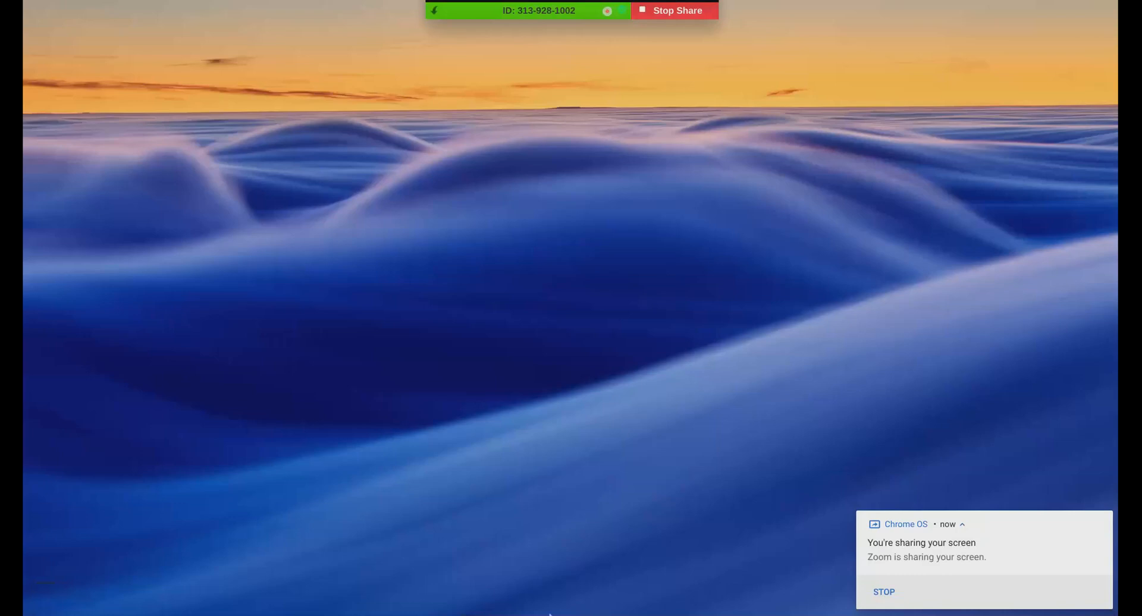
# Show the list of open Chrome windows from the ChromeOS shelf
pyautogui.click(543, 602)
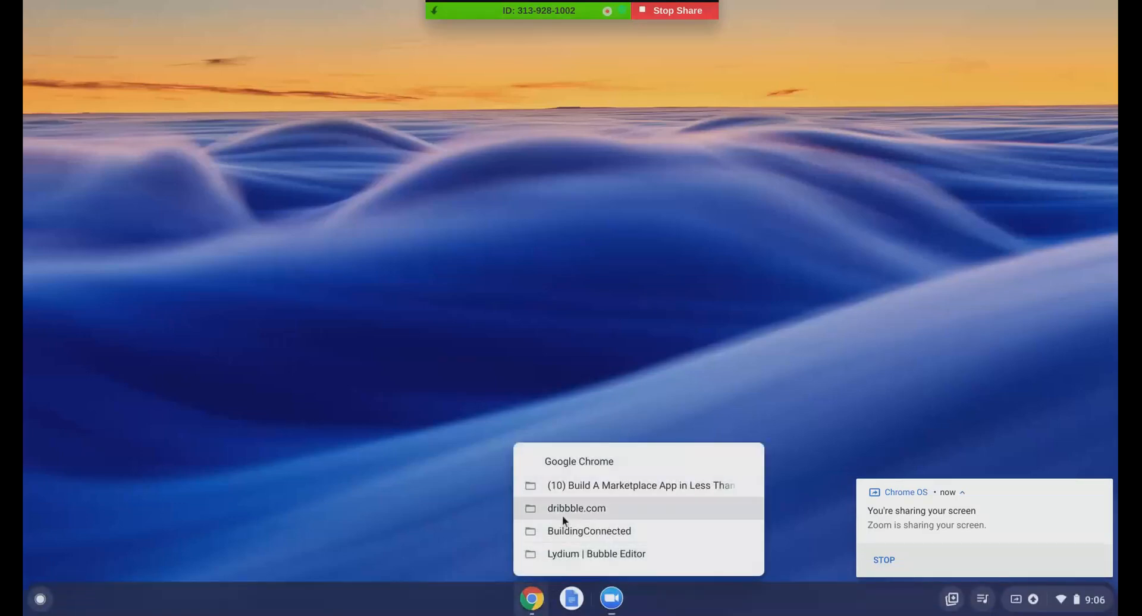
# Bring up the marketplace tutorial video window, then go back to the Bubble Job Posts preview tab
pyautogui.click(571, 486)
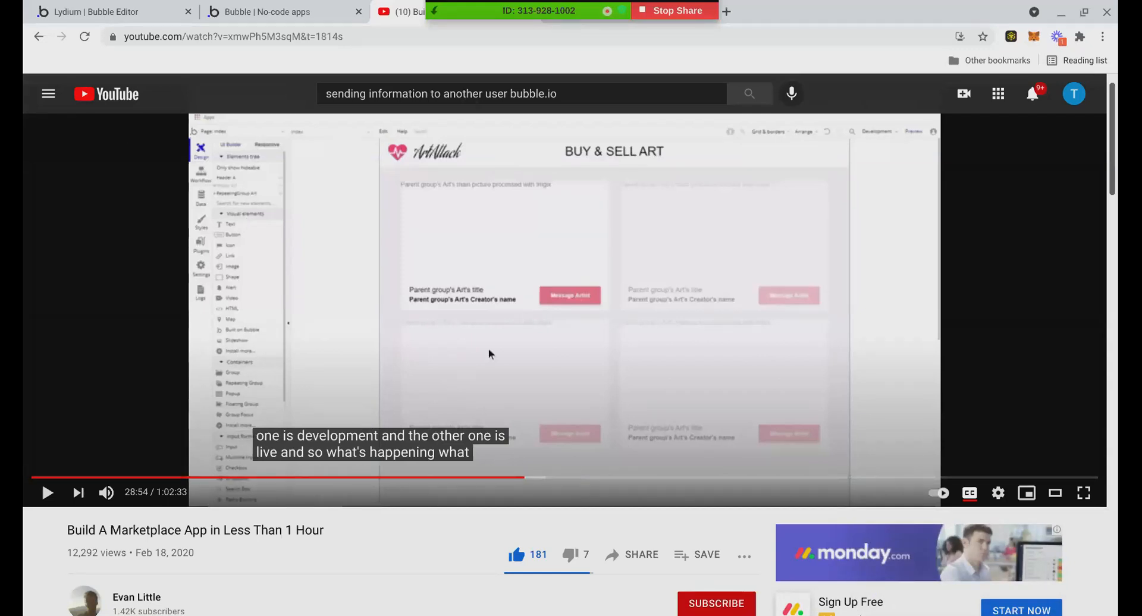
pyautogui.scroll(-1, 365, 487)
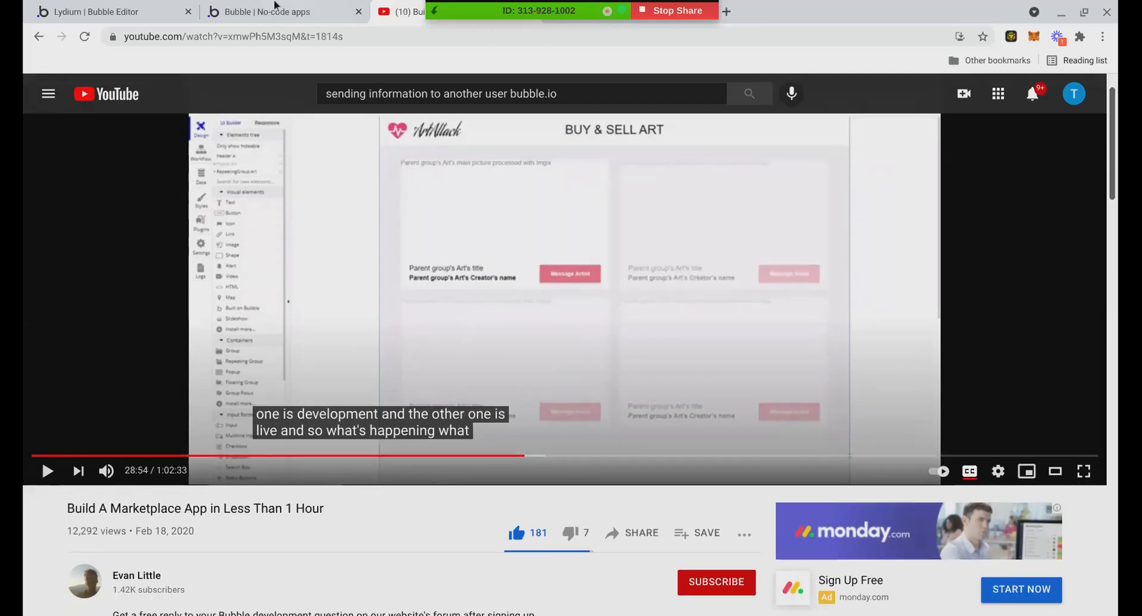
pyautogui.click(67, 8)
pyautogui.click(67, 7)
# Open the South Gambridge Commercial job's Bid Form and put the cursor in the total cost field
pyautogui.click(260, 11)
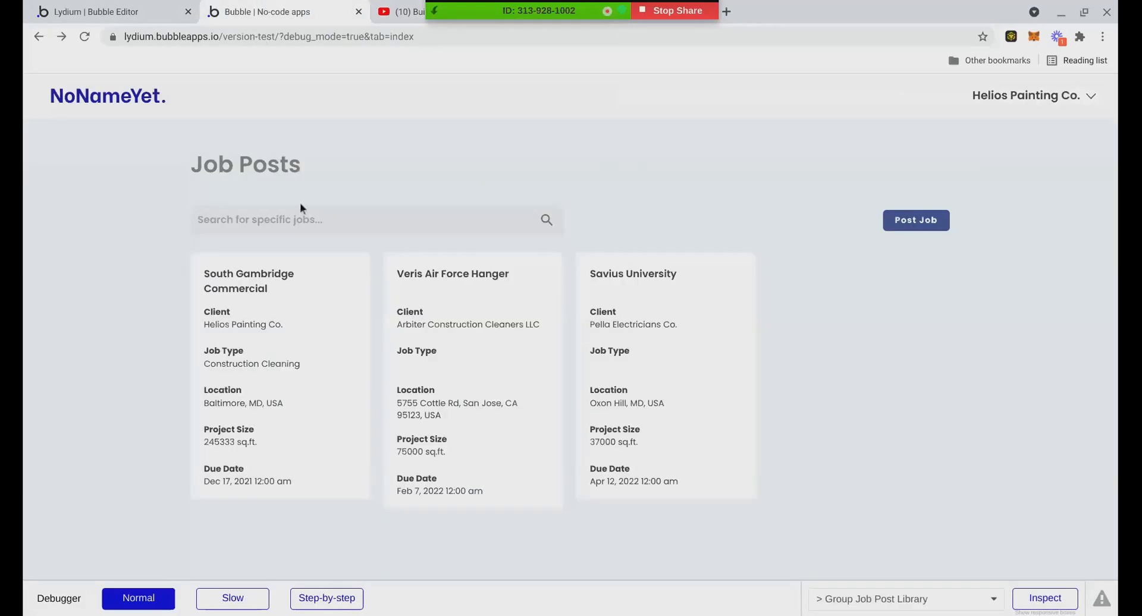
pyautogui.click(322, 326)
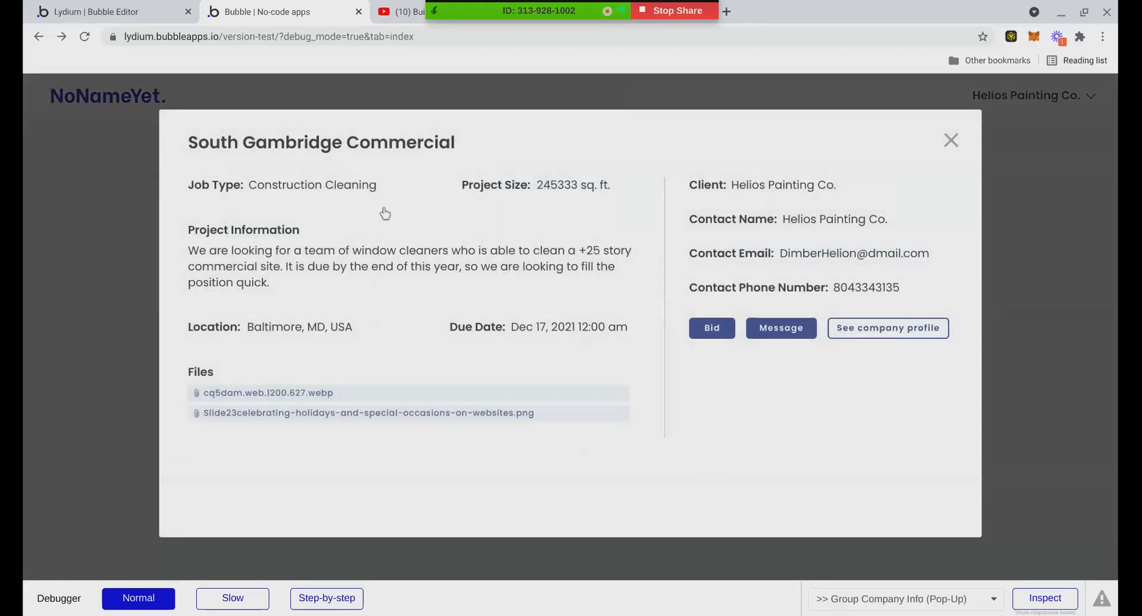
pyautogui.click(729, 326)
pyautogui.click(506, 228)
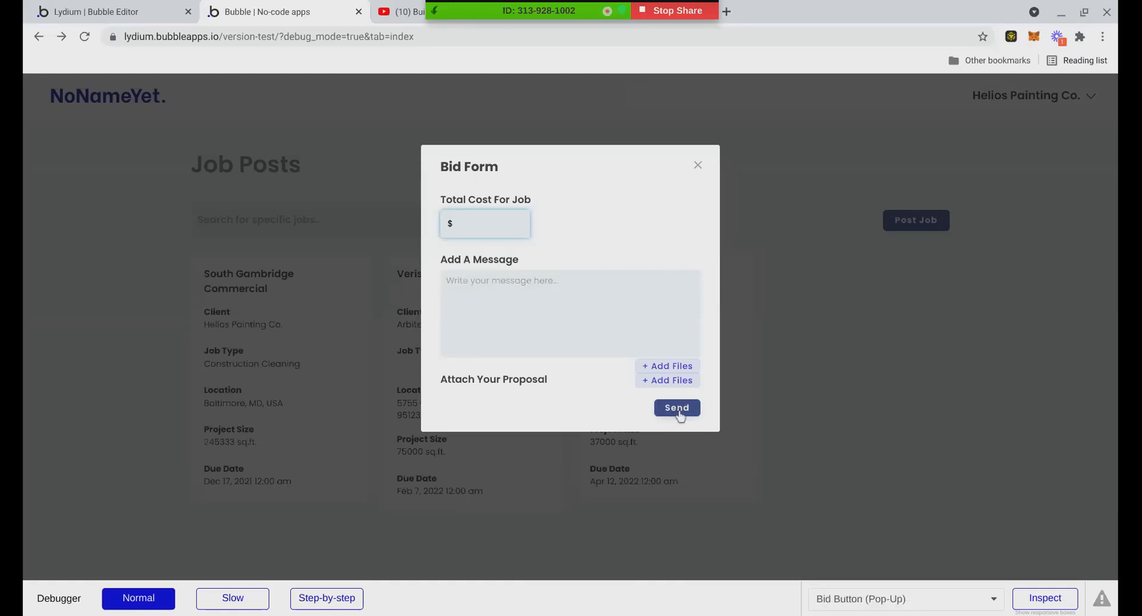
pyautogui.click(125, 5)
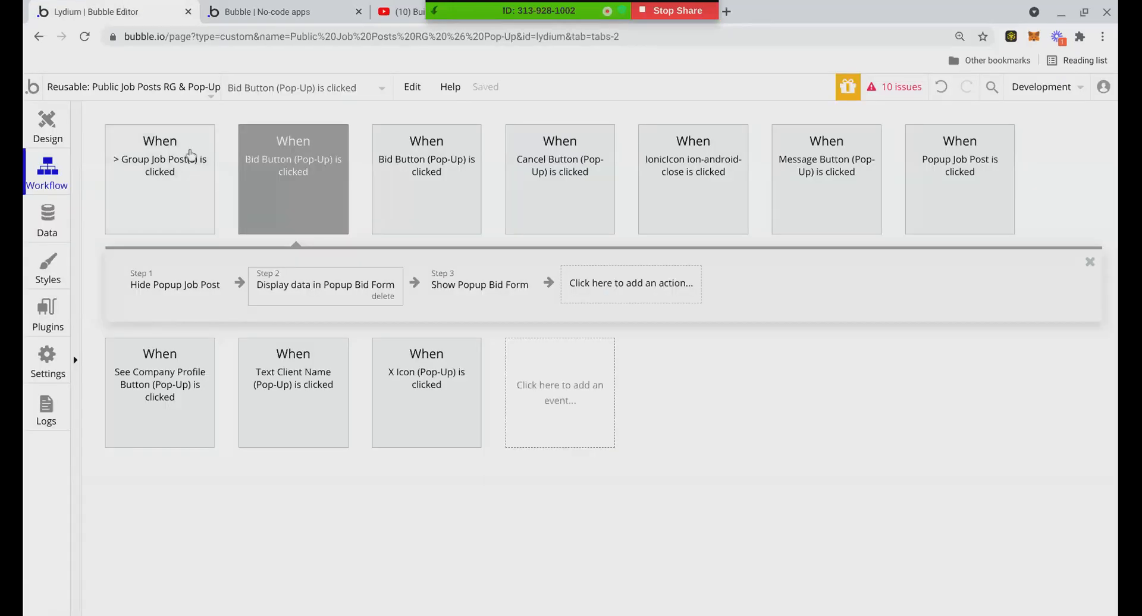
pyautogui.moveTo(208, 182)
pyautogui.click(46, 125)
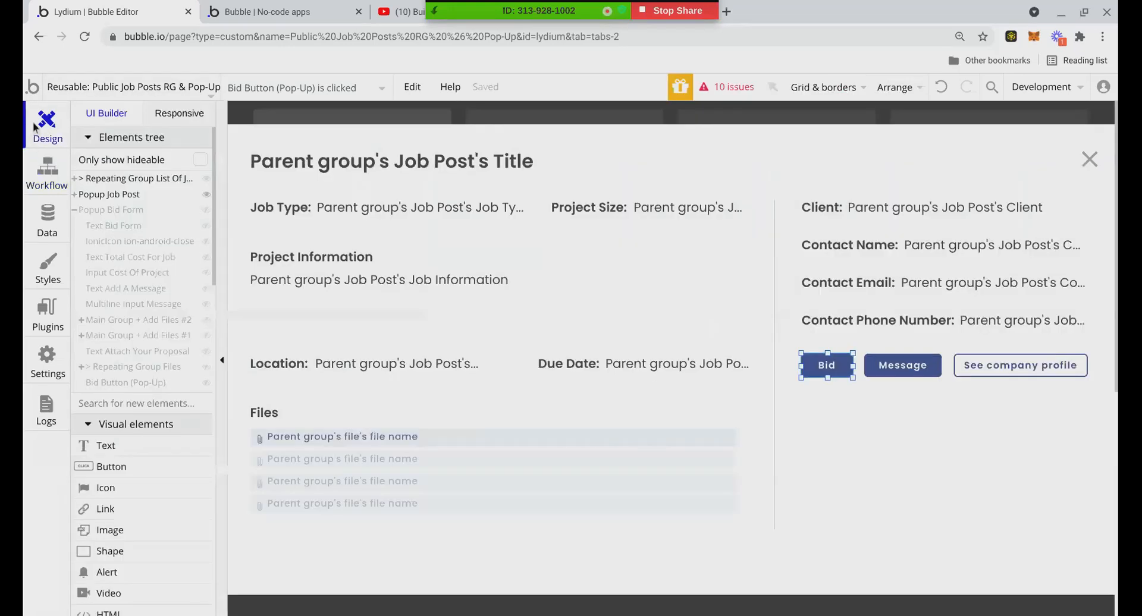
pyautogui.click(330, 87)
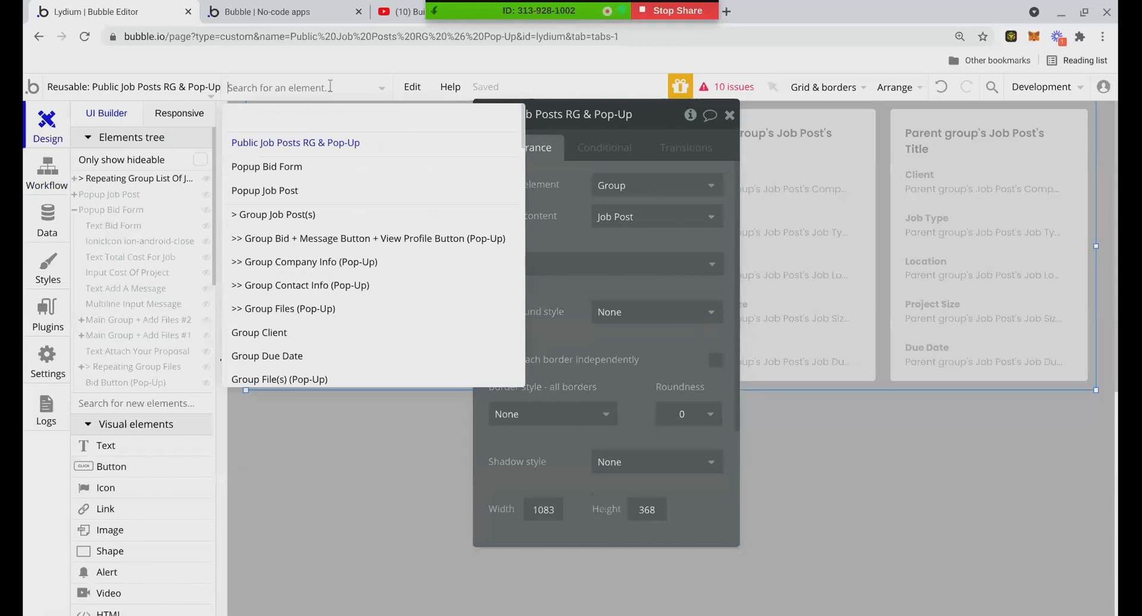
pyautogui.click(310, 168)
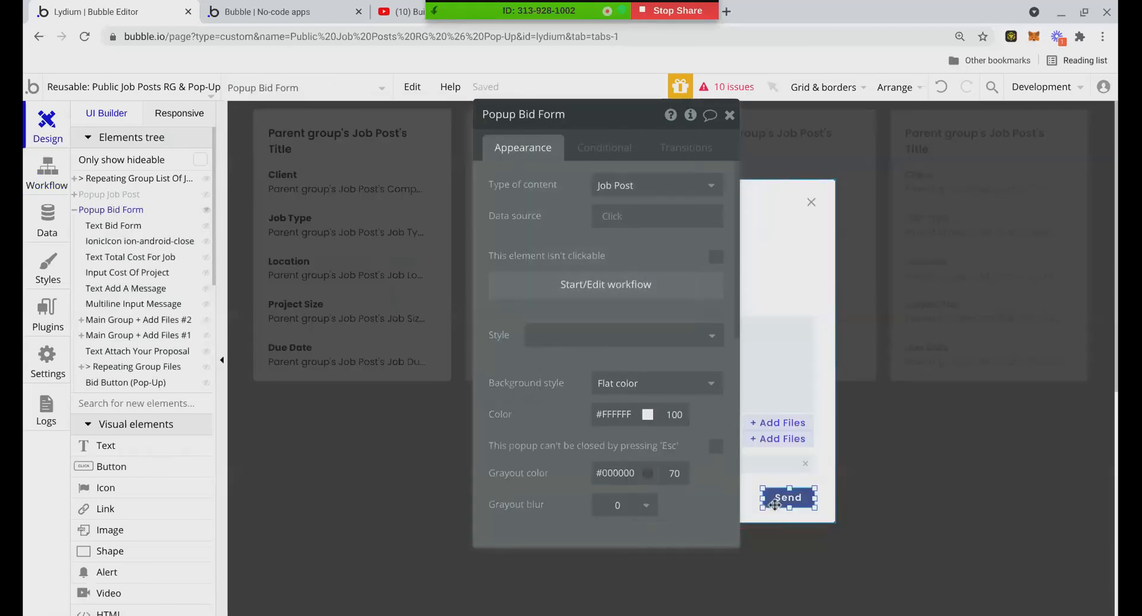
pyautogui.rightClick(786, 500)
pyautogui.click(803, 588)
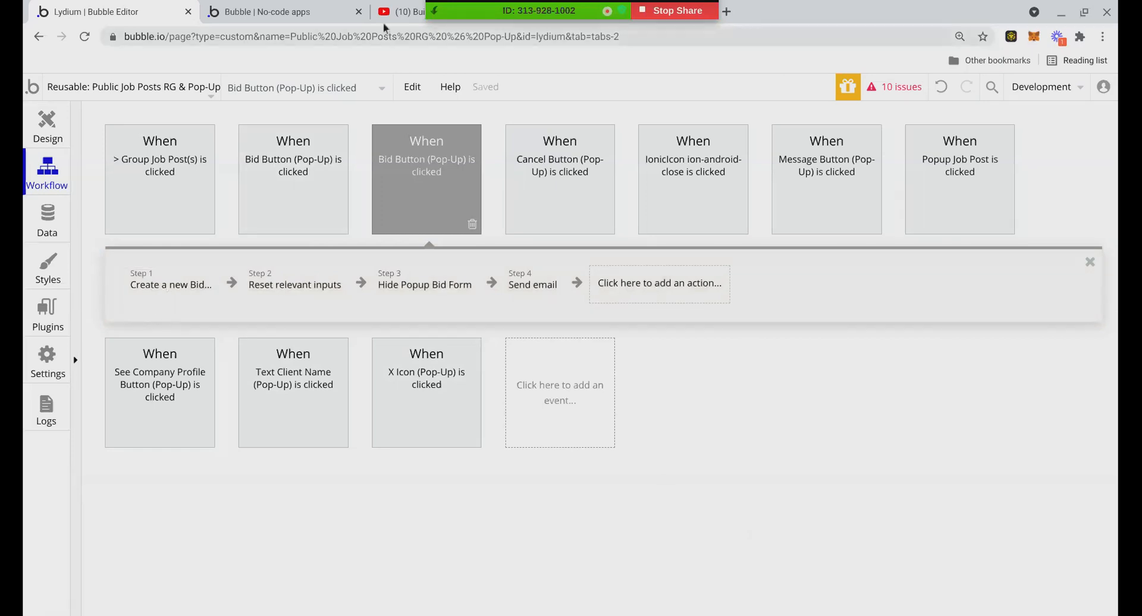
pyautogui.click(182, 276)
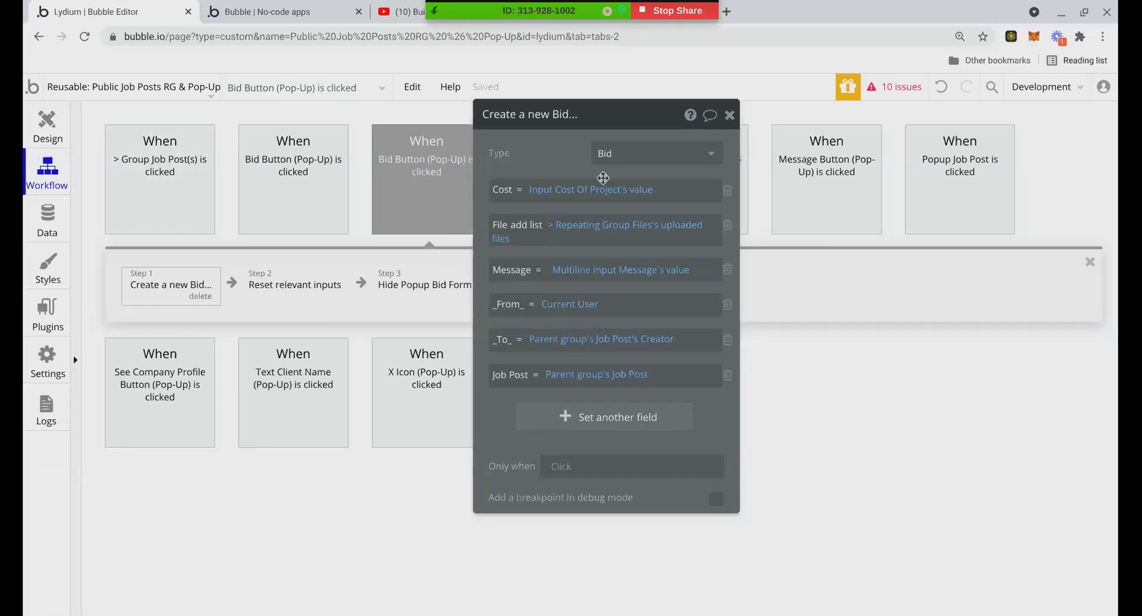
pyautogui.moveTo(645, 124); pyautogui.dragTo(657, 151)
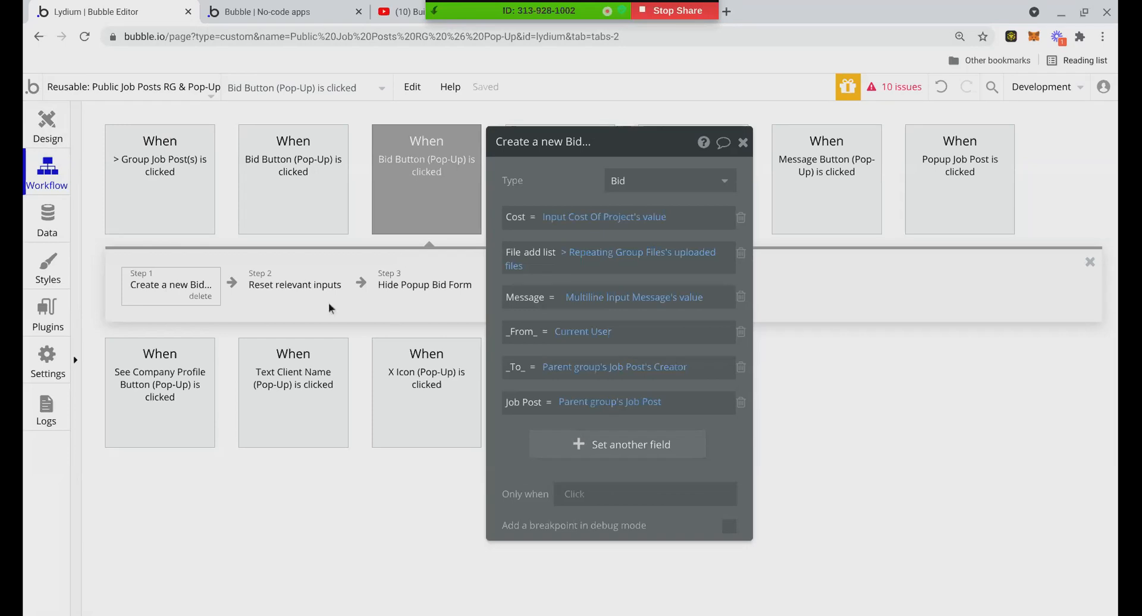
pyautogui.click(342, 12)
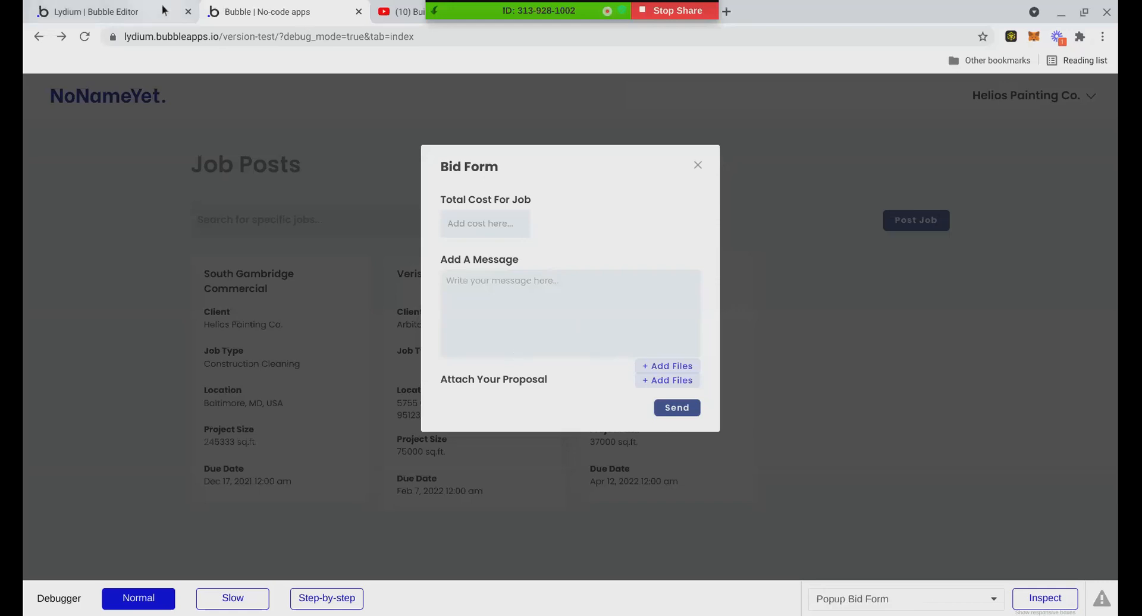
# Go back to the Lydium | Bubble Editor tab's workflow view
pyautogui.click(119, 12)
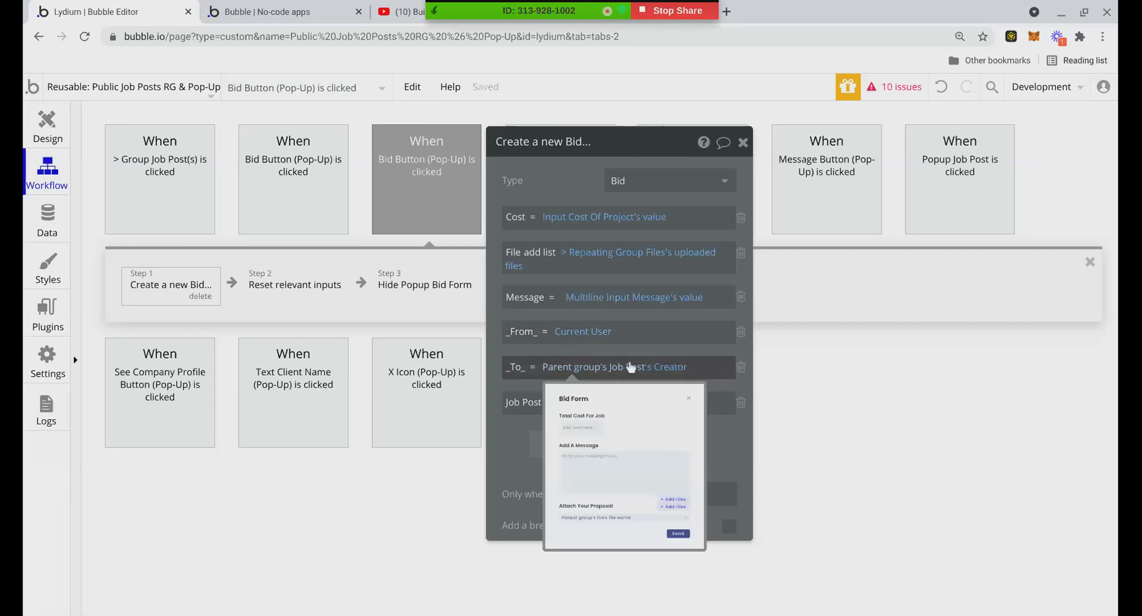
# In the Data tab, review the Bid type's fields _From_, _To_, Cost, File and Job Post
pyautogui.moveTo(632, 407)
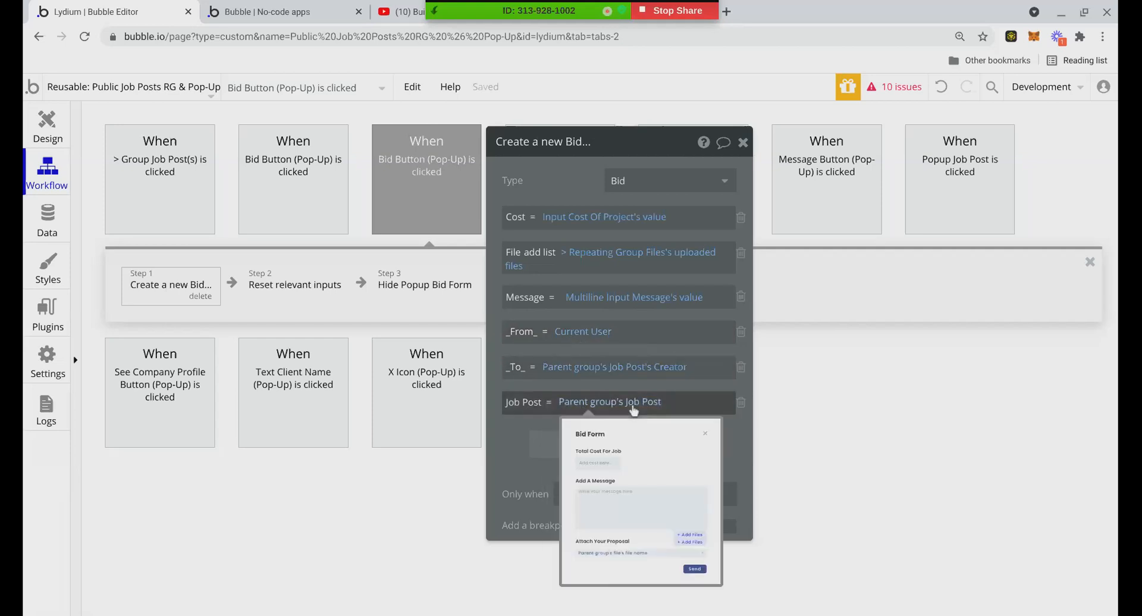
pyautogui.click(48, 217)
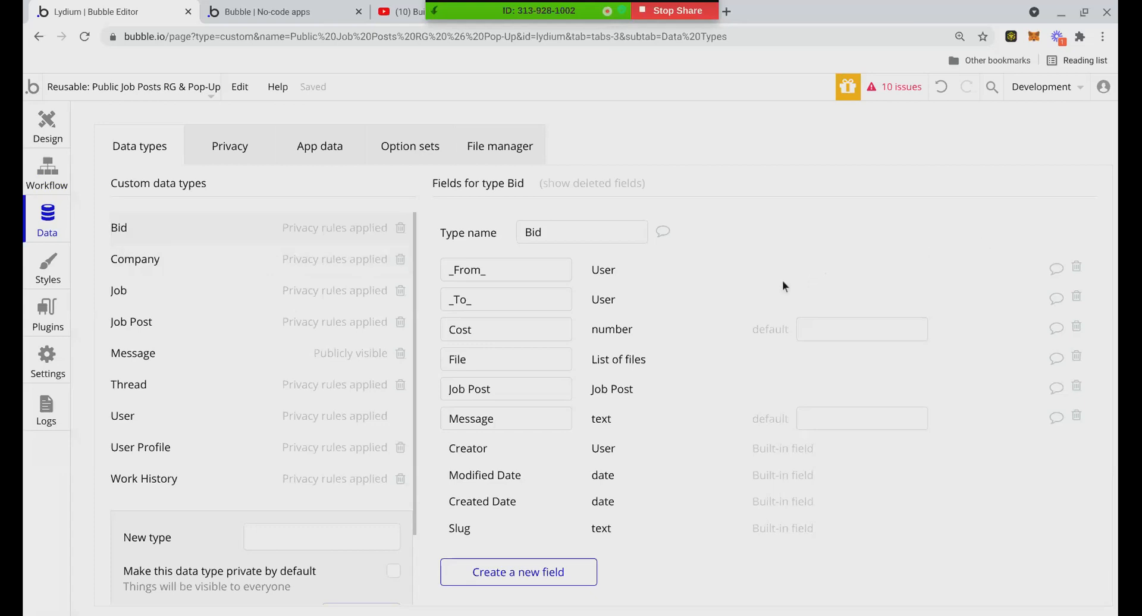
pyautogui.moveTo(446, 271); pyautogui.dragTo(488, 271)
pyautogui.click(488, 298)
pyautogui.click(458, 324)
pyautogui.click(478, 359)
pyautogui.click(475, 389)
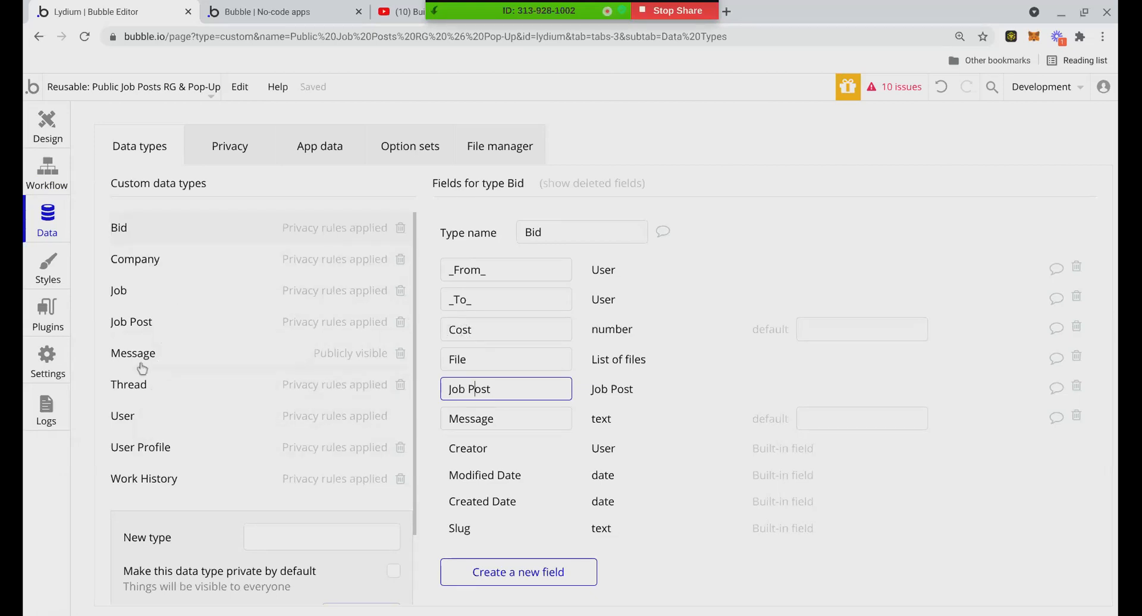
pyautogui.click(148, 305)
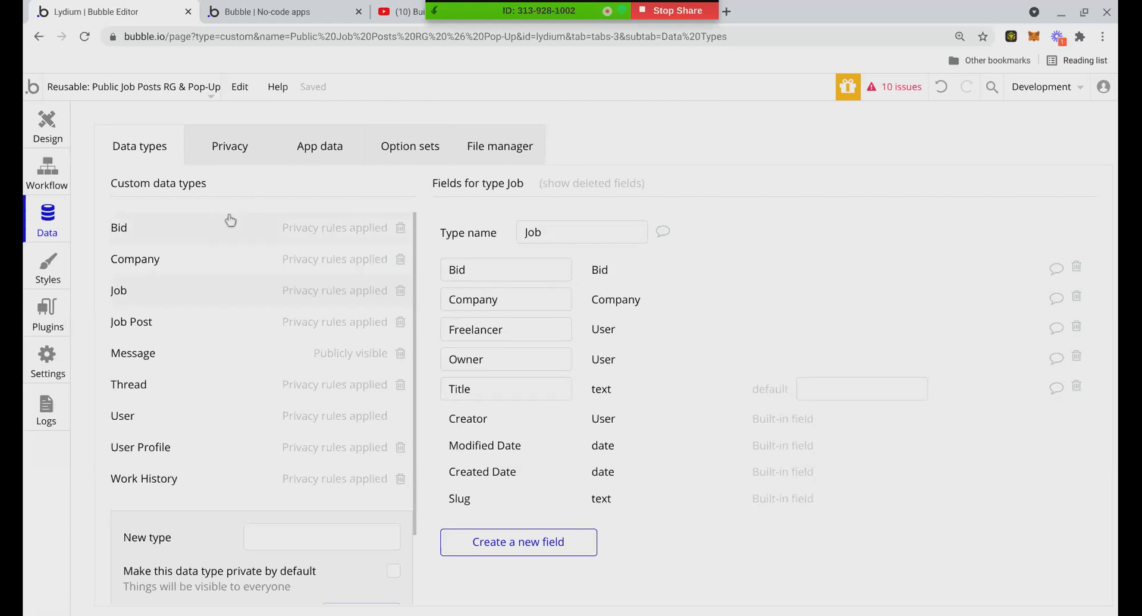
# Compare the Bid, Job and Job Post data types' field lists, ending on Job
pyautogui.click(230, 220)
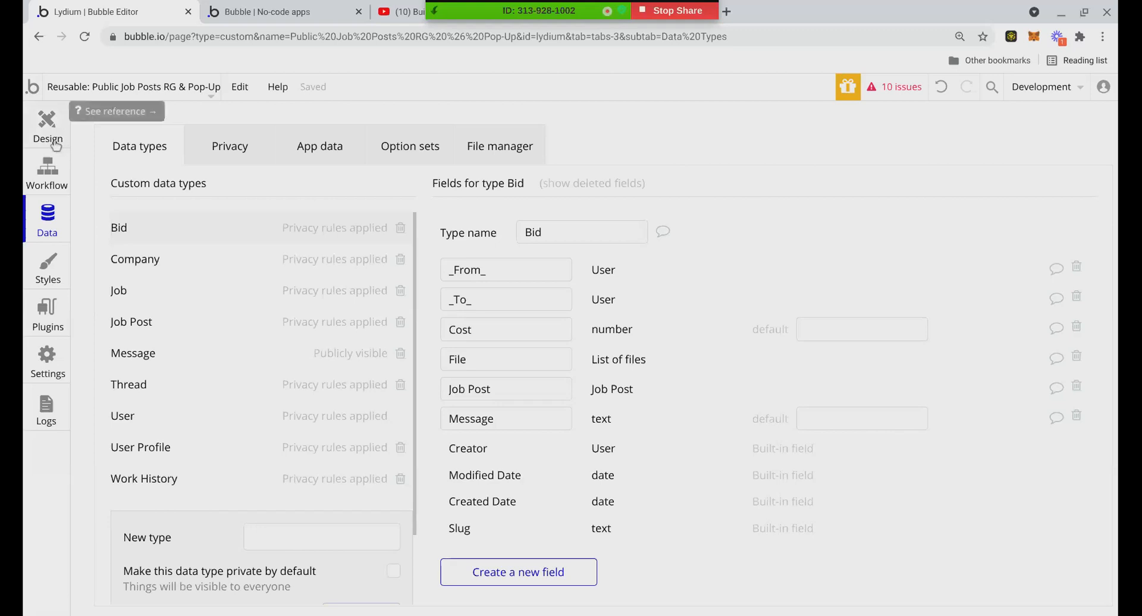
pyautogui.click(125, 291)
pyautogui.click(148, 329)
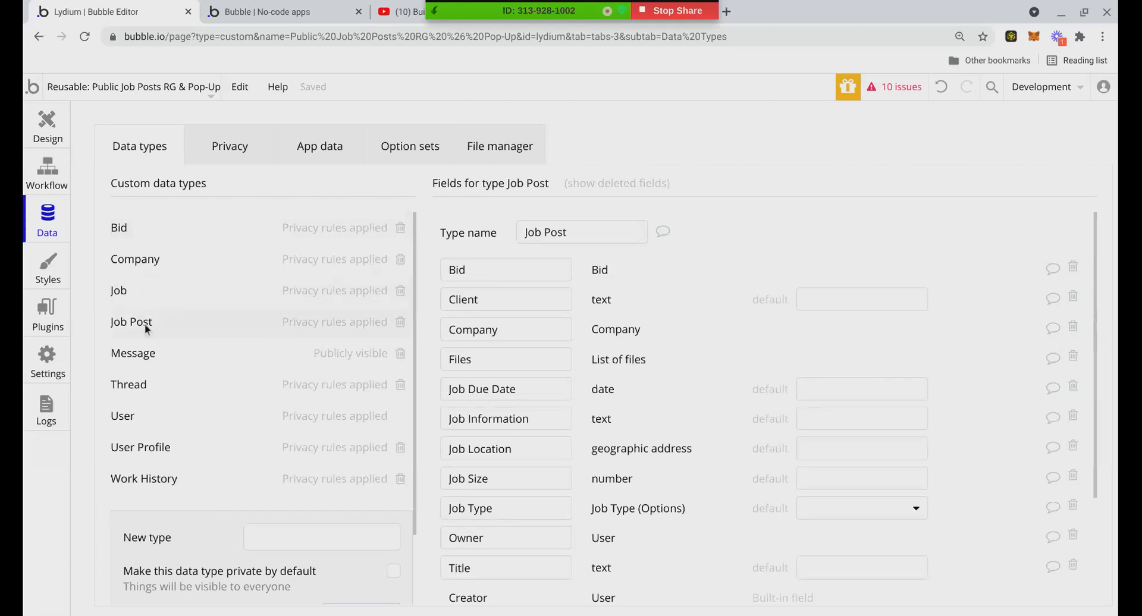
pyautogui.click(154, 286)
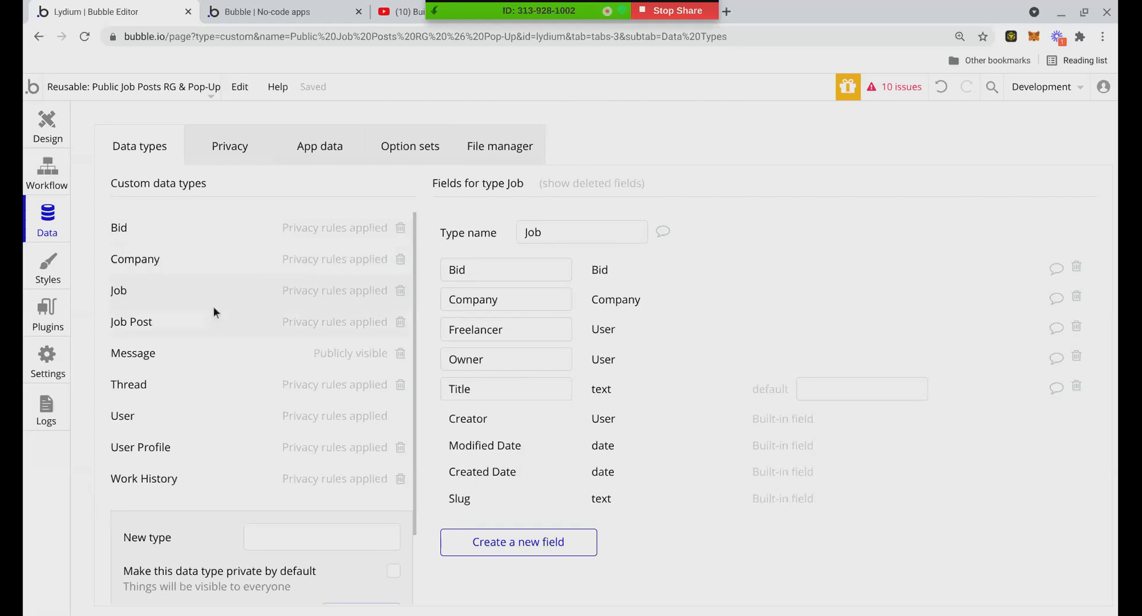
# Show the Job Post type's fields, then close the Bid Form in the app preview
pyautogui.click(200, 316)
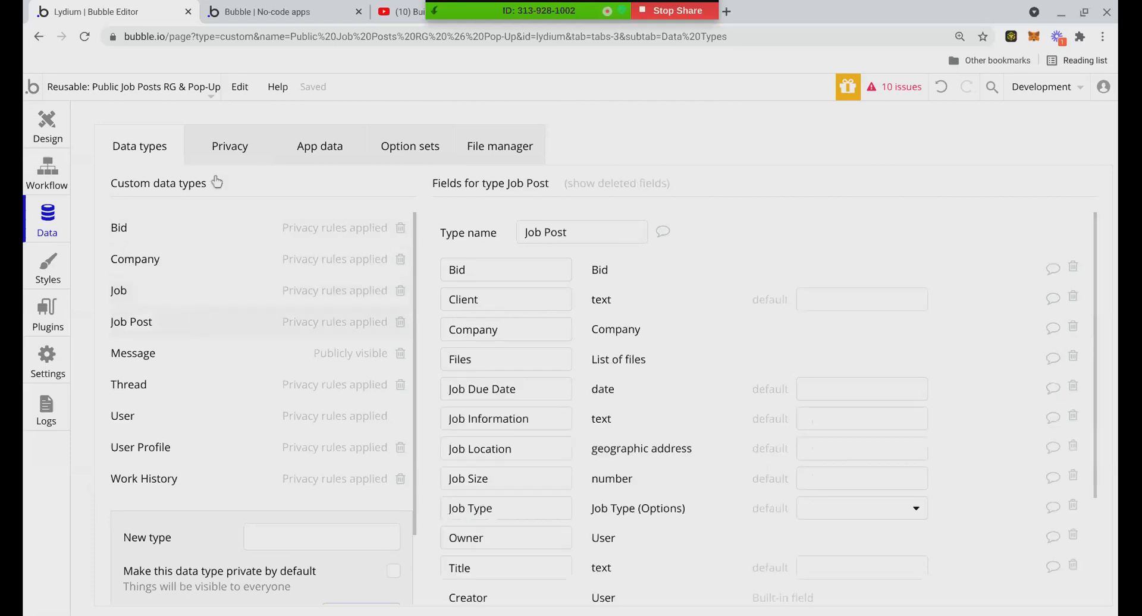
pyautogui.hotkey('ctrl', 'Tab')
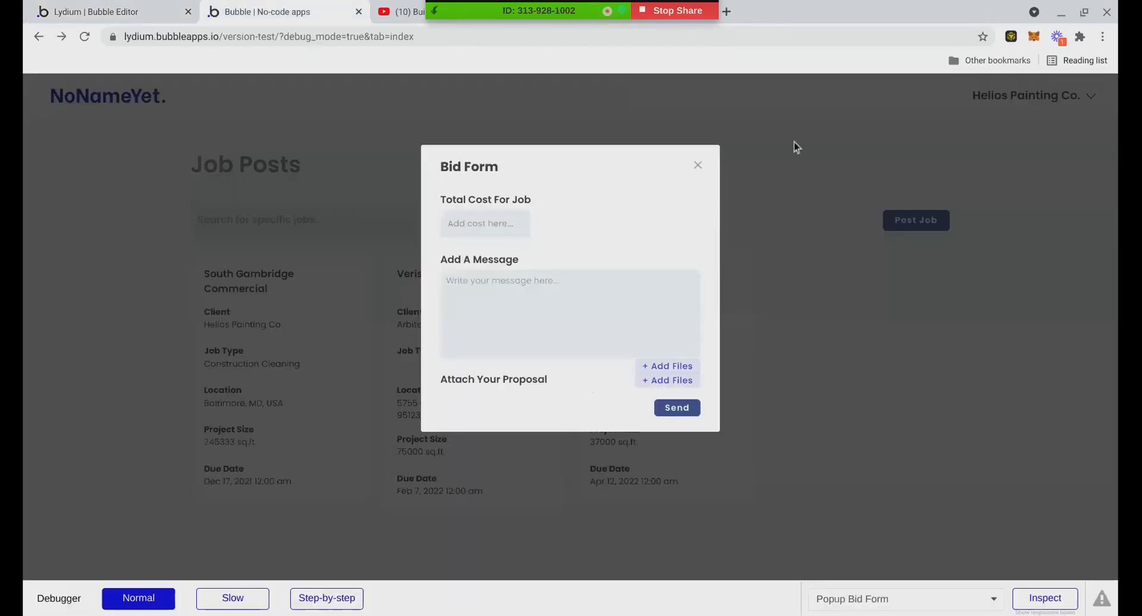
pyautogui.click(698, 164)
# Open the South Gambridge Commercial post from the account's own job posts, then close its edit form
pyautogui.click(1028, 95)
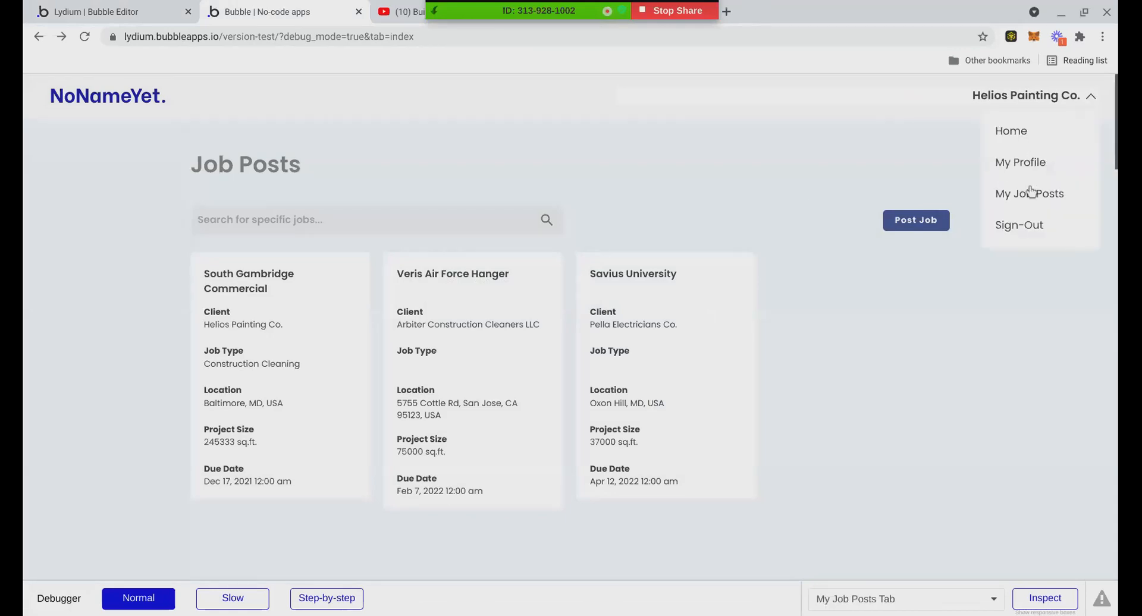
pyautogui.click(1029, 193)
pyautogui.click(365, 338)
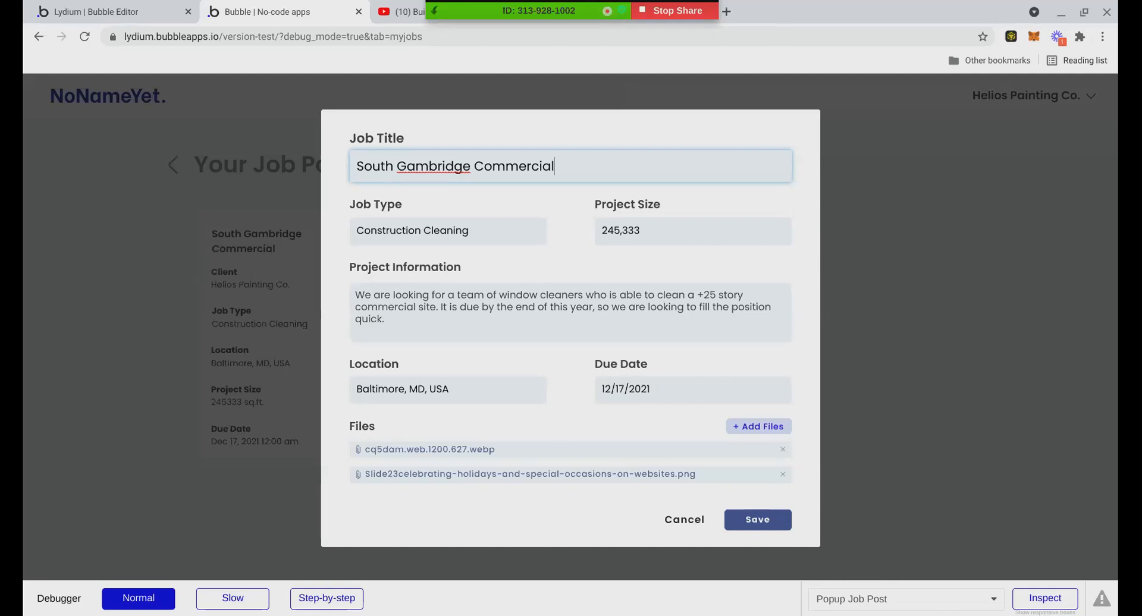
pyautogui.click(165, 153)
pyautogui.click(97, 20)
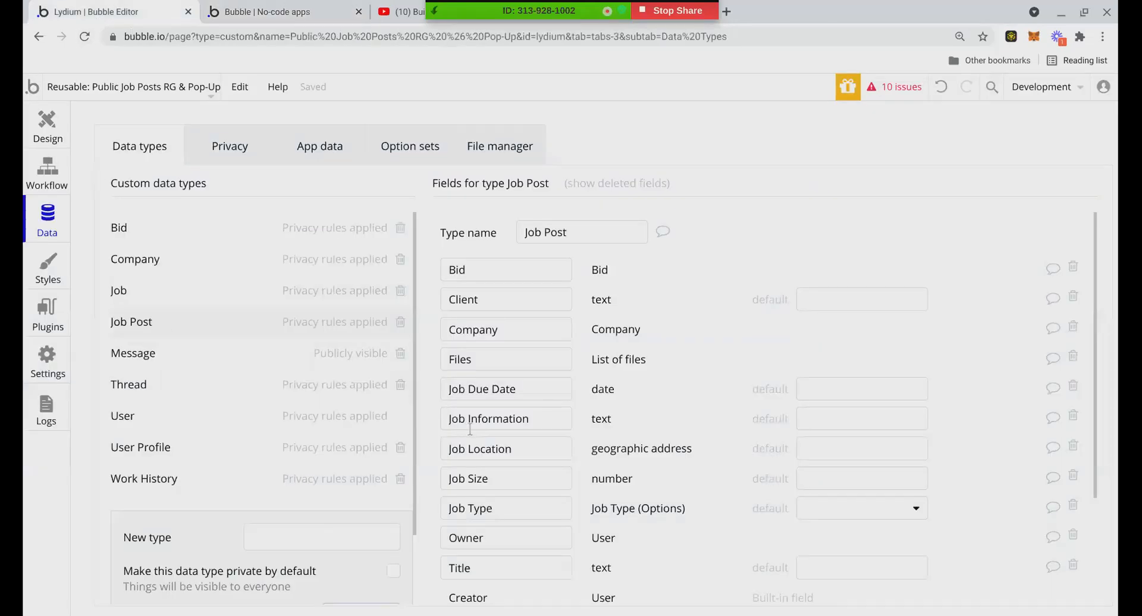
pyautogui.scroll(-1, 468, 428)
pyautogui.scroll(-1, 173, 312)
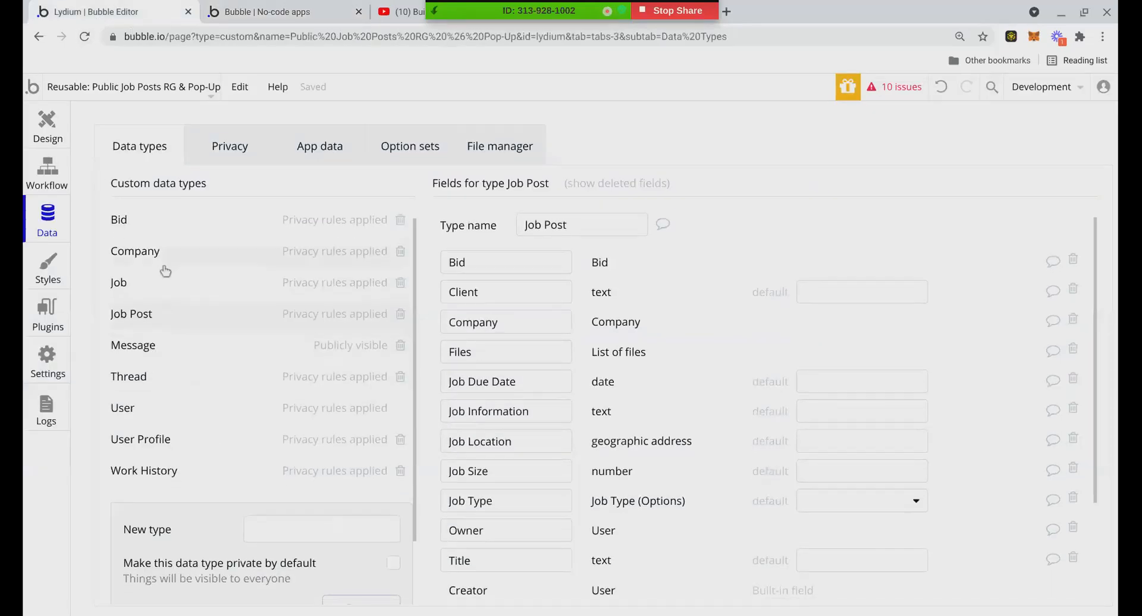
pyautogui.click(163, 224)
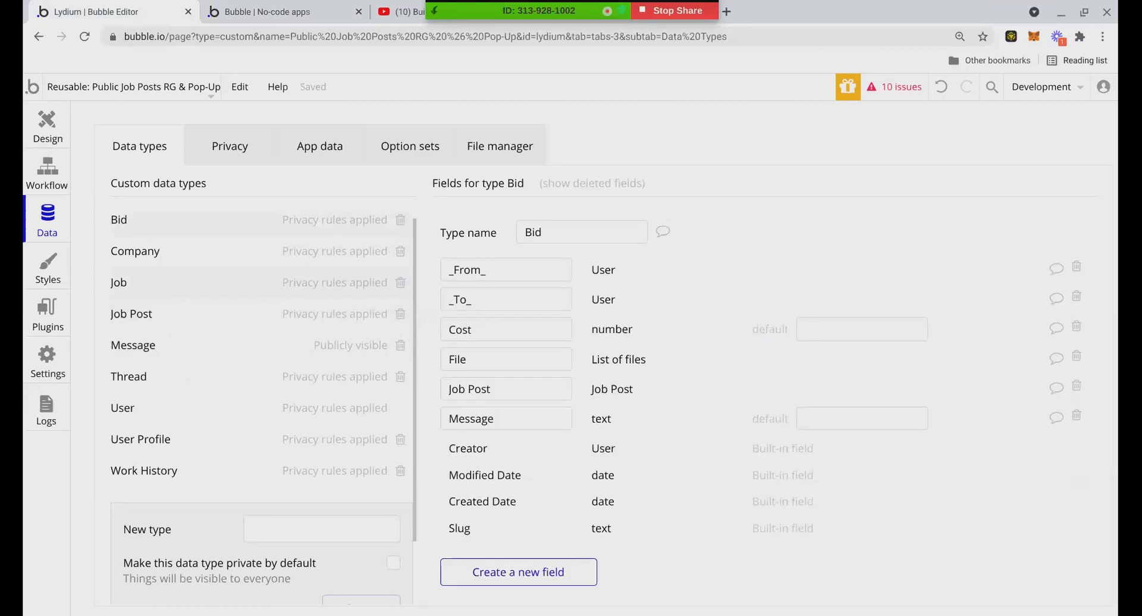
pyautogui.moveTo(450, 389); pyautogui.dragTo(575, 392)
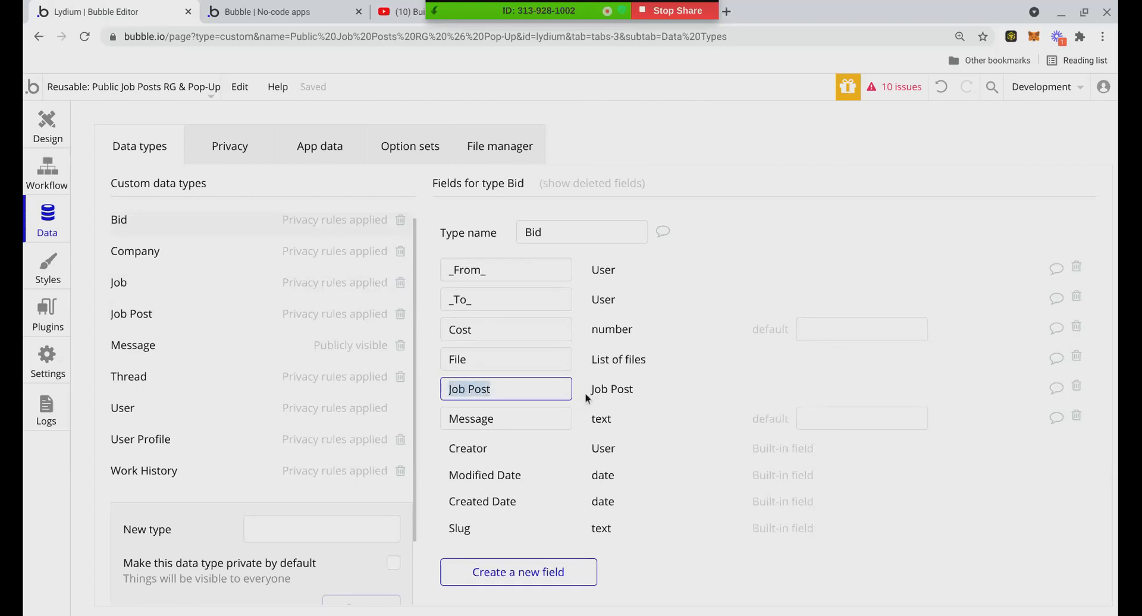
pyautogui.click(587, 390)
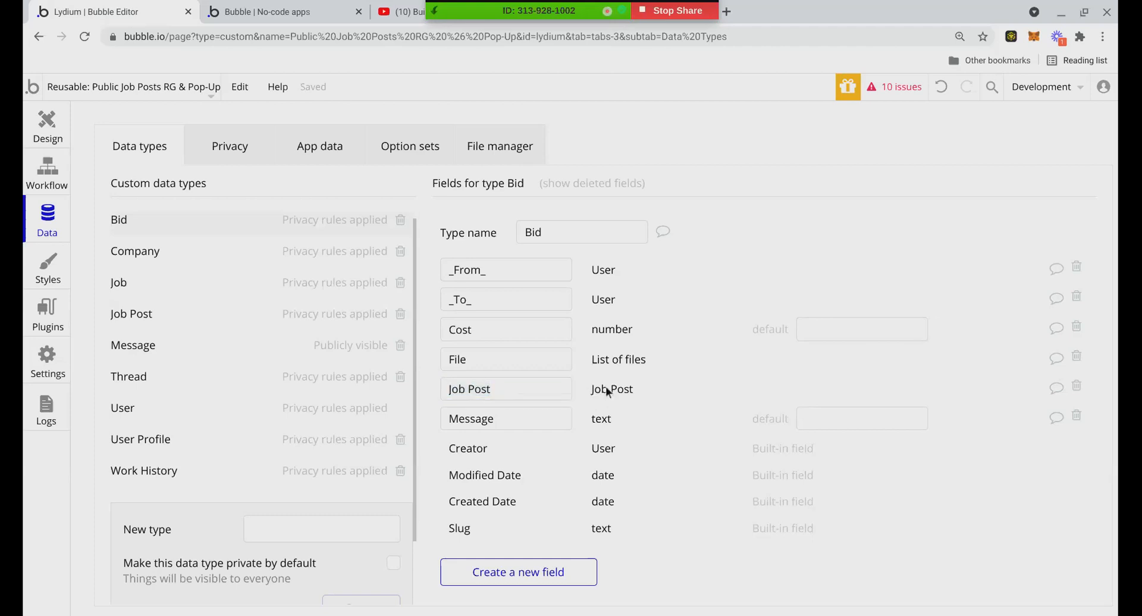
pyautogui.moveTo(450, 391)
pyautogui.mouseDown()
pyautogui.moveTo(513, 391)
pyautogui.moveTo(458, 390)
pyautogui.mouseUp()
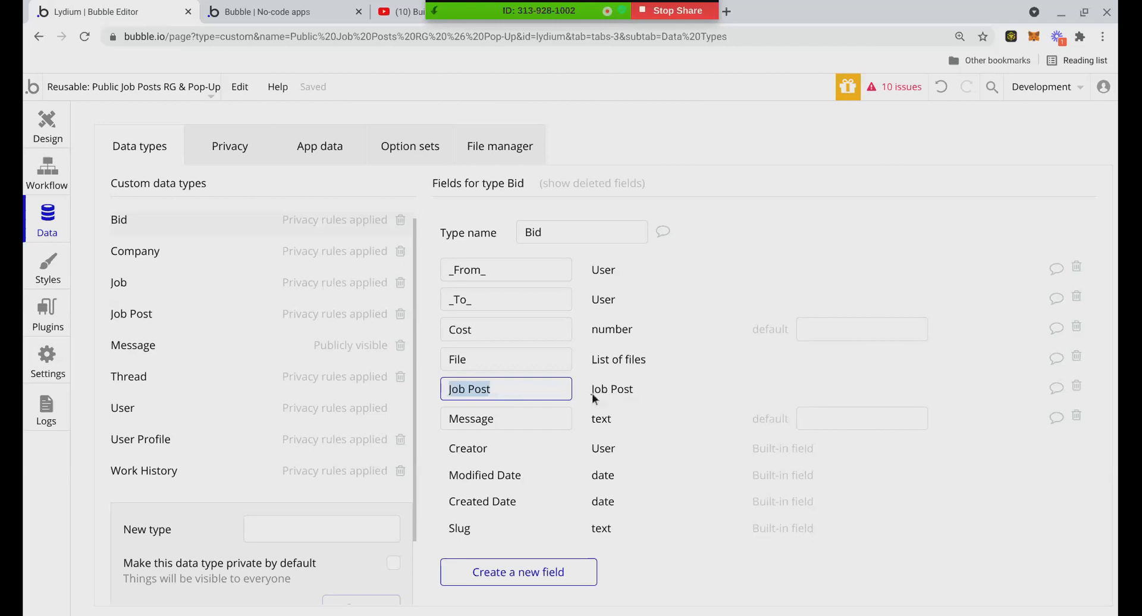
pyautogui.click(159, 312)
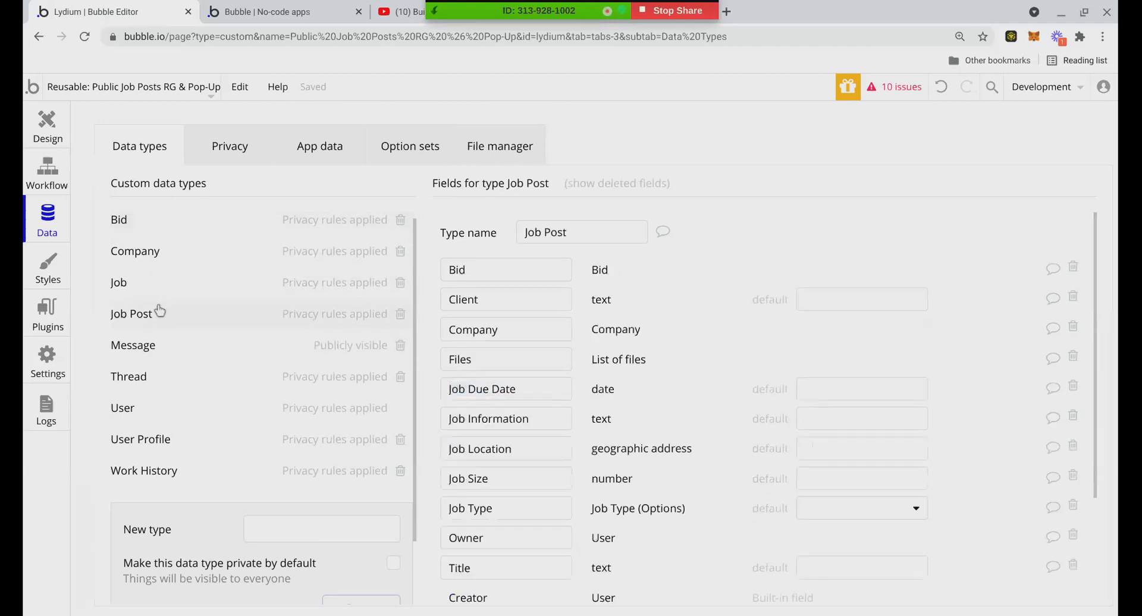
pyautogui.click(161, 246)
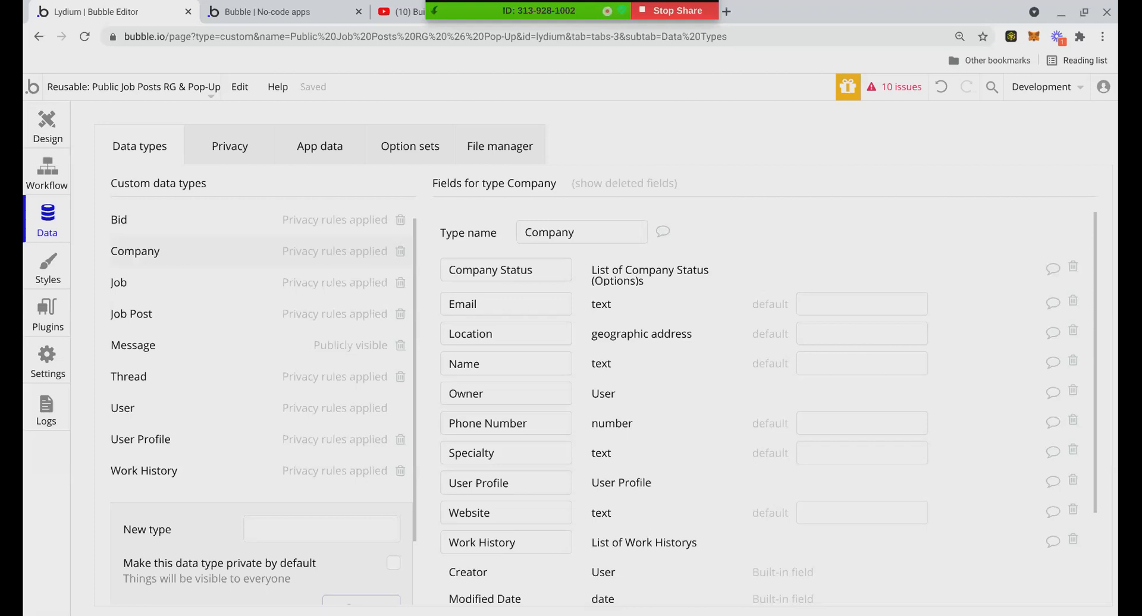
pyautogui.click(183, 287)
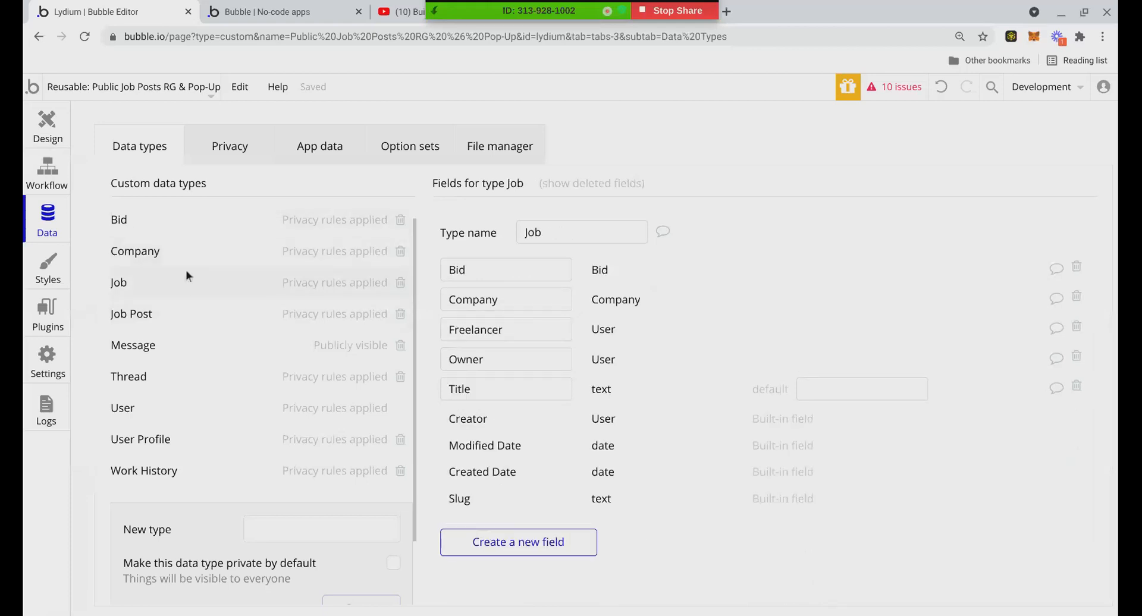
pyautogui.click(176, 217)
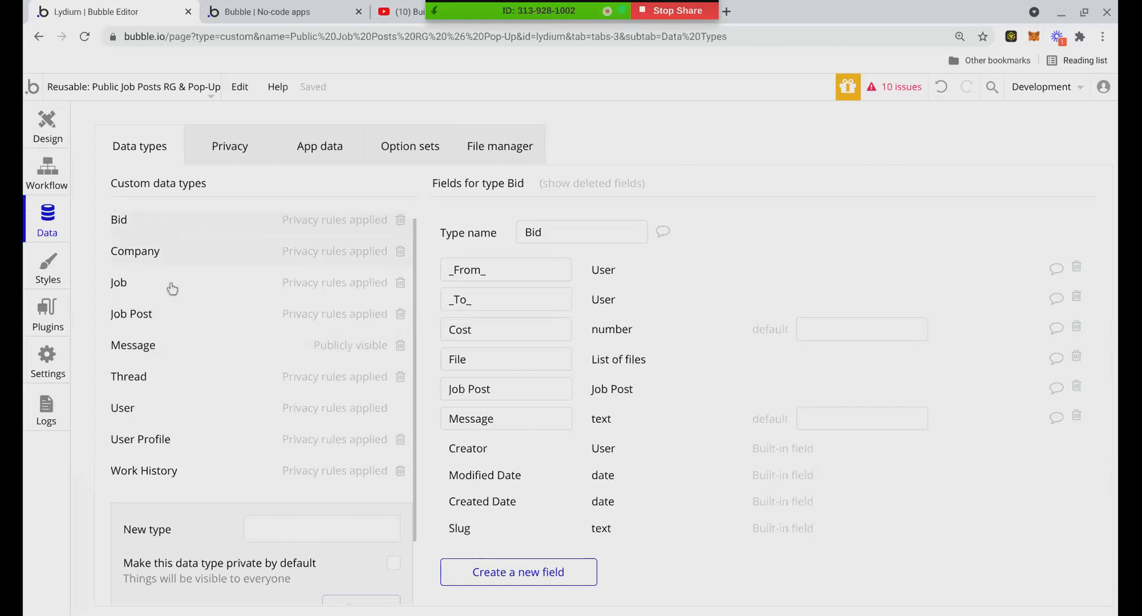
pyautogui.moveTo(443, 387); pyautogui.dragTo(501, 389)
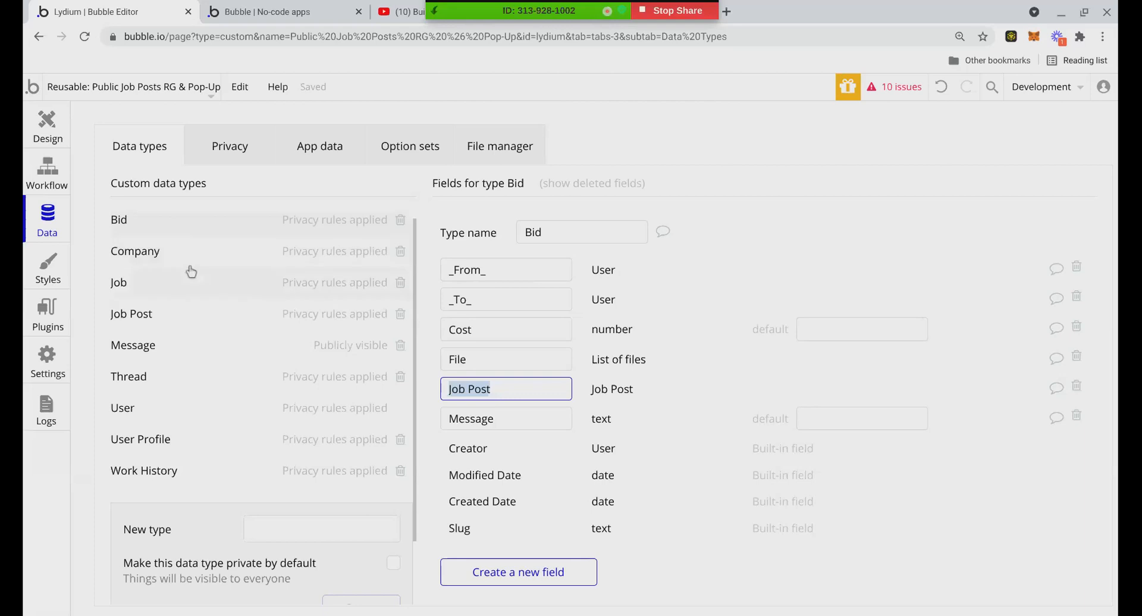
pyautogui.click(173, 317)
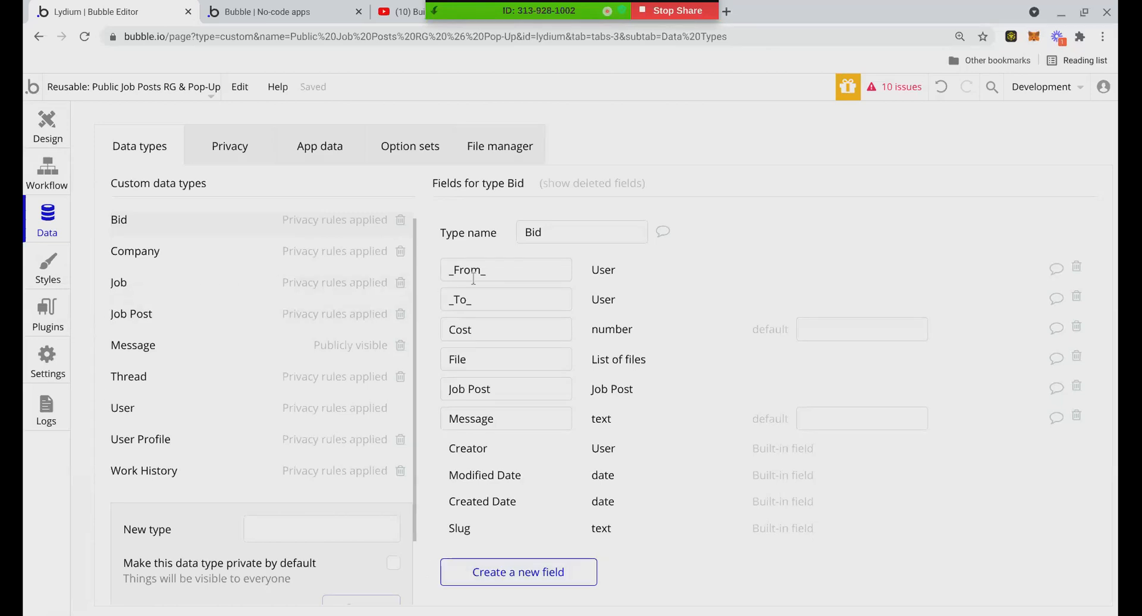
pyautogui.click(127, 315)
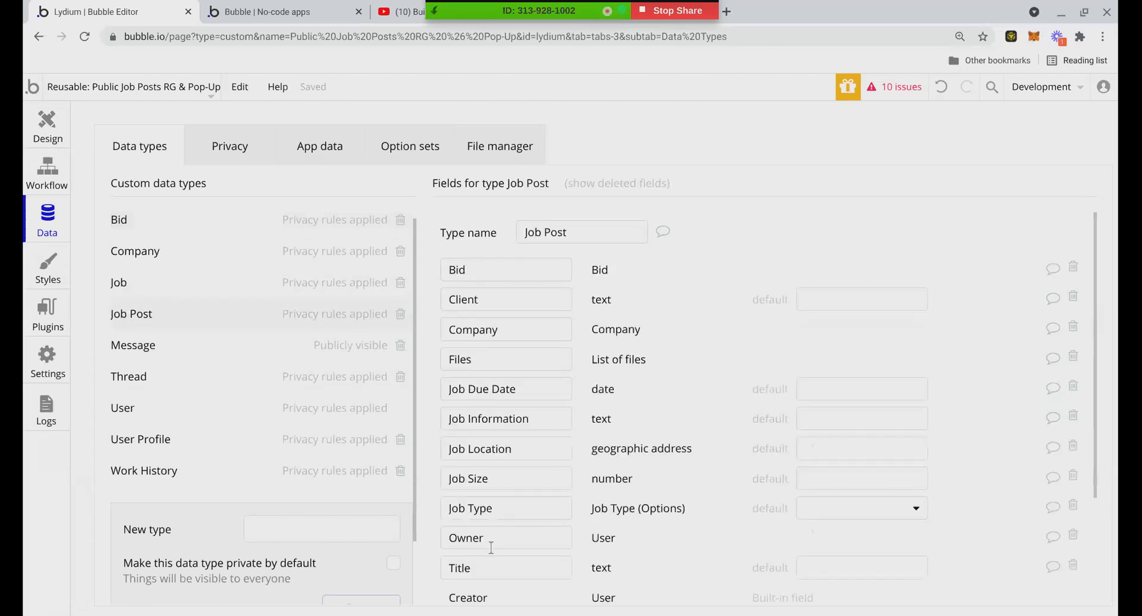
pyautogui.click(152, 228)
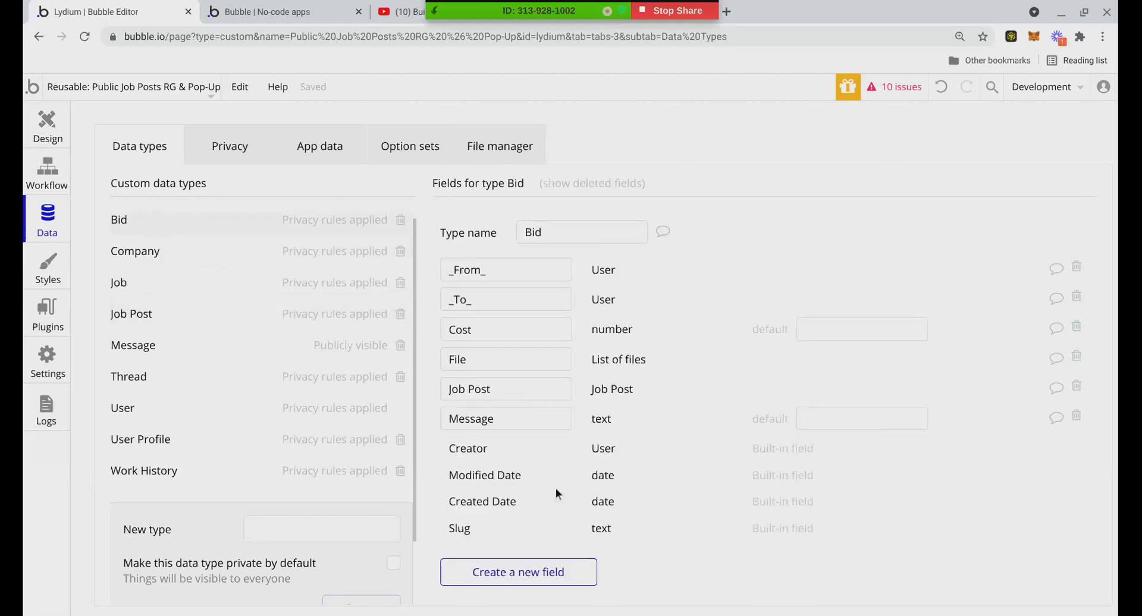
pyautogui.click(196, 326)
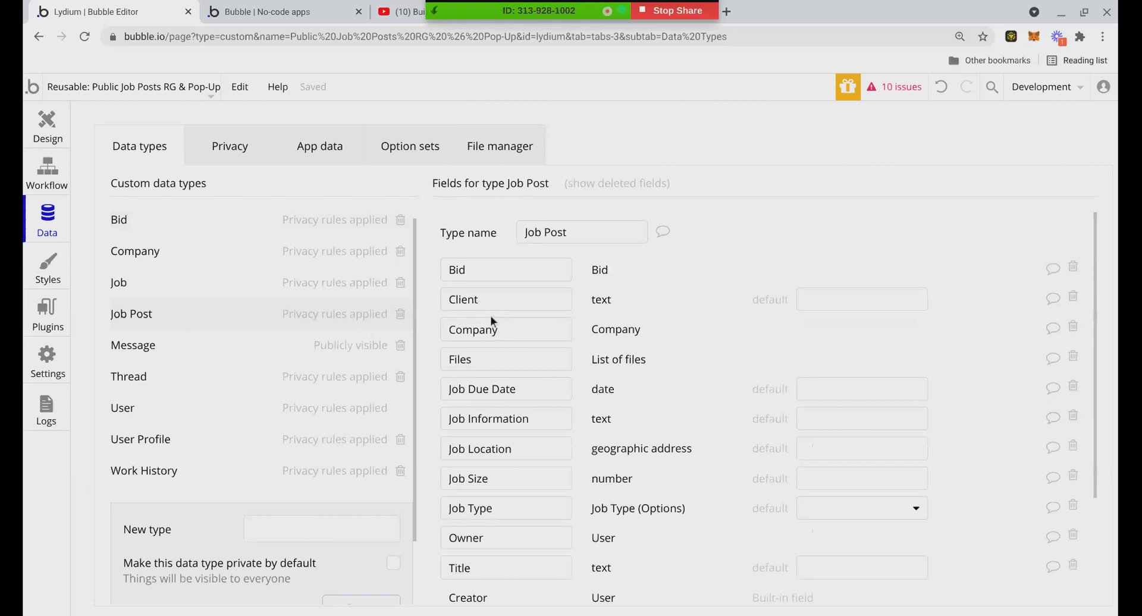
pyautogui.scroll(-1, 511, 333)
pyautogui.scroll(1, 535, 328)
pyautogui.click(526, 240)
pyautogui.scroll(-3, 477, 354)
pyautogui.scroll(3, 477, 355)
pyautogui.scroll(-3, 493, 375)
pyautogui.scroll(3, 500, 384)
pyautogui.click(493, 257)
pyautogui.click(201, 230)
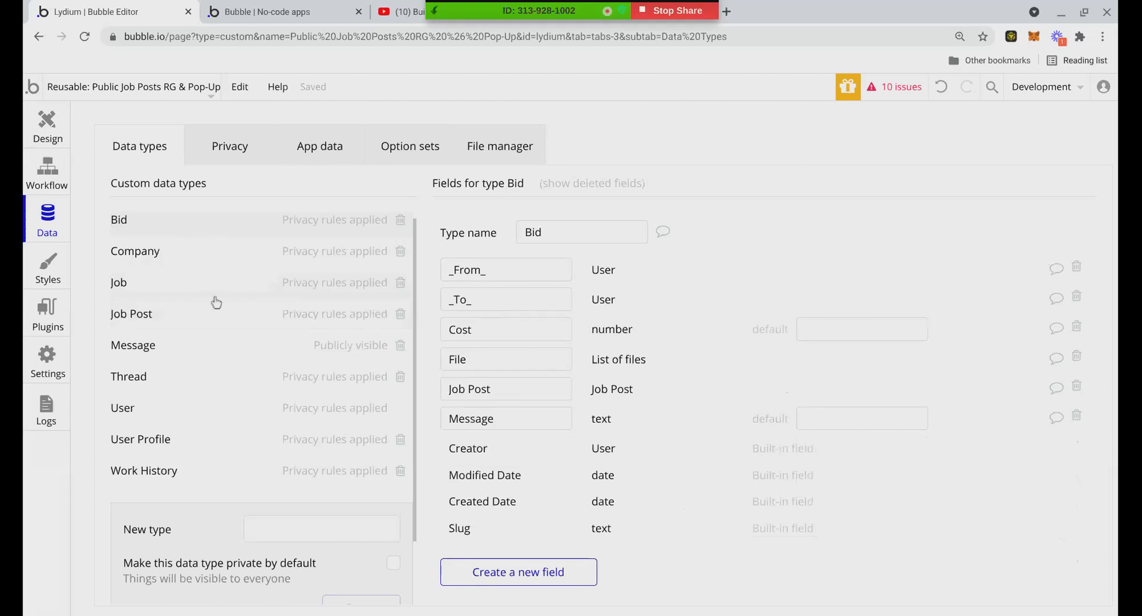
pyautogui.click(216, 306)
pyautogui.click(200, 226)
pyautogui.click(205, 321)
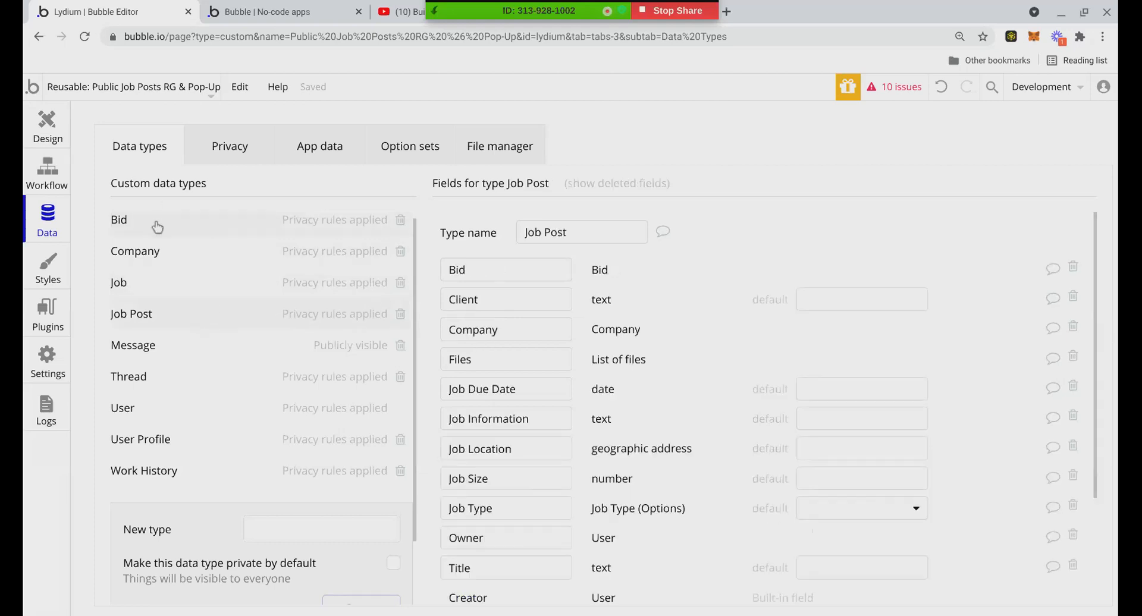
pyautogui.click(226, 220)
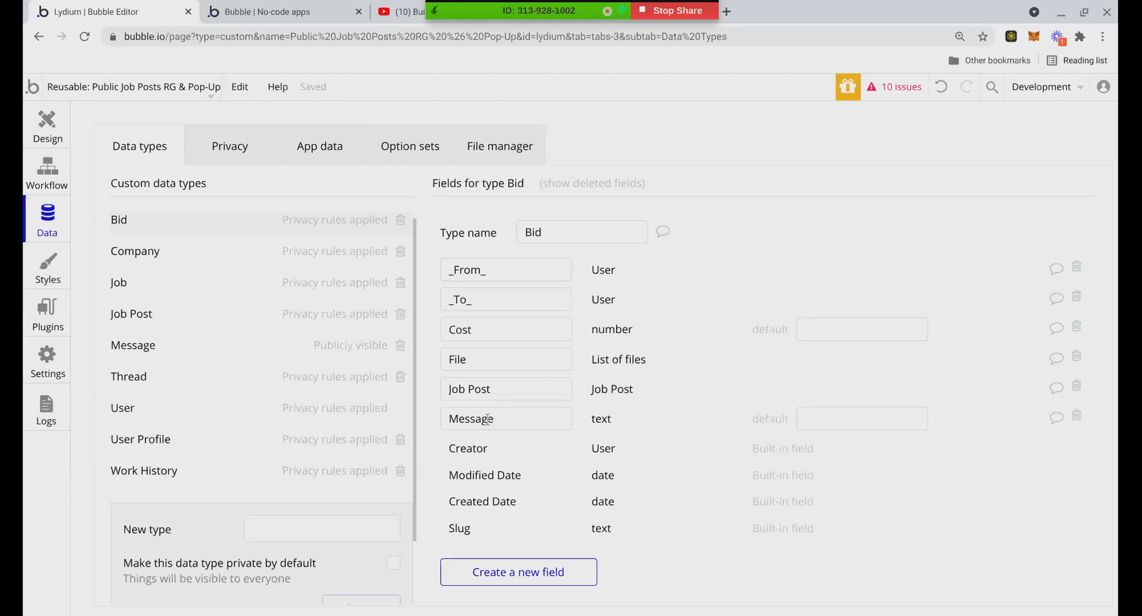
pyautogui.click(159, 314)
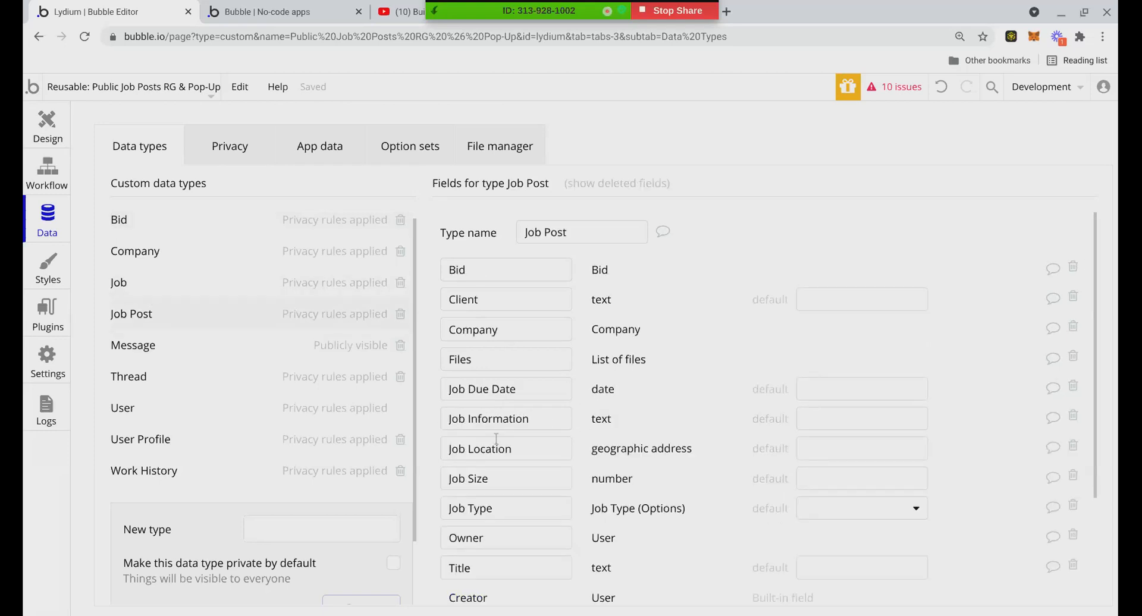
pyautogui.scroll(-3, 497, 439)
pyautogui.scroll(3, 470, 398)
pyautogui.click(174, 233)
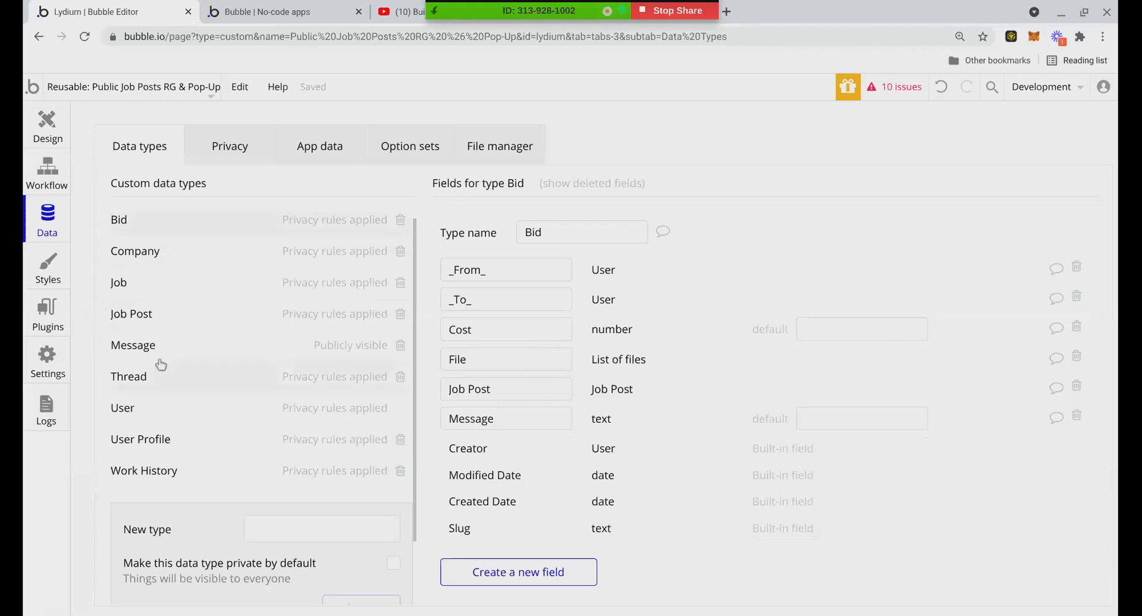
pyautogui.scroll(1, 212, 346)
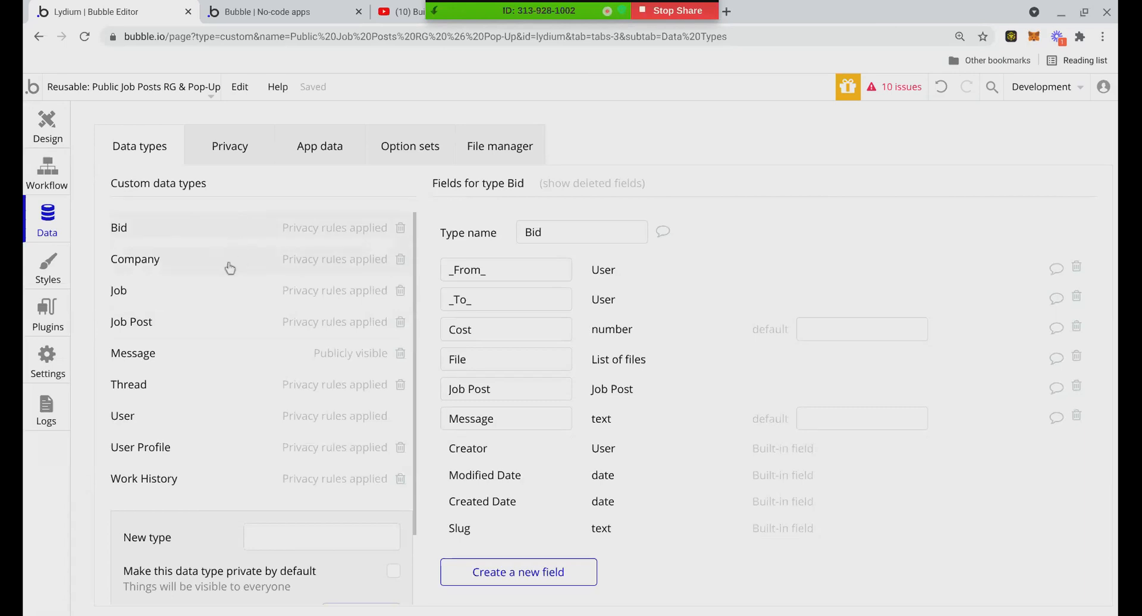
pyautogui.click(214, 320)
pyautogui.click(204, 304)
pyautogui.click(189, 324)
pyautogui.click(200, 294)
pyautogui.click(189, 324)
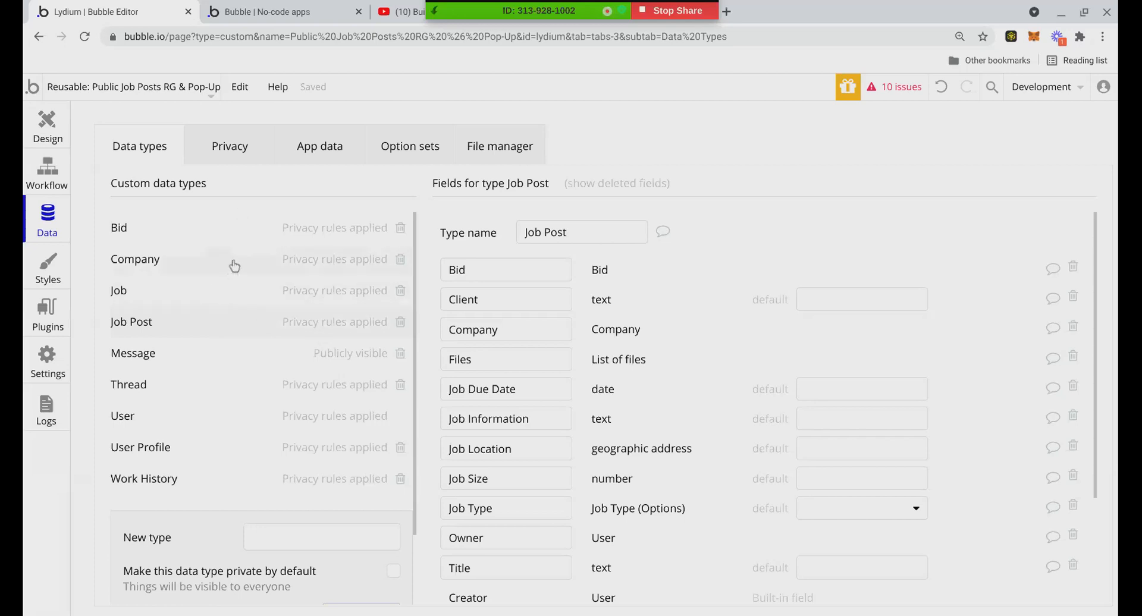
pyautogui.click(232, 234)
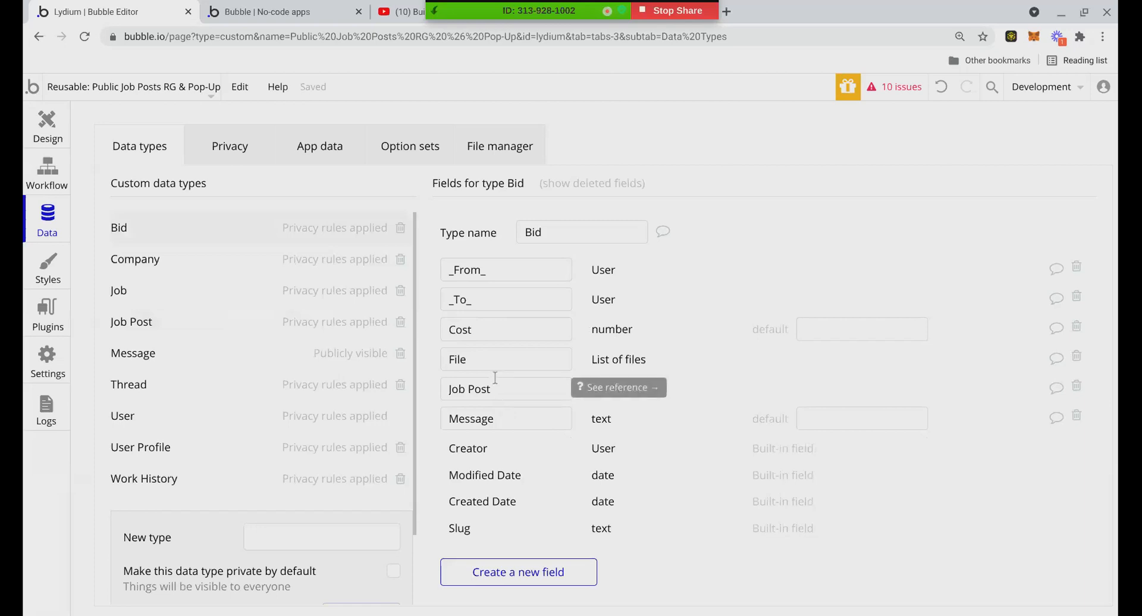
pyautogui.click(246, 18)
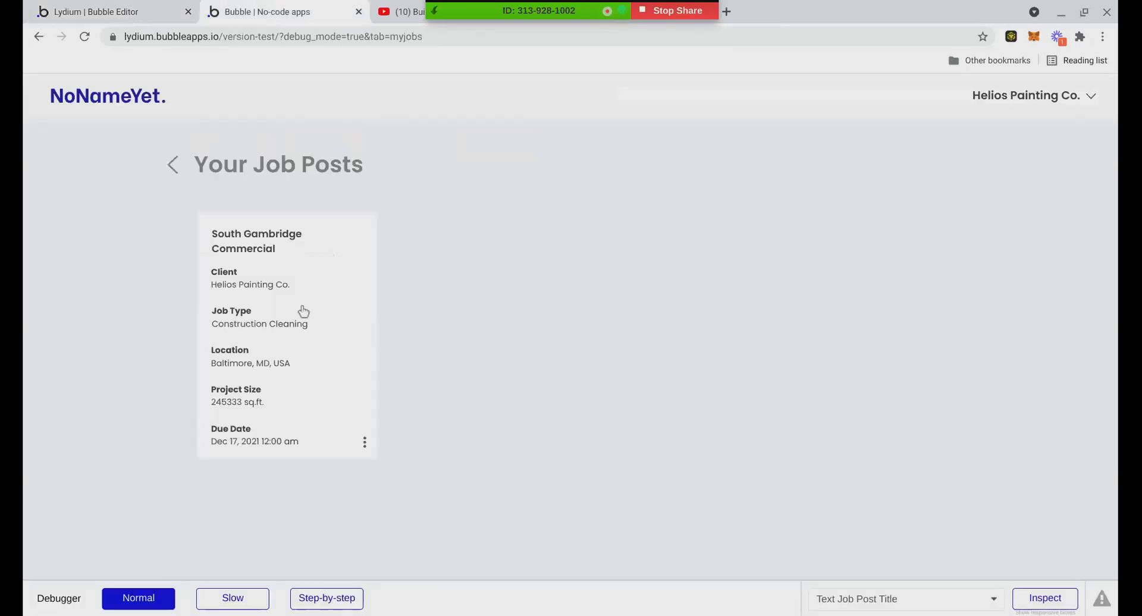
# Cancel the South Gambridge Commercial post edit and open the Veris Air Force Hanger job
pyautogui.click(250, 284)
pyautogui.click(675, 519)
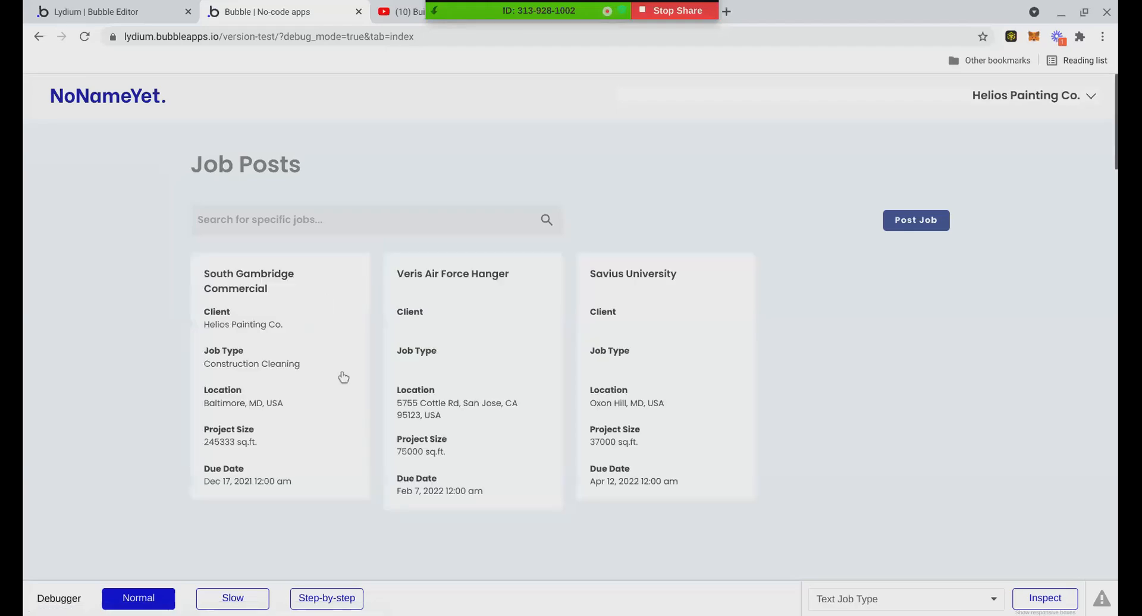
pyautogui.click(517, 392)
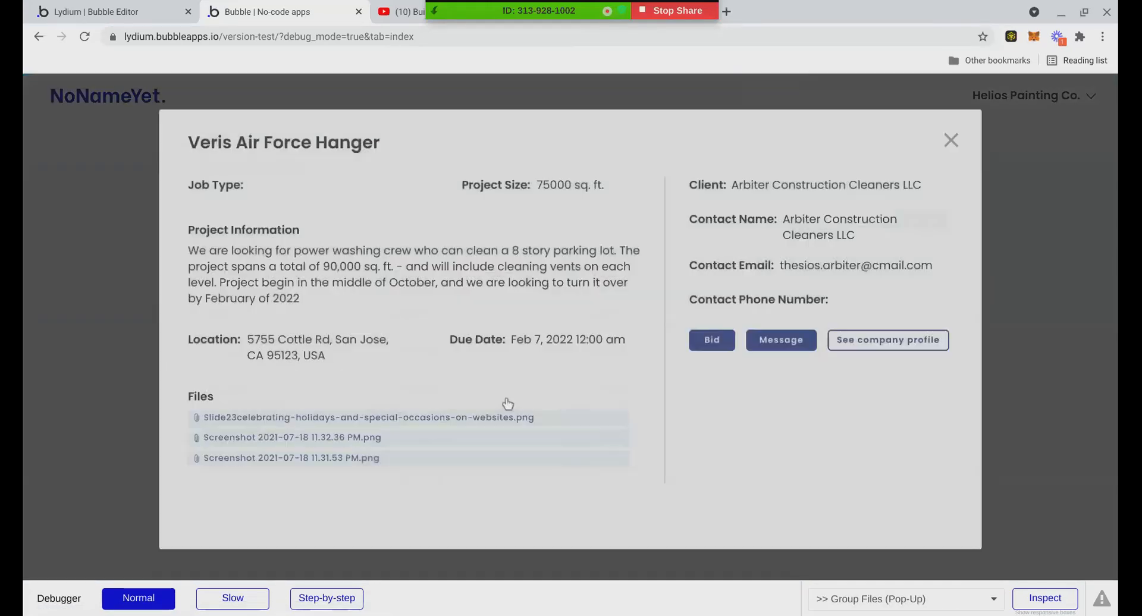
# Open and close the Veris Air Force Hanger Bid form, then return to the editor's Bid fields
pyautogui.click(726, 347)
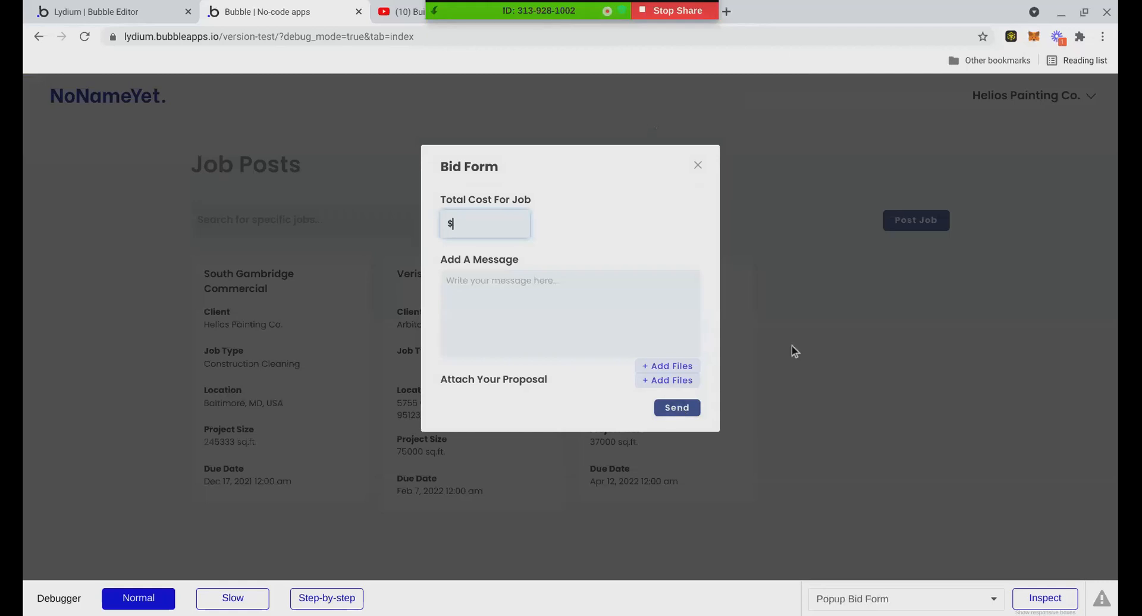
pyautogui.click(697, 166)
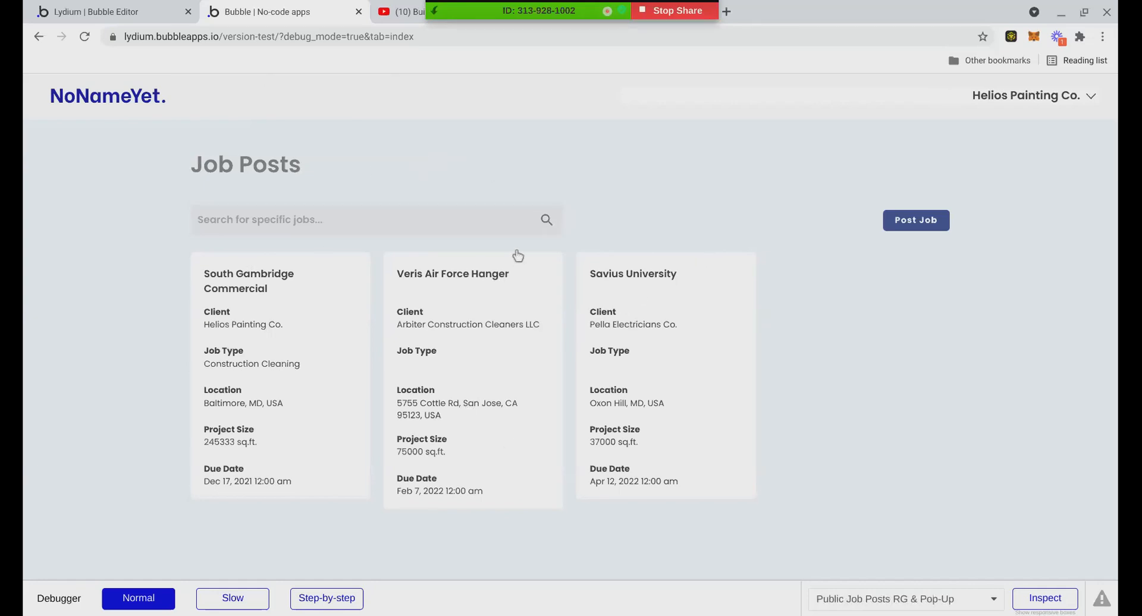
pyautogui.click(90, 12)
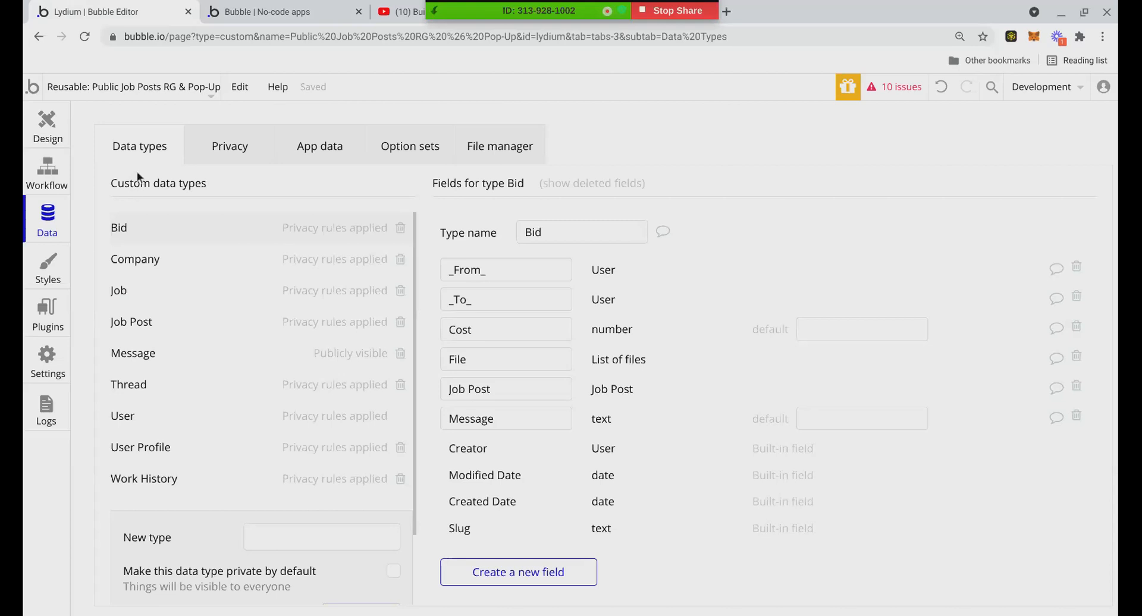
# In the Public Job Posts RG & Pop-Up reusable, select Popup Bid Form and open the Send button's workflow
pyautogui.click(35, 130)
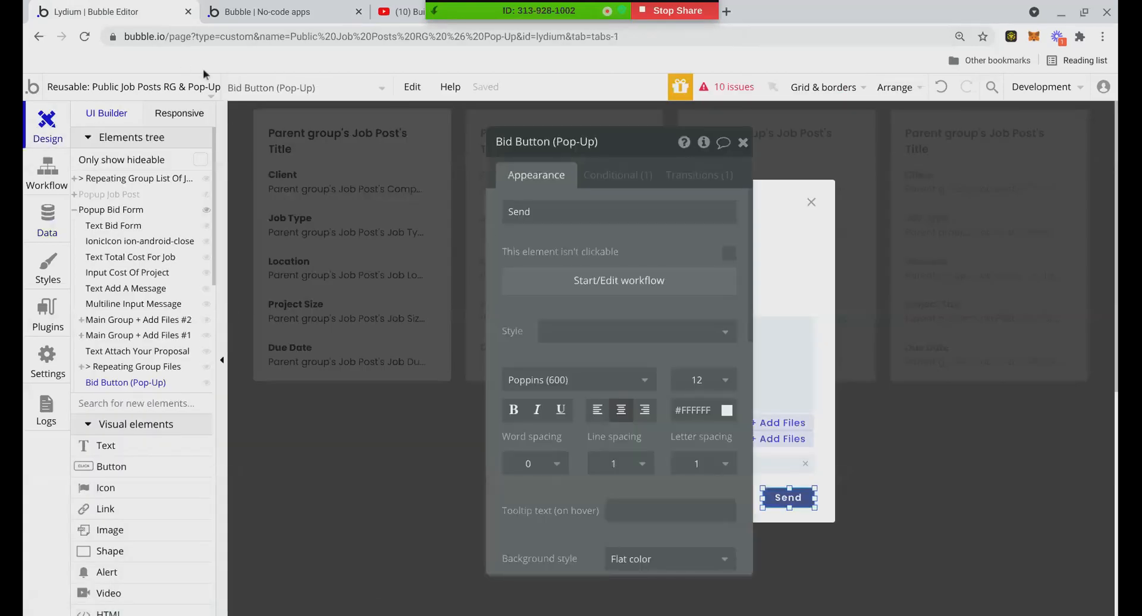
pyautogui.click(196, 90)
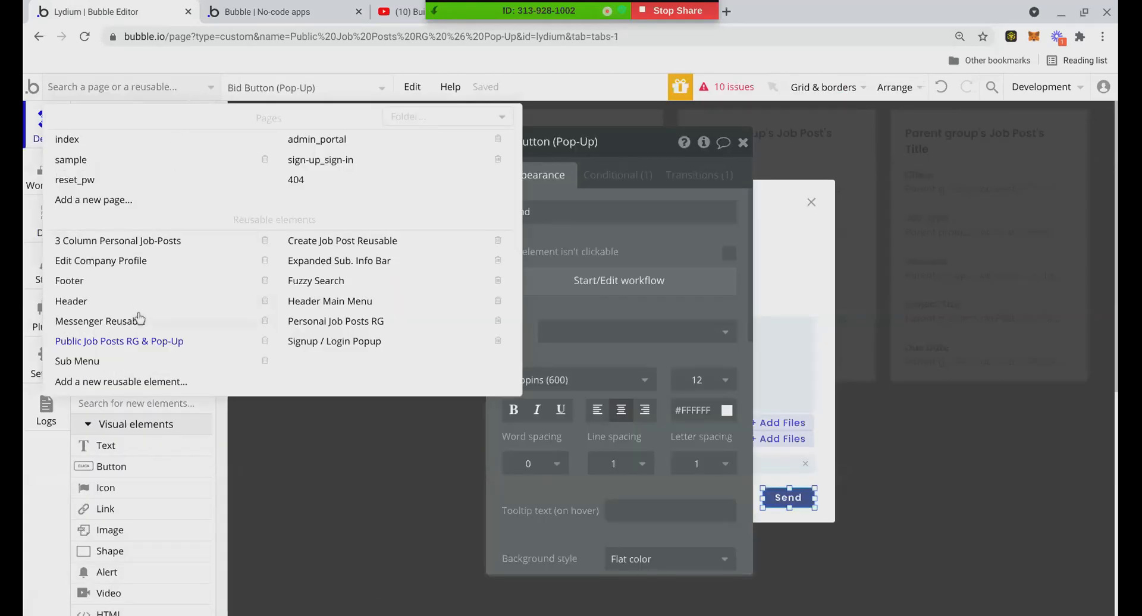
pyautogui.click(134, 340)
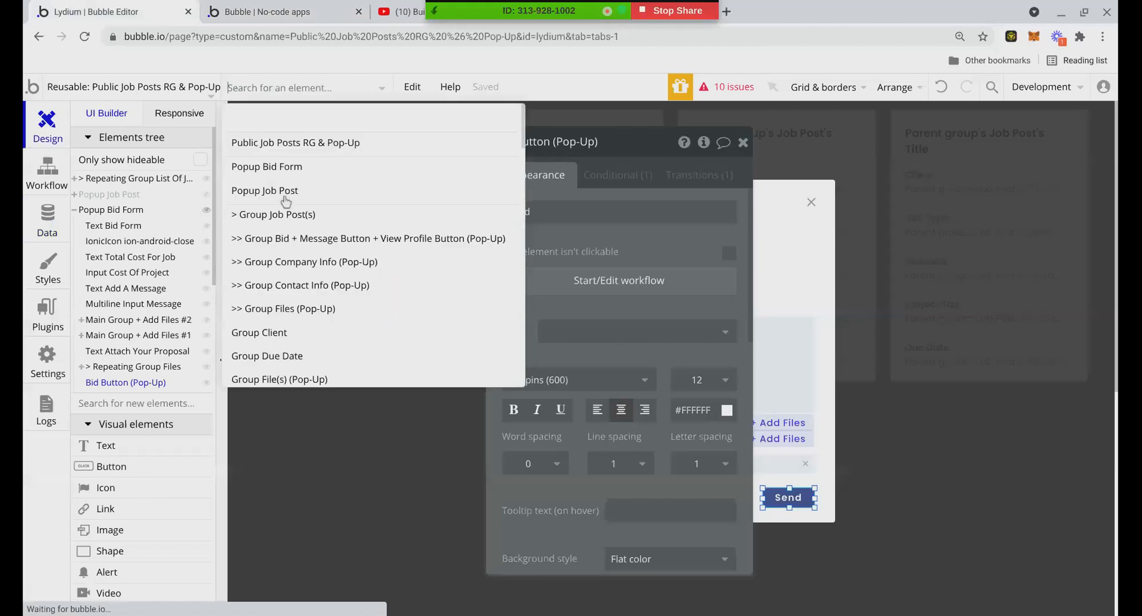
pyautogui.click(278, 167)
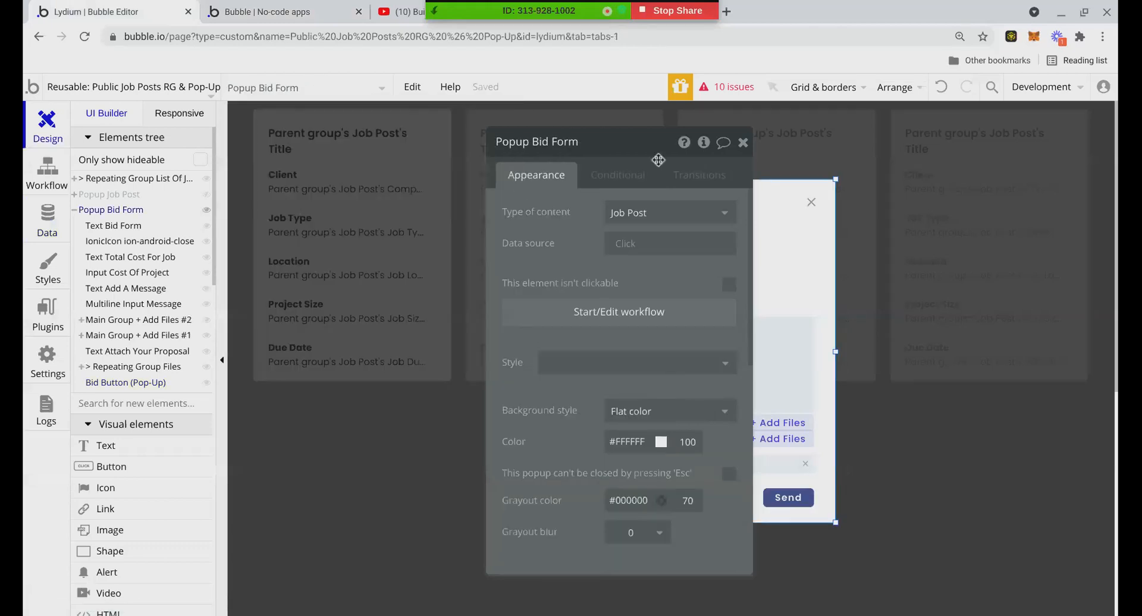
pyautogui.click(742, 142)
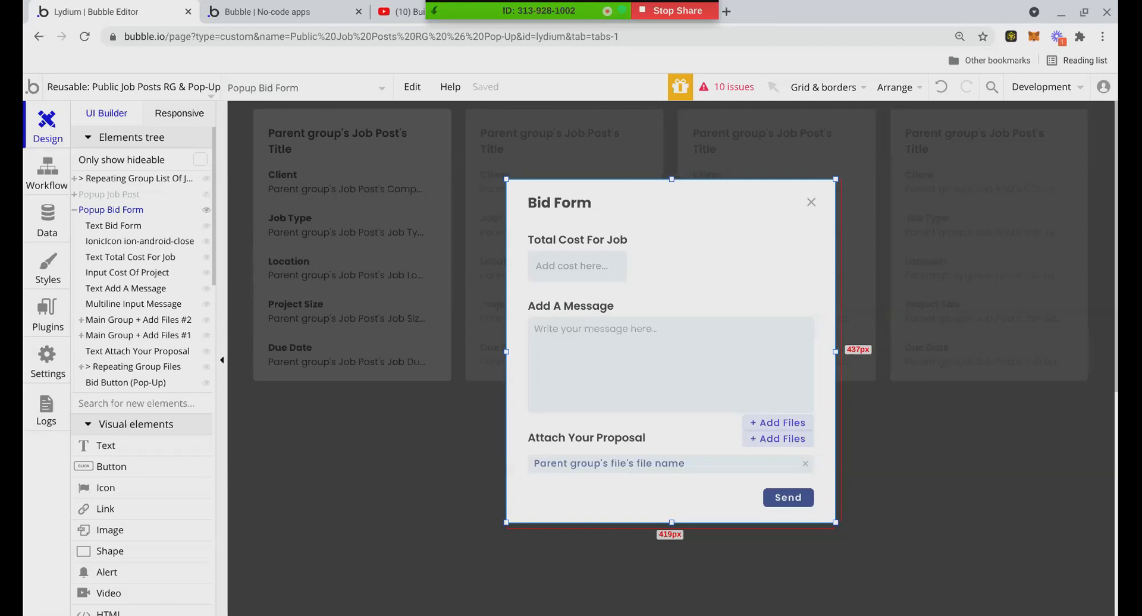
pyautogui.rightClick(777, 498)
pyautogui.click(814, 592)
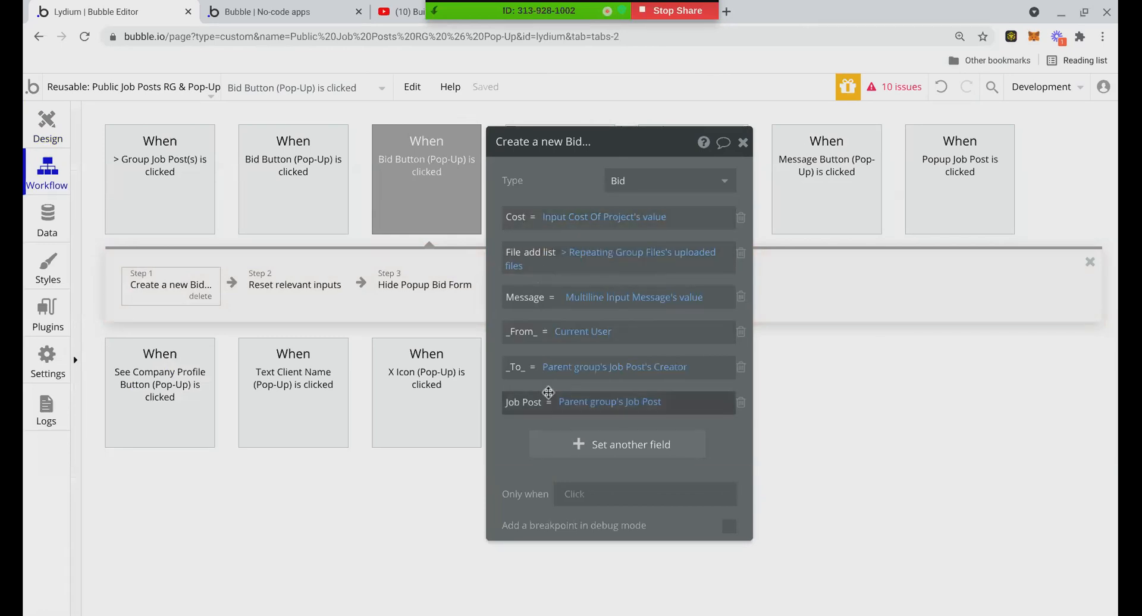
# Inspect the send email step's settings in the Bid button workflow
pyautogui.moveTo(566, 182); pyautogui.dragTo(720, 170)
pyautogui.click(550, 292)
pyautogui.scroll(-4, 785, 375)
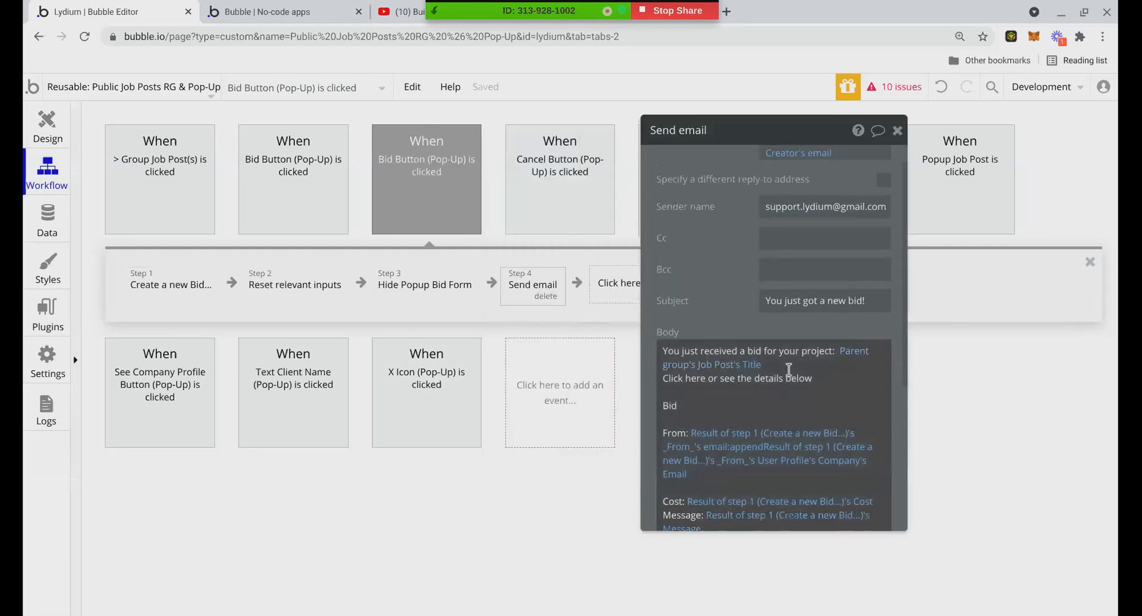
pyautogui.scroll(-3, 783, 385)
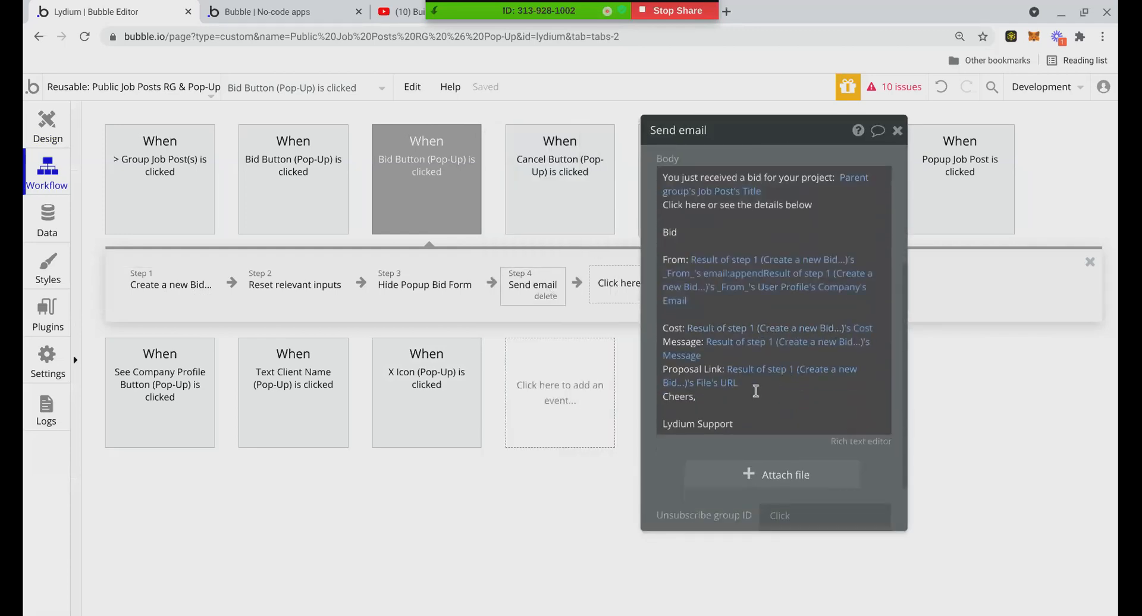
pyautogui.scroll(5, 736, 336)
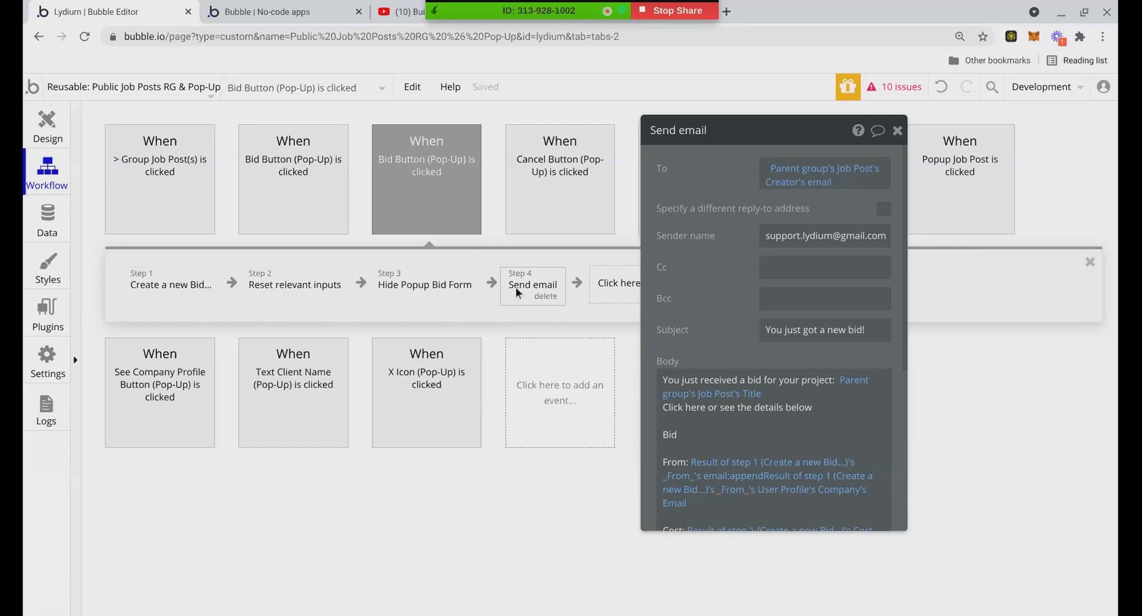
pyautogui.moveTo(526, 284); pyautogui.dragTo(511, 284)
# On the Create a new Bid step, add an empty extra field and delete it again
pyautogui.click(143, 286)
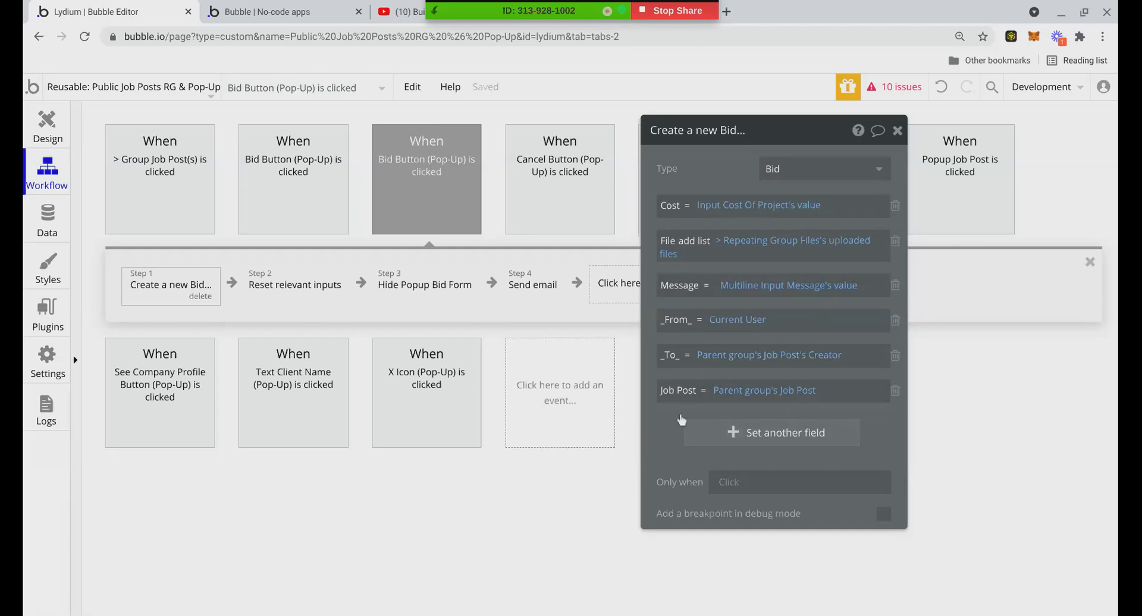
pyautogui.scroll(-1, 682, 420)
pyautogui.click(684, 431)
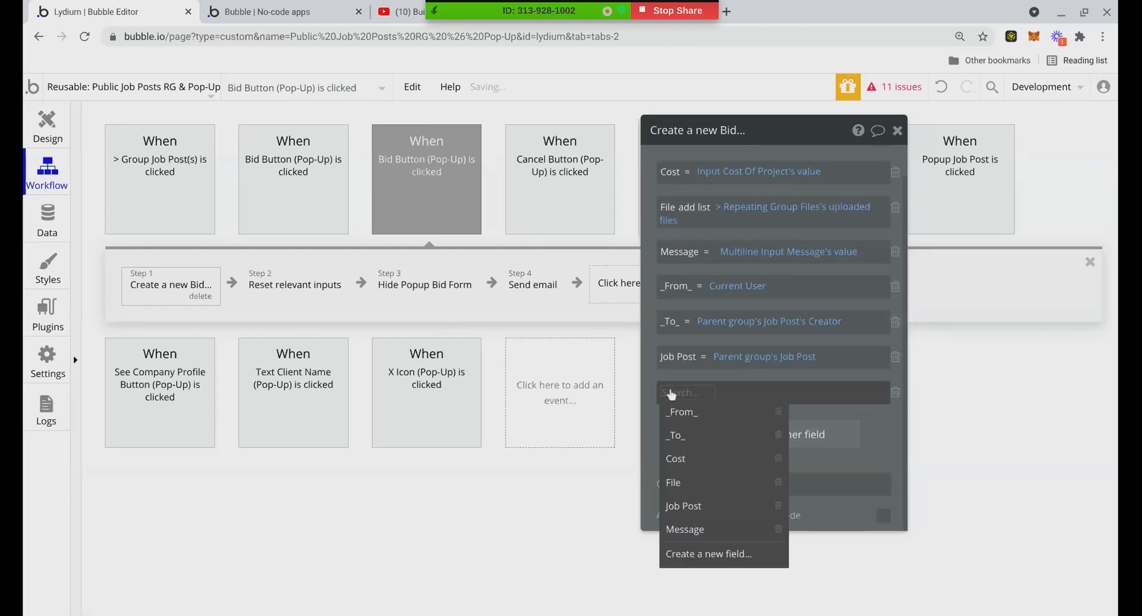
pyautogui.click(894, 393)
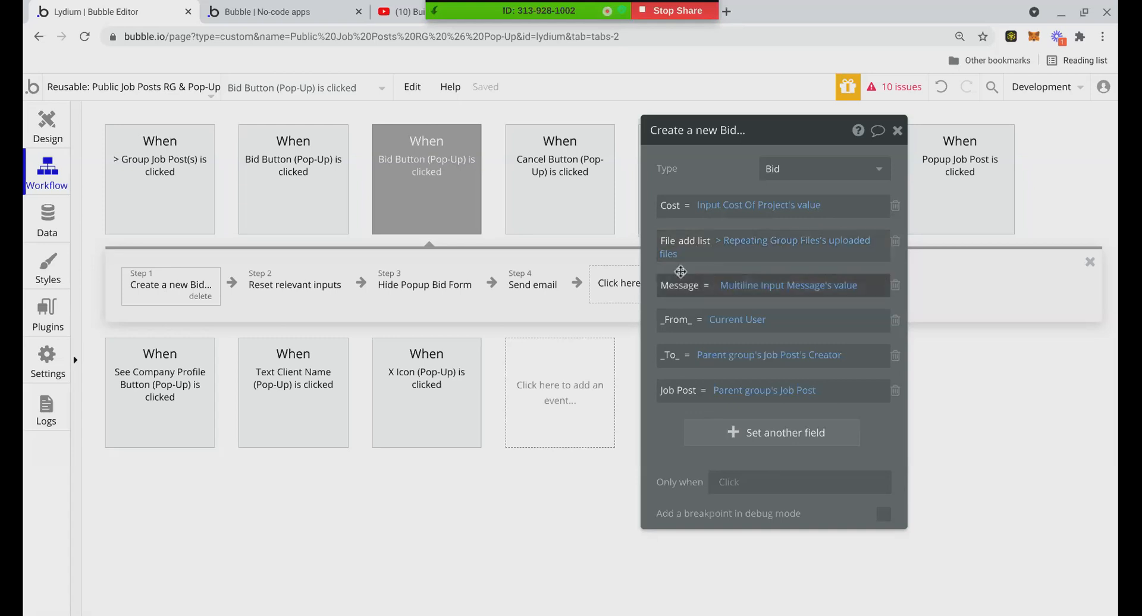
# Review the reset inputs and hide Popup Bid Form steps, then go back to the Design tab
pyautogui.click(266, 289)
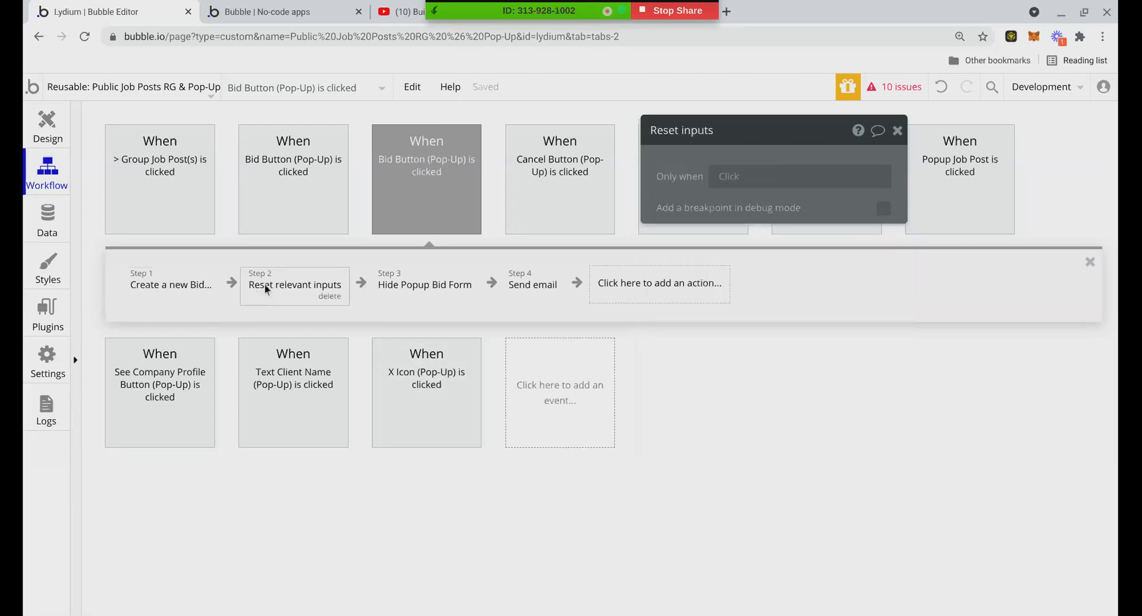
pyautogui.moveTo(393, 285)
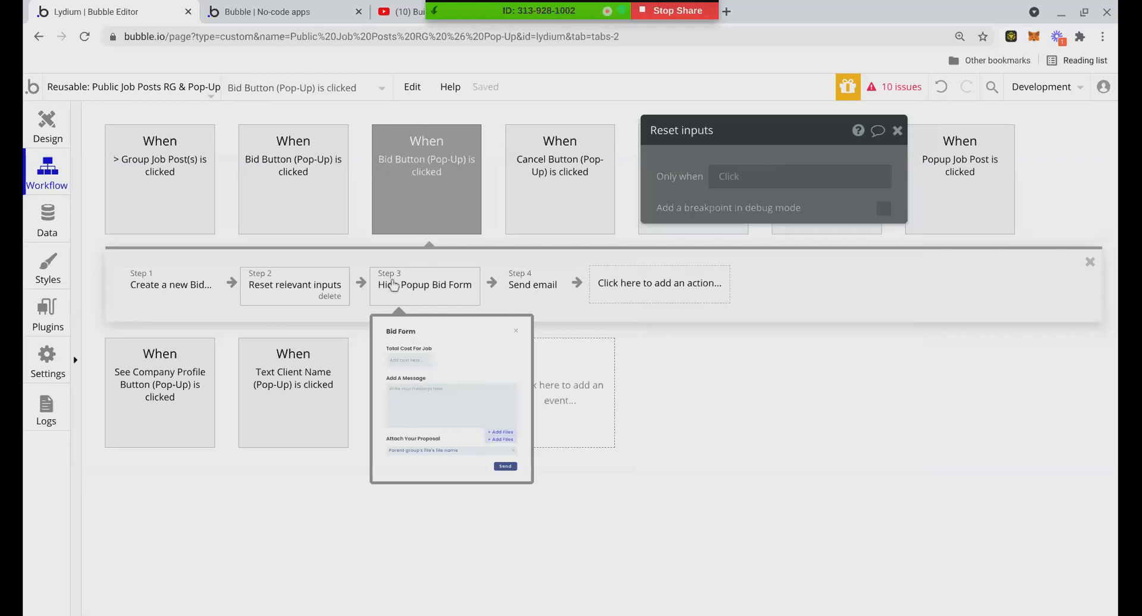
pyautogui.click(393, 286)
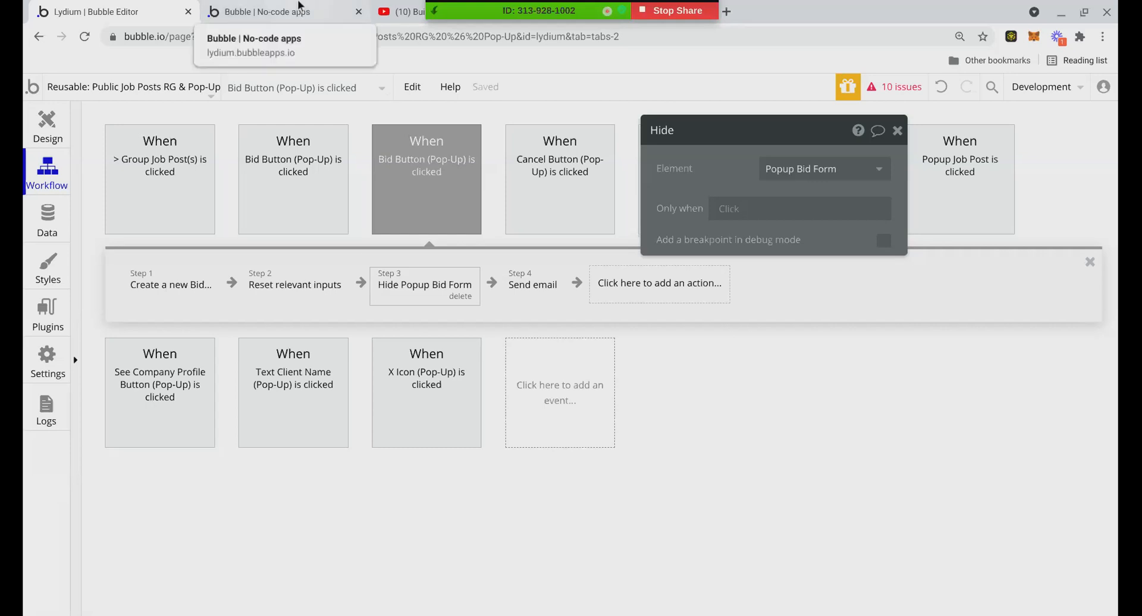
pyautogui.click(31, 131)
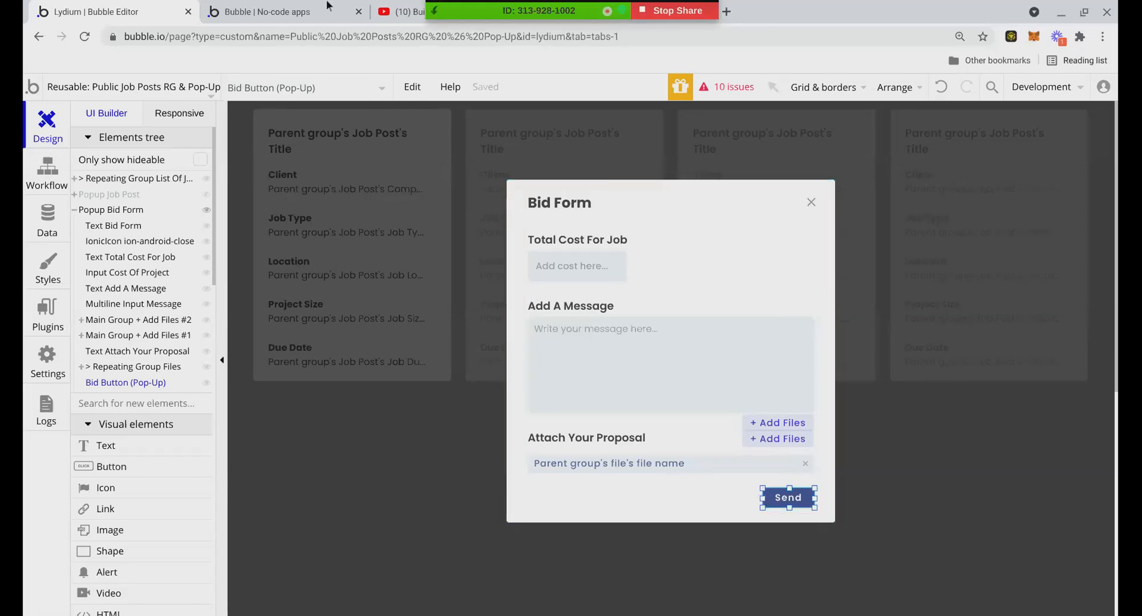
# Refresh the preview, open the Veris Air Force Hanger job's Bid Form, and close it again
pyautogui.click(250, 10)
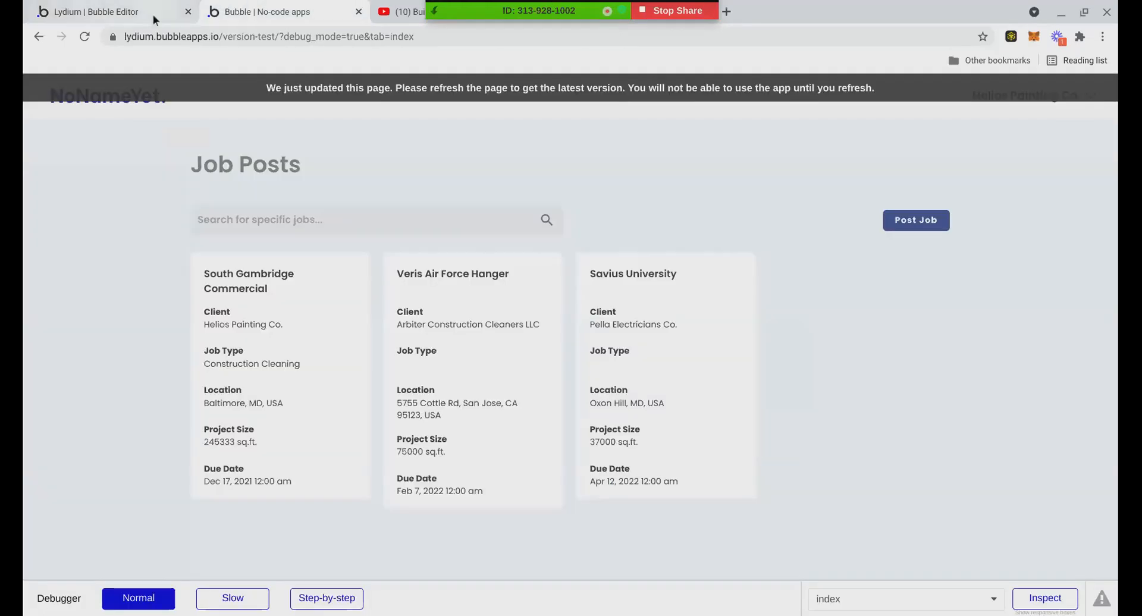
pyautogui.press('F5')
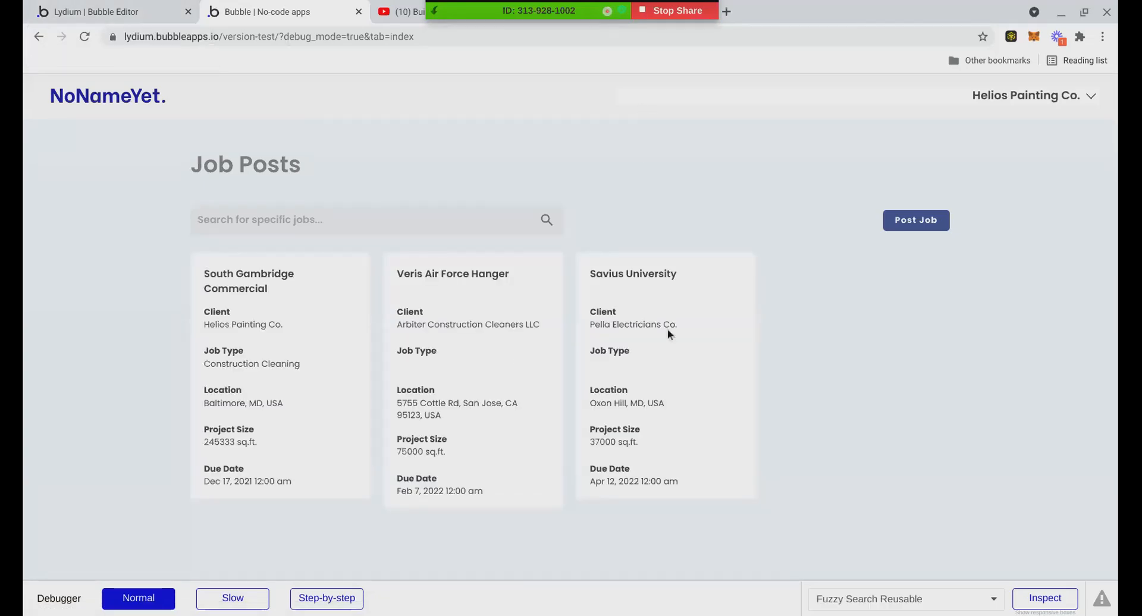
pyautogui.click(450, 359)
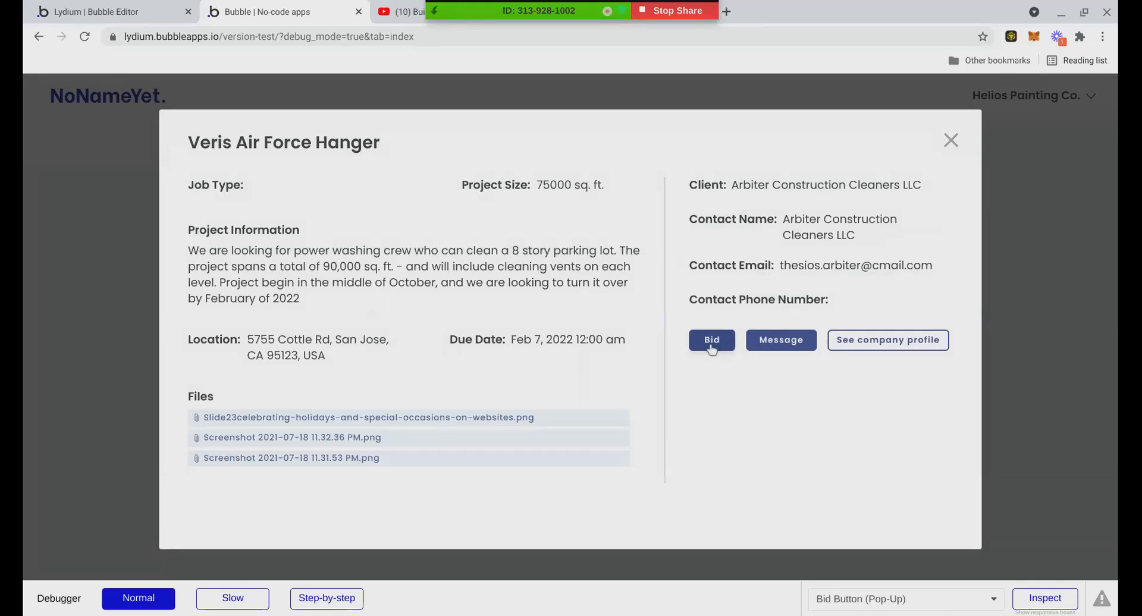
pyautogui.click(712, 341)
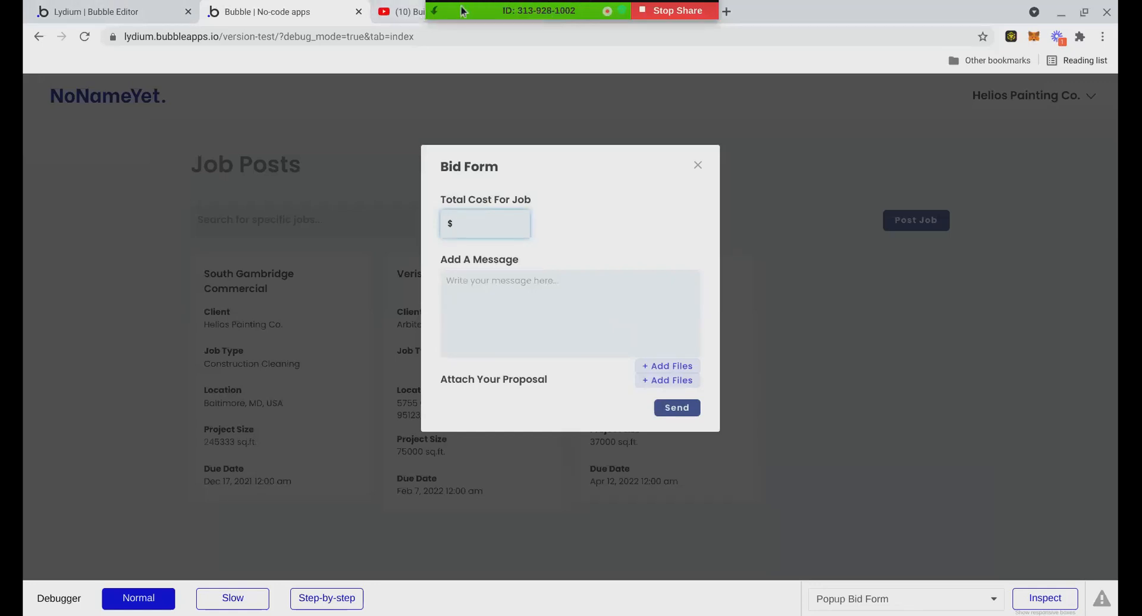
pyautogui.rightClick(696, 171)
pyautogui.press('Escape')
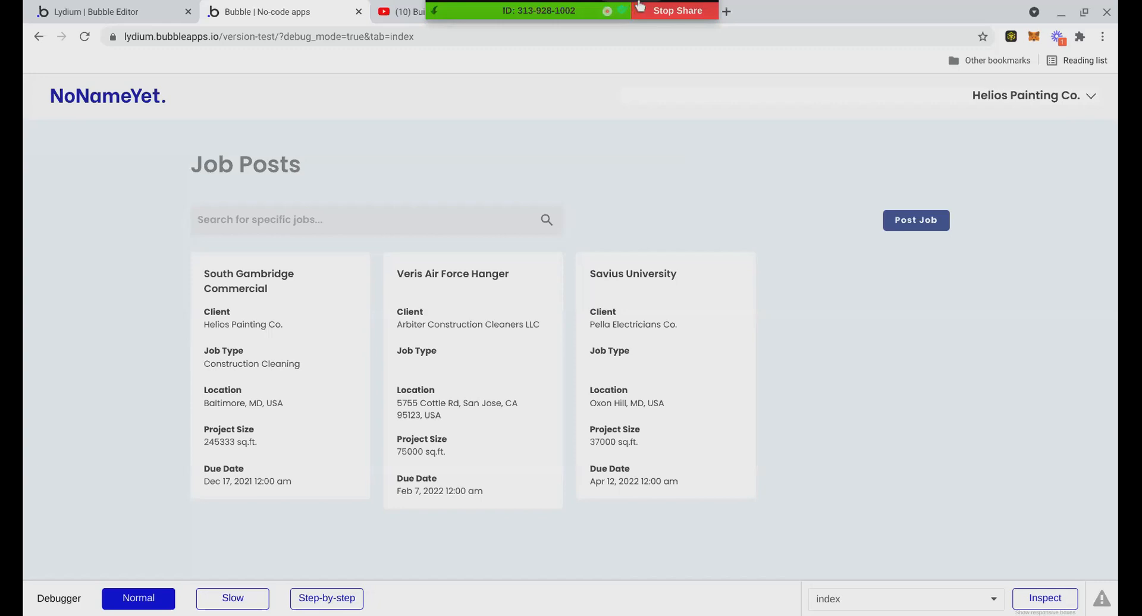
pyautogui.click(640, 7)
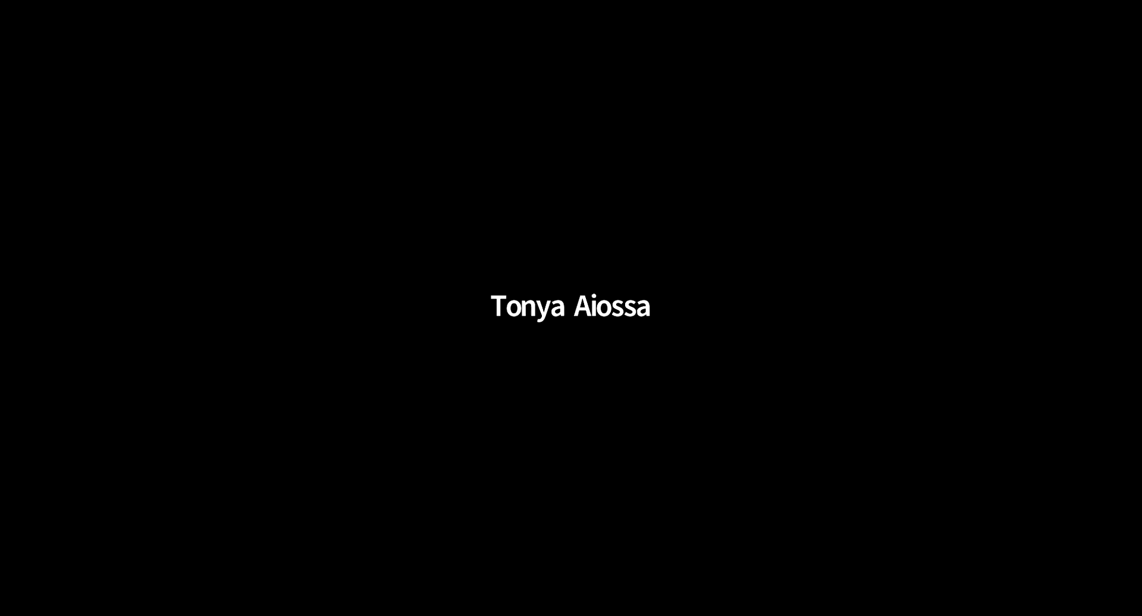
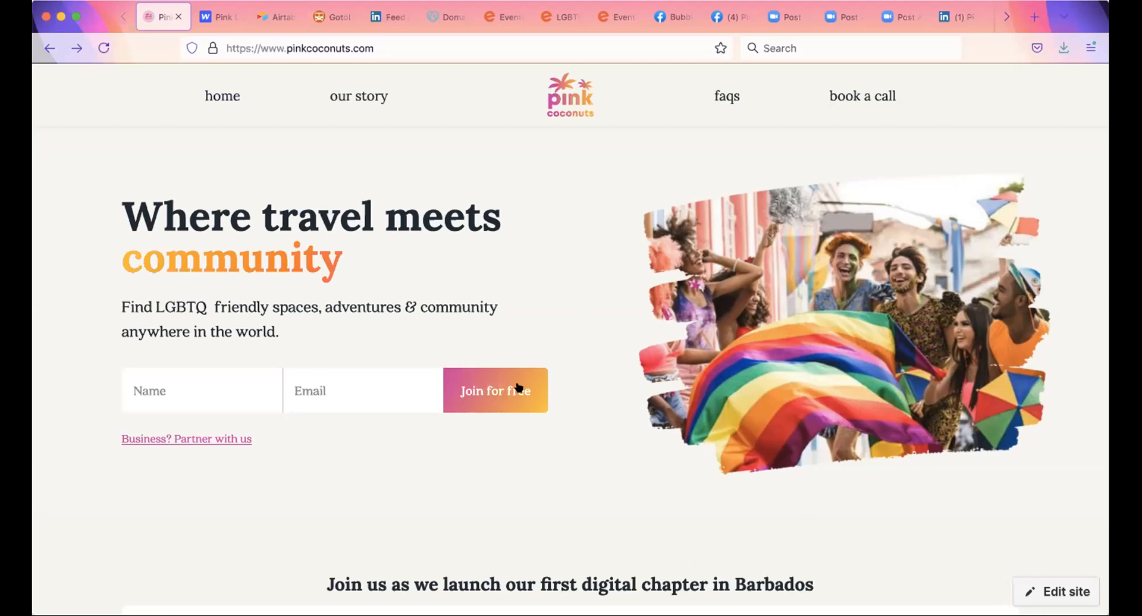
# Check the Pink Coconuts Webflow form settings, then go back to the projects list and the live site
pyautogui.click(218, 18)
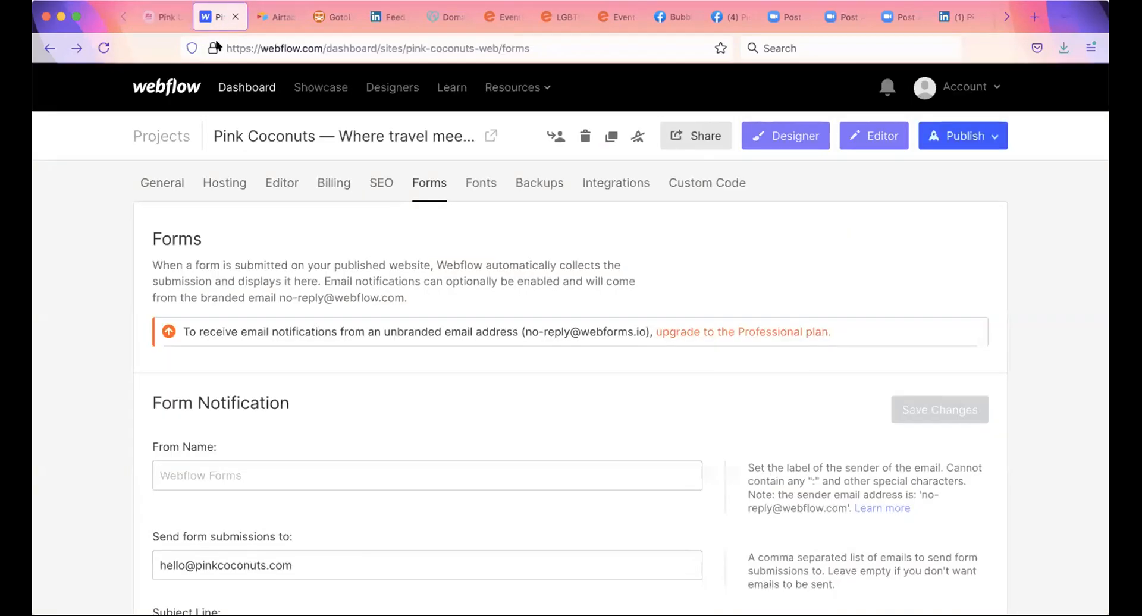
pyautogui.click(167, 132)
pyautogui.click(161, 17)
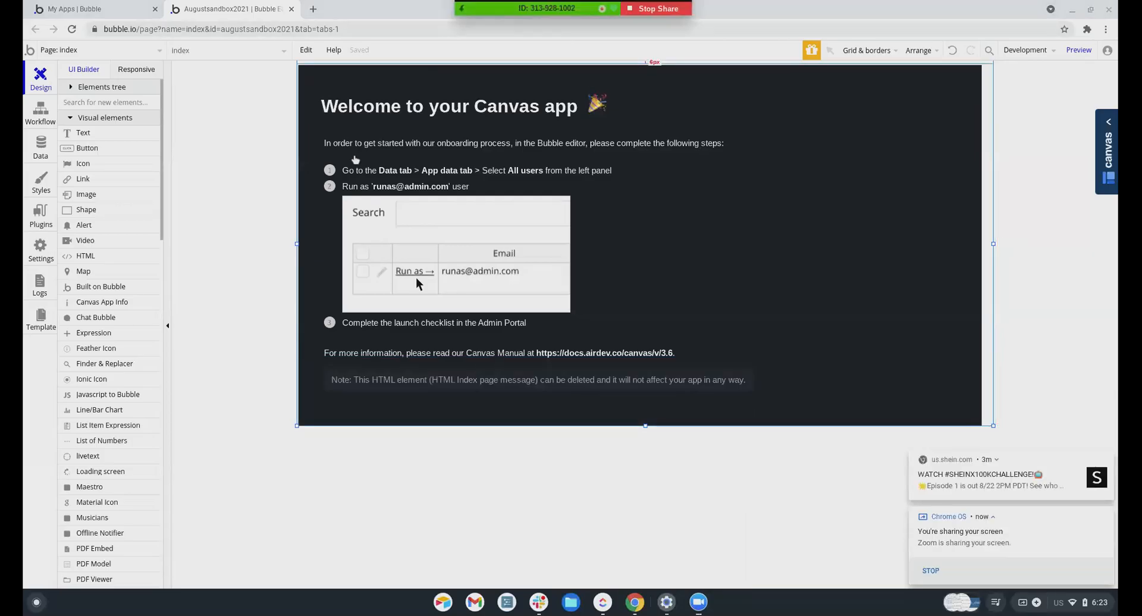
# Load activecampaign.com in a new tab and open its pricing page, Lite $9 to Enterprise $229
pyautogui.click(313, 9)
pyautogui.click(334, 26)
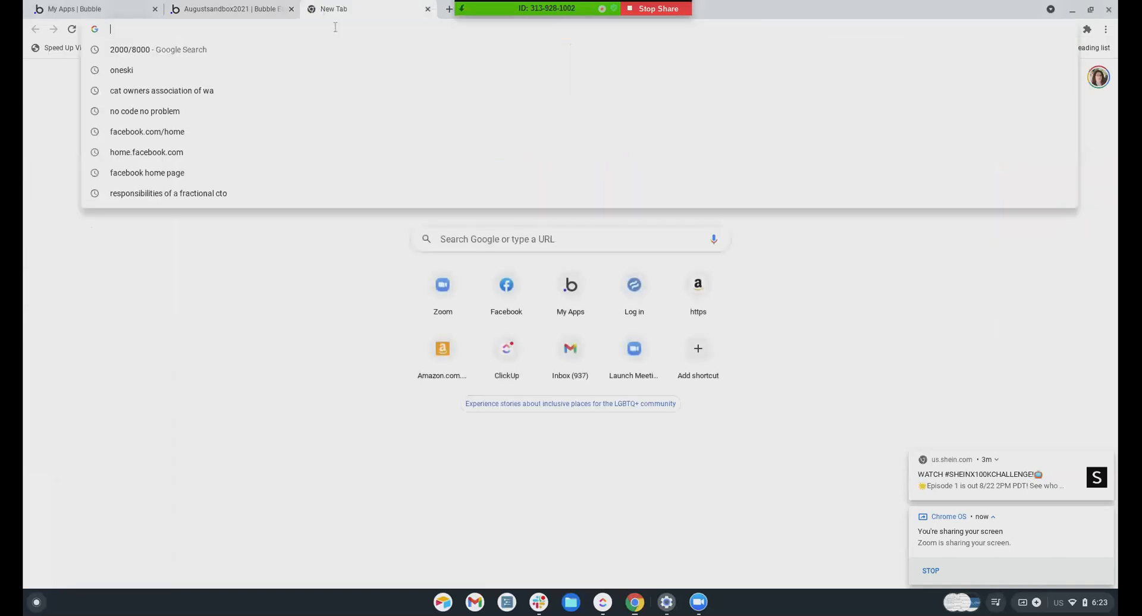
pyautogui.write('activecampai')
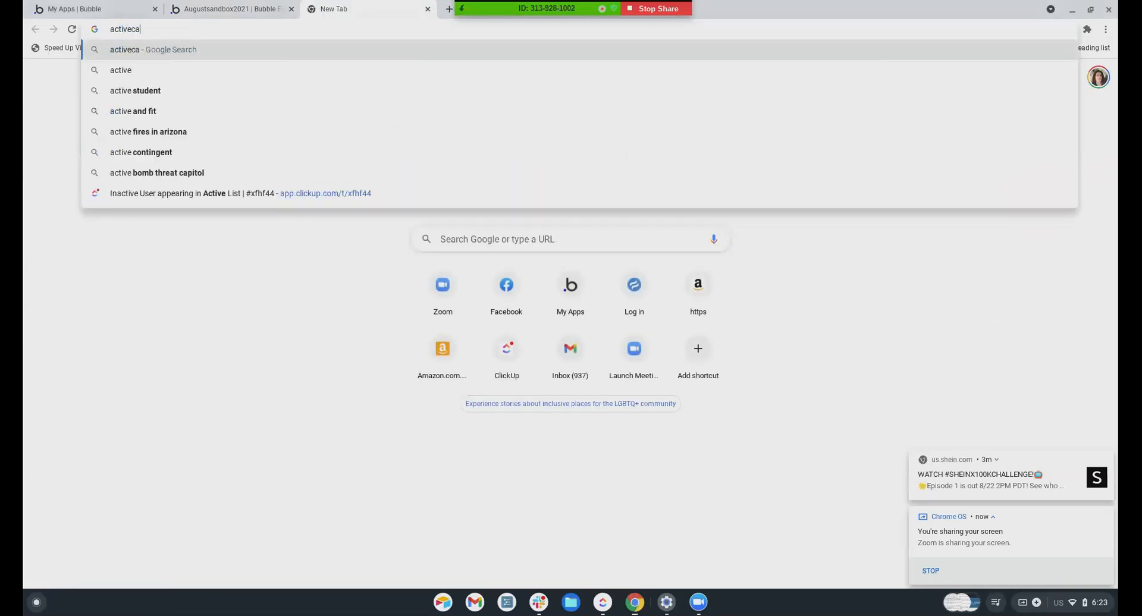
pyautogui.write('gn.com')
pyautogui.press('Return')
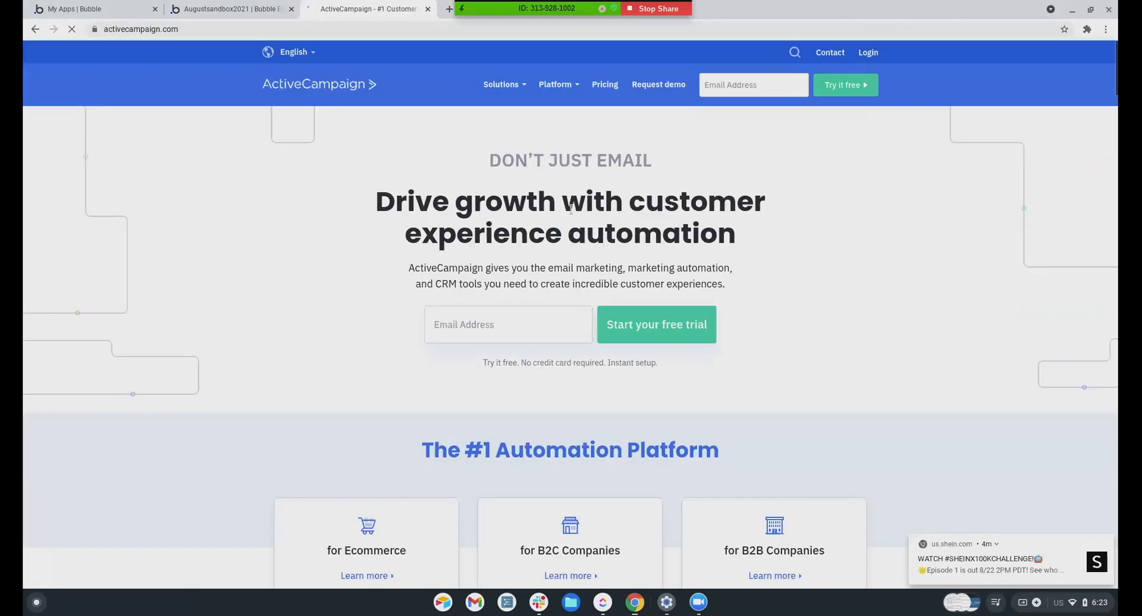
pyautogui.scroll(-1, 595, 387)
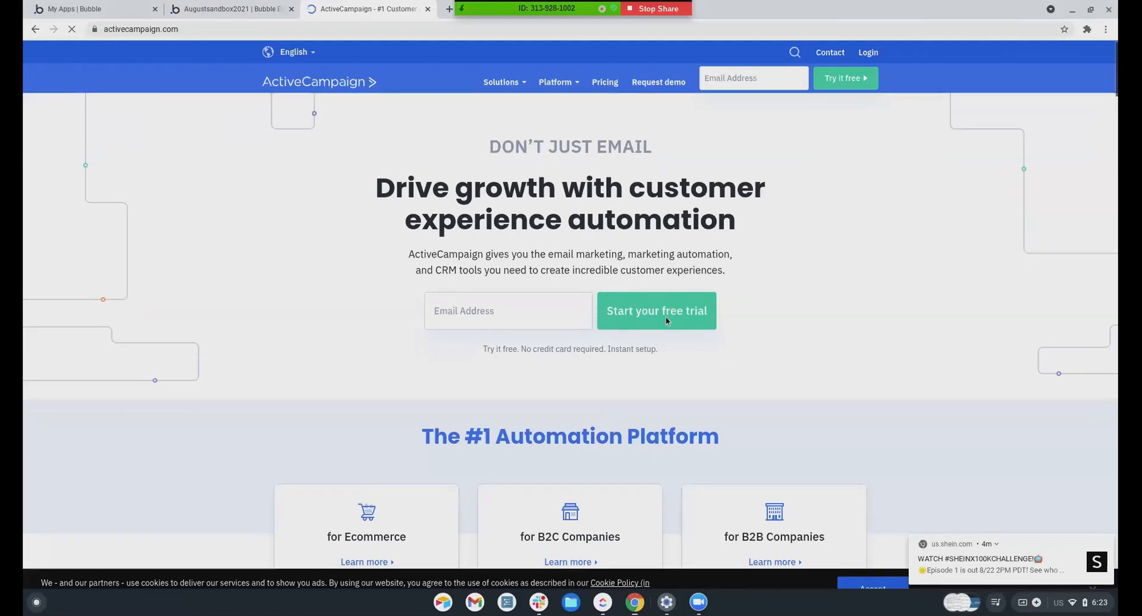
pyautogui.scroll(1, 584, 291)
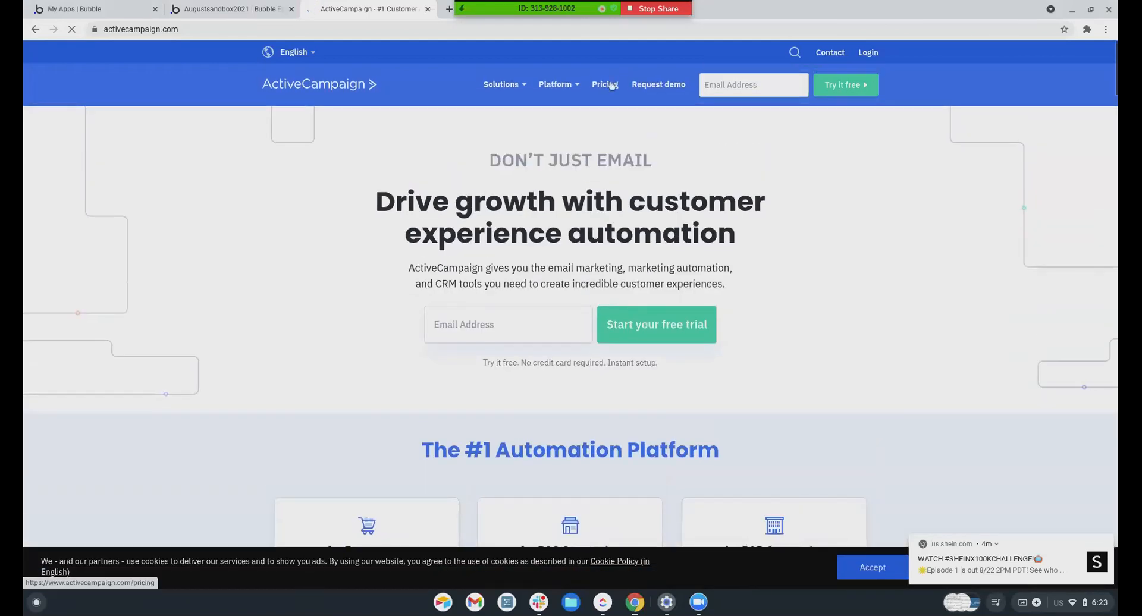
pyautogui.click(610, 85)
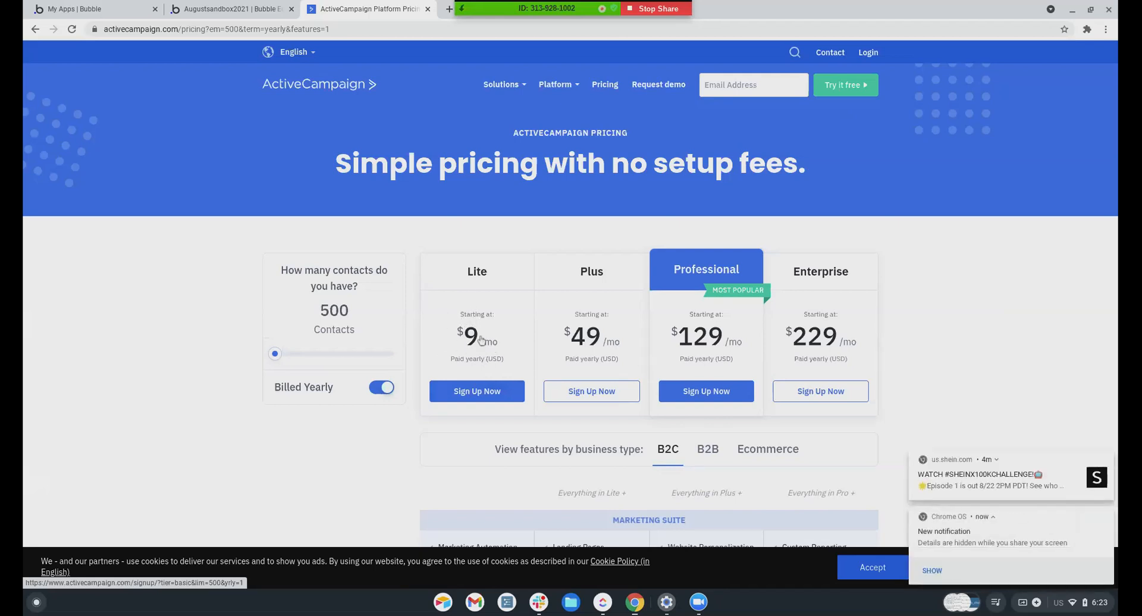
# Turn off Billed Yearly so ActiveCampaign plans show monthly prices, from $15 Lite to $279 Enterprise
pyautogui.click(379, 391)
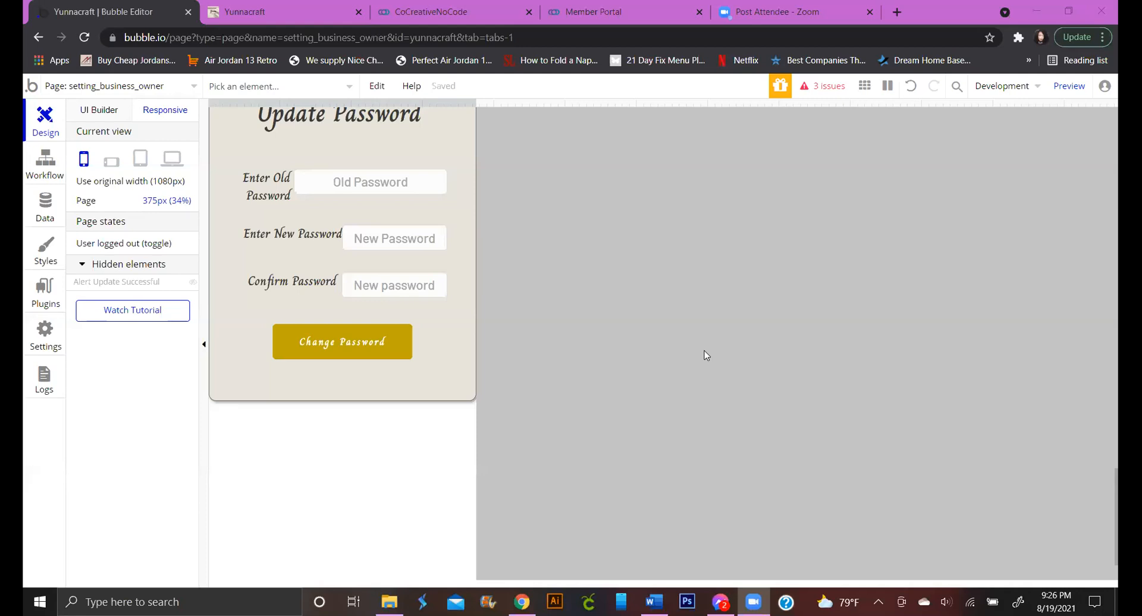
# Switch to the UI Builder and pick business_owner_my_profile from the page list
pyautogui.click(98, 87)
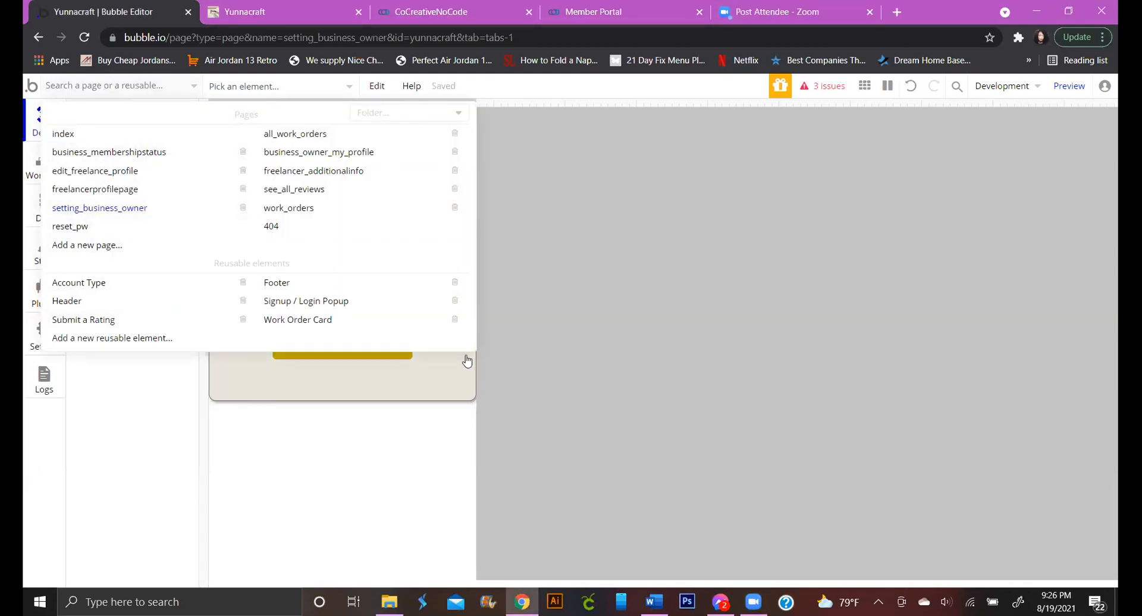
pyautogui.click(215, 163)
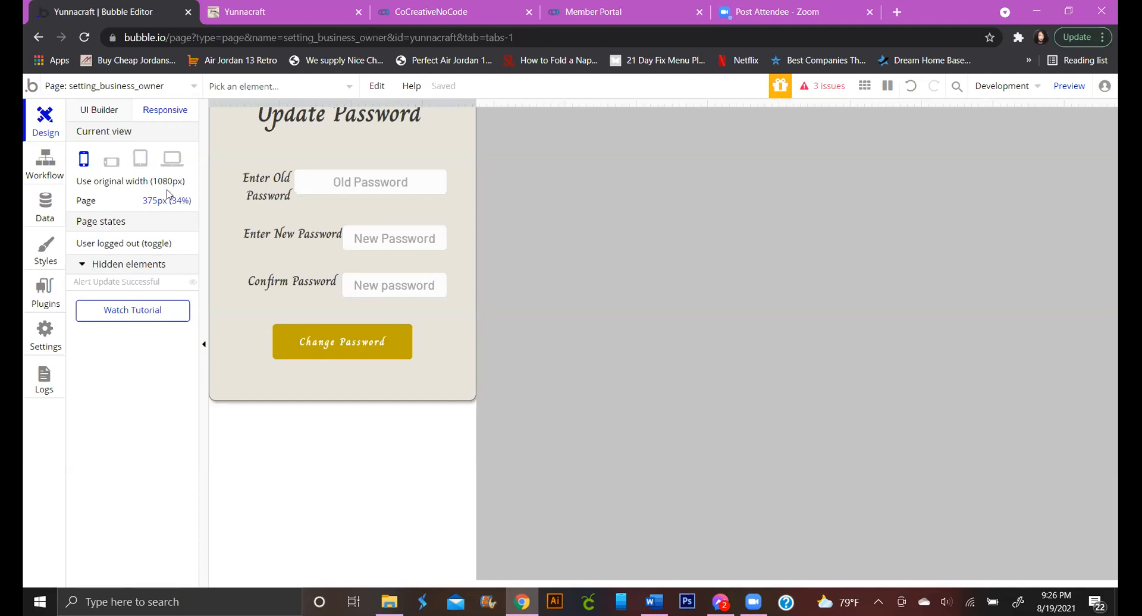
pyautogui.click(99, 117)
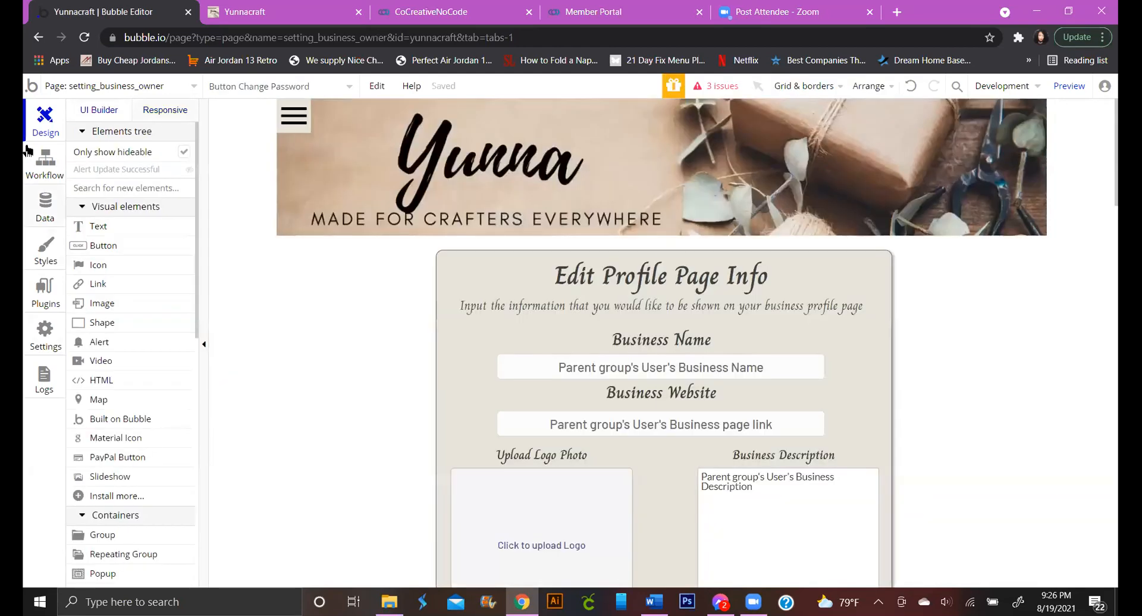
pyautogui.click(145, 89)
pyautogui.click(291, 152)
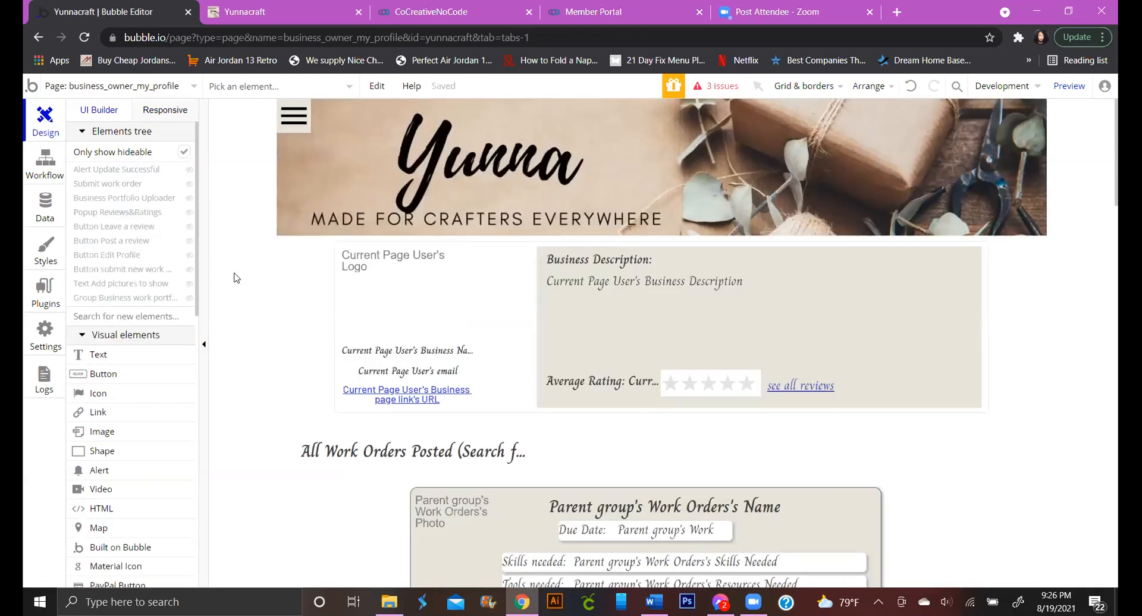
pyautogui.scroll(-1, 241, 279)
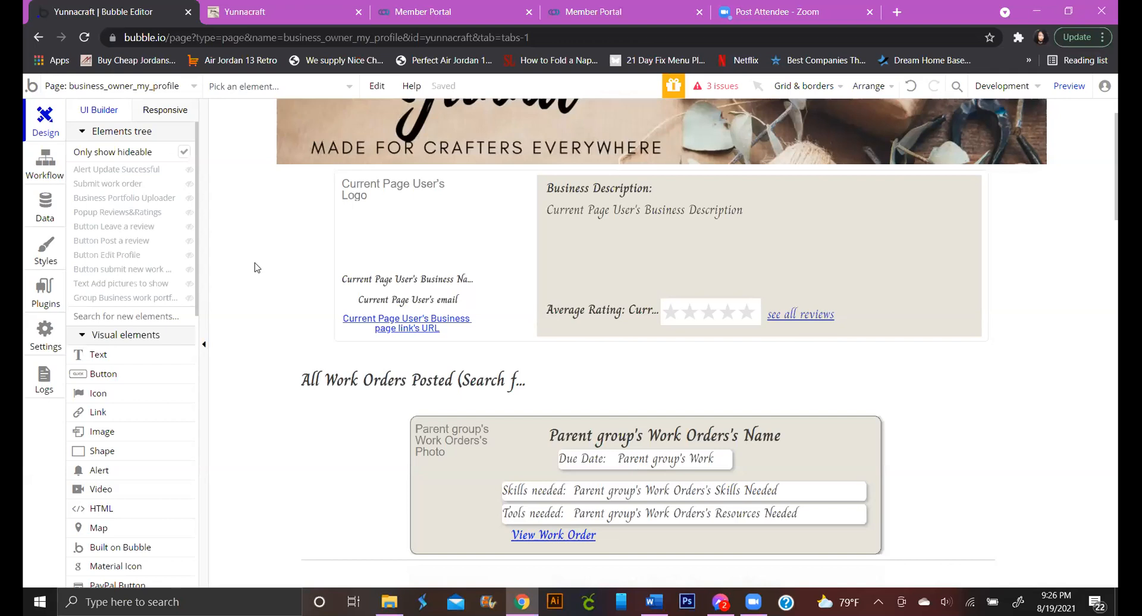
pyautogui.click(54, 223)
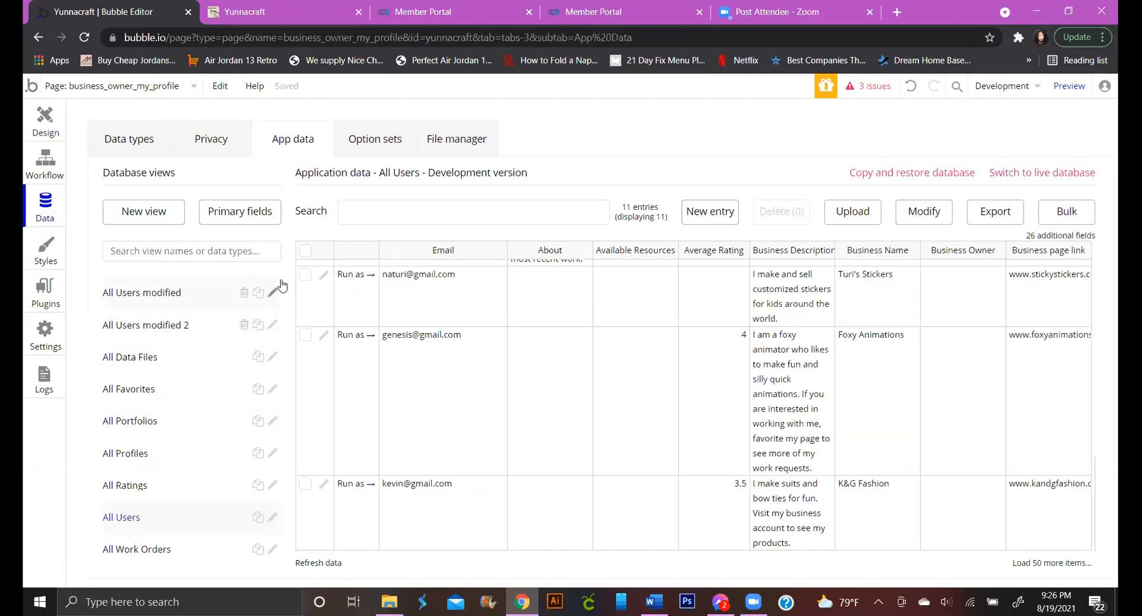
pyautogui.click(143, 147)
pyautogui.click(275, 143)
pyautogui.click(45, 122)
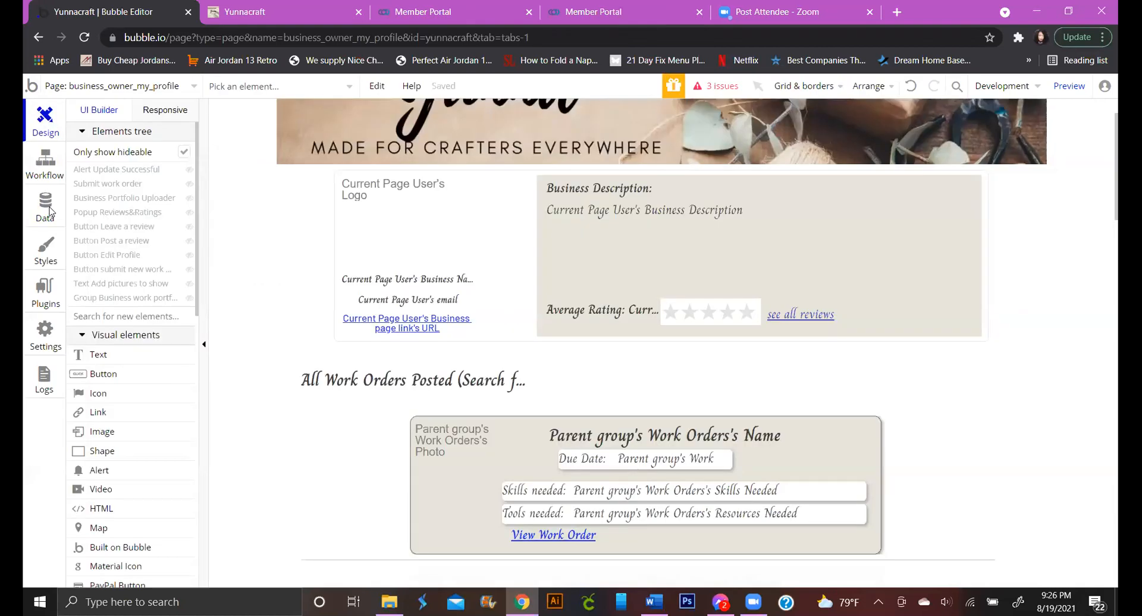
# Open the profile page's property editor, move it aside, and view the 11 All Users records
pyautogui.doubleClick(300, 293)
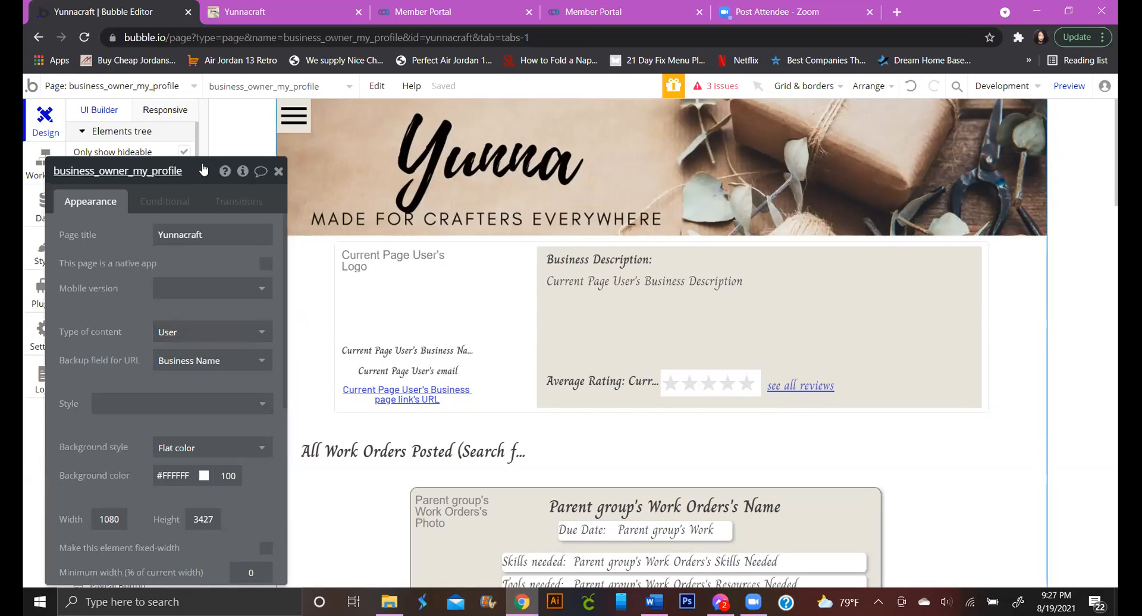
pyautogui.moveTo(203, 170); pyautogui.dragTo(364, 110)
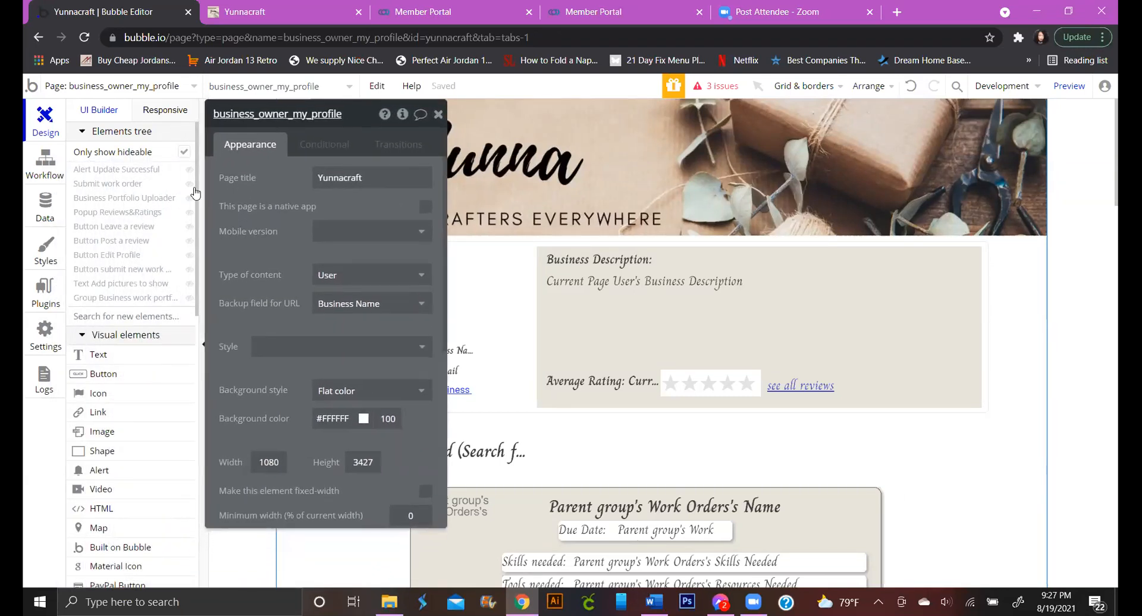
pyautogui.click(40, 206)
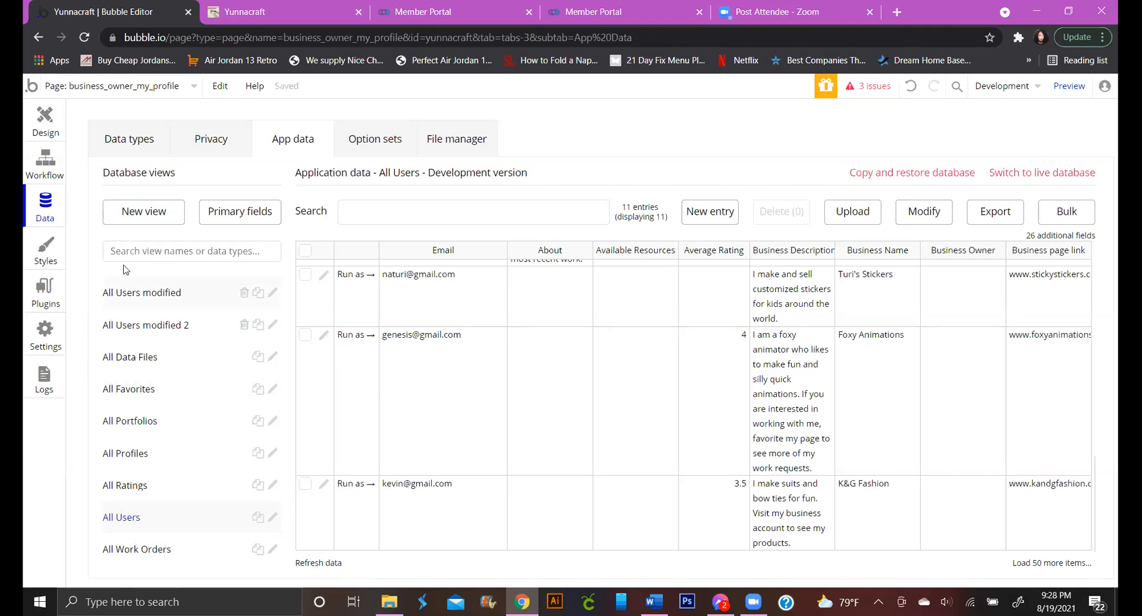
# Preview the app as the K&G Fashion owner, go to My Business Profile, and open Add Pictures
pyautogui.click(347, 489)
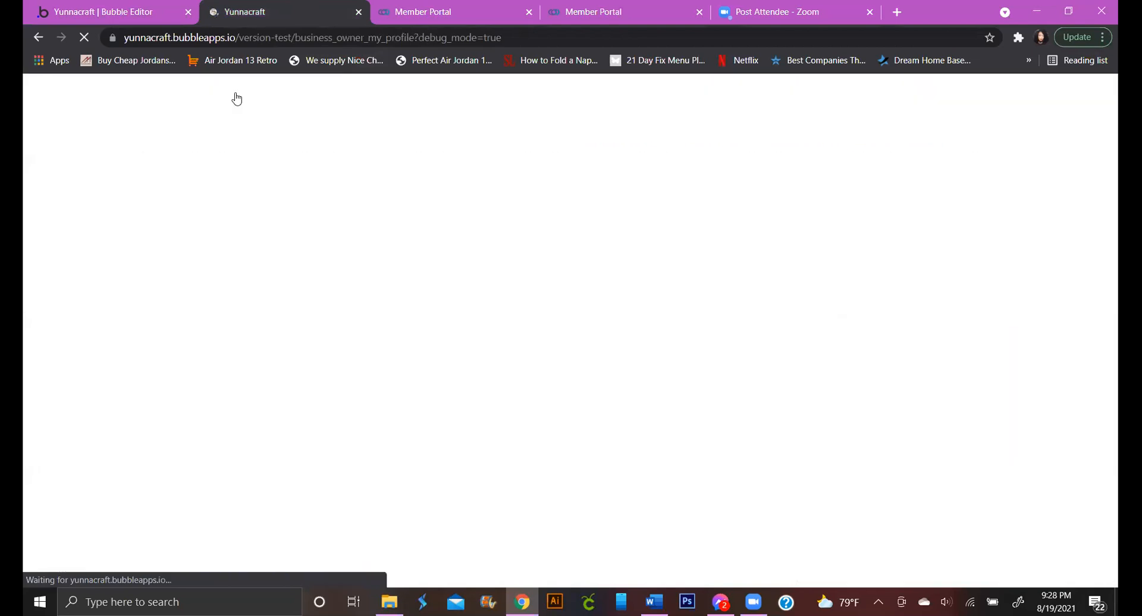
pyautogui.click(197, 90)
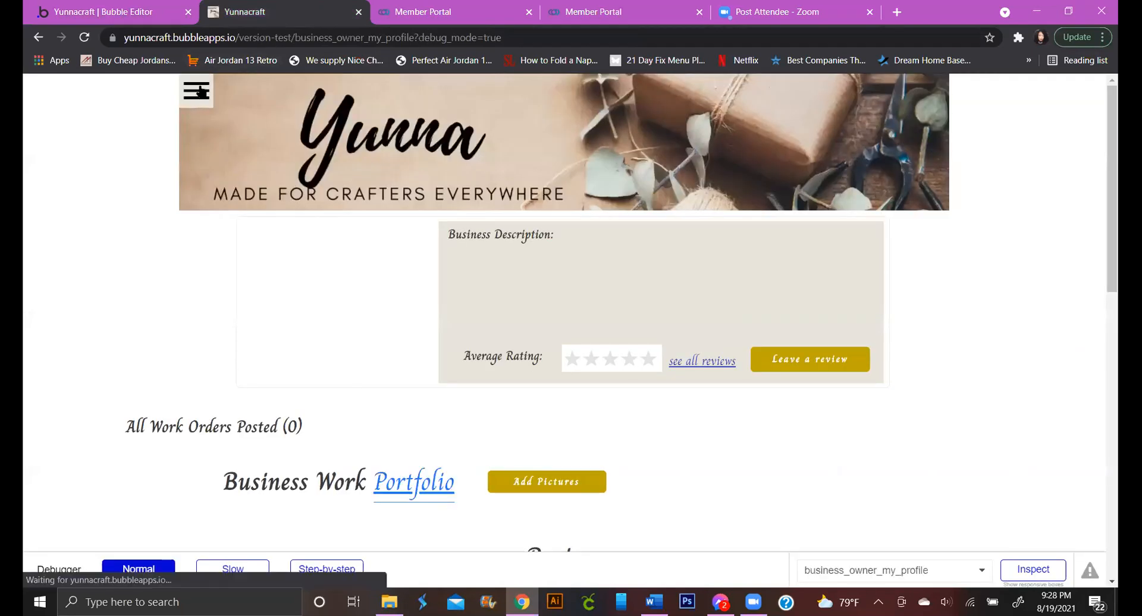
pyautogui.click(305, 94)
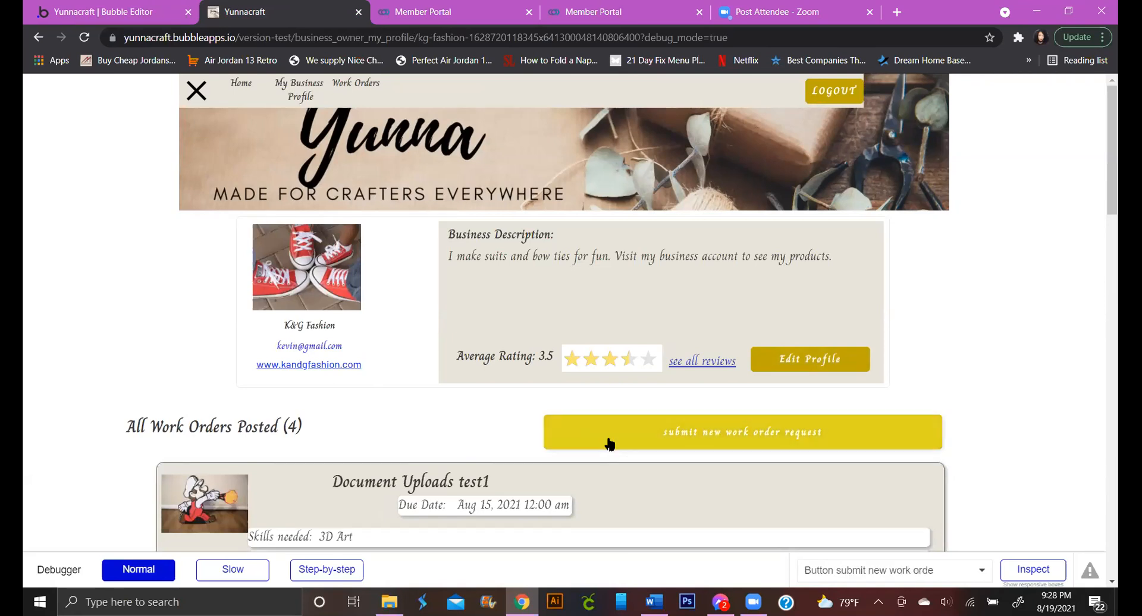
pyautogui.scroll(-6, 627, 431)
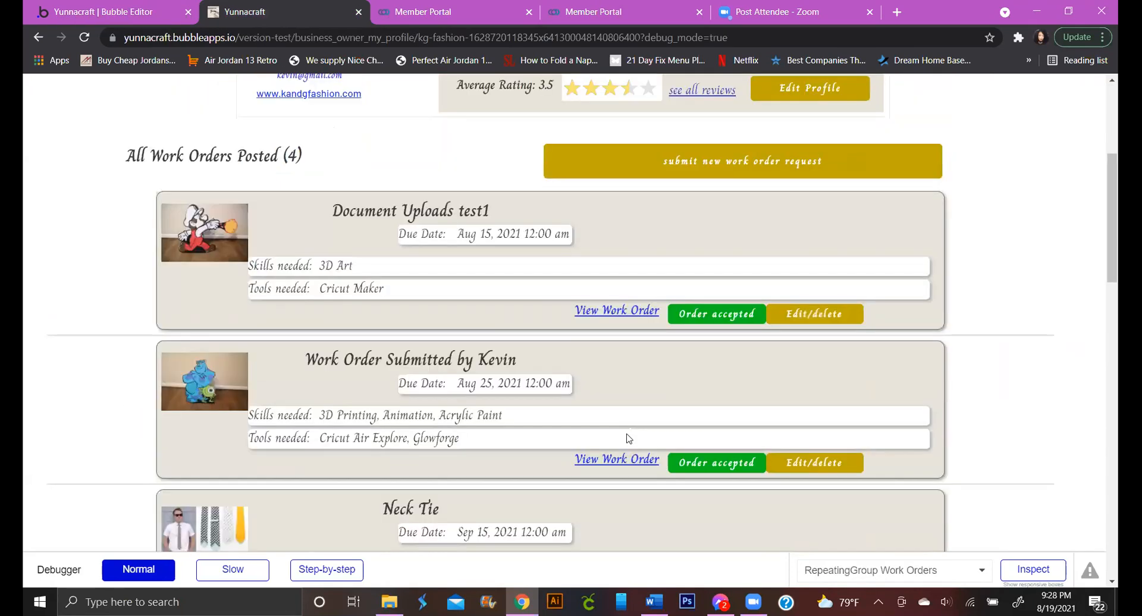
pyautogui.scroll(-9, 546, 417)
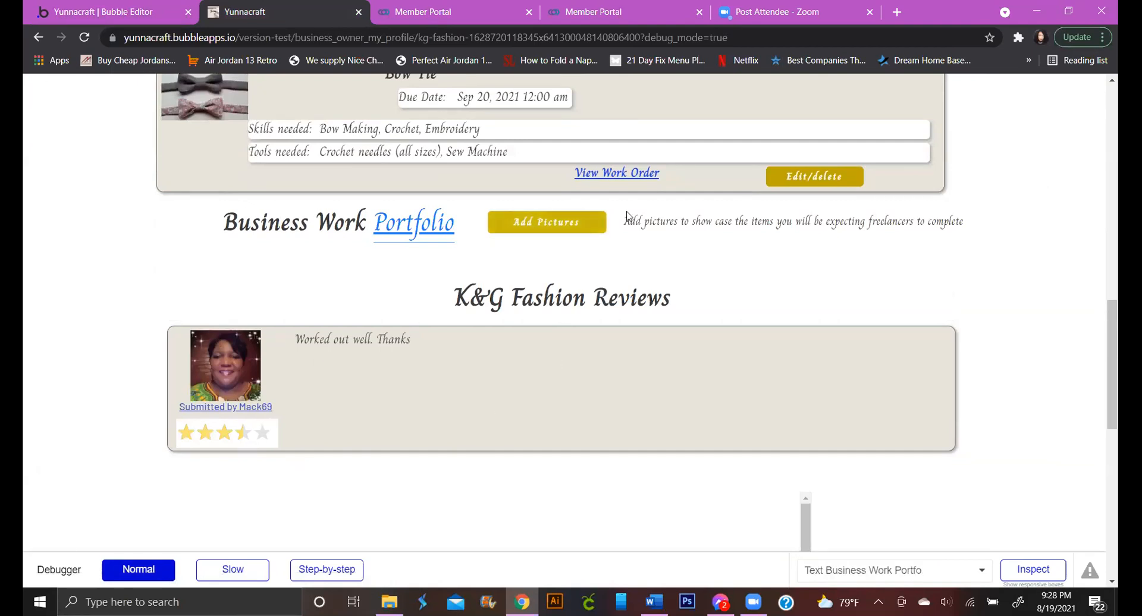
pyautogui.click(576, 226)
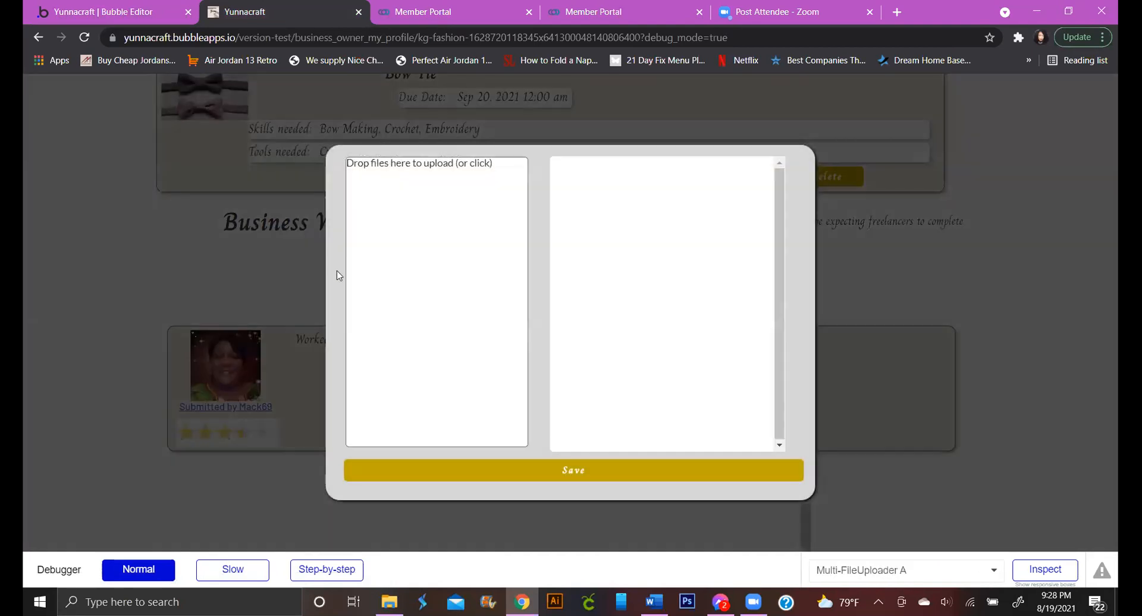
# Narrow the file selection to only IMG_0738 and upload it to the portfolio uploader
pyautogui.click(352, 292)
pyautogui.click(208, 216)
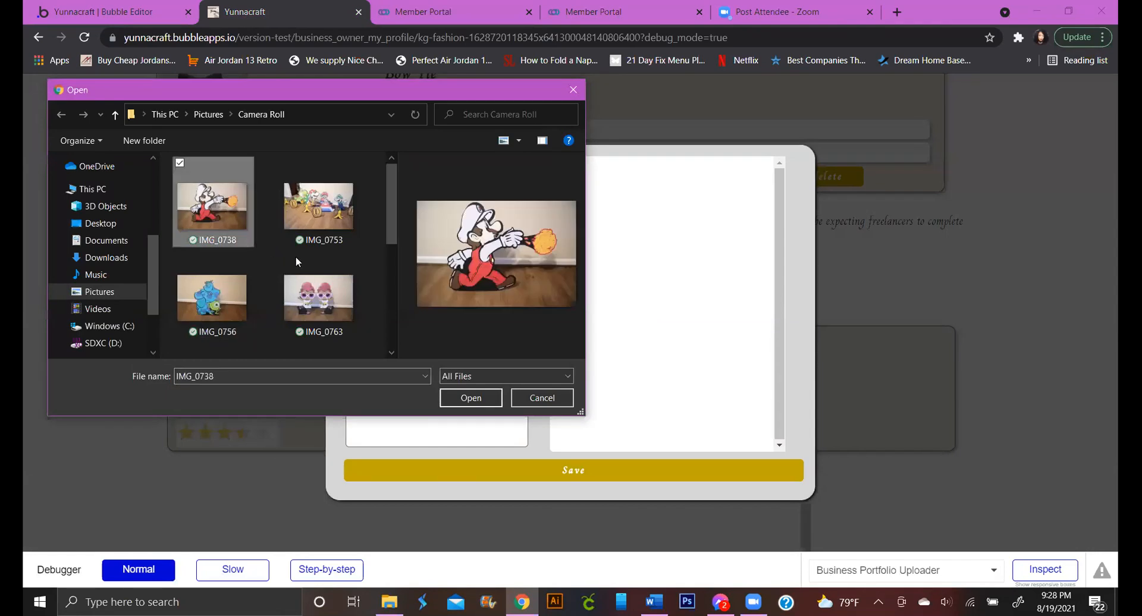
pyautogui.scroll(-1, 295, 257)
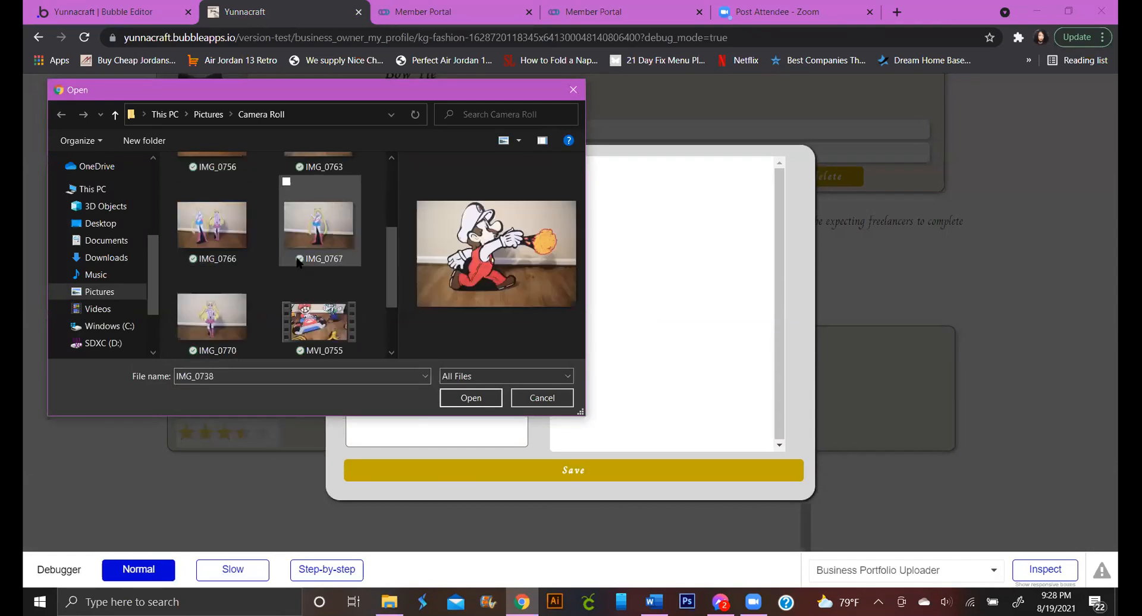
pyautogui.keyDown('shift'); pyautogui.click(235, 319); pyautogui.keyUp('shift')
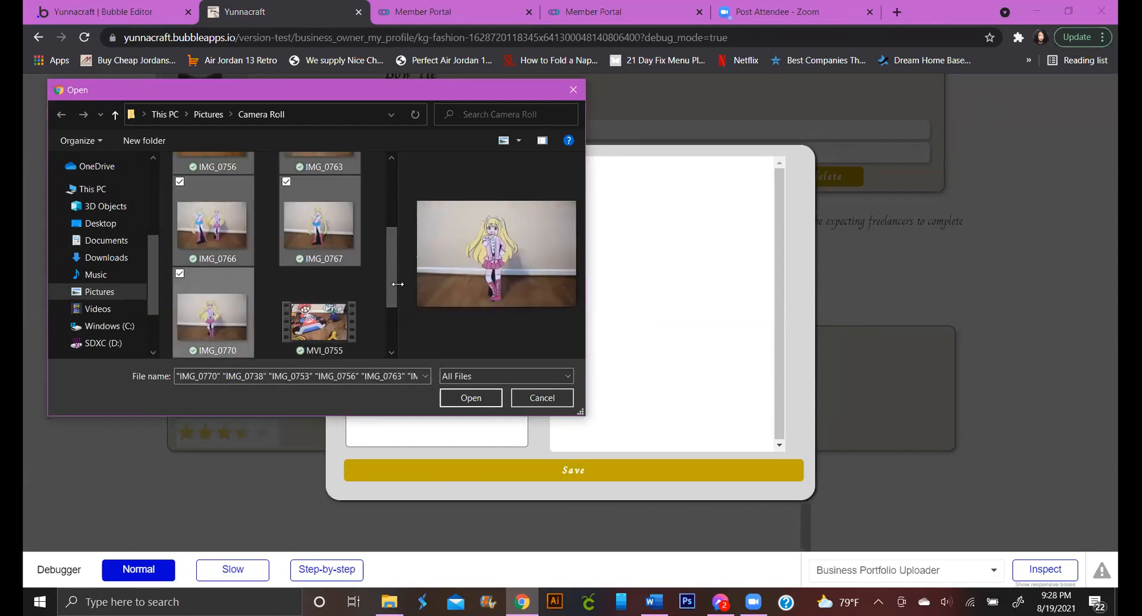
pyautogui.moveTo(392, 280); pyautogui.dragTo(393, 209)
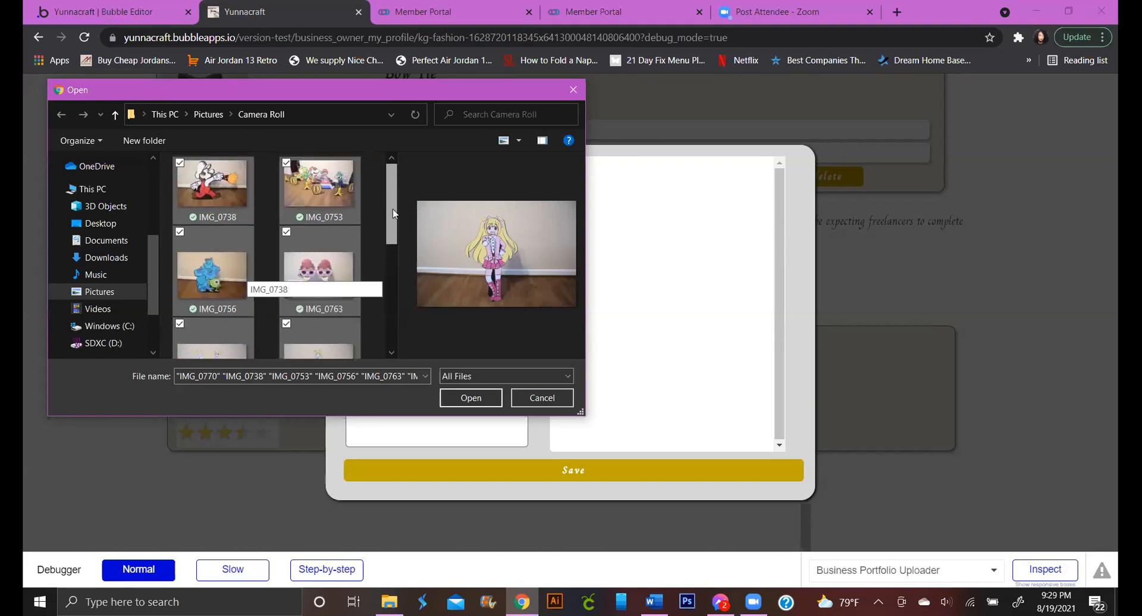
pyautogui.click(368, 239)
pyautogui.click(230, 187)
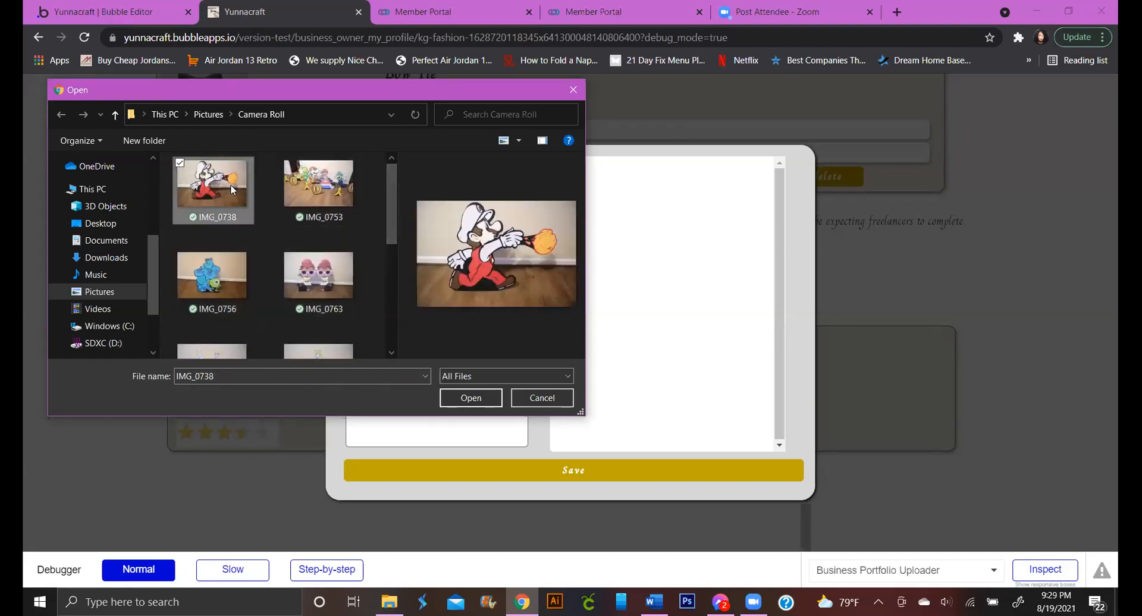
pyautogui.click(473, 398)
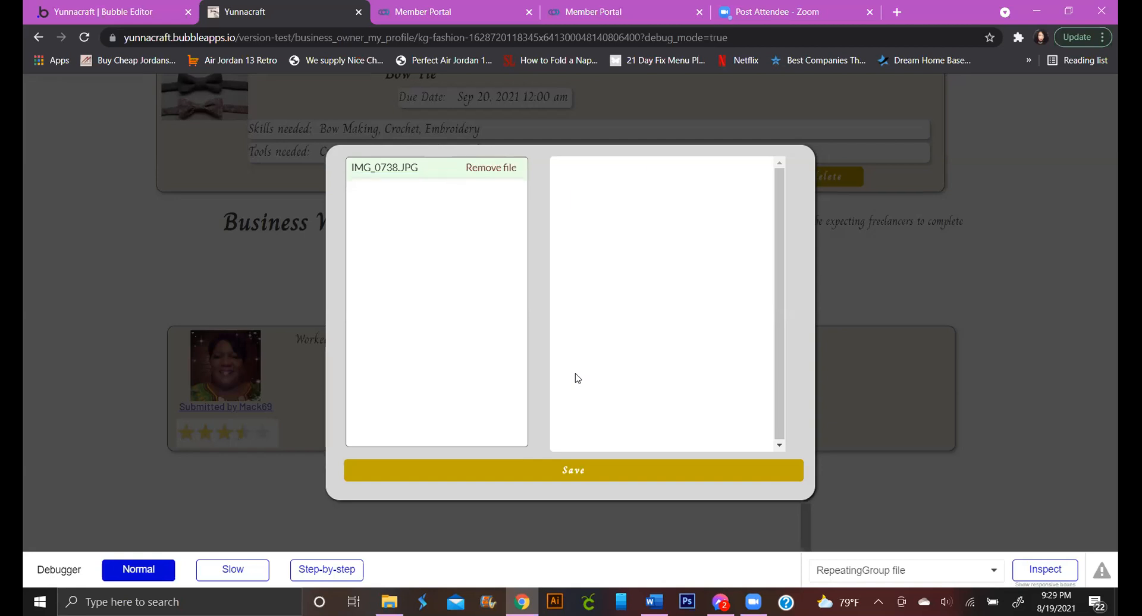
# Save IMG_0738 to the Business Work Portfolio, confirm it appears, and reopen Add Pictures
pyautogui.click(610, 470)
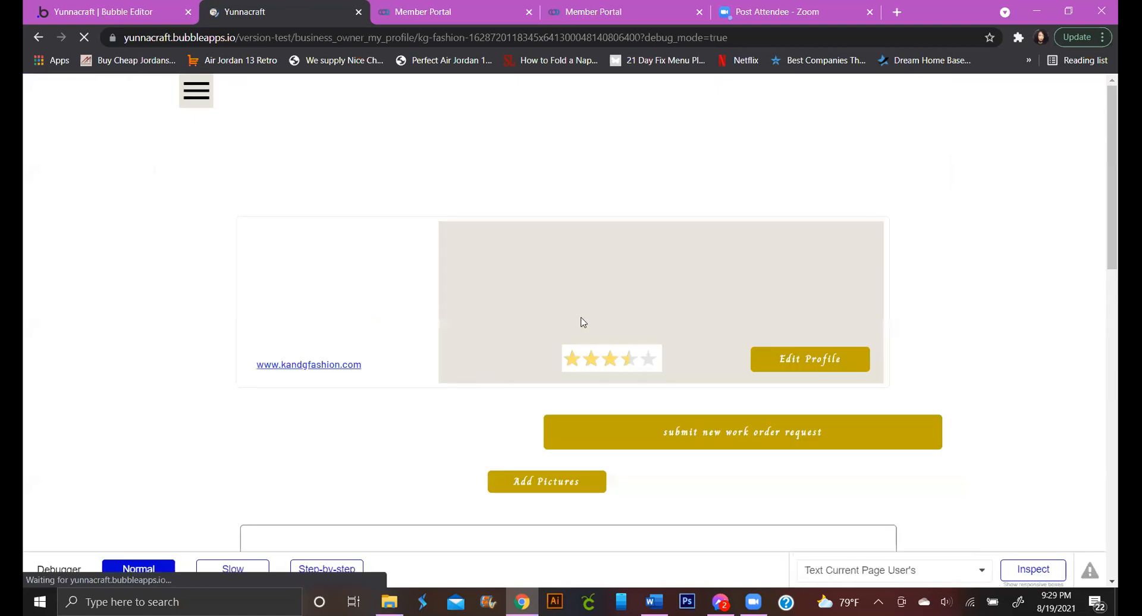
pyautogui.scroll(-6, 494, 344)
pyautogui.scroll(-10, 497, 351)
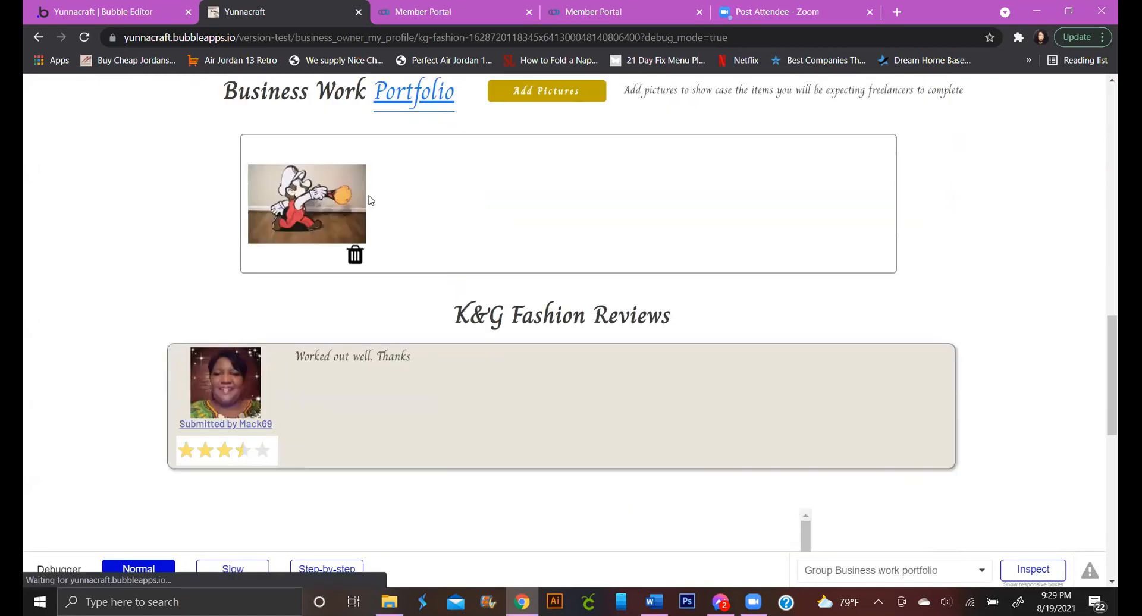
pyautogui.scroll(3, 543, 238)
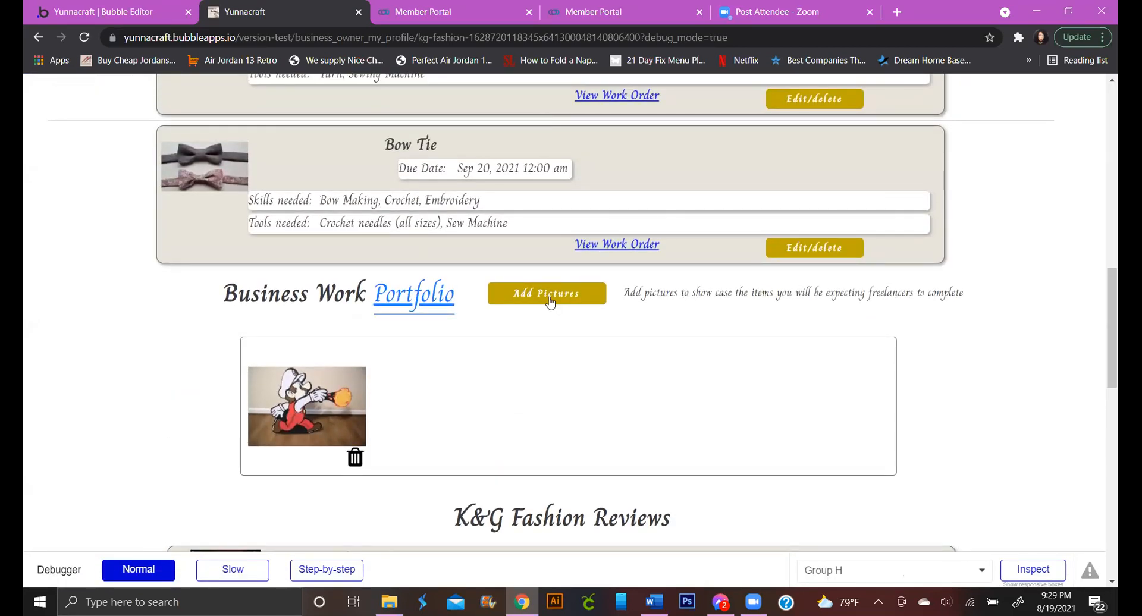
pyautogui.click(550, 299)
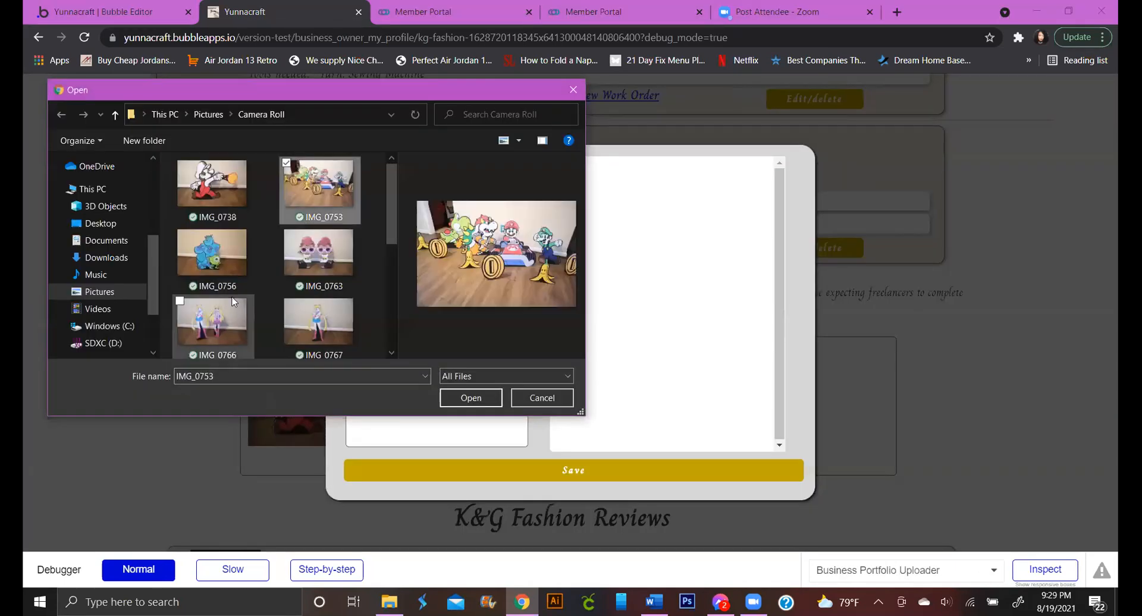
# Upload photos IMG_0753 to IMG_0767, close the popup unsaved, and view the page's workflows
pyautogui.keyDown('shift'); pyautogui.click(352, 350); pyautogui.keyUp('shift')
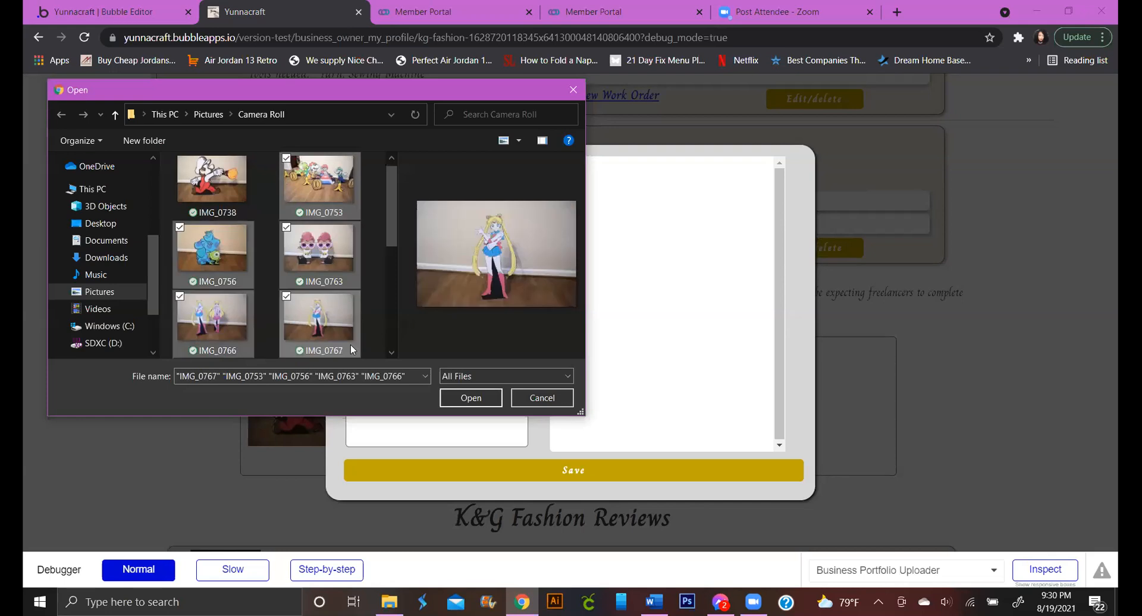
pyautogui.click(450, 399)
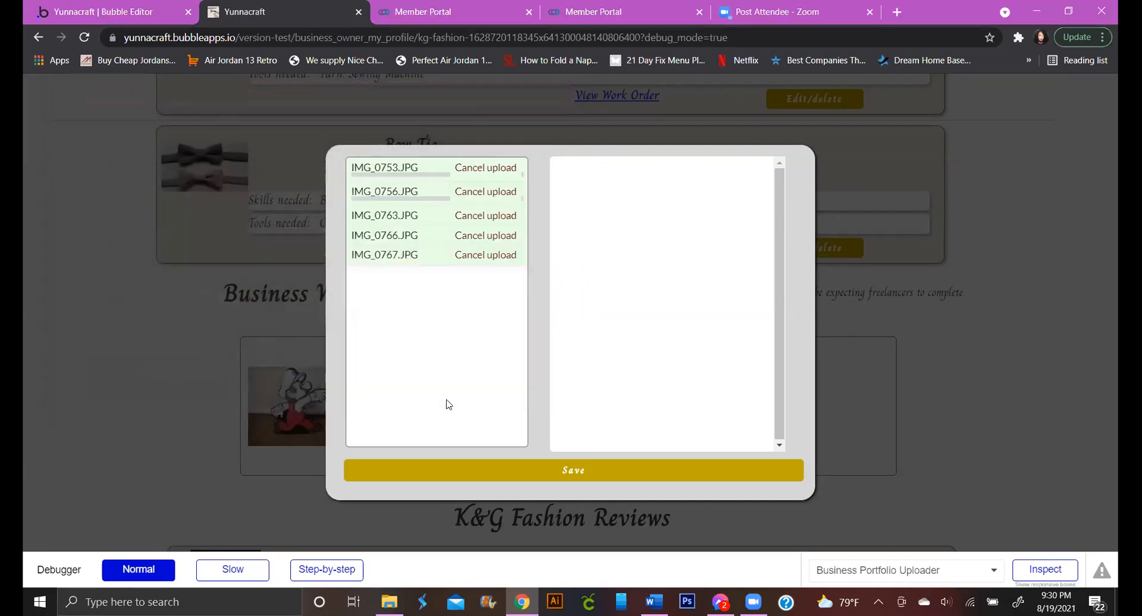
pyautogui.click(238, 154)
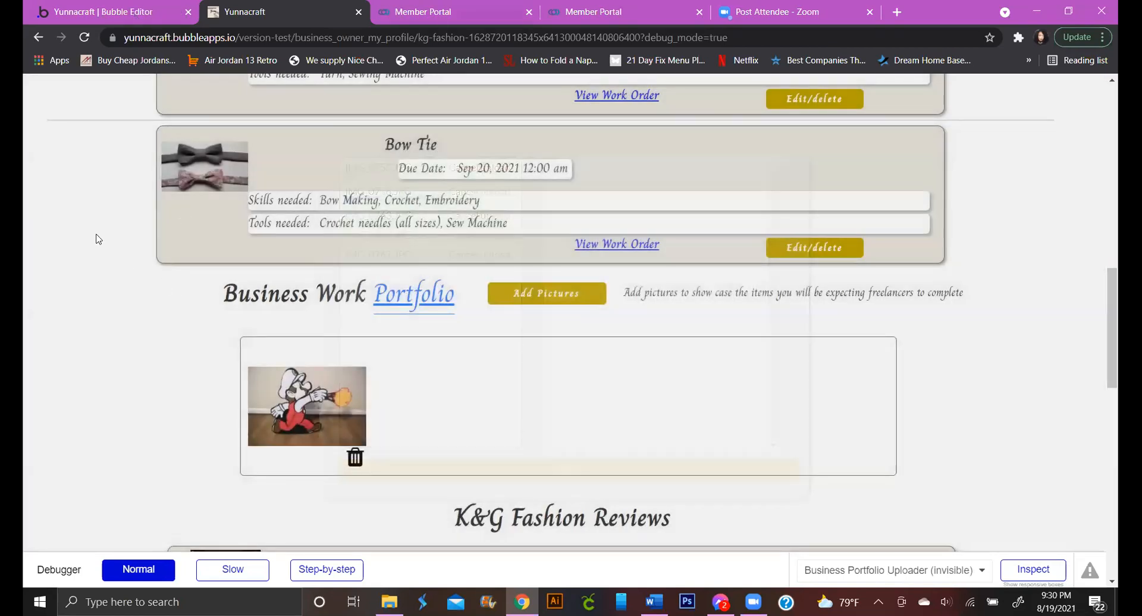
pyautogui.click(136, 13)
pyautogui.click(52, 159)
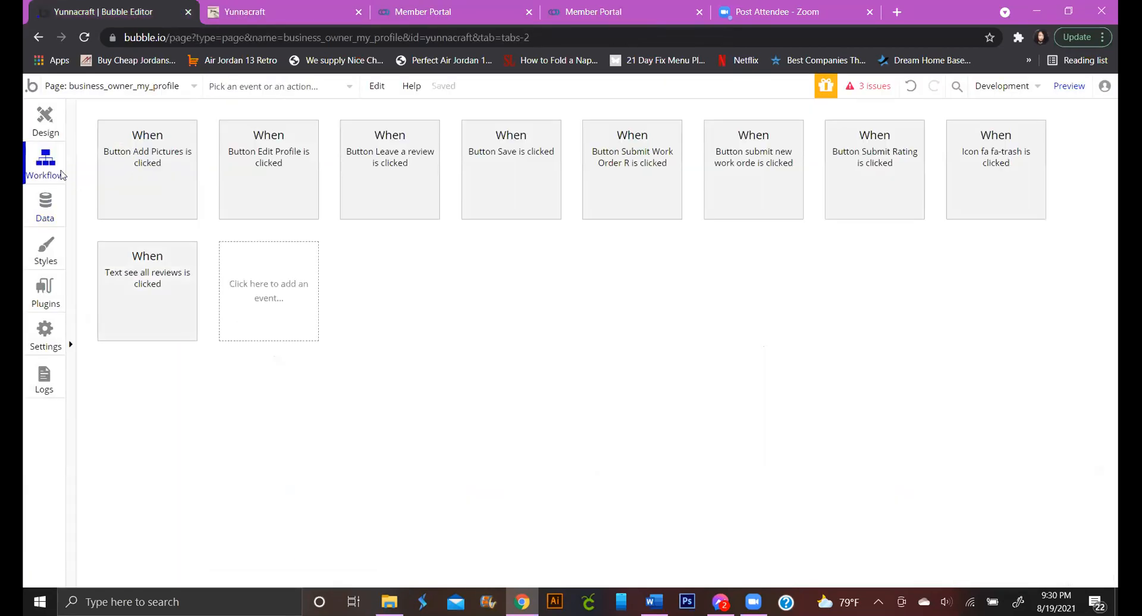
# Inspect the Group Business work portfolio and its image RepeatingGroup on the design canvas
pyautogui.click(36, 117)
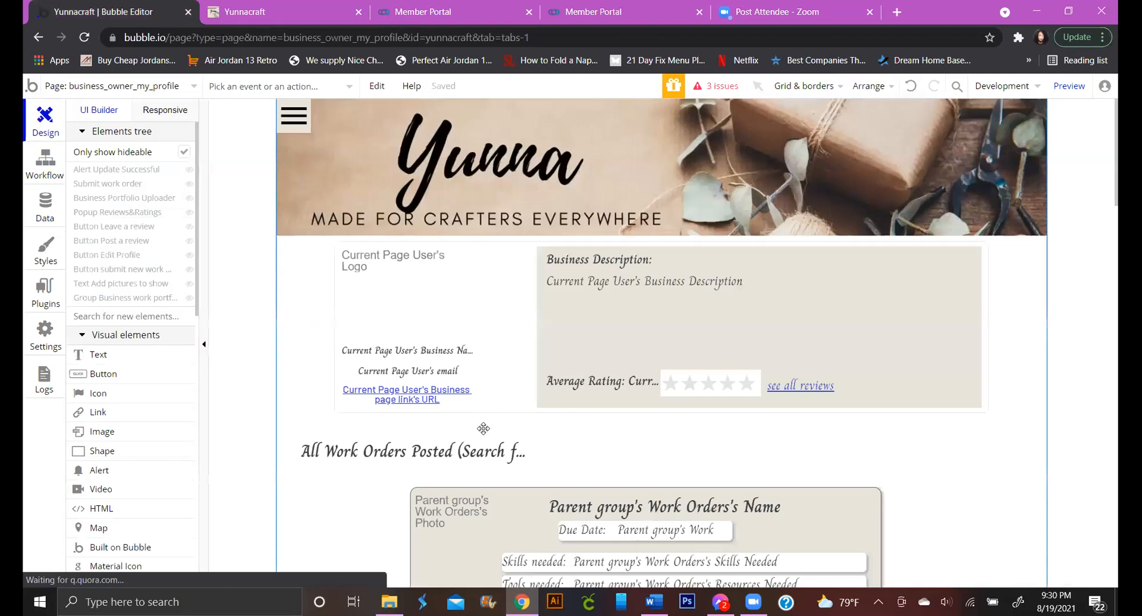
pyautogui.doubleClick(482, 428)
pyautogui.scroll(-10, 483, 429)
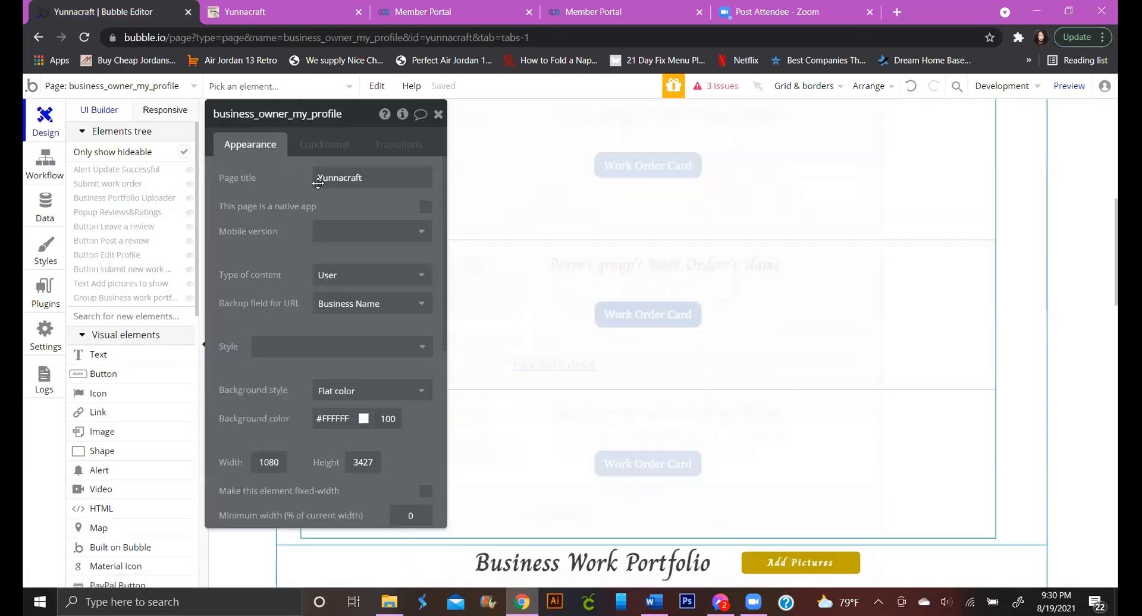
pyautogui.click(141, 298)
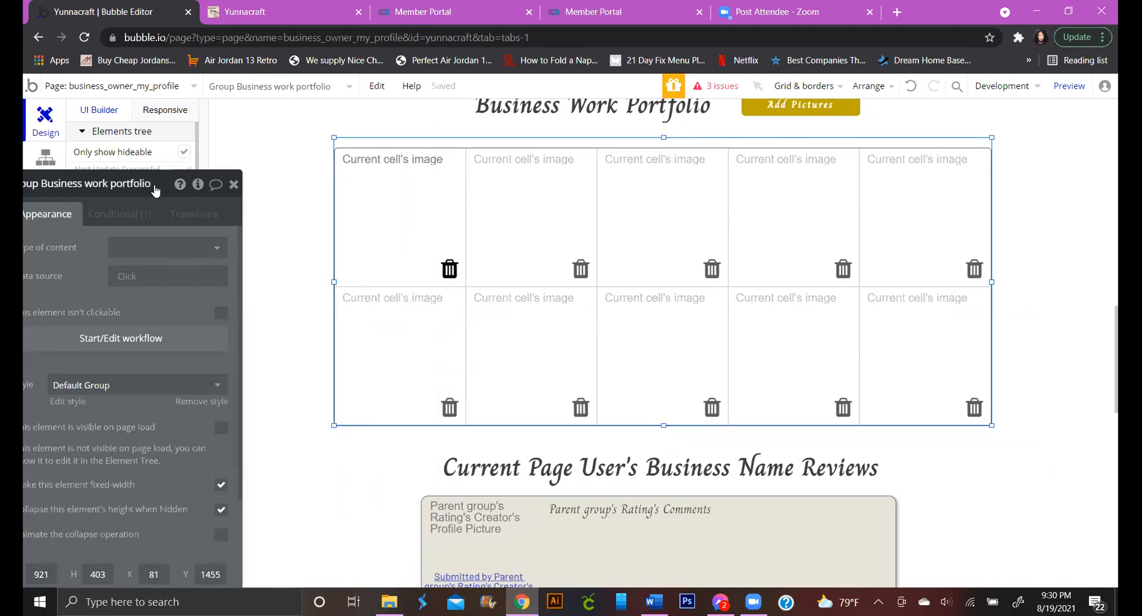
pyautogui.click(335, 149)
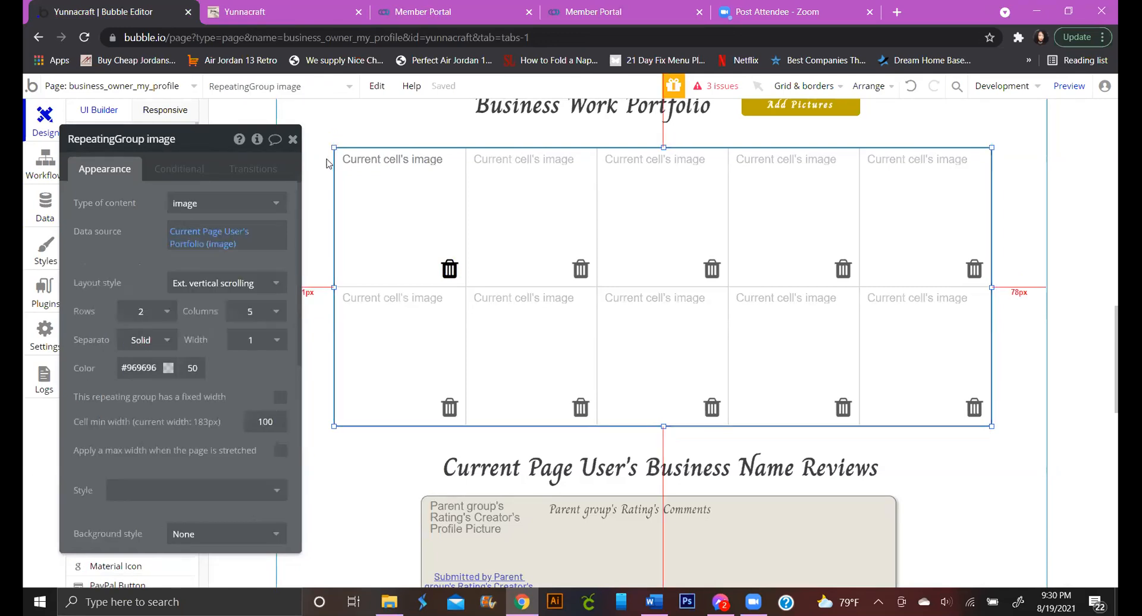
pyautogui.moveTo(173, 153); pyautogui.dragTo(392, 196)
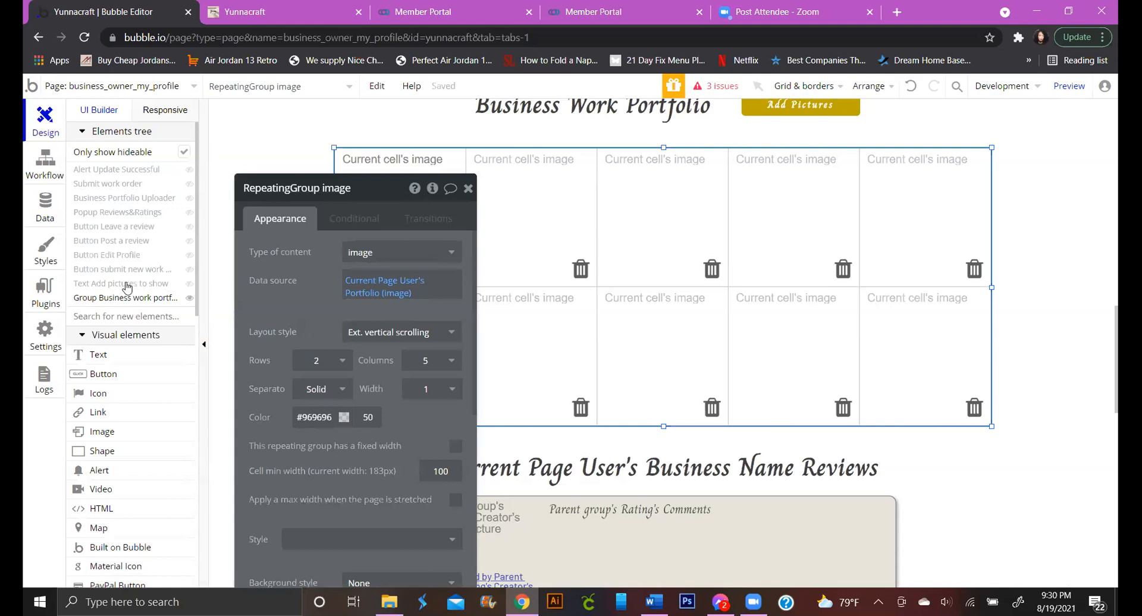
# Show the Business Portfolio Uploader popup and open its Save button's workflow
pyautogui.click(148, 200)
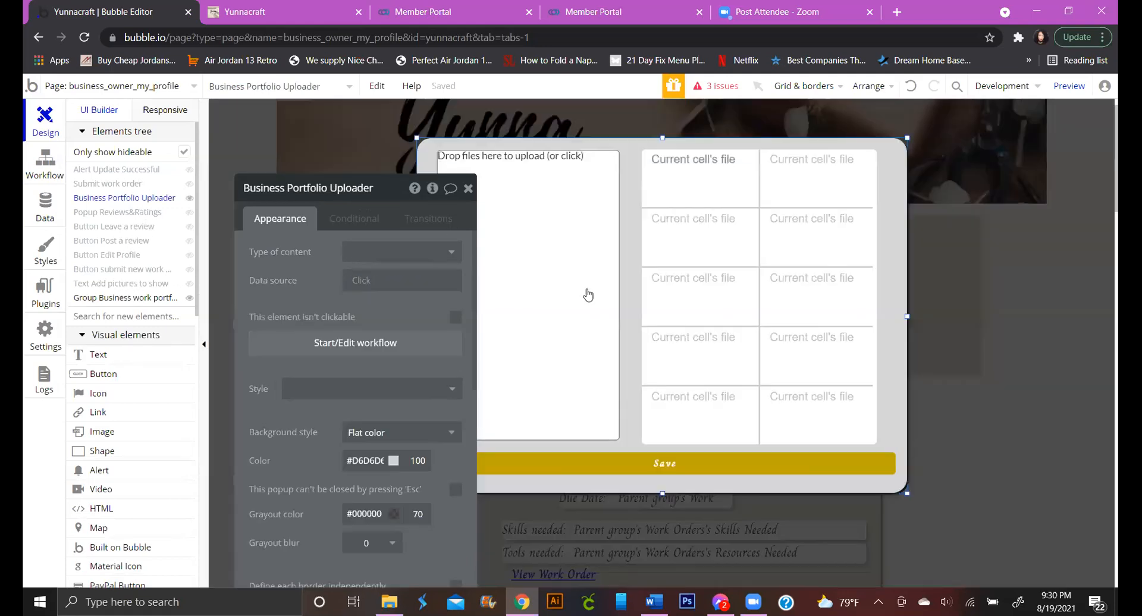
pyautogui.click(665, 462)
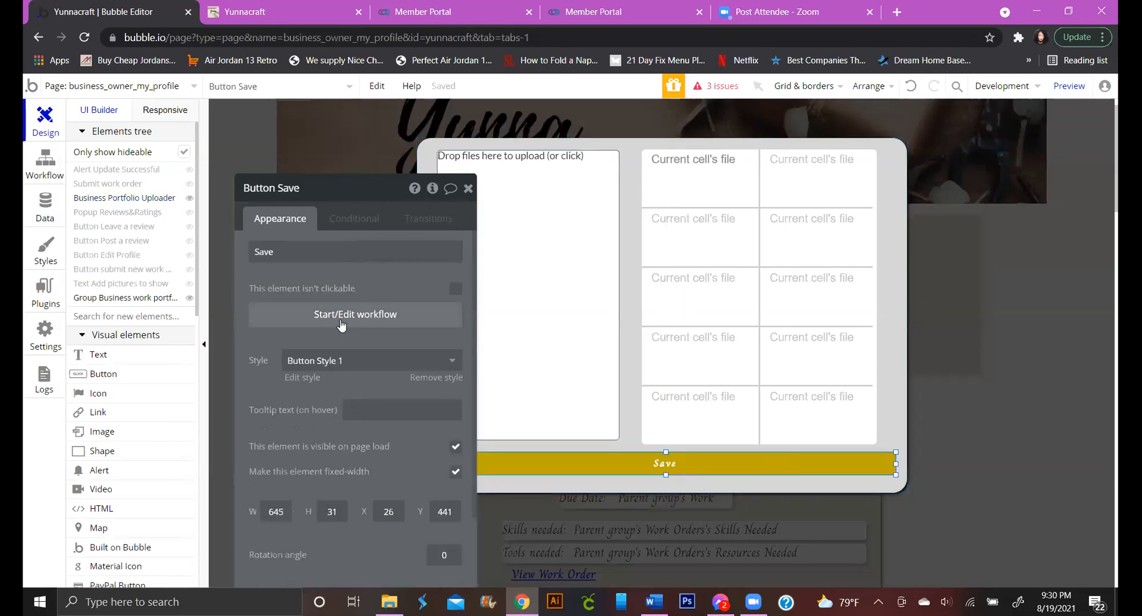
pyautogui.click(342, 316)
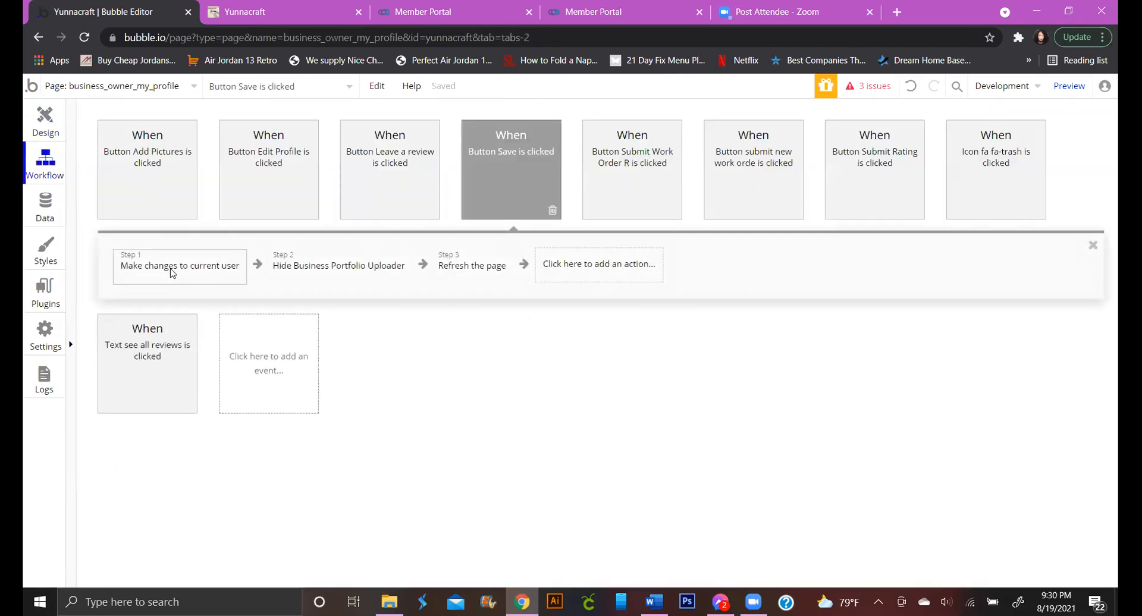
# Open the 'Make changes to current user' step and move its panel aside to reveal the later steps
pyautogui.click(172, 272)
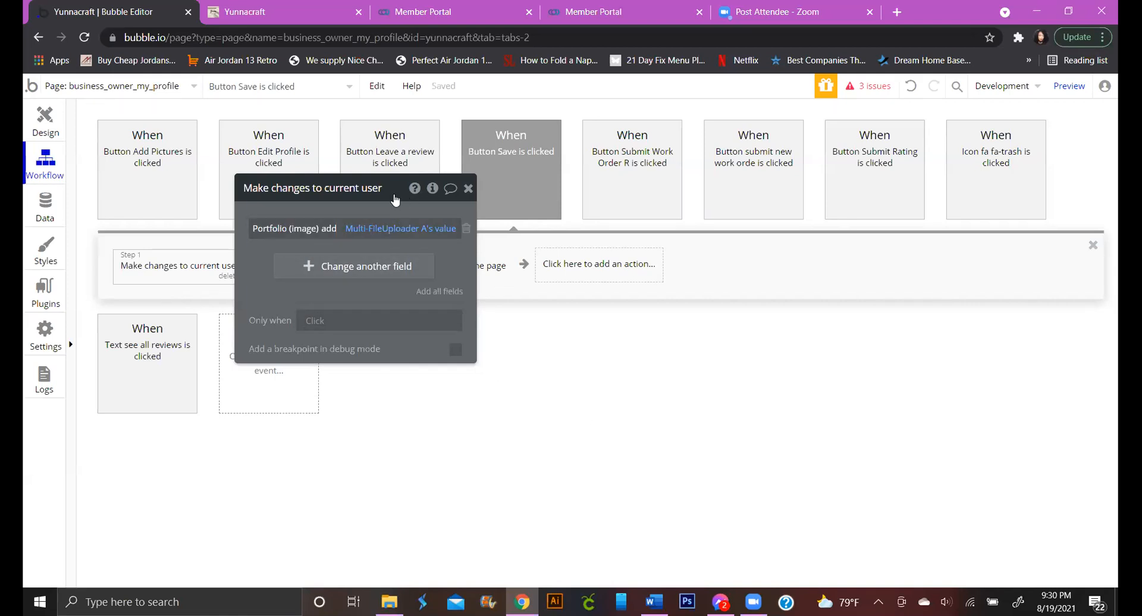
pyautogui.moveTo(396, 200); pyautogui.dragTo(377, 233)
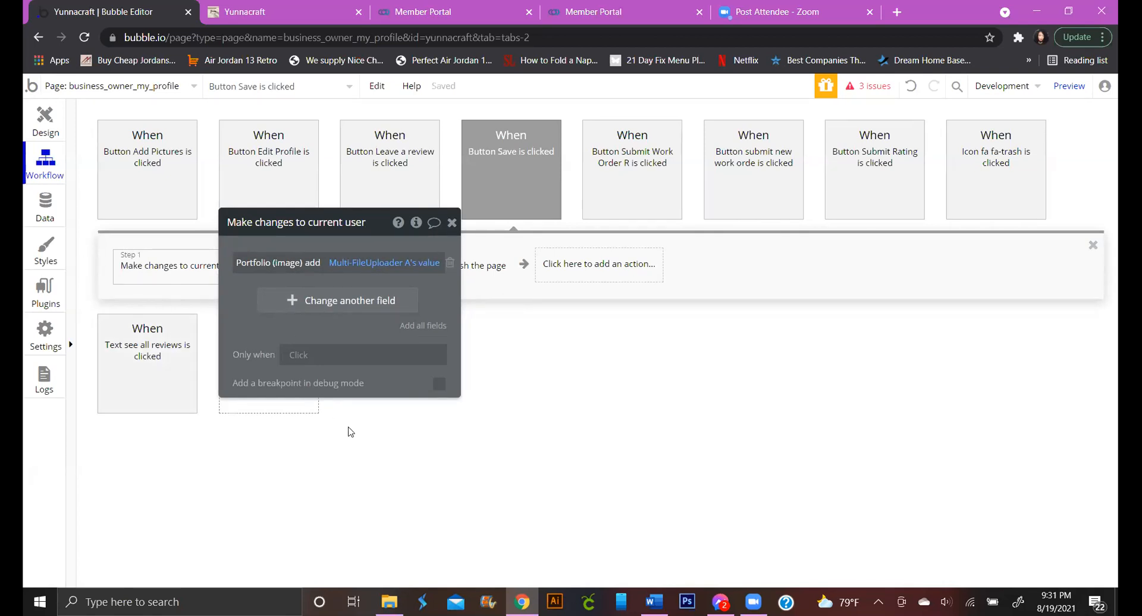
pyautogui.moveTo(382, 224); pyautogui.dragTo(853, 272)
pyautogui.moveTo(858, 232); pyautogui.dragTo(858, 233)
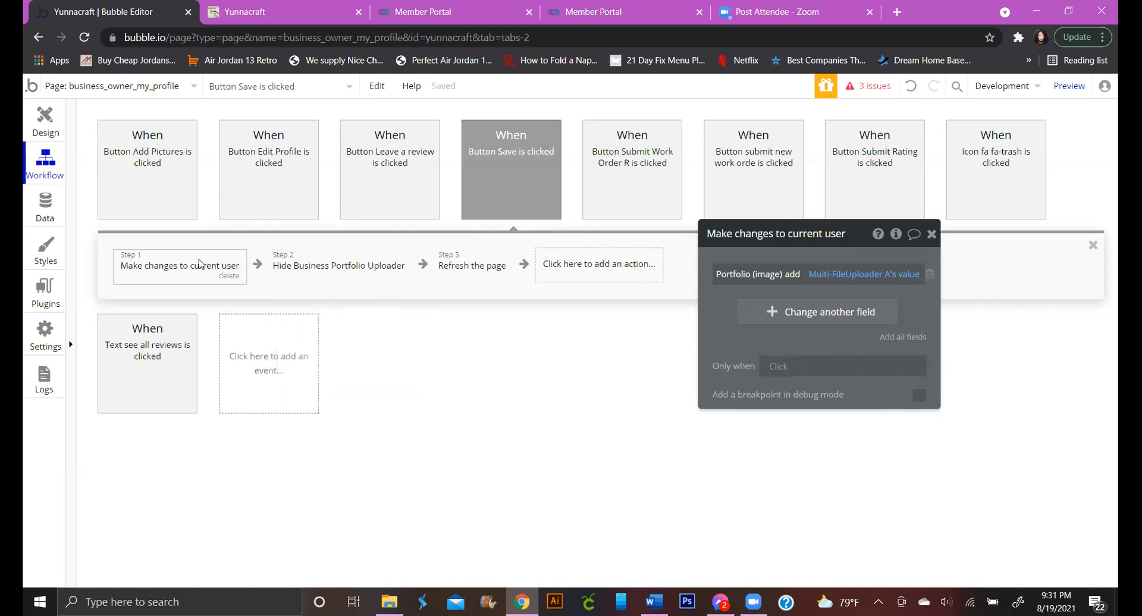
# Remove the 'Reset a group/popup' step from the Save workflow
pyautogui.click(636, 275)
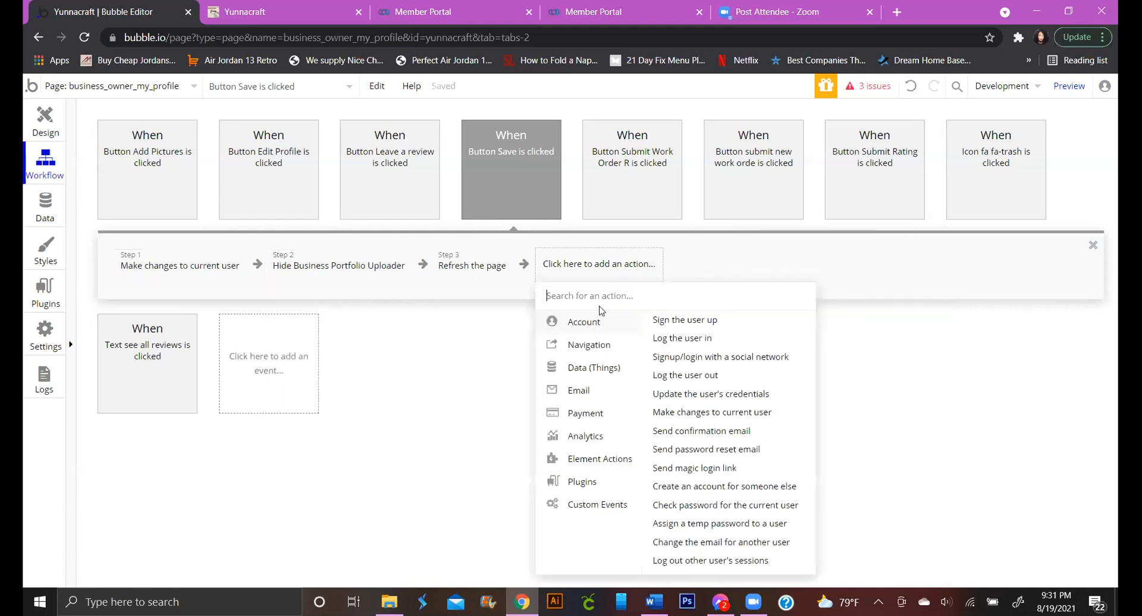
pyautogui.moveTo(607, 376)
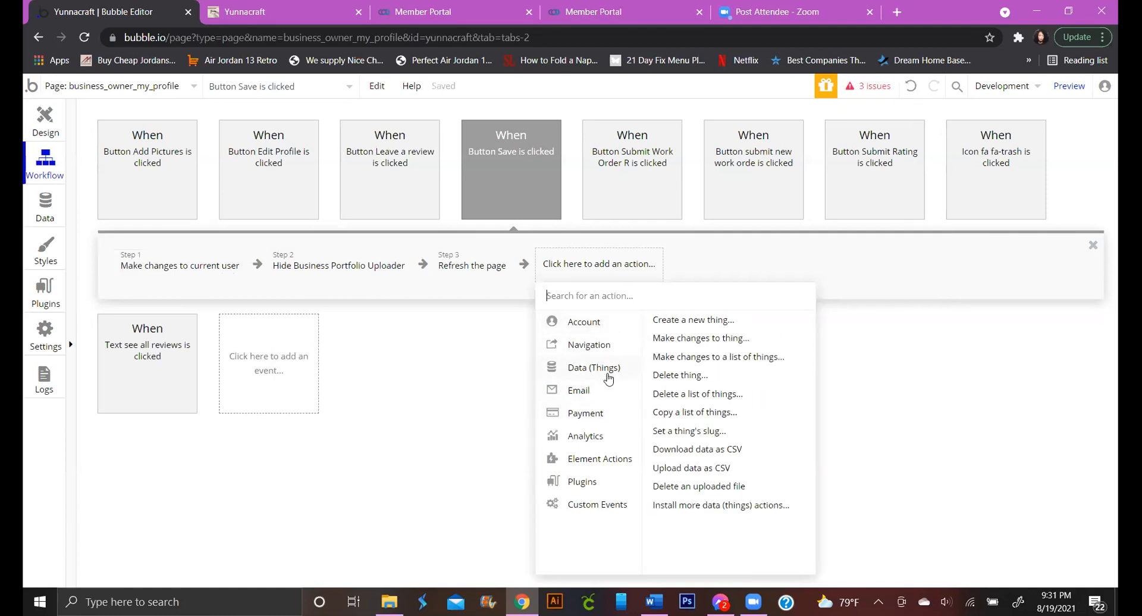
pyautogui.moveTo(619, 460)
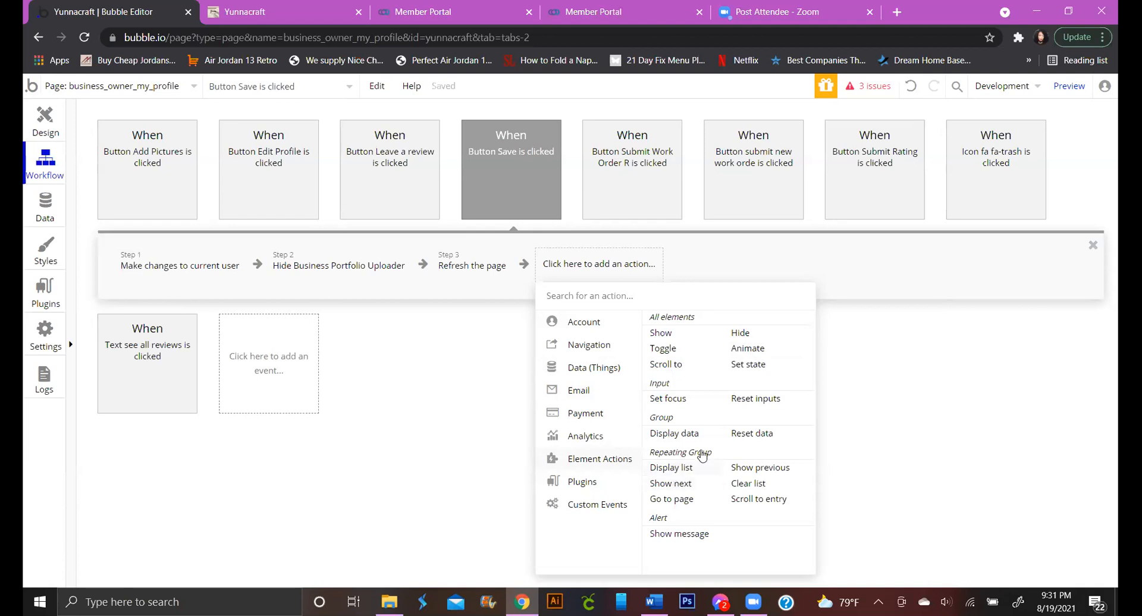
pyautogui.click(748, 434)
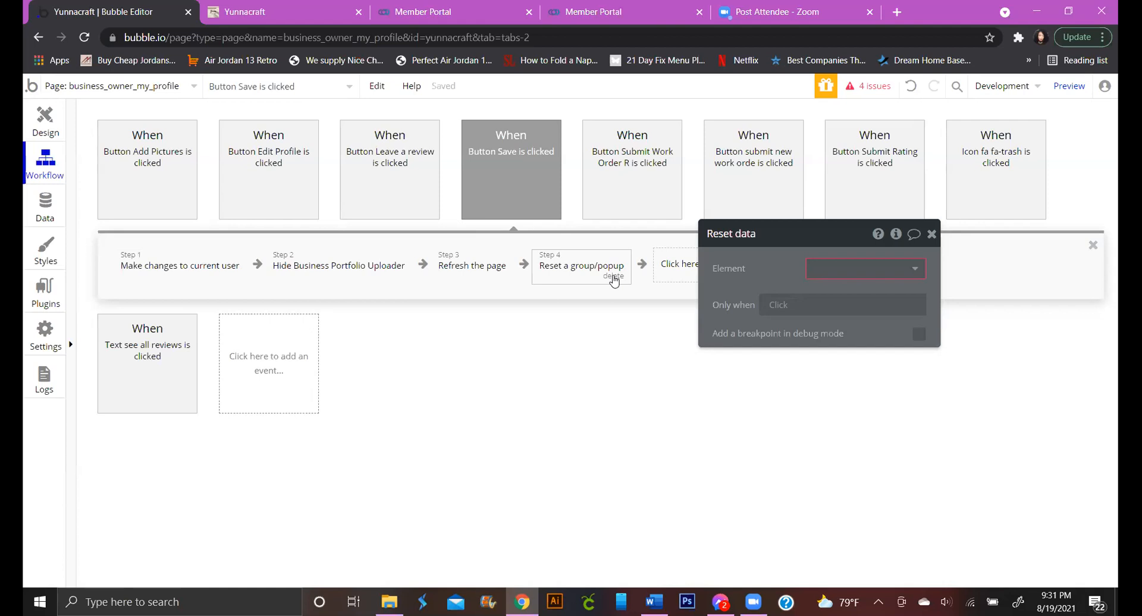
pyautogui.click(613, 277)
# Add a 'Reset relevant inputs' action and move it to step 2, after 'Make changes to current user'
pyautogui.click(584, 262)
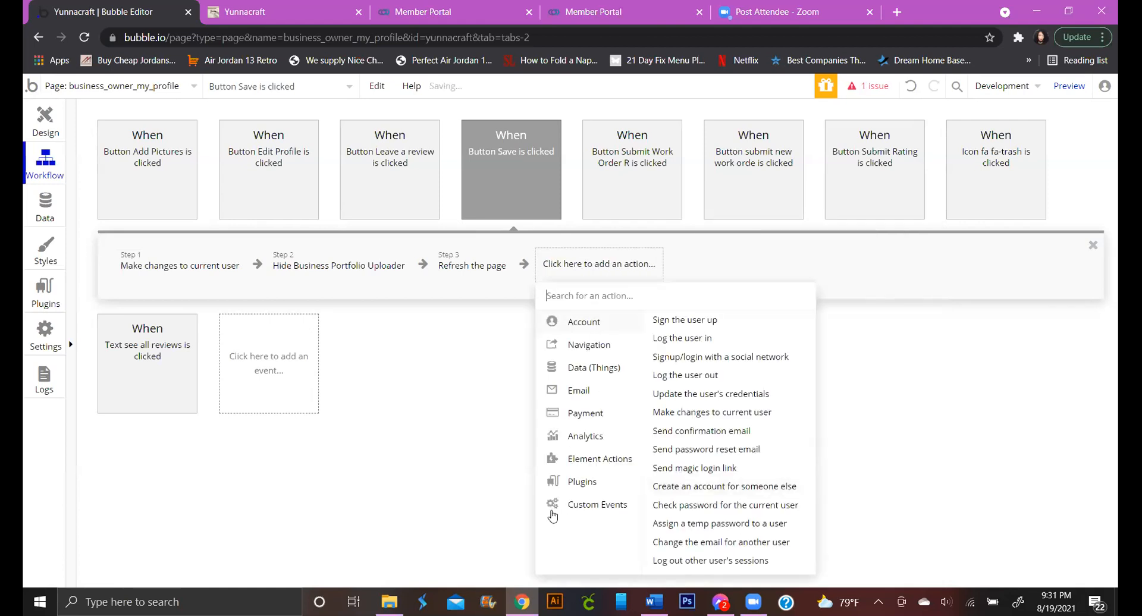
pyautogui.moveTo(619, 464)
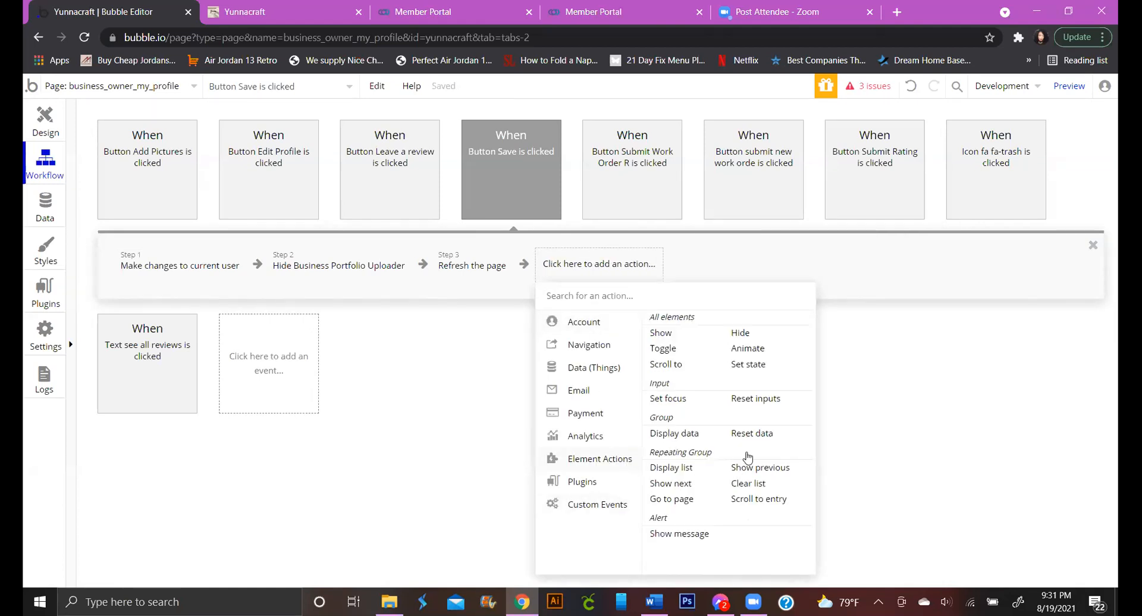
pyautogui.click(755, 401)
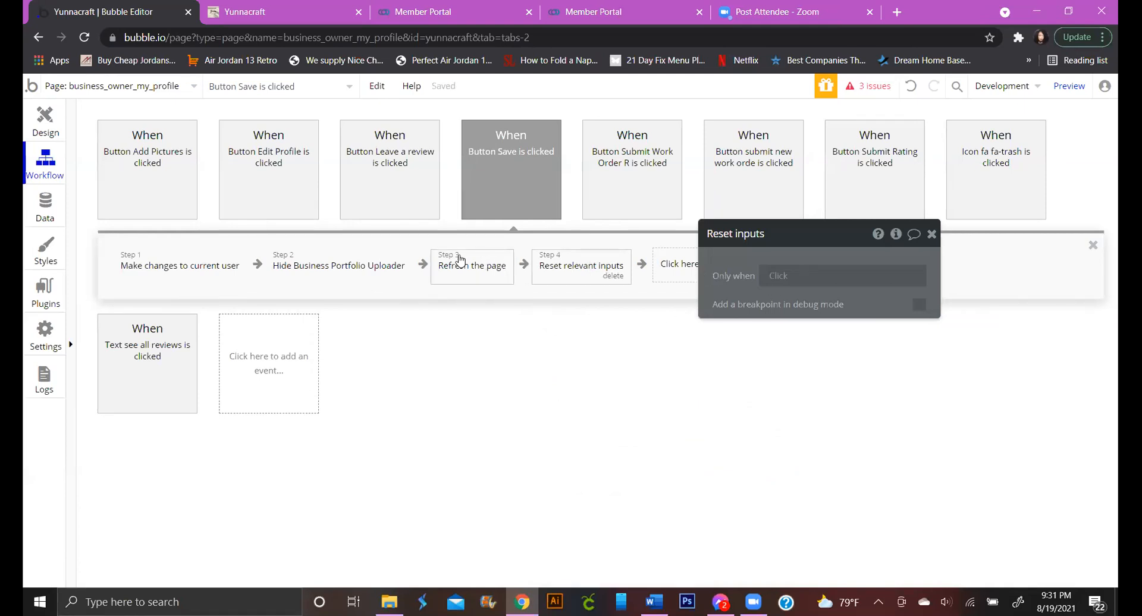
pyautogui.moveTo(568, 266); pyautogui.dragTo(296, 271)
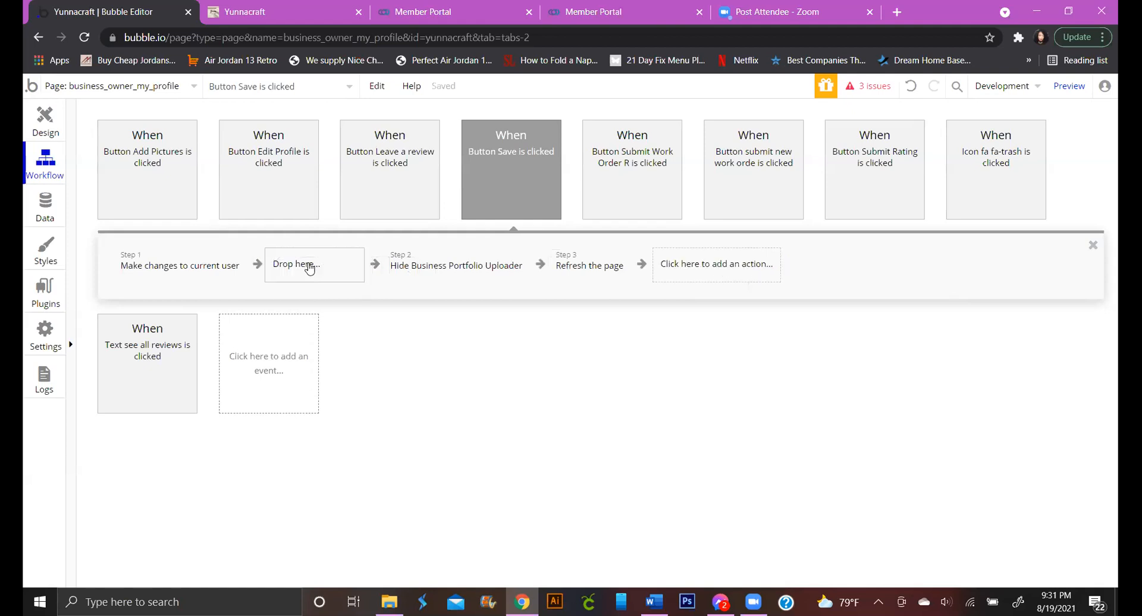
pyautogui.click(200, 265)
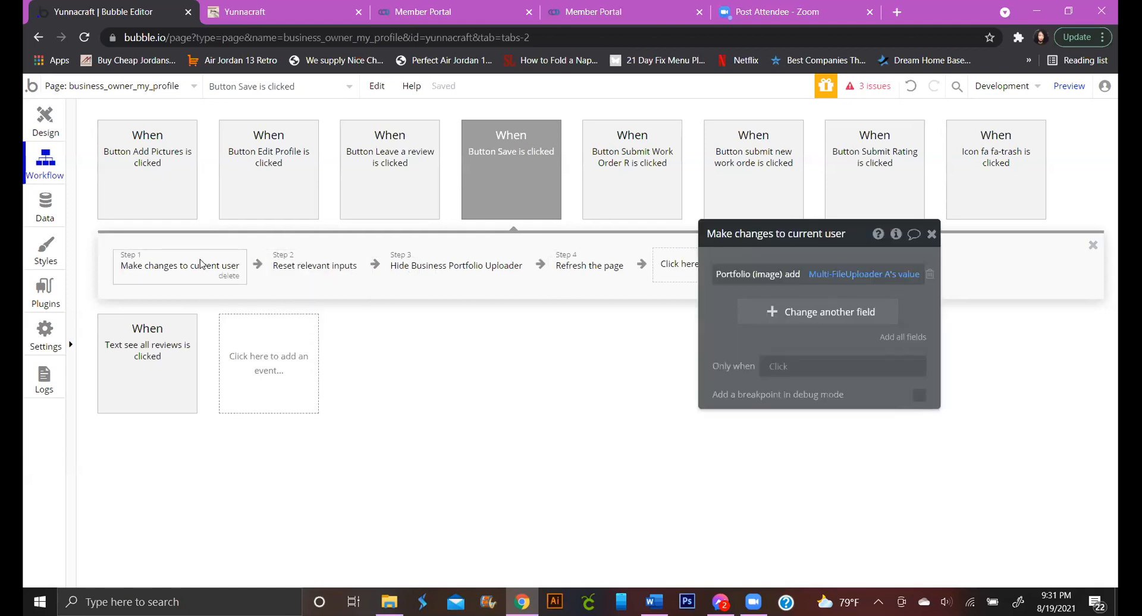
pyautogui.click(310, 270)
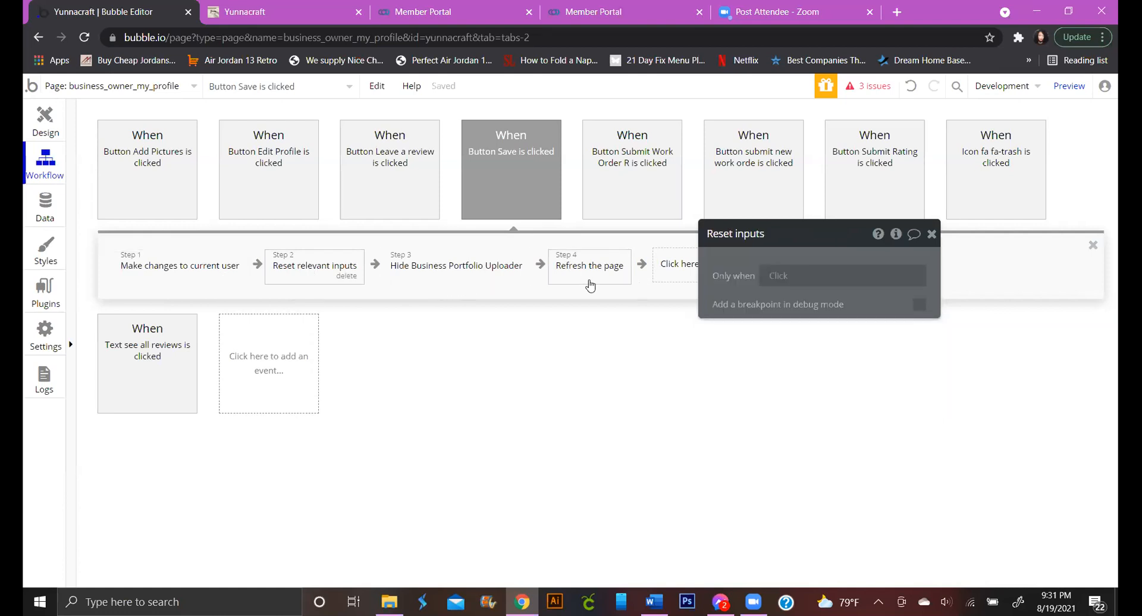
pyautogui.click(931, 235)
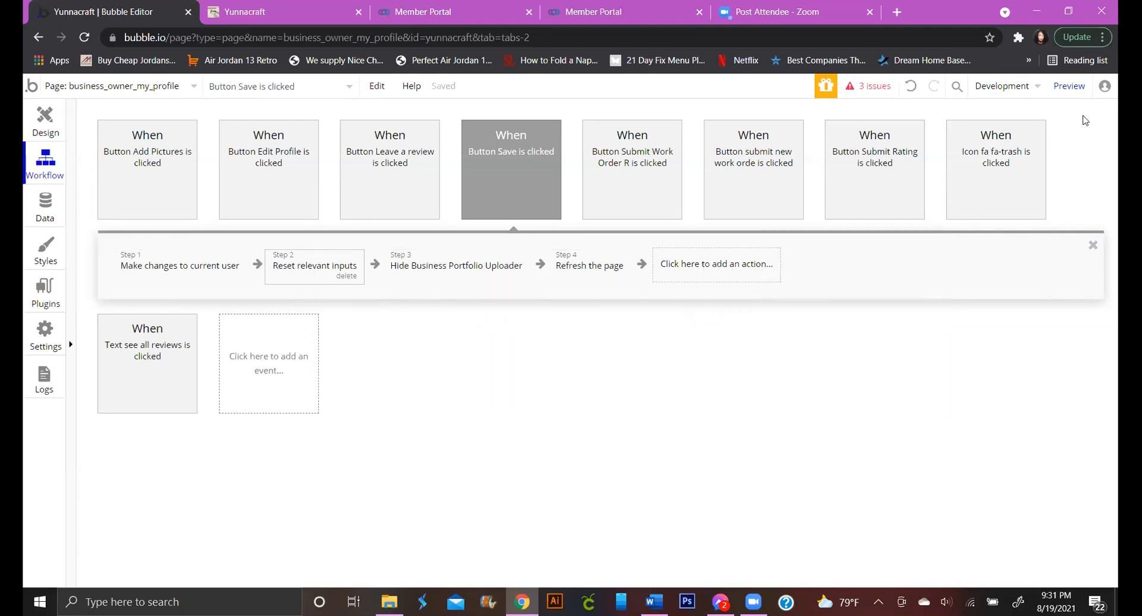
# Preview the version-test page and scroll the K&G Fashion profile down to its work orders
pyautogui.click(1069, 87)
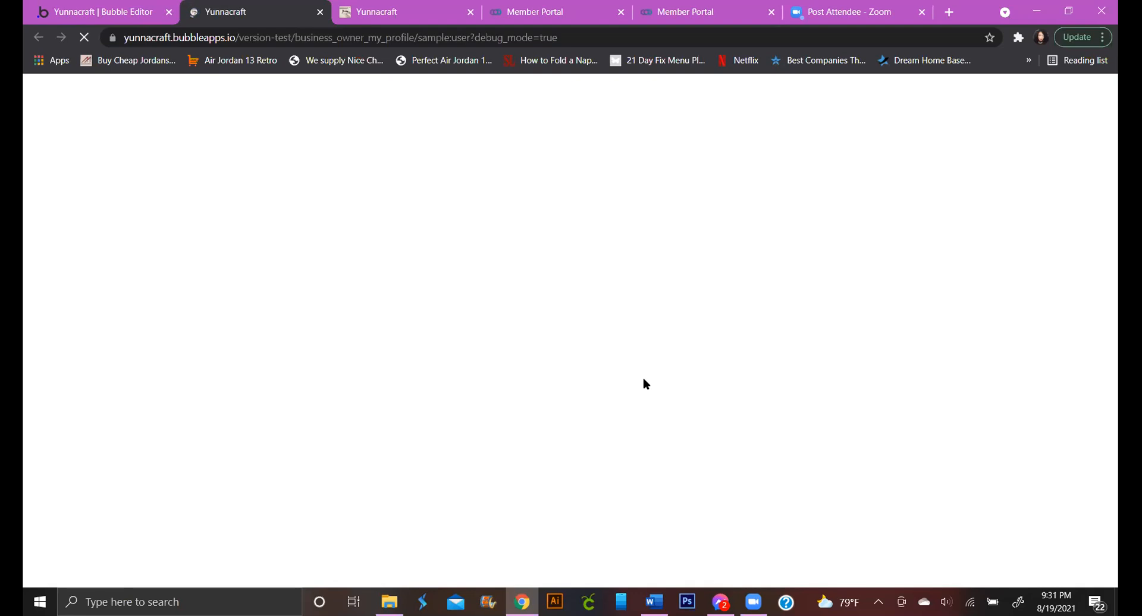
pyautogui.click(197, 90)
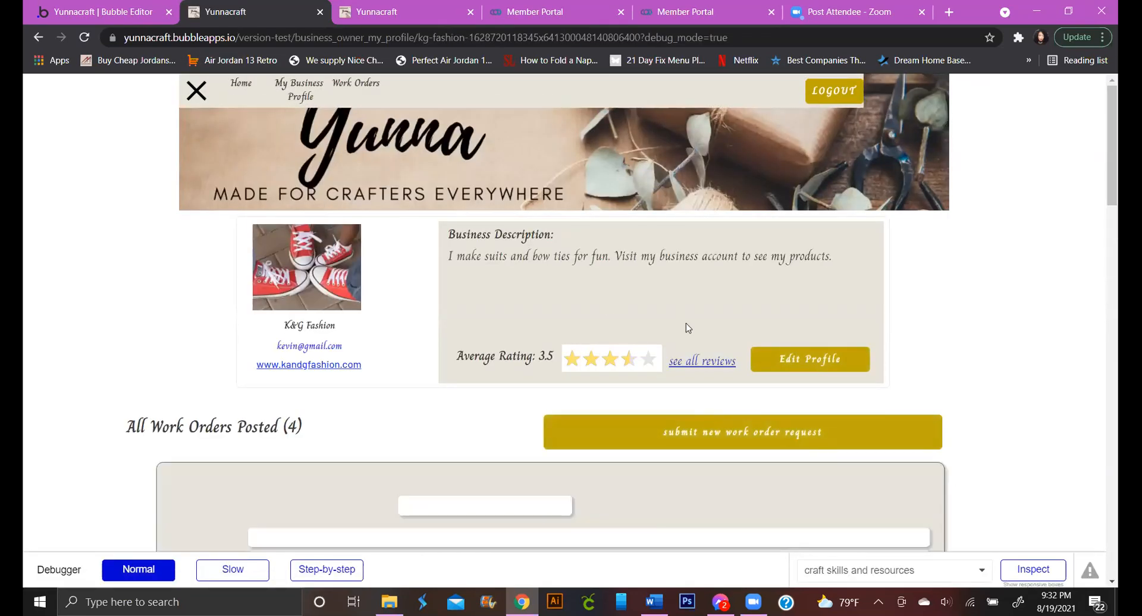
pyautogui.scroll(-5, 687, 323)
pyautogui.scroll(-10, 686, 324)
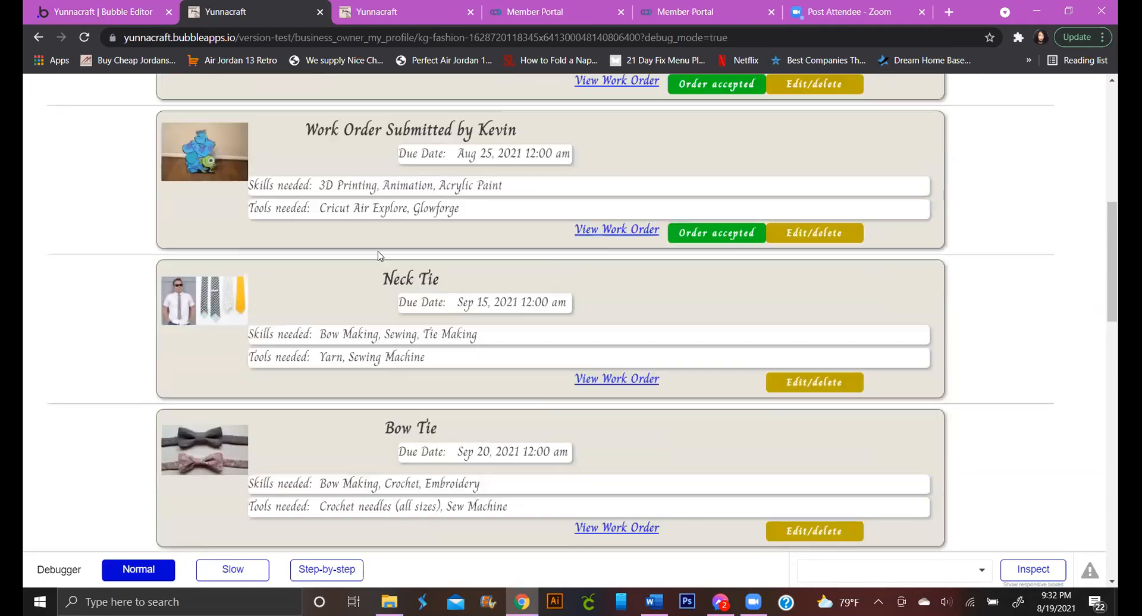
# Upload IMG_0753, IMG_0756 and IMG_0763 via Add Pictures, then cancel and remove IMG_0763
pyautogui.click(538, 156)
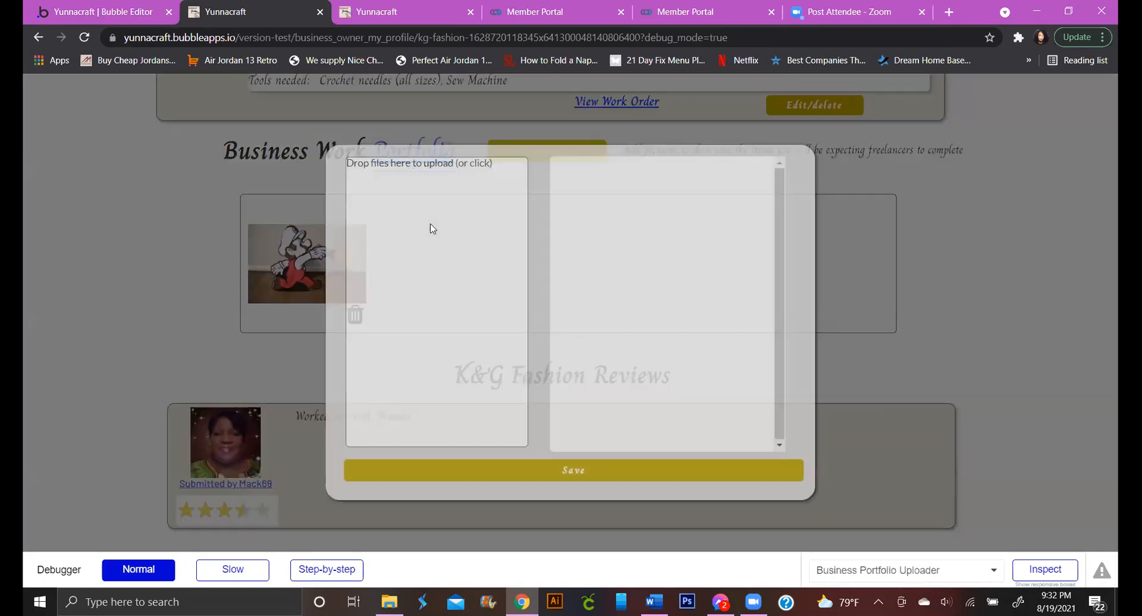
pyautogui.click(429, 226)
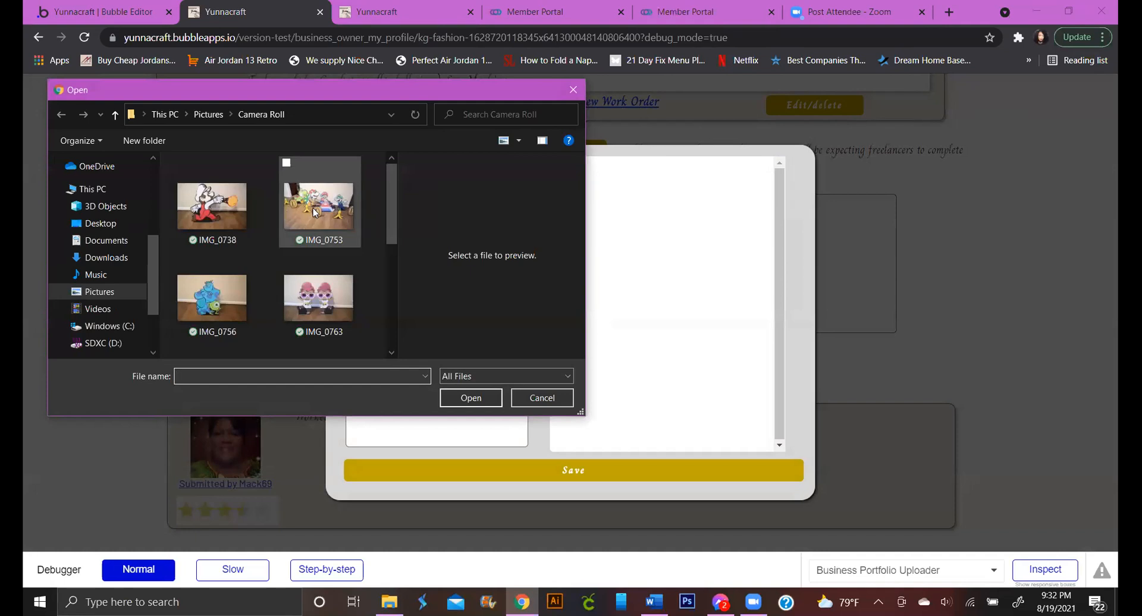
pyautogui.click(315, 210)
pyautogui.scroll(-1, 344, 305)
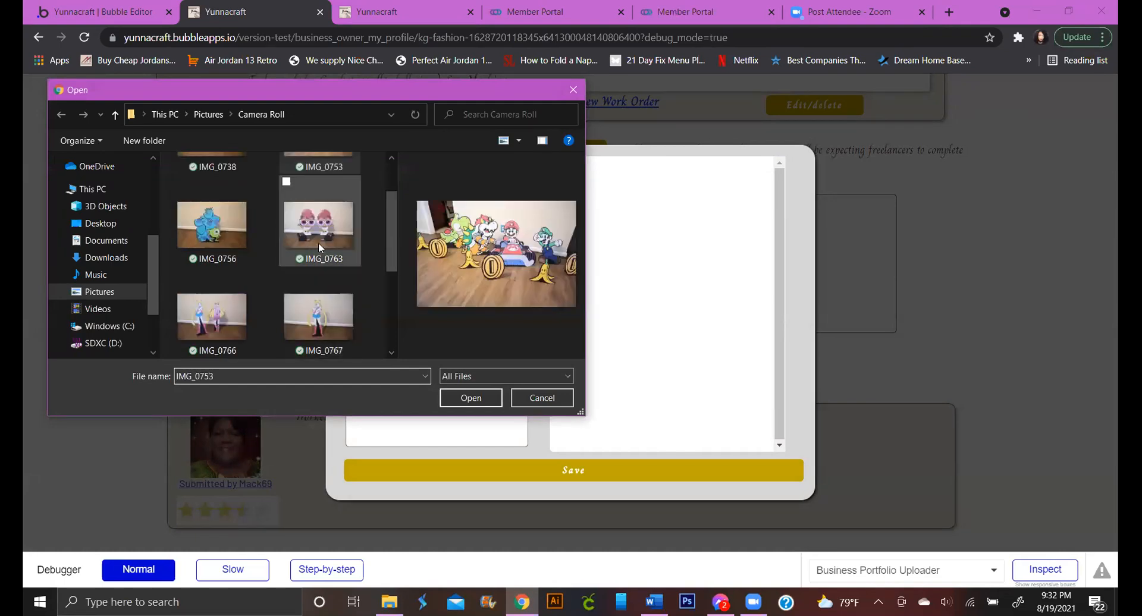
pyautogui.keyDown('shift'); pyautogui.click(323, 241); pyautogui.keyUp('shift')
pyautogui.click(467, 397)
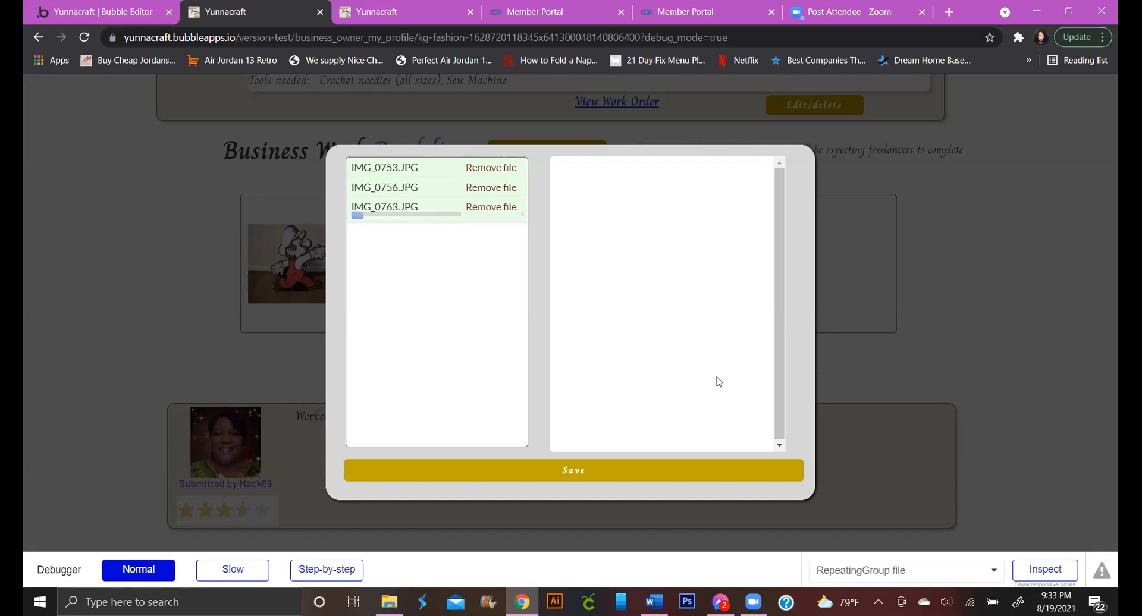
pyautogui.click(489, 207)
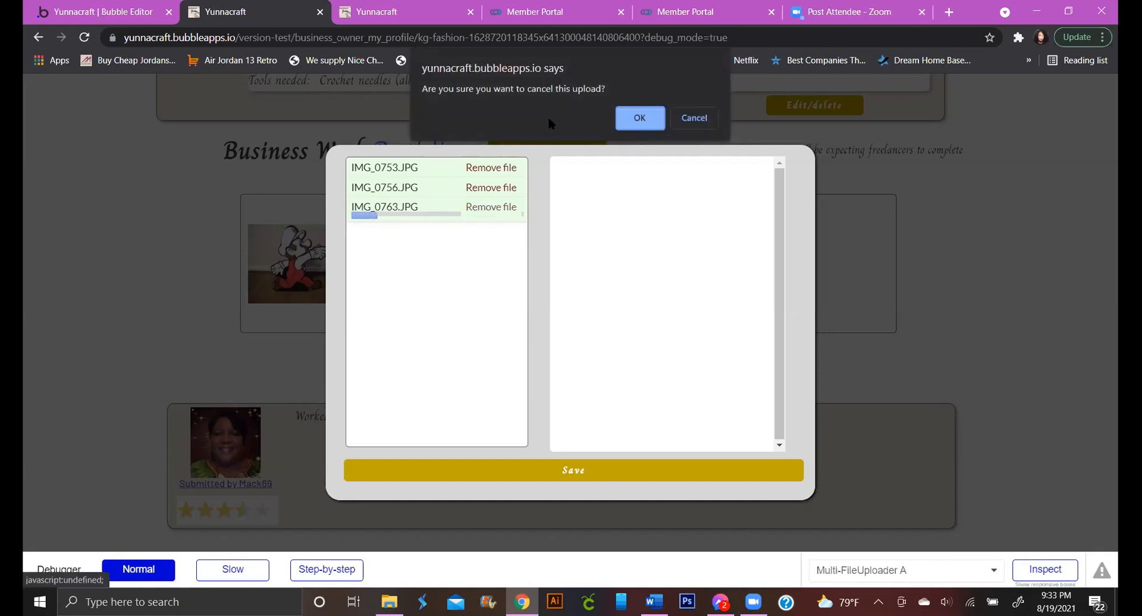
pyautogui.click(642, 123)
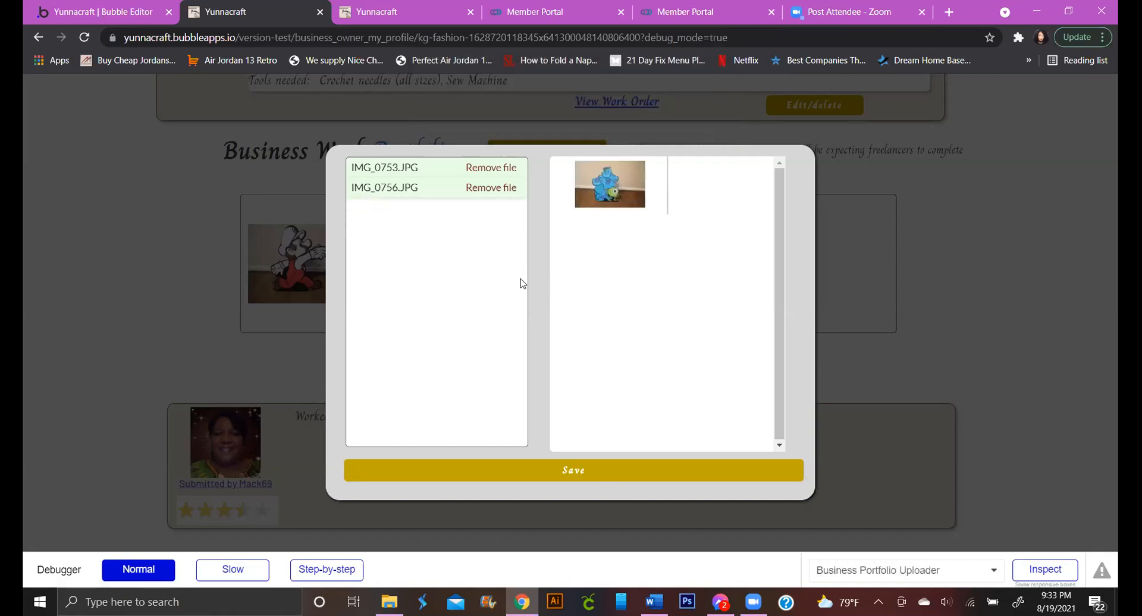
# Save the uploaded pictures to the business portfolio
pyautogui.click(606, 479)
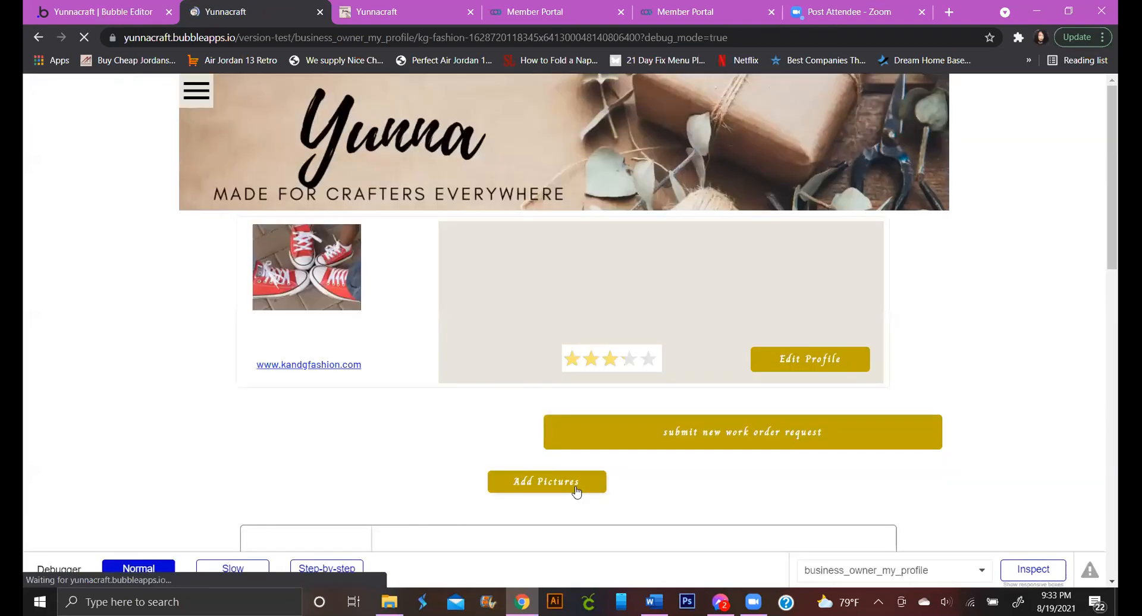
pyautogui.scroll(-8, 574, 489)
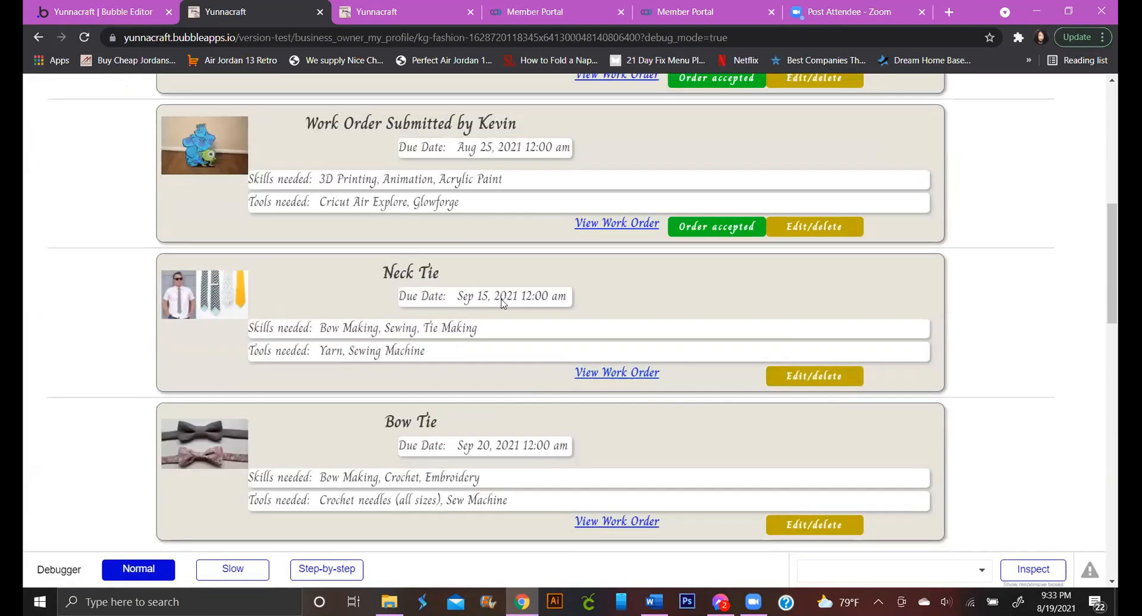
pyautogui.scroll(-7, 503, 303)
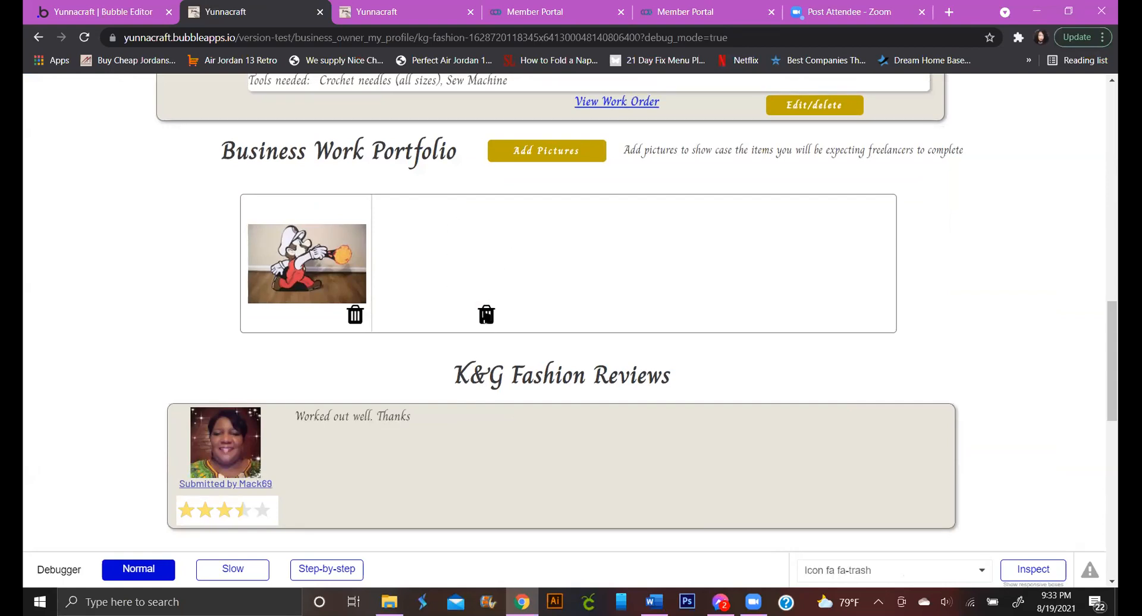
# Delete the empty second entry in the Business Work Portfolio, leaving one photo
pyautogui.click(486, 314)
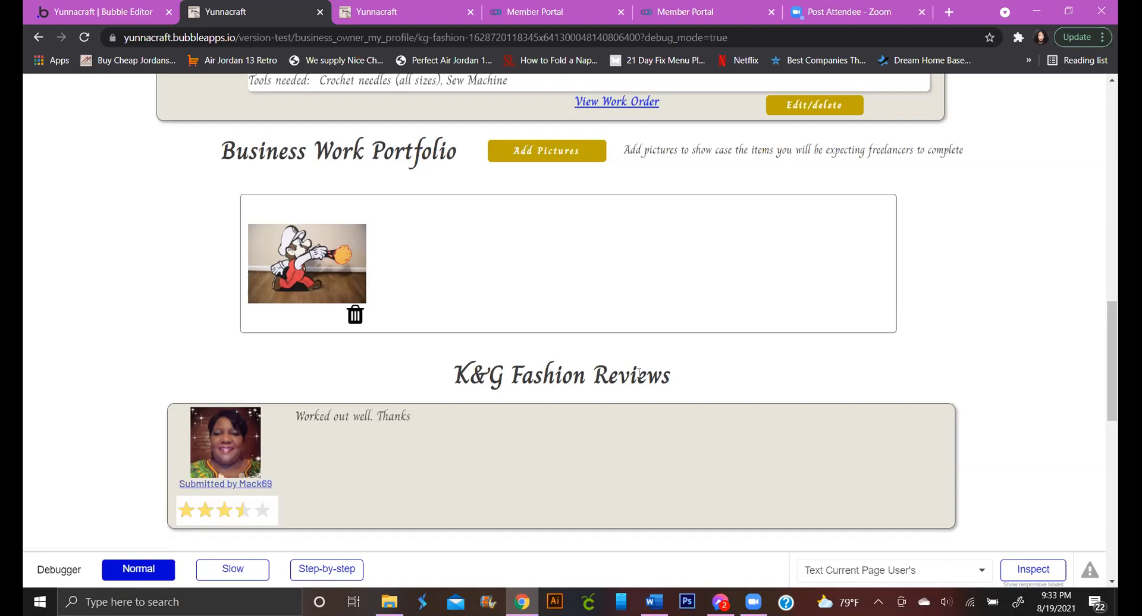
pyautogui.scroll(4, 638, 374)
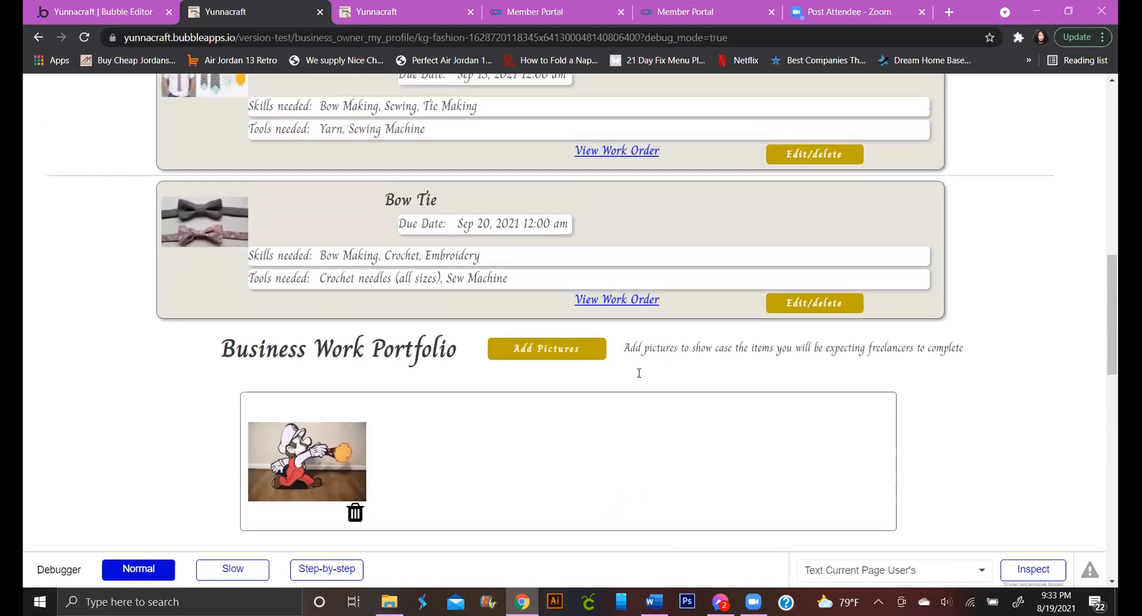
pyautogui.scroll(7, 640, 374)
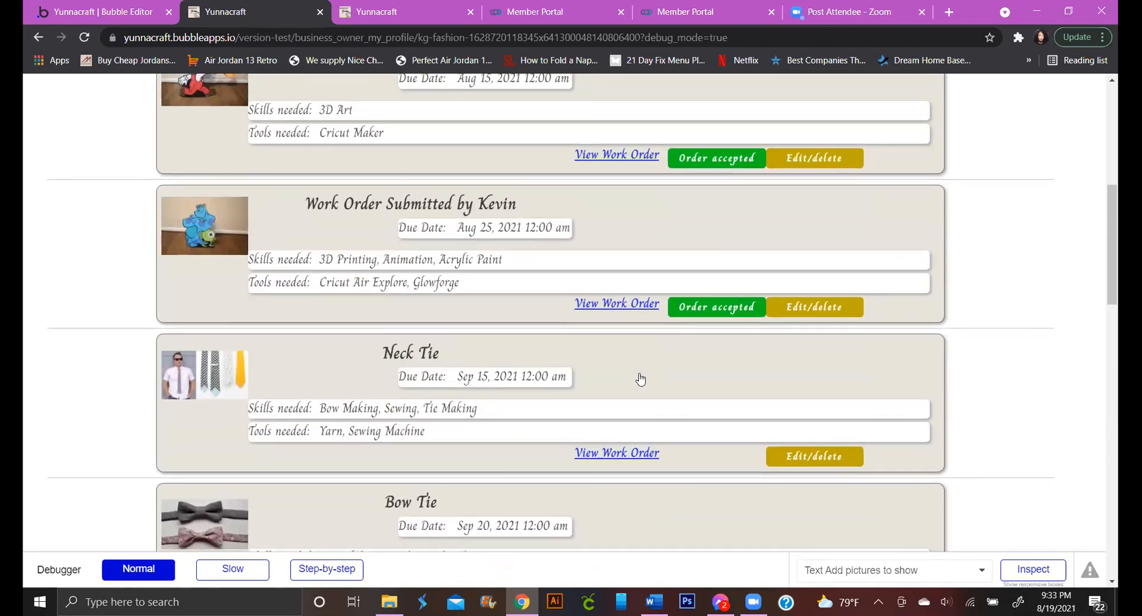
pyautogui.scroll(4, 639, 384)
pyautogui.scroll(-12, 538, 280)
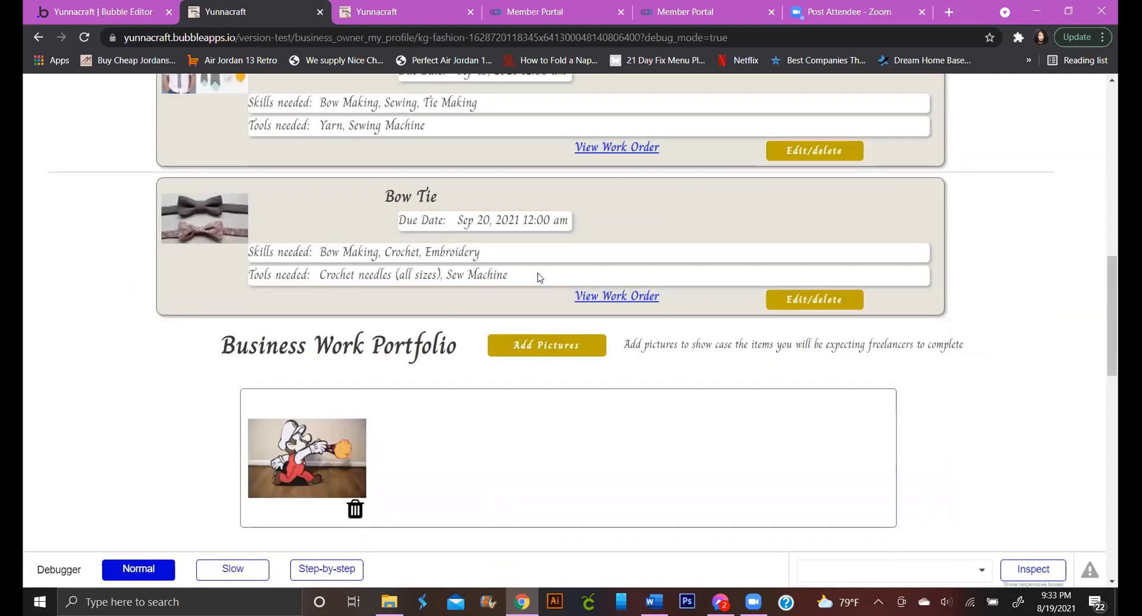
# In the uploader's file picker, select only IMG_0763 and IMG_0766 from Camera Roll
pyautogui.click(554, 225)
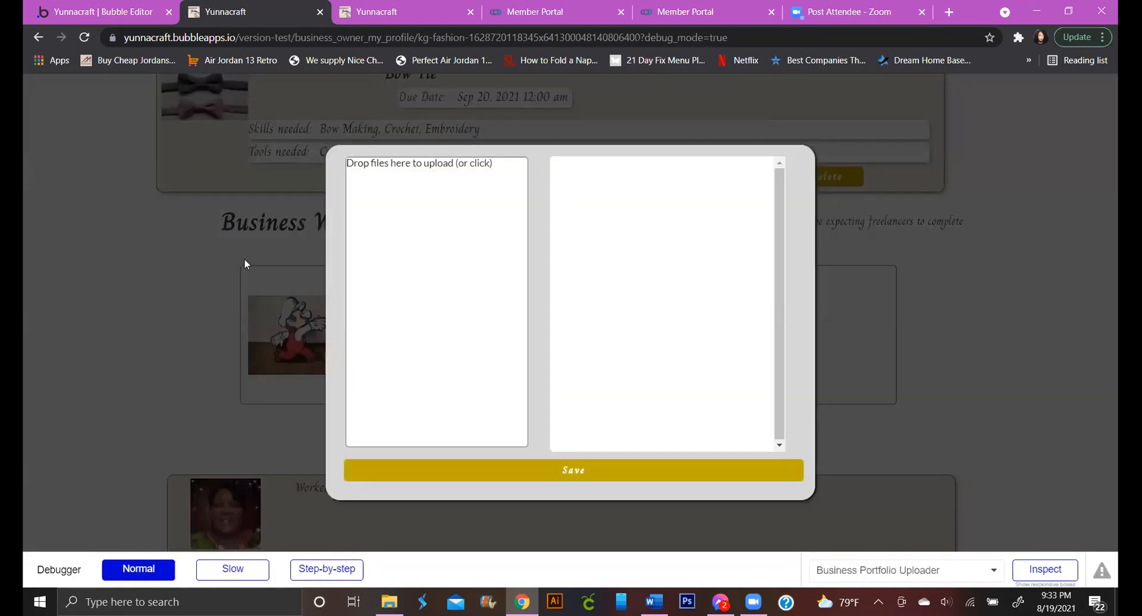
pyautogui.click(244, 258)
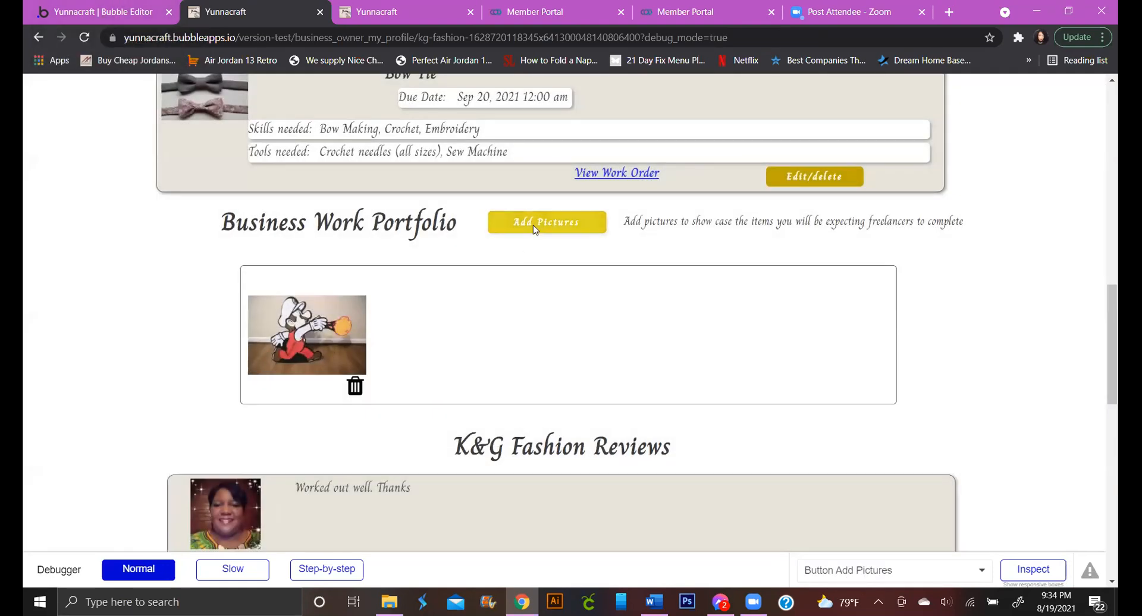
pyautogui.click(533, 225)
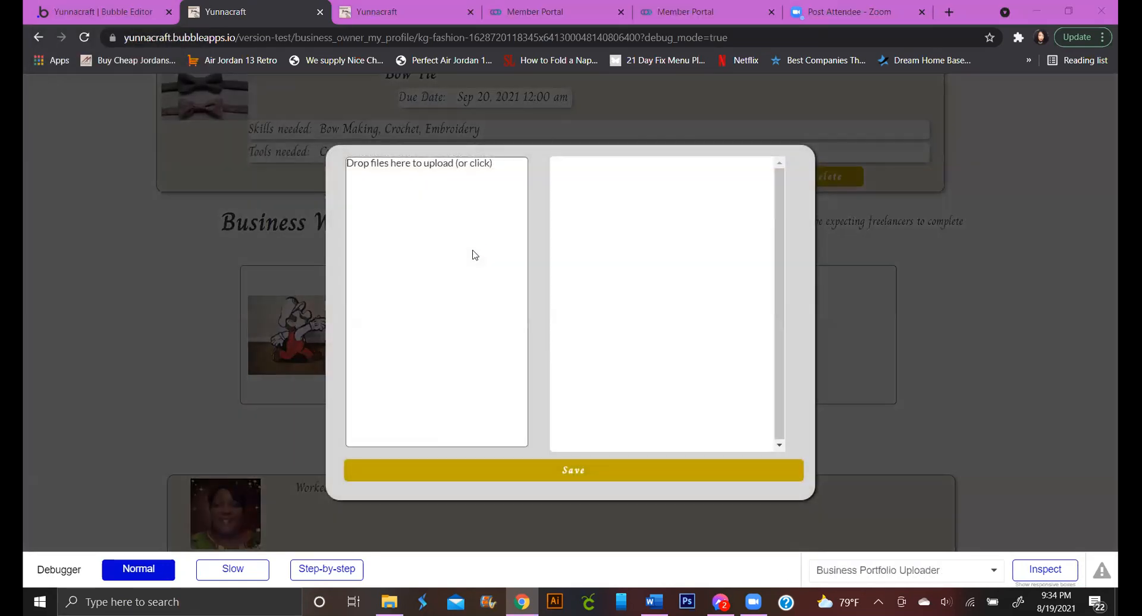
pyautogui.click(473, 253)
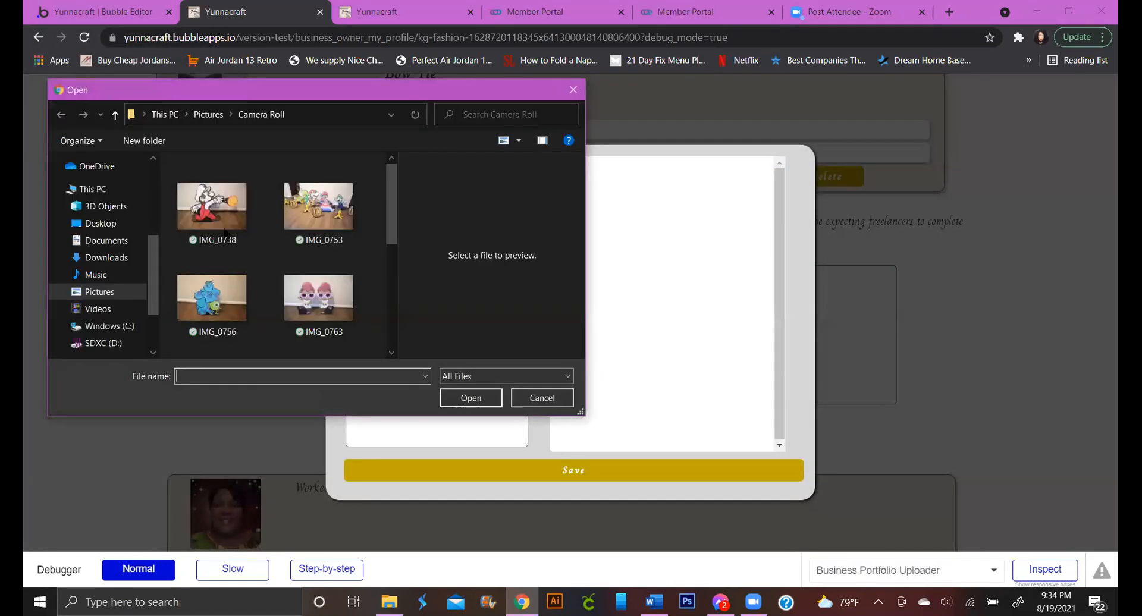
pyautogui.scroll(-1, 340, 224)
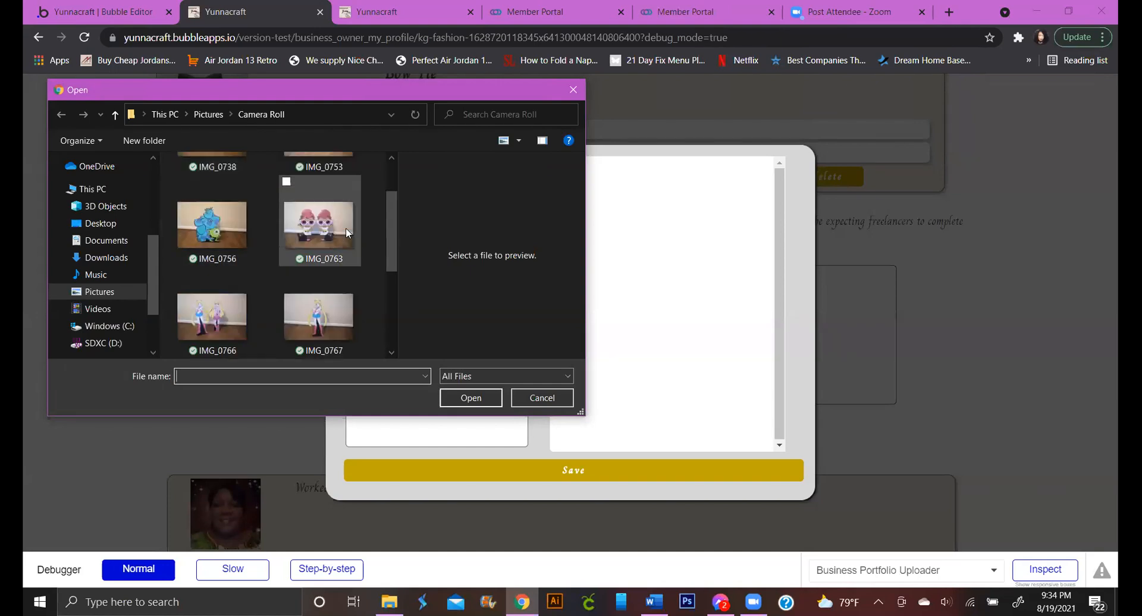
pyautogui.scroll(1, 308, 216)
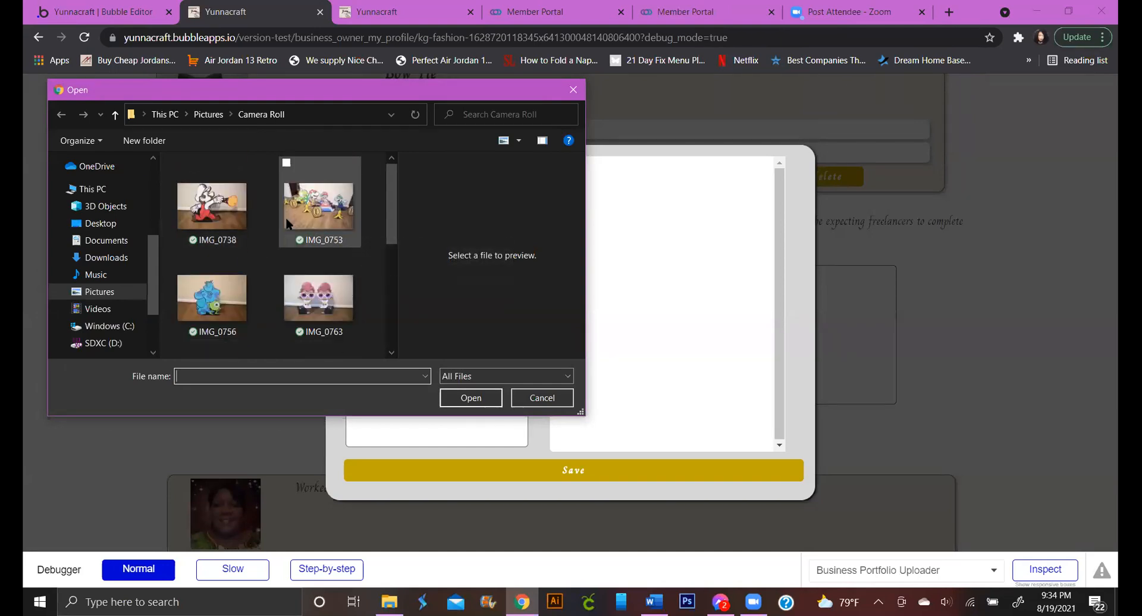
pyautogui.click(308, 216)
pyautogui.scroll(-1, 310, 214)
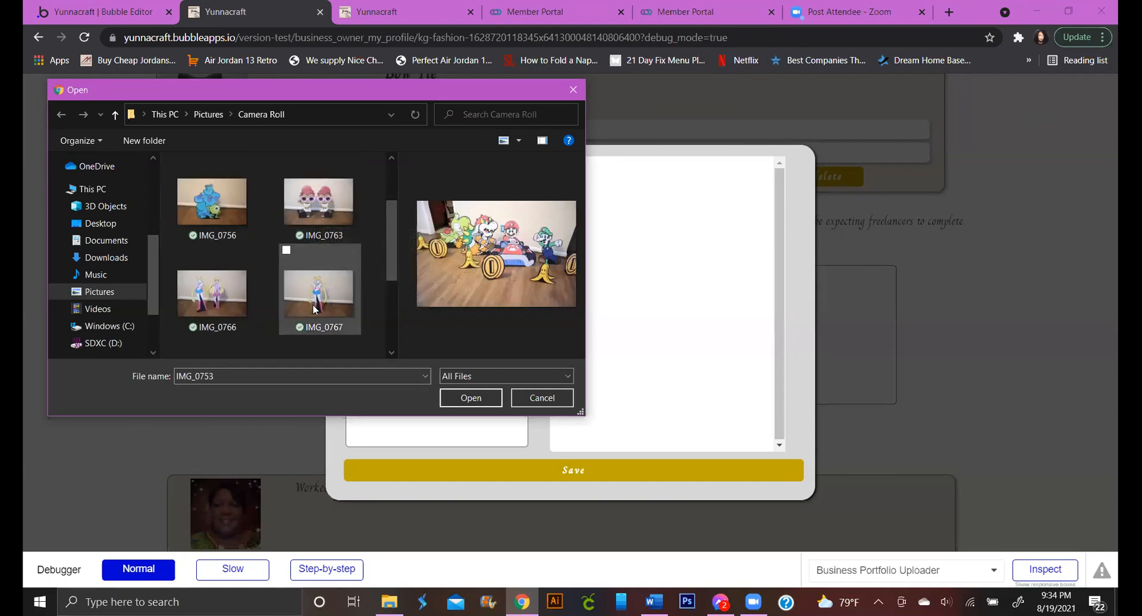
pyautogui.keyDown('shift'); pyautogui.click(316, 286); pyautogui.keyUp('shift')
pyautogui.scroll(1, 314, 337)
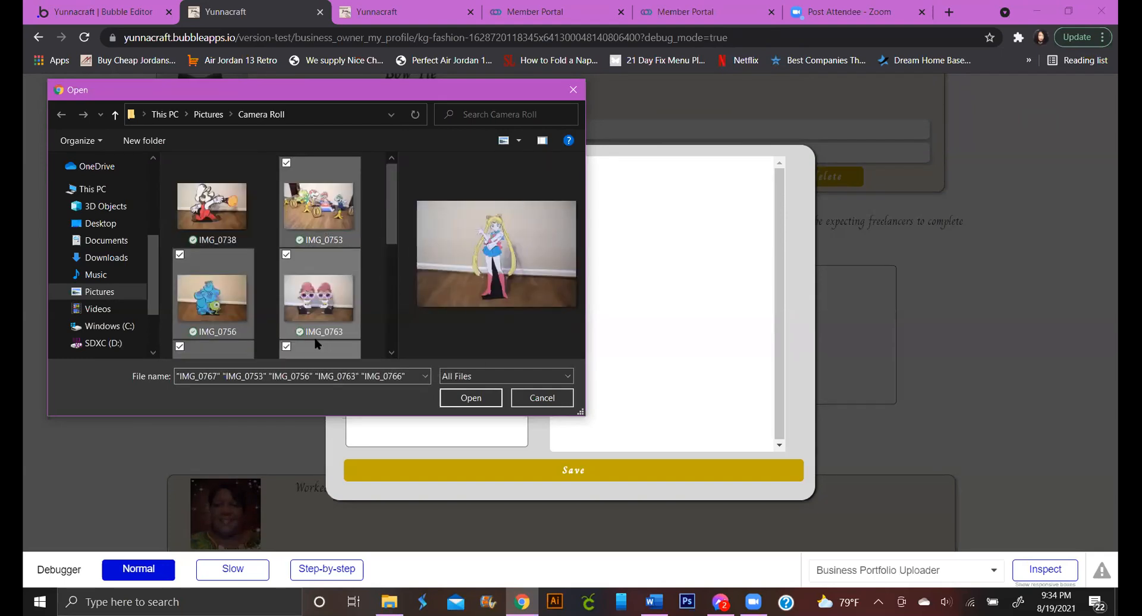
pyautogui.click(268, 172)
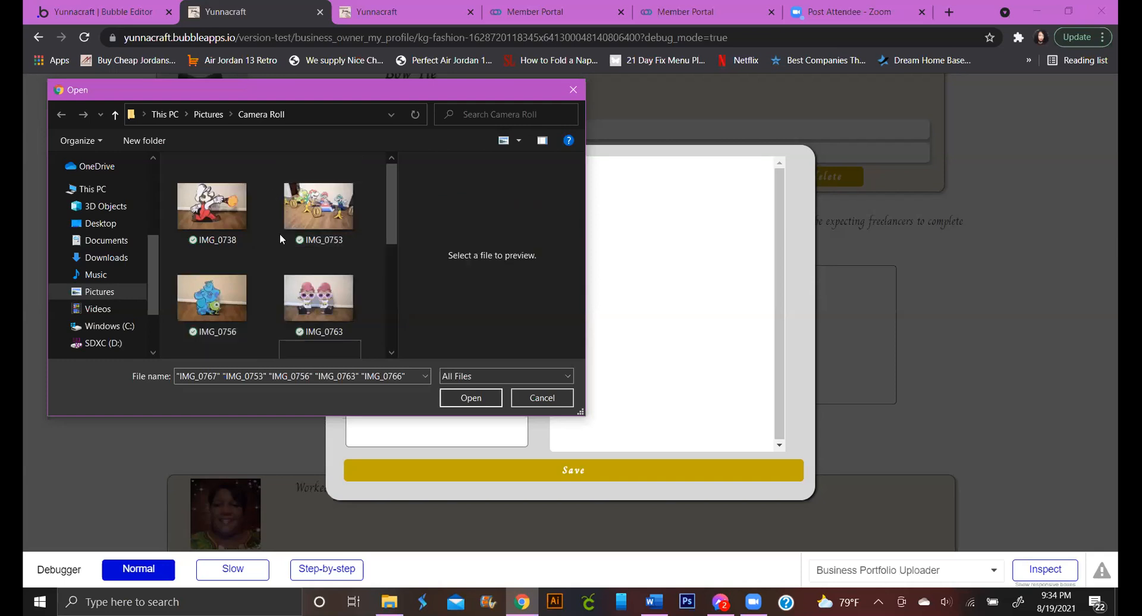
pyautogui.scroll(-1, 283, 240)
pyautogui.click(318, 217)
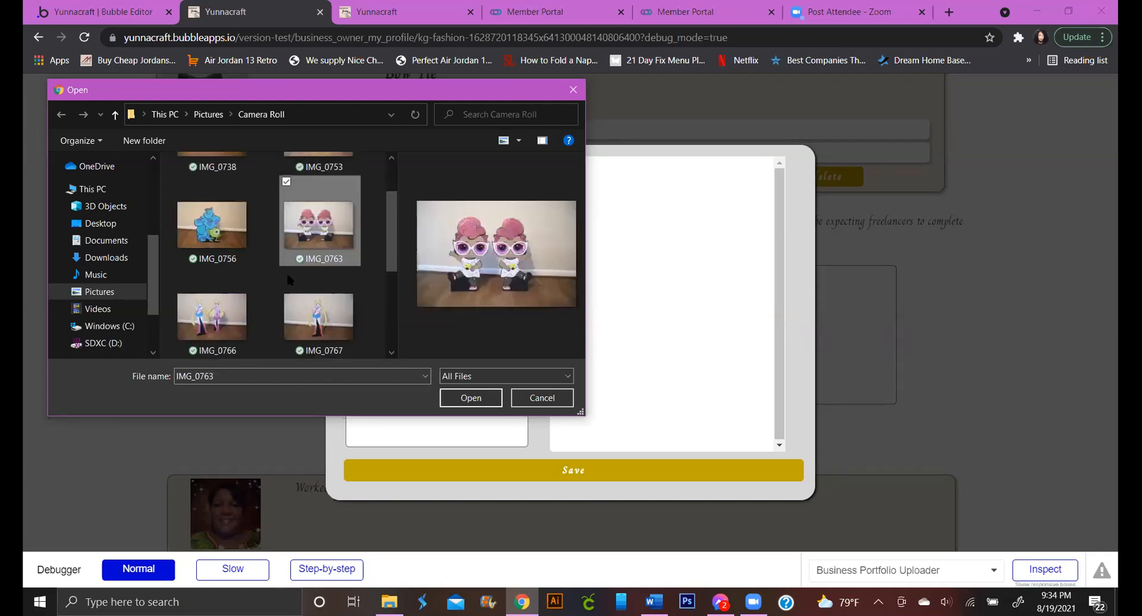
pyautogui.keyDown('ctrl'); pyautogui.click(246, 307); pyautogui.keyUp('ctrl')
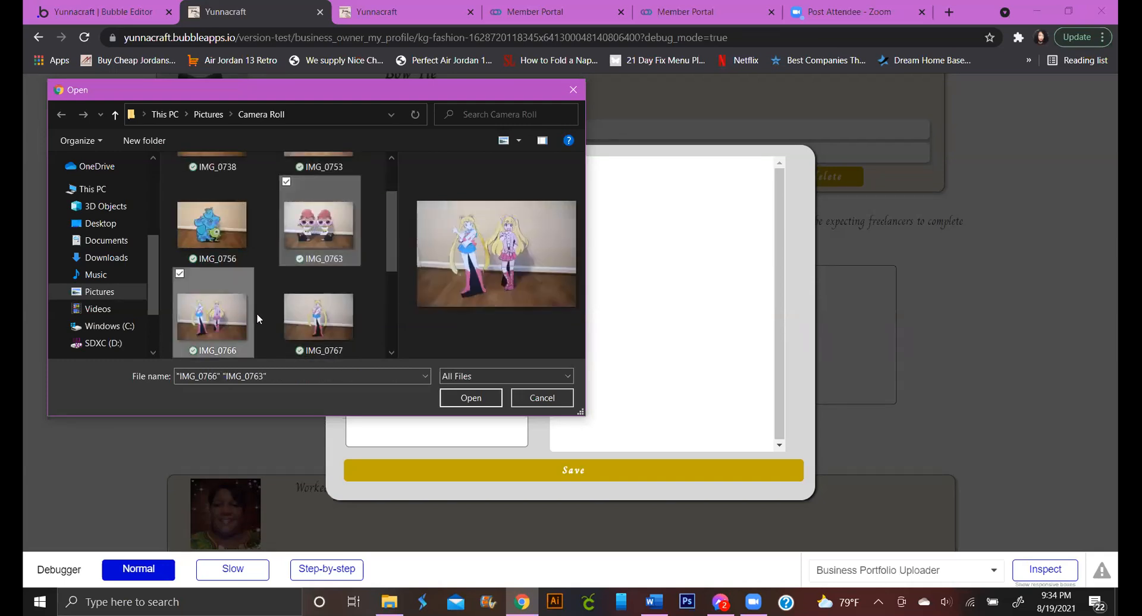
# Upload and save IMG_0763 and IMG_0766, then open the editor's App data on All Users
pyautogui.click(486, 397)
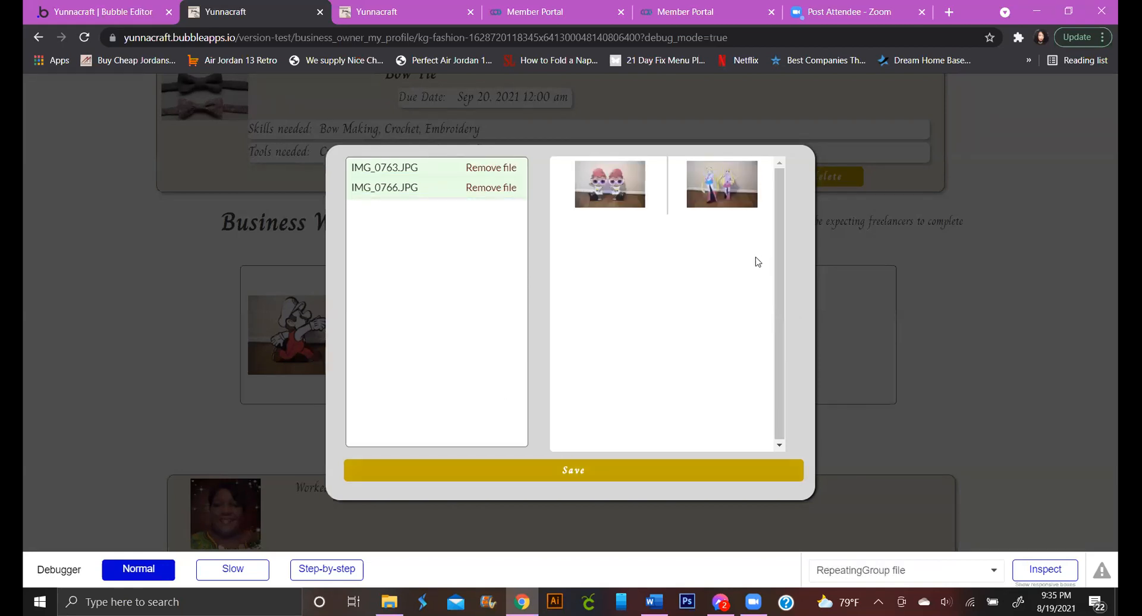
pyautogui.click(625, 470)
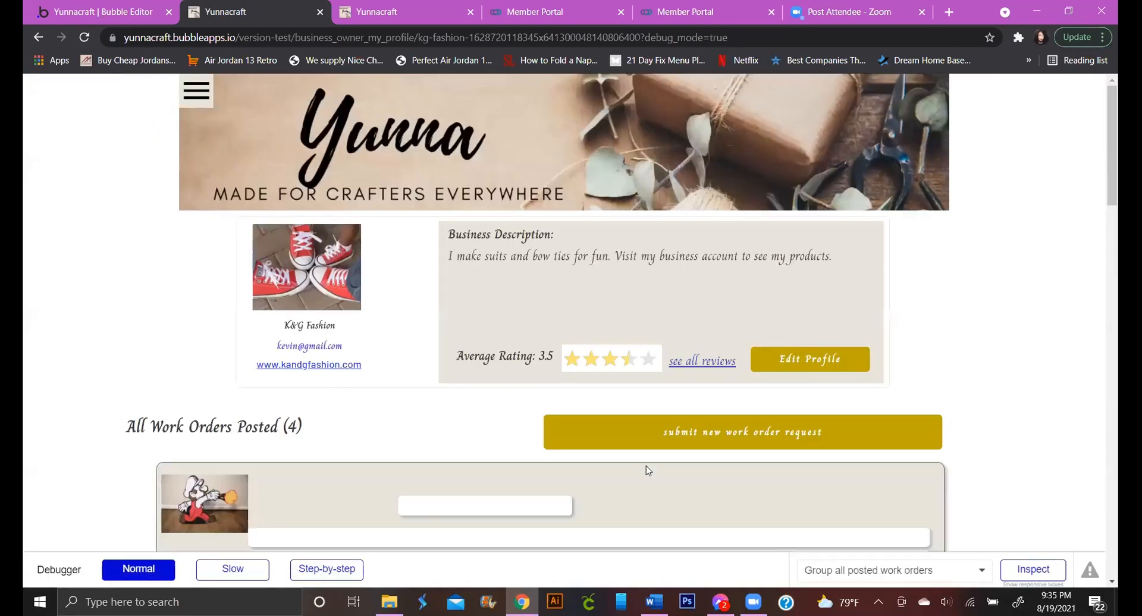
pyautogui.scroll(-3, 645, 465)
pyautogui.scroll(-10, 646, 466)
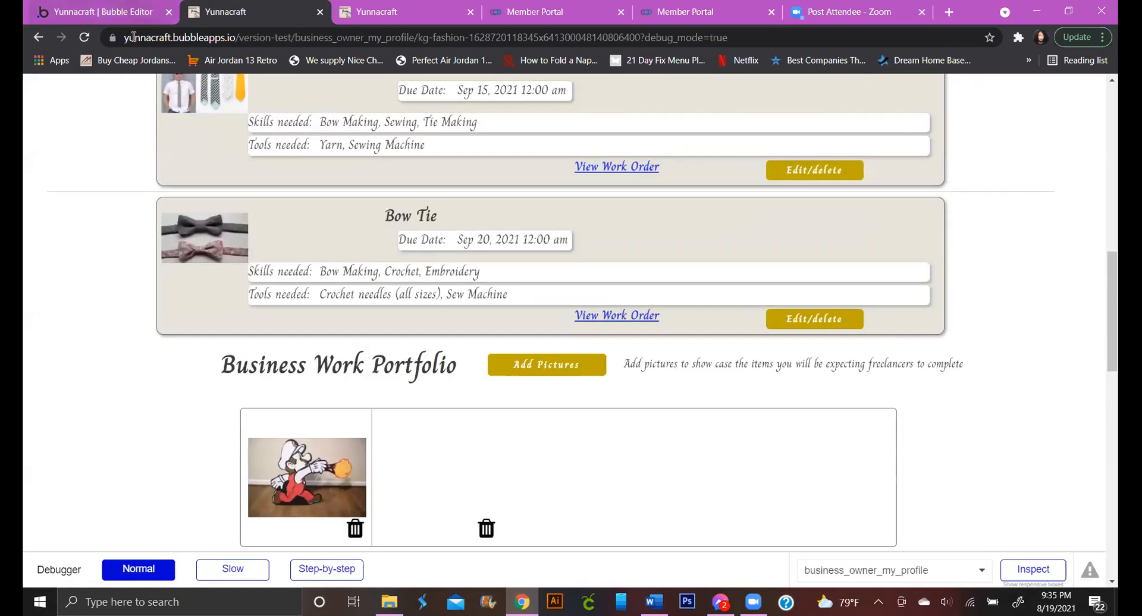
pyautogui.click(130, 12)
pyautogui.click(52, 220)
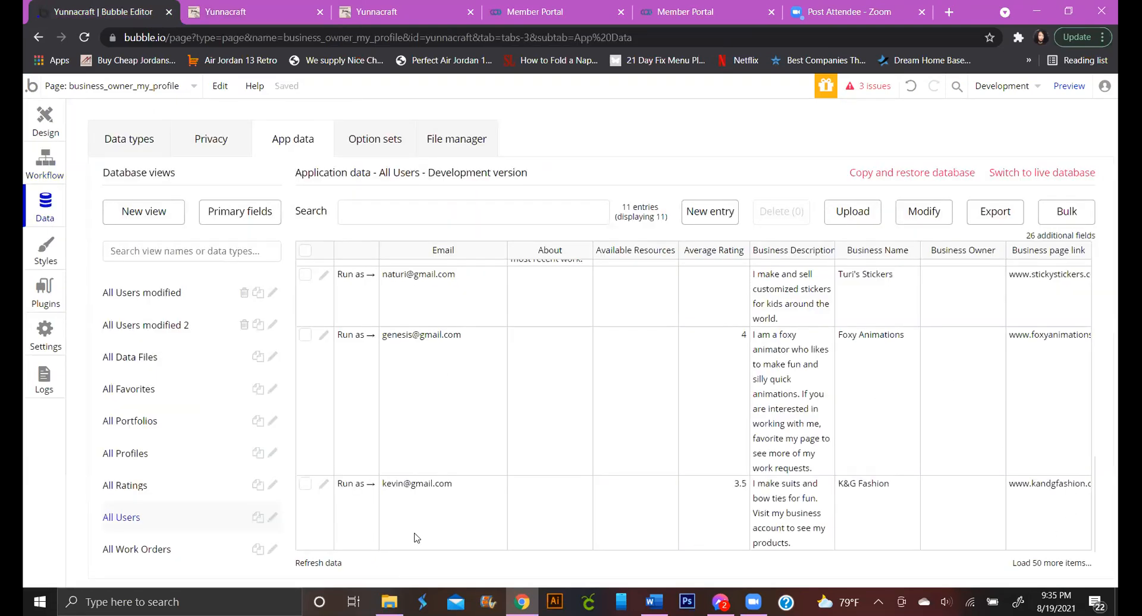
# Inspect the K&G Fashion record's Portfolio (image) field, then cancel without saving
pyautogui.click(323, 484)
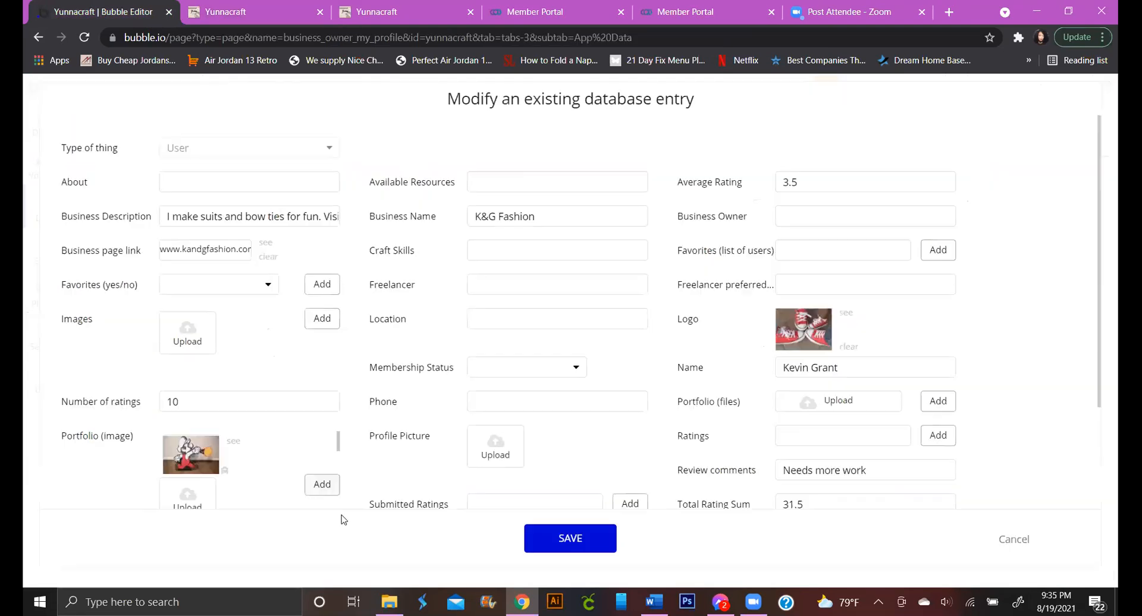
pyautogui.scroll(-2, 504, 463)
pyautogui.scroll(-3, 505, 463)
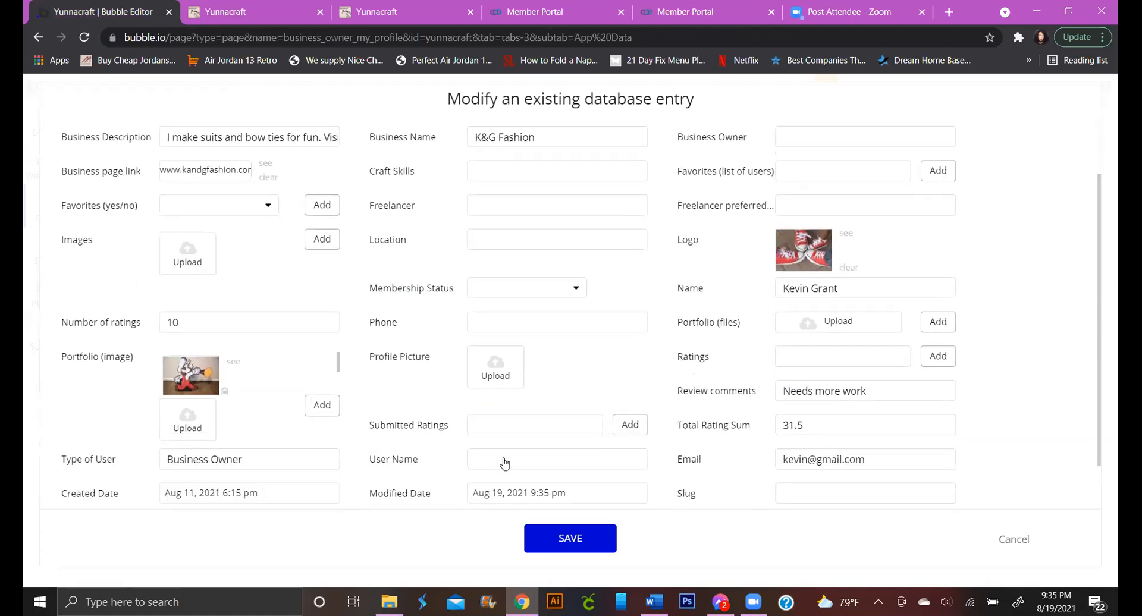
pyautogui.scroll(2, 504, 462)
pyautogui.scroll(2, 504, 462)
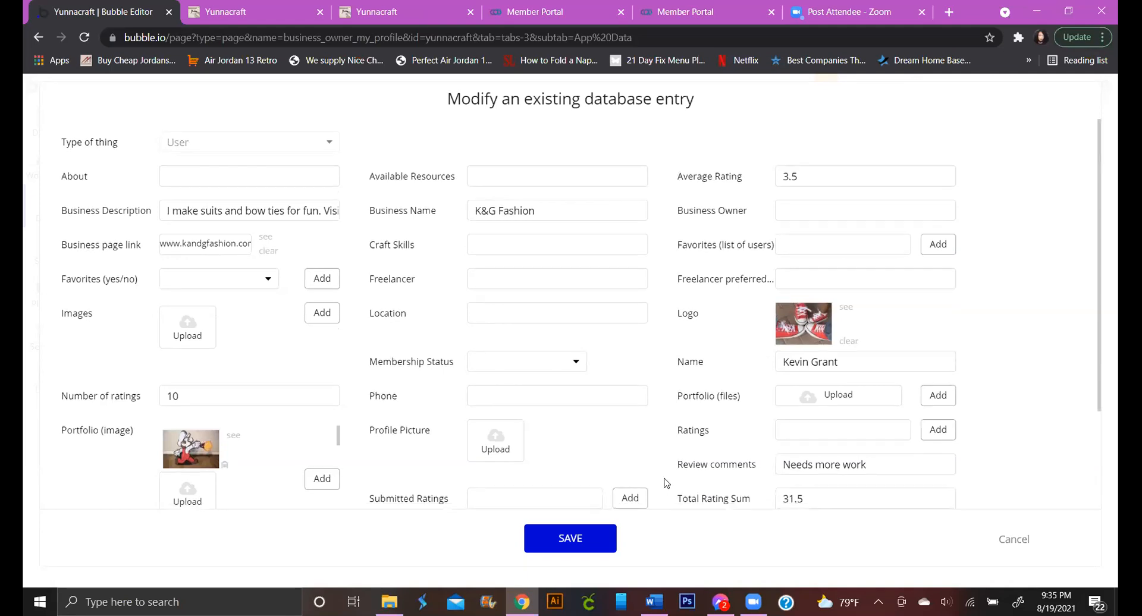
pyautogui.scroll(-1, 667, 485)
pyautogui.scroll(1, 666, 485)
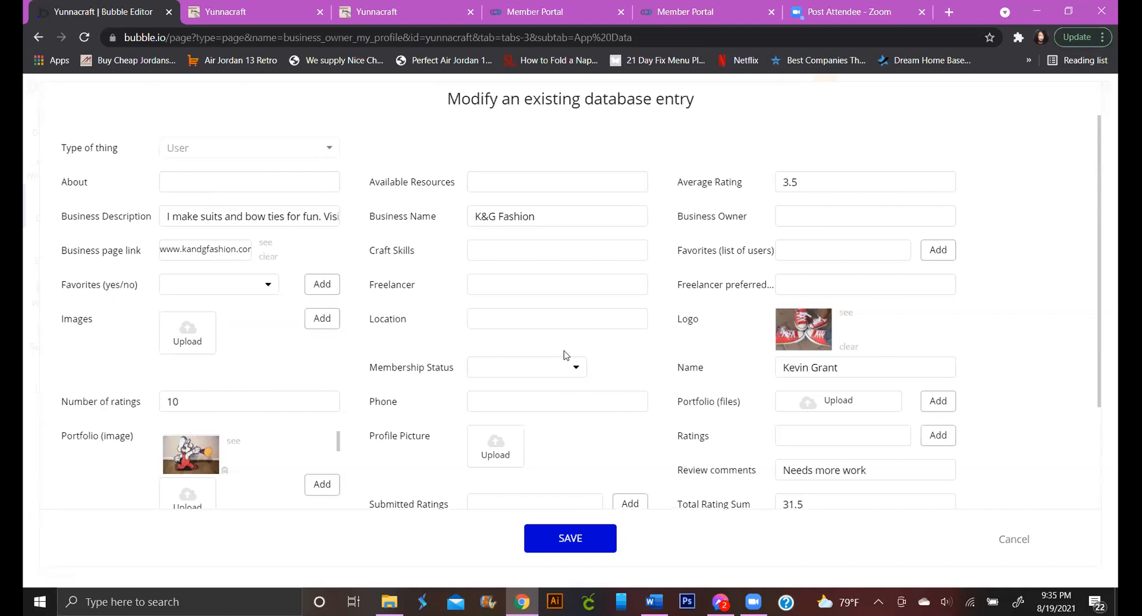
pyautogui.scroll(-1, 346, 338)
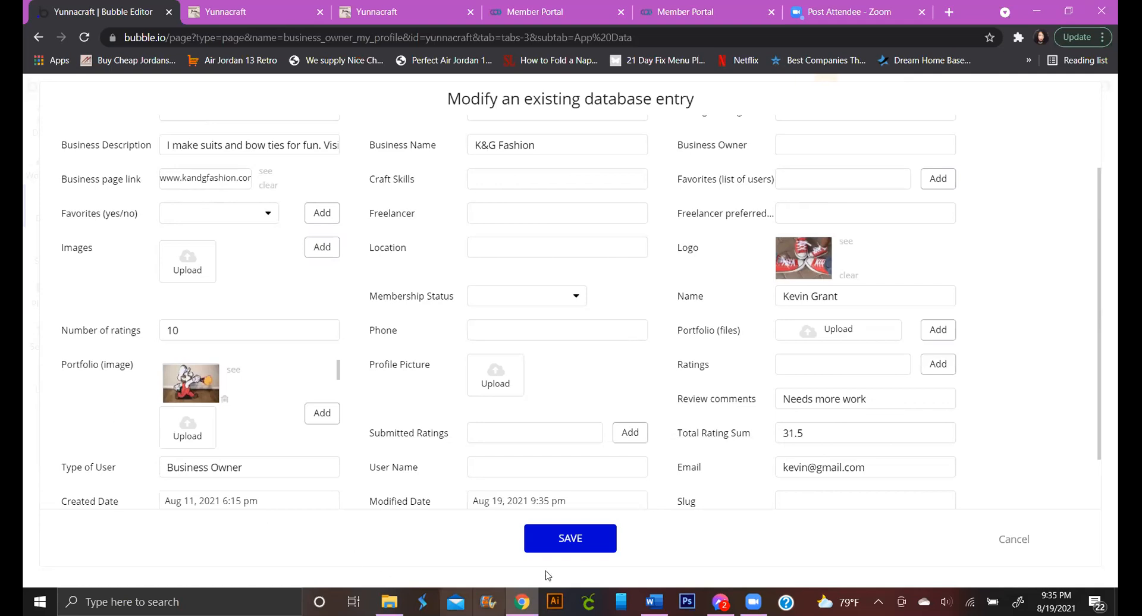
pyautogui.scroll(-1, 589, 476)
pyautogui.scroll(-1, 588, 476)
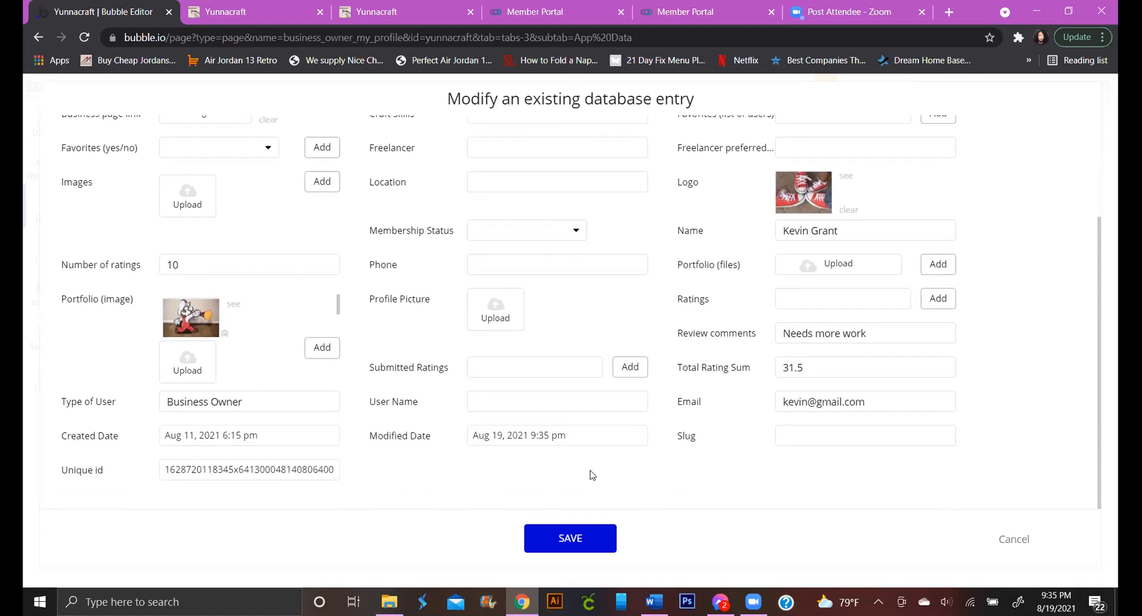
pyautogui.scroll(2, 591, 473)
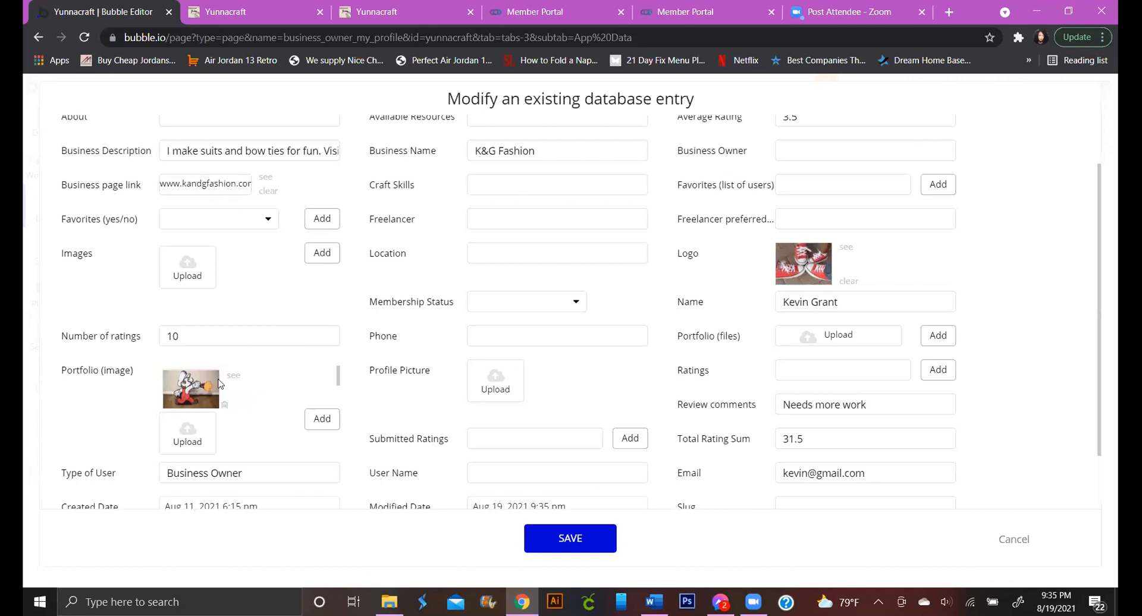
pyautogui.scroll(-1, 282, 390)
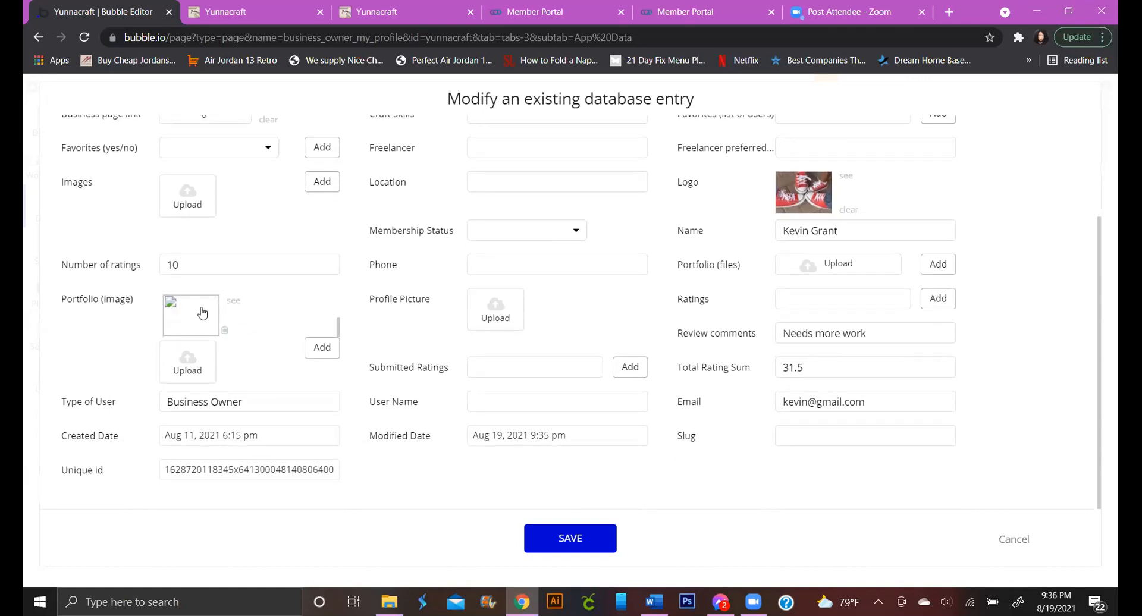
pyautogui.scroll(1, 241, 320)
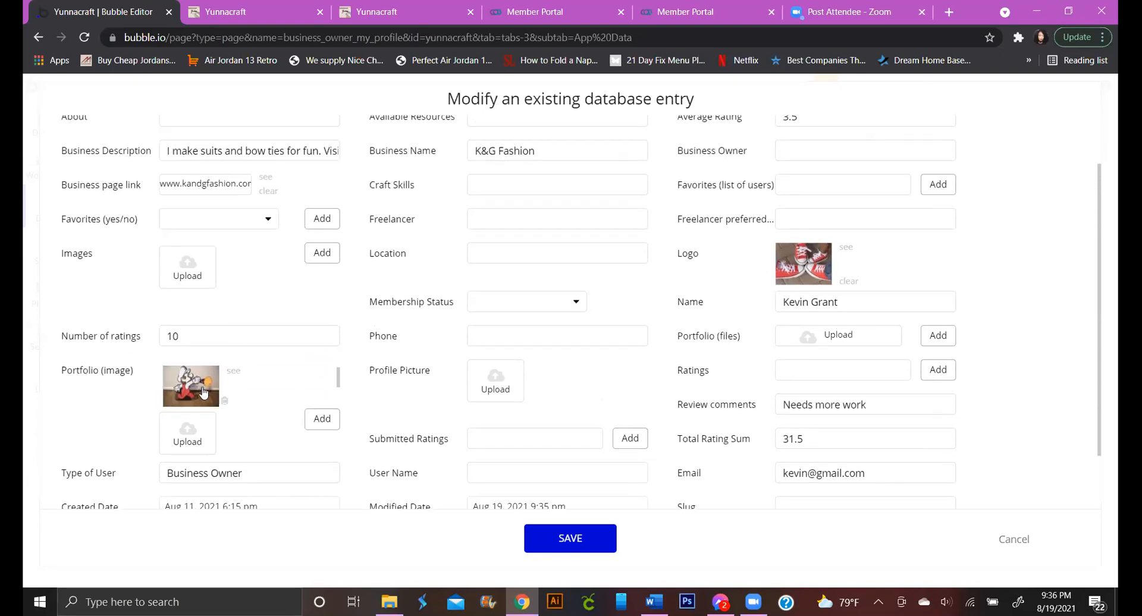
pyautogui.scroll(-1, 203, 392)
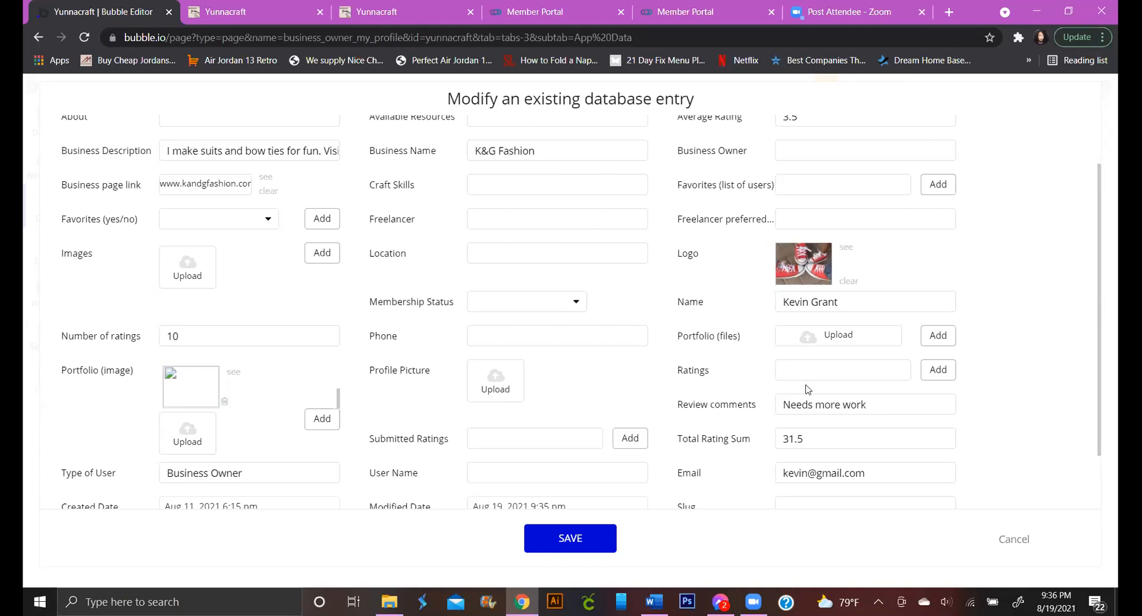
pyautogui.scroll(1, 808, 387)
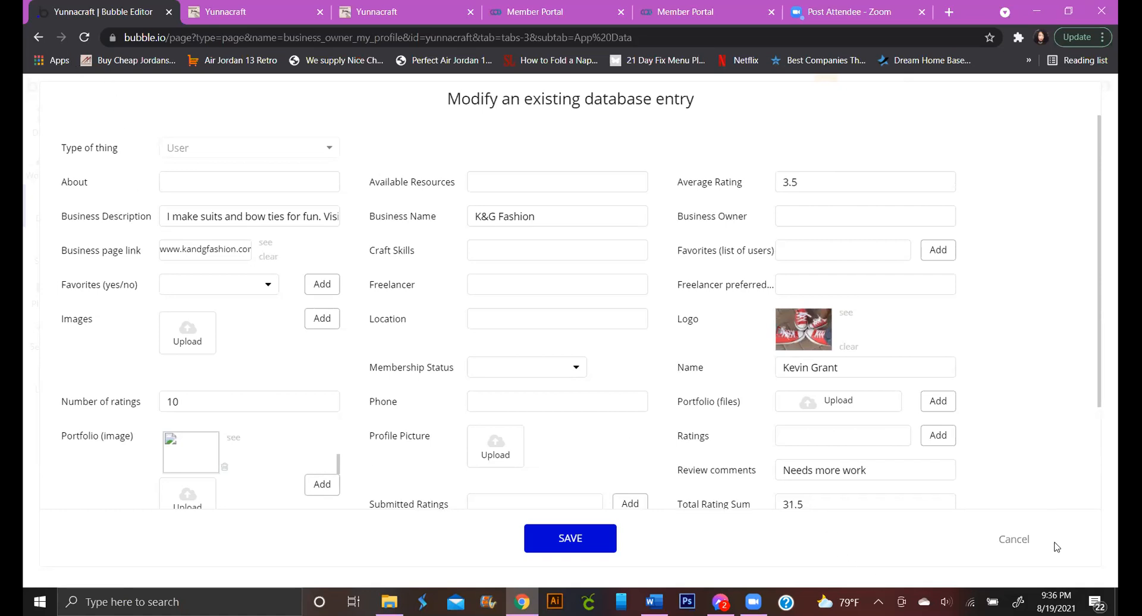
pyautogui.click(1009, 539)
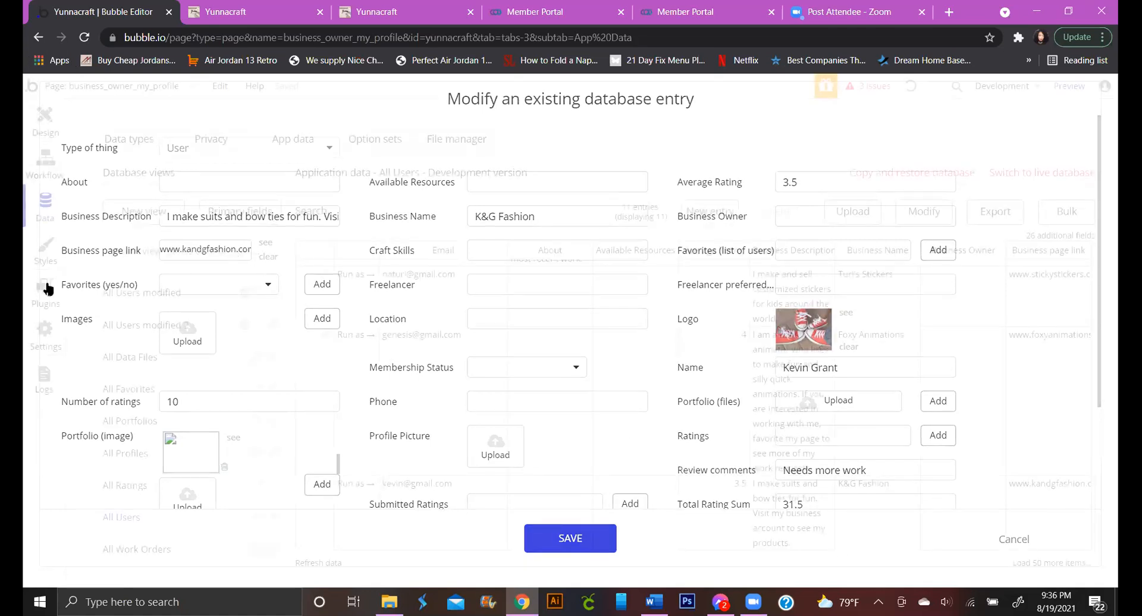
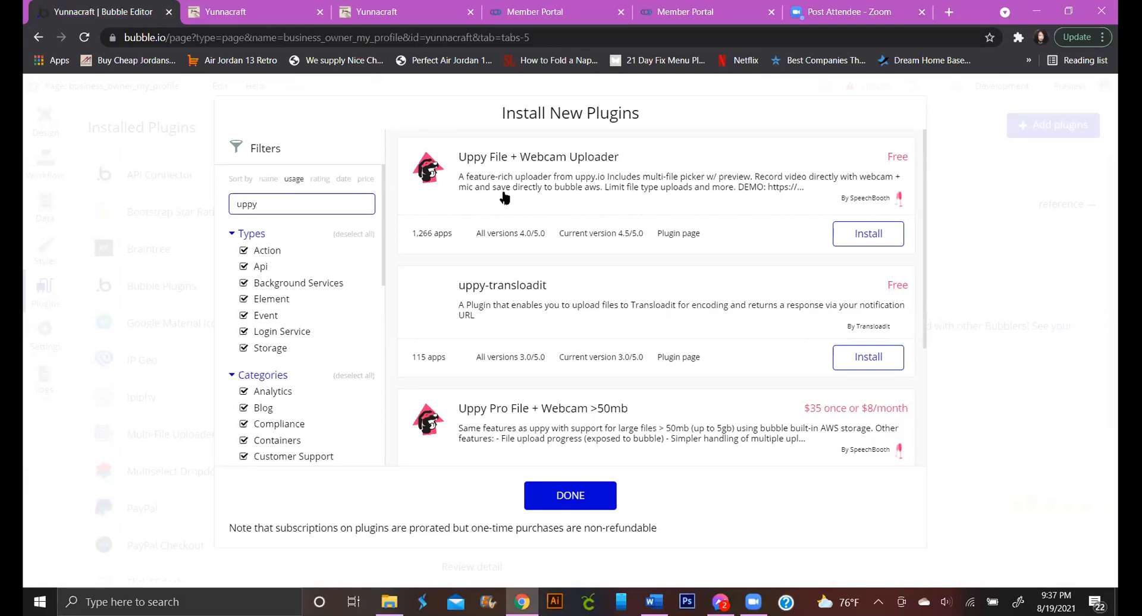
# Install the free Uppy File + Webcam Uploader plugin and close the plugin browser
pyautogui.click(870, 237)
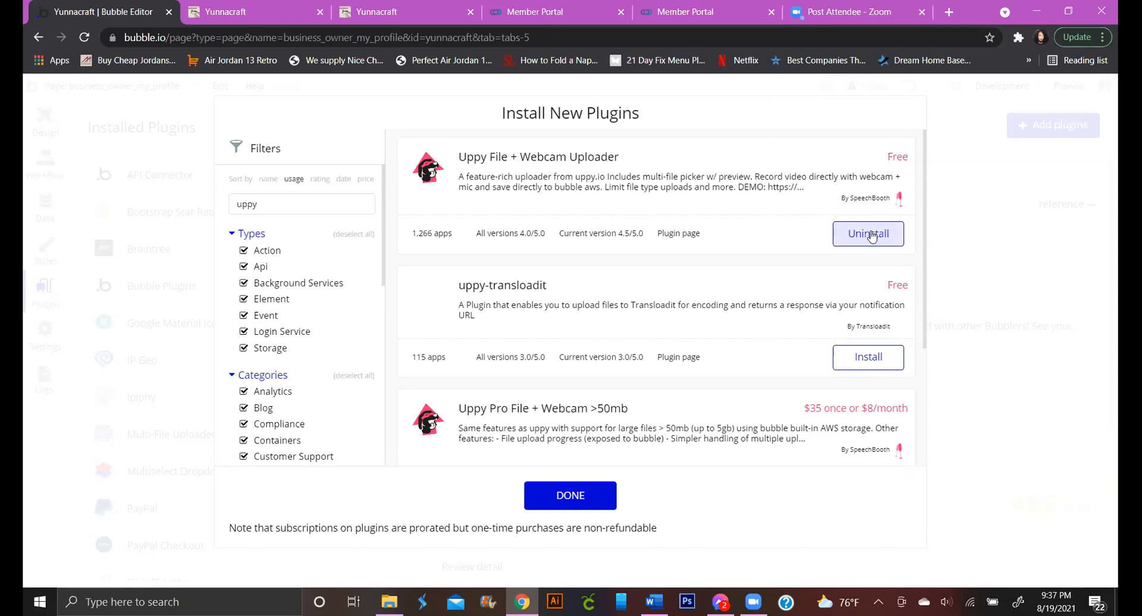
pyautogui.click(103, 147)
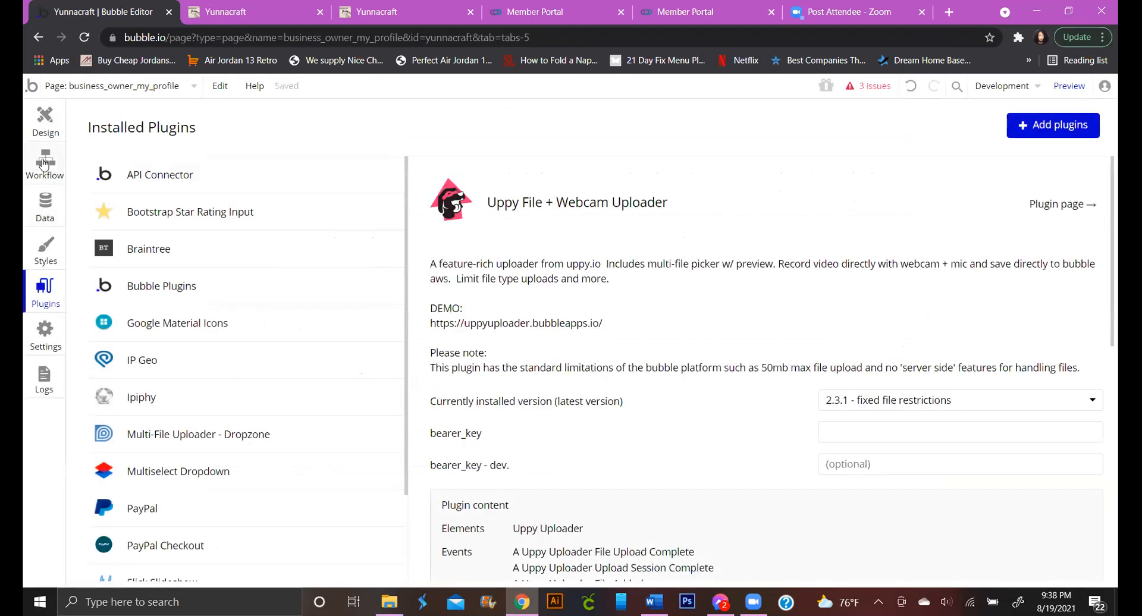
pyautogui.click(44, 164)
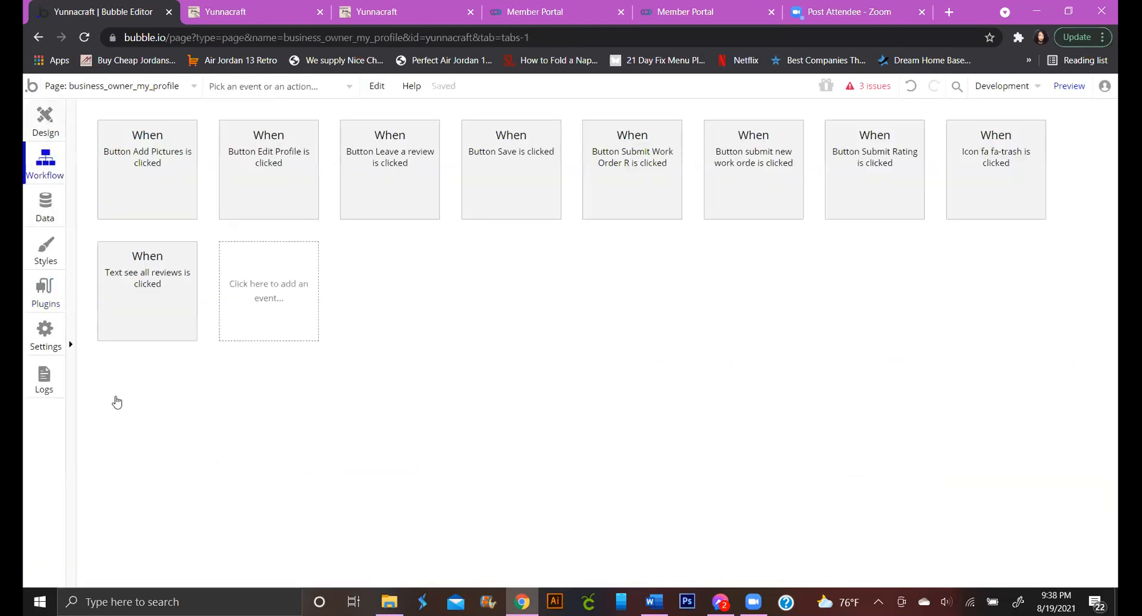
# Draw a trial uppy uploader below the work orders on business_owner_my_profile, then delete it
pyautogui.scroll(-10, 119, 461)
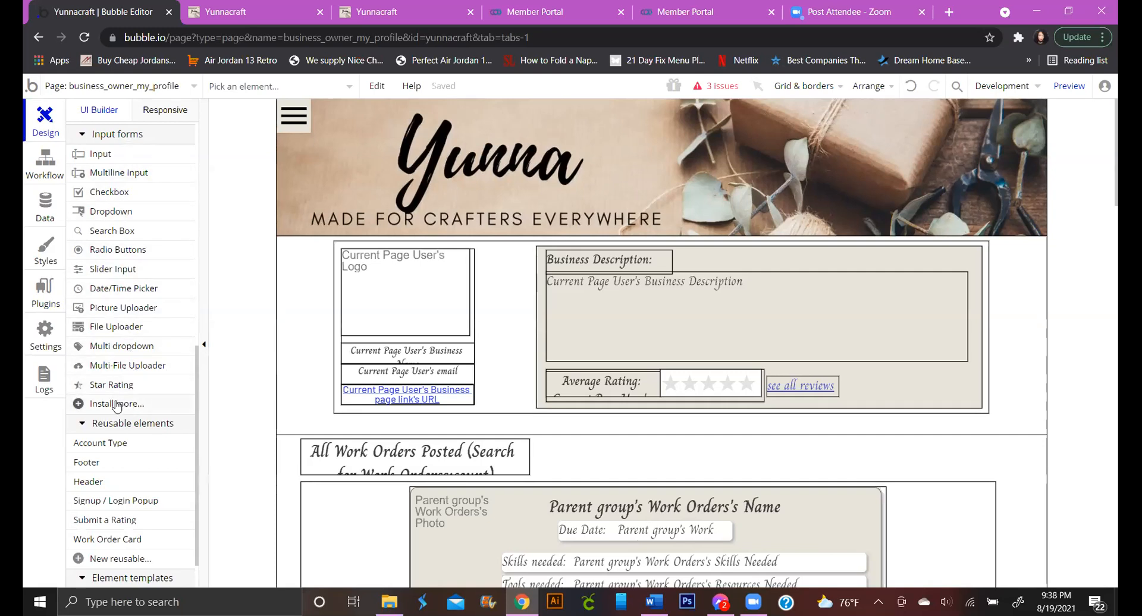
pyautogui.scroll(-1, 152, 384)
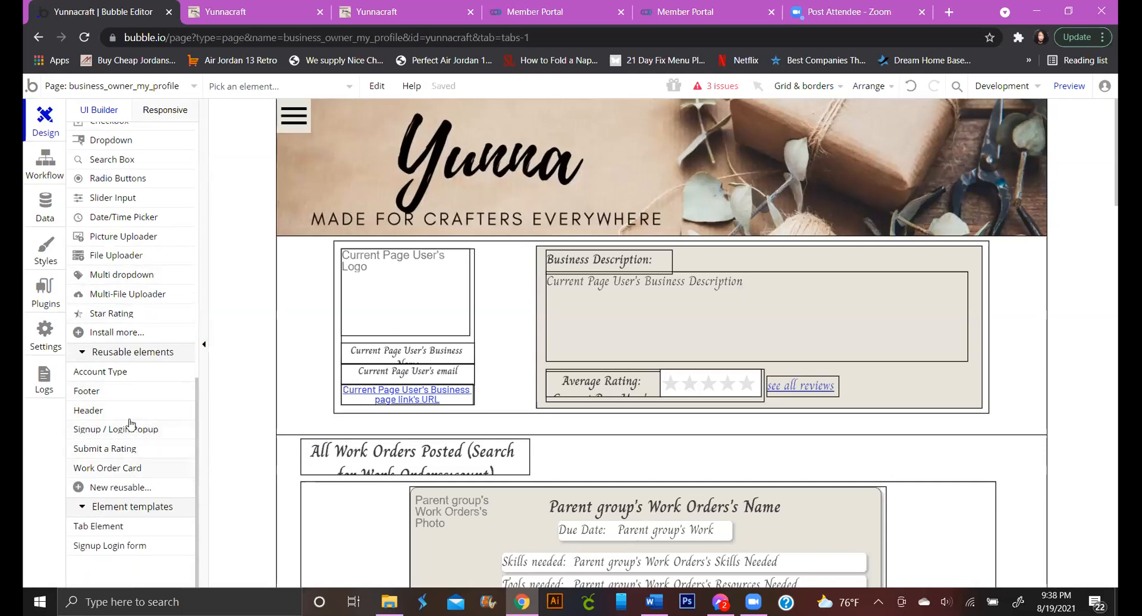
pyautogui.scroll(2, 115, 337)
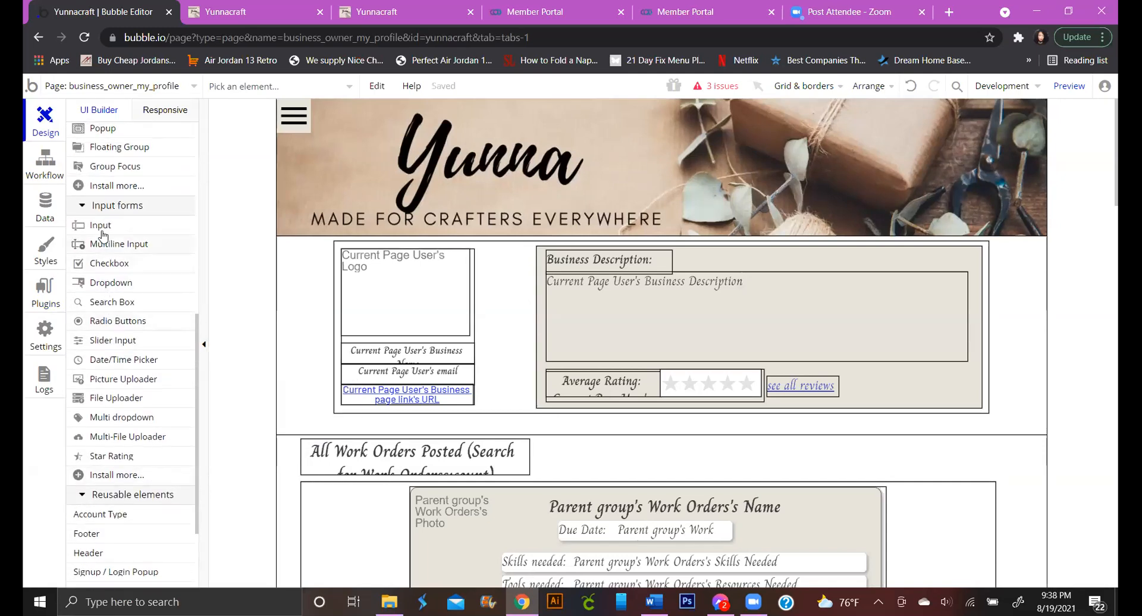
pyautogui.scroll(3, 110, 238)
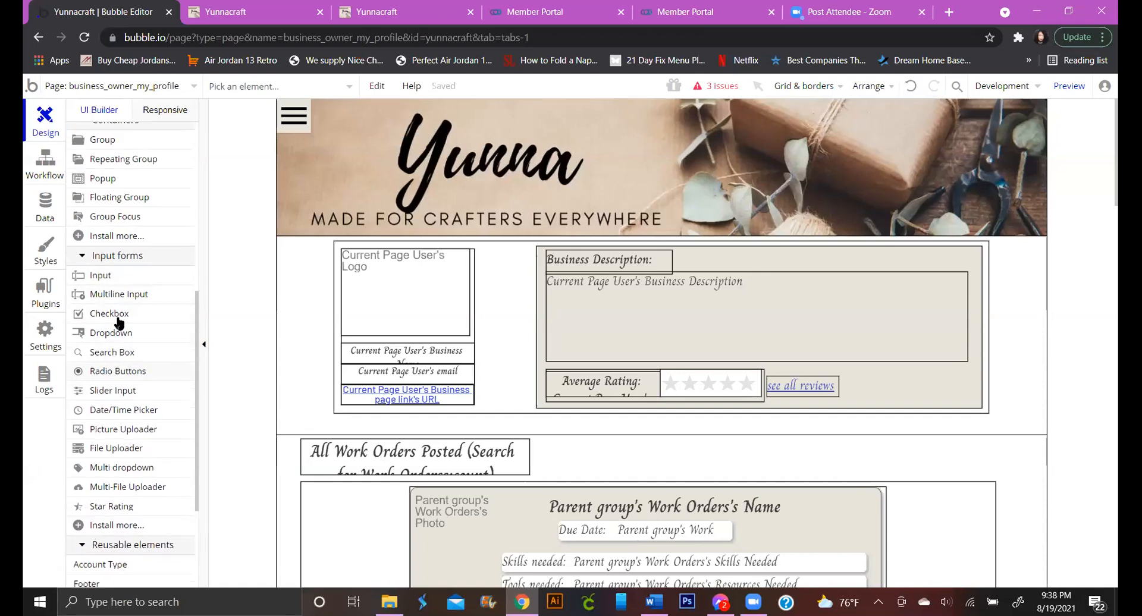
pyautogui.scroll(3, 119, 323)
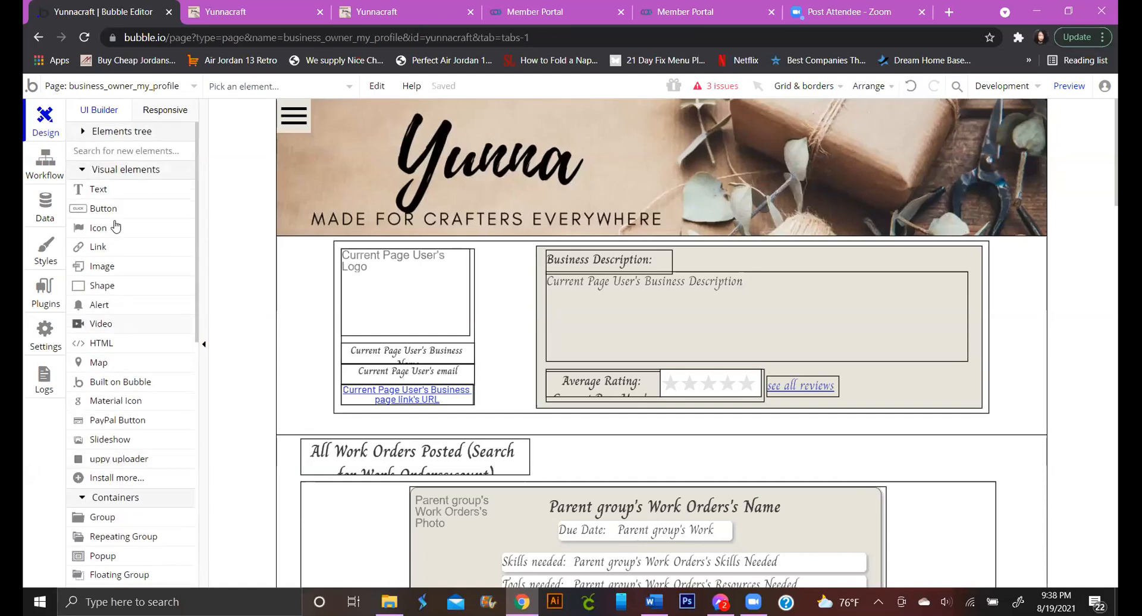
pyautogui.click(122, 459)
pyautogui.scroll(-5, 381, 458)
pyautogui.scroll(-5, 382, 458)
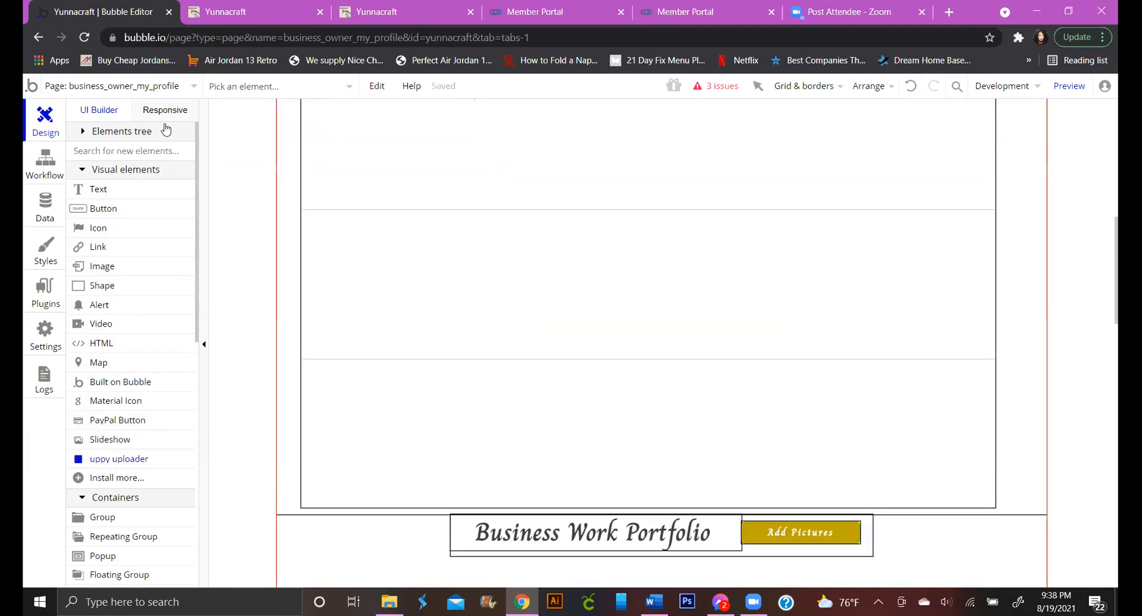
pyautogui.moveTo(299, 365); pyautogui.dragTo(352, 397)
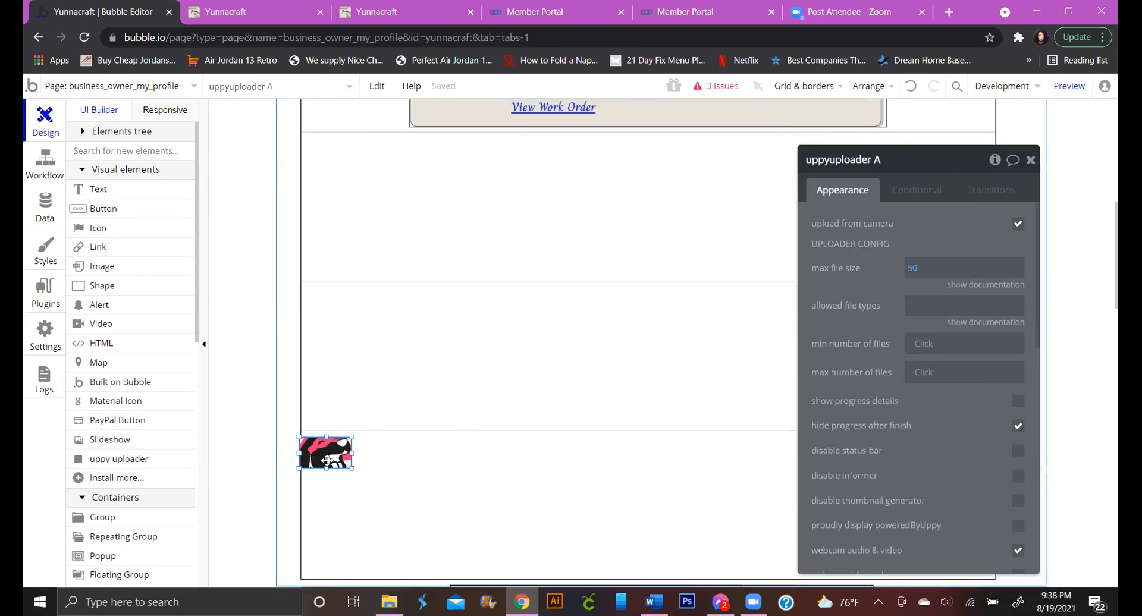
pyautogui.press('Delete')
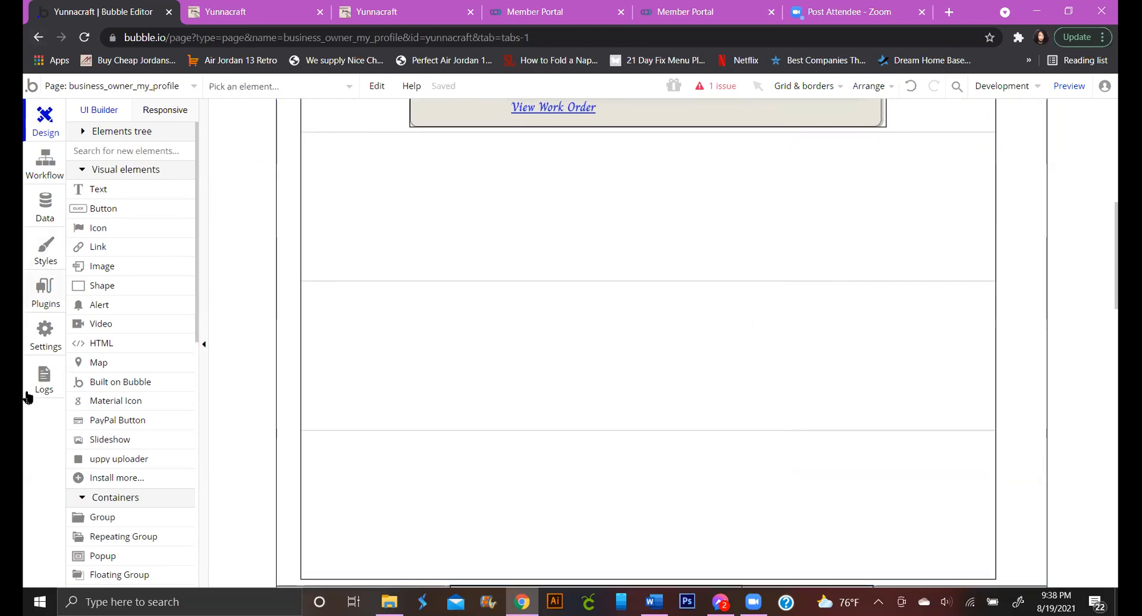
pyautogui.scroll(-3, 107, 489)
pyautogui.click(119, 415)
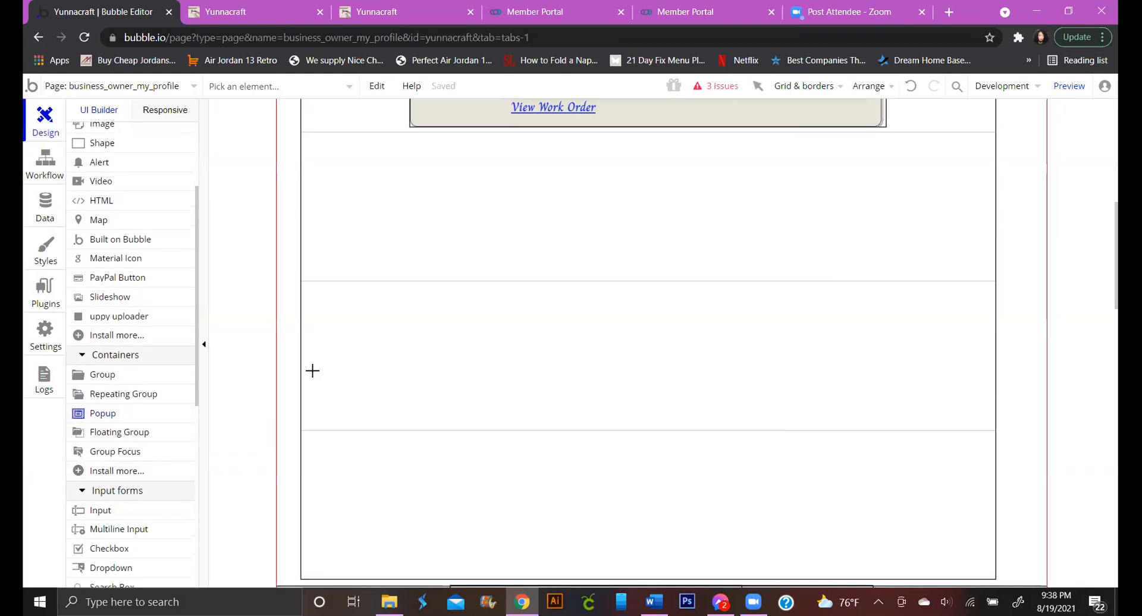
# Draw a new popup and stretch an uppy uploader to fill it
pyautogui.moveTo(389, 192); pyautogui.dragTo(943, 585)
pyautogui.scroll(-2, 593, 360)
pyautogui.scroll(8, 593, 360)
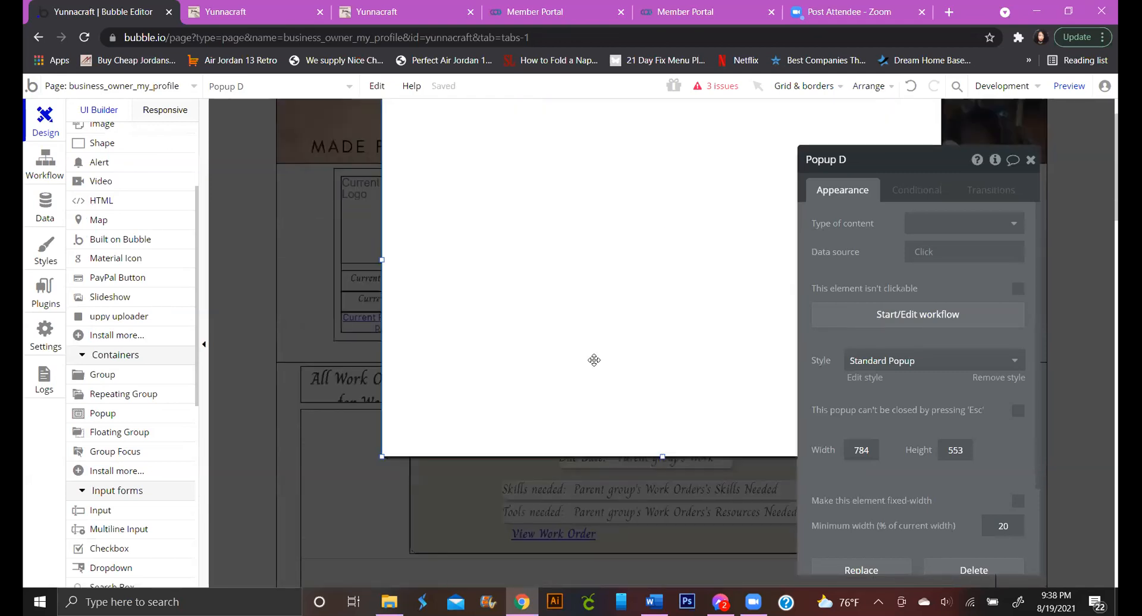
pyautogui.click(106, 314)
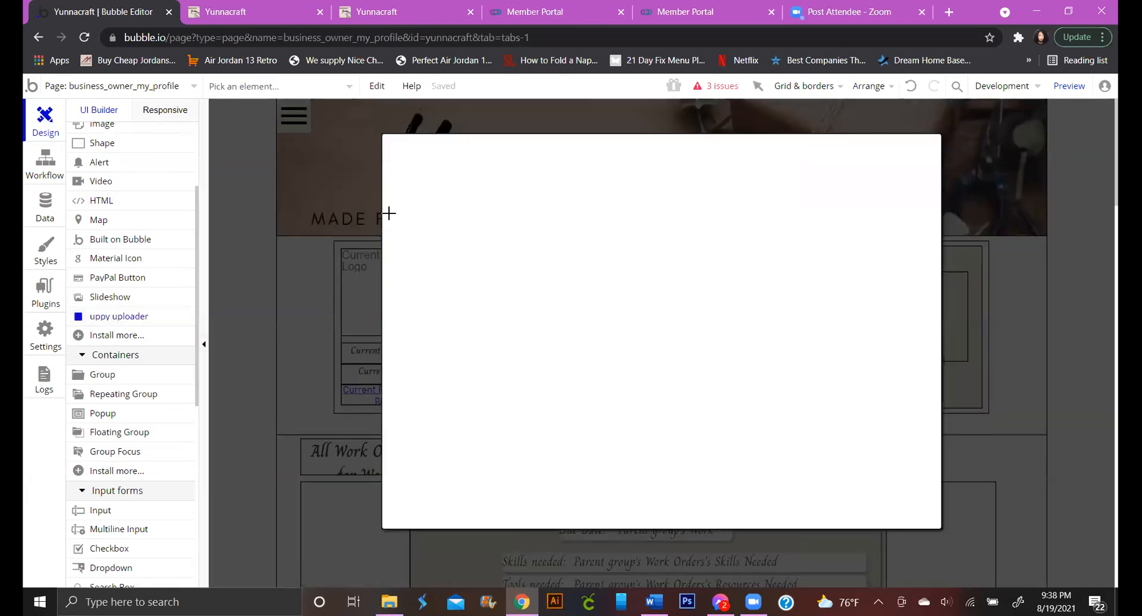
pyautogui.click(403, 145)
pyautogui.moveTo(757, 204); pyautogui.dragTo(926, 516)
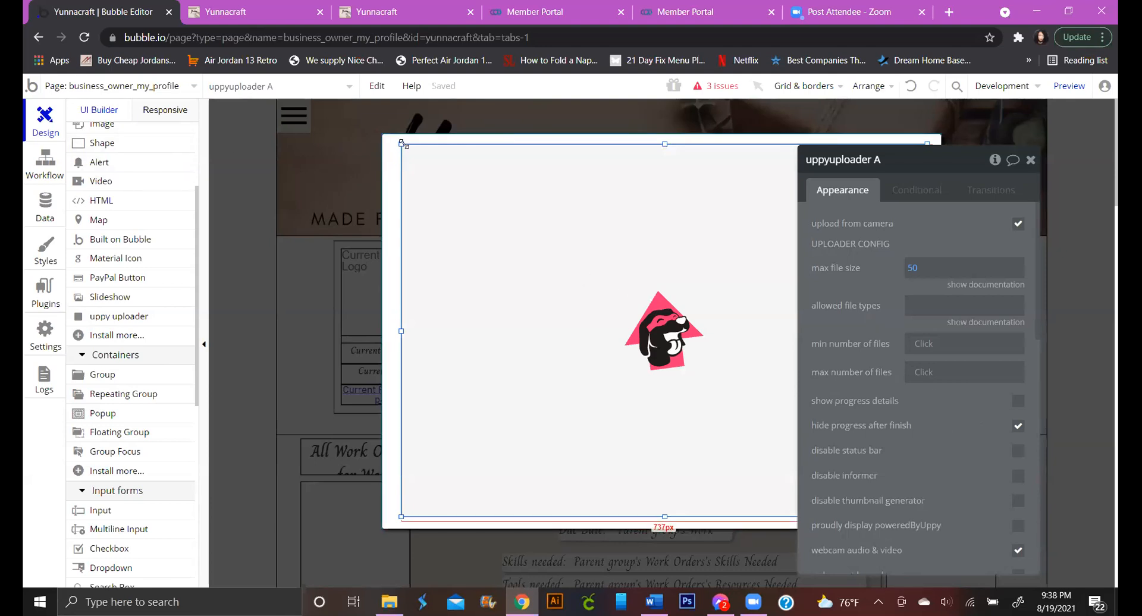
pyautogui.moveTo(398, 145); pyautogui.dragTo(396, 148)
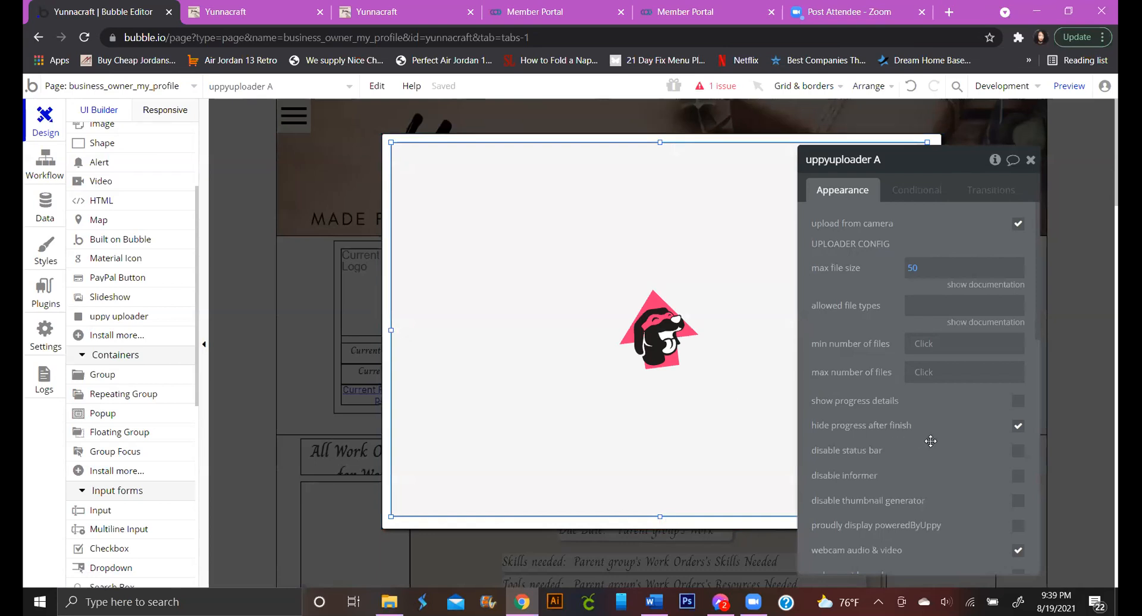
pyautogui.scroll(-1, 113, 339)
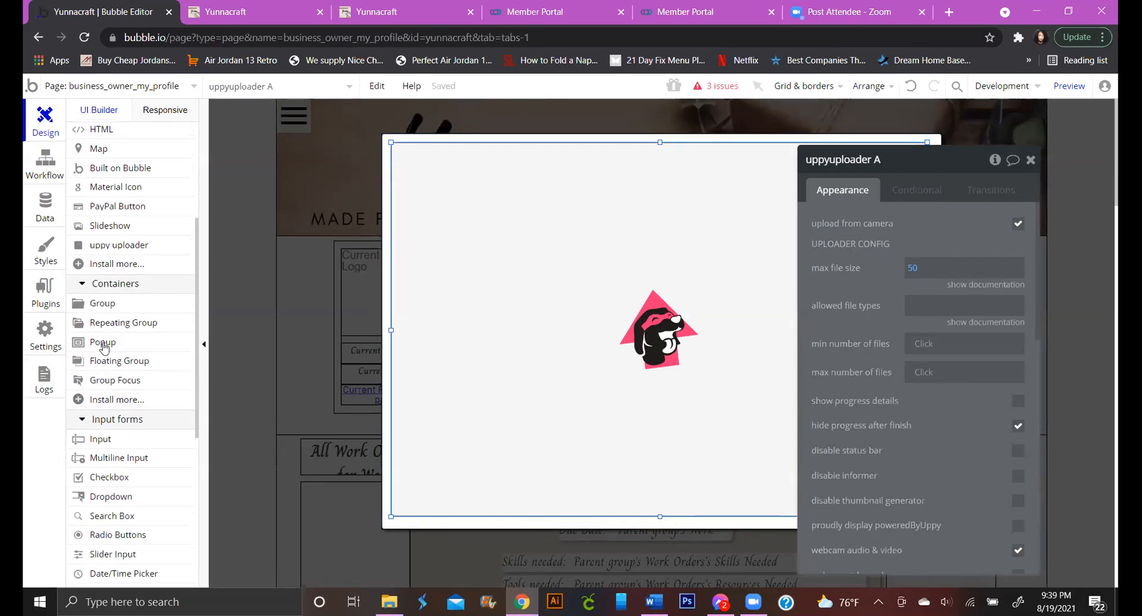
pyautogui.scroll(2, 102, 208)
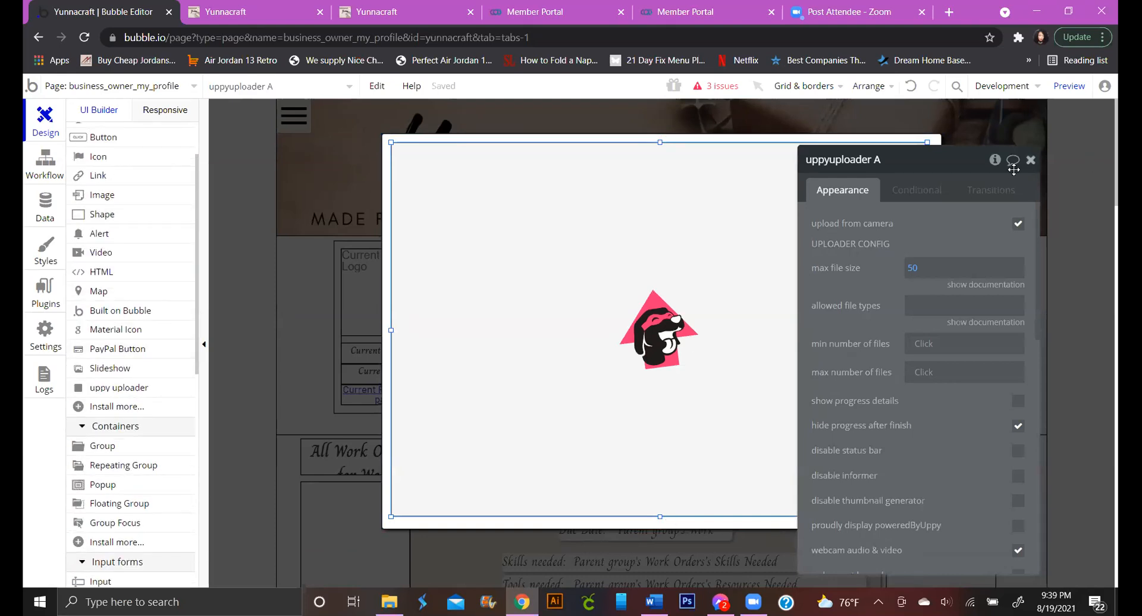
# Shorten the uploader to 751×447 and draw an '...edit me...' button centred beneath it
pyautogui.moveTo(994, 166); pyautogui.dragTo(1031, 166)
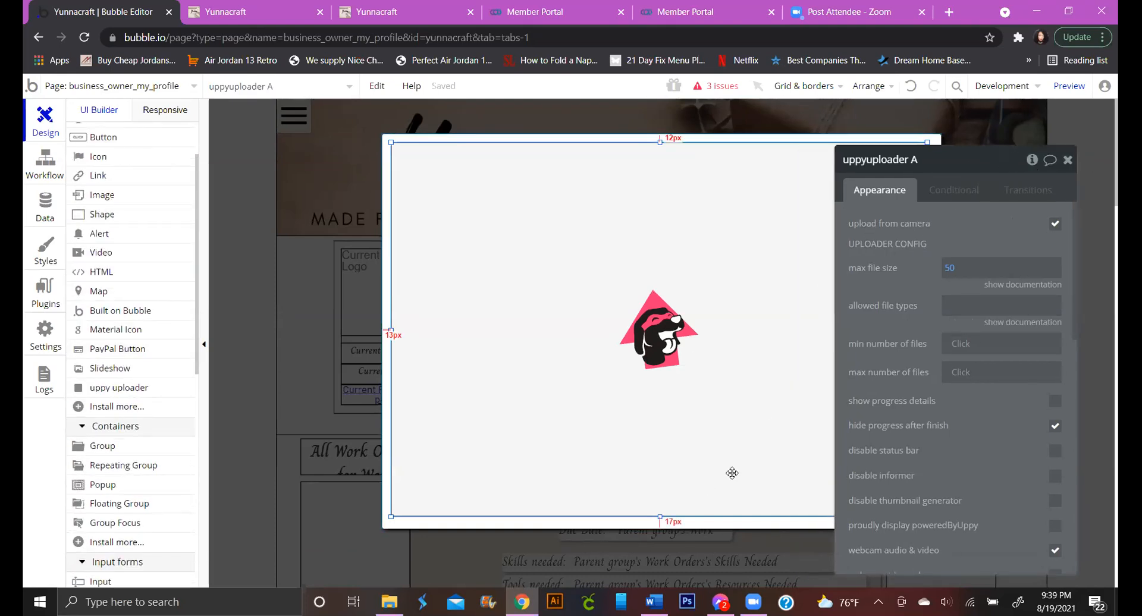
pyautogui.click(1066, 160)
pyautogui.moveTo(660, 516); pyautogui.dragTo(662, 462)
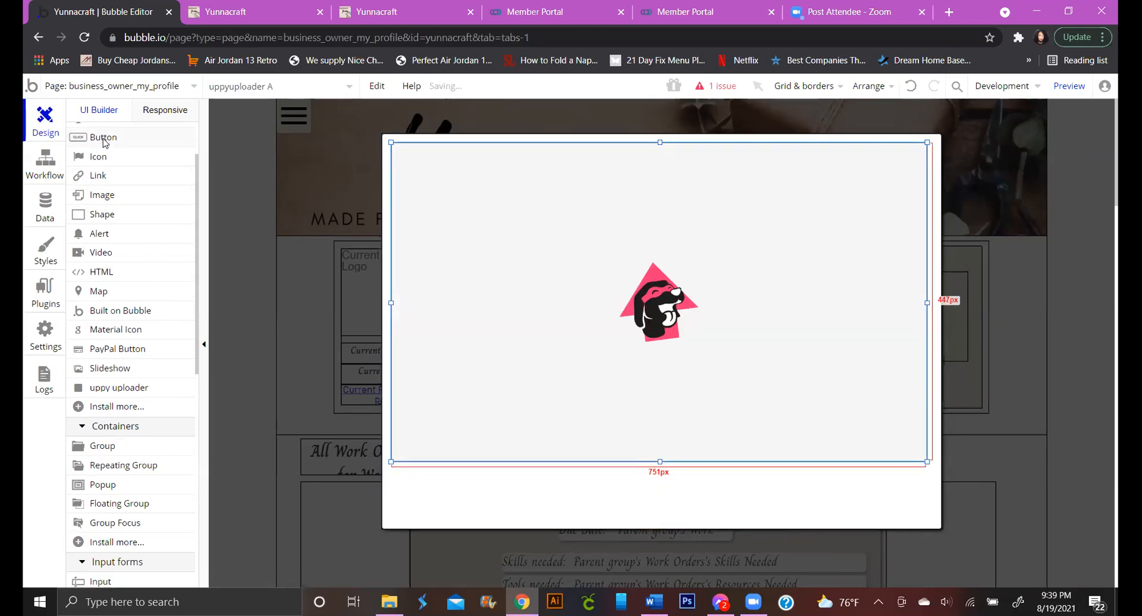
pyautogui.moveTo(538, 476); pyautogui.dragTo(754, 517)
pyautogui.moveTo(679, 502); pyautogui.dragTo(702, 499)
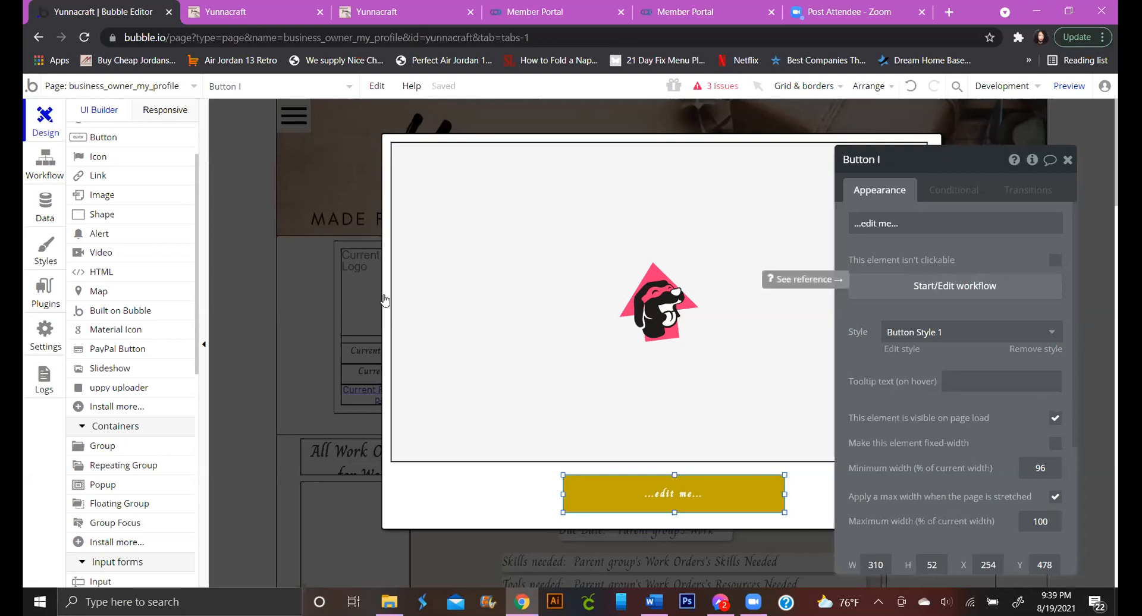
# Copy the Add Pictures button and paste it beside the 'All Work Orders Posted' heading
pyautogui.click(318, 173)
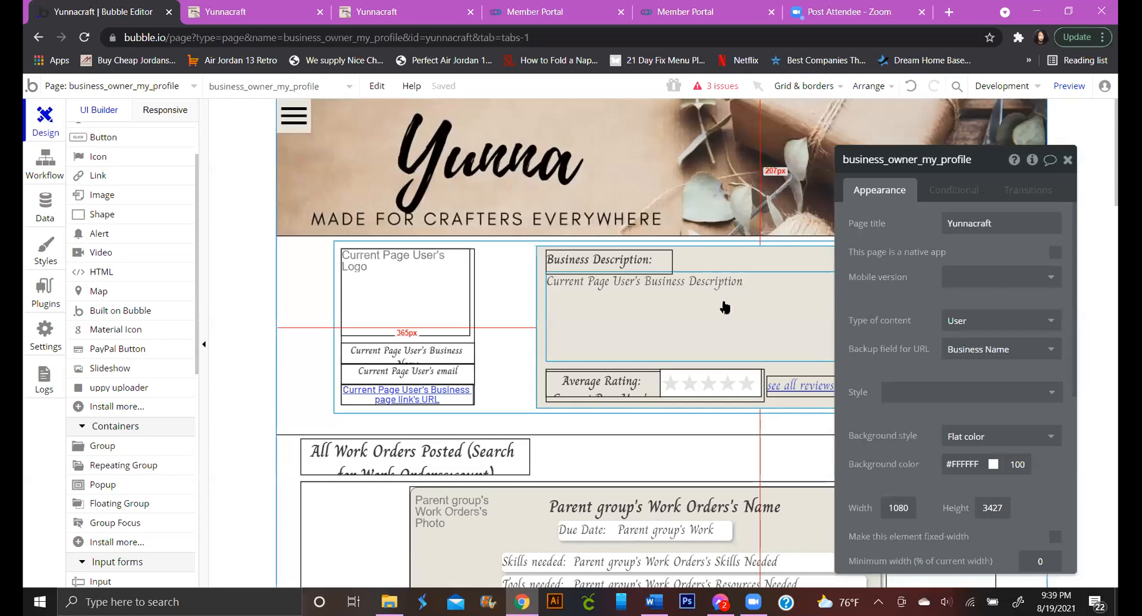
pyautogui.scroll(-15, 721, 272)
pyautogui.click(796, 321)
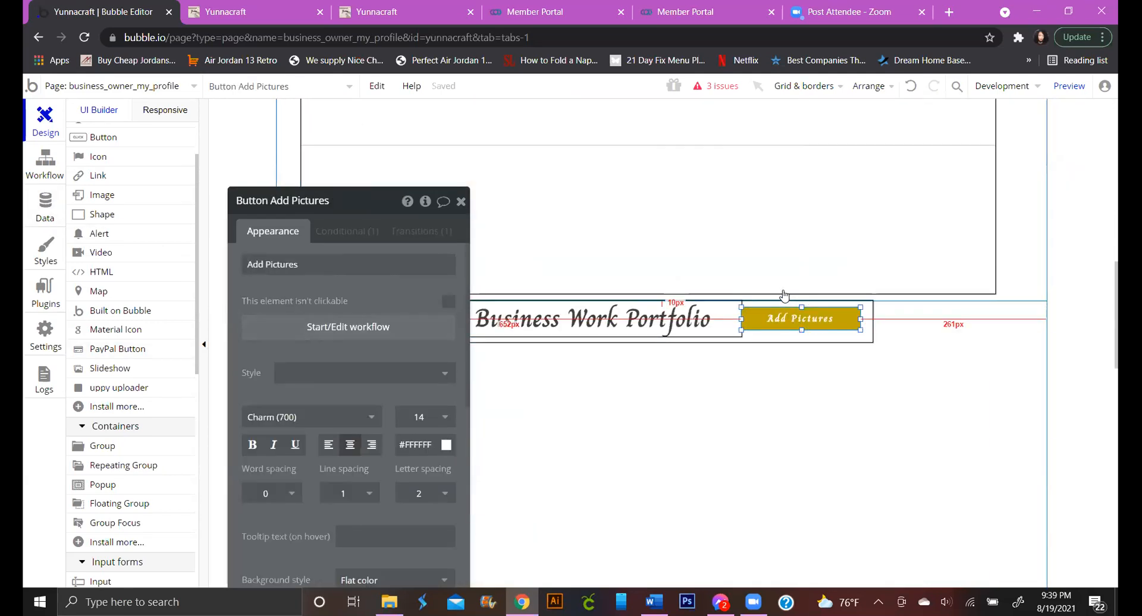
pyautogui.rightClick(797, 318)
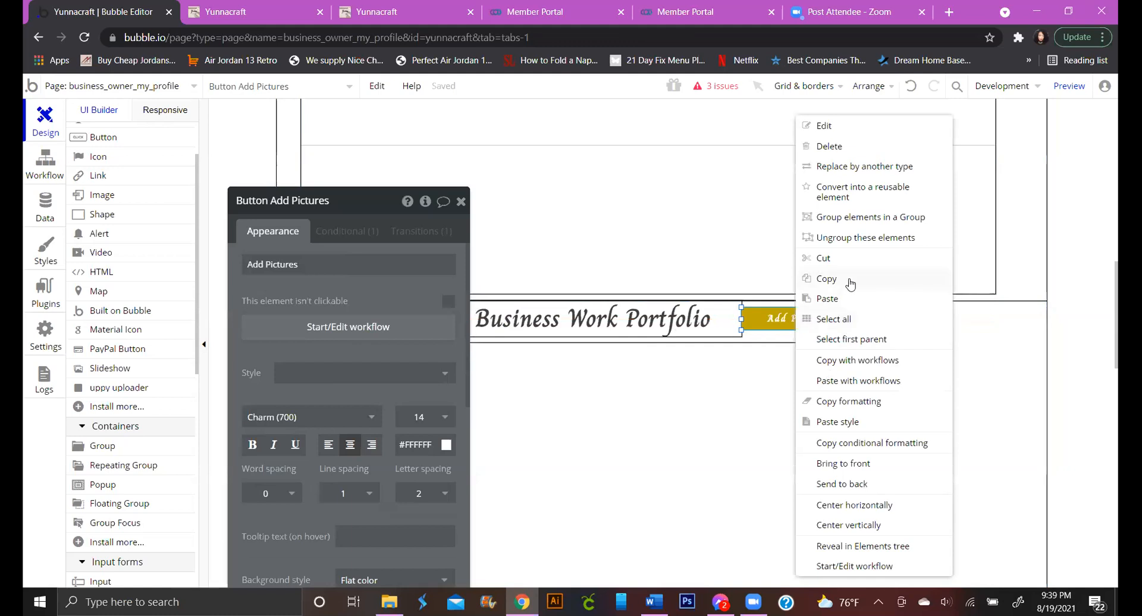
pyautogui.click(851, 297)
pyautogui.rightClick(807, 404)
pyautogui.click(807, 405)
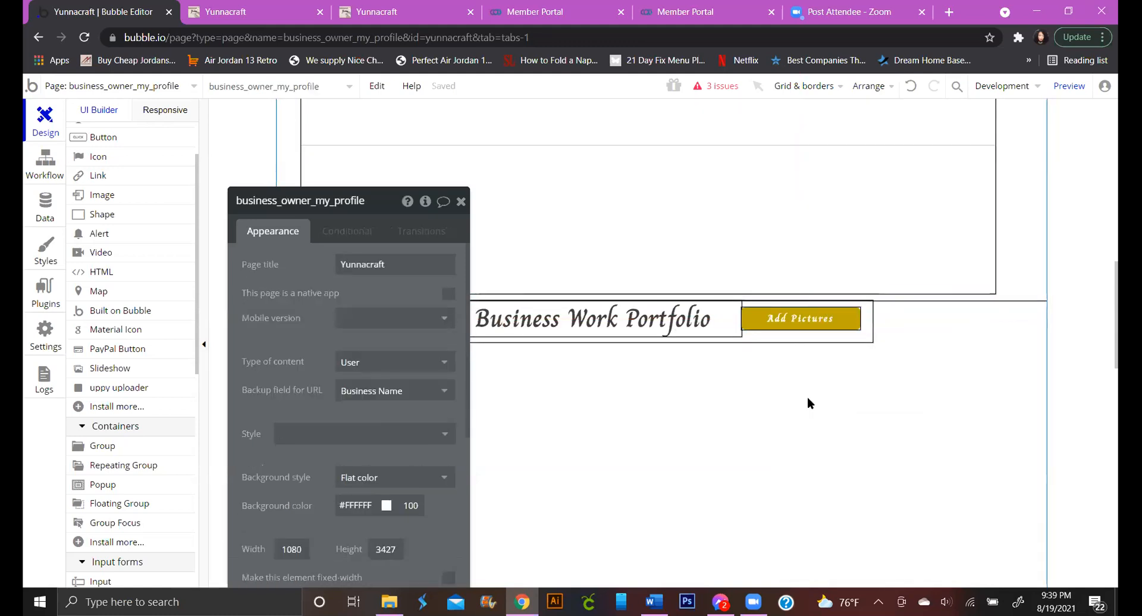
pyautogui.scroll(1, 601, 281)
pyautogui.scroll(8, 601, 281)
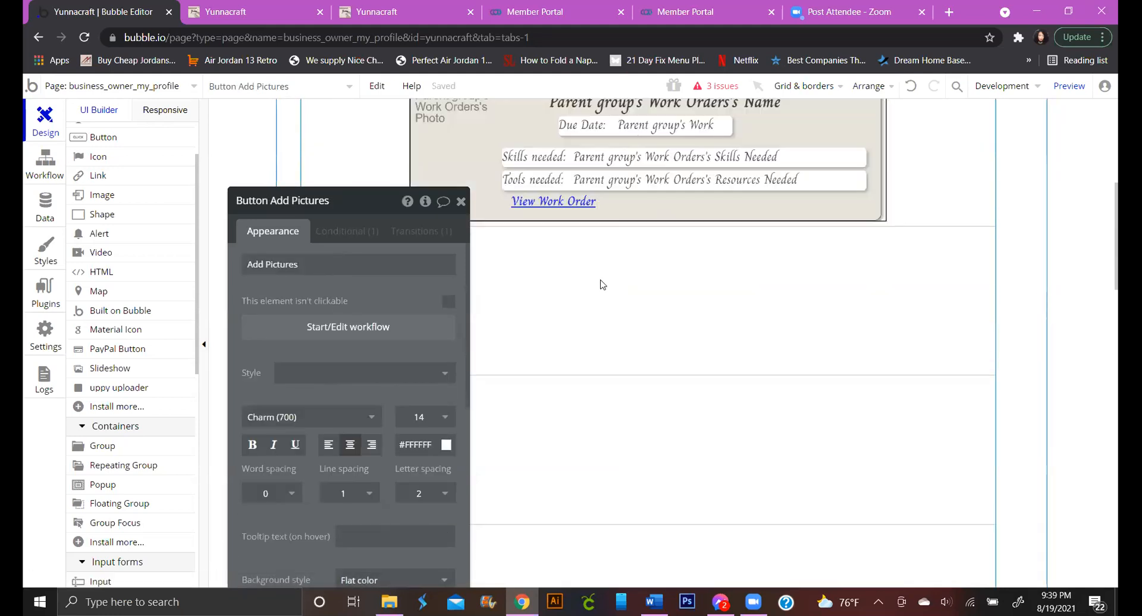
pyautogui.scroll(2, 647, 140)
pyautogui.moveTo(625, 120); pyautogui.dragTo(932, 459)
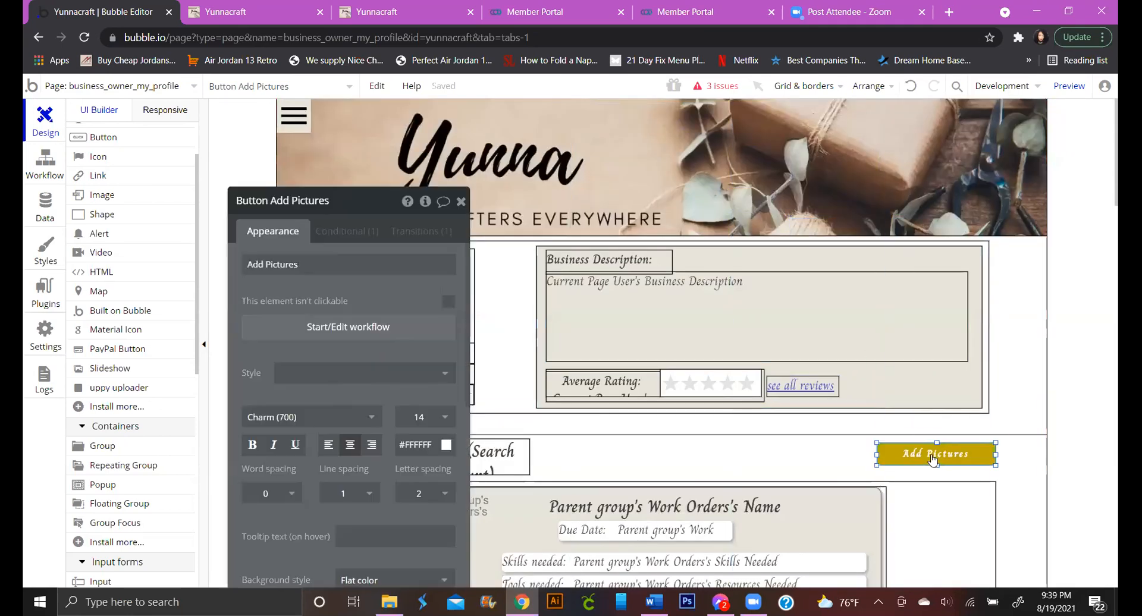
# Add an Element Actions > Show step displaying Popup D to the Add Pictures workflow
pyautogui.click(259, 331)
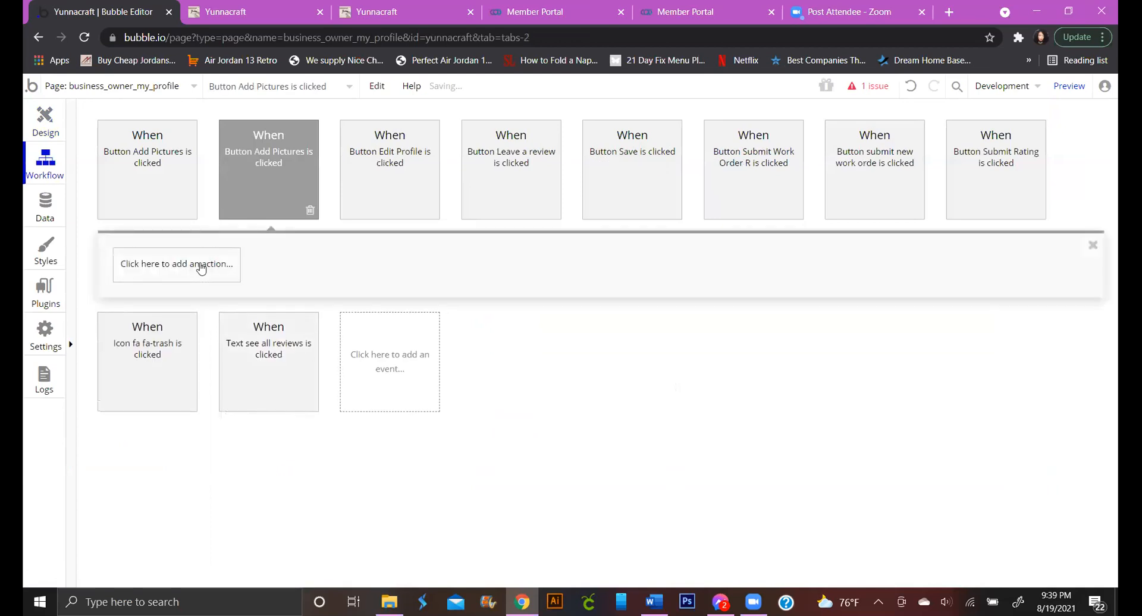
pyautogui.click(201, 274)
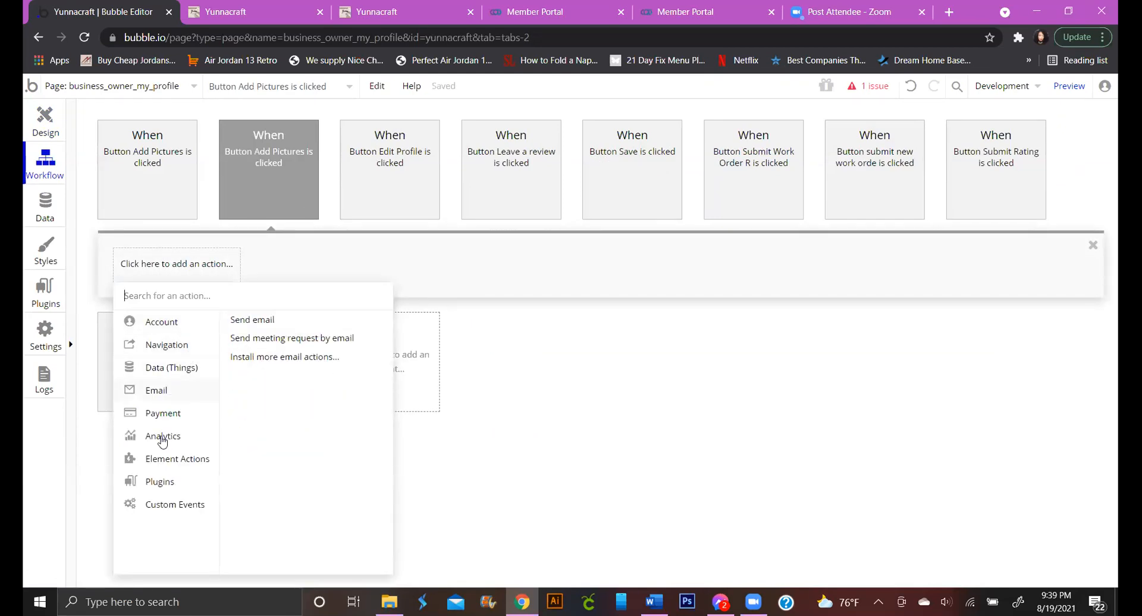
pyautogui.moveTo(189, 464)
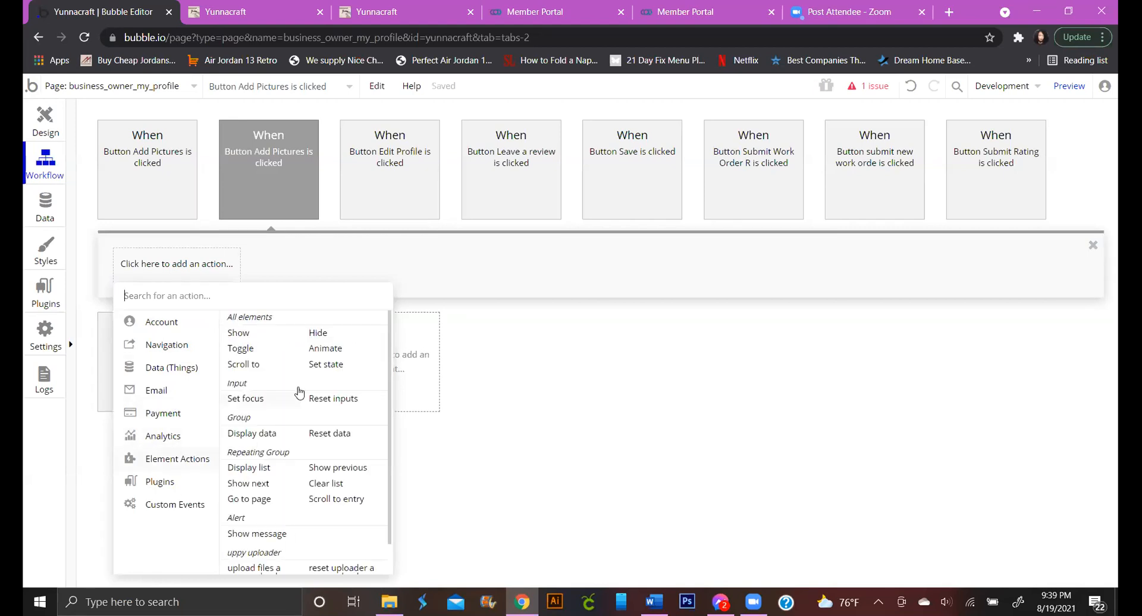
pyautogui.click(238, 339)
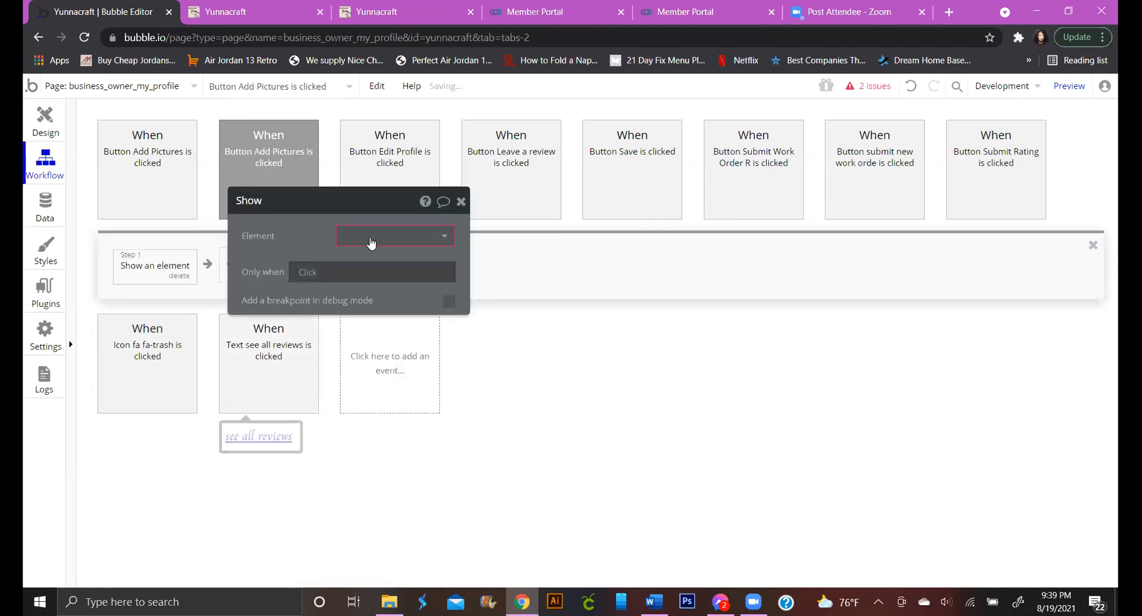
pyautogui.click(372, 238)
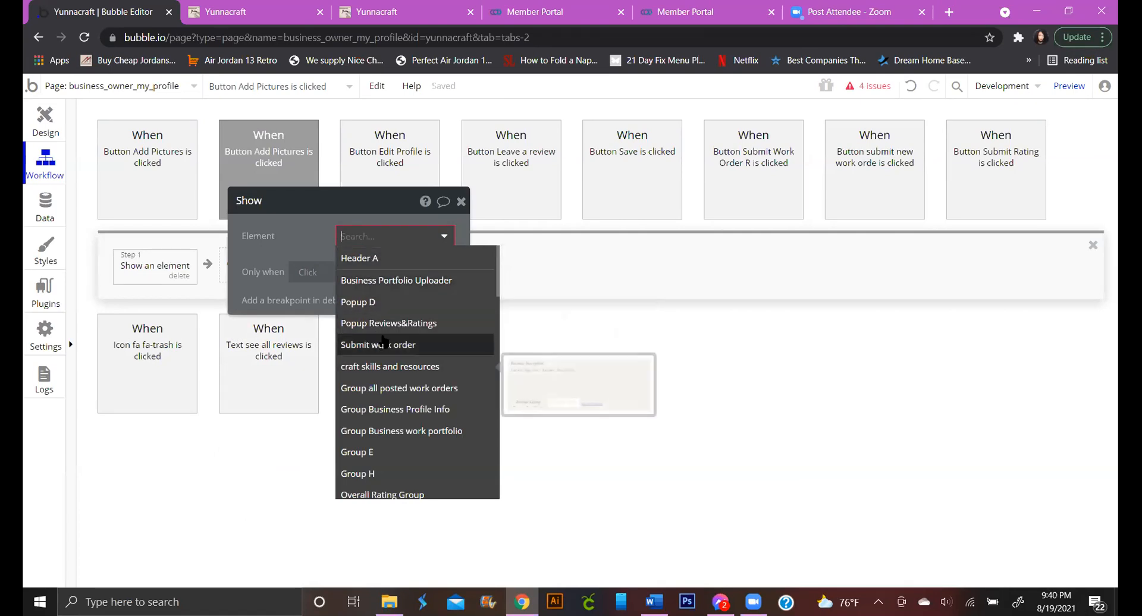
pyautogui.click(383, 309)
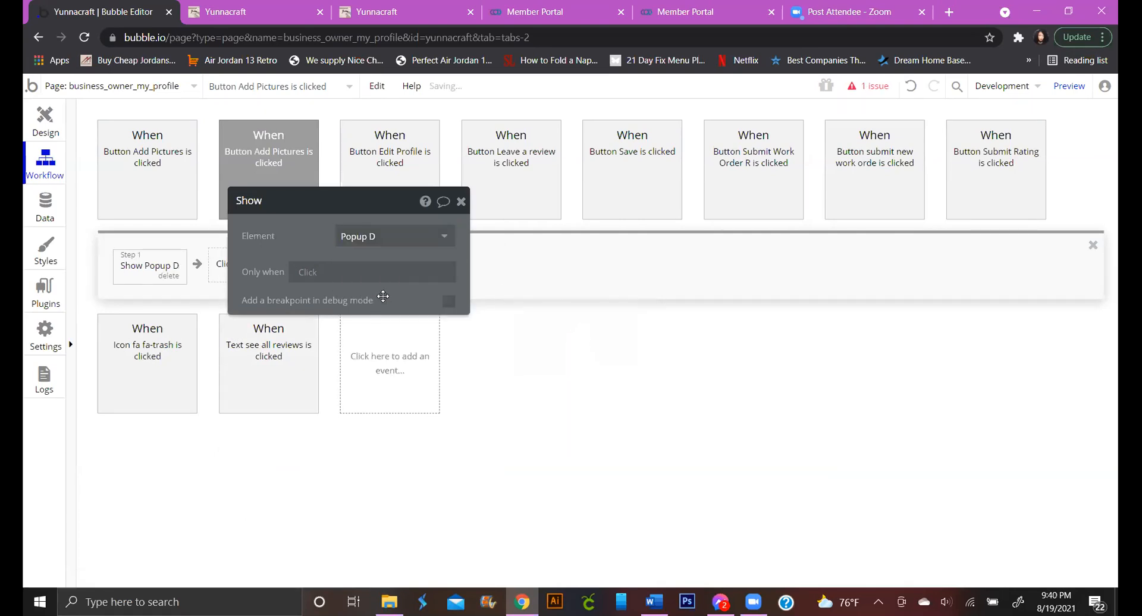
pyautogui.click(460, 201)
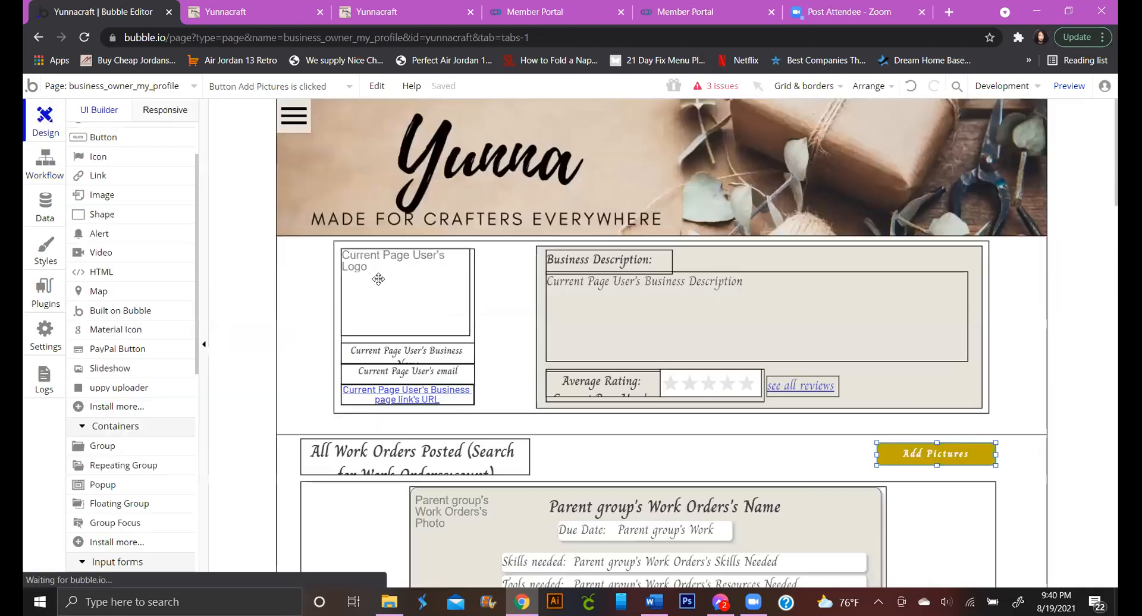
# Bring up Popup D, select its button and start a click workflow for it
pyautogui.scroll(2, 100, 182)
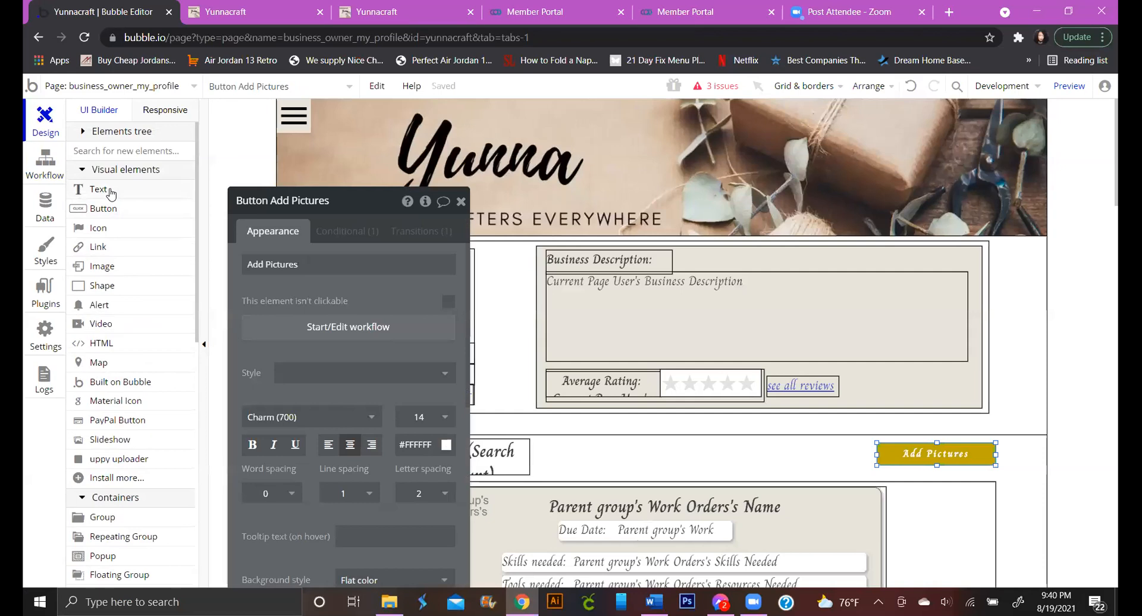
pyautogui.click(98, 133)
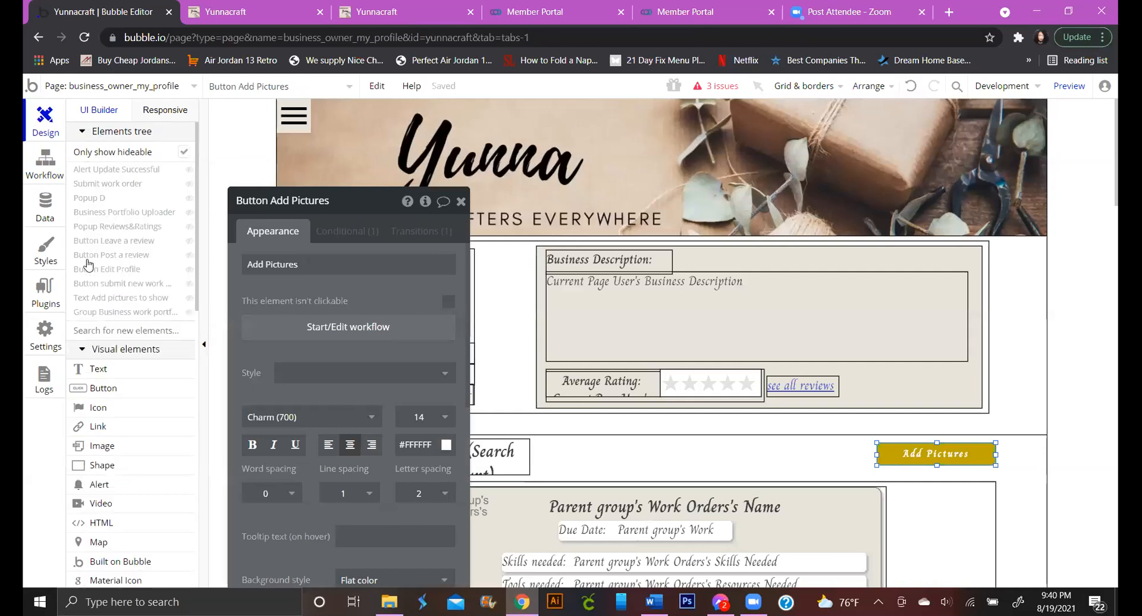
pyautogui.click(94, 199)
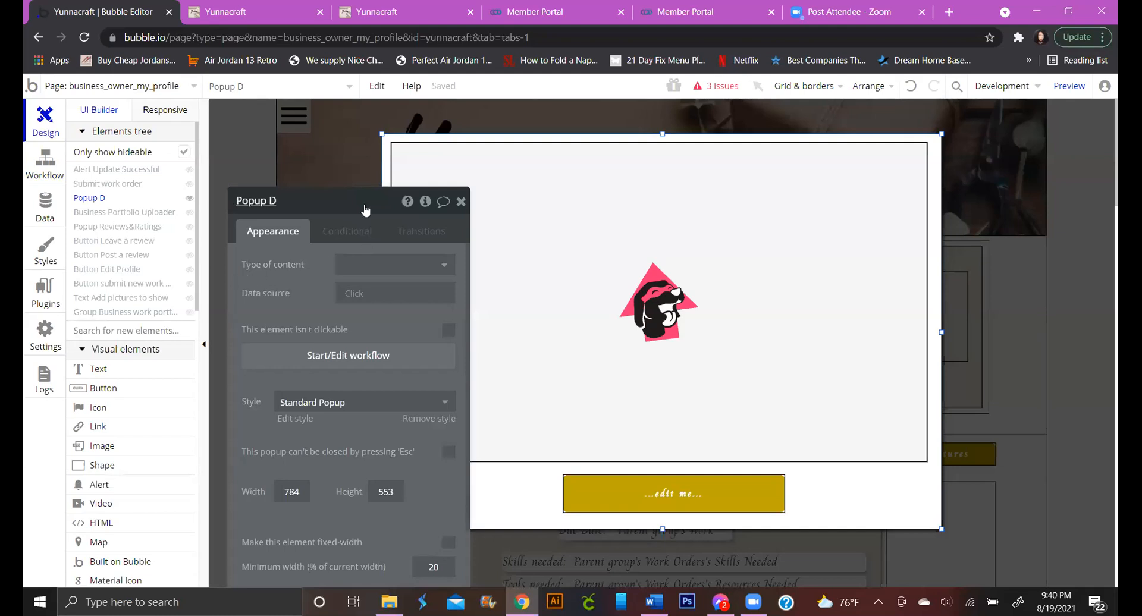
pyautogui.moveTo(357, 209); pyautogui.dragTo(267, 145)
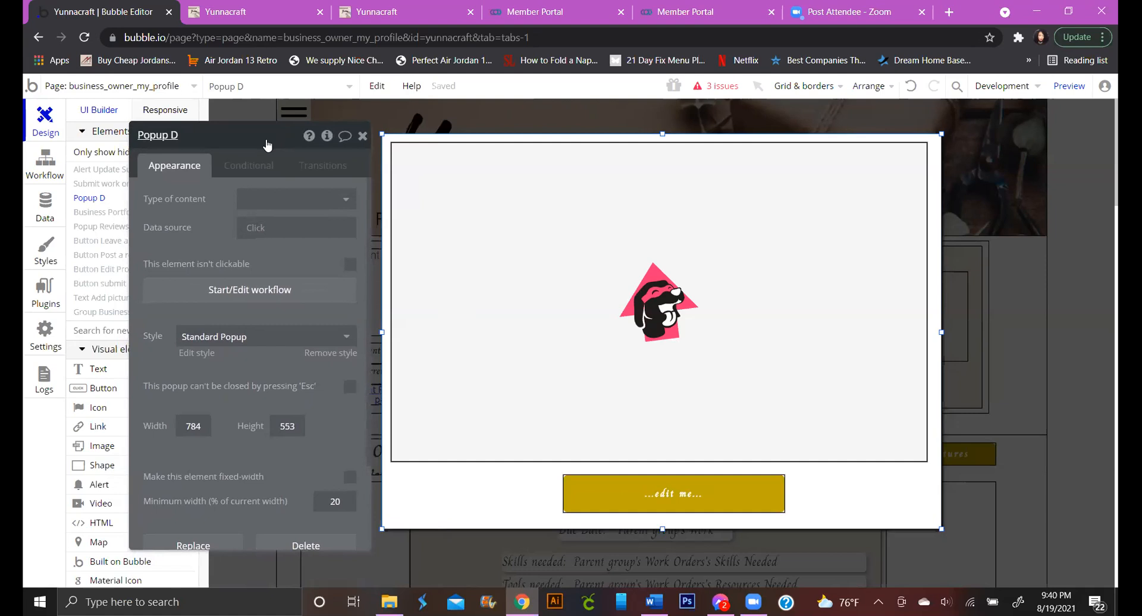
pyautogui.click(596, 493)
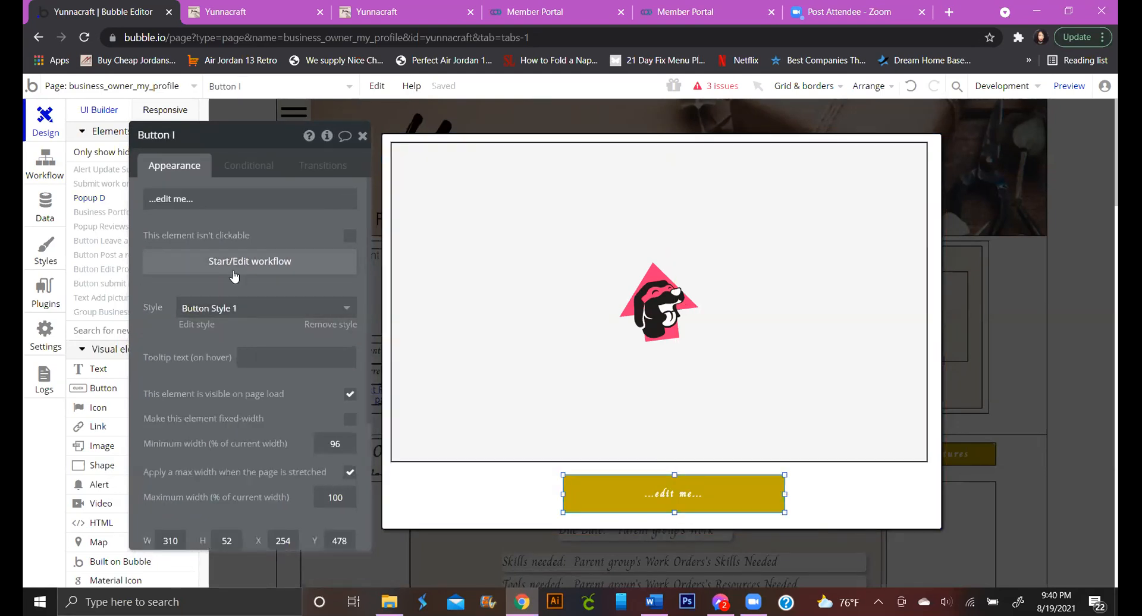
pyautogui.click(234, 262)
pyautogui.click(191, 269)
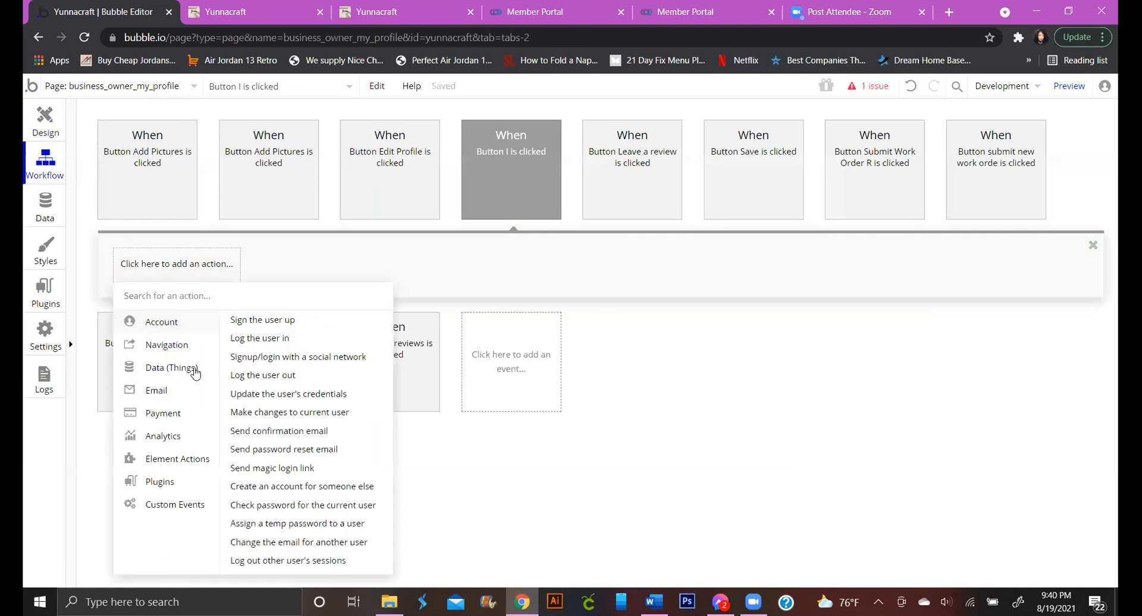
# Add a Data > Make changes to thing step targeting Current User
pyautogui.moveTo(194, 392)
pyautogui.moveTo(183, 371)
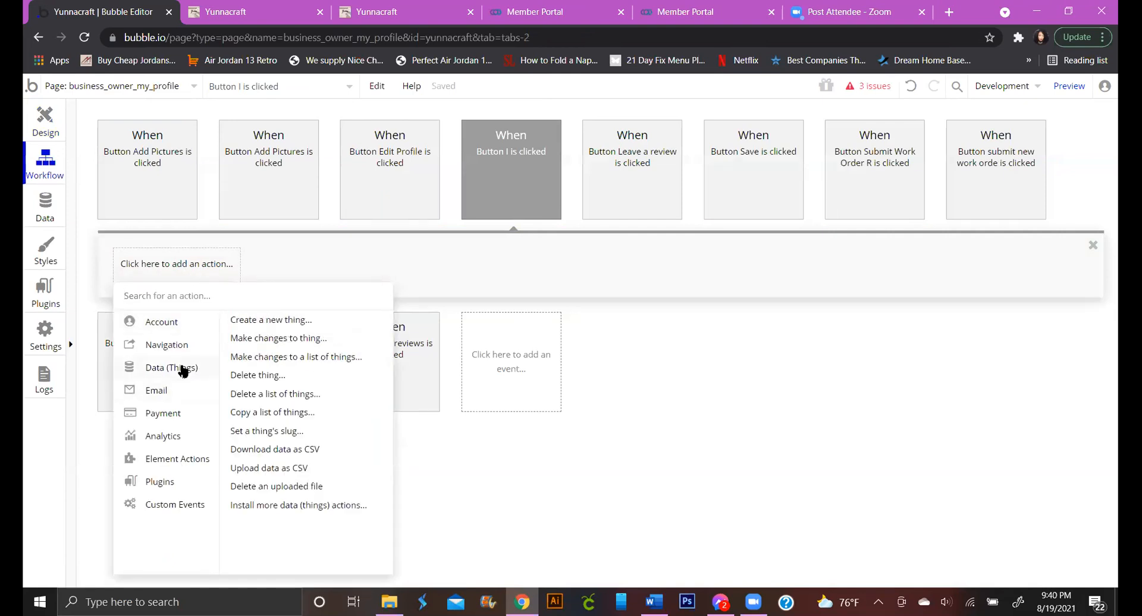
pyautogui.click(261, 338)
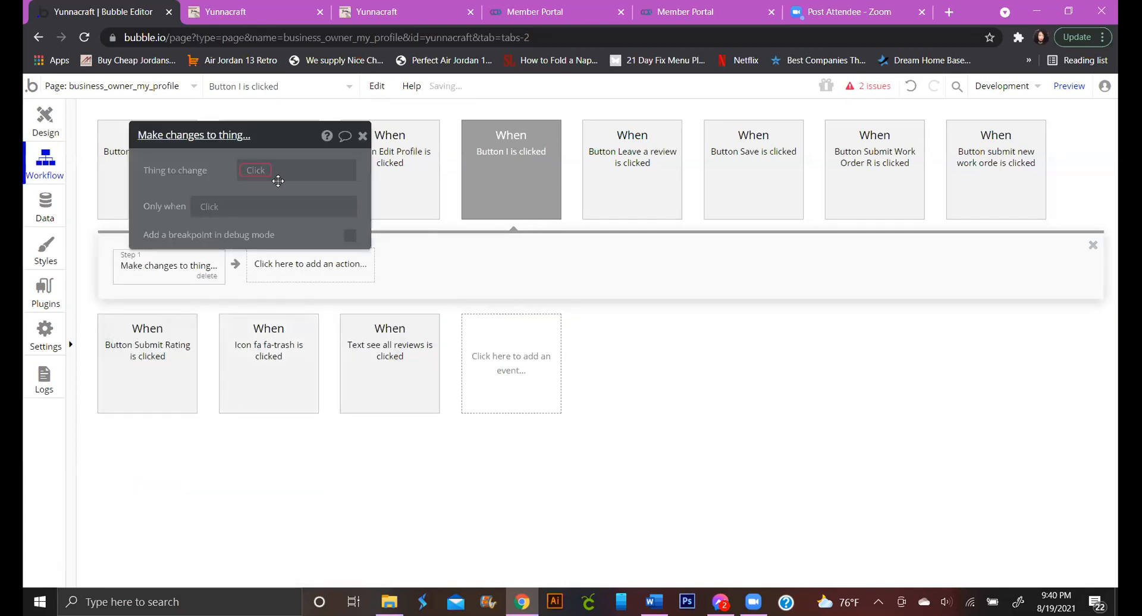
pyautogui.click(250, 173)
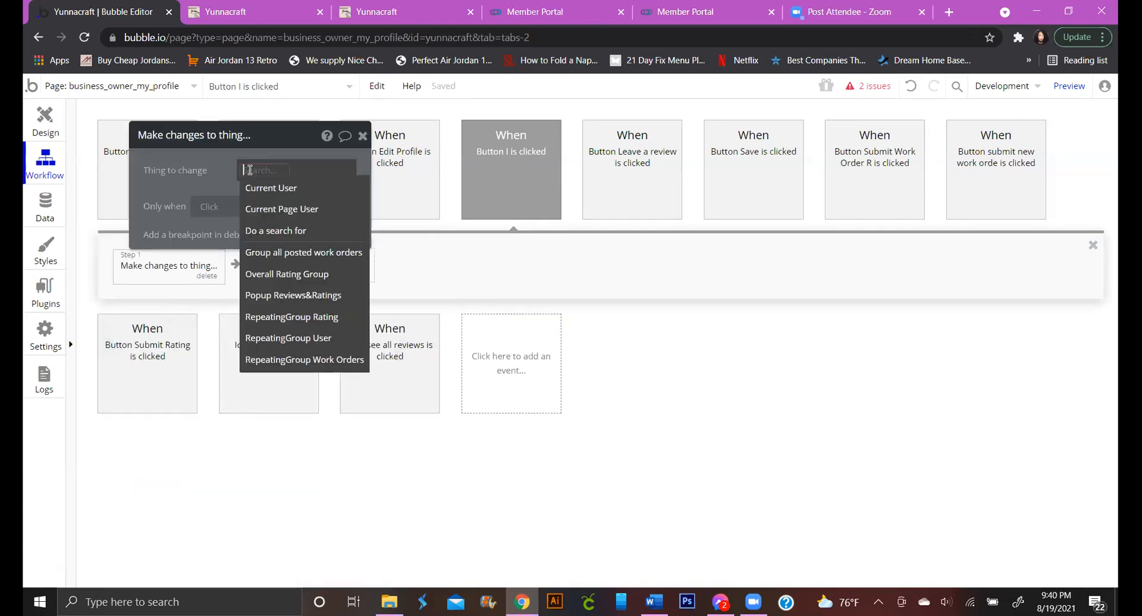
pyautogui.click(263, 209)
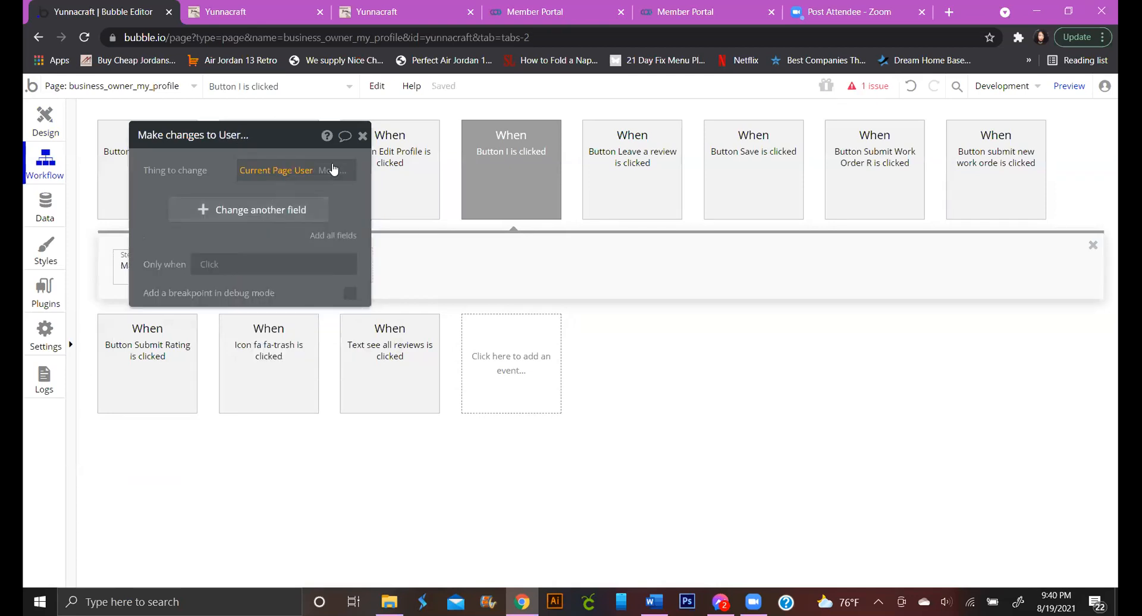
pyautogui.click(307, 173)
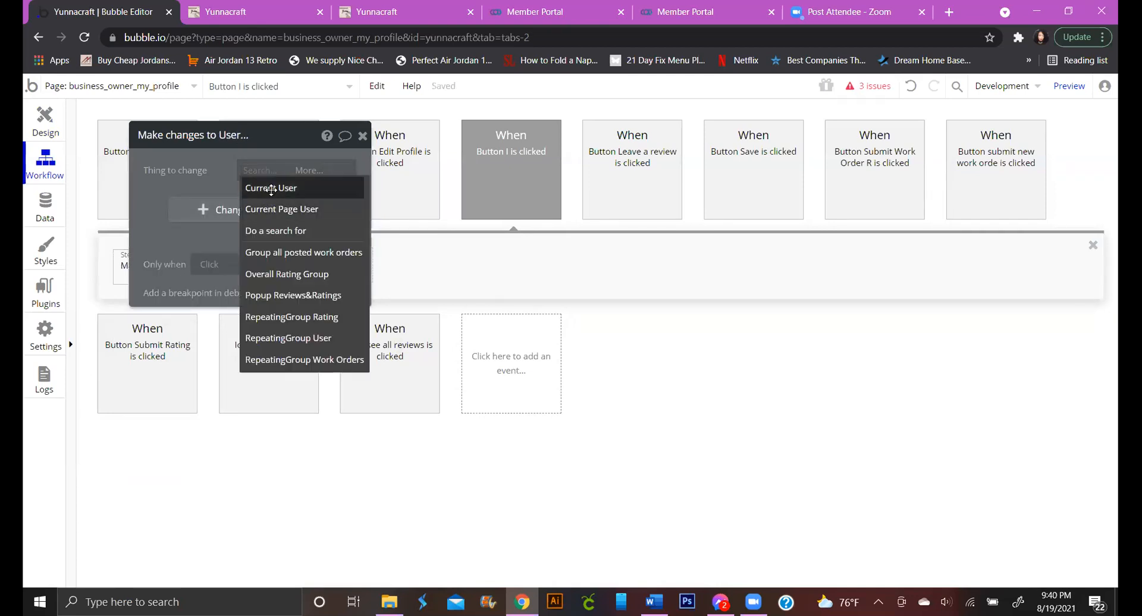
pyautogui.click(265, 186)
# Set the step's Portfolio (image) field to add uppyuploader A's uploaded file urls
pyautogui.click(242, 211)
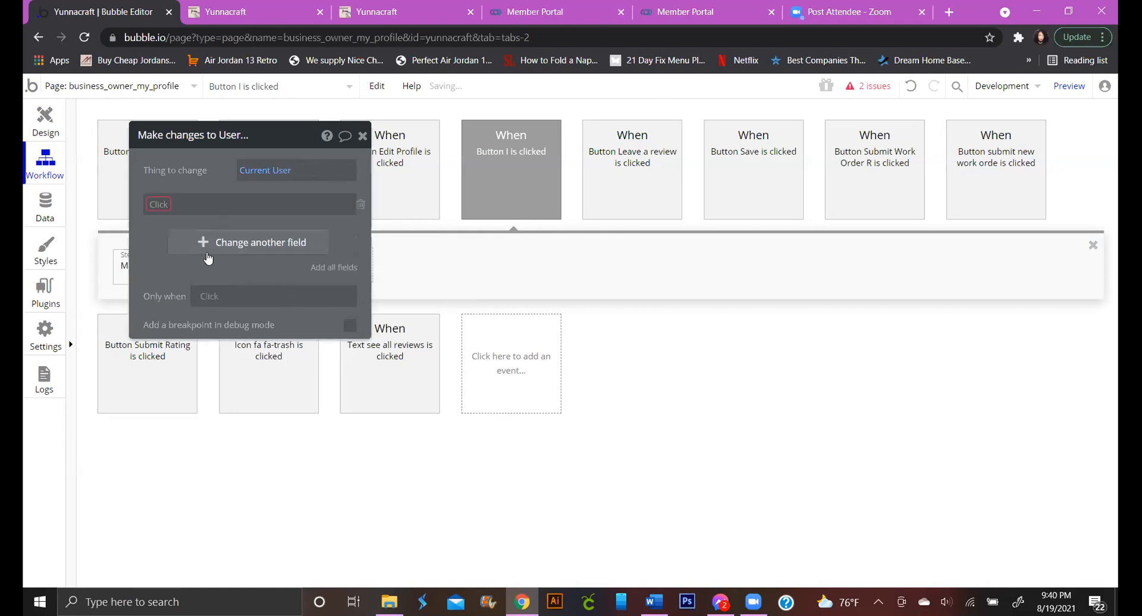
pyautogui.click(154, 204)
pyautogui.scroll(-2, 174, 380)
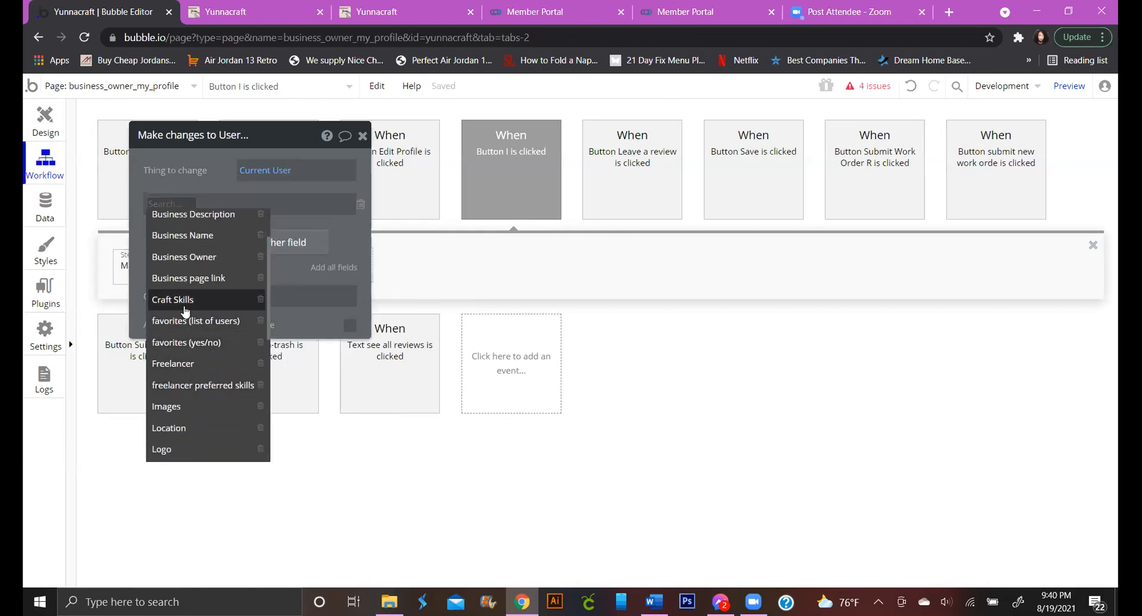
pyautogui.scroll(2, 190, 307)
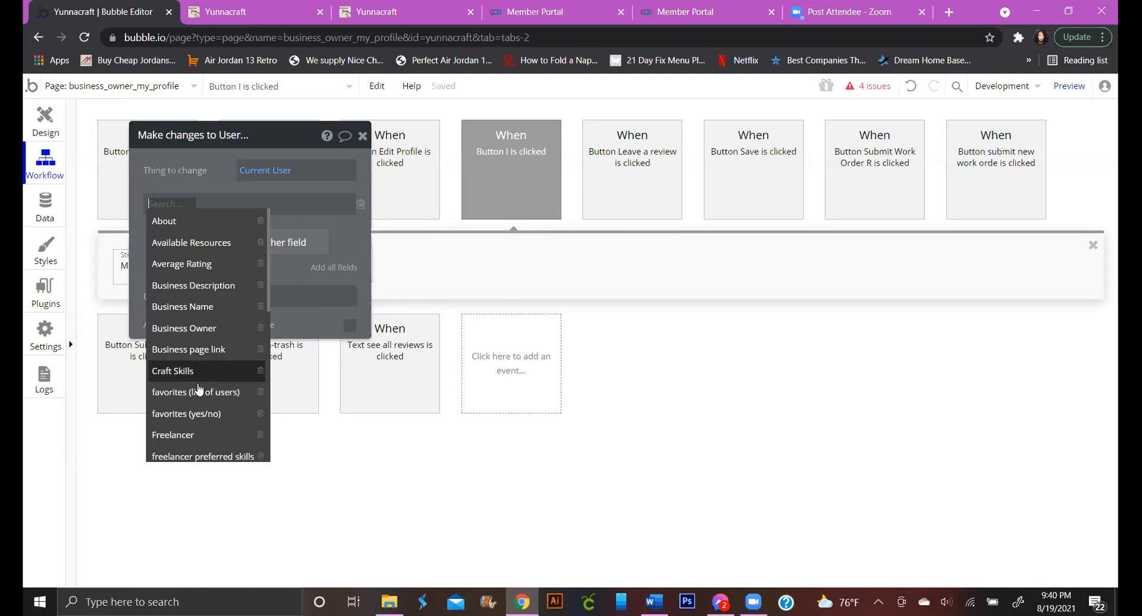
pyautogui.scroll(-2, 198, 390)
pyautogui.scroll(-4, 202, 406)
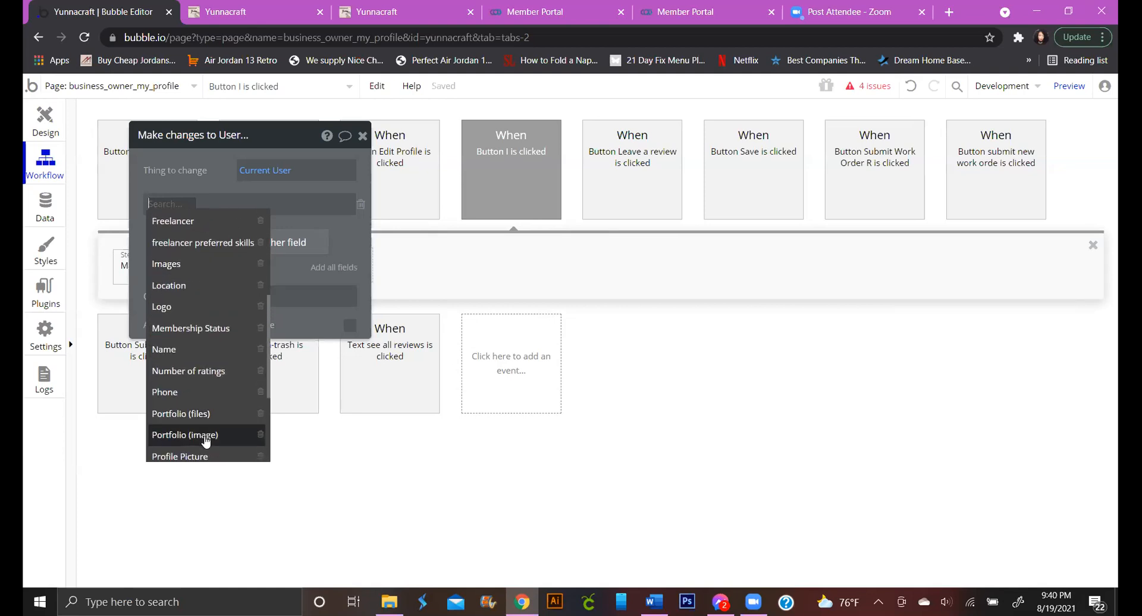
pyautogui.click(206, 435)
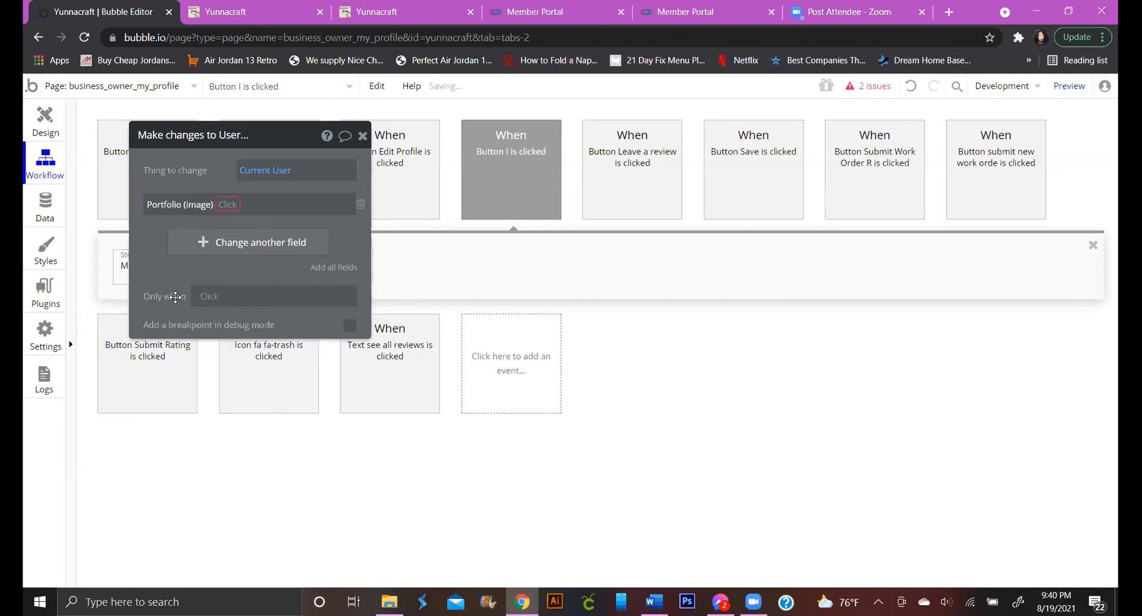
pyautogui.click(227, 204)
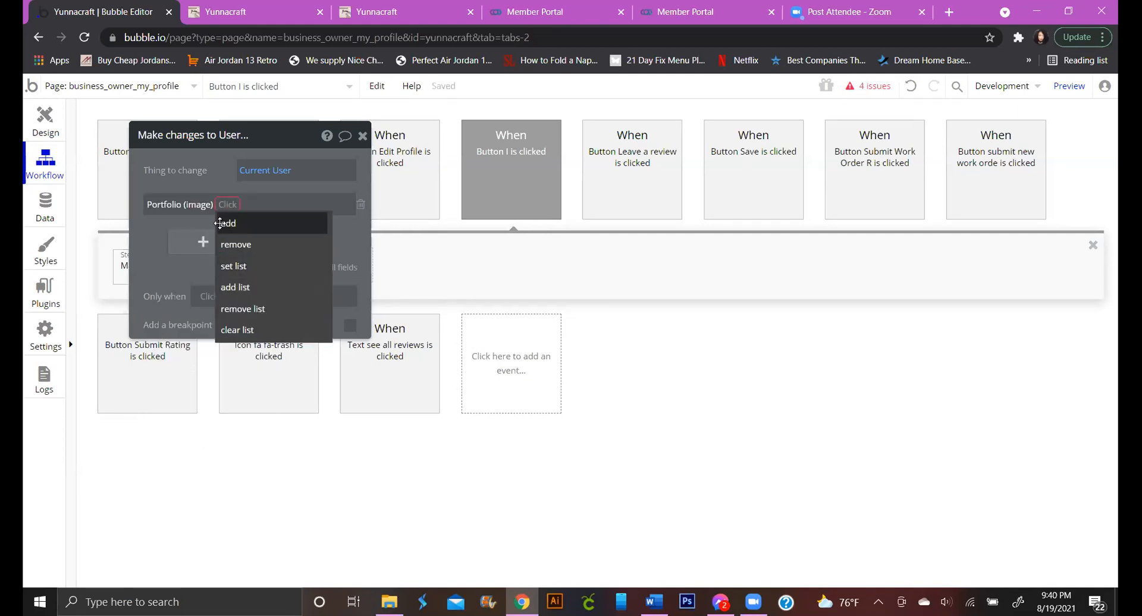
pyautogui.click(220, 223)
pyautogui.click(246, 205)
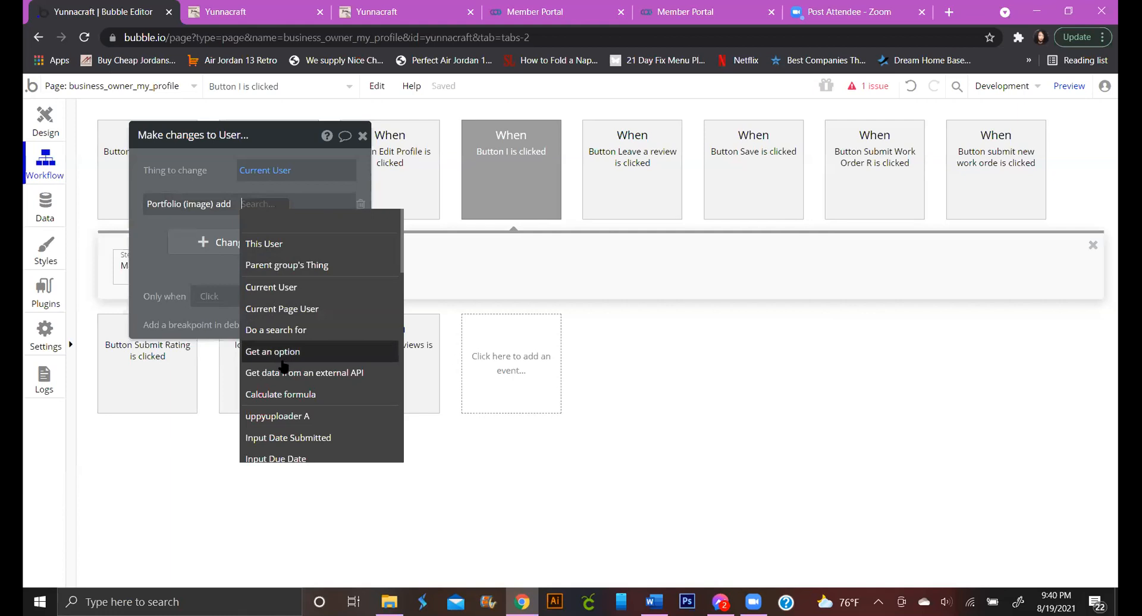
pyautogui.click(295, 416)
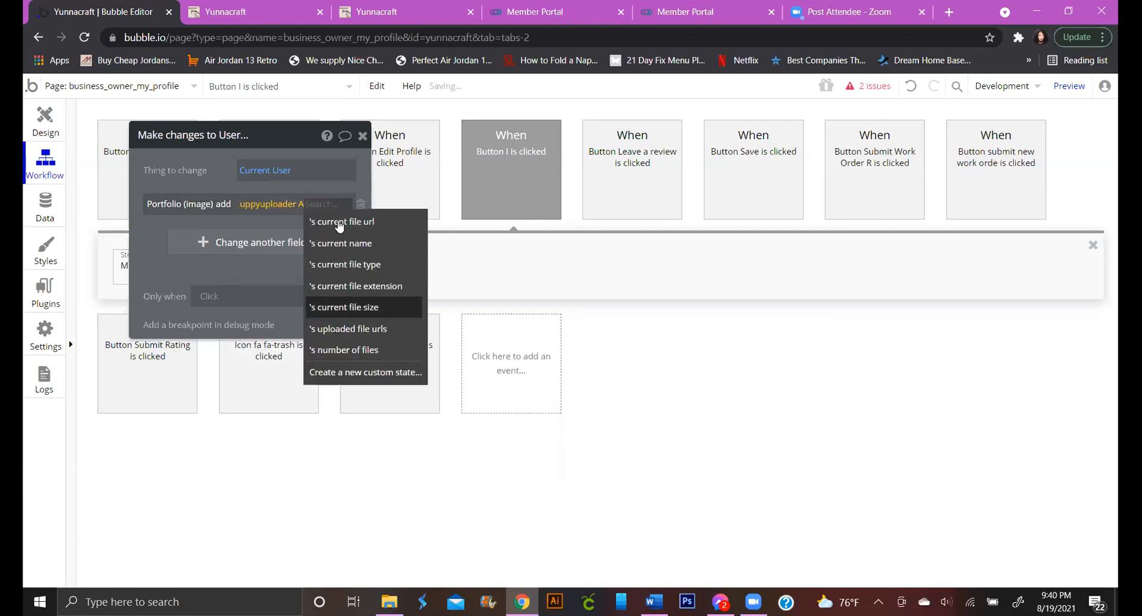
pyautogui.click(359, 330)
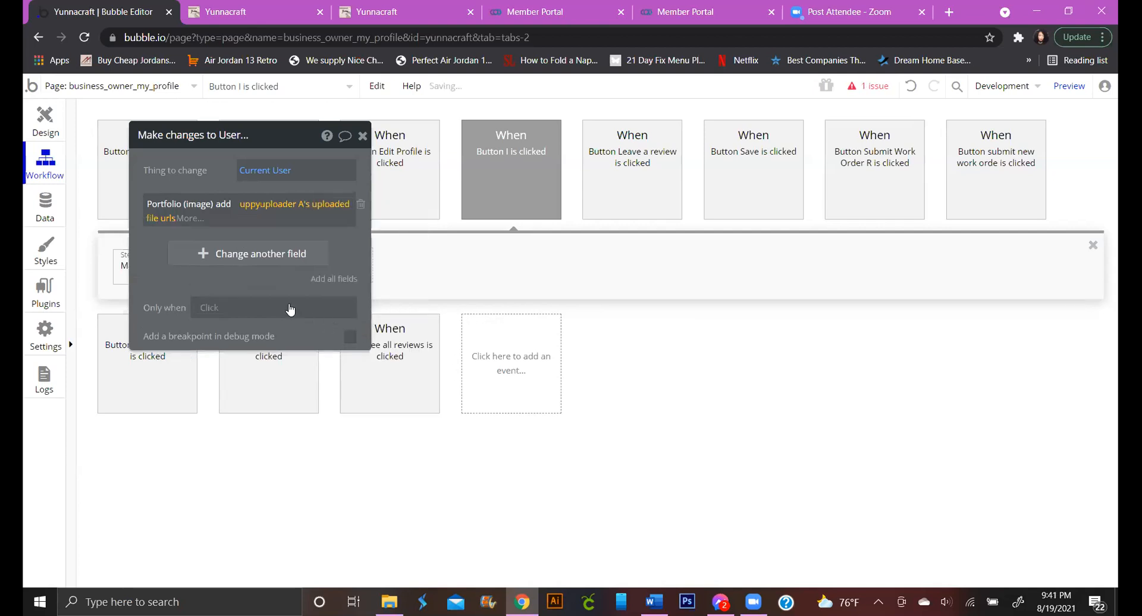
pyautogui.click(156, 261)
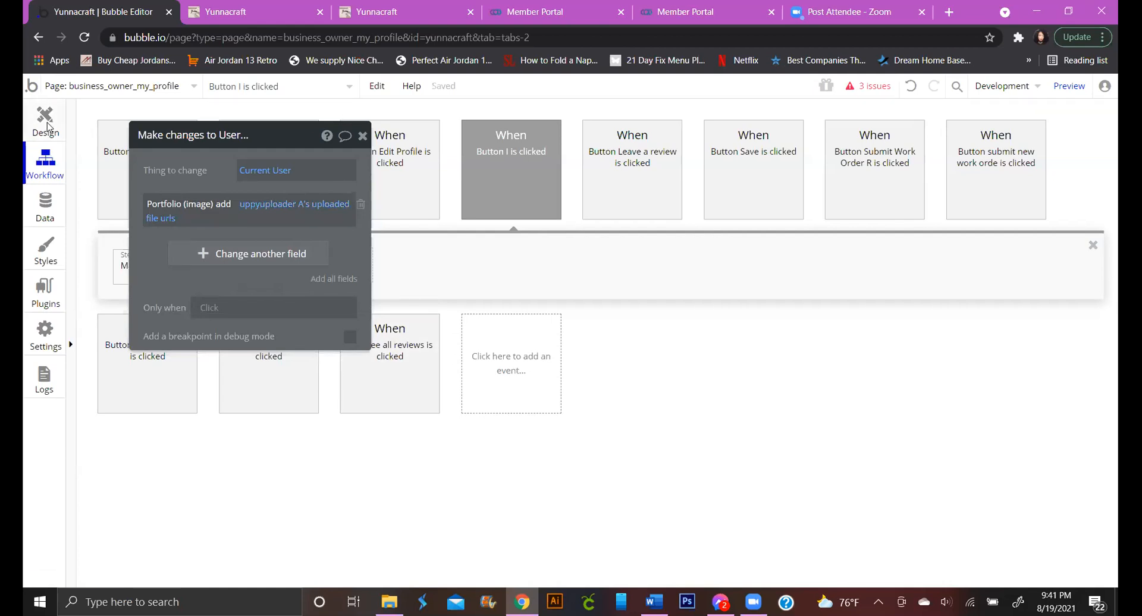
pyautogui.click(47, 126)
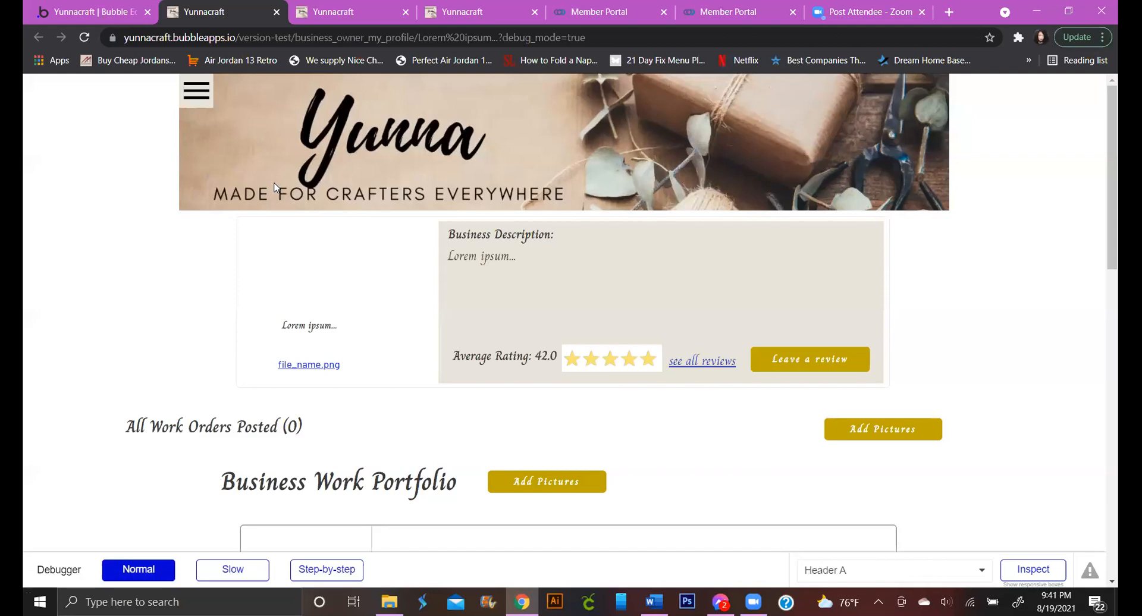
# In the preview, open My Business Profile and scroll through the K&G Fashion work orders and portfolio
pyautogui.click(196, 91)
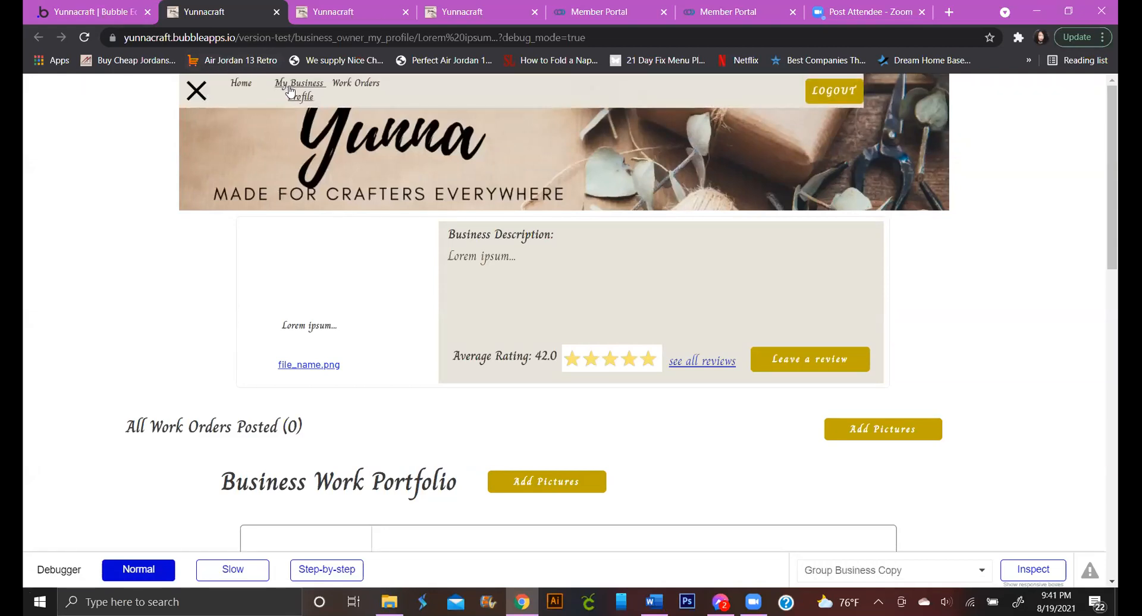
pyautogui.click(295, 89)
pyautogui.scroll(-1, 426, 218)
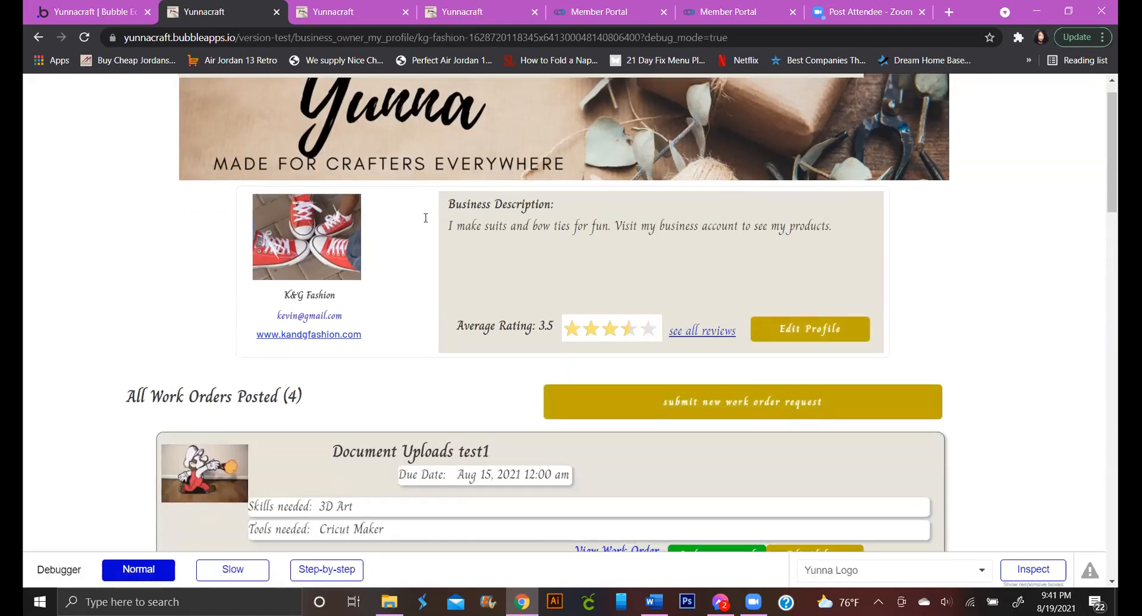
pyautogui.scroll(-15, 426, 217)
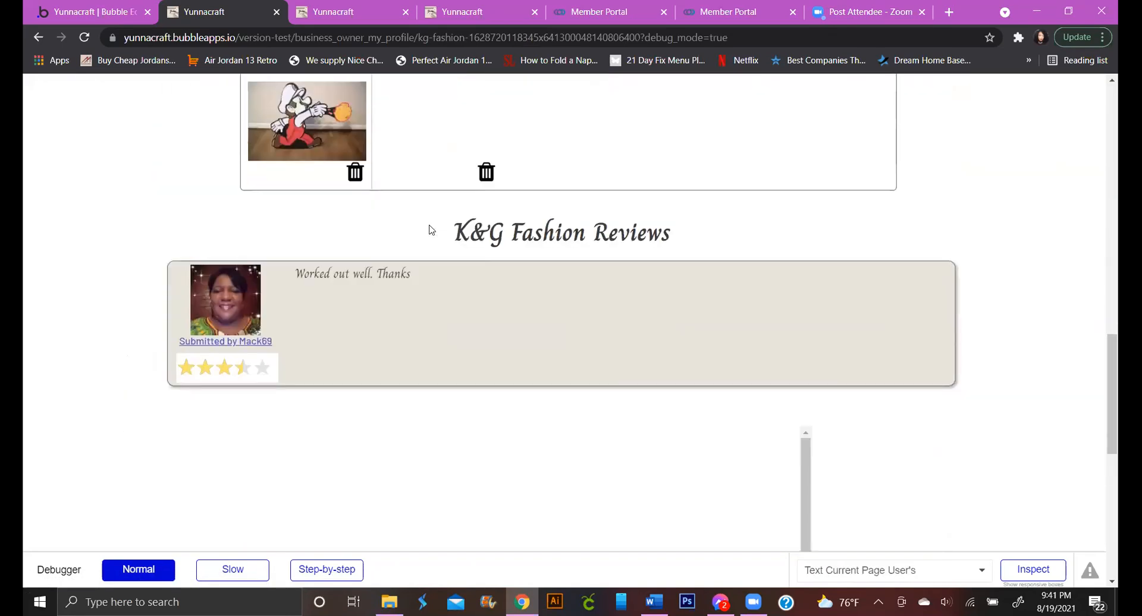
pyautogui.scroll(4, 431, 230)
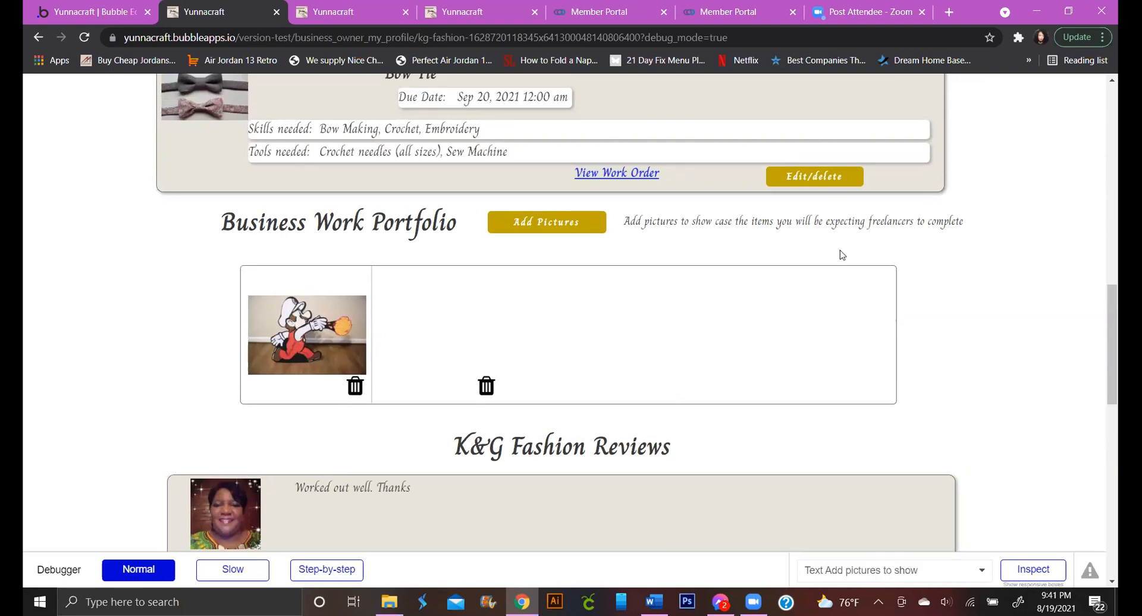
pyautogui.scroll(1, 847, 252)
pyautogui.scroll(12, 848, 252)
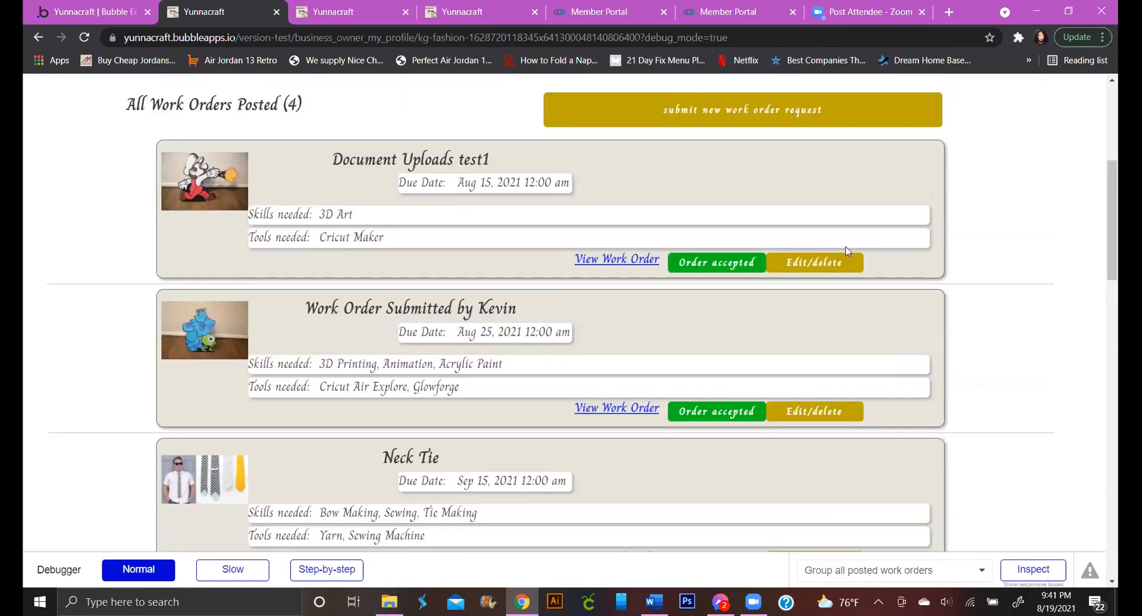
pyautogui.scroll(3, 712, 409)
pyautogui.scroll(-7, 725, 410)
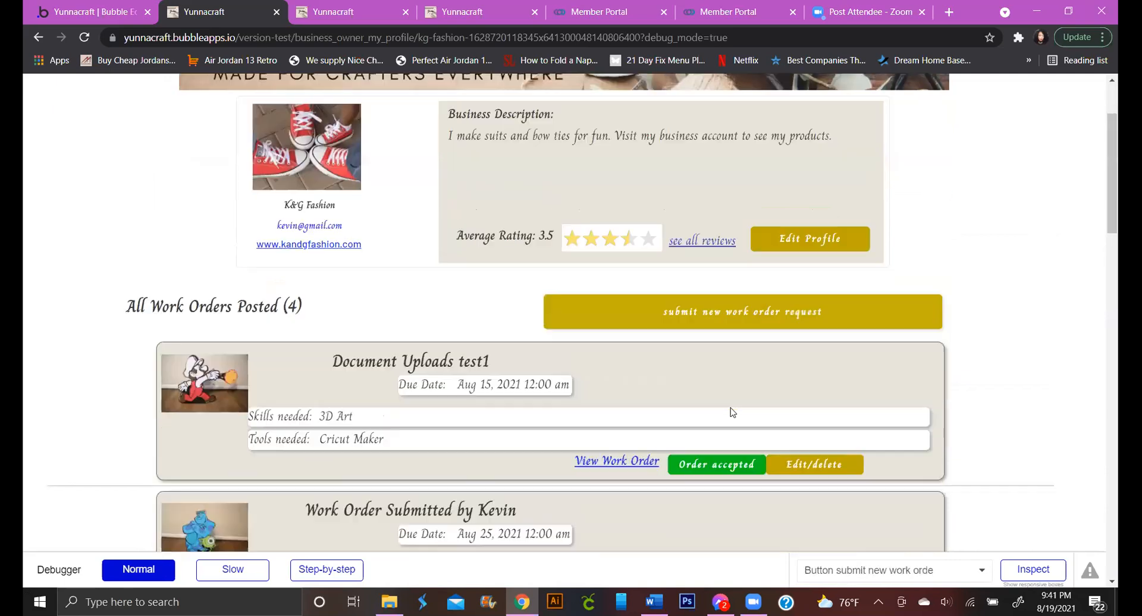
pyautogui.scroll(3, 708, 229)
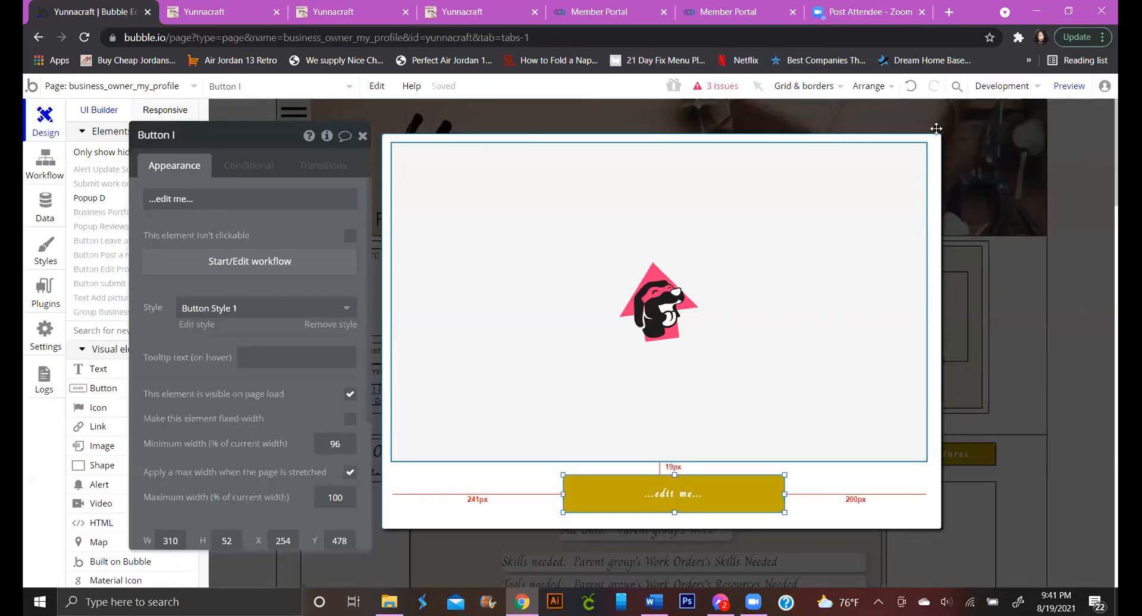
# Close Popup D and move the Work Orders repeating group lower on the page
pyautogui.click(944, 173)
pyautogui.scroll(-15, 943, 298)
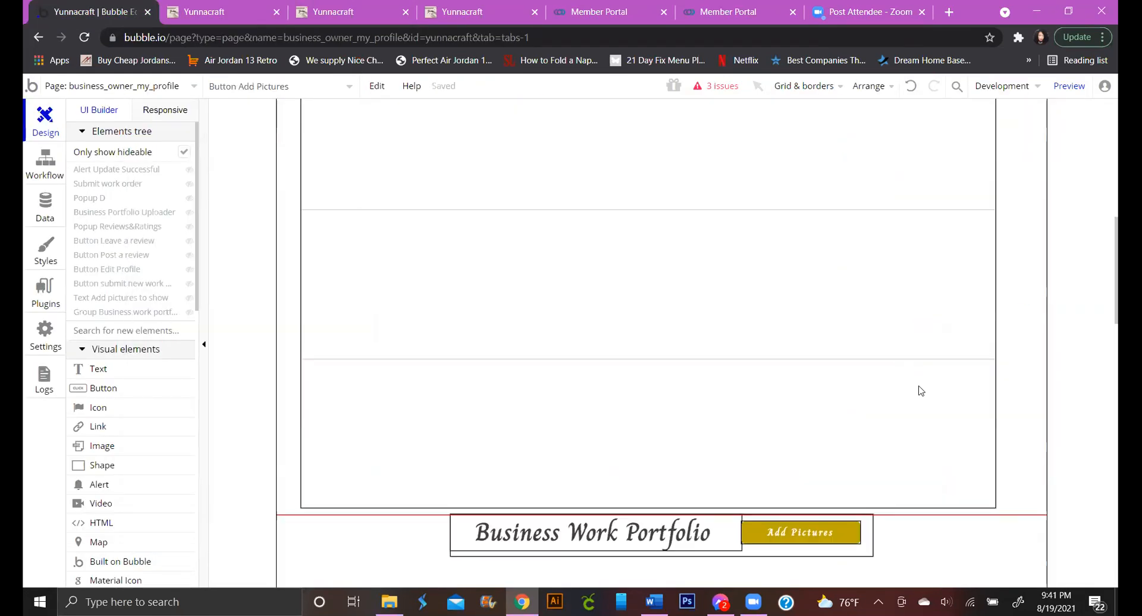
pyautogui.scroll(7, 892, 262)
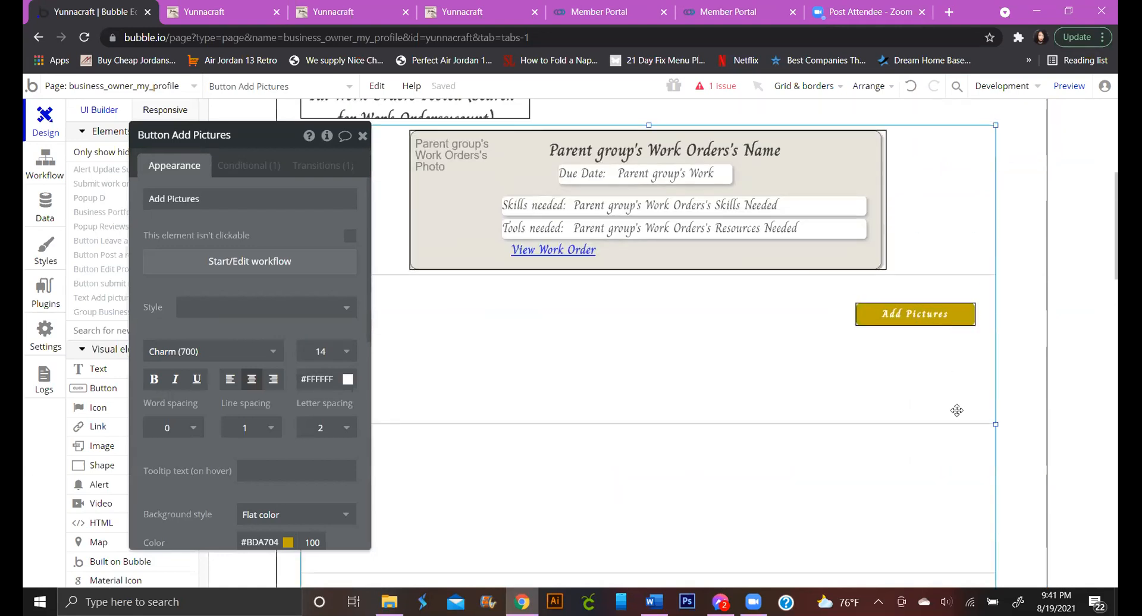
pyautogui.click(961, 501)
pyautogui.moveTo(961, 501); pyautogui.dragTo(954, 468)
pyautogui.scroll(-8, 953, 469)
pyautogui.click(933, 449)
pyautogui.scroll(3, 976, 403)
pyautogui.click(892, 127)
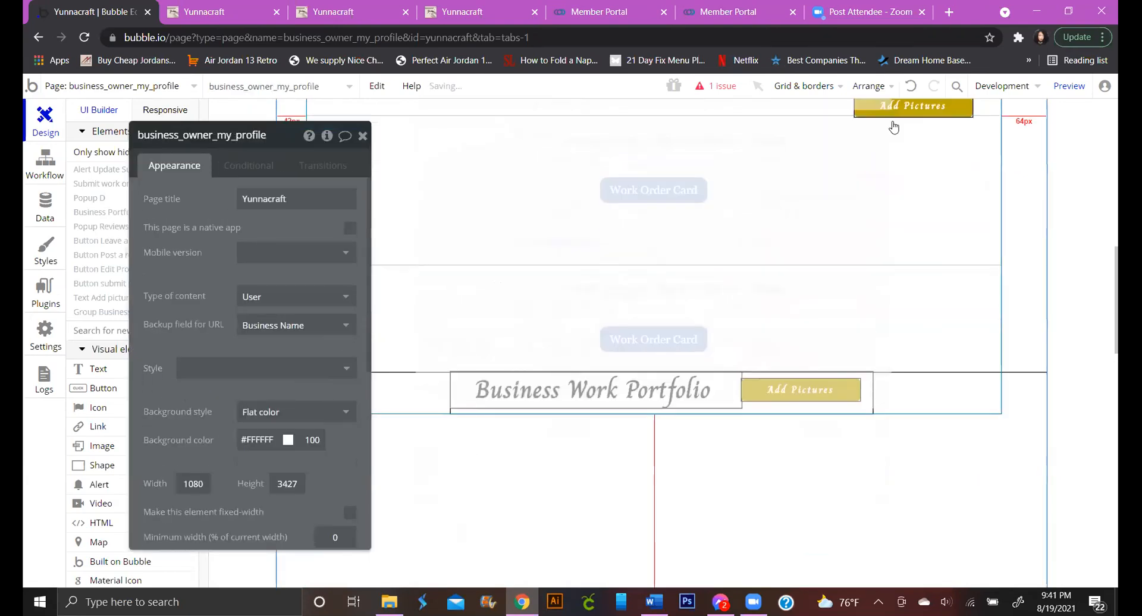
pyautogui.click(946, 145)
pyautogui.moveTo(946, 145); pyautogui.dragTo(921, 101)
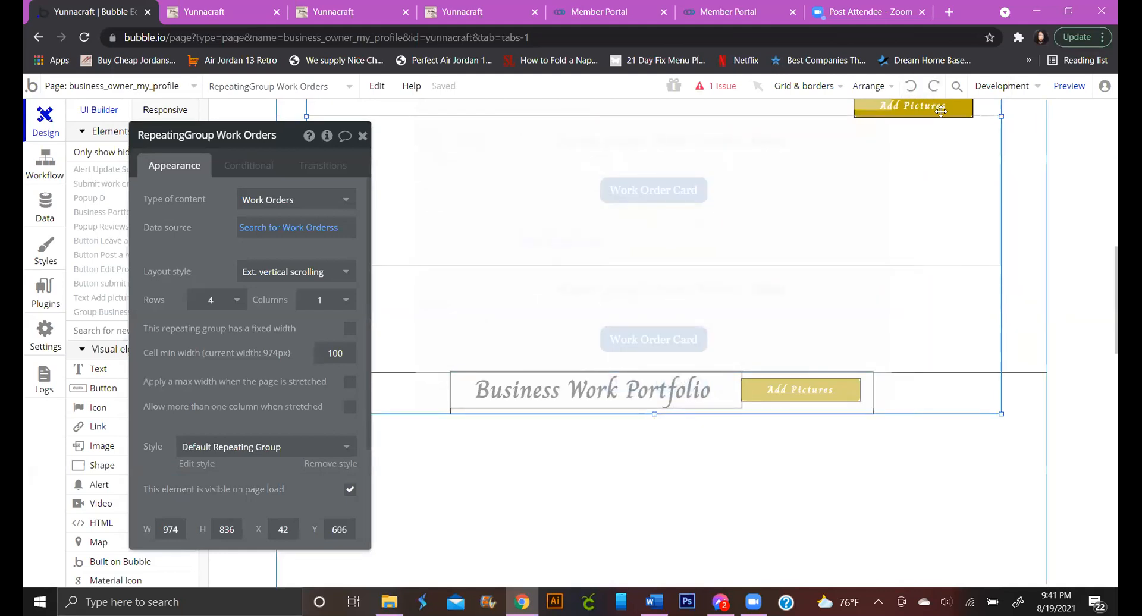
# Shift Work Orders to X 0 and place Add Pictures beside Business Work Portfolio
pyautogui.scroll(3, 981, 179)
pyautogui.moveTo(988, 192); pyautogui.dragTo(977, 257)
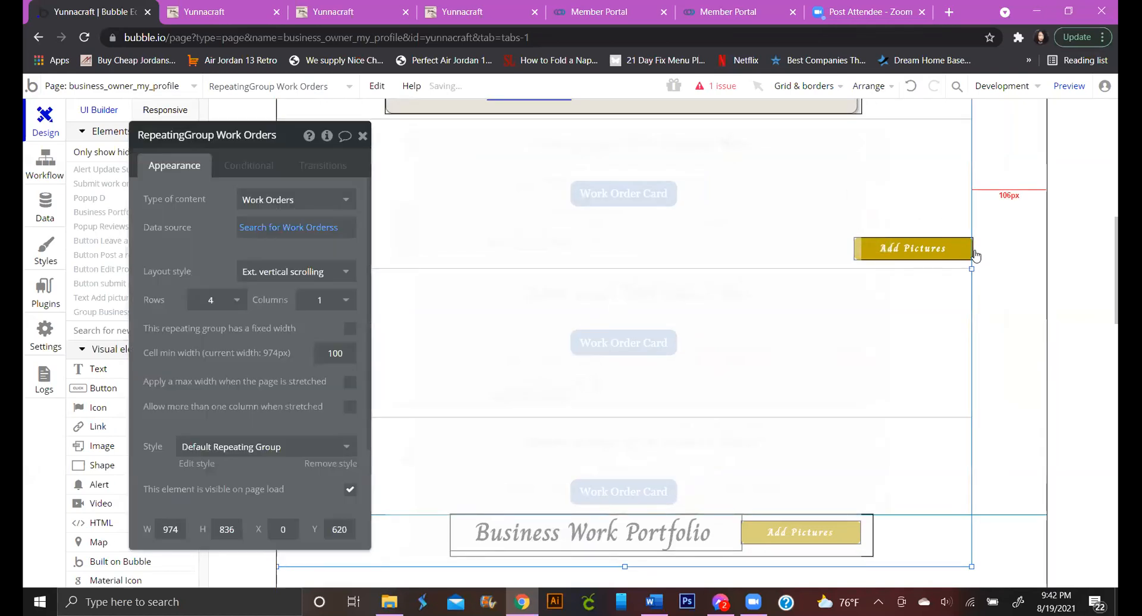
pyautogui.click(971, 253)
pyautogui.moveTo(1046, 339); pyautogui.dragTo(1017, 585)
pyautogui.scroll(-2, 996, 545)
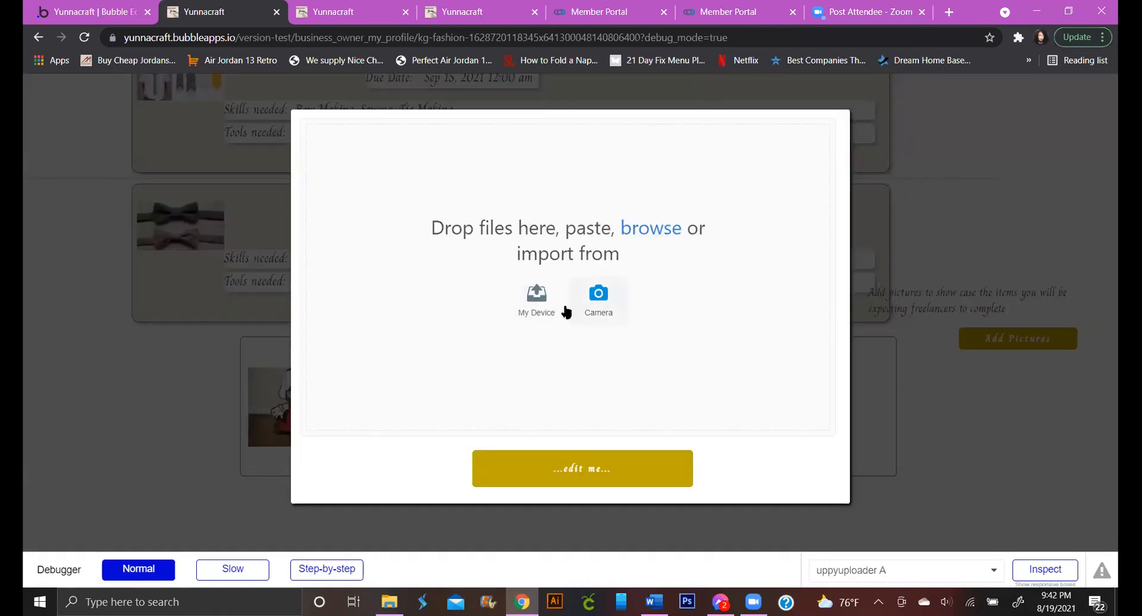
# Upload IMG_0738, IMG_0753 and IMG_0756 from My Device through Popup D's uploader
pyautogui.click(538, 297)
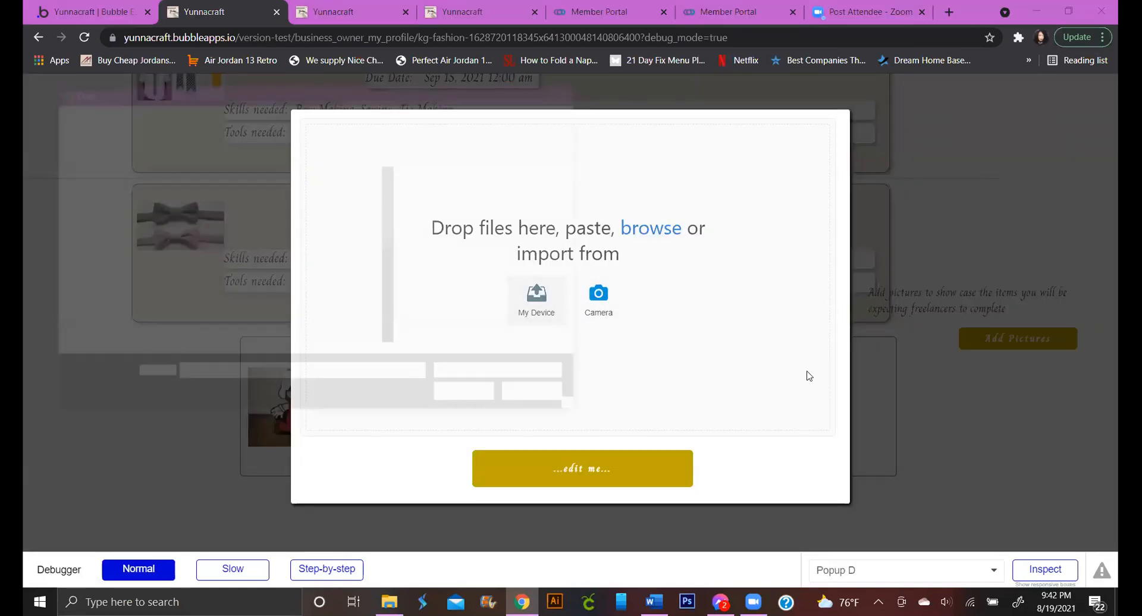
pyautogui.click(233, 215)
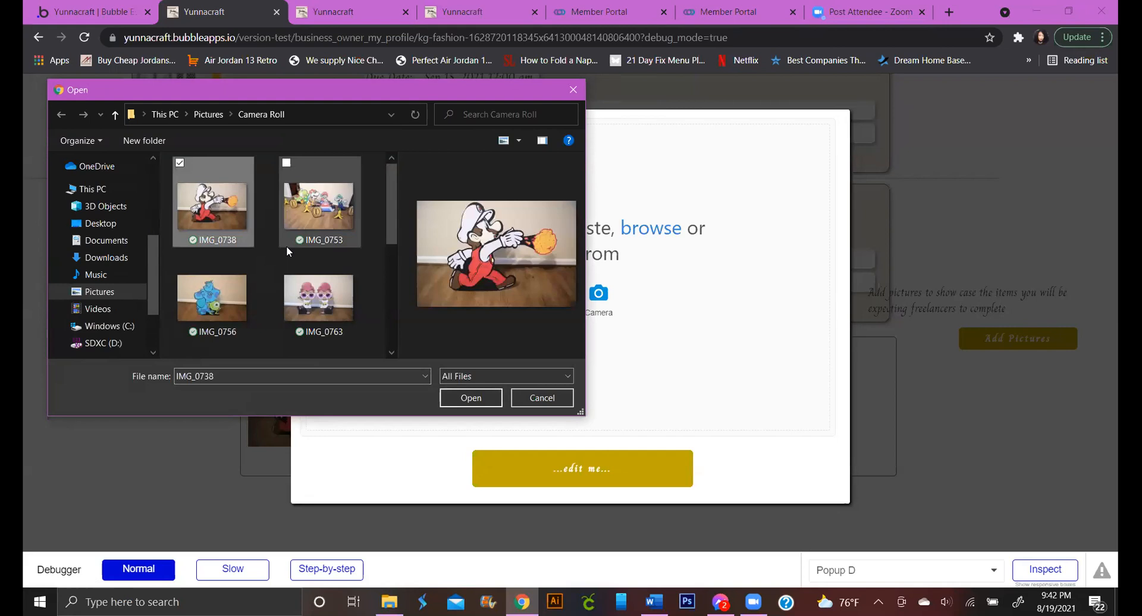
pyautogui.scroll(-1, 298, 262)
pyautogui.scroll(1, 303, 270)
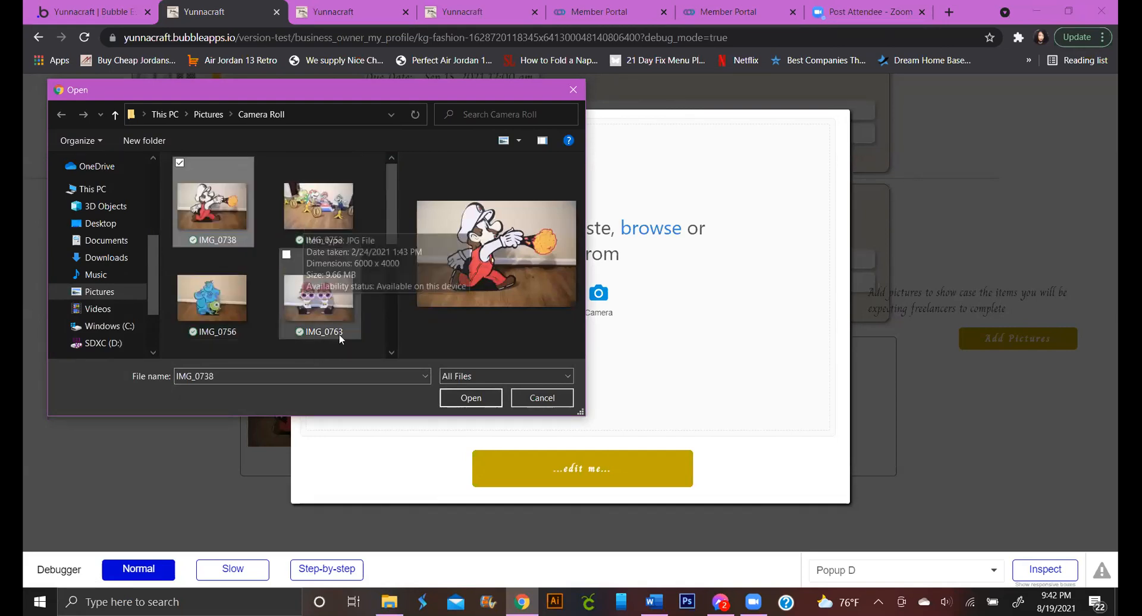
pyautogui.keyDown('shift'); pyautogui.click(231, 323); pyautogui.keyUp('shift')
pyautogui.click(487, 397)
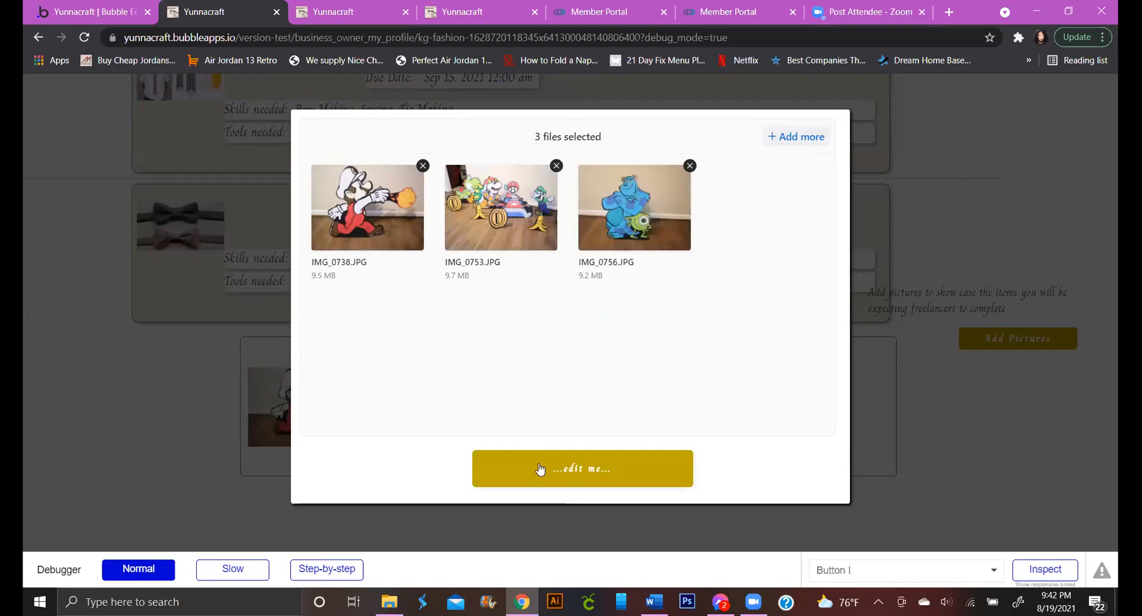
pyautogui.click(589, 476)
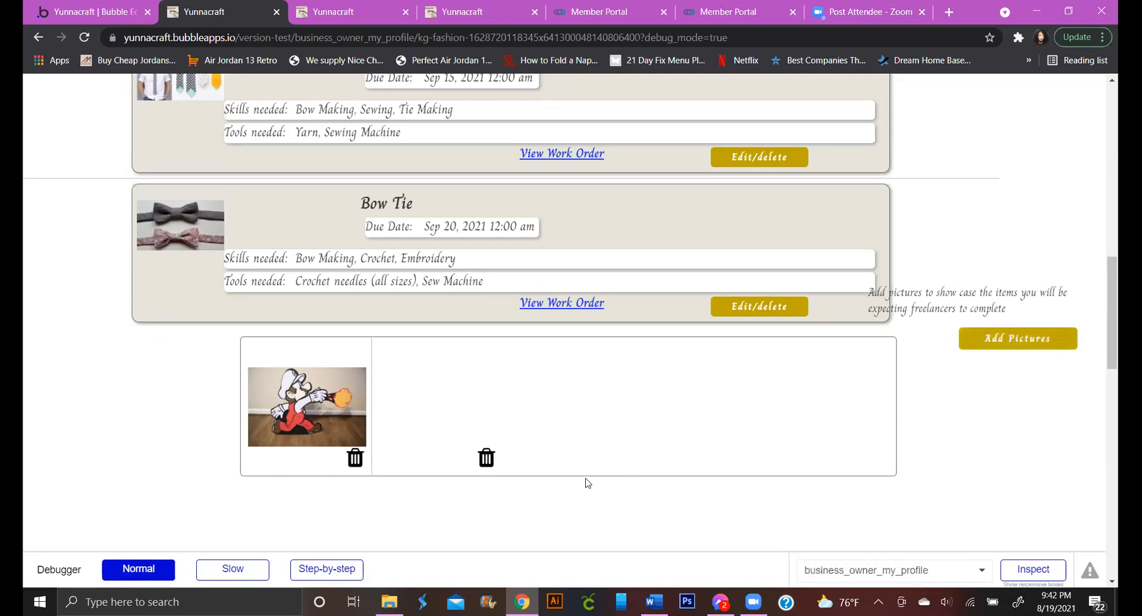
pyautogui.click(69, 13)
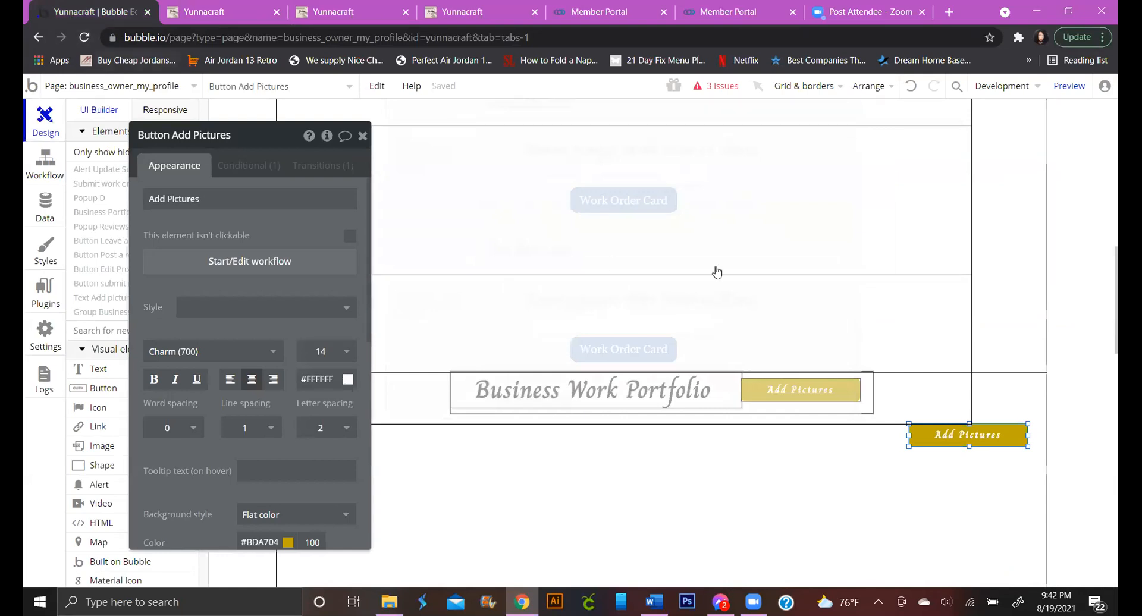
pyautogui.click(953, 315)
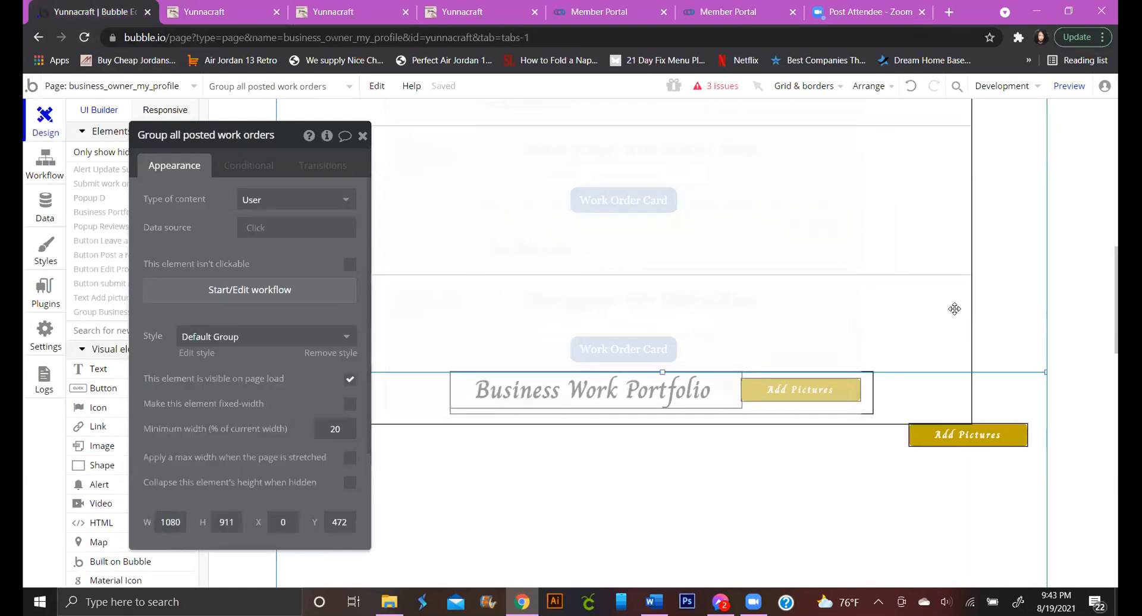
pyautogui.click(914, 432)
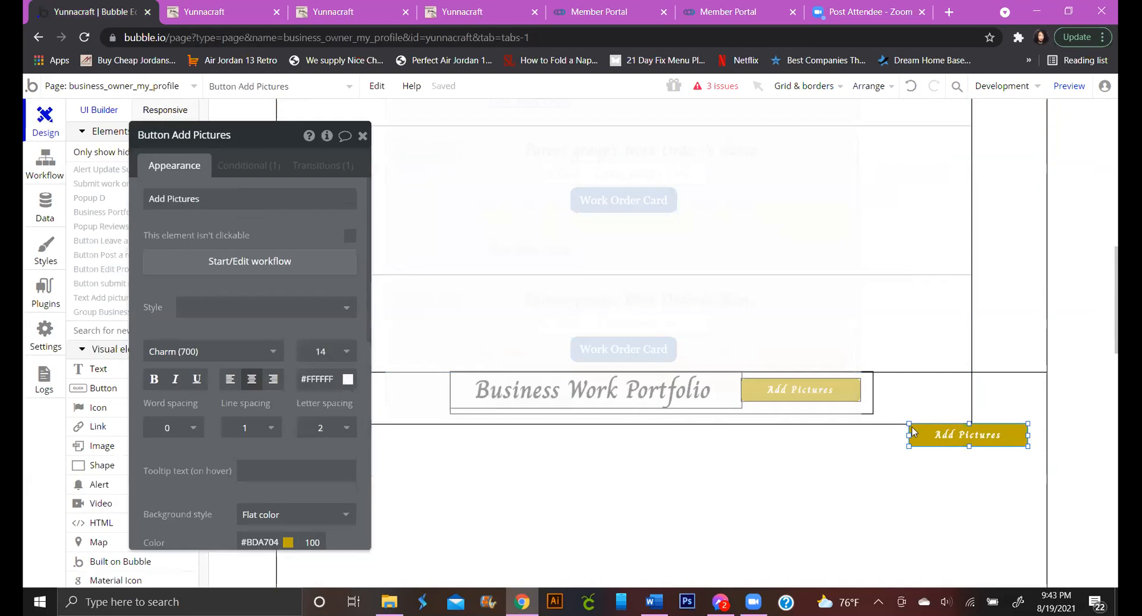
# Reopen the Add Pictures uploader and remove the three previously queued images
pyautogui.click(226, 15)
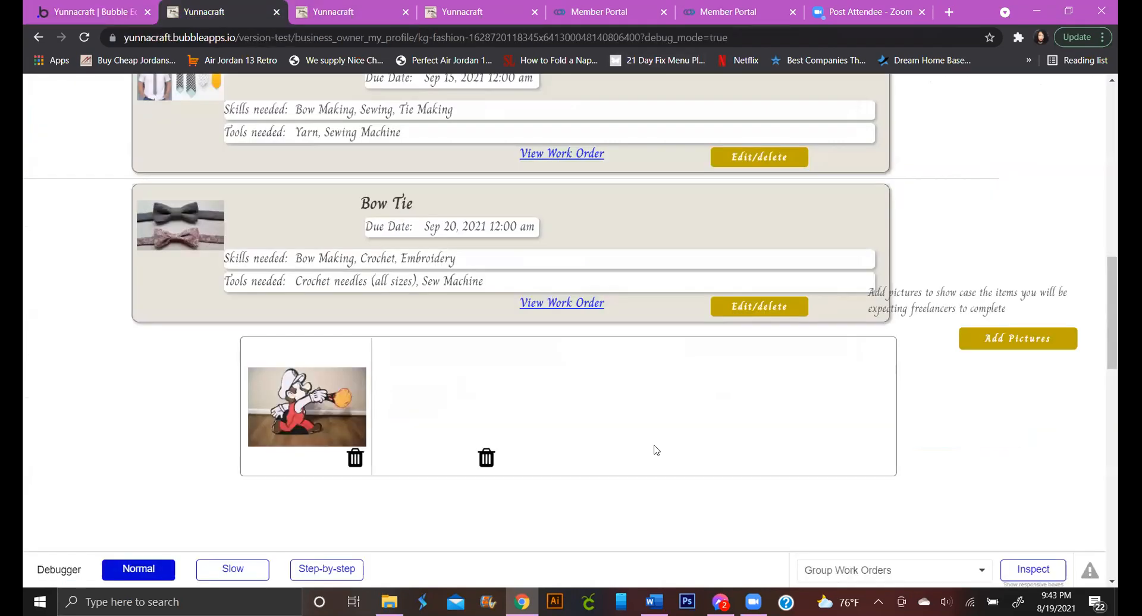
pyautogui.click(1017, 342)
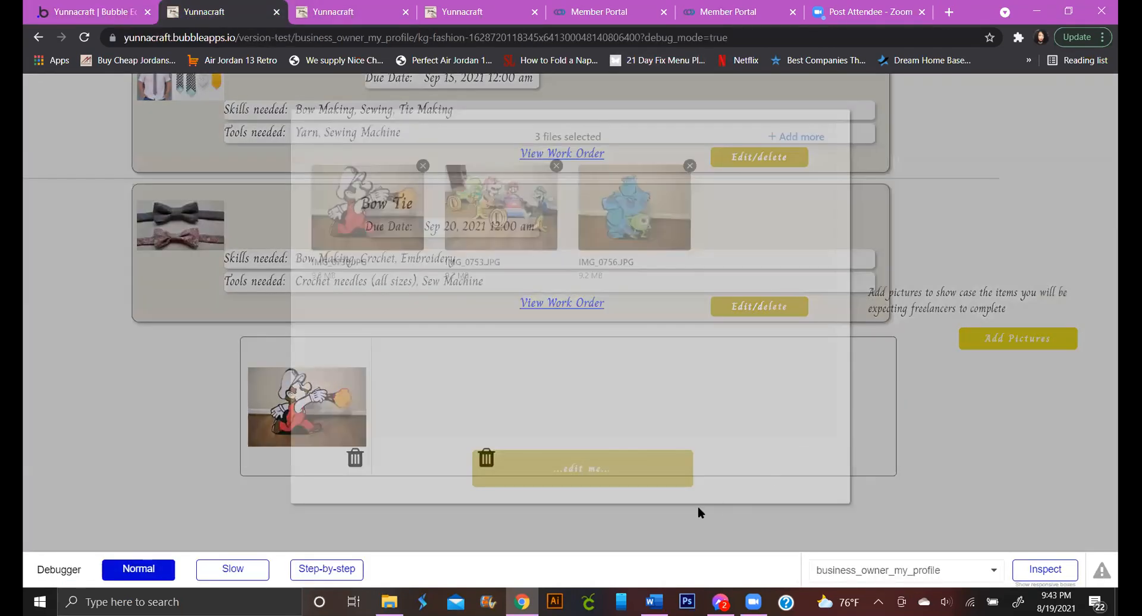
pyautogui.click(690, 166)
pyautogui.click(555, 166)
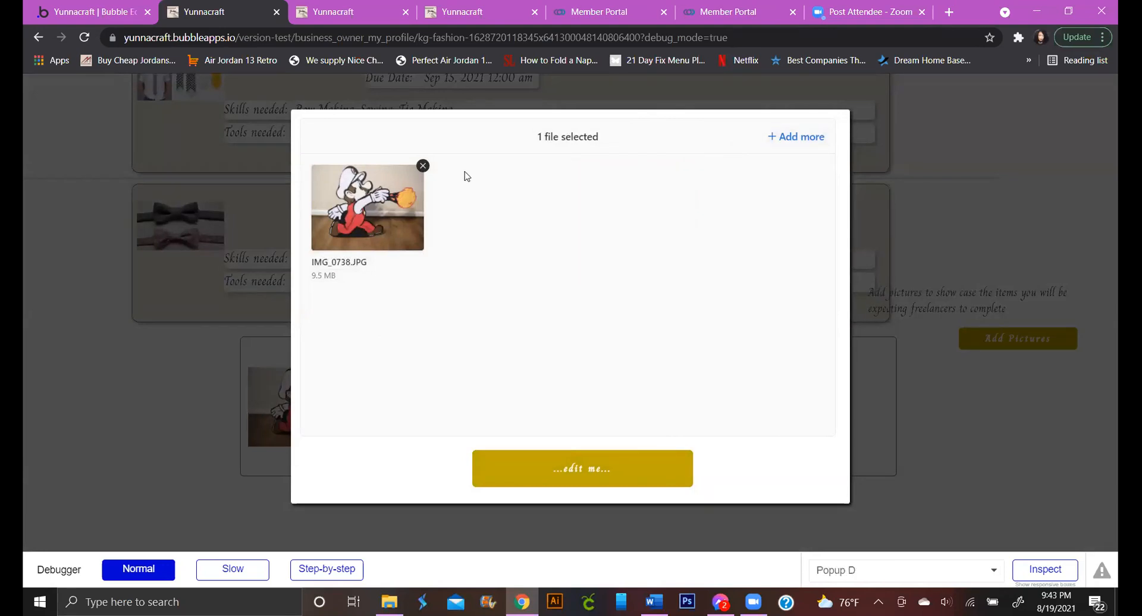
pyautogui.click(423, 166)
# Upload all four photos from the Pictures > JC Penny Family Photos 2019 folder
pyautogui.click(536, 297)
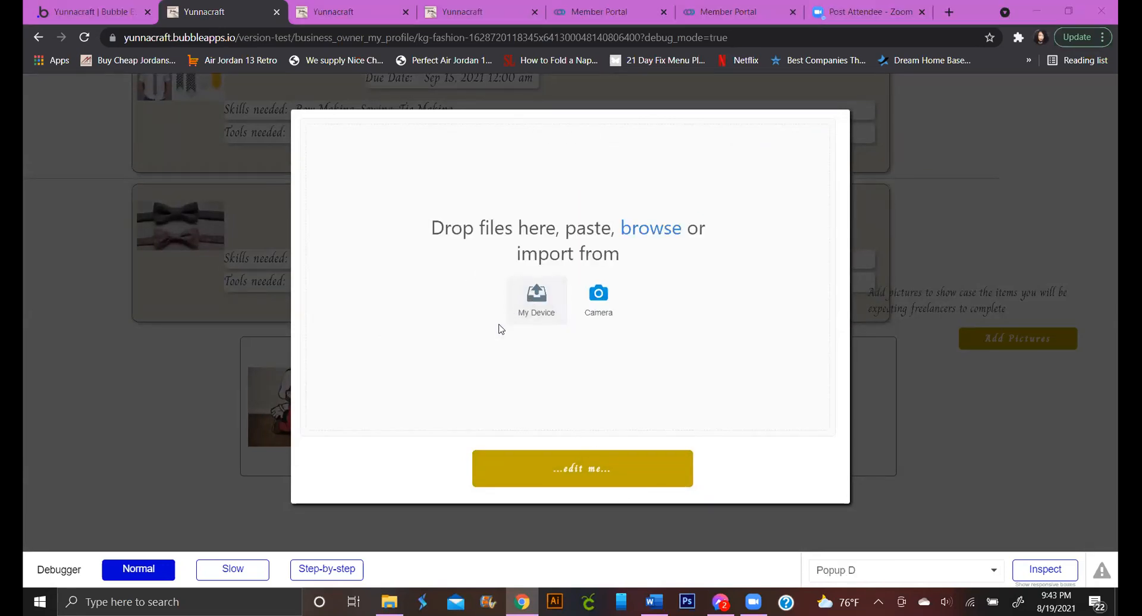
pyautogui.click(113, 295)
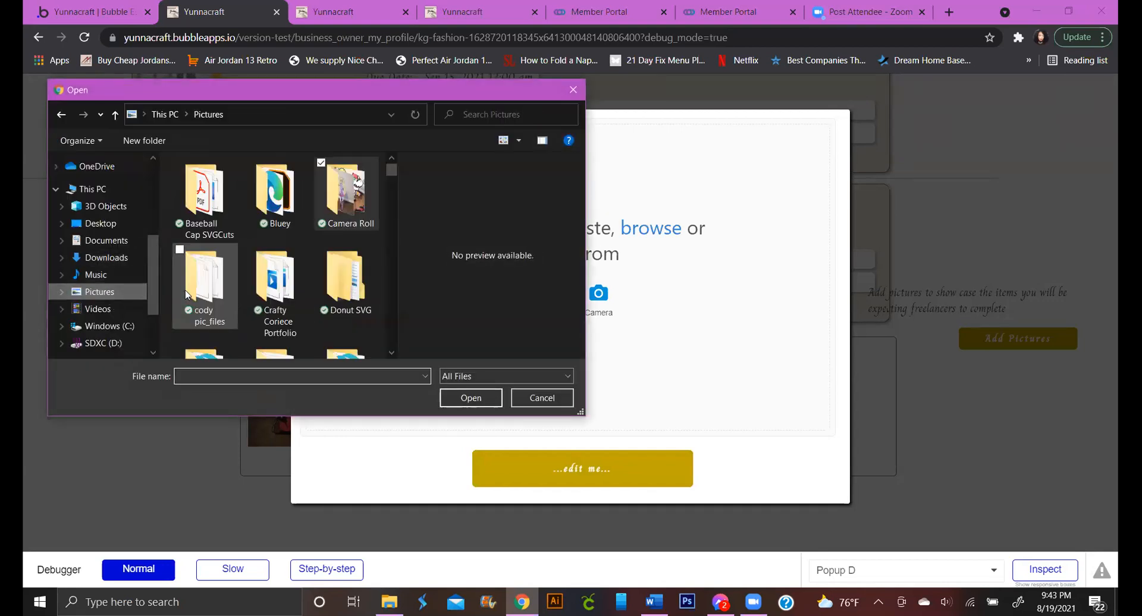
pyautogui.scroll(-1, 326, 306)
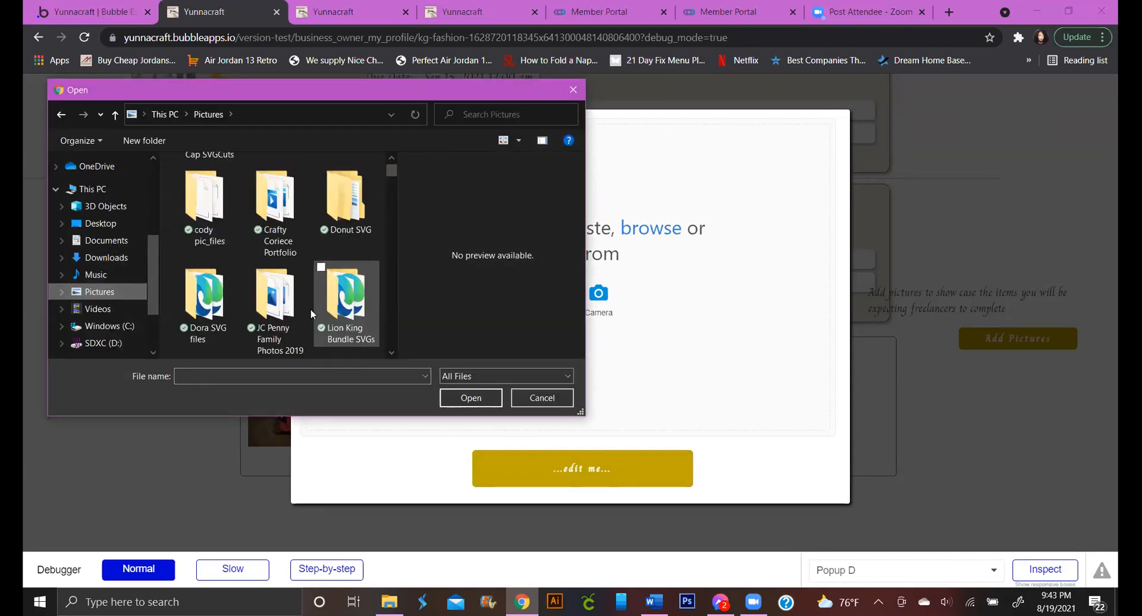
pyautogui.doubleClick(273, 297)
pyautogui.click(247, 223)
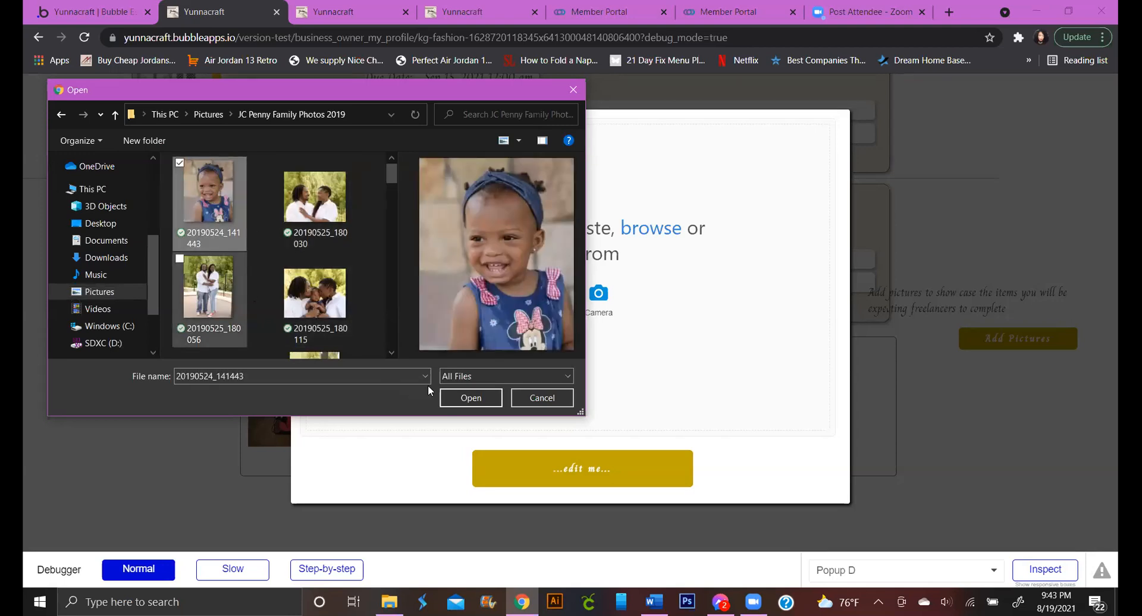
pyautogui.hotkey('ctrl', 'a')
pyautogui.click(451, 397)
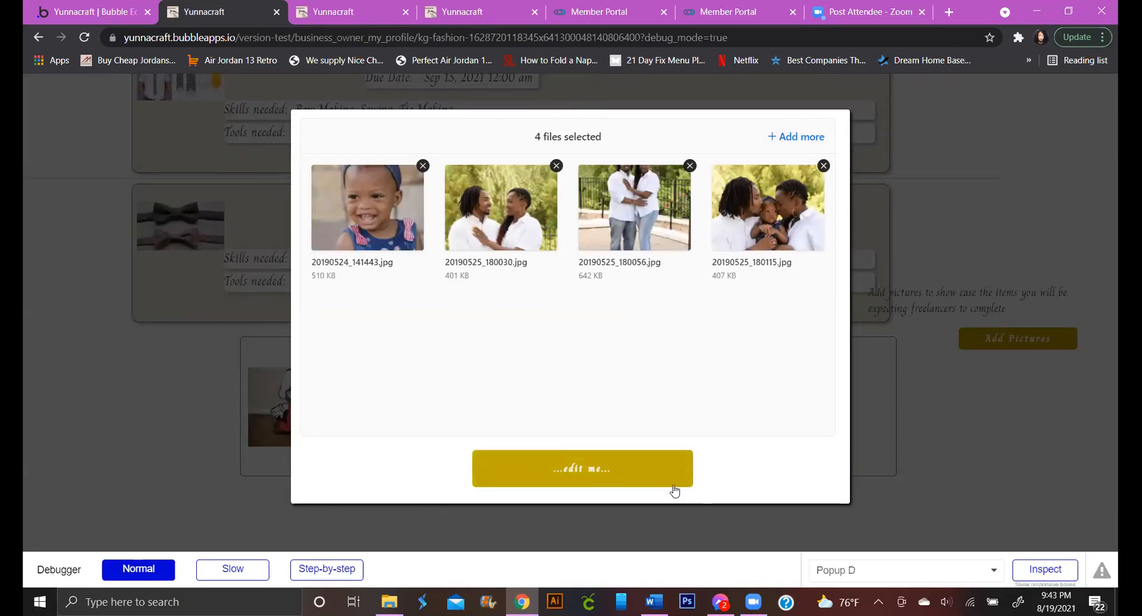
pyautogui.click(1053, 346)
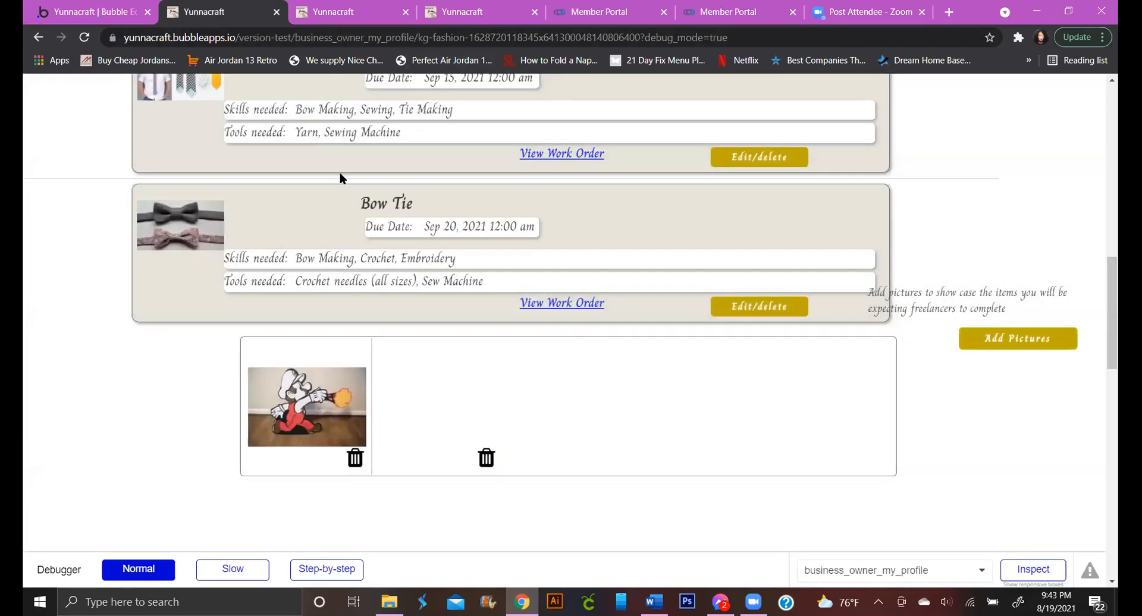
# Reload the live profile page to check the portfolio, then view the editor's workflows
pyautogui.scroll(4, 297, 166)
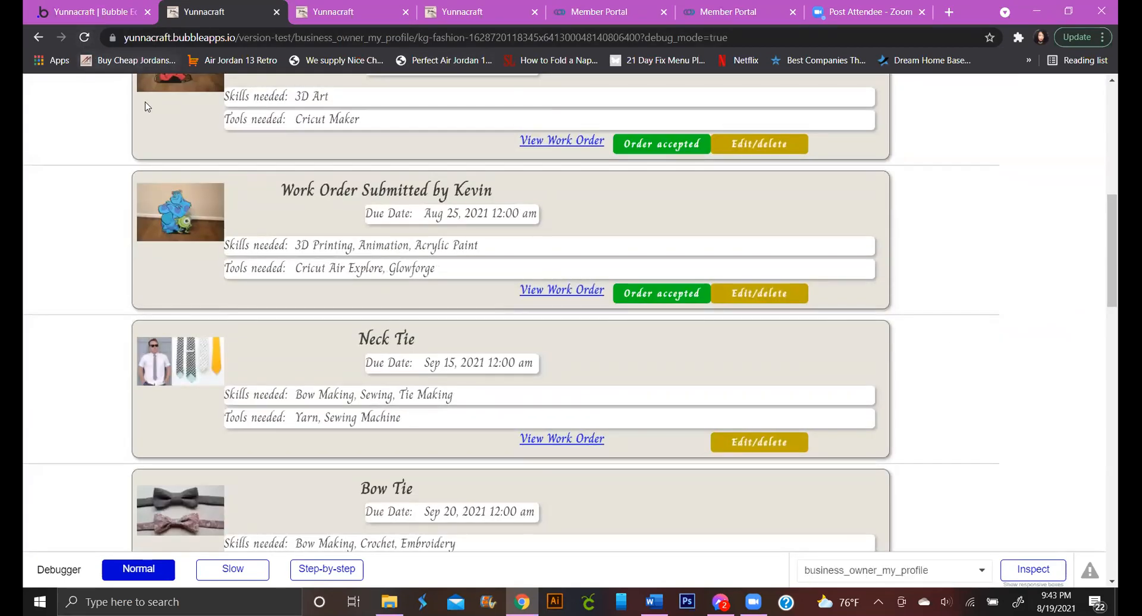
pyautogui.click(84, 38)
pyautogui.scroll(5, 410, 256)
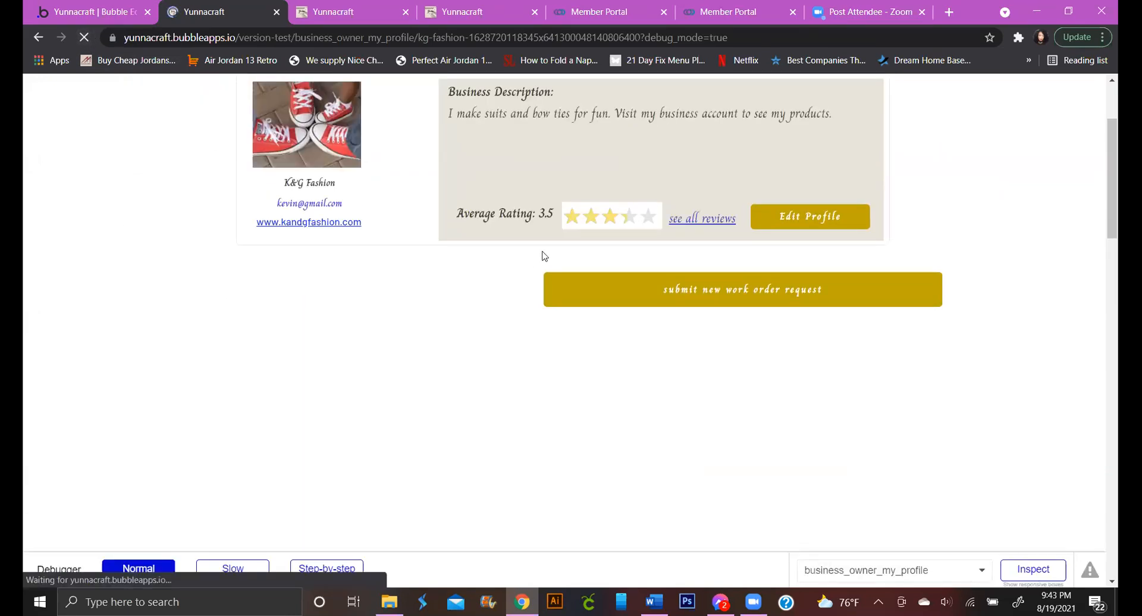
pyautogui.scroll(-15, 553, 248)
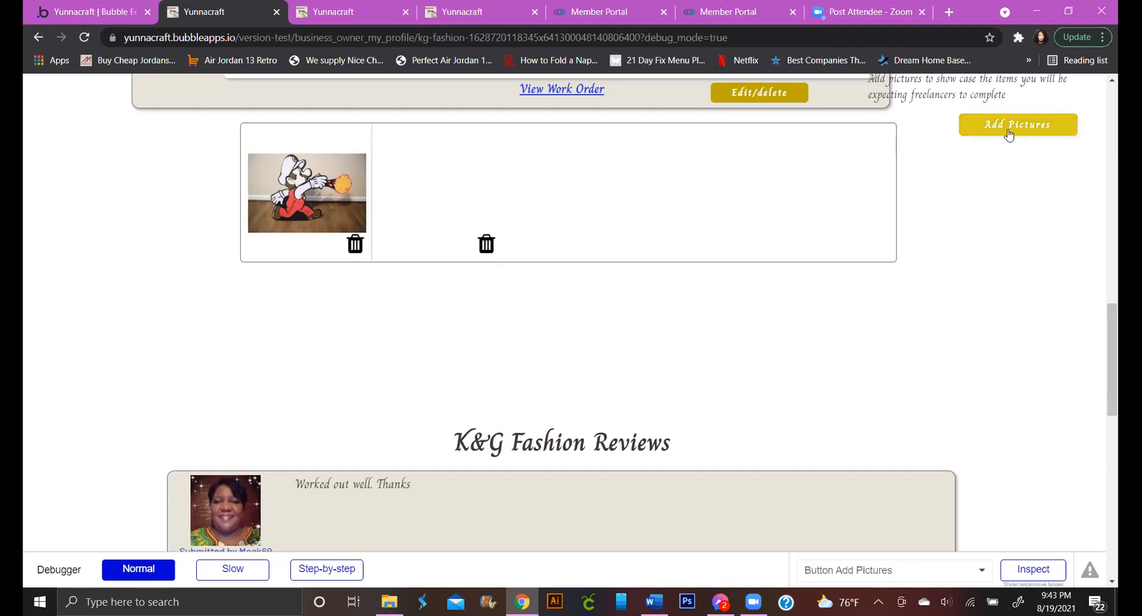
pyautogui.click(70, 13)
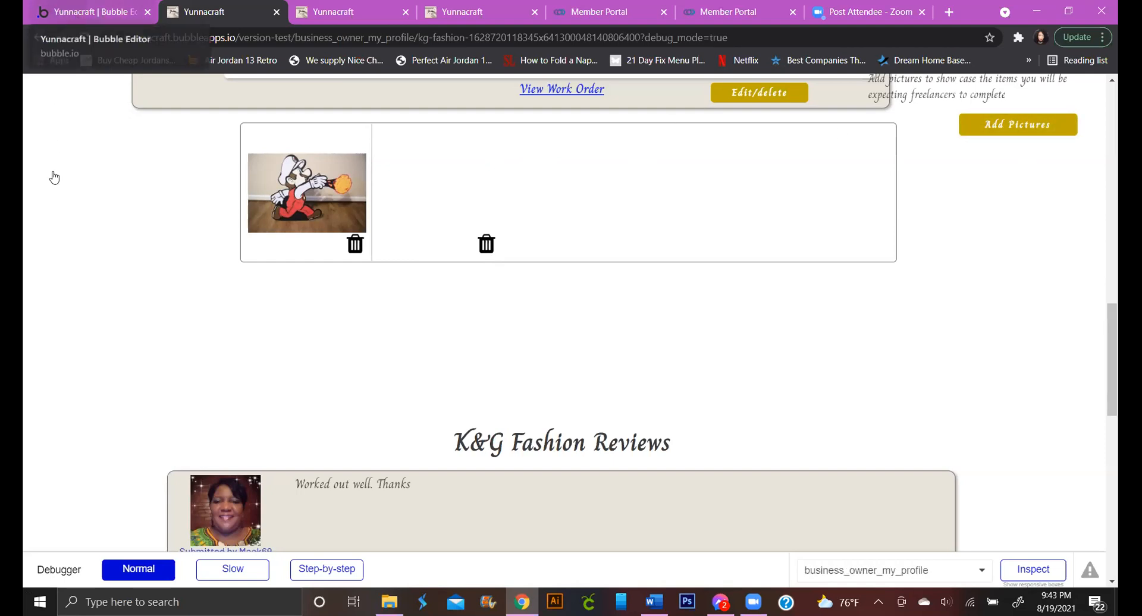
pyautogui.click(30, 173)
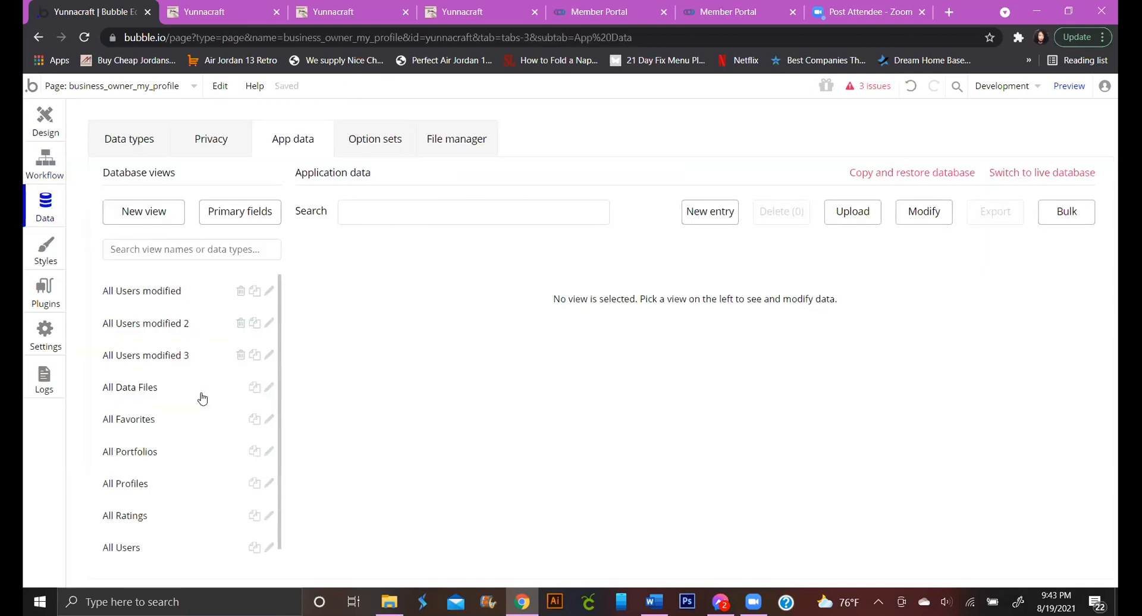
# Look over the app's custom data types
pyautogui.scroll(-1, 226, 417)
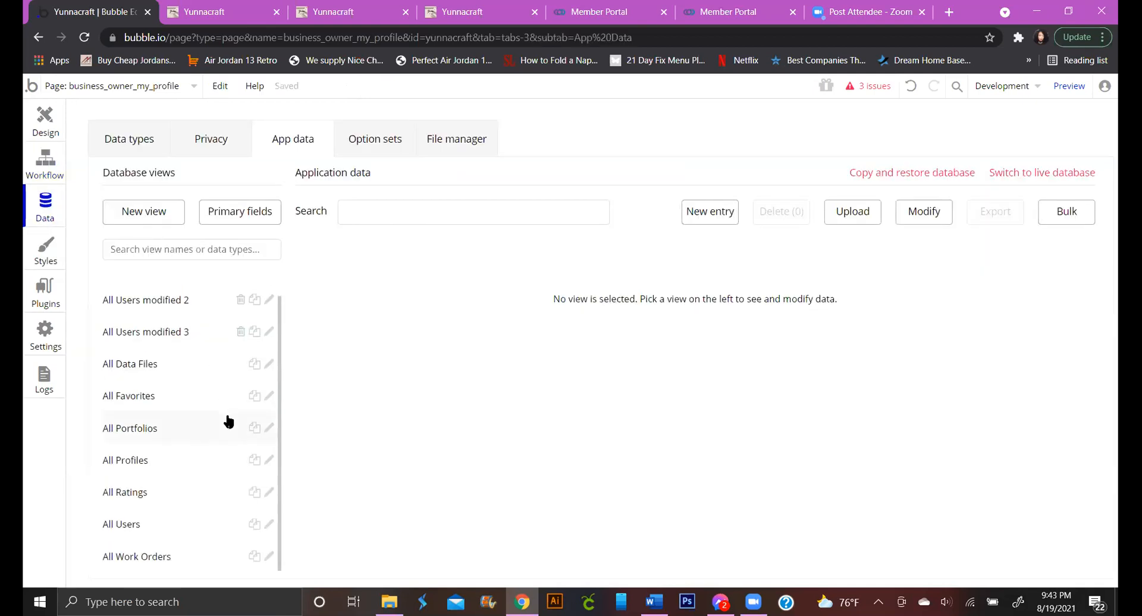
pyautogui.click(138, 131)
pyautogui.scroll(-5, 518, 397)
pyautogui.scroll(-2, 503, 432)
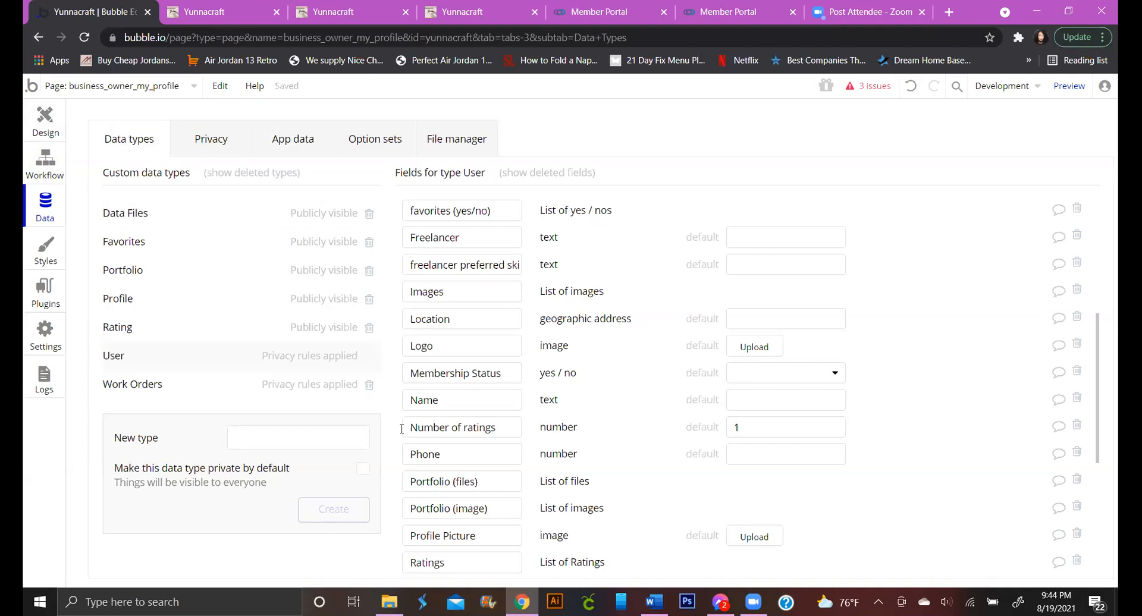
# Return to the page's workflows and move the action settings aside to reveal Step 1
pyautogui.click(52, 164)
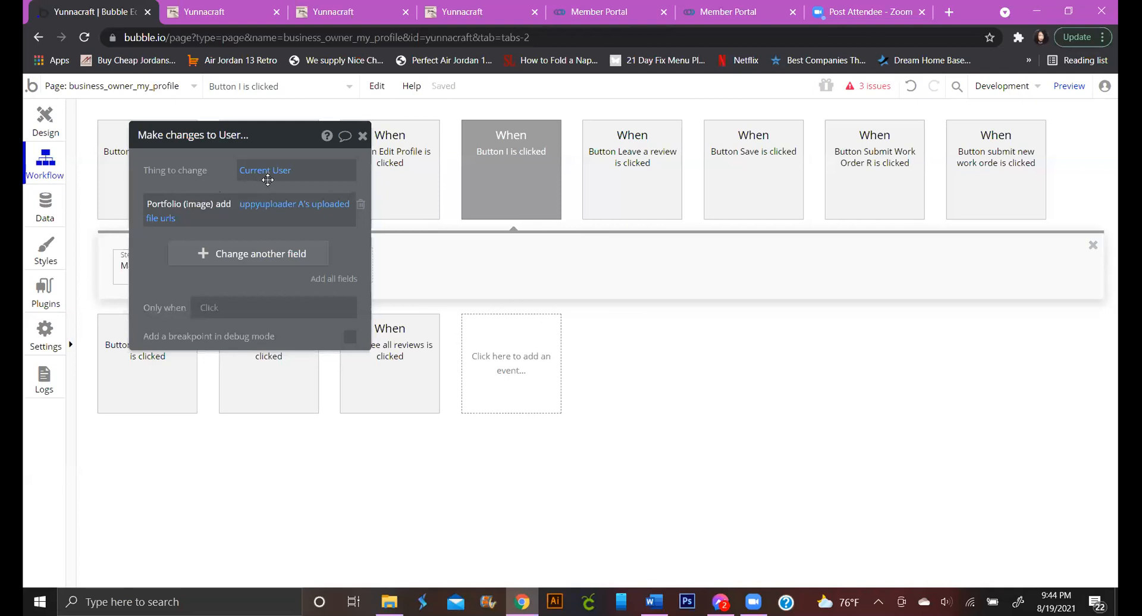
pyautogui.moveTo(280, 147); pyautogui.dragTo(393, 190)
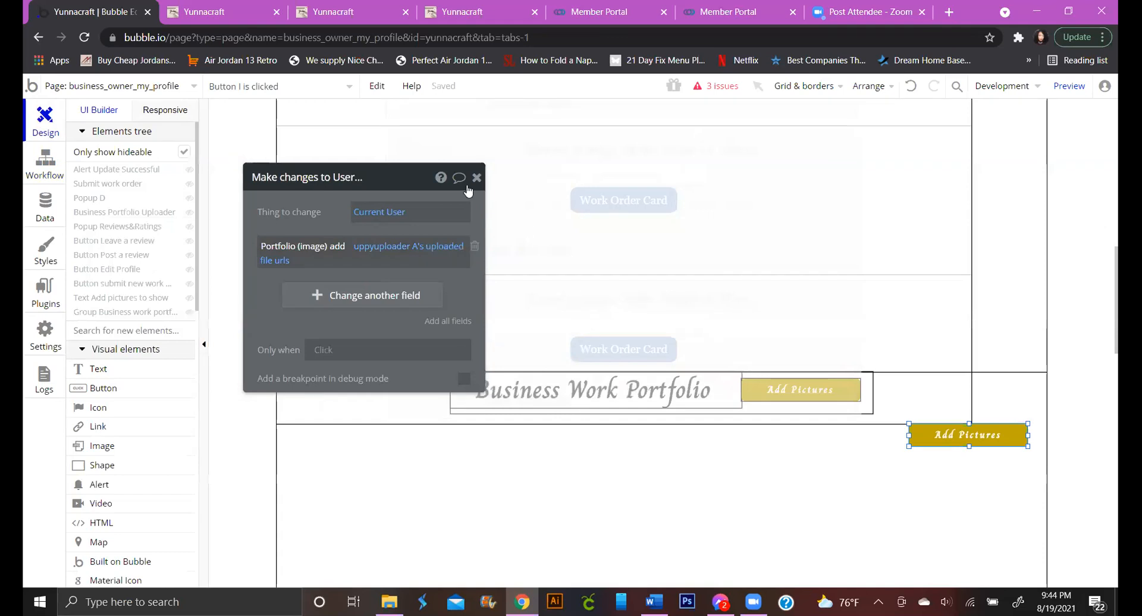
pyautogui.scroll(-5, 798, 241)
pyautogui.scroll(-3, 799, 260)
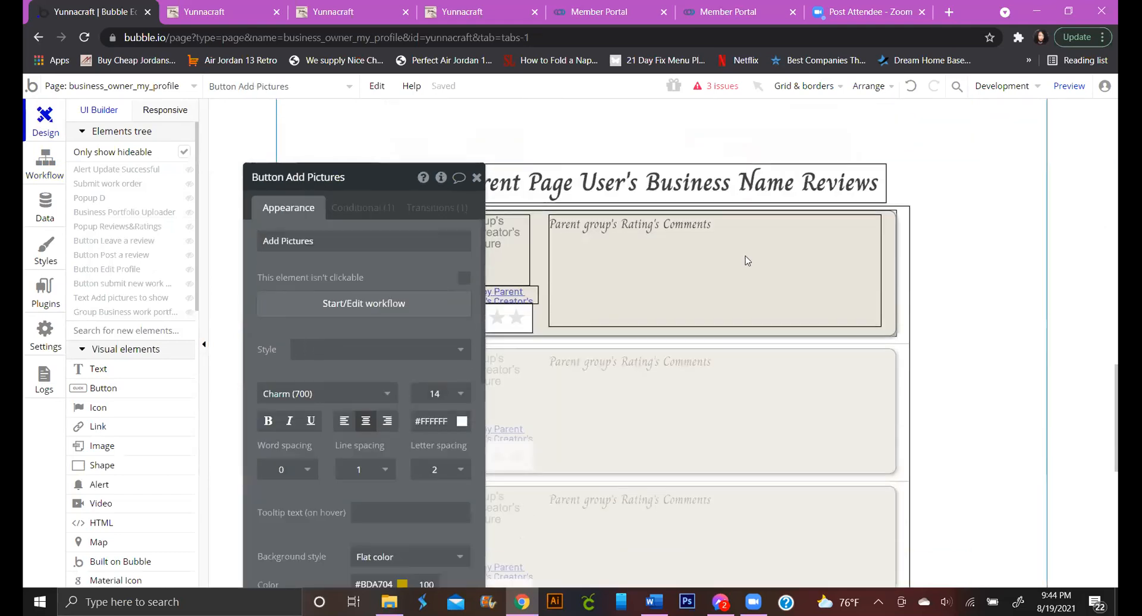
pyautogui.scroll(4, 148, 297)
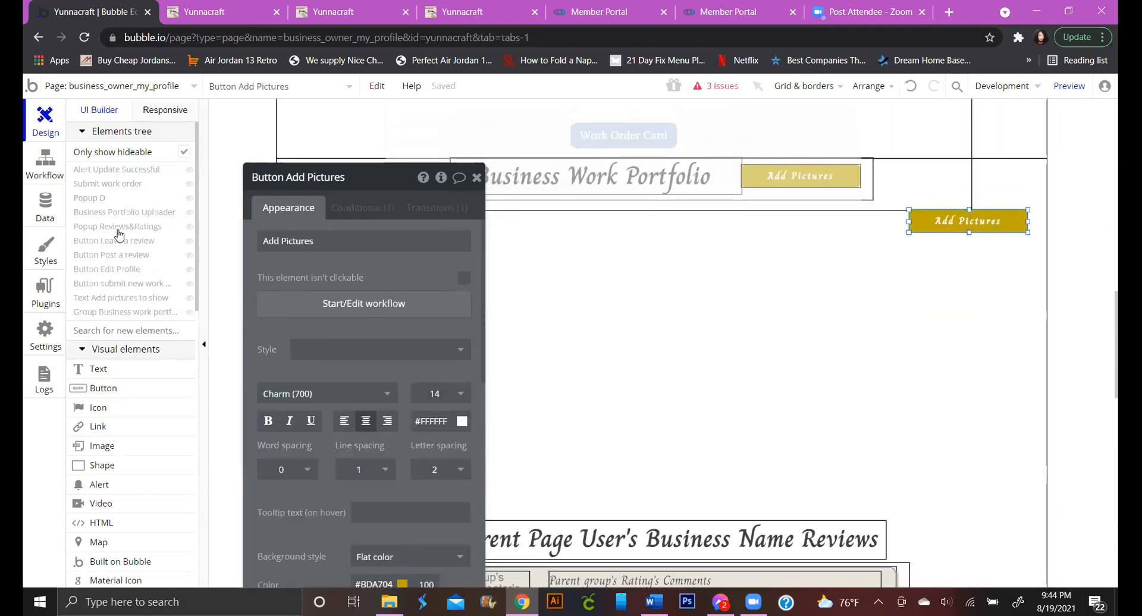
# Close the uploader popup and inspect the portfolio's RepeatingGroup image showing Current Page User's Portfolio (image)
pyautogui.moveTo(130, 215)
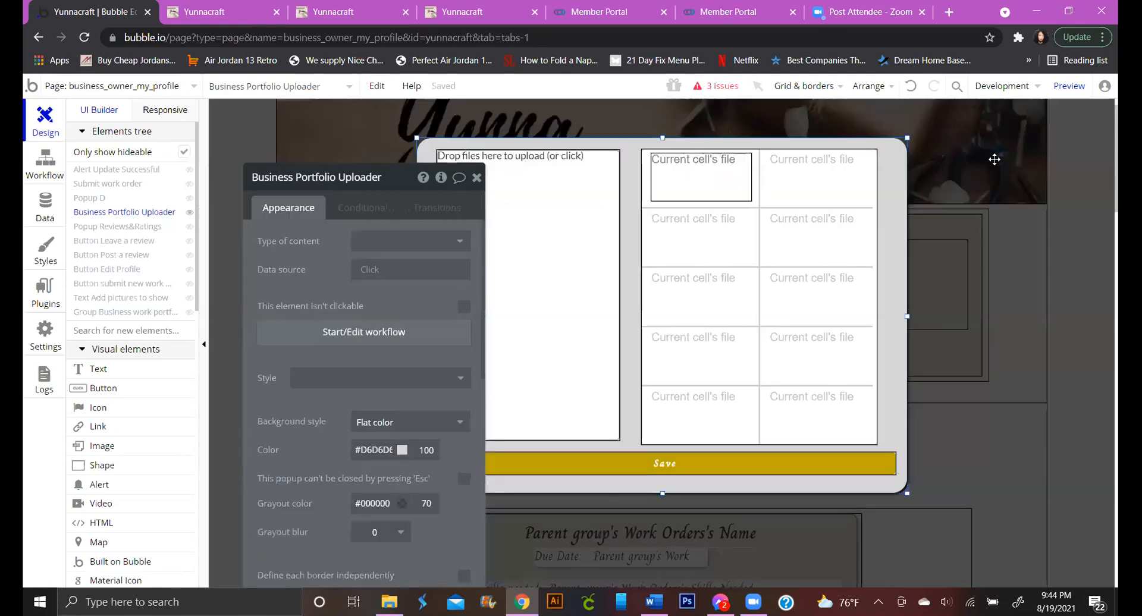
pyautogui.click(1032, 221)
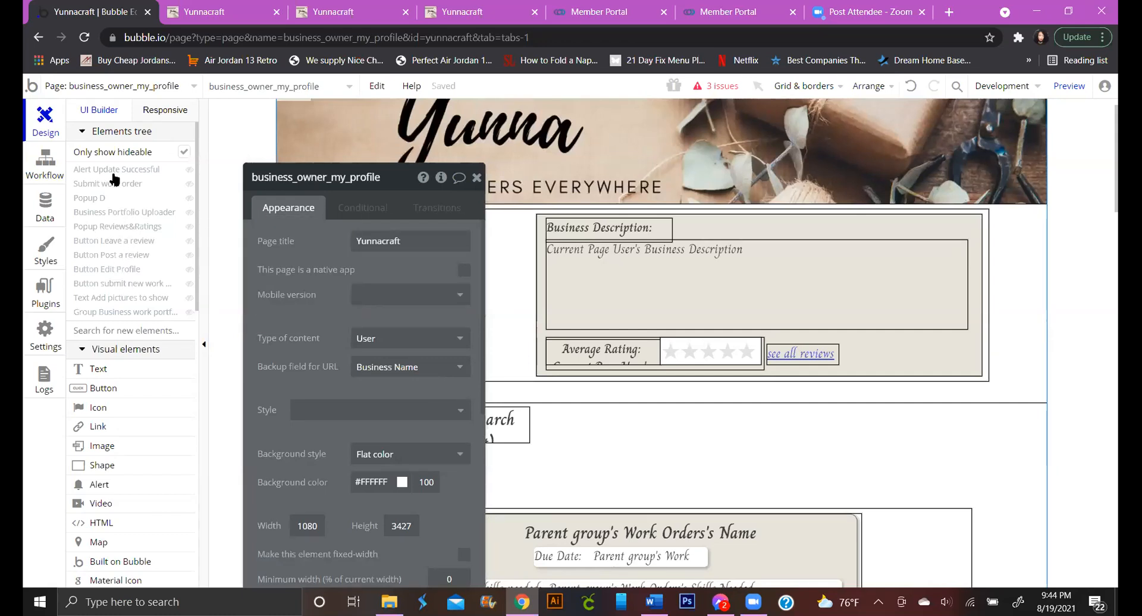
pyautogui.click(138, 314)
pyautogui.moveTo(268, 178); pyautogui.dragTo(62, 174)
pyautogui.click(336, 154)
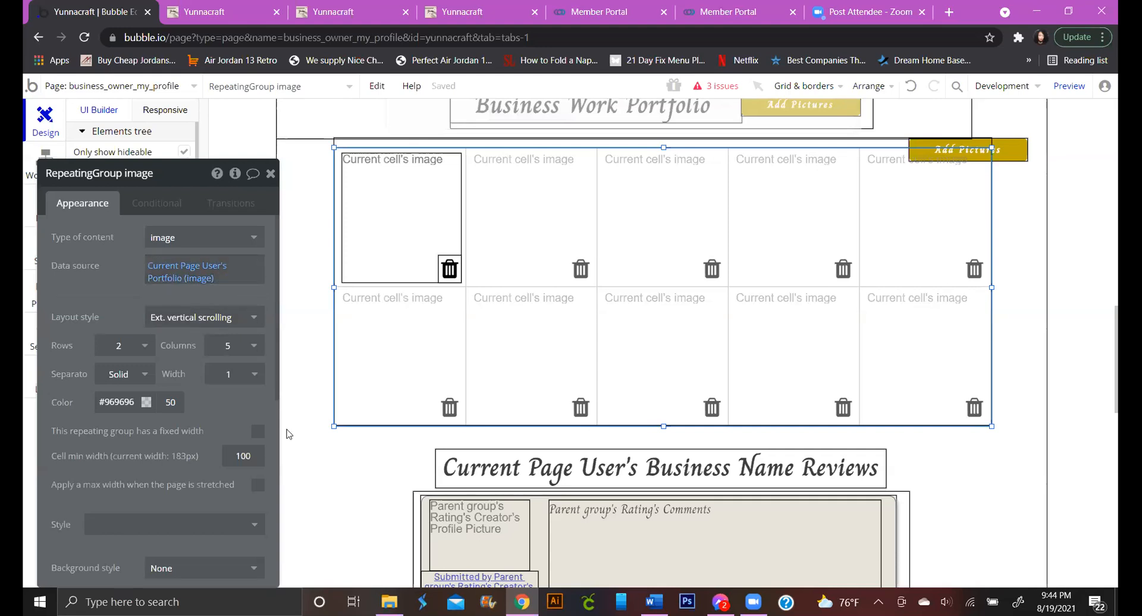
pyautogui.scroll(-3, 241, 486)
pyautogui.scroll(3, 241, 487)
pyautogui.moveTo(221, 165); pyautogui.dragTo(380, 140)
# Browse the app settings' privacy, App plan and Sub apps sections
pyautogui.click(59, 326)
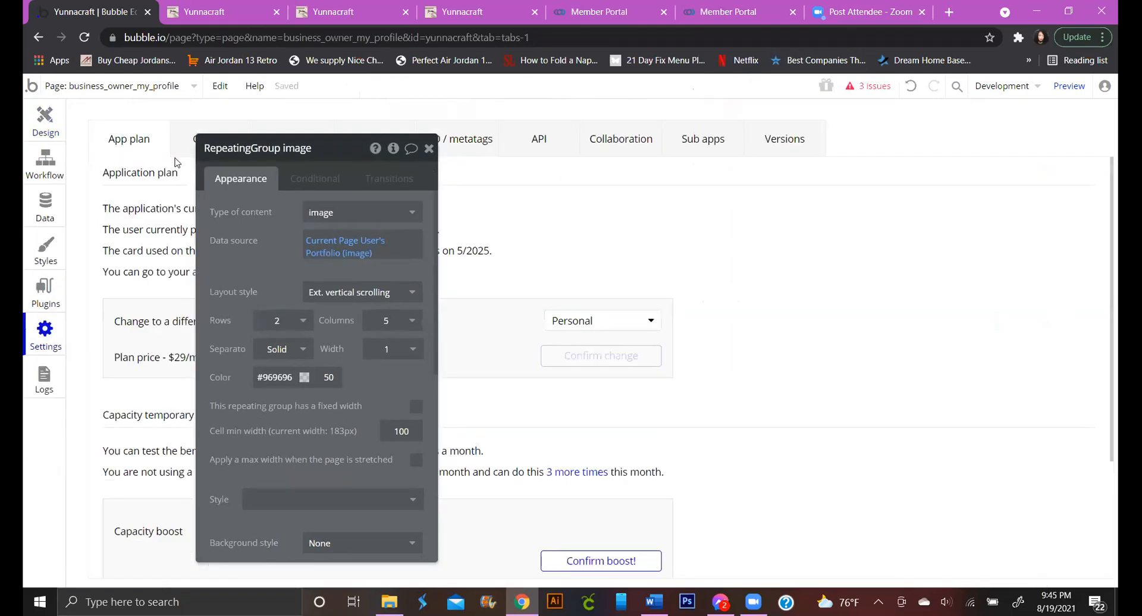
pyautogui.click(209, 143)
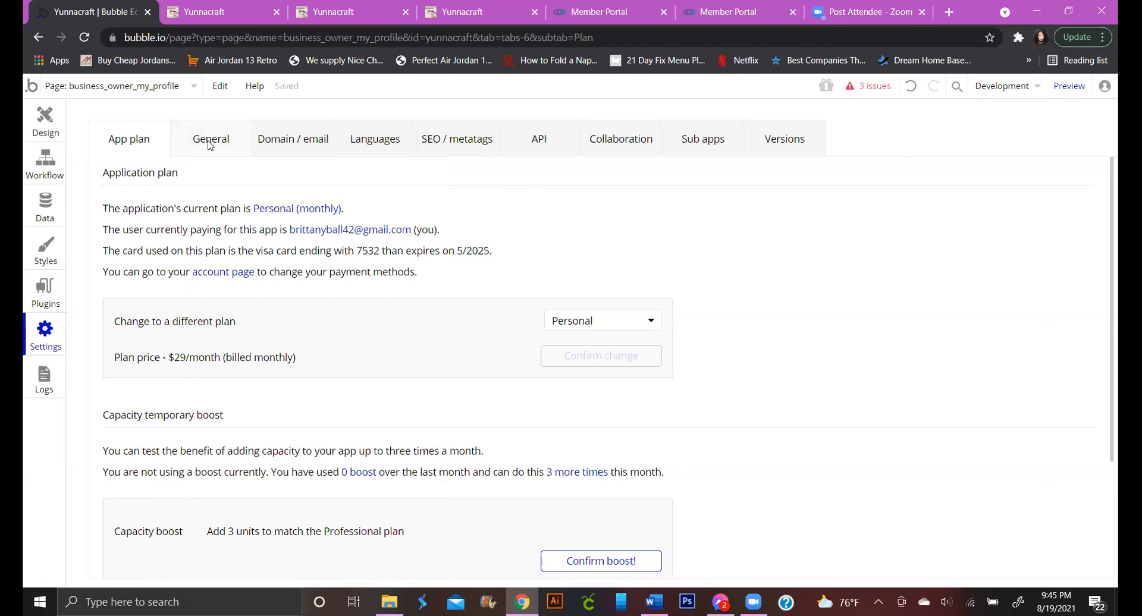
pyautogui.click(158, 152)
pyautogui.click(663, 152)
# Invite a collaborator by entering their e-mail under Collaboration's Invite a user
pyautogui.click(655, 153)
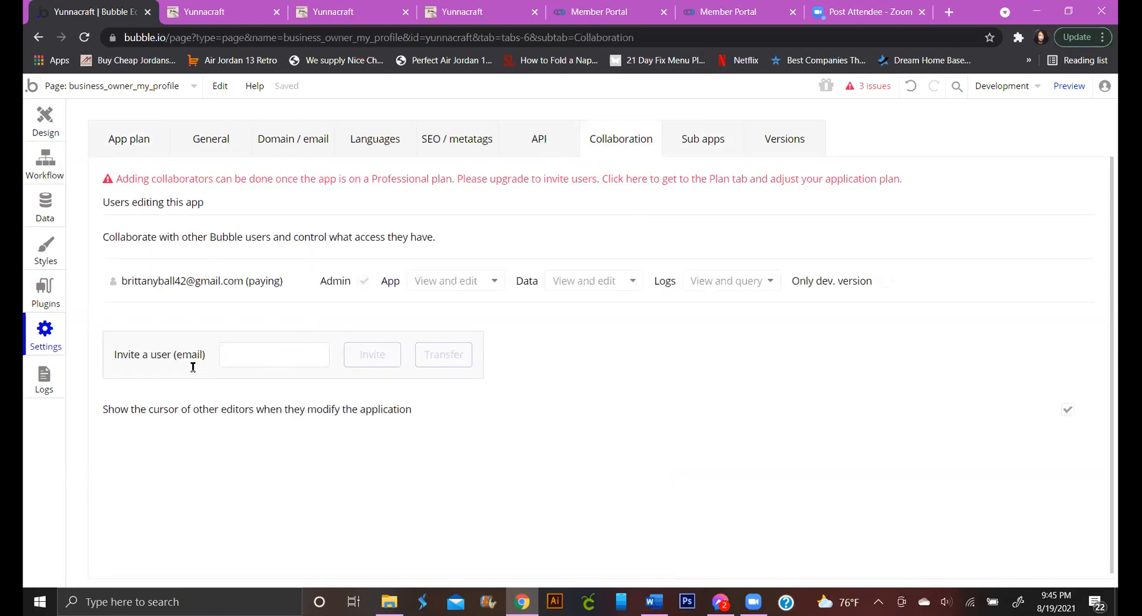
pyautogui.click(250, 351)
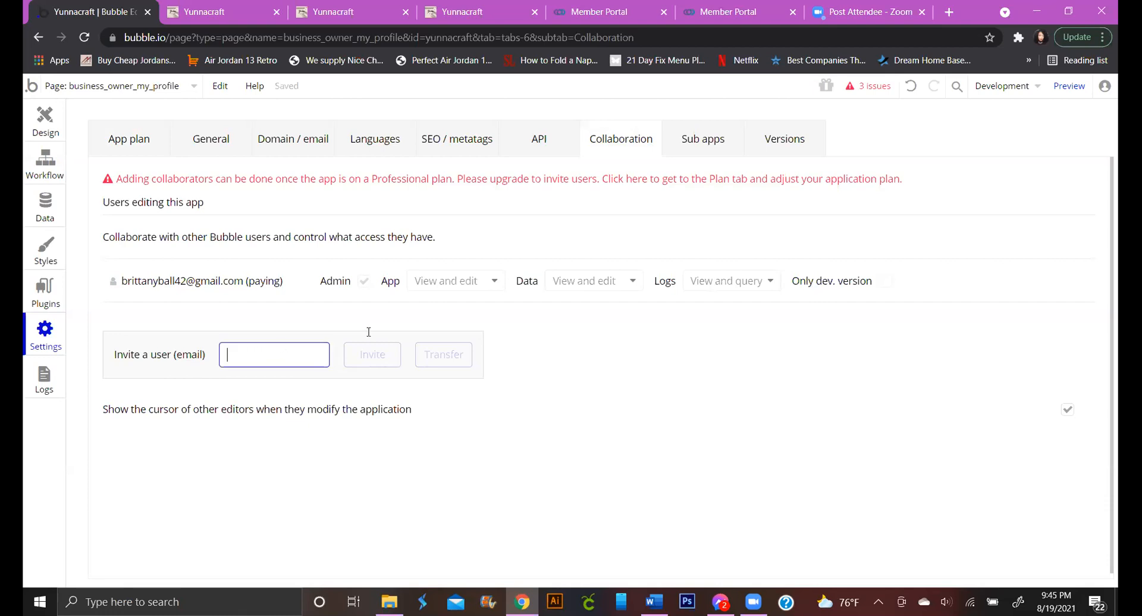
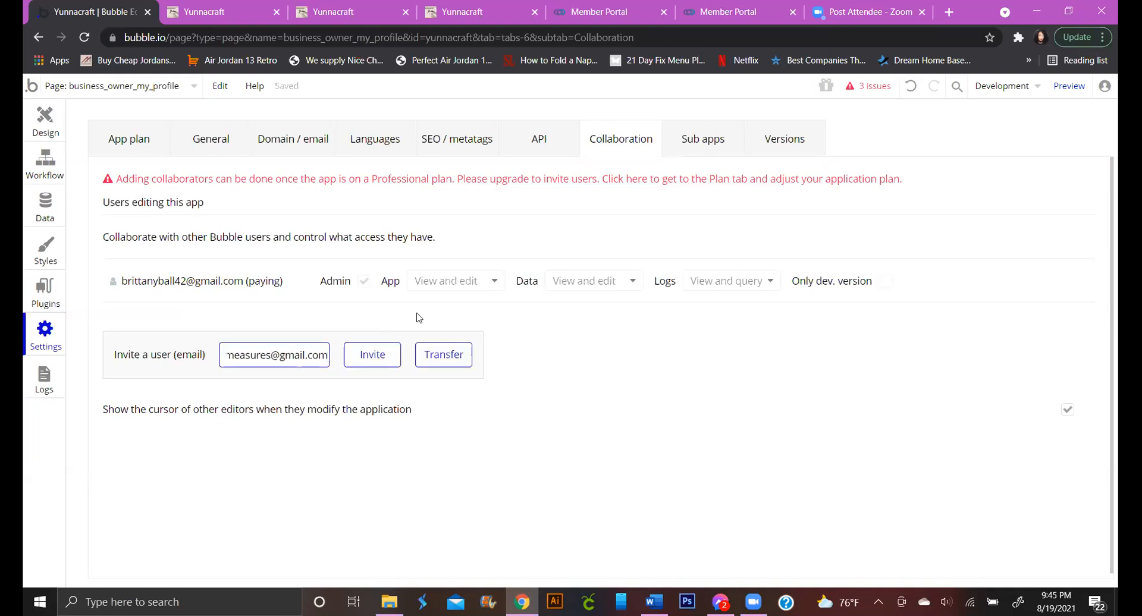
pyautogui.click(361, 355)
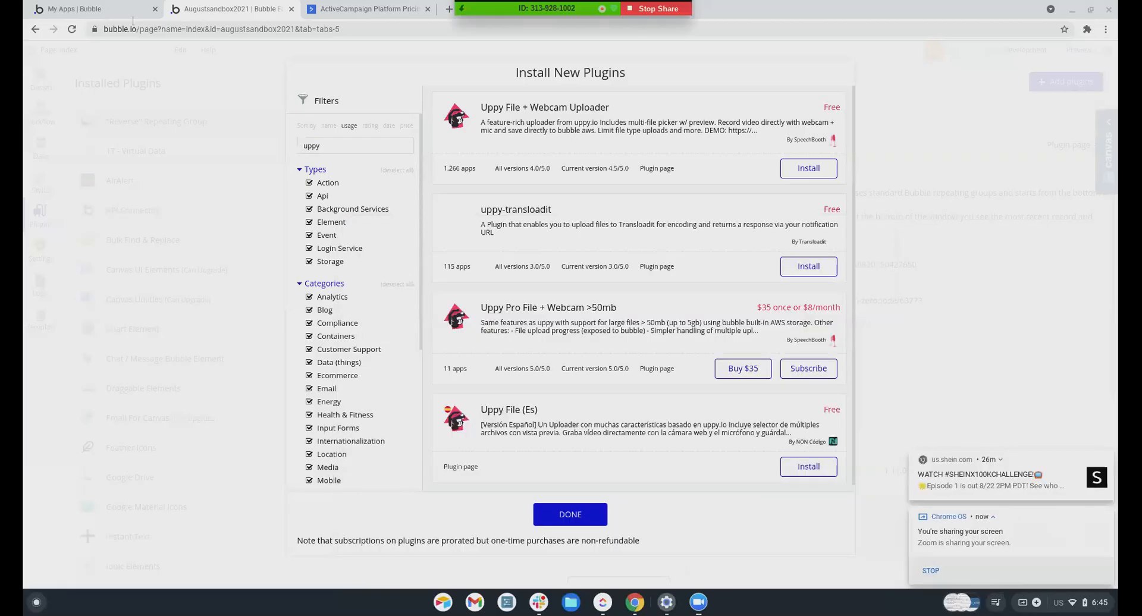
# Reload the My Apps list and open the Yunnacraft app in the editor
pyautogui.click(89, 9)
pyautogui.scroll(6, 257, 372)
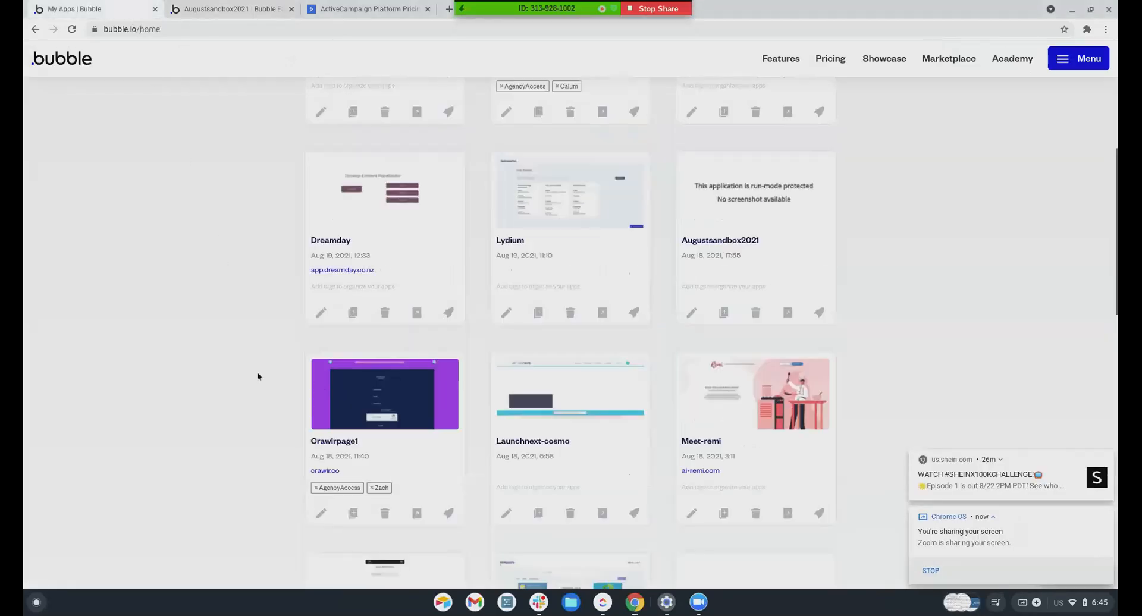
pyautogui.hotkey('ctrl', 'r')
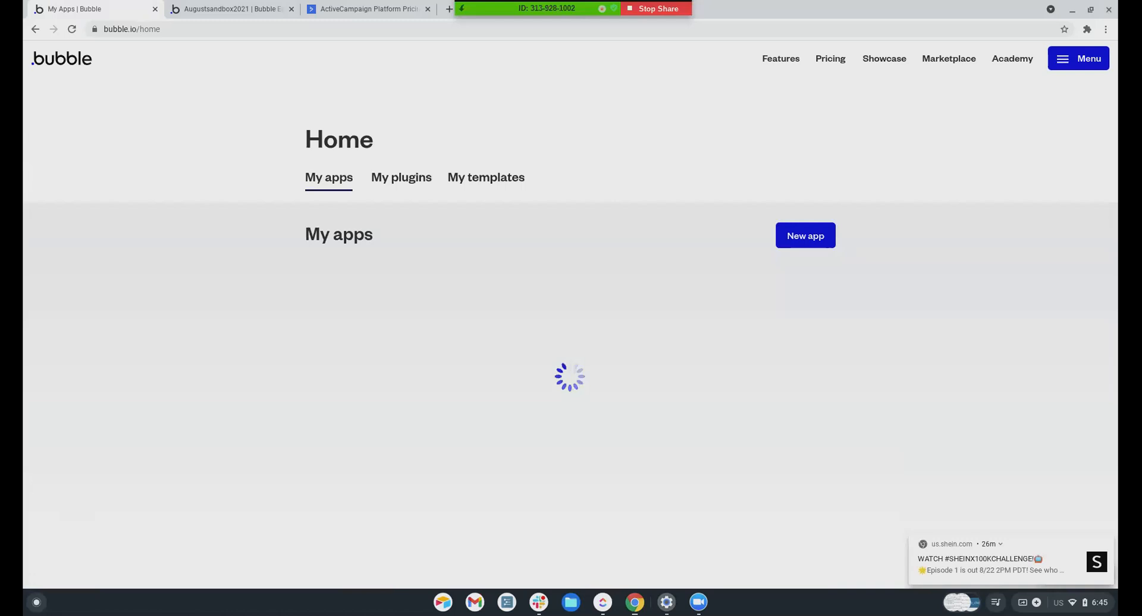
pyautogui.scroll(-3, 454, 423)
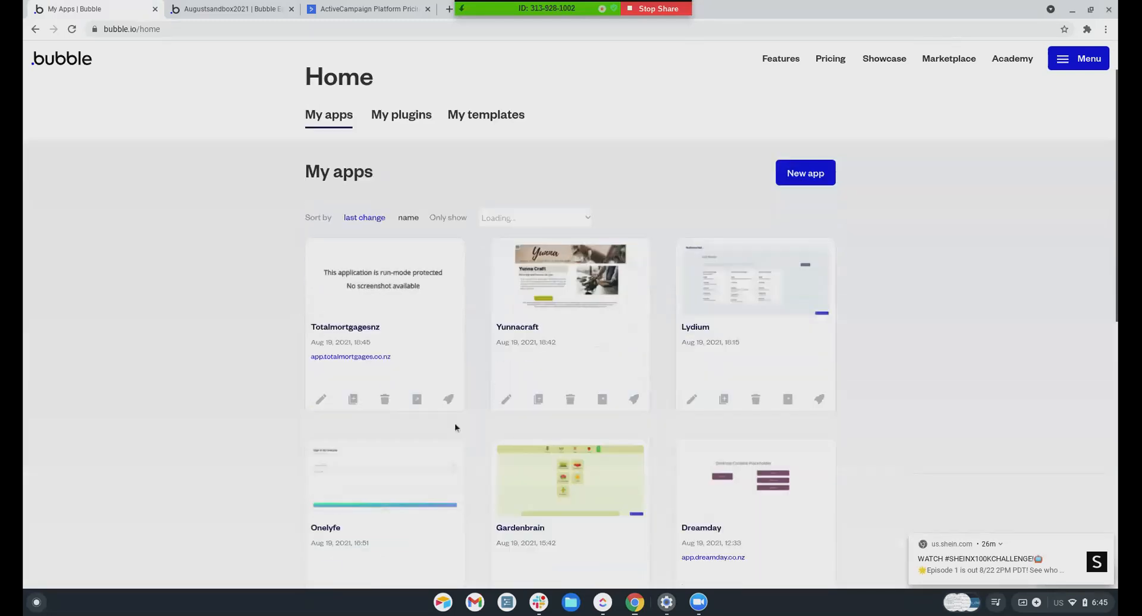
pyautogui.click(506, 278)
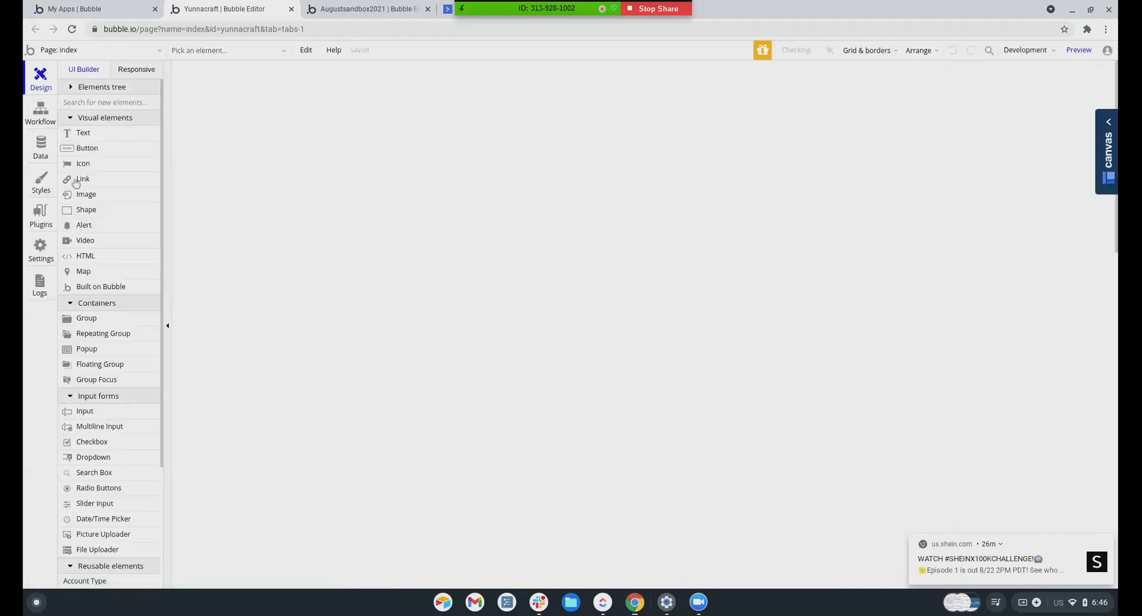
# Switch to business_owner_my_profile and jump to RepeatingGroup image via the 'repe' element search
pyautogui.click(50, 52)
pyautogui.click(260, 103)
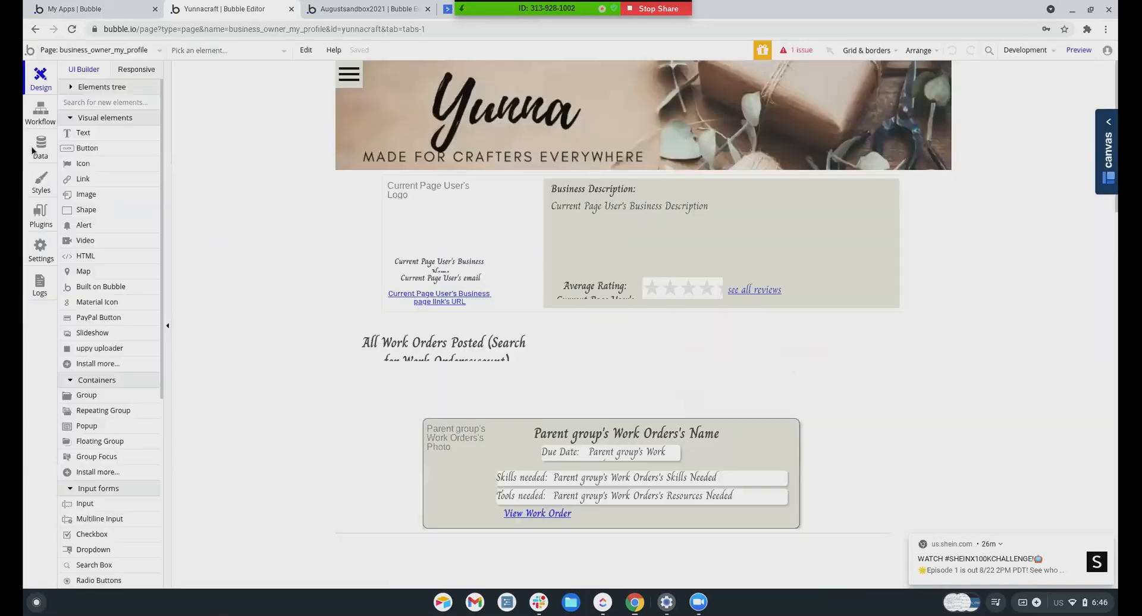
pyautogui.scroll(-13, 326, 328)
pyautogui.scroll(15, 324, 329)
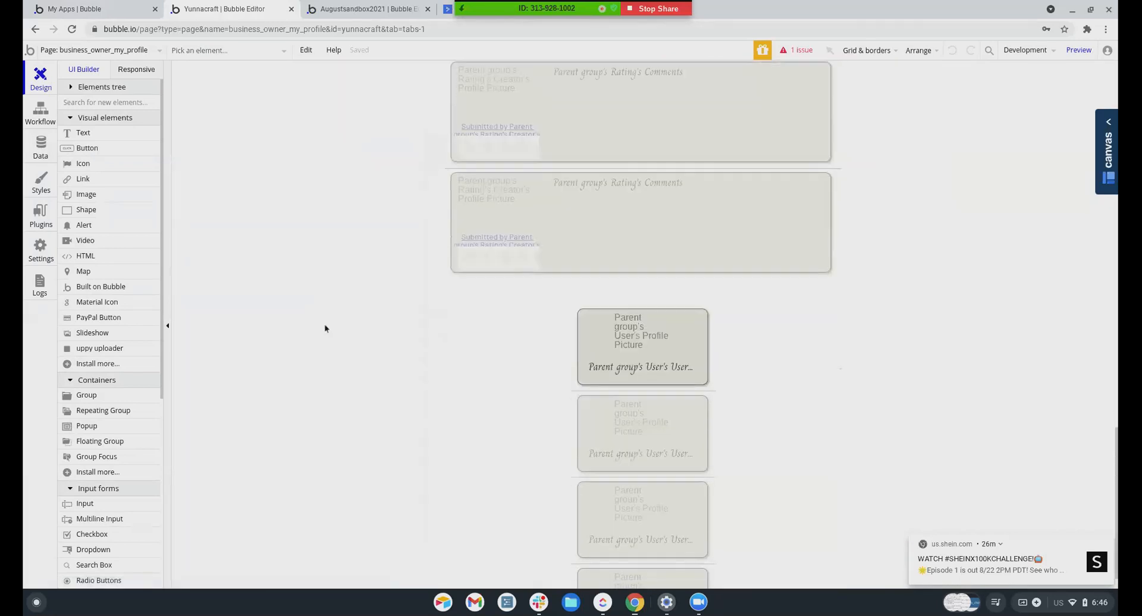
pyautogui.scroll(-5, 324, 328)
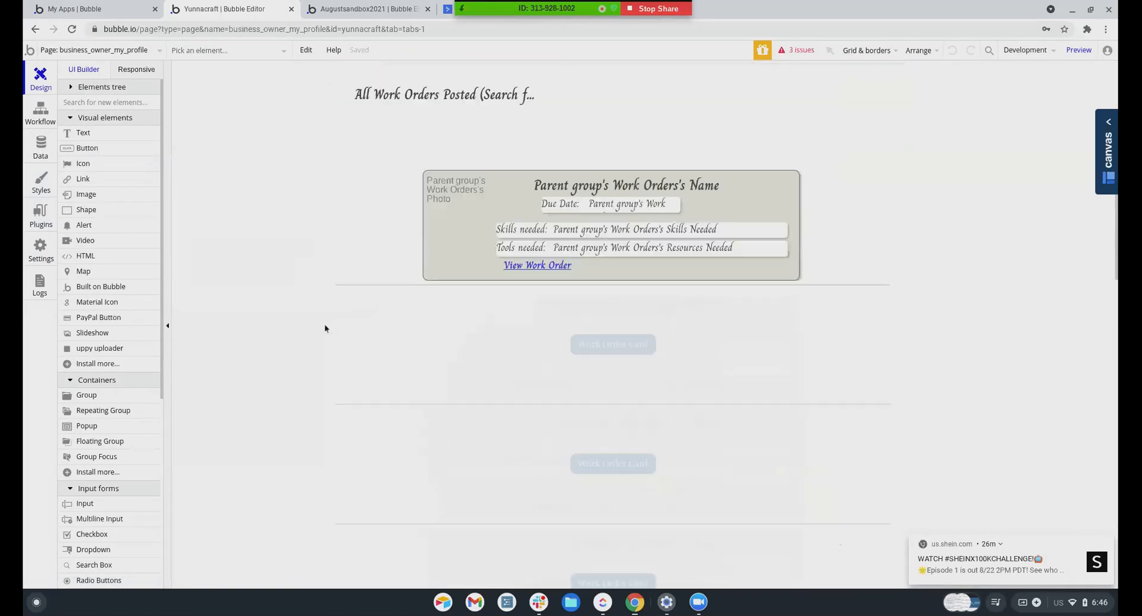
pyautogui.click(186, 52)
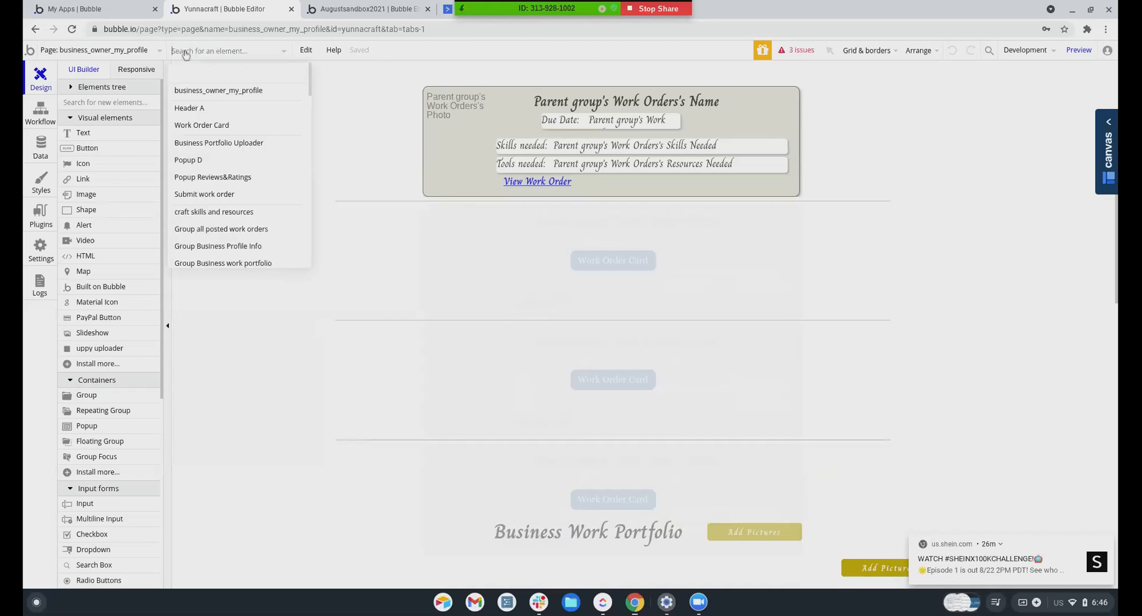
pyautogui.write('repe')
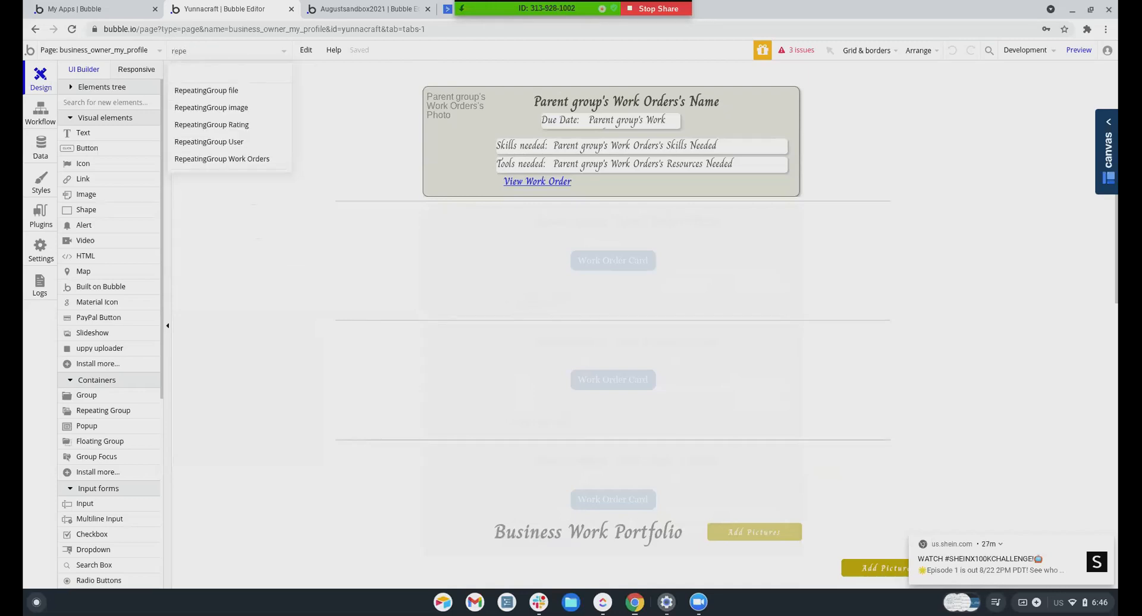
pyautogui.click(205, 108)
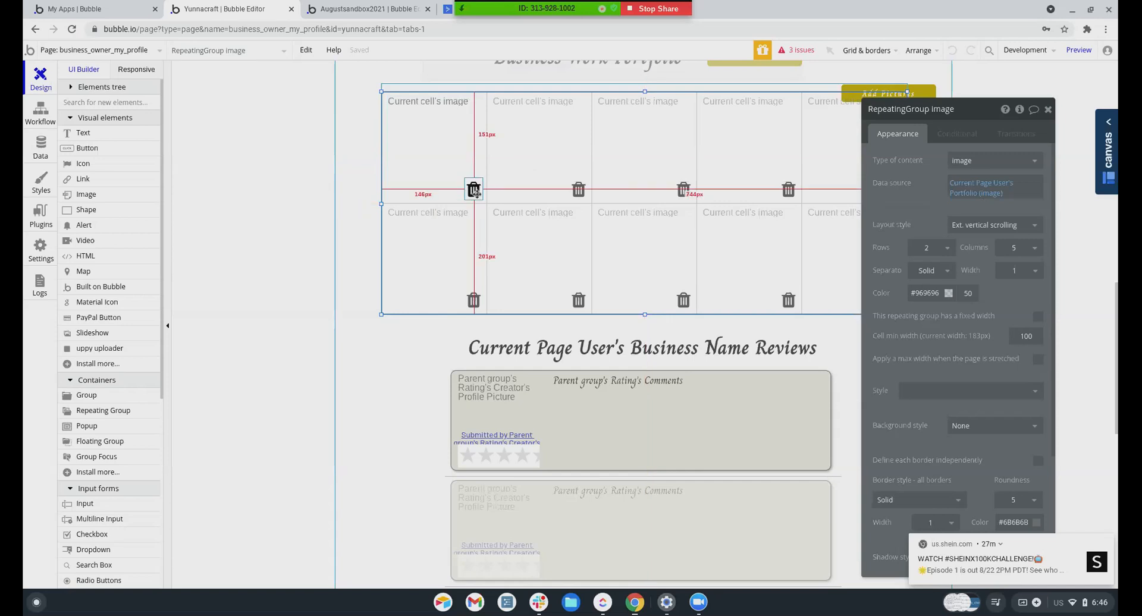
# Show the All Users records in App data
pyautogui.click(41, 147)
pyautogui.click(238, 94)
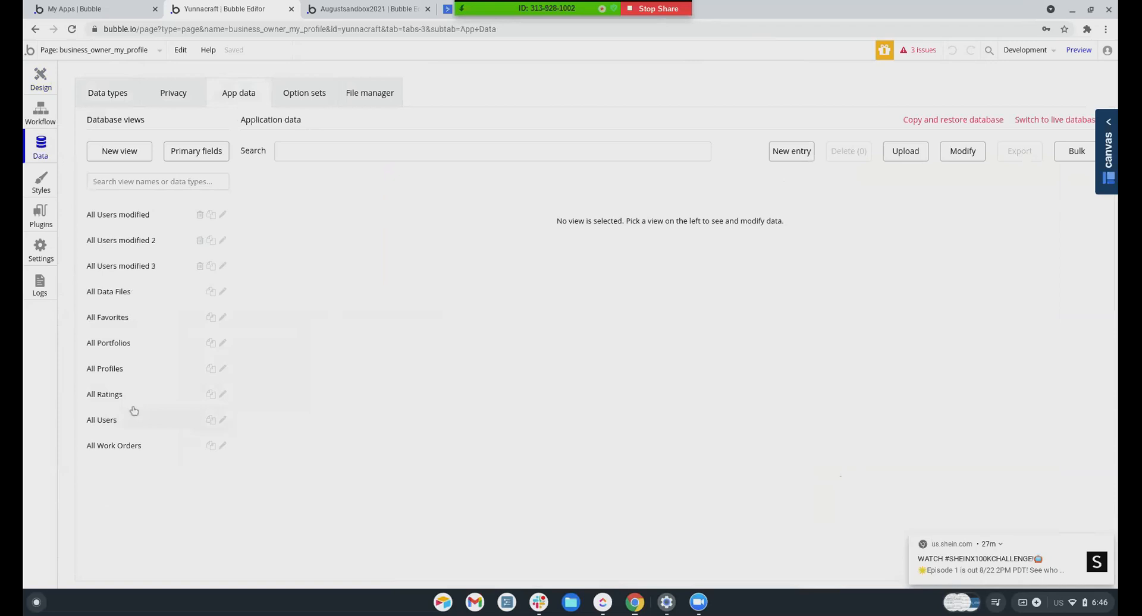
pyautogui.click(108, 422)
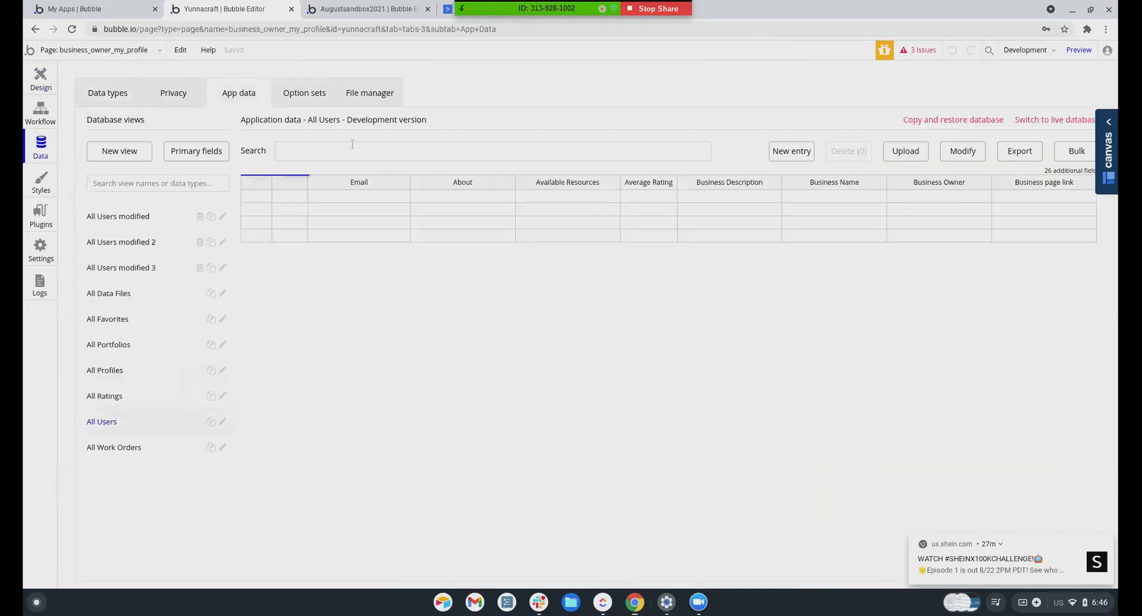
pyautogui.scroll(-2, 298, 304)
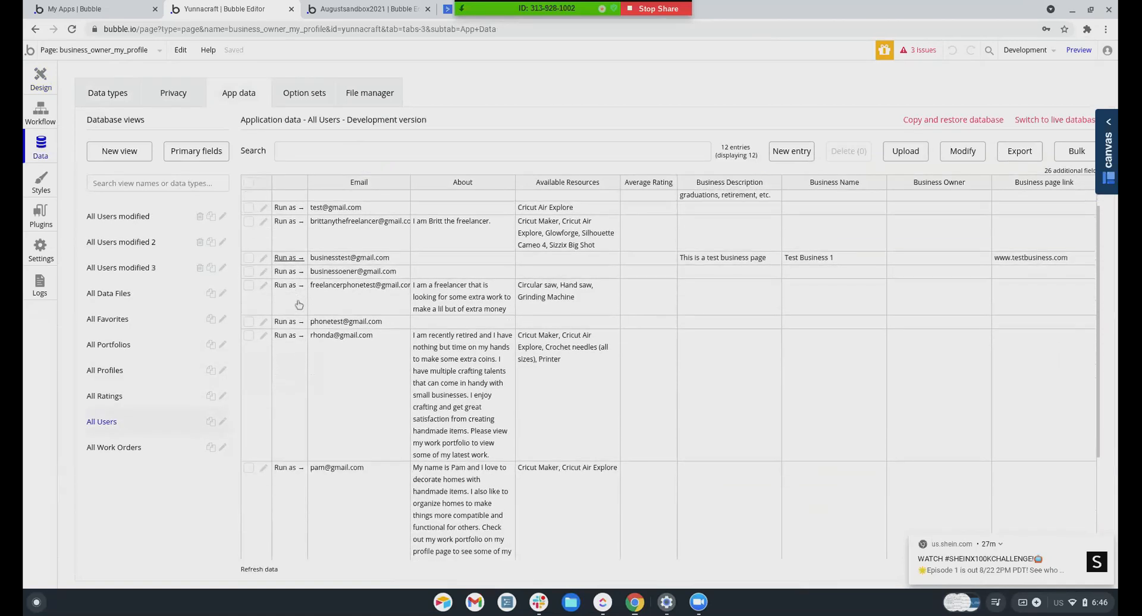
pyautogui.scroll(-3, 297, 315)
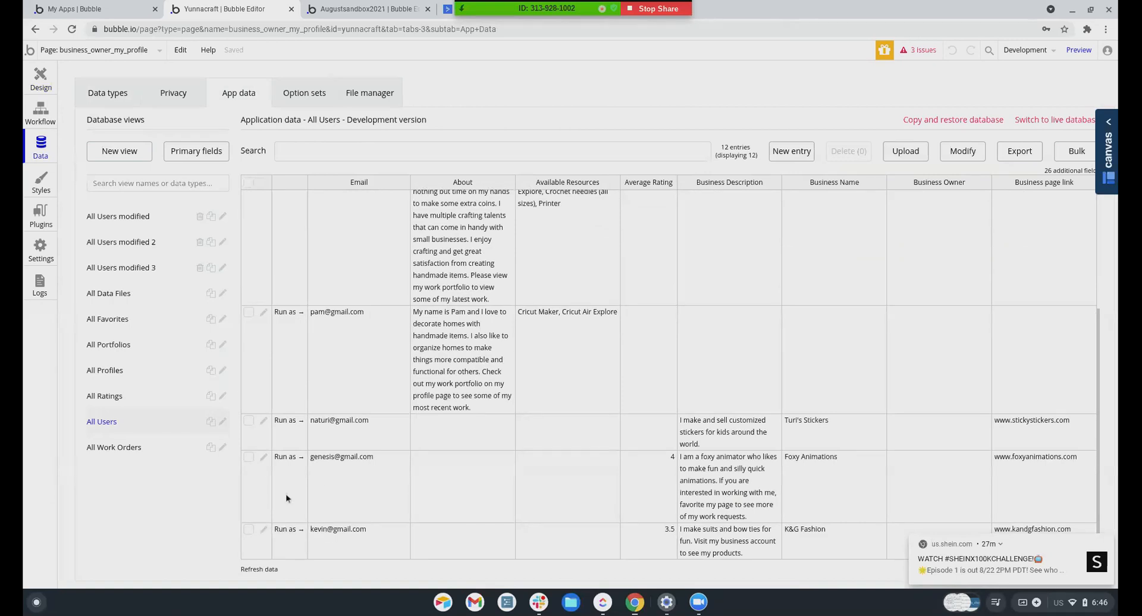
# Delete both Portfolio (image) items from the K&G Fashion user's record and save it
pyautogui.click(264, 530)
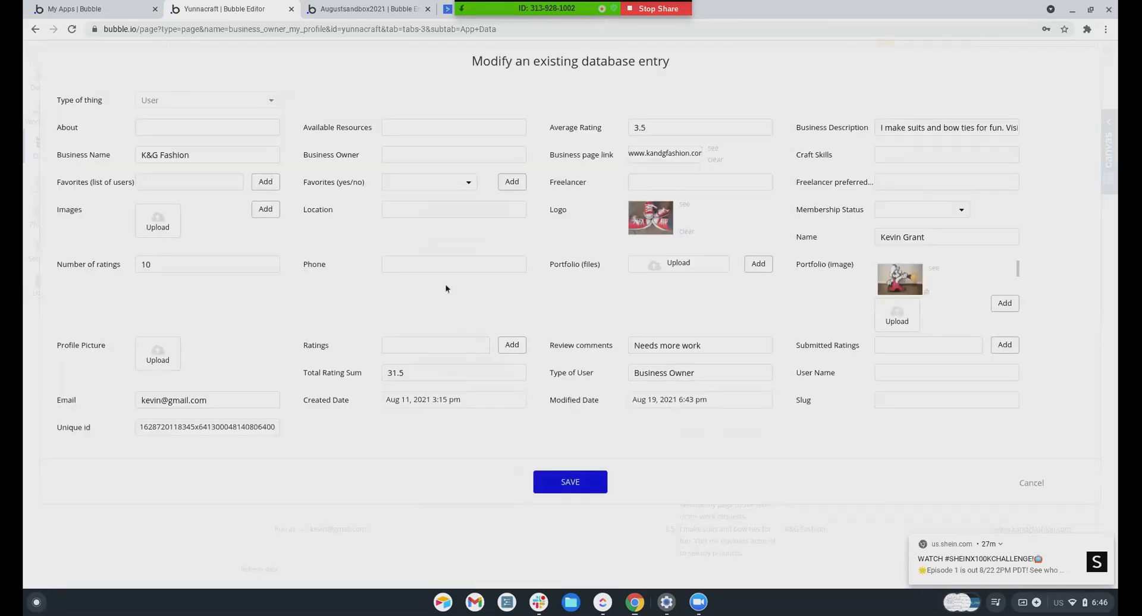
pyautogui.scroll(-2, 938, 265)
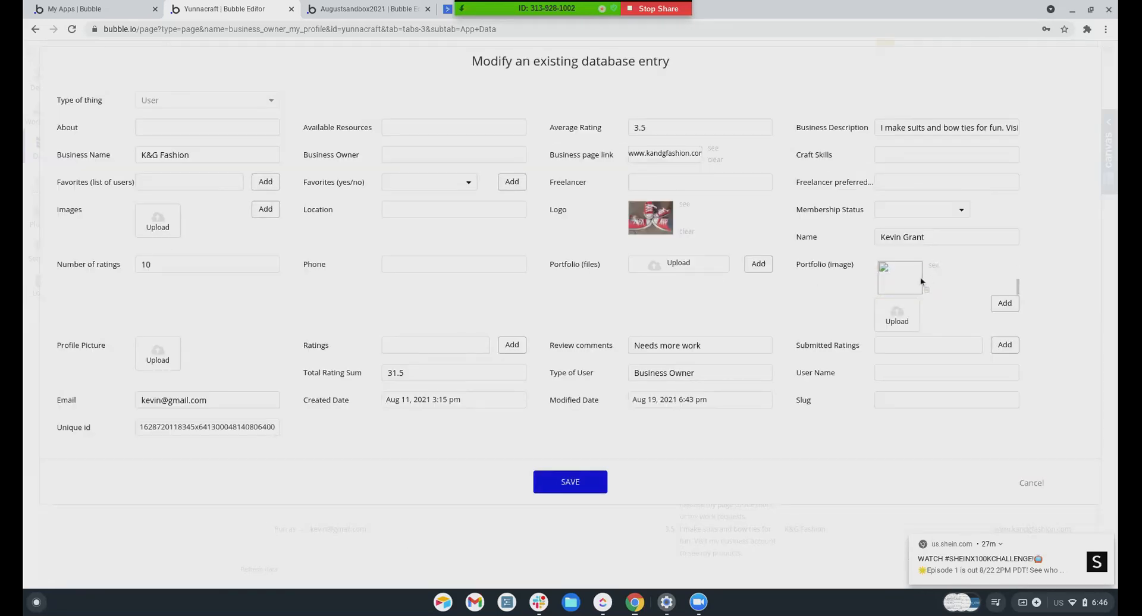
pyautogui.scroll(2, 915, 283)
pyautogui.scroll(-2, 936, 275)
pyautogui.click(926, 291)
pyautogui.click(927, 291)
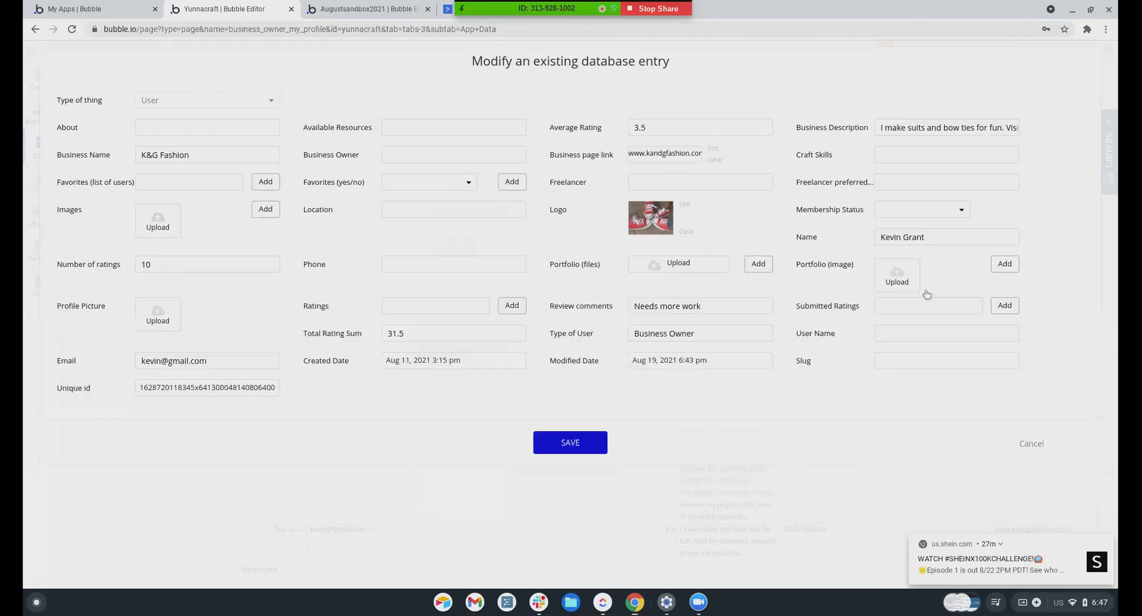
pyautogui.click(572, 449)
pyautogui.click(565, 185)
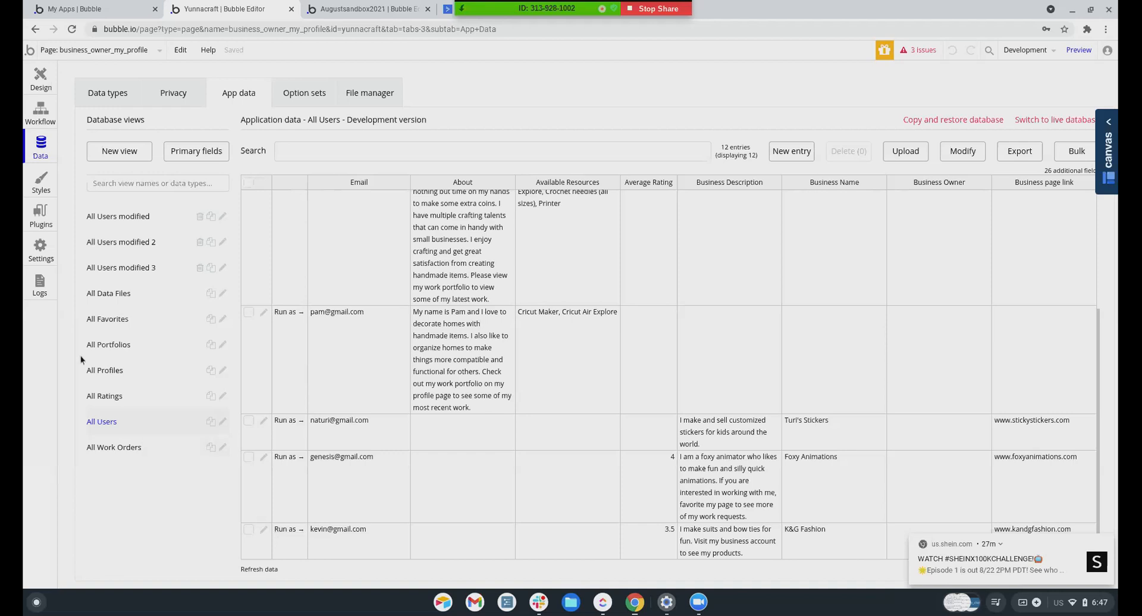
# Review the Page dropdown, then Run as the K&G Fashion user from All Users
pyautogui.click(52, 54)
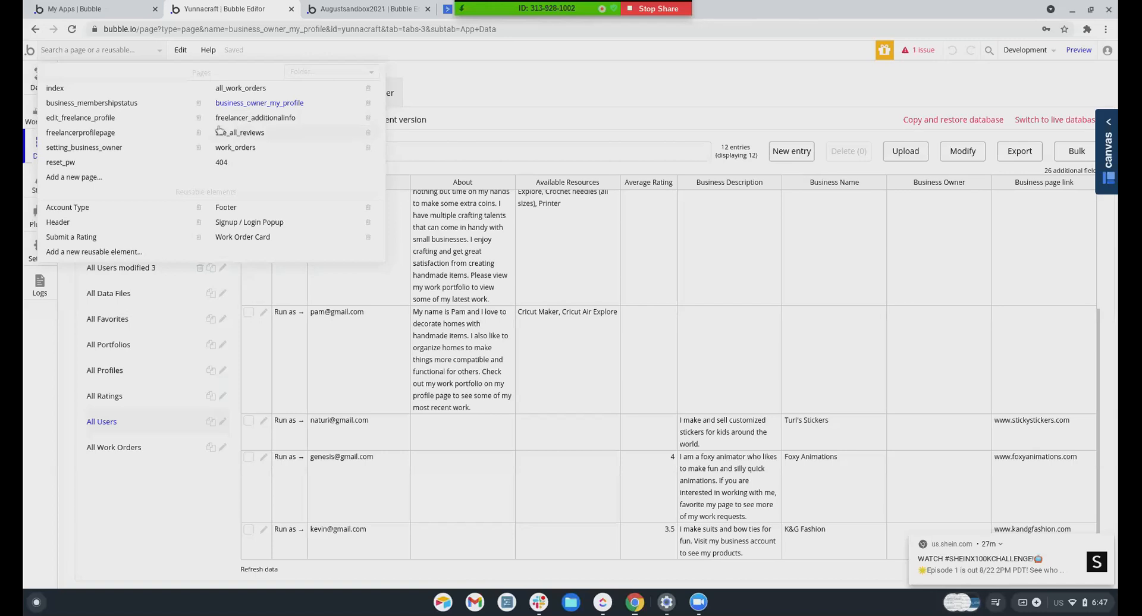
pyautogui.moveTo(63, 107)
pyautogui.moveTo(59, 91)
pyautogui.moveTo(57, 148)
pyautogui.moveTo(232, 106)
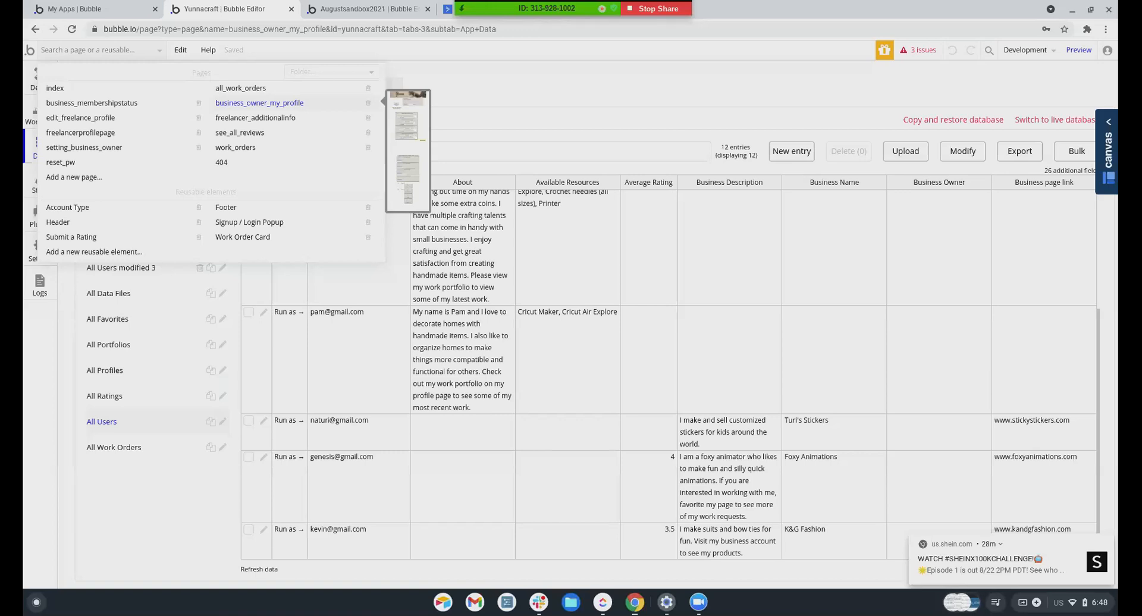
pyautogui.click(288, 529)
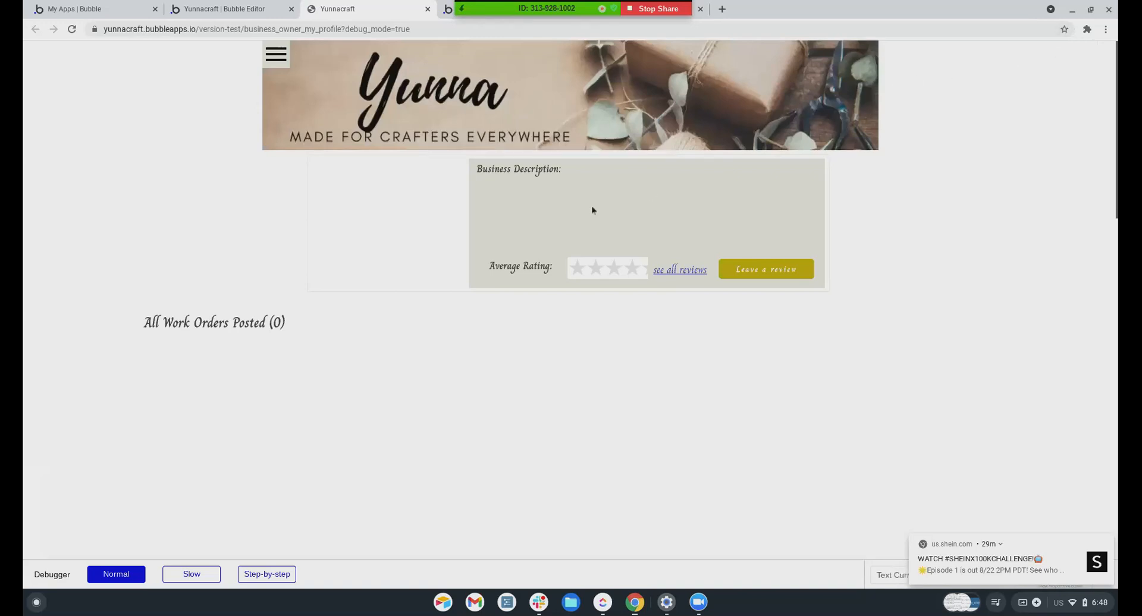
# Log out and log back in with the K&G Fashion owner's e-mail and password, dismissing browser prompts
pyautogui.click(277, 56)
pyautogui.click(780, 61)
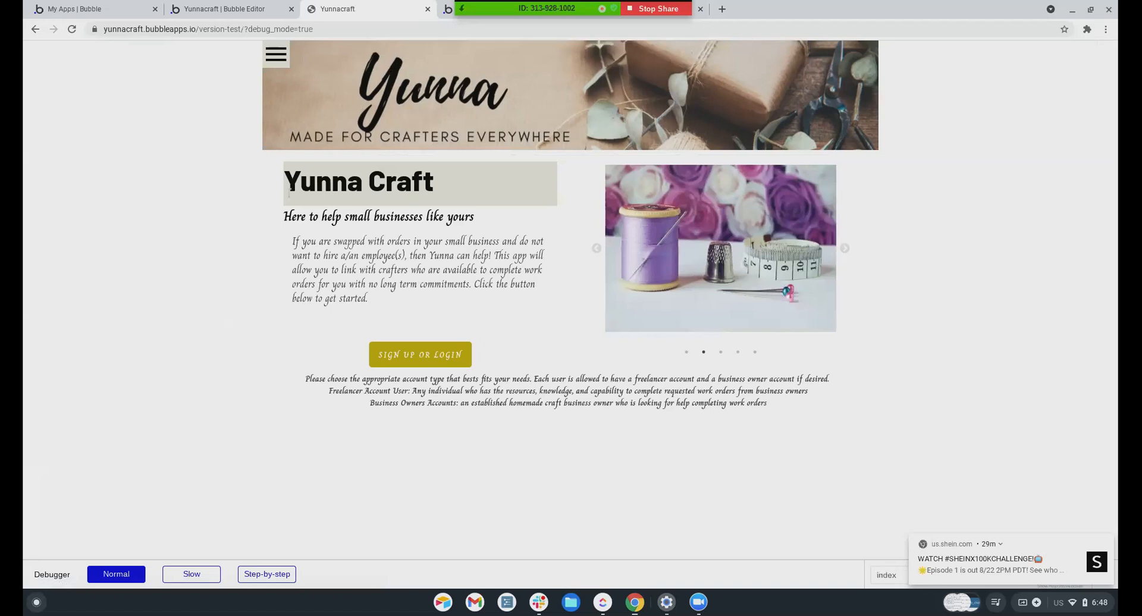
pyautogui.click(409, 354)
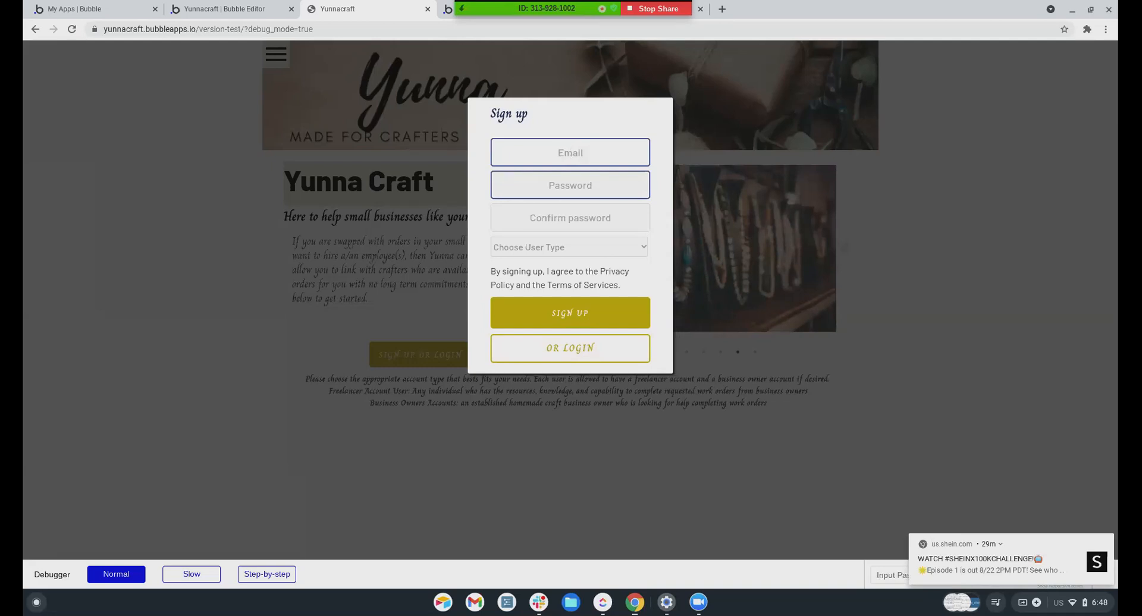
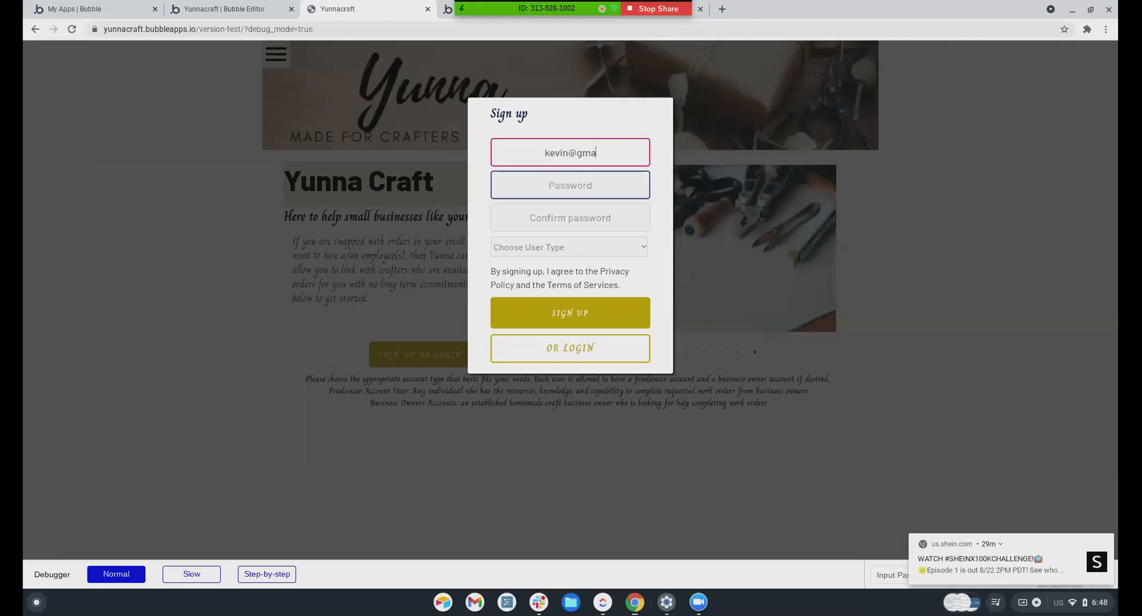
pyautogui.click(540, 356)
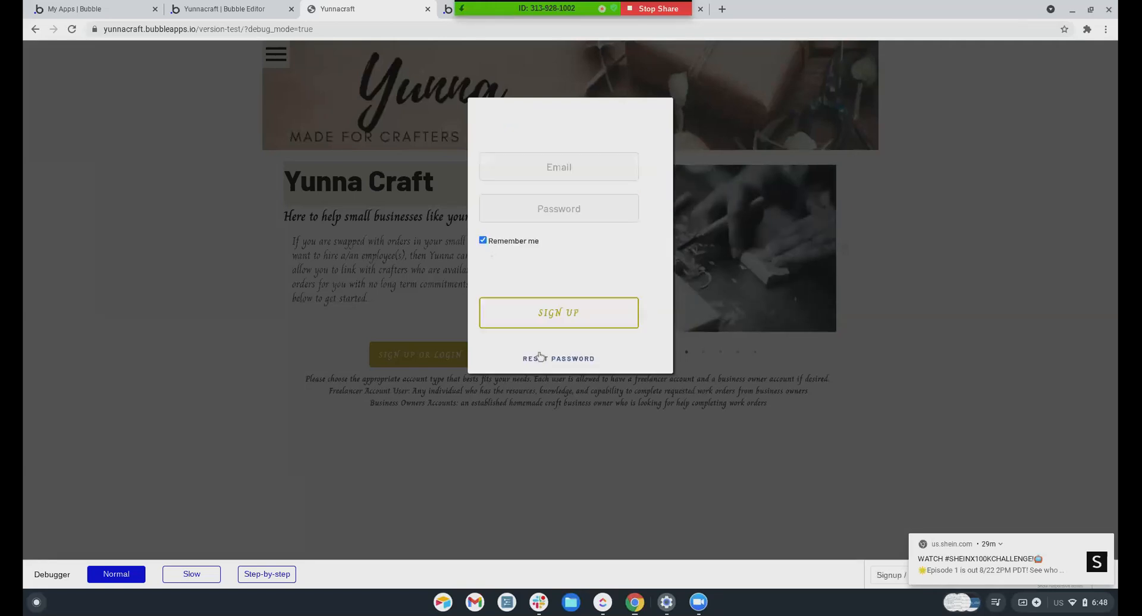
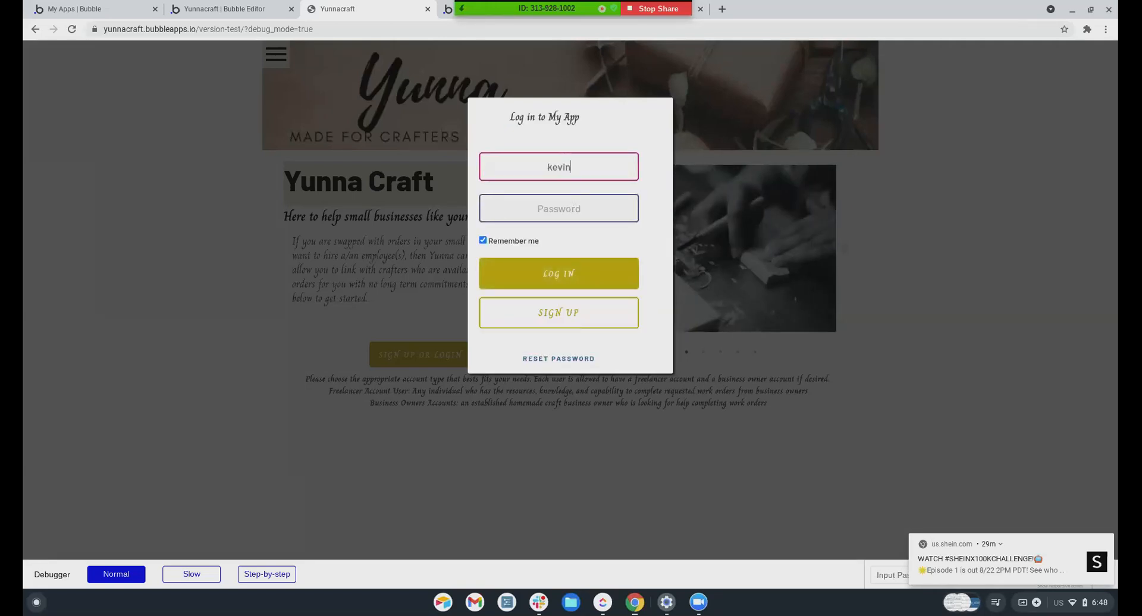
pyautogui.press('Tab')
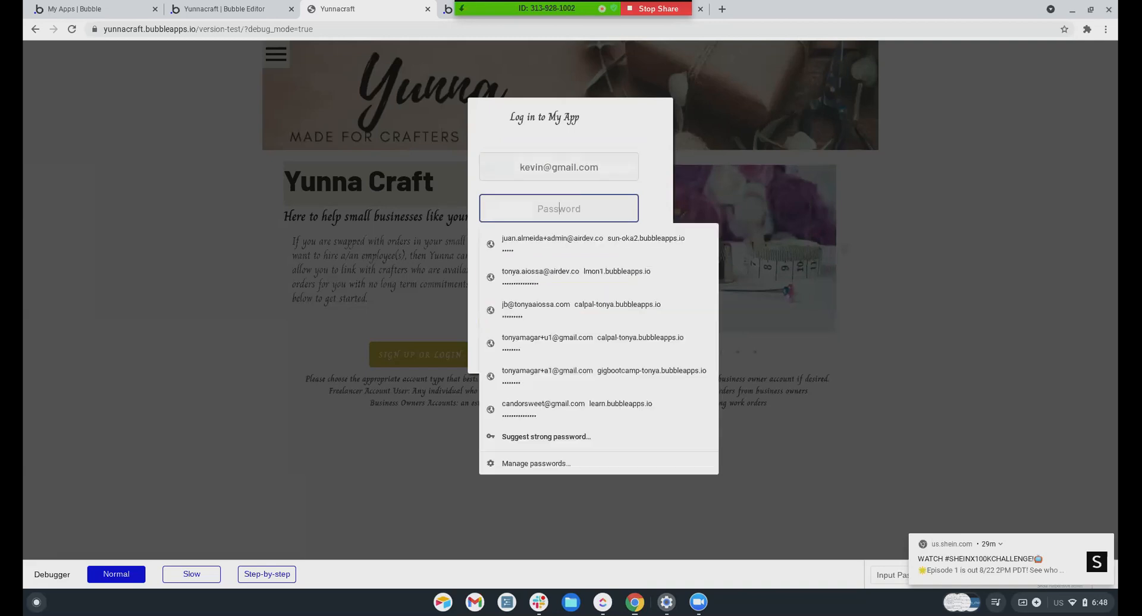
pyautogui.write('•')
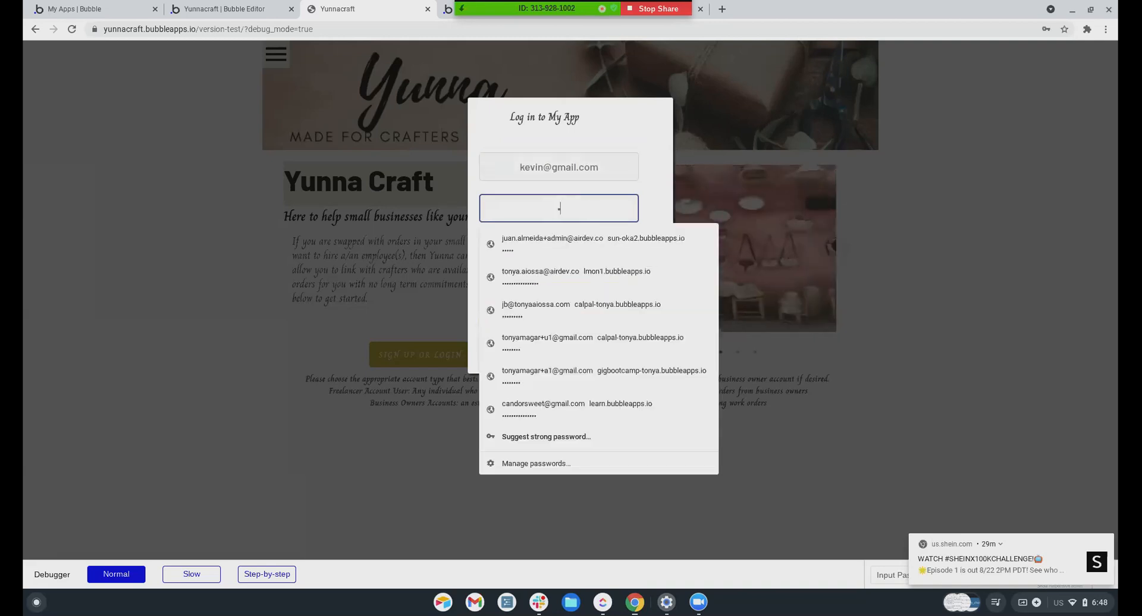
pyautogui.press('Return')
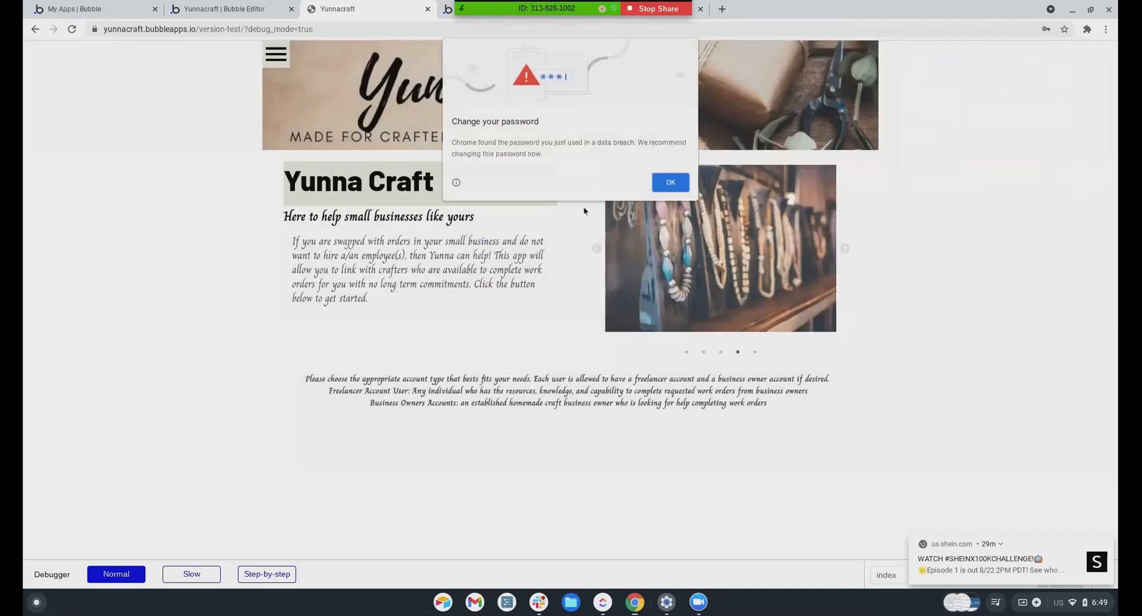
pyautogui.click(657, 187)
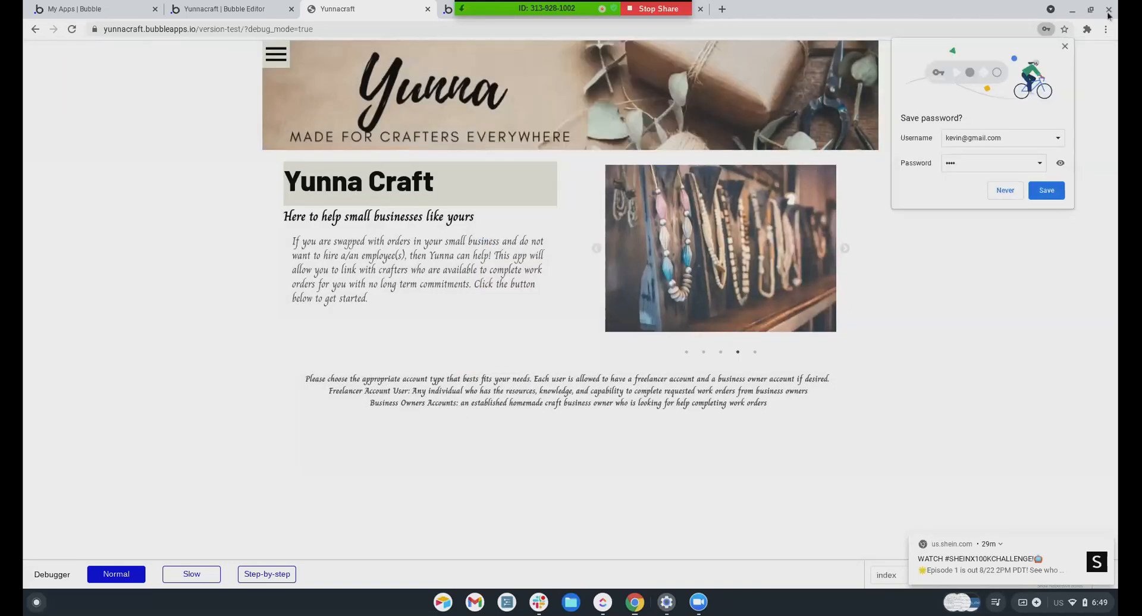
pyautogui.click(1064, 46)
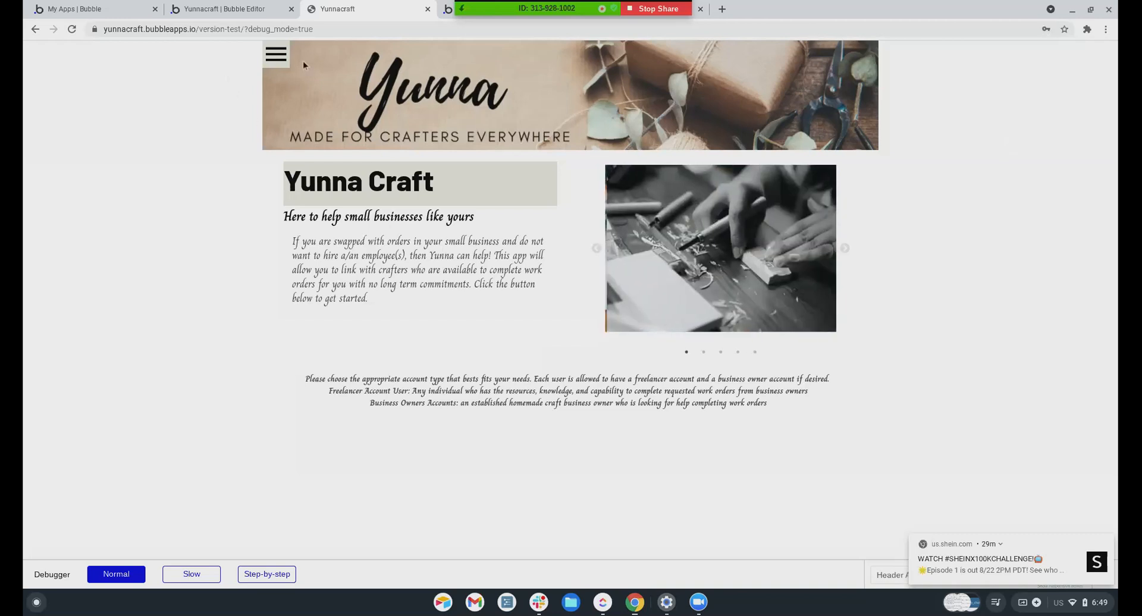
# Open My Business Profile from the menu and scroll through its four posted work orders
pyautogui.click(277, 55)
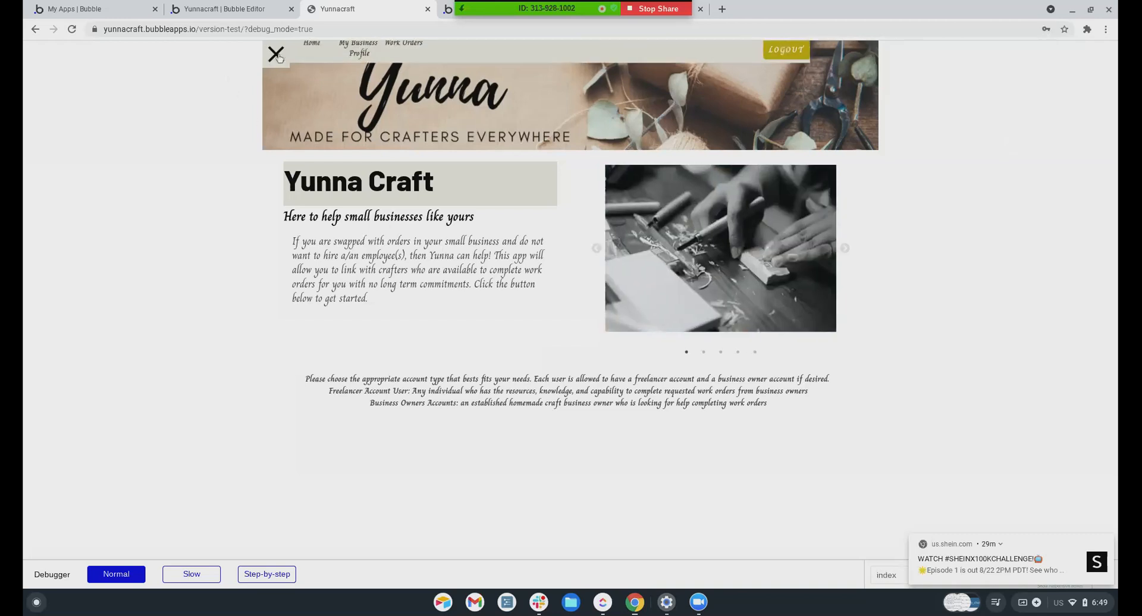
pyautogui.click(374, 52)
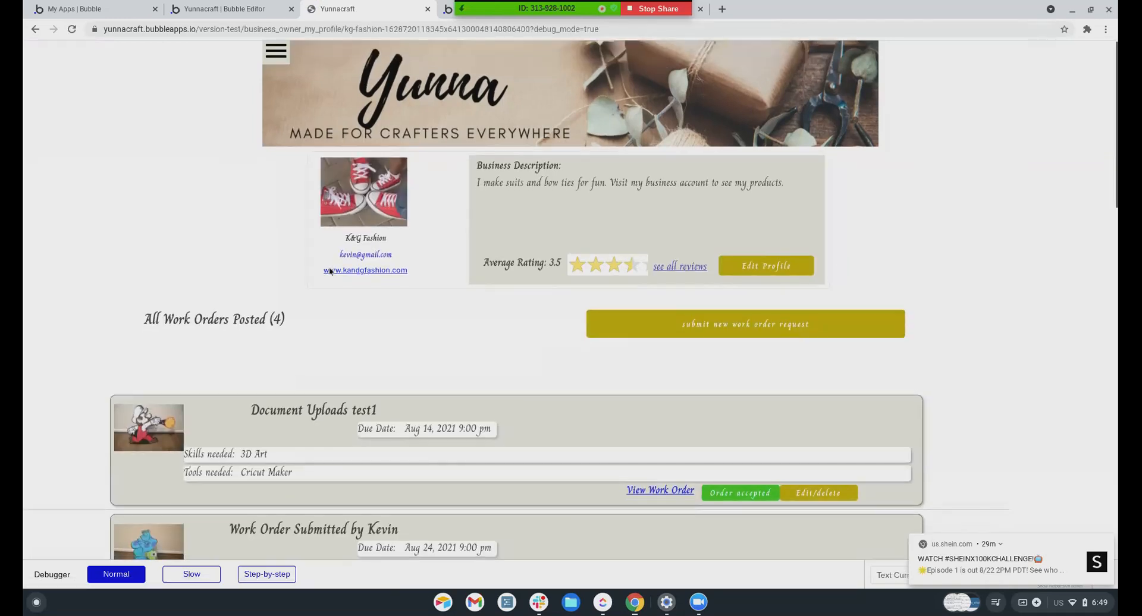
pyautogui.scroll(-4, 331, 268)
pyautogui.scroll(-15, 331, 271)
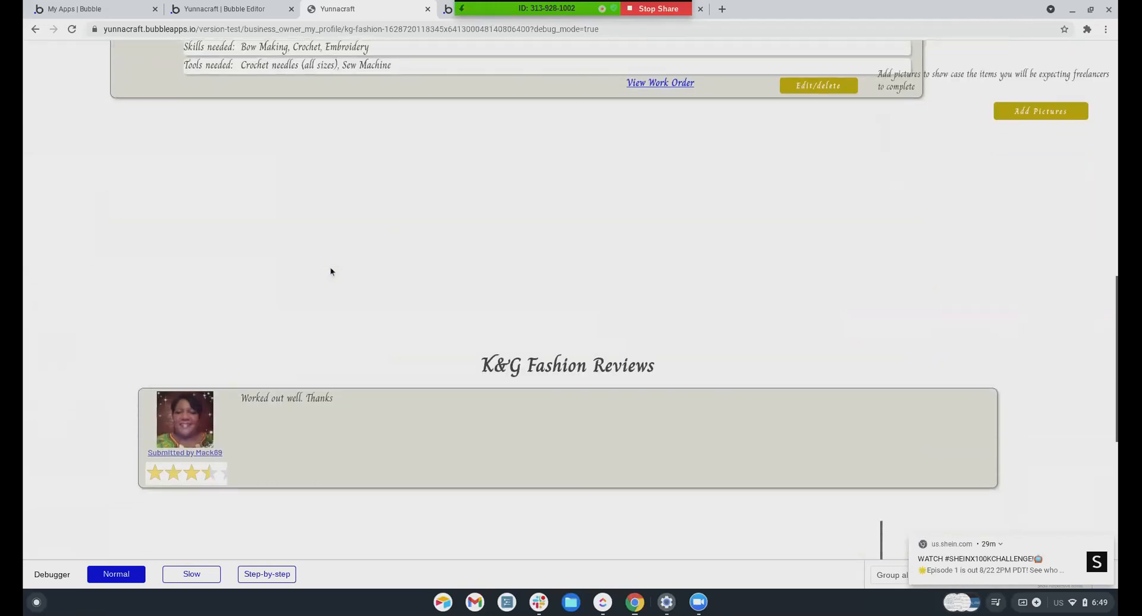
pyautogui.scroll(9, 330, 272)
pyautogui.scroll(6, 331, 272)
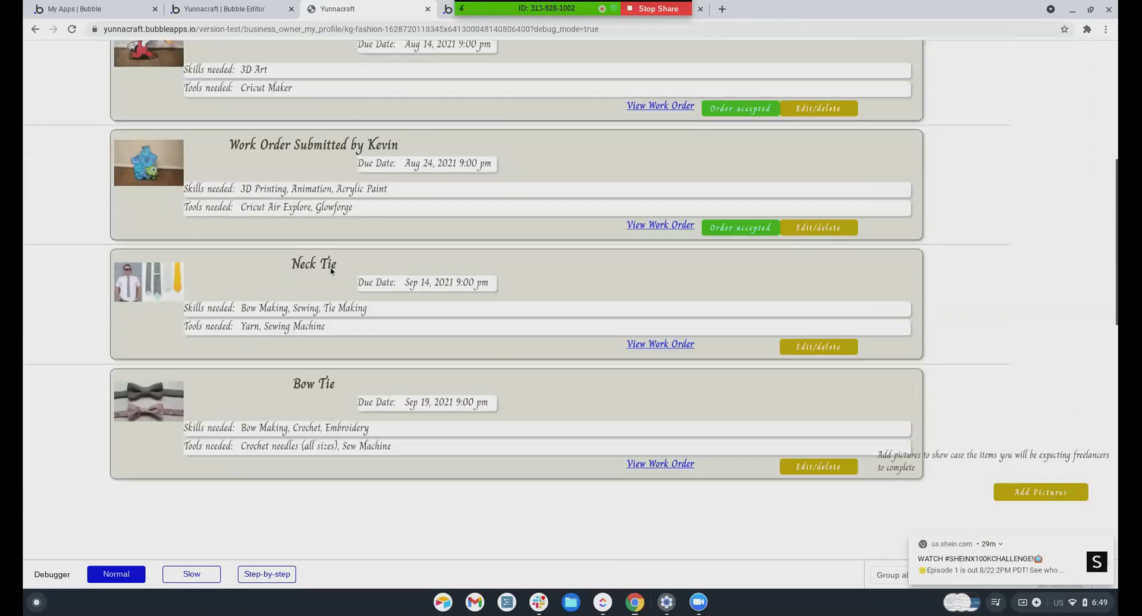
pyautogui.scroll(-6, 745, 442)
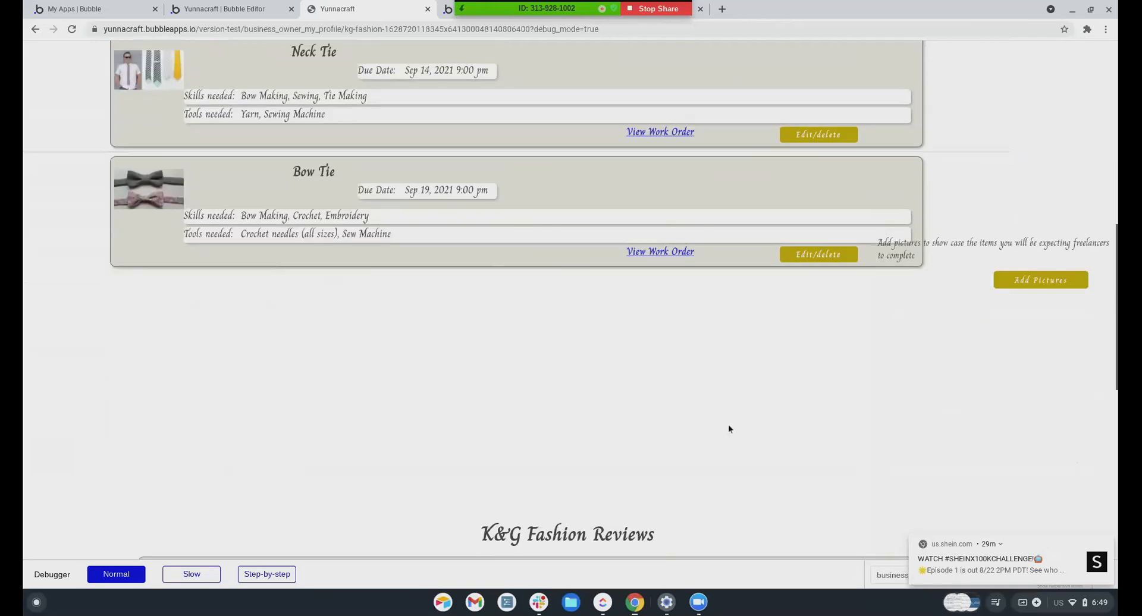
pyautogui.scroll(6, 713, 395)
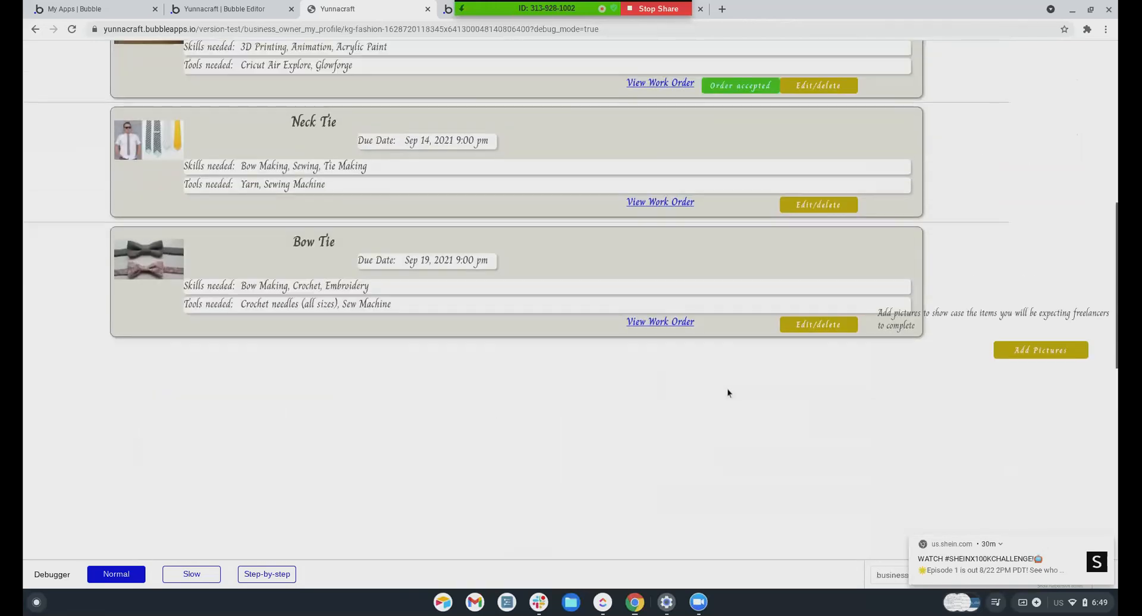
# Add Pictures from My Device, choosing m15 through m11.jpg in Google Drive's Test User Photos
pyautogui.click(1018, 474)
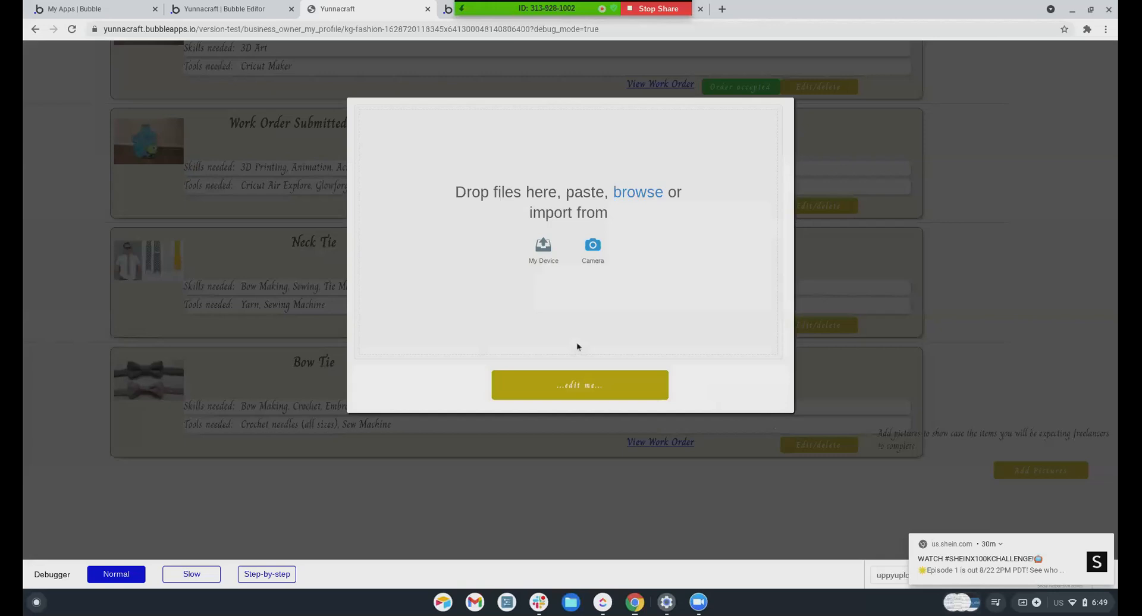
pyautogui.click(543, 249)
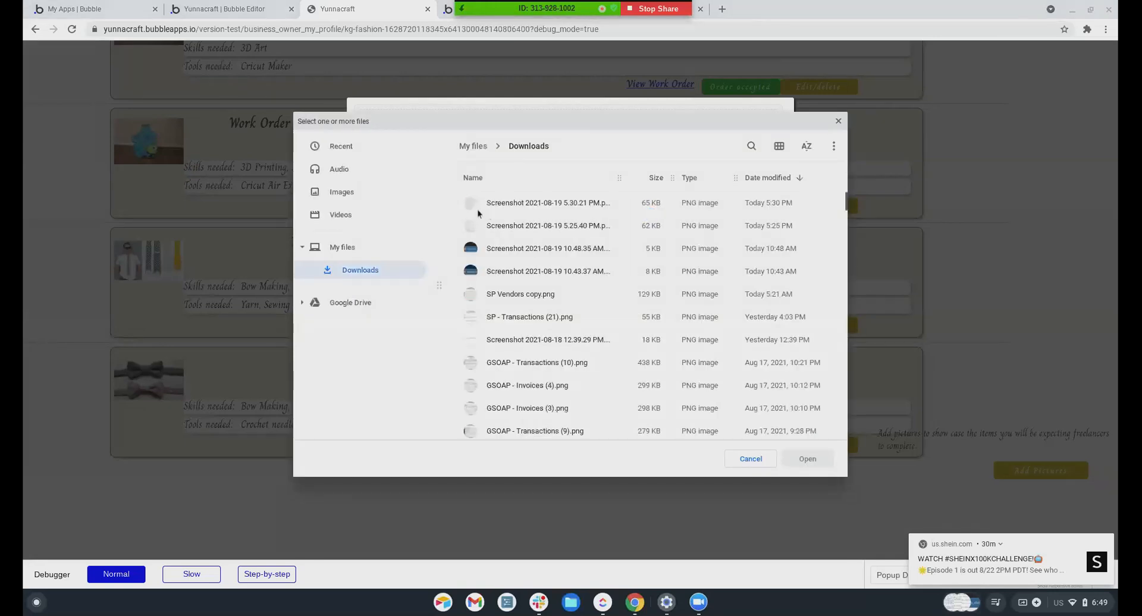
pyautogui.click(346, 302)
pyautogui.doubleClick(529, 270)
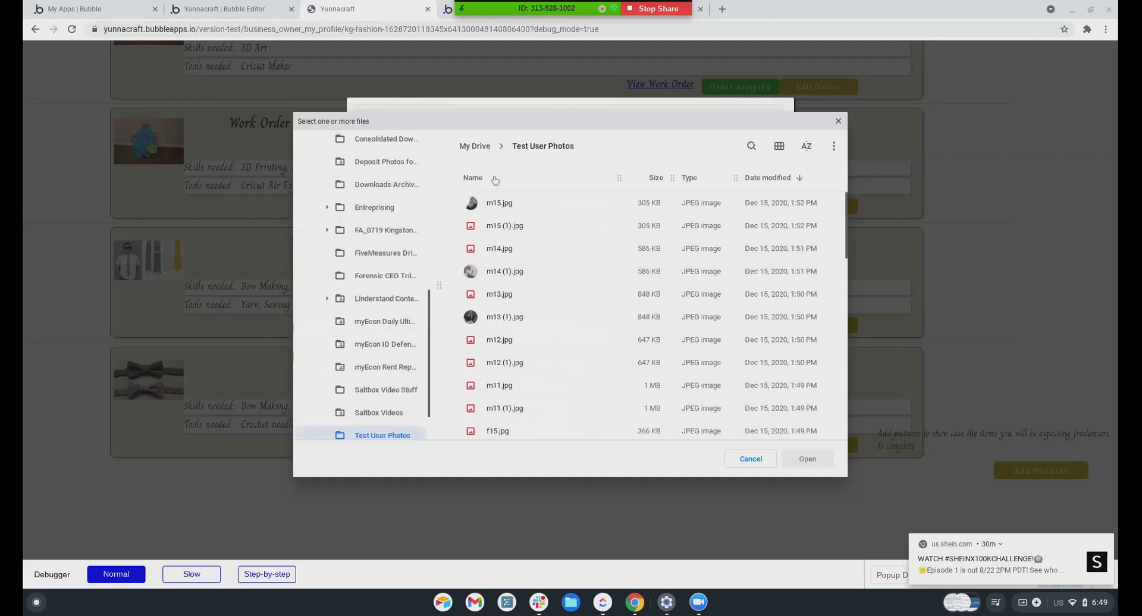
pyautogui.click(492, 210)
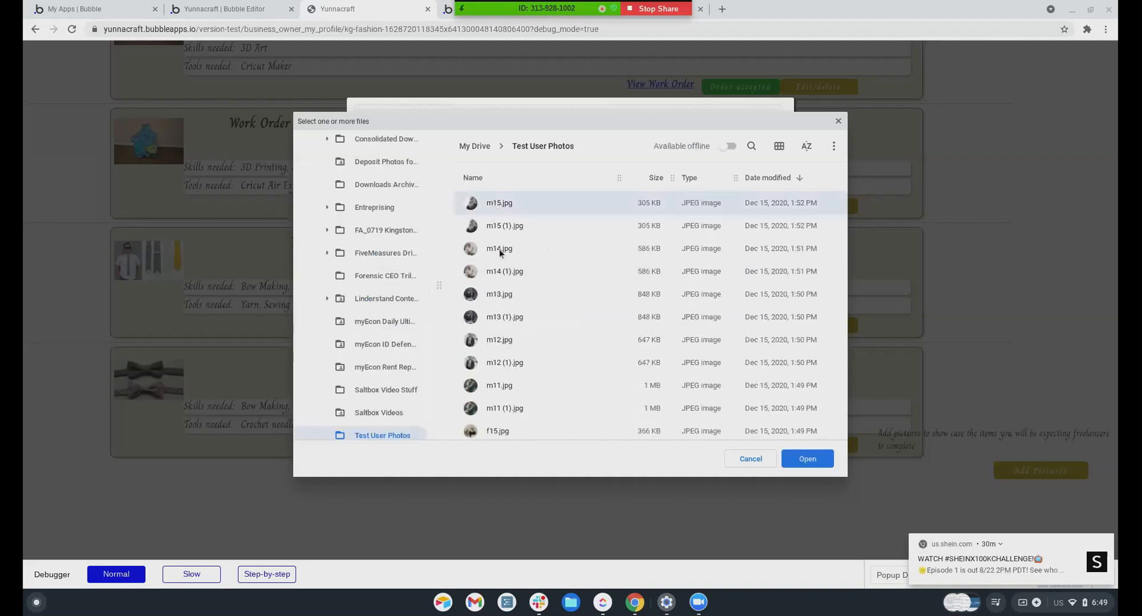
pyautogui.keyDown('shift'); pyautogui.click(498, 248); pyautogui.keyUp('shift')
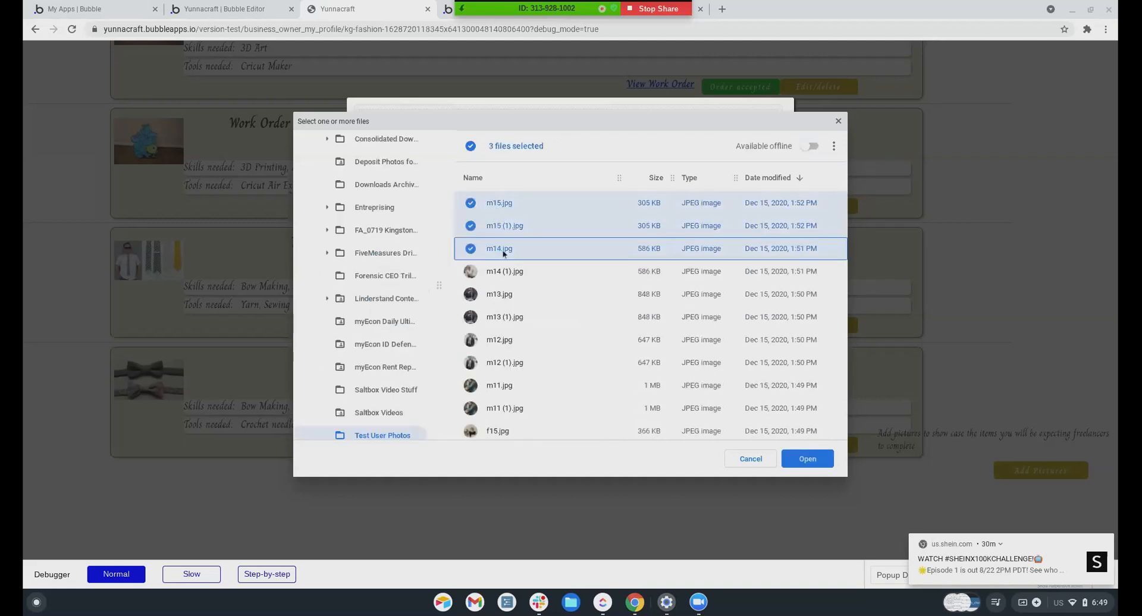
pyautogui.click(503, 207)
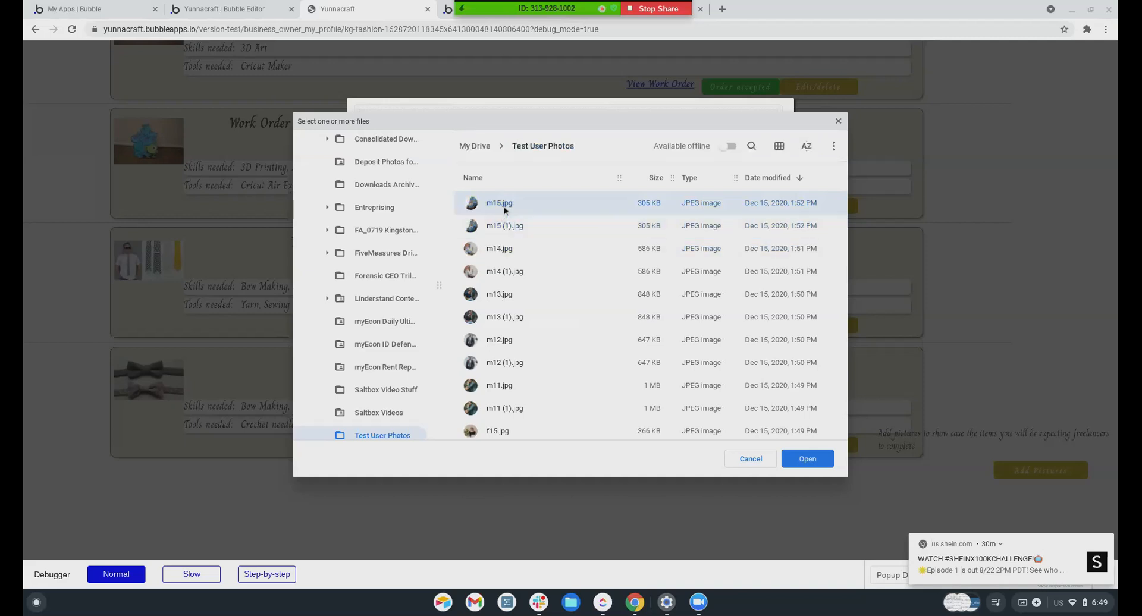
pyautogui.keyDown('ctrl'); pyautogui.click(501, 252); pyautogui.keyUp('ctrl')
pyautogui.keyDown('ctrl'); pyautogui.click(499, 296); pyautogui.keyUp('ctrl')
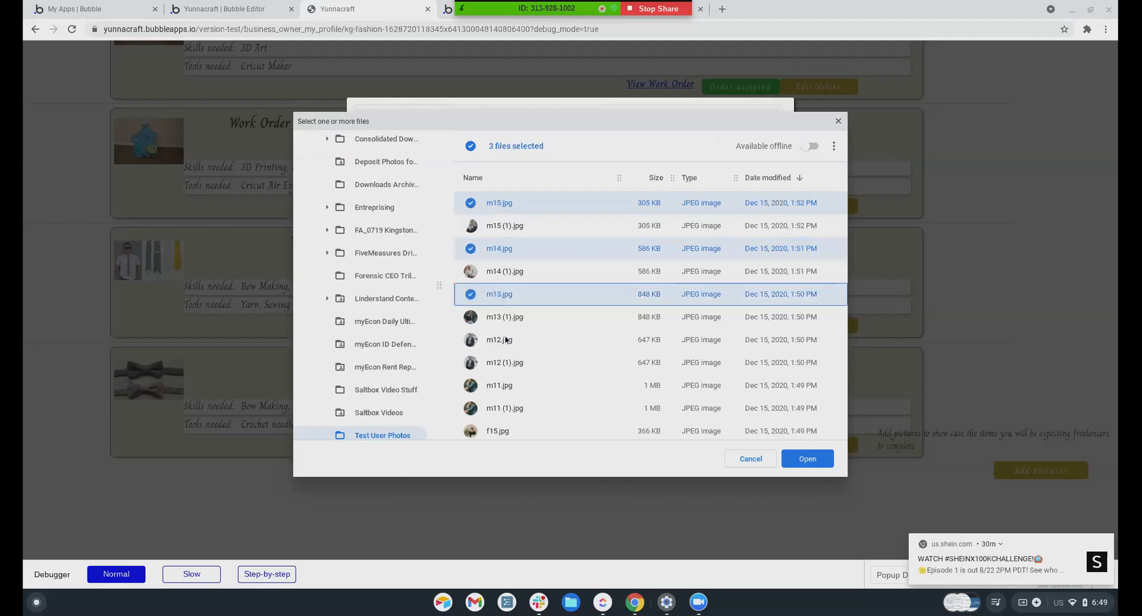
pyautogui.keyDown('ctrl'); pyautogui.click(504, 340); pyautogui.keyUp('ctrl')
pyautogui.keyDown('ctrl'); pyautogui.click(509, 386); pyautogui.keyUp('ctrl')
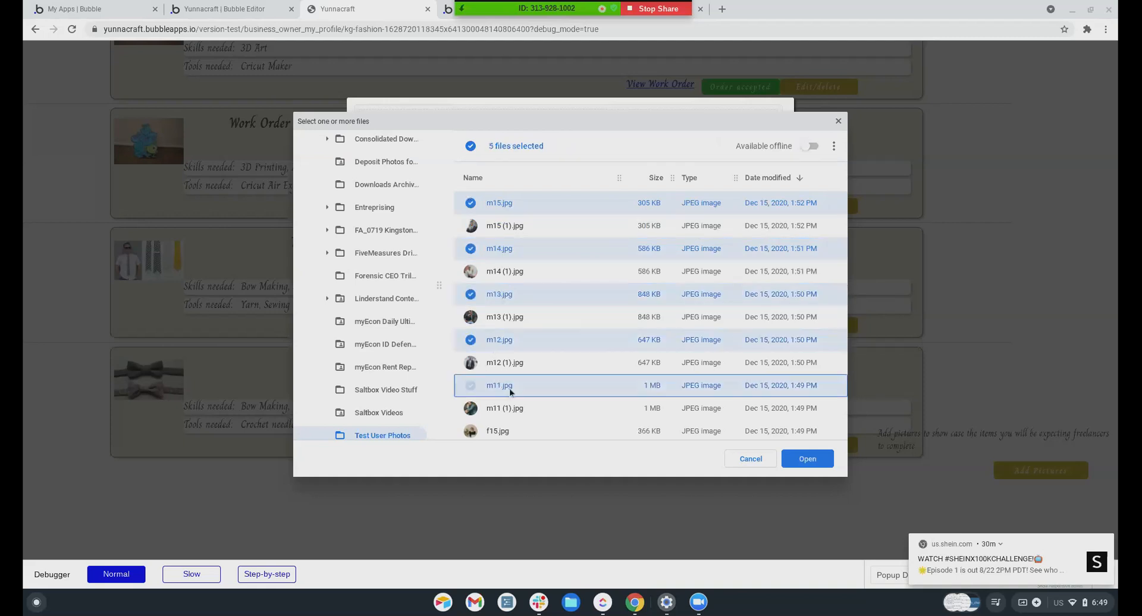
pyautogui.click(806, 459)
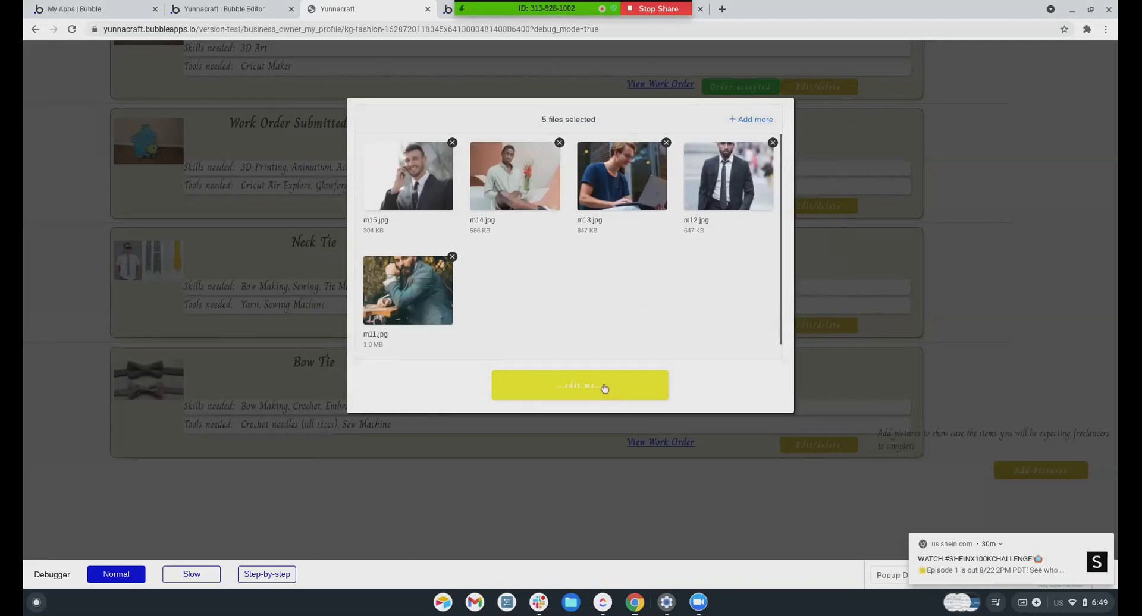
# Submit the five photos and scroll the profile page to check it
pyautogui.click(989, 220)
pyautogui.scroll(-11, 601, 348)
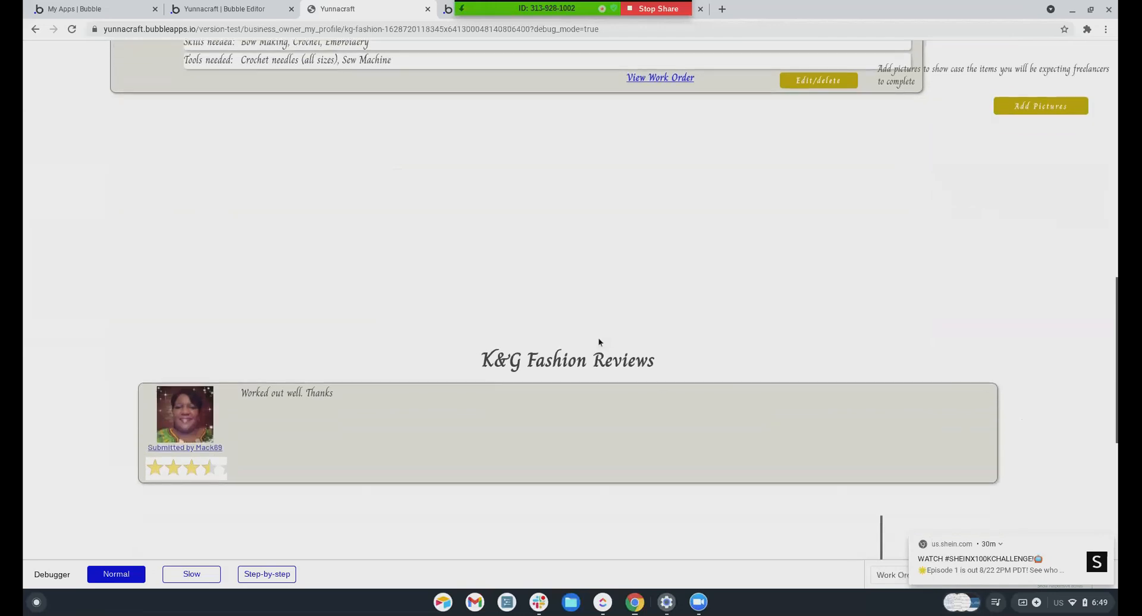
pyautogui.scroll(8, 599, 343)
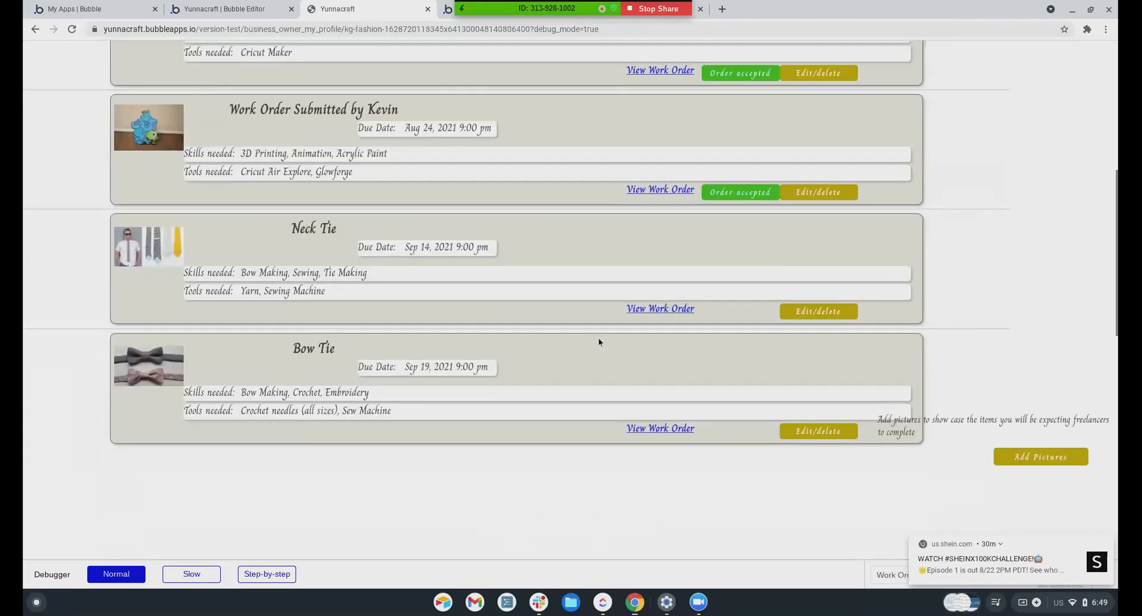
pyautogui.scroll(5, 599, 342)
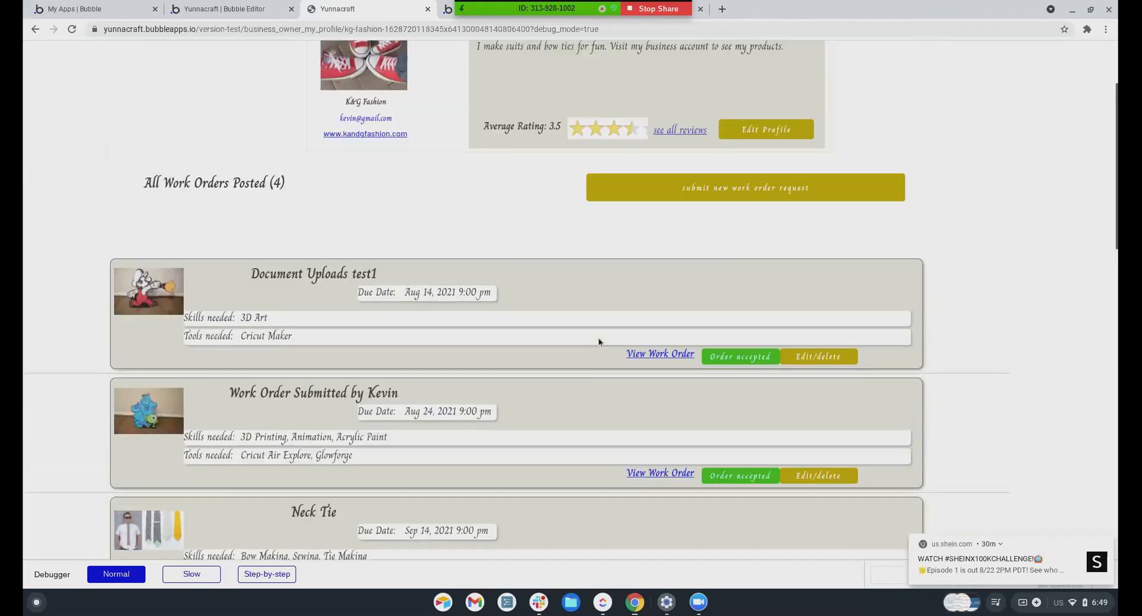
pyautogui.scroll(-12, 598, 343)
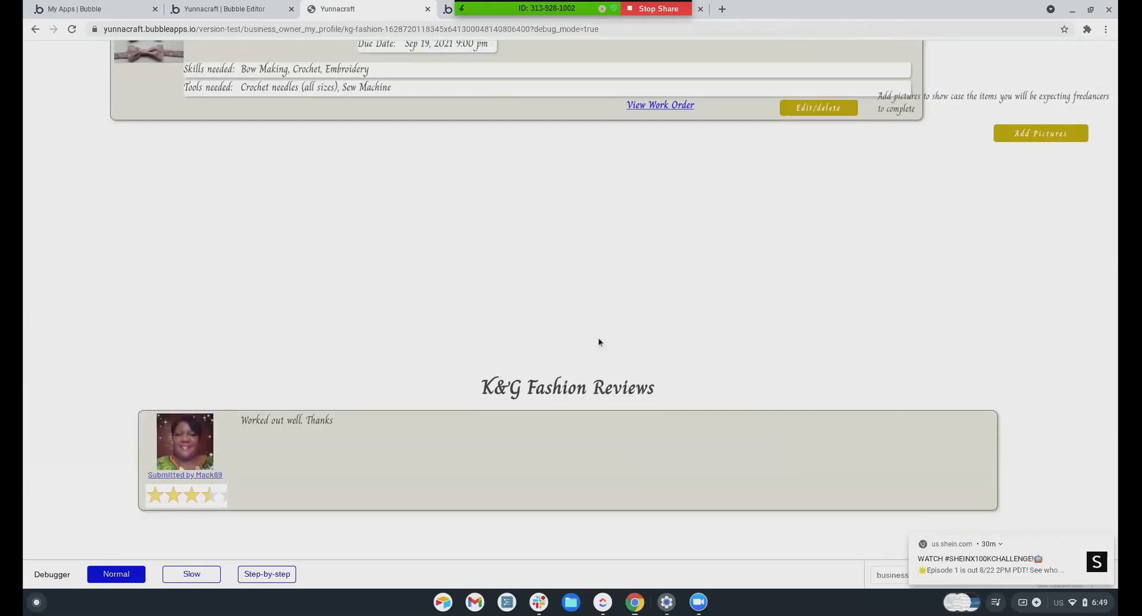
pyautogui.scroll(1, 599, 343)
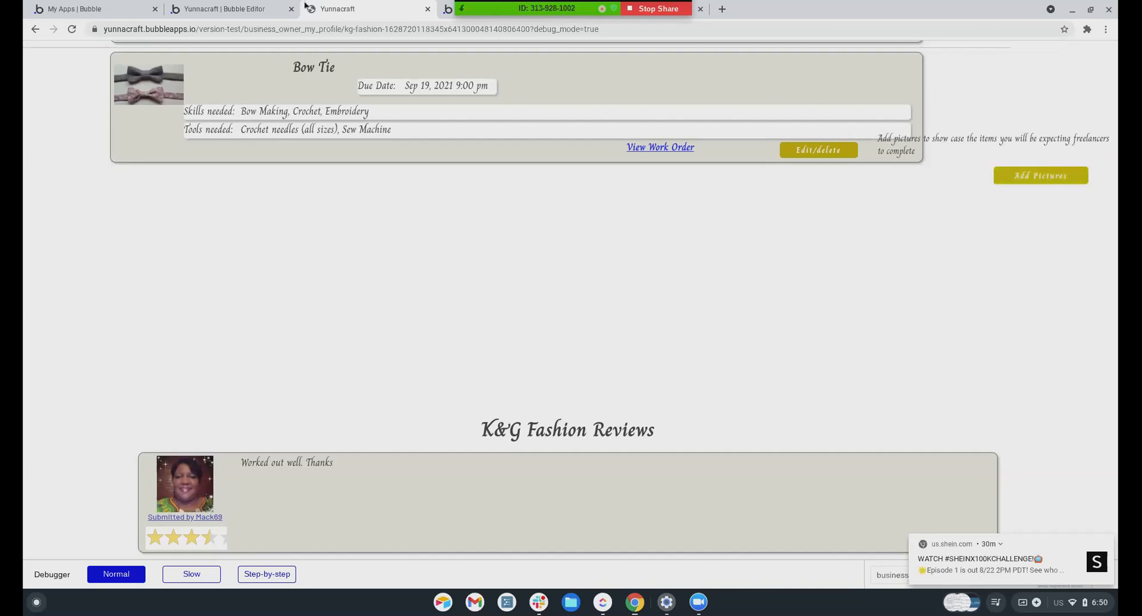
# Back in the editor's Design view, open Popup D and select its button
pyautogui.click(220, 8)
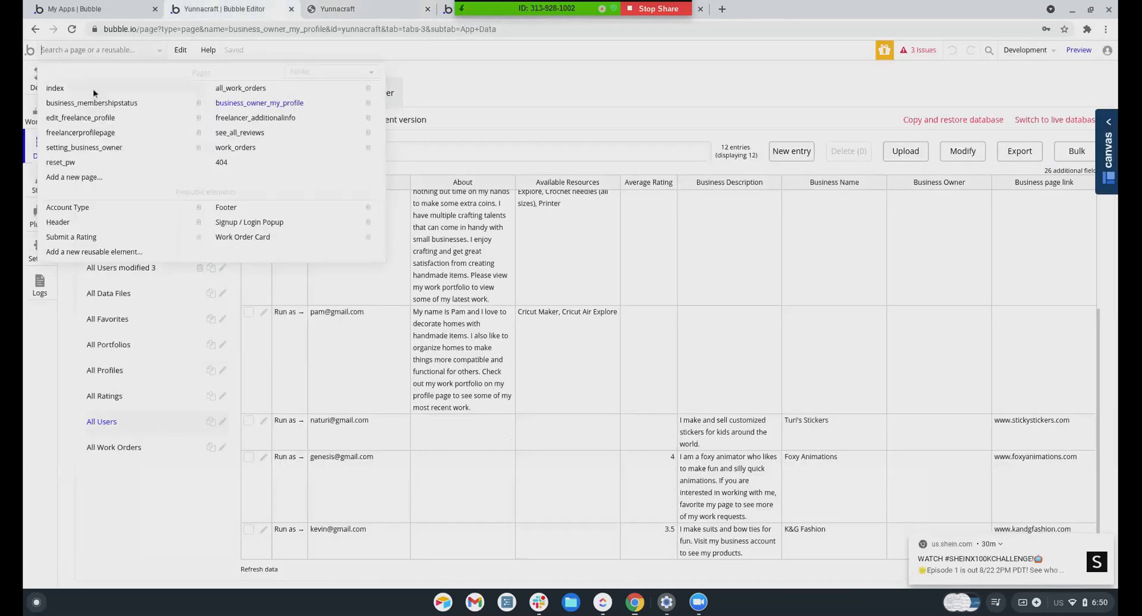
pyautogui.click(29, 87)
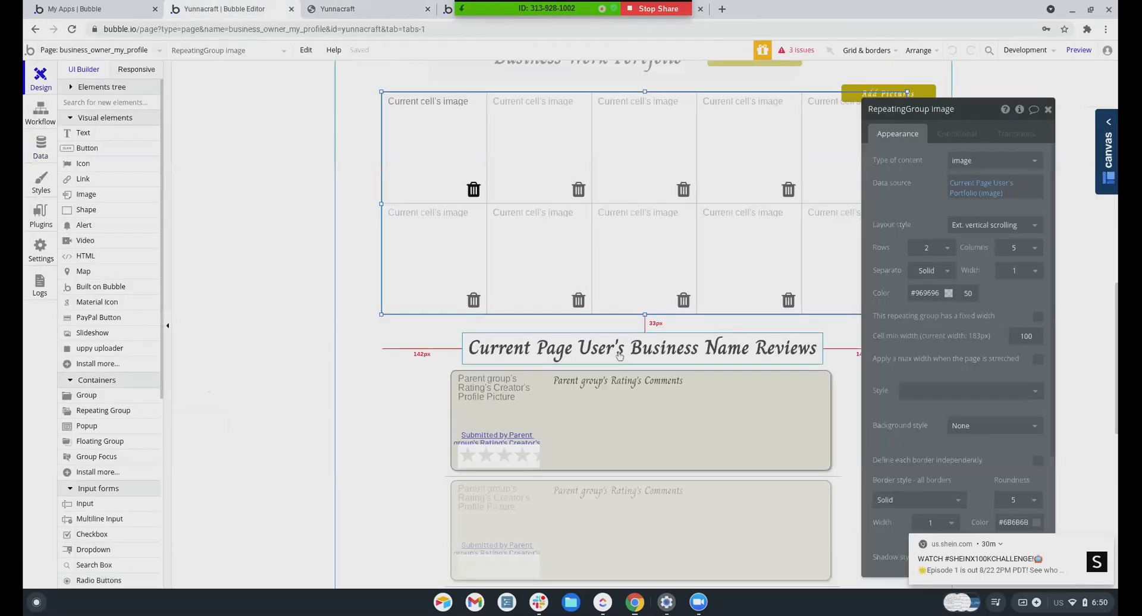
pyautogui.scroll(-1, 778, 230)
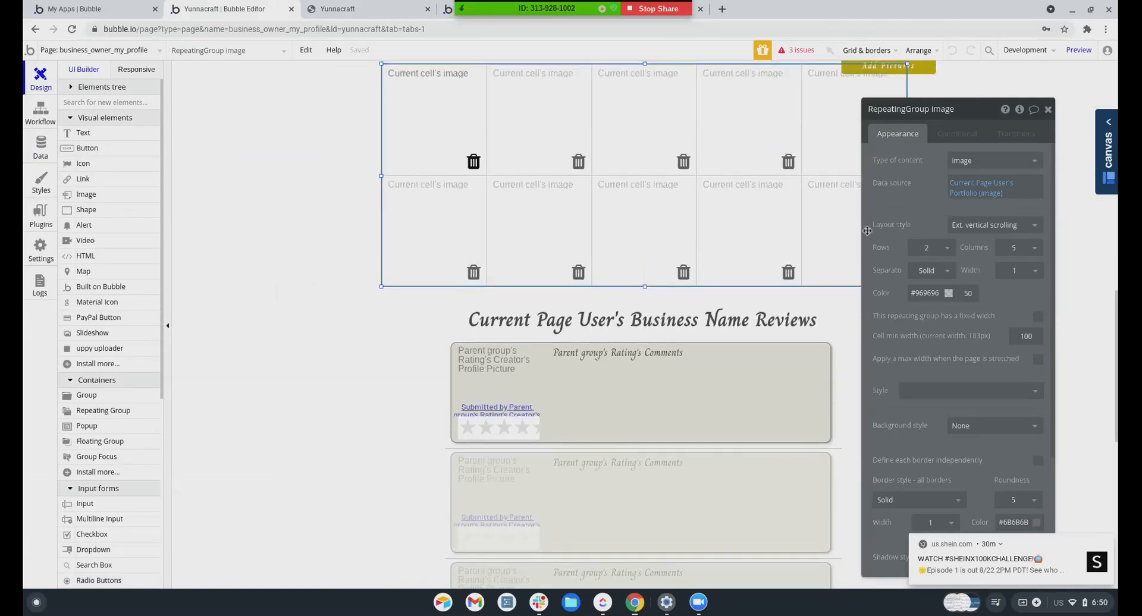
pyautogui.scroll(2, 798, 194)
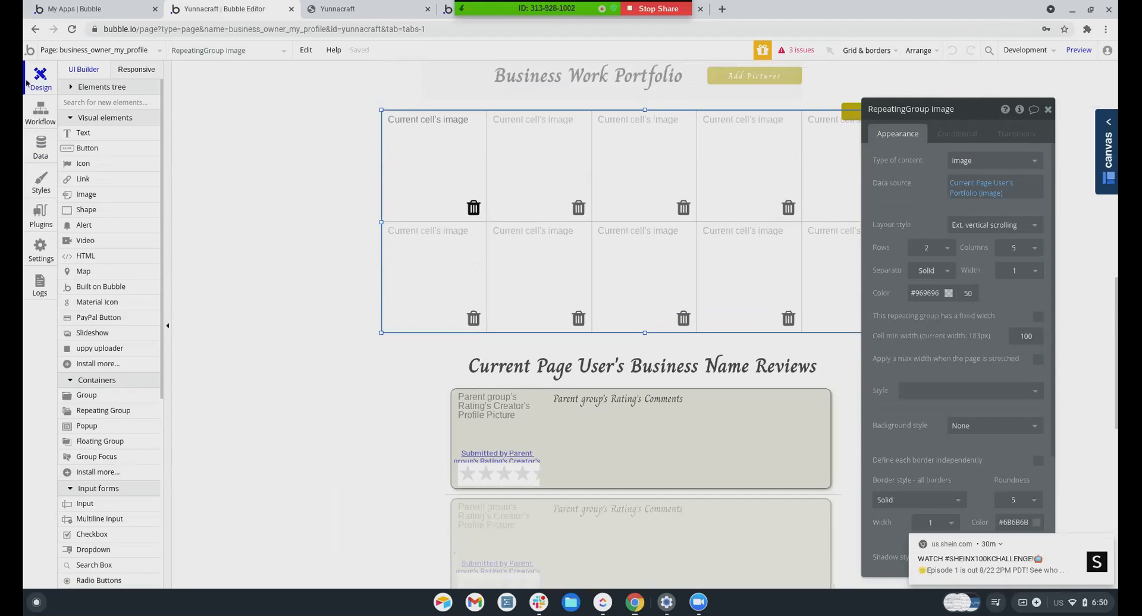
pyautogui.click(83, 88)
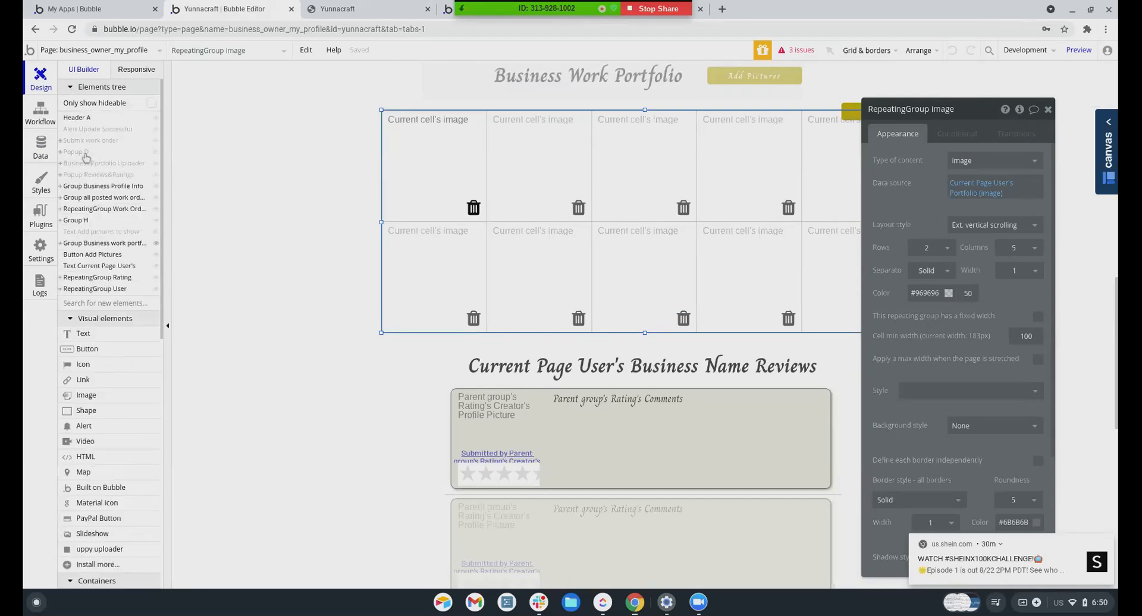
pyautogui.click(86, 154)
pyautogui.click(620, 378)
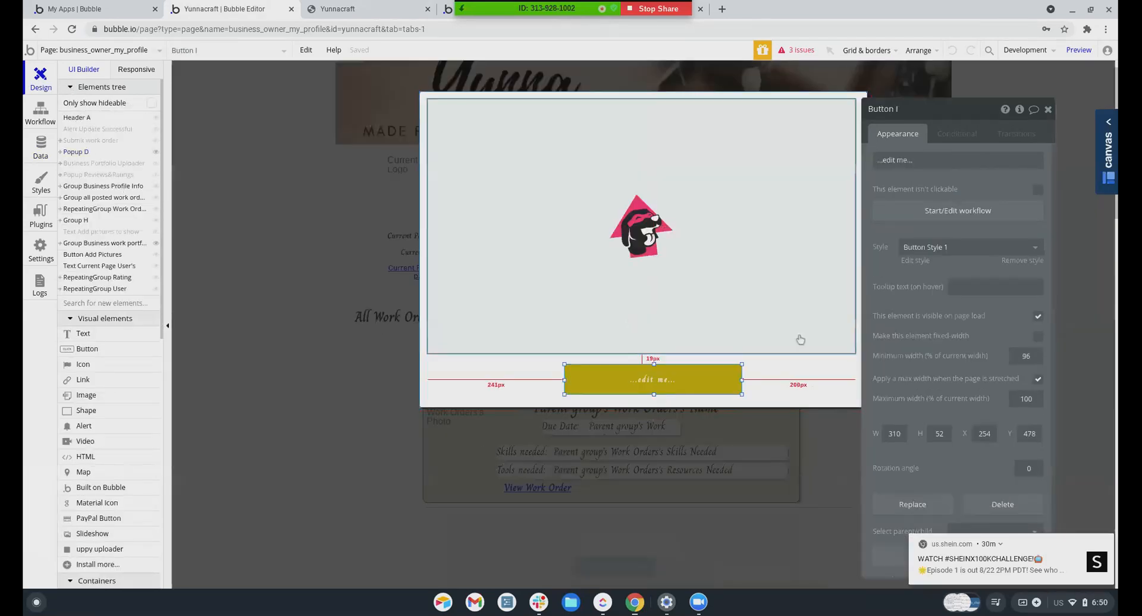
# Add an 'upload files a uppy uploader' action to the button's workflow and drag it to Step 1
pyautogui.click(966, 216)
pyautogui.click(250, 196)
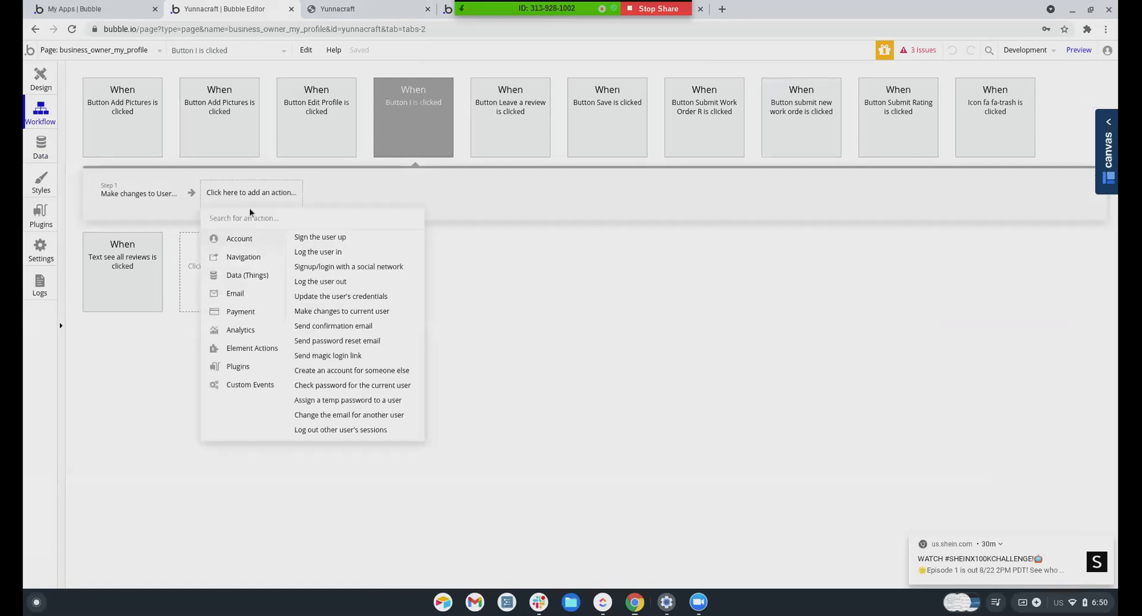
pyautogui.moveTo(250, 350)
pyautogui.scroll(-1, 338, 366)
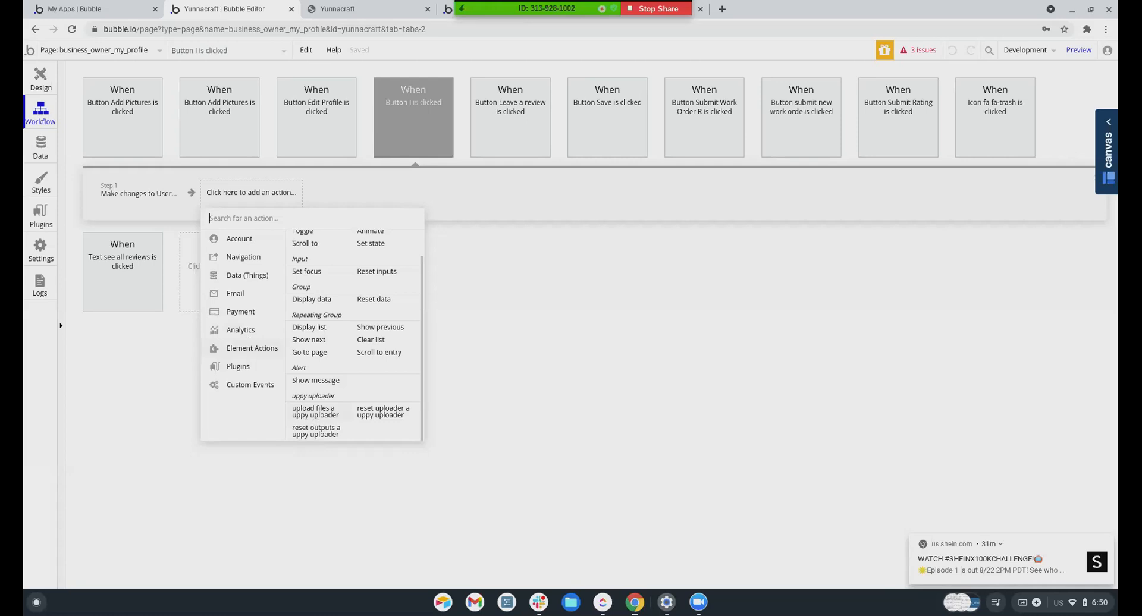
pyautogui.click(315, 416)
pyautogui.moveTo(250, 199); pyautogui.dragTo(187, 204)
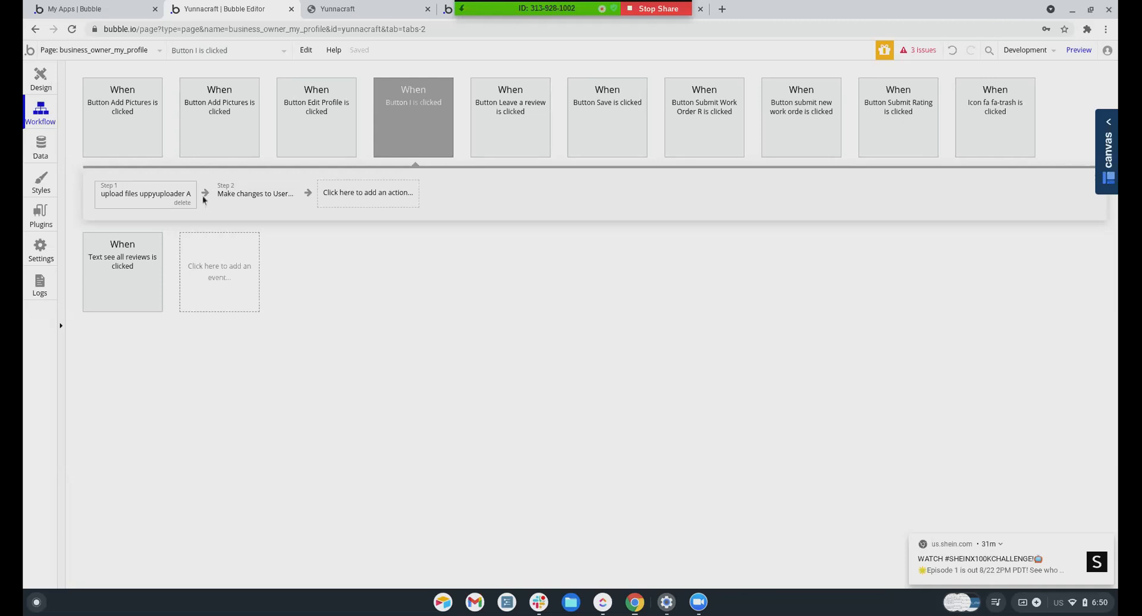
# Search actions for 'paus' but dismiss it without adding a pause step
pyautogui.click(346, 200)
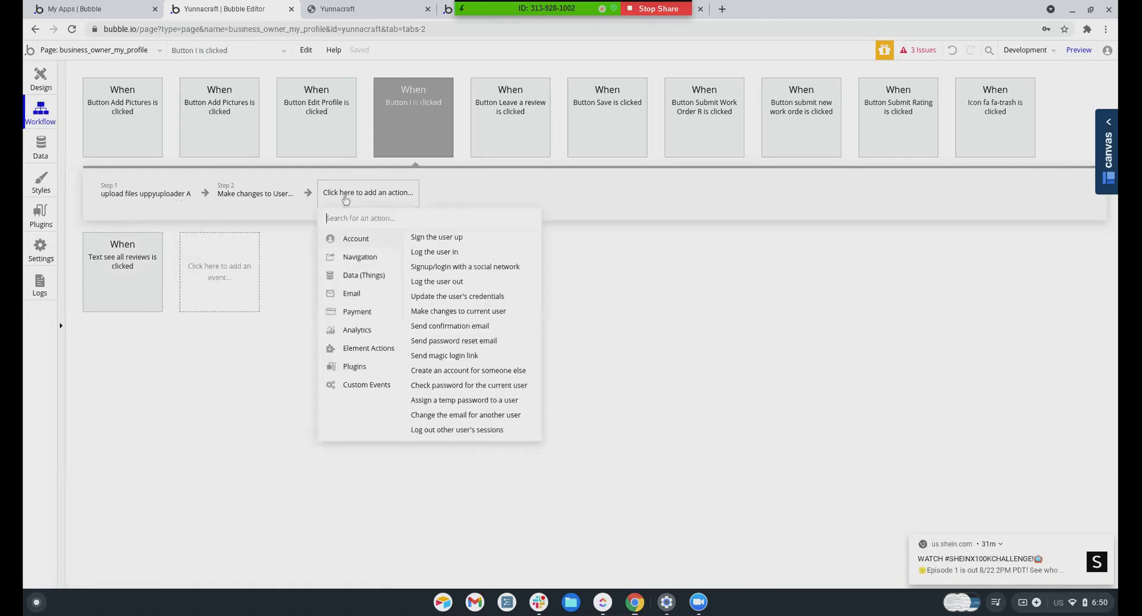
pyautogui.write('paus')
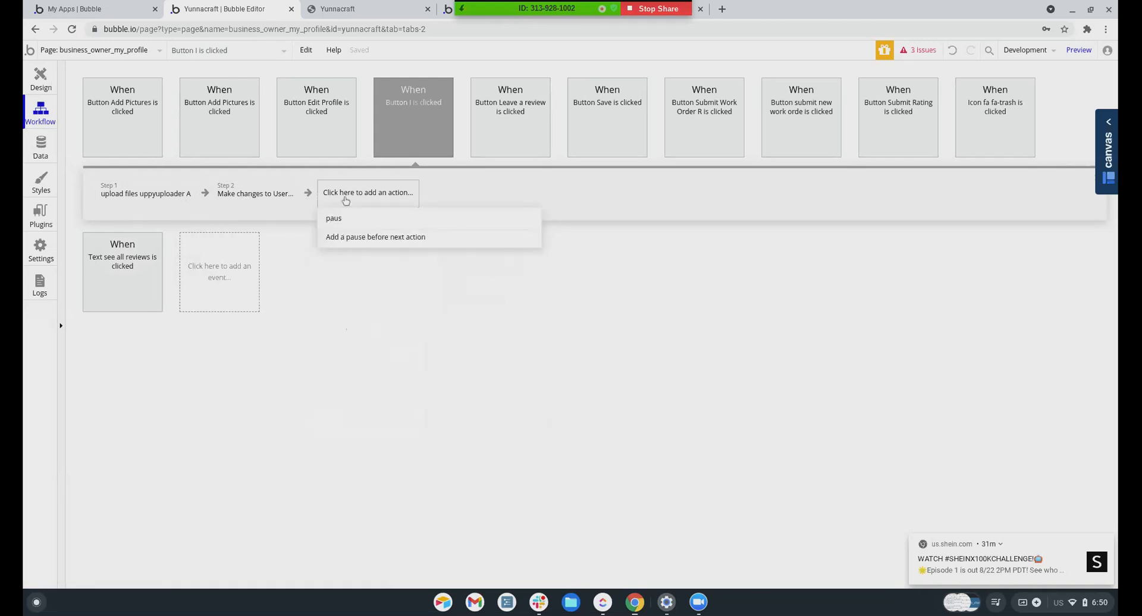
pyautogui.moveTo(337, 234)
pyautogui.click(382, 234)
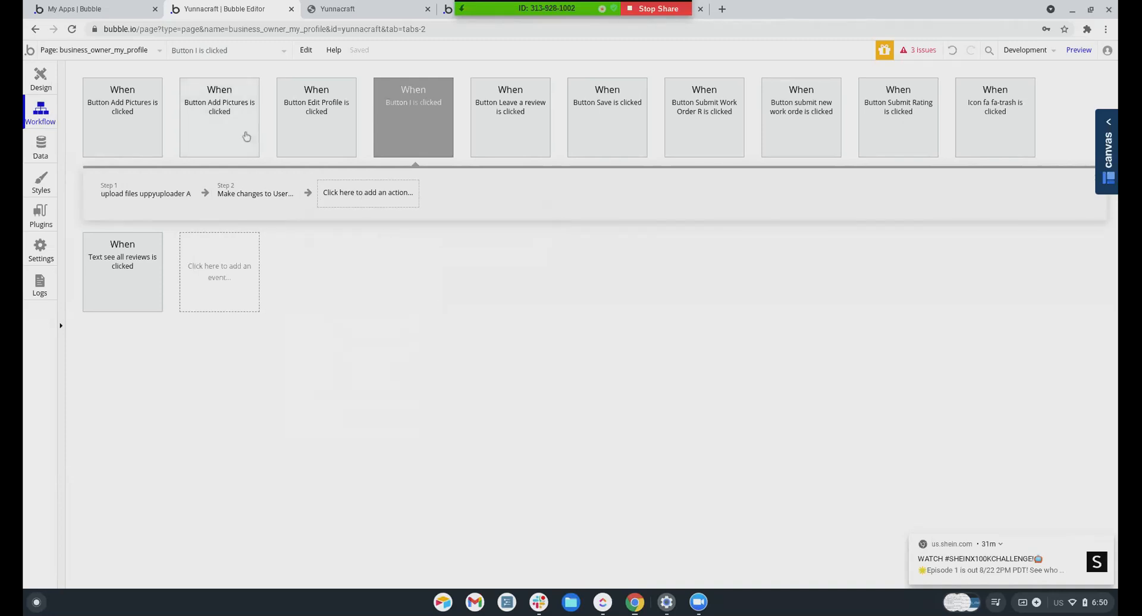
pyautogui.click(225, 280)
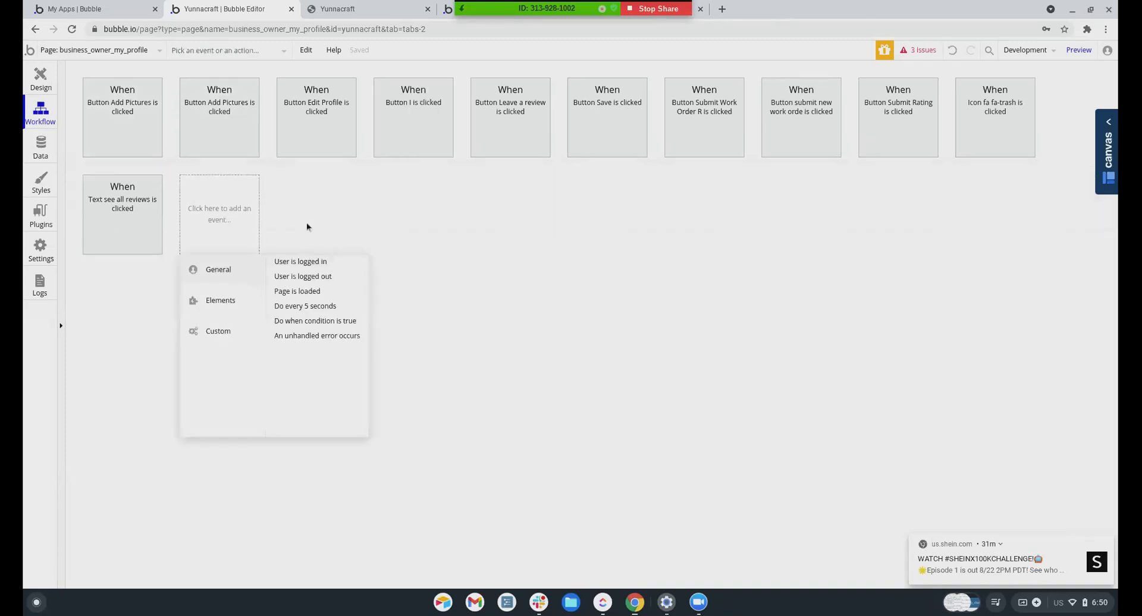
pyautogui.click(299, 321)
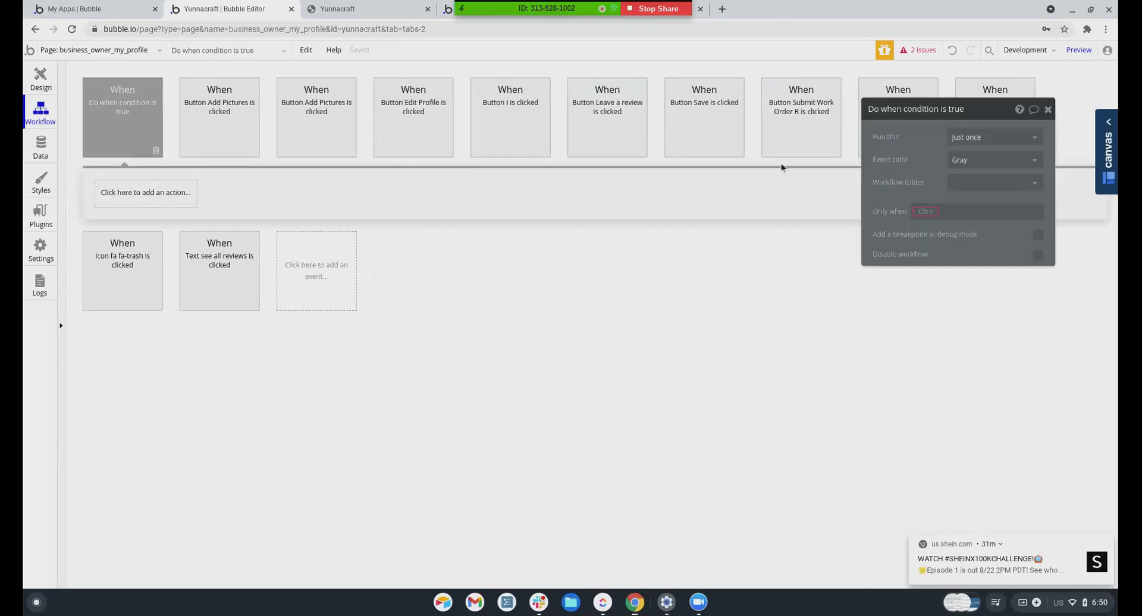
pyautogui.click(955, 138)
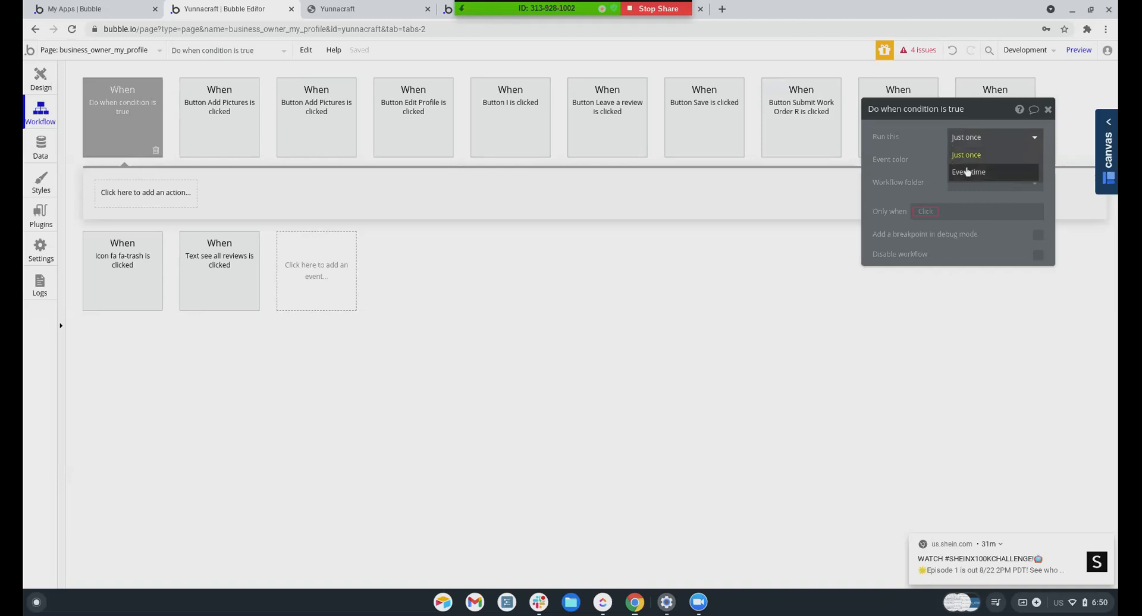
pyautogui.click(967, 172)
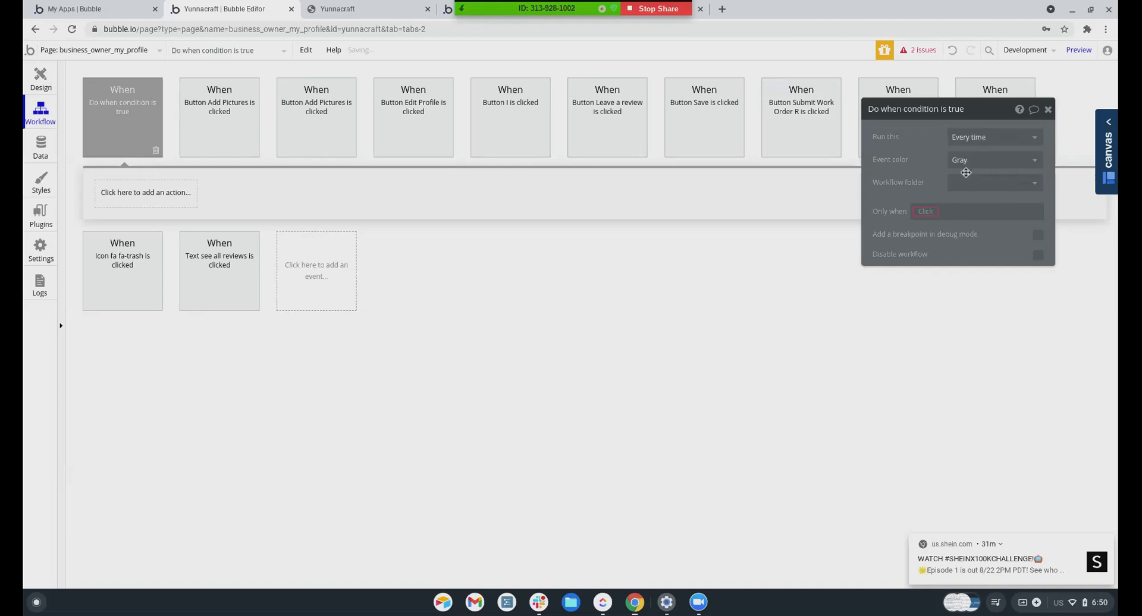
pyautogui.click(923, 212)
pyautogui.scroll(-1, 940, 365)
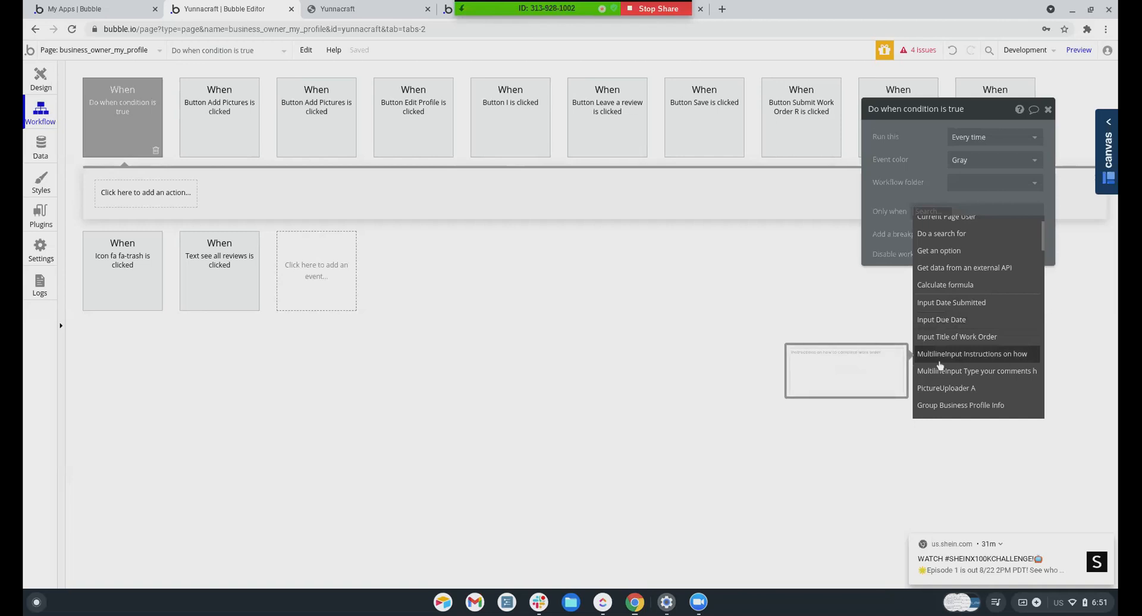
pyautogui.write('upp')
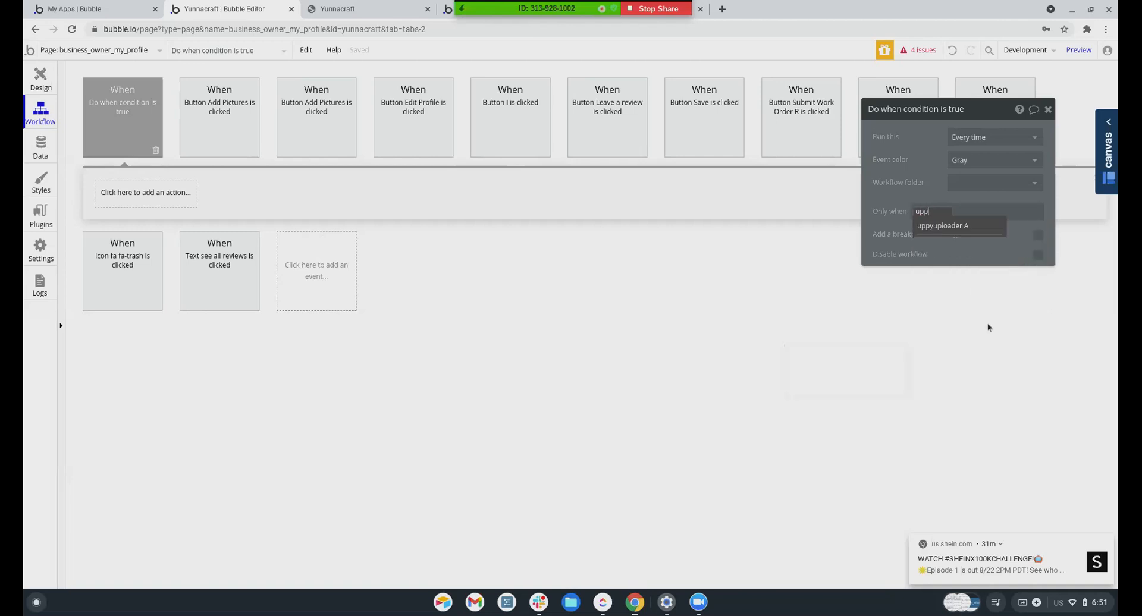
pyautogui.click(955, 227)
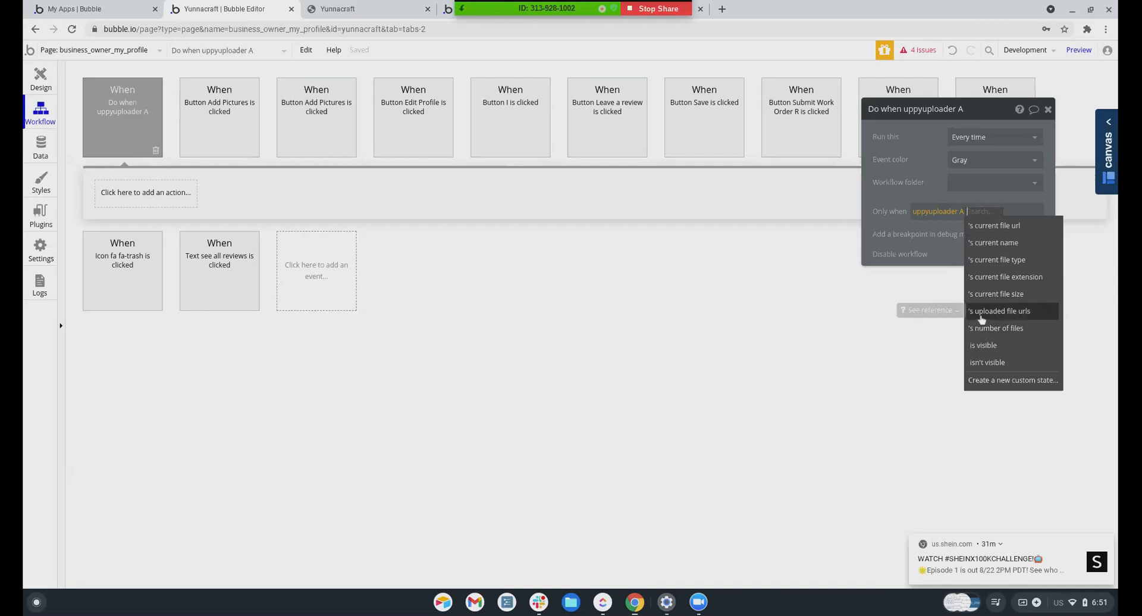
pyautogui.click(125, 197)
pyautogui.click(143, 132)
pyautogui.click(154, 150)
pyautogui.click(219, 217)
pyautogui.moveTo(236, 302)
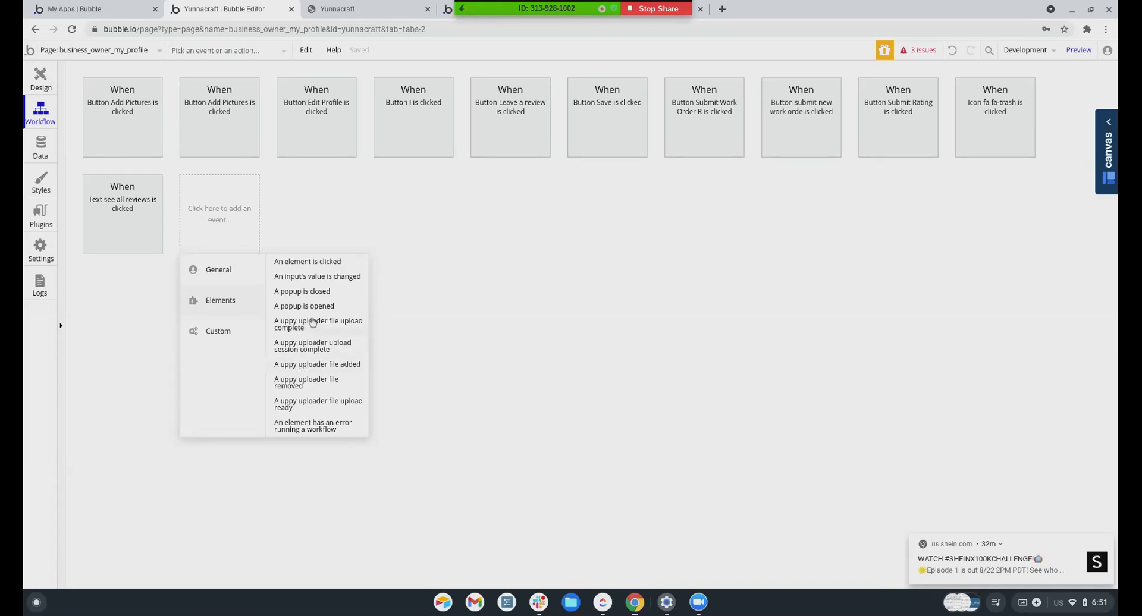
# Create an 'uppyuploader A file added' event whose step uploads uppyuploader A's files
pyautogui.click(308, 365)
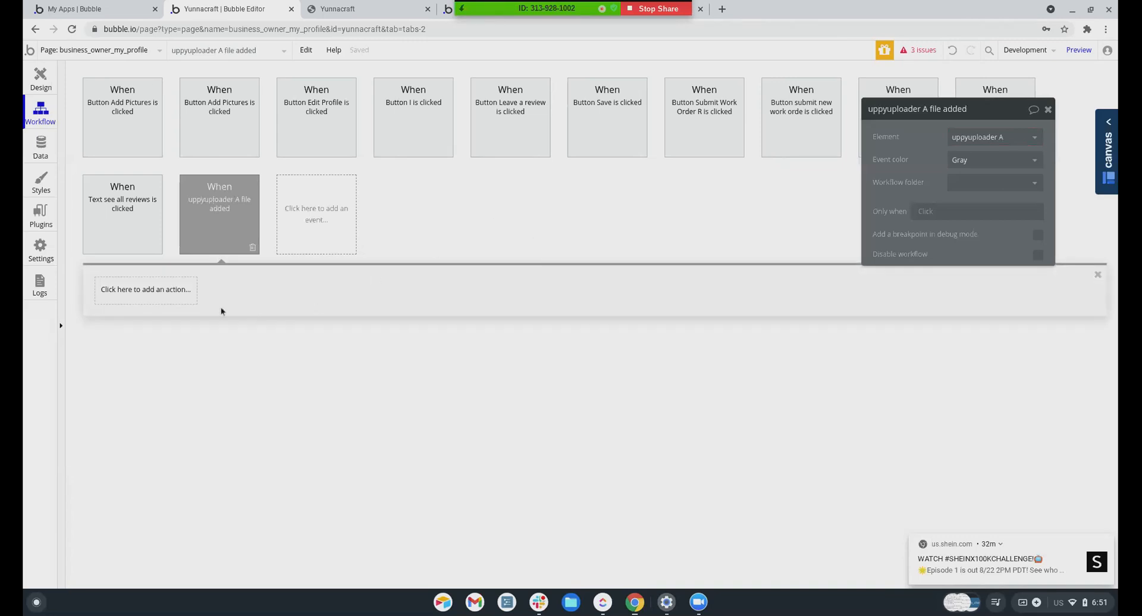
pyautogui.click(161, 291)
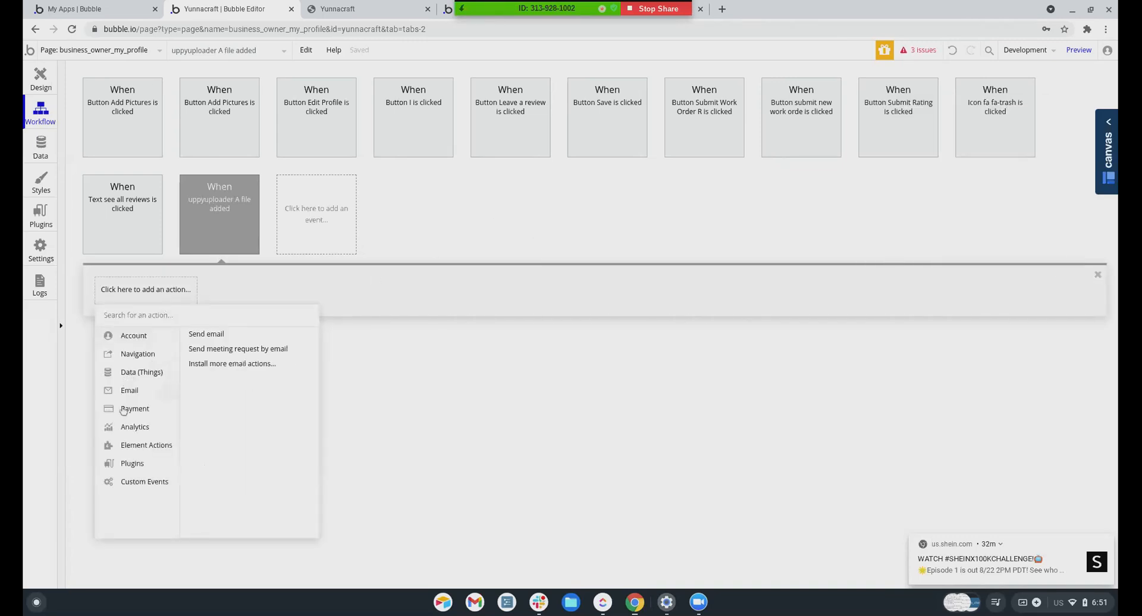
pyautogui.moveTo(126, 448)
pyautogui.scroll(-1, 208, 470)
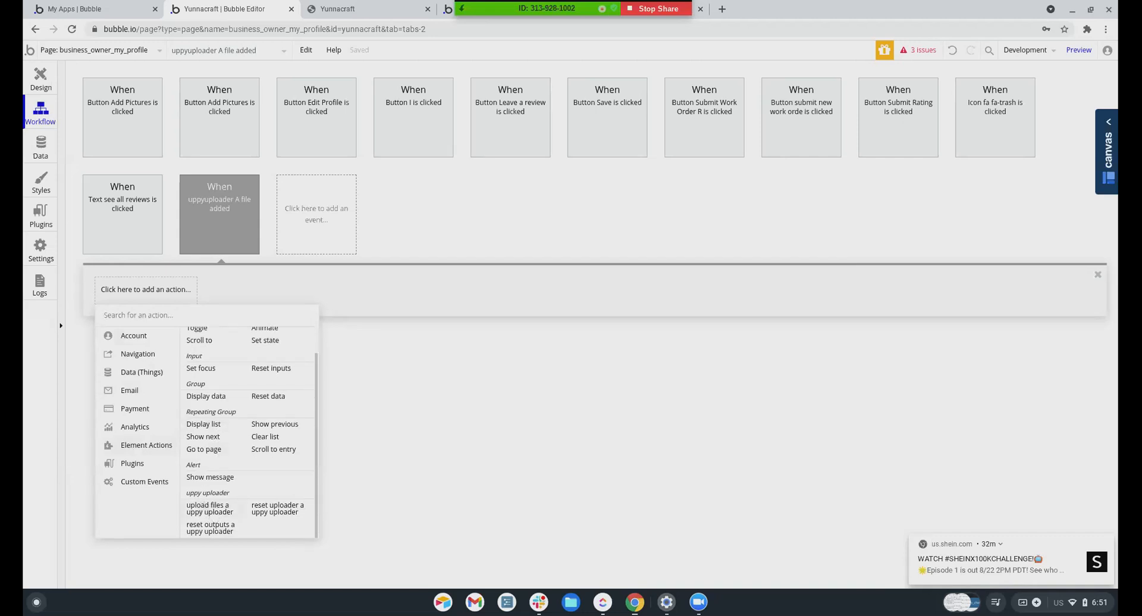
pyautogui.click(213, 515)
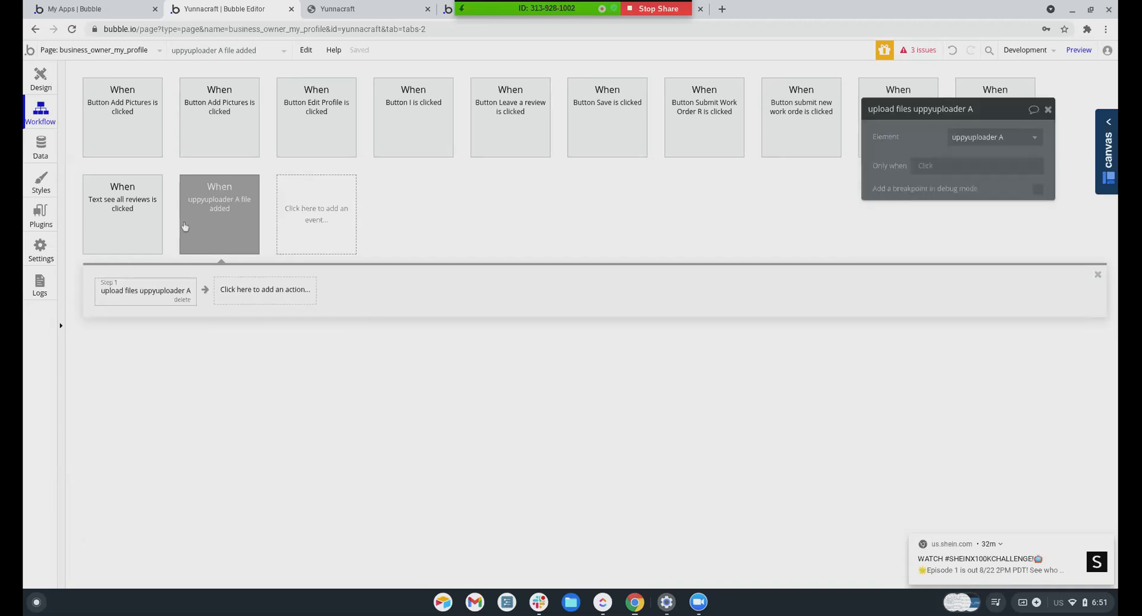
# Review the new event and its upload step, then return to the page design
pyautogui.click(226, 224)
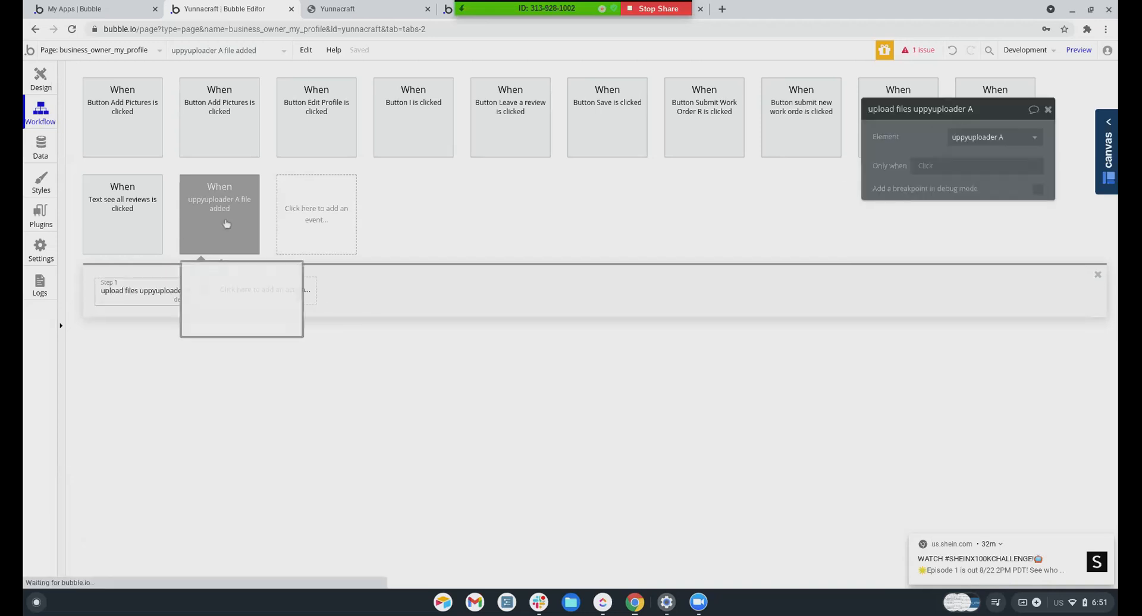
pyautogui.click(146, 285)
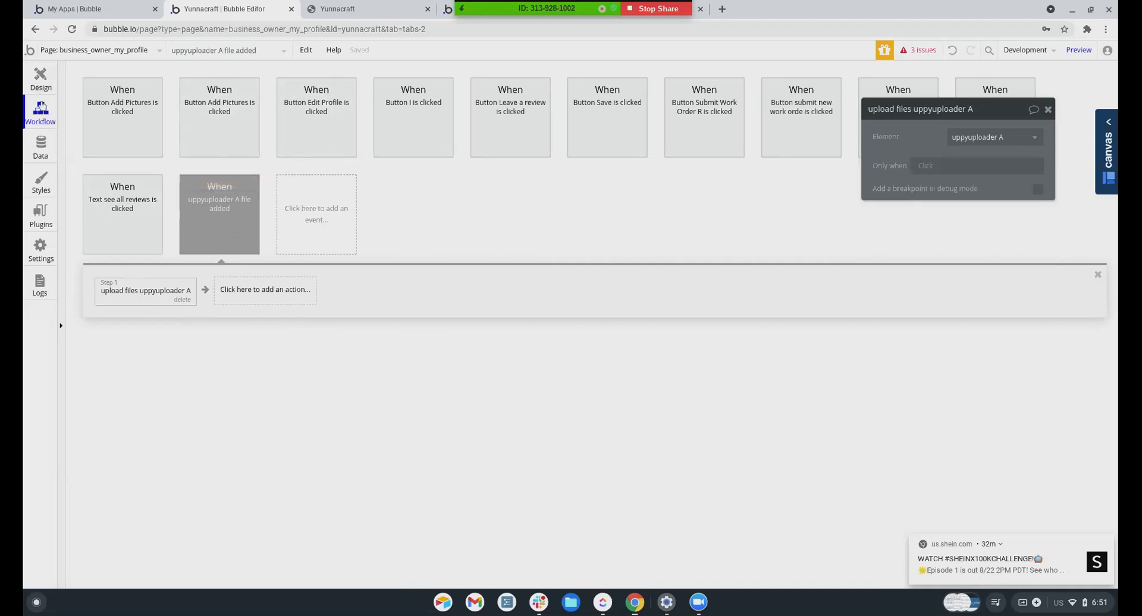
pyautogui.click(40, 79)
# Delete the 'upload files uppyuploader A' step from the Button I is clicked workflow
pyautogui.click(925, 212)
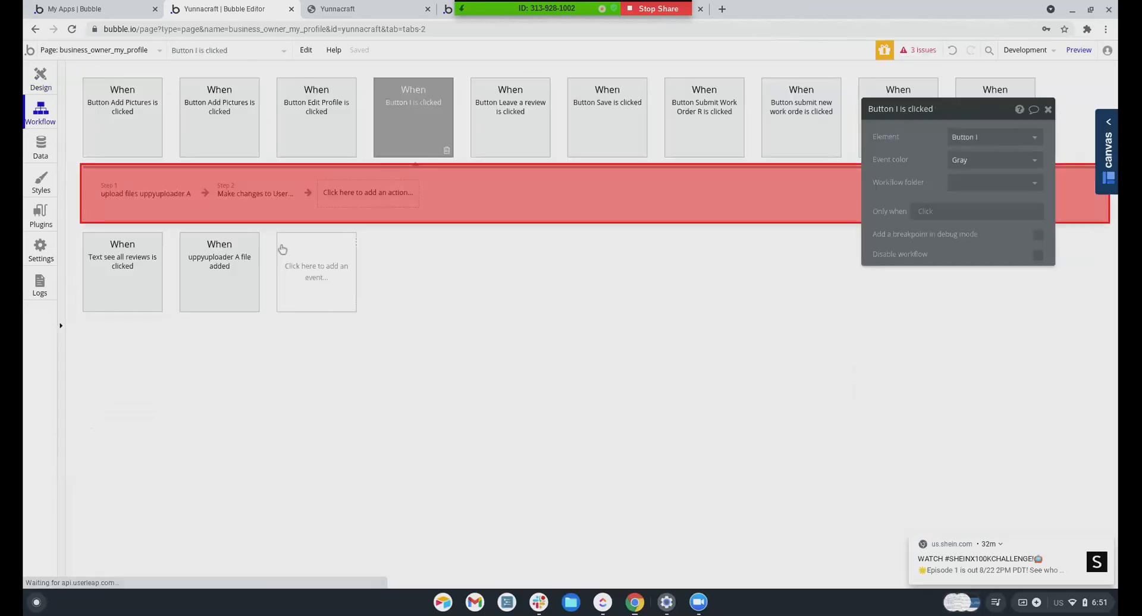
pyautogui.click(116, 191)
pyautogui.click(182, 202)
pyautogui.click(154, 199)
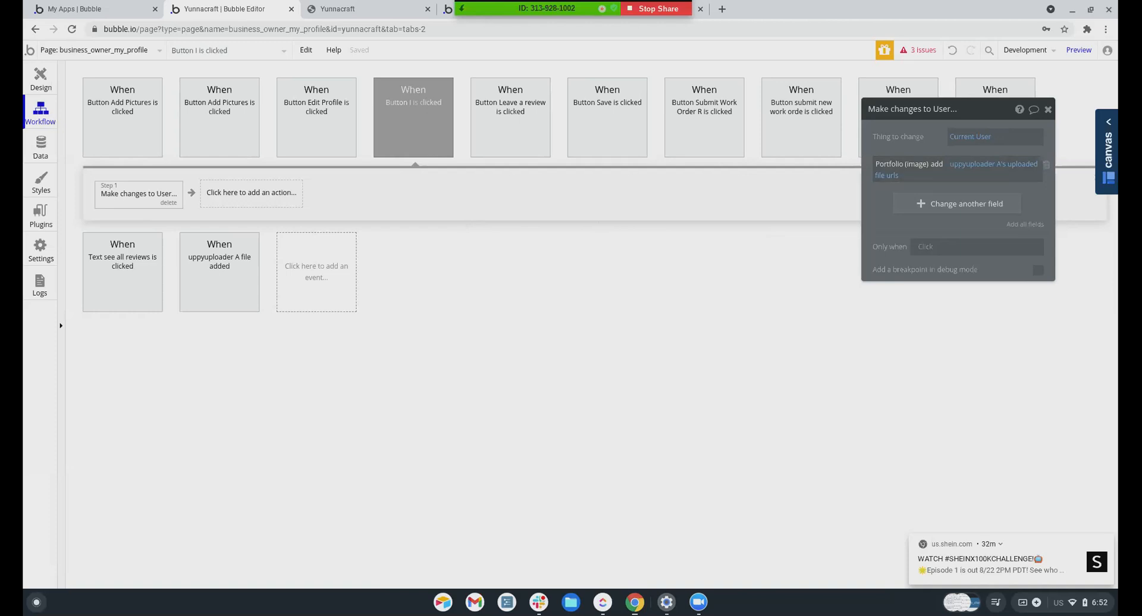
# Compare the file-added and Edit Profile workflows, then reopen Button I's workflow to add an action
pyautogui.click(215, 261)
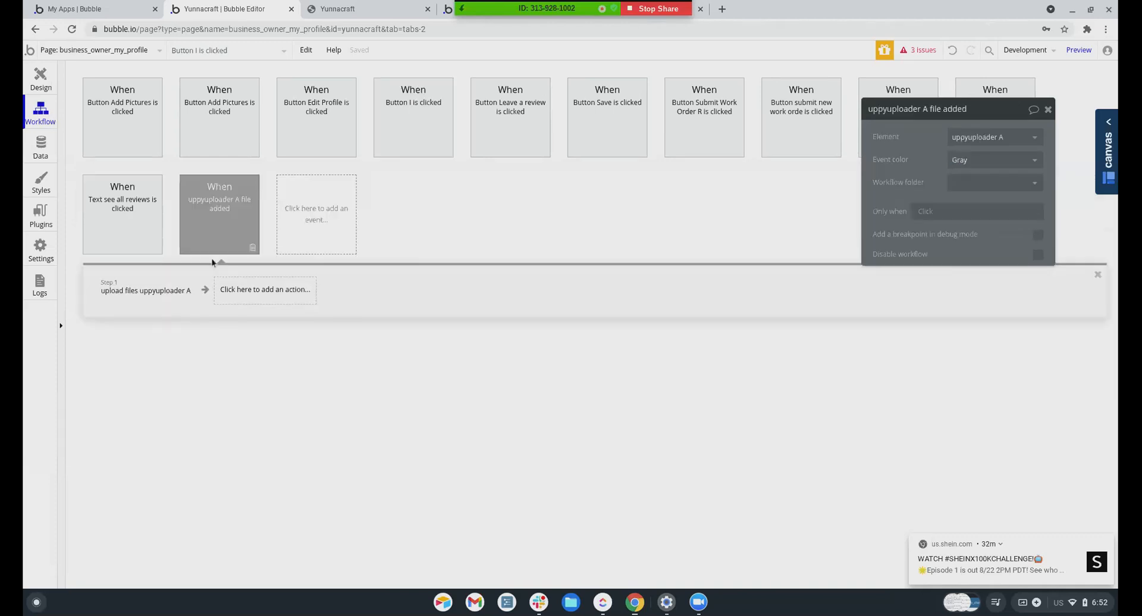
pyautogui.click(134, 293)
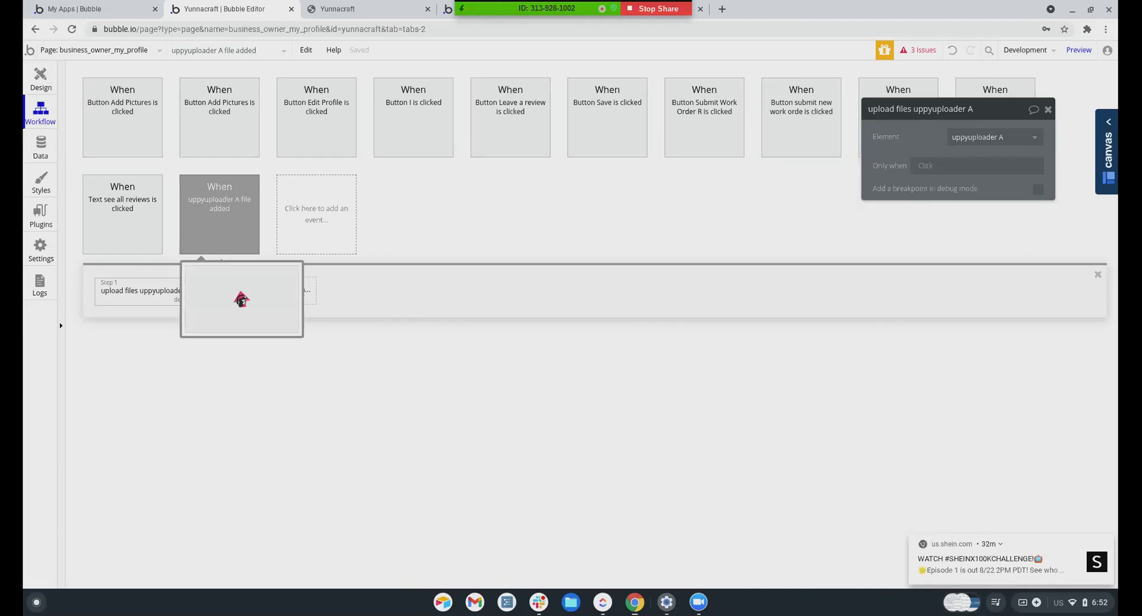
pyautogui.click(309, 107)
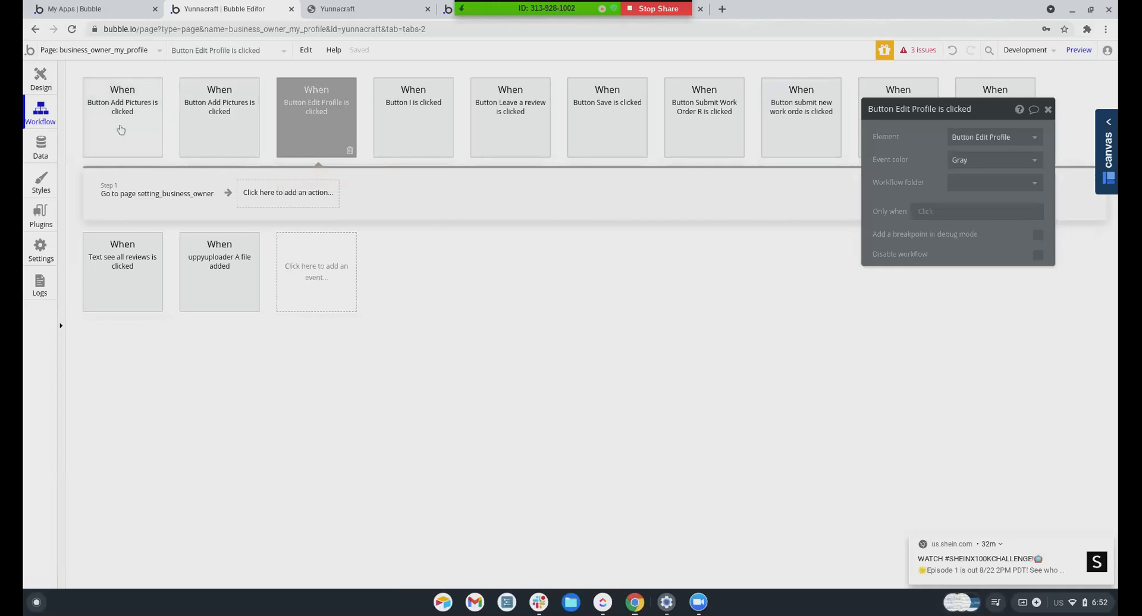
pyautogui.click(40, 80)
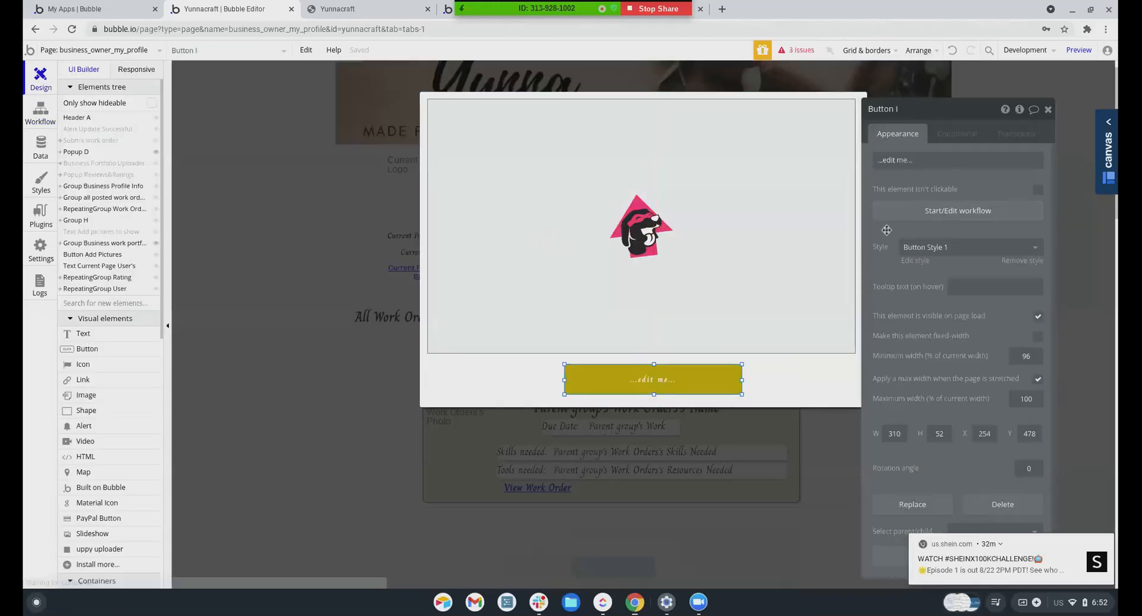
pyautogui.click(942, 210)
pyautogui.click(139, 194)
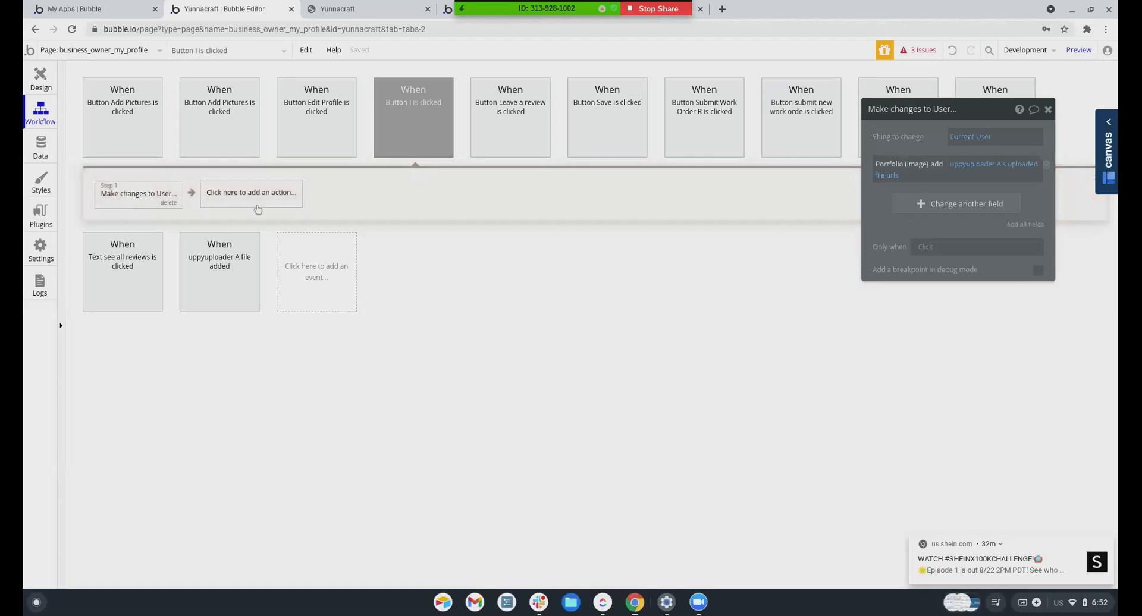
pyautogui.click(247, 204)
# Add a 'reset uploader a uppy uploader' step for uppyuploader A
pyautogui.moveTo(248, 351)
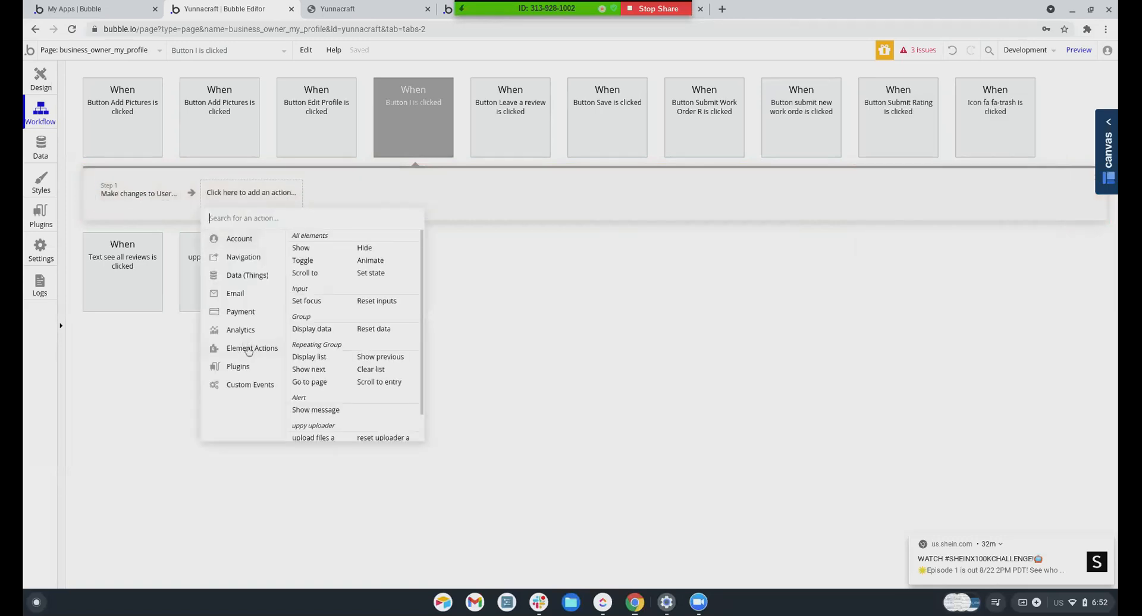
pyautogui.scroll(-1, 339, 358)
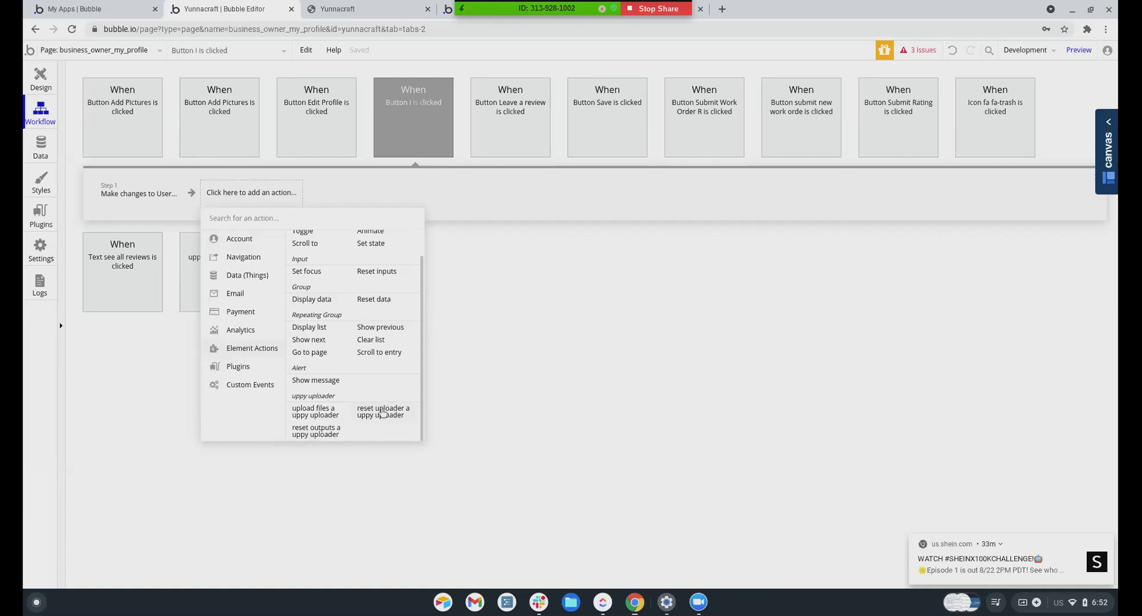
pyautogui.click(382, 412)
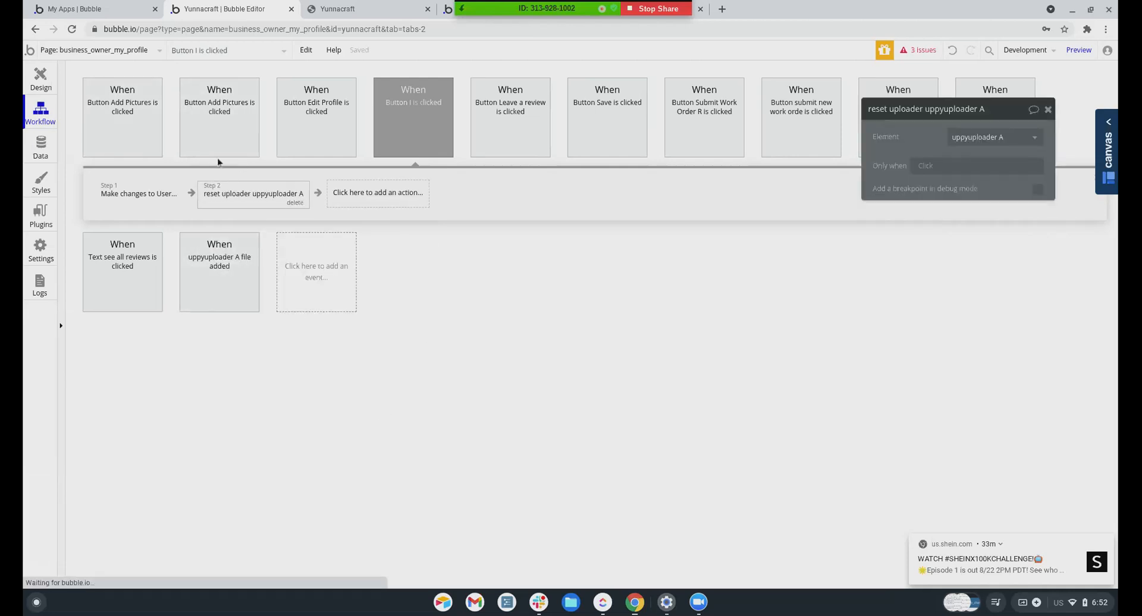
# Review the file-added and Button I workflows' steps, then open the Issues list
pyautogui.click(217, 277)
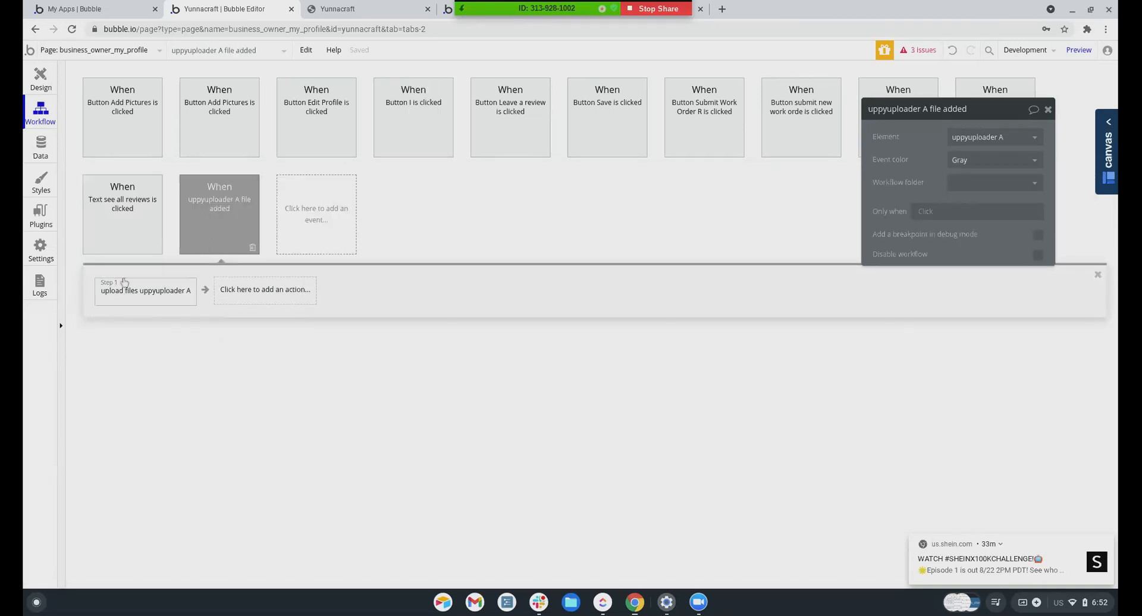
pyautogui.click(151, 291)
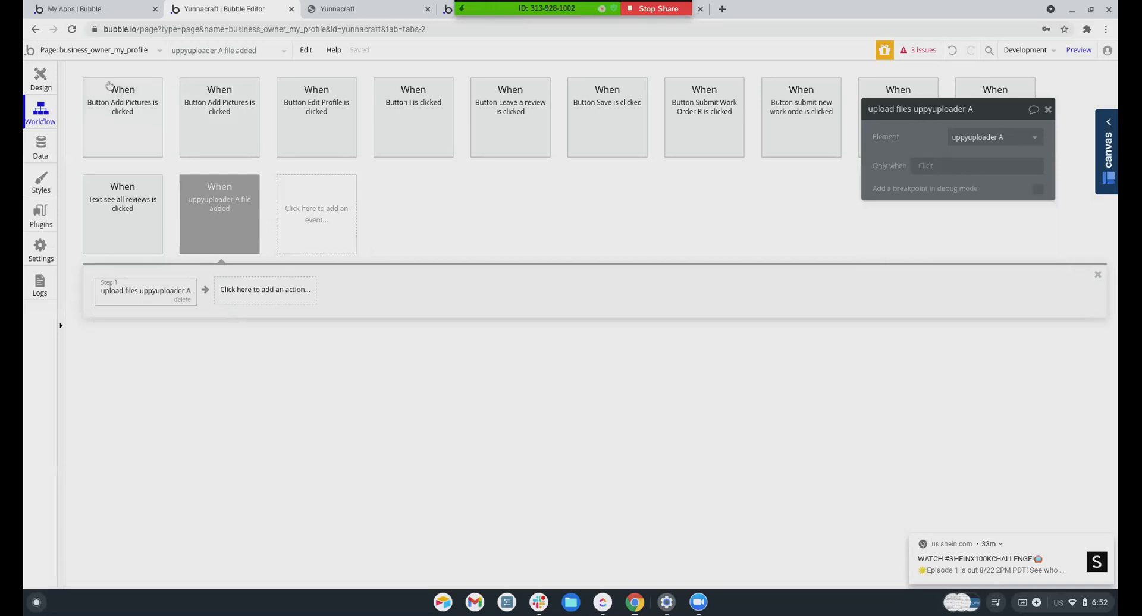
pyautogui.click(49, 87)
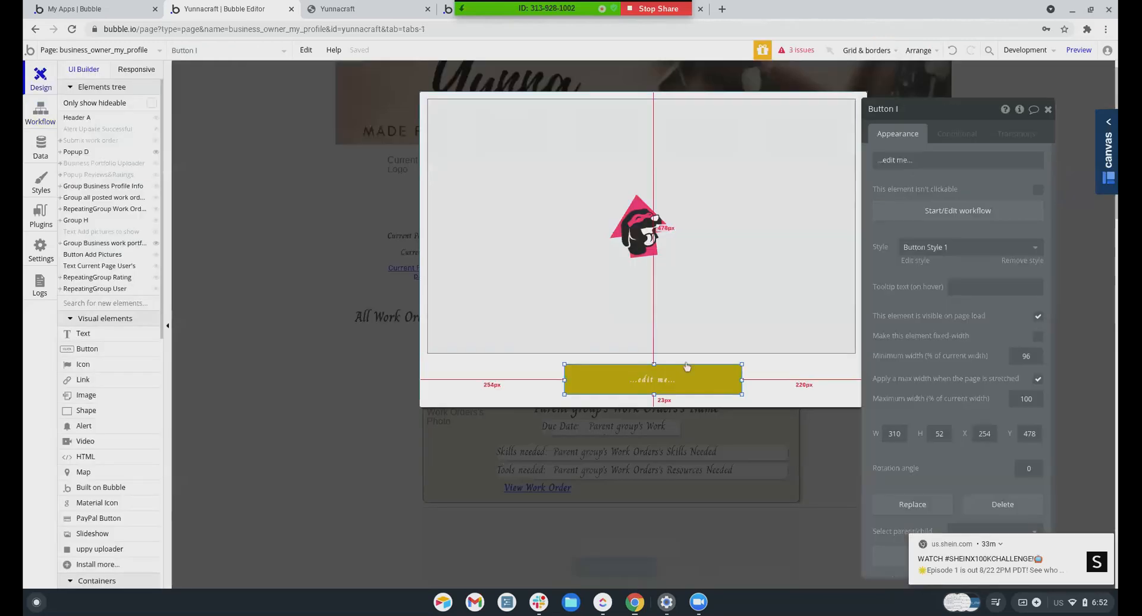
pyautogui.click(894, 214)
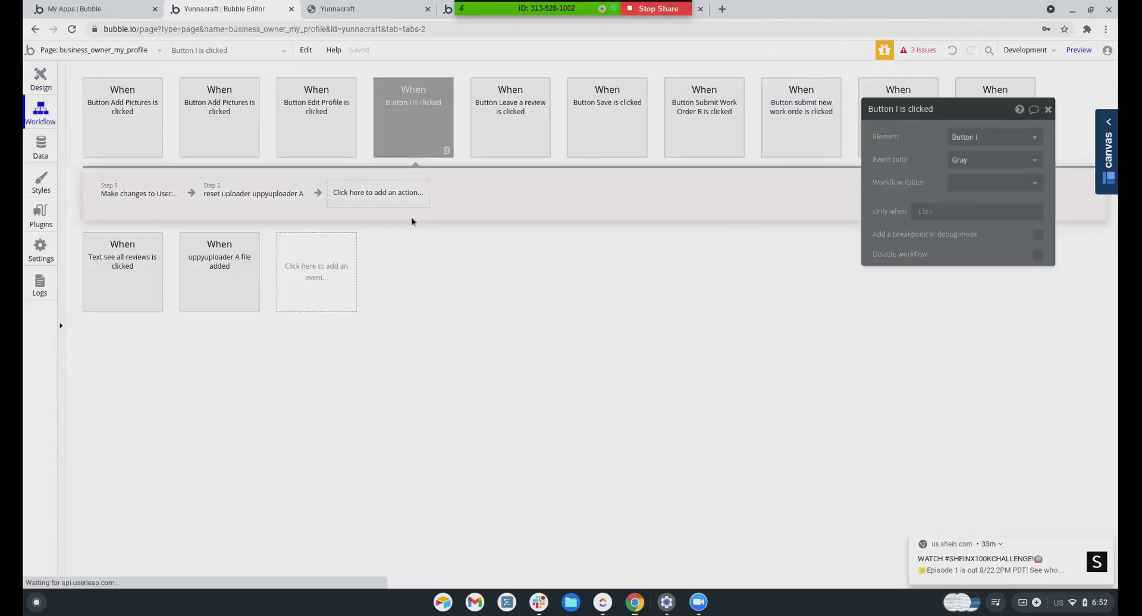
pyautogui.click(120, 194)
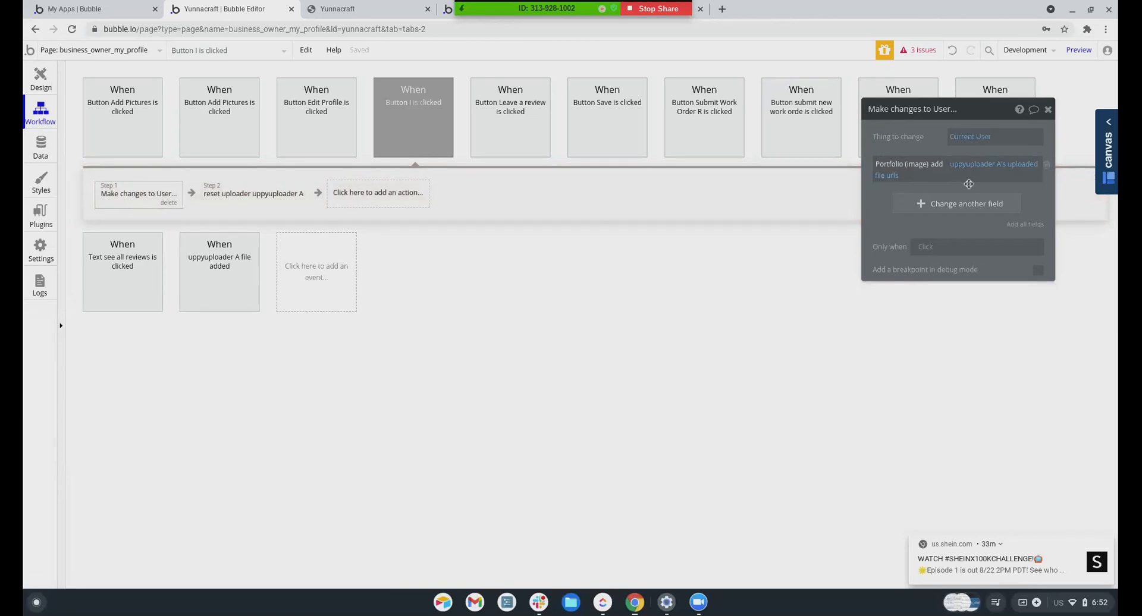
pyautogui.click(236, 197)
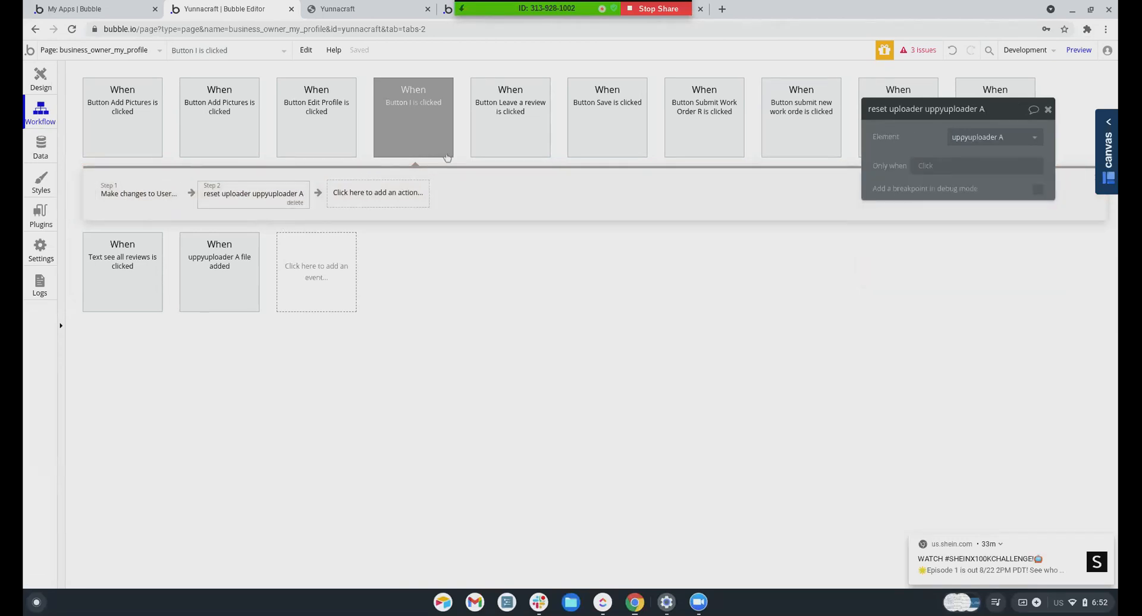
pyautogui.click(919, 50)
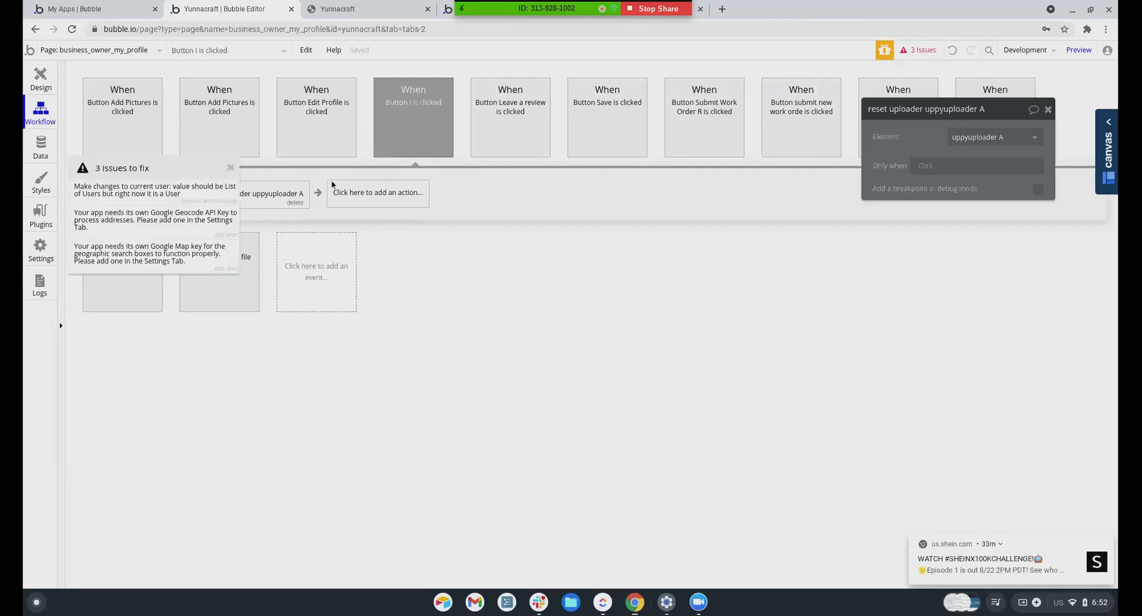
# Enter 1 as the Google Geocode and Google Map API key values
pyautogui.click(153, 225)
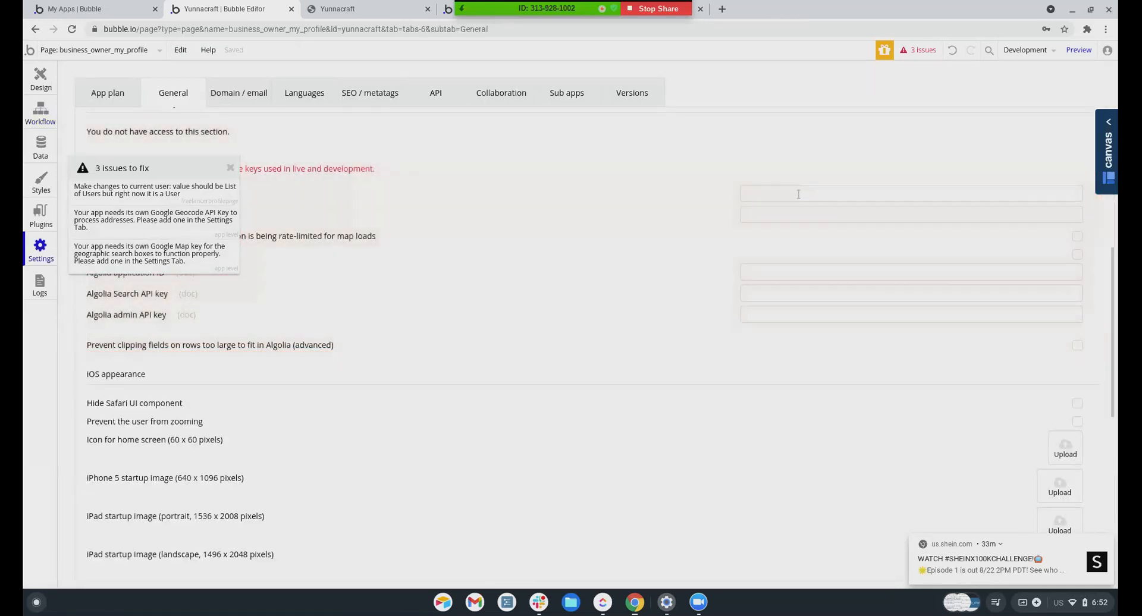
pyautogui.click(799, 194)
pyautogui.moveTo(219, 168); pyautogui.dragTo(243, 169)
pyautogui.click(231, 168)
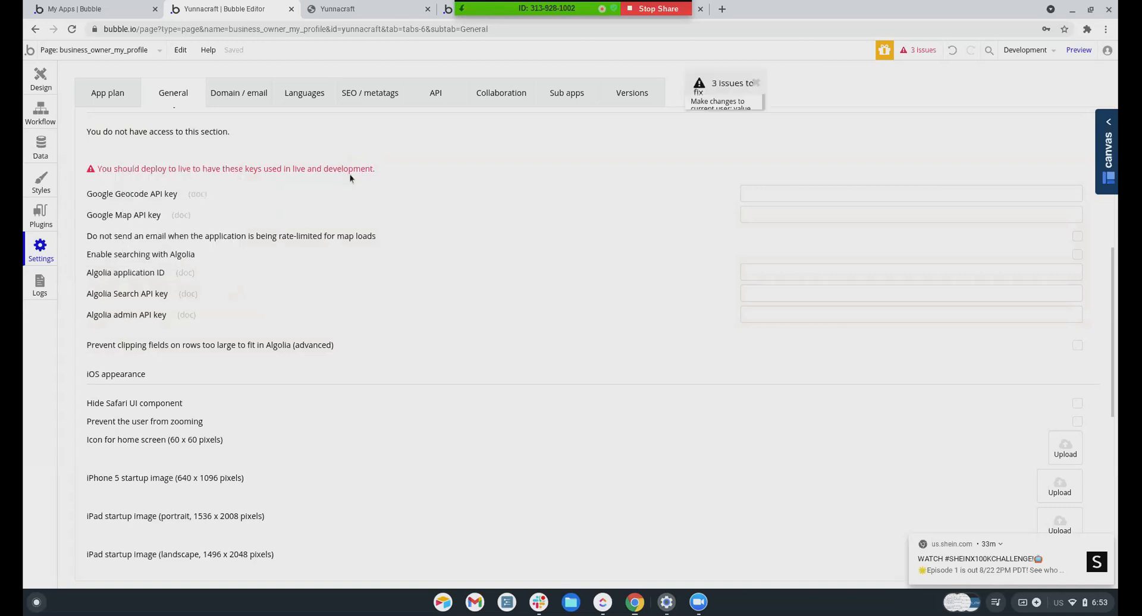
pyautogui.click(776, 192)
pyautogui.click(776, 214)
pyautogui.write('1')
pyautogui.click(550, 206)
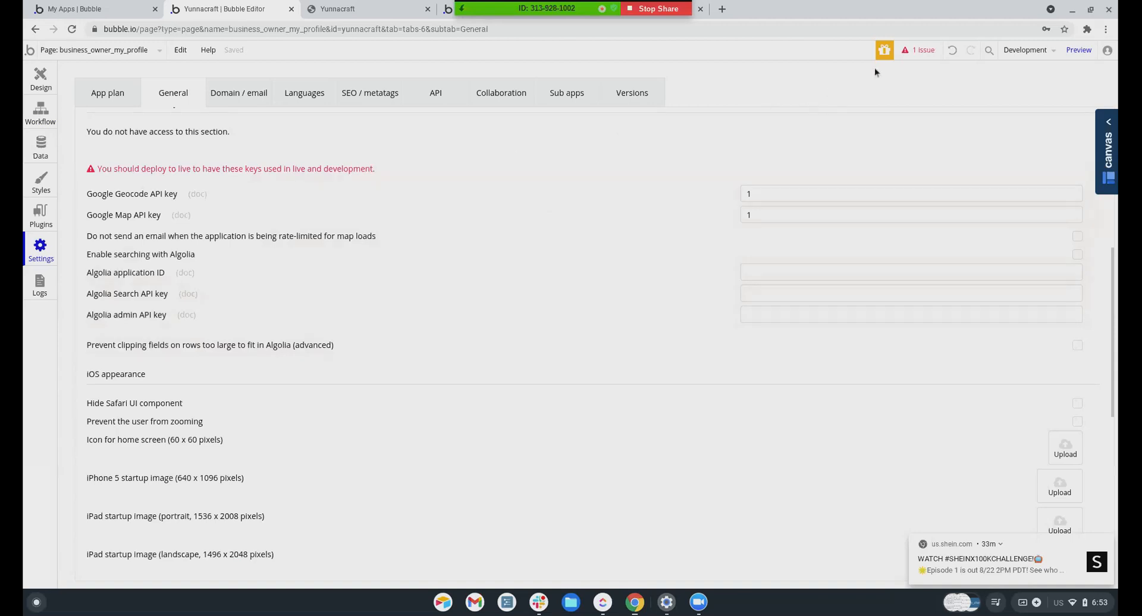
# Check the remaining favorites issue, then switch to the business_owner_my_profile page
pyautogui.click(919, 50)
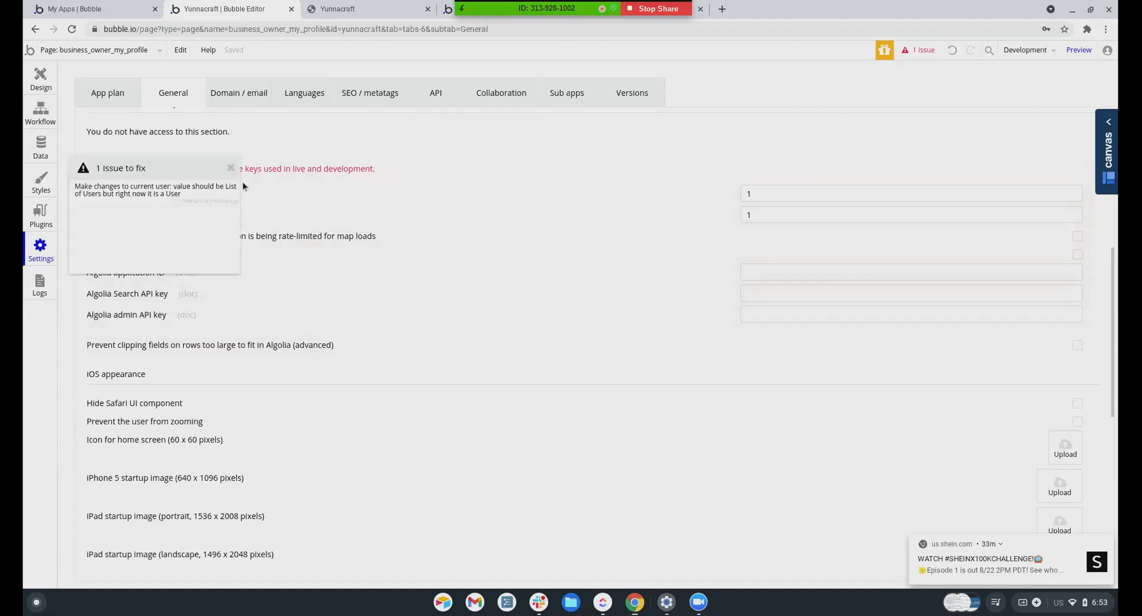
pyautogui.click(158, 194)
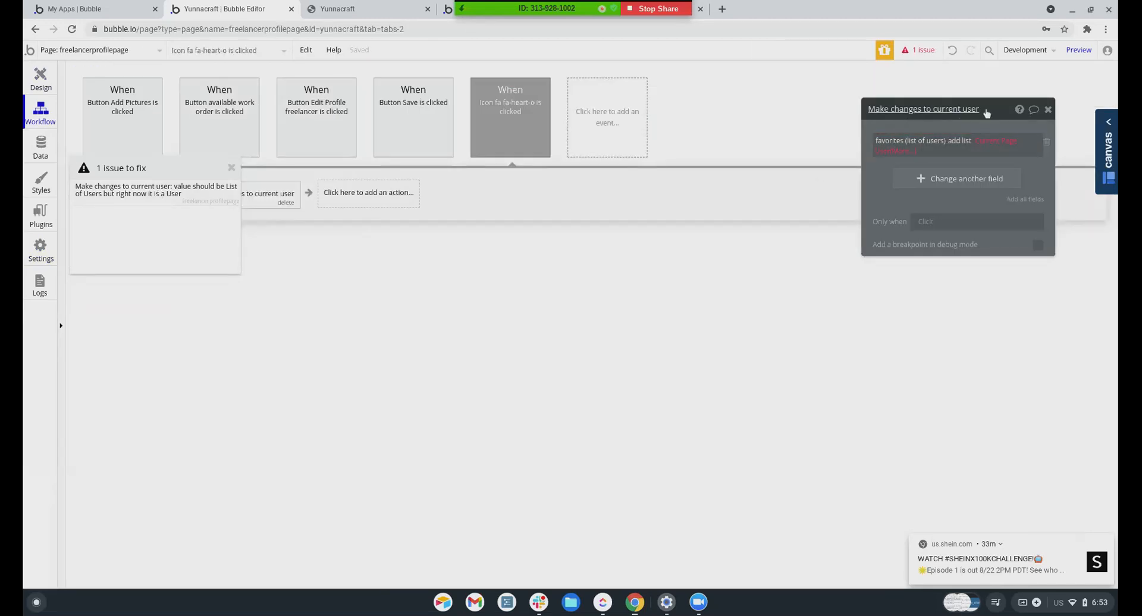
pyautogui.moveTo(987, 115); pyautogui.dragTo(848, 114)
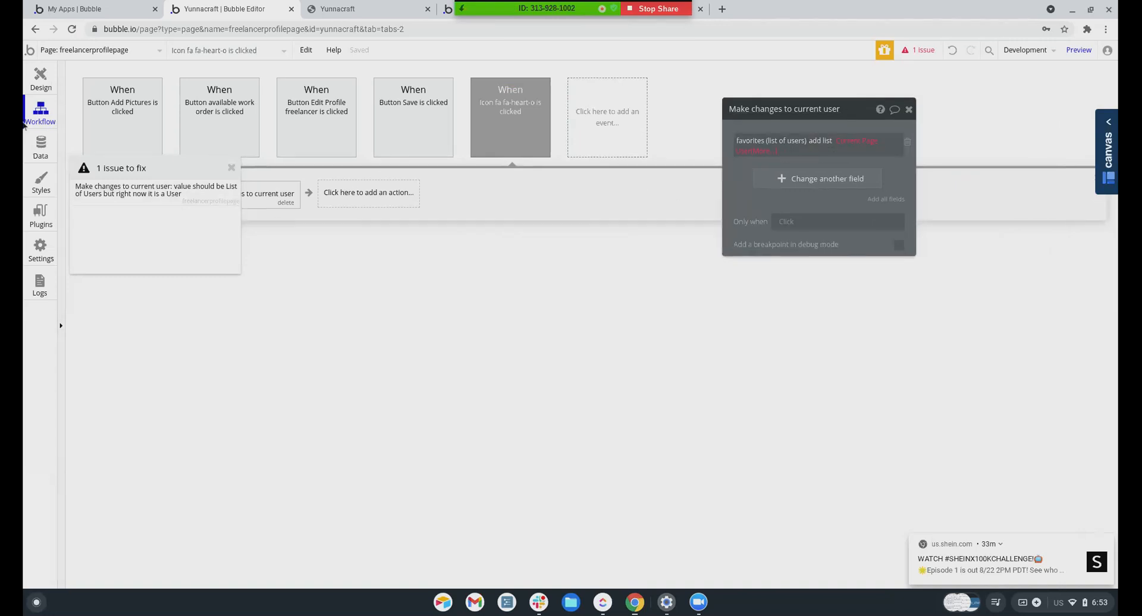
pyautogui.click(63, 53)
pyautogui.click(257, 105)
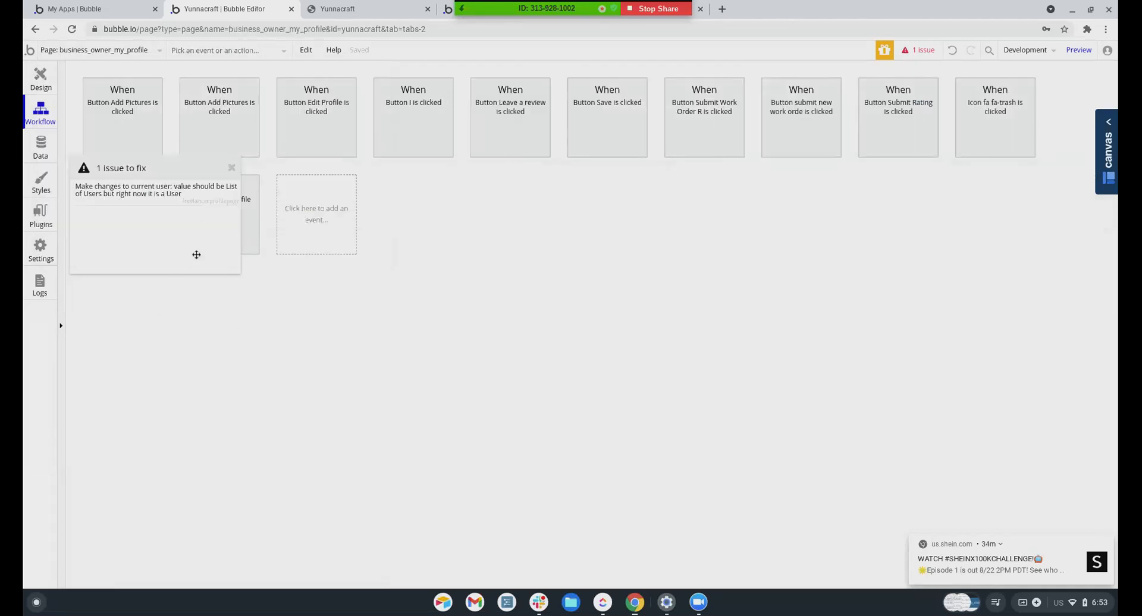
# Reload the K&G Fashion profile page in the app preview tab
pyautogui.click(1080, 51)
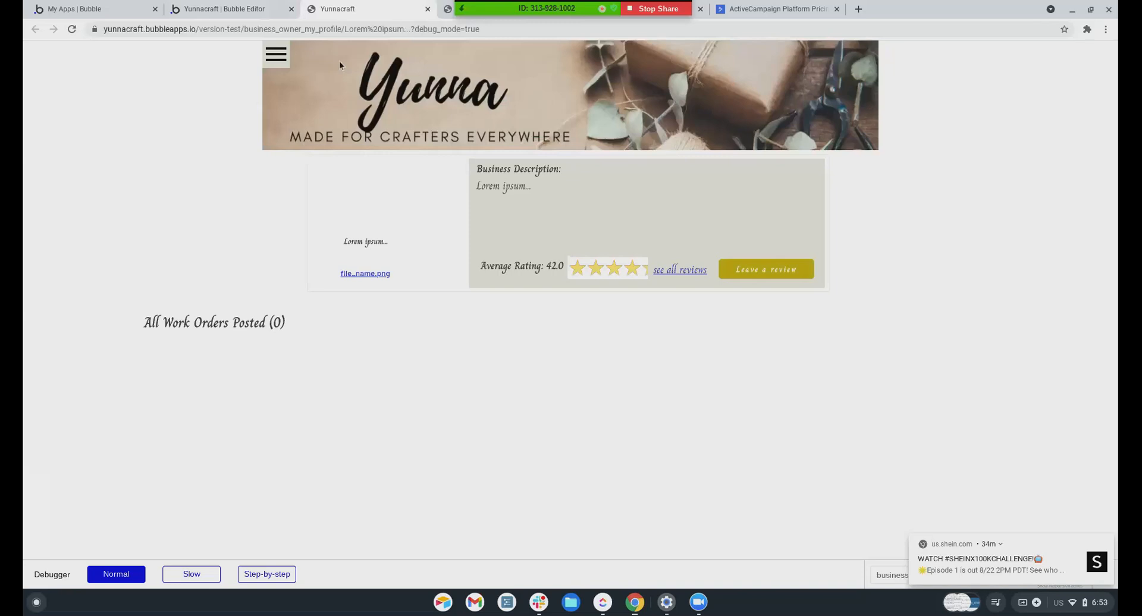
pyautogui.click(232, 13)
pyautogui.click(351, 11)
pyautogui.click(443, 13)
pyautogui.click(444, 60)
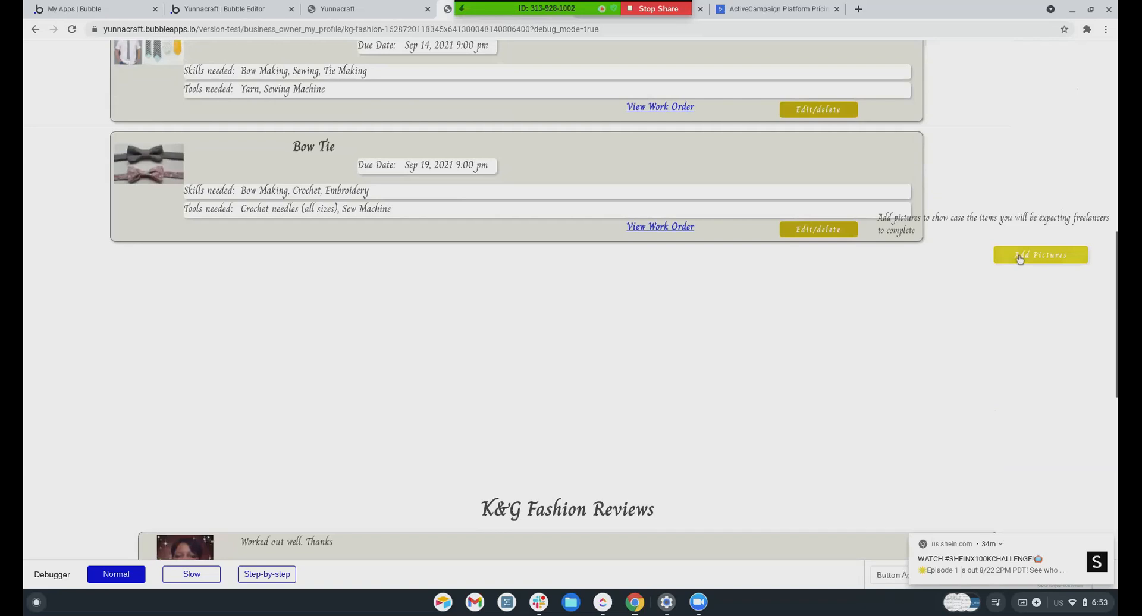
# Upload m15, m14, m13, m12 and m11.jpg through Add Pictures from My Device
pyautogui.click(1019, 255)
pyautogui.click(538, 256)
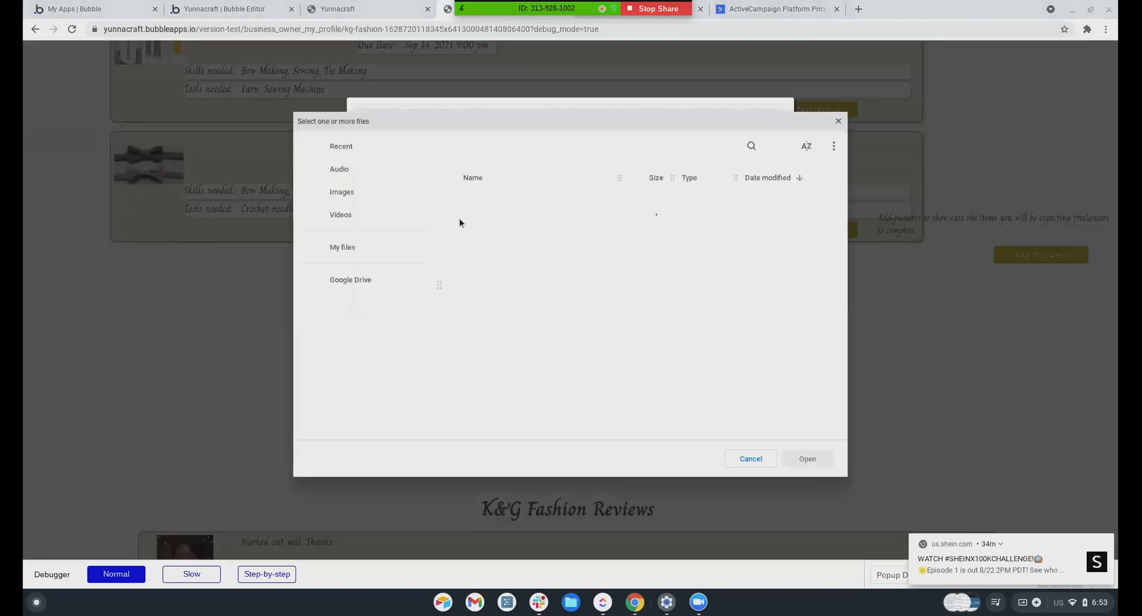
pyautogui.click(500, 203)
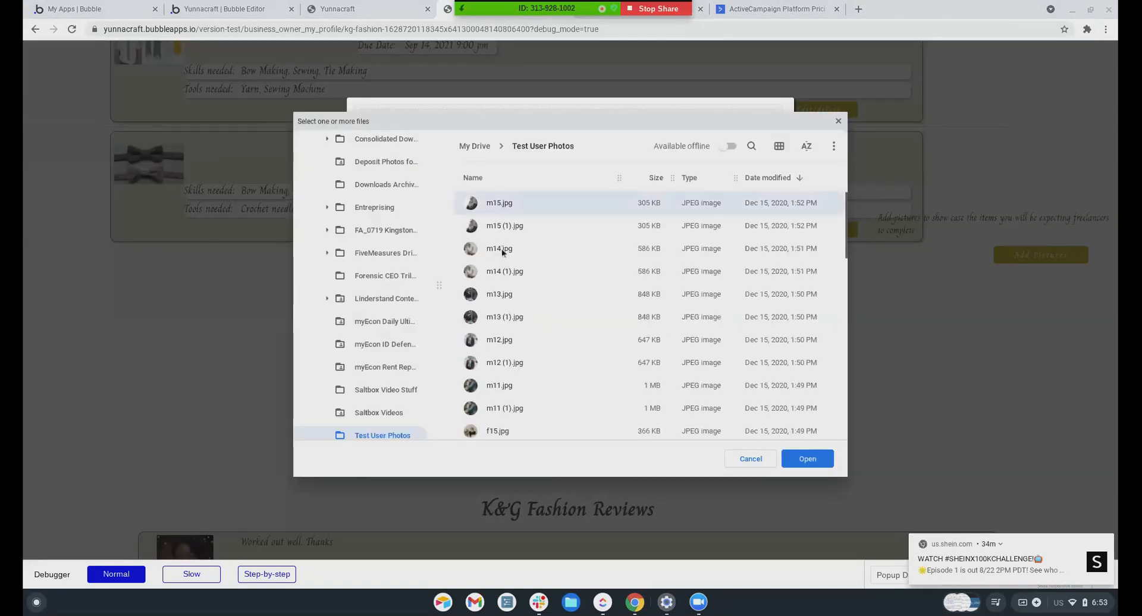
pyautogui.keyDown('ctrl'); pyautogui.click(501, 248); pyautogui.keyUp('ctrl')
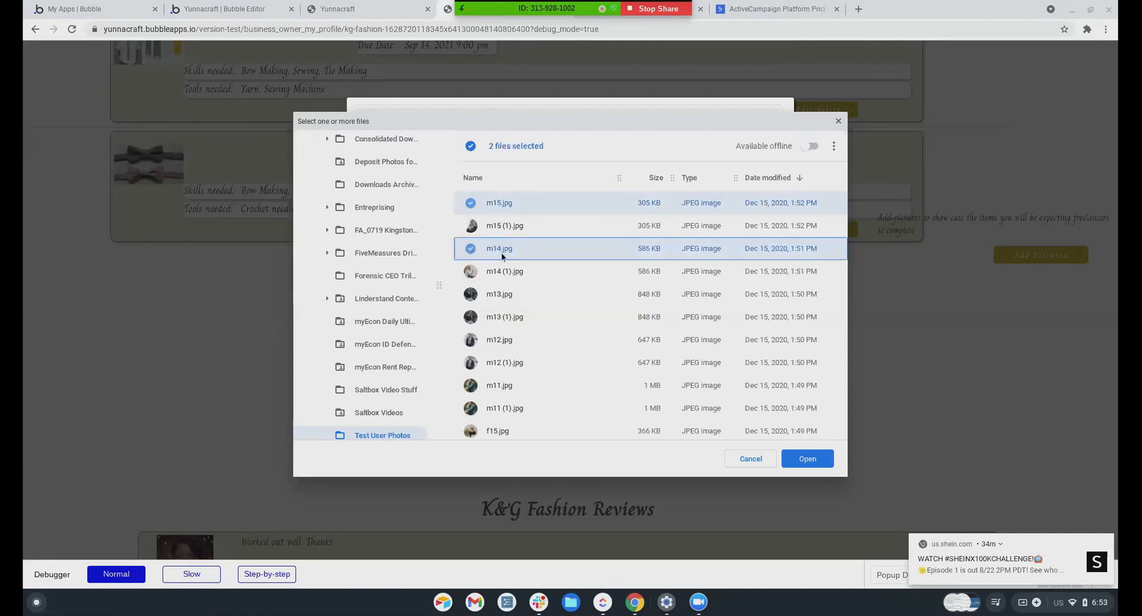
pyautogui.keyDown('ctrl'); pyautogui.click(494, 297); pyautogui.keyUp('ctrl')
pyautogui.keyDown('ctrl'); pyautogui.click(500, 339); pyautogui.keyUp('ctrl')
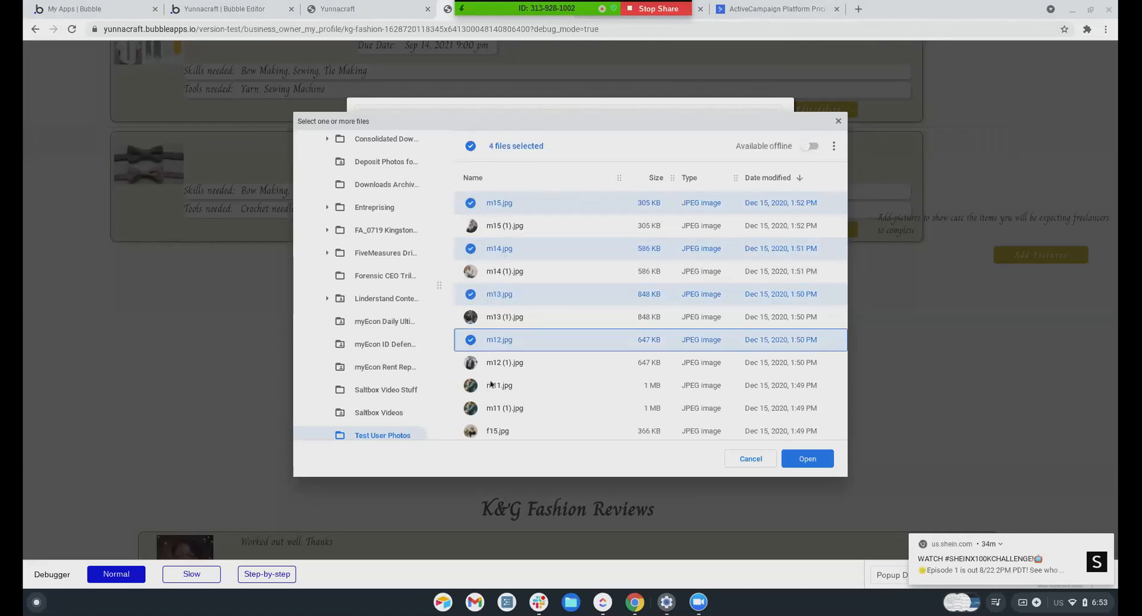
pyautogui.keyDown('ctrl'); pyautogui.click(490, 384); pyautogui.keyUp('ctrl')
pyautogui.click(807, 459)
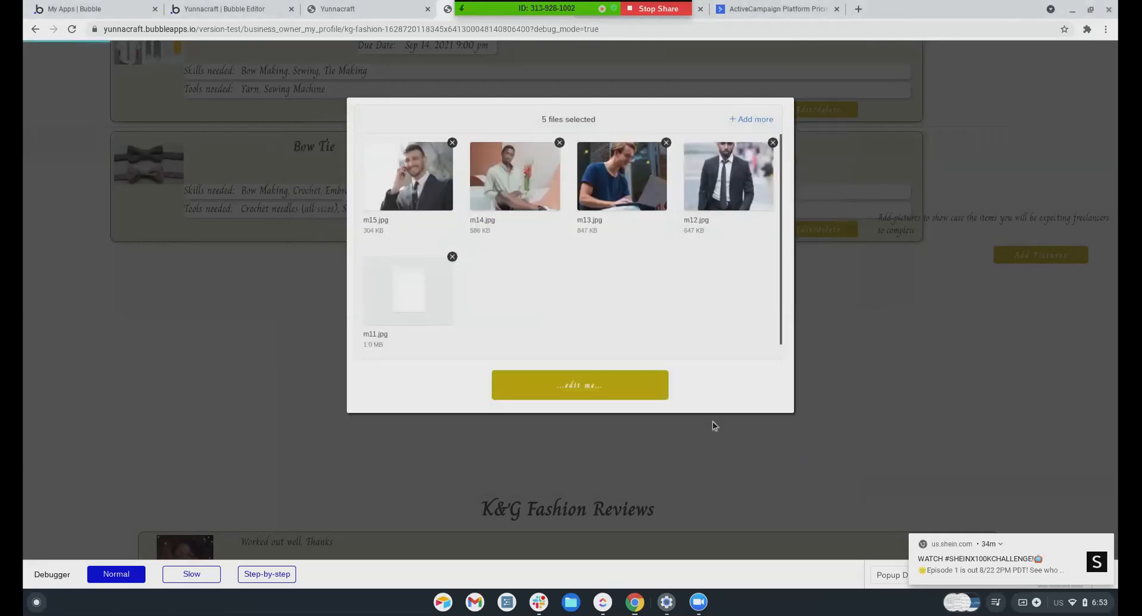
pyautogui.click(607, 387)
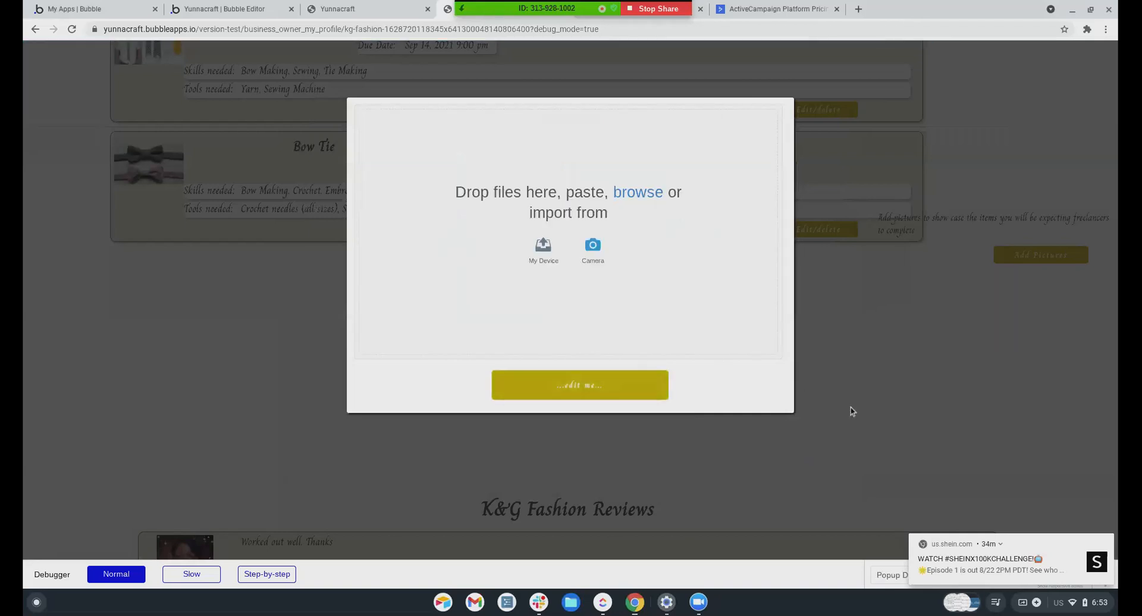
# Close the upload popup, check the profile page, and return to the Bubble editor
pyautogui.press('Escape')
pyautogui.scroll(-3, 690, 341)
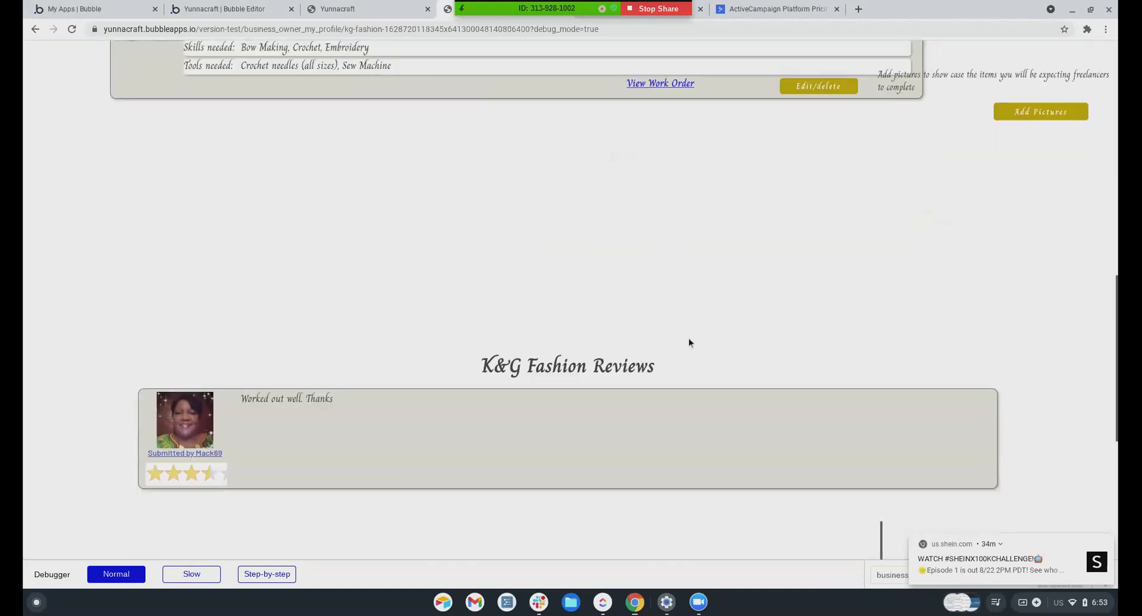
pyautogui.scroll(4, 689, 341)
pyautogui.scroll(1, 688, 341)
pyautogui.scroll(-2, 688, 341)
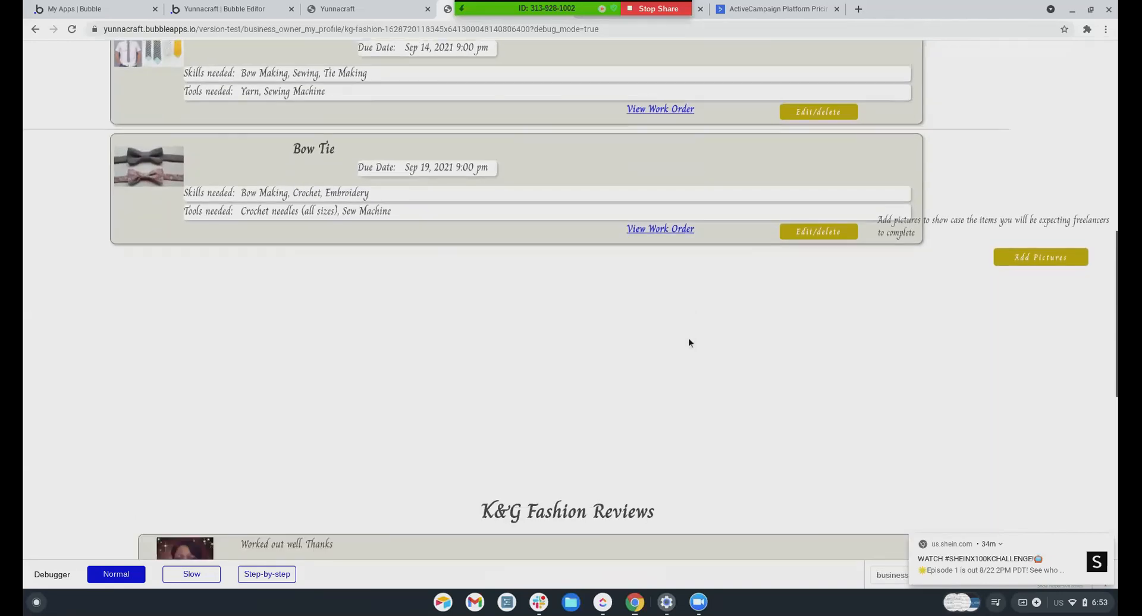
pyautogui.scroll(4, 501, 285)
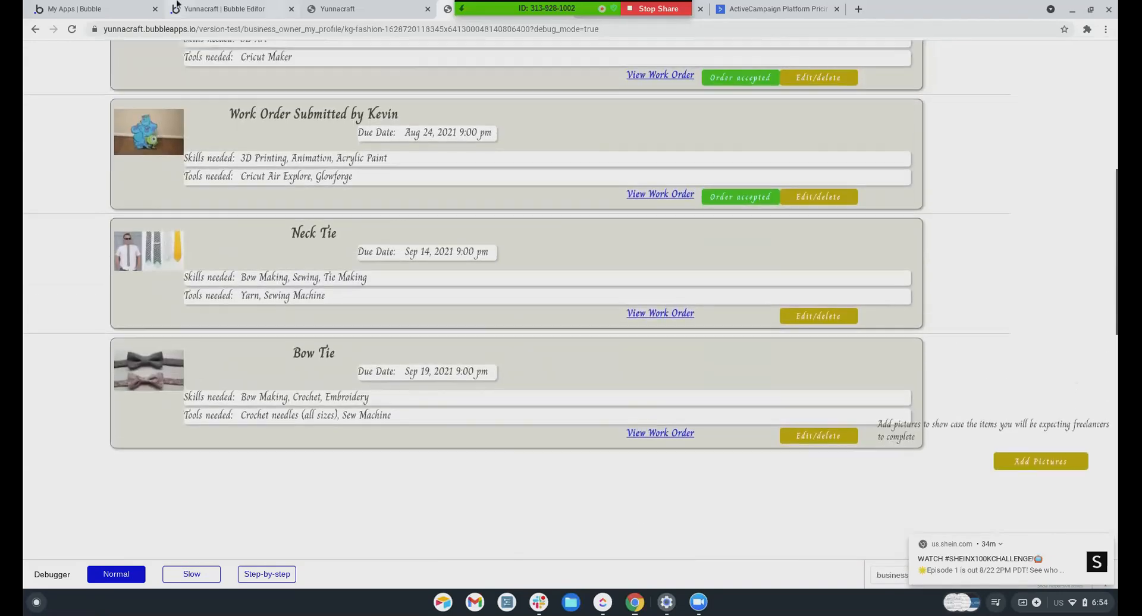
pyautogui.click(352, 8)
pyautogui.click(248, 6)
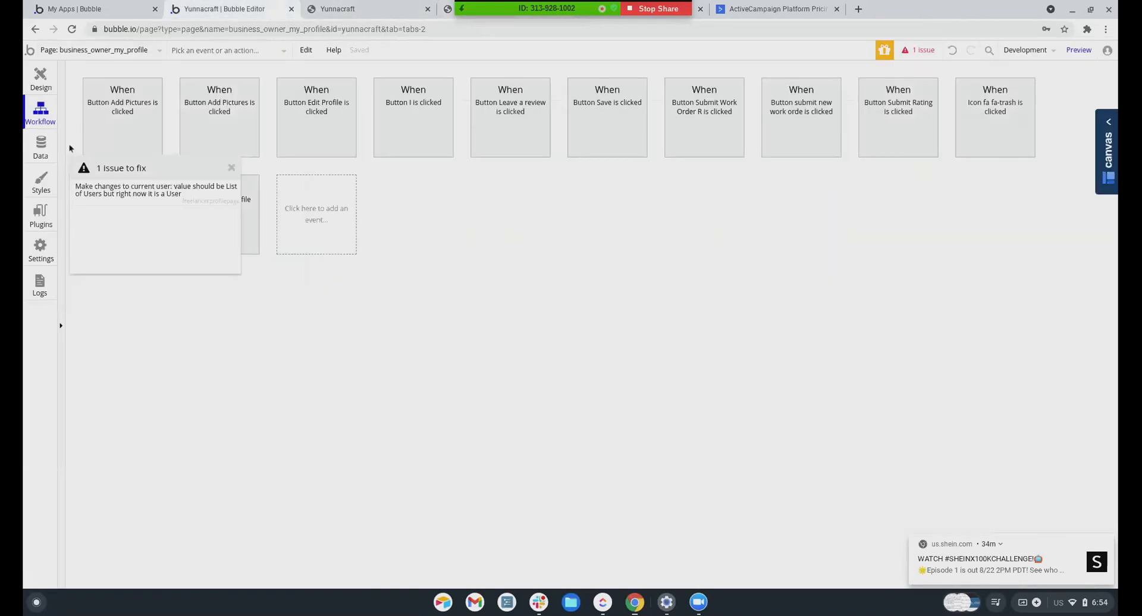
# Open the K&G Fashion owner's record from All Users in App data
pyautogui.click(35, 148)
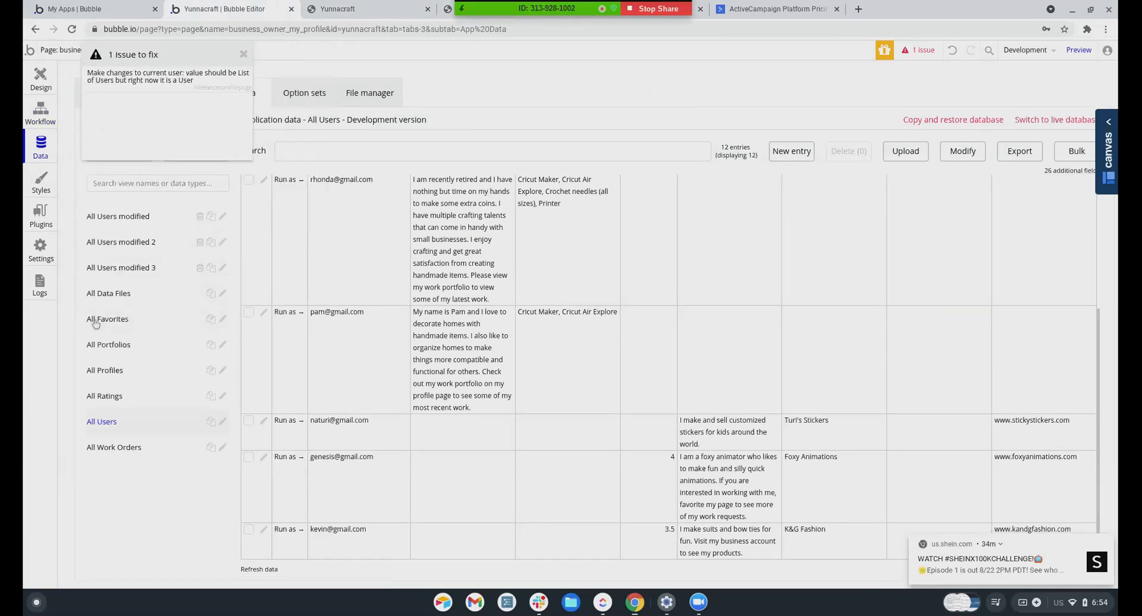
pyautogui.click(264, 529)
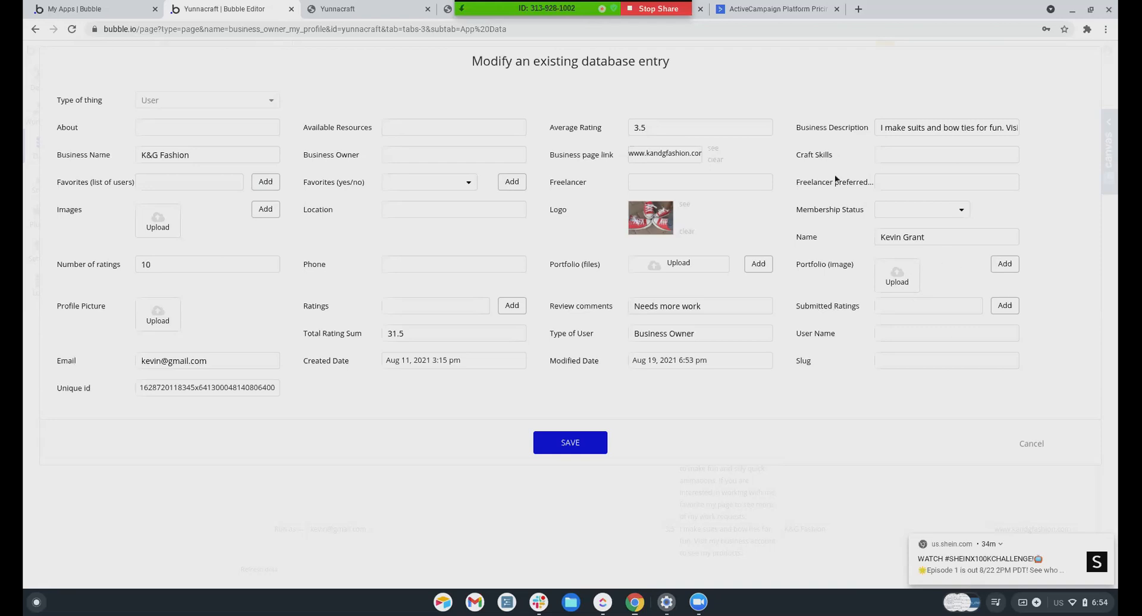
pyautogui.click(89, 9)
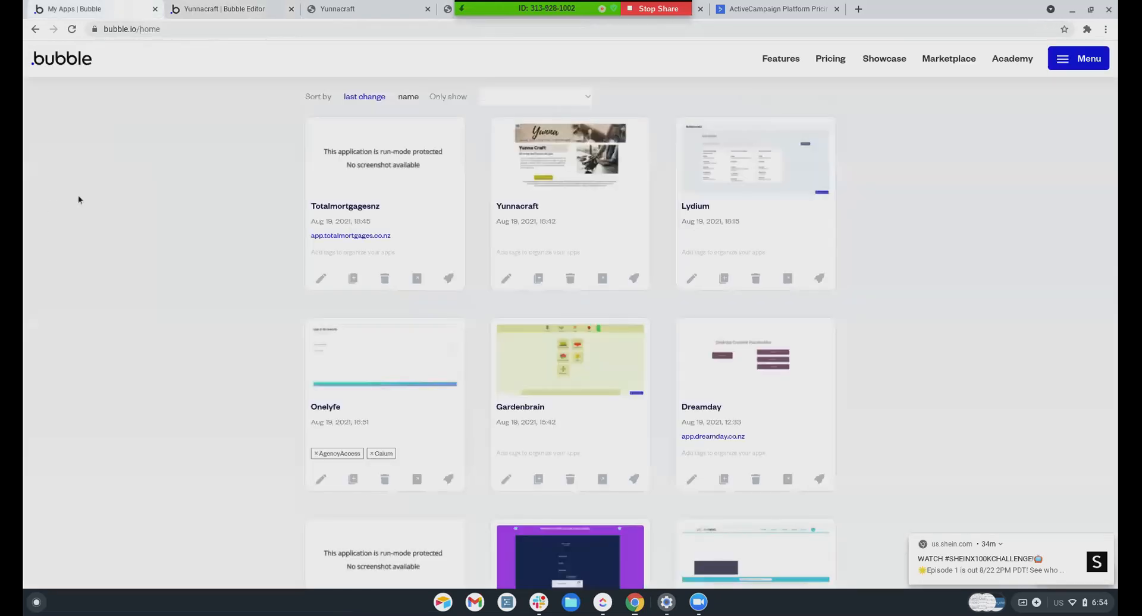
pyautogui.click(203, 9)
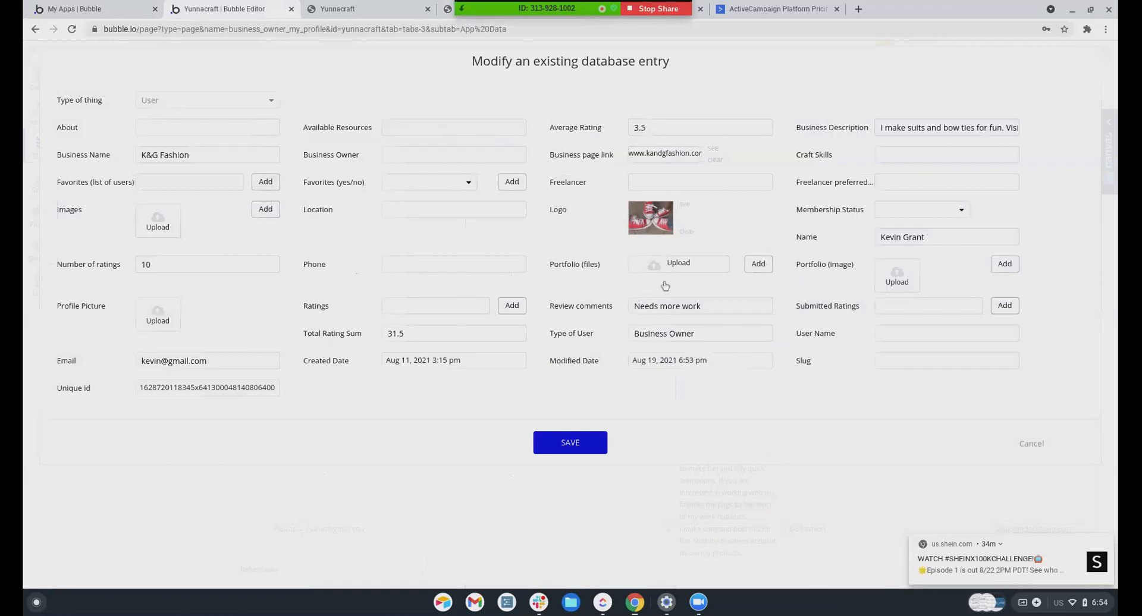
# Cancel the Modify entry dialog, dismiss the issue notice, and return to the Design tab
pyautogui.click(1032, 444)
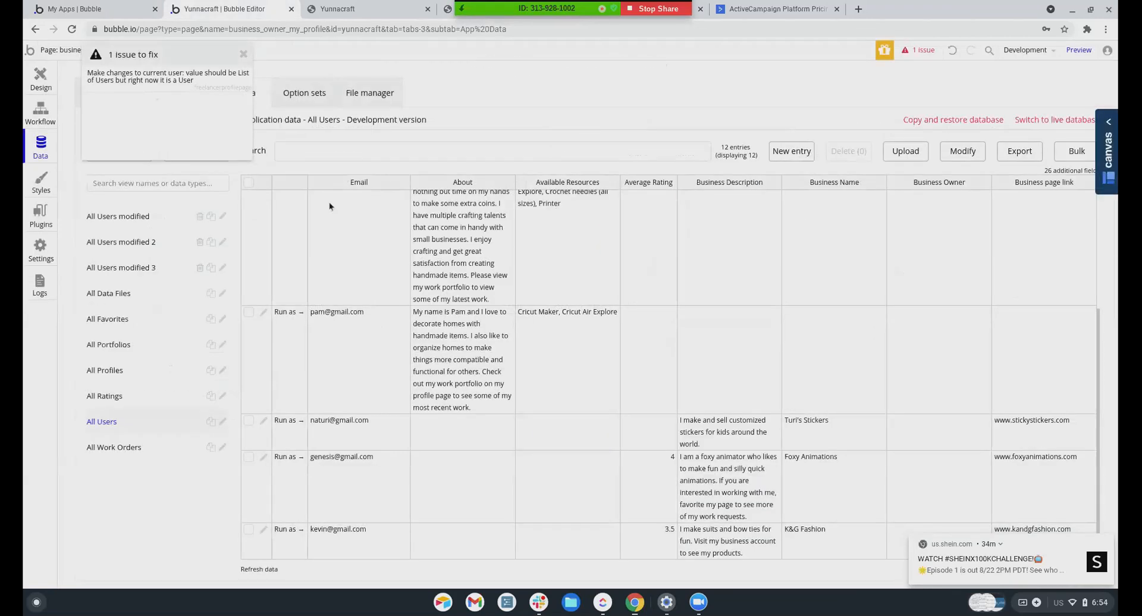
pyautogui.click(244, 57)
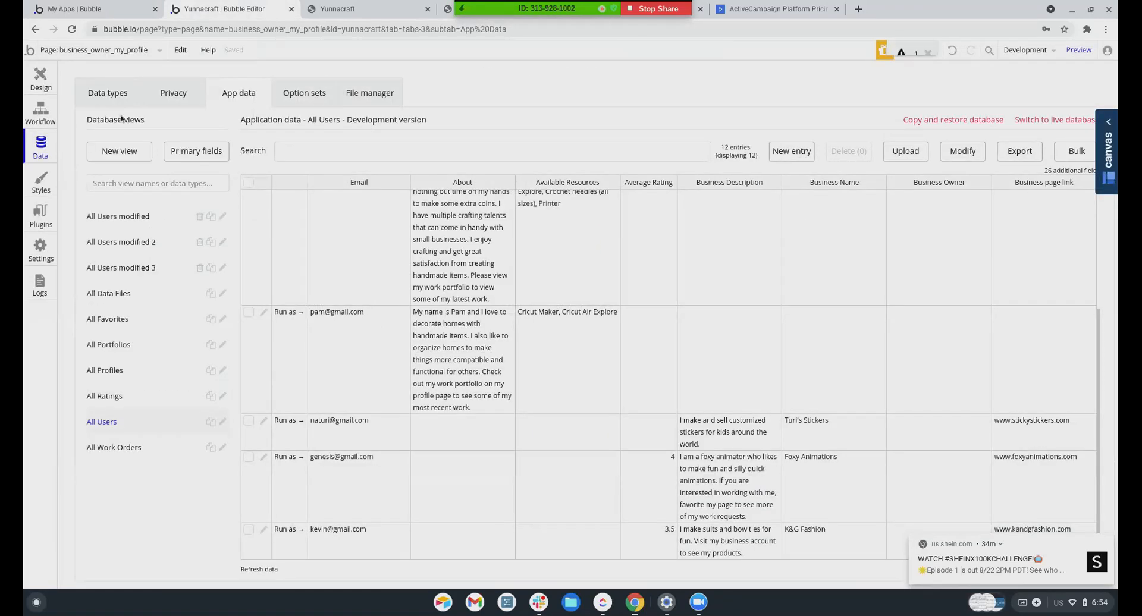
pyautogui.click(39, 81)
pyautogui.scroll(-10, 585, 356)
pyautogui.scroll(-1, 599, 394)
# Dismiss the shopping notification on the profile page design
pyautogui.scroll(10, 599, 395)
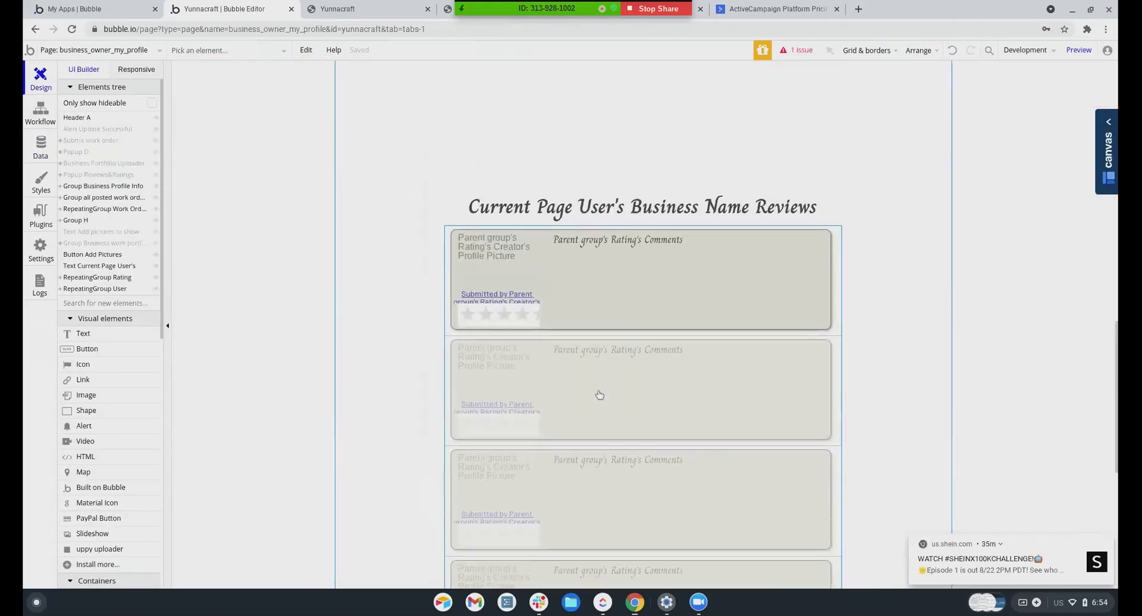
pyautogui.scroll(3, 600, 395)
pyautogui.scroll(-3, 663, 402)
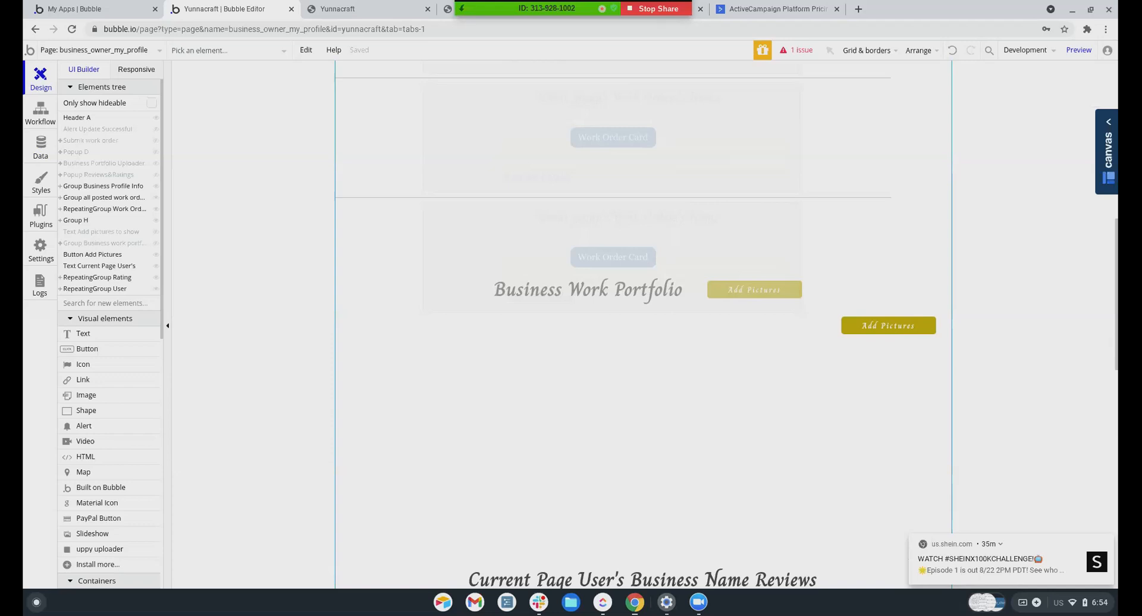
pyautogui.moveTo(1092, 574)
pyautogui.click(1106, 542)
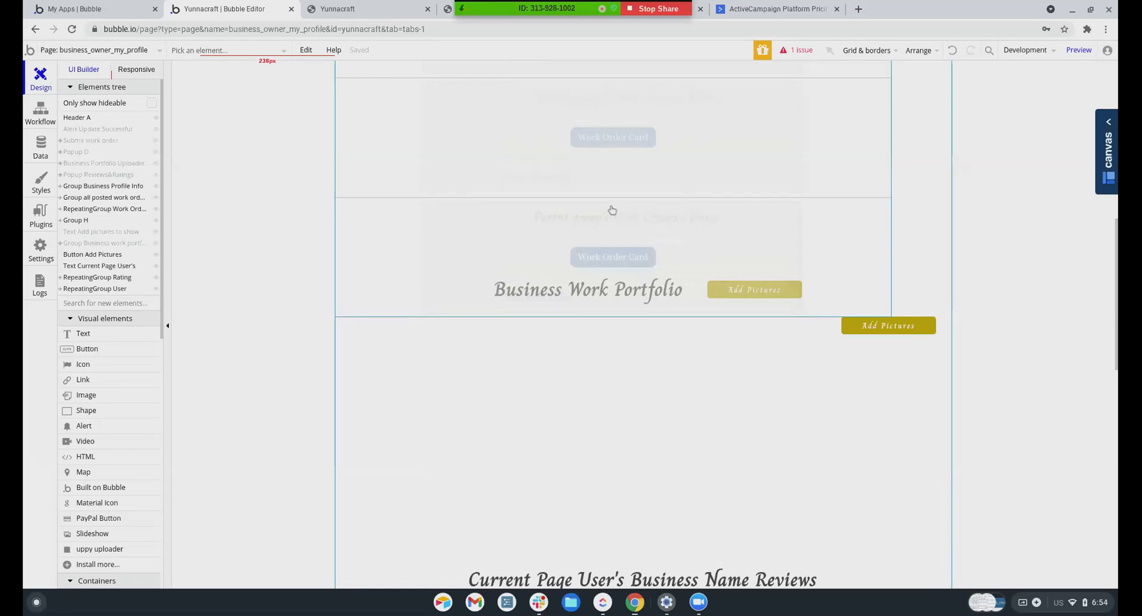
# Open the Work Orders repeating group's properties, then launch the page Preview
pyautogui.moveTo(612, 210); pyautogui.dragTo(634, 164)
pyautogui.doubleClick(633, 198)
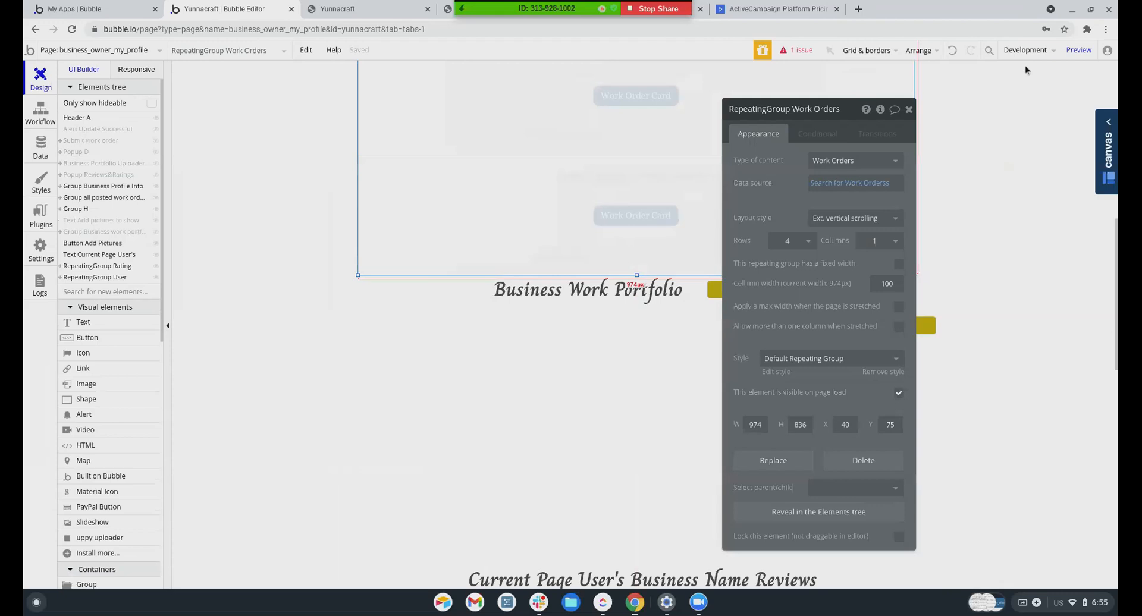
pyautogui.click(1068, 52)
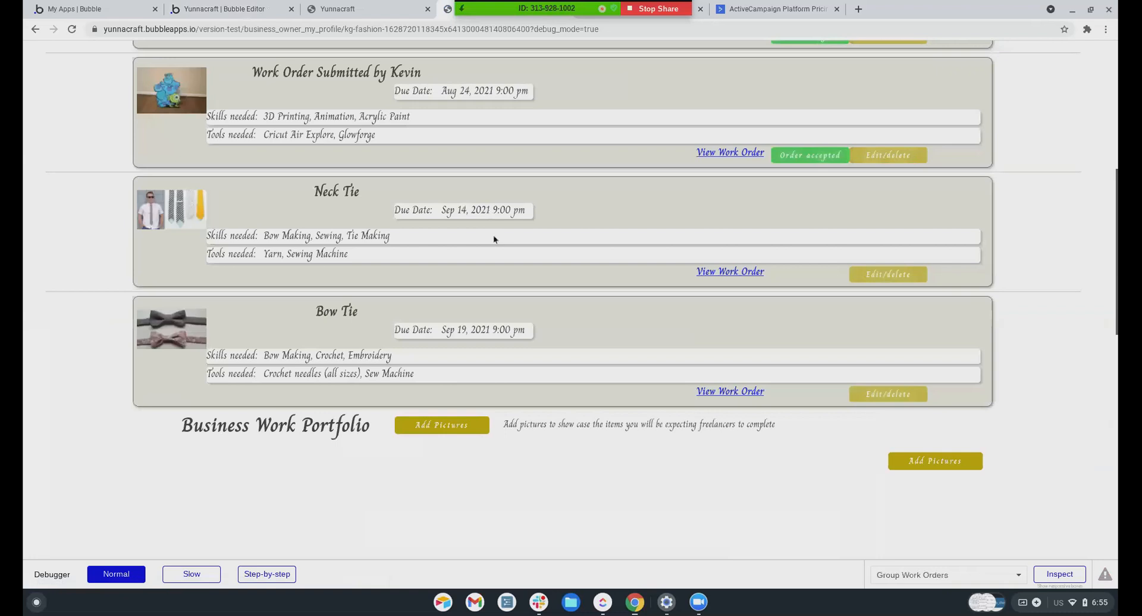
# Choose m15, m14, m13, m12 and m11.jpg in the portfolio Add Pictures uploader
pyautogui.scroll(-1, 519, 392)
pyautogui.click(443, 407)
pyautogui.click(481, 184)
pyautogui.click(499, 204)
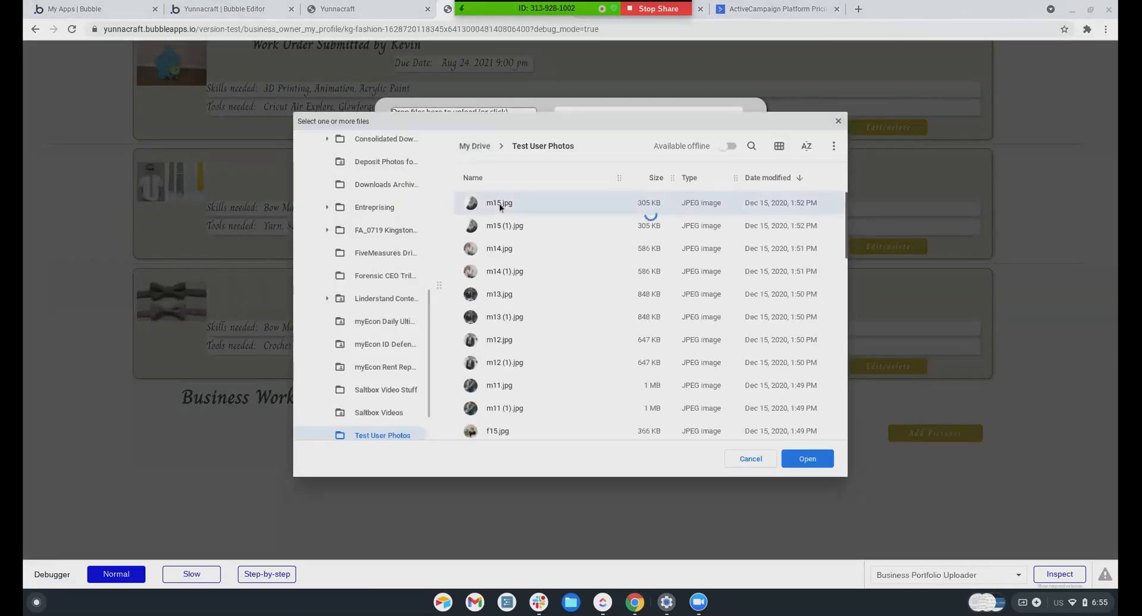
pyautogui.keyDown('ctrl'); pyautogui.click(497, 248); pyautogui.keyUp('ctrl')
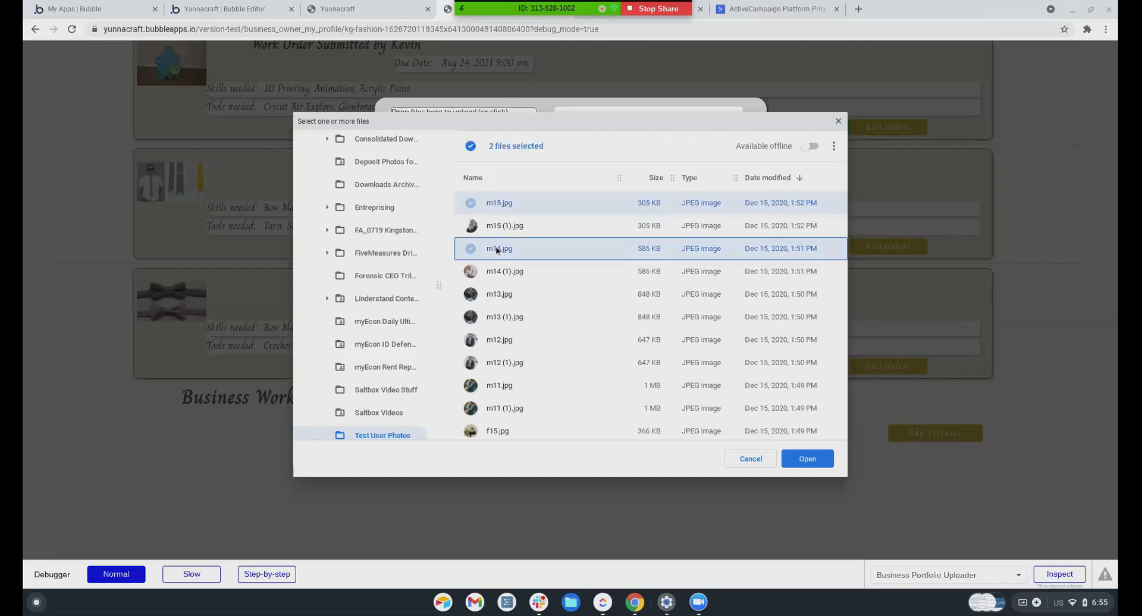
pyautogui.keyDown('ctrl'); pyautogui.click(494, 295); pyautogui.keyUp('ctrl')
pyautogui.keyDown('ctrl'); pyautogui.click(493, 342); pyautogui.keyUp('ctrl')
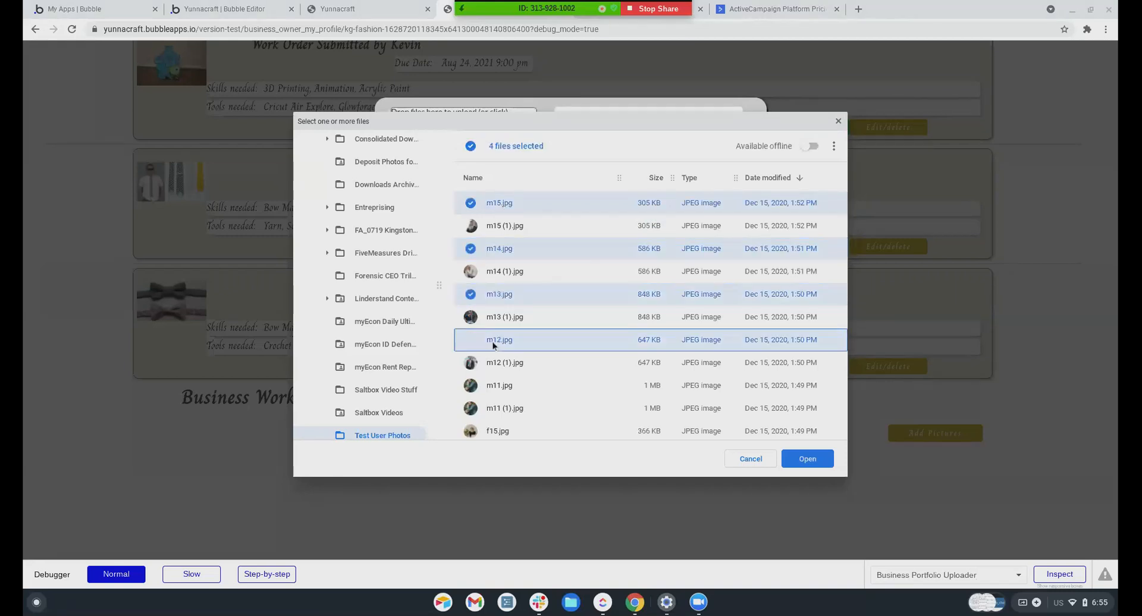
pyautogui.keyDown('ctrl'); pyautogui.click(491, 385); pyautogui.keyUp('ctrl')
pyautogui.click(819, 463)
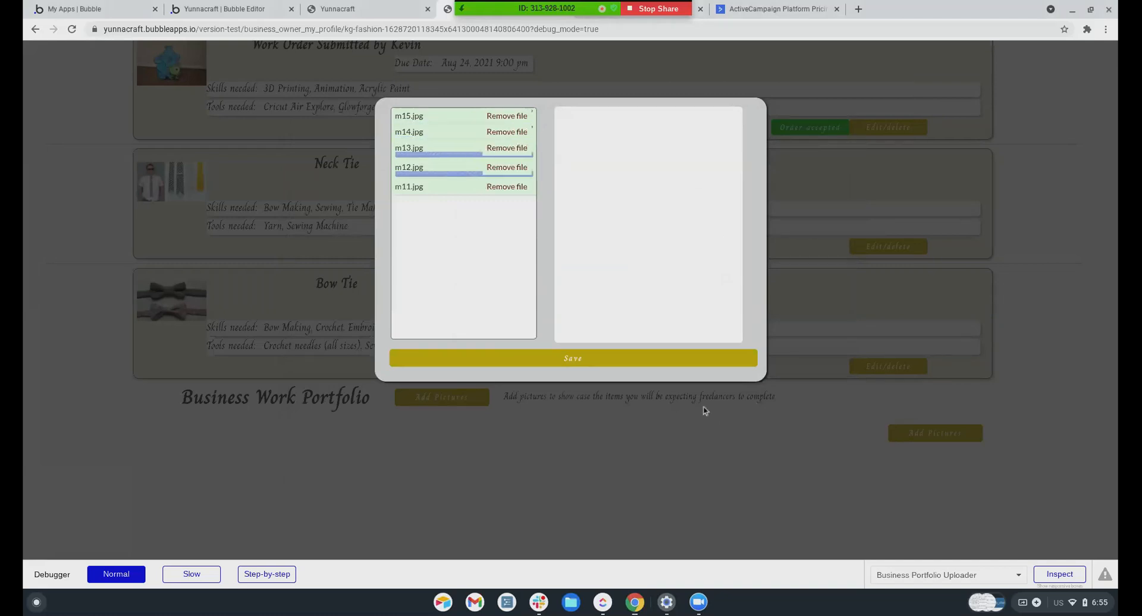
# Save the uploaded portfolio pictures and return to the Bubble Editor tab
pyautogui.click(578, 360)
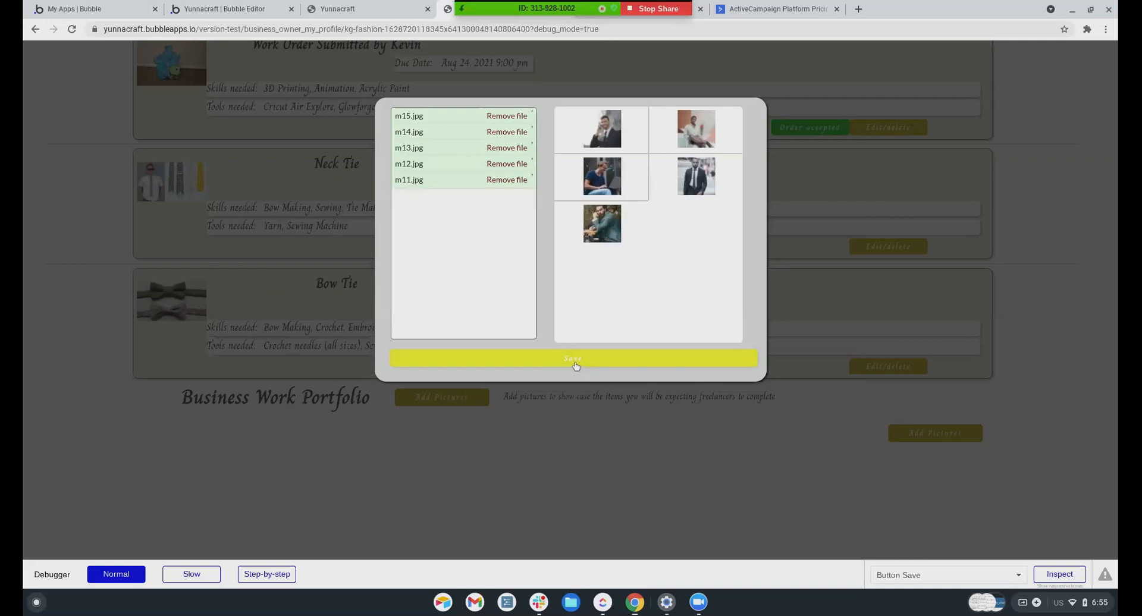
pyautogui.click(575, 362)
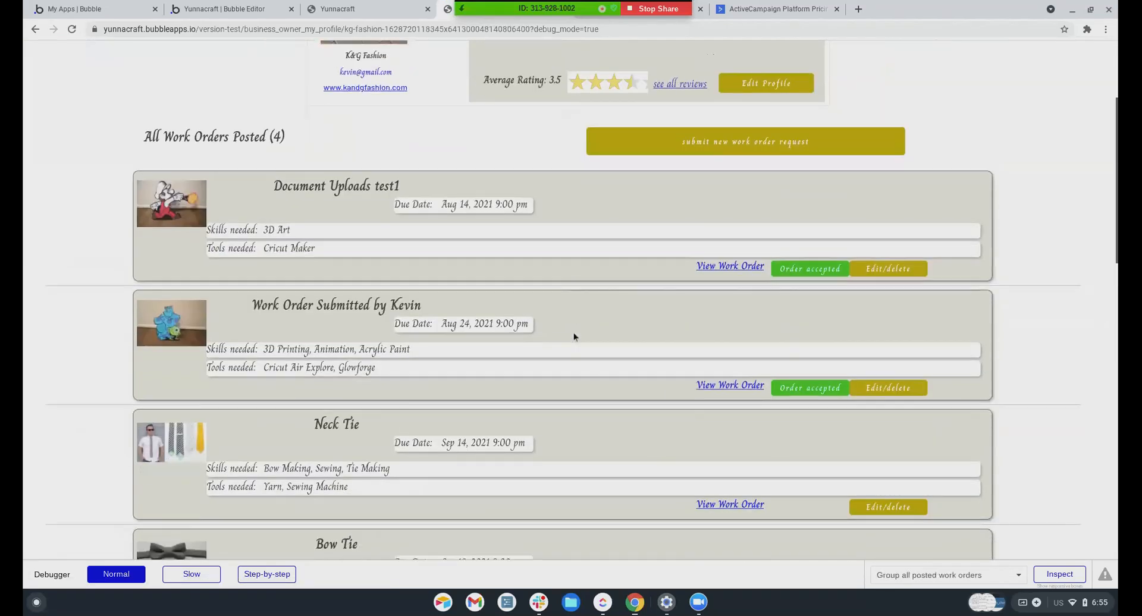
pyautogui.scroll(-2, 574, 333)
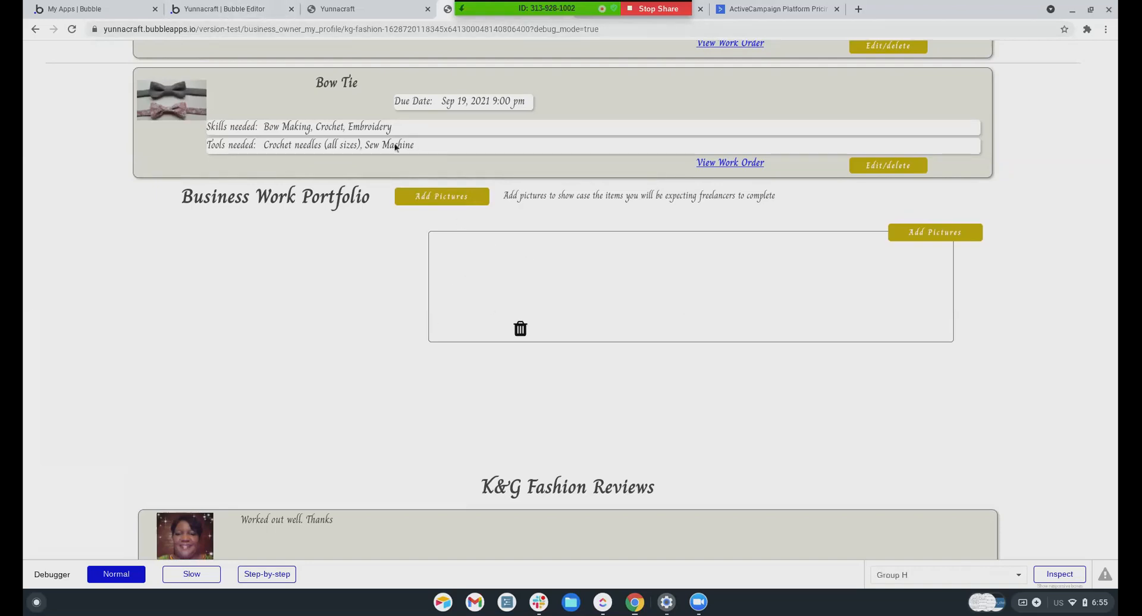
pyautogui.click(260, 15)
pyautogui.scroll(3, 435, 256)
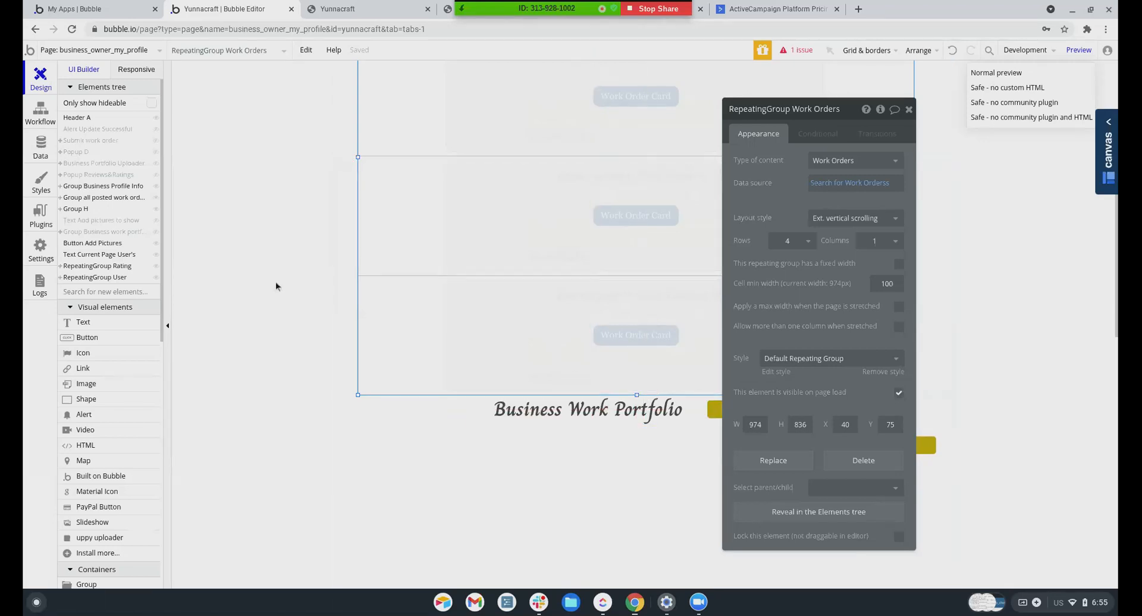
# View the K&G Fashion record in App data, cancel unchanged, and open a new tab
pyautogui.click(40, 147)
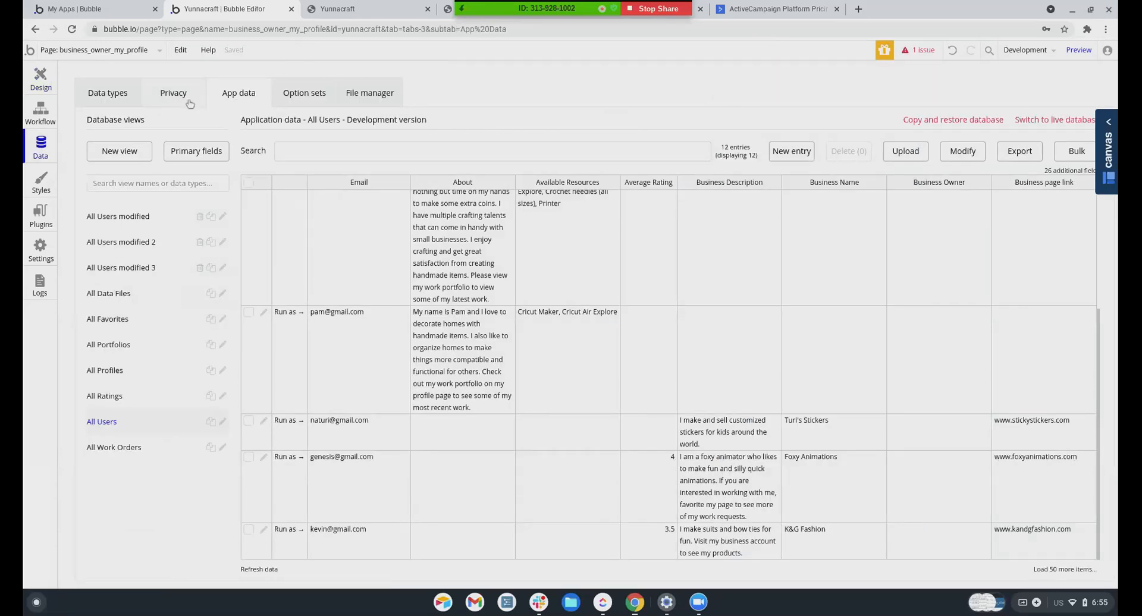
pyautogui.scroll(1, 269, 512)
pyautogui.scroll(-1, 269, 512)
pyautogui.click(263, 528)
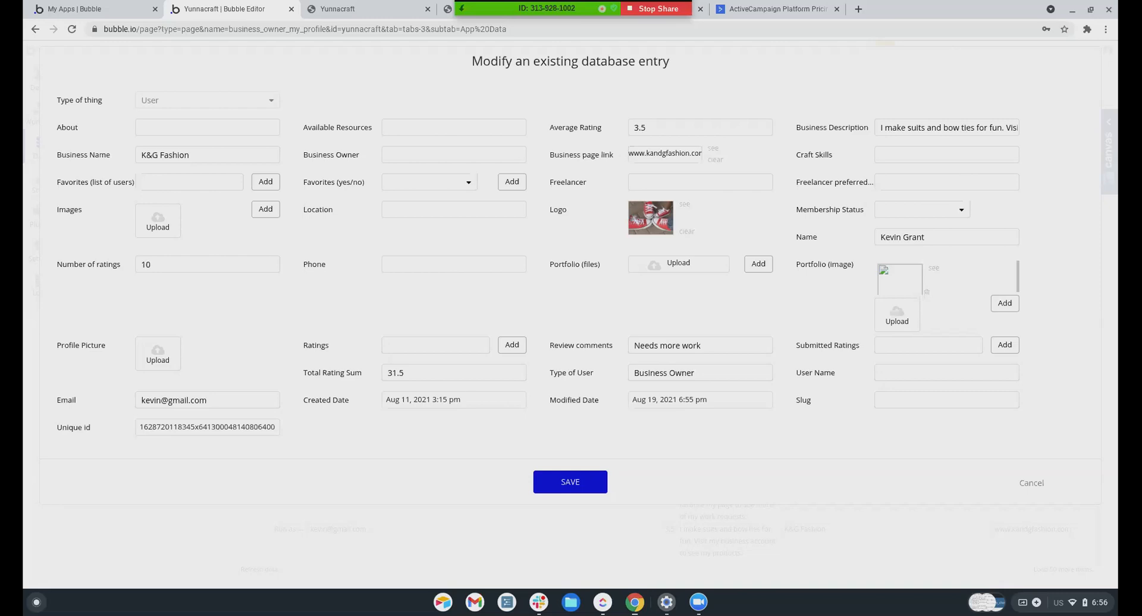
pyautogui.click(1029, 483)
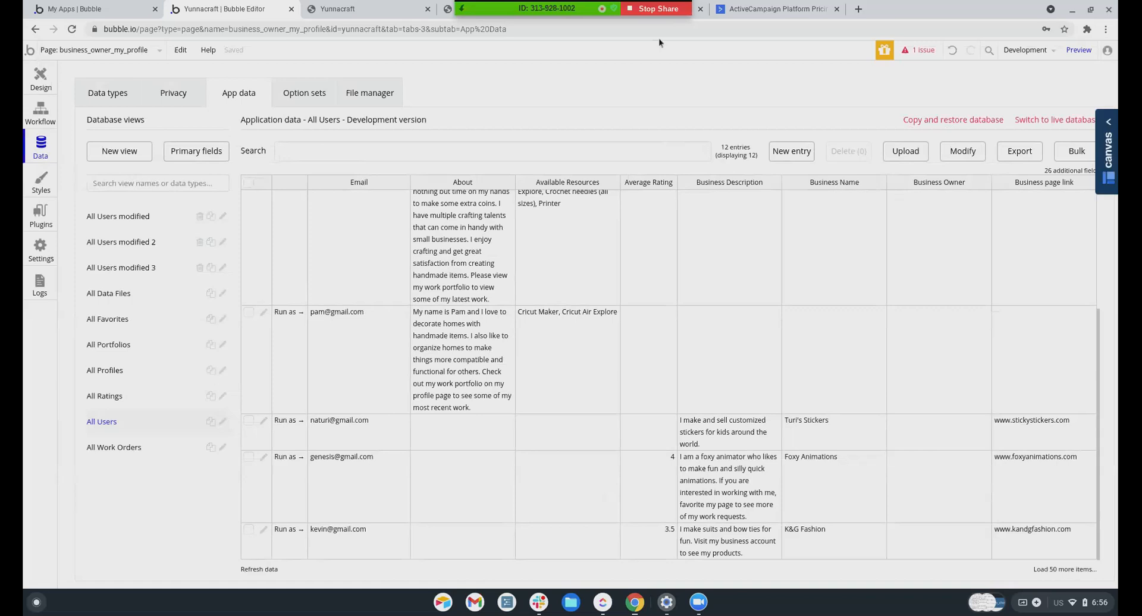
pyautogui.click(858, 9)
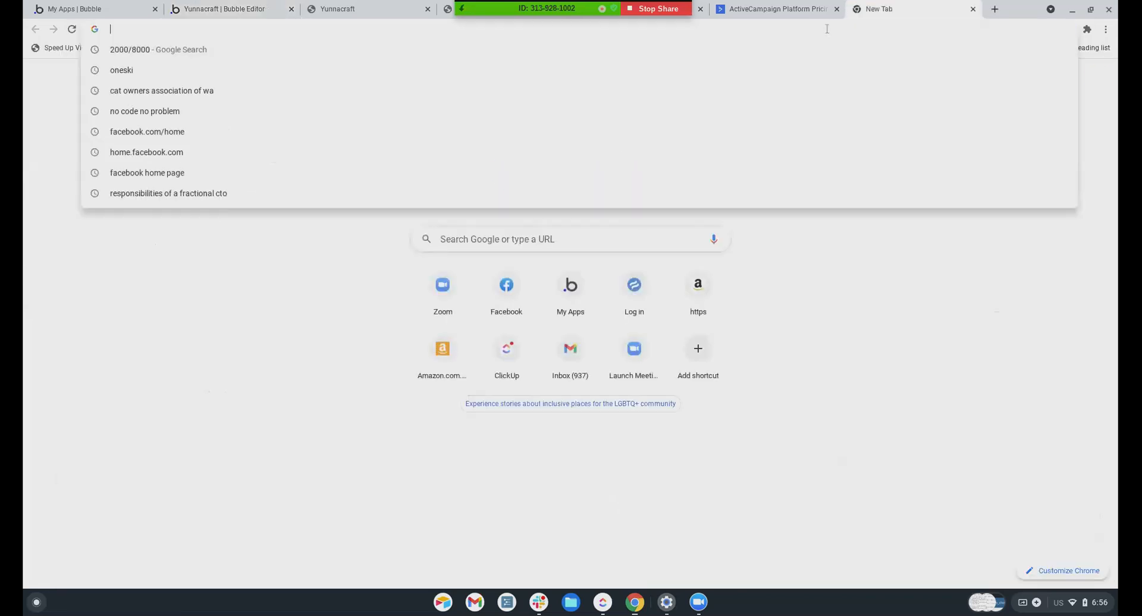
# Go to bubble.io/bu and open the Bug Report page
pyautogui.write('bub')
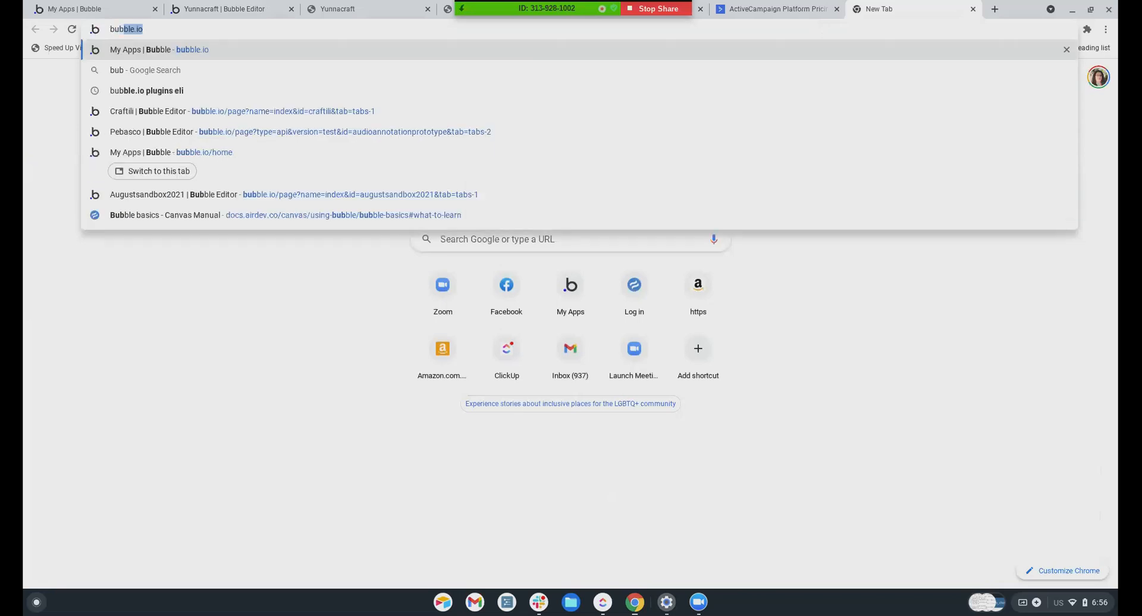
pyautogui.press('Right')
pyautogui.write('/bu')
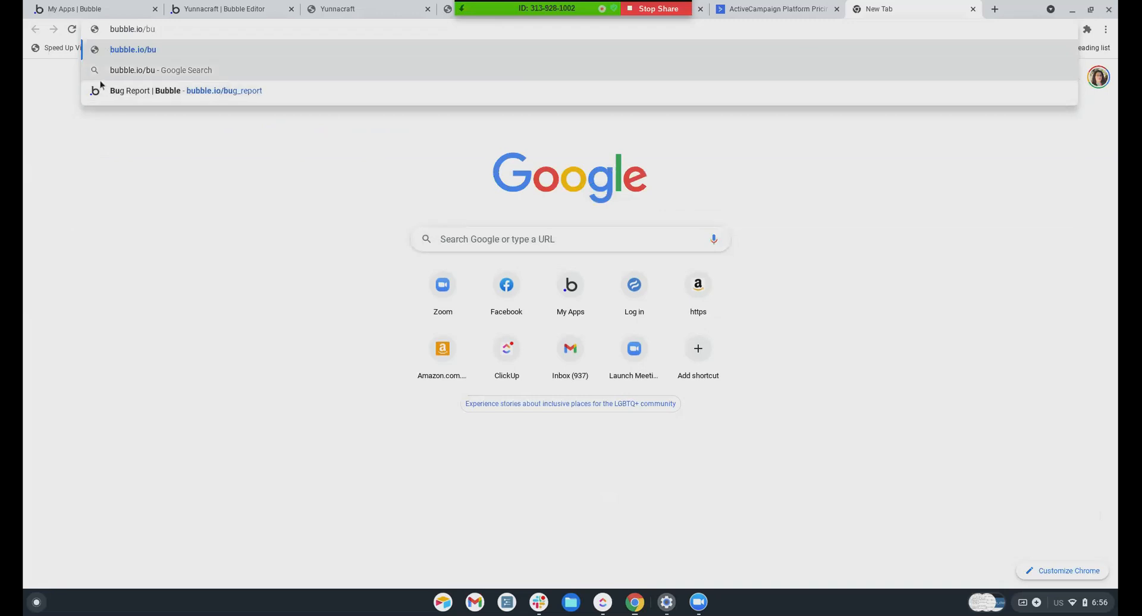
pyautogui.click(134, 91)
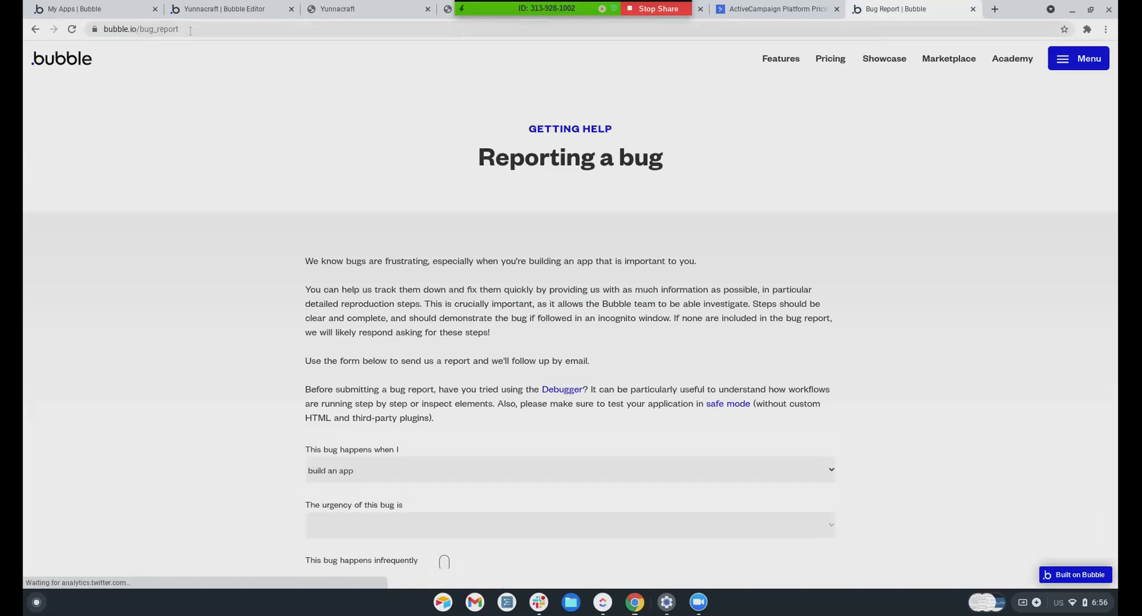
# Set the bug urgency dropdown to 'Blocks app development'
pyautogui.scroll(-2, 534, 244)
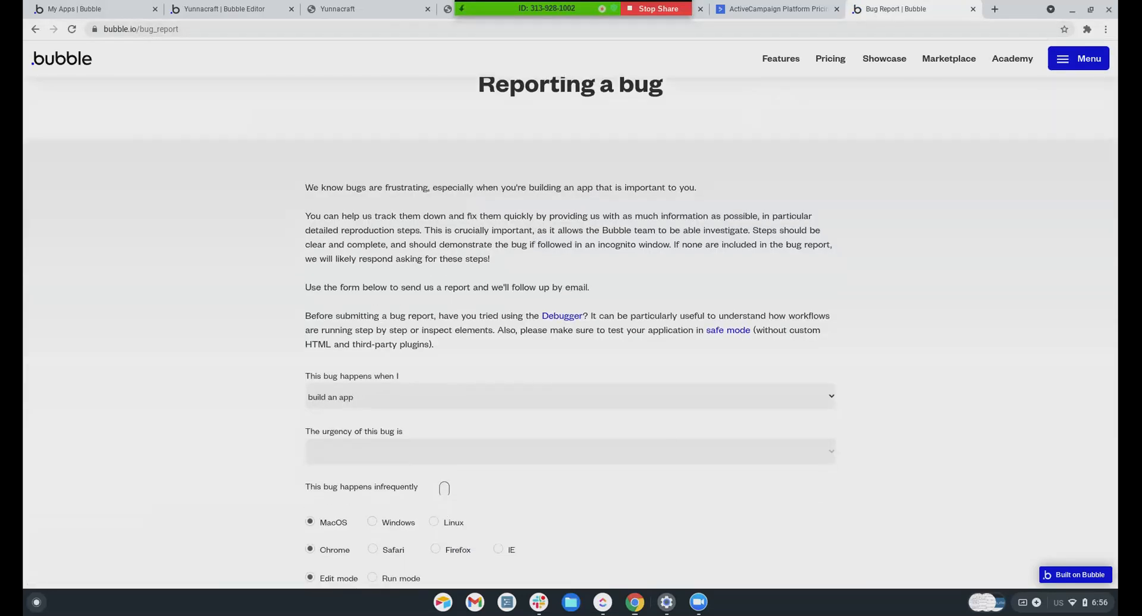
pyautogui.scroll(-6, 293, 164)
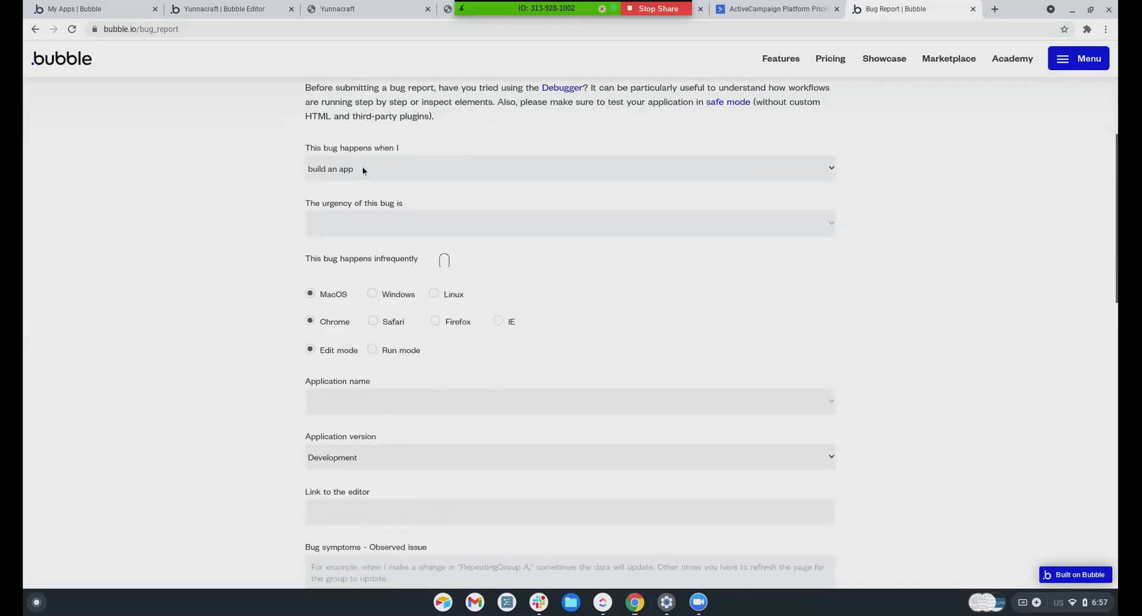
pyautogui.click(335, 228)
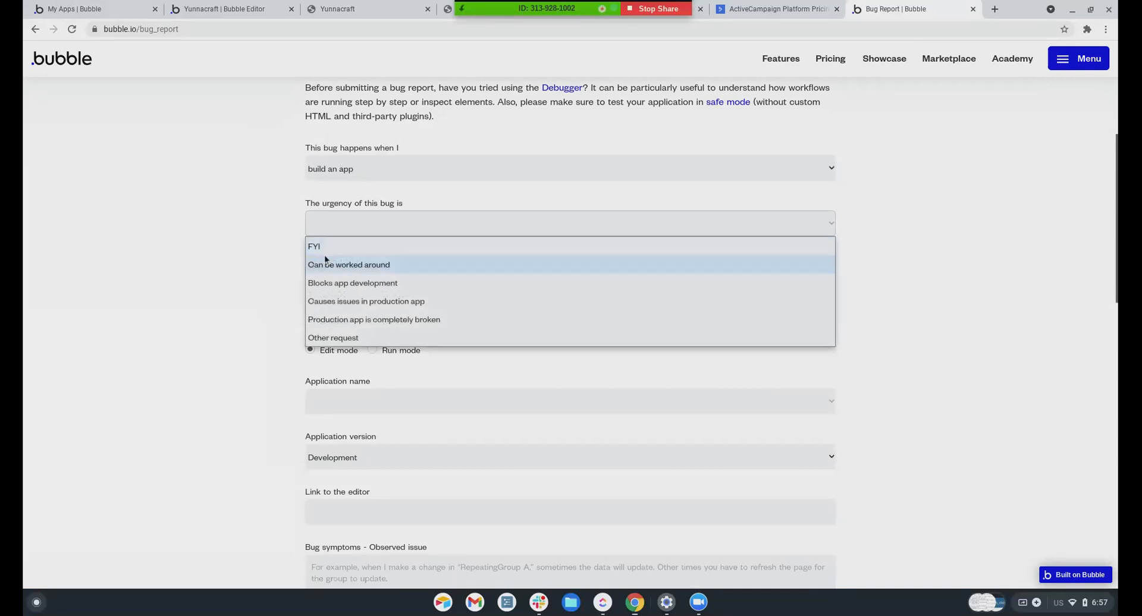
pyautogui.click(321, 287)
pyautogui.scroll(-1, 315, 292)
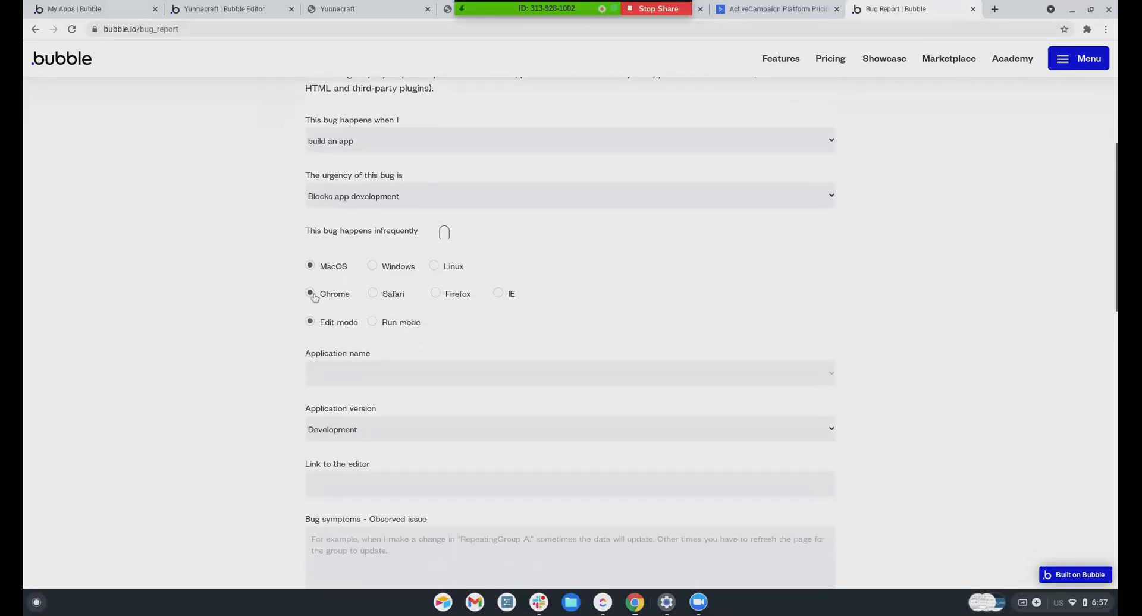
pyautogui.click(347, 203)
pyautogui.click(347, 203)
pyautogui.click(347, 203)
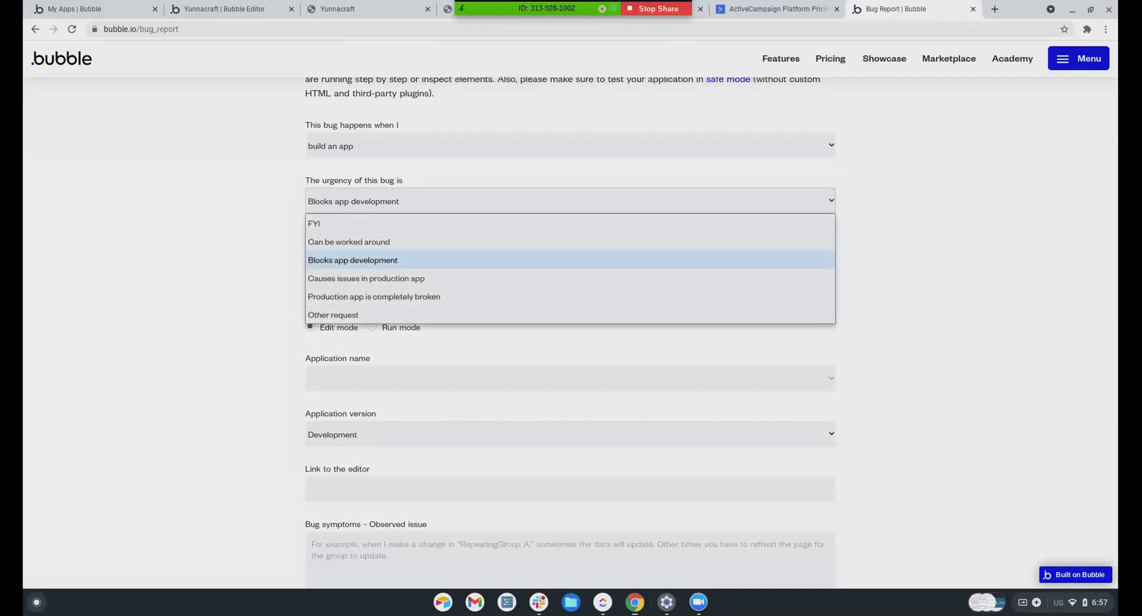
pyautogui.click(324, 263)
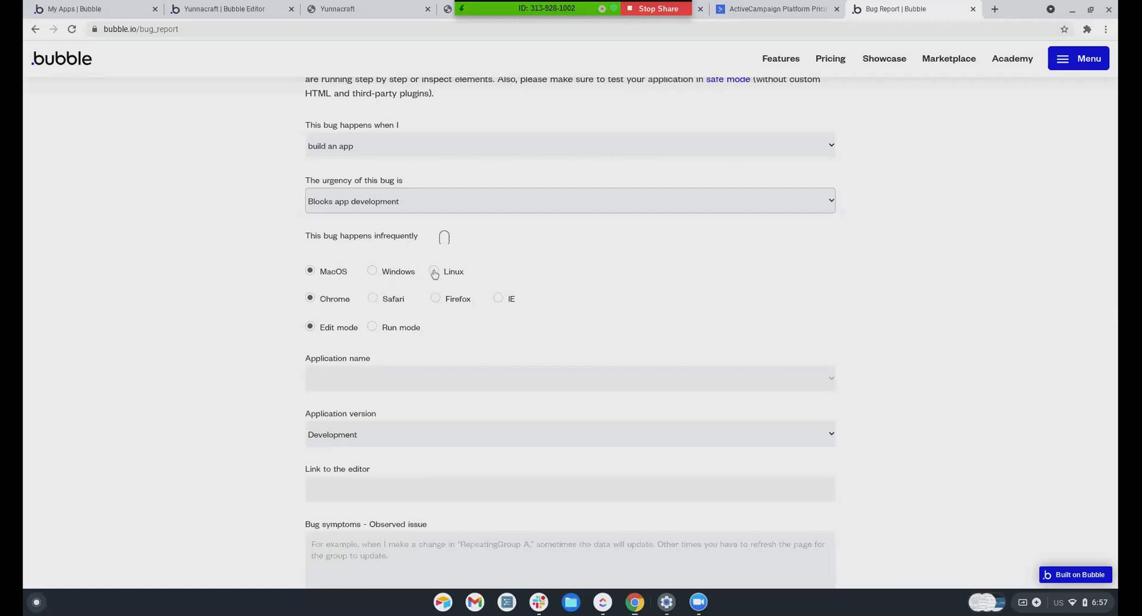
# Report the bug as occurring on Windows in run mode
pyautogui.click(372, 271)
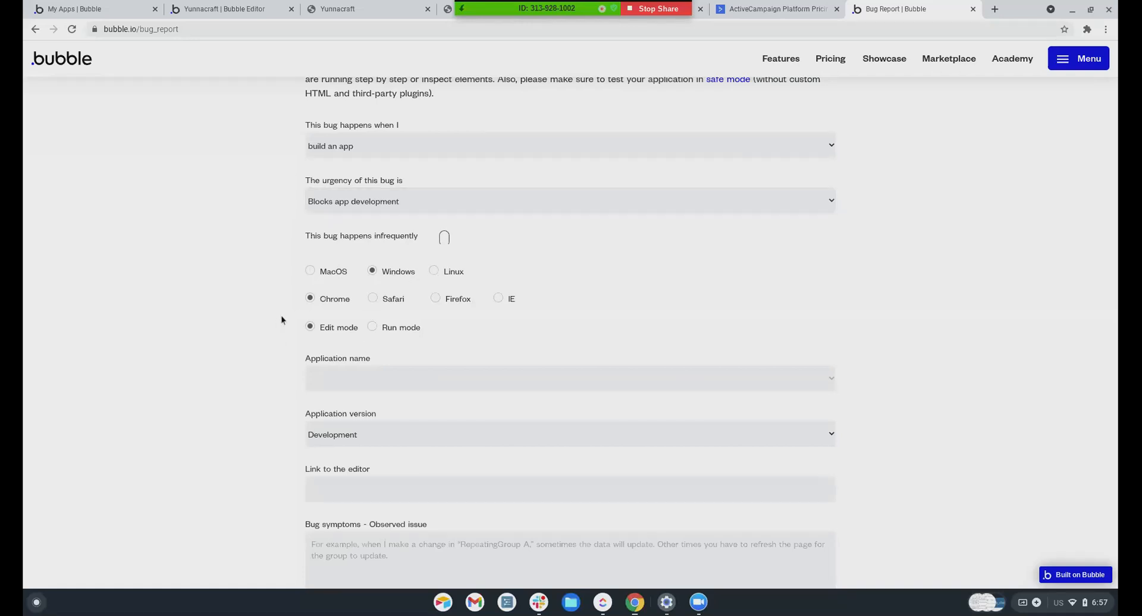
pyautogui.scroll(-1, 281, 320)
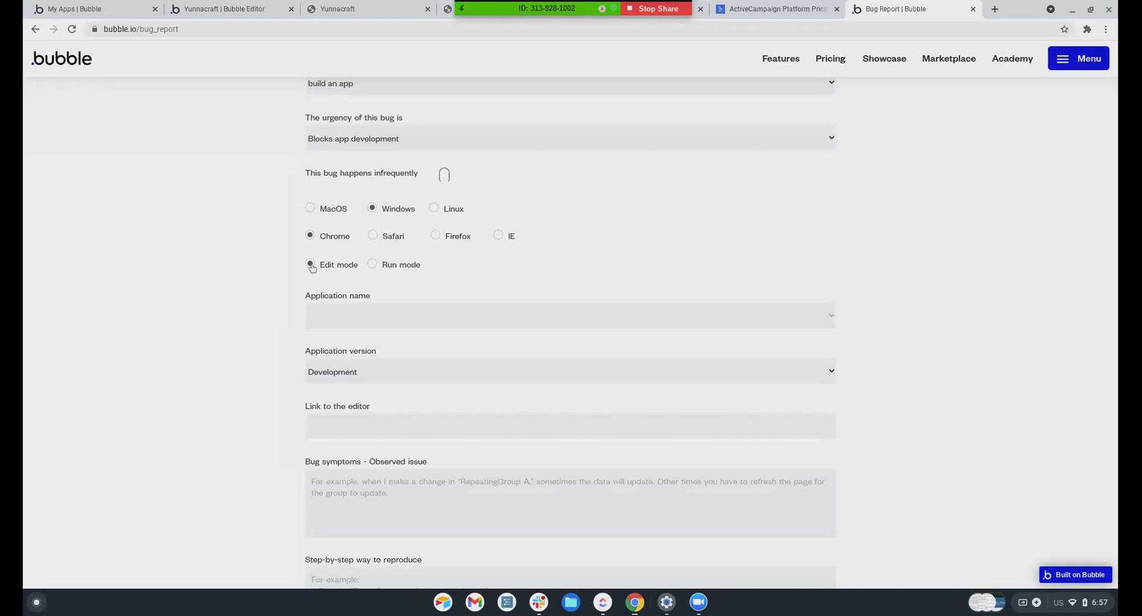
pyautogui.click(373, 266)
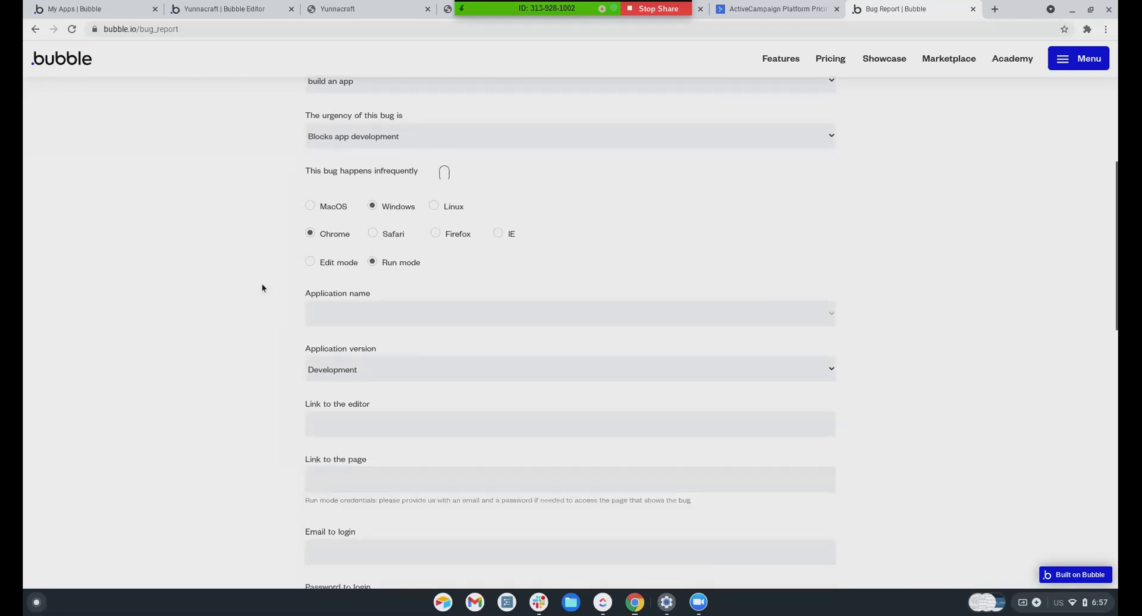
pyautogui.scroll(-1, 279, 286)
# Choose yunnacraft as the affected application, on its Development version
pyautogui.click(386, 256)
pyautogui.scroll(-4, 352, 369)
pyautogui.scroll(-12, 353, 373)
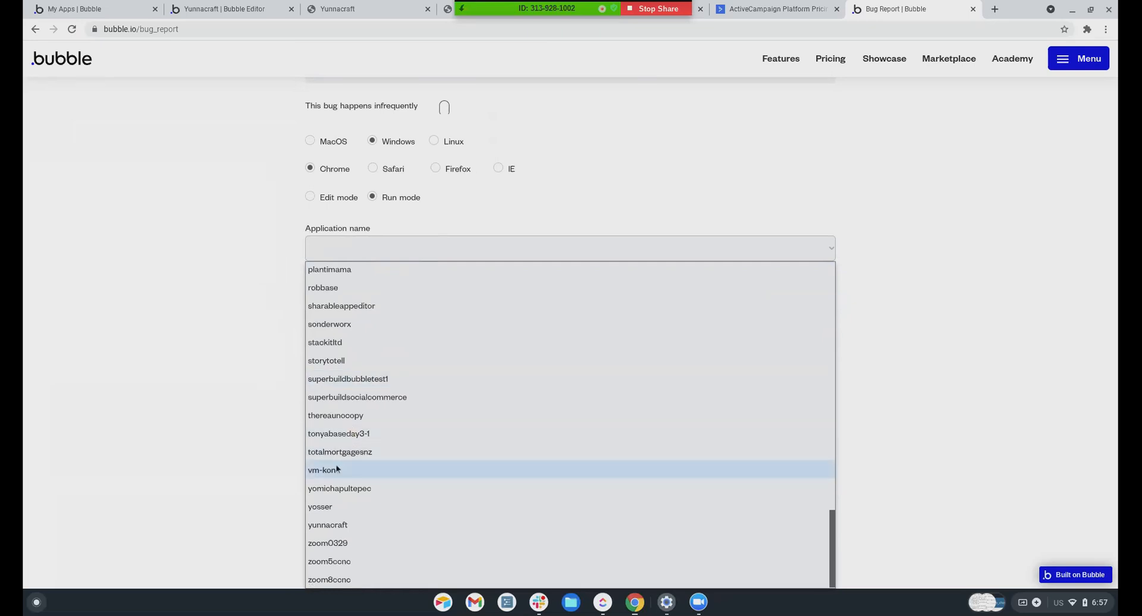
pyautogui.click(331, 525)
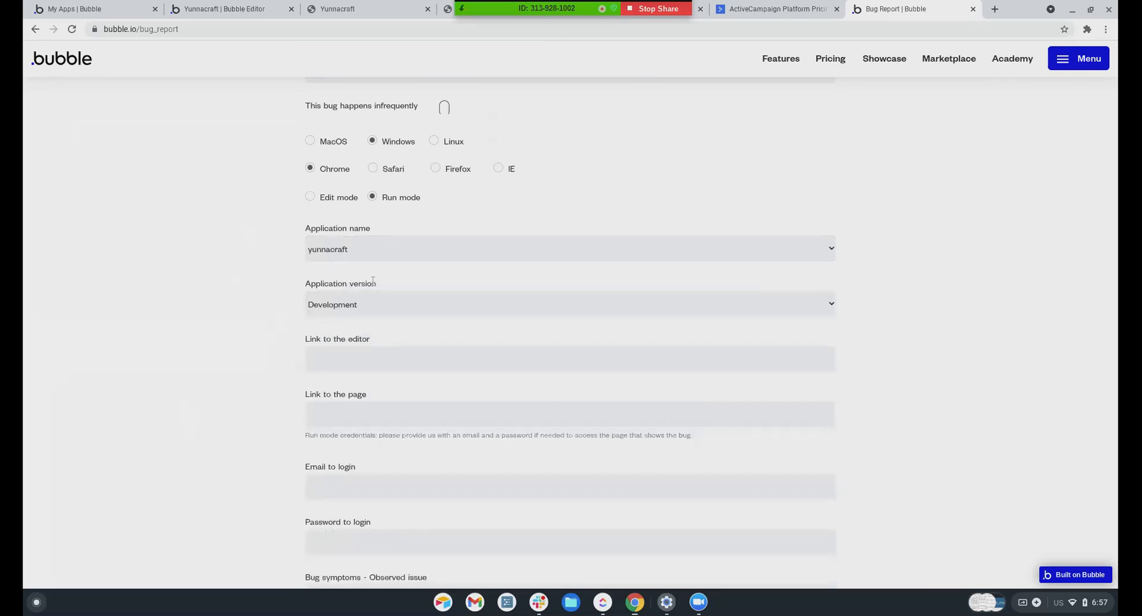
pyautogui.click(335, 308)
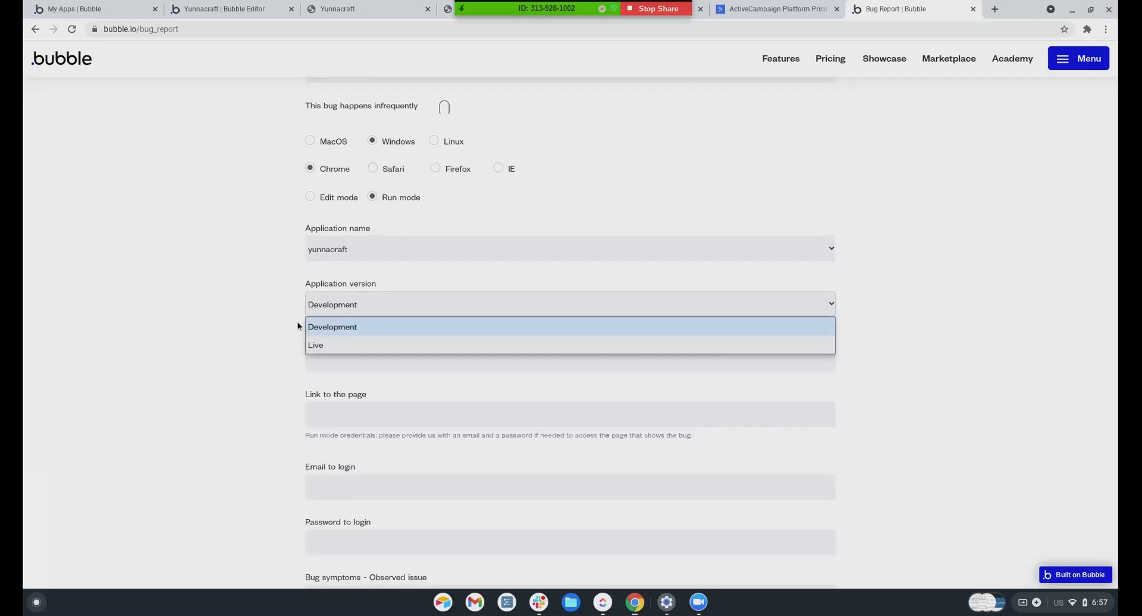
pyautogui.click(337, 329)
pyautogui.click(342, 355)
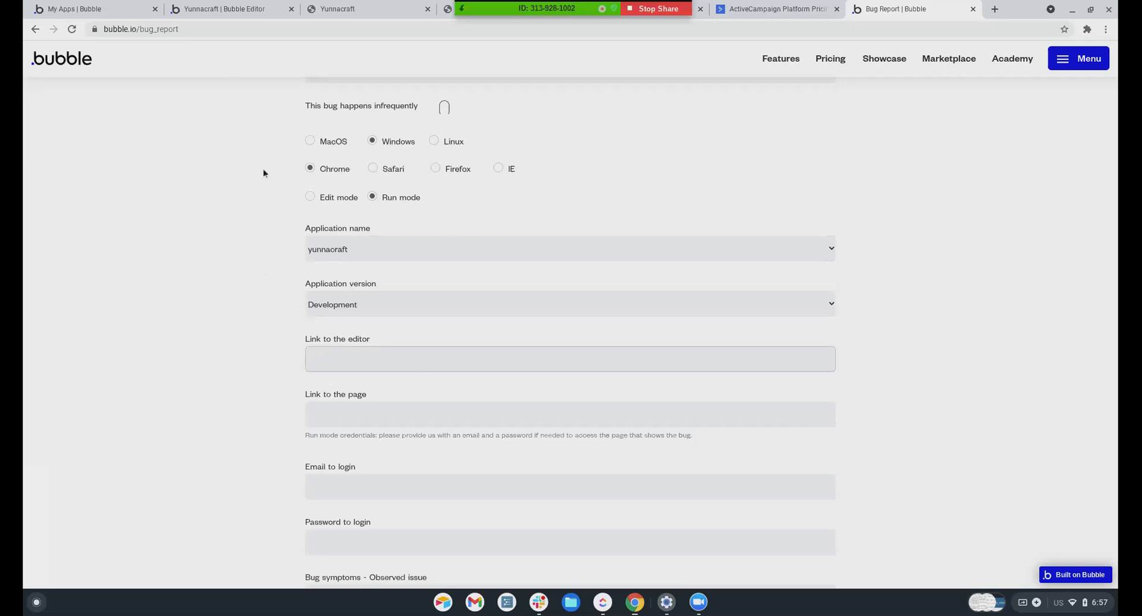
# Fill Link to the editor with the business_owner_my_profile editor URL
pyautogui.click(233, 9)
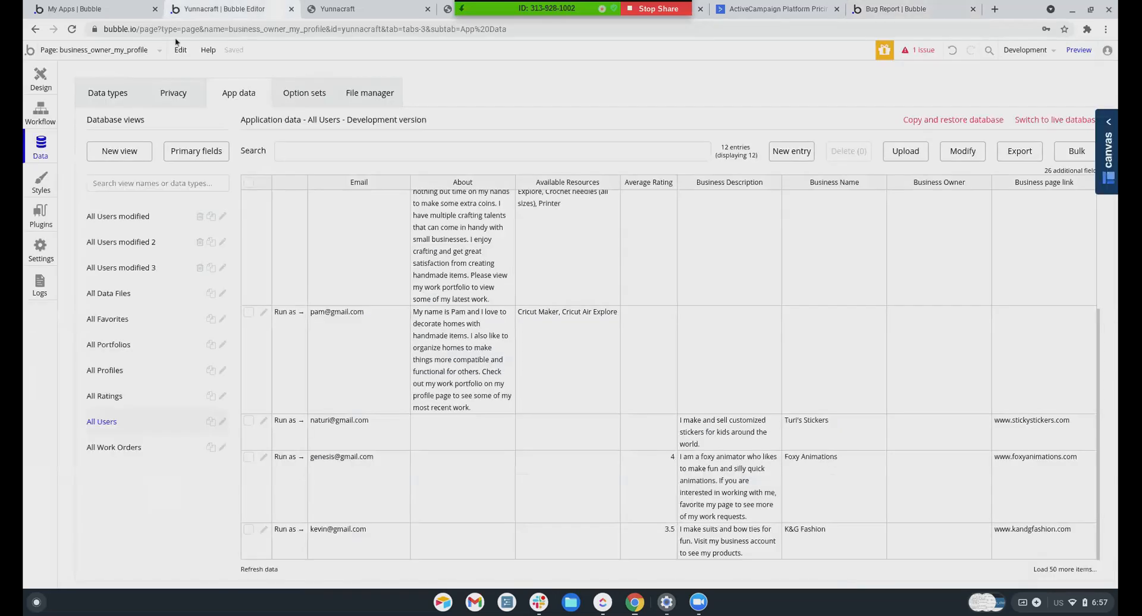
pyautogui.click(50, 87)
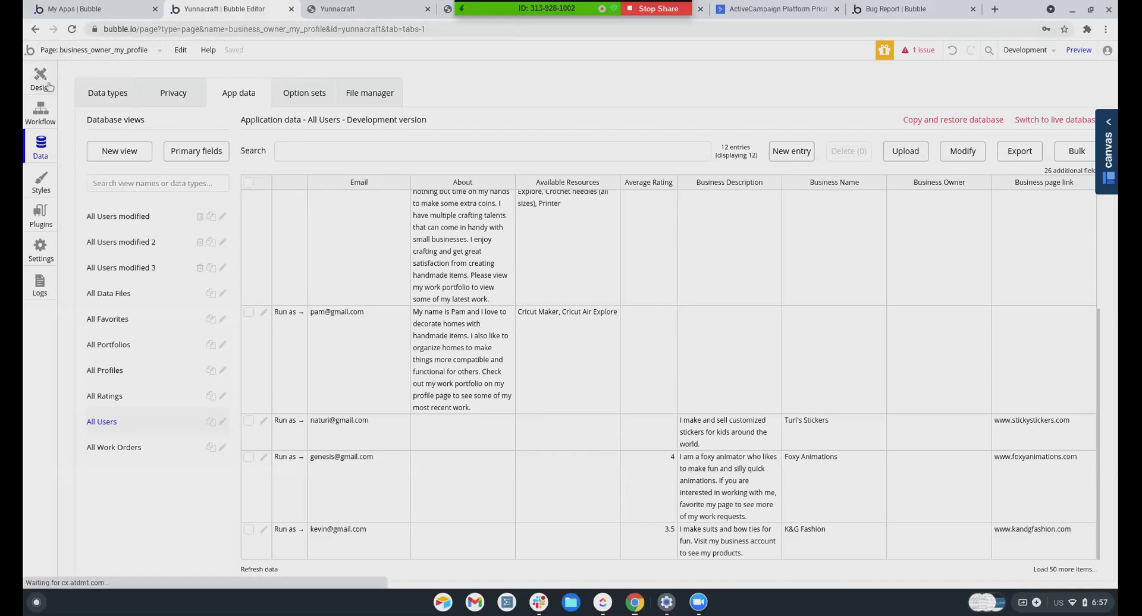
pyautogui.click(206, 34)
pyautogui.hotkey('ctrl', 'c')
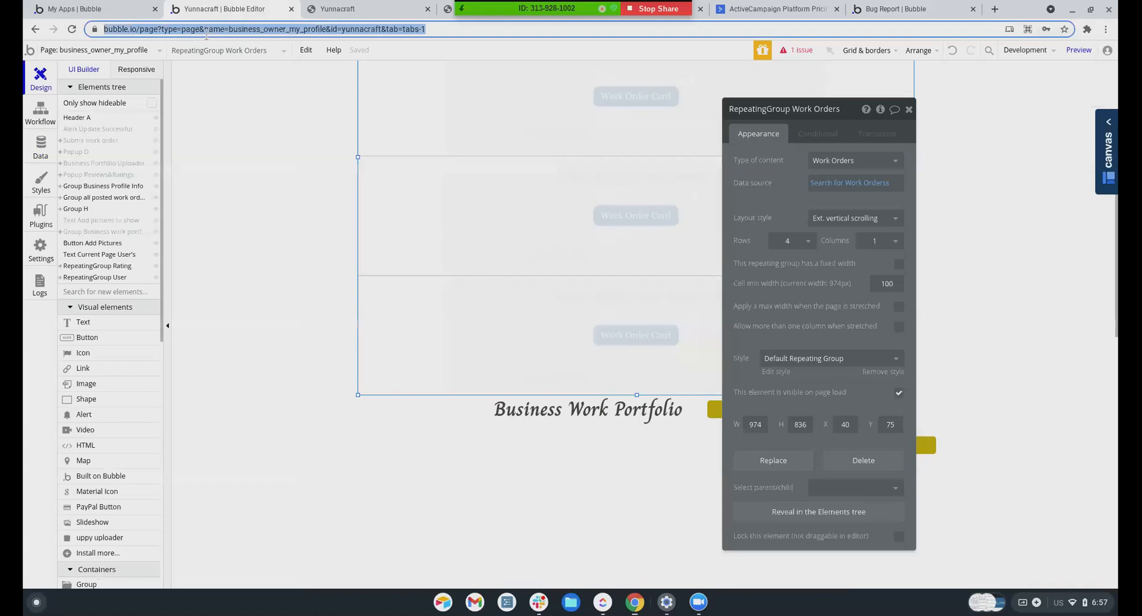
pyautogui.click(892, 9)
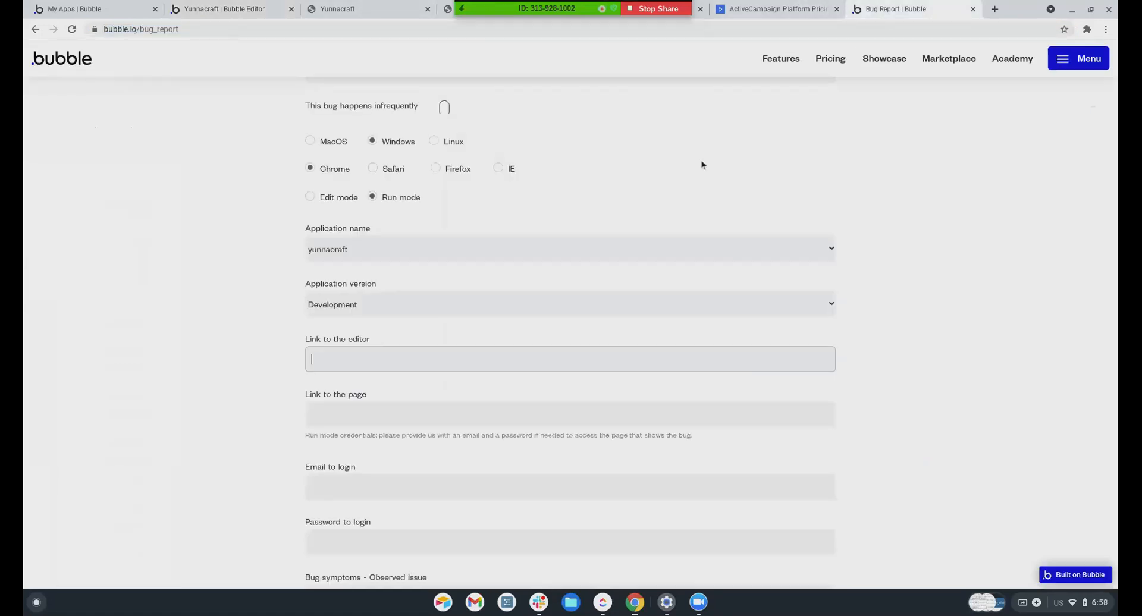
pyautogui.hotkey('ctrl', 'v')
pyautogui.click(335, 409)
# Fill Link to the page with the version-test app page URL (debug_mode=true)
pyautogui.click(446, 7)
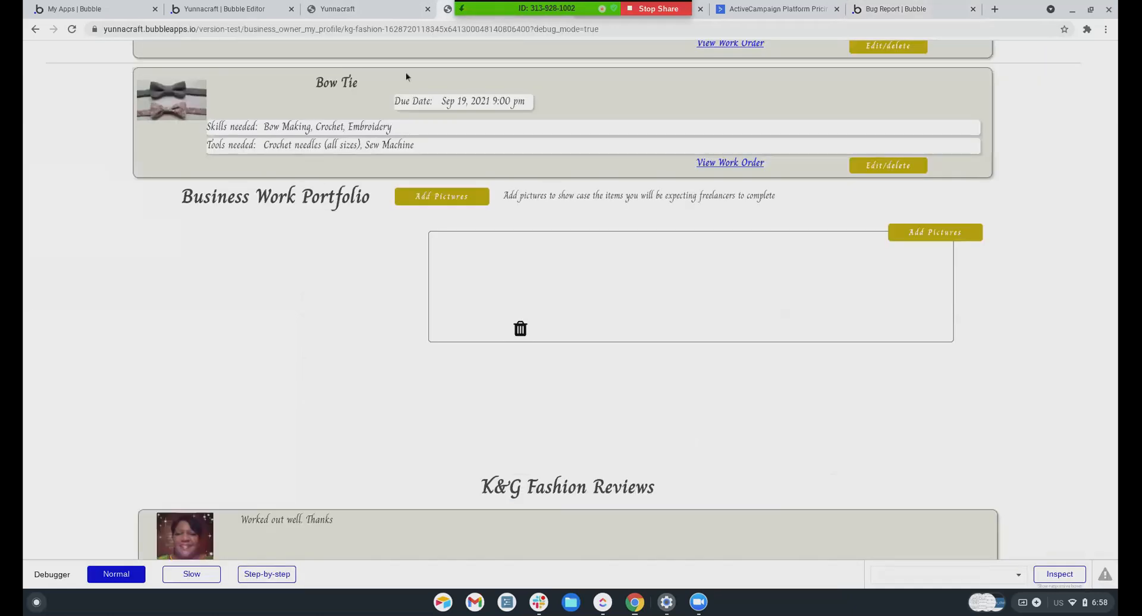
pyautogui.click(364, 30)
pyautogui.hotkey('ctrl', 'c')
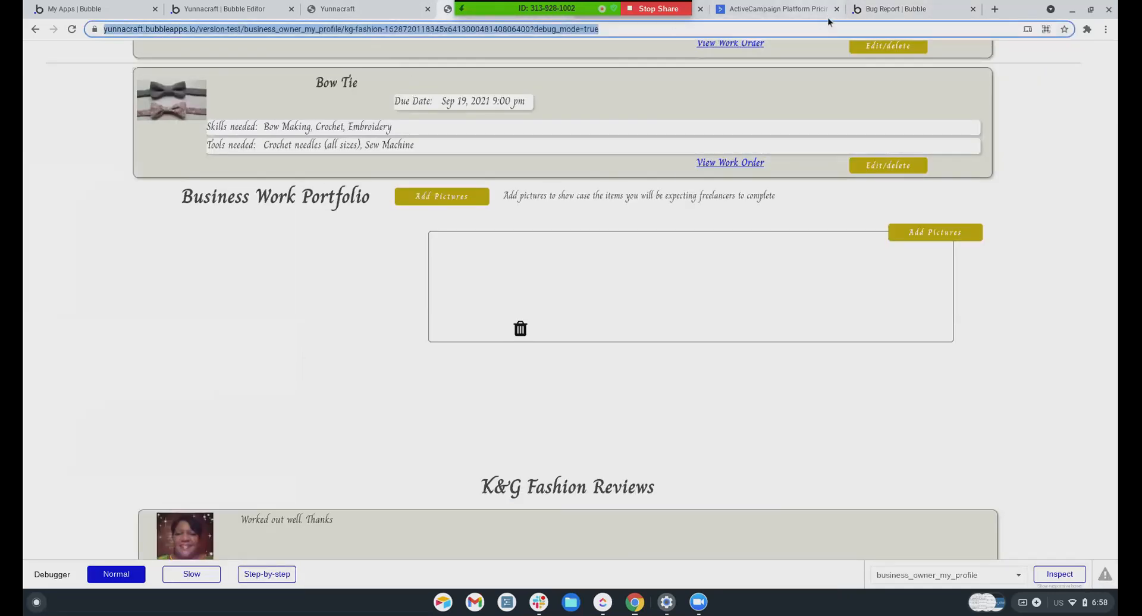
pyautogui.click(893, 9)
pyautogui.click(355, 414)
pyautogui.hotkey('ctrl', 'v')
pyautogui.scroll(-3, 285, 470)
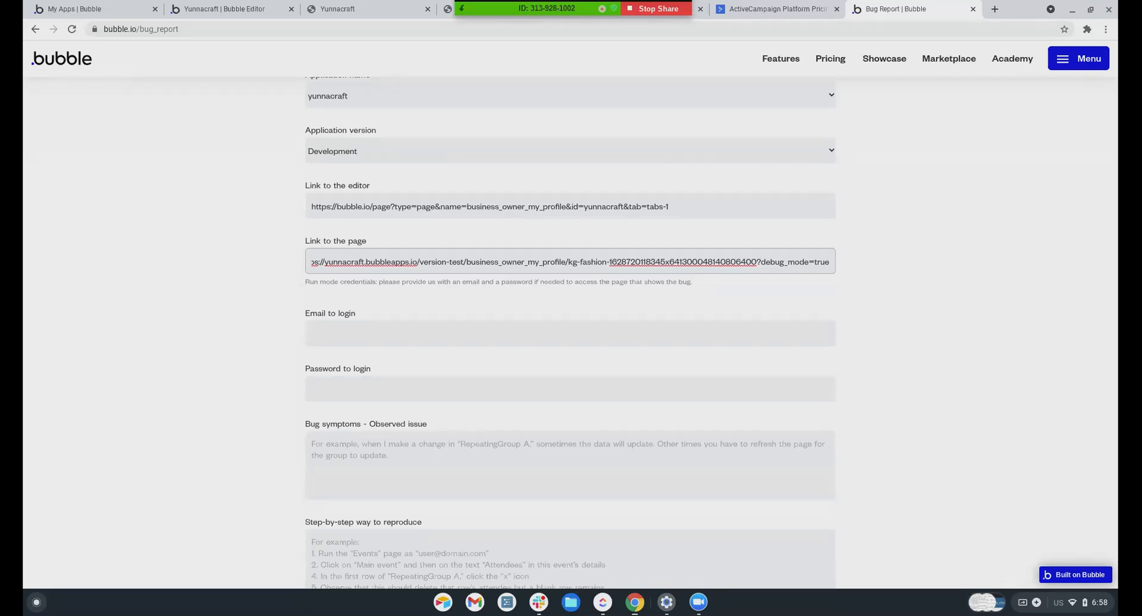
pyautogui.scroll(-1, 375, 346)
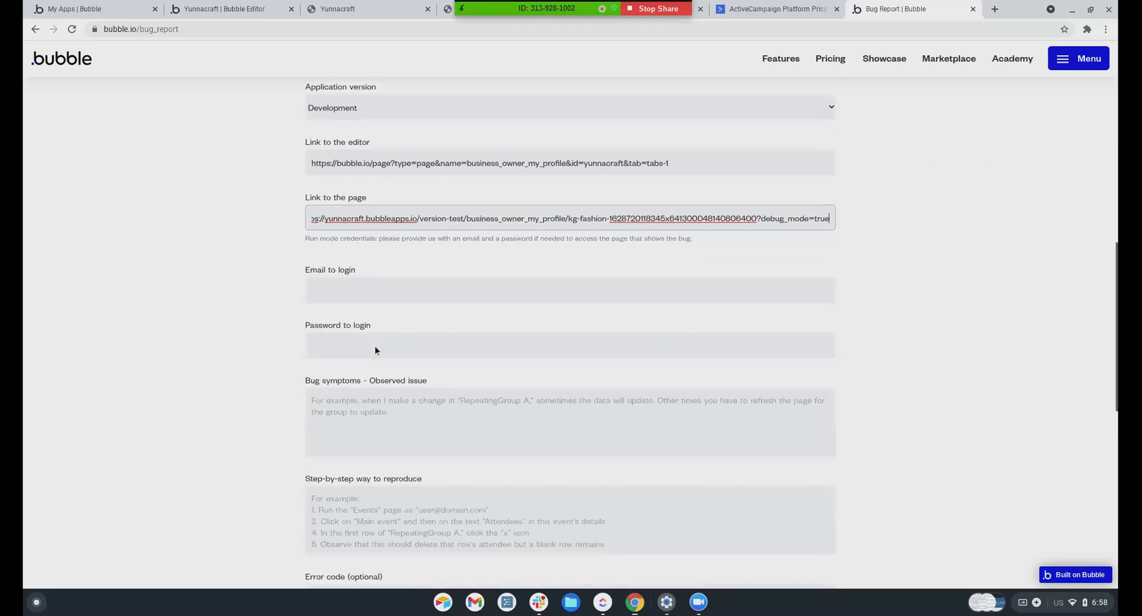
pyautogui.scroll(-3, 374, 346)
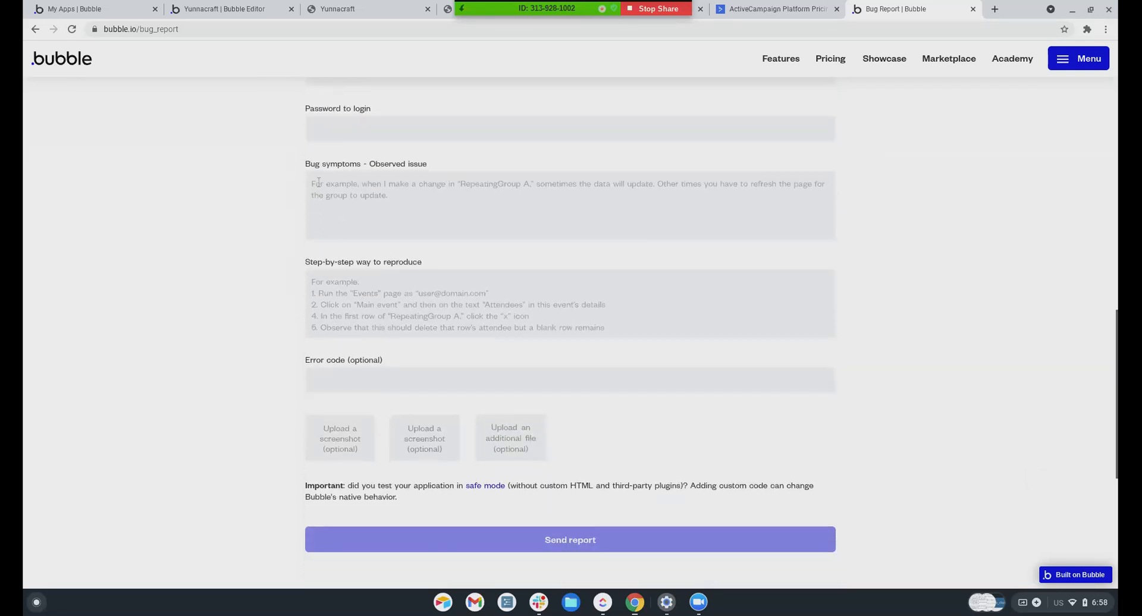
# Start on the Bug symptoms box and review the installed Chrome extensions list
pyautogui.click(321, 189)
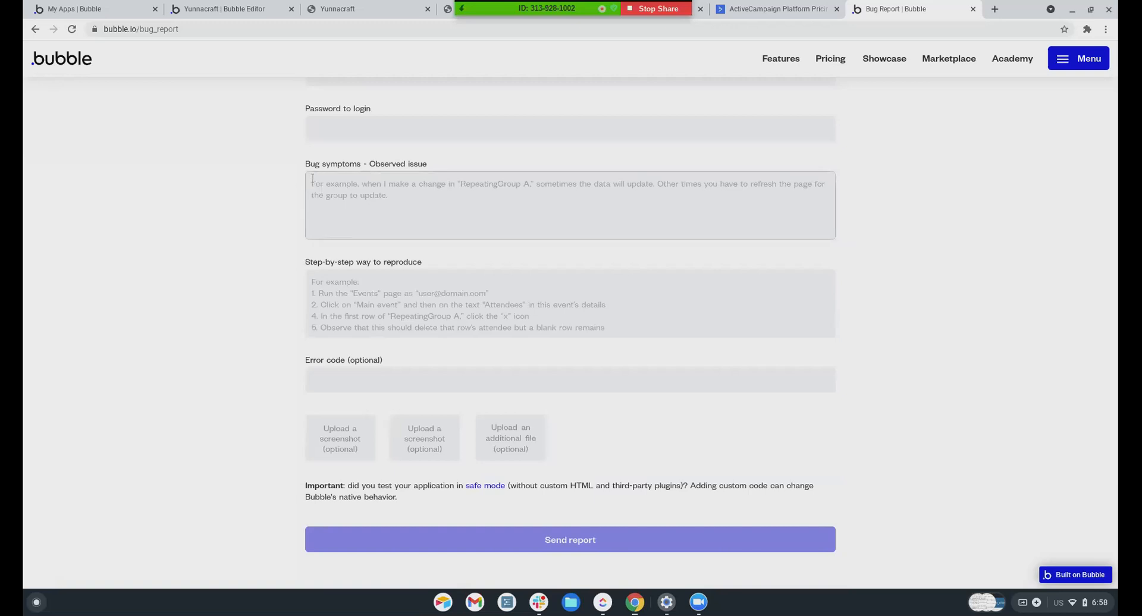
pyautogui.click(1086, 30)
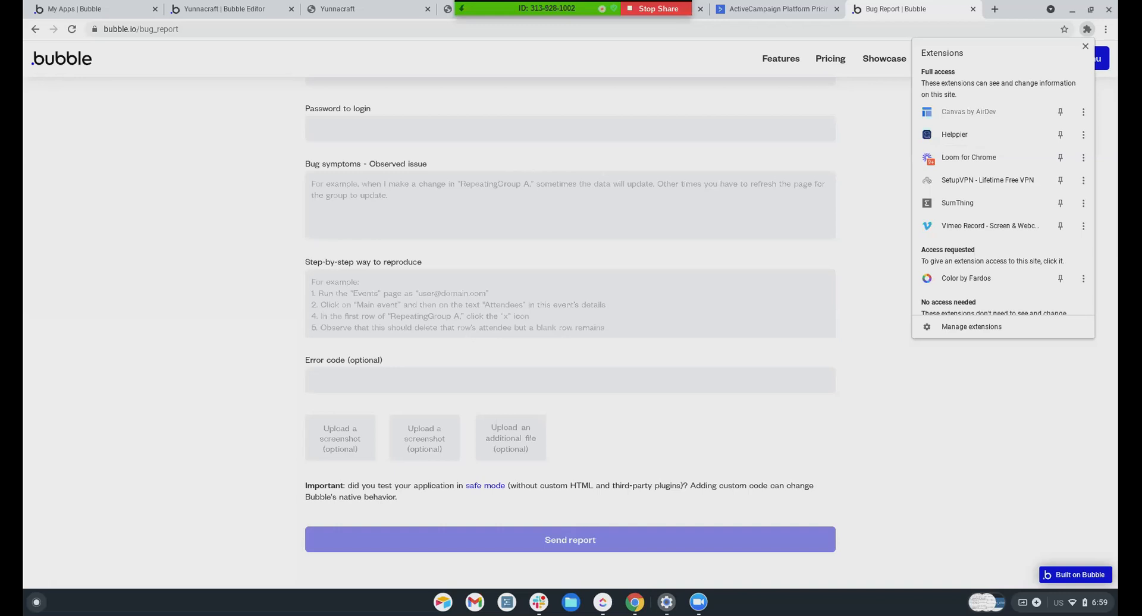
pyautogui.scroll(-2, 450, 241)
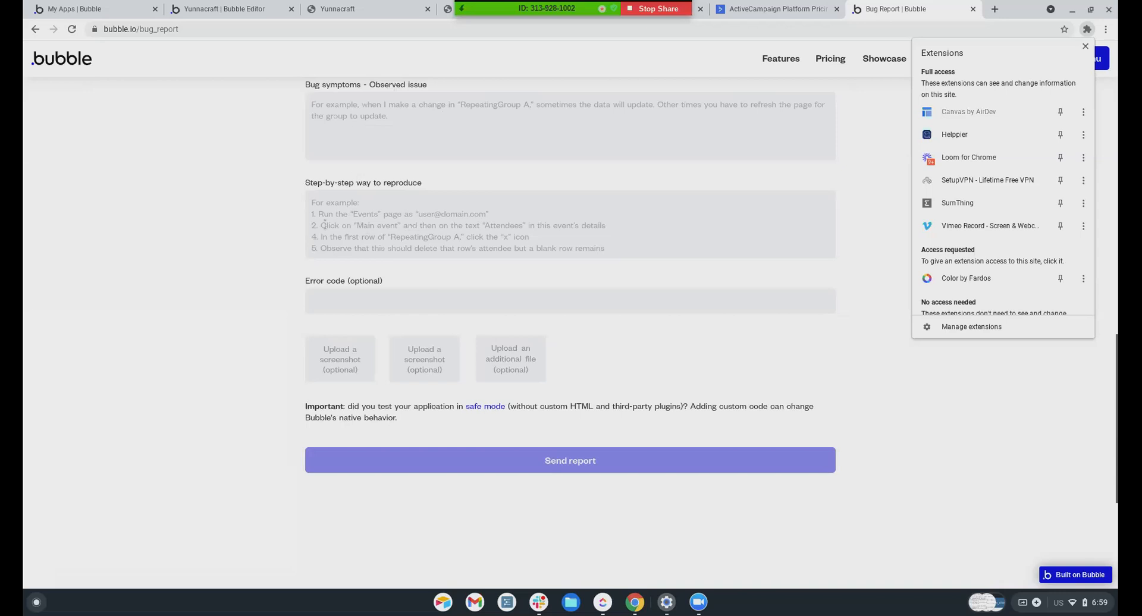
pyautogui.scroll(-2, 416, 248)
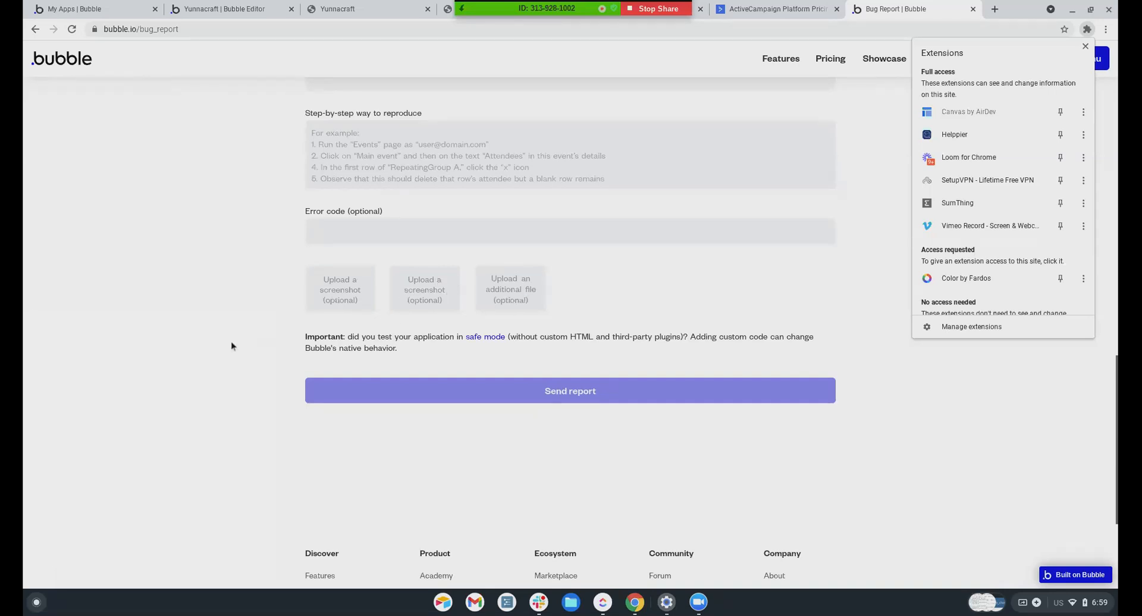
pyautogui.scroll(8, 232, 346)
pyautogui.scroll(6, 241, 343)
pyautogui.scroll(2, 241, 341)
pyautogui.scroll(-3, 241, 340)
pyautogui.scroll(-5, 241, 341)
pyautogui.scroll(-3, 241, 341)
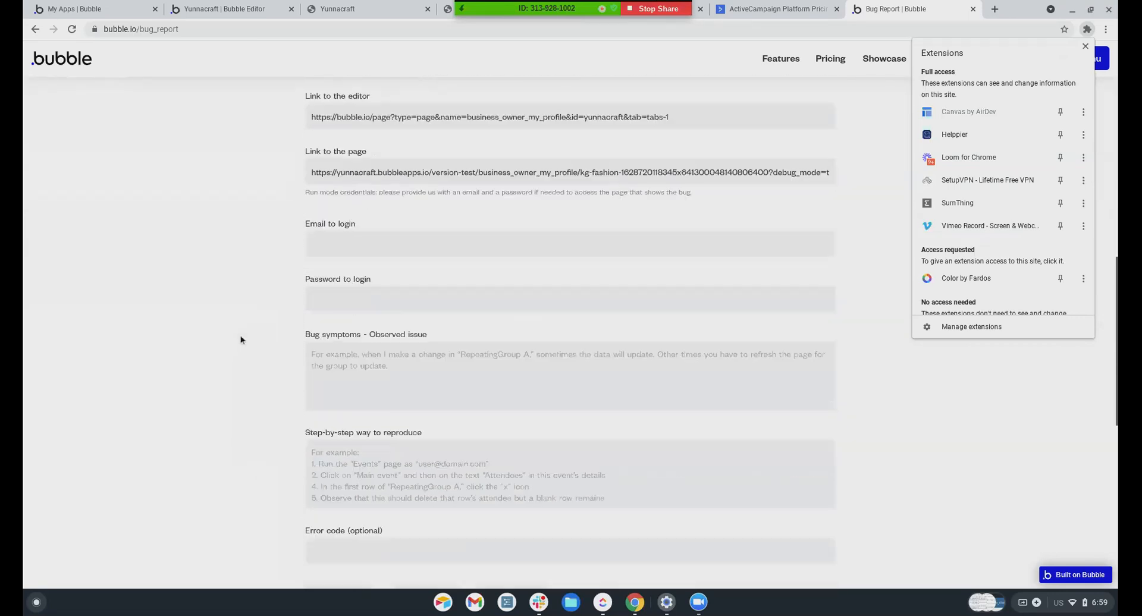
pyautogui.scroll(-5, 240, 340)
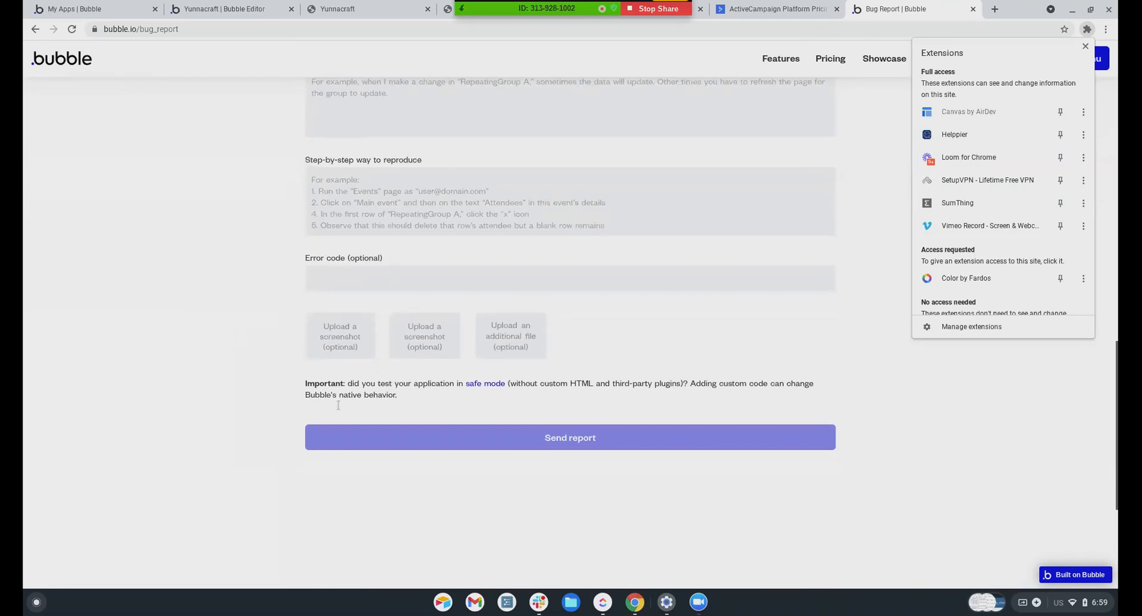
pyautogui.scroll(-1, 337, 405)
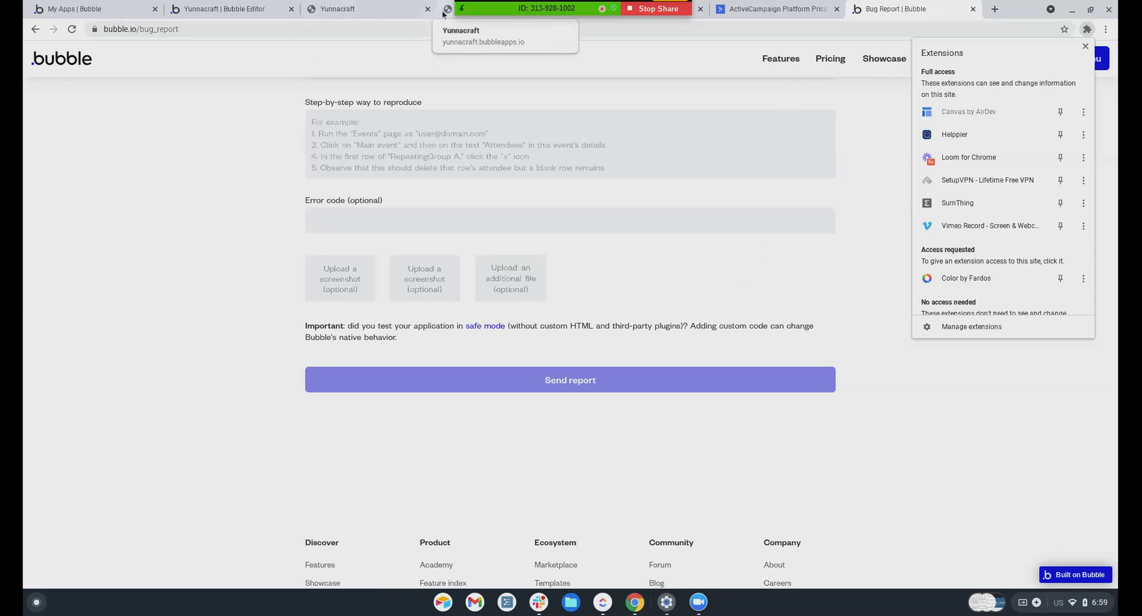
pyautogui.click(260, 9)
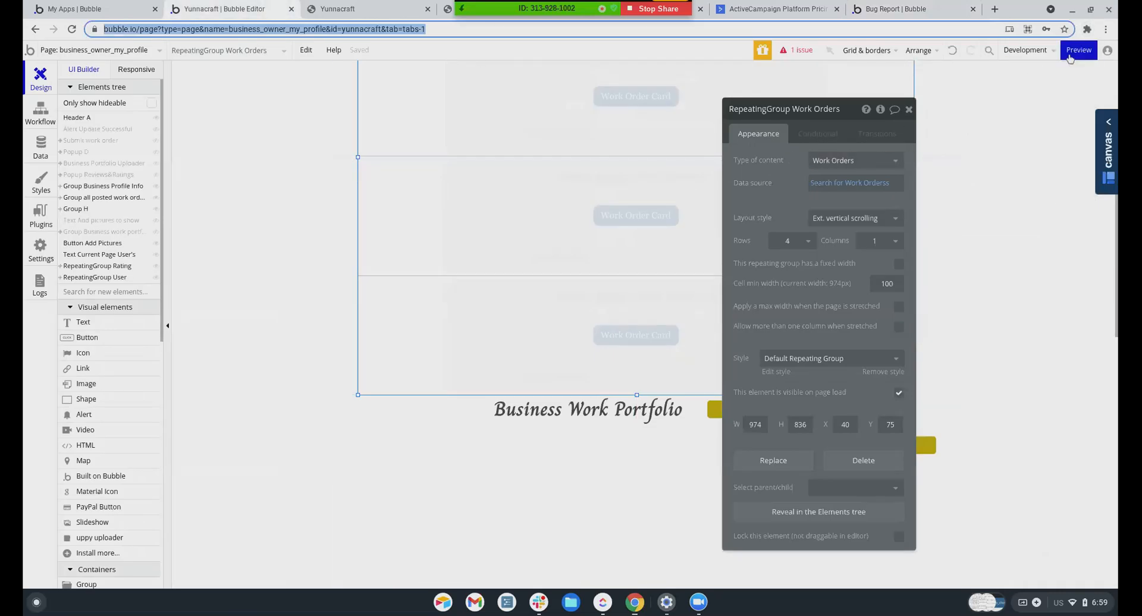
pyautogui.moveTo(1073, 54)
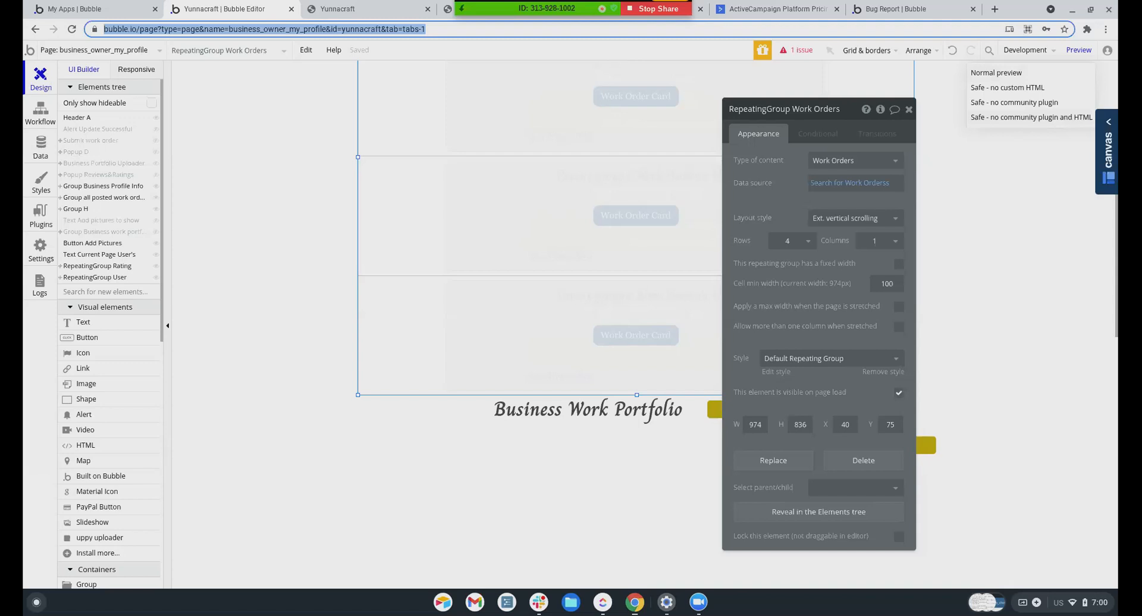
pyautogui.click(907, 11)
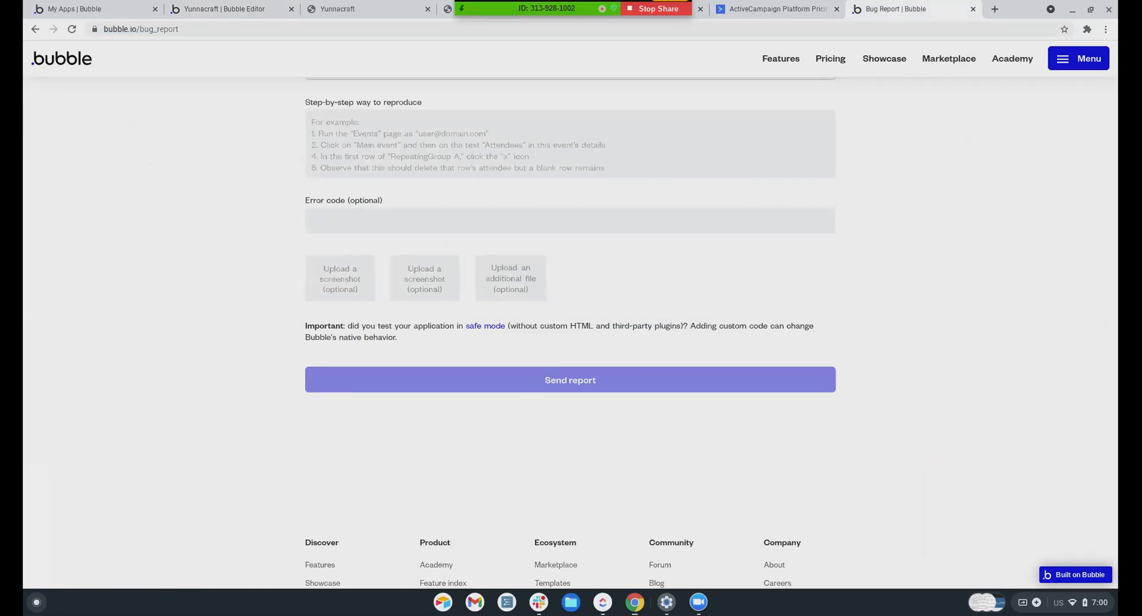
pyautogui.scroll(10, 245, 292)
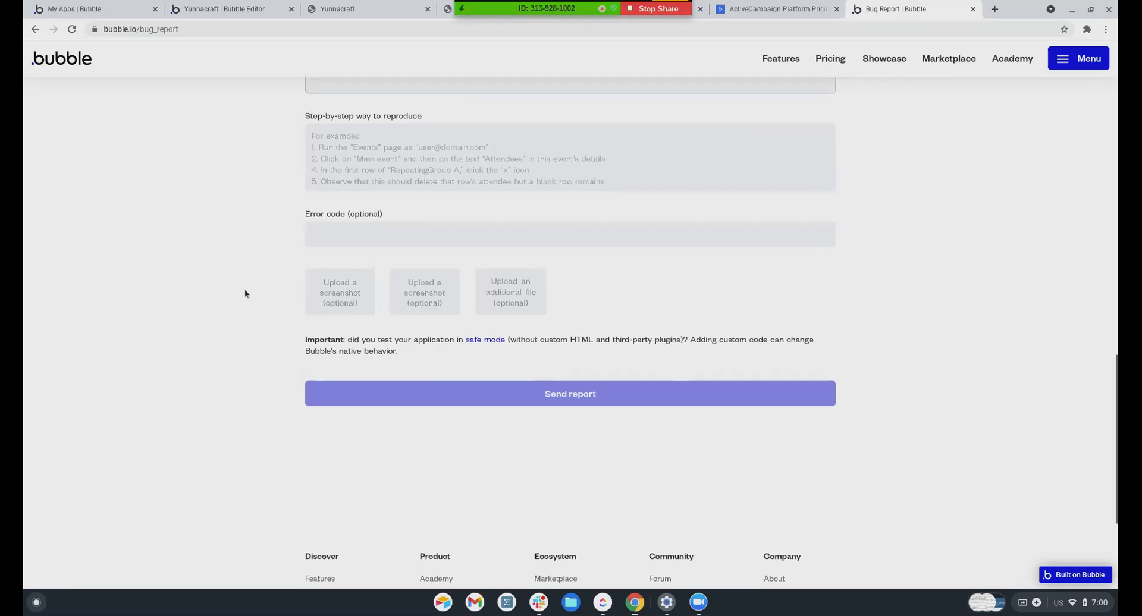
pyautogui.scroll(5, 244, 294)
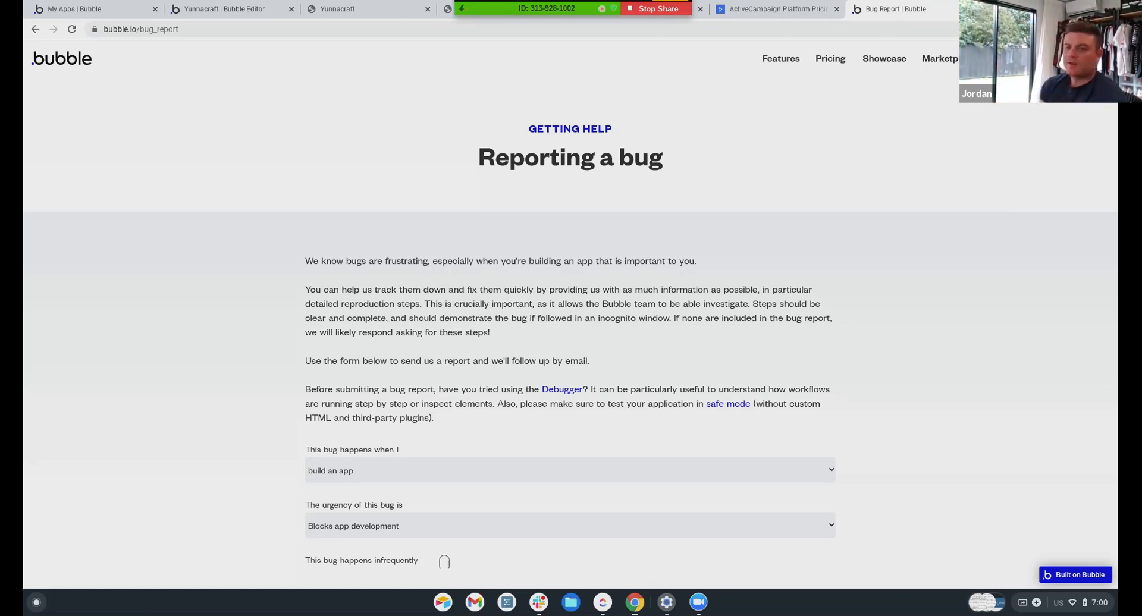
# Stop sharing the screen from the screen-sharing bar
pyautogui.click(654, 9)
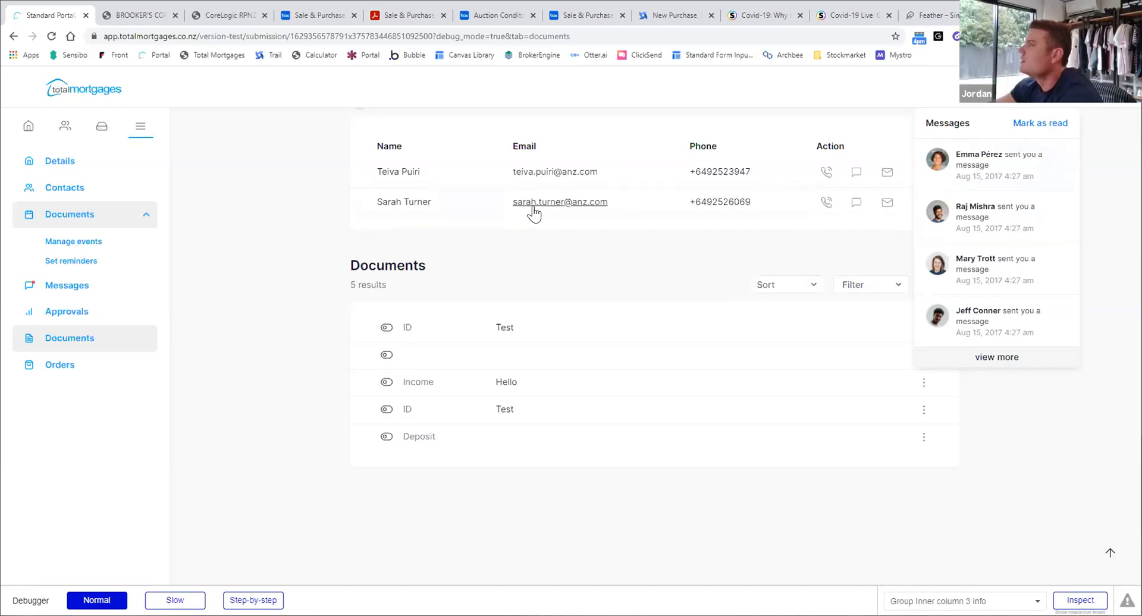
# Show the ANZ Bank submission's Messages section and review its Ready to Submit details
pyautogui.click(80, 289)
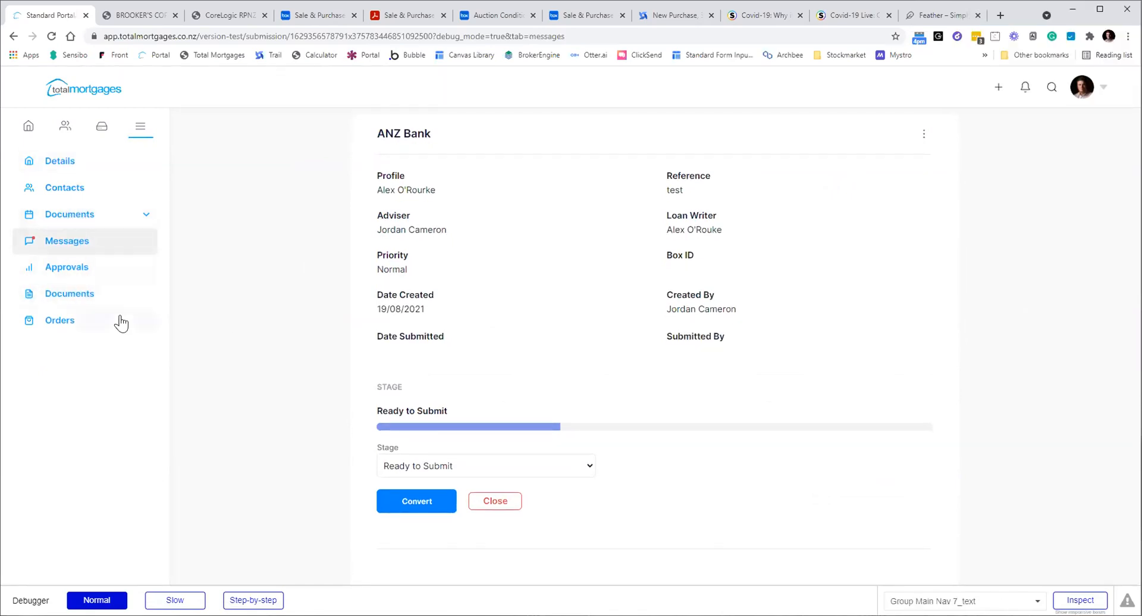
pyautogui.scroll(-3, 119, 321)
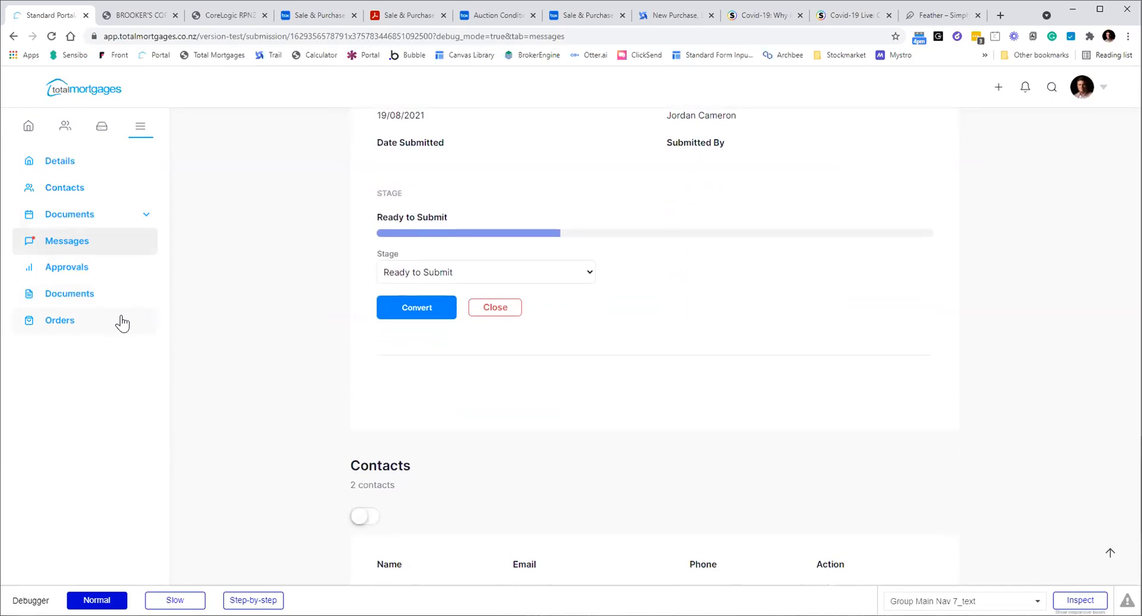
pyautogui.scroll(3, 122, 323)
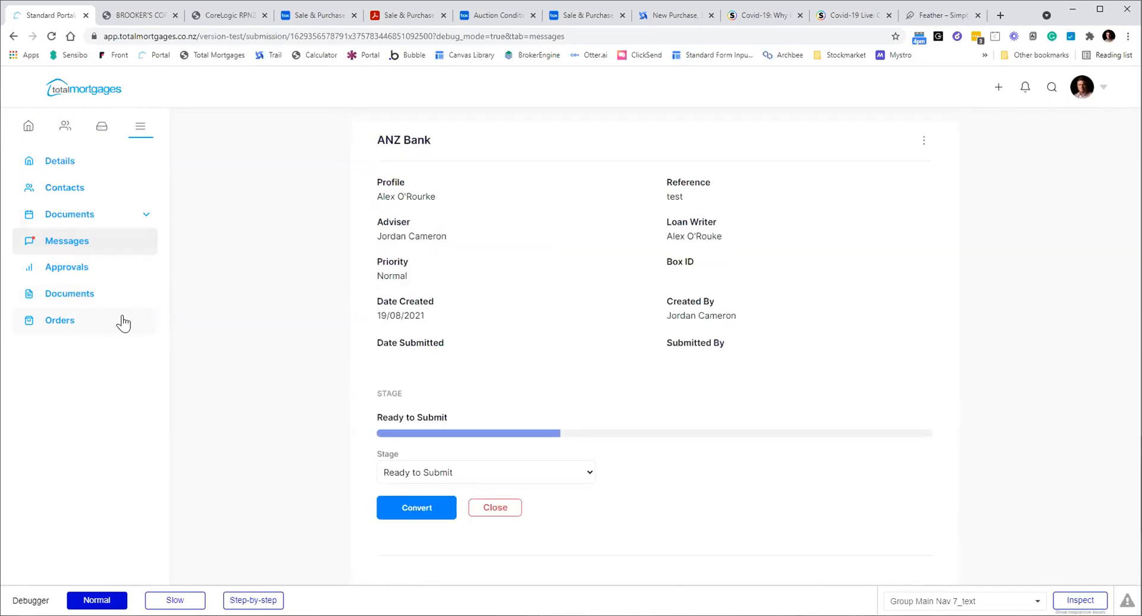
pyautogui.scroll(-2, 125, 318)
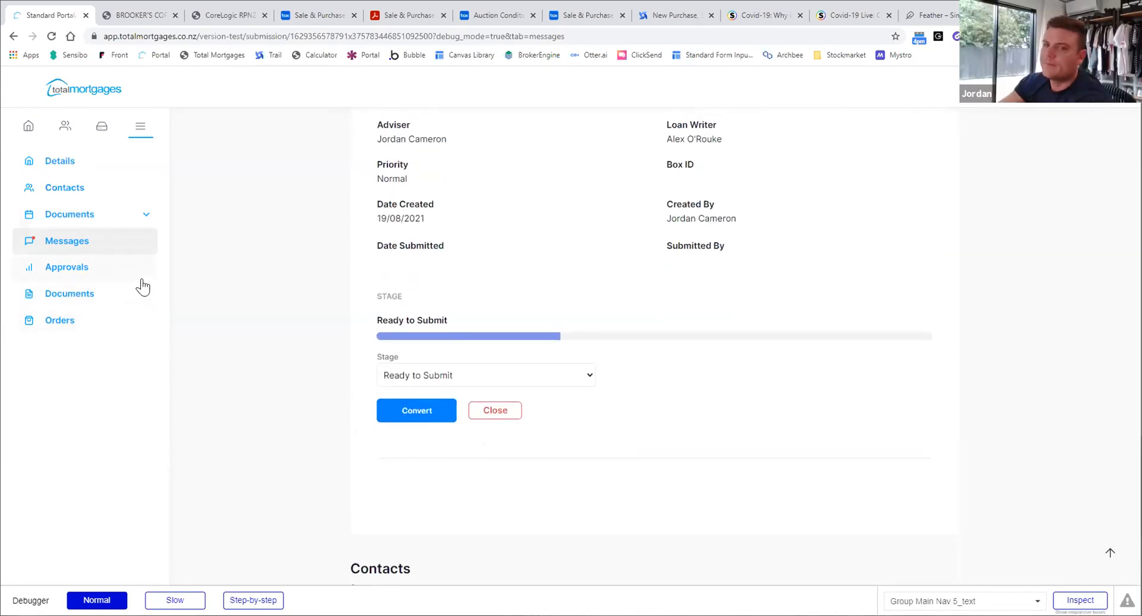
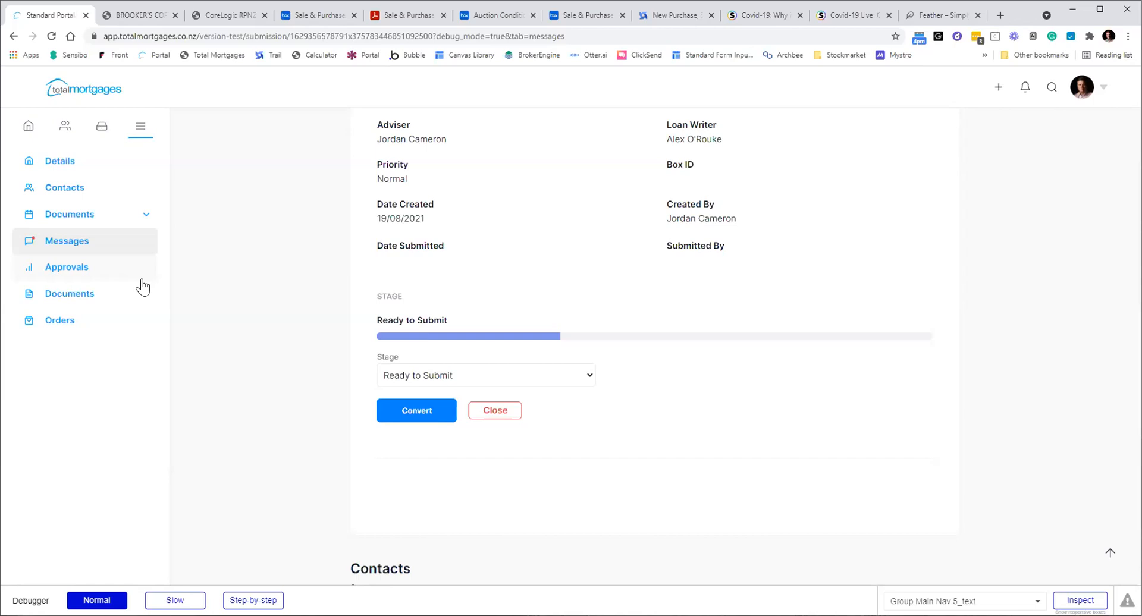
# Switch to the Totalmortgagesnz Bubble editor and show the Data section's File manager
pyautogui.click(130, 13)
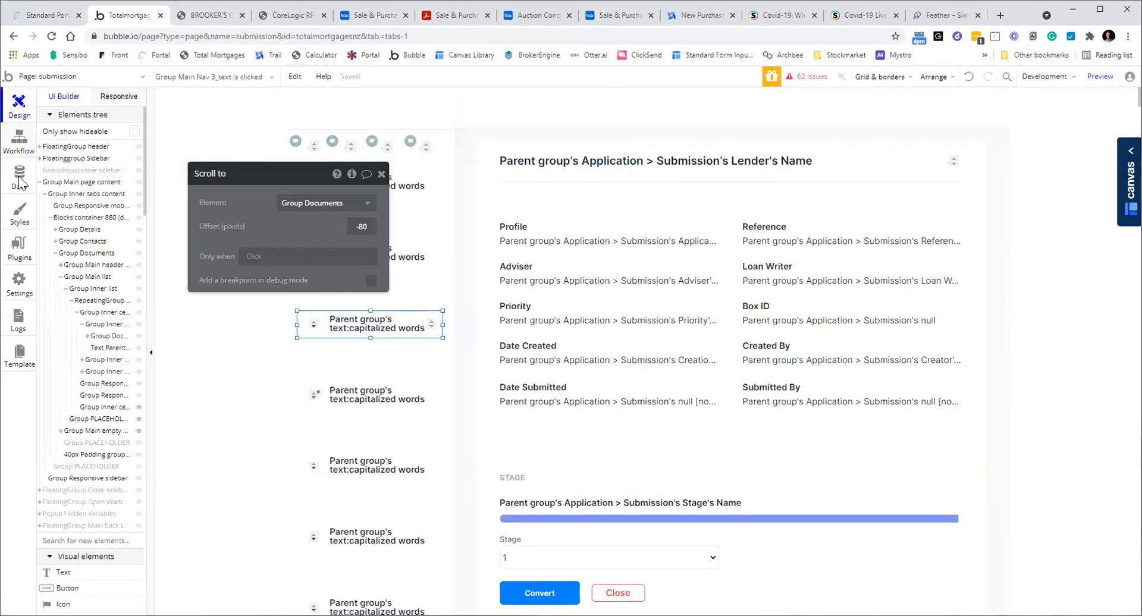
pyautogui.click(19, 178)
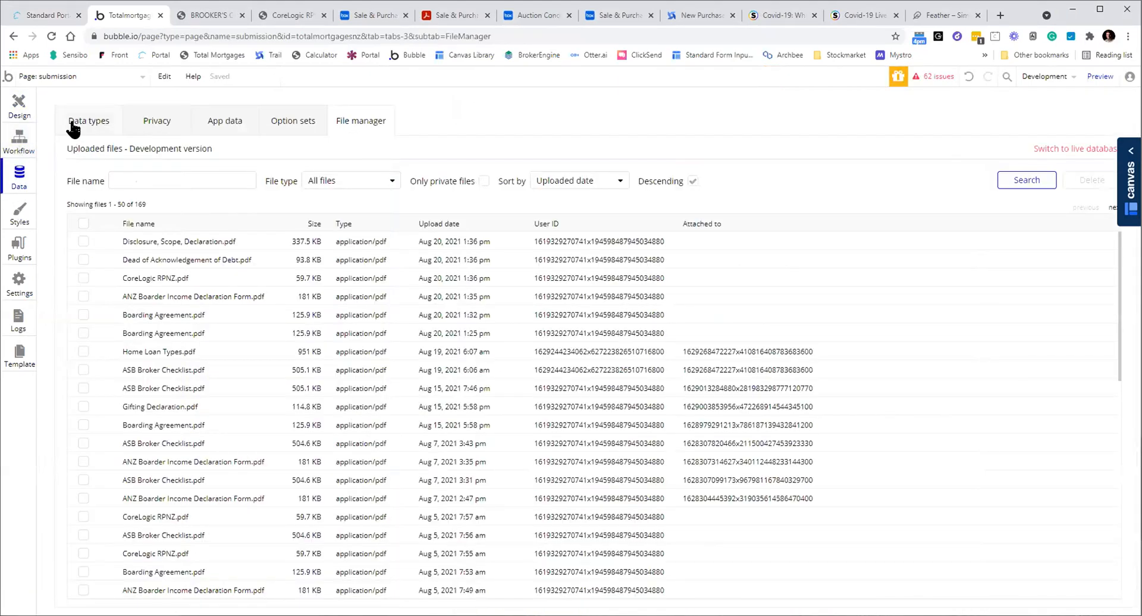
# List the app's custom data types and view the T-Comment type's fields
pyautogui.click(76, 123)
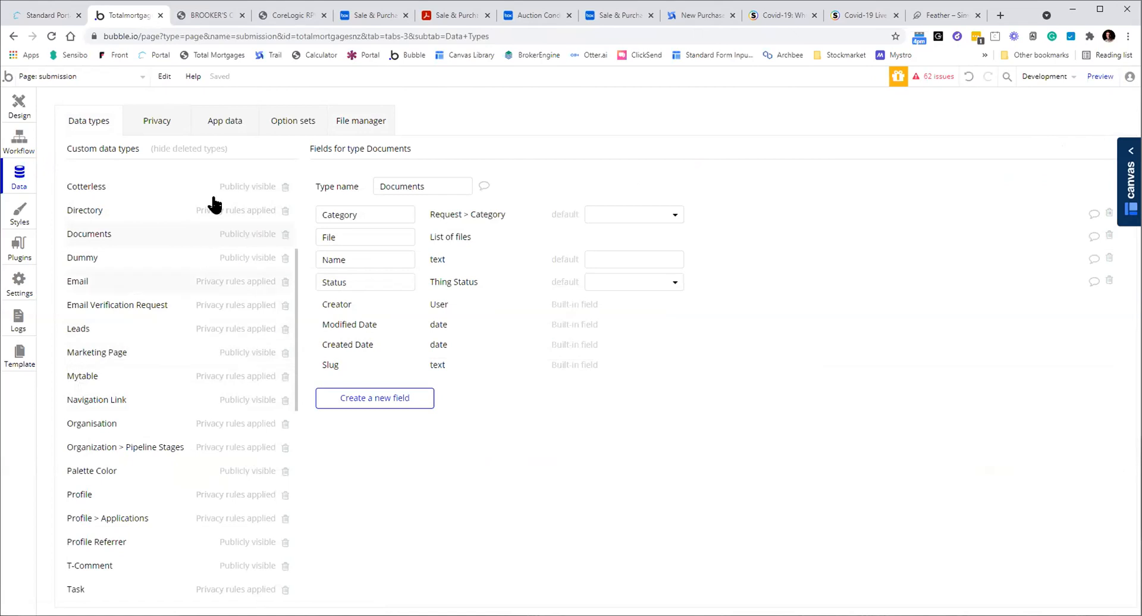
pyautogui.moveTo(298, 298); pyautogui.dragTo(316, 397)
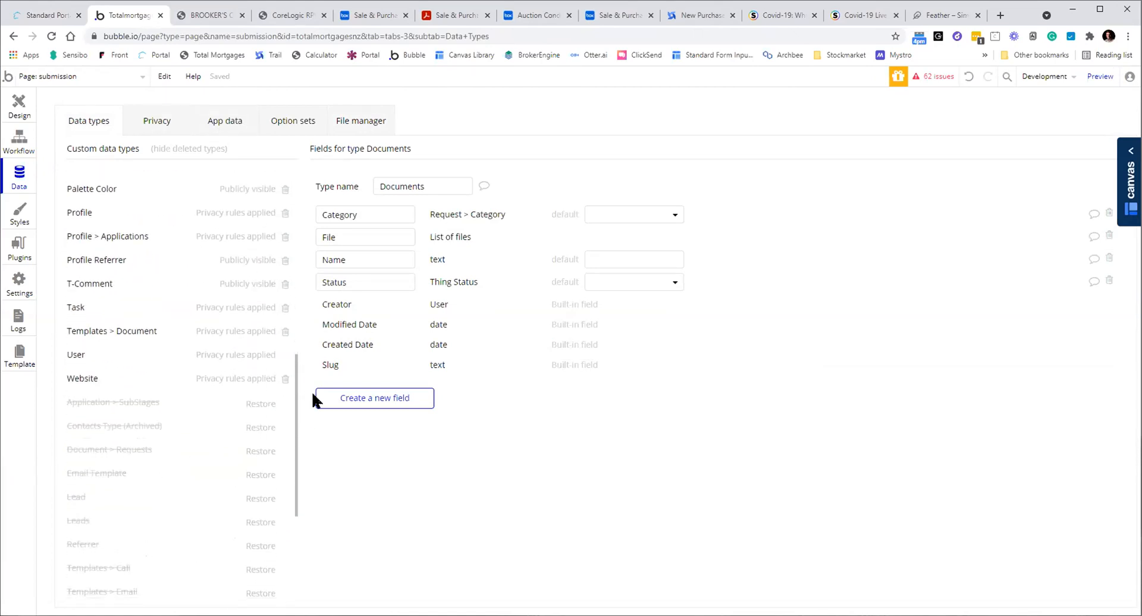
pyautogui.scroll(1, 158, 339)
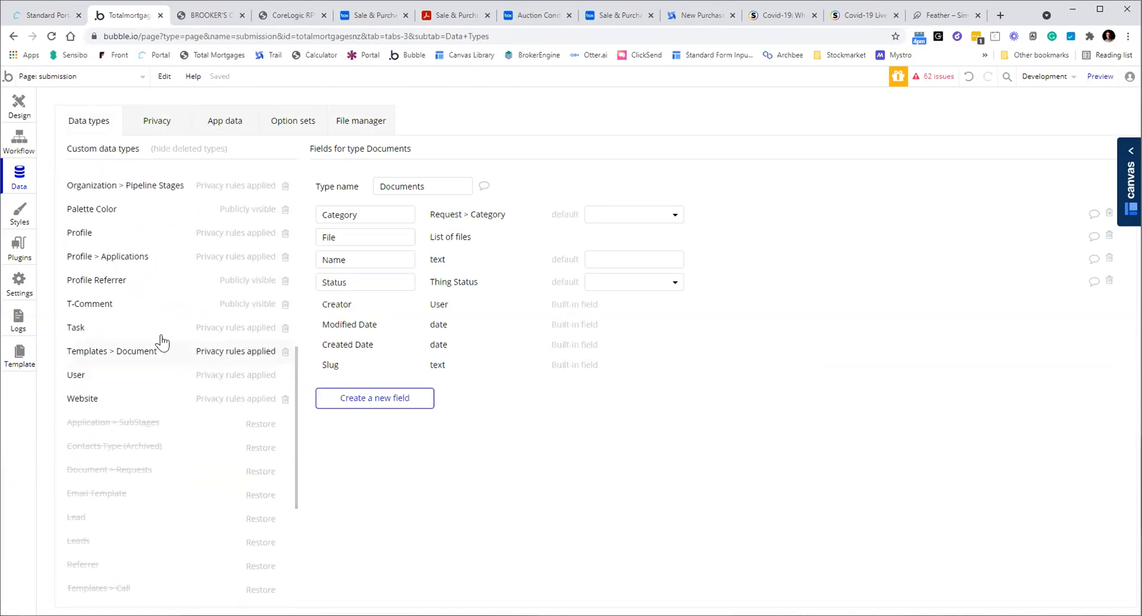
pyautogui.click(127, 309)
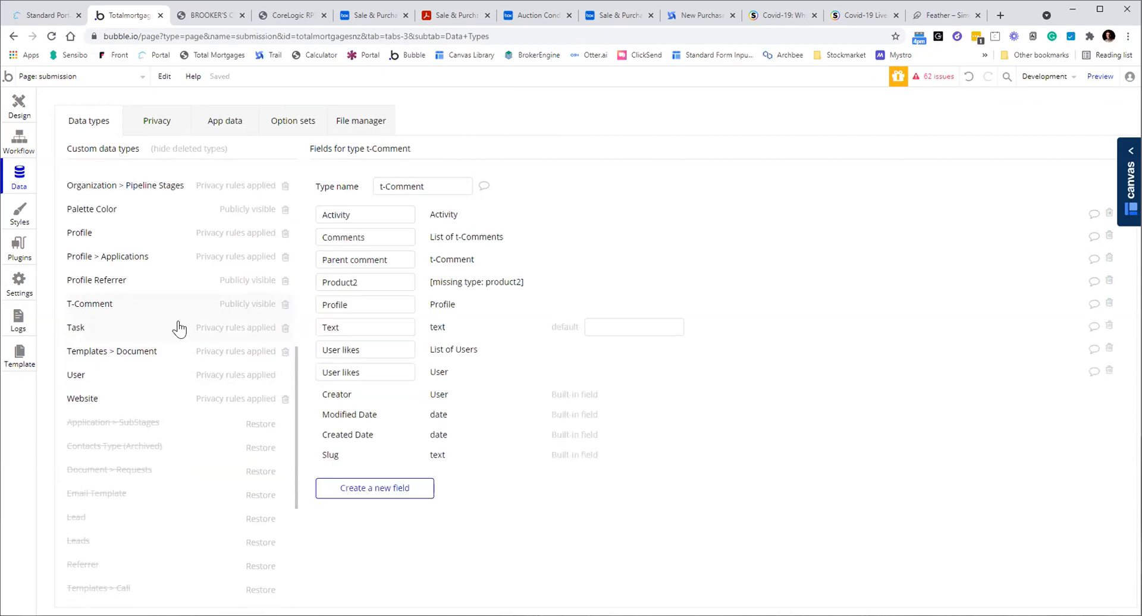
pyautogui.scroll(2, 176, 324)
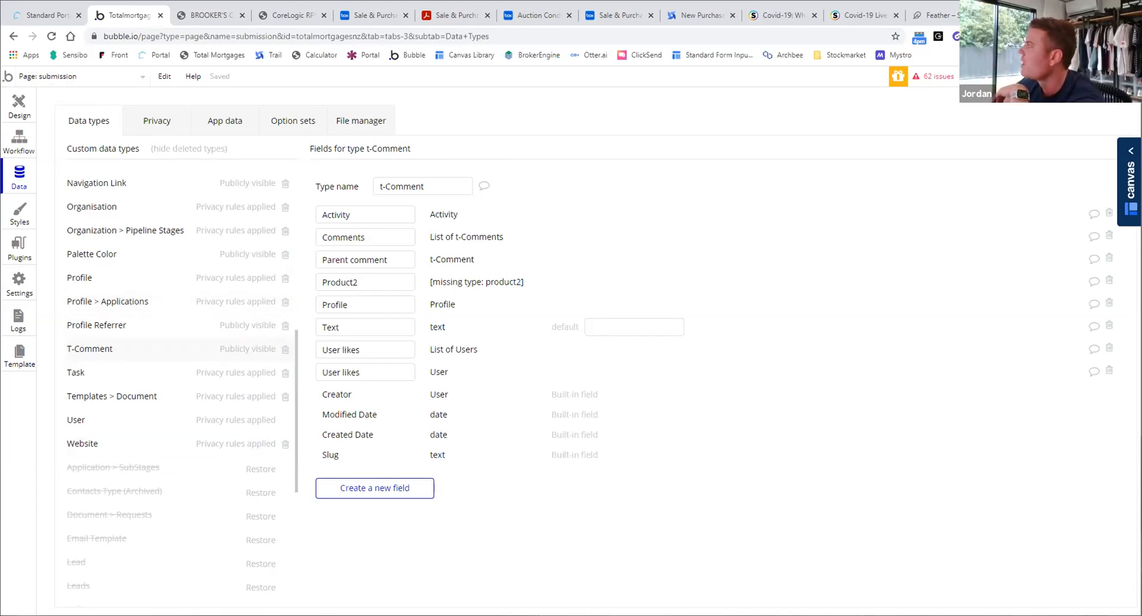
# Open the Canvas side panel, visit this app's Canvas home, then close the panel
pyautogui.click(1129, 182)
pyautogui.click(927, 102)
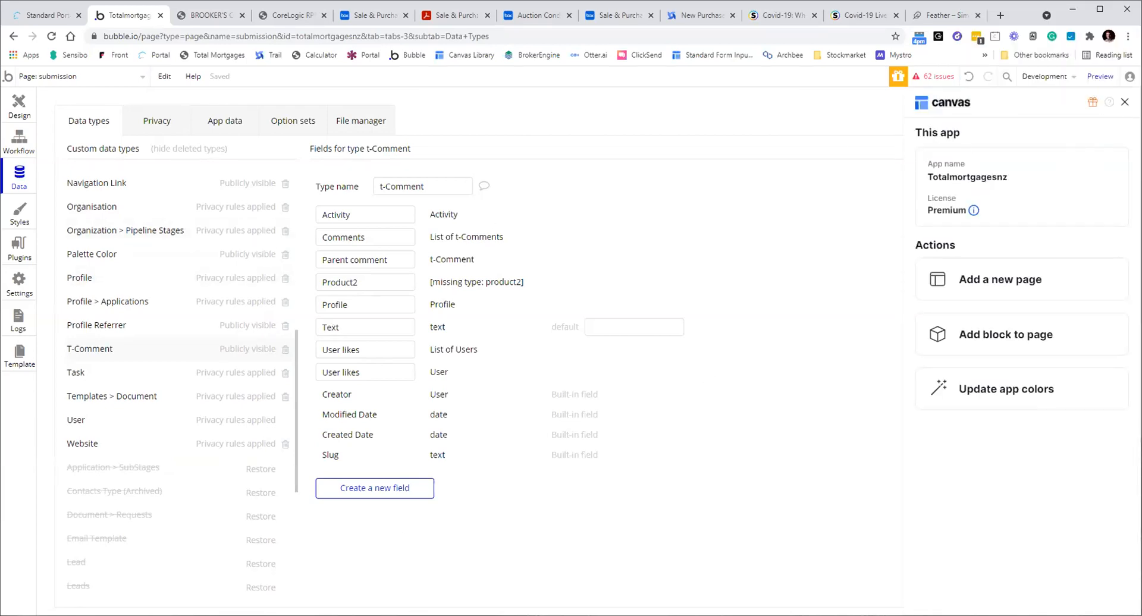
pyautogui.click(1125, 102)
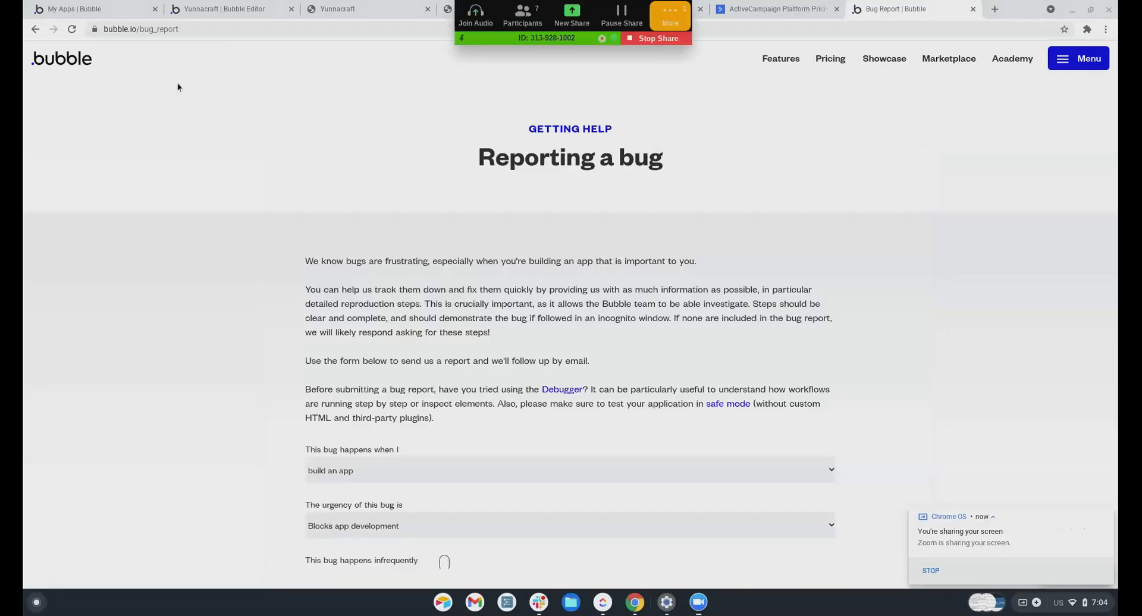
# From My Apps, scroll down to Junesandbox2021 and open it in the editor
pyautogui.click(192, 7)
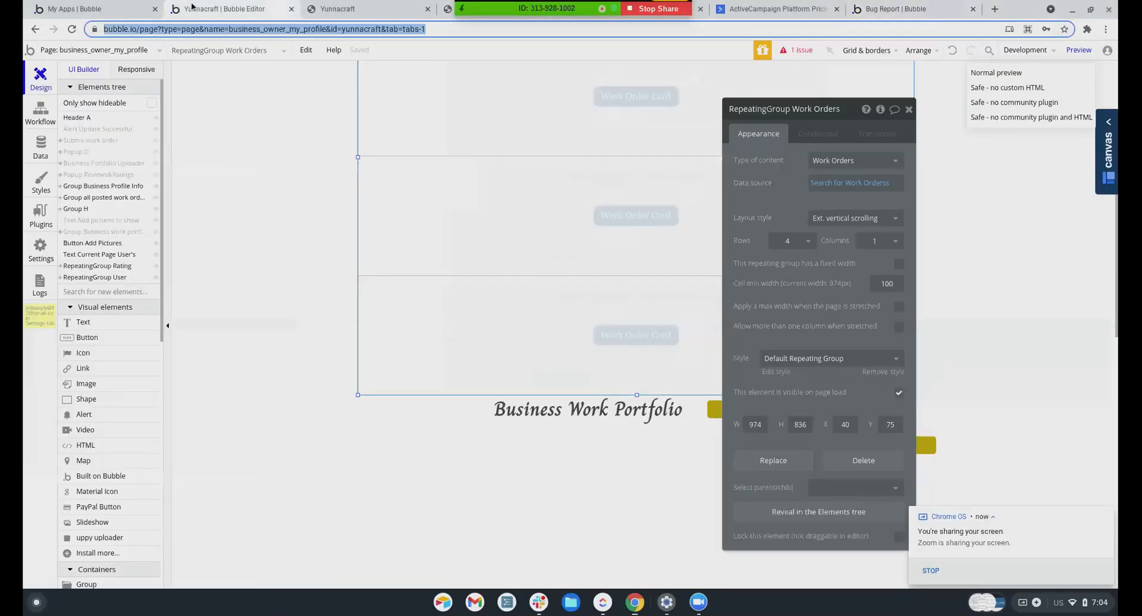
pyautogui.click(74, 9)
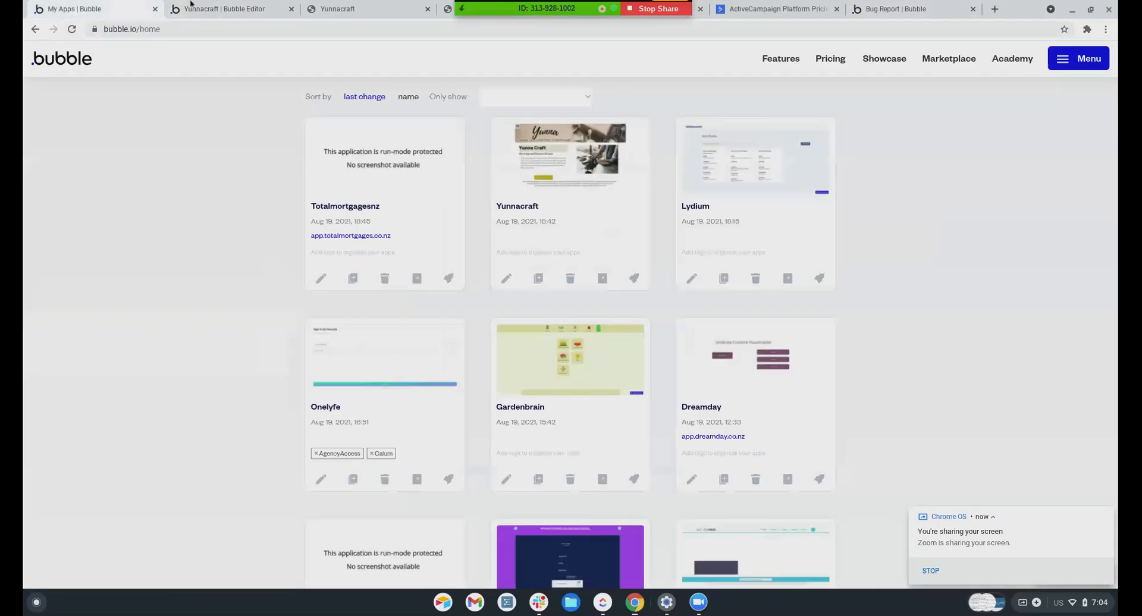
pyautogui.scroll(-8, 474, 290)
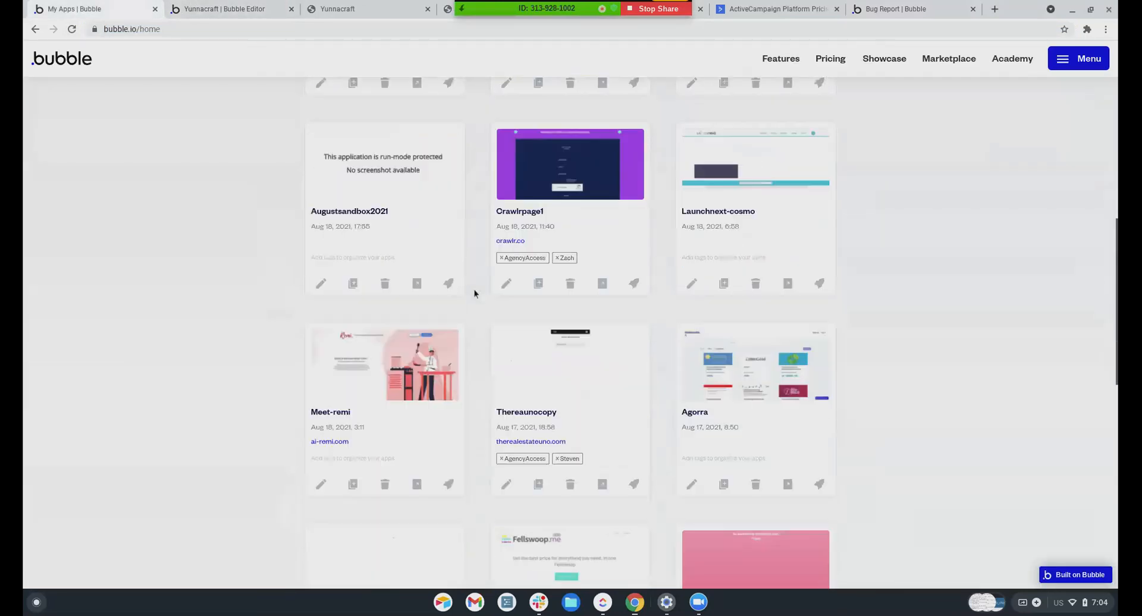
pyautogui.scroll(-5, 474, 292)
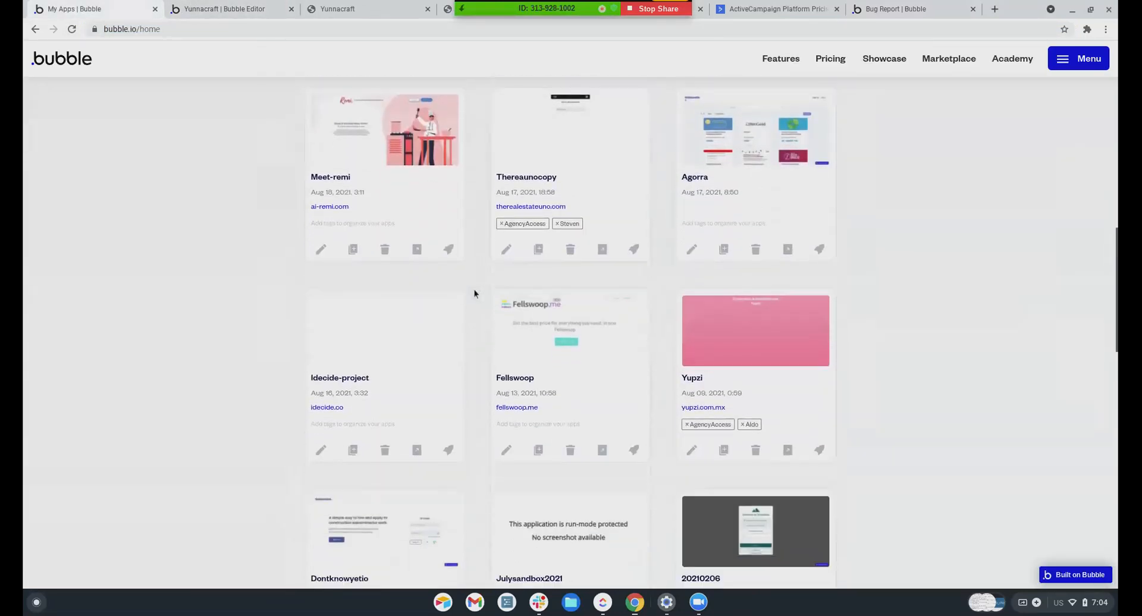
pyautogui.scroll(-8, 474, 293)
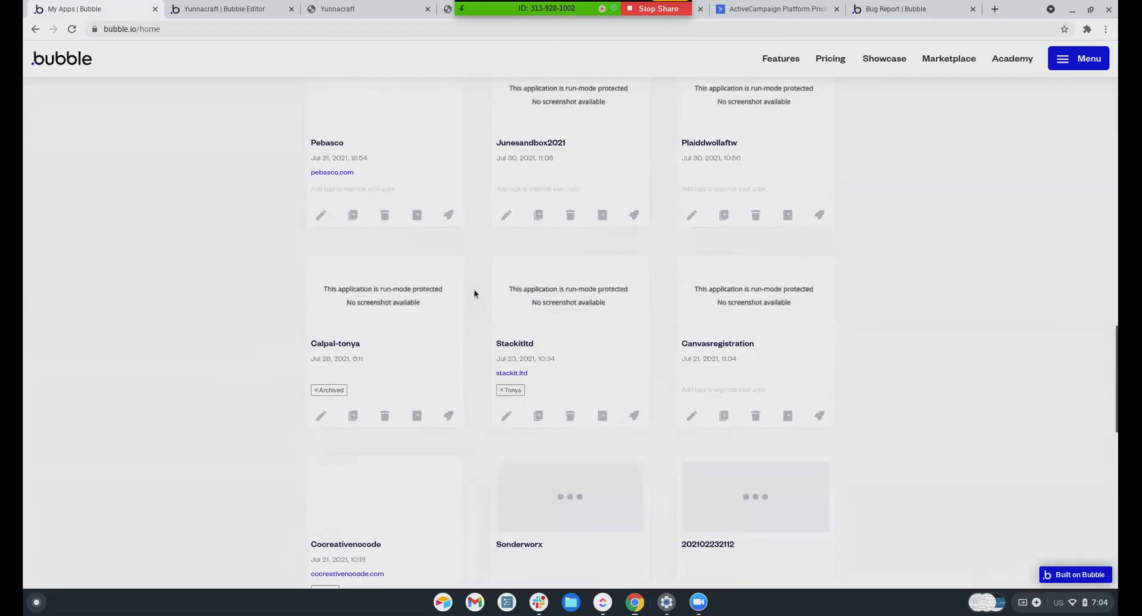
pyautogui.scroll(8, 474, 293)
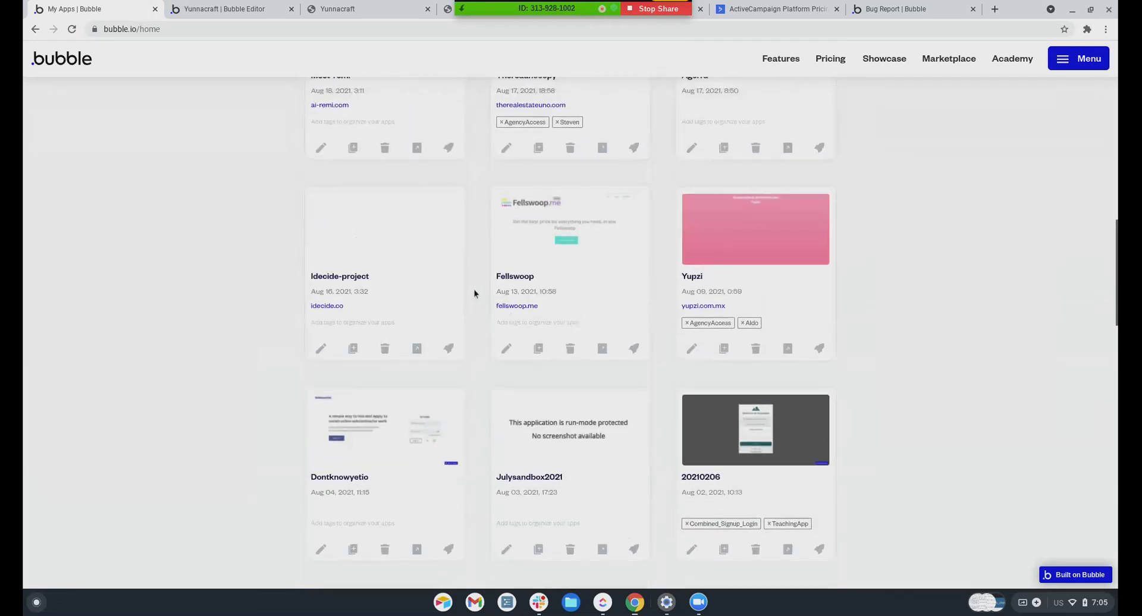
pyautogui.scroll(-3, 474, 293)
pyautogui.scroll(-5, 503, 315)
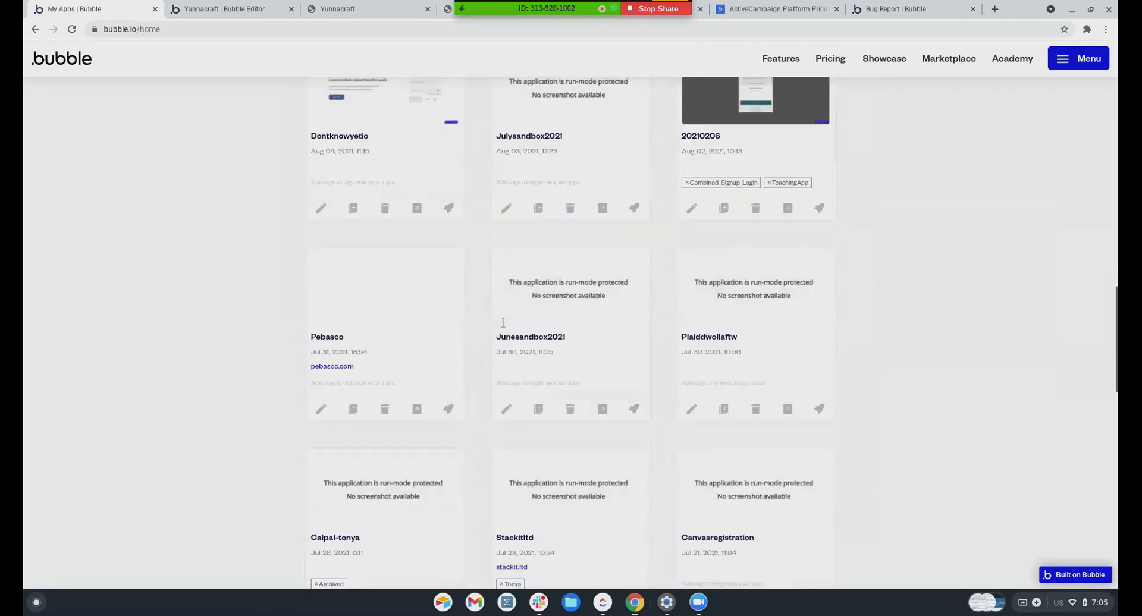
pyautogui.click(504, 283)
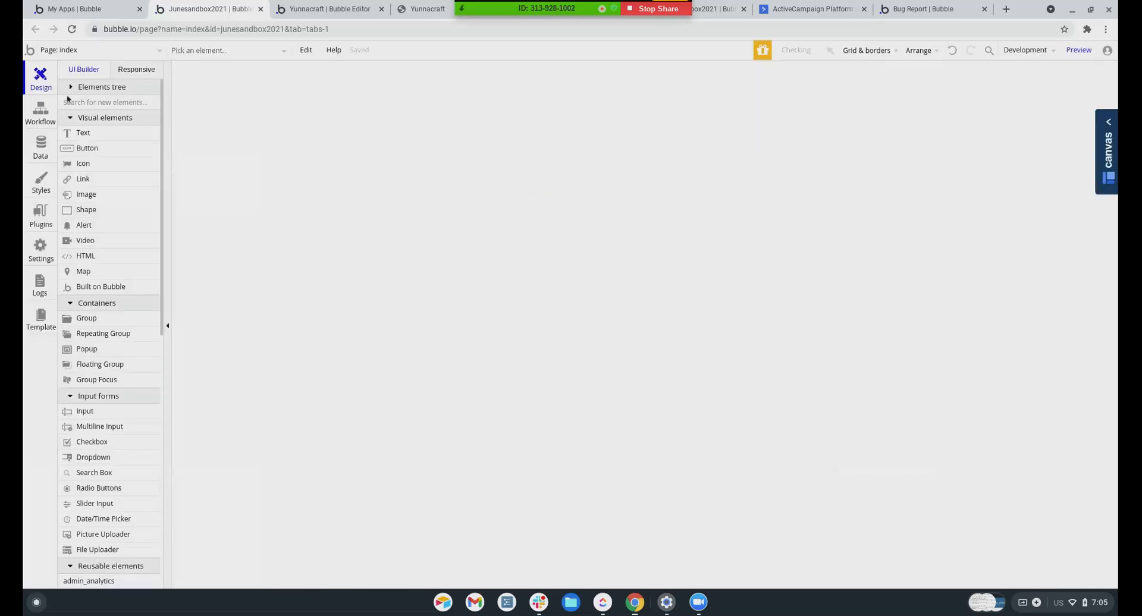
# Browse the Database views list under Junesandbox2021's App data
pyautogui.click(43, 153)
pyautogui.click(238, 93)
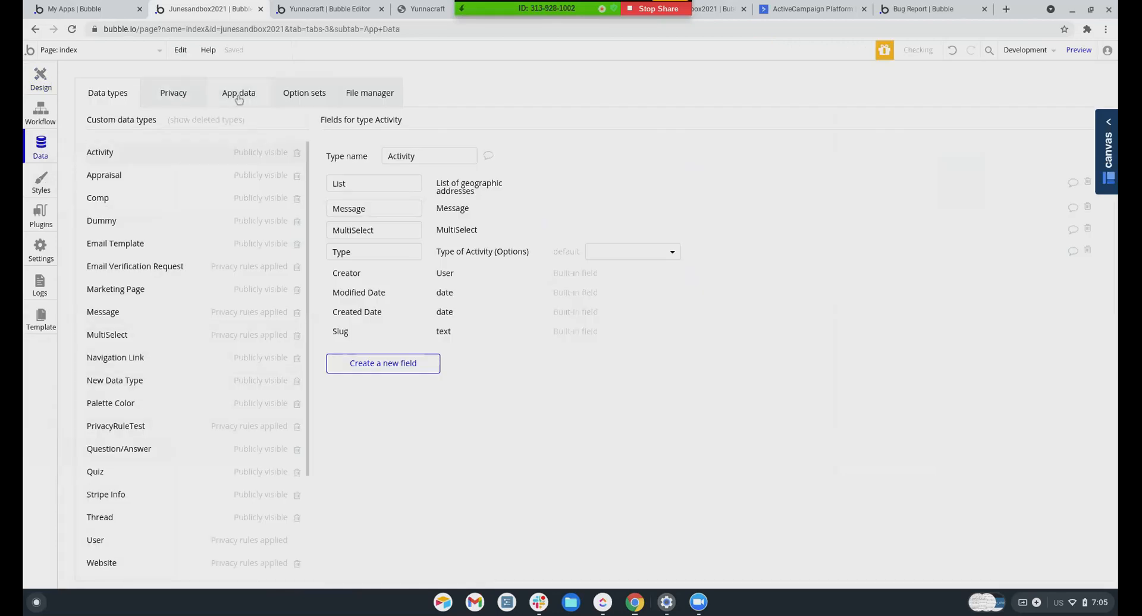
pyautogui.scroll(-3, 113, 345)
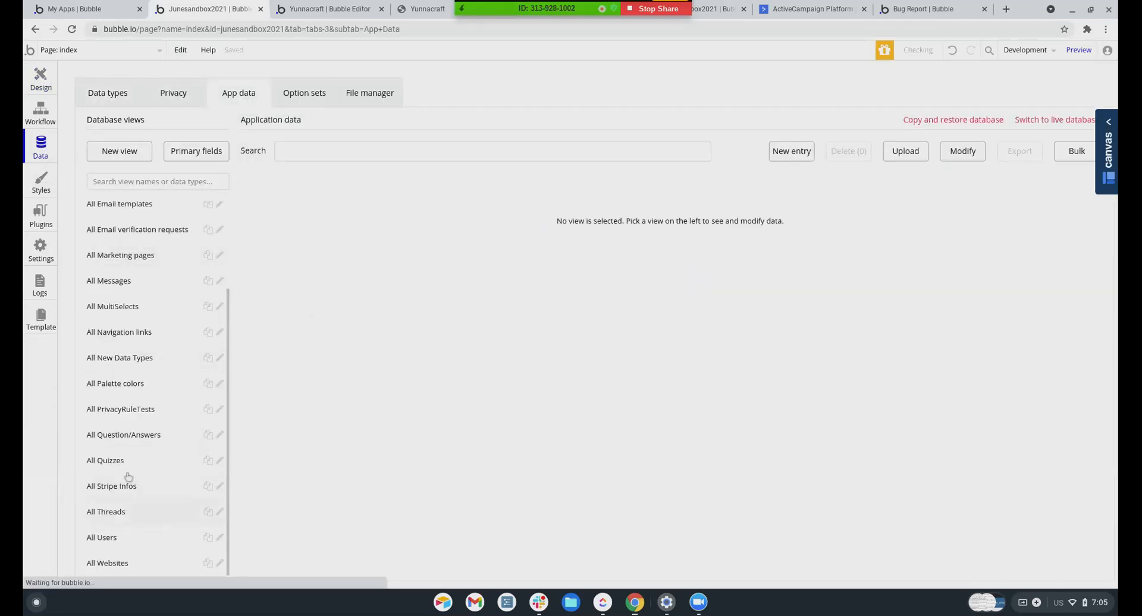
pyautogui.scroll(2, 127, 478)
pyautogui.scroll(-2, 131, 468)
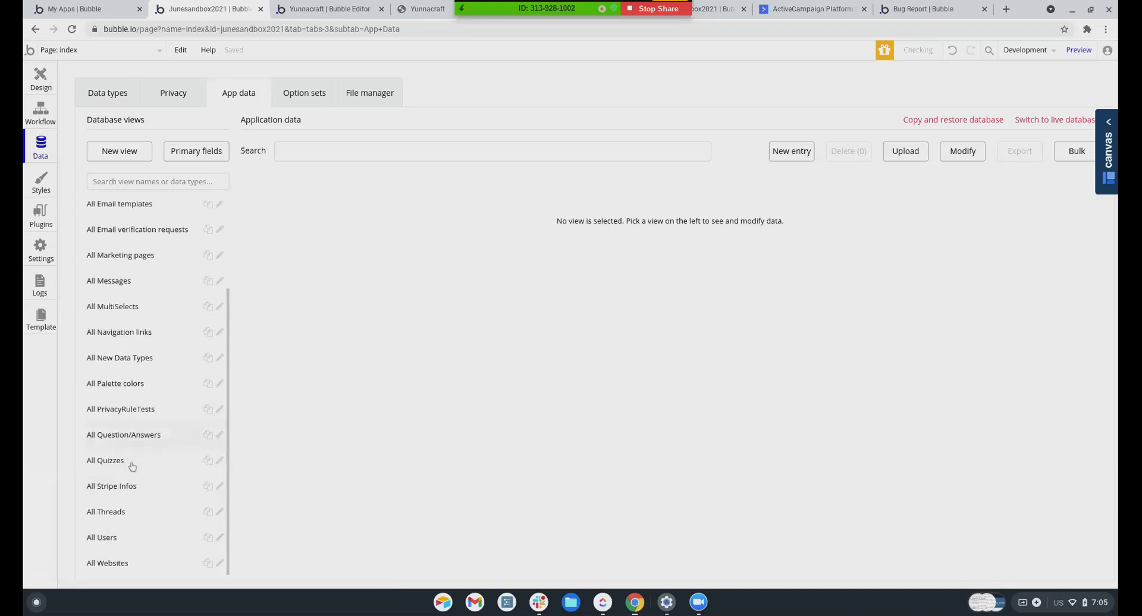
pyautogui.scroll(2, 137, 404)
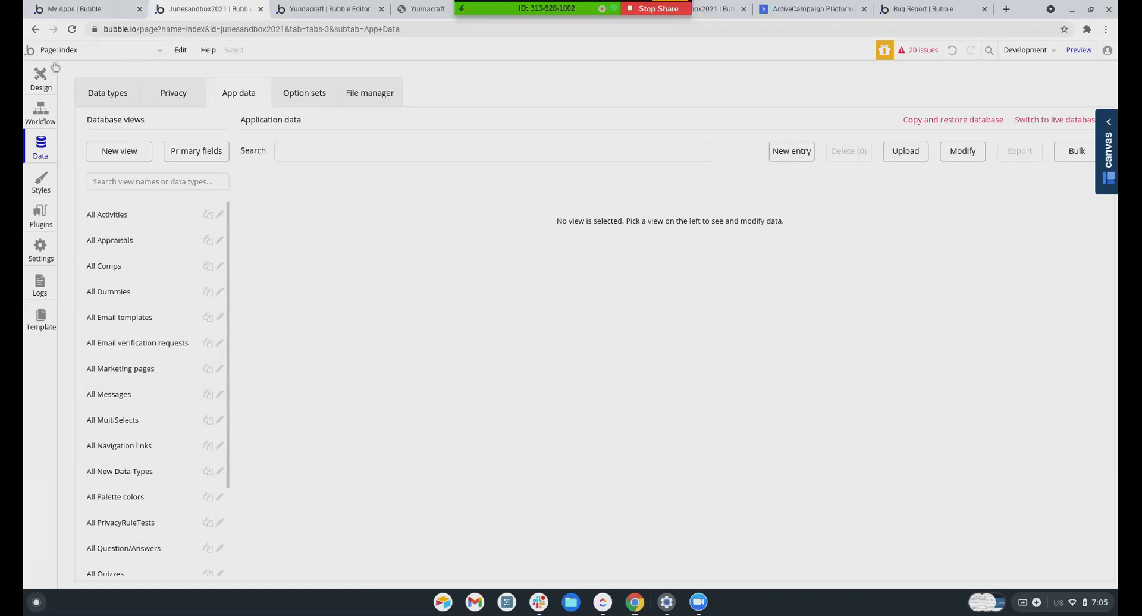
# Return to the My Apps list and scroll through the apps
pyautogui.click(91, 12)
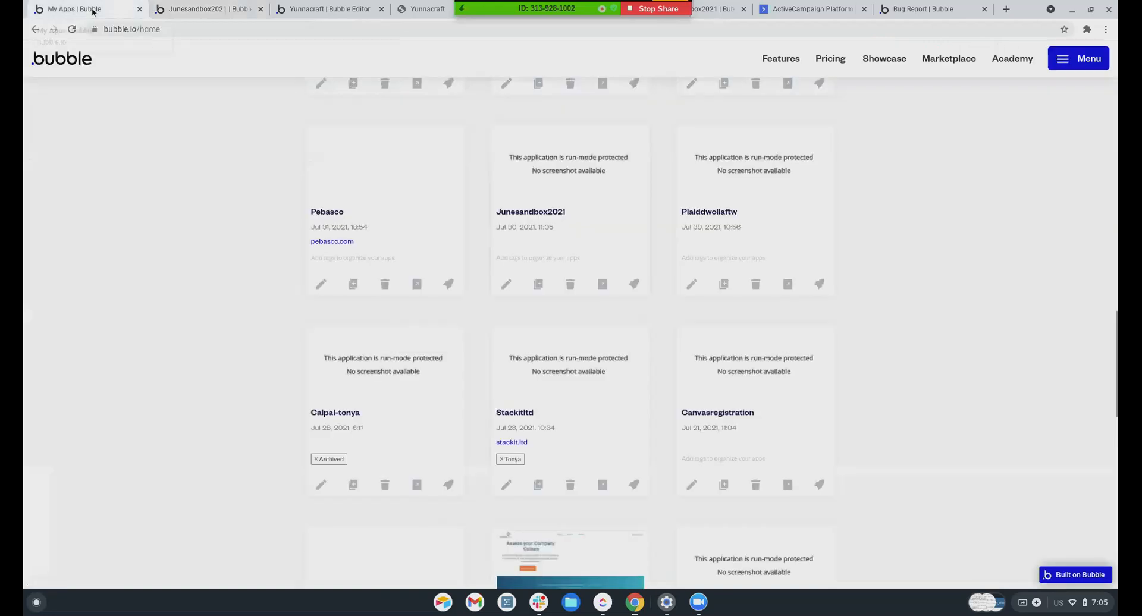
pyautogui.scroll(-4, 488, 317)
pyautogui.scroll(3, 491, 316)
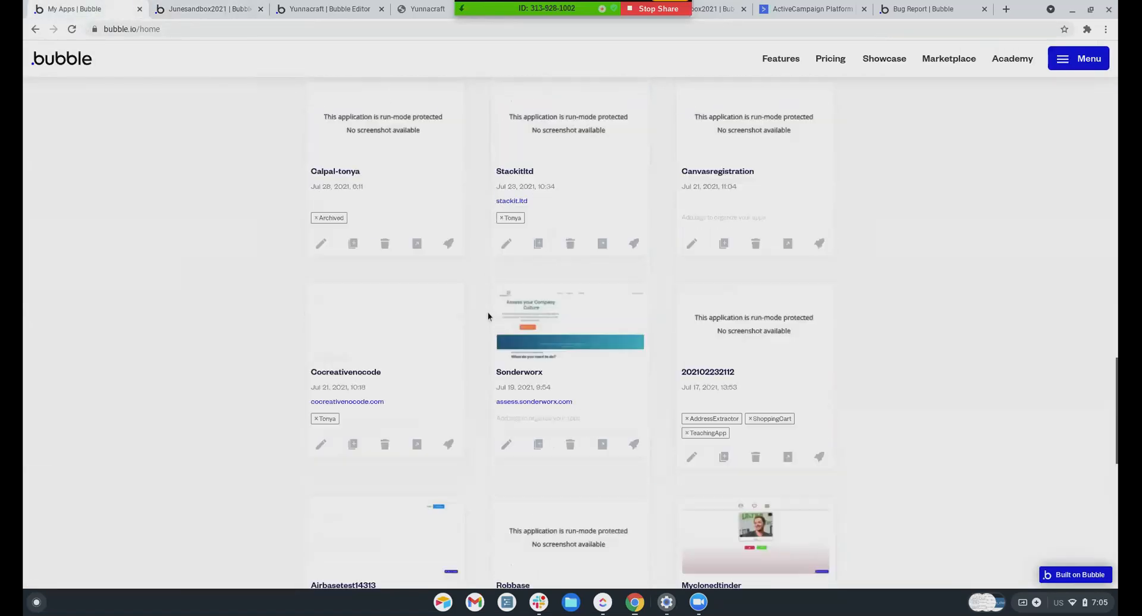
# Open Stackitltd in the editor and show all t-Thread records in App data
pyautogui.click(506, 254)
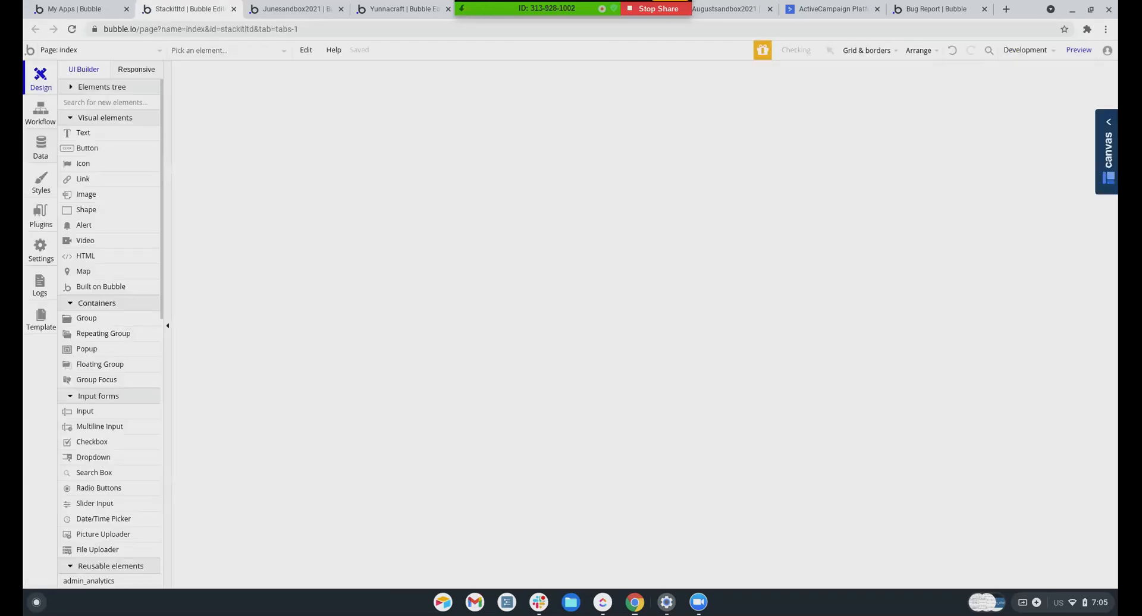
pyautogui.click(39, 149)
pyautogui.click(241, 99)
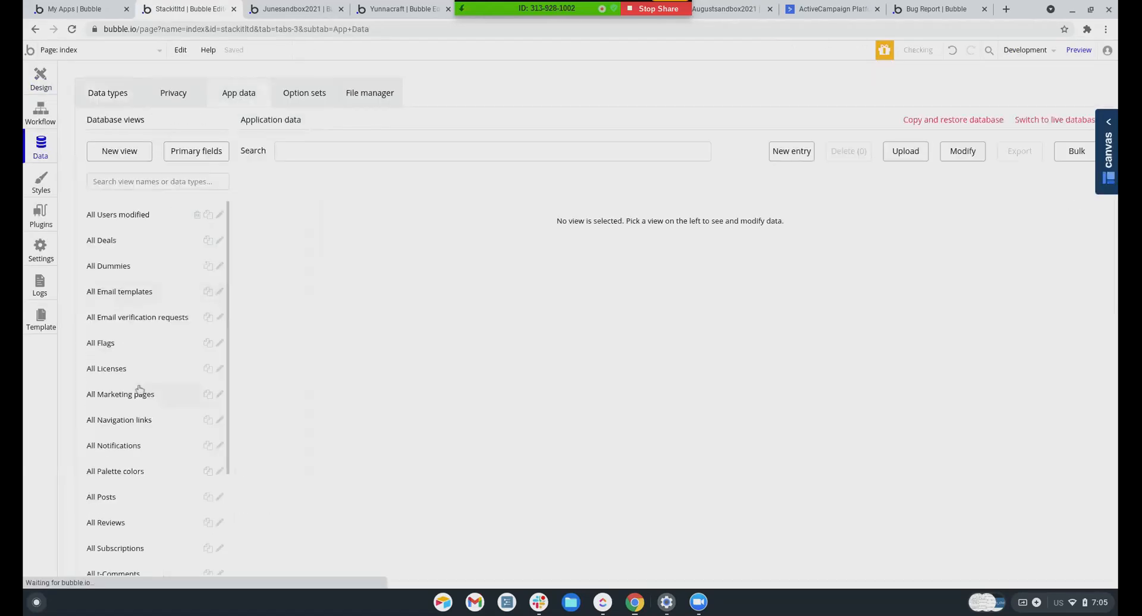
pyautogui.scroll(-3, 138, 399)
pyautogui.click(108, 485)
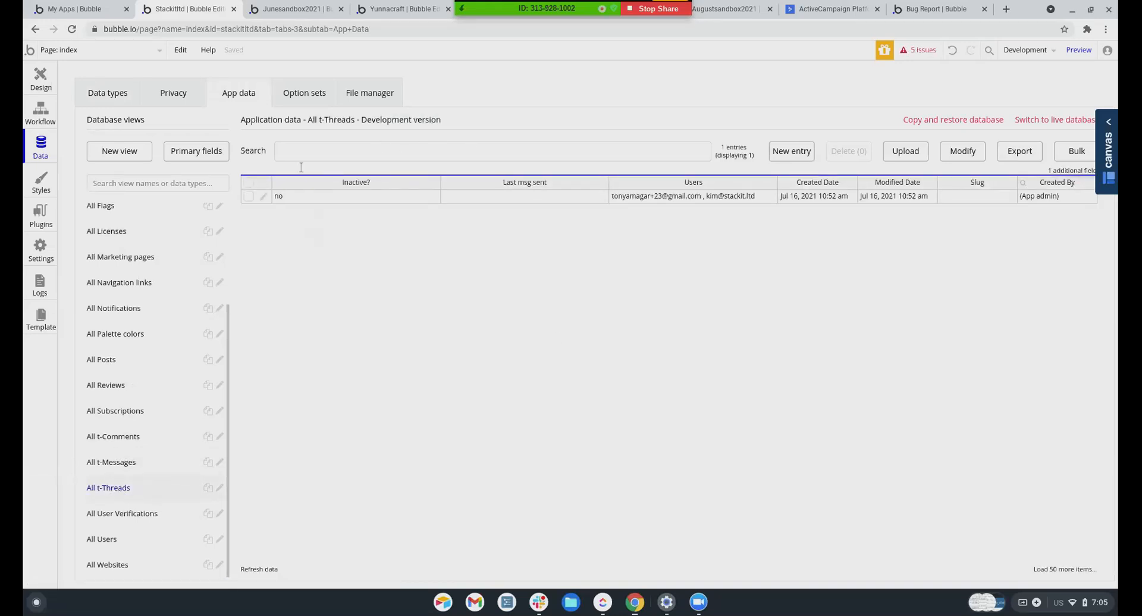
# Review the T-Thread and T-Message type fields, then go back to the Design tab
pyautogui.click(121, 100)
pyautogui.scroll(-3, 136, 357)
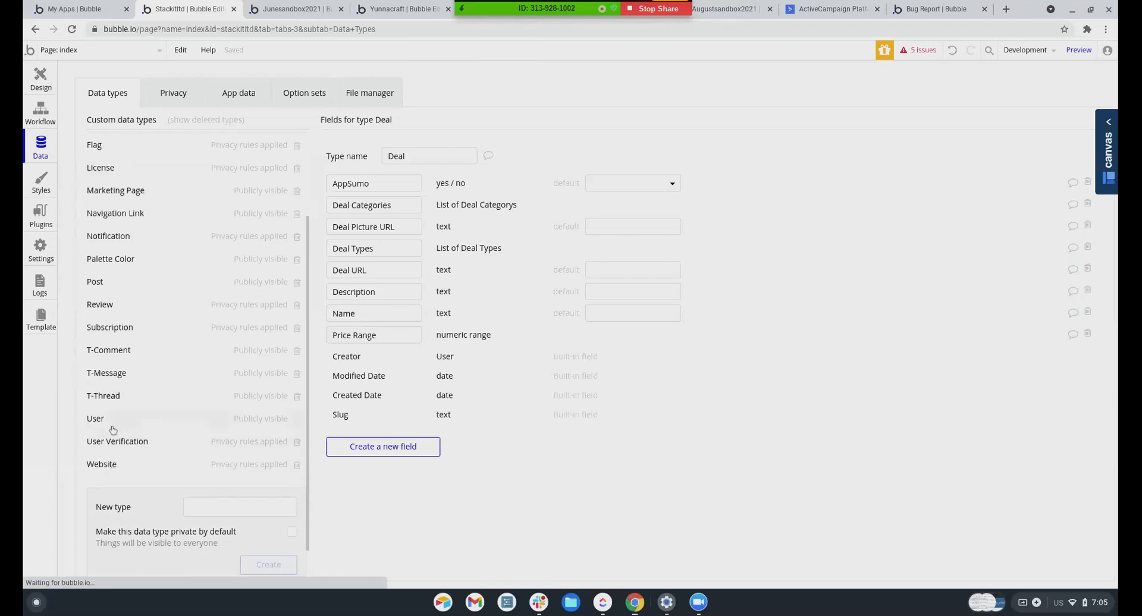
pyautogui.click(104, 396)
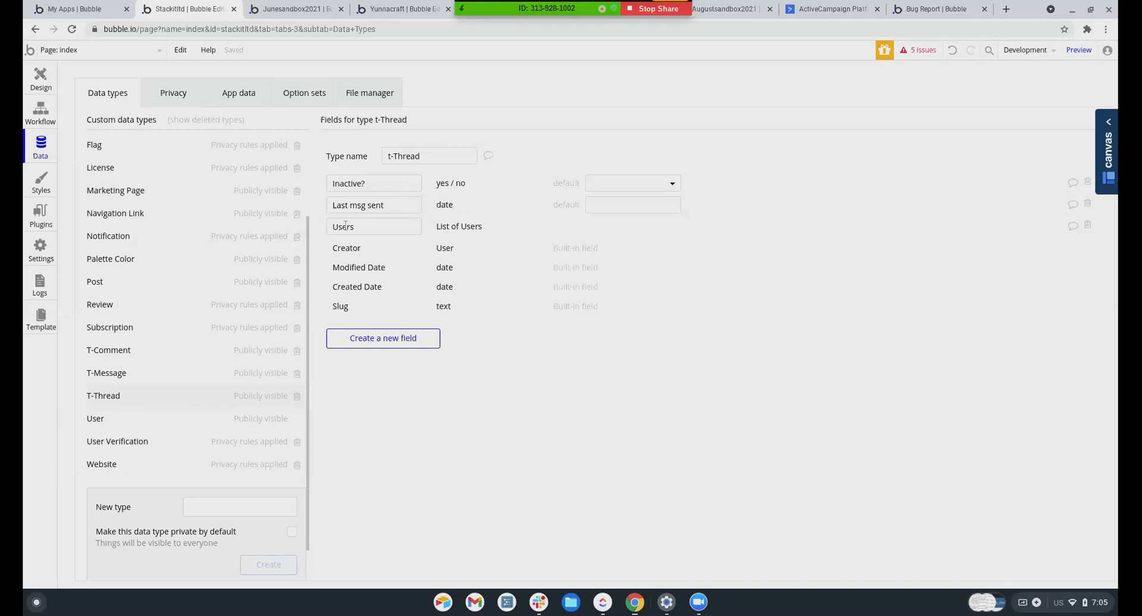
pyautogui.click(138, 380)
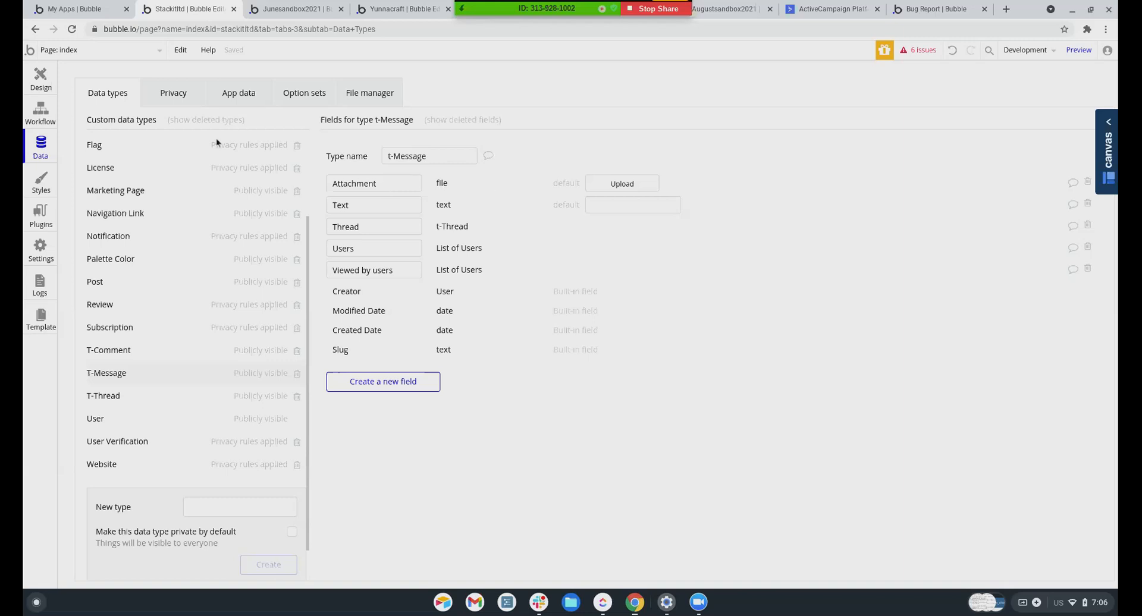
pyautogui.click(38, 80)
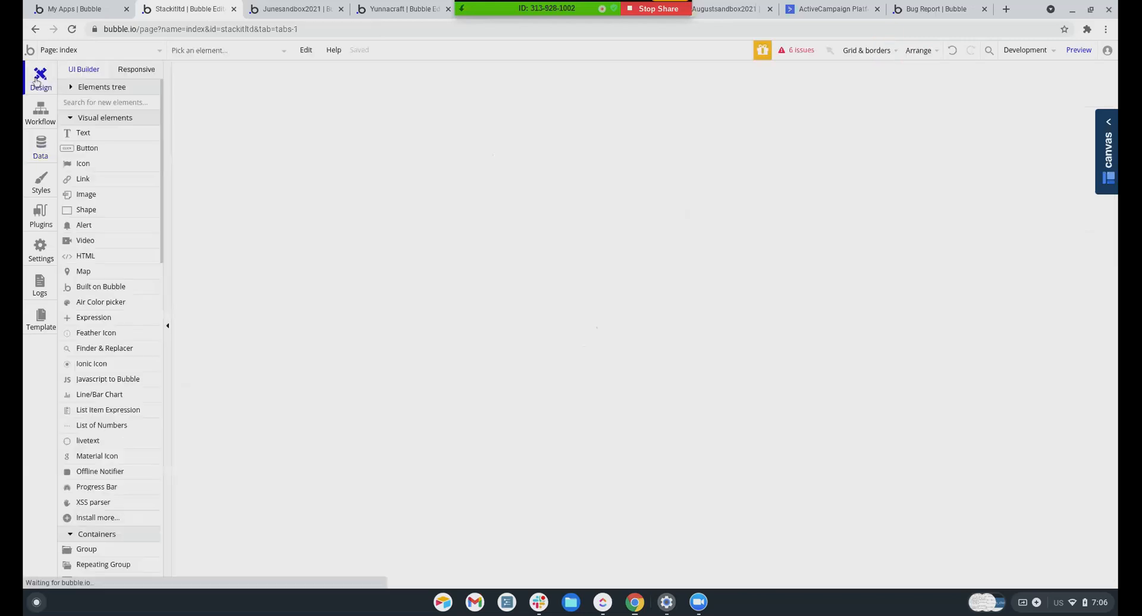
# Switch the editor from the index page to the 'header' reusable element
pyautogui.click(70, 51)
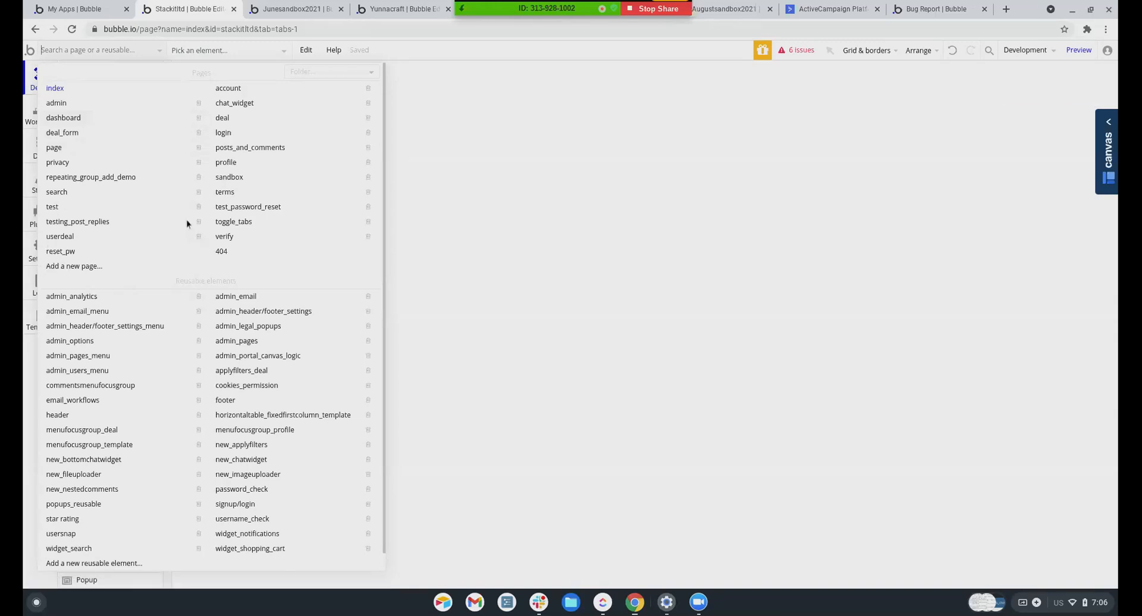
pyautogui.scroll(-1, 89, 416)
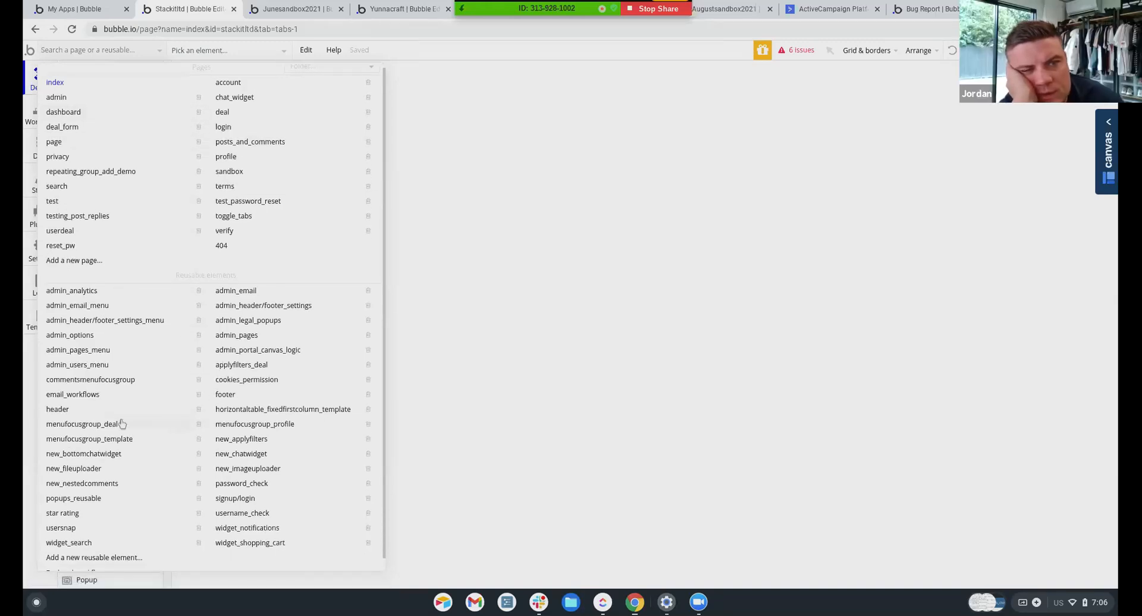
pyautogui.click(84, 410)
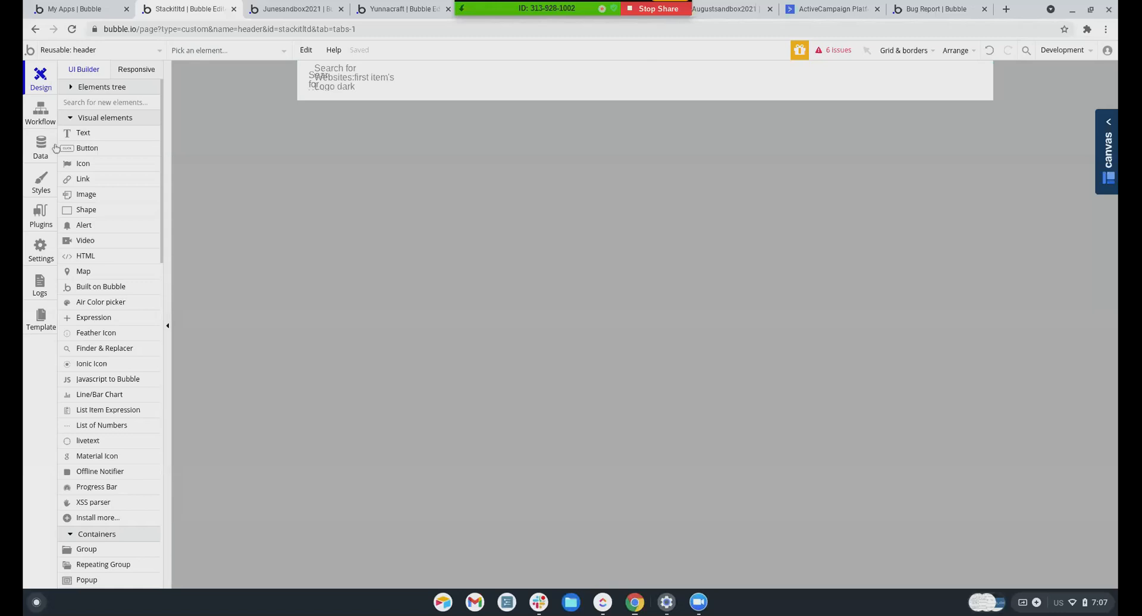
# Find widget_notifications under Group Header > Group Loggedin and open that reusable element
pyautogui.scroll(-1, 89, 188)
pyautogui.scroll(1, 70, 189)
pyautogui.scroll(-1, 86, 89)
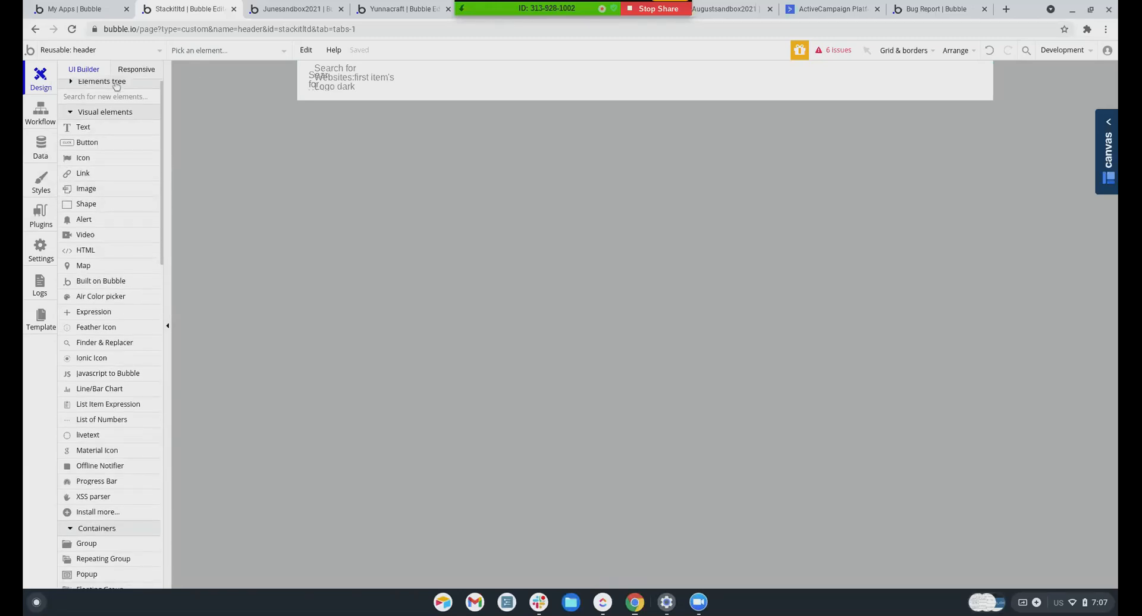
pyautogui.click(71, 82)
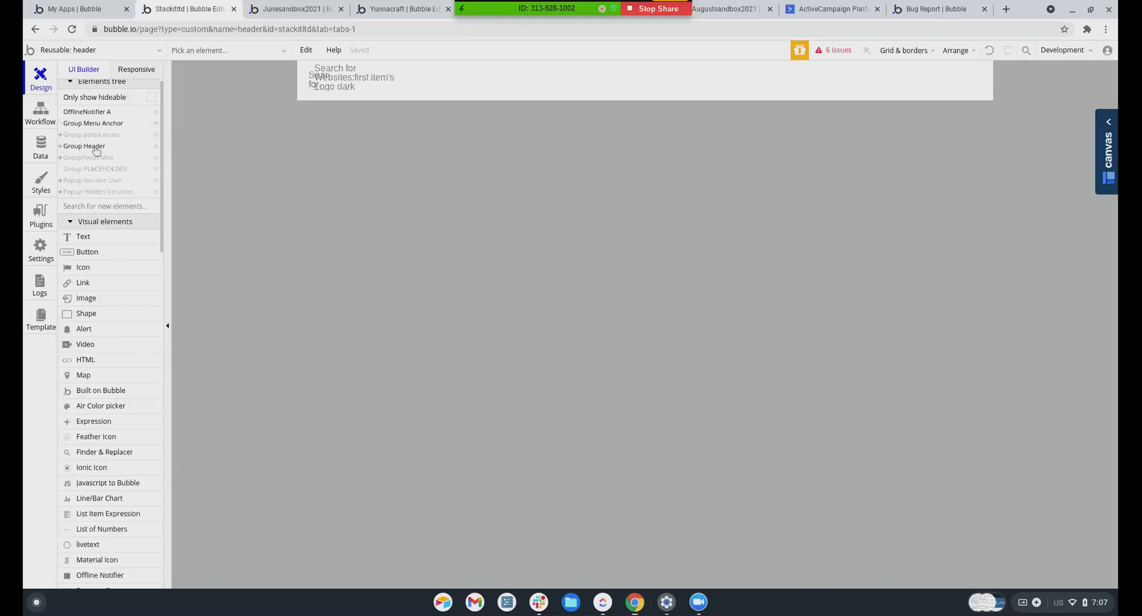
pyautogui.click(60, 146)
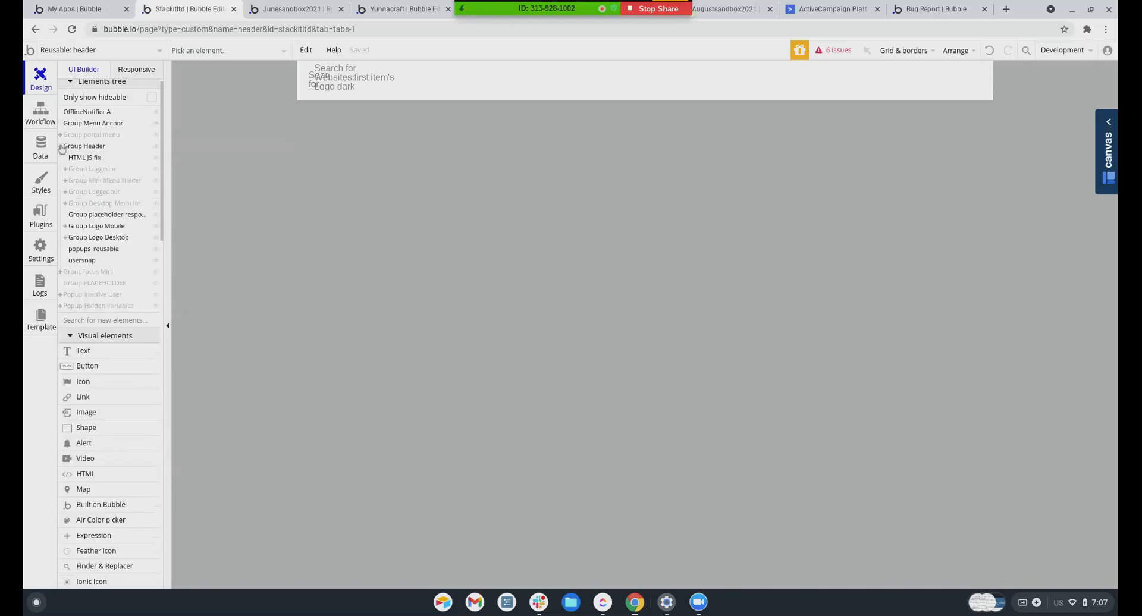
pyautogui.click(89, 170)
pyautogui.click(934, 83)
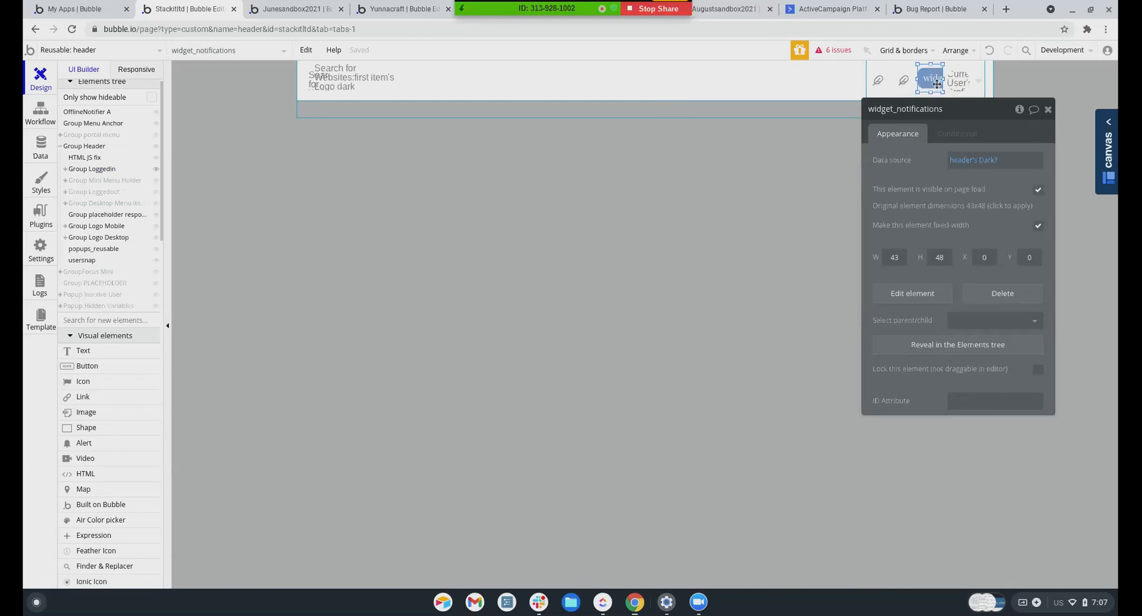
pyautogui.click(73, 55)
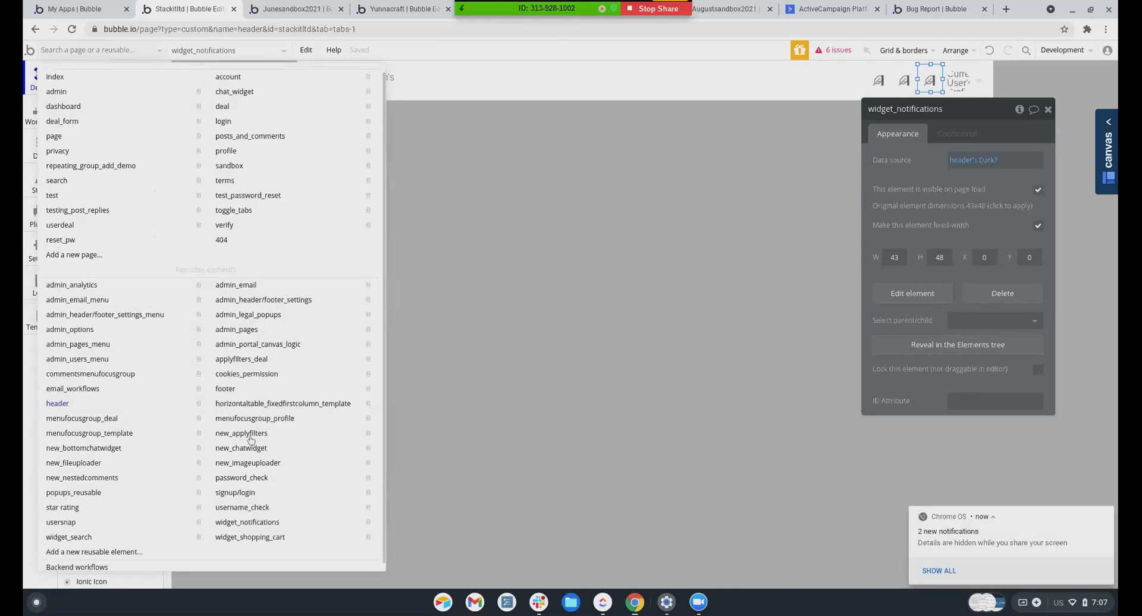
pyautogui.click(233, 523)
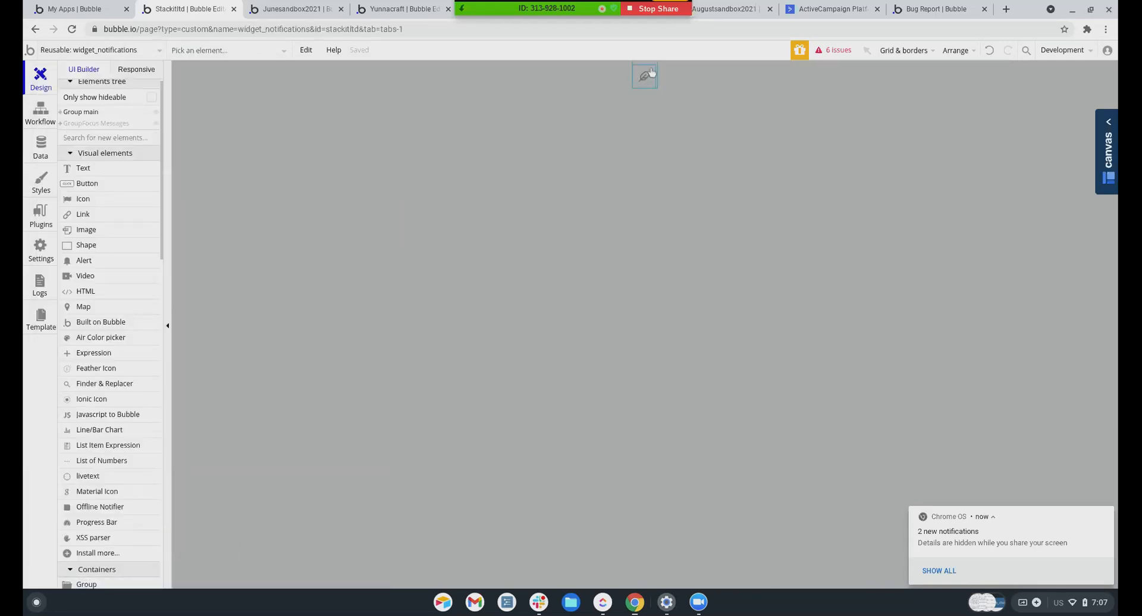
# Expand Group main in the Elements tree and select the Group Count badge
pyautogui.click(70, 125)
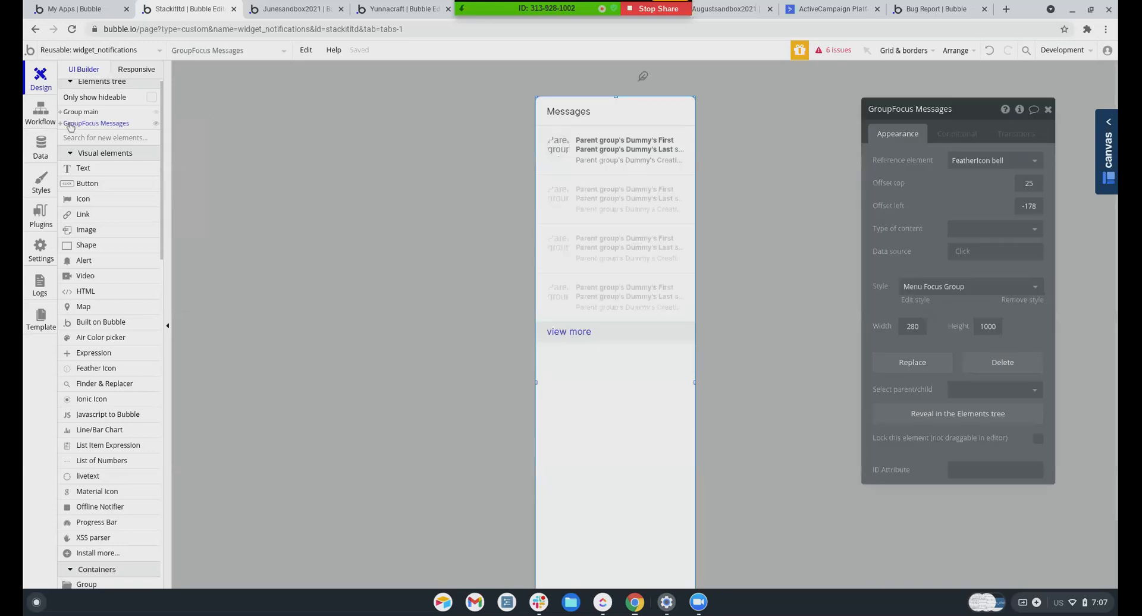
pyautogui.click(65, 113)
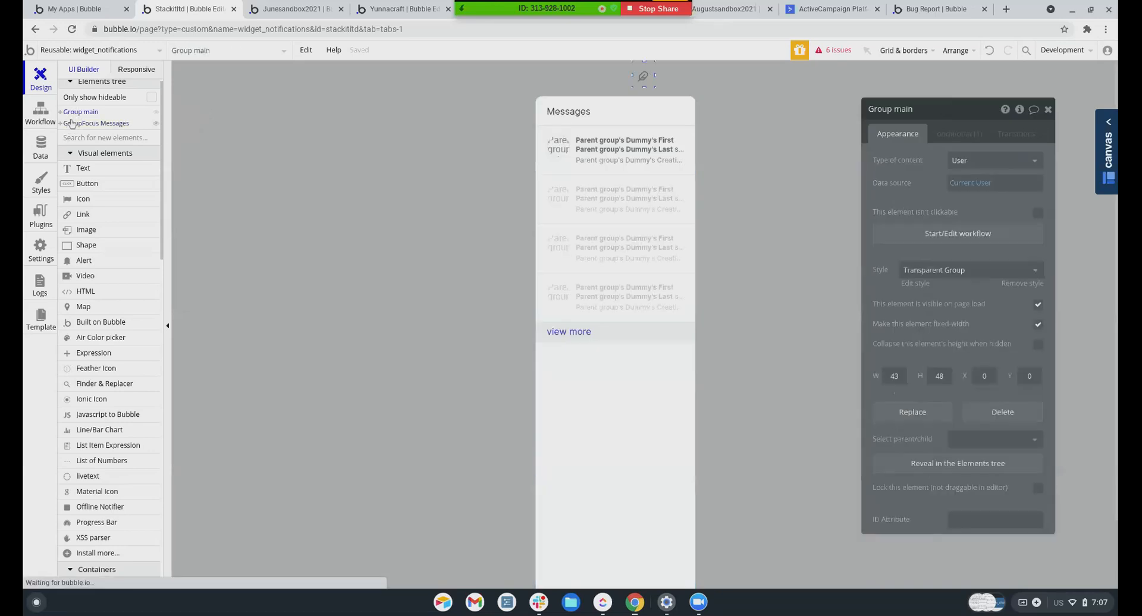
pyautogui.click(61, 112)
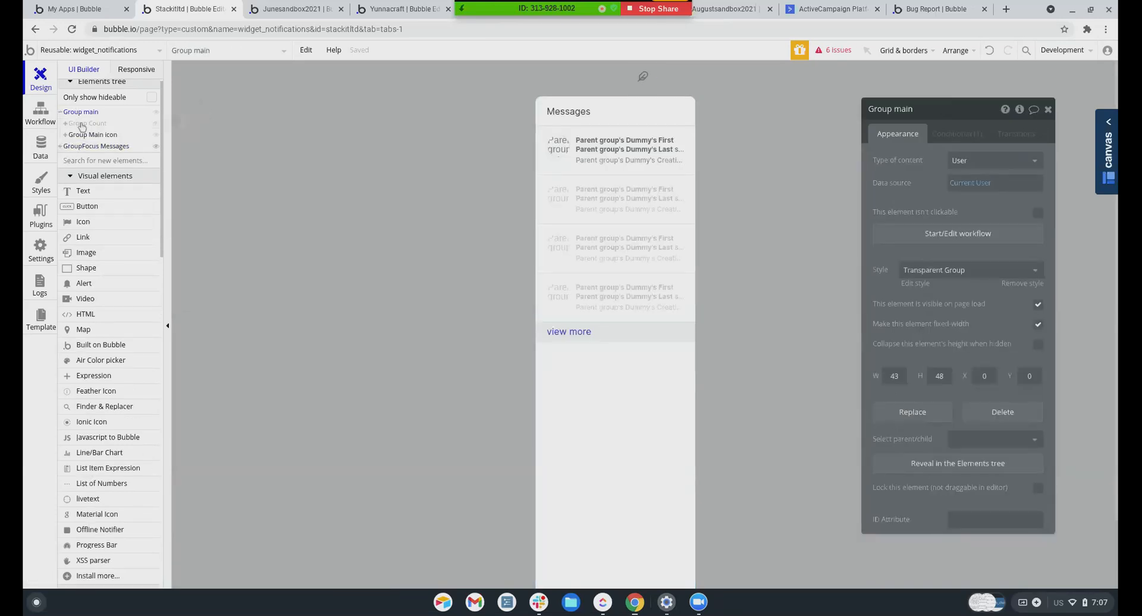
pyautogui.click(82, 124)
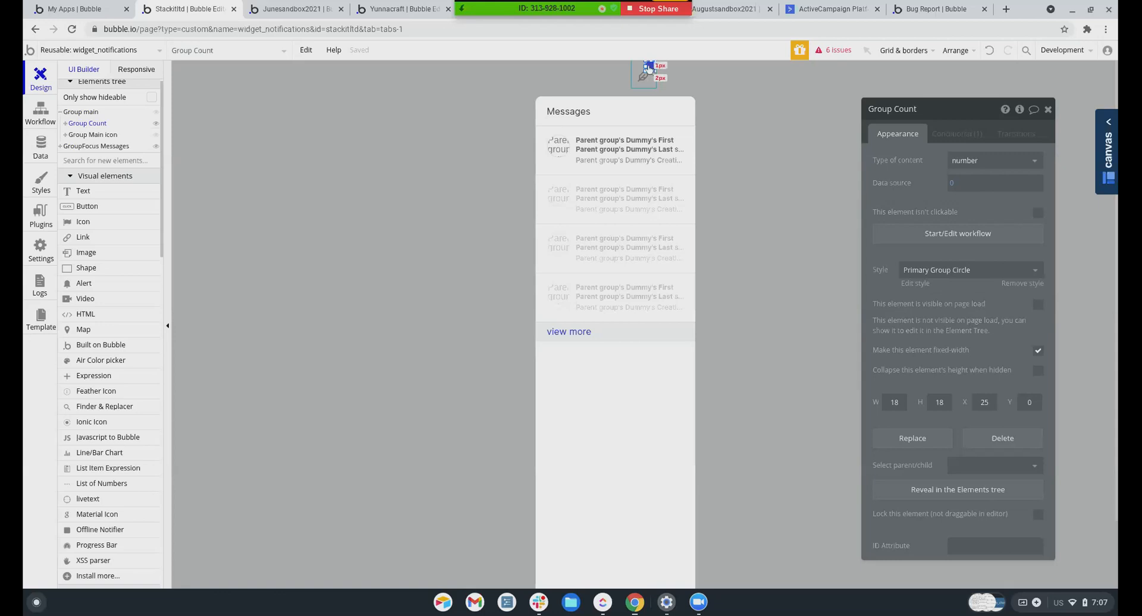
# Inspect the badge's number text, then reselect Group Count and show its Conditional tab
pyautogui.click(650, 67)
pyautogui.click(889, 166)
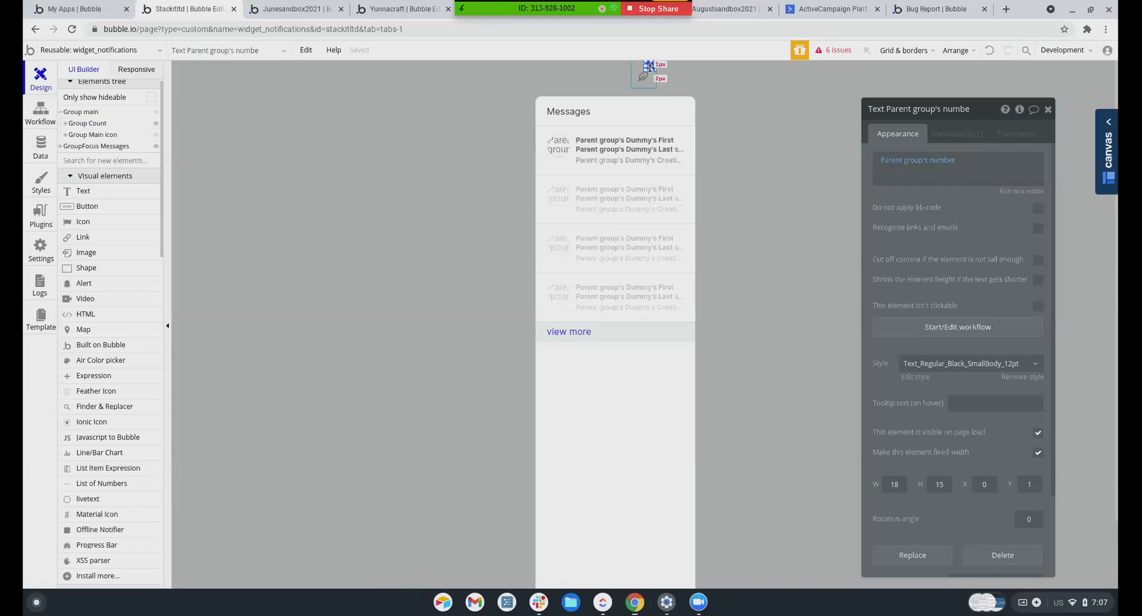
pyautogui.scroll(-3, 952, 464)
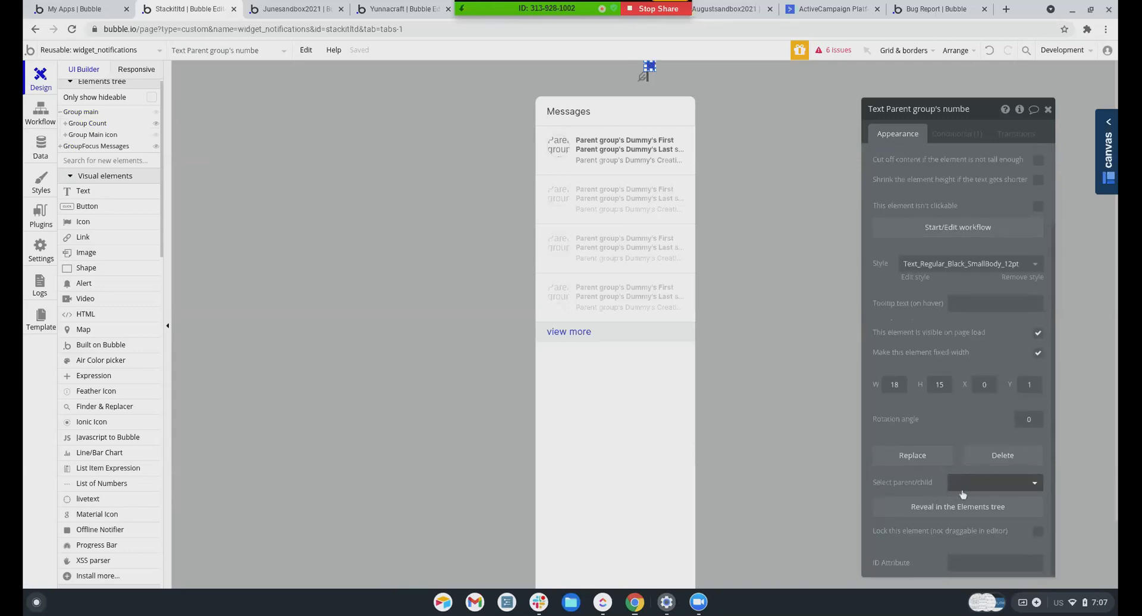
pyautogui.click(962, 493)
pyautogui.click(973, 506)
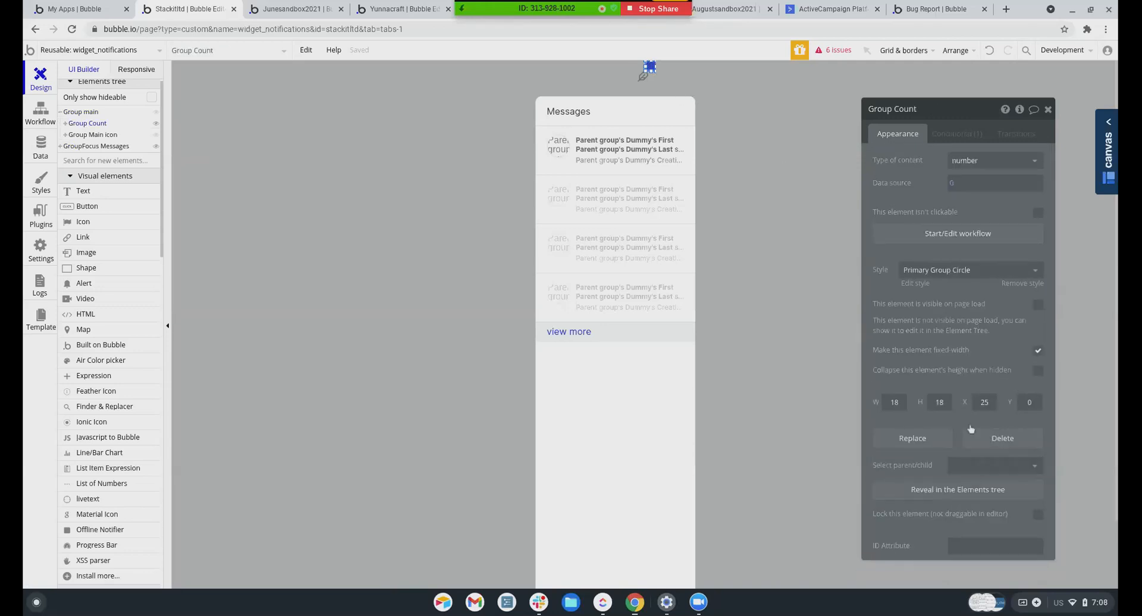
pyautogui.click(958, 136)
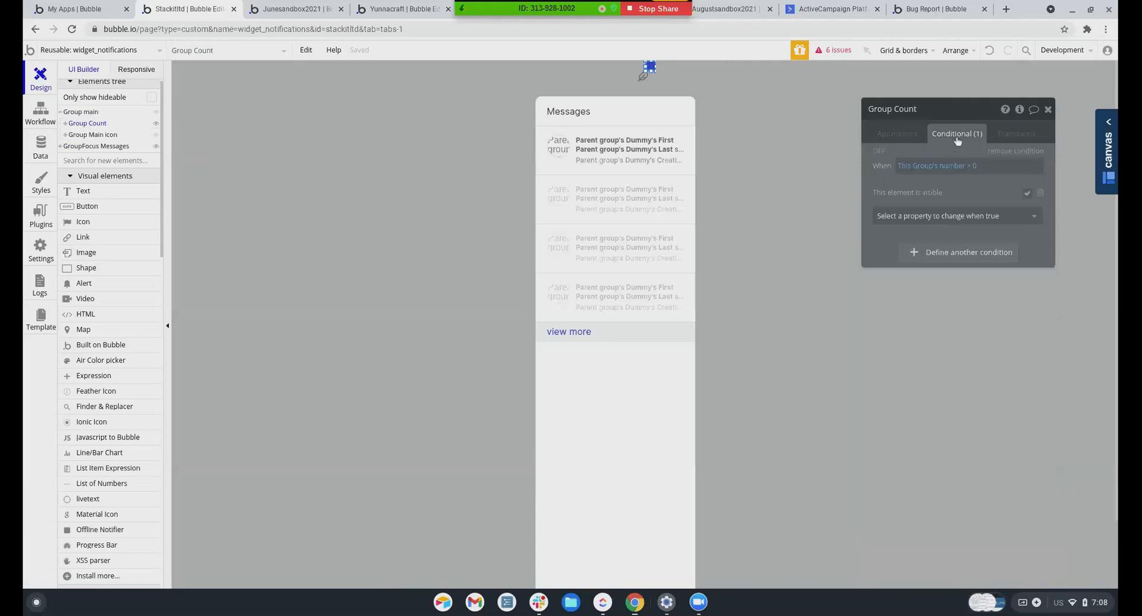
# Set Group Count's data source to a Search for t-Messages
pyautogui.click(909, 137)
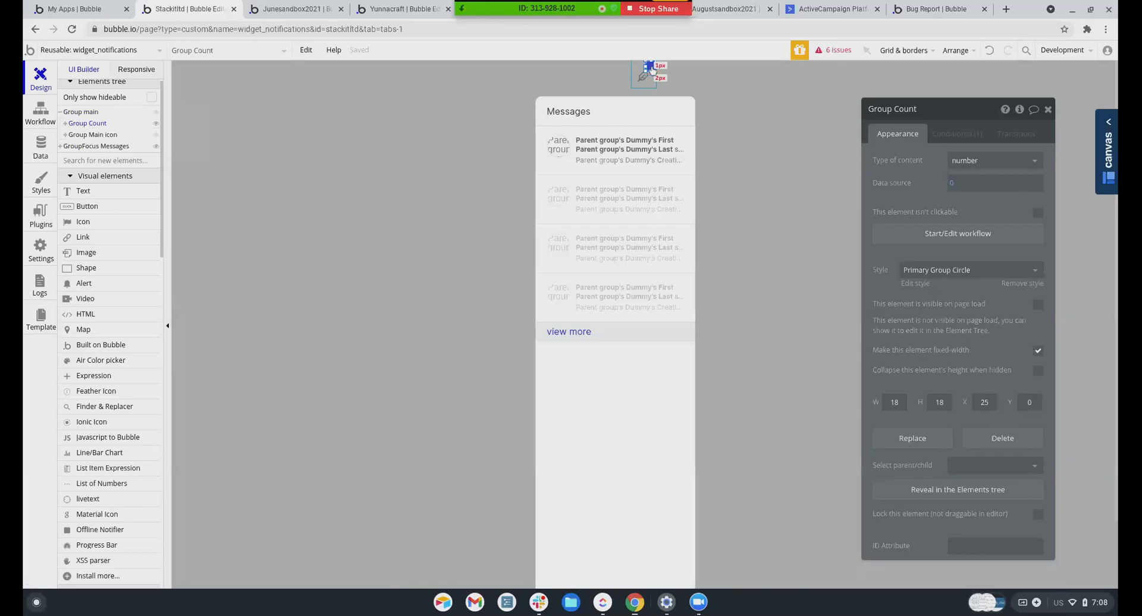
pyautogui.click(953, 187)
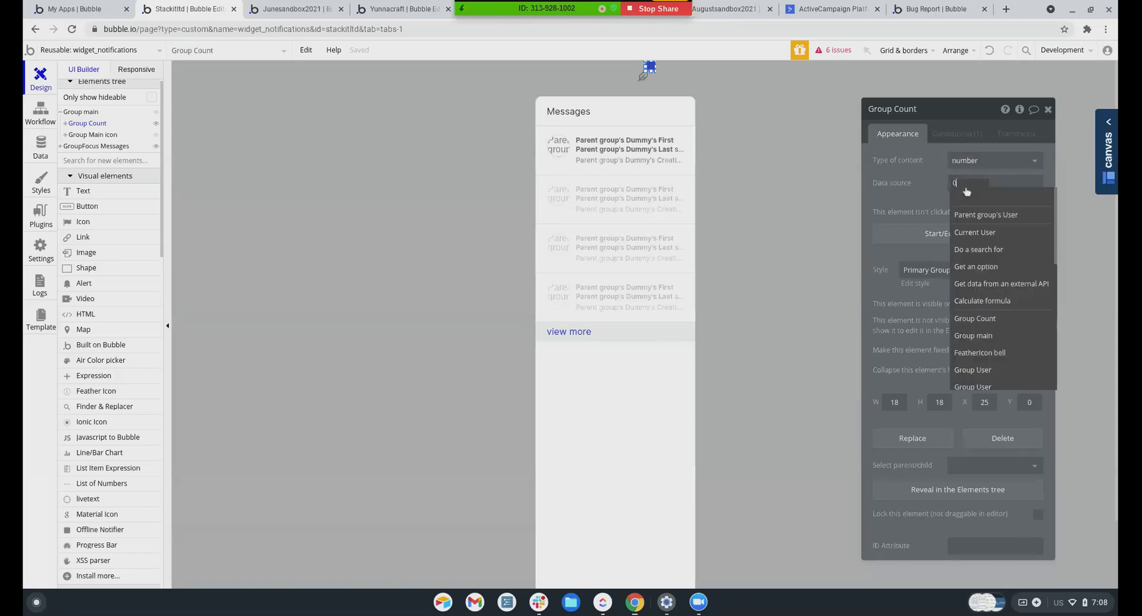
pyautogui.click(978, 249)
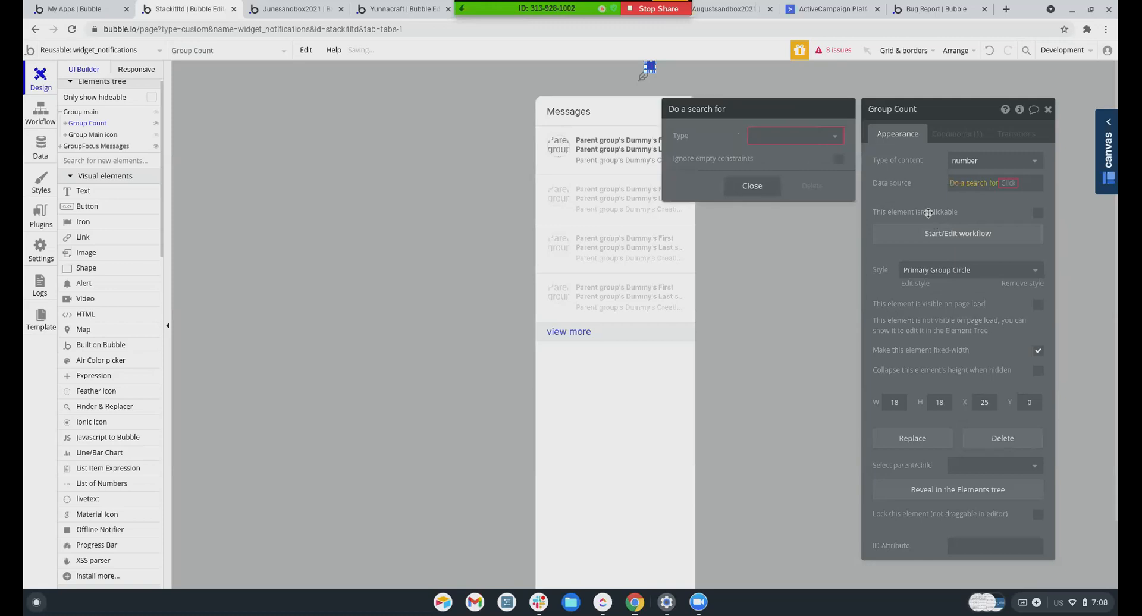
pyautogui.click(795, 135)
pyautogui.scroll(-3, 782, 254)
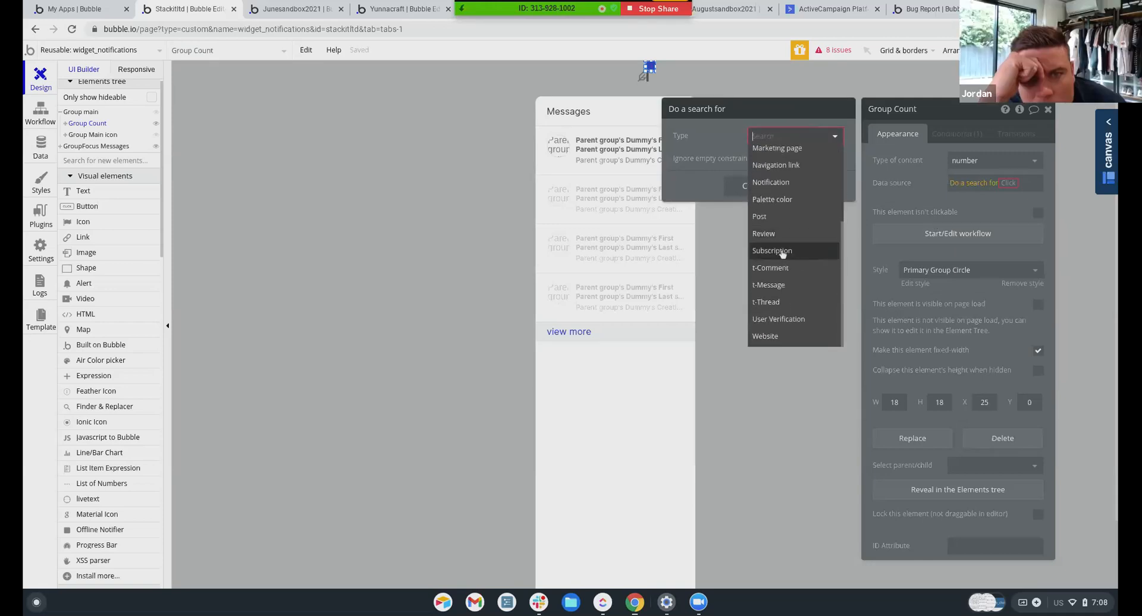
pyautogui.click(770, 286)
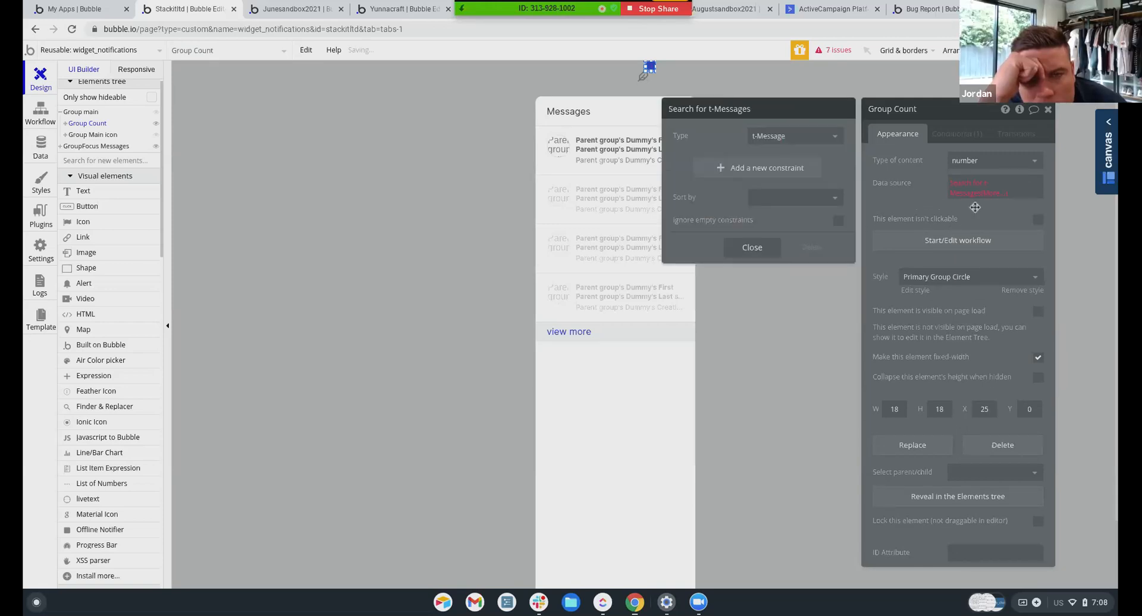
# Add the search constraint Users contains Current User
pyautogui.click(797, 169)
pyautogui.click(687, 163)
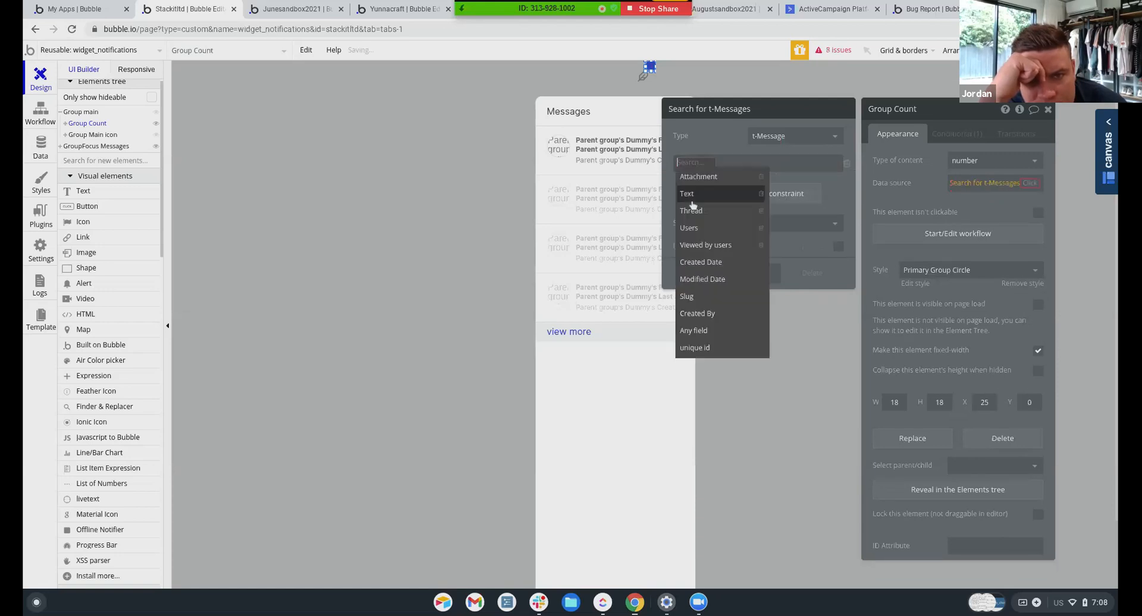
pyautogui.click(690, 228)
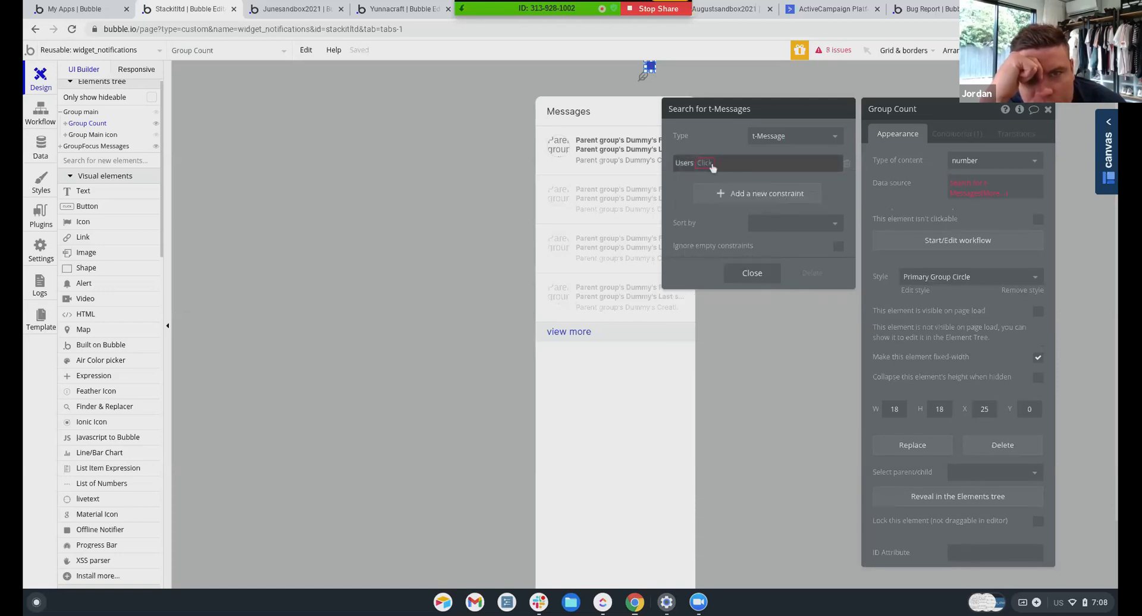
pyautogui.click(709, 163)
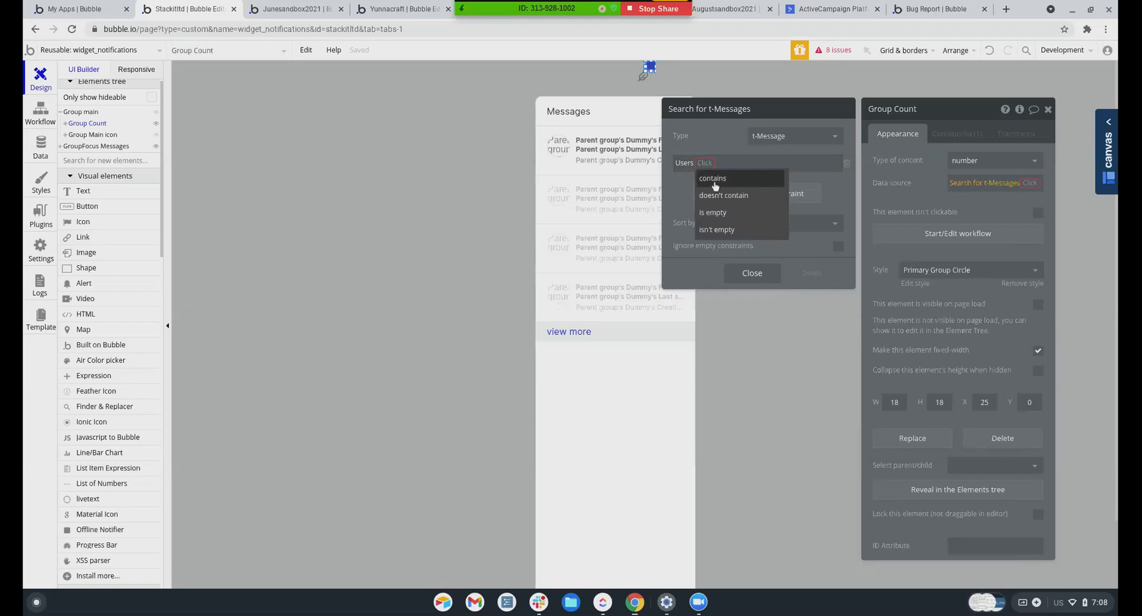
pyautogui.click(715, 178)
pyautogui.click(735, 163)
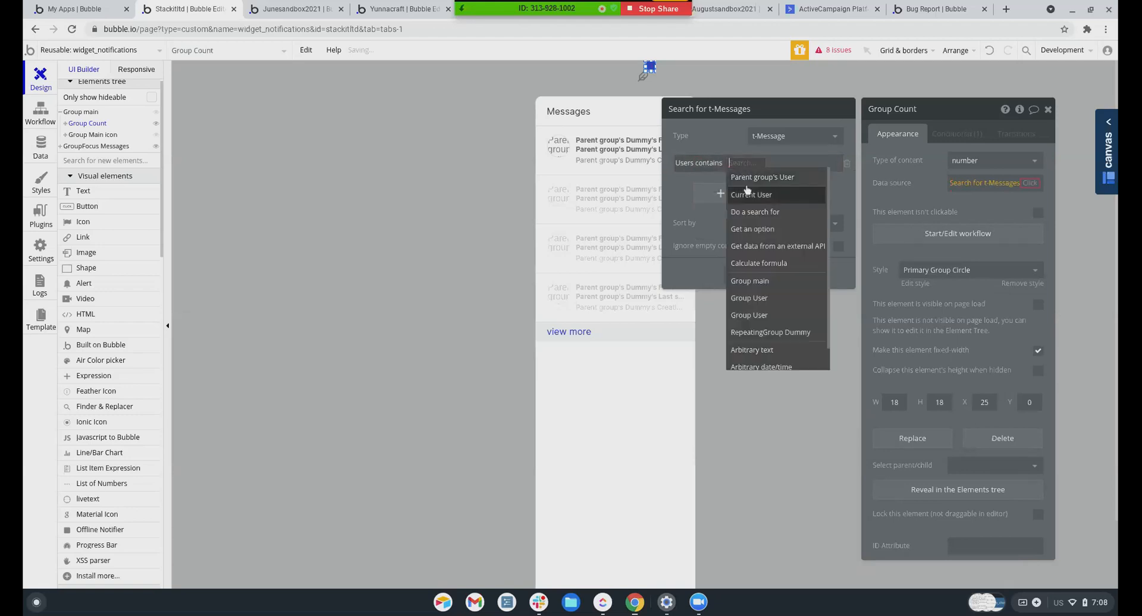
pyautogui.click(748, 196)
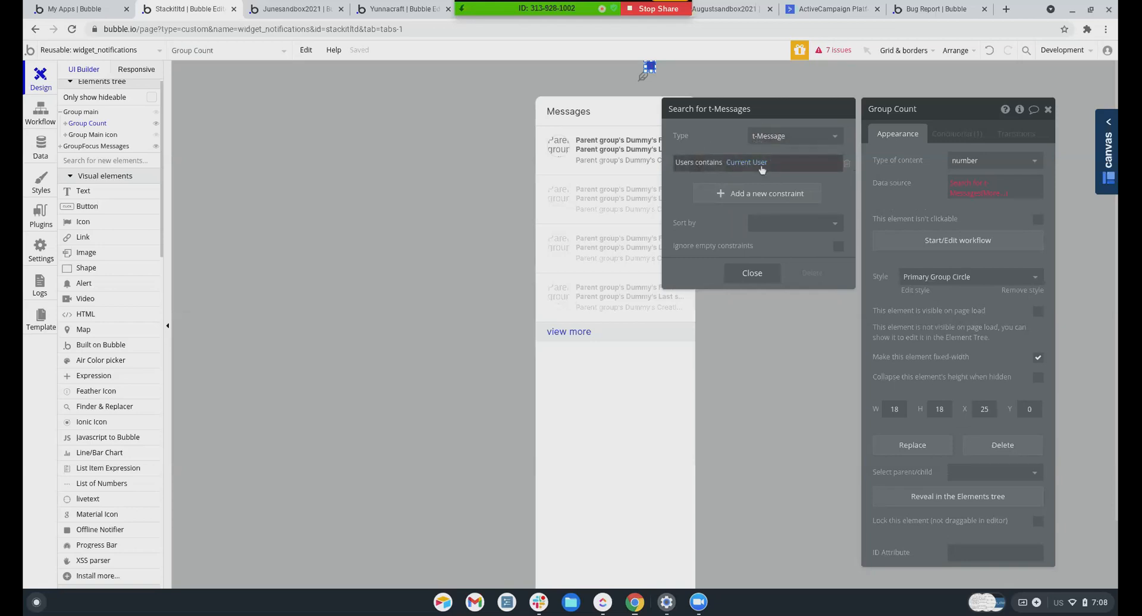
# Add a second constraint: Viewed by users doesn't contain Current User
pyautogui.click(742, 195)
pyautogui.click(687, 188)
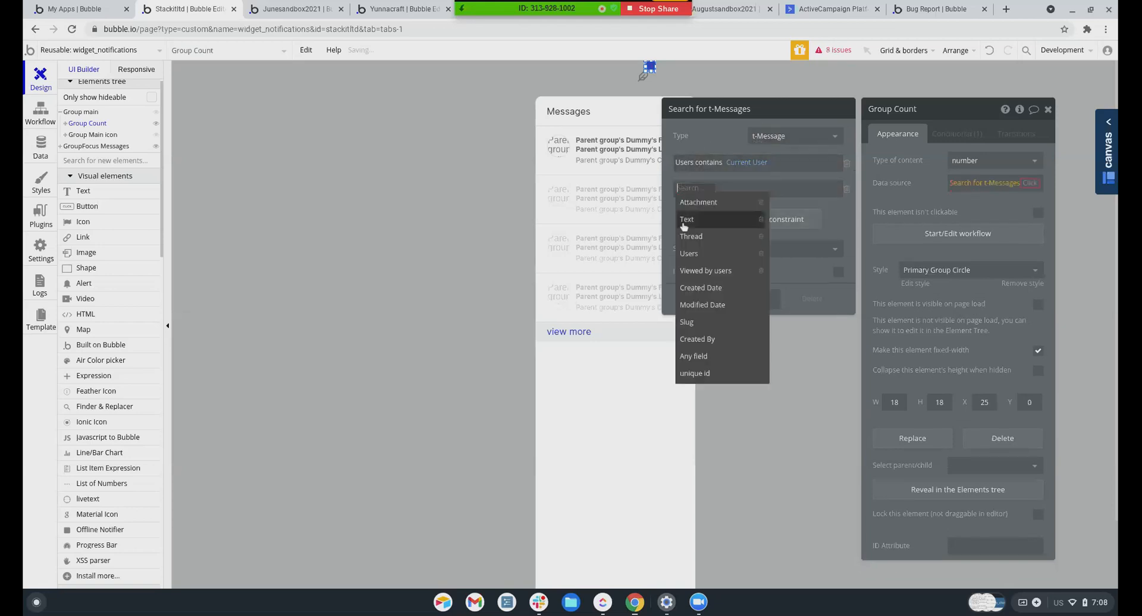
pyautogui.click(698, 271)
pyautogui.click(736, 190)
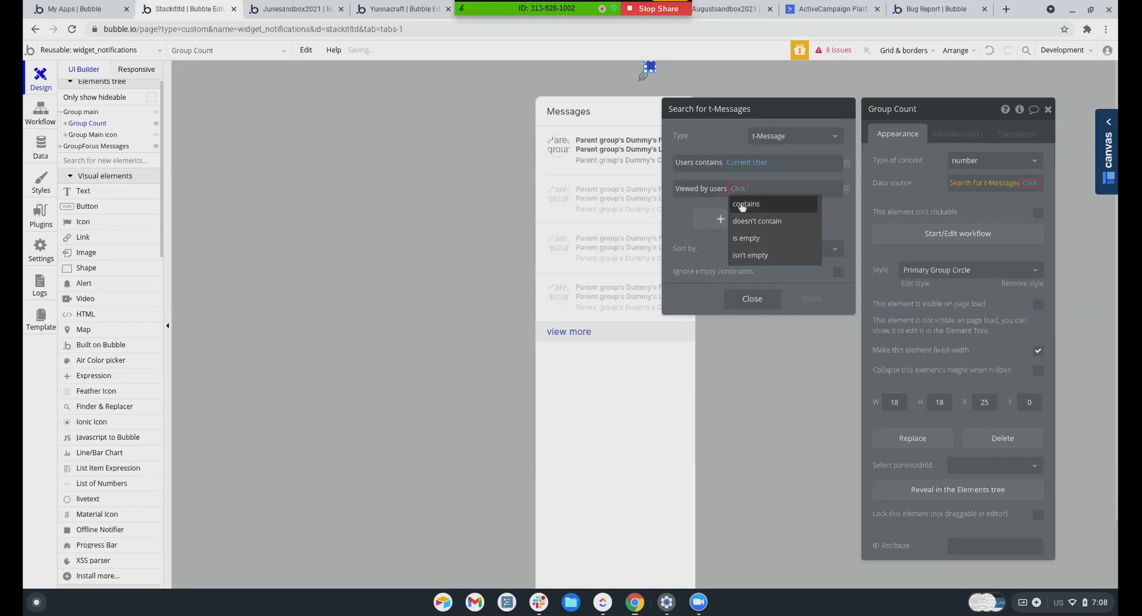
pyautogui.click(748, 221)
pyautogui.click(788, 188)
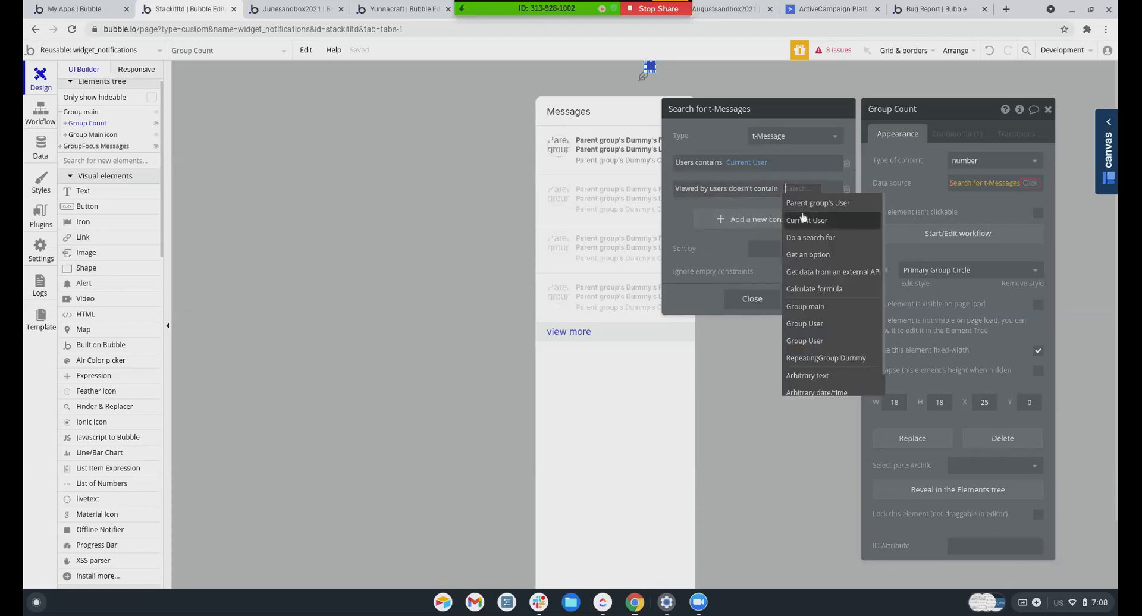
pyautogui.click(805, 221)
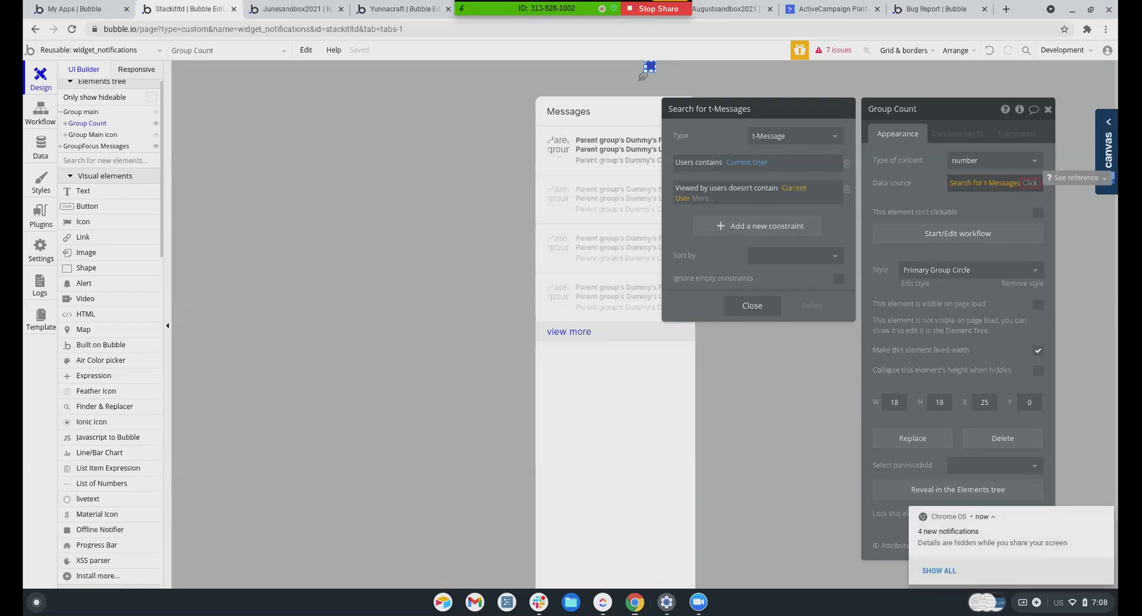
# Append :count to the t-Message search so Group Count shows the message total
pyautogui.click(1029, 183)
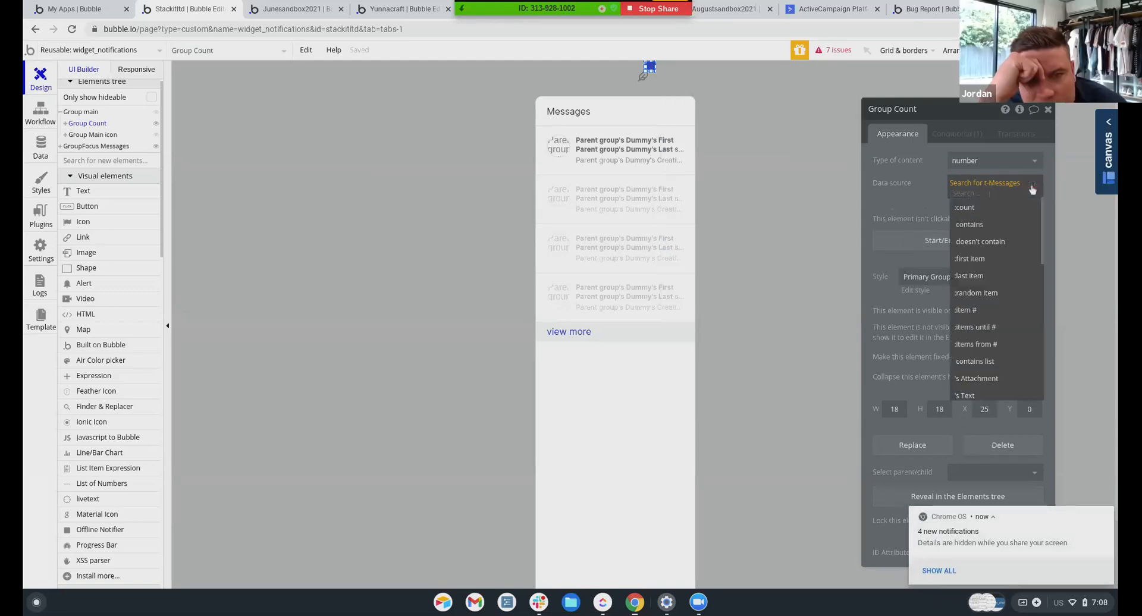
pyautogui.click(961, 208)
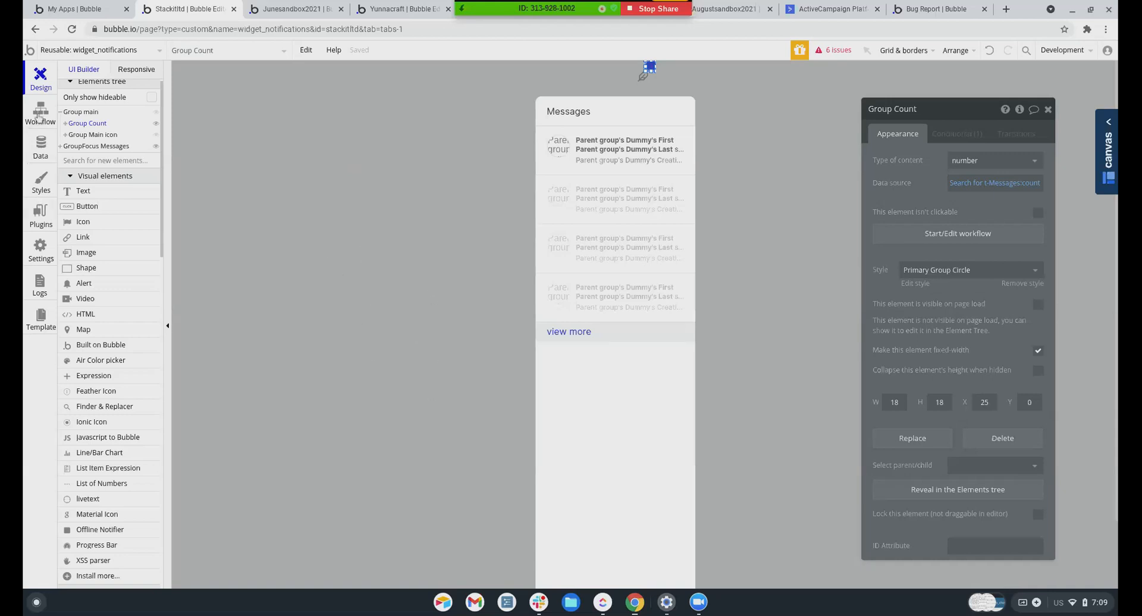
# Create a new custom event in the widget_notifications reusable element's workflows
pyautogui.click(41, 146)
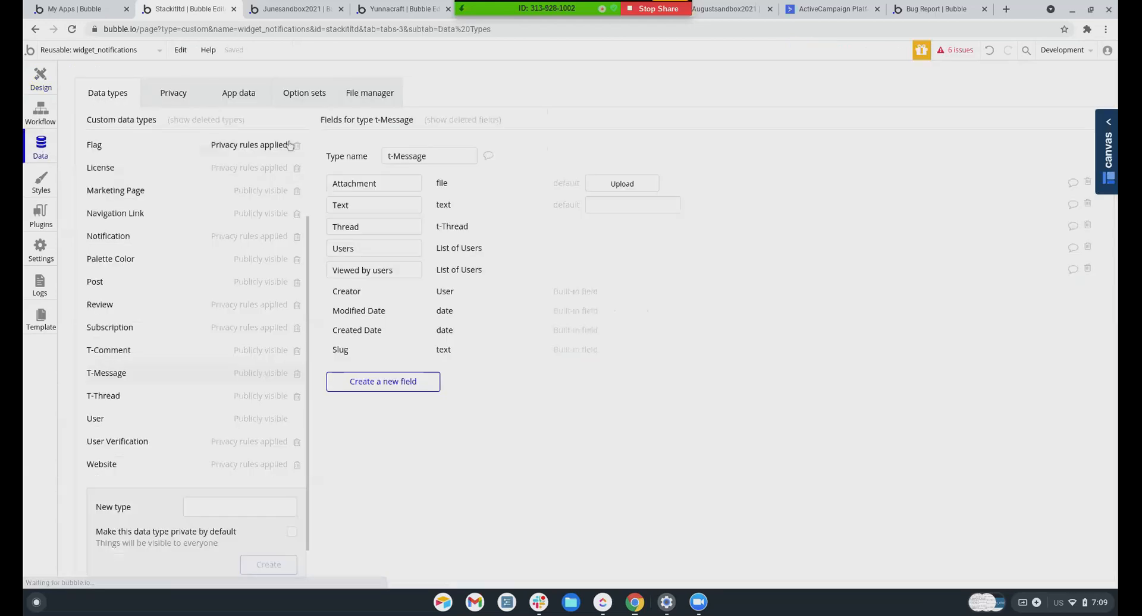
pyautogui.click(41, 114)
pyautogui.click(598, 112)
pyautogui.moveTo(619, 233)
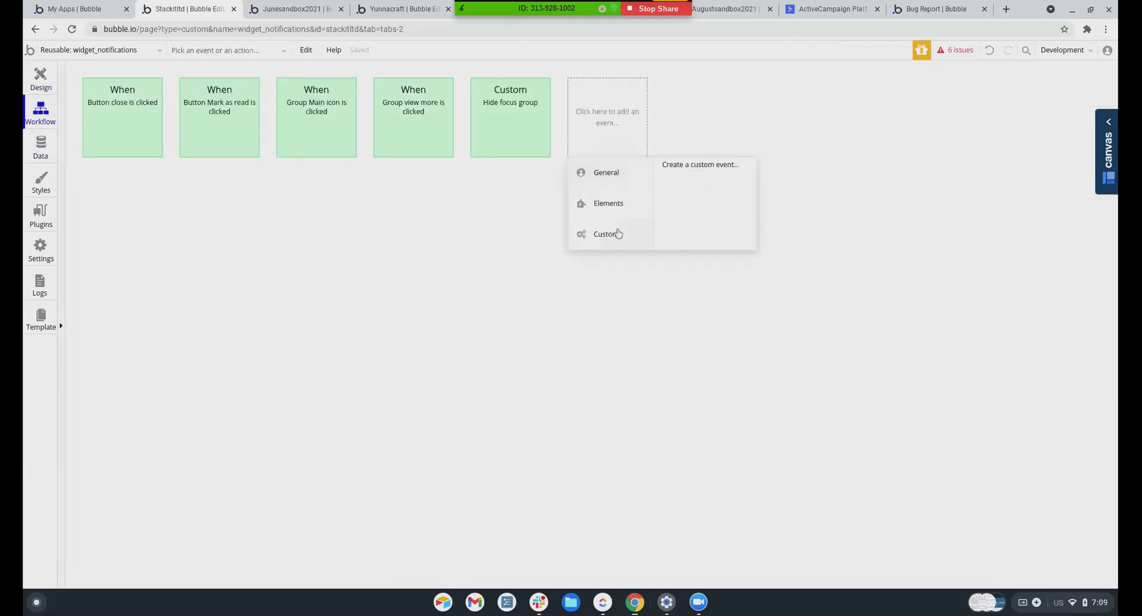
pyautogui.click(690, 171)
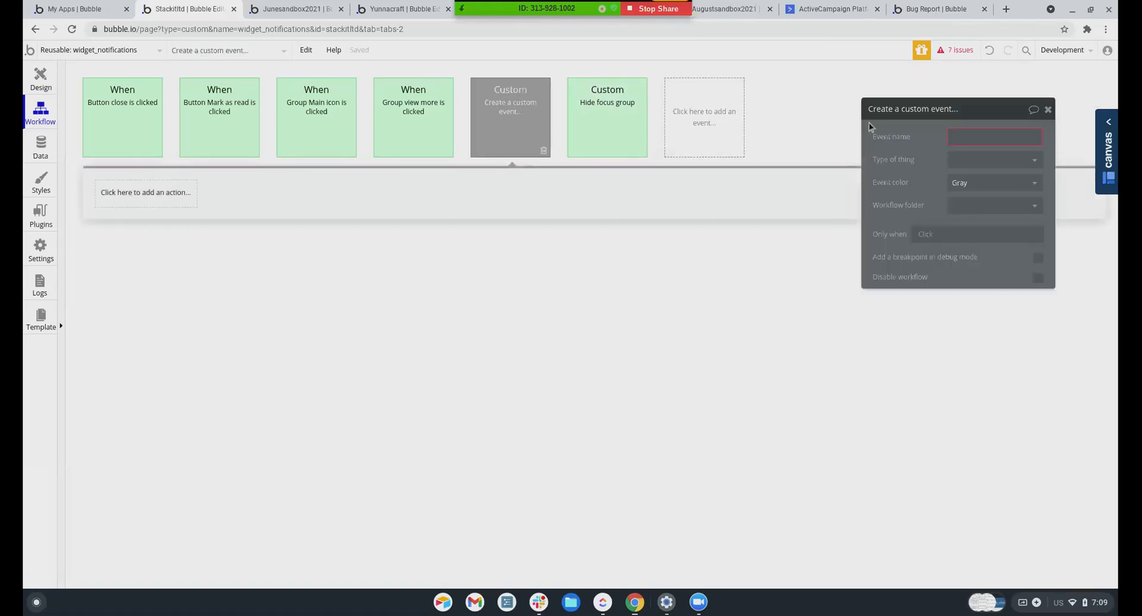
# Add a 'Make changes to a list of things' step for t-Messages from a Search for t-Messages
pyautogui.click(143, 190)
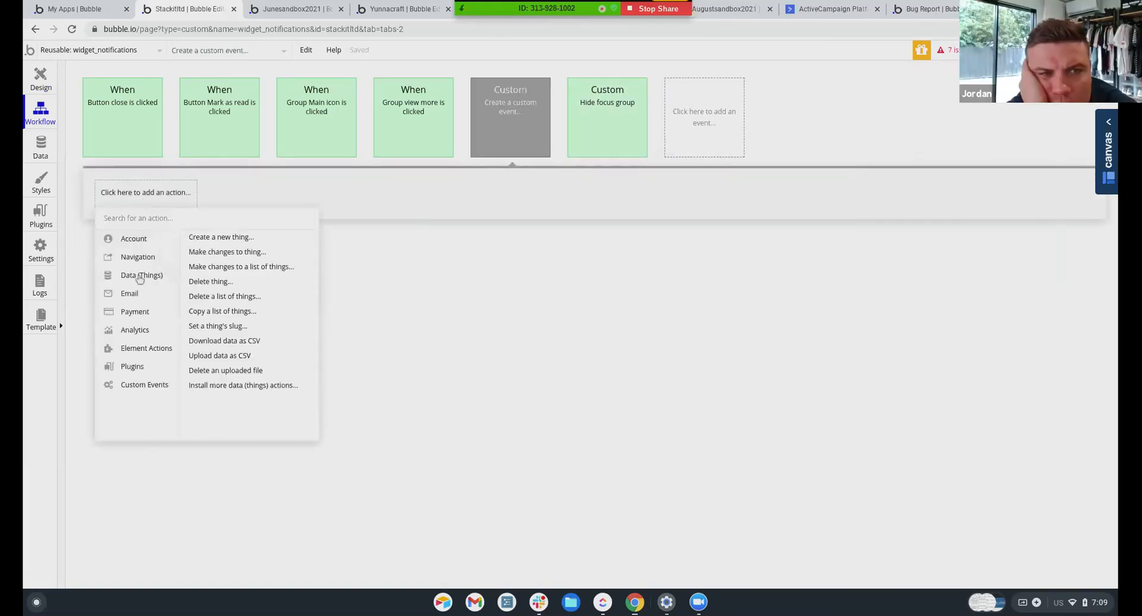
pyautogui.click(234, 268)
pyautogui.click(992, 138)
pyautogui.scroll(-3, 969, 226)
pyautogui.click(970, 292)
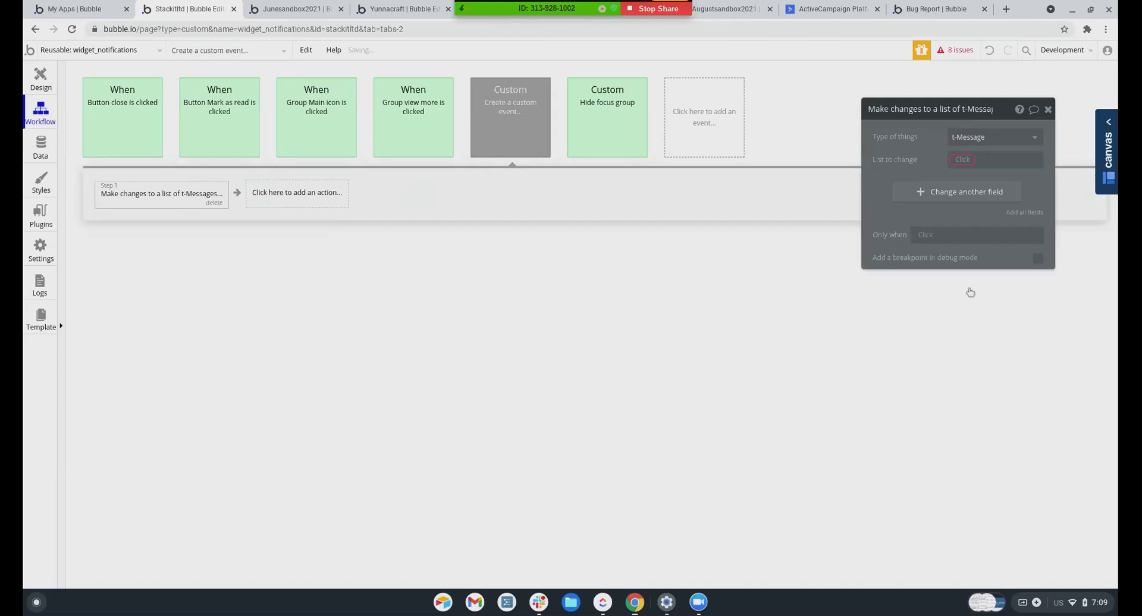
pyautogui.click(961, 161)
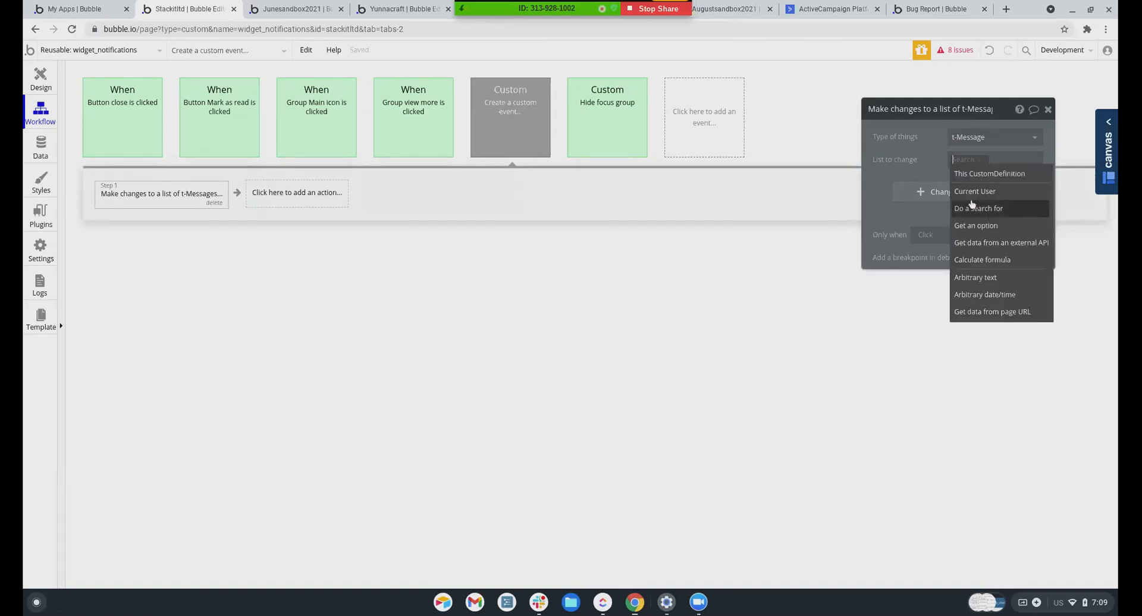
pyautogui.click(973, 208)
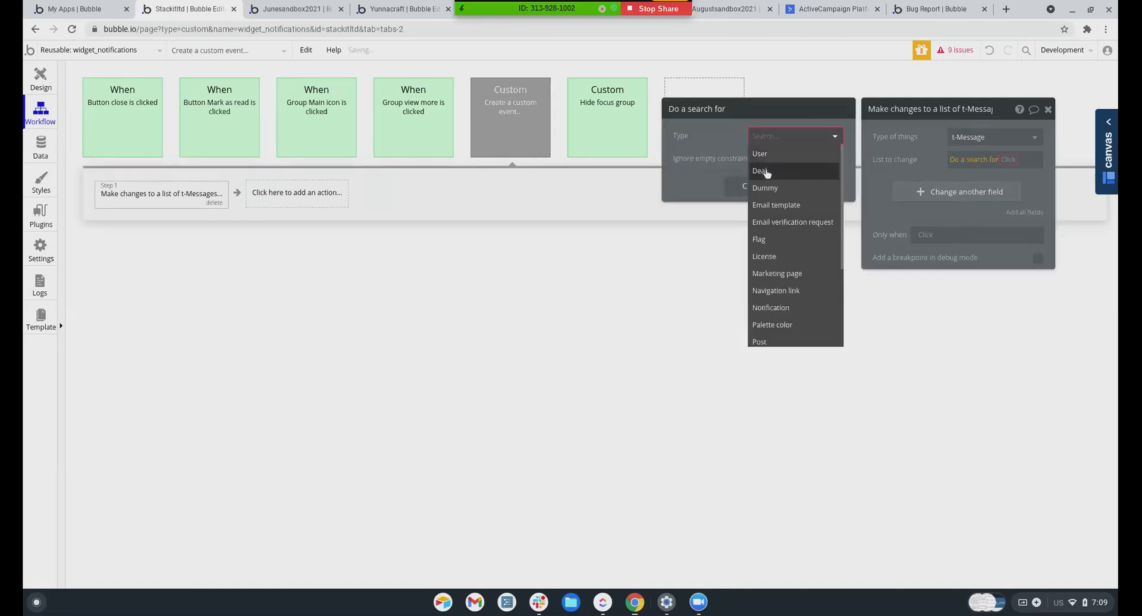
pyautogui.scroll(-3, 782, 297)
# Constrain the t-Message search to Users contains Current User
pyautogui.click(788, 286)
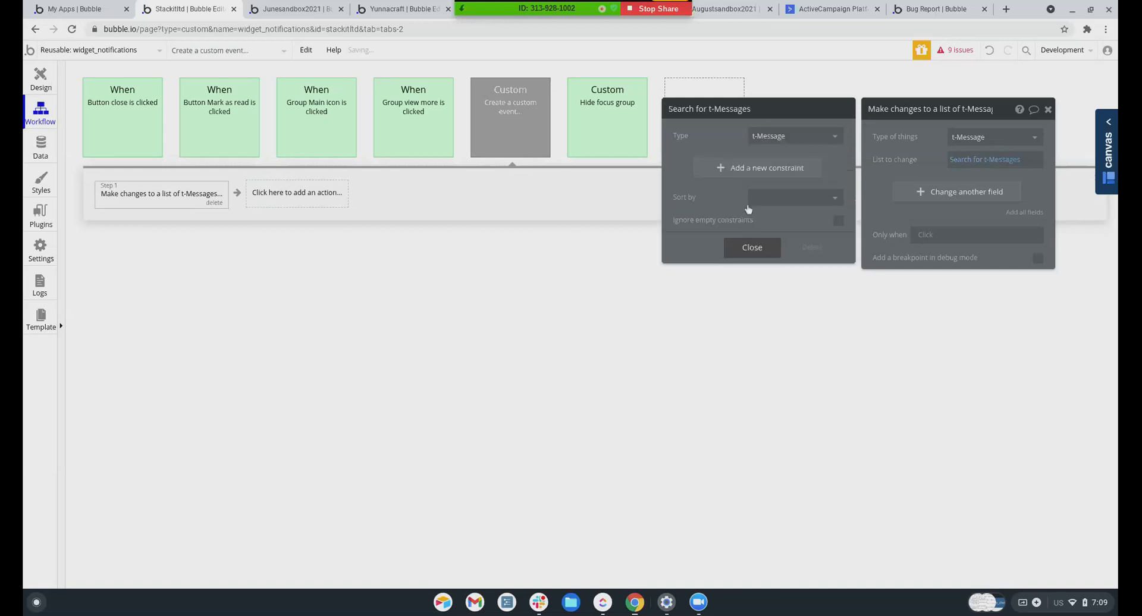
pyautogui.click(735, 169)
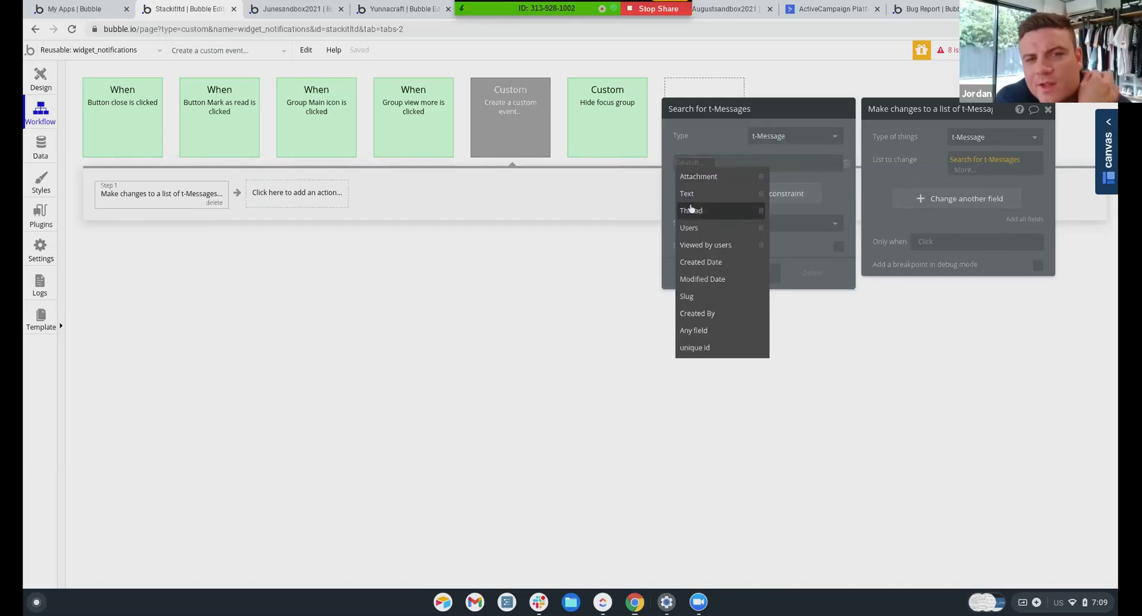
pyautogui.click(697, 205)
pyautogui.click(707, 163)
pyautogui.click(713, 181)
pyautogui.click(735, 164)
pyautogui.click(741, 197)
# Add a second constraint: Viewed by users doesn't contain Current User
pyautogui.click(739, 194)
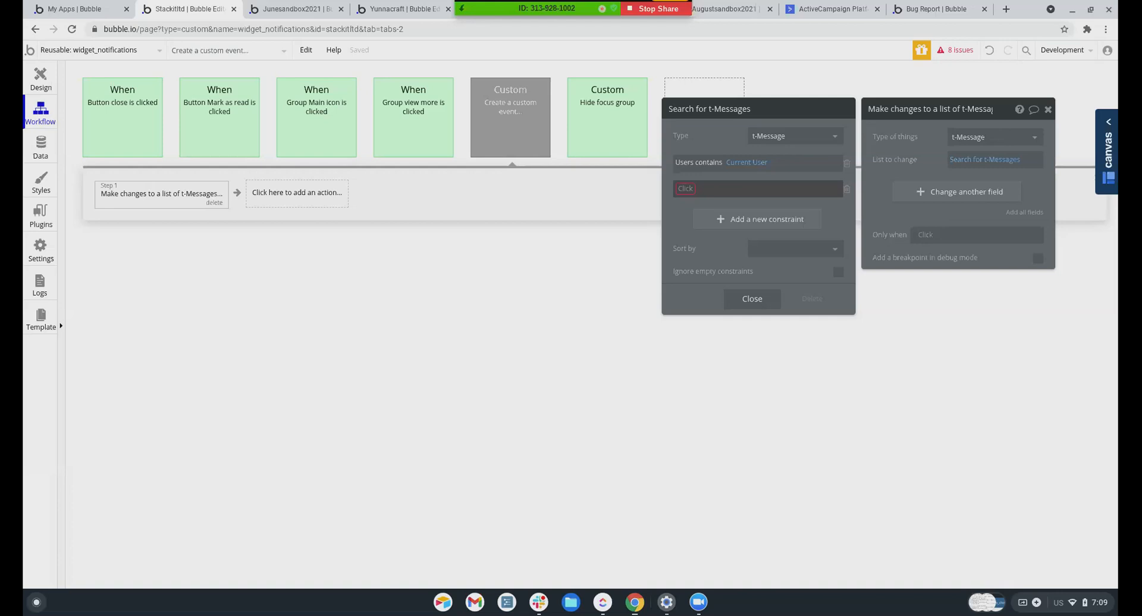
pyautogui.click(685, 188)
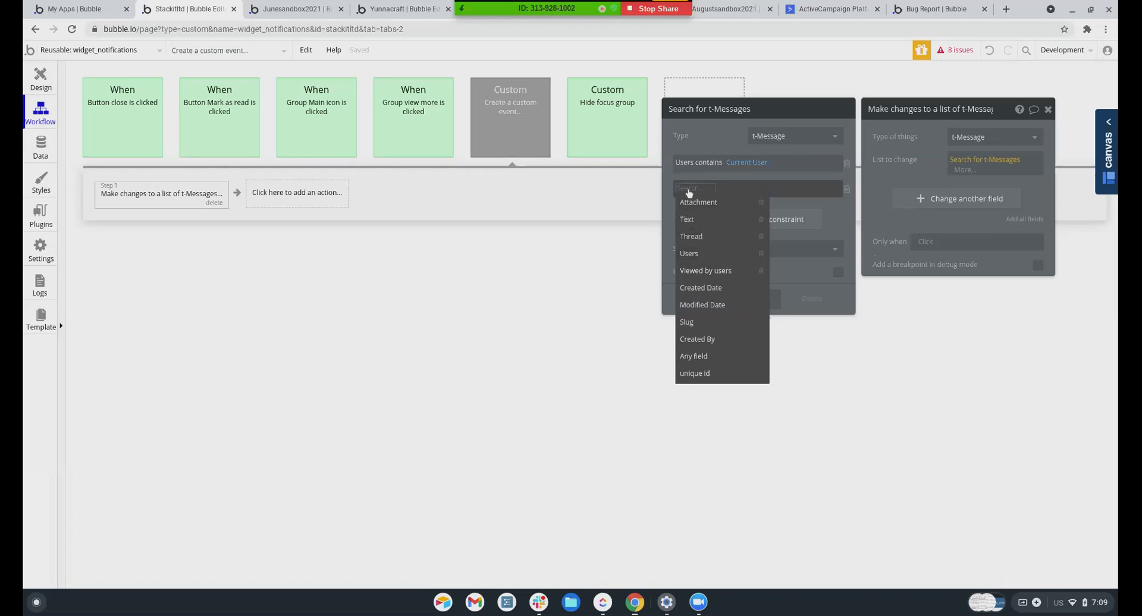
pyautogui.click(685, 272)
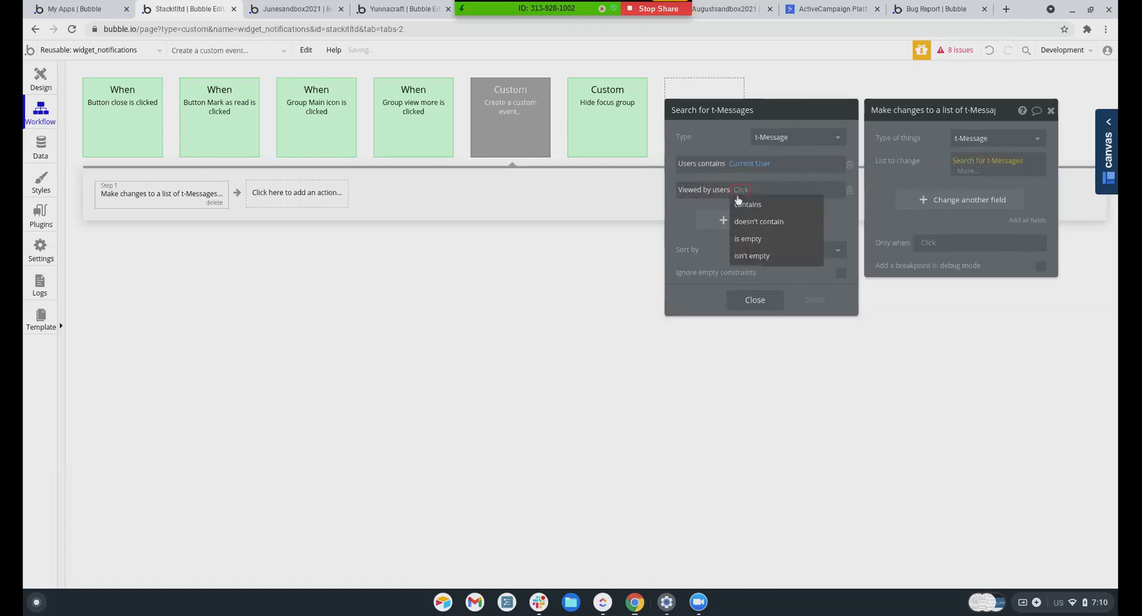
pyautogui.click(742, 222)
pyautogui.click(794, 191)
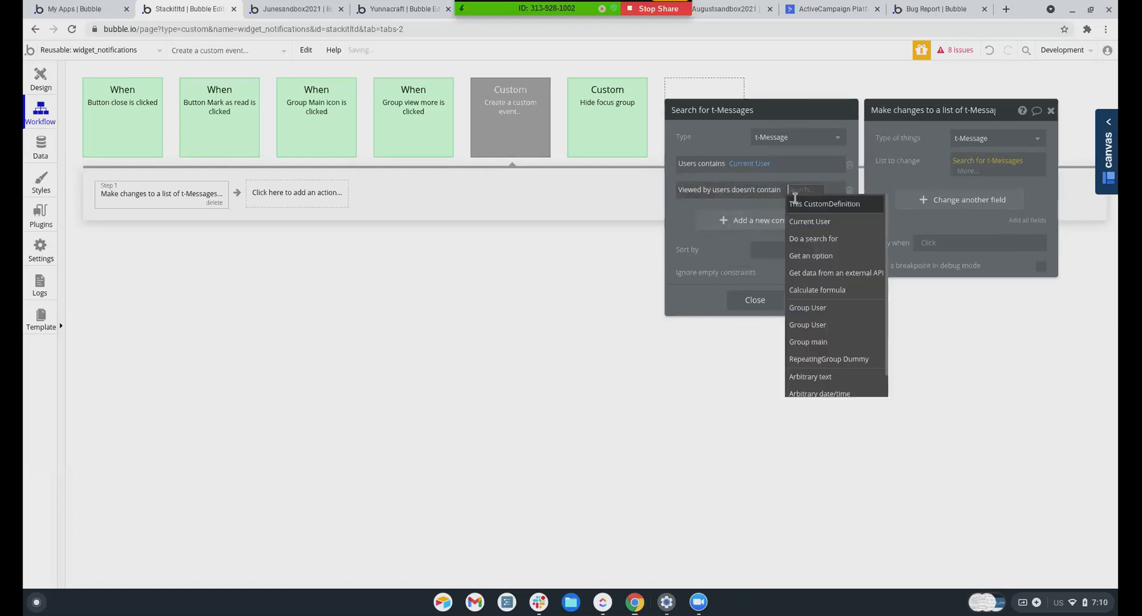
pyautogui.click(802, 220)
# Change the Viewed by users field on each found message to add Current User
pyautogui.click(947, 208)
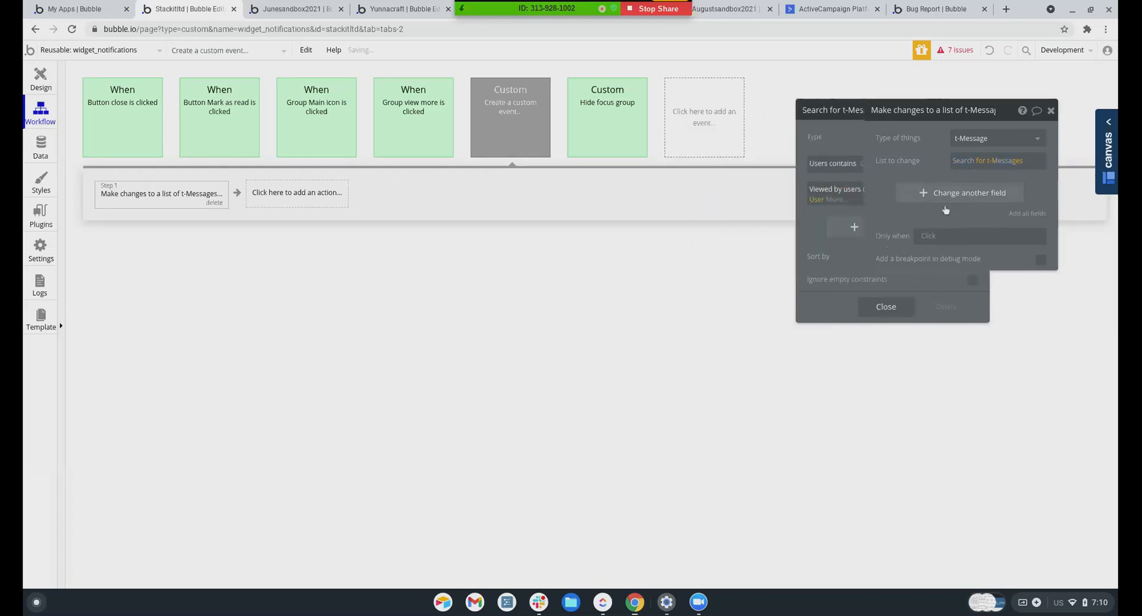
pyautogui.click(946, 210)
pyautogui.click(888, 188)
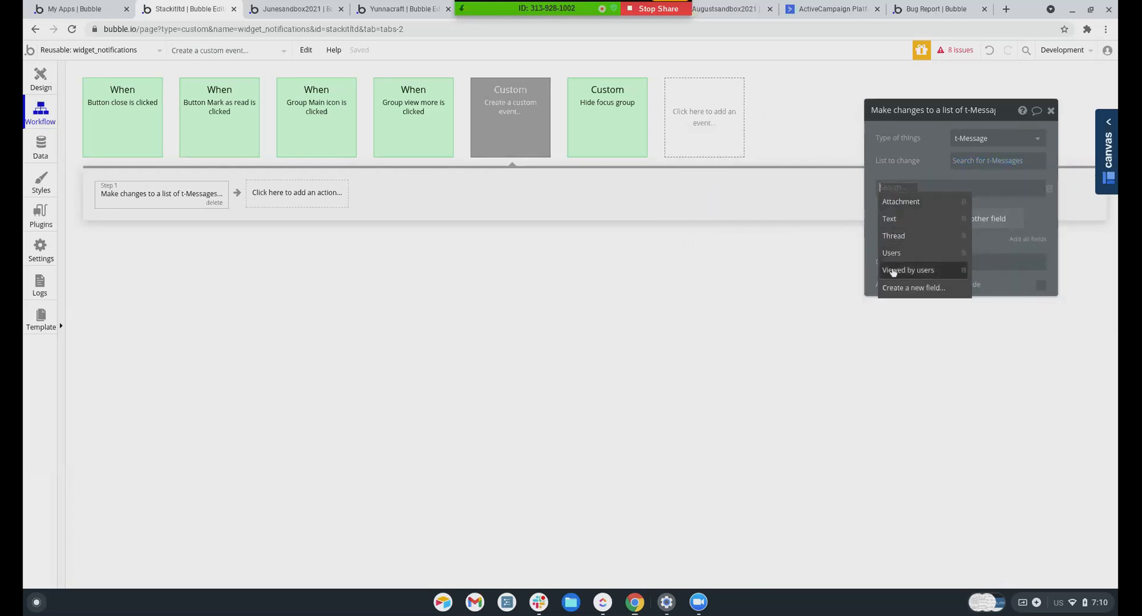
pyautogui.click(894, 270)
pyautogui.click(937, 189)
pyautogui.click(946, 196)
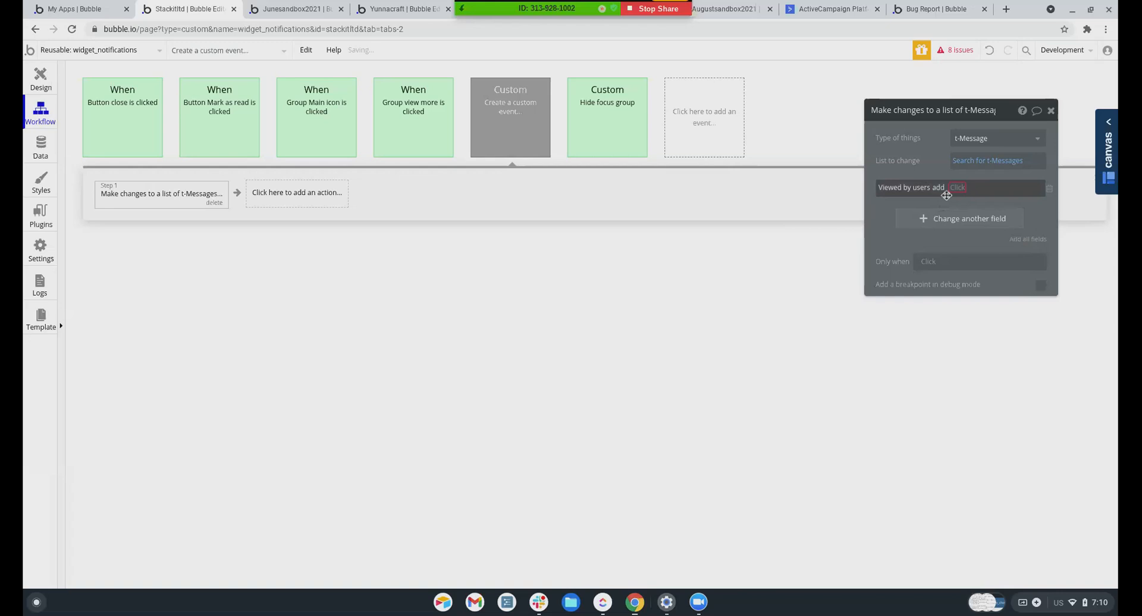
pyautogui.click(955, 188)
pyautogui.click(958, 233)
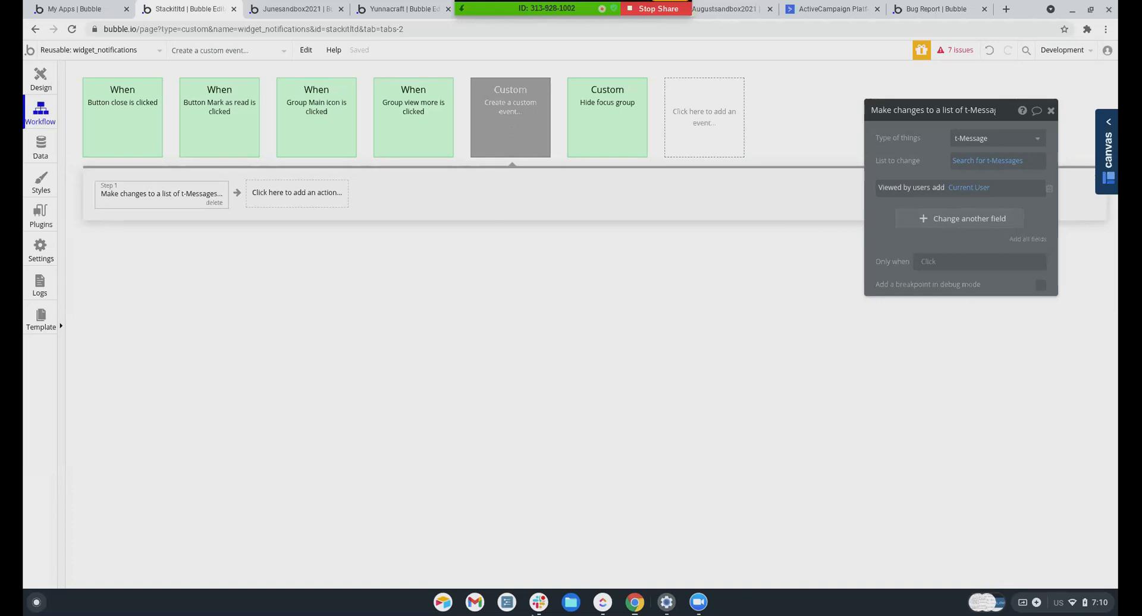
pyautogui.click(979, 161)
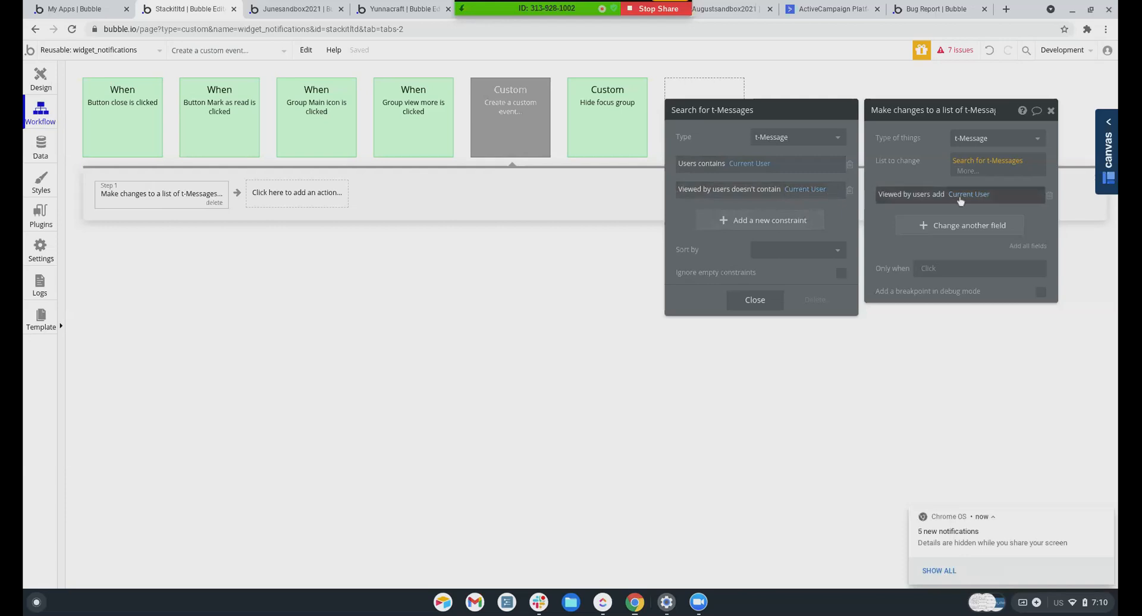
# Close the Search for t-Messages details and open a new browser tab
pyautogui.click(903, 219)
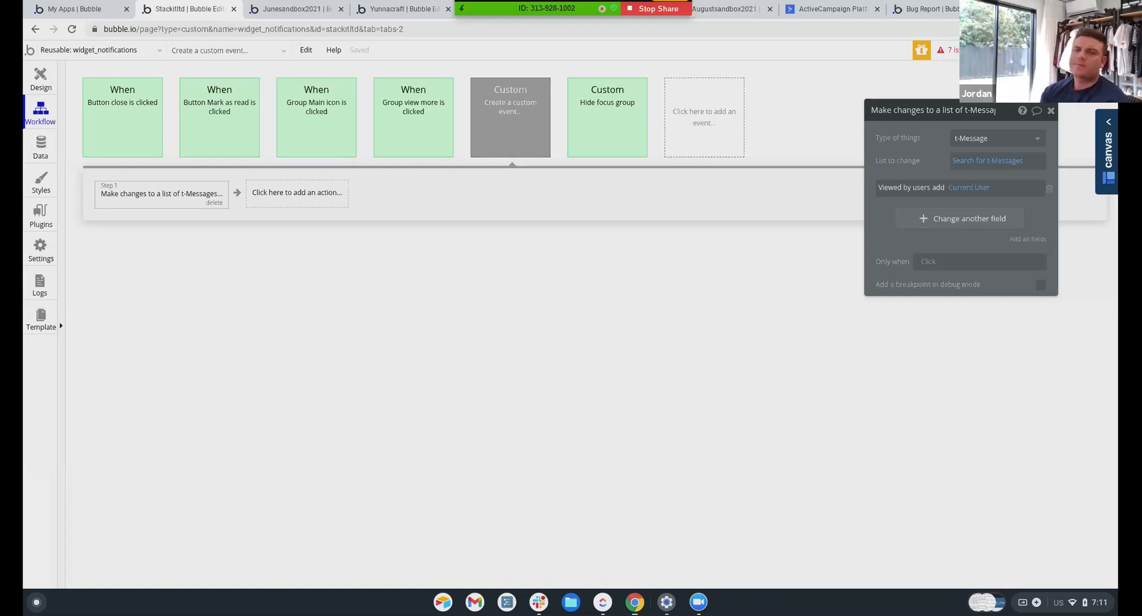
pyautogui.hotkey('ctrl', 't')
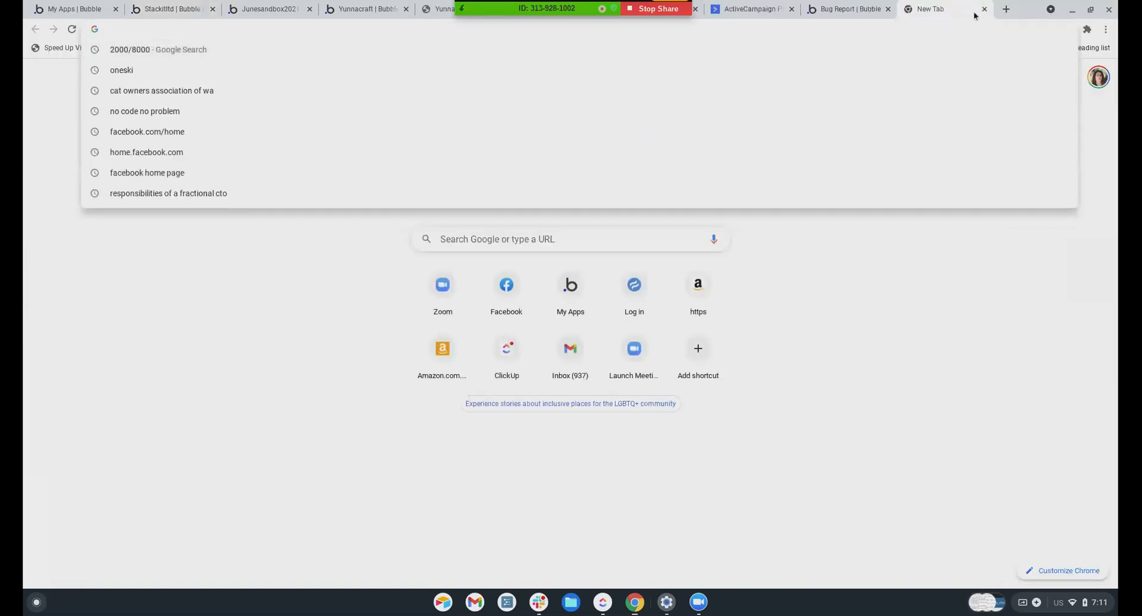
pyautogui.click(858, 430)
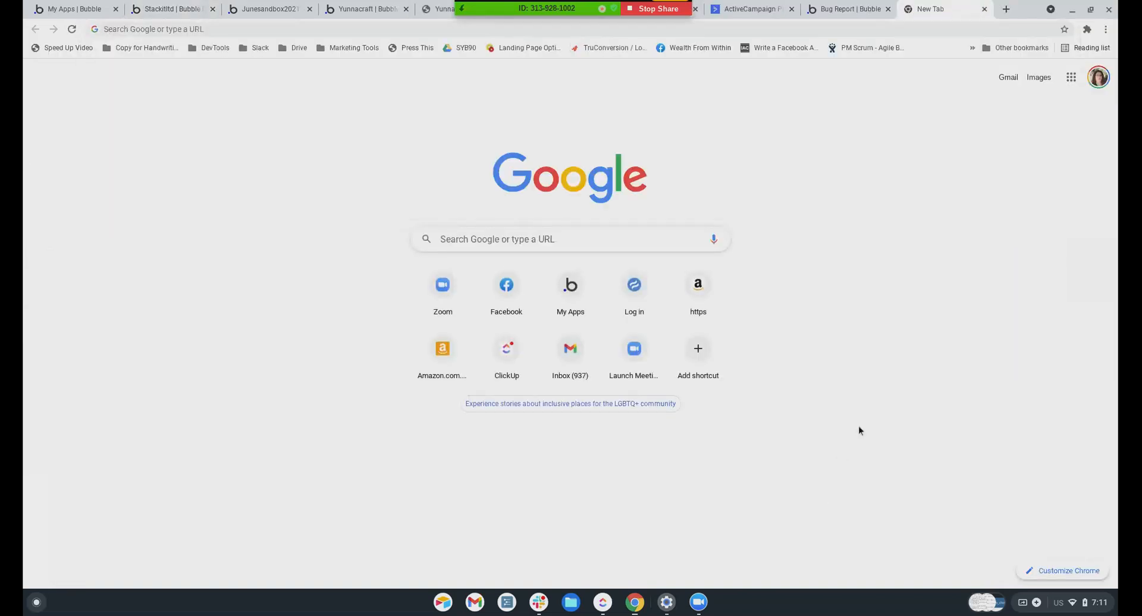
pyautogui.click(868, 32)
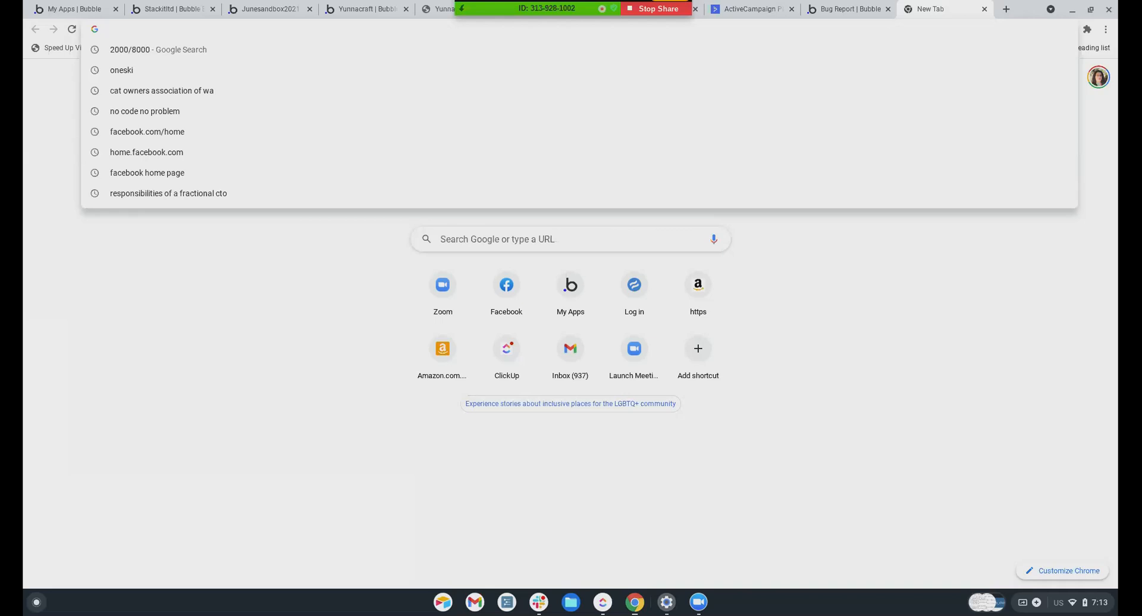
# From the My Apps list, open the Cocreativenocode app in the editor
pyautogui.click(156, 11)
pyautogui.click(82, 11)
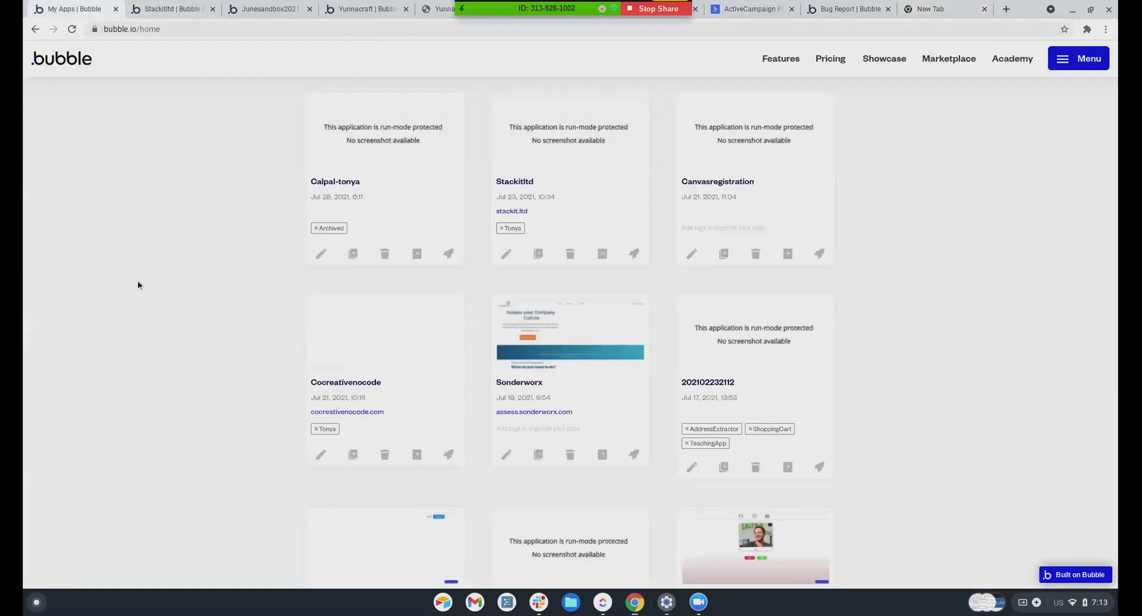
pyautogui.scroll(20, 419, 277)
pyautogui.scroll(-18, 422, 272)
pyautogui.scroll(-15, 423, 264)
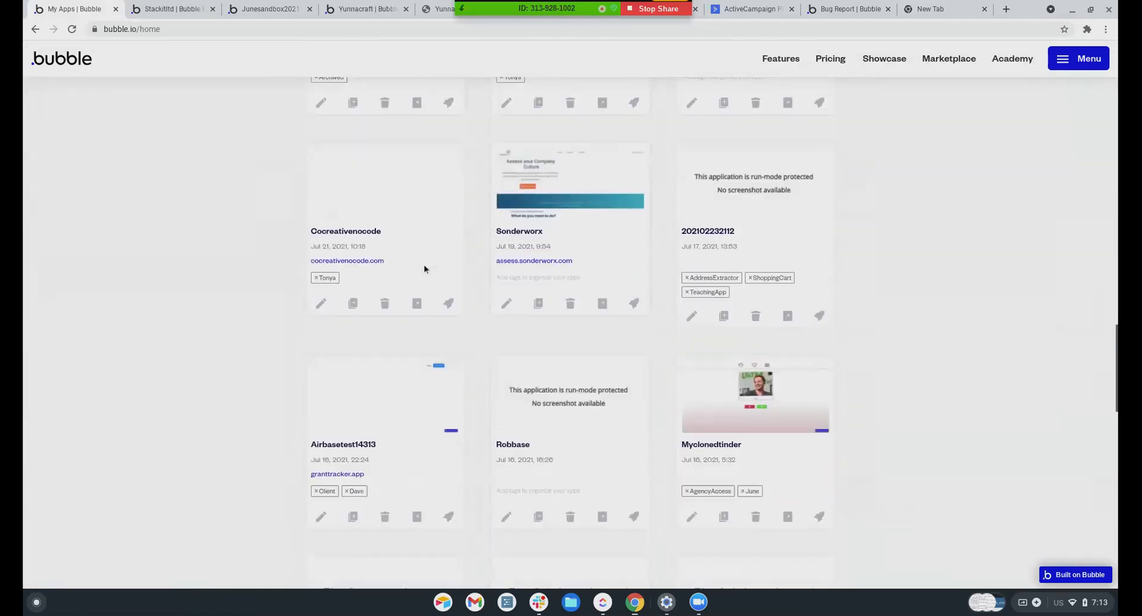
pyautogui.click(322, 291)
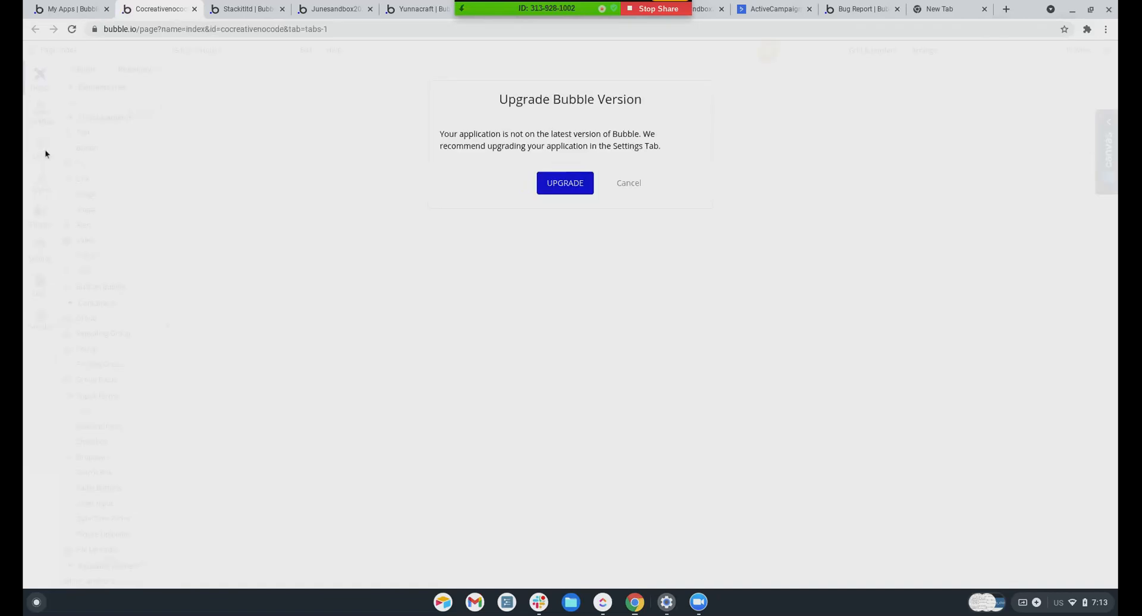
# Cancel the upgrade prompt and view the API Connector plugin holding the Stripe API
pyautogui.click(627, 183)
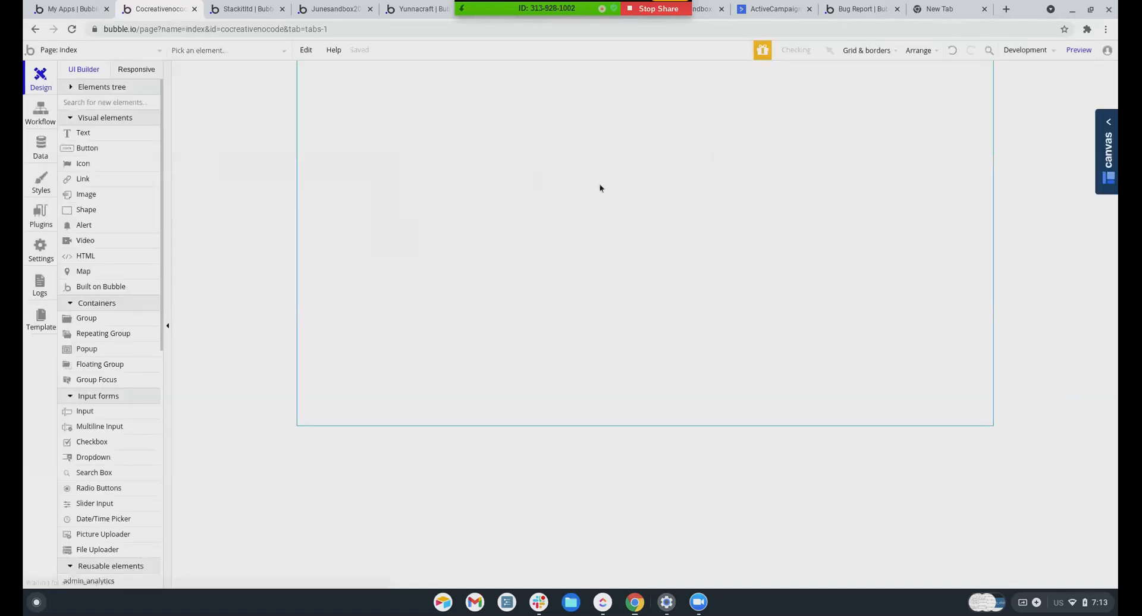
pyautogui.click(41, 149)
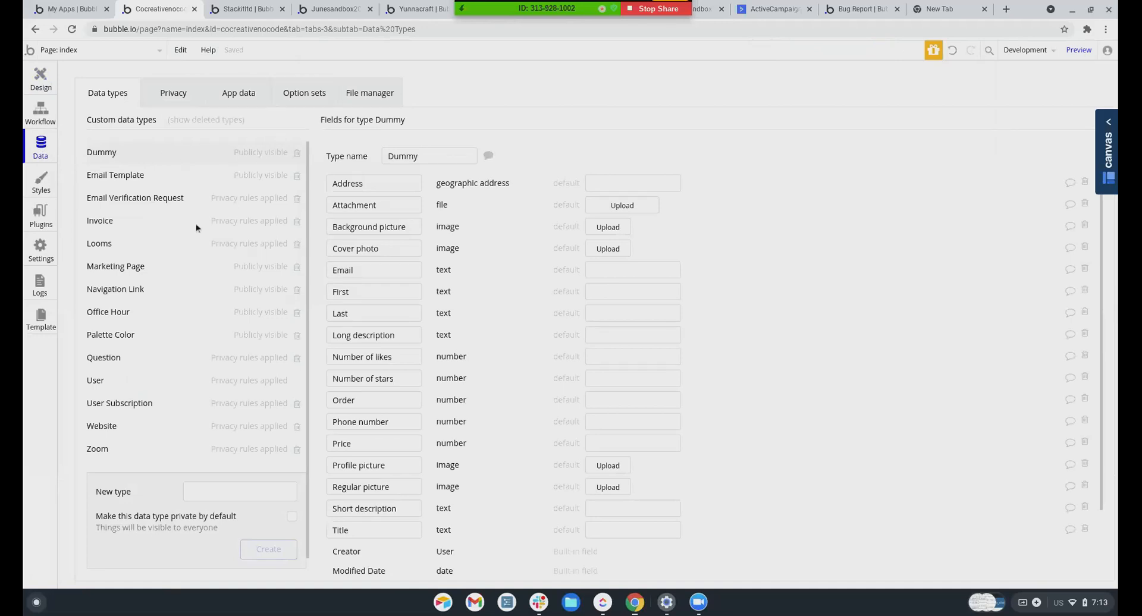
pyautogui.scroll(-1, 139, 342)
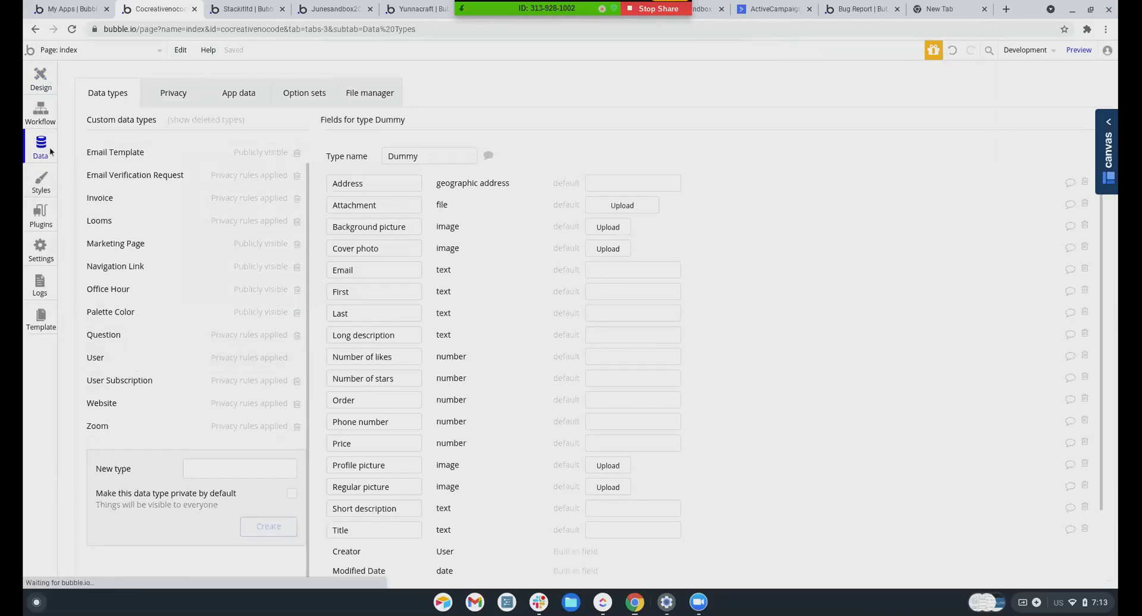
pyautogui.click(43, 223)
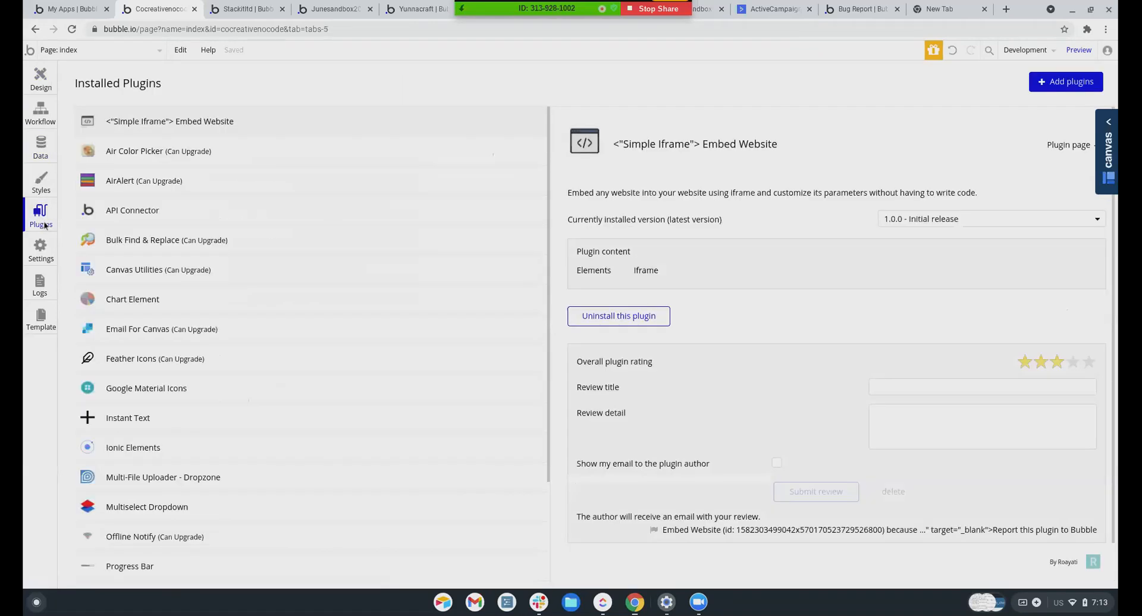
pyautogui.scroll(-2, 230, 222)
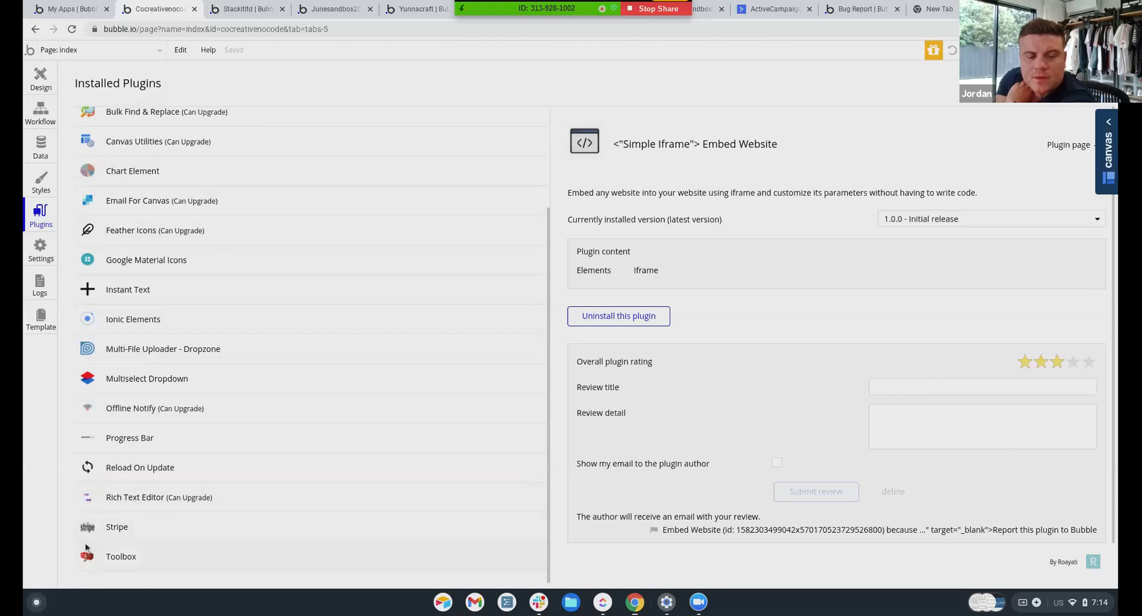
pyautogui.scroll(3, 160, 410)
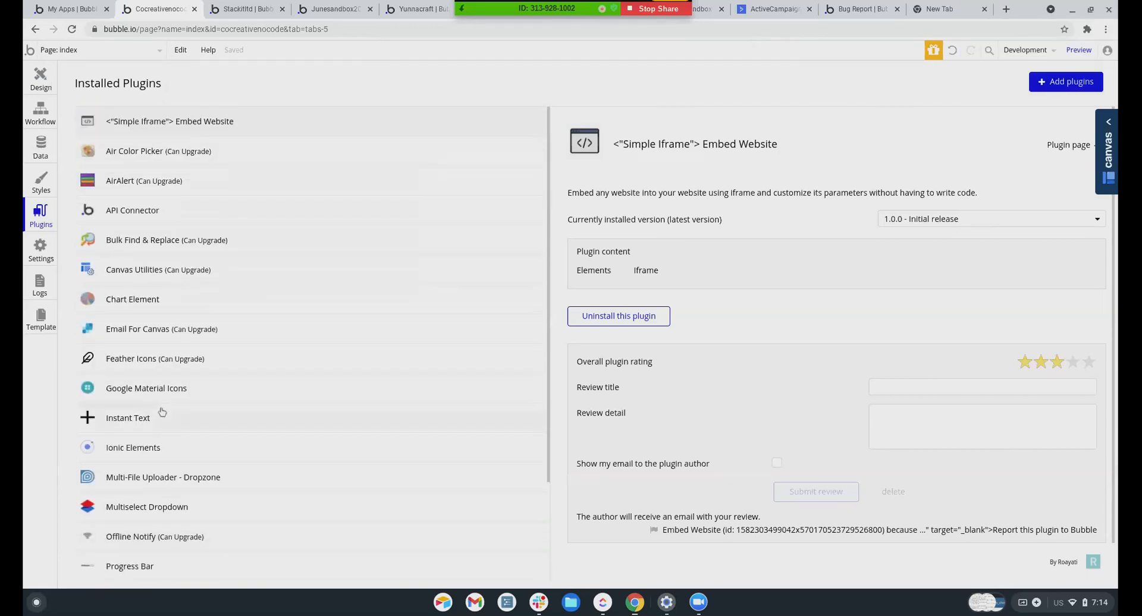
pyautogui.click(127, 214)
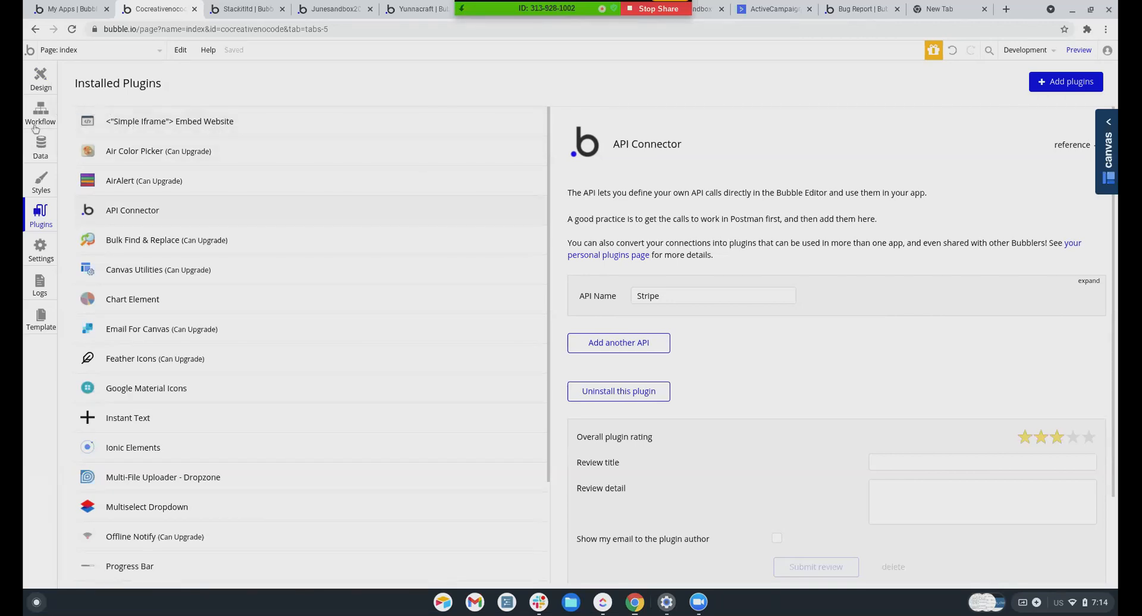
pyautogui.click(47, 49)
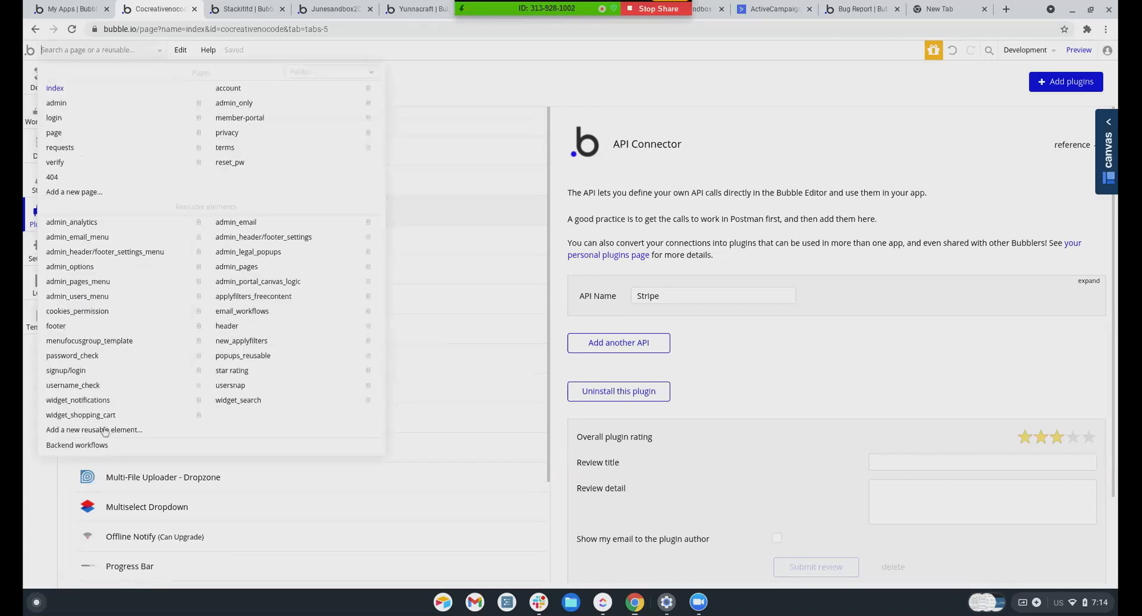
# Review invoice_member's charge, Get Charge Object and invoice update steps in Backend workflows
pyautogui.click(95, 445)
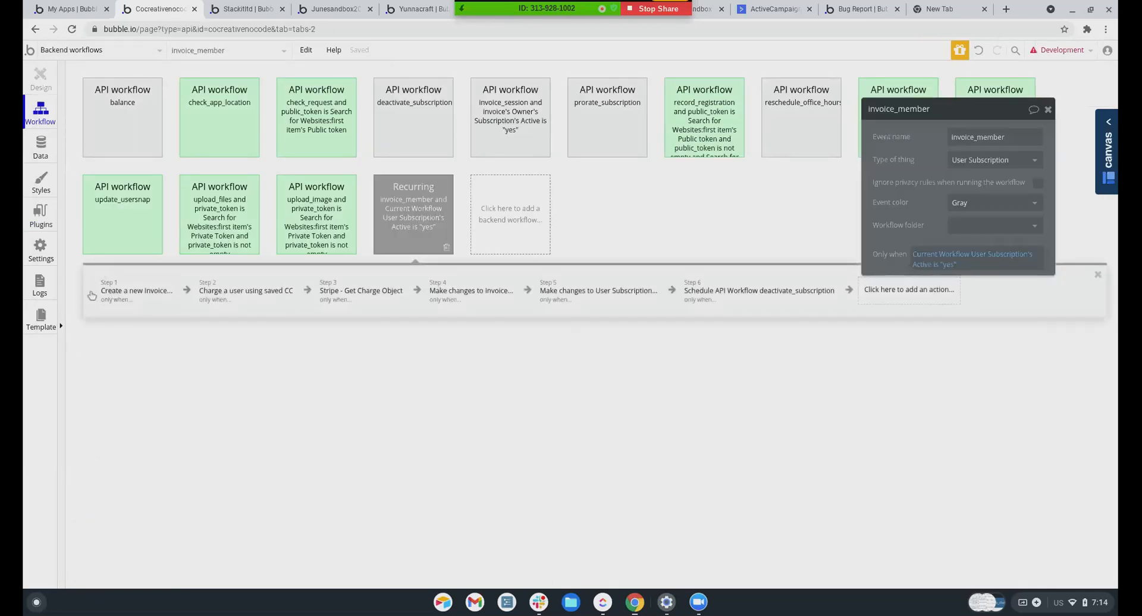
pyautogui.click(247, 292)
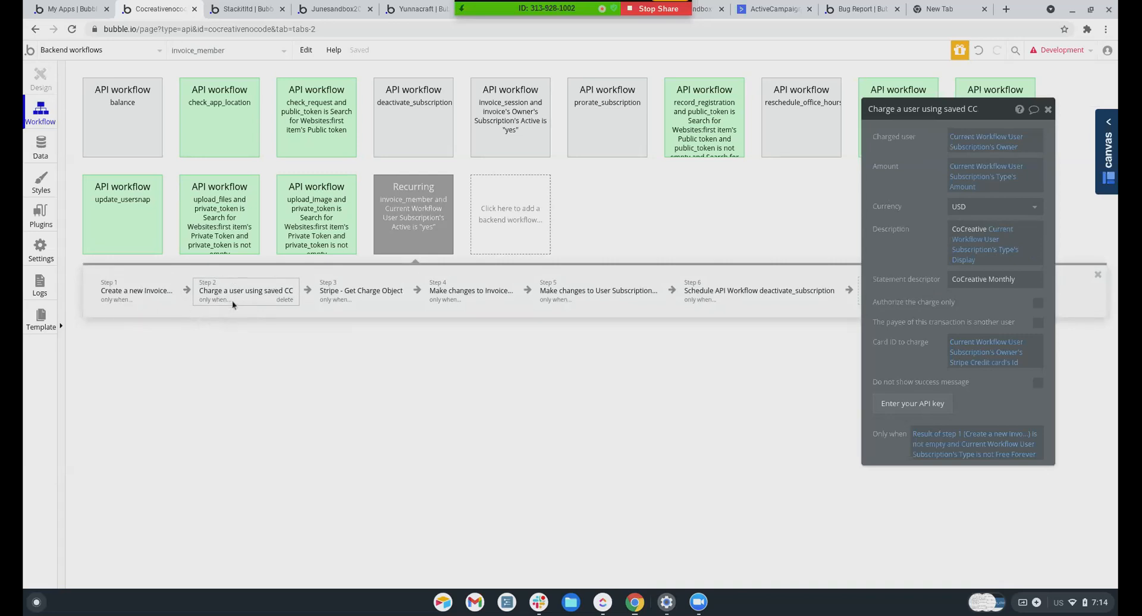
pyautogui.click(338, 298)
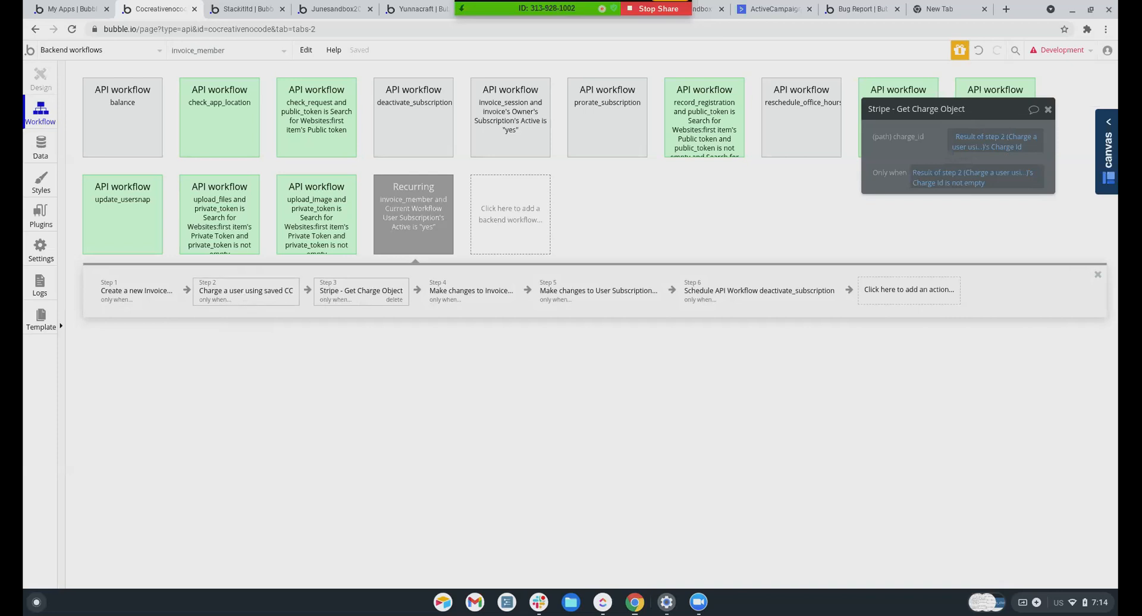
pyautogui.click(242, 295)
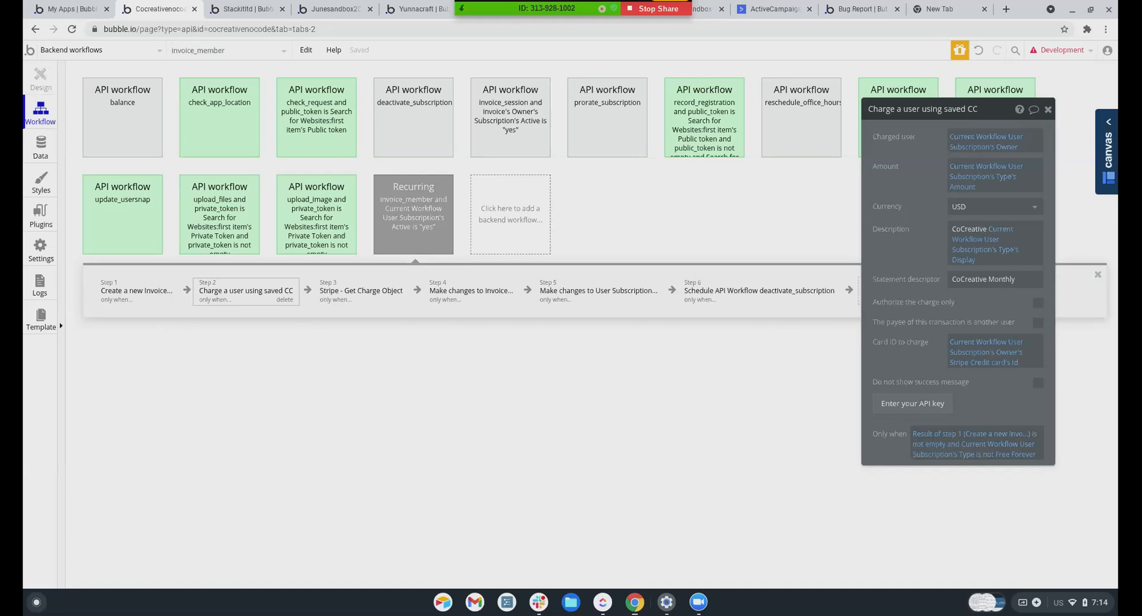
pyautogui.click(338, 290)
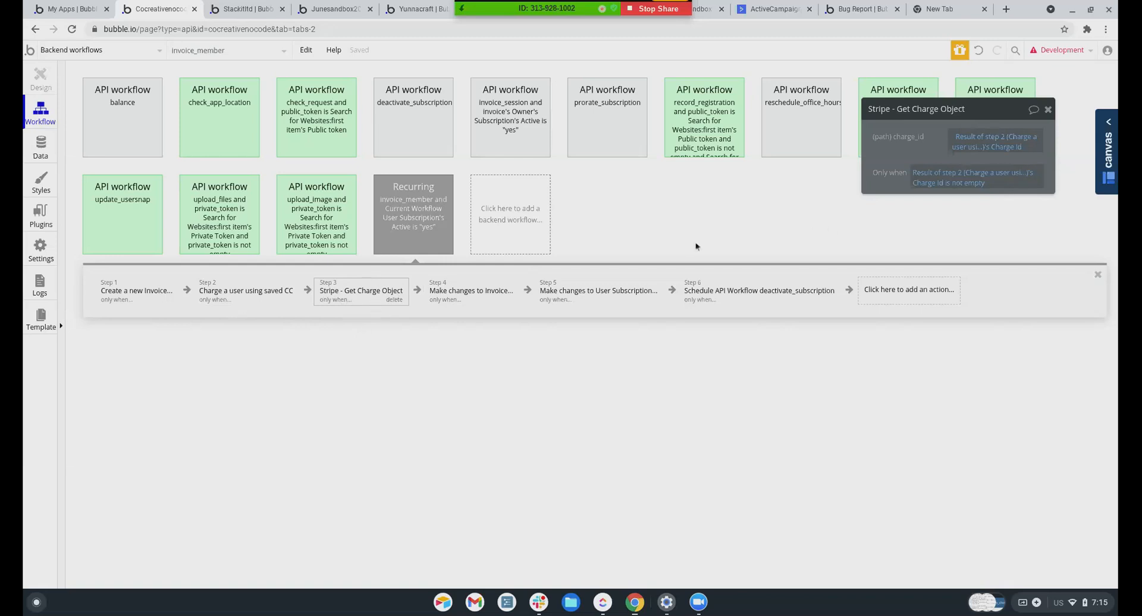
pyautogui.click(470, 294)
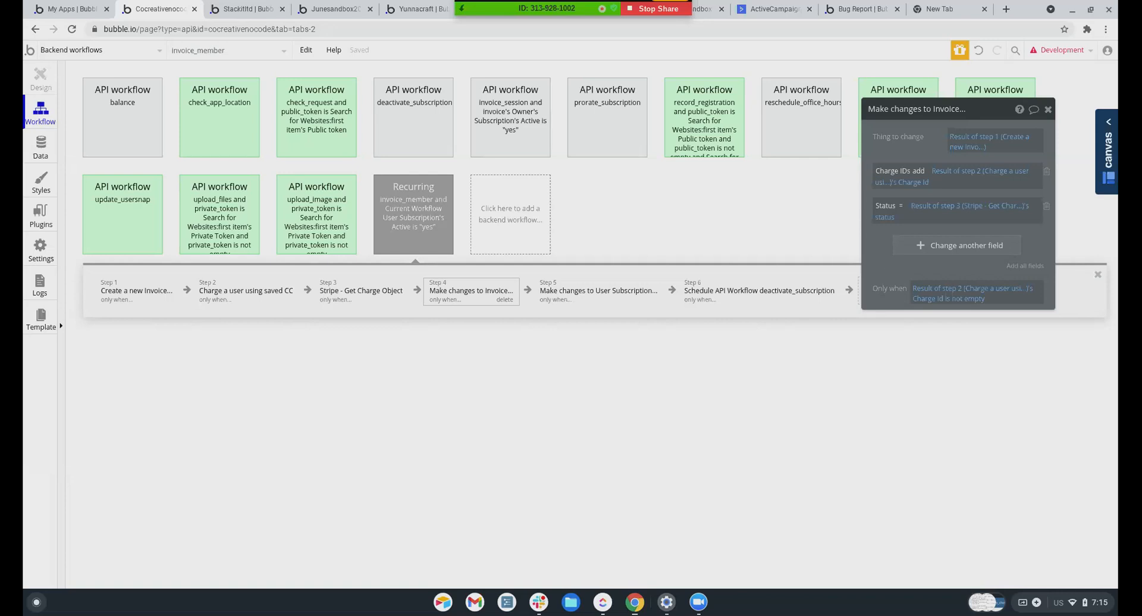
pyautogui.click(970, 10)
# Search the web for Box.com API documentation on changing a file name
pyautogui.click(931, 31)
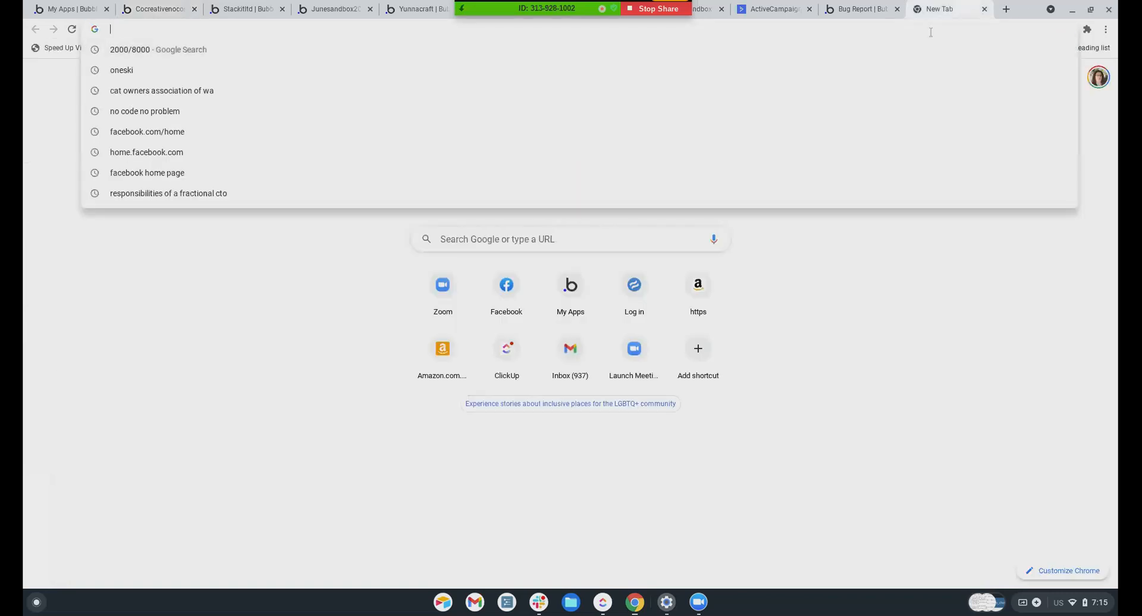
pyautogui.write('vox')
pyautogui.press('BackSpace')
pyautogui.press('BackSpace')
pyautogui.press('BackSpace')
pyautogui.write('bo.')
pyautogui.press('BackSpace')
pyautogui.write('x.com api co')
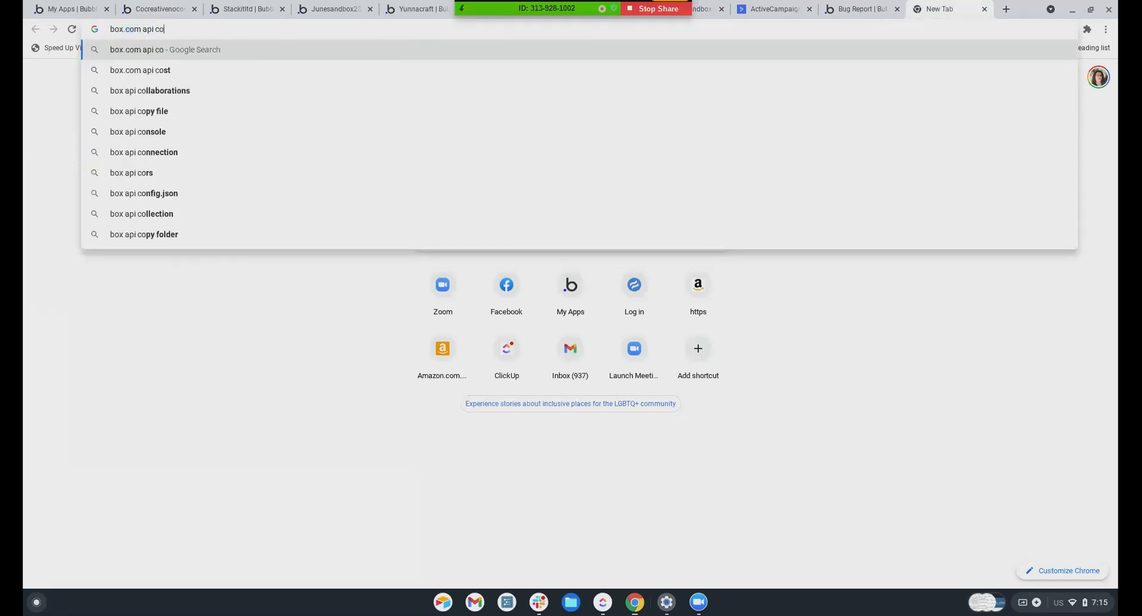
pyautogui.press('BackSpace')
pyautogui.write('docume')
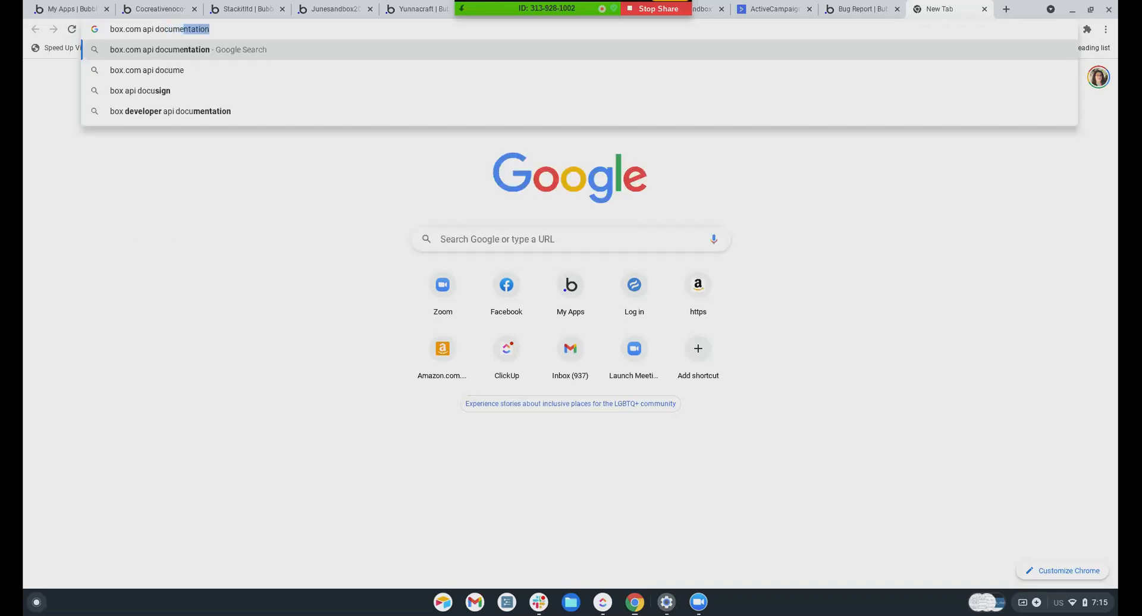
pyautogui.write('ntation change file name')
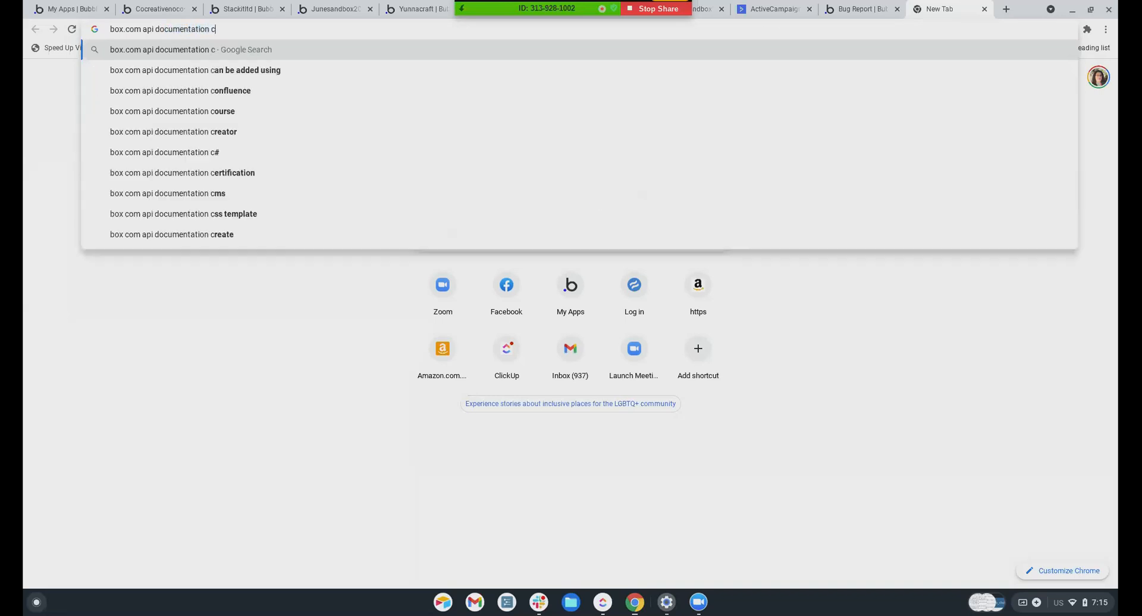
pyautogui.press('Return')
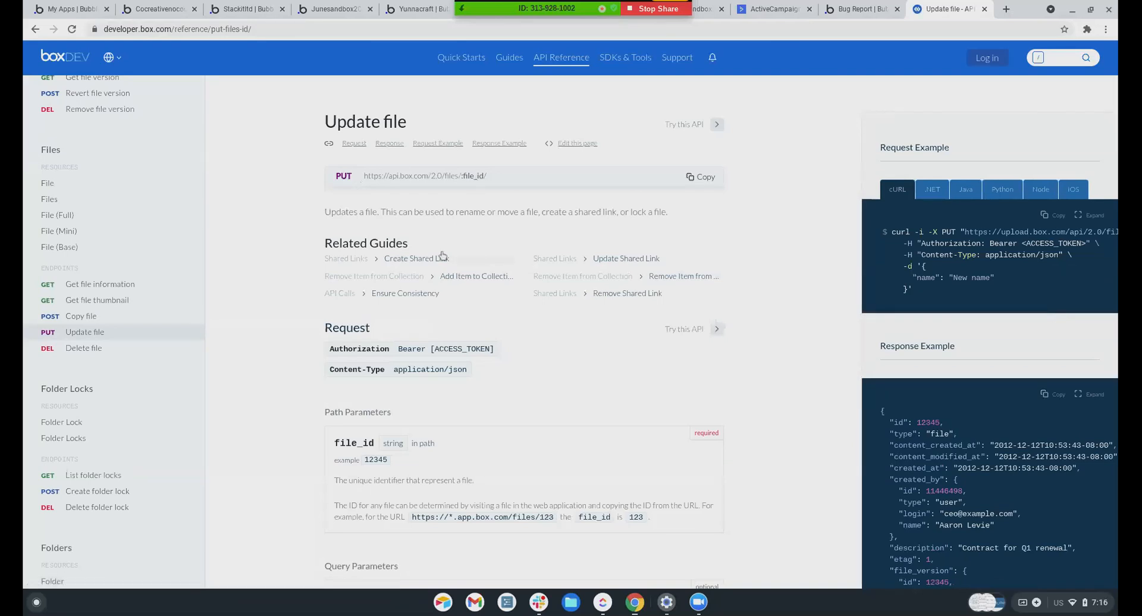
# Read through the Box Update file reference for PUT /2.0/files/:file_id
pyautogui.scroll(-1, 367, 284)
pyautogui.scroll(-3, 368, 284)
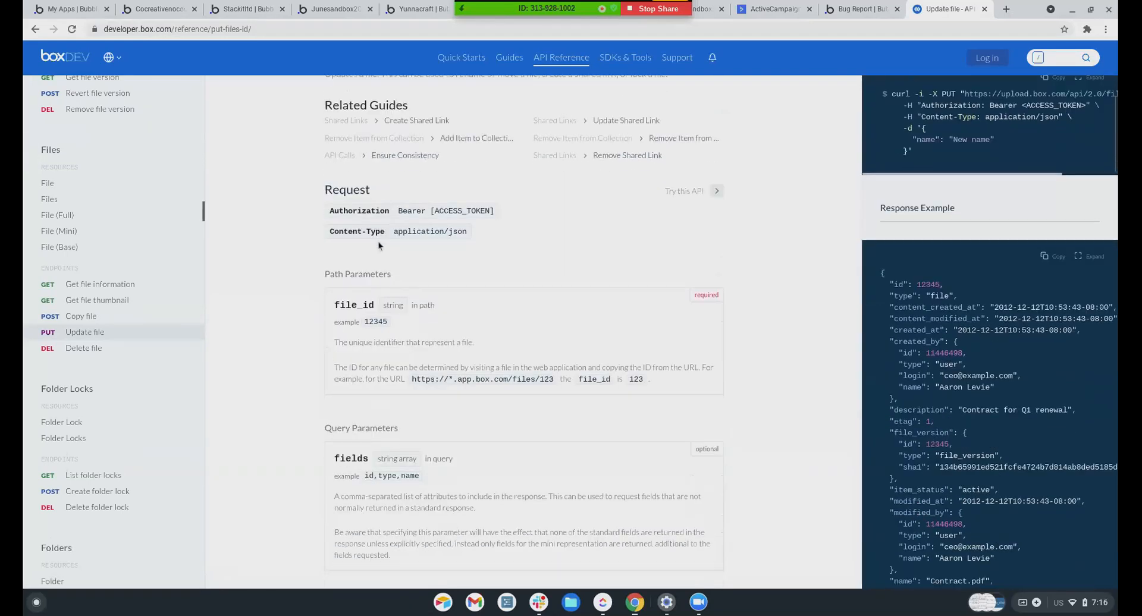
pyautogui.scroll(-2, 414, 255)
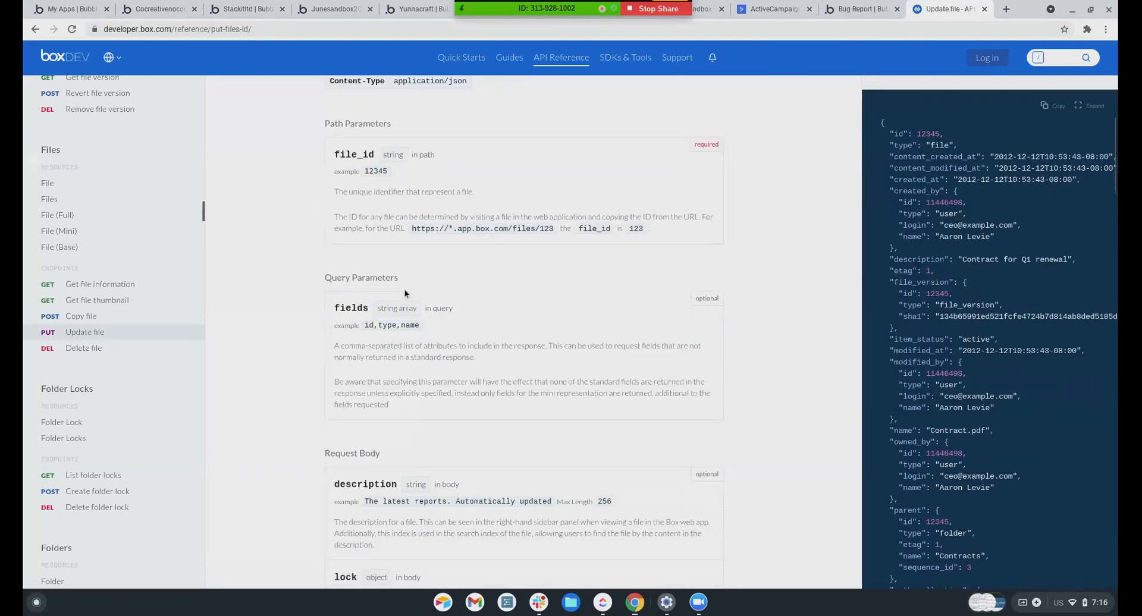
pyautogui.scroll(-1, 390, 254)
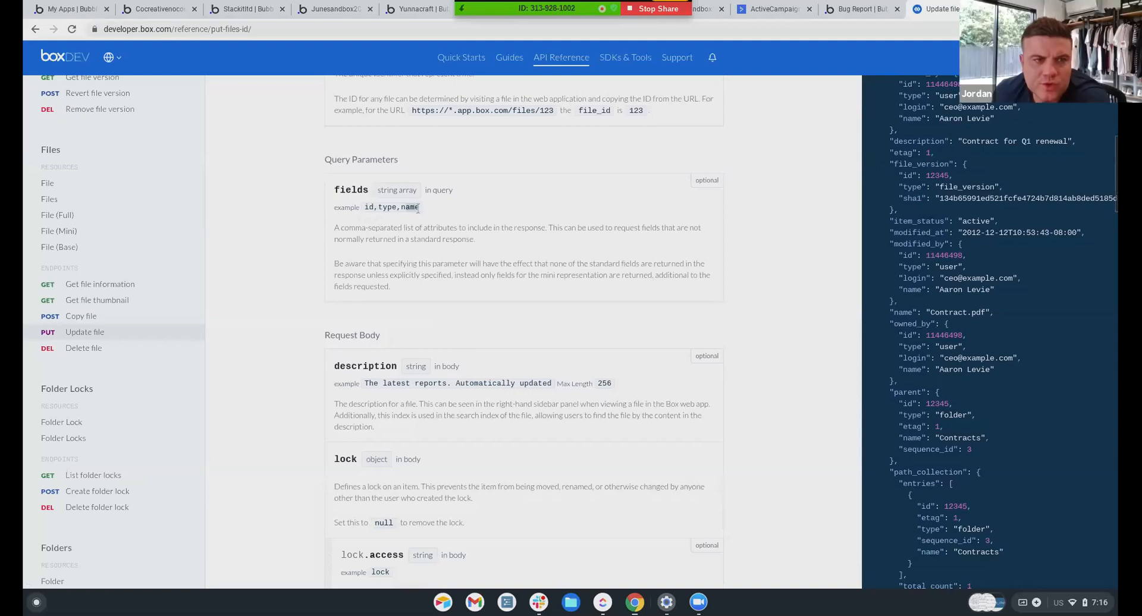
pyautogui.scroll(-1, 414, 317)
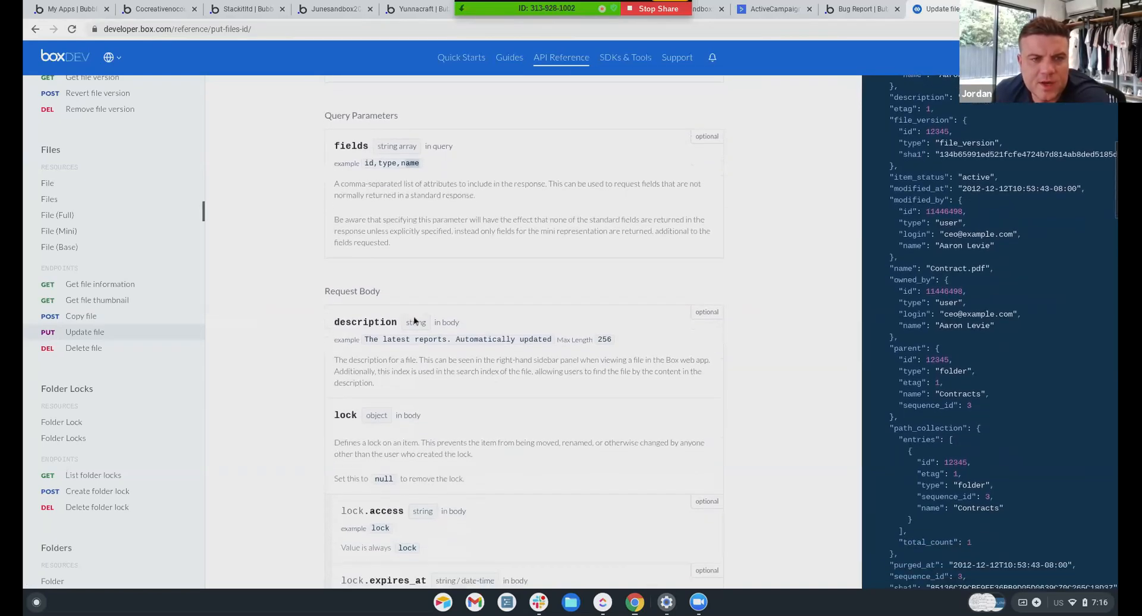
pyautogui.scroll(-2, 413, 314)
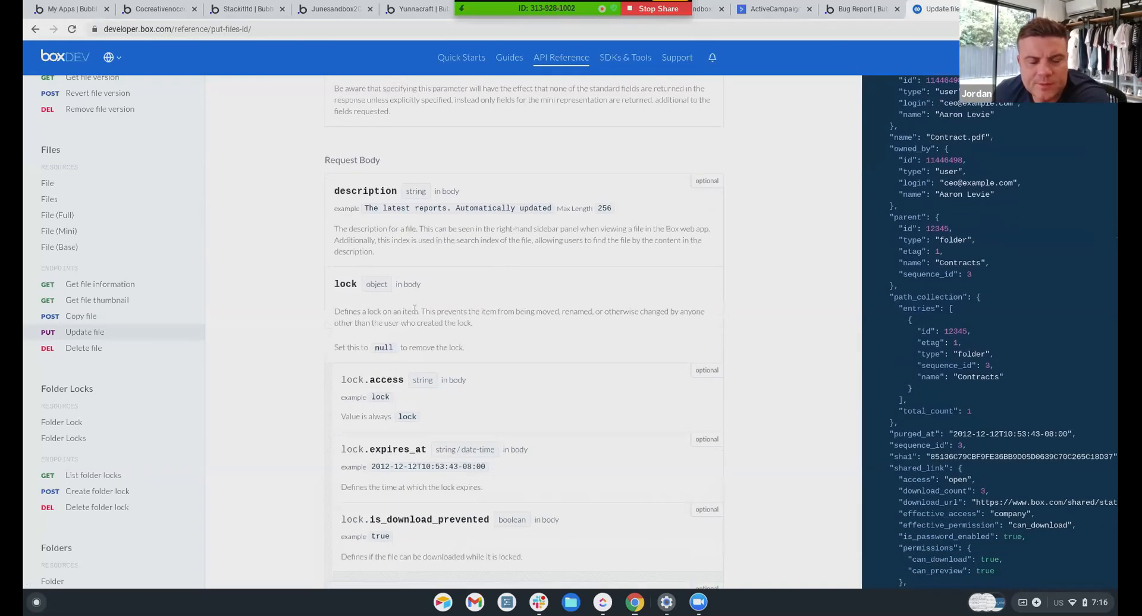
pyautogui.scroll(5, 415, 307)
pyautogui.scroll(2, 415, 308)
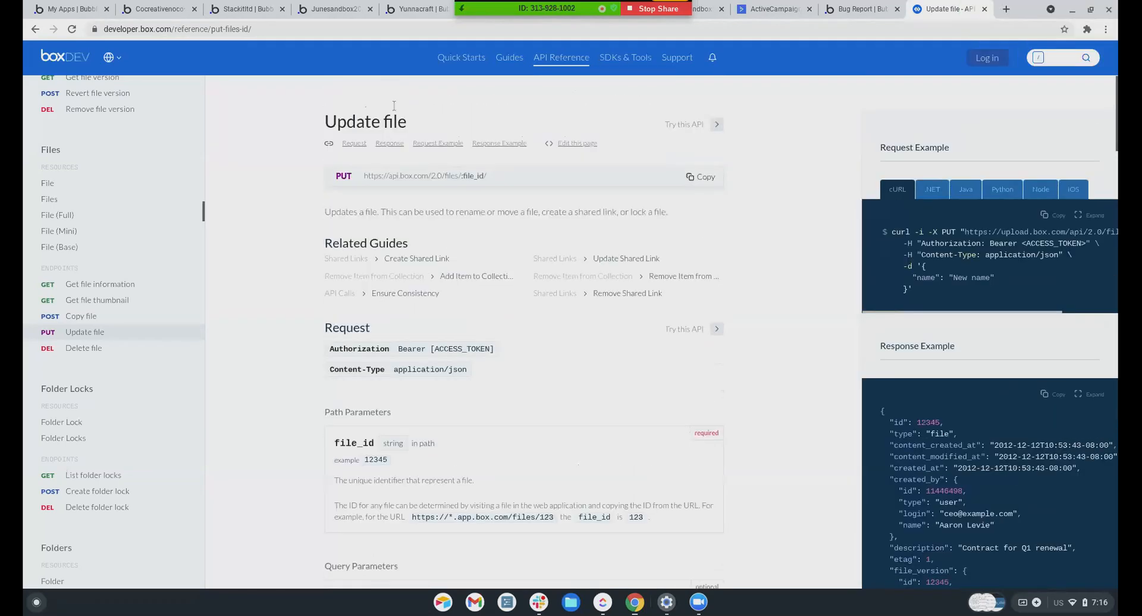
# In Junesandbox2021's API Connector, expand the second New API, then open Install New Plugins
pyautogui.click(321, 10)
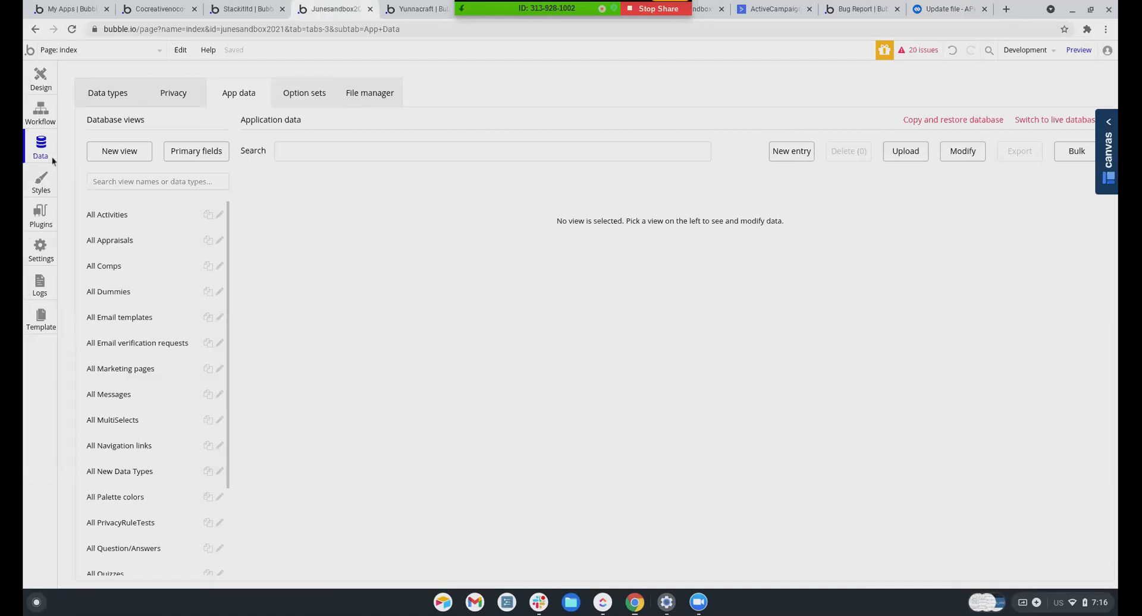
pyautogui.click(40, 214)
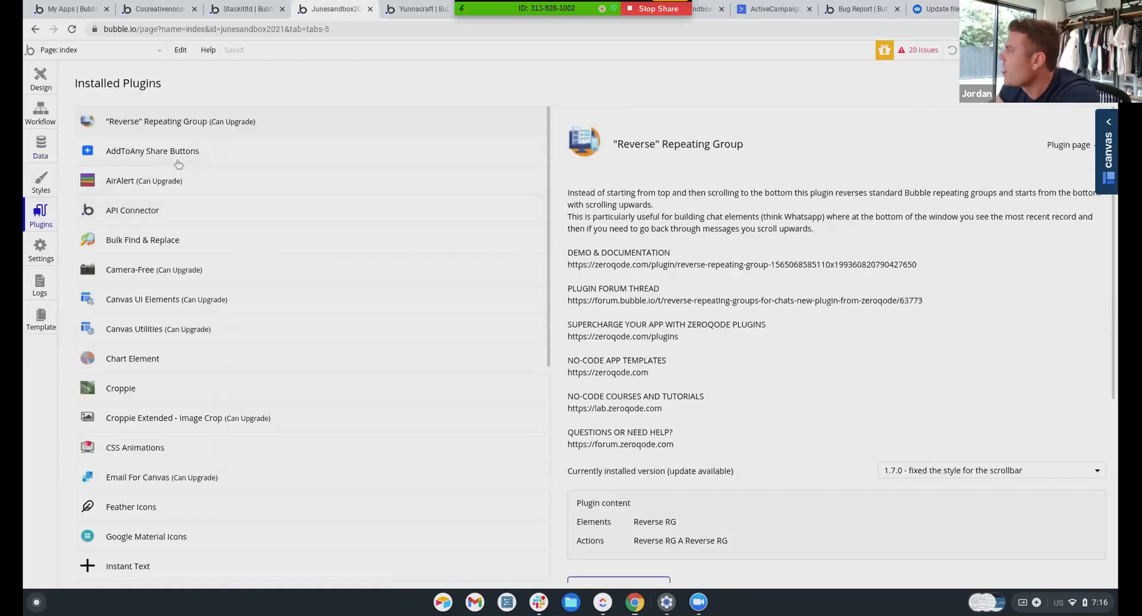
pyautogui.click(148, 213)
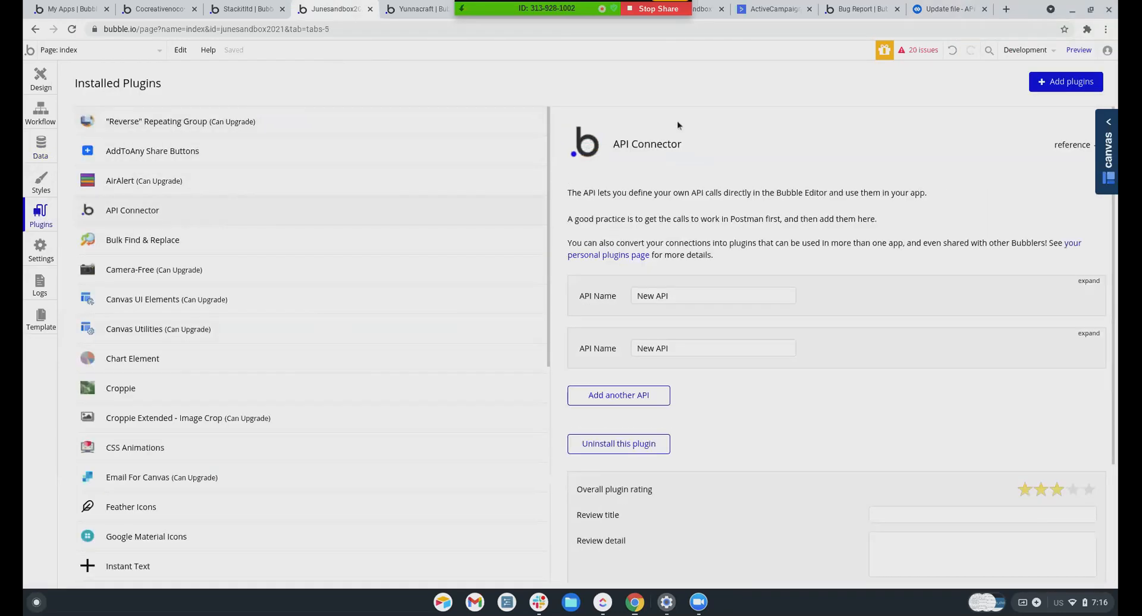
pyautogui.click(1089, 333)
pyautogui.scroll(-3, 872, 252)
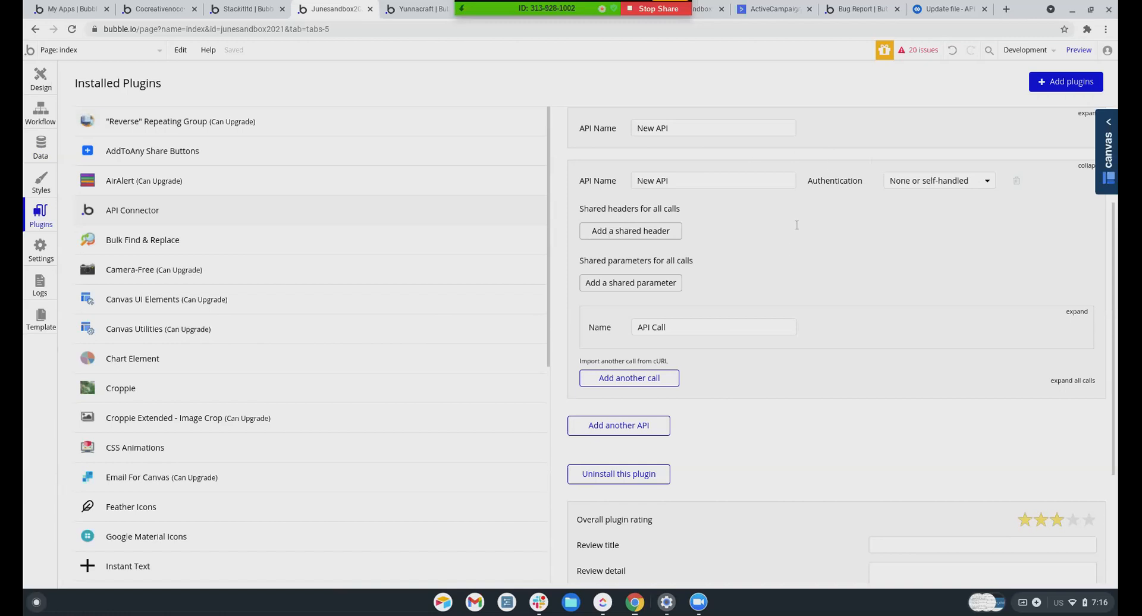
pyautogui.click(1064, 82)
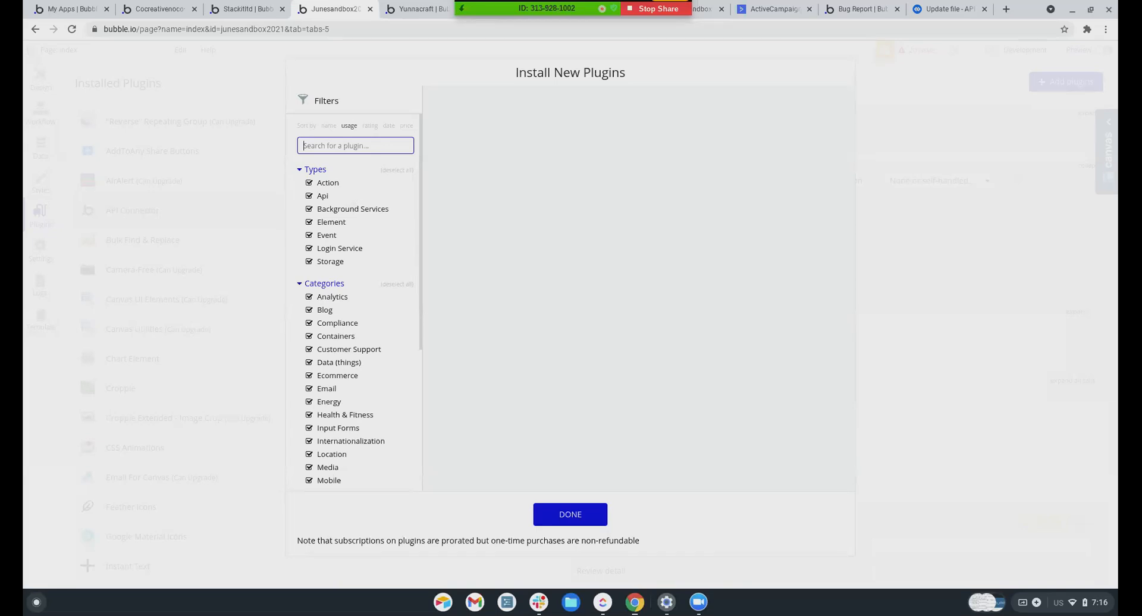
# Search plugins for 'box', install the free Dropbox V2 plugin, and open its plugin page
pyautogui.write('box.com')
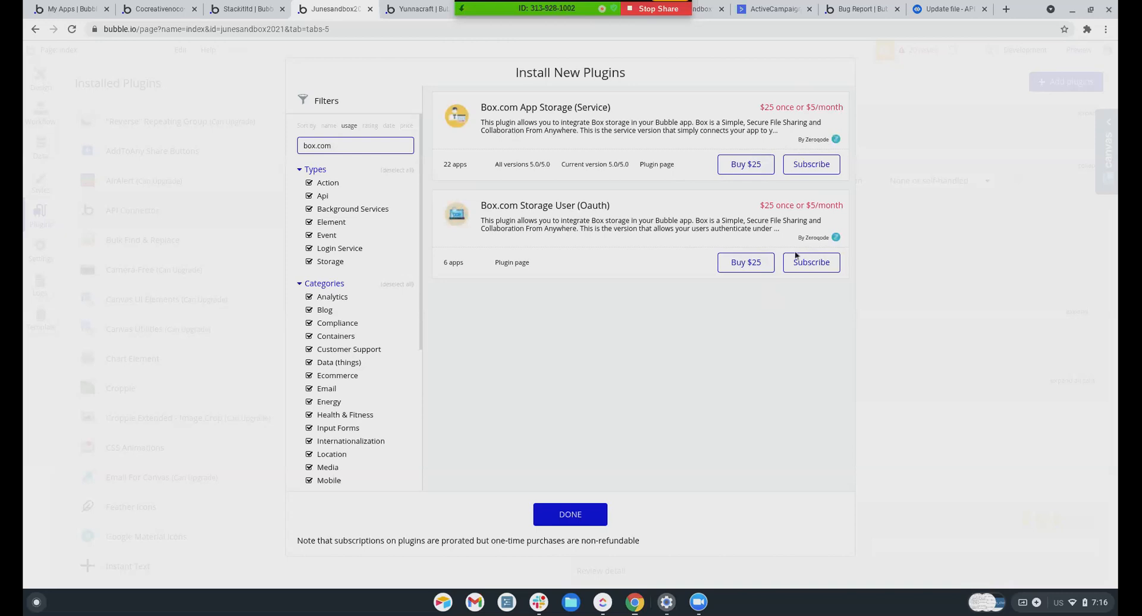
pyautogui.moveTo(334, 147); pyautogui.dragTo(317, 146)
pyautogui.press('BackSpace')
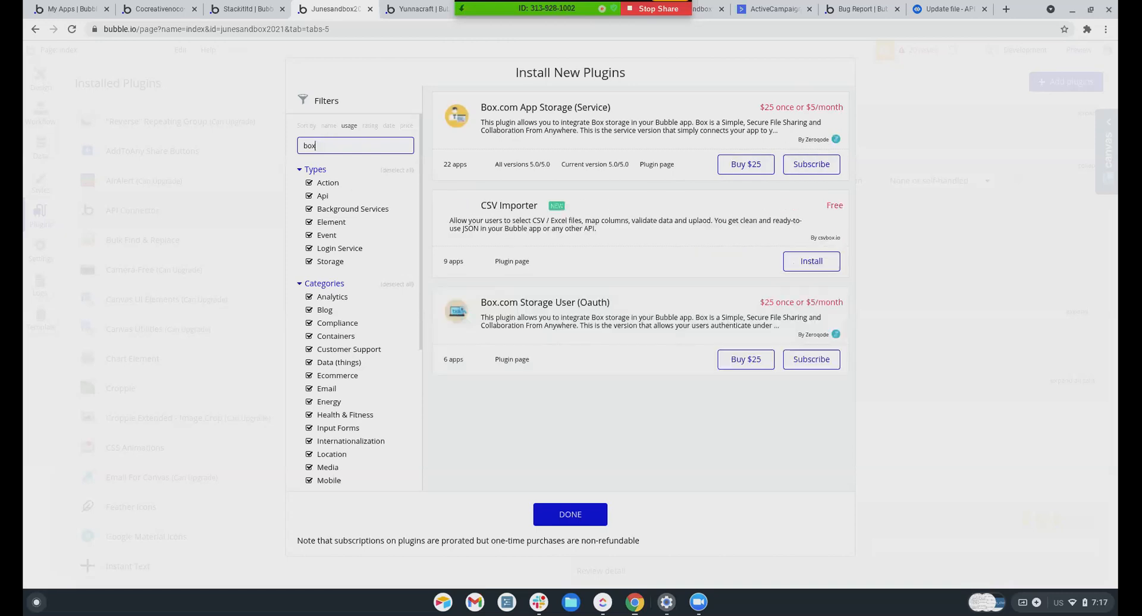
pyautogui.scroll(-3, 598, 283)
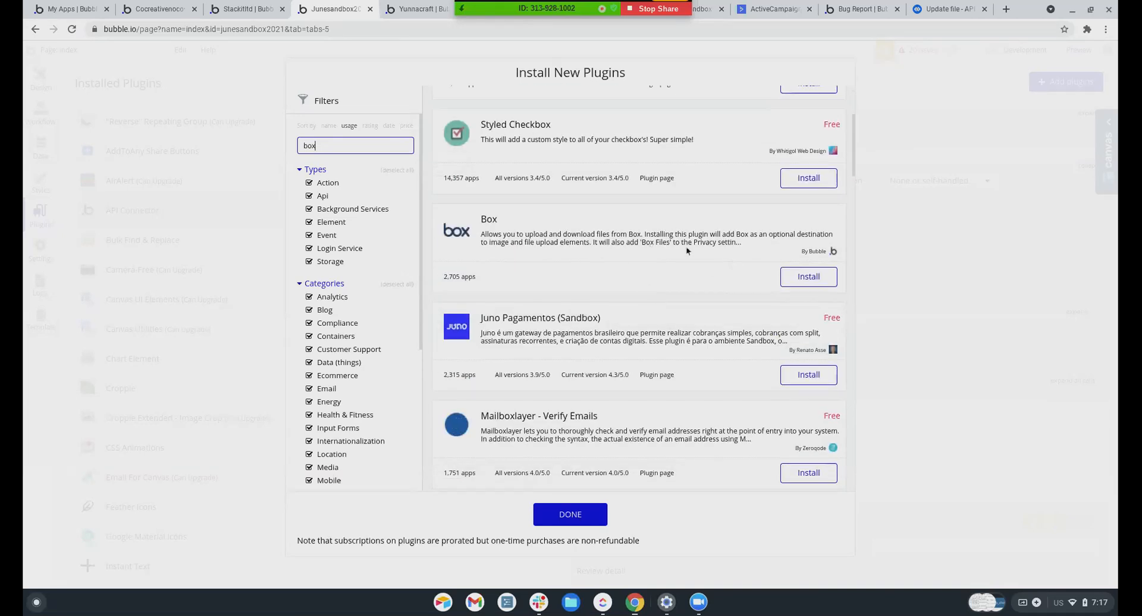
pyautogui.scroll(-1, 632, 285)
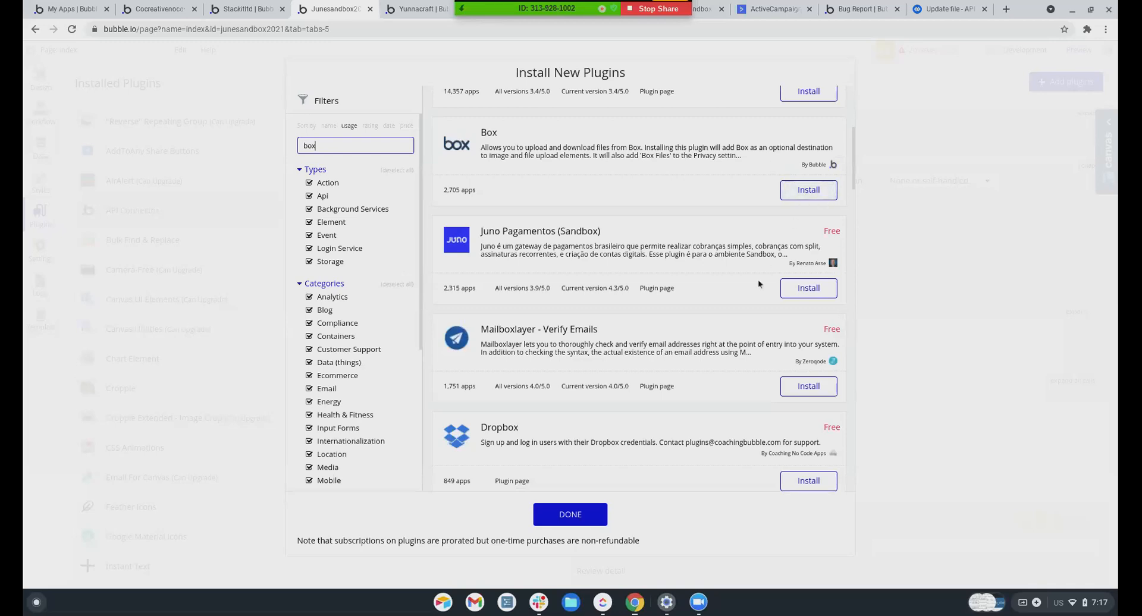
pyautogui.scroll(-1, 758, 286)
pyautogui.scroll(-2, 546, 220)
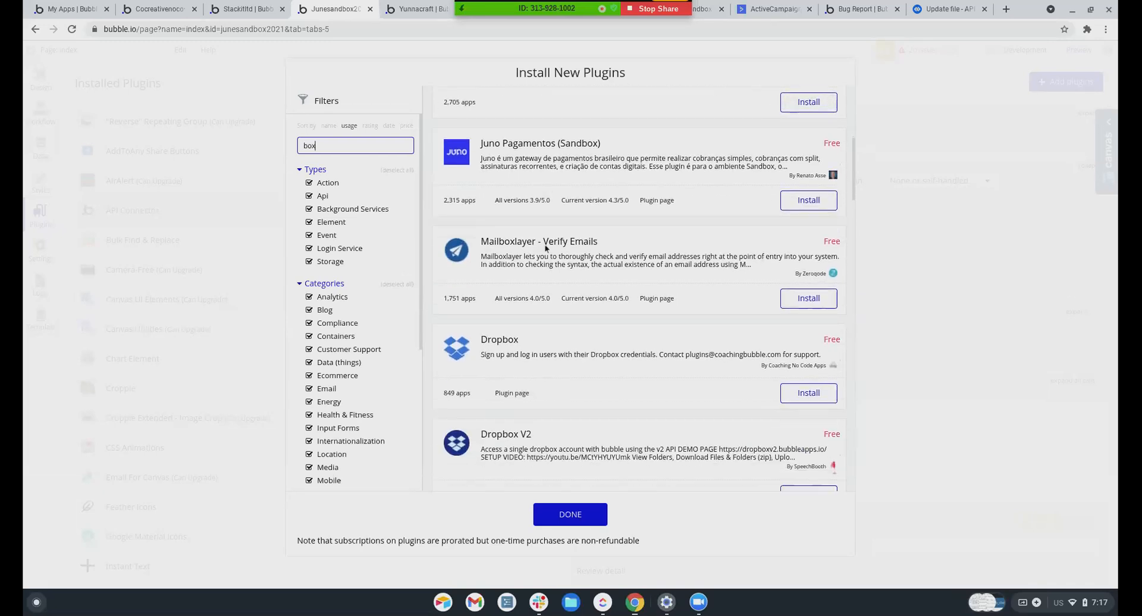
pyautogui.scroll(-2, 546, 249)
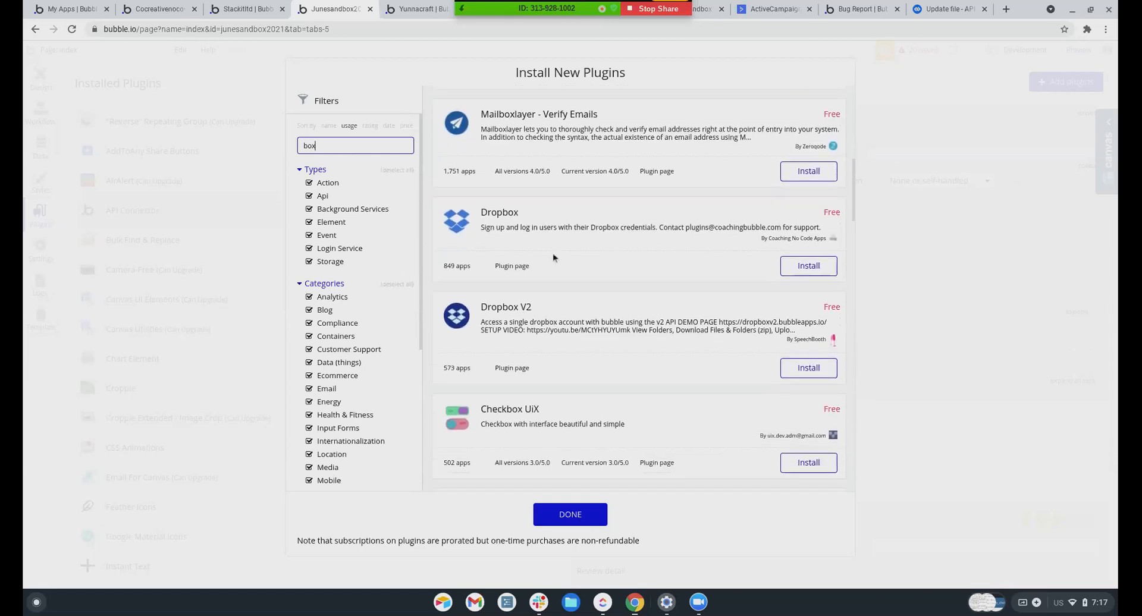
pyautogui.scroll(-1, 662, 284)
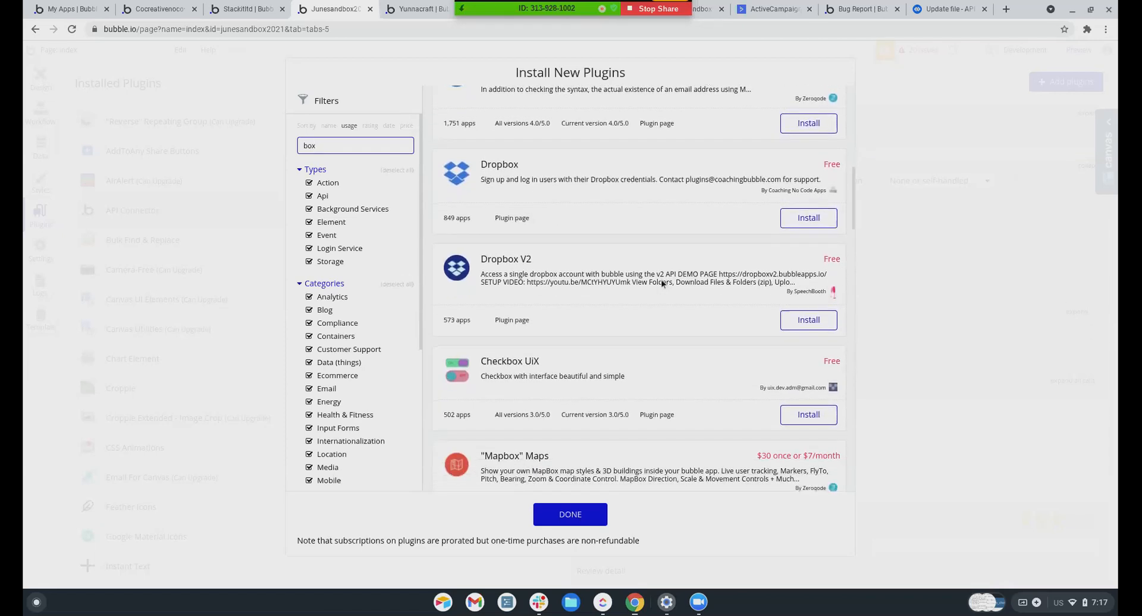
pyautogui.click(809, 322)
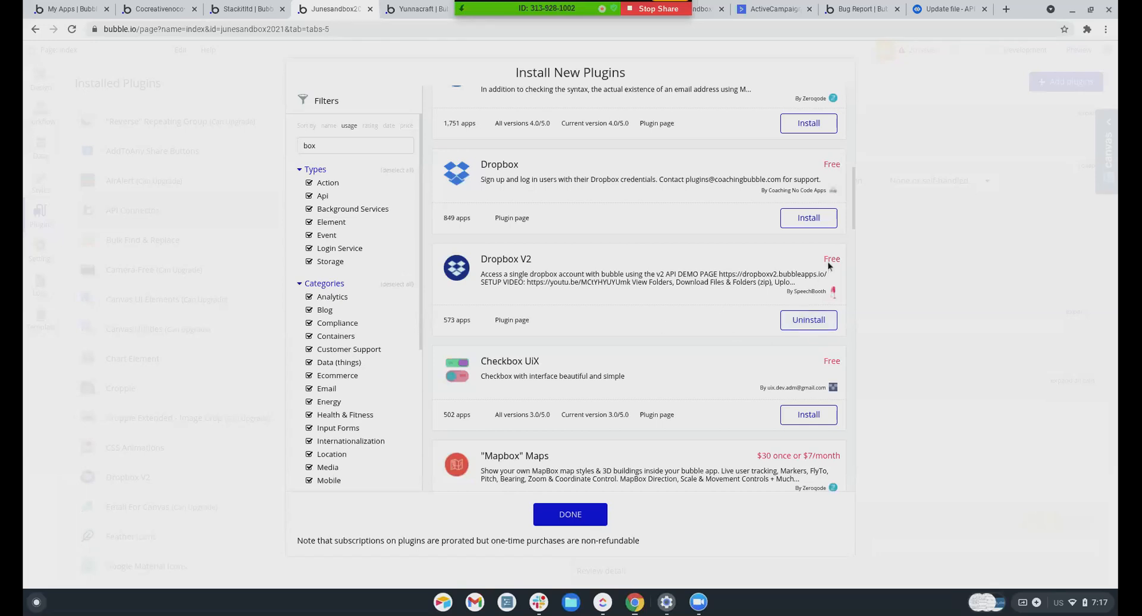
pyautogui.click(506, 321)
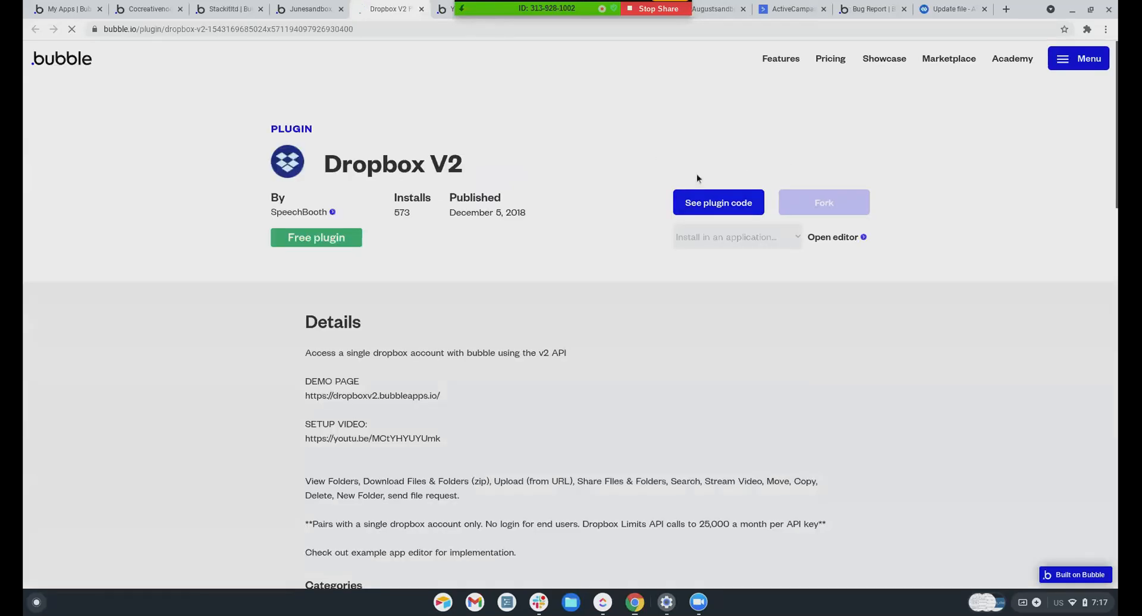
# Inspect the Dropbox V2 plugin's API calls and Authorization key, then start a new browser tab
pyautogui.click(708, 206)
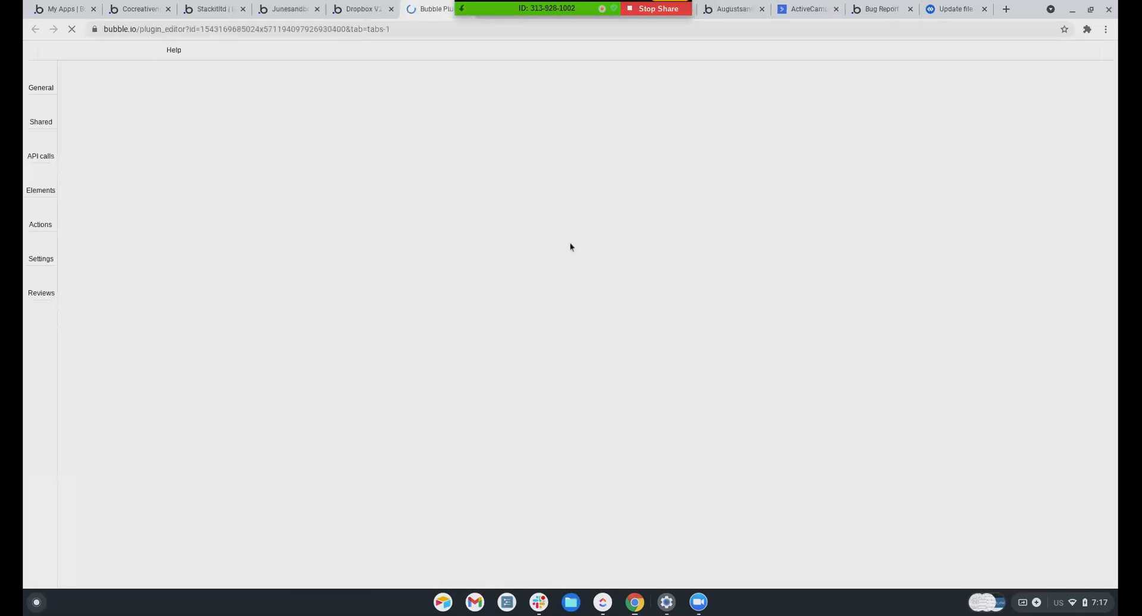
pyautogui.click(37, 149)
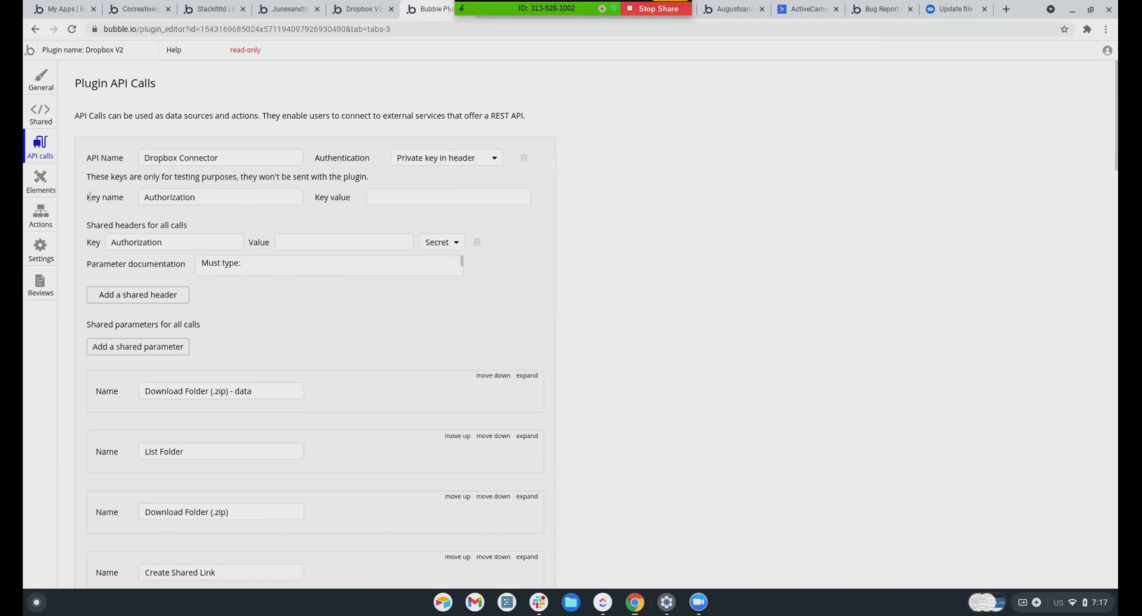
pyautogui.click(206, 197)
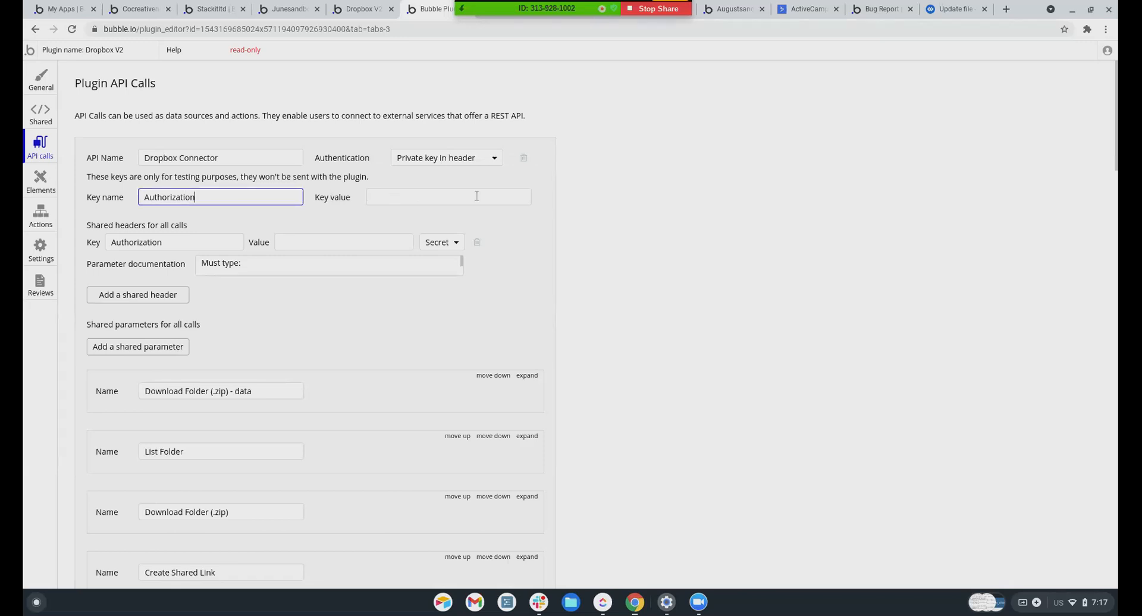
pyautogui.scroll(-3, 178, 237)
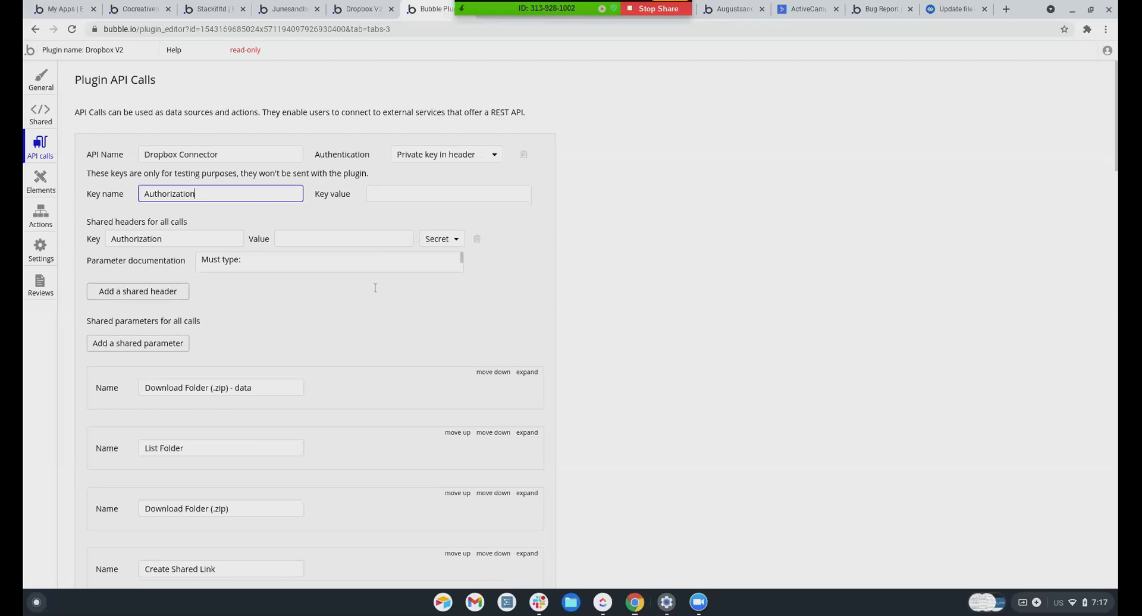
pyautogui.scroll(5, 176, 236)
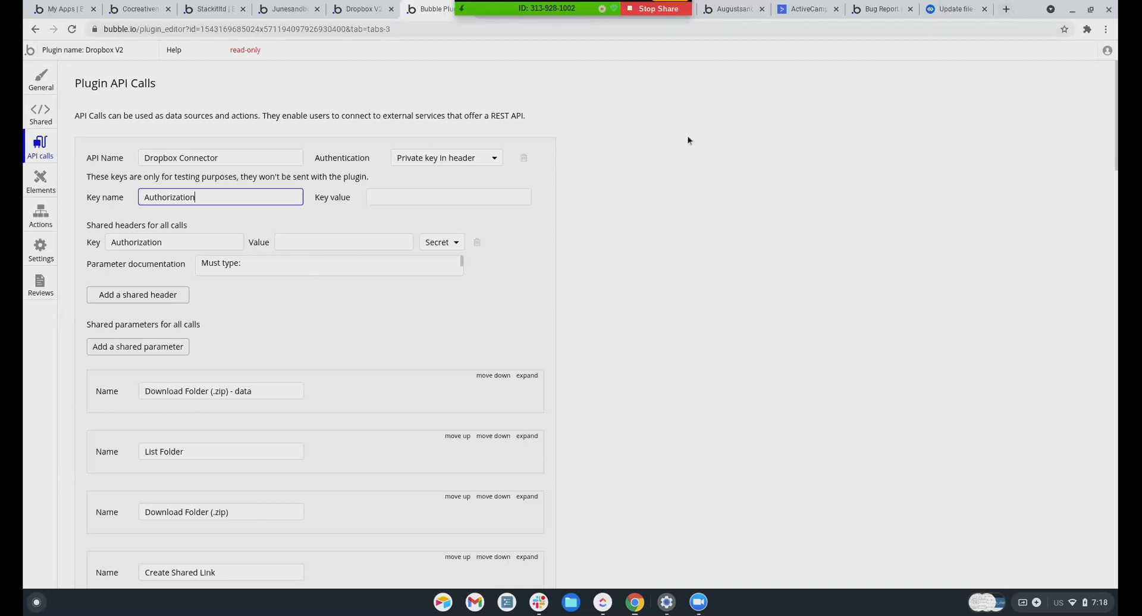
pyautogui.click(1006, 9)
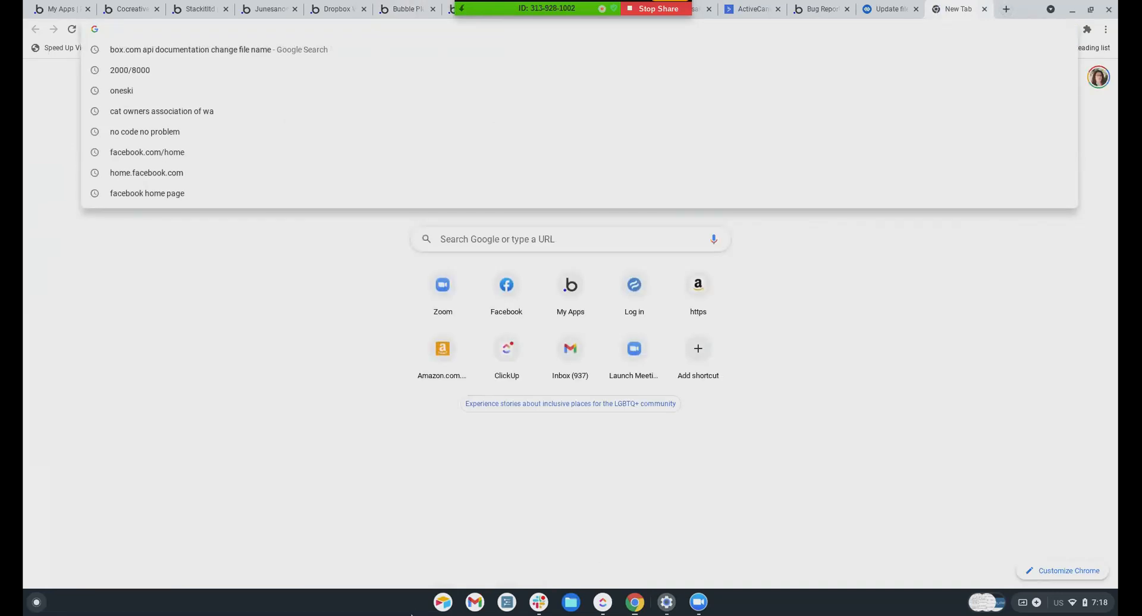
# Search Workflowy for 'oa' and follow the forum.bubble.io link under 'Oauth Issues Resolved!!!'
pyautogui.click(506, 602)
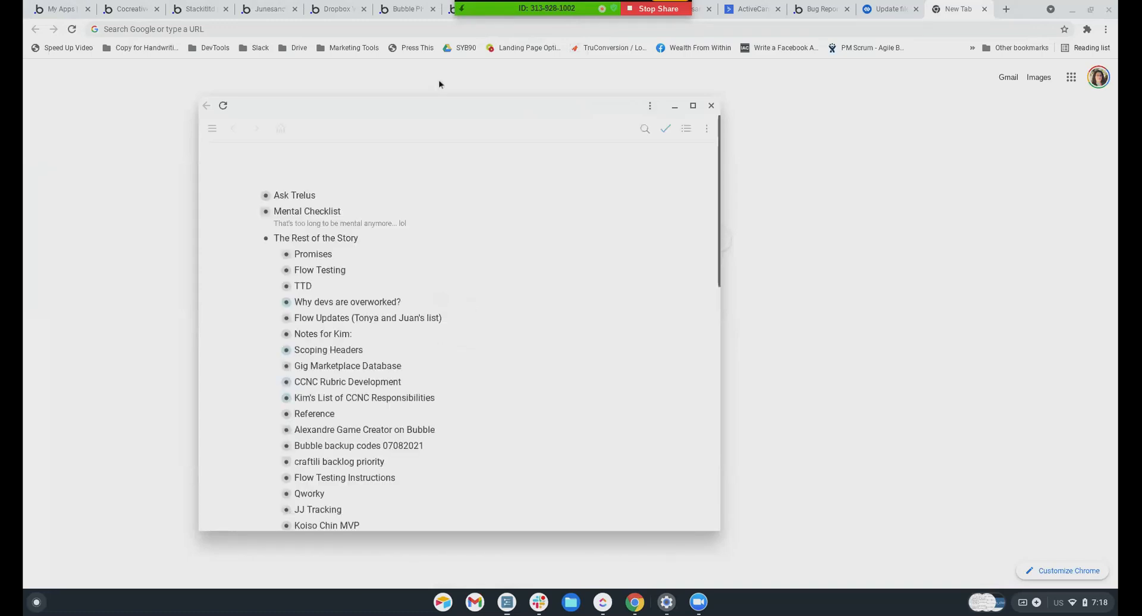
pyautogui.click(253, 239)
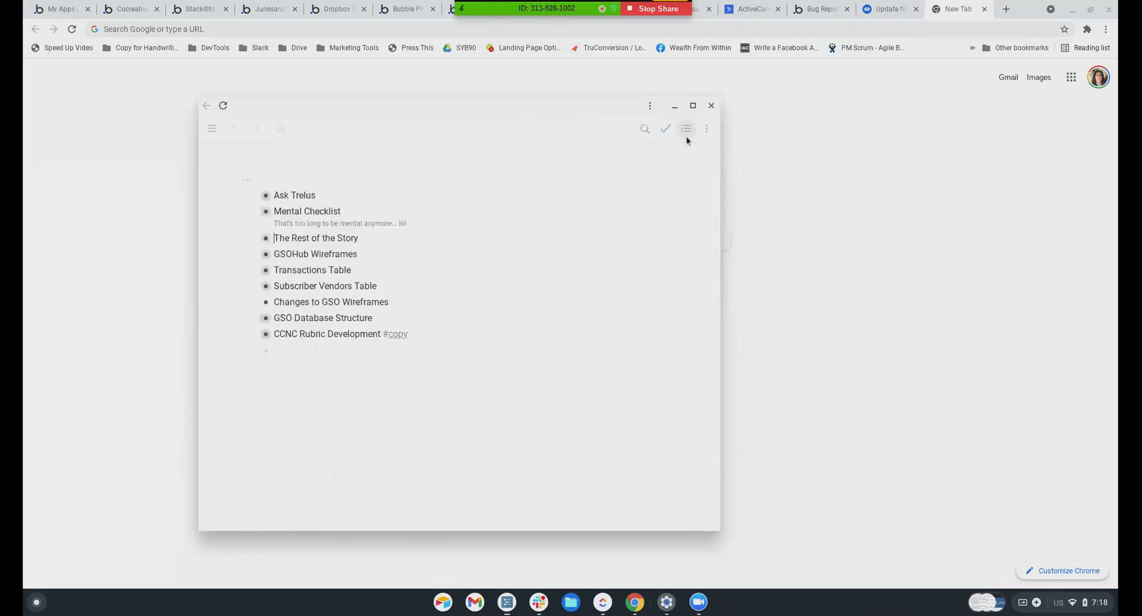
pyautogui.click(645, 128)
pyautogui.write('oauth')
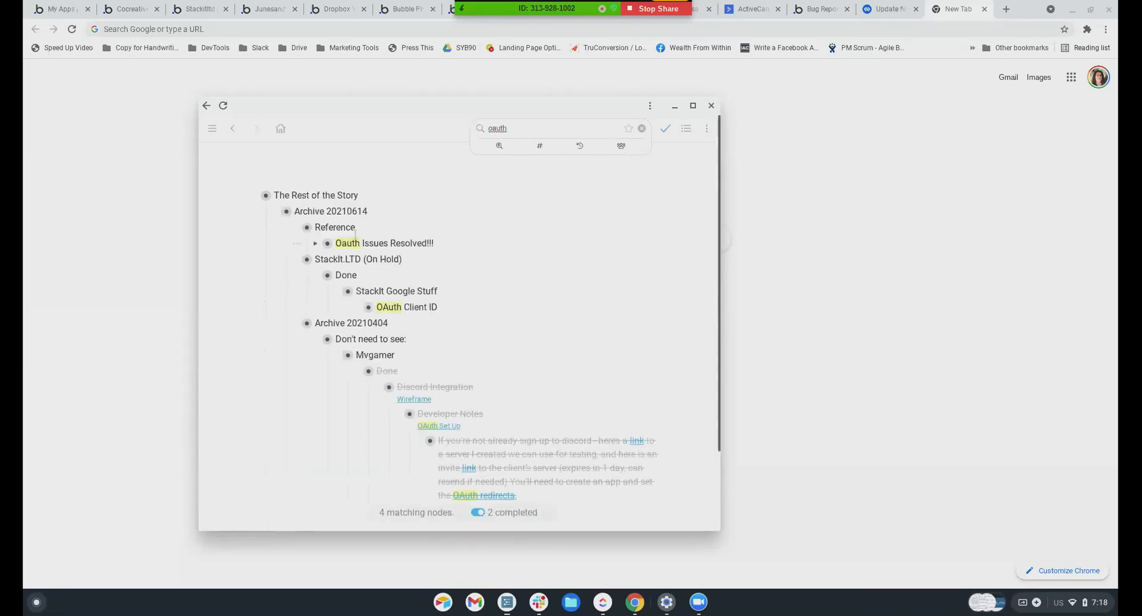
pyautogui.click(315, 243)
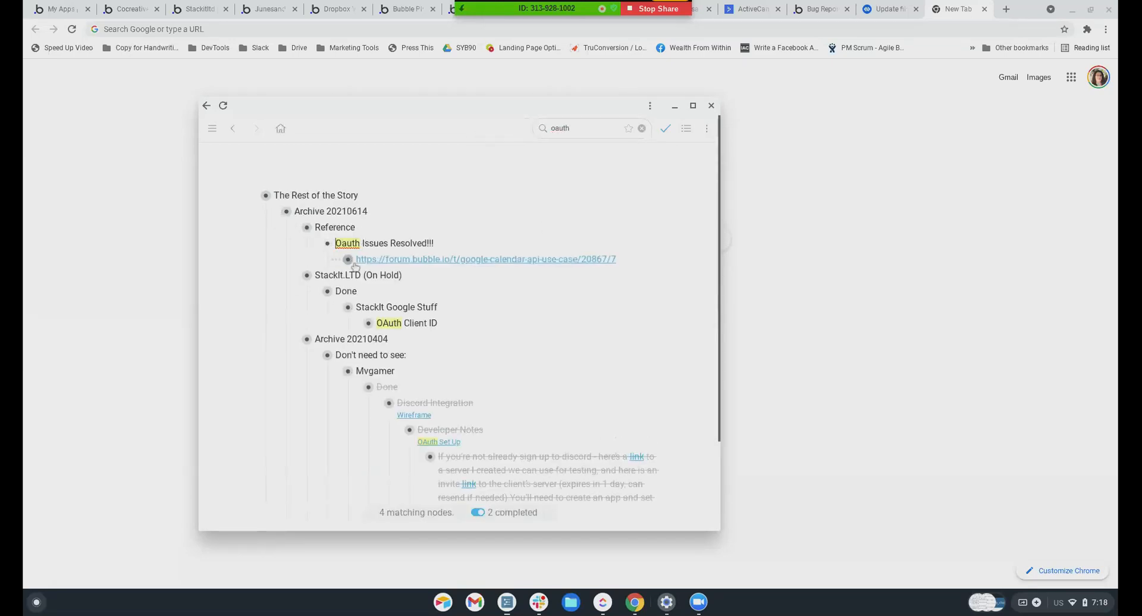
pyautogui.click(357, 259)
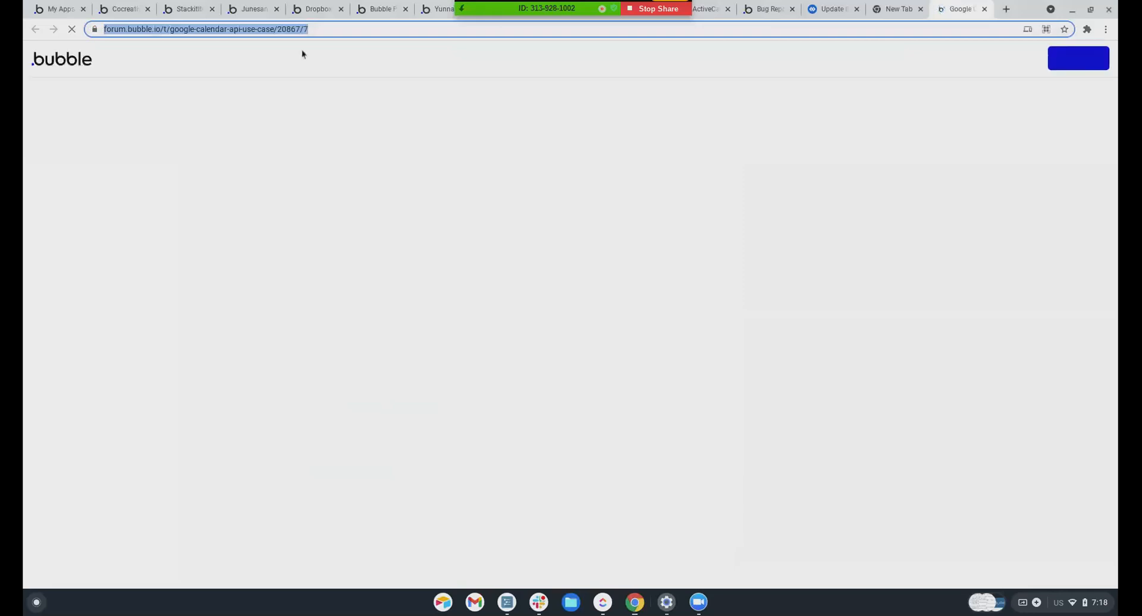
# Scroll the Google Calendar API use case post down to its Google Access Token section
pyautogui.scroll(-10, 439, 212)
pyautogui.scroll(-7, 433, 241)
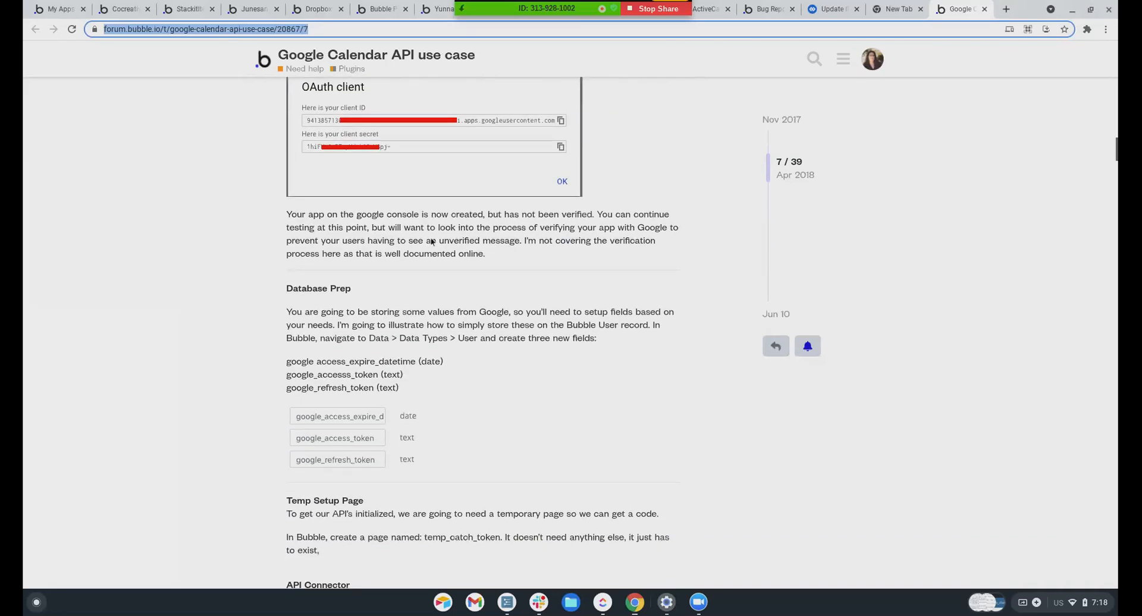
pyautogui.scroll(-6, 432, 241)
pyautogui.scroll(-11, 405, 270)
pyautogui.scroll(-3, 404, 267)
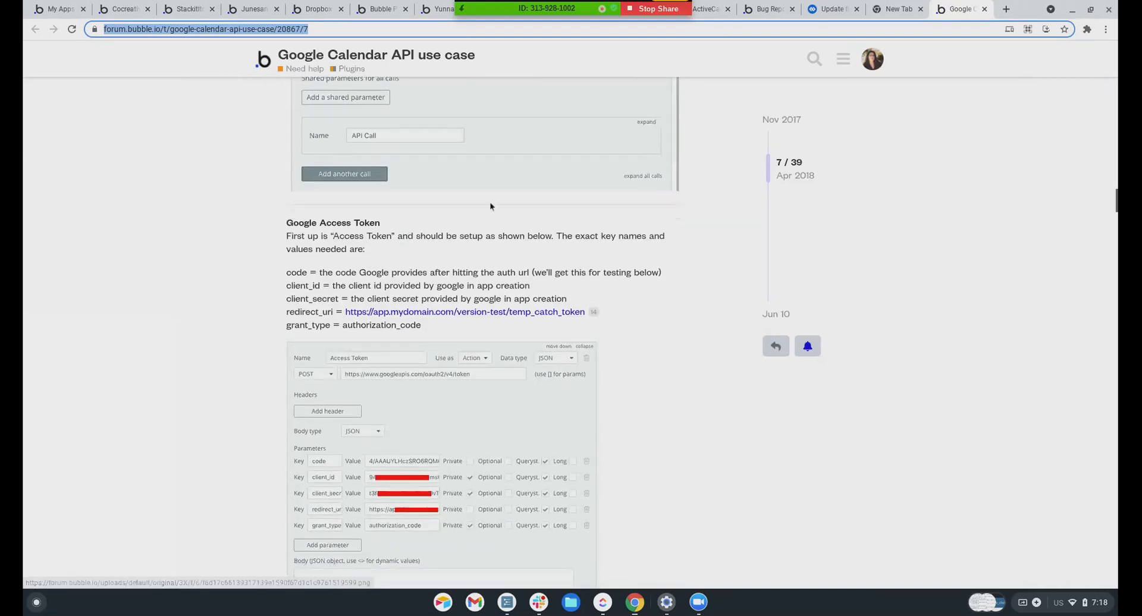
pyautogui.scroll(1, 490, 205)
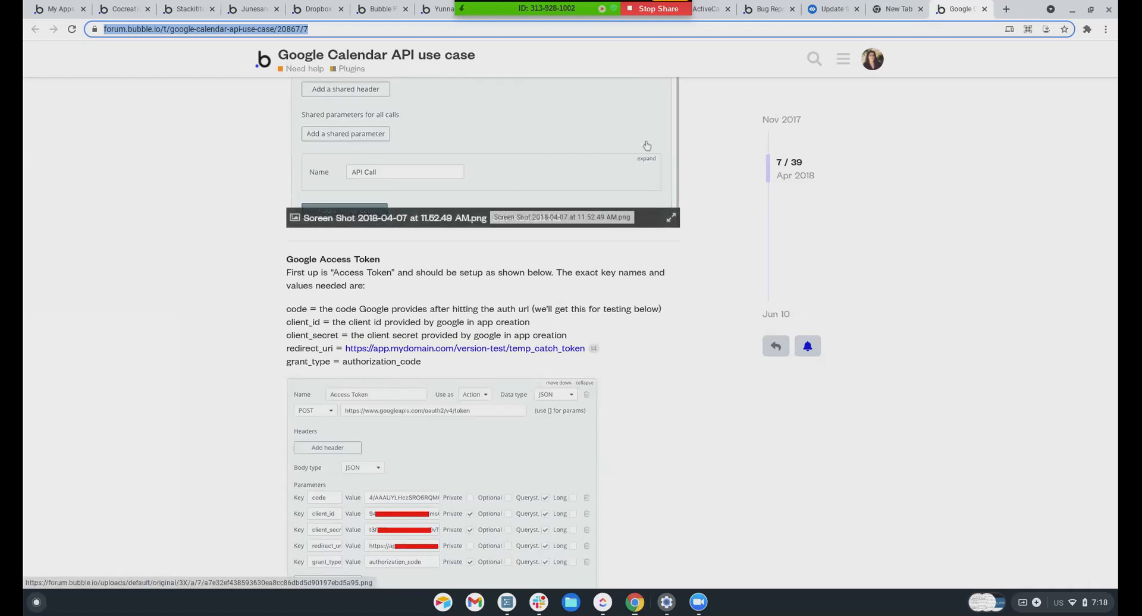
# Check the Bearer Authorization header in Box's Update file docs, then show Bubble's bug report page
pyautogui.click(895, 9)
pyautogui.click(818, 10)
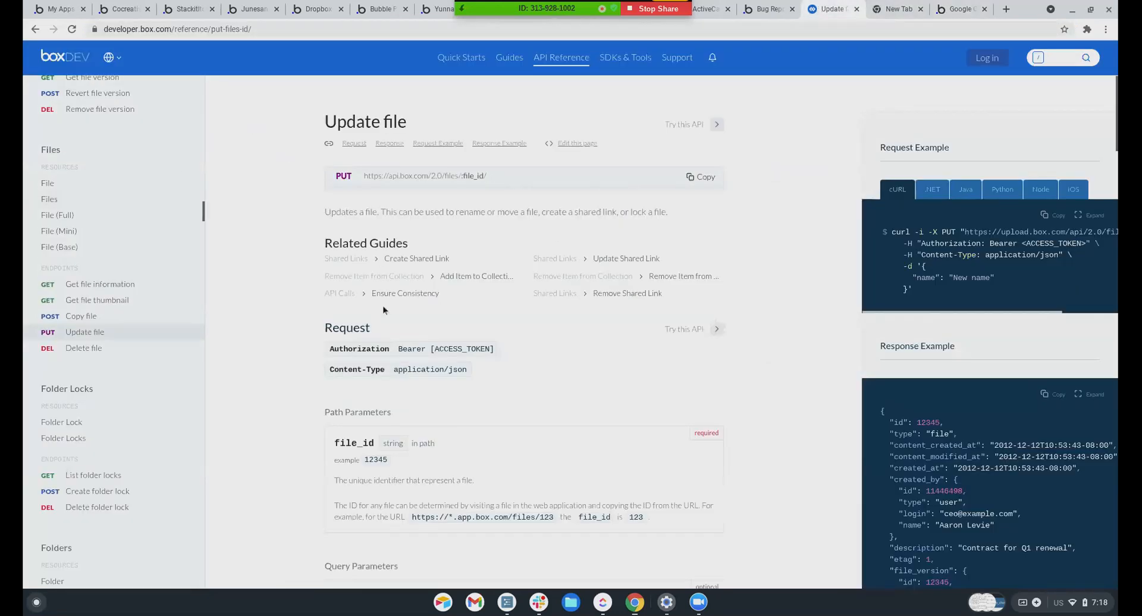
pyautogui.scroll(-1, 380, 273)
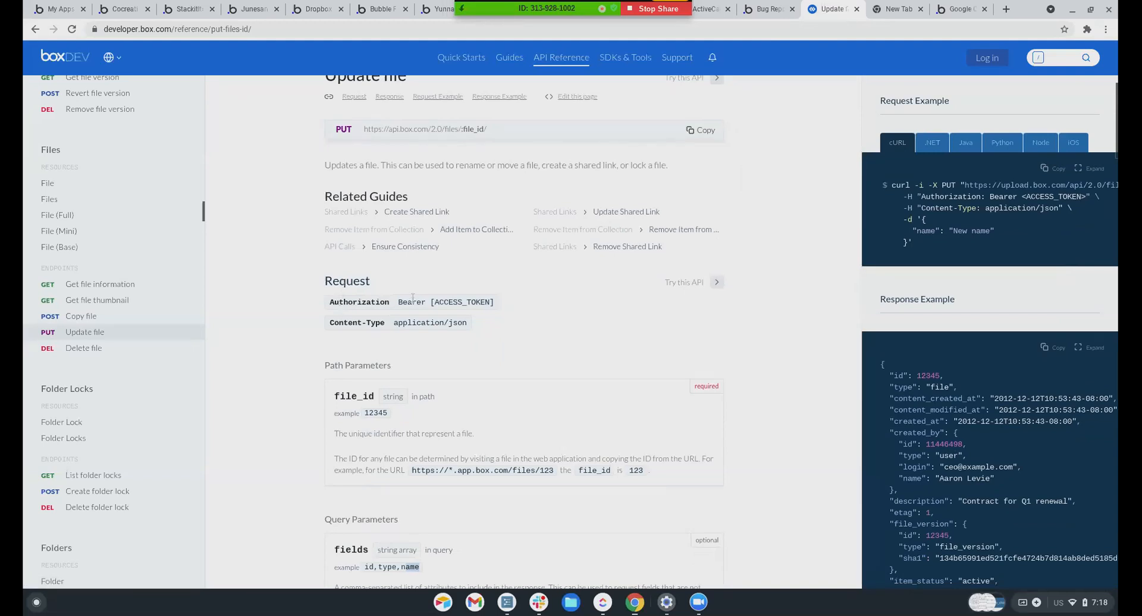
pyautogui.moveTo(399, 304); pyautogui.dragTo(426, 304)
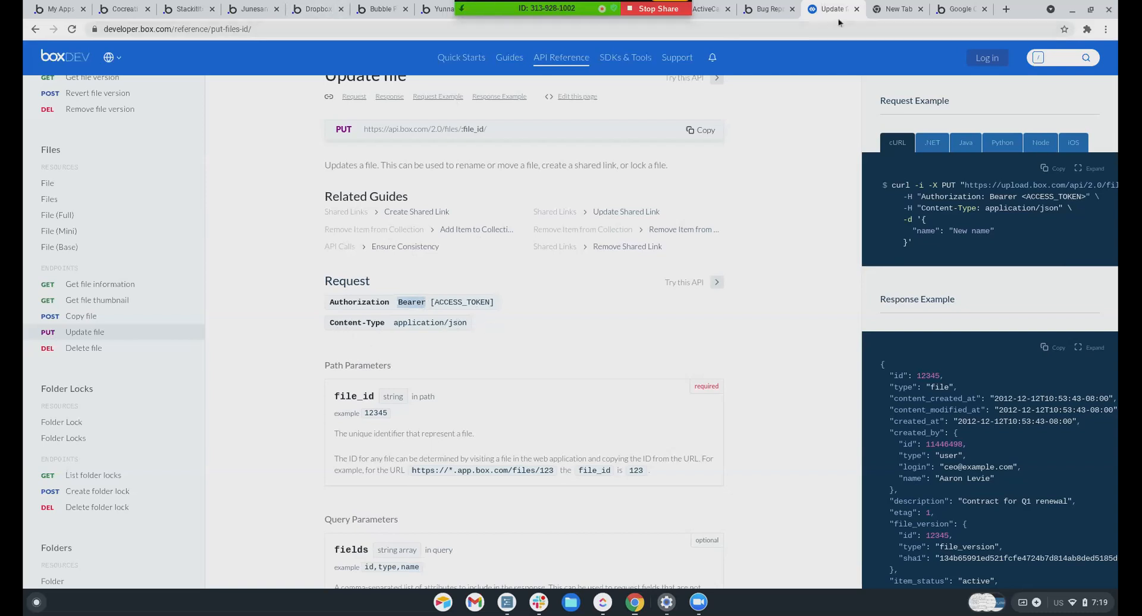
pyautogui.click(772, 14)
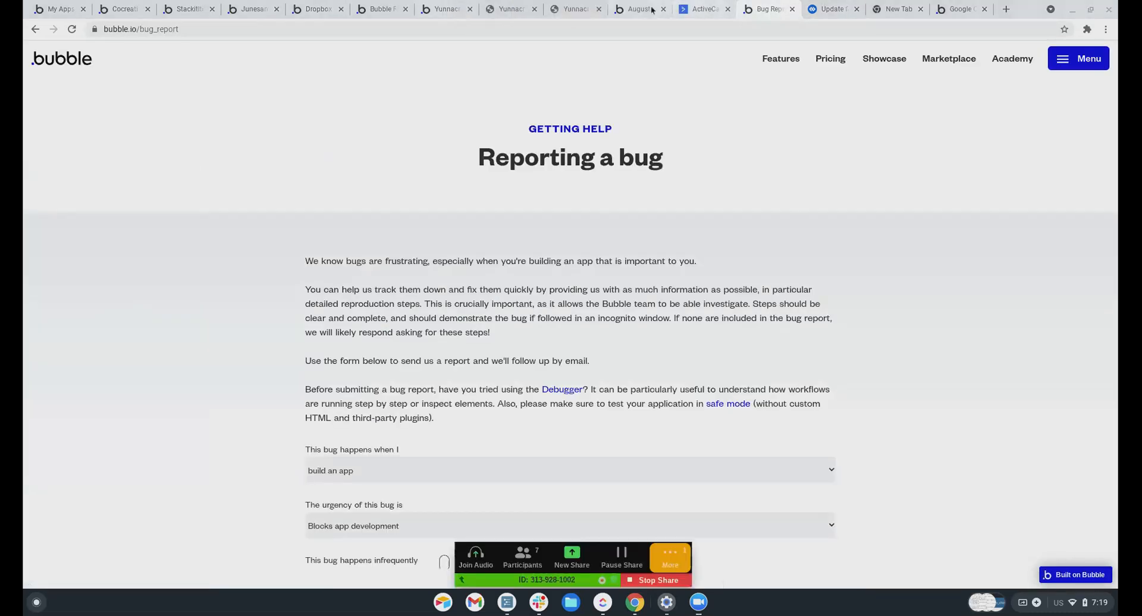
# Return to the Bubble editor and close Install New Plugins to see the API Connector
pyautogui.click(256, 11)
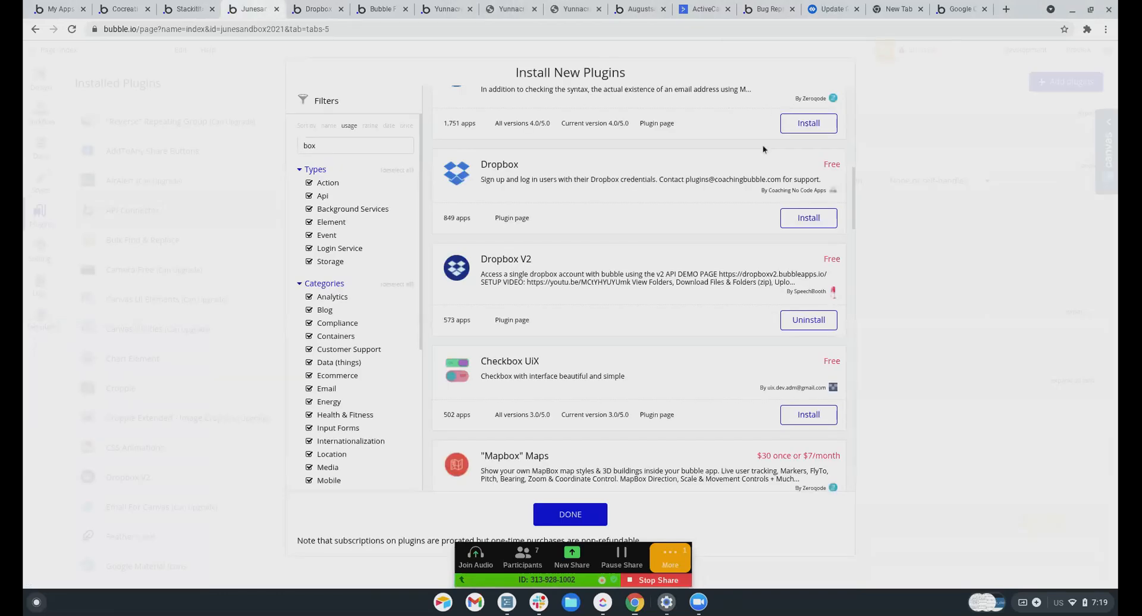
pyautogui.click(865, 101)
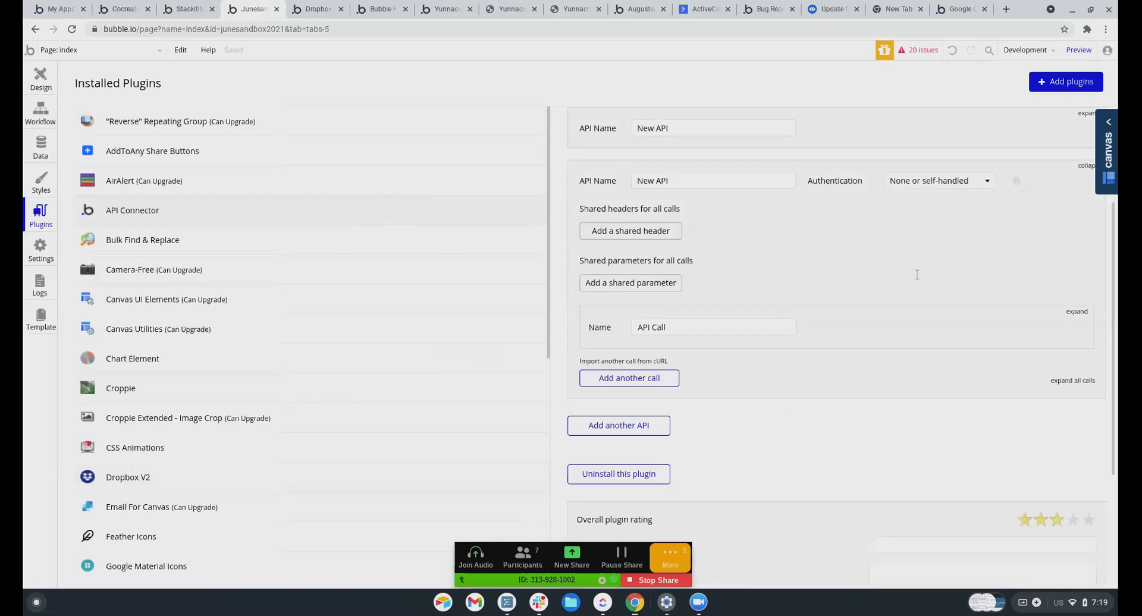
pyautogui.scroll(1, 897, 193)
# Set New API authentication to 'Private key in header' and add another API call
pyautogui.click(928, 214)
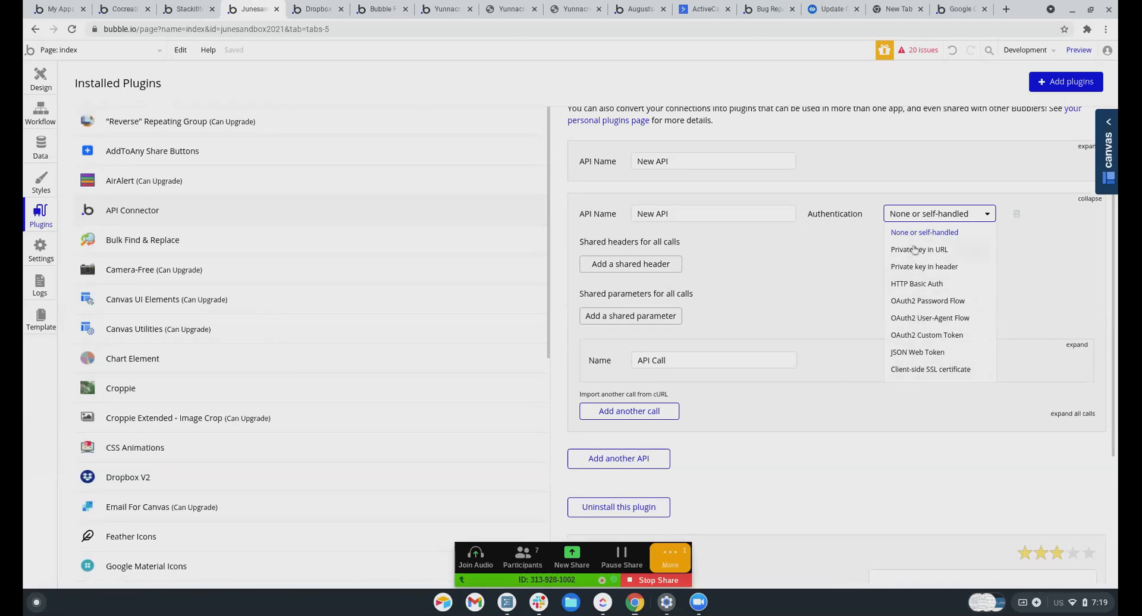
pyautogui.click(913, 268)
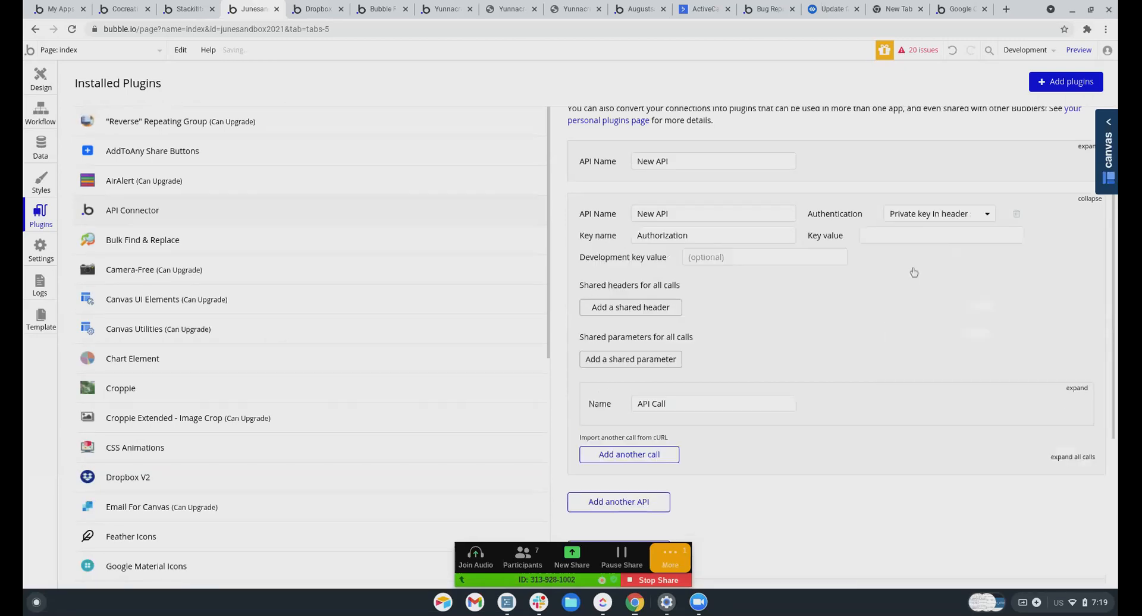
pyautogui.click(913, 239)
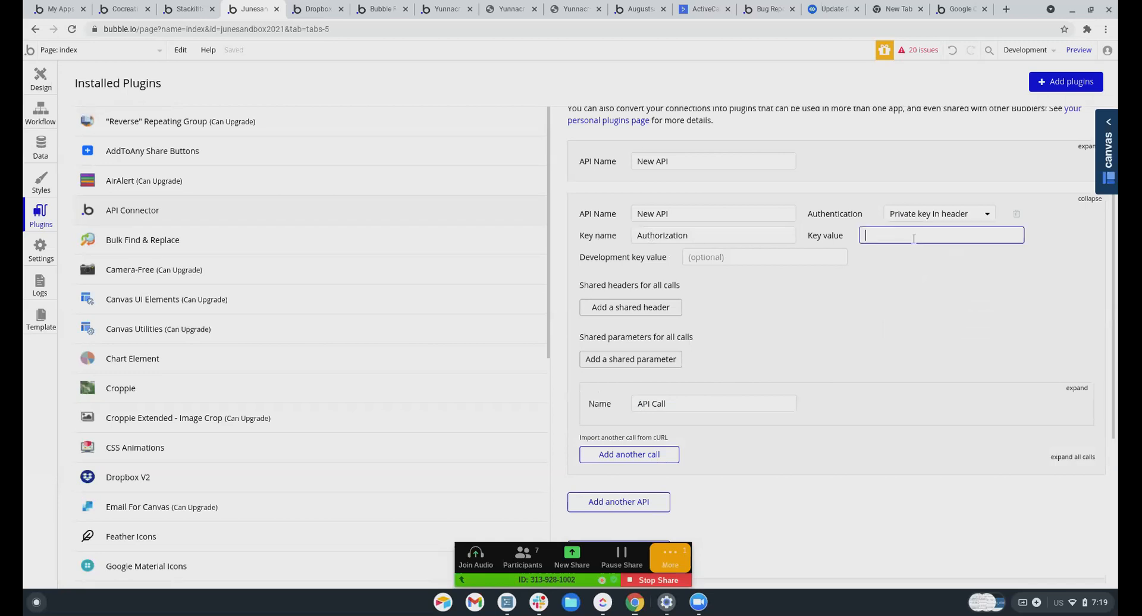
pyautogui.click(717, 260)
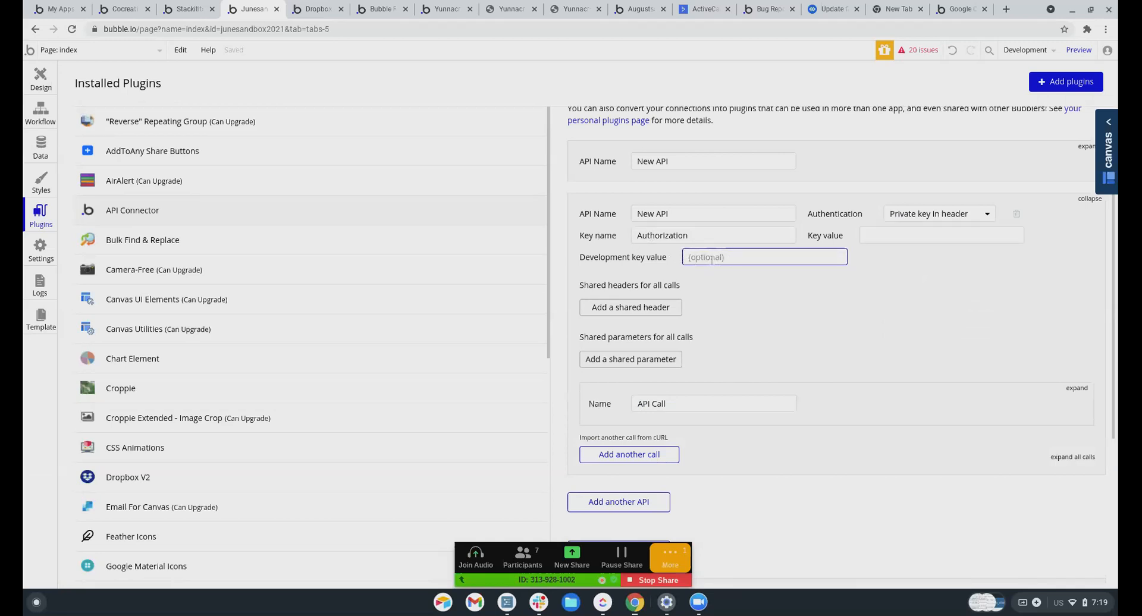
pyautogui.scroll(-1, 676, 369)
pyautogui.scroll(-1, 731, 269)
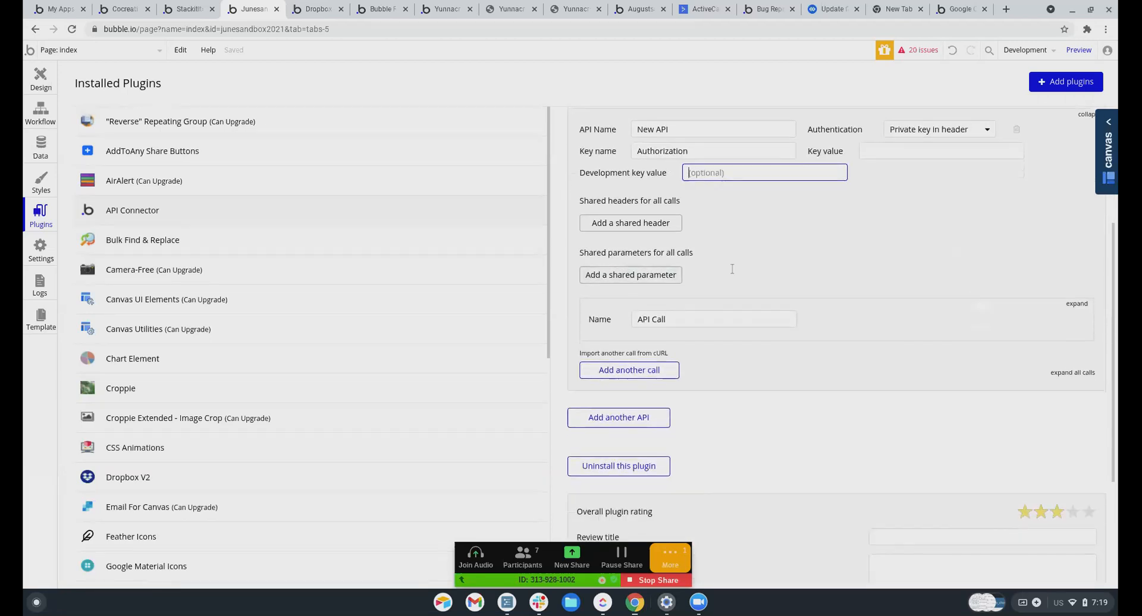
pyautogui.scroll(2, 823, 293)
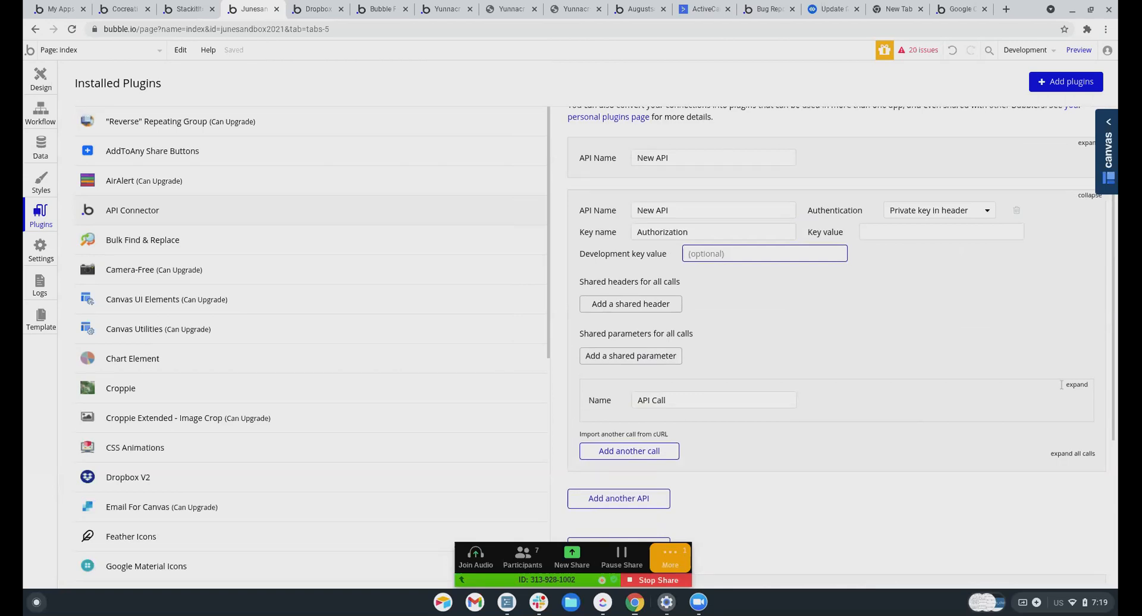
pyautogui.click(655, 455)
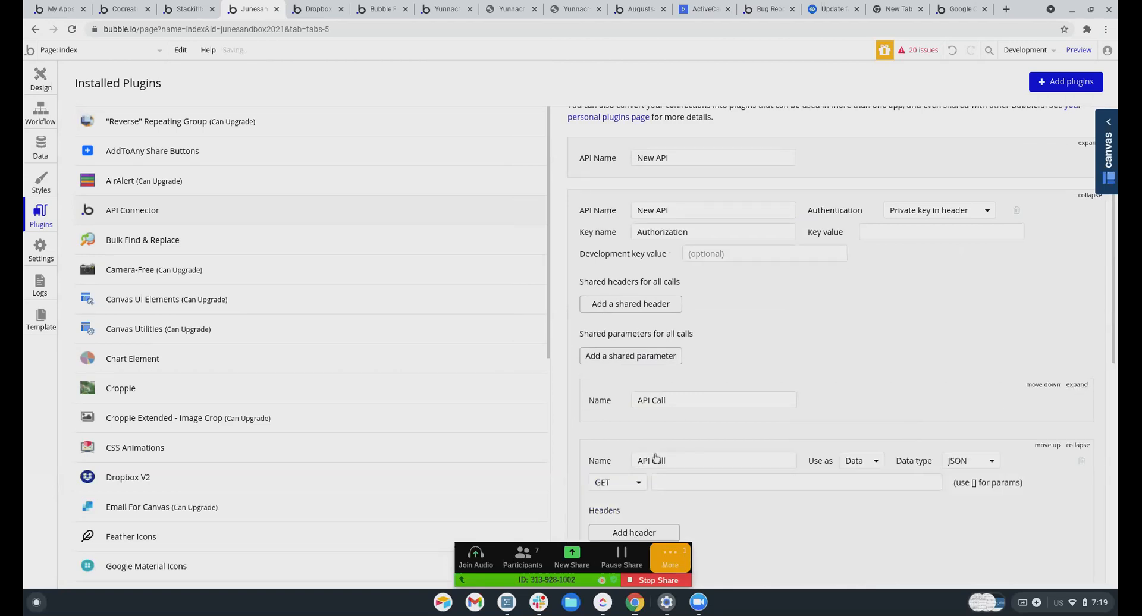
# Set the new call's method to PUT and rename it 'Change Name'
pyautogui.scroll(-3, 645, 369)
pyautogui.click(630, 294)
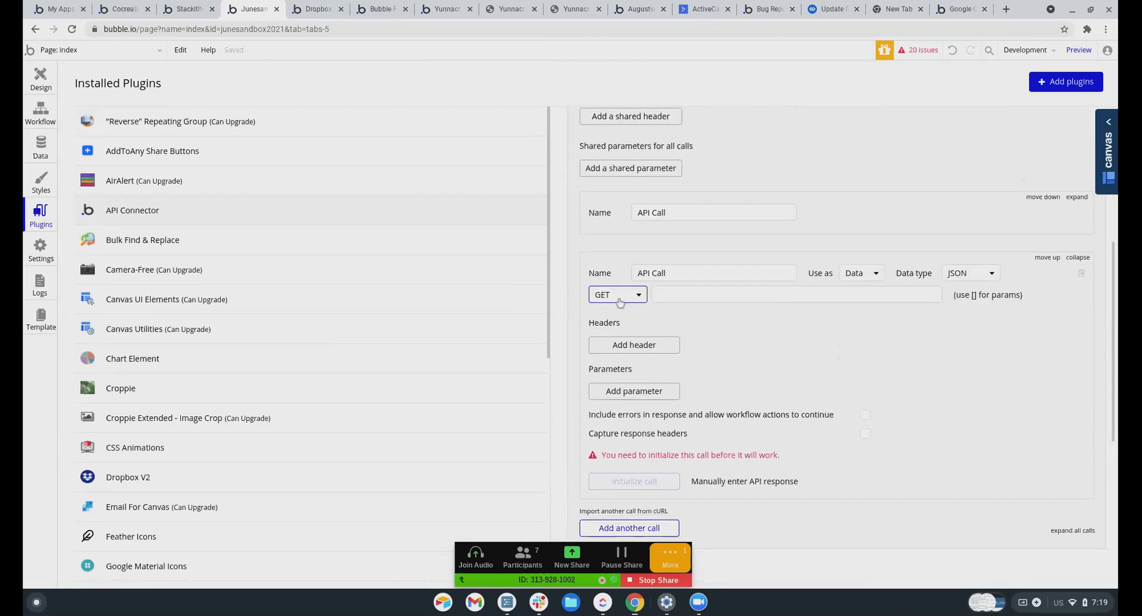
pyautogui.click(611, 347)
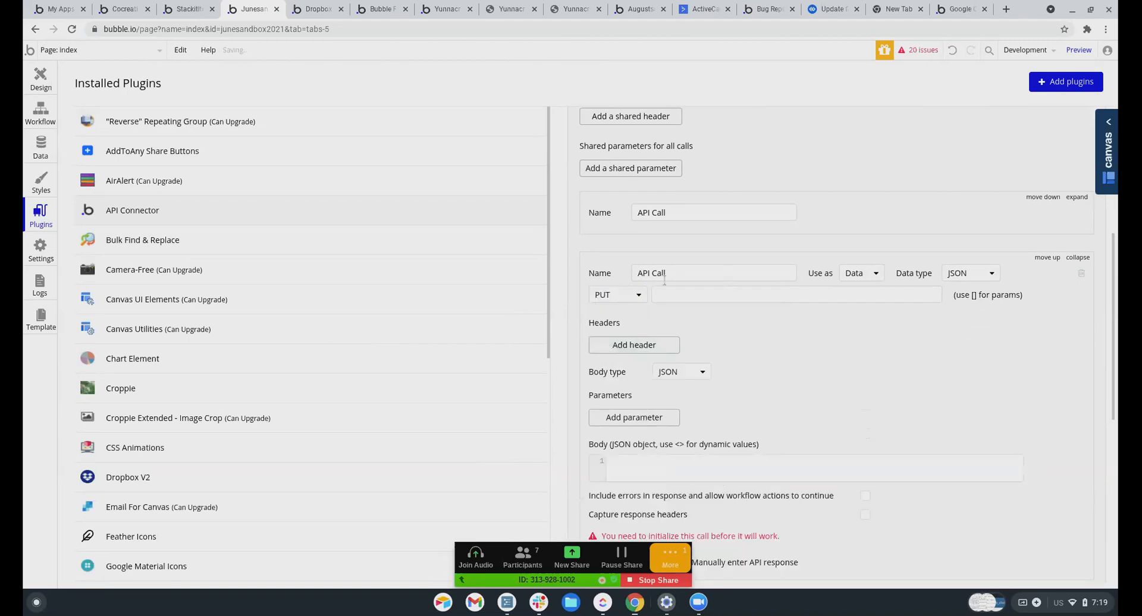
pyautogui.moveTo(665, 274); pyautogui.dragTo(623, 267)
pyautogui.write('Change Name')
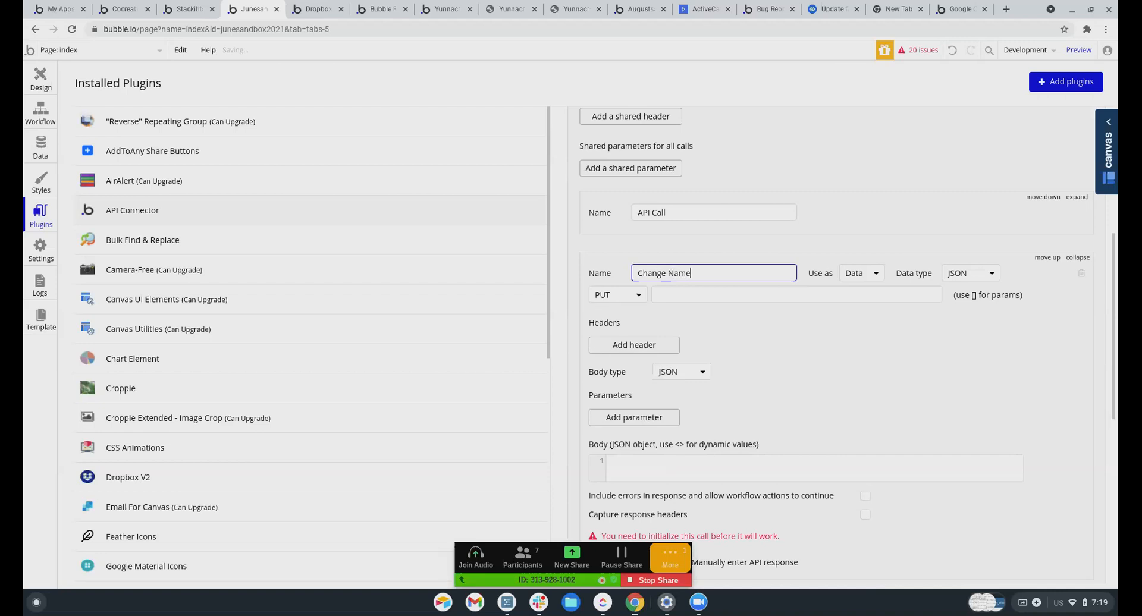
pyautogui.click(812, 264)
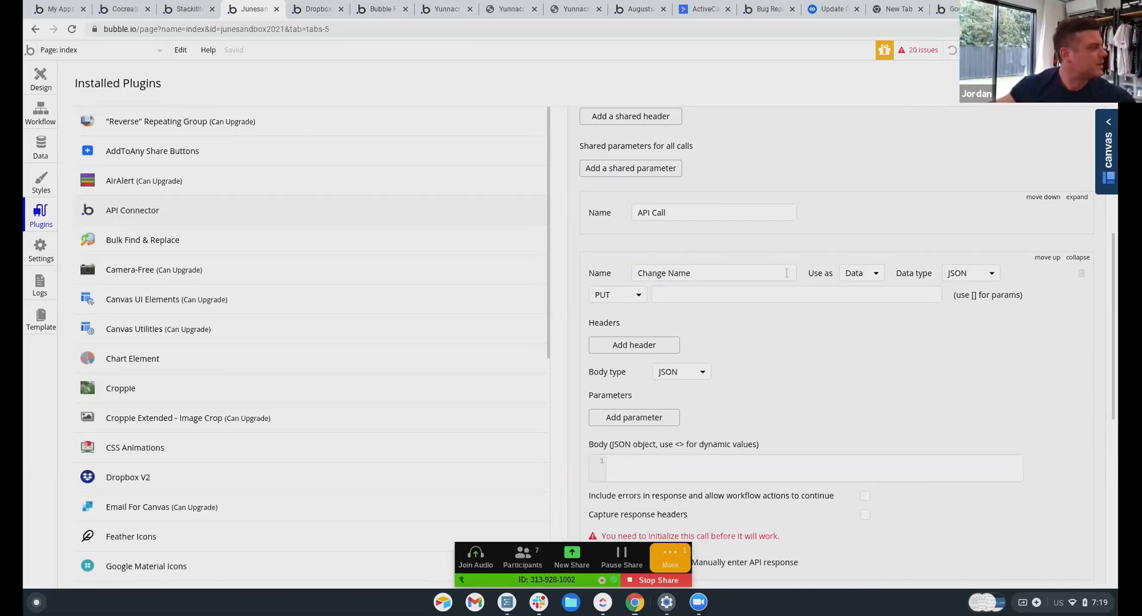
# Set the Change Name call's 'Use as' option to Action
pyautogui.click(872, 273)
pyautogui.click(851, 309)
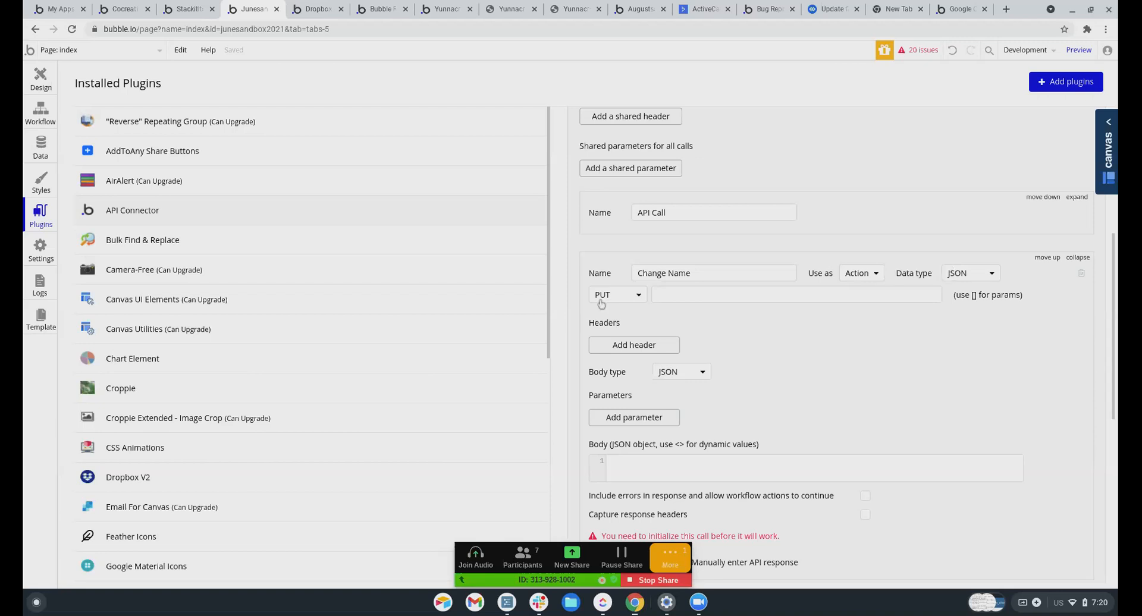
pyautogui.scroll(-1, 625, 395)
pyautogui.scroll(-2, 625, 396)
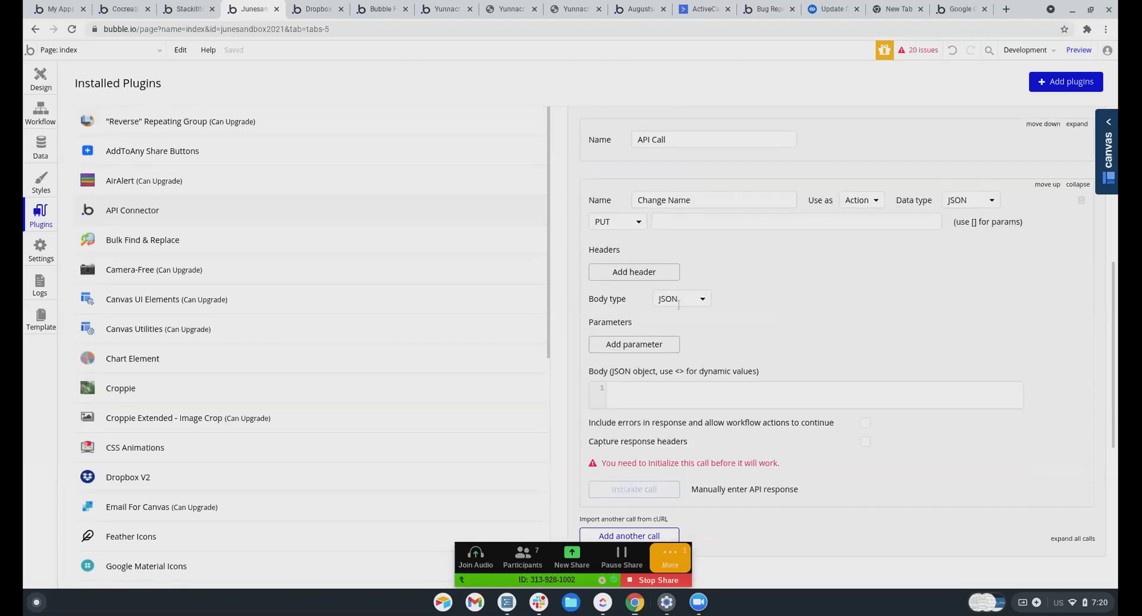
pyautogui.click(673, 218)
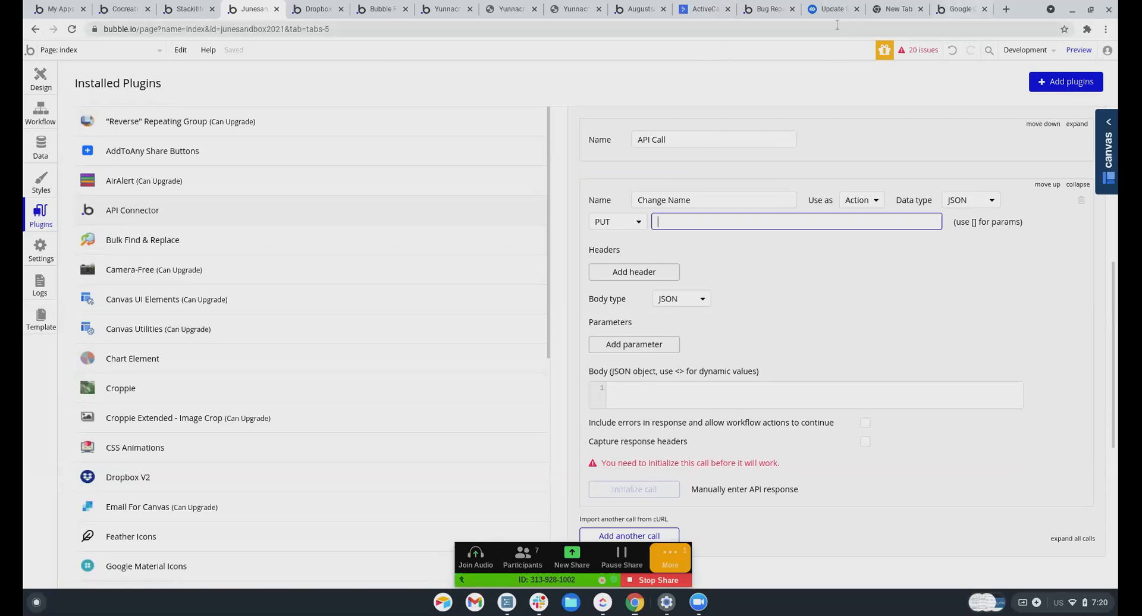
# Review the request details of Box's Update file endpoint reference
pyautogui.click(819, 12)
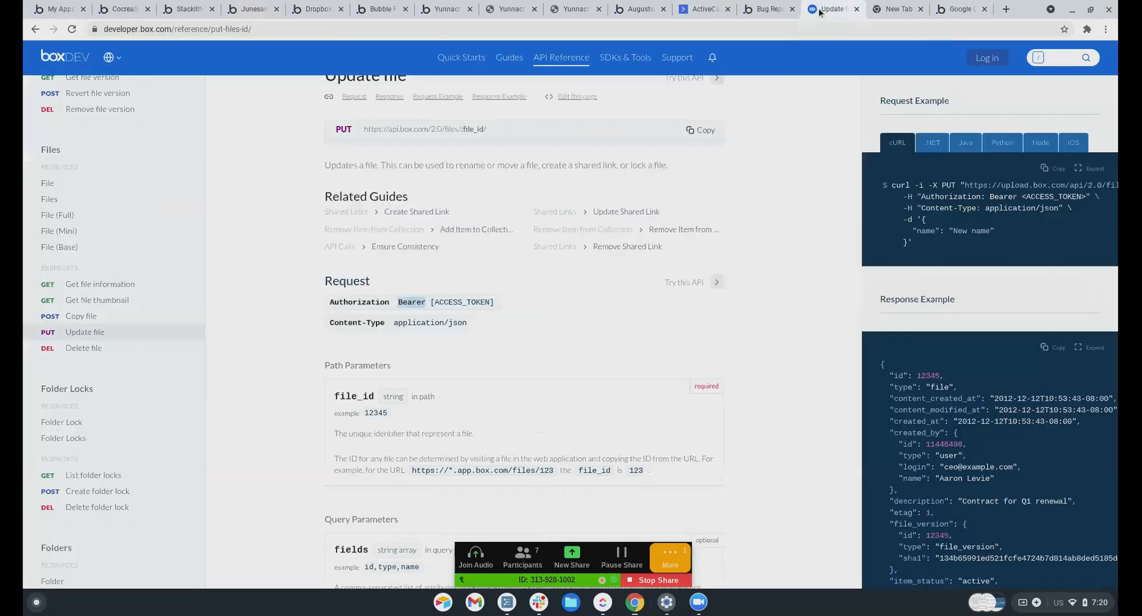
pyautogui.scroll(1, 461, 262)
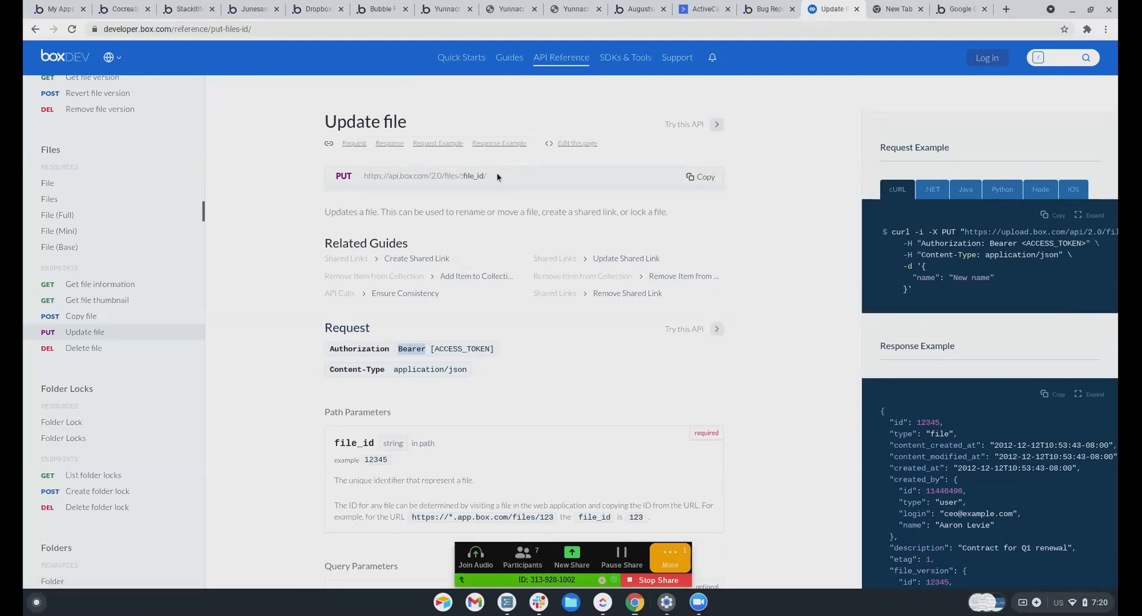
pyautogui.scroll(-1, 477, 260)
pyautogui.scroll(-3, 477, 259)
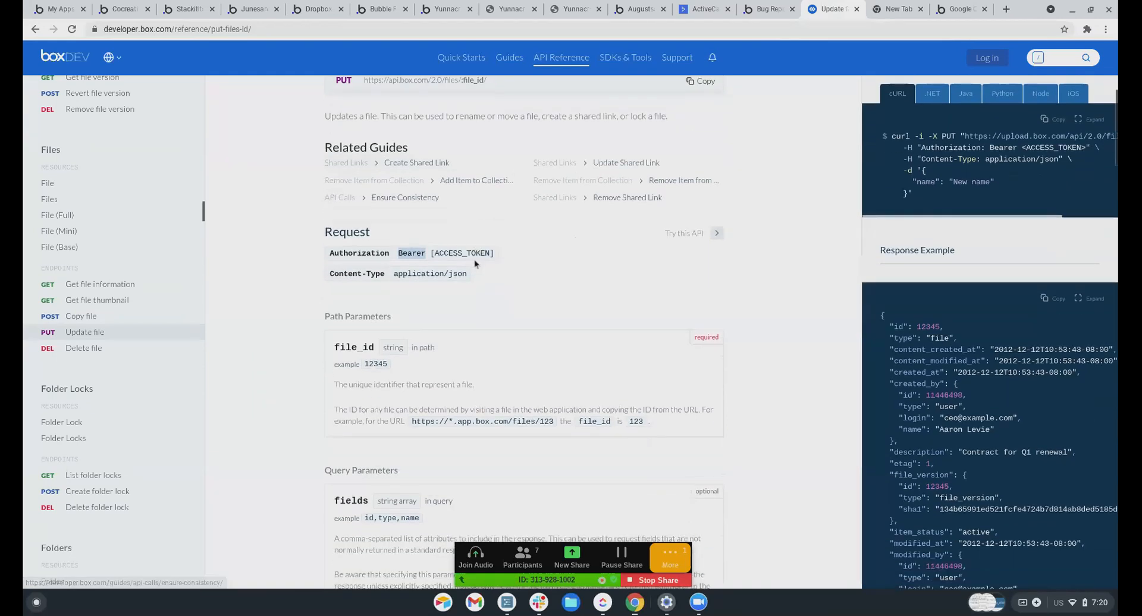
pyautogui.scroll(-3, 474, 259)
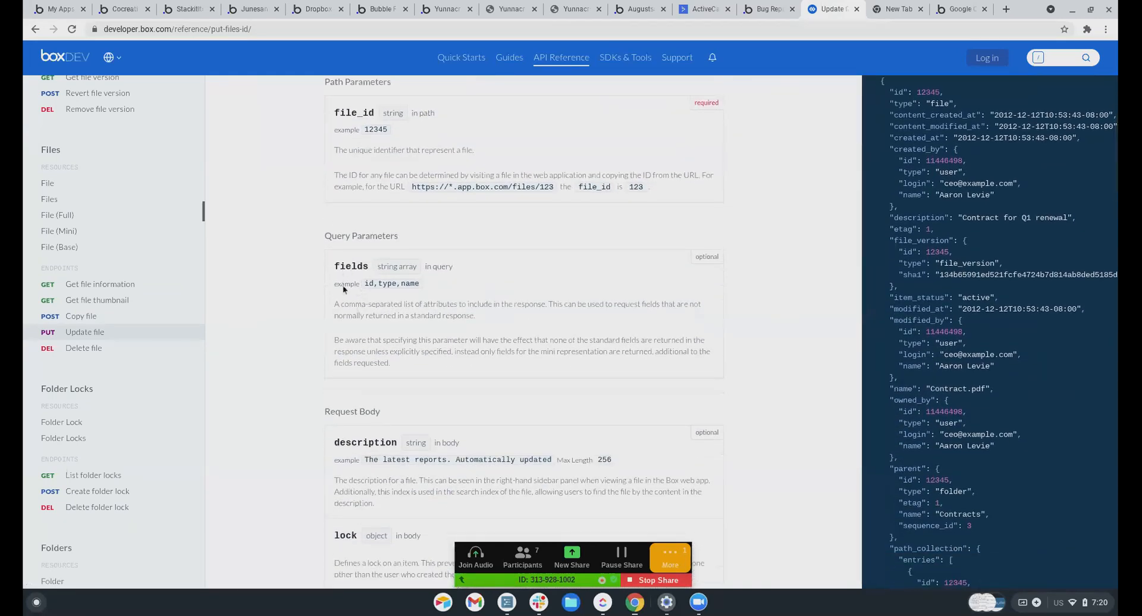
pyautogui.scroll(1, 342, 285)
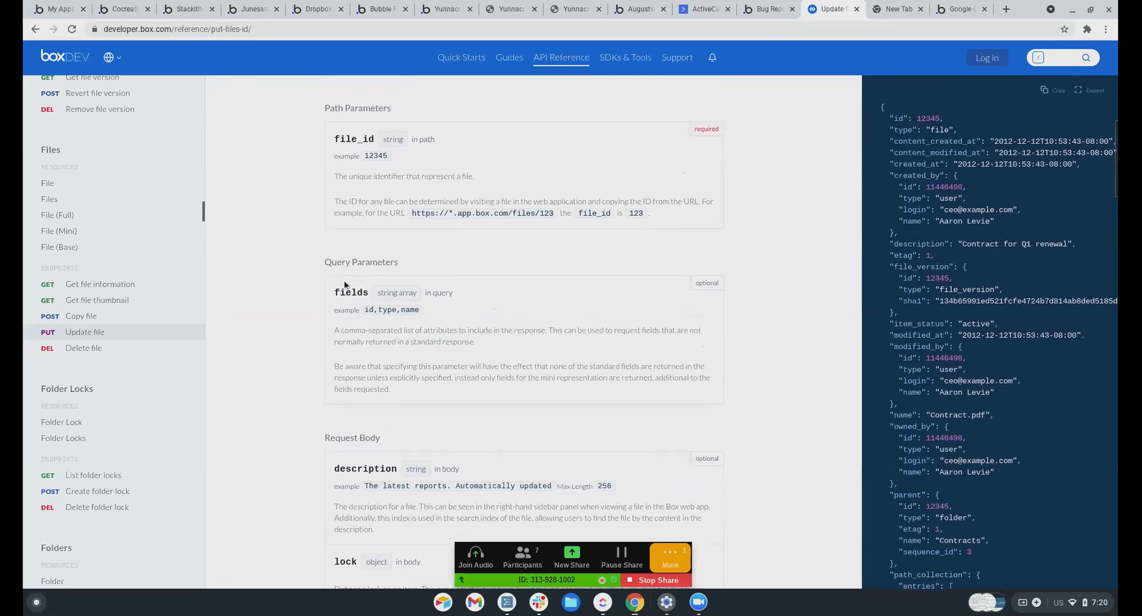
pyautogui.scroll(1, 343, 280)
pyautogui.scroll(2, 408, 227)
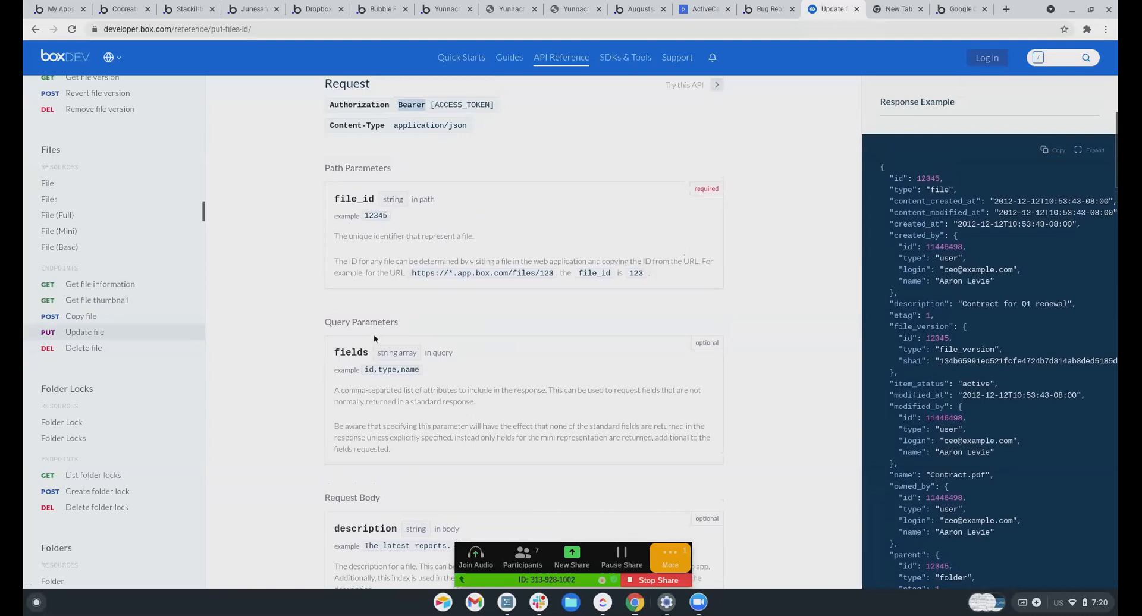
pyautogui.scroll(-1, 374, 335)
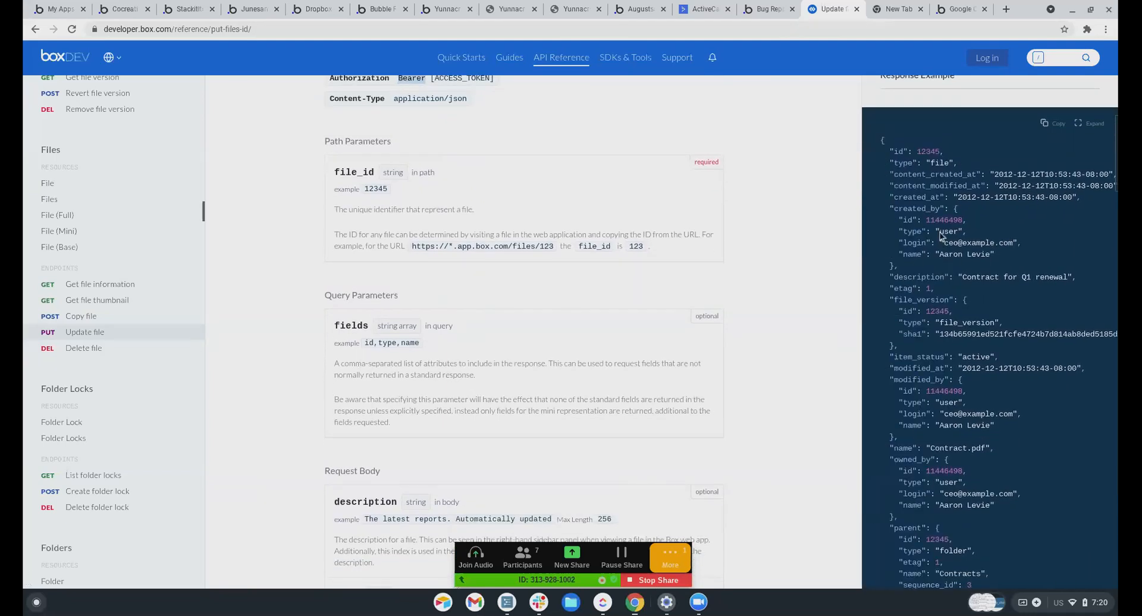
pyautogui.scroll(3, 920, 294)
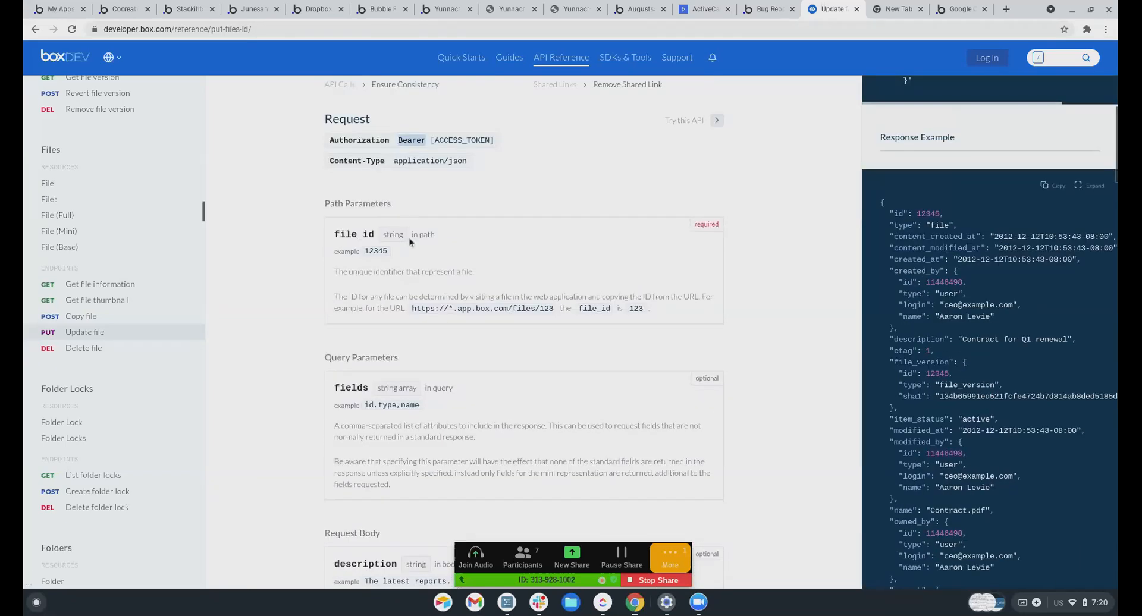
pyautogui.scroll(8, 531, 237)
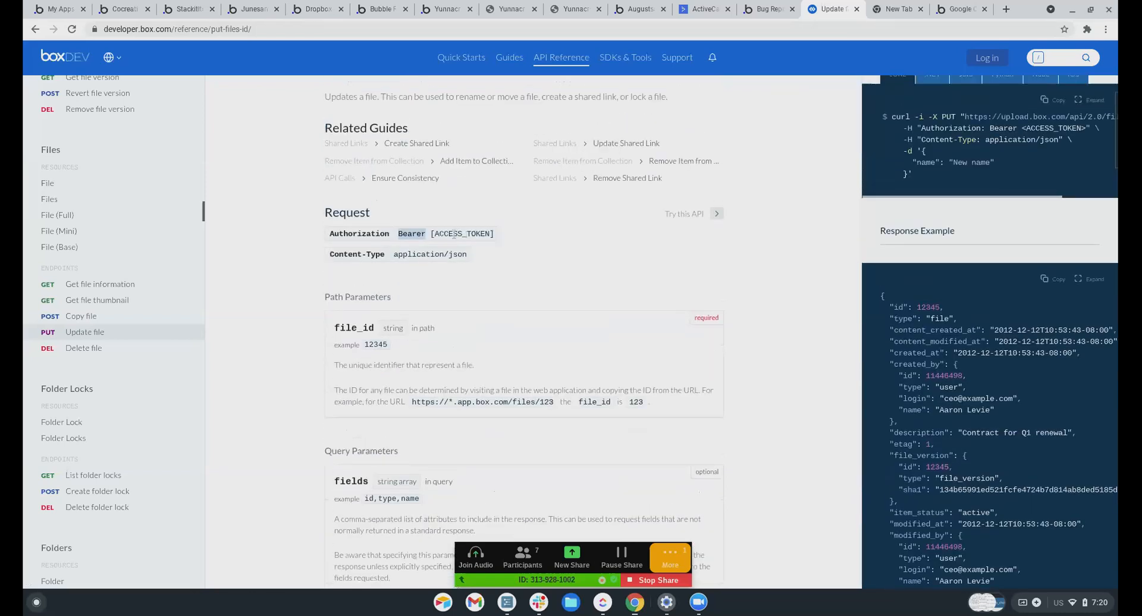
# Select the endpoint path in the PUT URL and return to Bubble's API Connector
pyautogui.moveTo(498, 177); pyautogui.dragTo(417, 176)
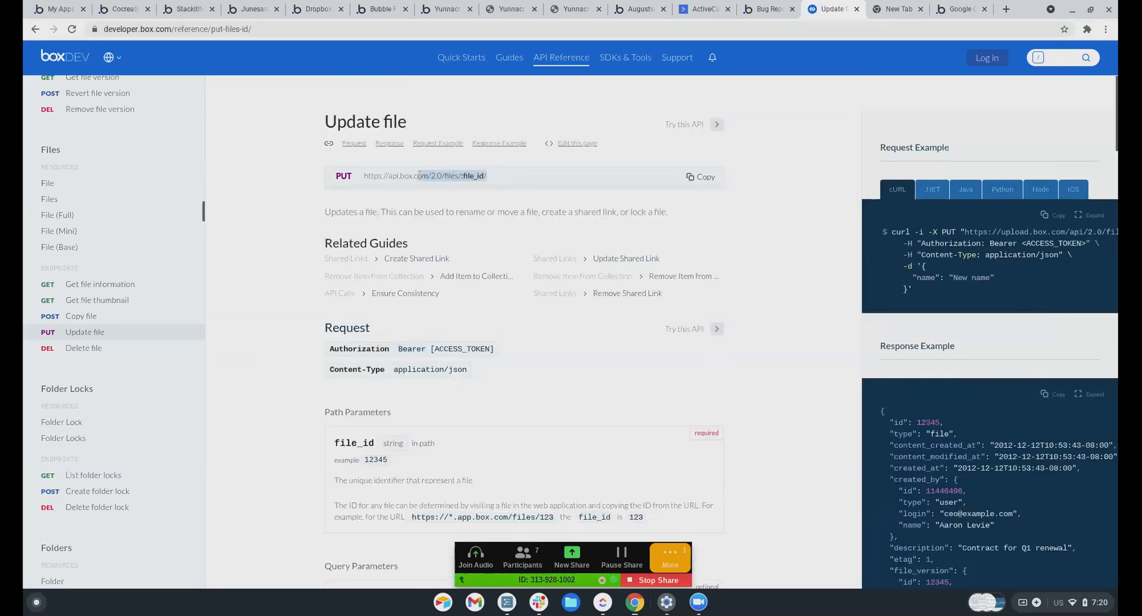
pyautogui.moveTo(709, 57)
pyautogui.click(253, 9)
pyautogui.click(730, 221)
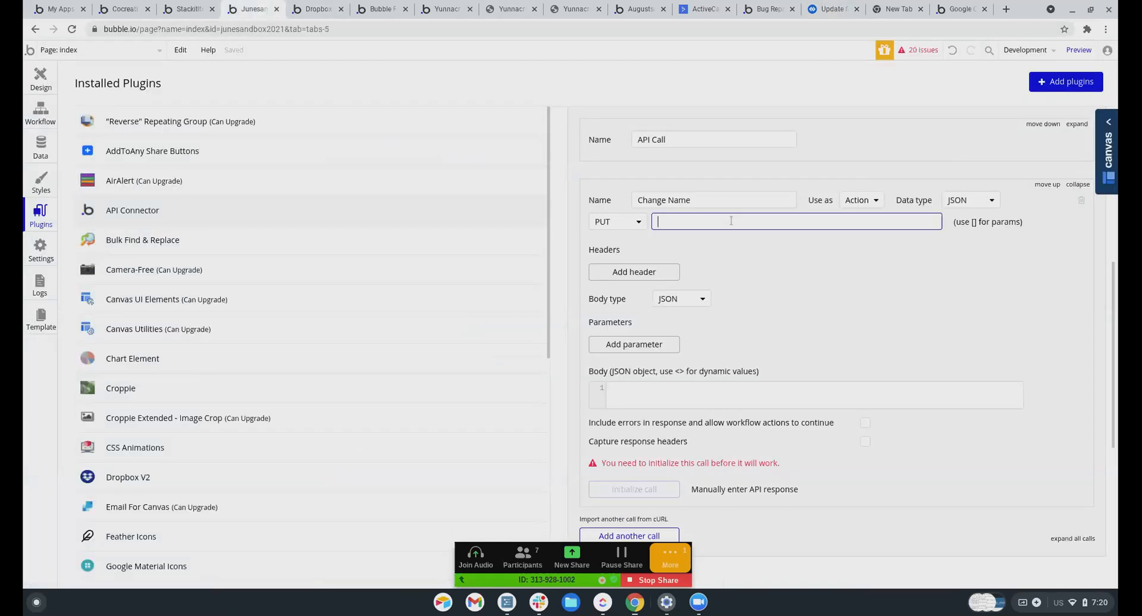
pyautogui.write('/files/{file_id}/')
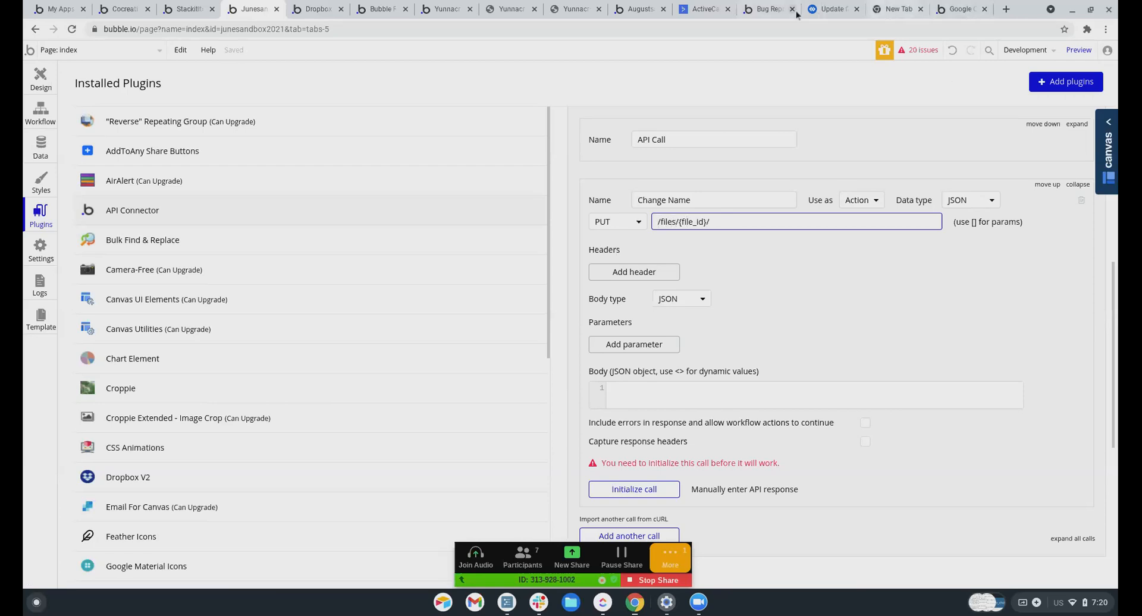
pyautogui.click(827, 9)
pyautogui.moveTo(494, 173); pyautogui.dragTo(363, 179)
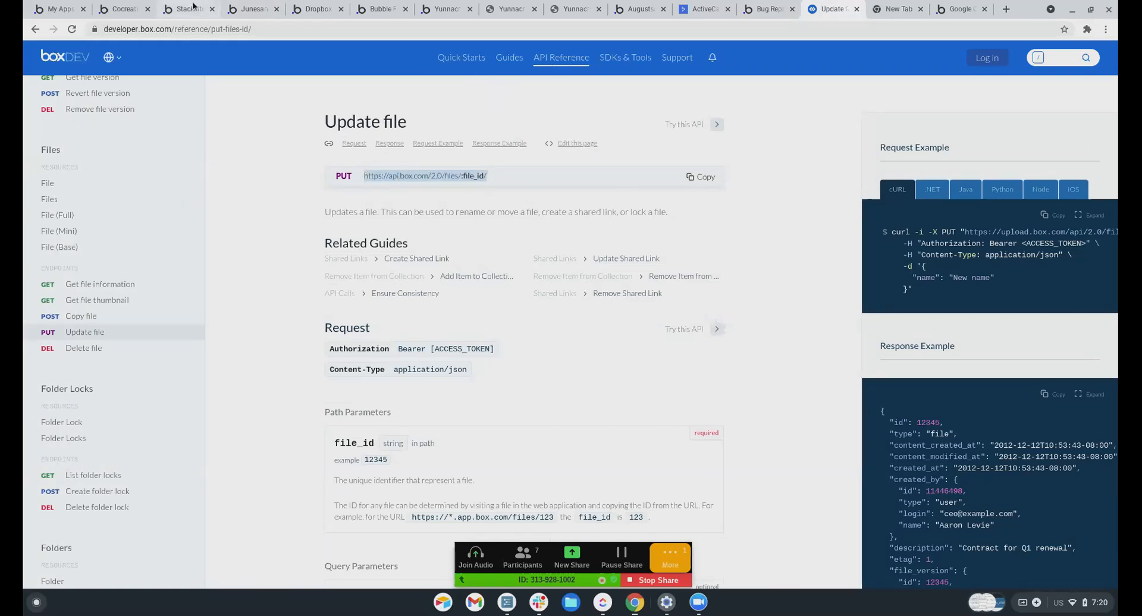
pyautogui.click(250, 9)
pyautogui.tripleClick(743, 222)
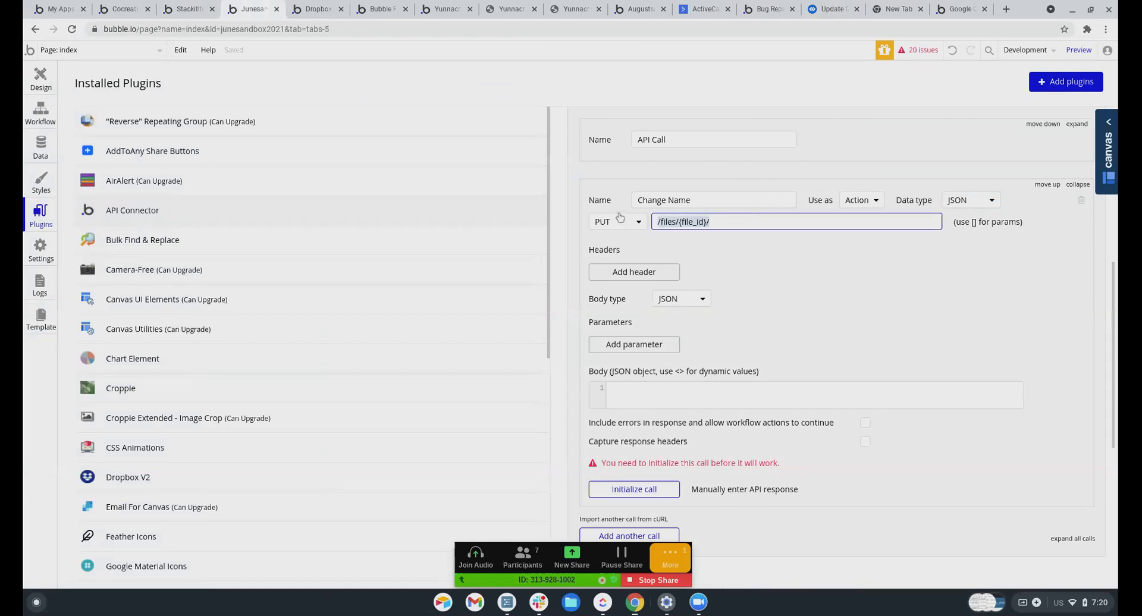
pyautogui.write('https://api.box.com/2.0/files/:file_id/')
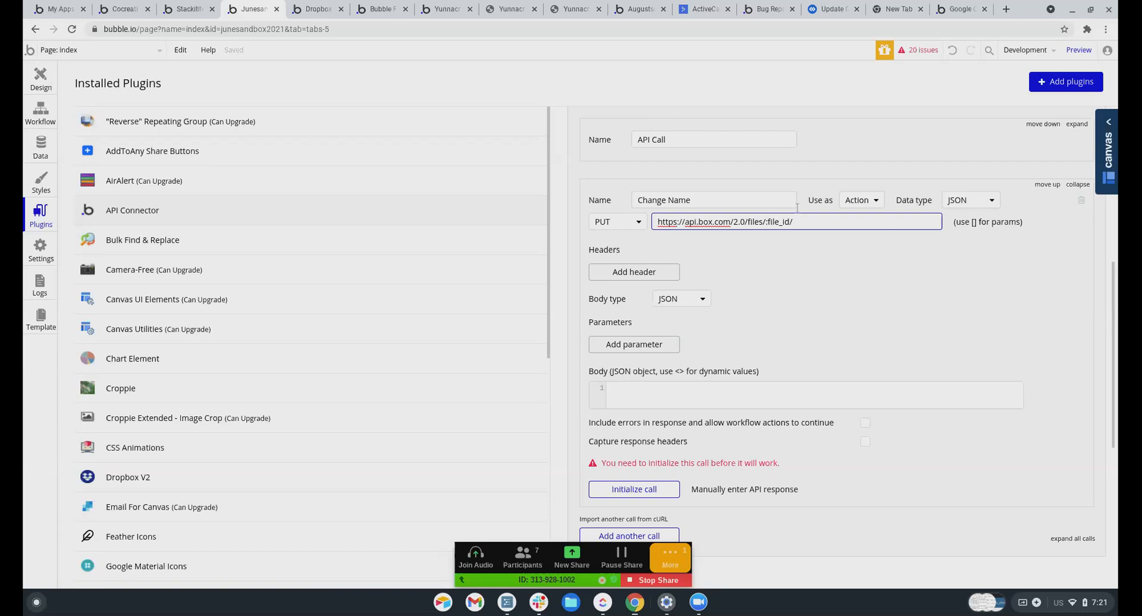
# Wrap file_id in square brackets in the URL and uncheck Private for its parameter
pyautogui.click(768, 221)
pyautogui.write('[')
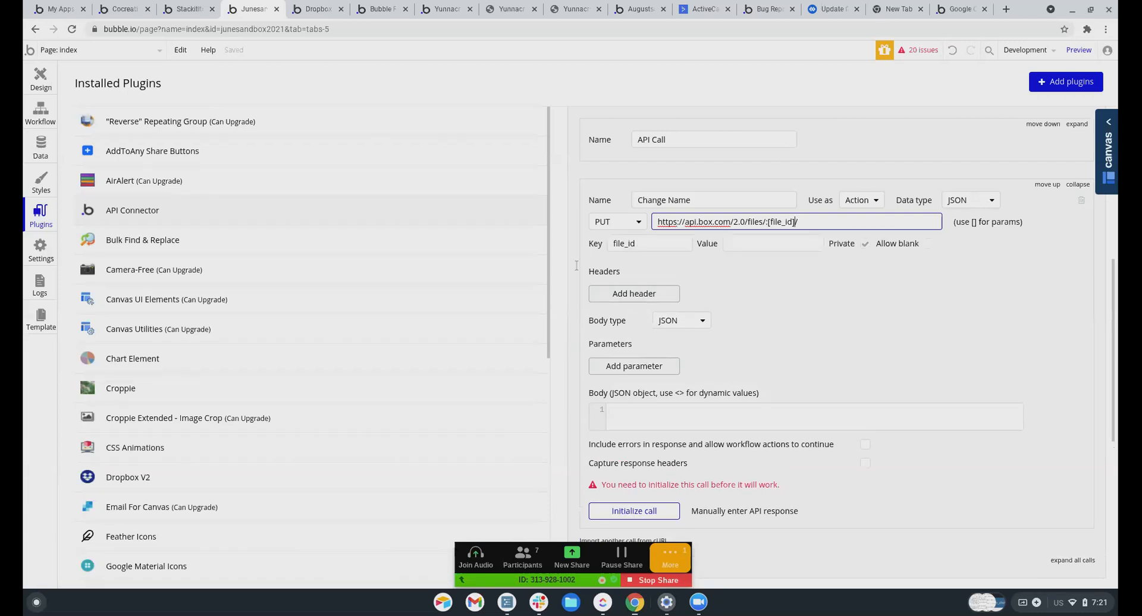
pyautogui.click(745, 245)
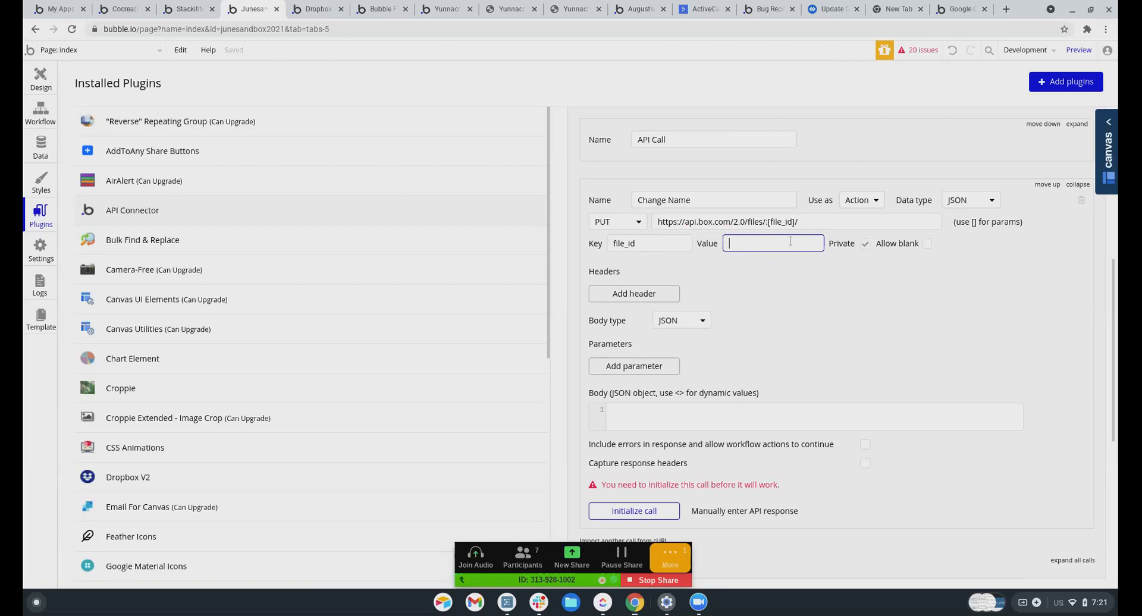
pyautogui.click(865, 244)
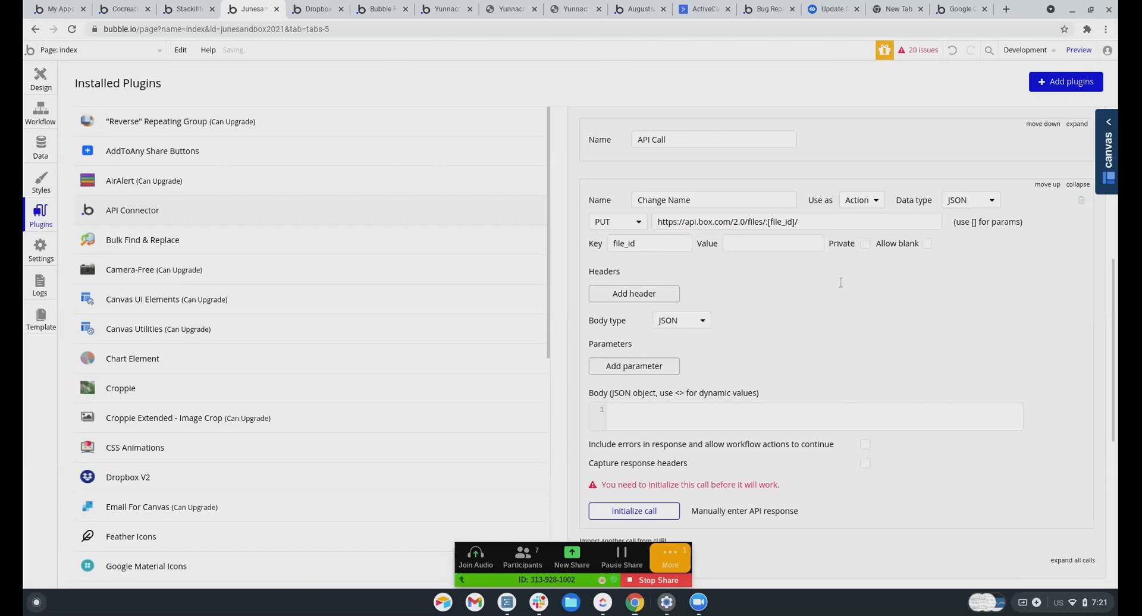
pyautogui.click(740, 240)
# Look over the Change Name call settings and stop sharing the screen in the meeting
pyautogui.scroll(-2, 743, 256)
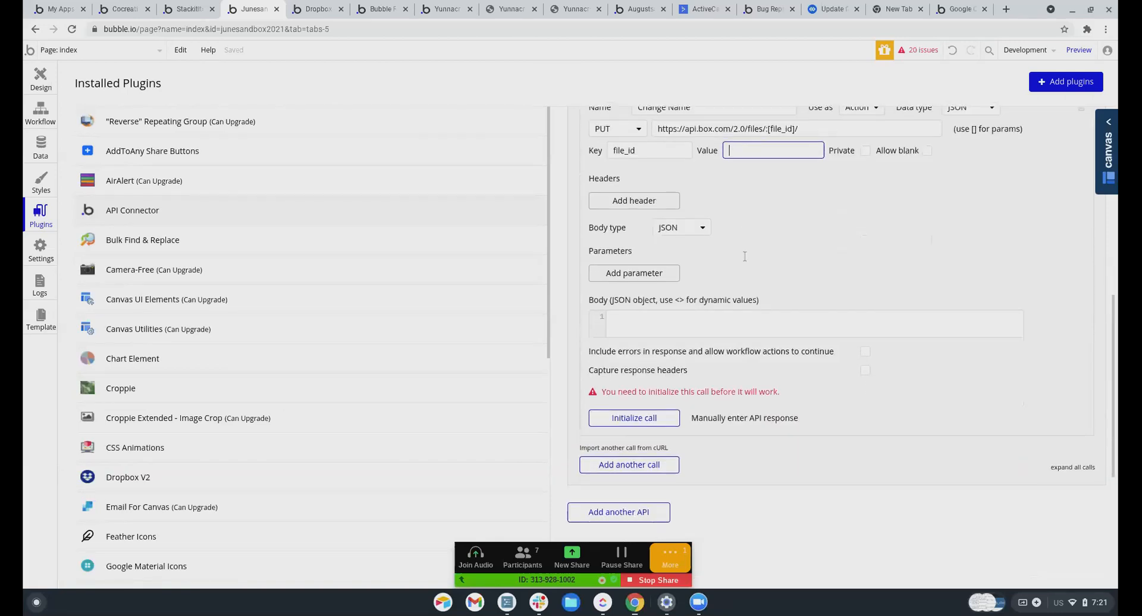
pyautogui.scroll(4, 744, 256)
pyautogui.scroll(-2, 746, 255)
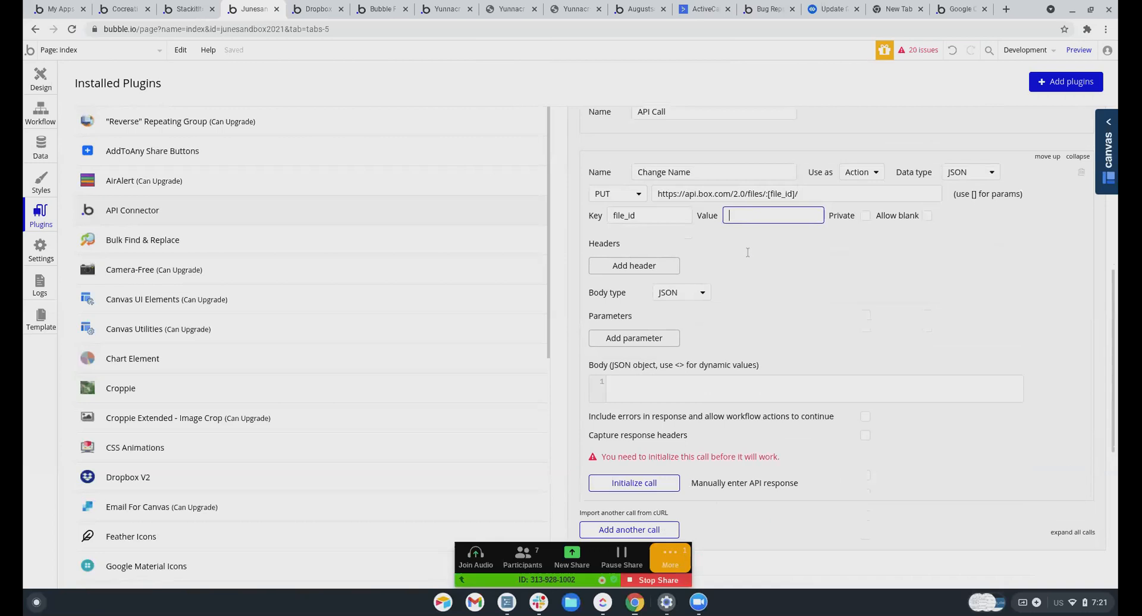
pyautogui.scroll(2, 749, 252)
pyautogui.scroll(-2, 748, 252)
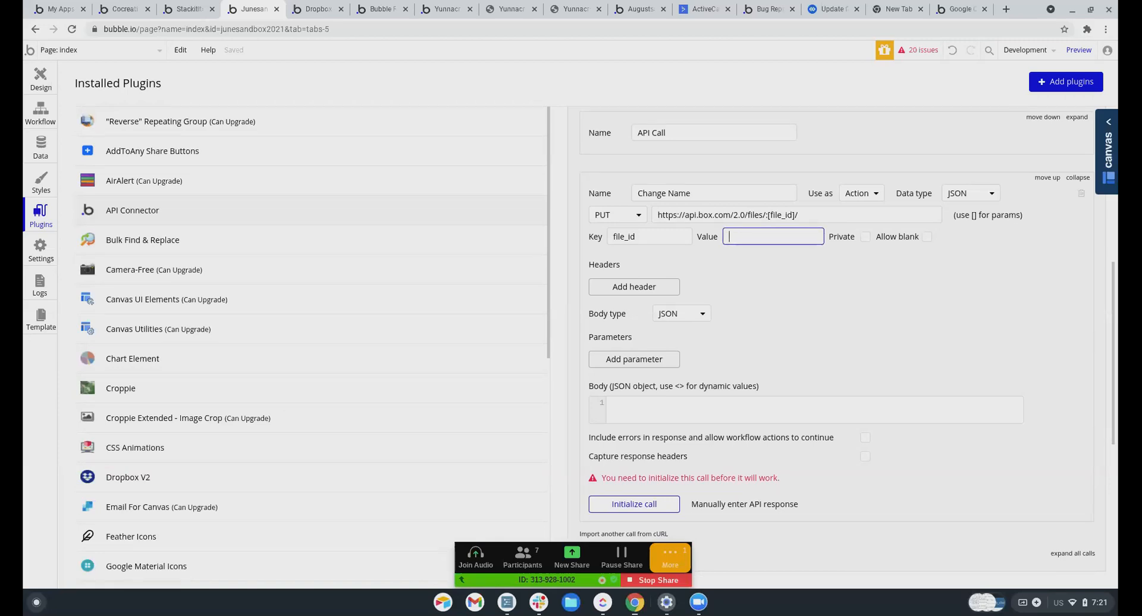
pyautogui.scroll(-2, 866, 342)
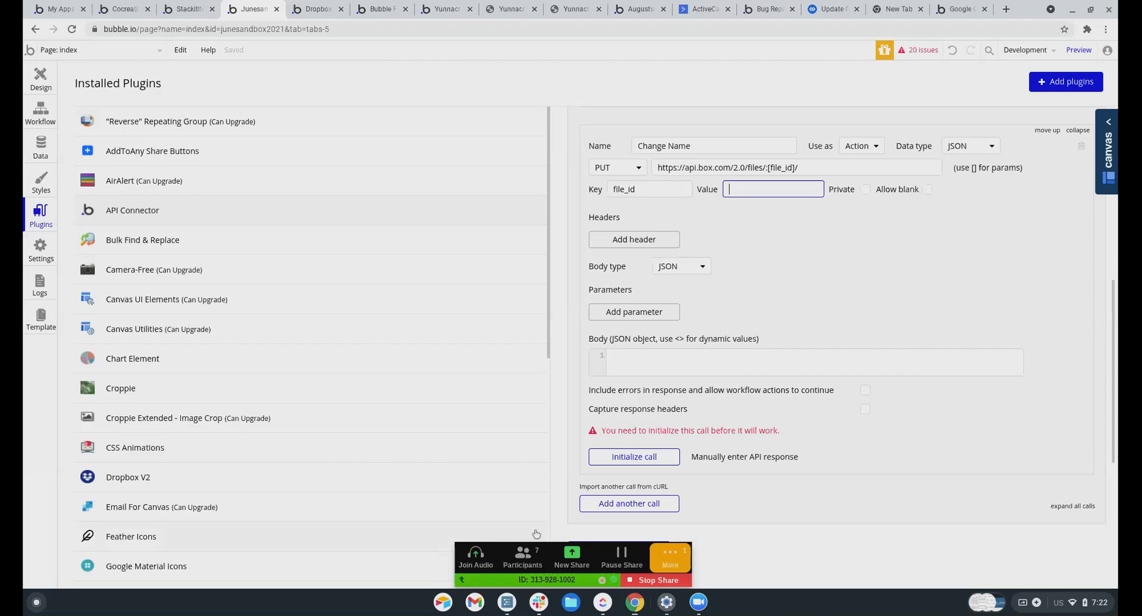
pyautogui.click(667, 582)
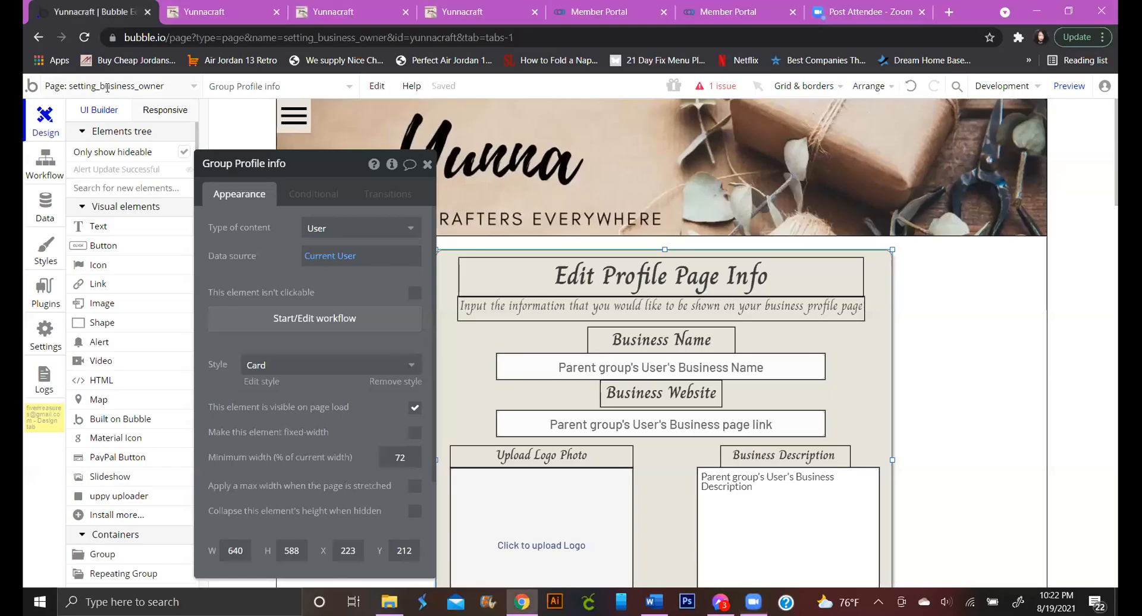
# Open freelancerprofilepage and make the outlined fa-heart-o icon visible on the canvas
pyautogui.click(107, 87)
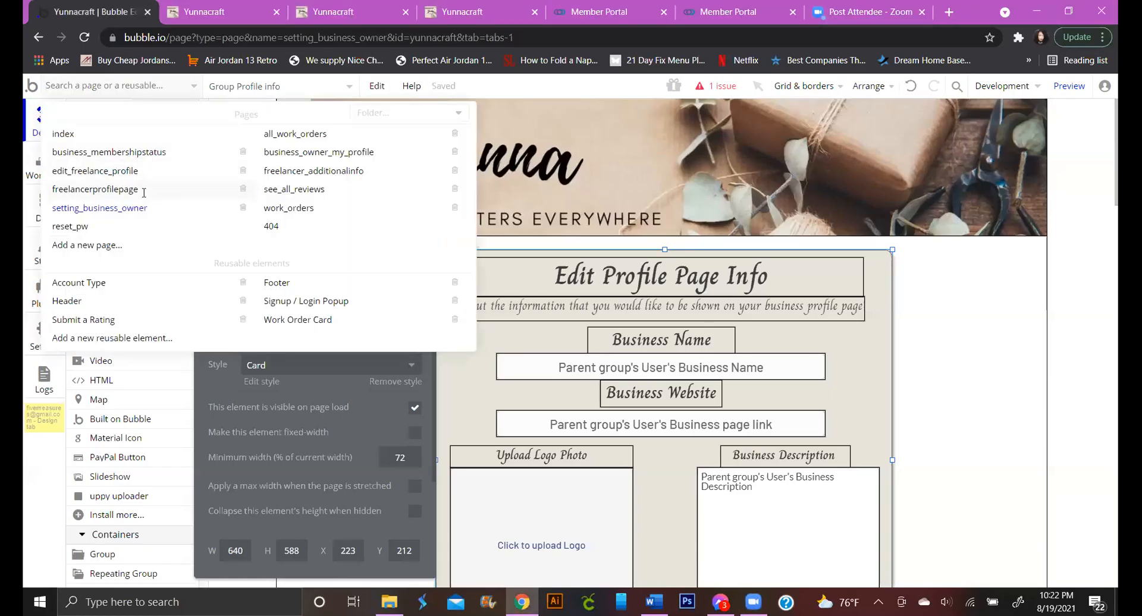
pyautogui.click(143, 189)
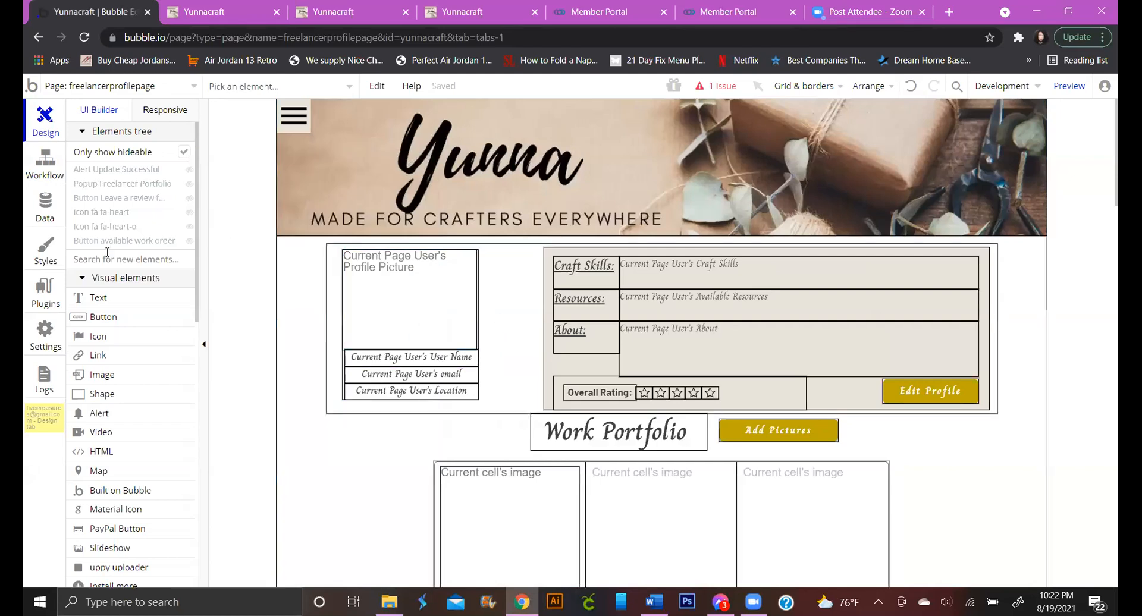
pyautogui.click(125, 214)
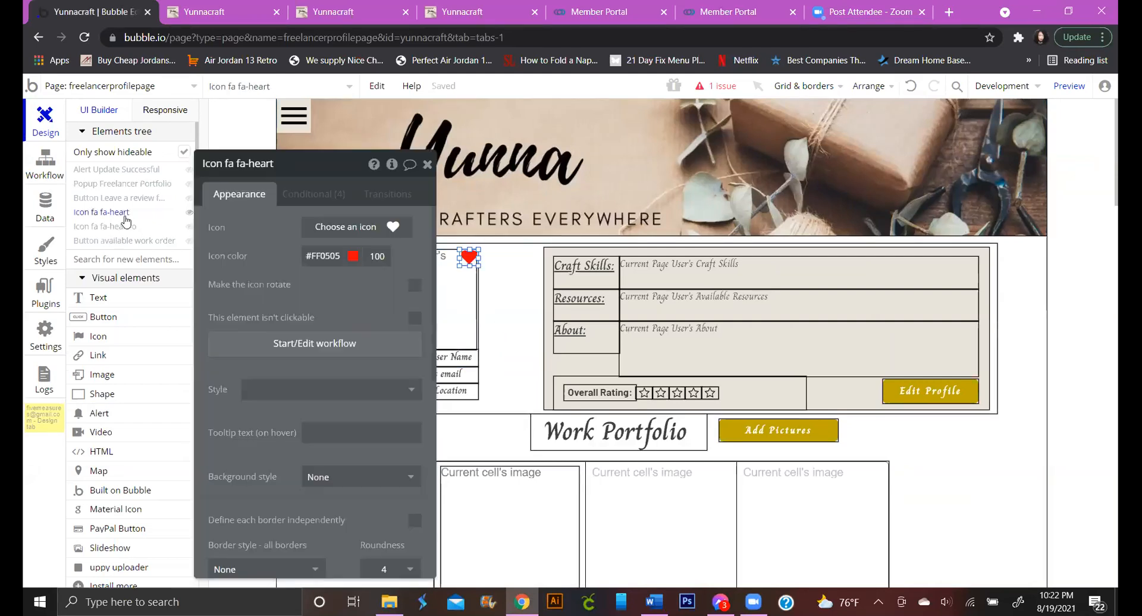
pyautogui.click(126, 226)
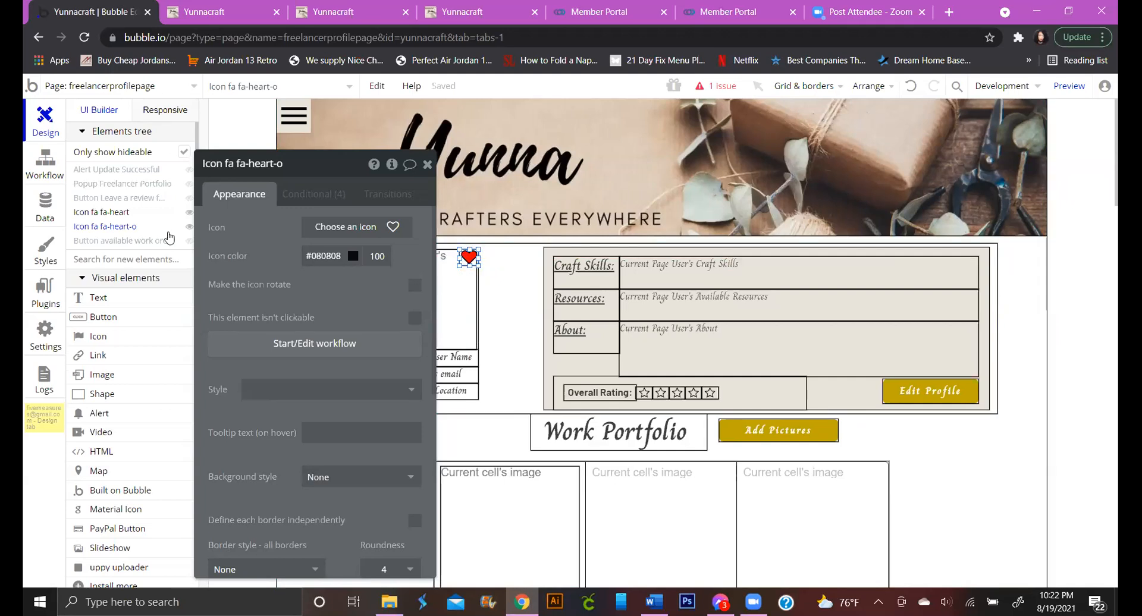
pyautogui.press('Escape')
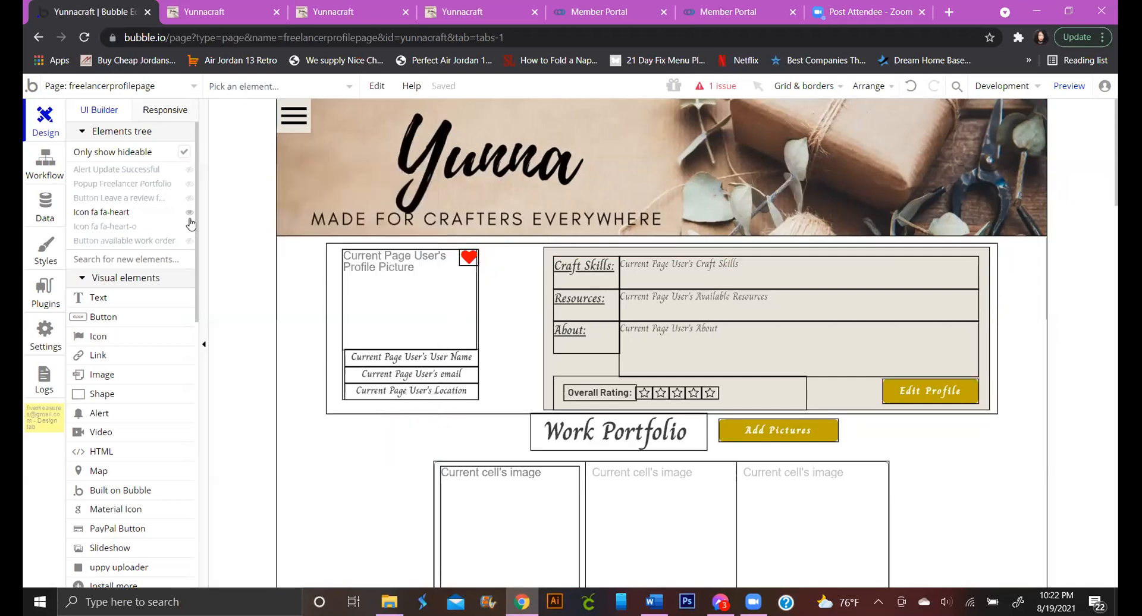
pyautogui.click(189, 226)
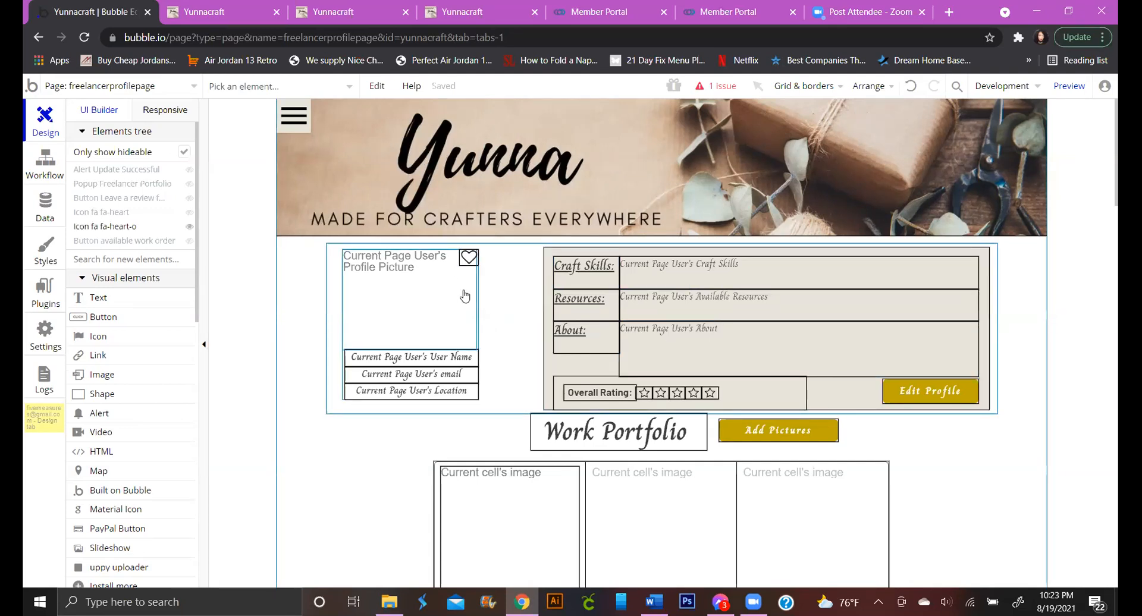
pyautogui.scroll(-1, 470, 267)
pyautogui.scroll(-2, 470, 266)
pyautogui.scroll(2, 481, 332)
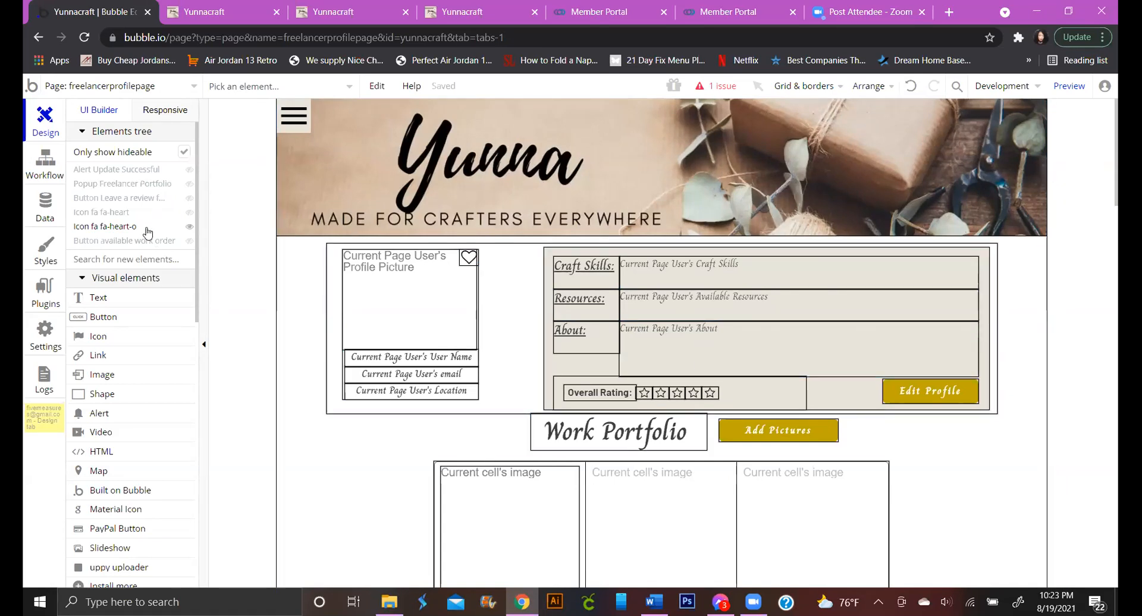
# Check freelancerprofilepage's page settings and look over the business_owner_my_profile page
pyautogui.click(145, 86)
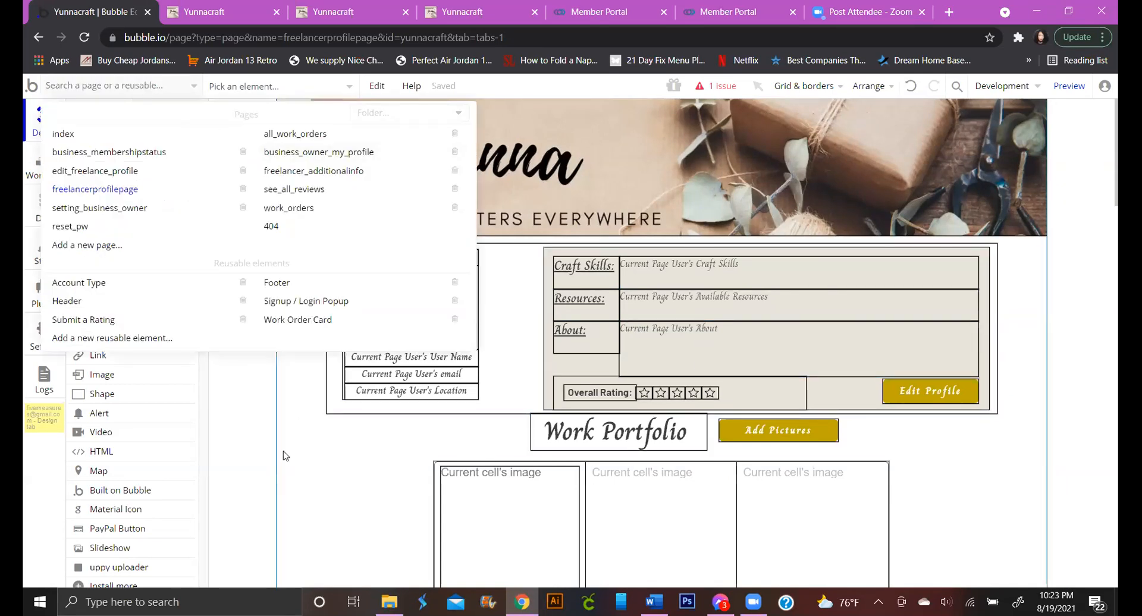
pyautogui.click(173, 189)
pyautogui.click(152, 86)
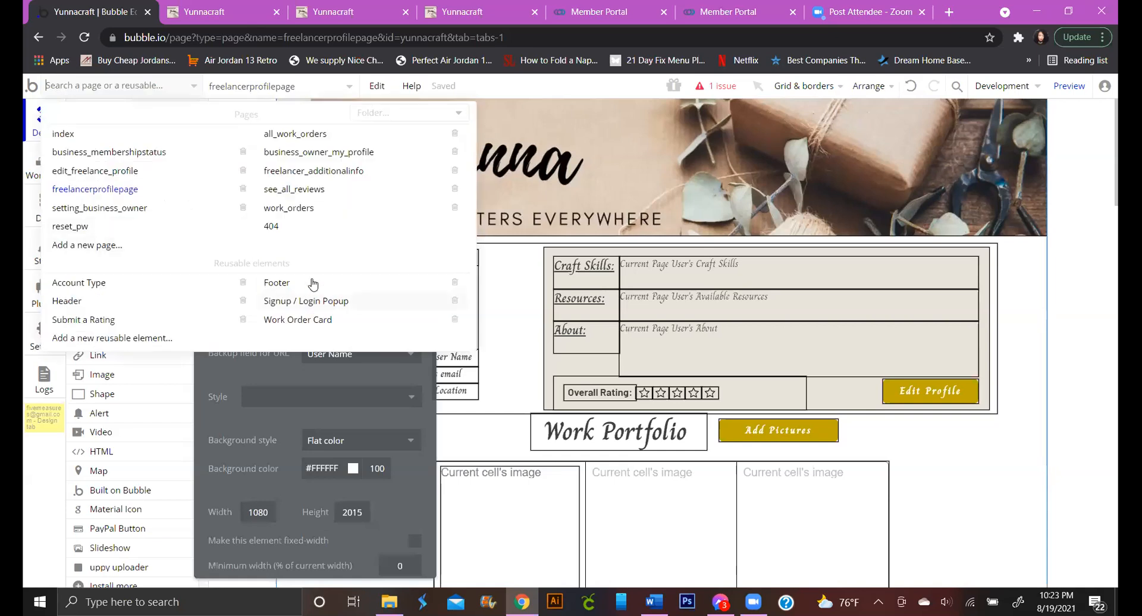
pyautogui.click(332, 152)
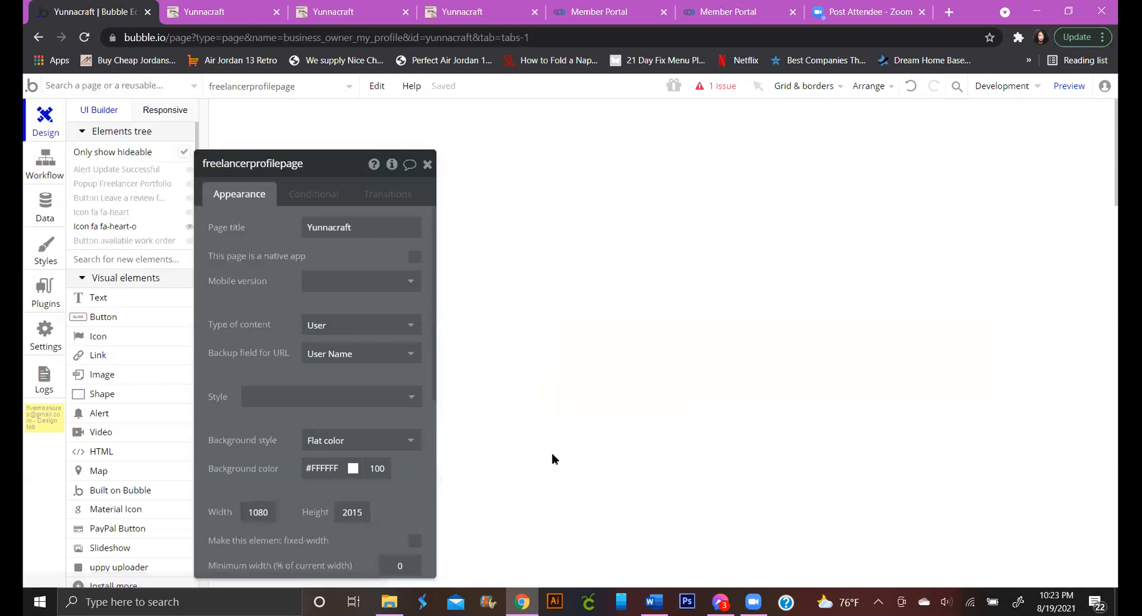
pyautogui.scroll(-20, 580, 315)
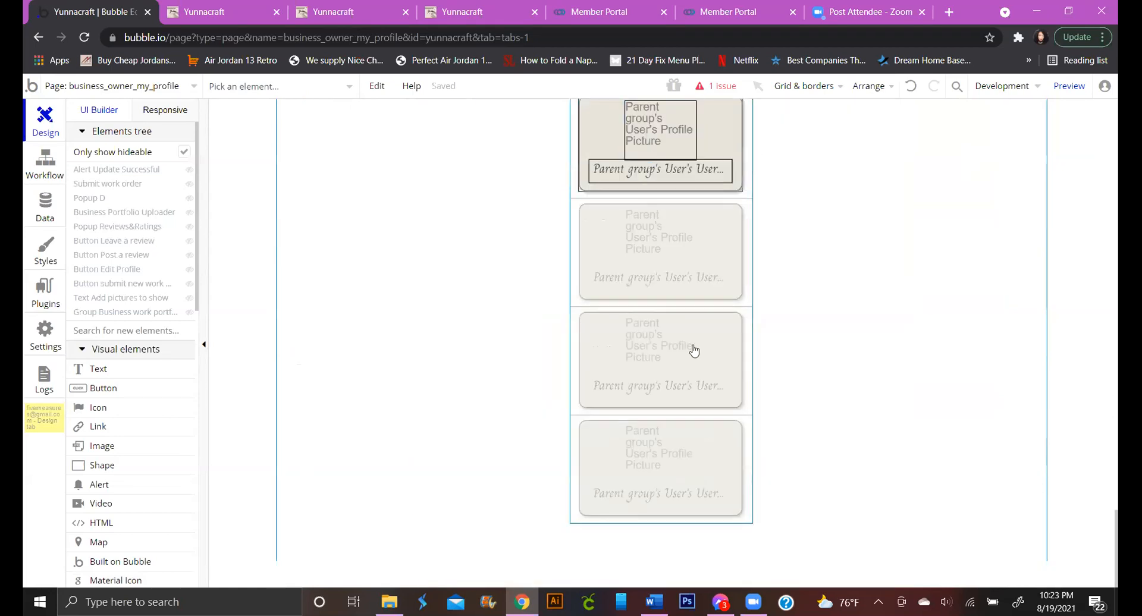
pyautogui.scroll(4, 698, 385)
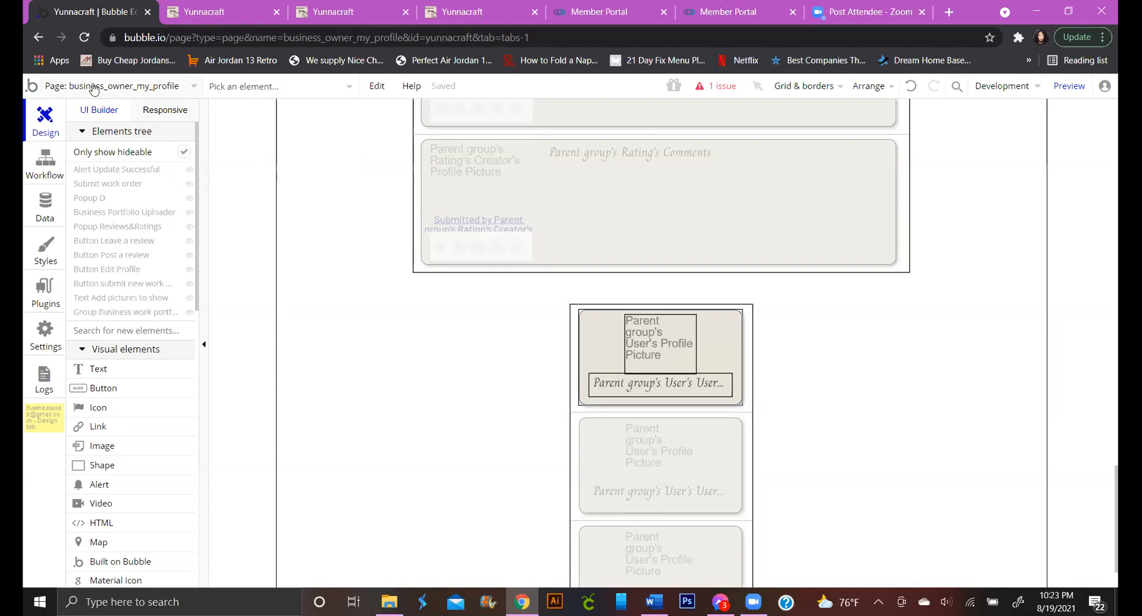
# Back on freelancerprofilepage, select the outlined heart icon and open its click workflow
pyautogui.click(168, 92)
pyautogui.click(168, 92)
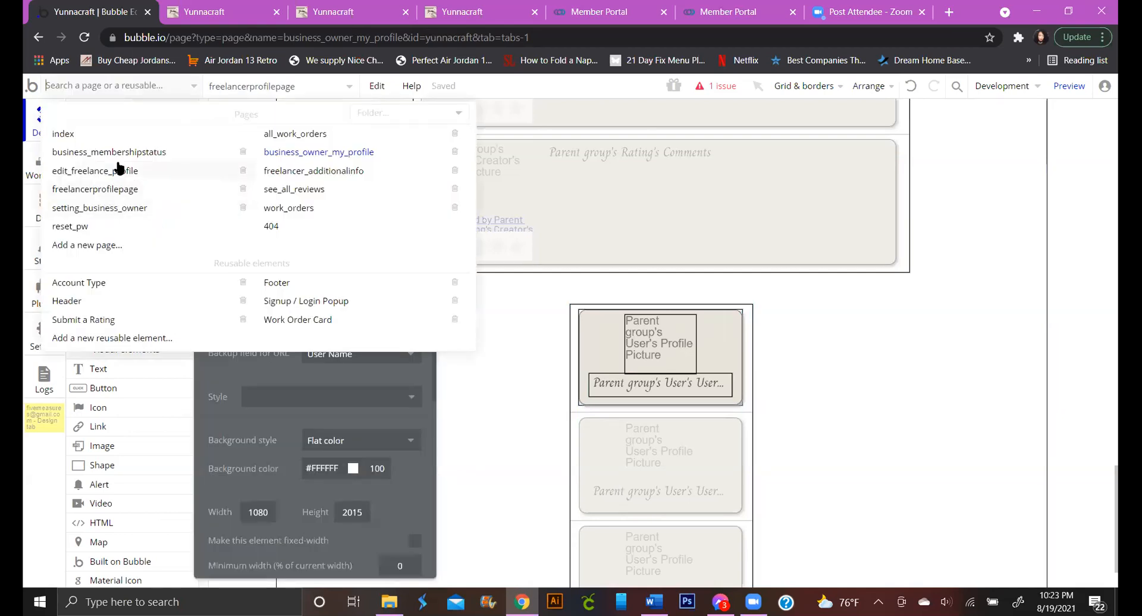
pyautogui.click(133, 195)
pyautogui.moveTo(319, 168); pyautogui.dragTo(496, 276)
pyautogui.click(497, 275)
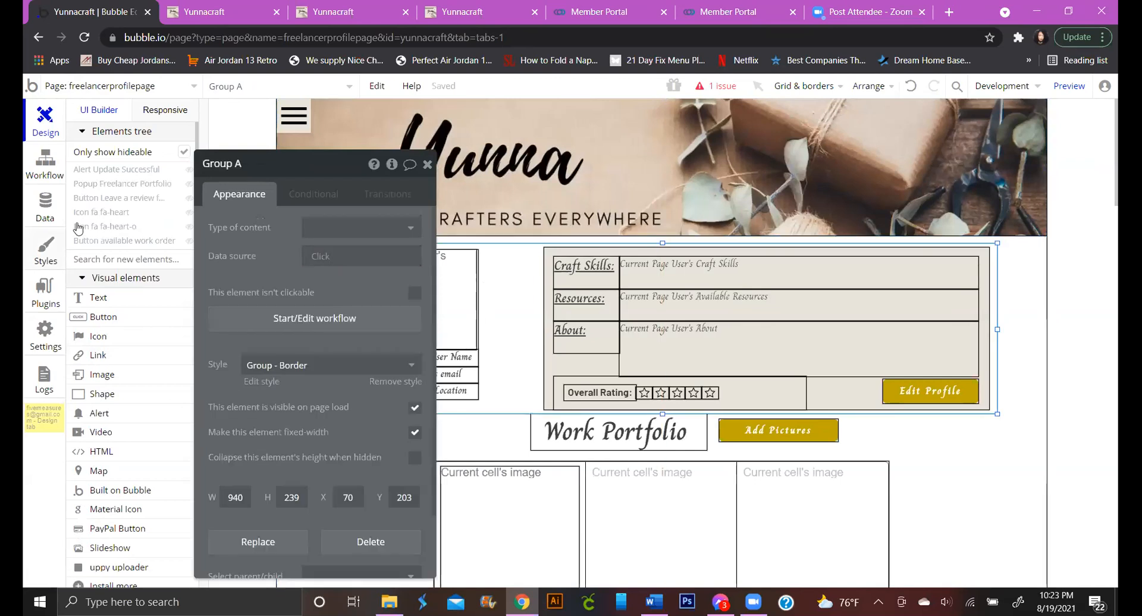
pyautogui.click(425, 165)
pyautogui.click(113, 226)
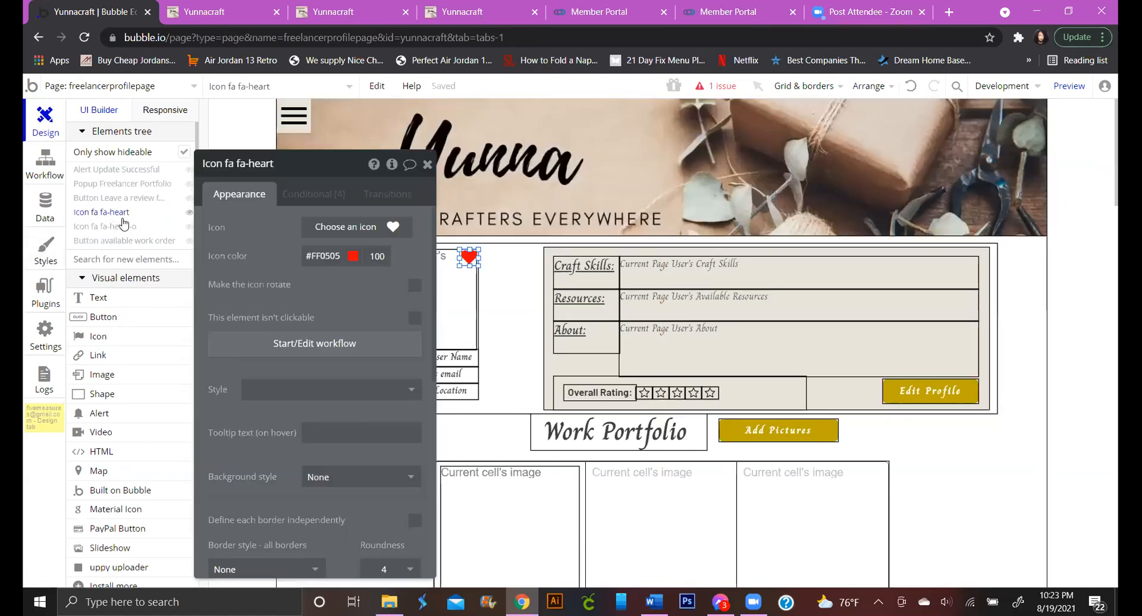
pyautogui.click(132, 226)
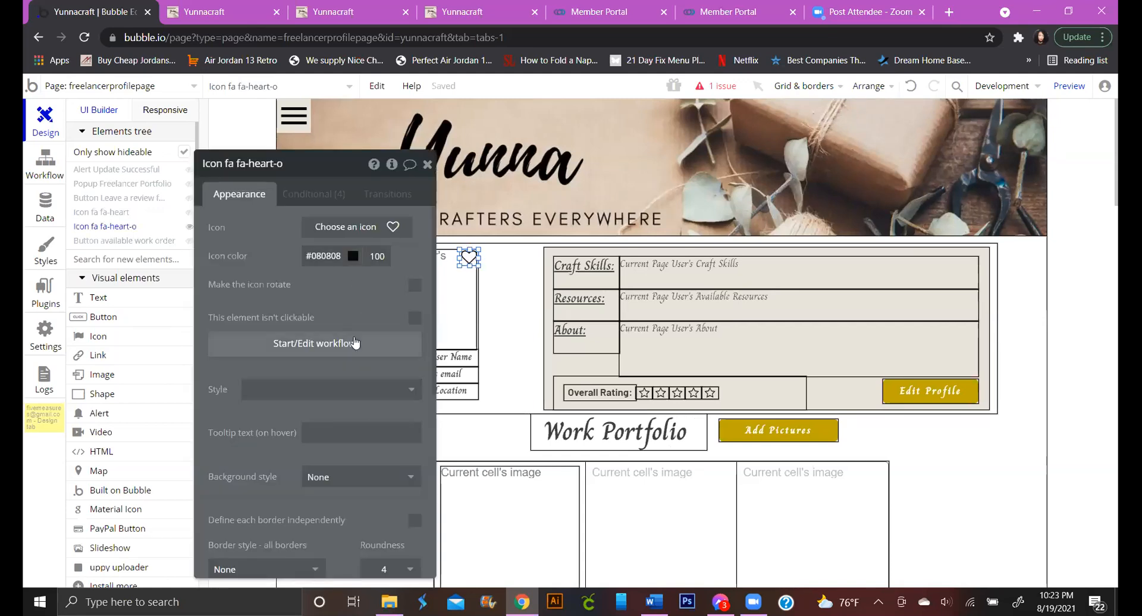
pyautogui.click(351, 343)
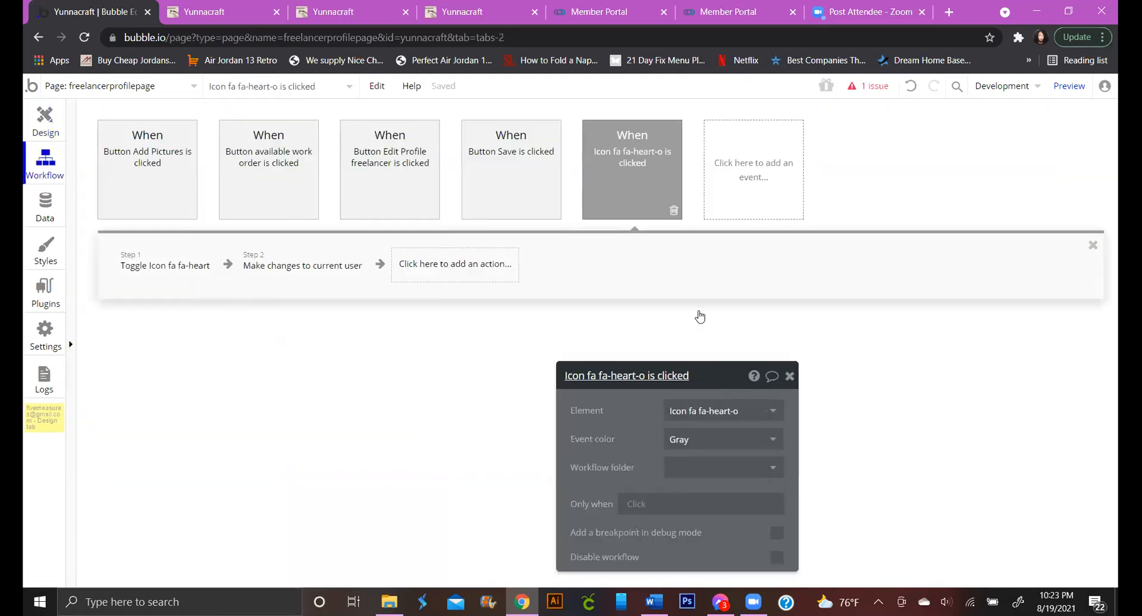
# Remove the Toggle and Make changes to current user actions from the heart-click workflow
pyautogui.click(173, 268)
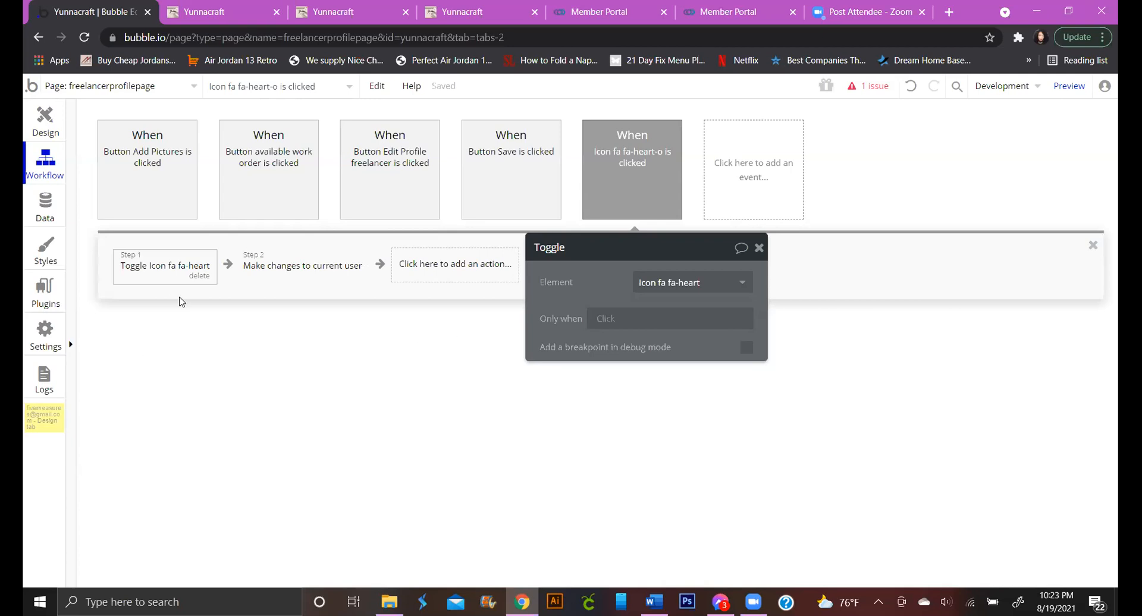
pyautogui.click(273, 274)
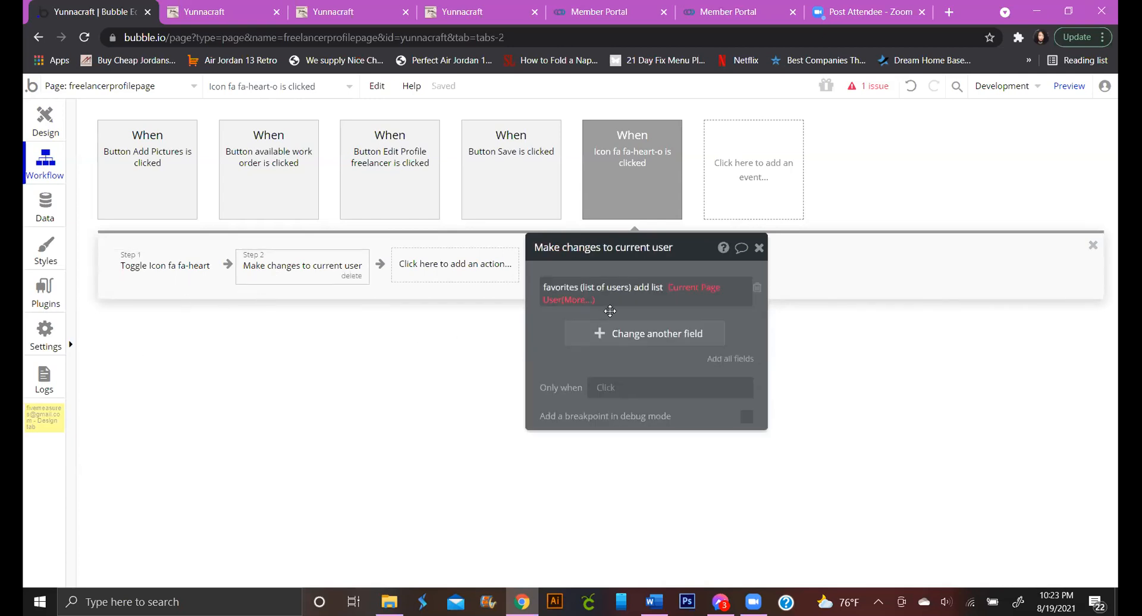
pyautogui.click(165, 267)
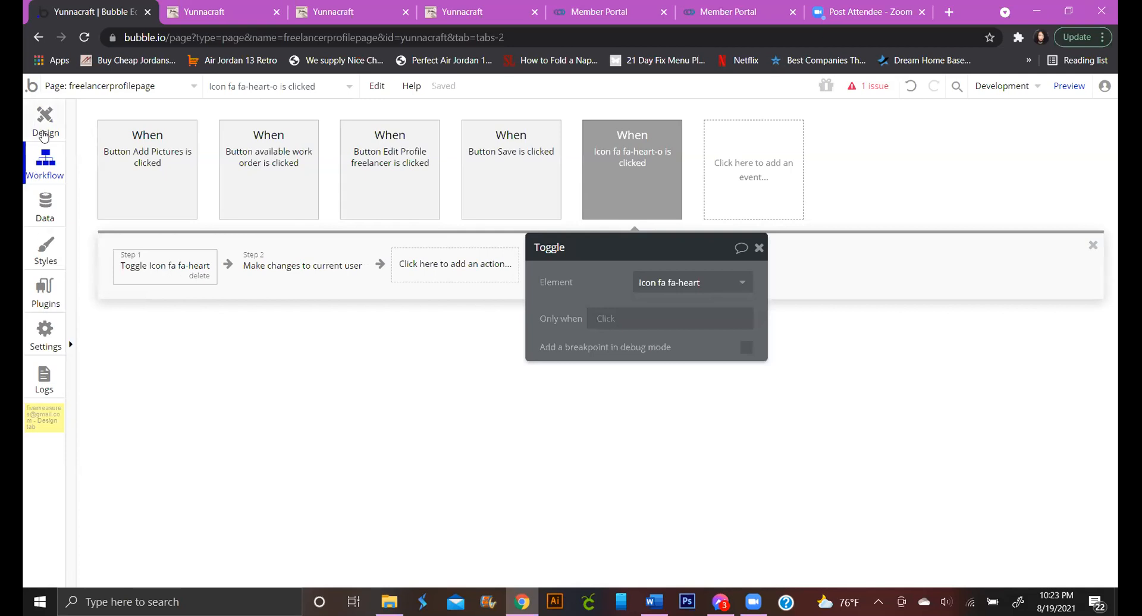
pyautogui.click(200, 277)
pyautogui.click(201, 265)
pyautogui.click(223, 277)
pyautogui.click(177, 264)
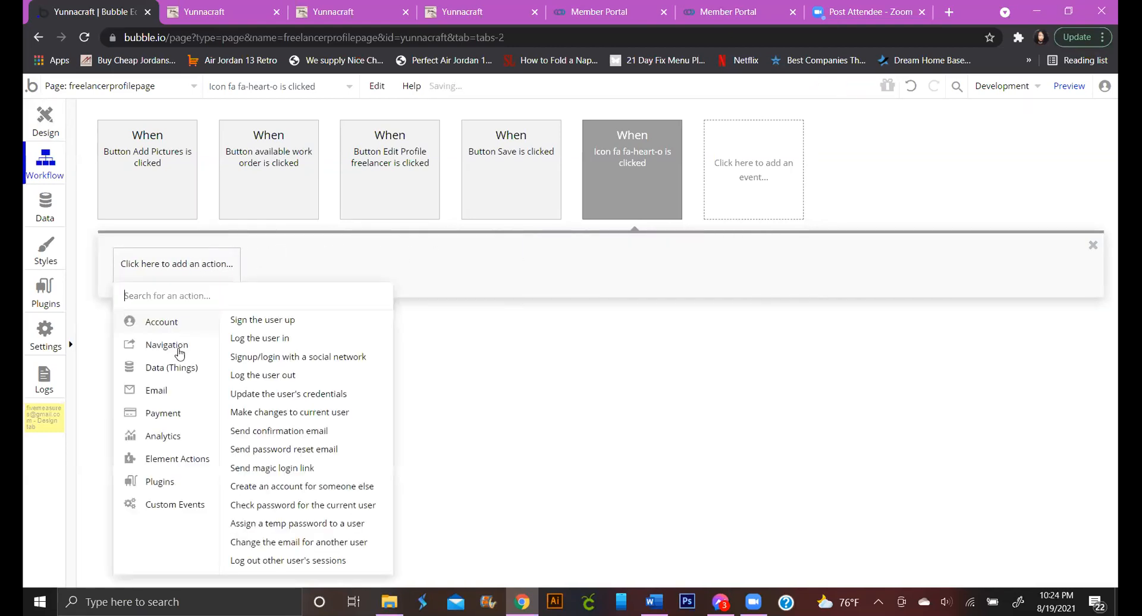
pyautogui.moveTo(173, 415)
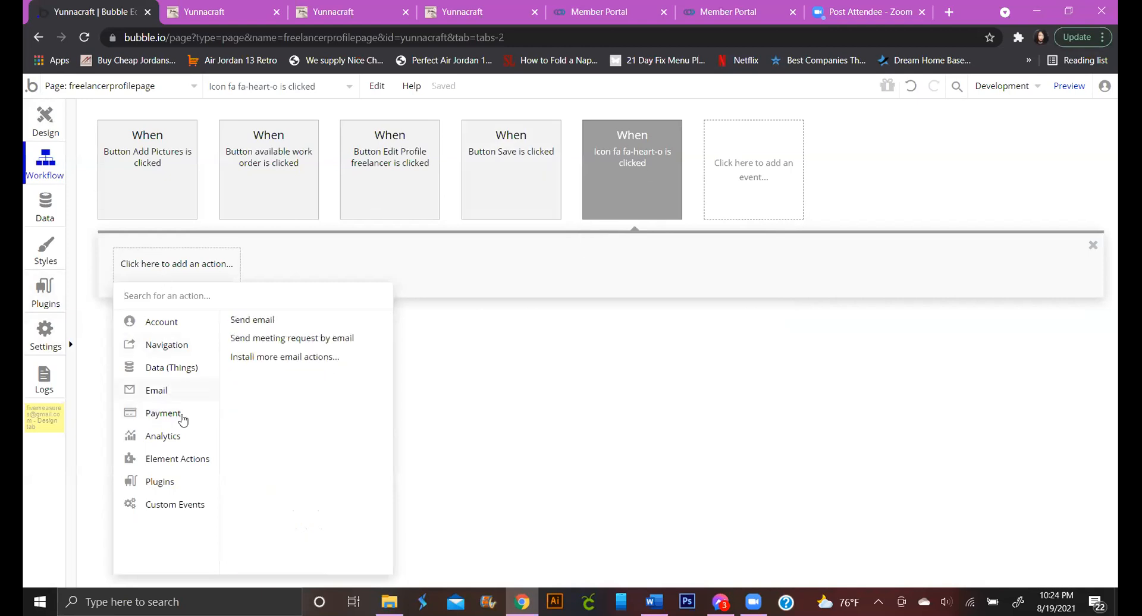
pyautogui.moveTo(196, 348)
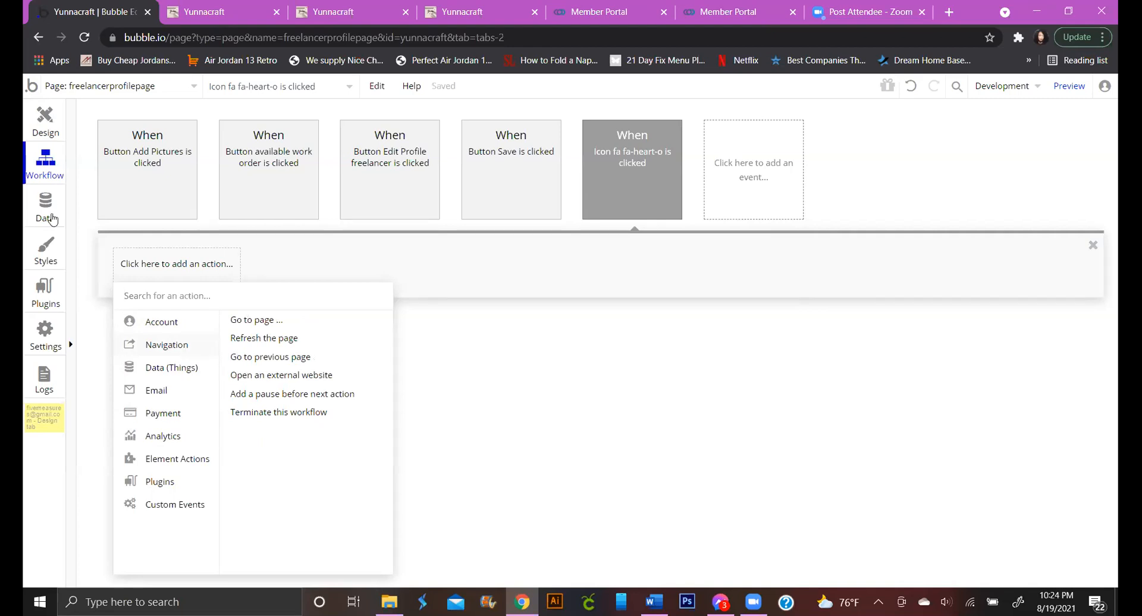
# Start the heart-icon click event's Only when condition with Current User
pyautogui.click(659, 164)
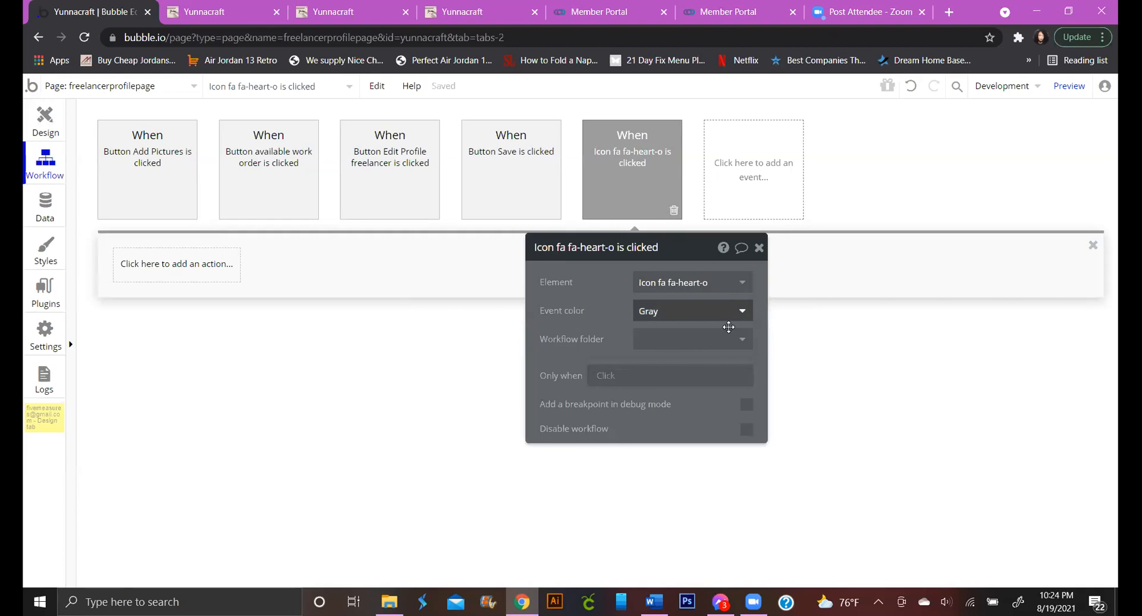
pyautogui.click(607, 376)
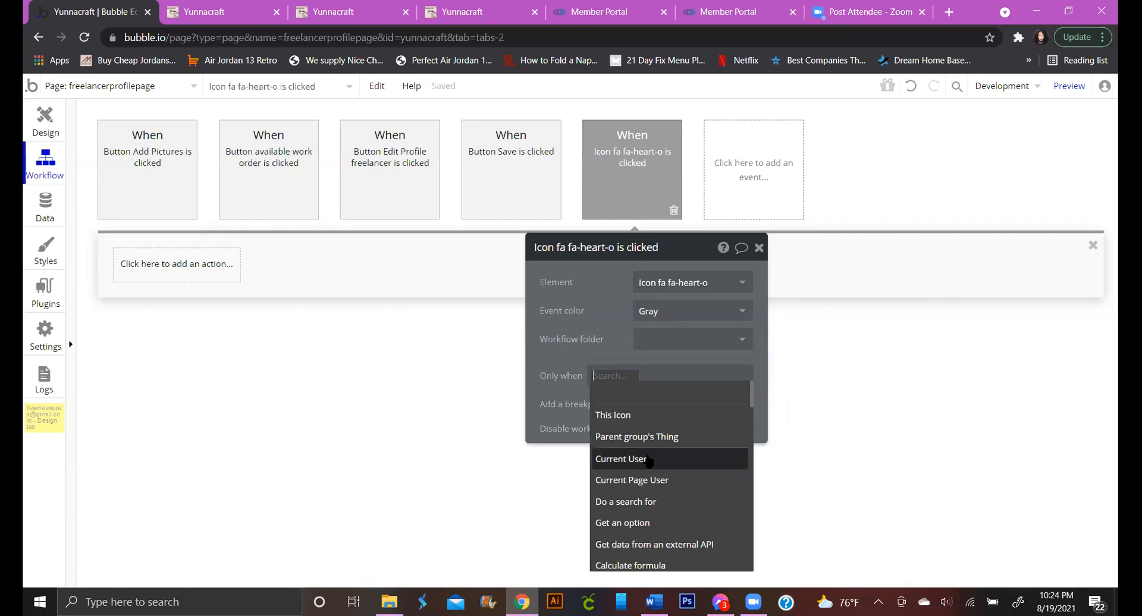
pyautogui.moveTo(649, 461)
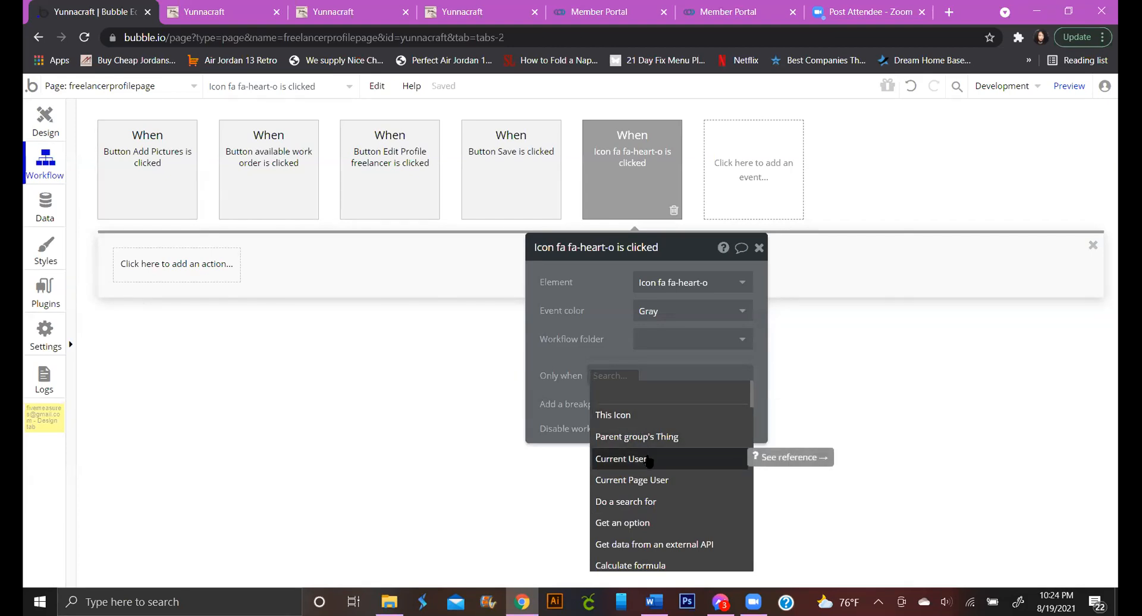
pyautogui.click(649, 458)
pyautogui.scroll(-3, 690, 466)
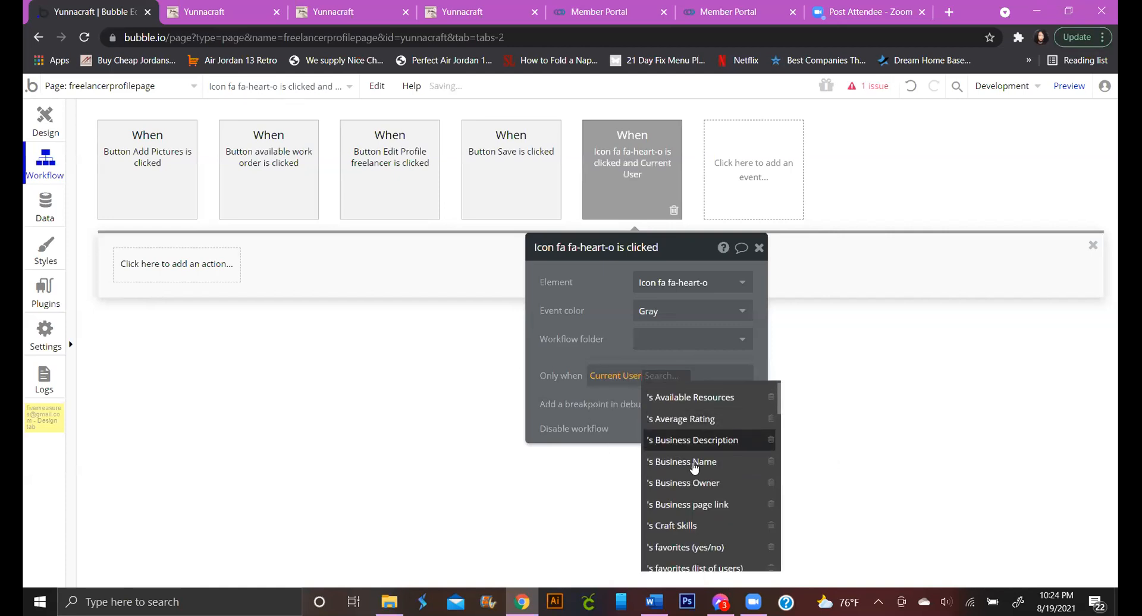
pyautogui.scroll(2, 690, 458)
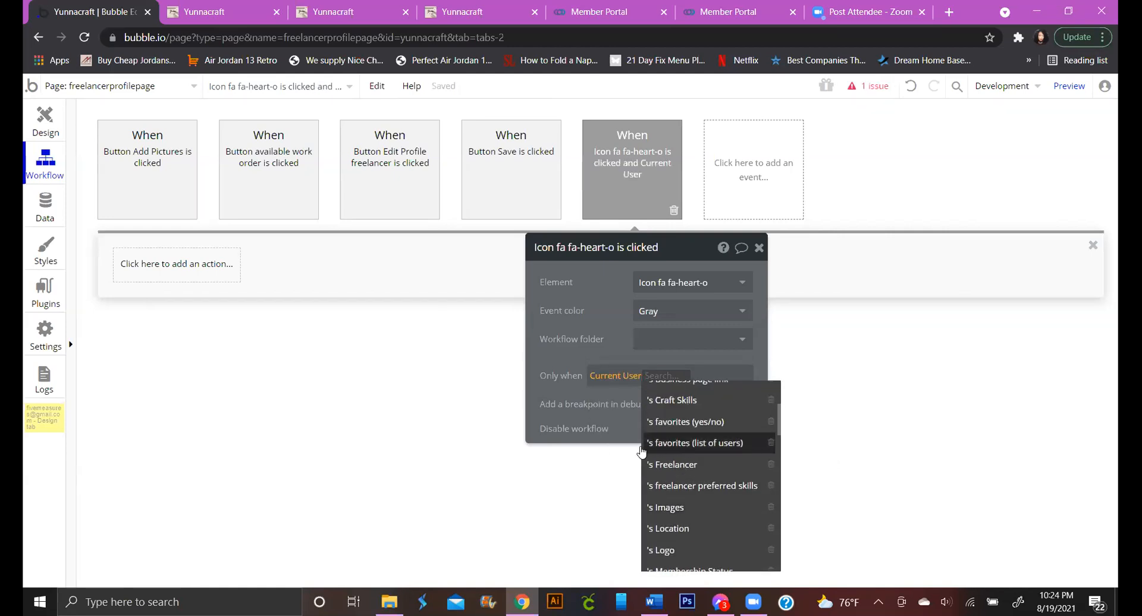
pyautogui.click(48, 217)
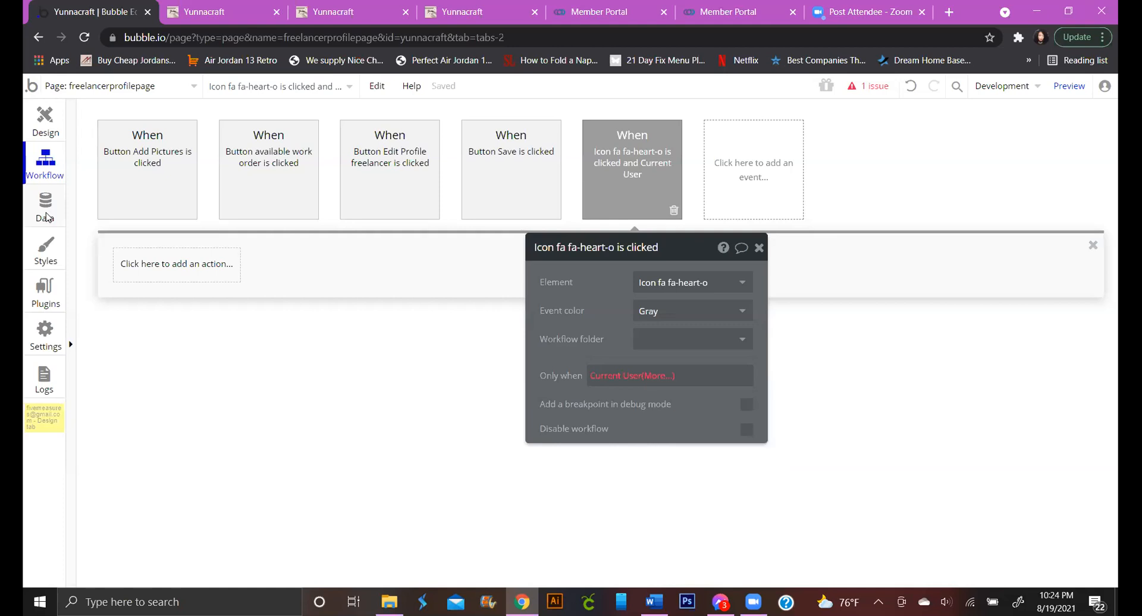
pyautogui.click(48, 217)
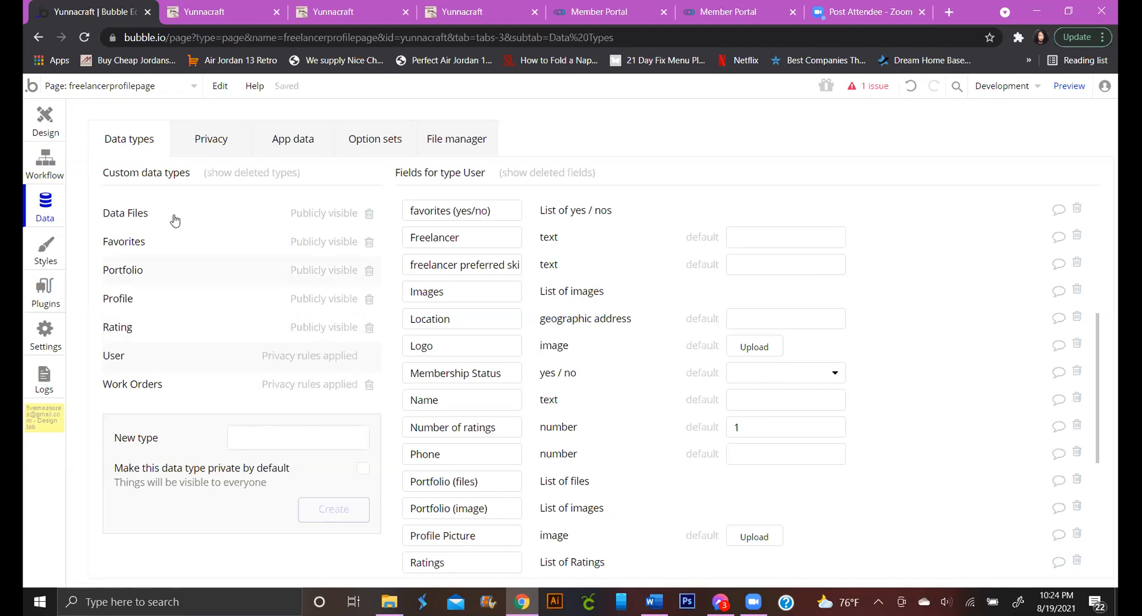
# Delete the favorites (yes/no) field from the User data type
pyautogui.click(153, 252)
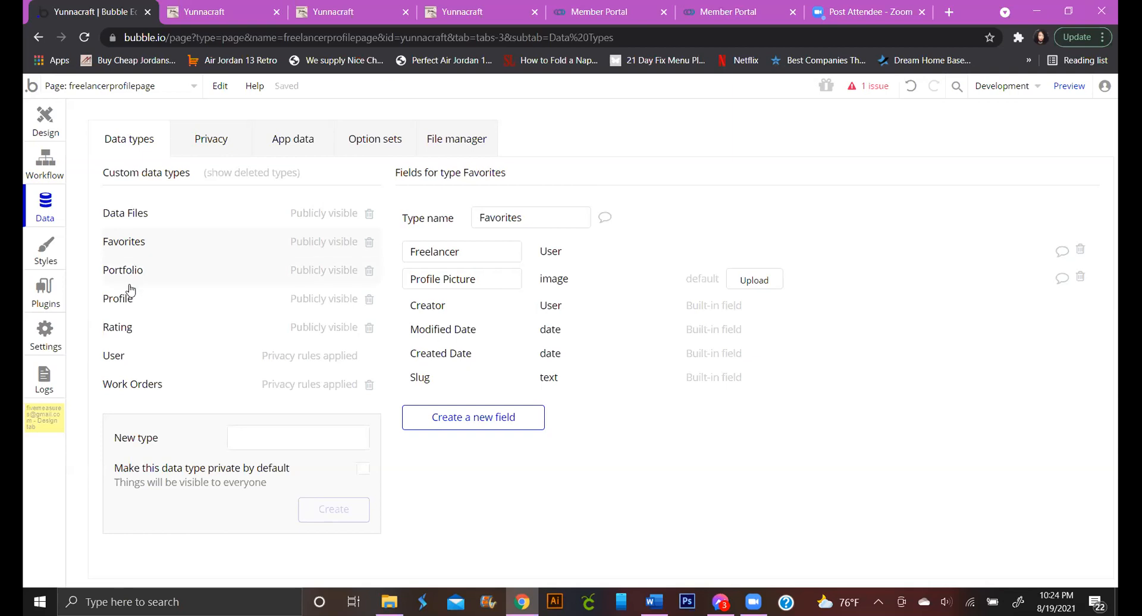
pyautogui.click(315, 355)
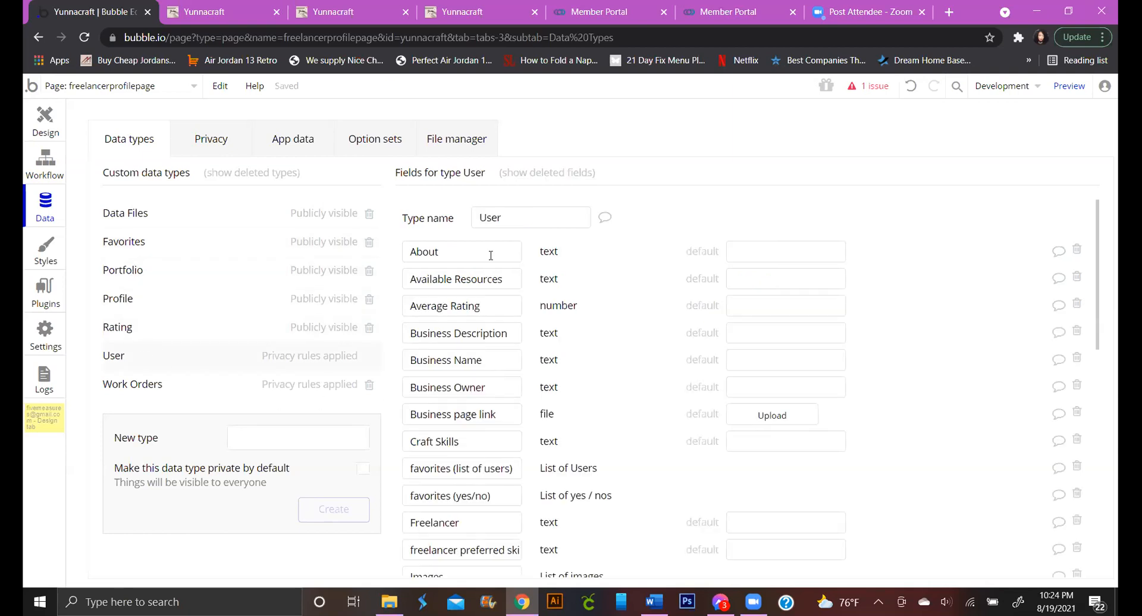
pyautogui.scroll(-5, 493, 310)
pyautogui.scroll(3, 493, 311)
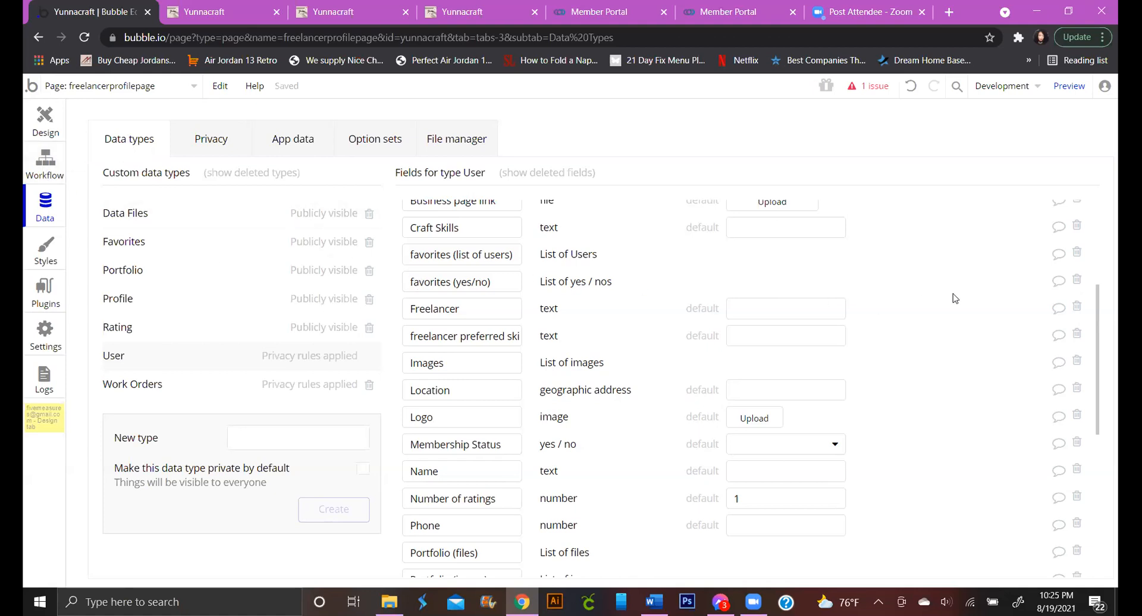
pyautogui.click(1079, 284)
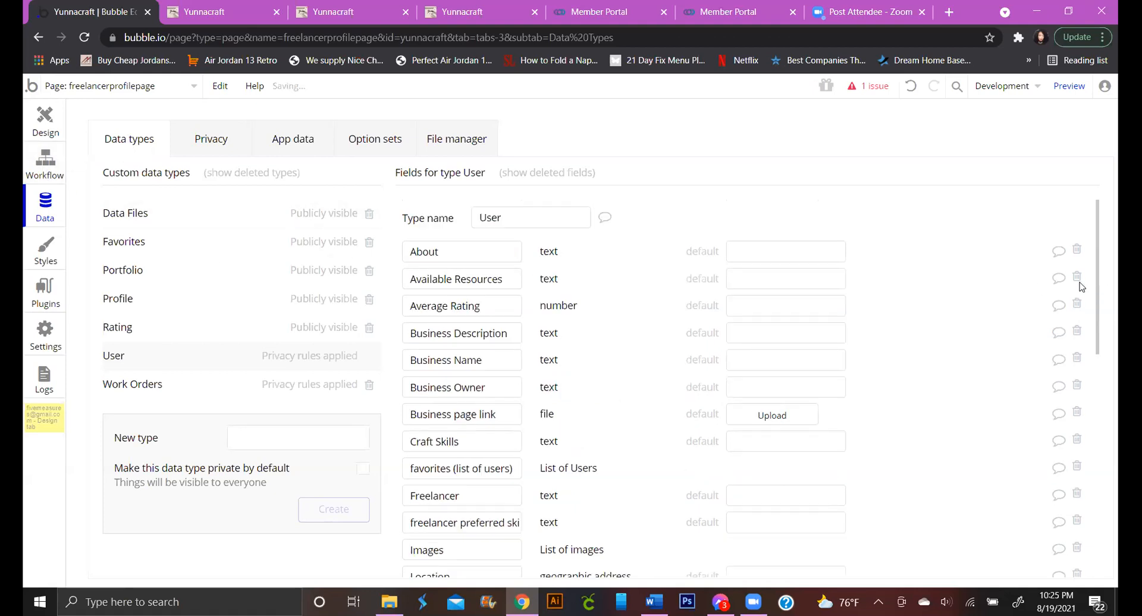
pyautogui.scroll(-3, 591, 365)
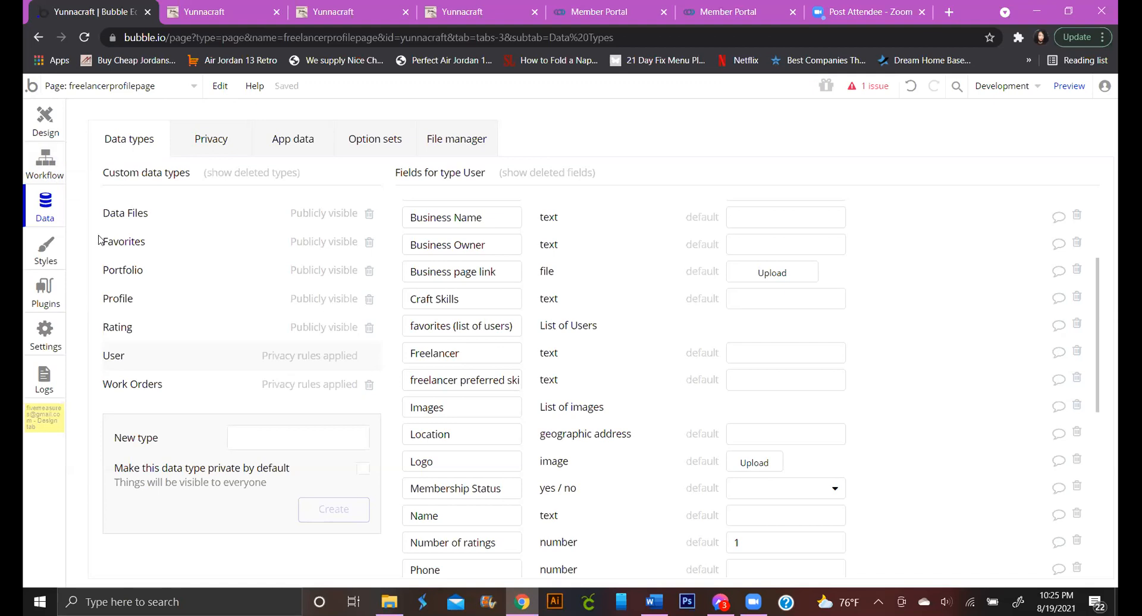
# Show the Favorites type's fields and begin editing the Freelancer field name
pyautogui.click(124, 254)
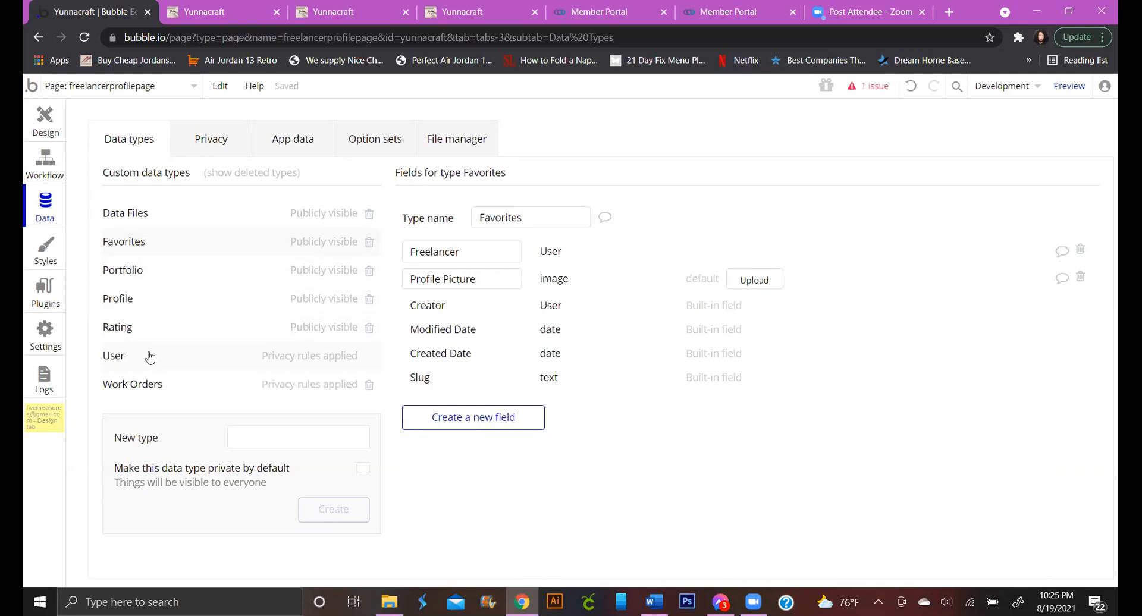
pyautogui.click(238, 359)
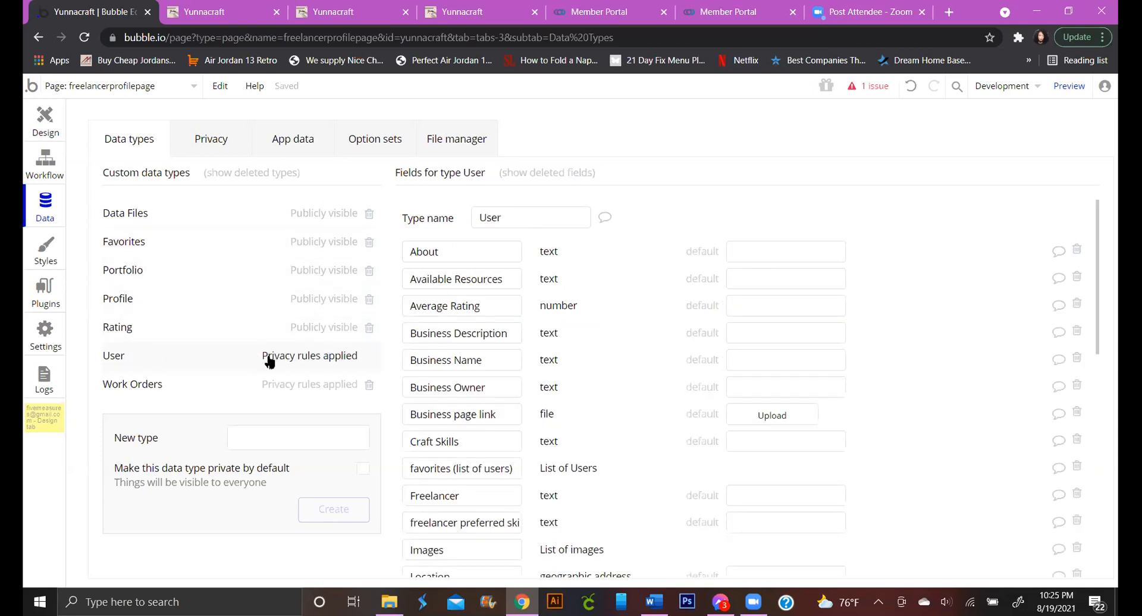
pyautogui.click(149, 244)
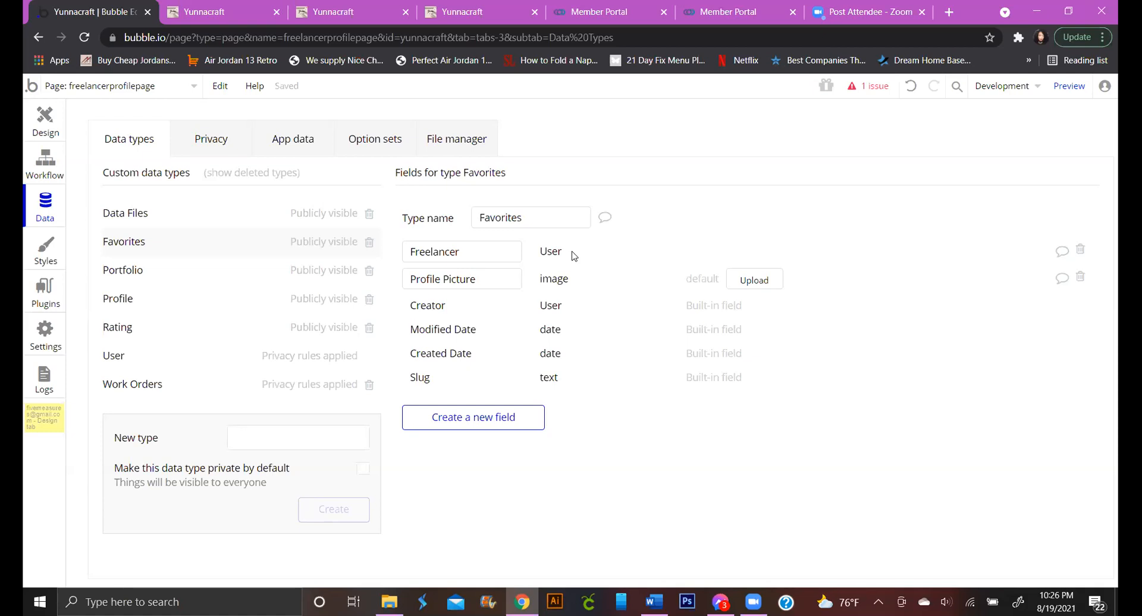
pyautogui.click(477, 250)
# Rename Freelancer to 'Favorited Freelancer' and delete the Profile Picture field
pyautogui.click(531, 224)
pyautogui.click(409, 255)
pyautogui.write('Fav')
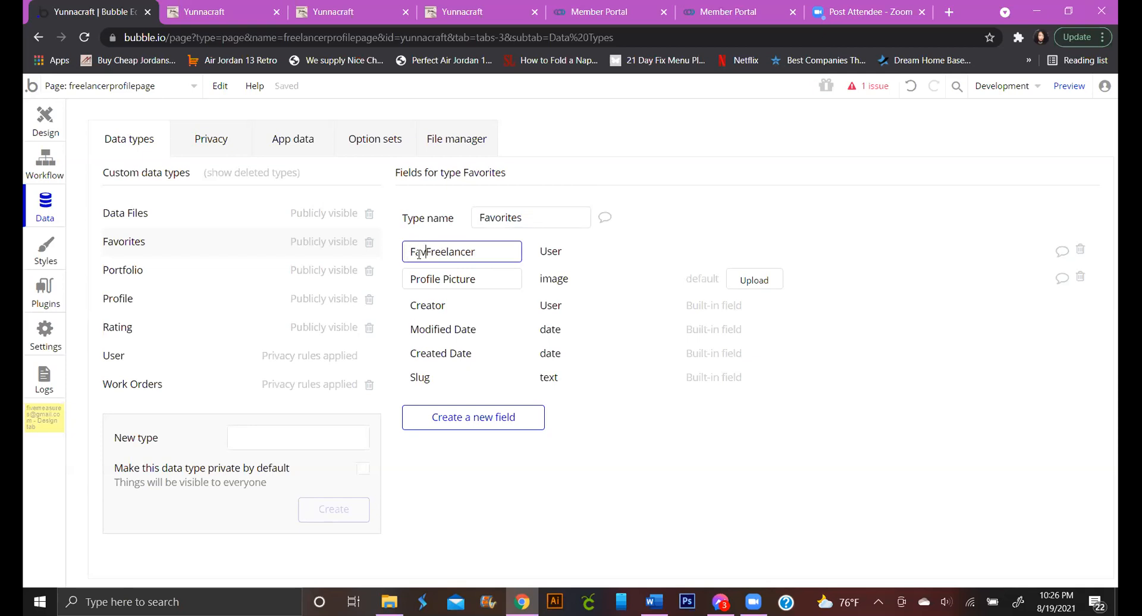
pyautogui.write('orited')
pyautogui.click(562, 281)
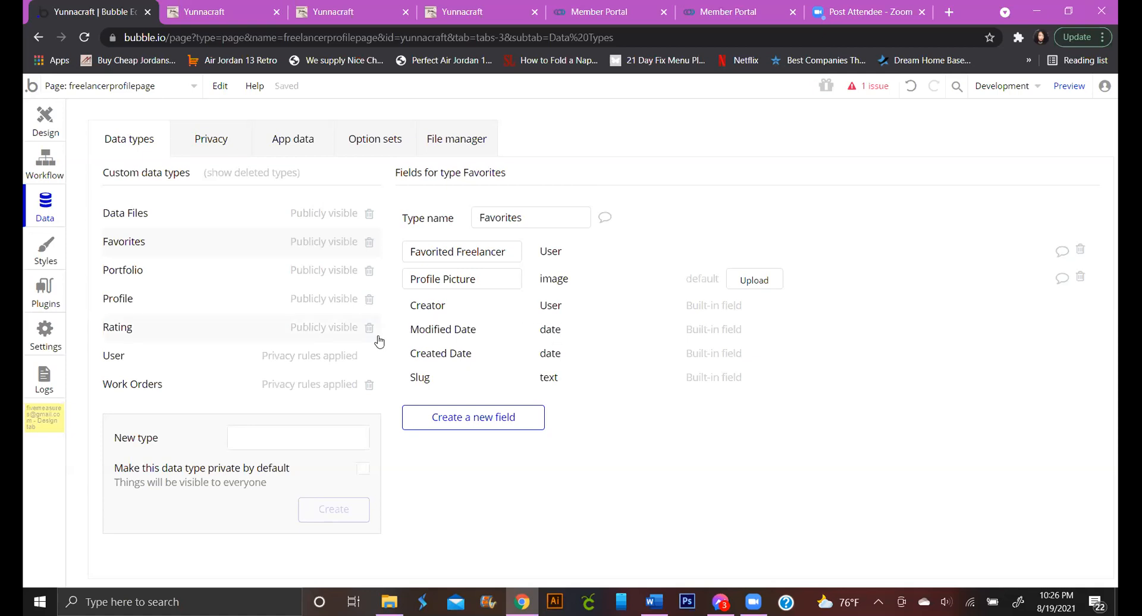
pyautogui.click(1080, 279)
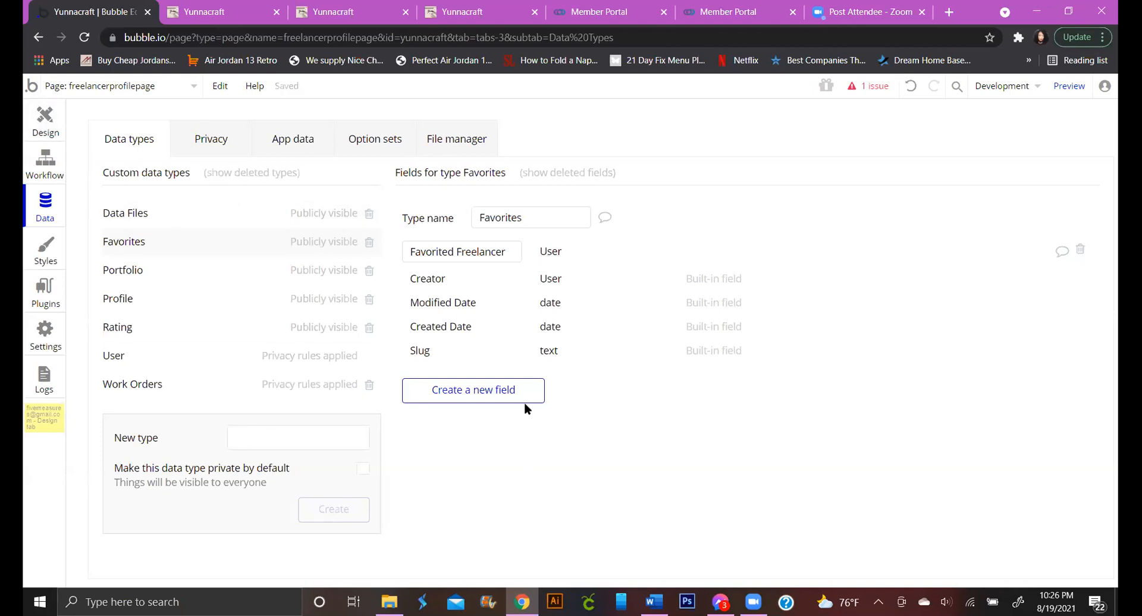
# Add an Owner field of type User to the Favorites data type
pyautogui.click(510, 390)
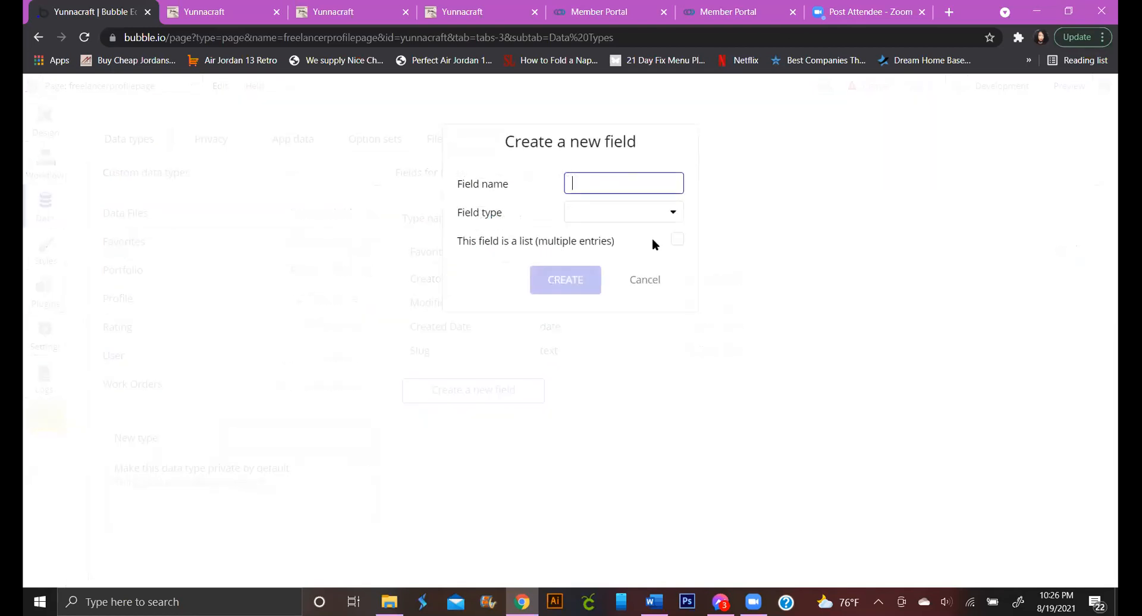
pyautogui.write('Owner')
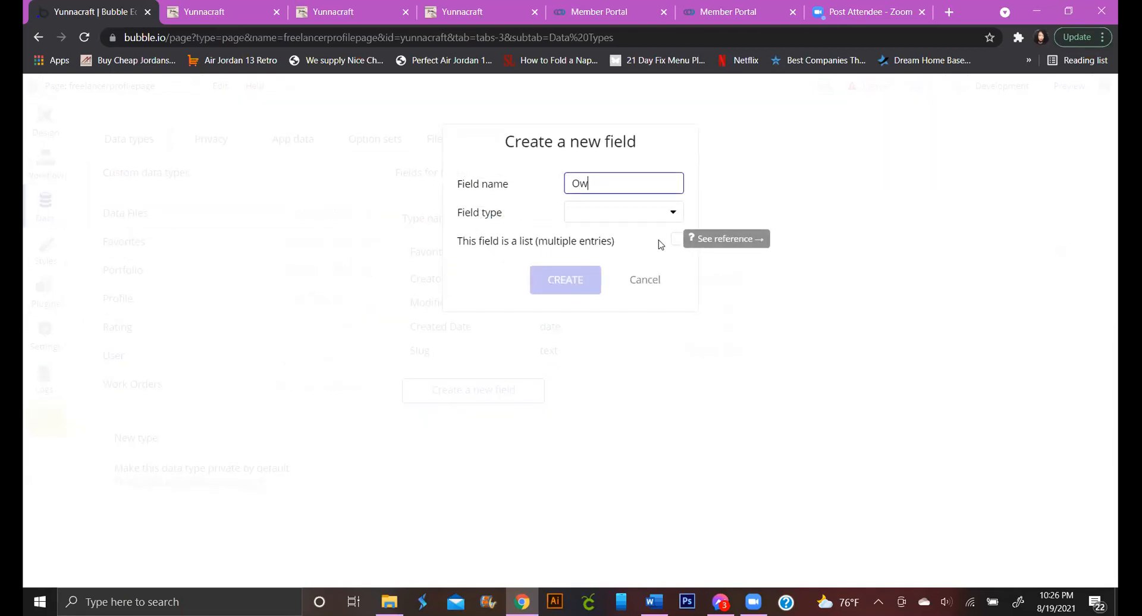
pyautogui.click(637, 215)
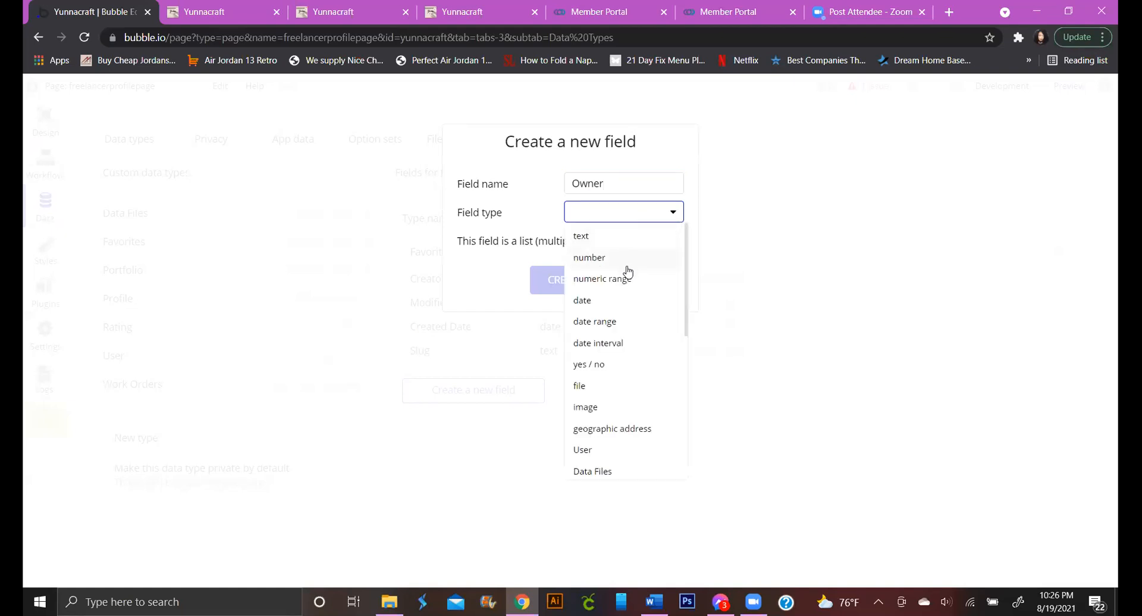
pyautogui.click(616, 451)
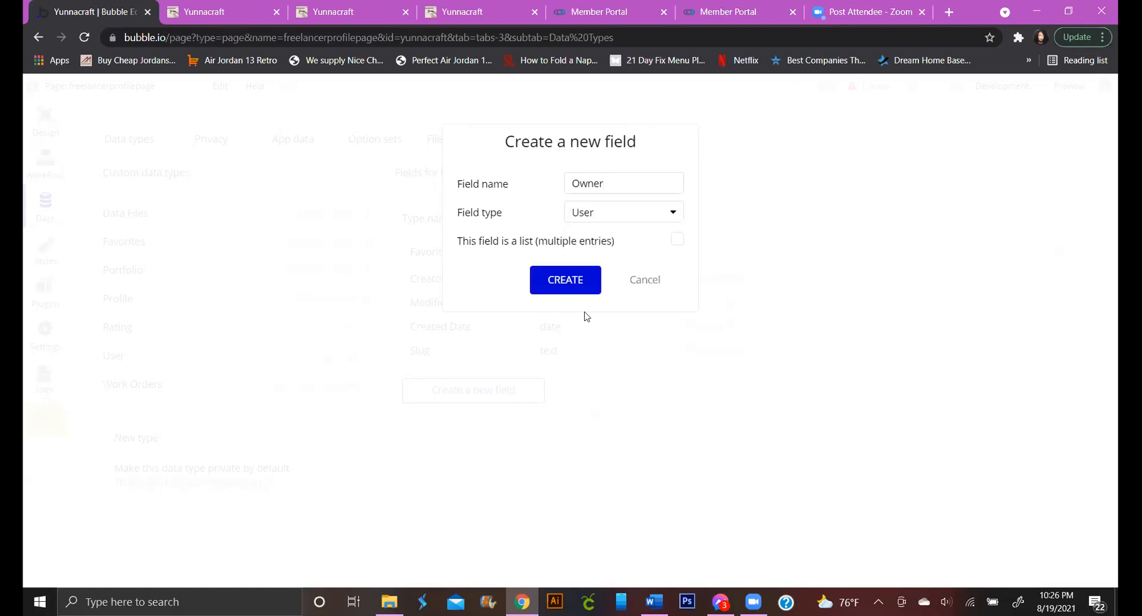
pyautogui.click(580, 282)
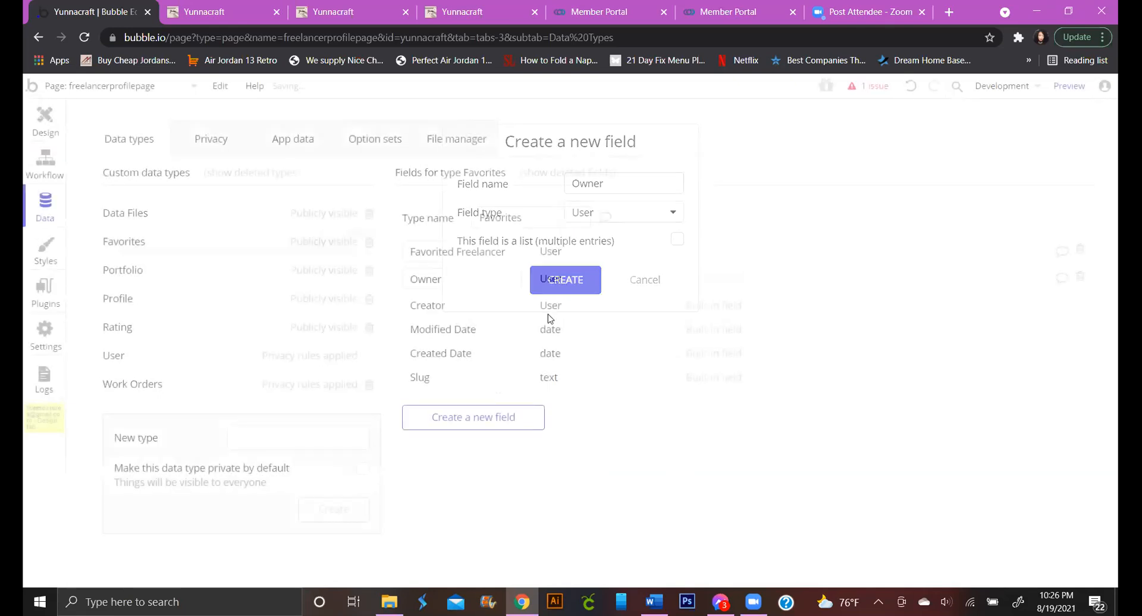
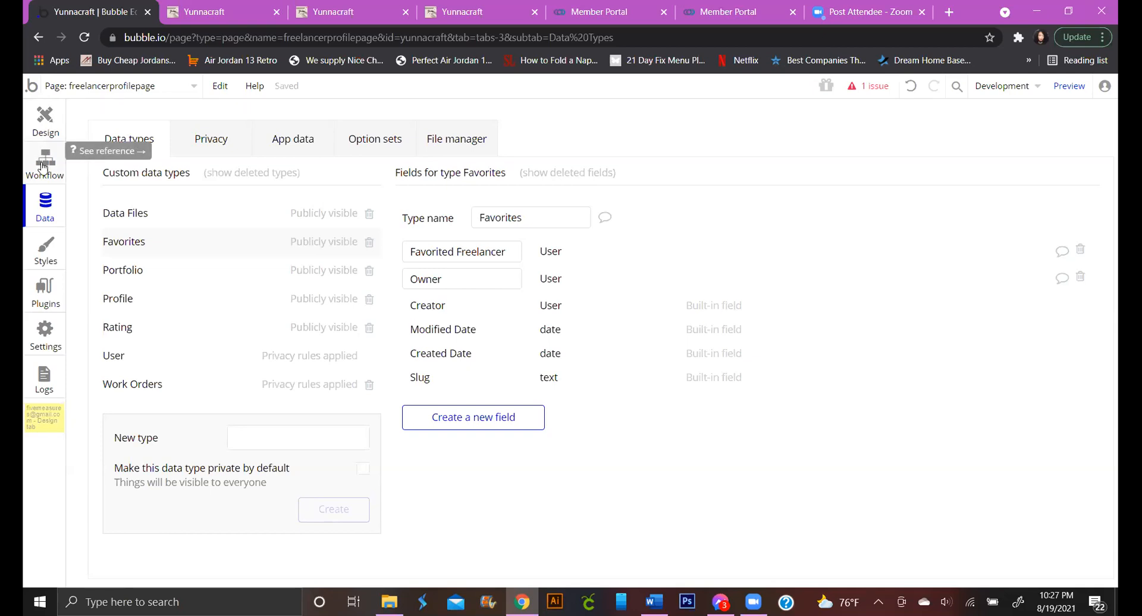
# Switch to the Workflow tab to show the 'Icon fa fa-heart-o is clicked' event
pyautogui.click(43, 168)
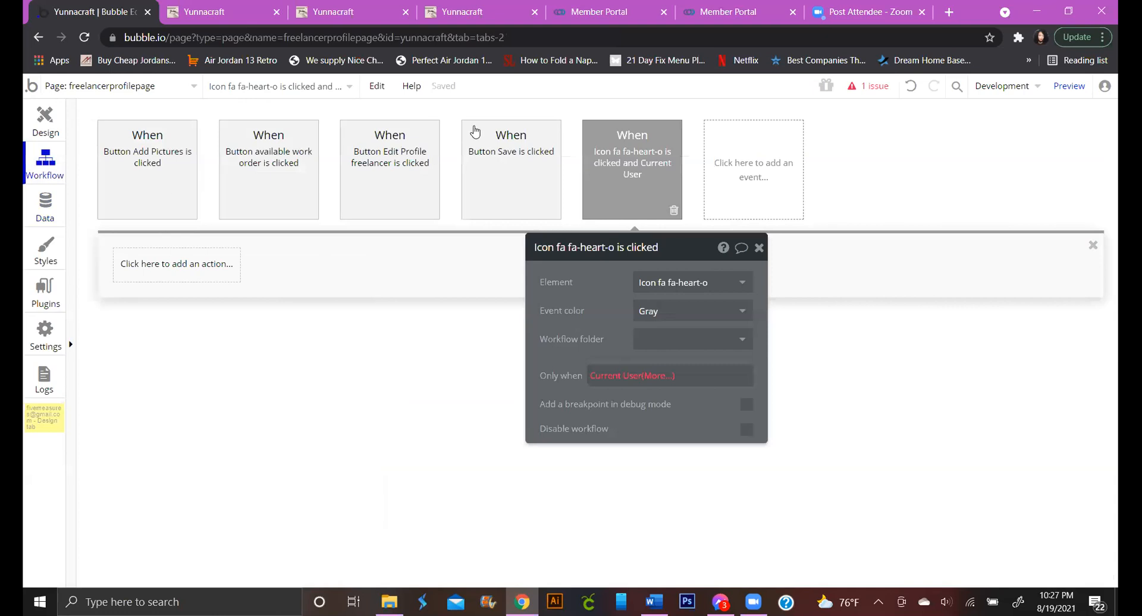
# Replace Current User in the event's Only when field with a search for Favorites
pyautogui.click(649, 377)
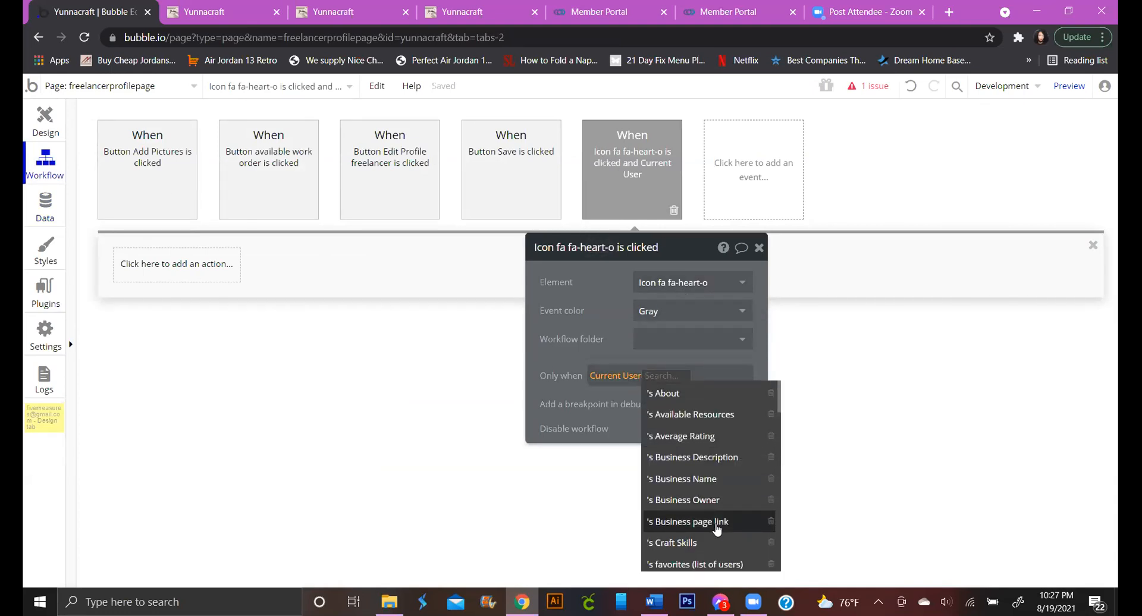
pyautogui.press('BackSpace')
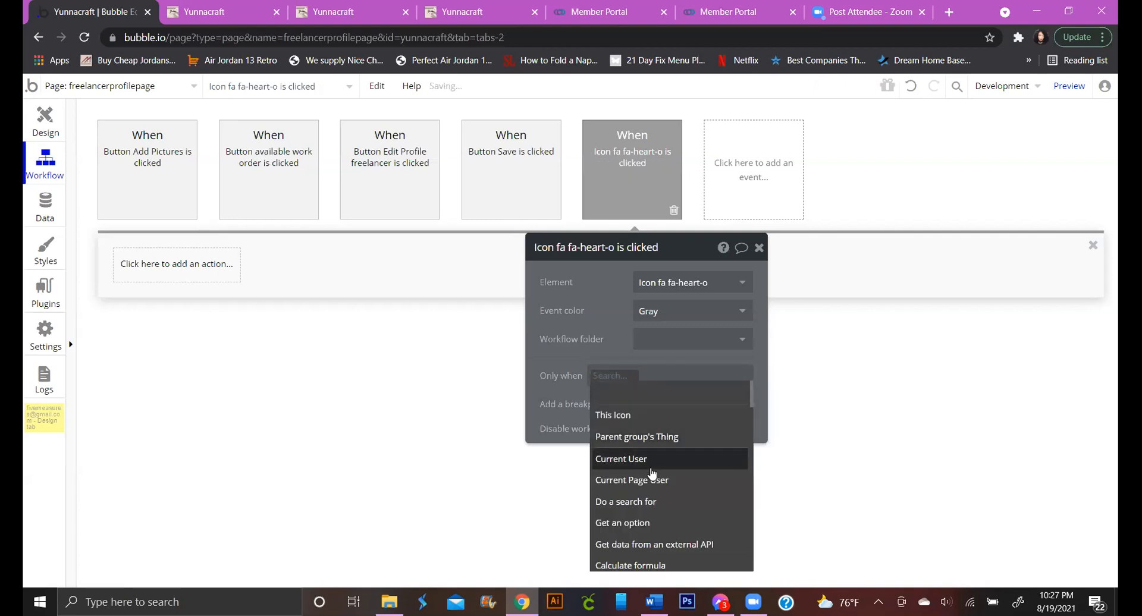
pyautogui.scroll(-1, 654, 475)
pyautogui.click(654, 430)
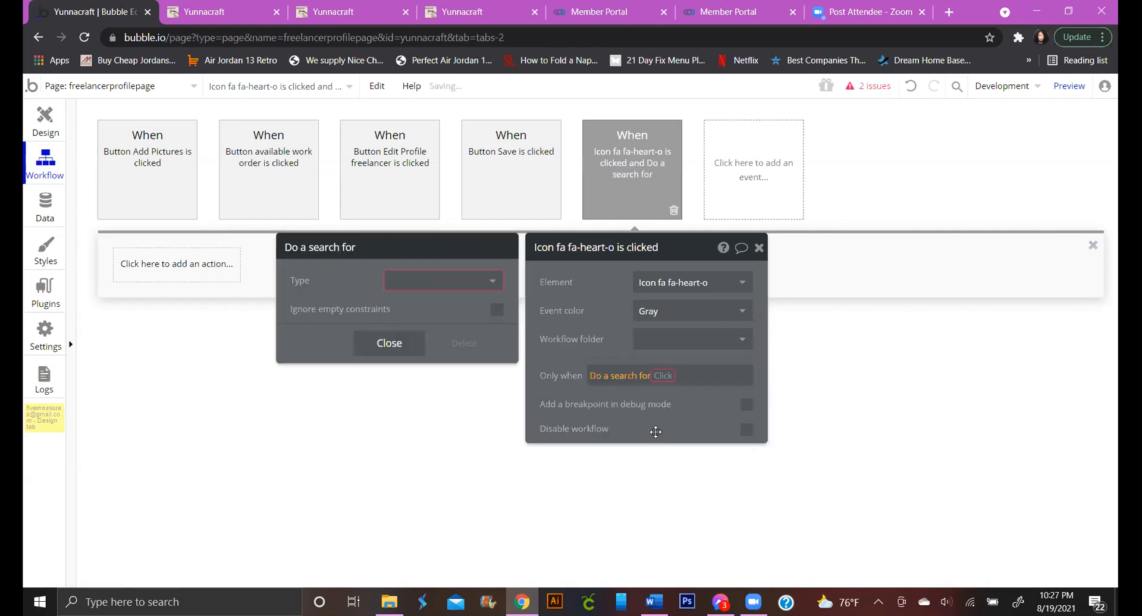
pyautogui.click(481, 283)
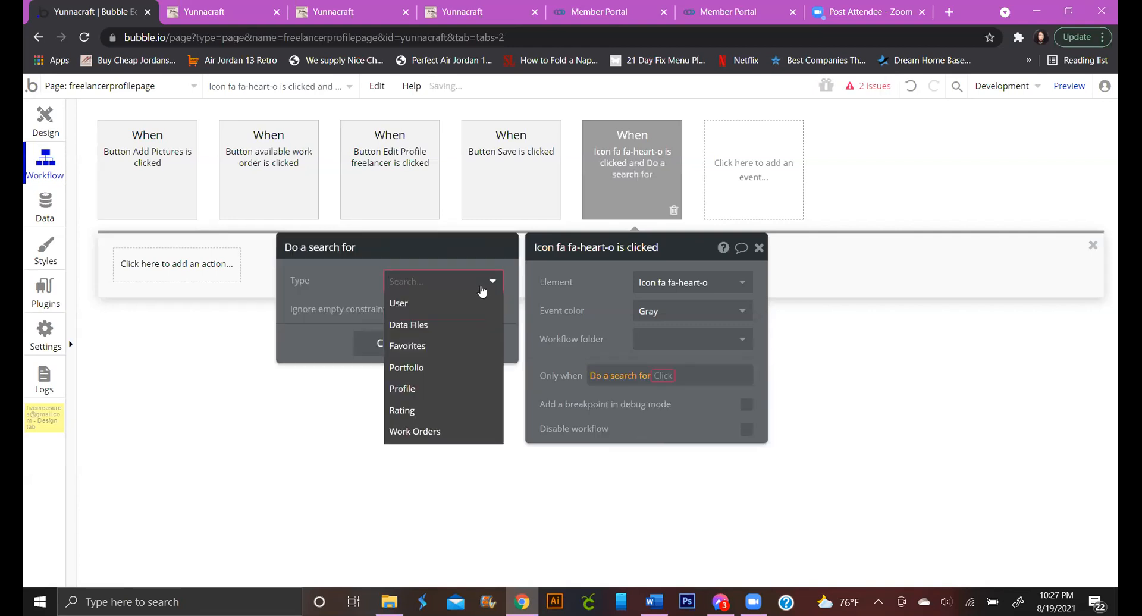
pyautogui.click(460, 346)
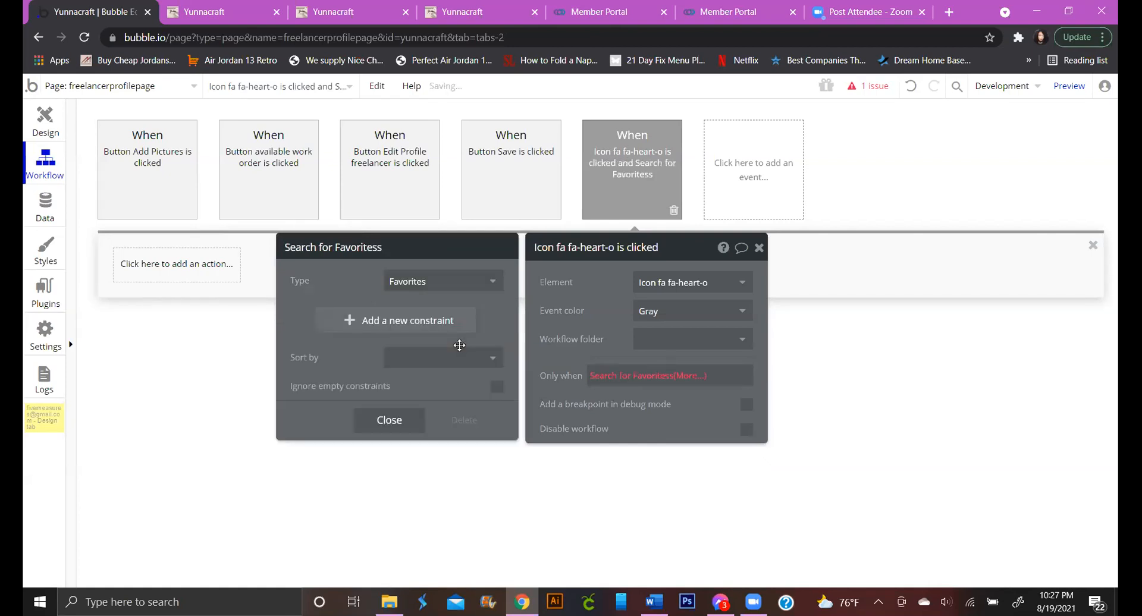
# Constrain the Favorites search to Owner = Current User and start a second constraint
pyautogui.click(428, 324)
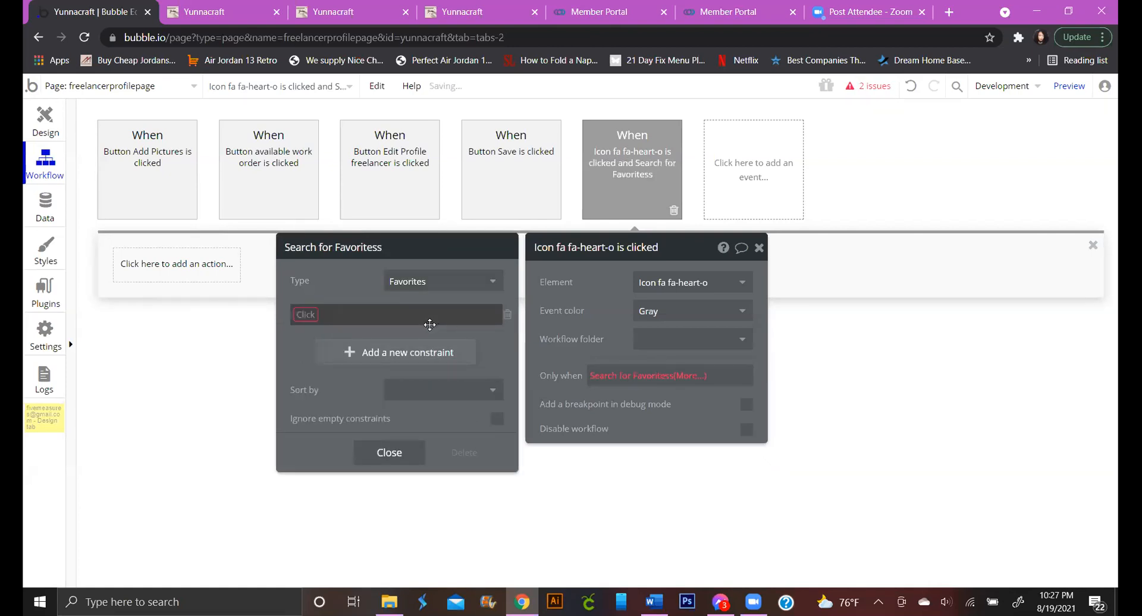
pyautogui.click(317, 320)
pyautogui.click(320, 354)
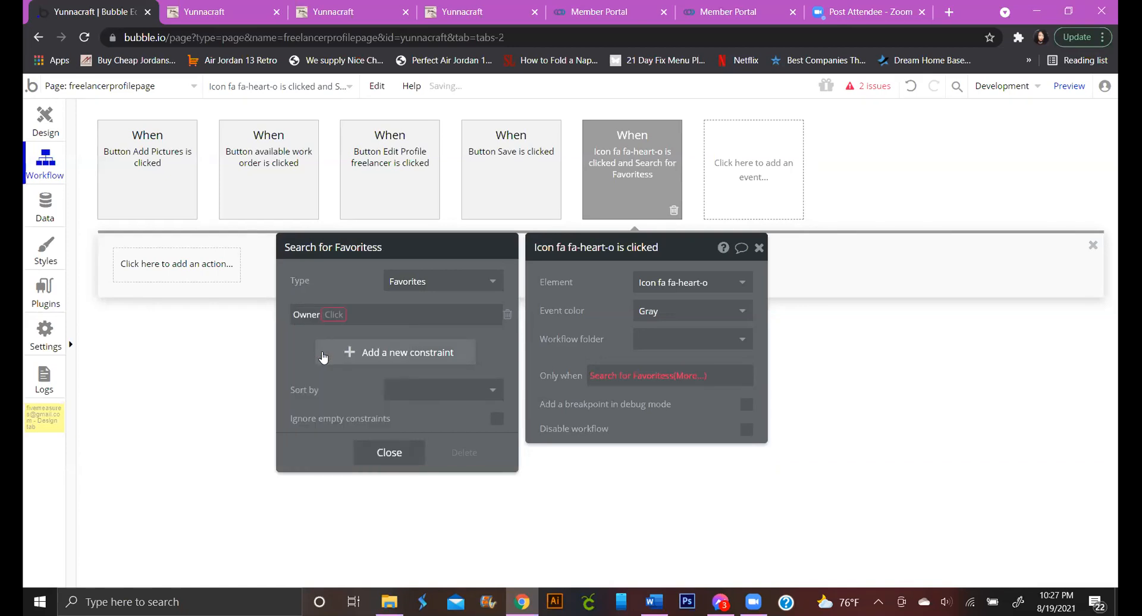
pyautogui.click(330, 315)
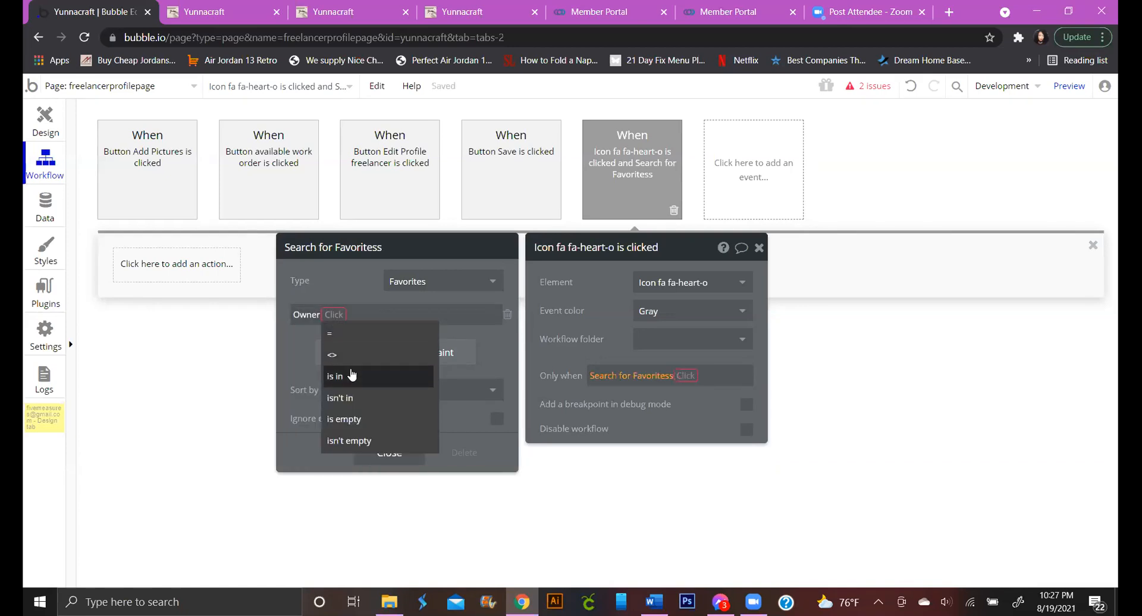
pyautogui.click(351, 334)
pyautogui.click(349, 314)
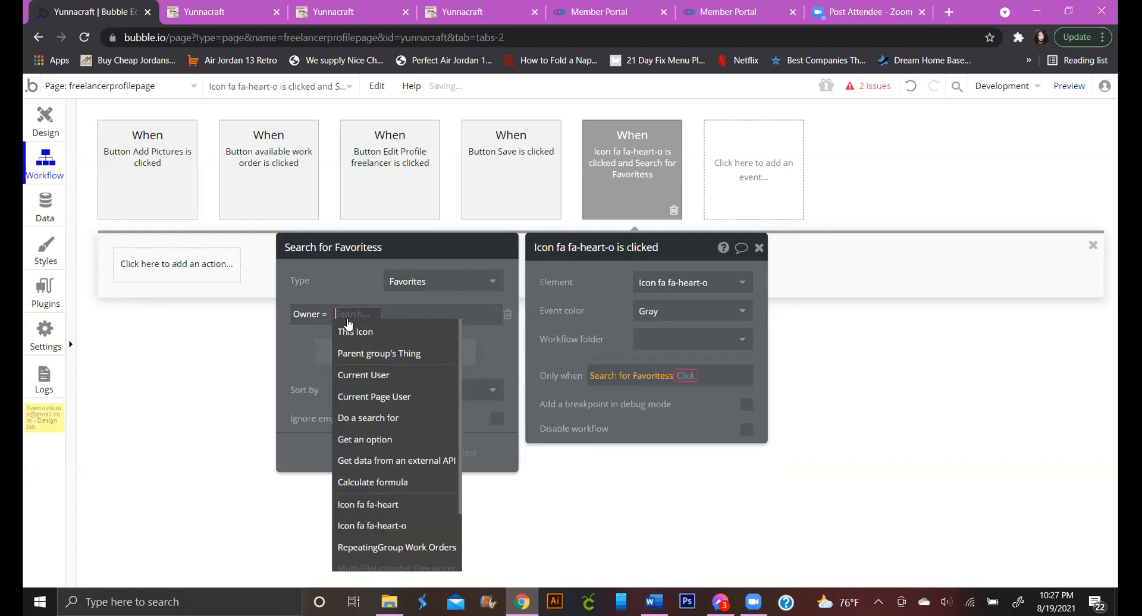
pyautogui.click(369, 375)
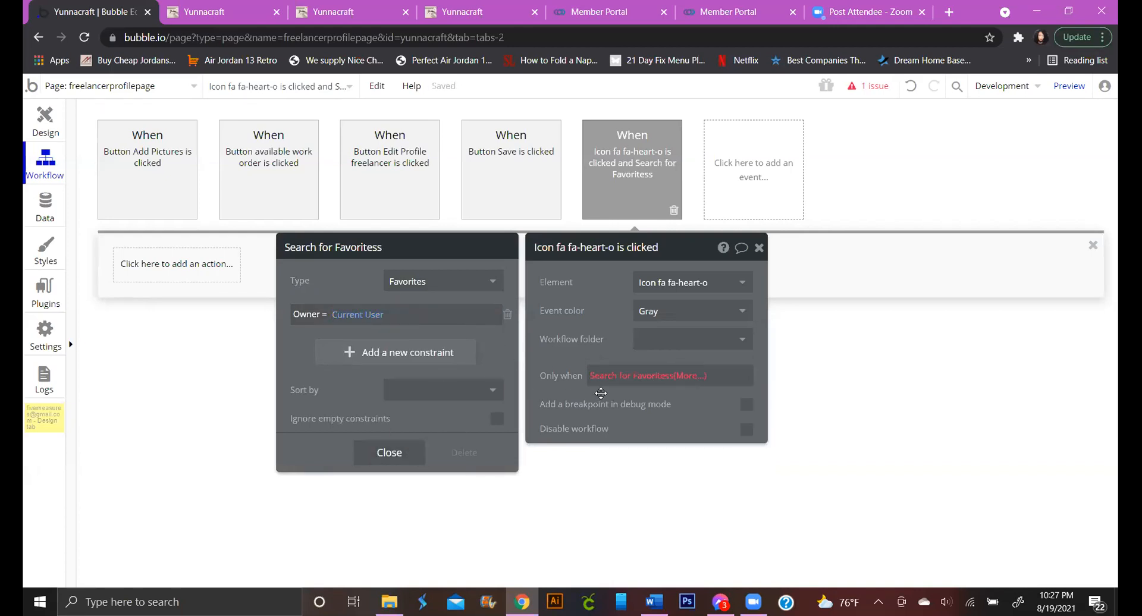
pyautogui.click(691, 383)
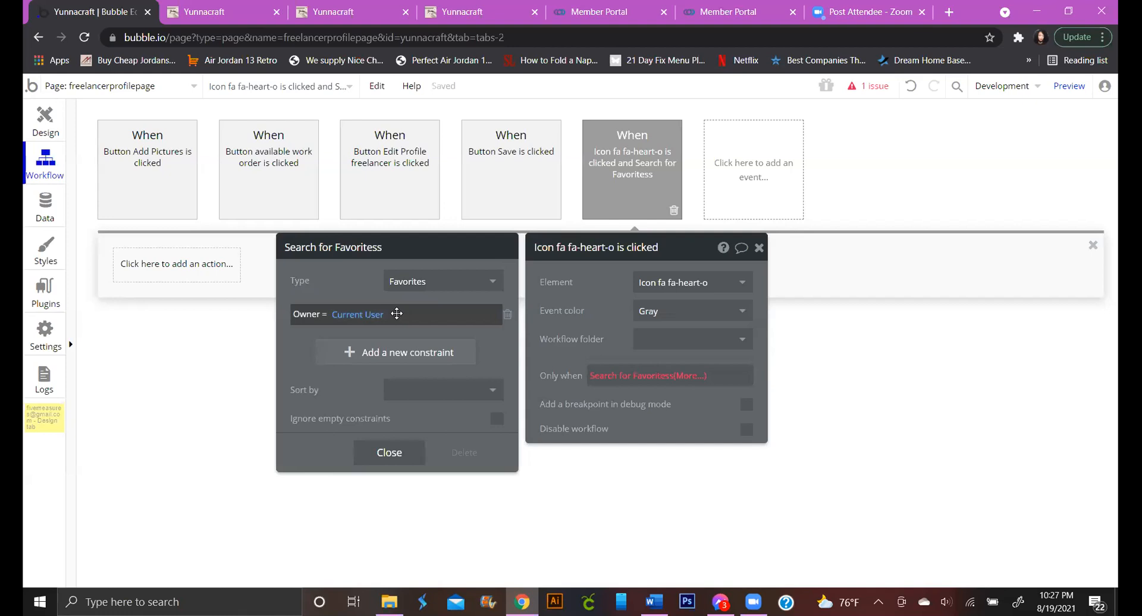
pyautogui.click(415, 351)
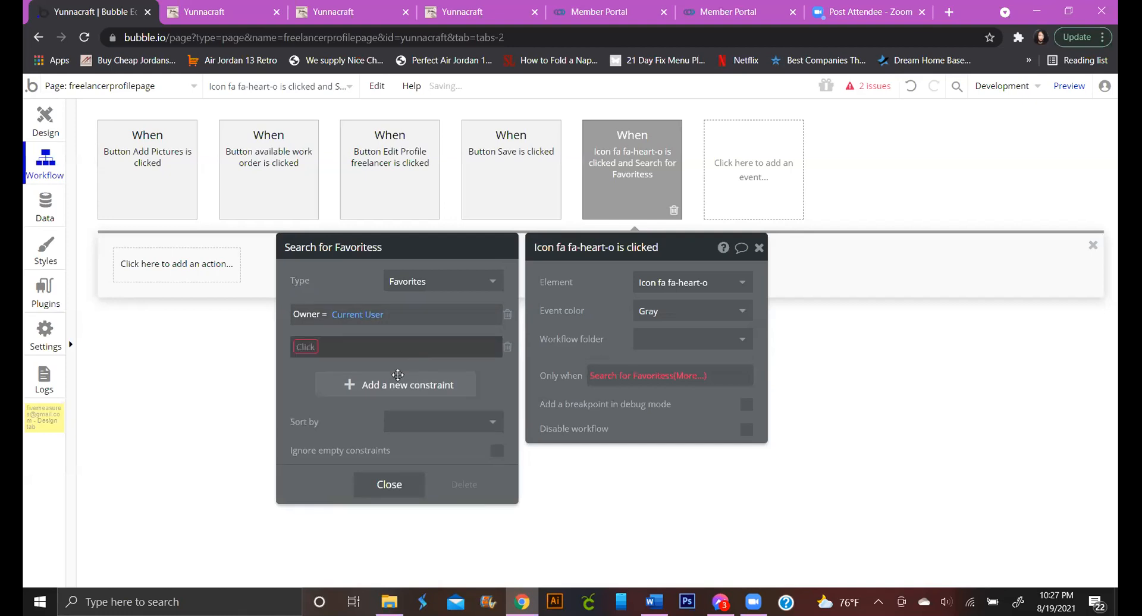
# Add the search constraint Favorited Freelancer = Current Page User
pyautogui.click(308, 348)
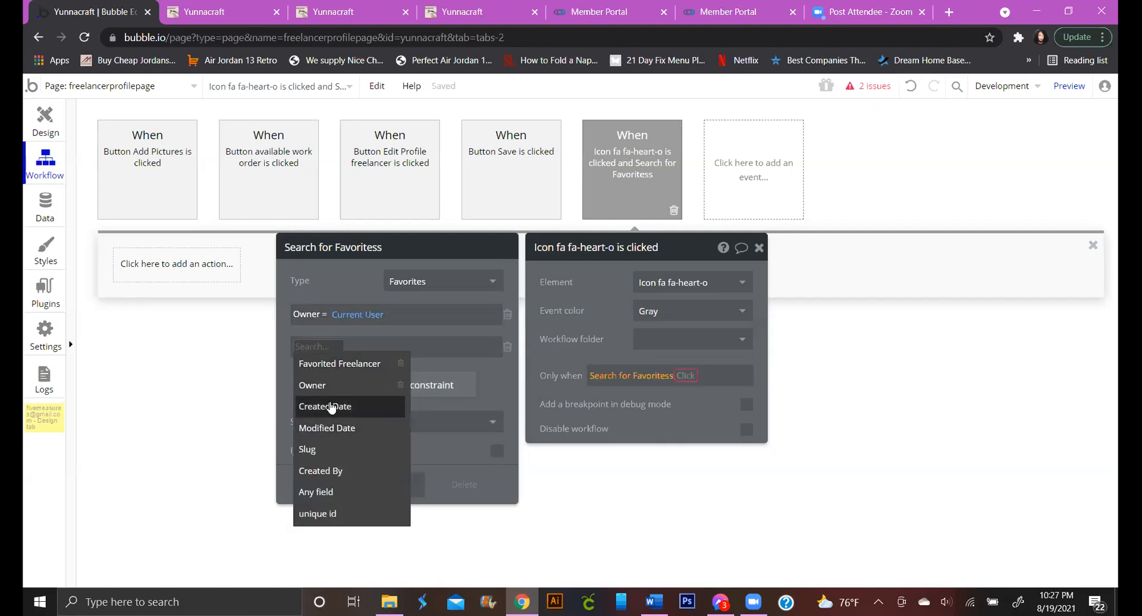
pyautogui.click(347, 369)
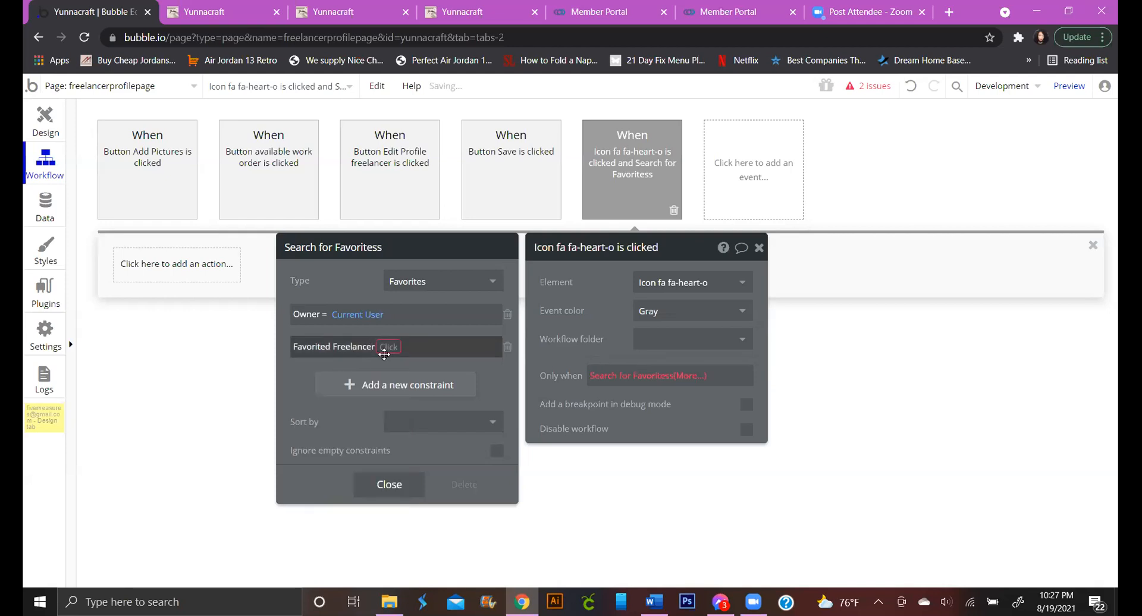
pyautogui.click(385, 349)
pyautogui.click(385, 365)
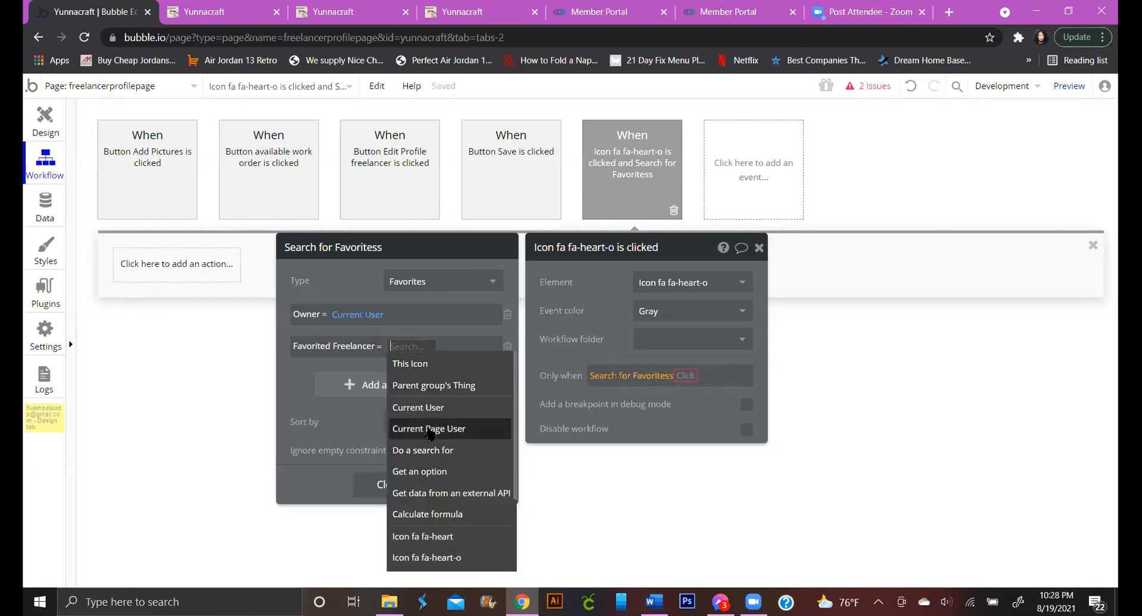
pyautogui.click(428, 428)
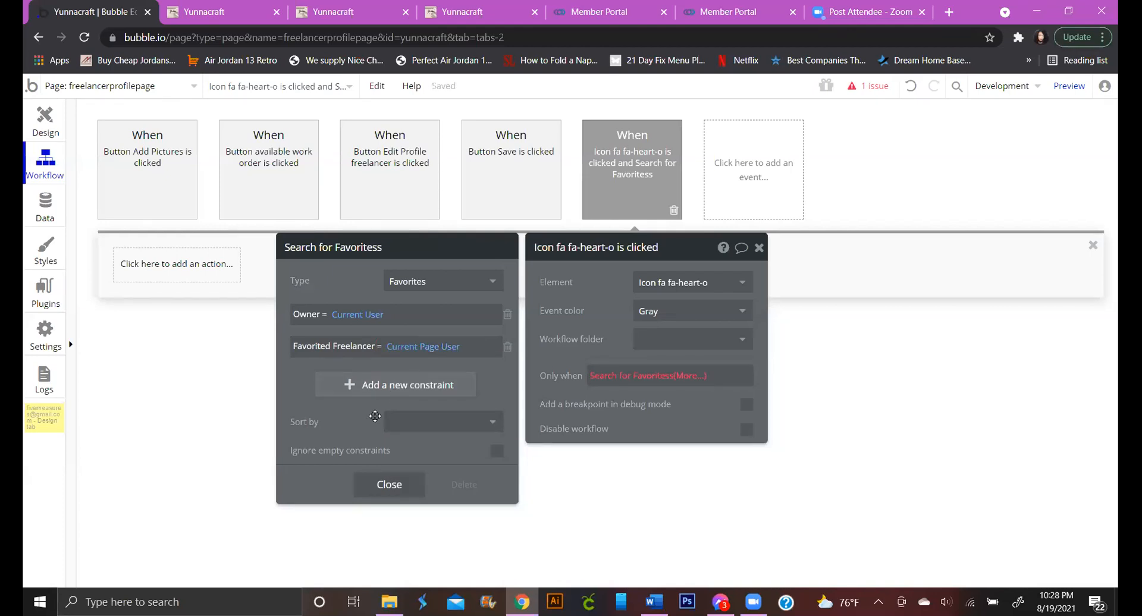
pyautogui.click(458, 352)
pyautogui.click(457, 352)
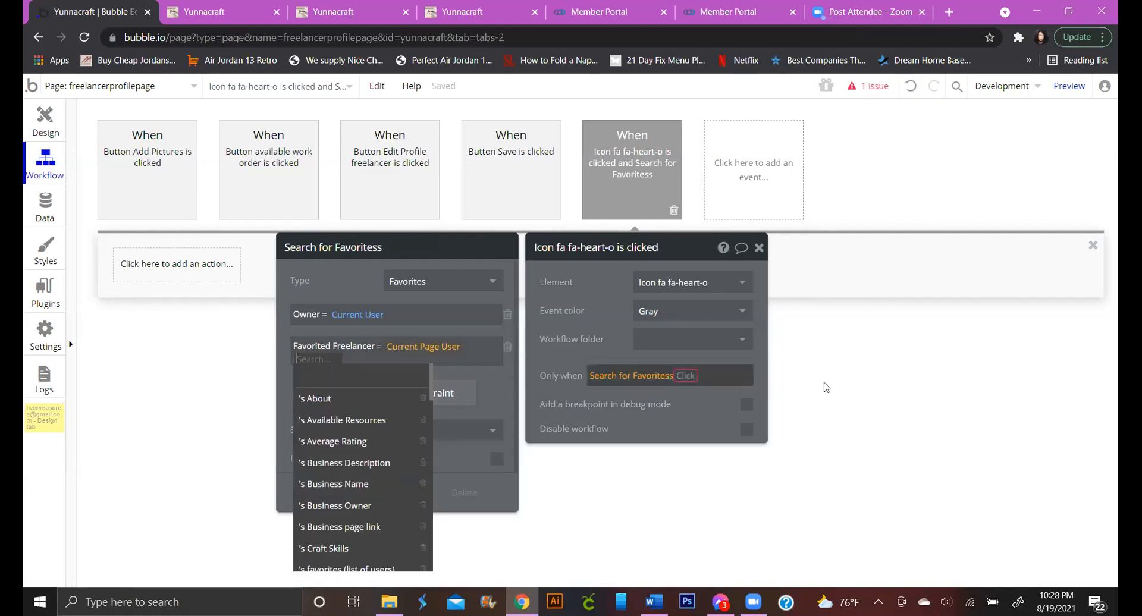
# Append :count < 1 to the Search for Favorites condition
pyautogui.click(690, 377)
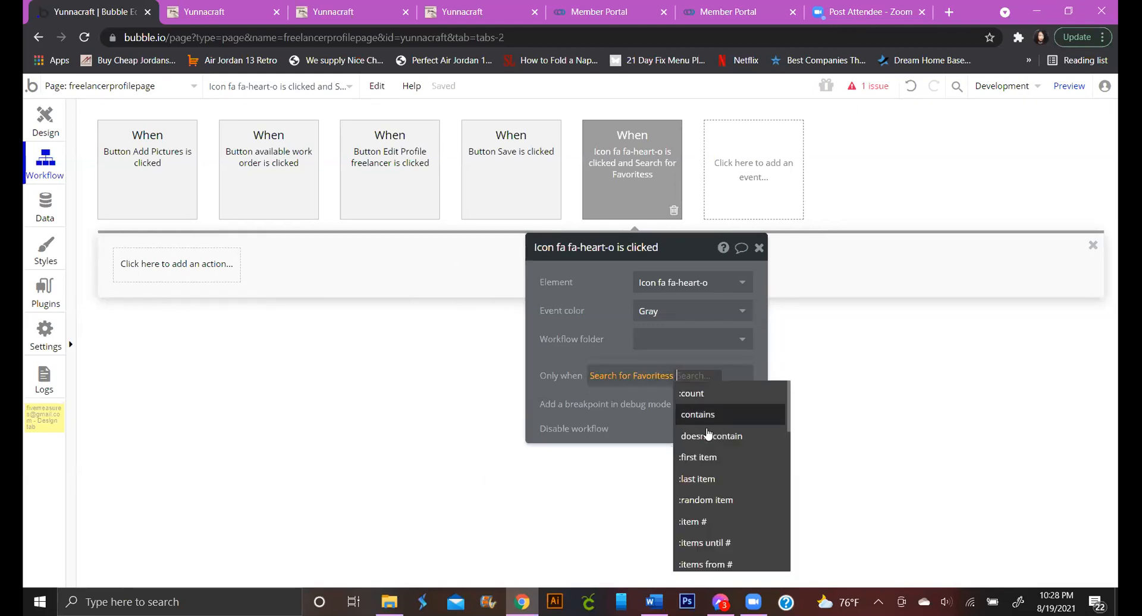
pyautogui.click(706, 401)
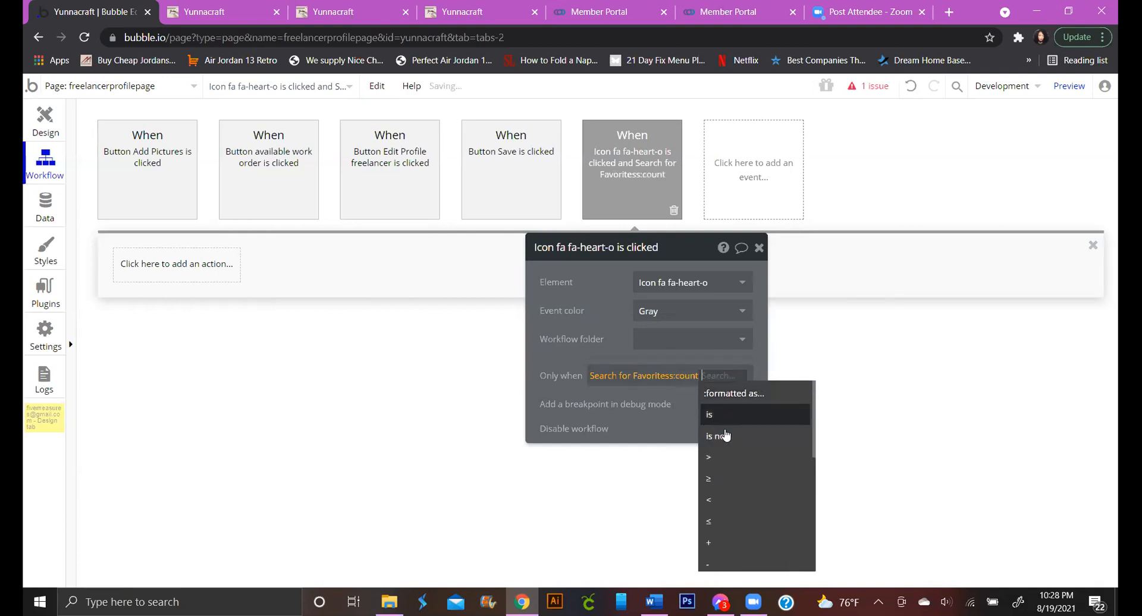
pyautogui.click(730, 415)
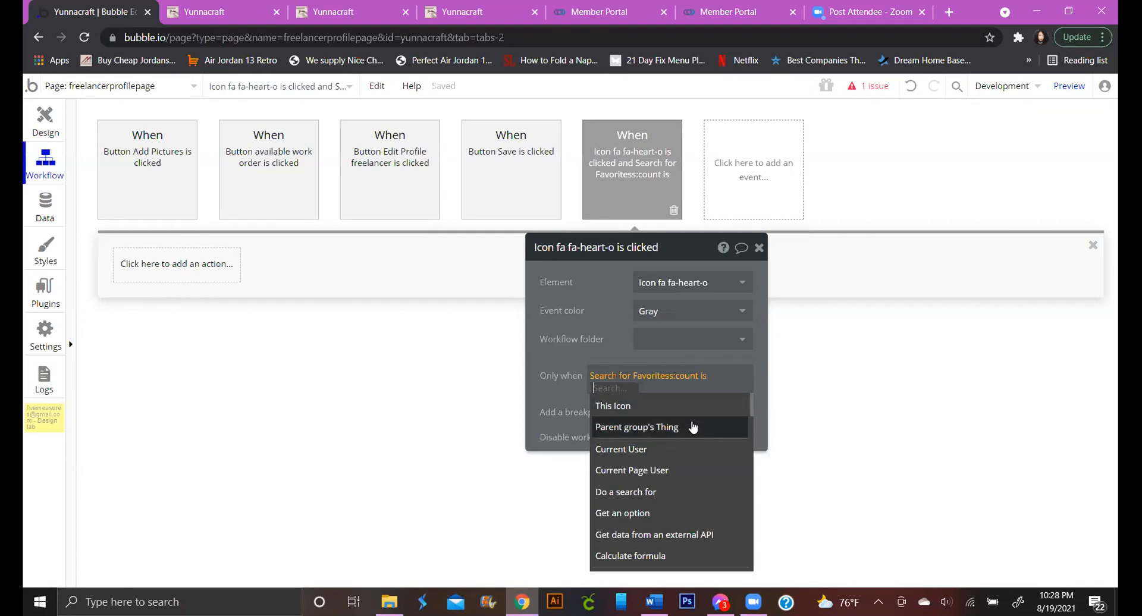
pyautogui.press('BackSpace')
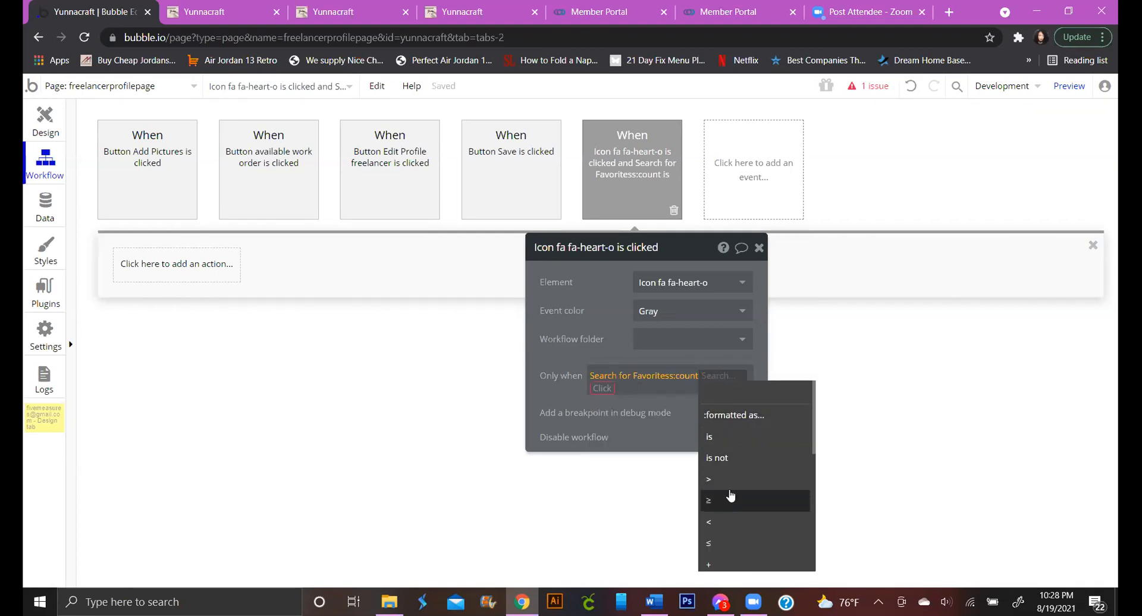
pyautogui.click(735, 523)
pyautogui.write('1')
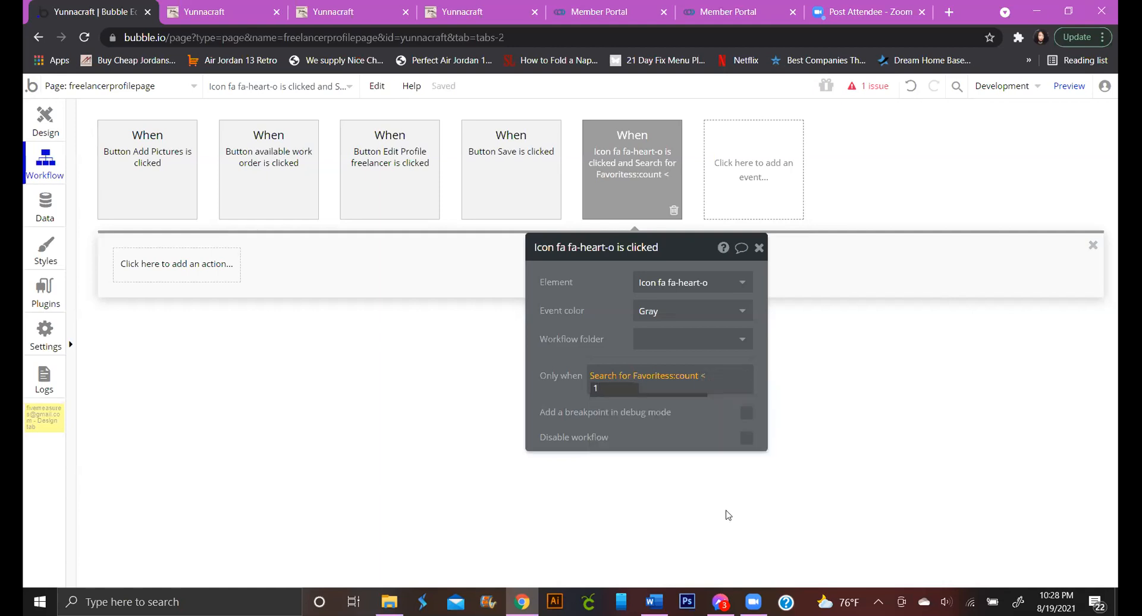
pyautogui.click(716, 406)
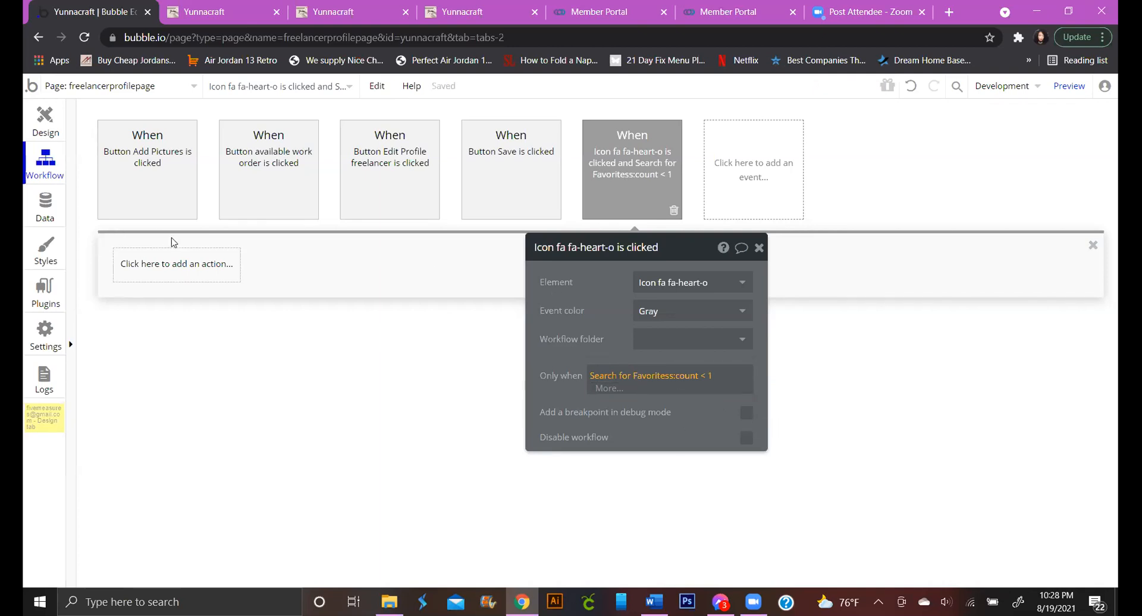
# Add a Create a new thing action of type Favorites to the heart workflow
pyautogui.click(190, 276)
pyautogui.moveTo(187, 438)
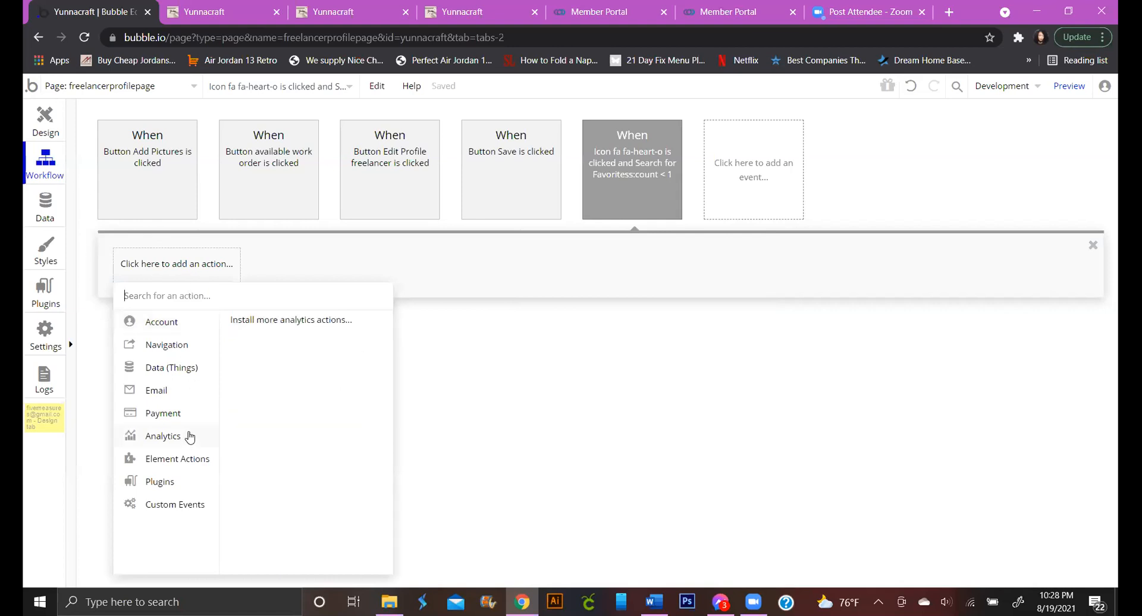
pyautogui.moveTo(187, 367)
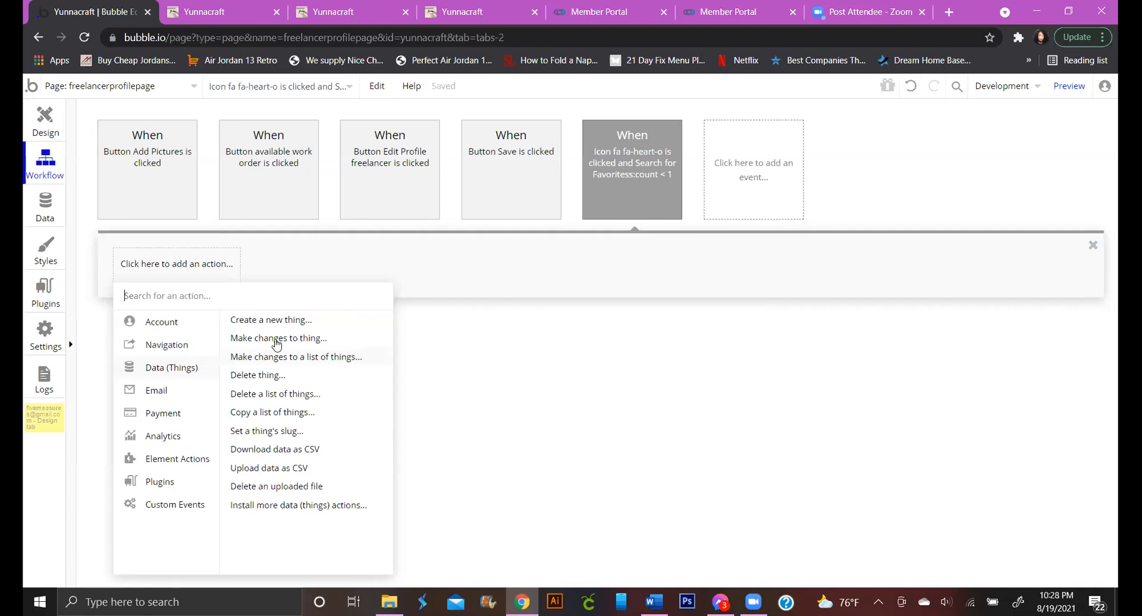
pyautogui.click(283, 321)
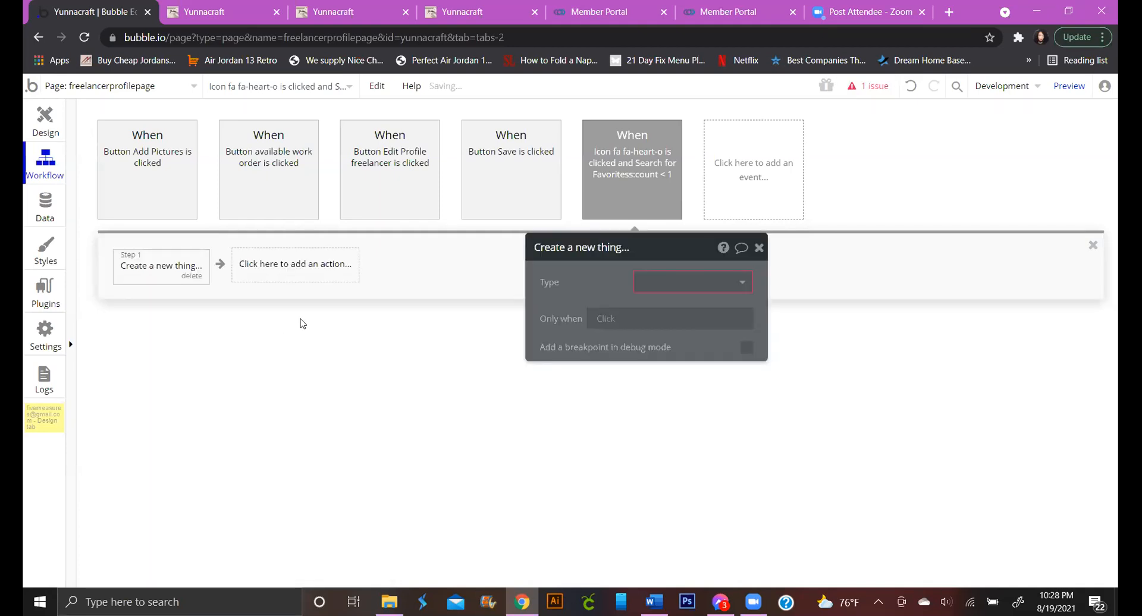
pyautogui.click(652, 282)
pyautogui.click(670, 330)
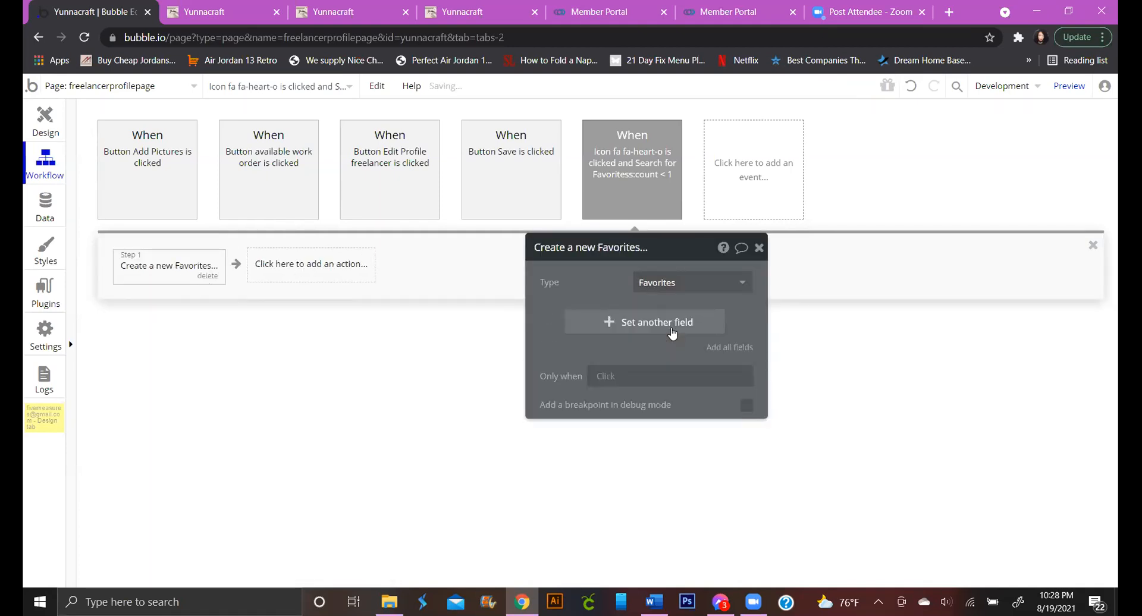
# Set the new favorite's Favorited Freelancer to Current Page User
pyautogui.click(672, 332)
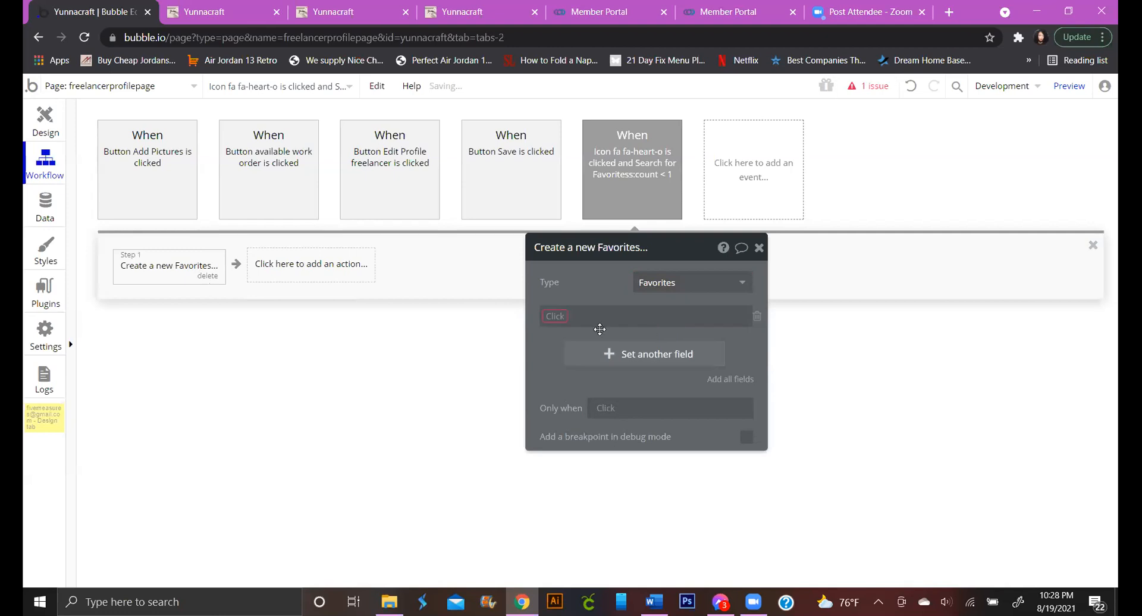
pyautogui.click(562, 317)
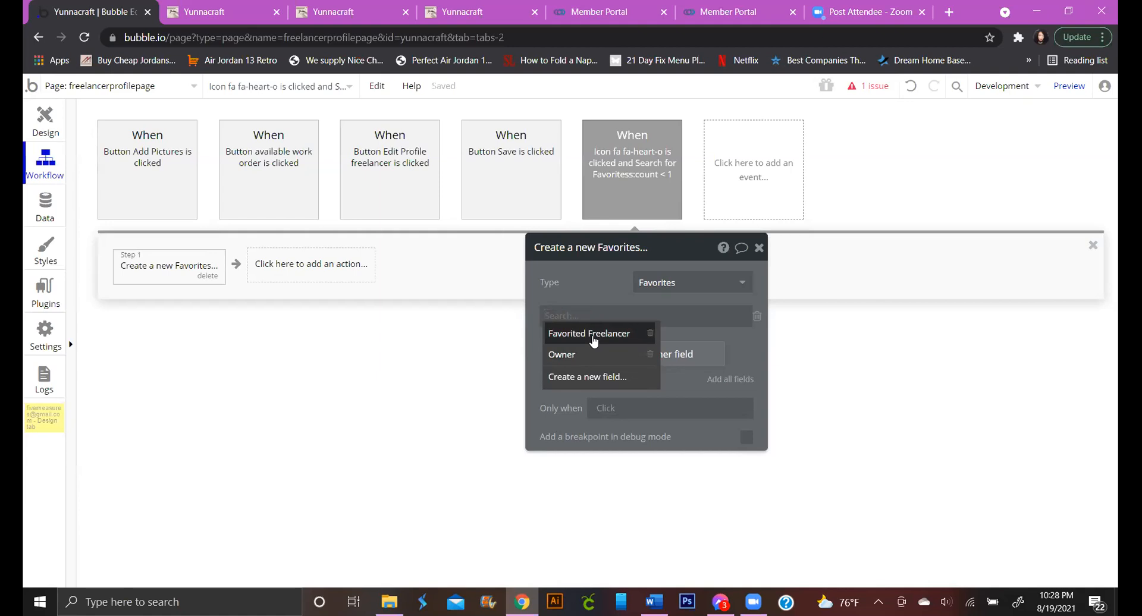
pyautogui.click(592, 334)
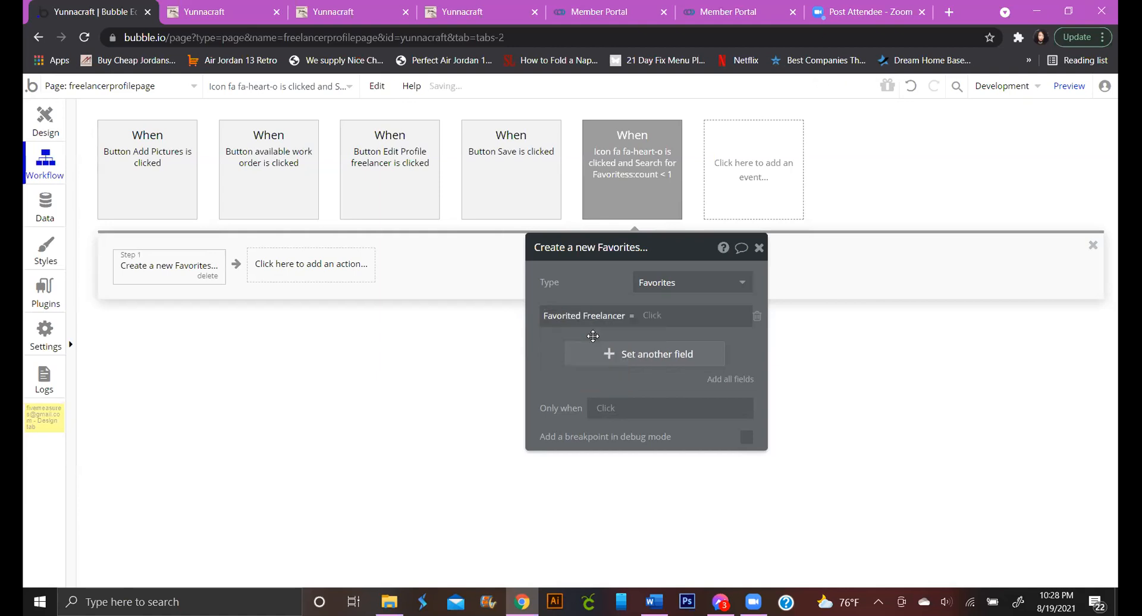
pyautogui.click(656, 315)
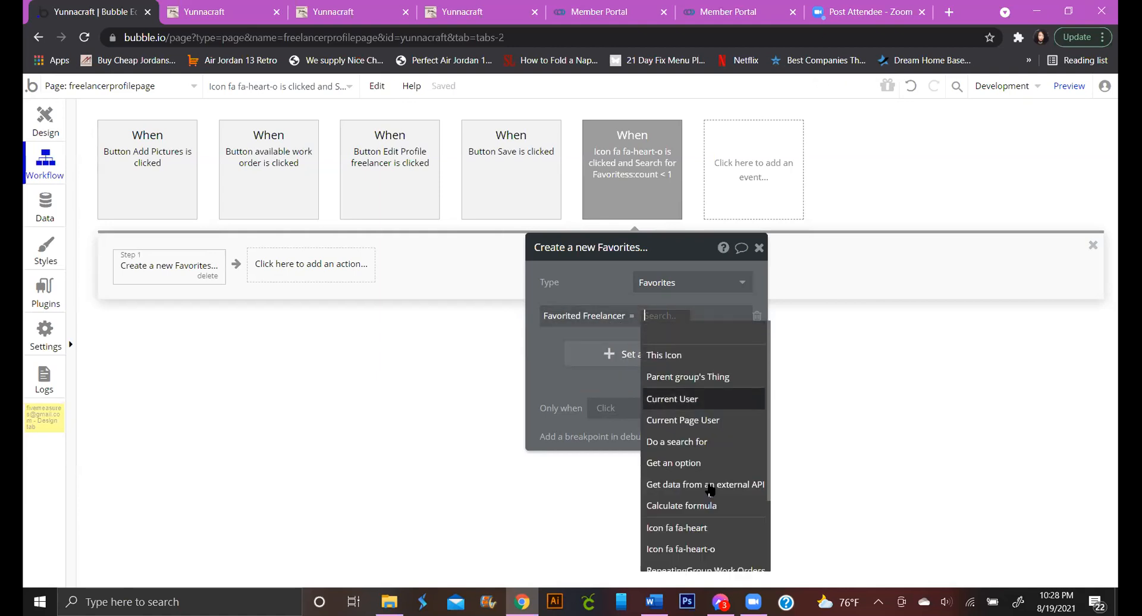
pyautogui.click(688, 420)
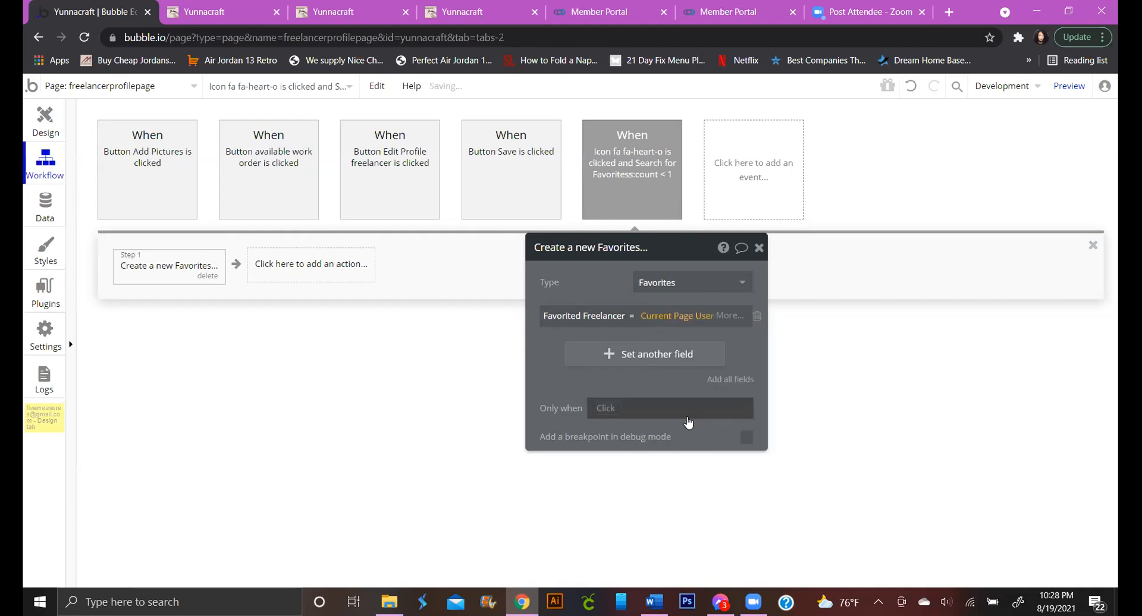
# Set the new favorite's Owner field to Current User
pyautogui.click(622, 358)
pyautogui.click(559, 350)
pyautogui.click(595, 385)
pyautogui.click(599, 351)
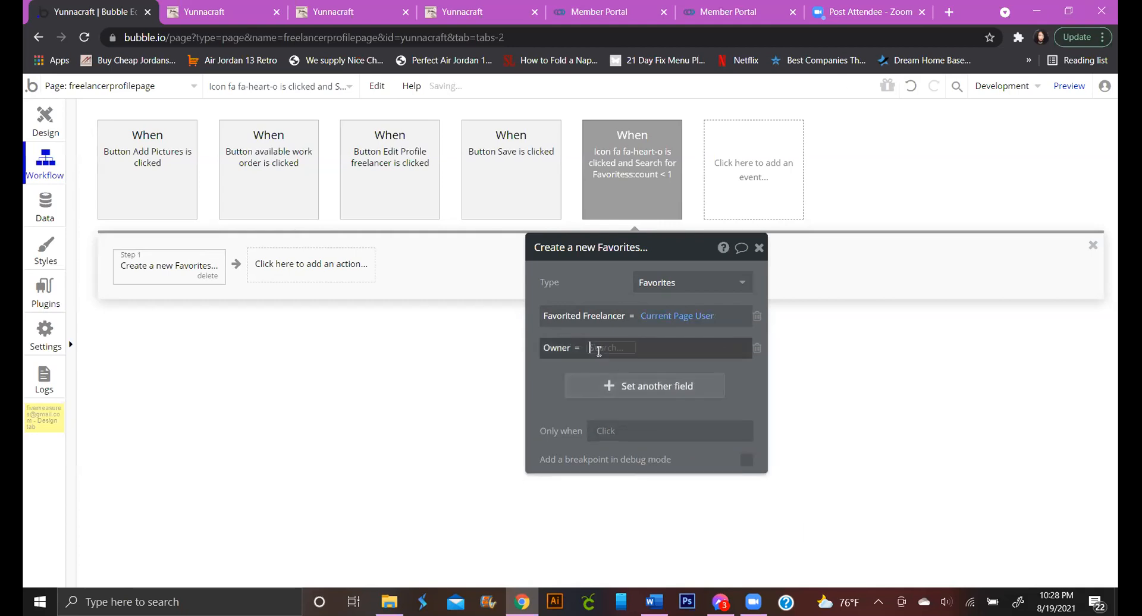
pyautogui.click(595, 430)
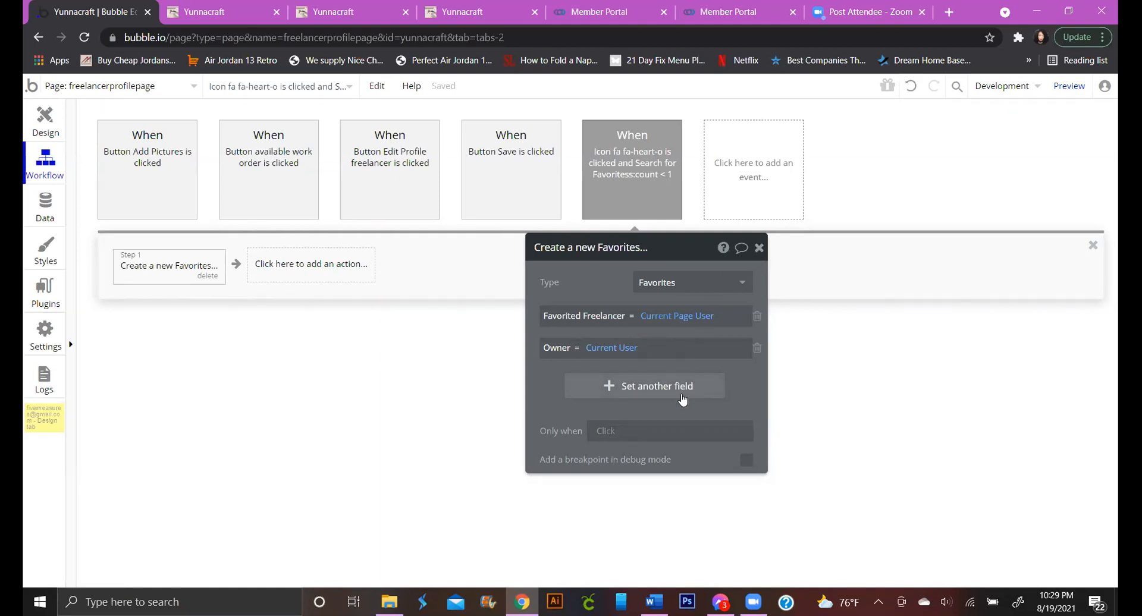
# Copy the heart-icon click event and paste it into the empty event slot, keeping the heart-o trigger
pyautogui.rightClick(653, 171)
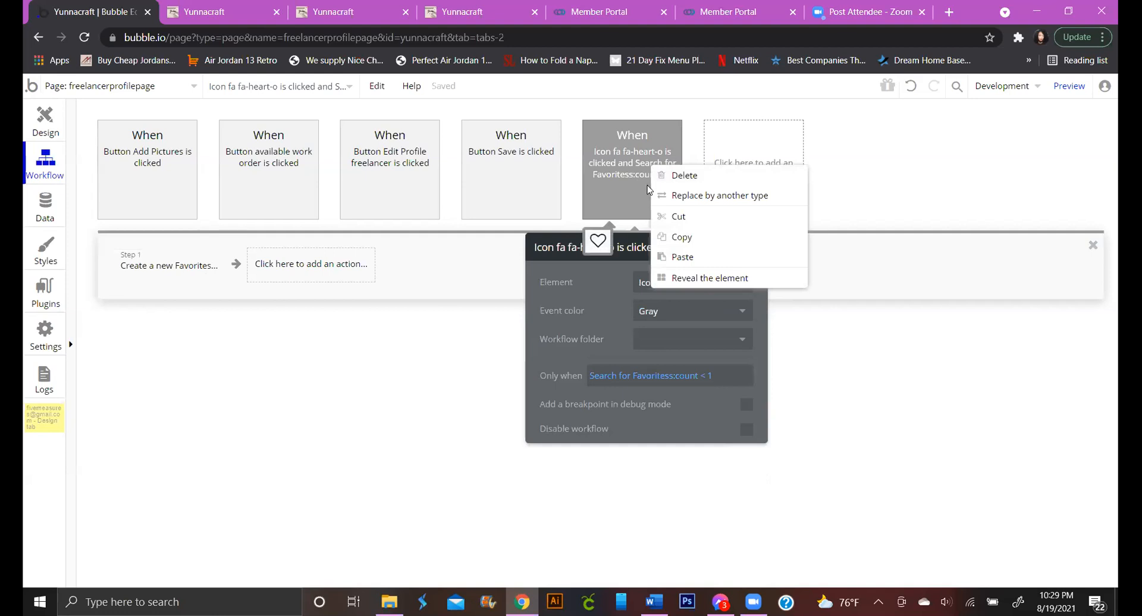
pyautogui.click(683, 232)
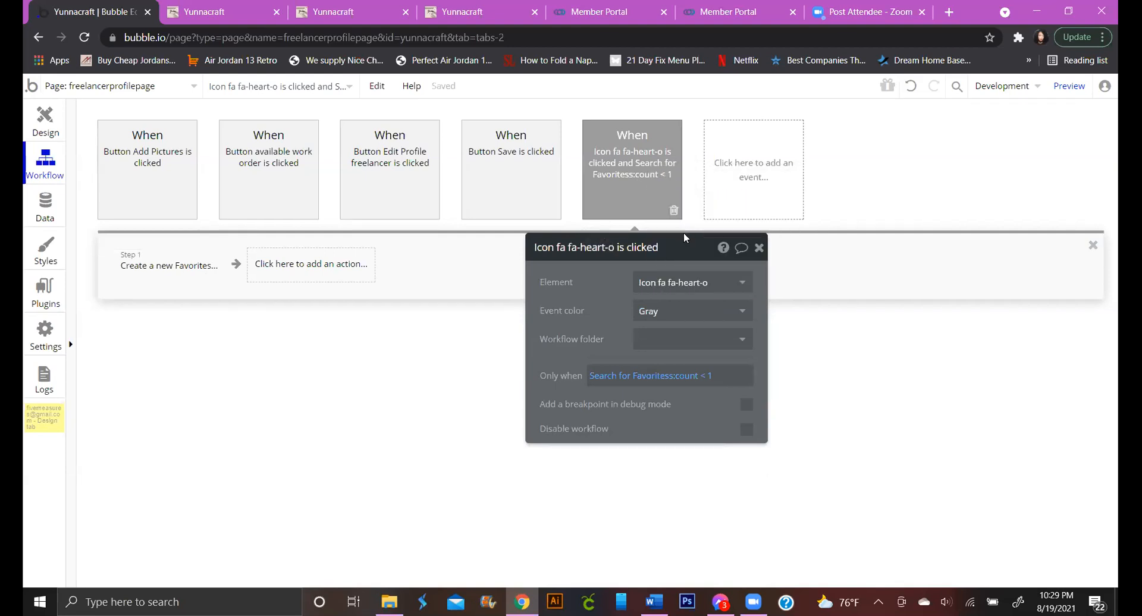
pyautogui.rightClick(719, 187)
pyautogui.click(744, 196)
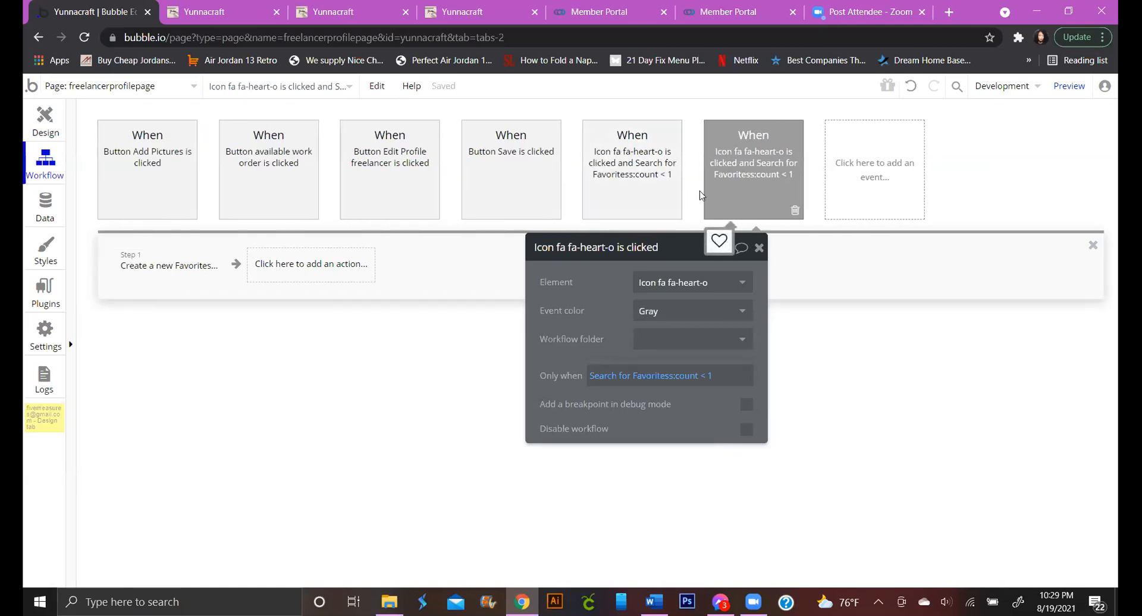
pyautogui.click(739, 283)
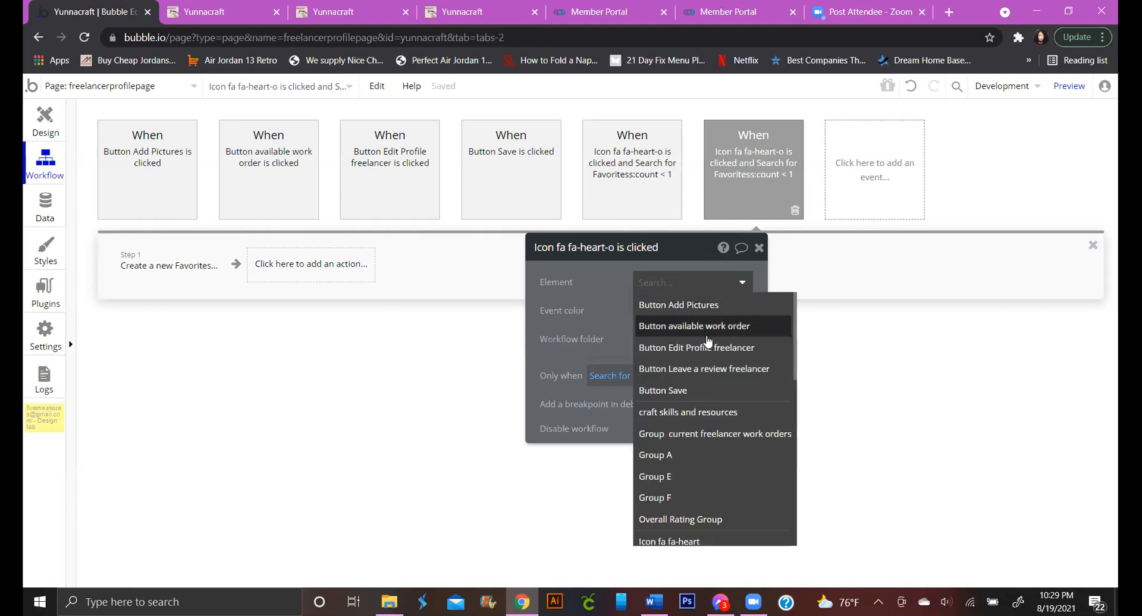
pyautogui.click(592, 282)
# Change the duplicate's condition from count < 1 to count > 0
pyautogui.click(710, 378)
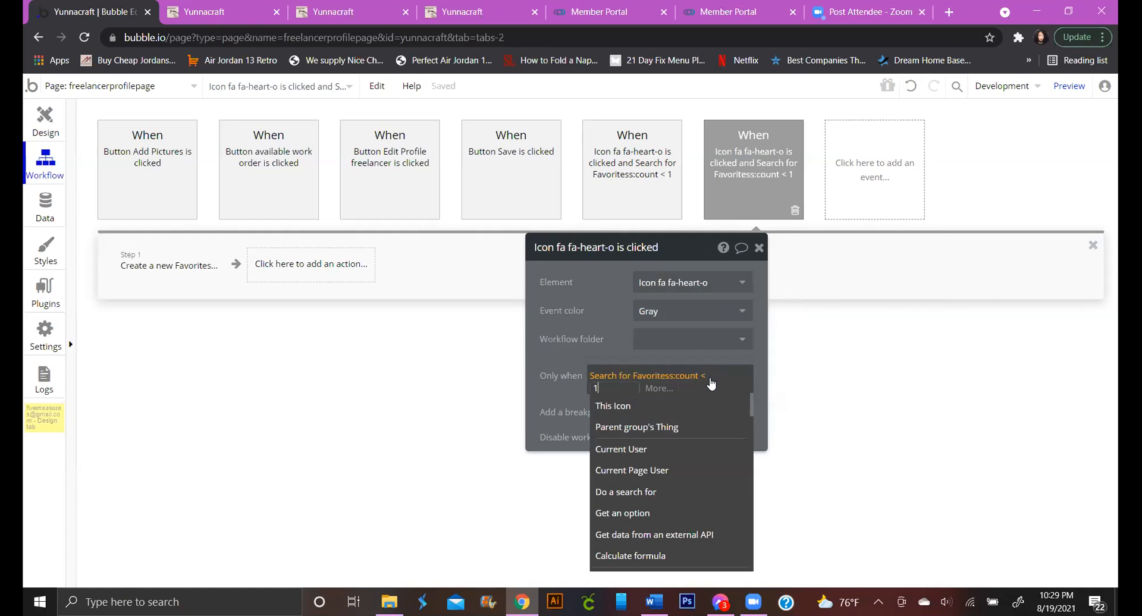
pyautogui.click(677, 391)
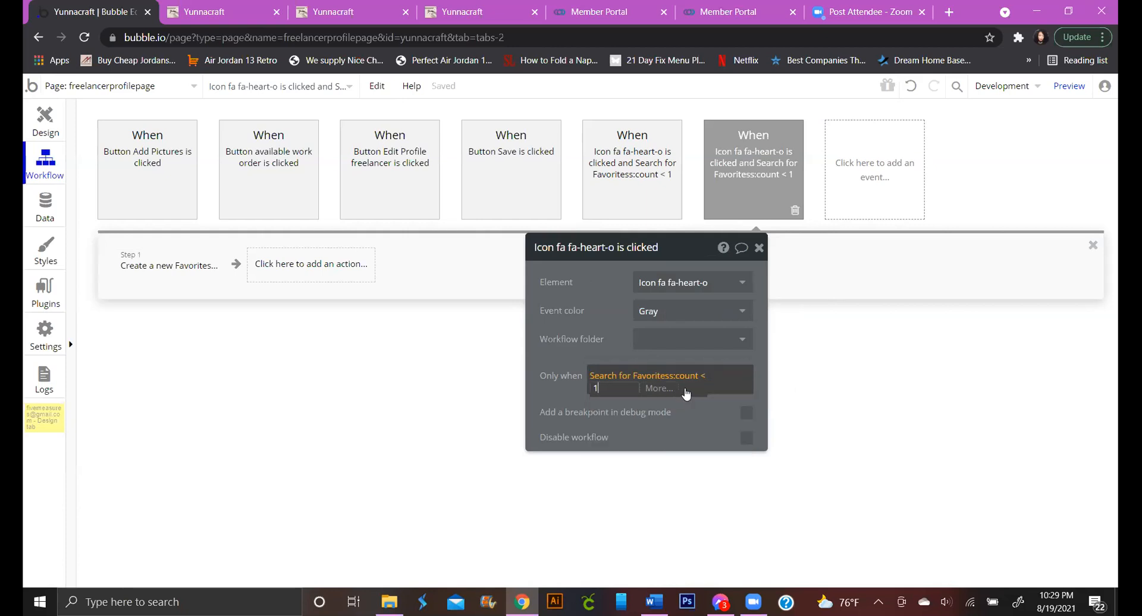
pyautogui.press('BackSpace')
pyautogui.click(703, 382)
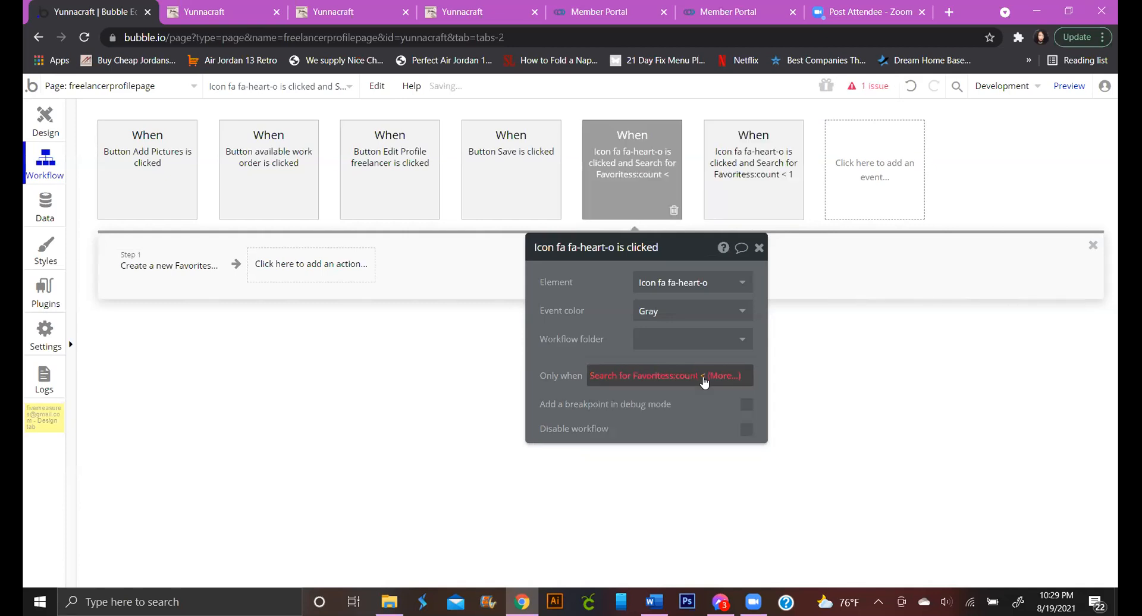
pyautogui.click(704, 380)
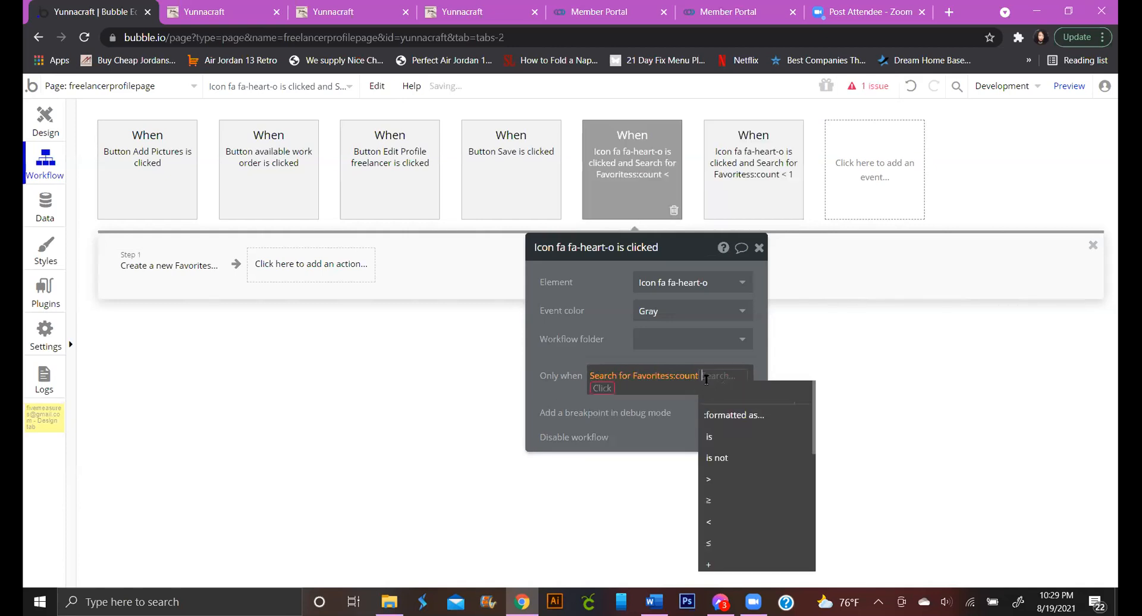
pyautogui.click(723, 478)
pyautogui.write('0')
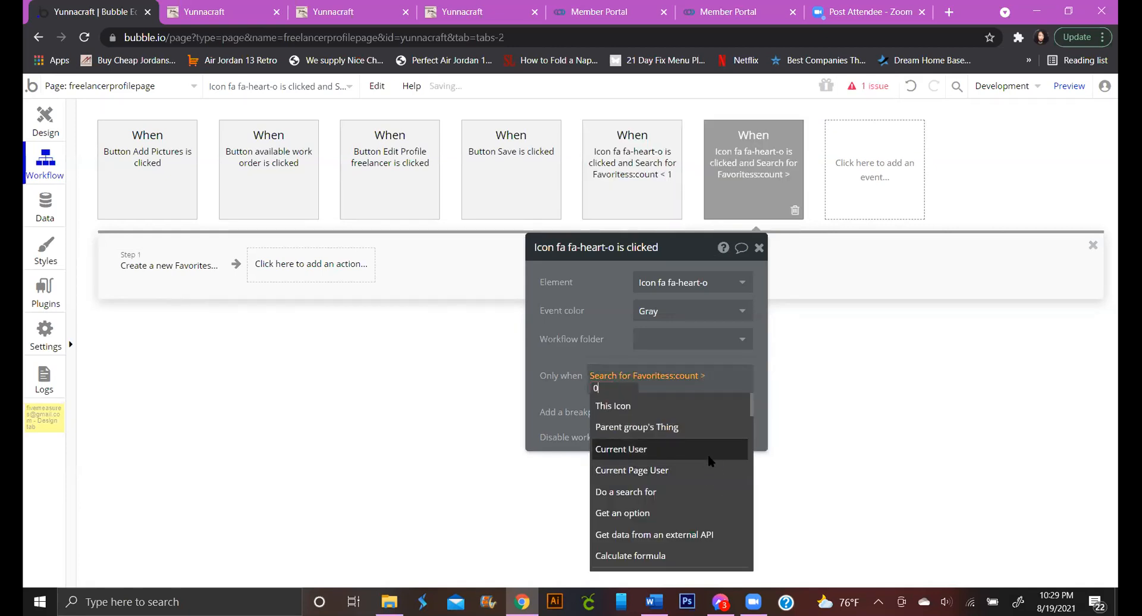
pyautogui.click(556, 388)
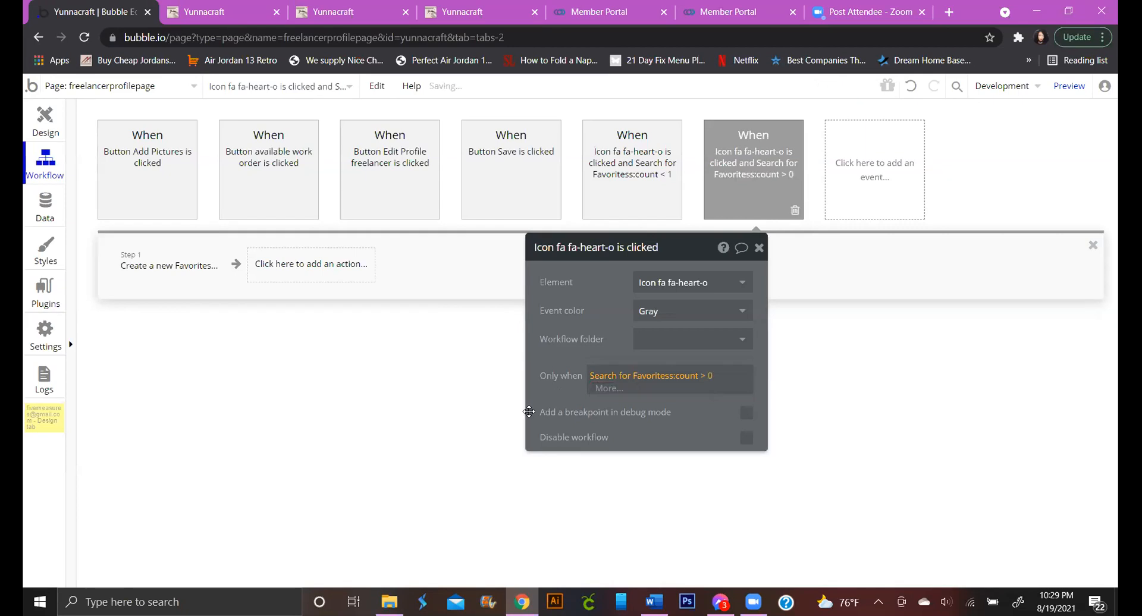
pyautogui.click(739, 289)
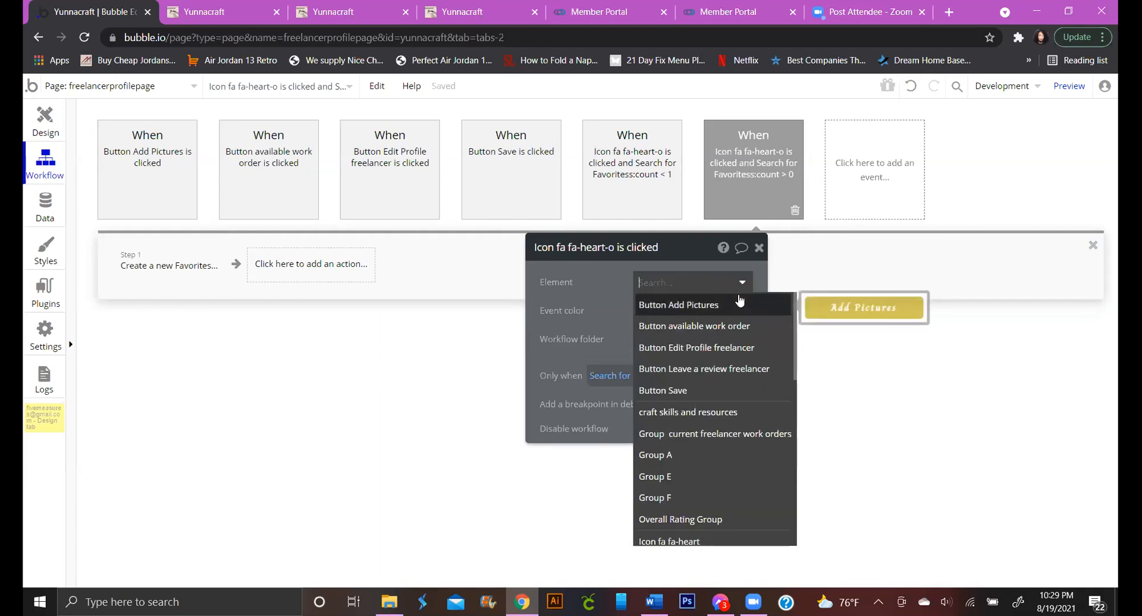
pyautogui.click(586, 288)
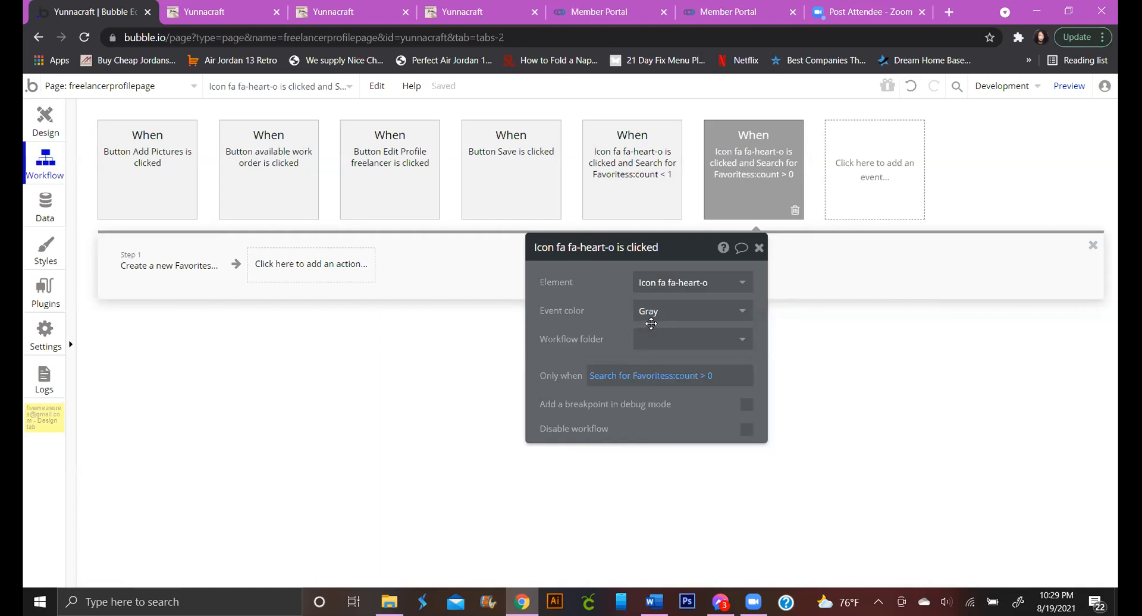
# Delete the Create a new Favorites step from the count > 0 workflow
pyautogui.click(203, 271)
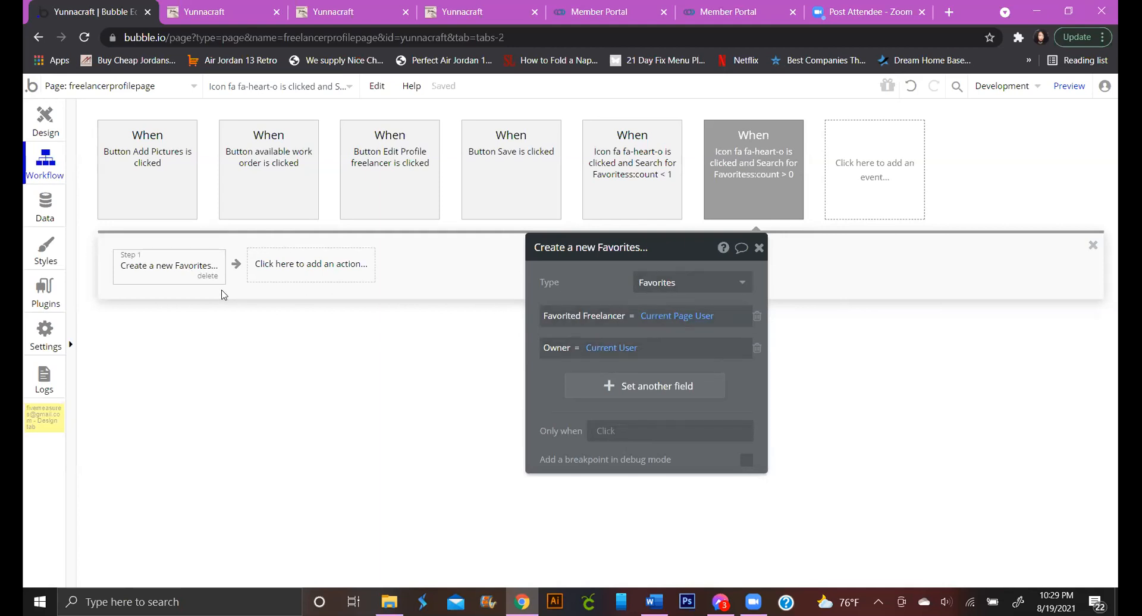
pyautogui.click(205, 278)
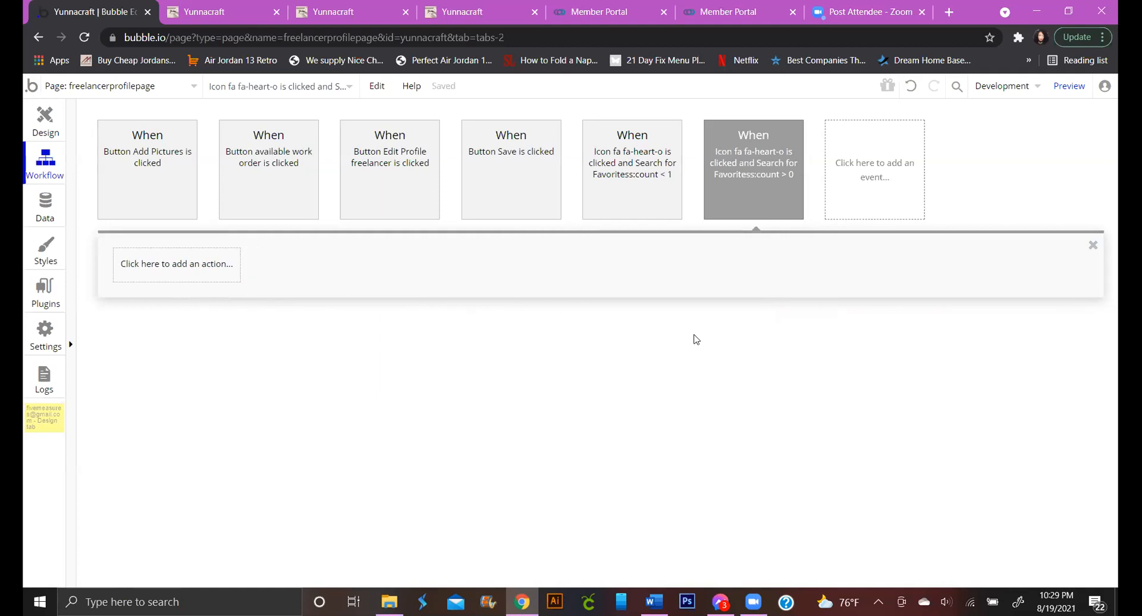
pyautogui.click(633, 181)
pyautogui.click(732, 181)
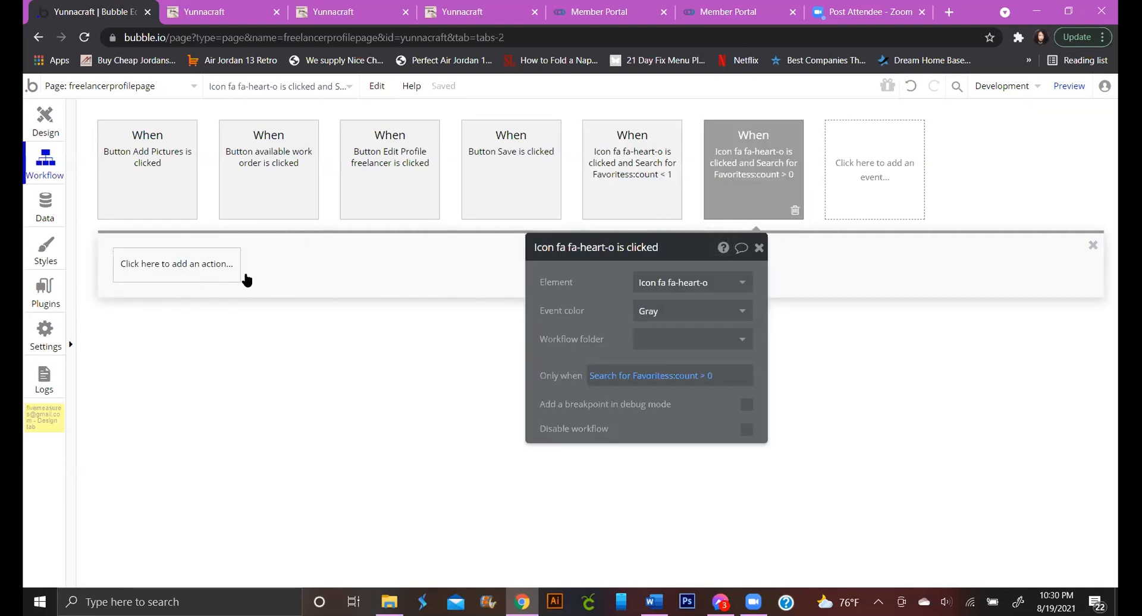
# Start a new action in the count > 0 workflow from the Data (Things) category
pyautogui.click(204, 289)
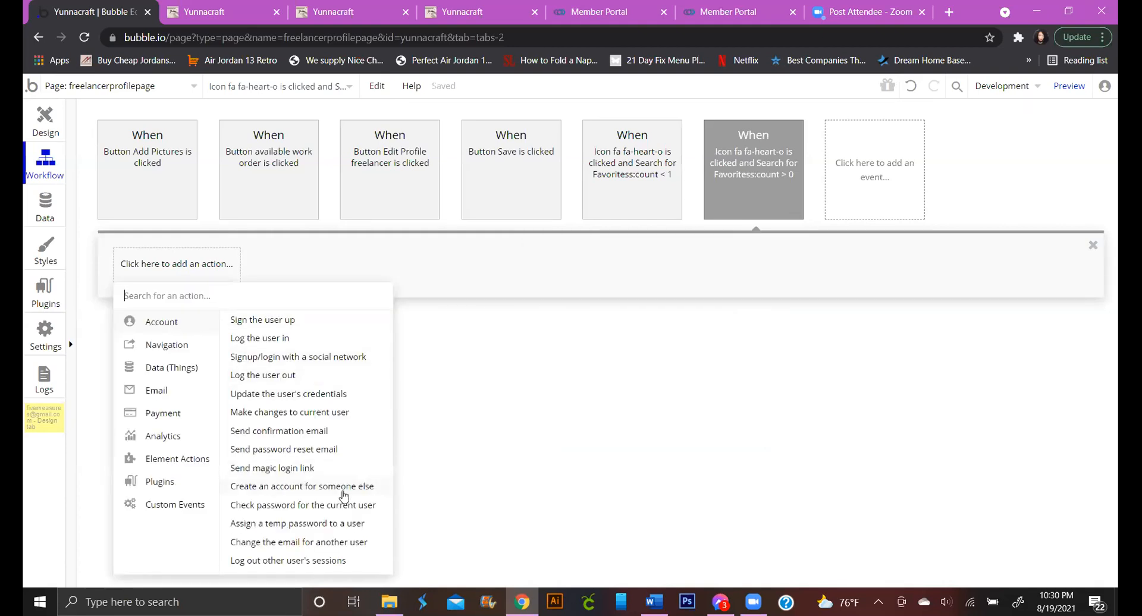
pyautogui.moveTo(344, 495)
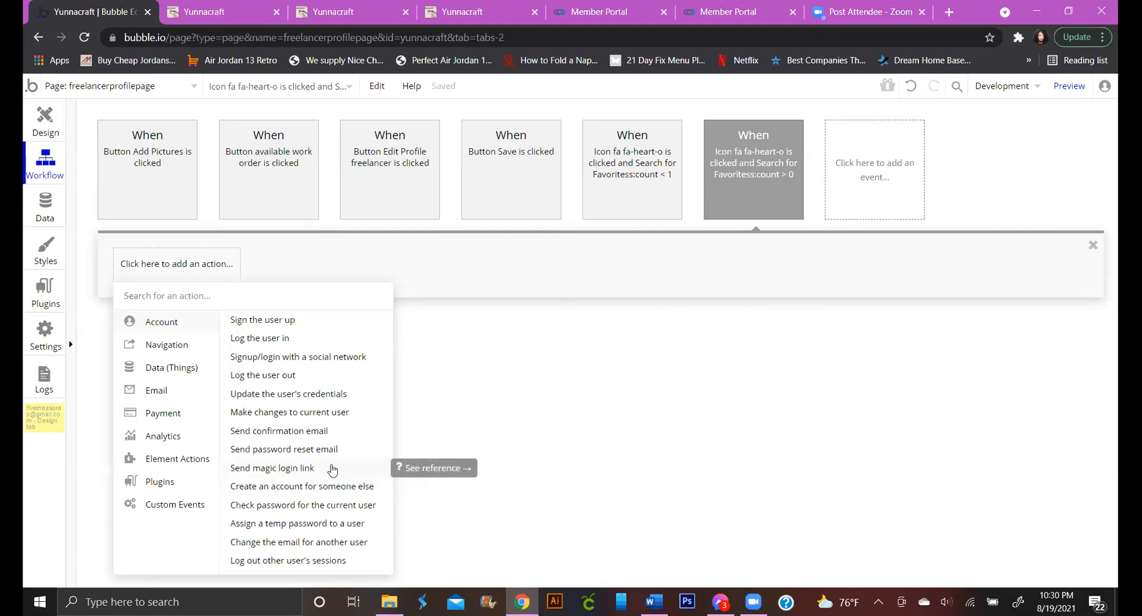
pyautogui.moveTo(201, 372)
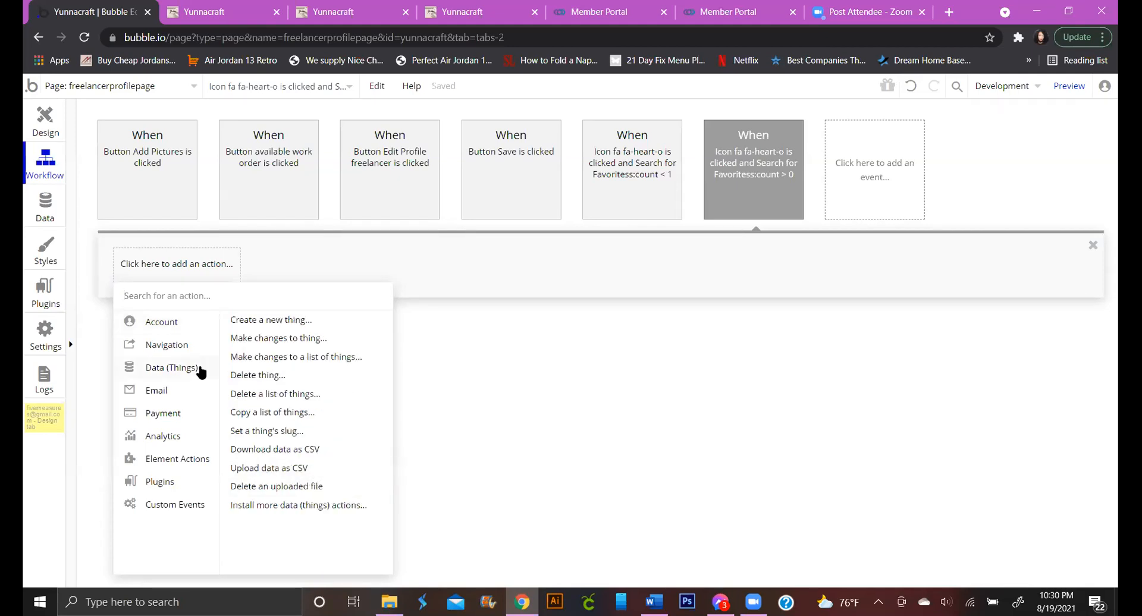
# Add a Delete thing step that targets a Search for Favorites
pyautogui.click(269, 376)
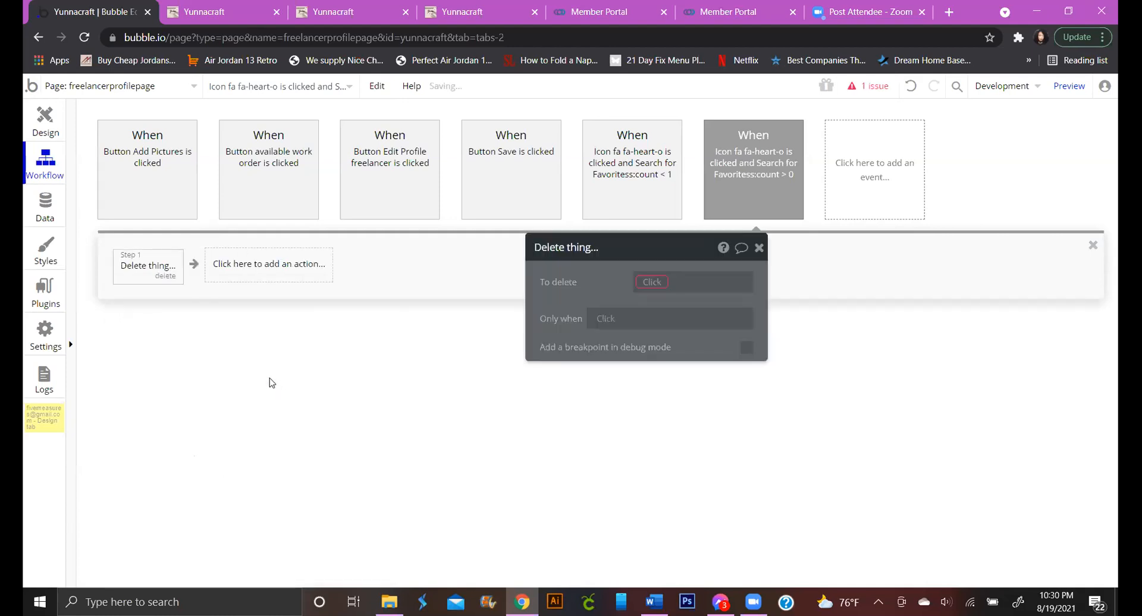
pyautogui.click(646, 285)
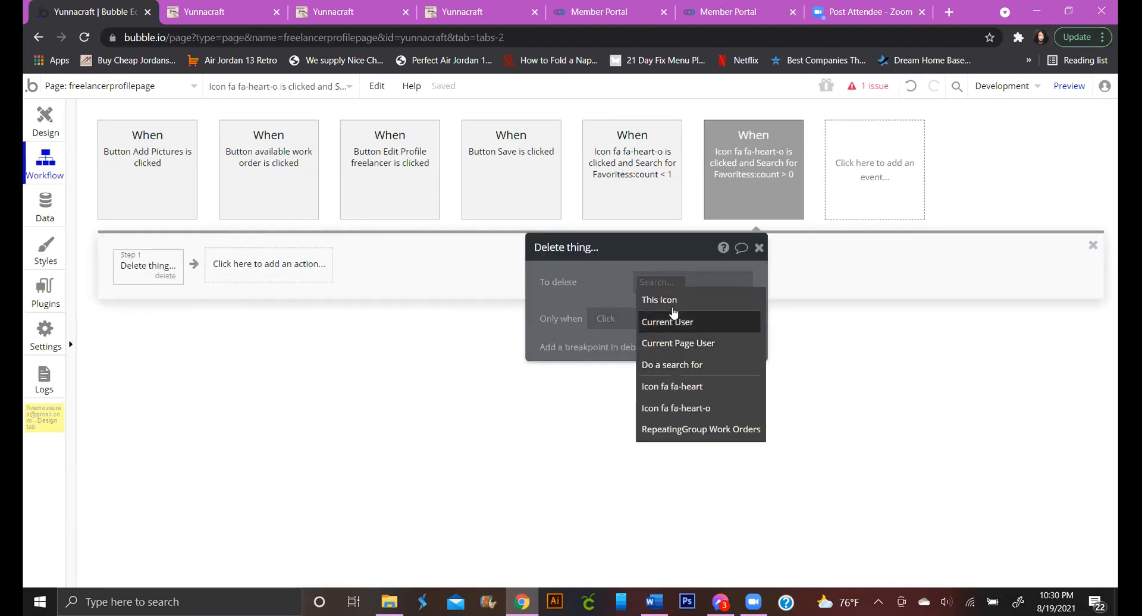
pyautogui.click(687, 367)
pyautogui.click(448, 286)
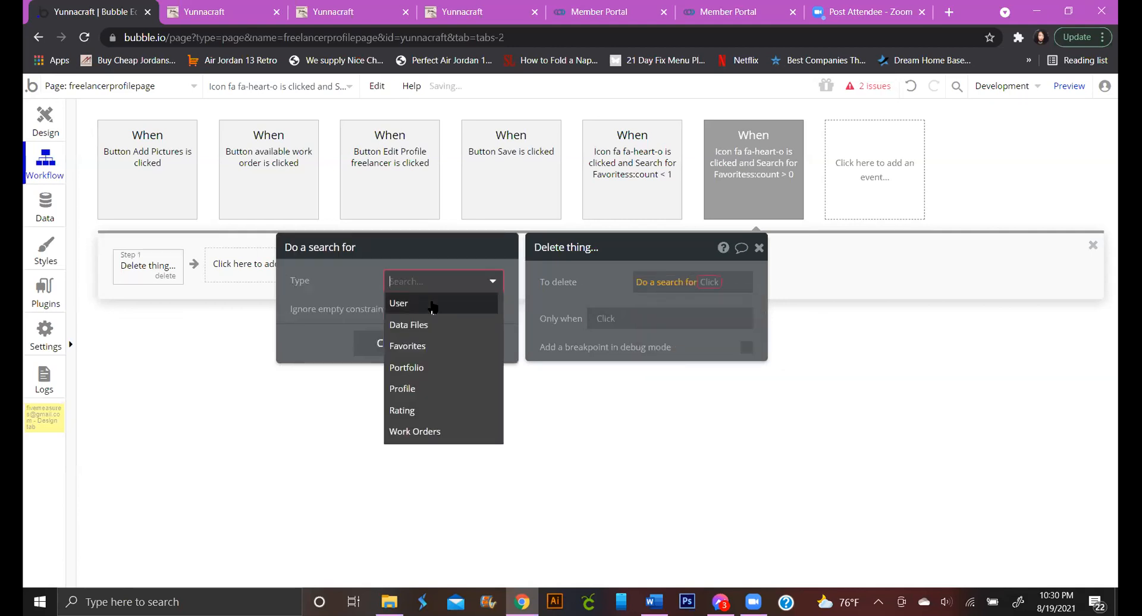
pyautogui.click(436, 349)
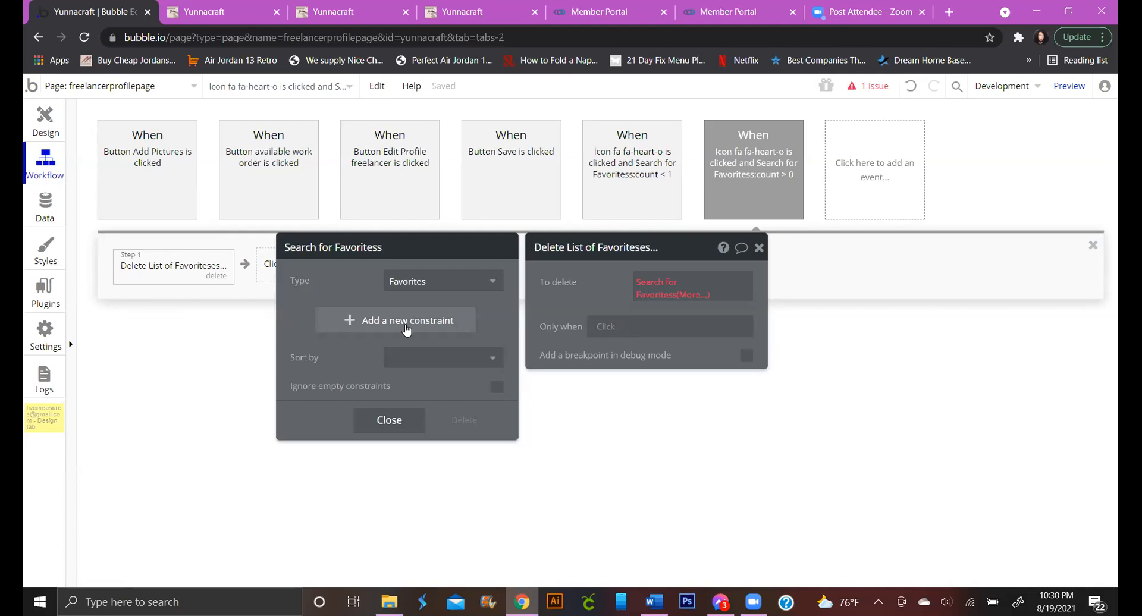
# Constrain the delete search to Favorited Freelancer = Current Page User
pyautogui.click(406, 322)
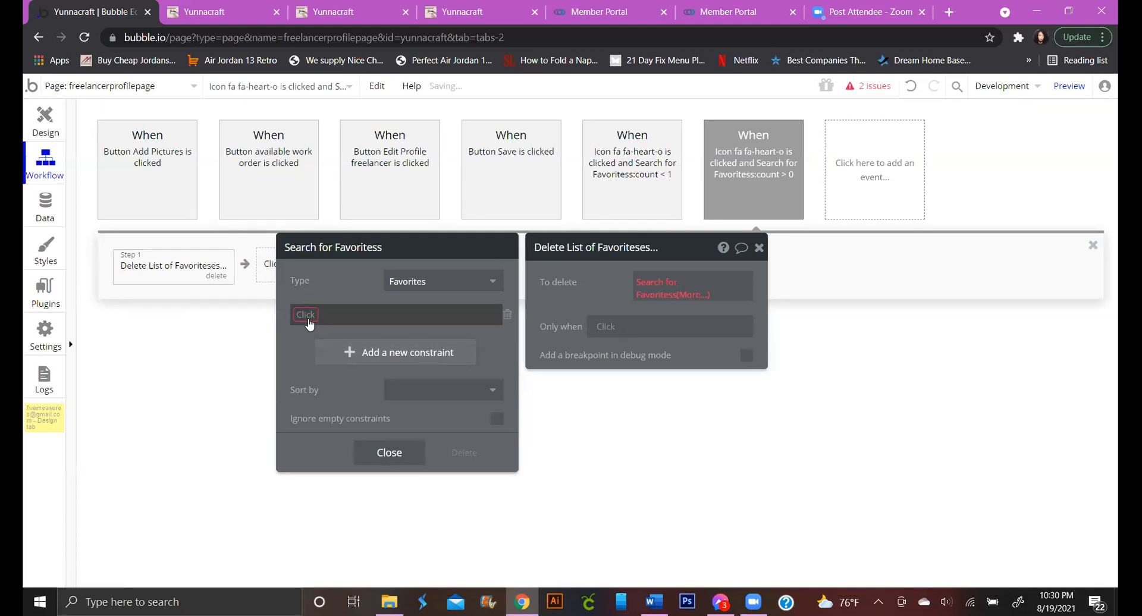
pyautogui.click(307, 315)
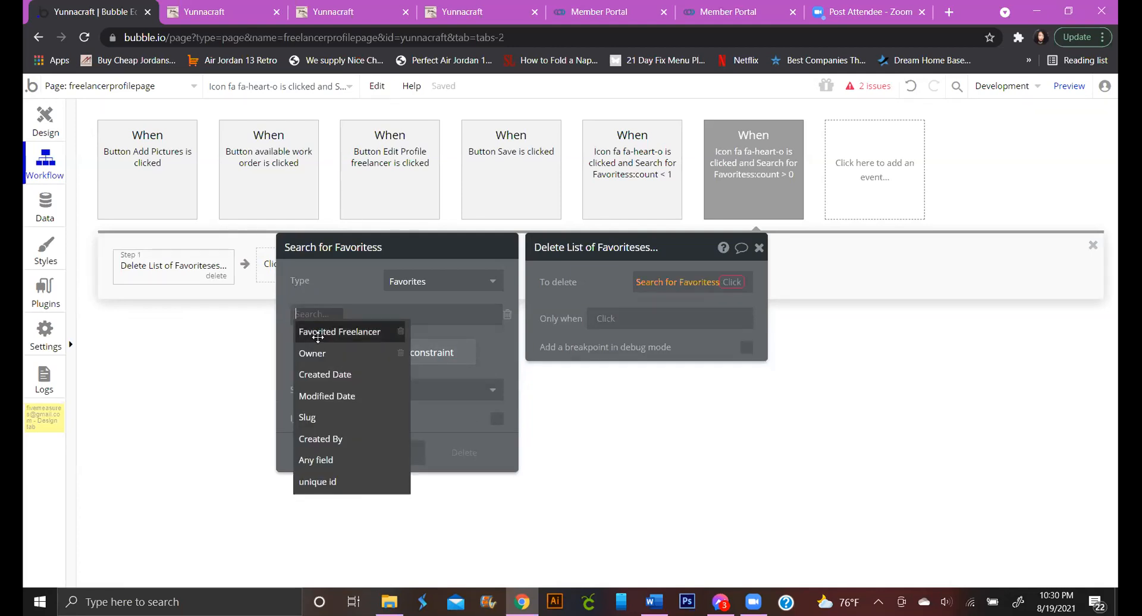
pyautogui.click(319, 334)
pyautogui.click(391, 322)
pyautogui.click(388, 329)
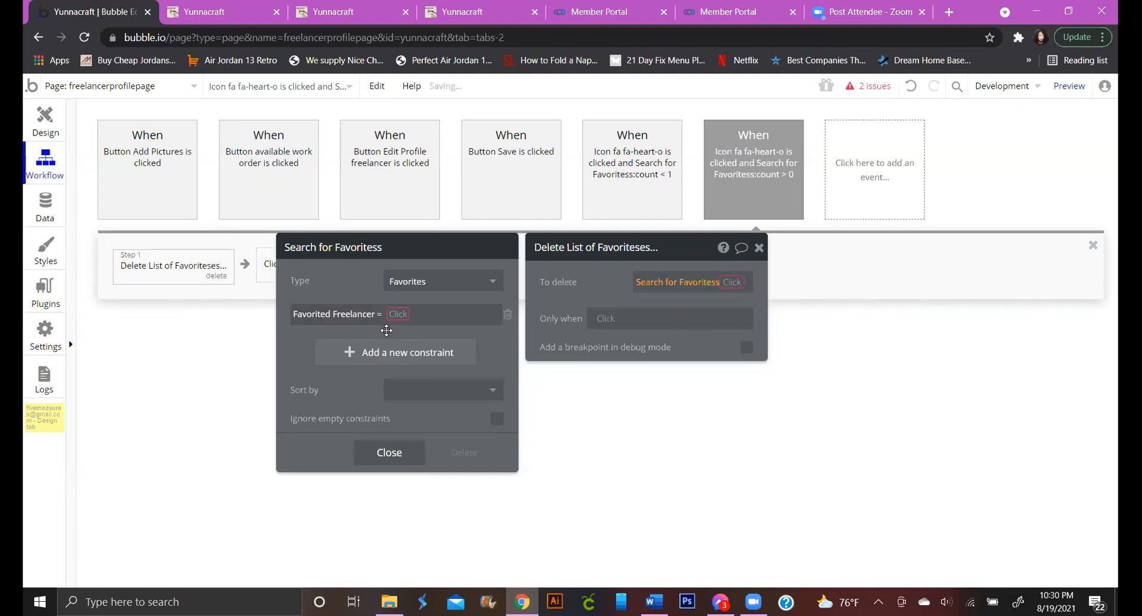
pyautogui.click(402, 316)
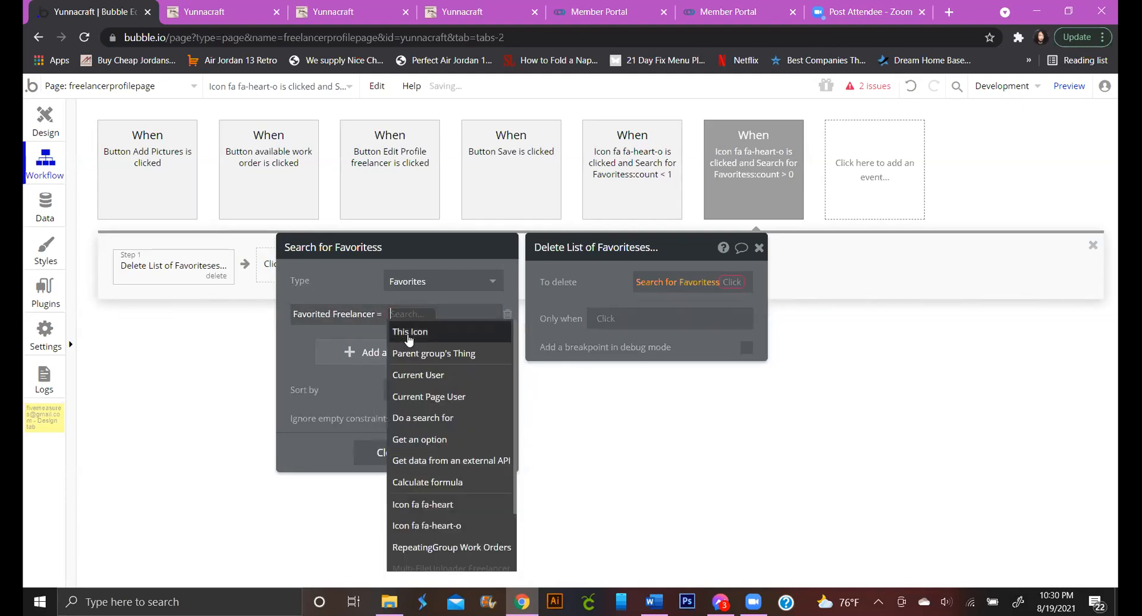
pyautogui.click(445, 398)
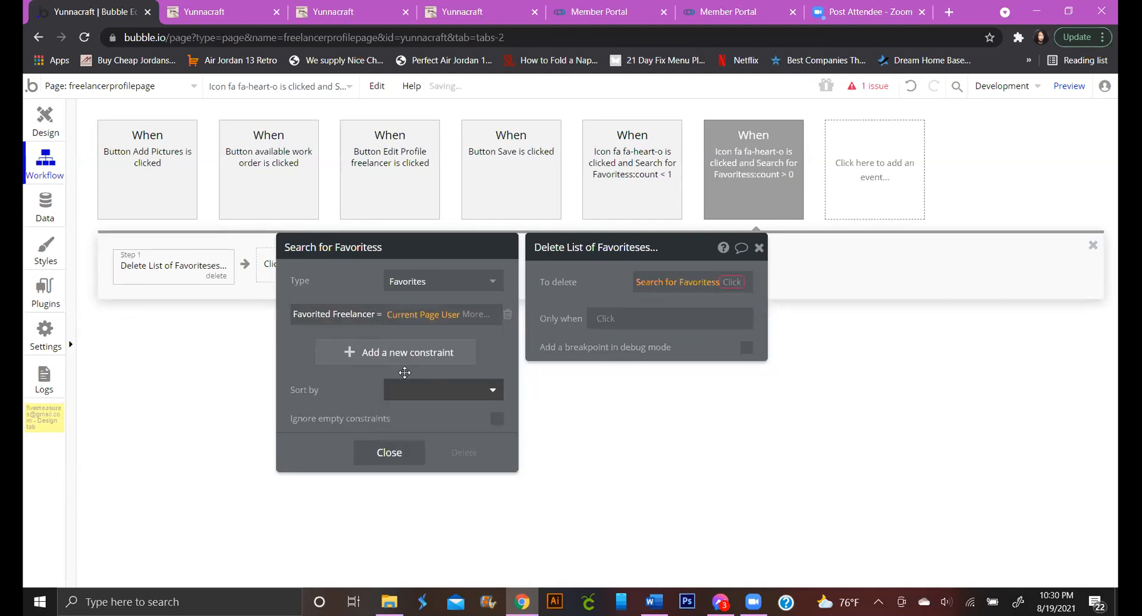
# Add a second constraint requiring Owner = Current User
pyautogui.click(351, 350)
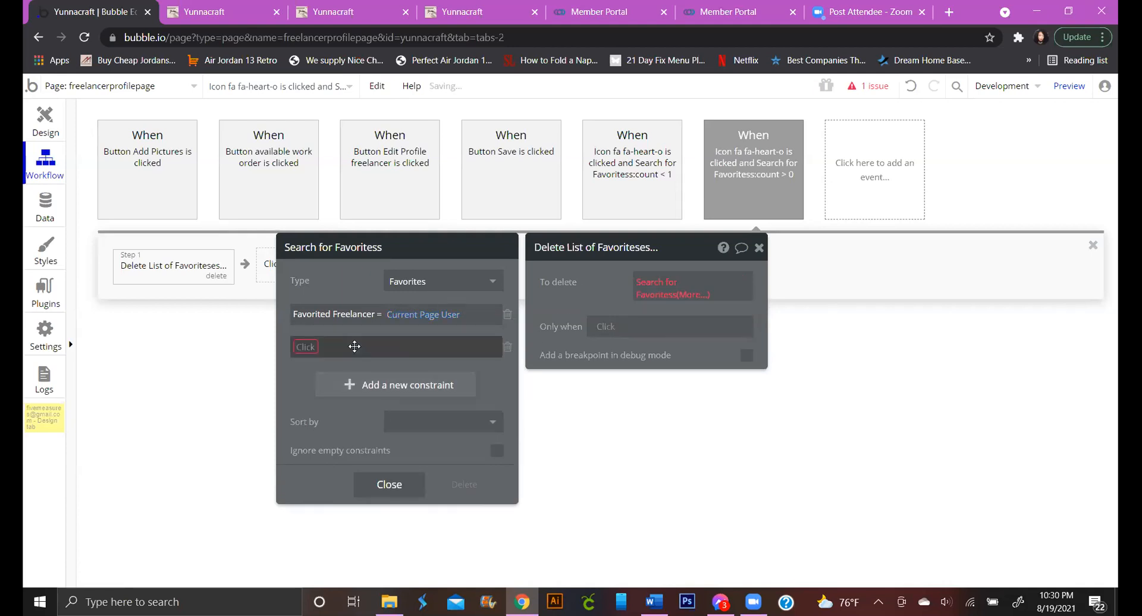
pyautogui.click(317, 347)
pyautogui.click(336, 385)
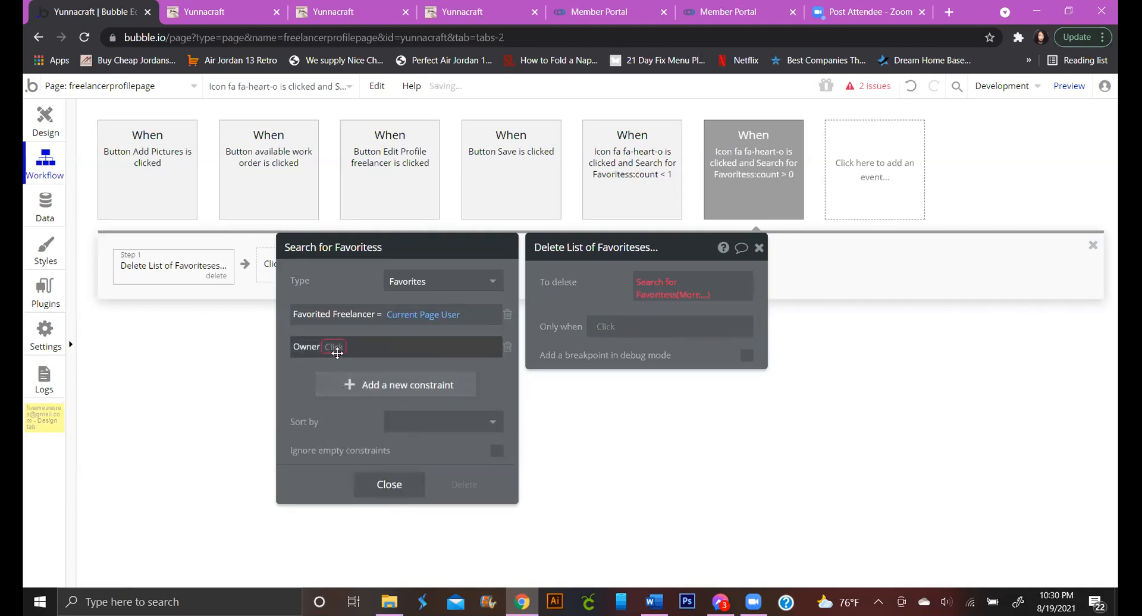
pyautogui.click(344, 368)
pyautogui.click(343, 346)
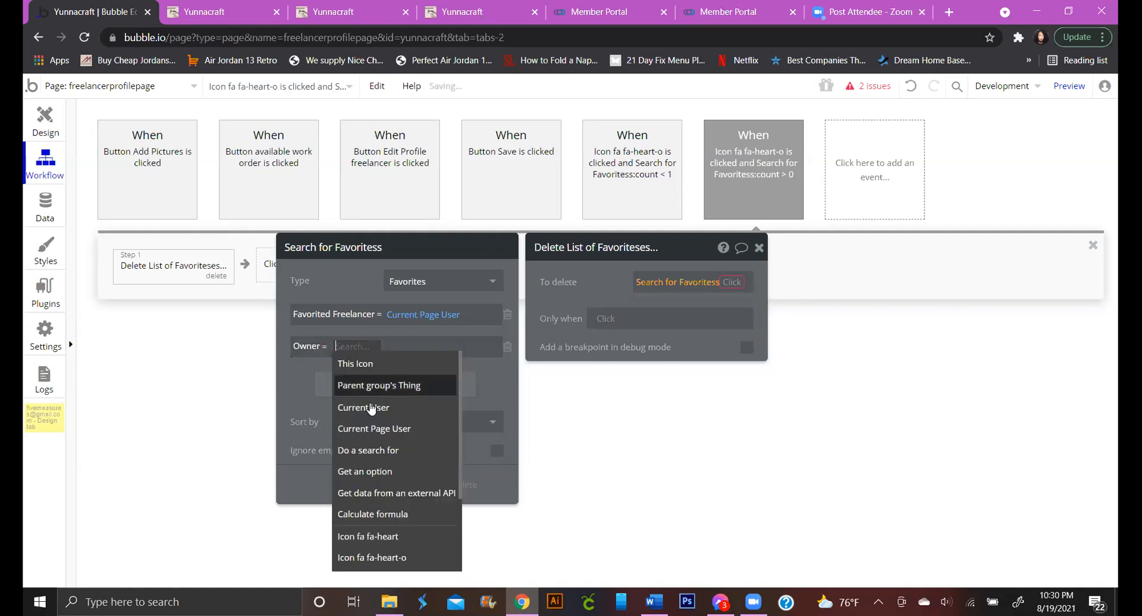
pyautogui.click(376, 407)
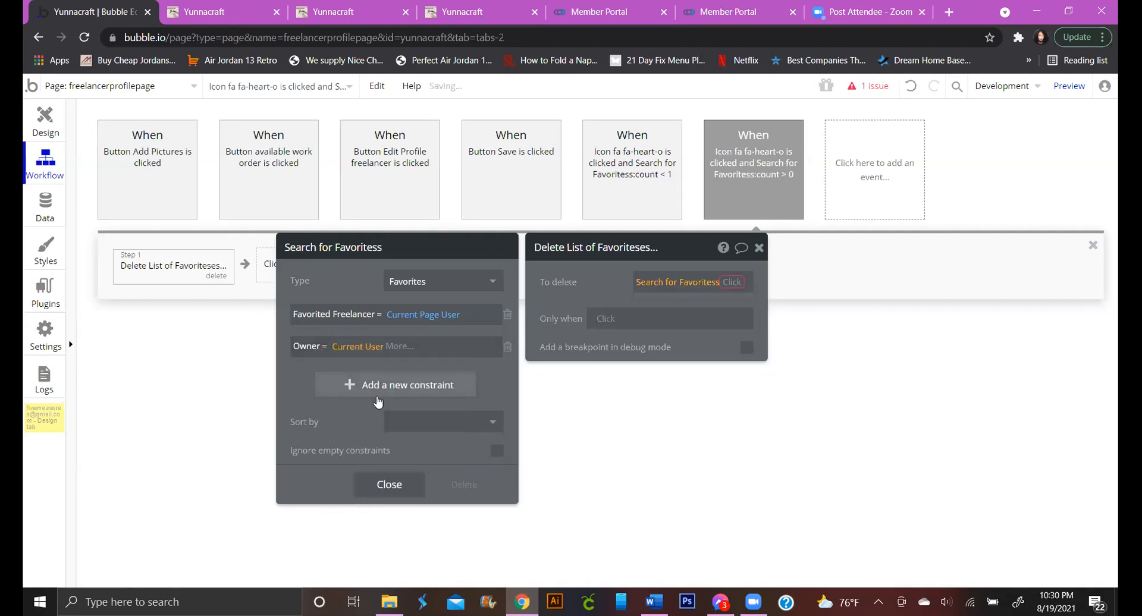
# Delete only the search's :first item, then return to the Design tab
pyautogui.click(687, 293)
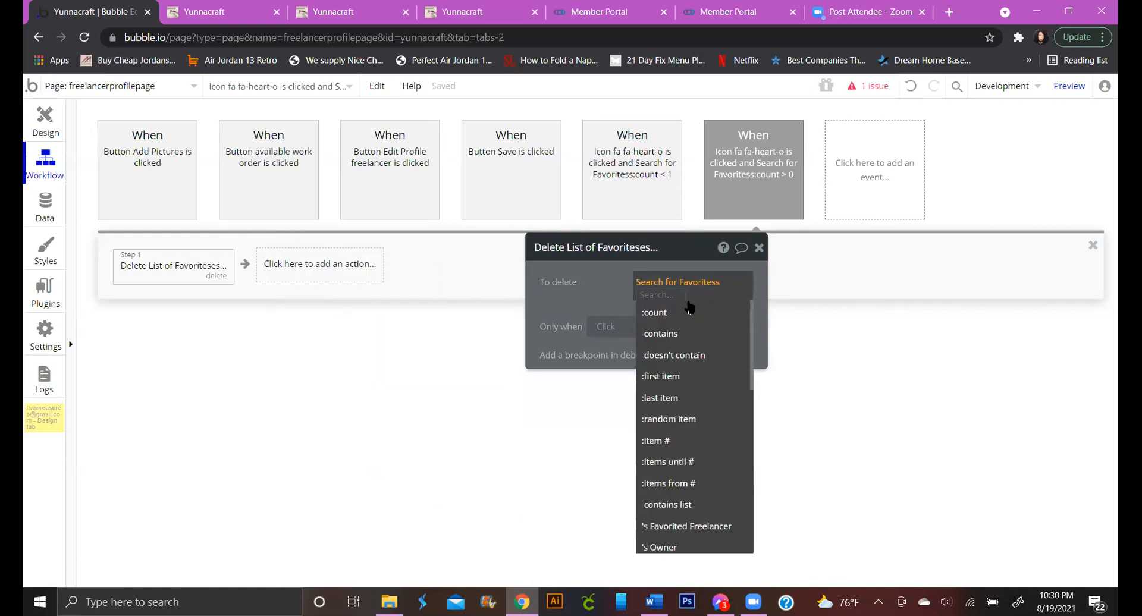
pyautogui.click(682, 377)
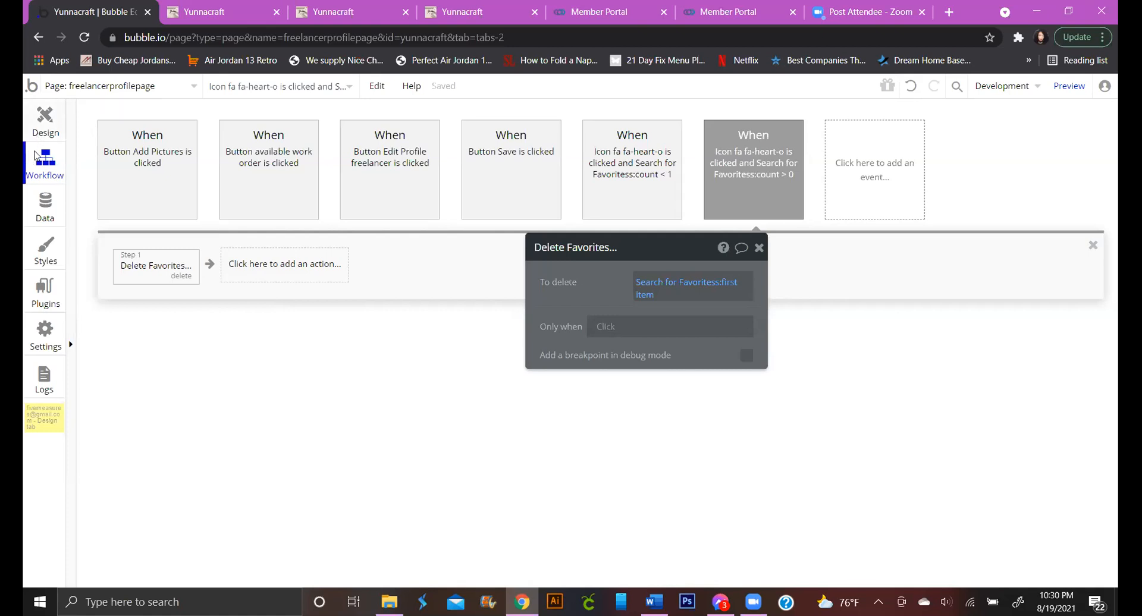
pyautogui.click(40, 128)
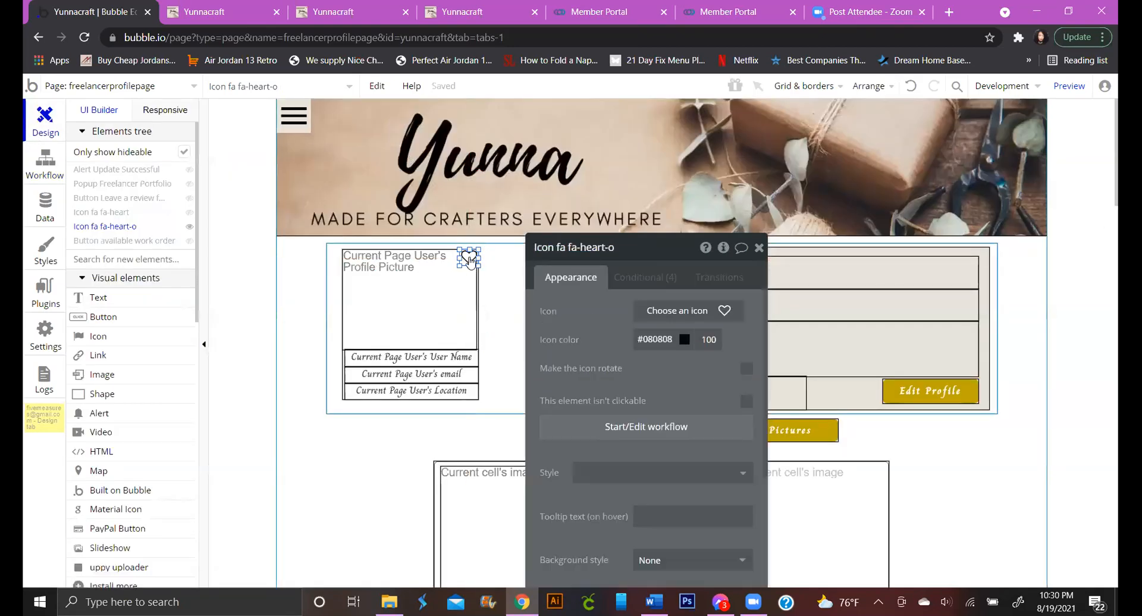
# Delete the heart-o icon's empty fourth condition, leaving three, and review its Appearance settings
pyautogui.doubleClick(470, 260)
pyautogui.moveTo(665, 250); pyautogui.dragTo(636, 126)
pyautogui.click(632, 156)
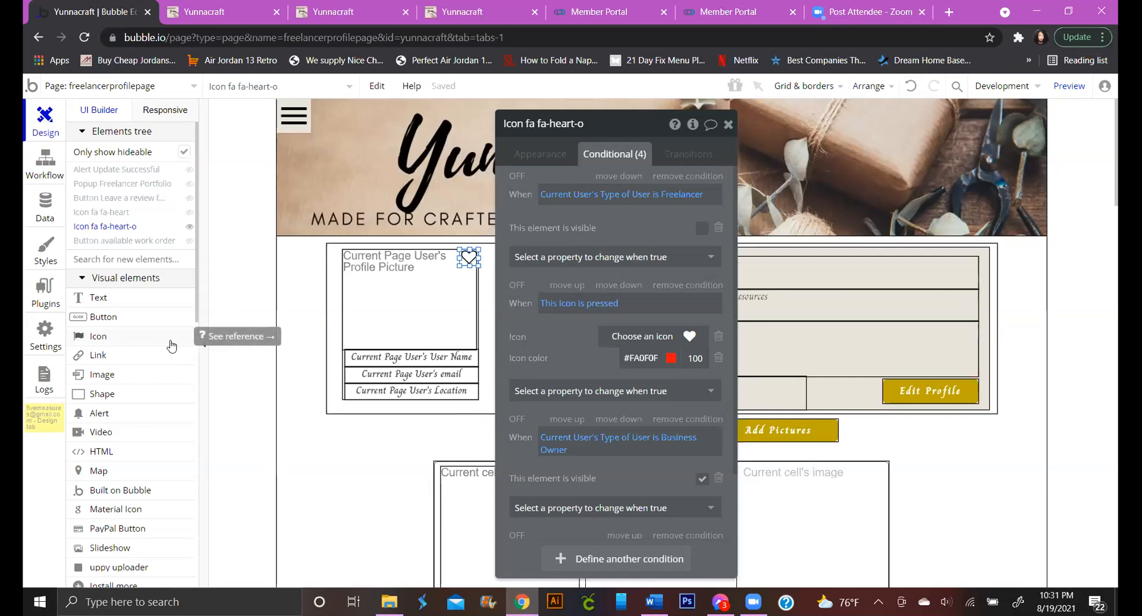
pyautogui.moveTo(161, 343); pyautogui.dragTo(480, 386)
pyautogui.scroll(-2, 608, 397)
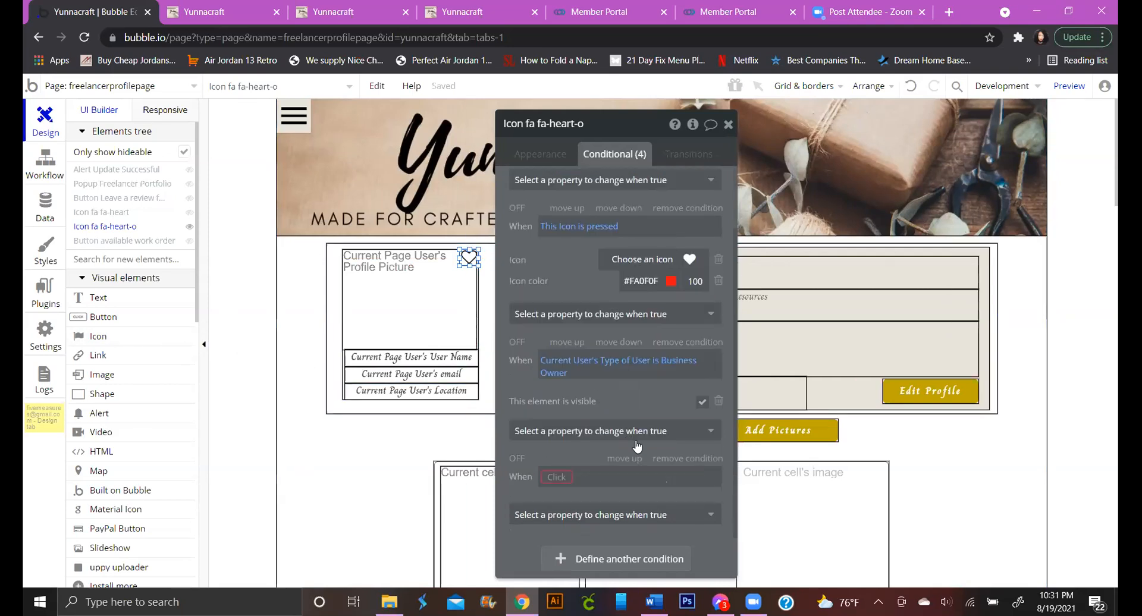
pyautogui.click(710, 458)
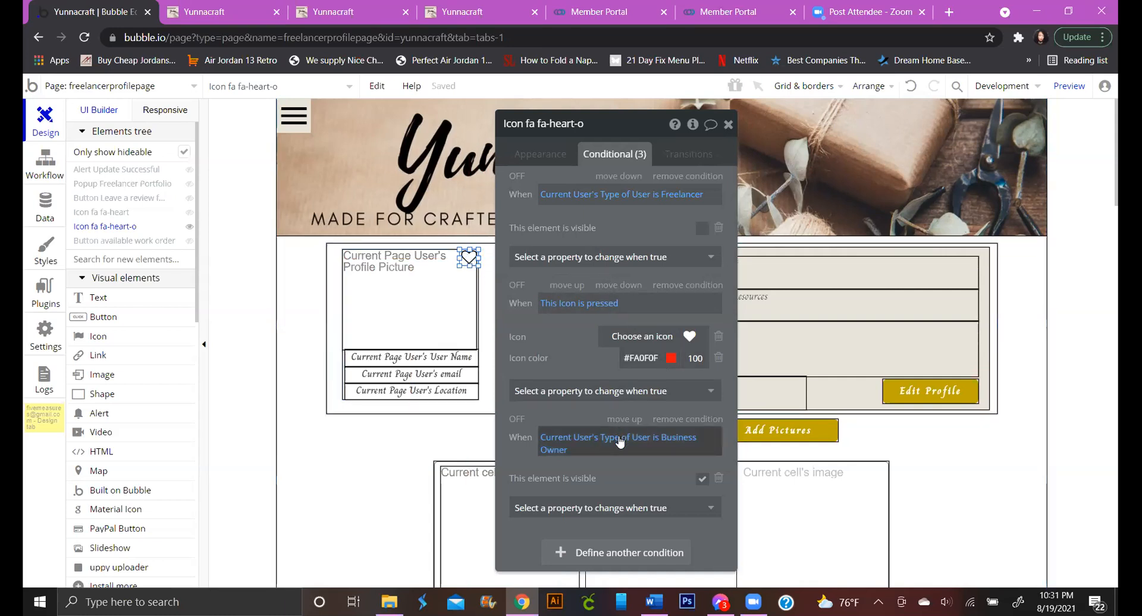
pyautogui.click(540, 155)
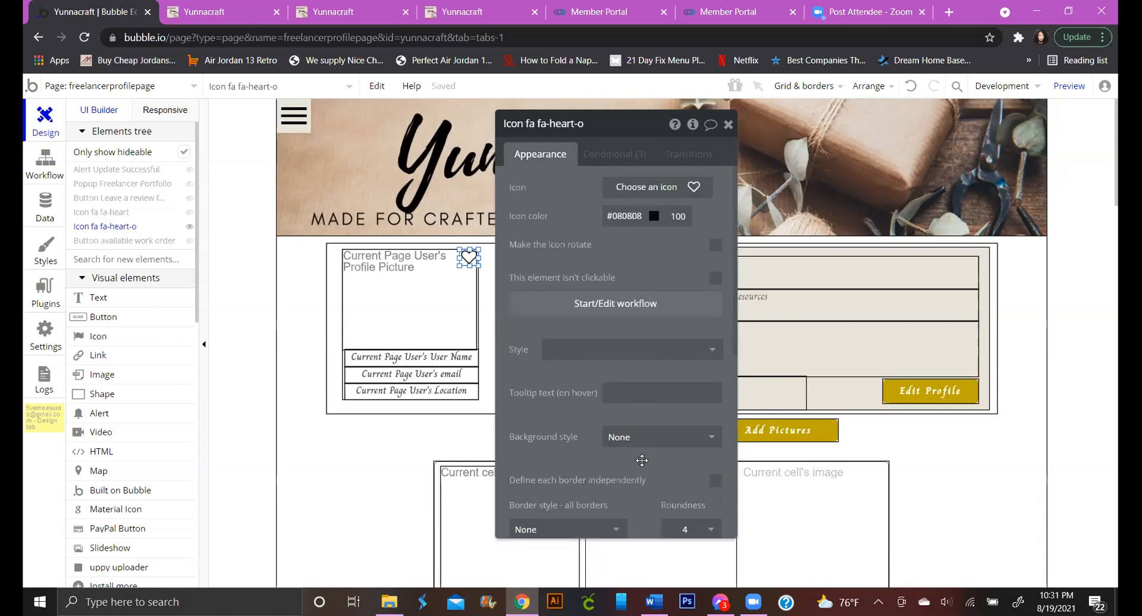
pyautogui.scroll(-4, 640, 449)
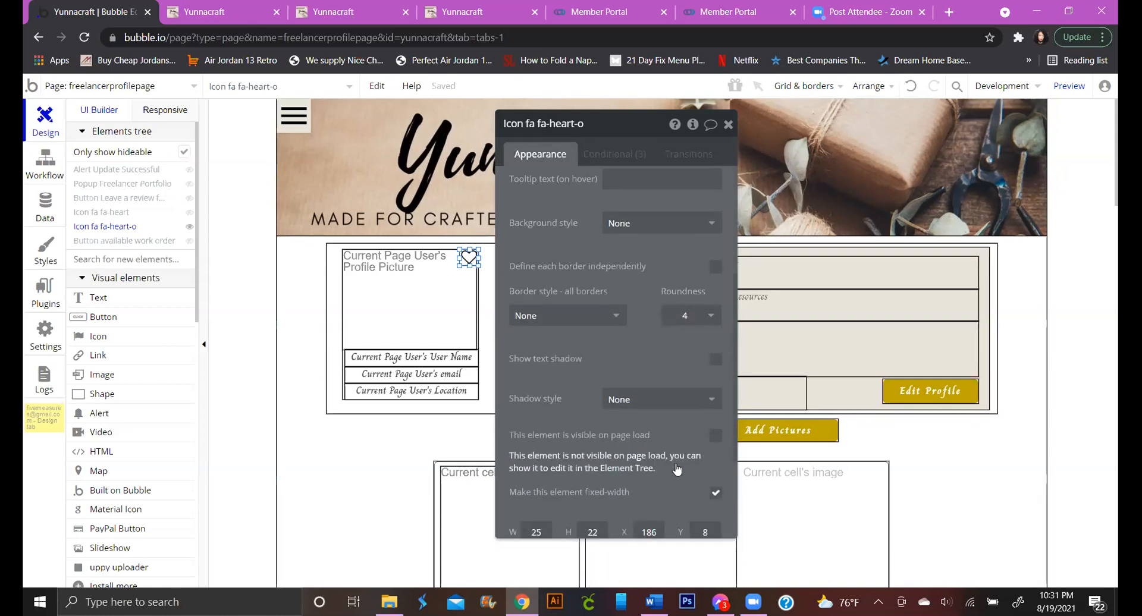
pyautogui.click(614, 154)
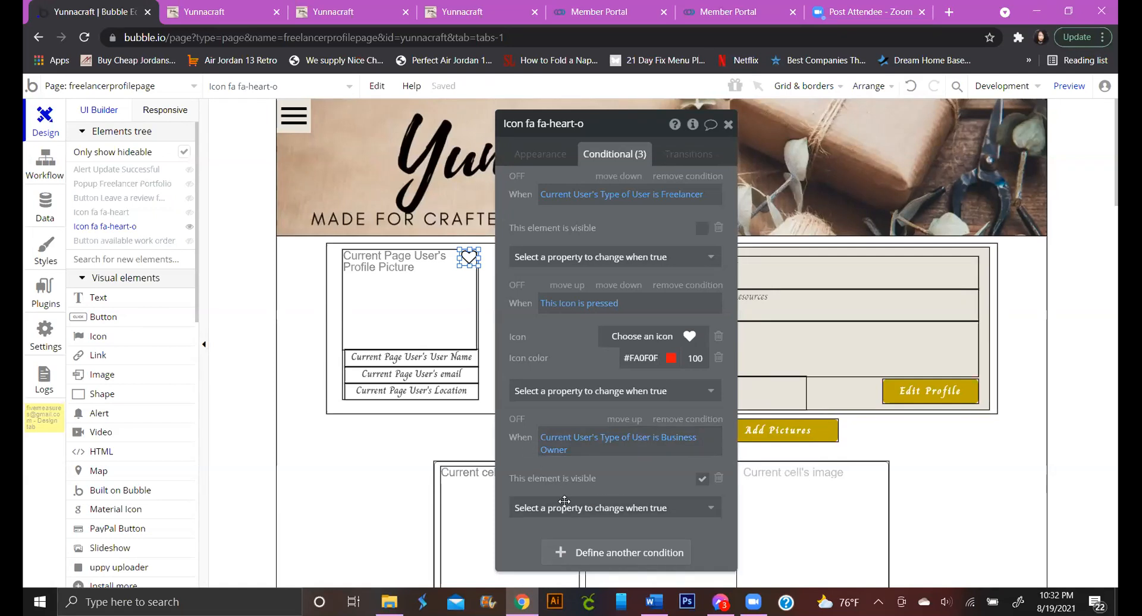
# Add a fourth icon condition based on a search for Favorites
pyautogui.click(607, 555)
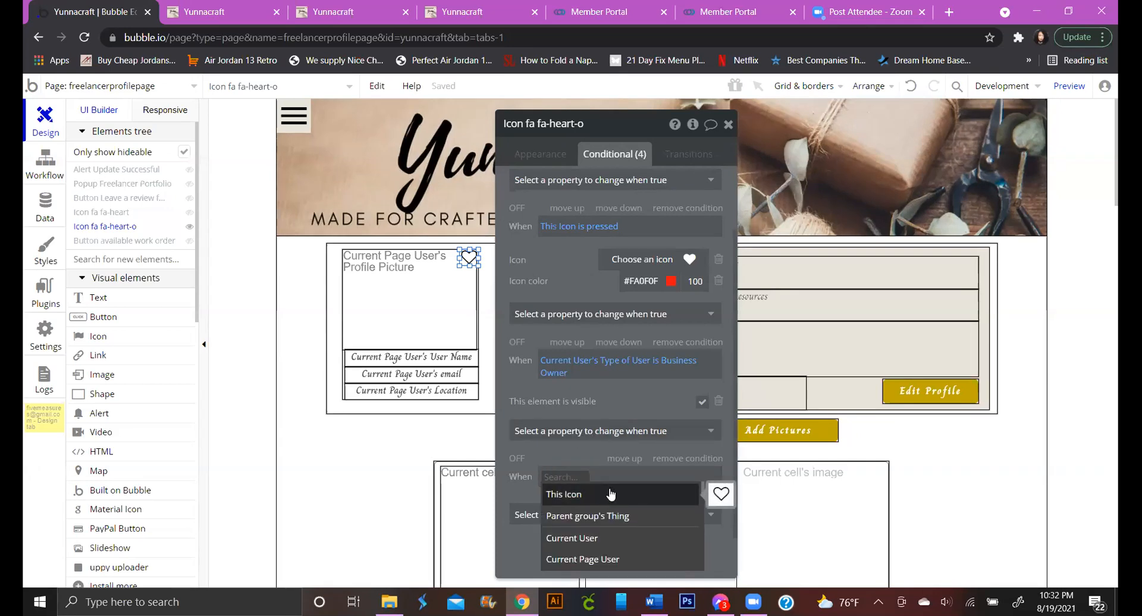
pyautogui.scroll(-4, 613, 538)
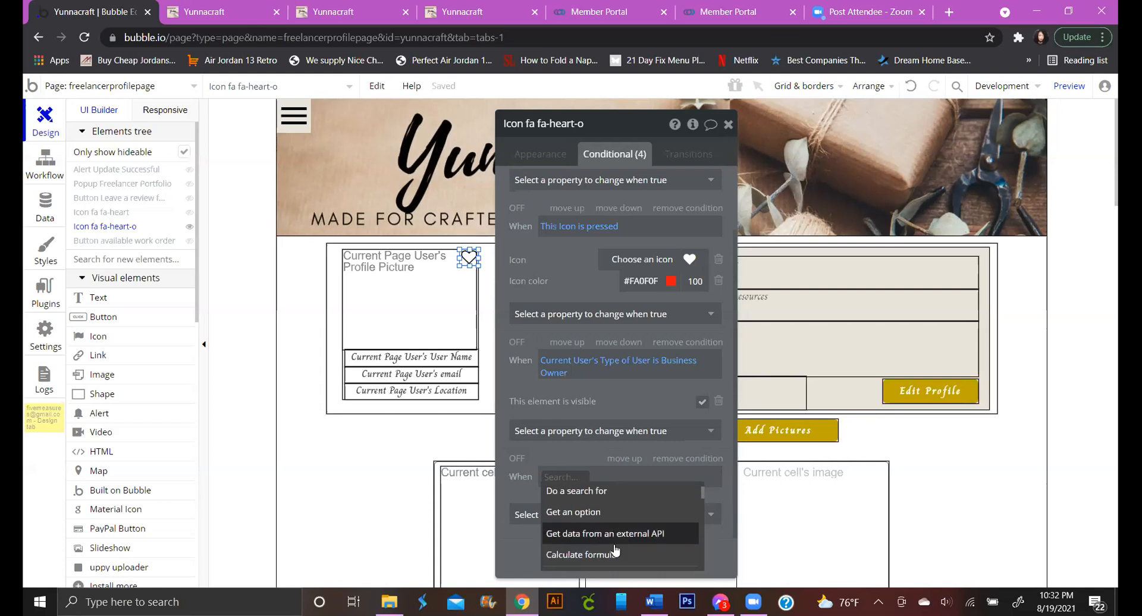
pyautogui.scroll(2, 614, 544)
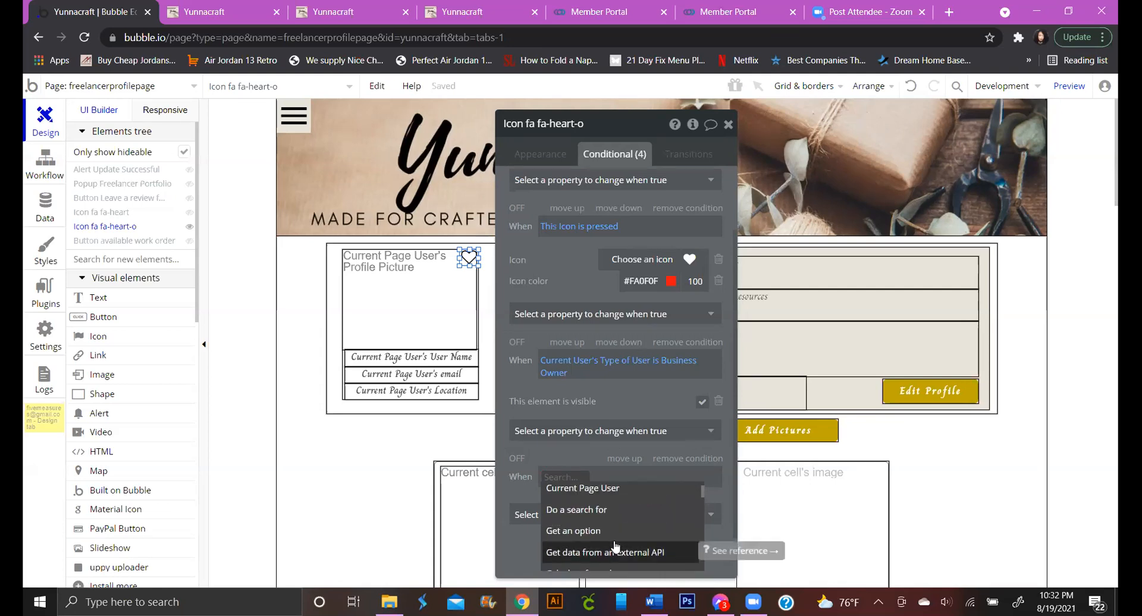
pyautogui.click(576, 509)
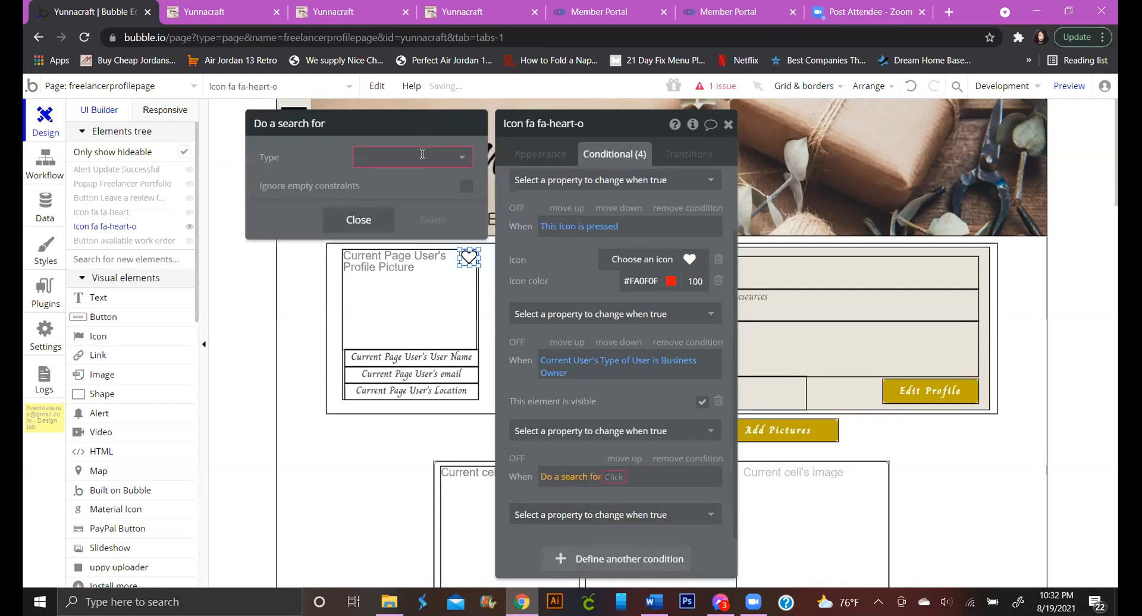
pyautogui.click(423, 156)
pyautogui.click(386, 224)
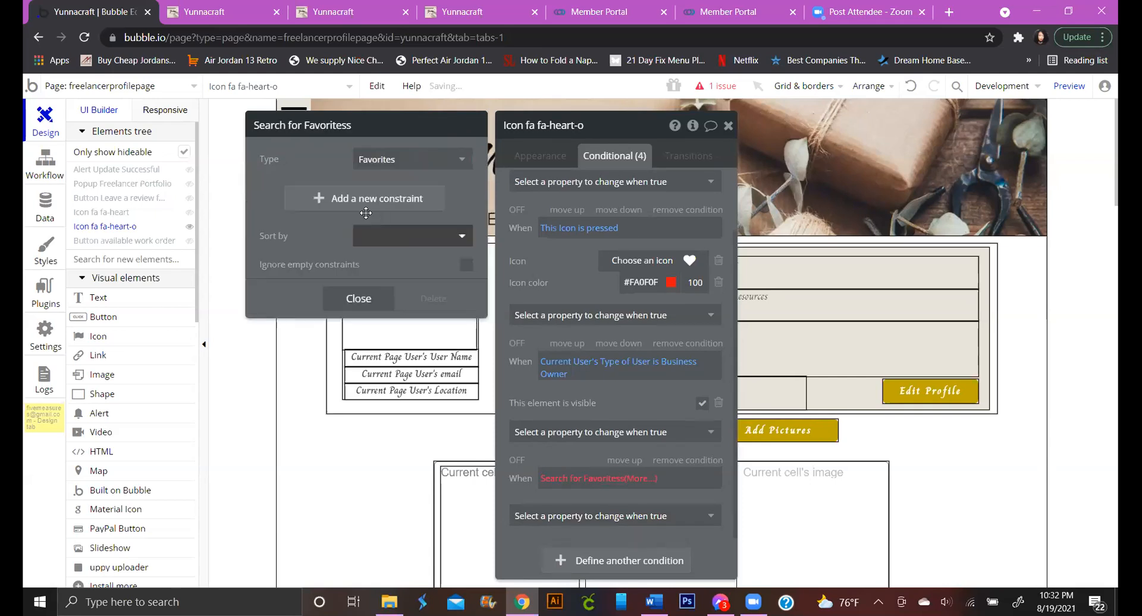
# Constrain the condition's search to Favorited Freelancer = Current Page User
pyautogui.click(323, 204)
pyautogui.click(281, 195)
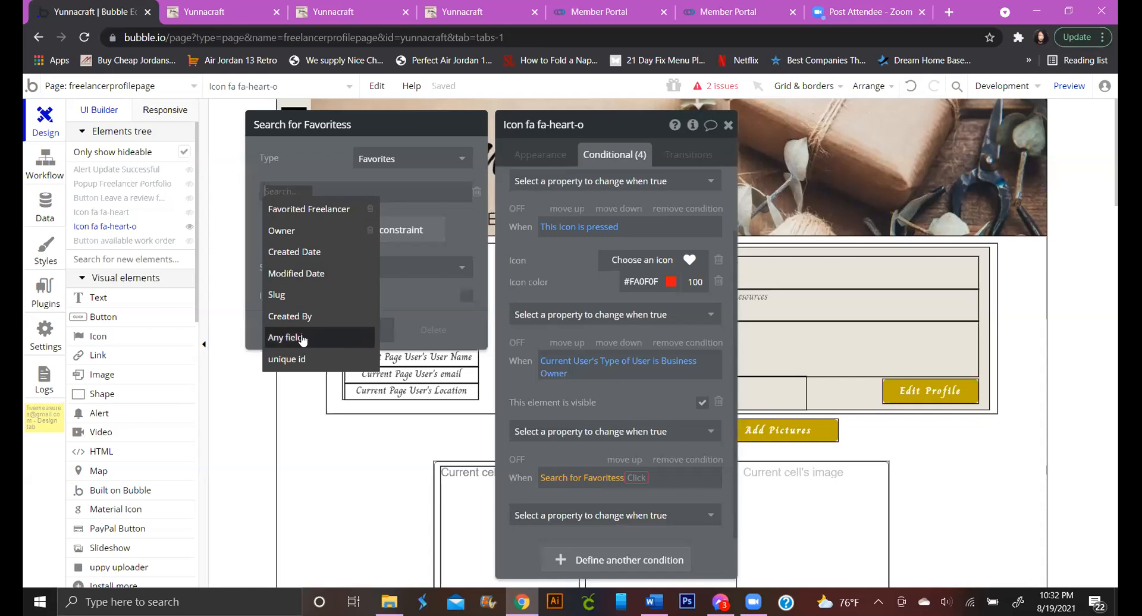
pyautogui.click(317, 208)
pyautogui.click(357, 192)
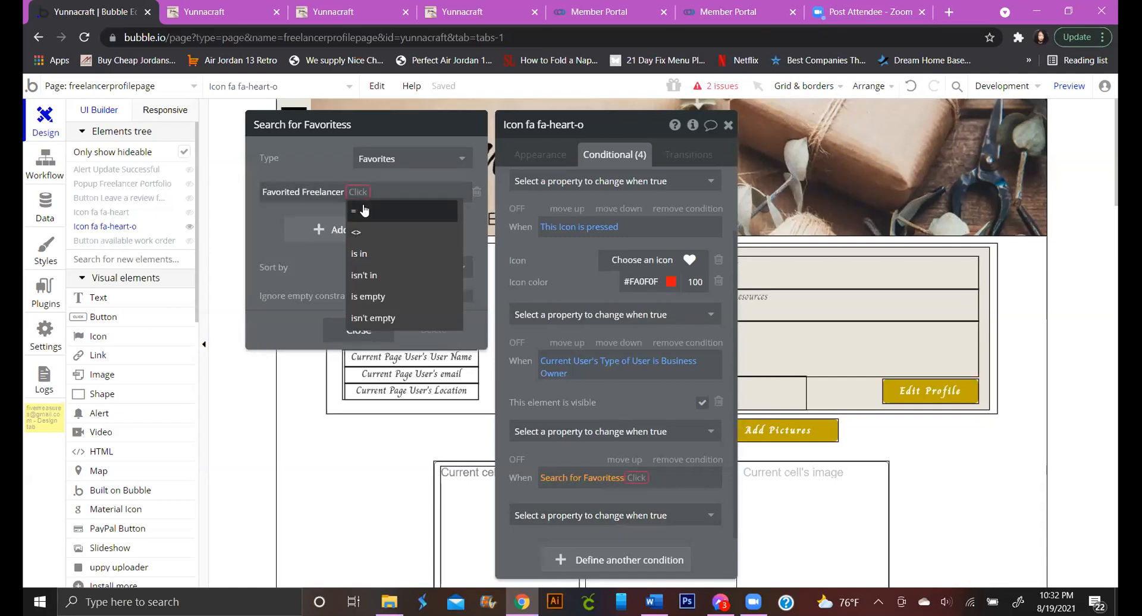
pyautogui.click(364, 211)
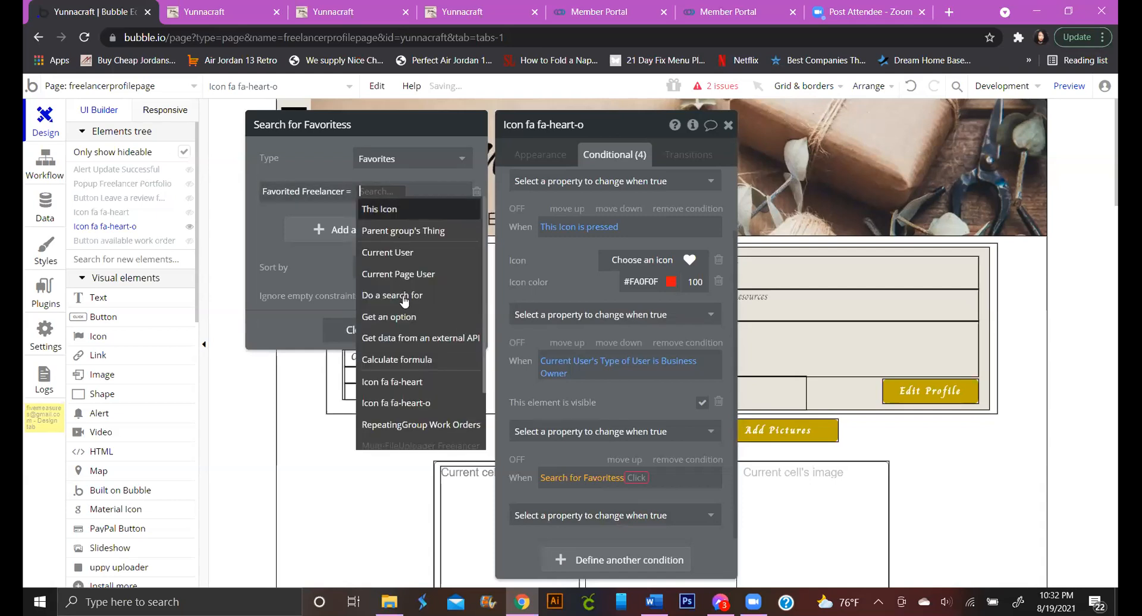
pyautogui.click(418, 274)
# Add the second search constraint Owner = Current User
pyautogui.click(285, 228)
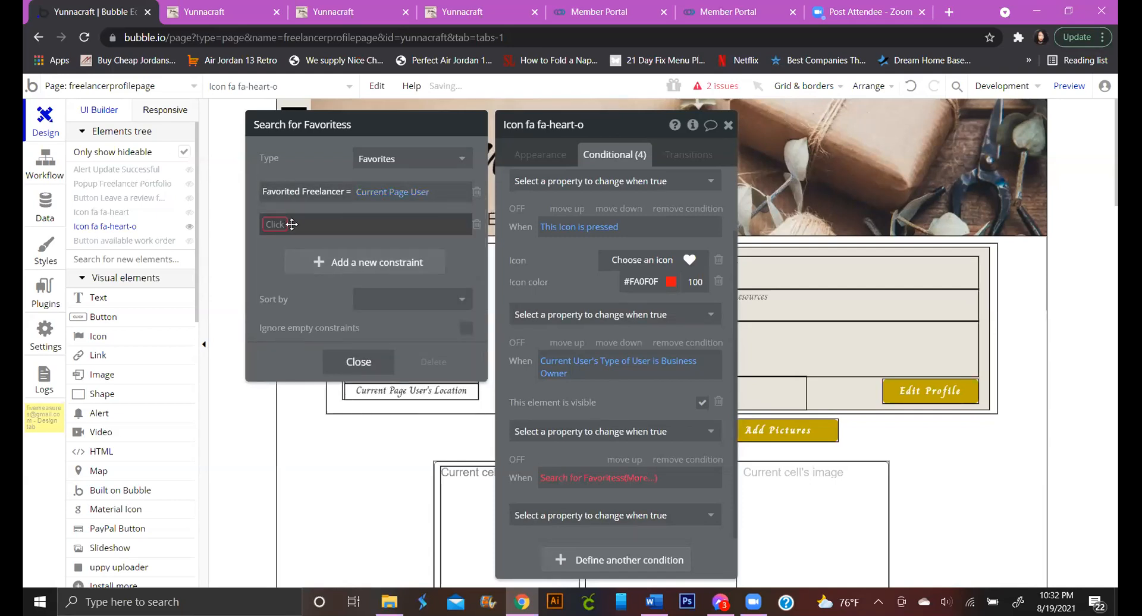
pyautogui.click(292, 261)
pyautogui.click(312, 223)
pyautogui.click(316, 241)
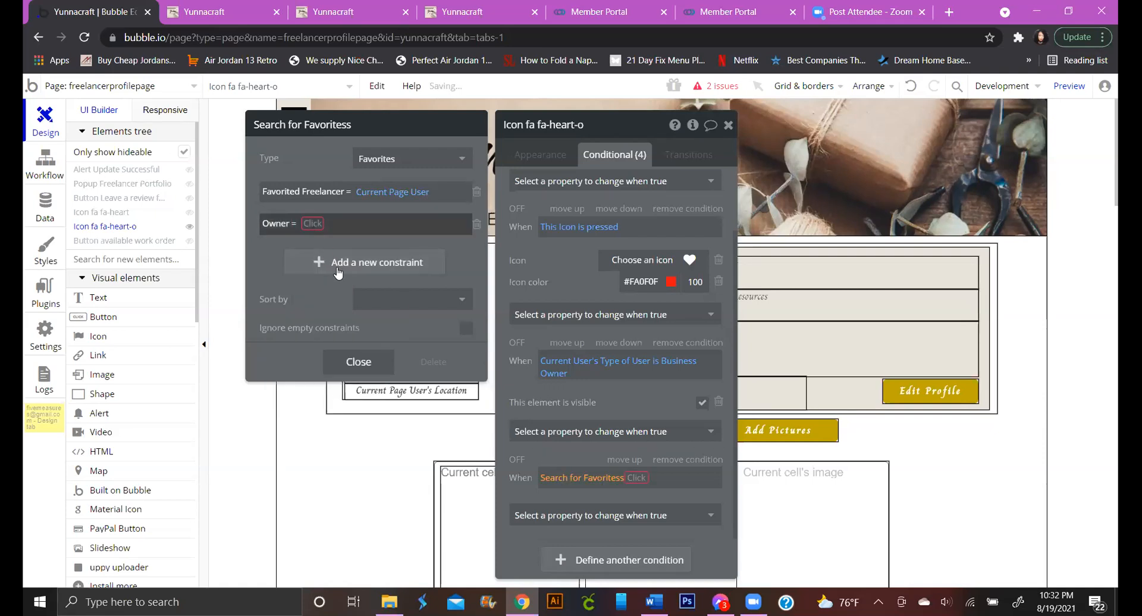
pyautogui.click(312, 224)
pyautogui.click(333, 286)
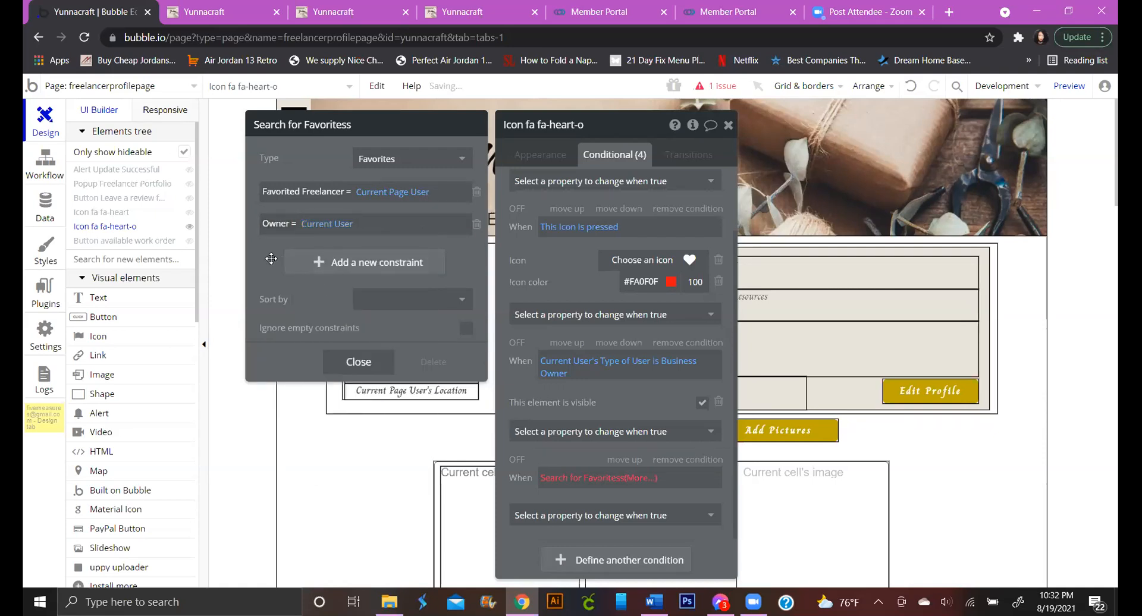
# Complete the condition as :count < 1 and have it change This element is visible
pyautogui.click(640, 488)
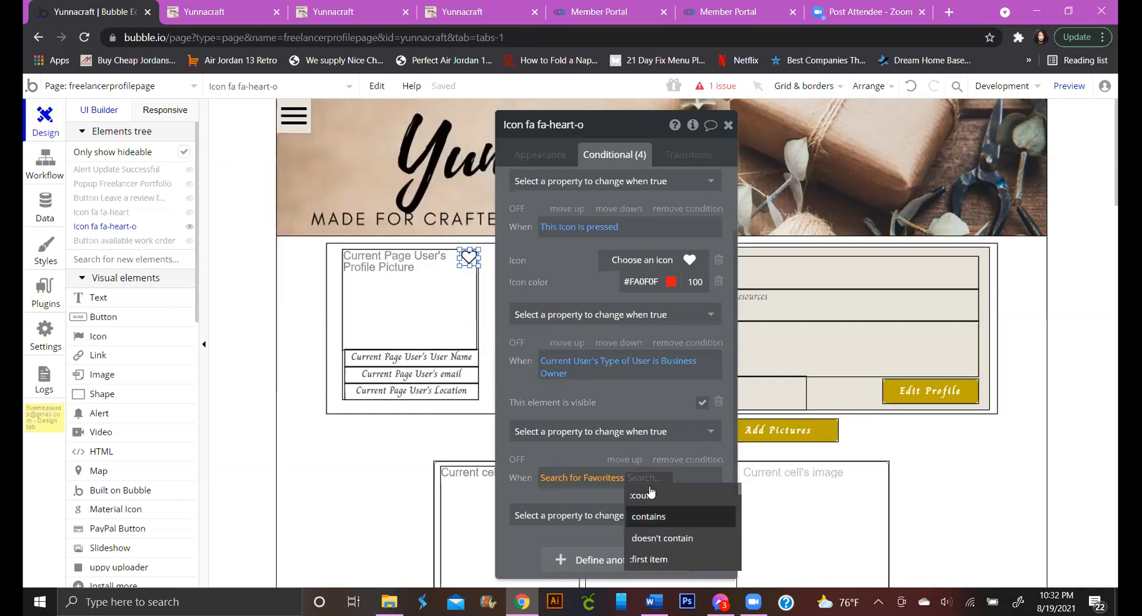
pyautogui.click(665, 495)
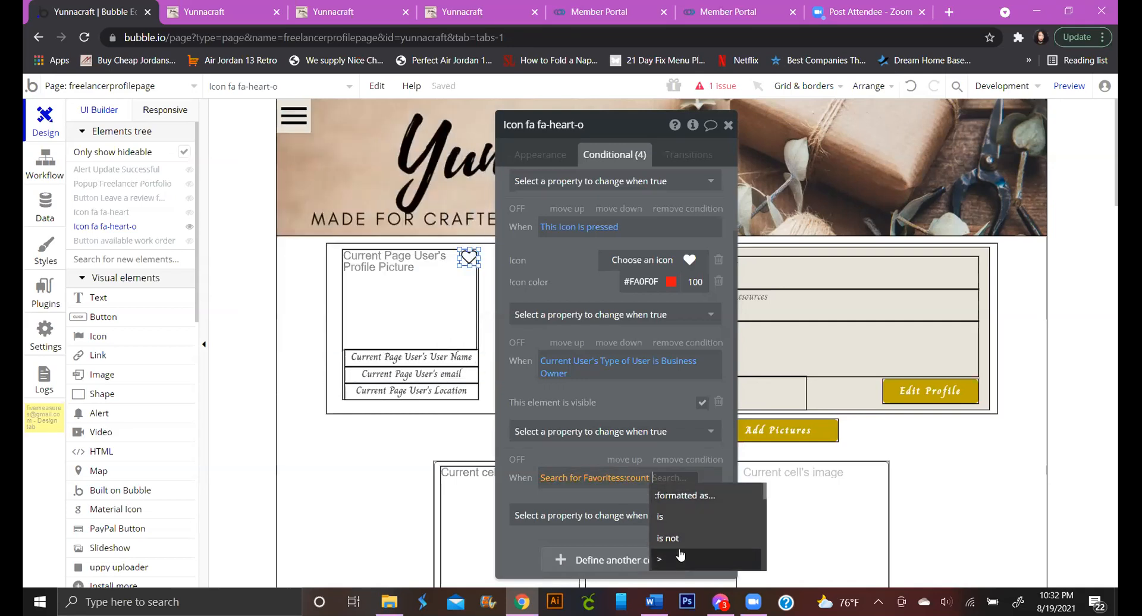
pyautogui.scroll(-2, 682, 547)
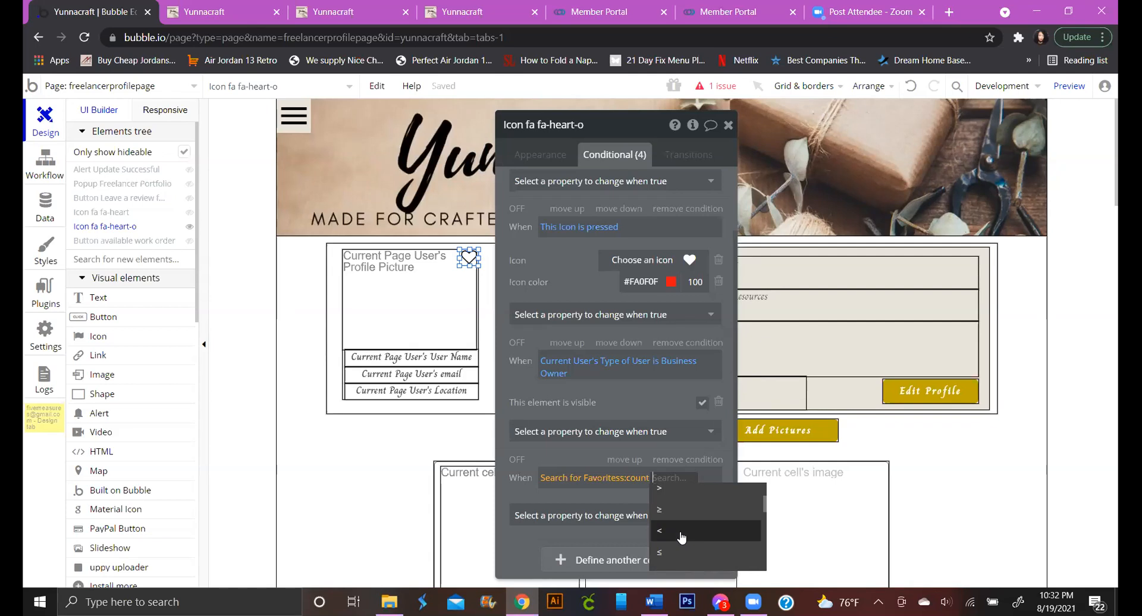
pyautogui.scroll(2, 678, 535)
pyautogui.scroll(-2, 680, 550)
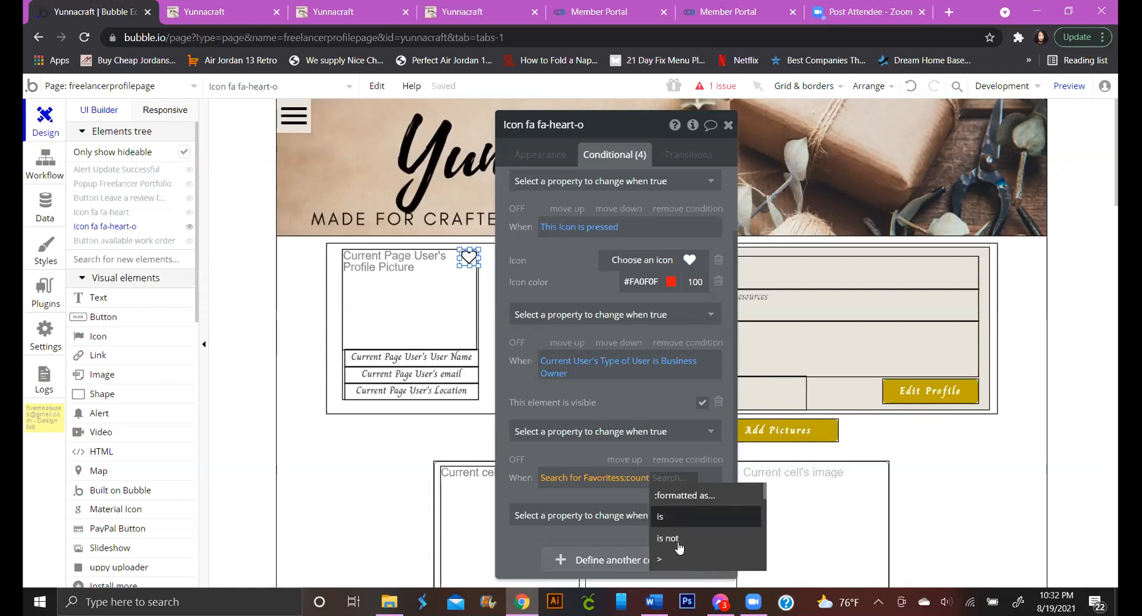
pyautogui.scroll(-1, 679, 553)
pyautogui.click(678, 531)
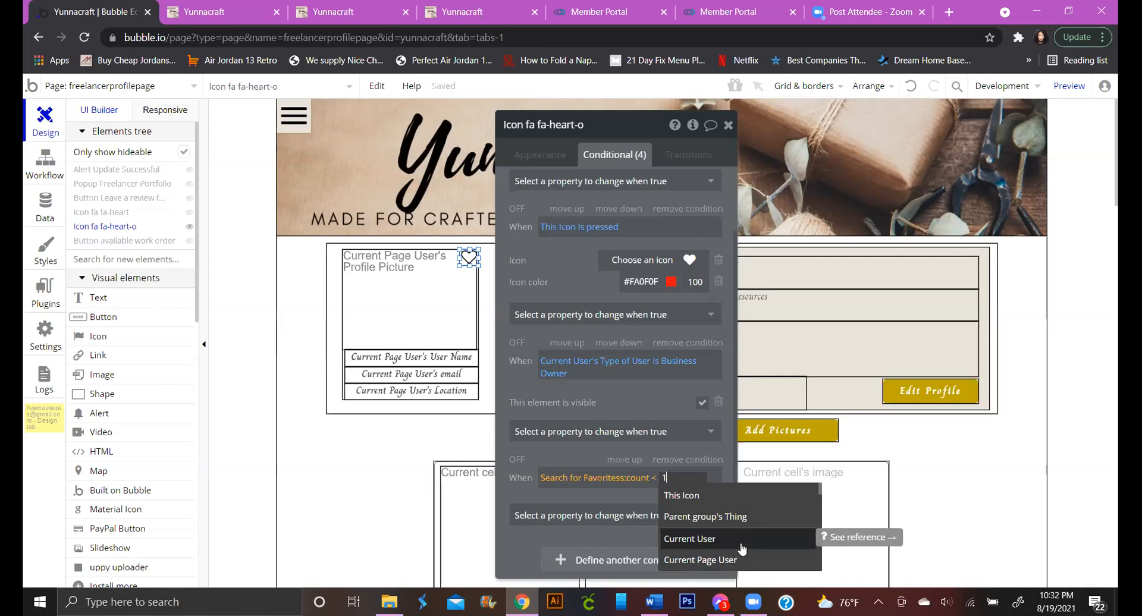
pyautogui.write('1')
pyautogui.press('Return')
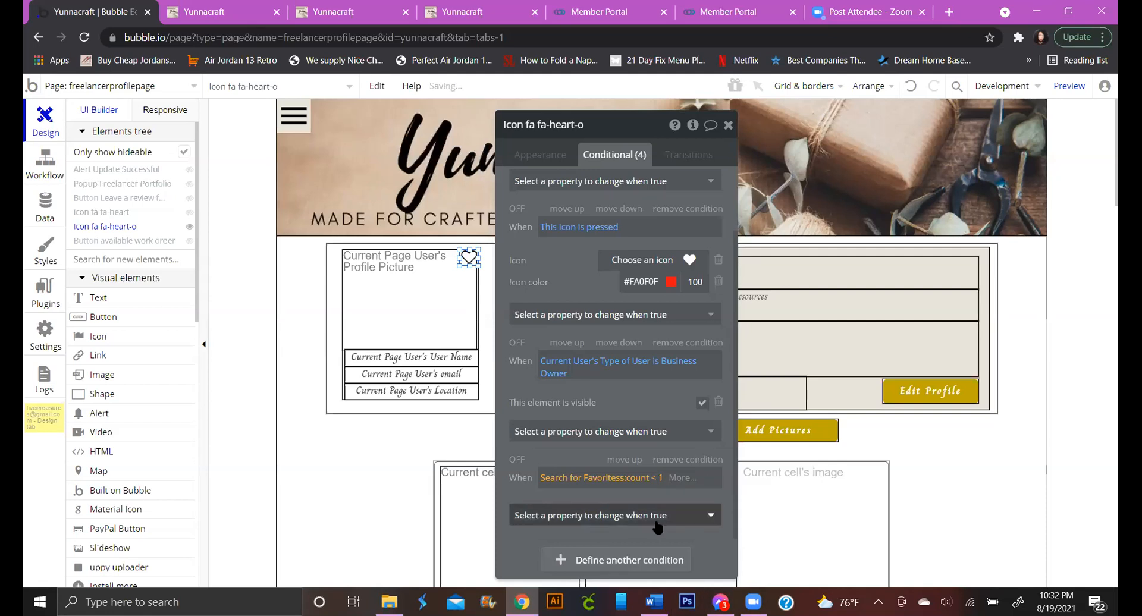
pyautogui.click(710, 515)
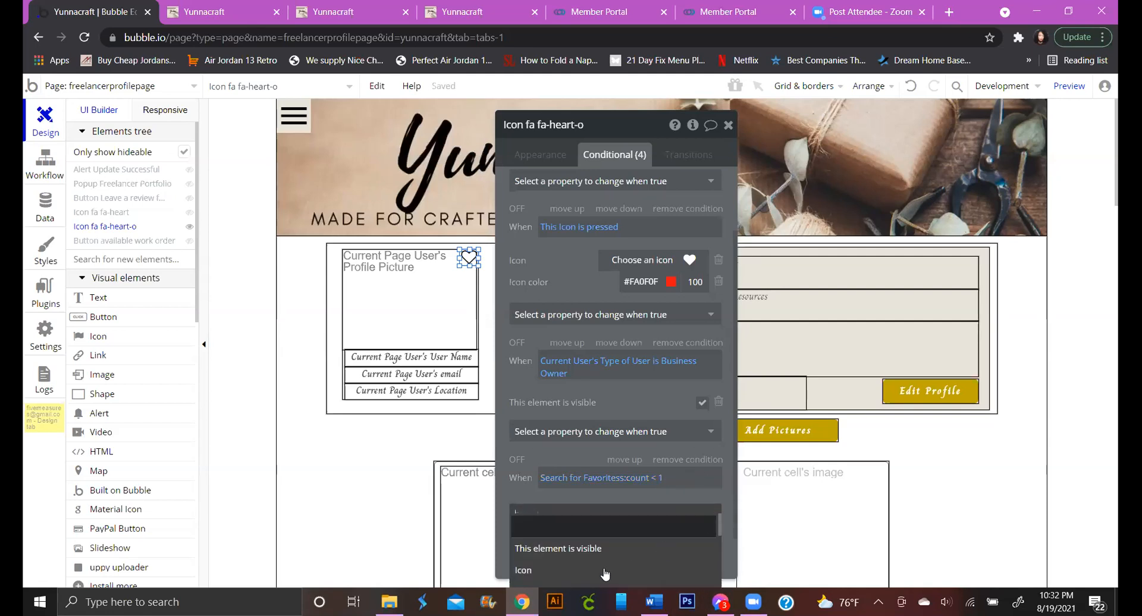
pyautogui.click(625, 540)
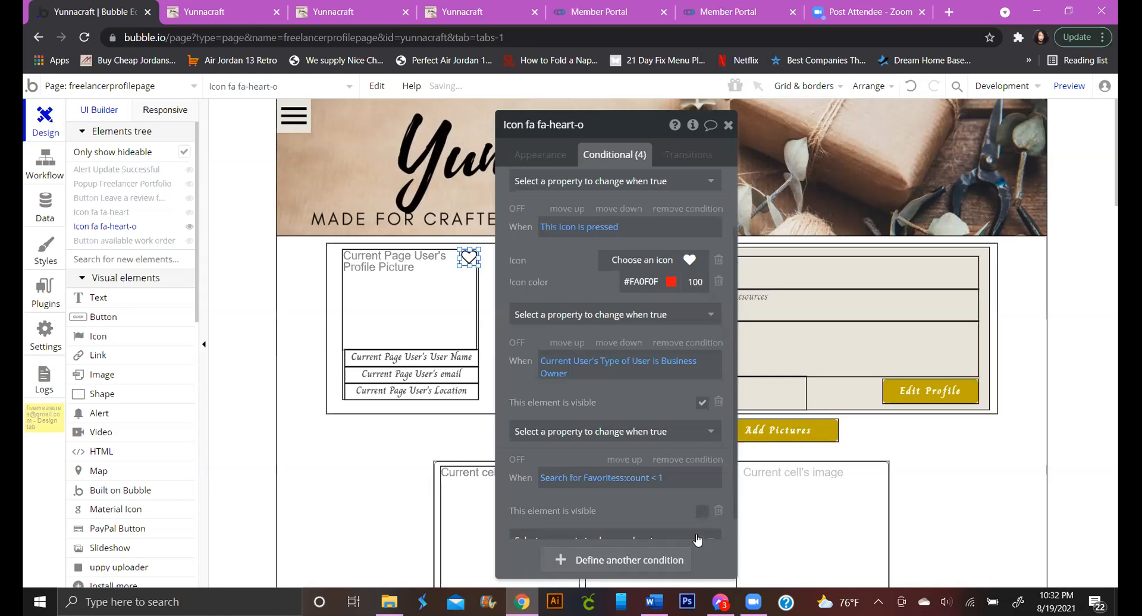
# Make the count < 1 condition show the icon and move it above the Business Owner condition
pyautogui.click(702, 511)
pyautogui.moveTo(636, 126); pyautogui.dragTo(737, 135)
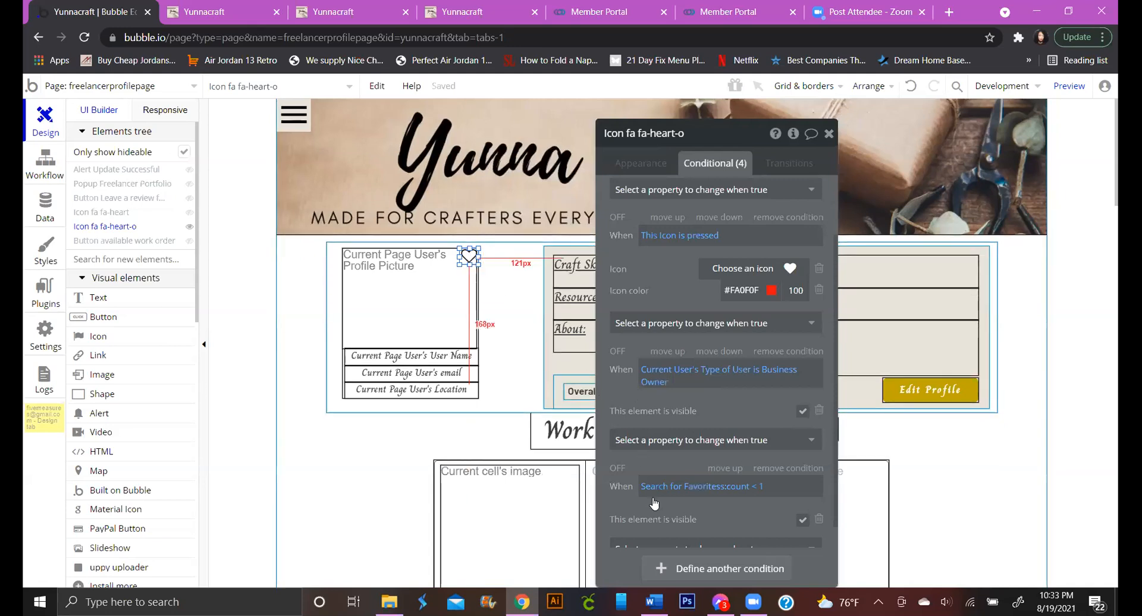
pyautogui.scroll(-2, 666, 499)
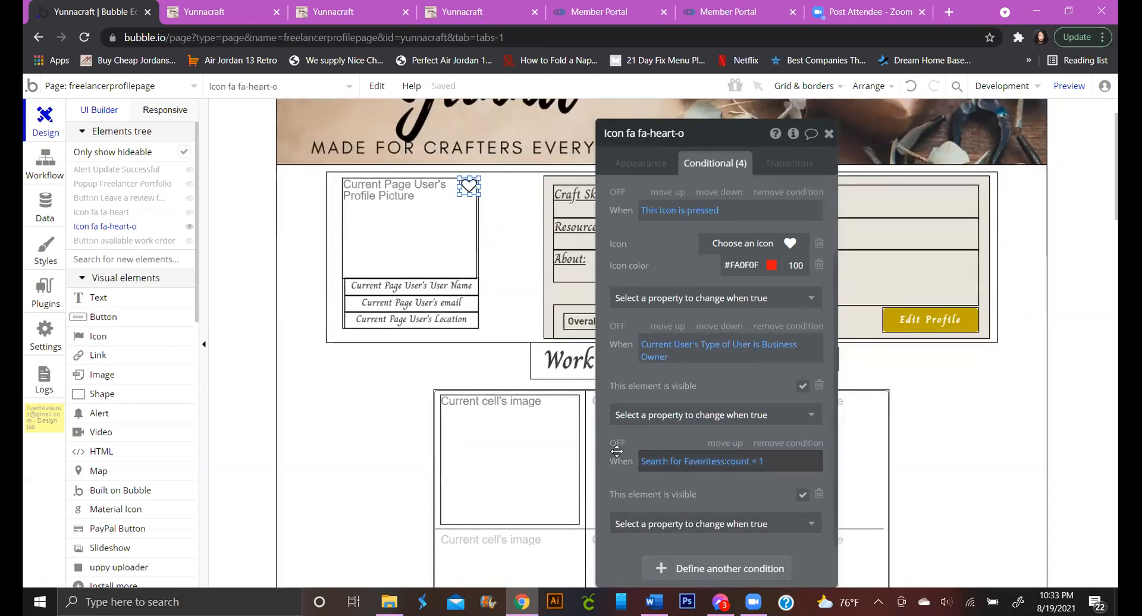
pyautogui.click(737, 445)
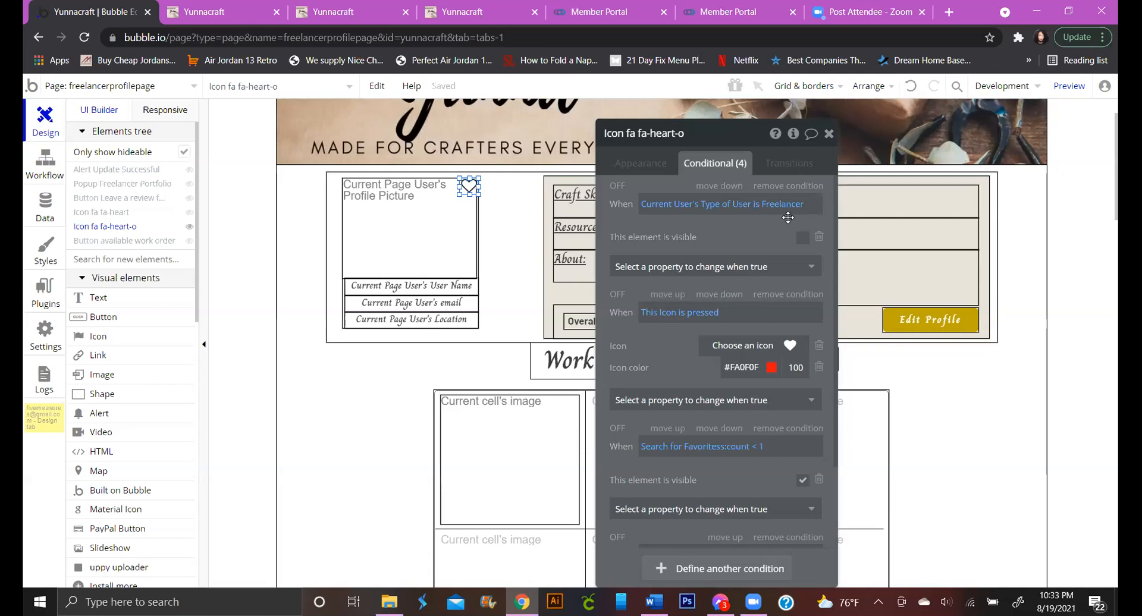
# Keep the icon hidden for Freelancers, then drag the red fa-heart icon onto the outline heart
pyautogui.click(803, 238)
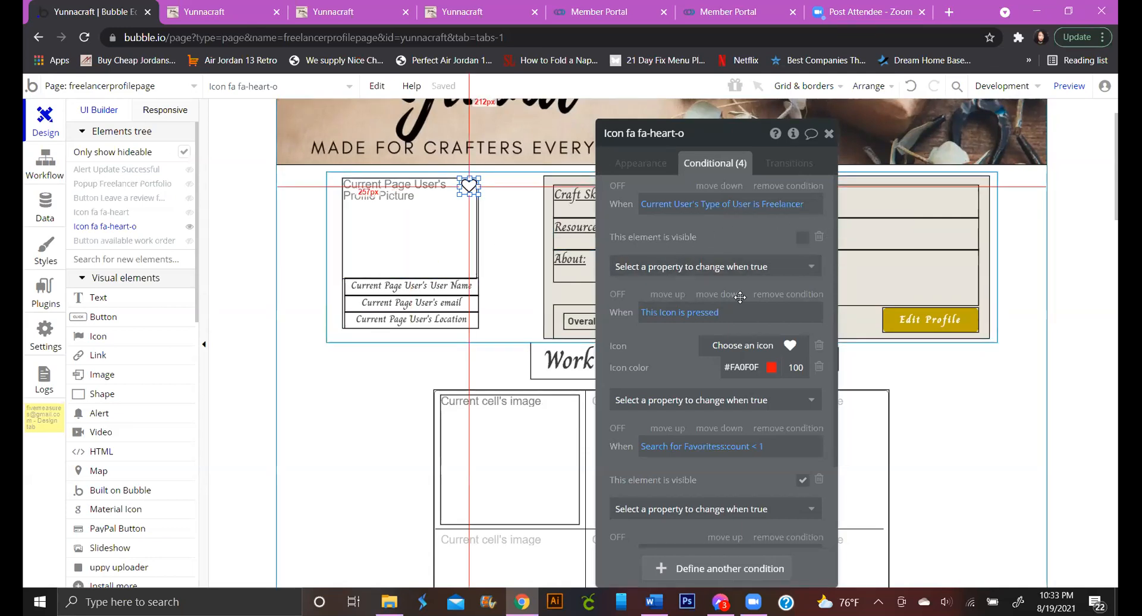
pyautogui.scroll(-2, 772, 438)
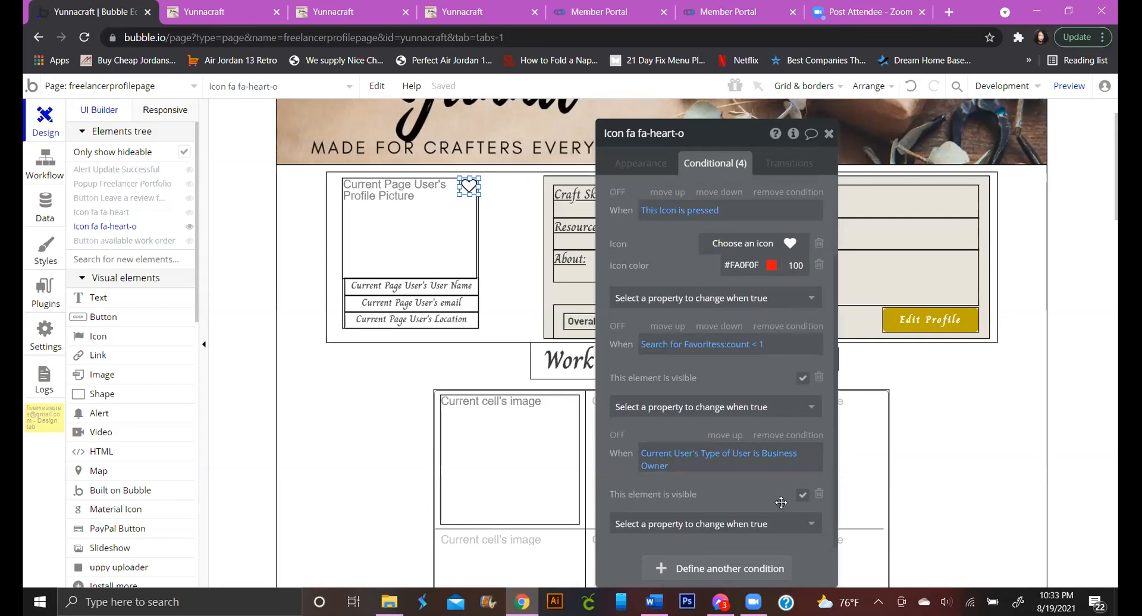
pyautogui.scroll(2, 780, 502)
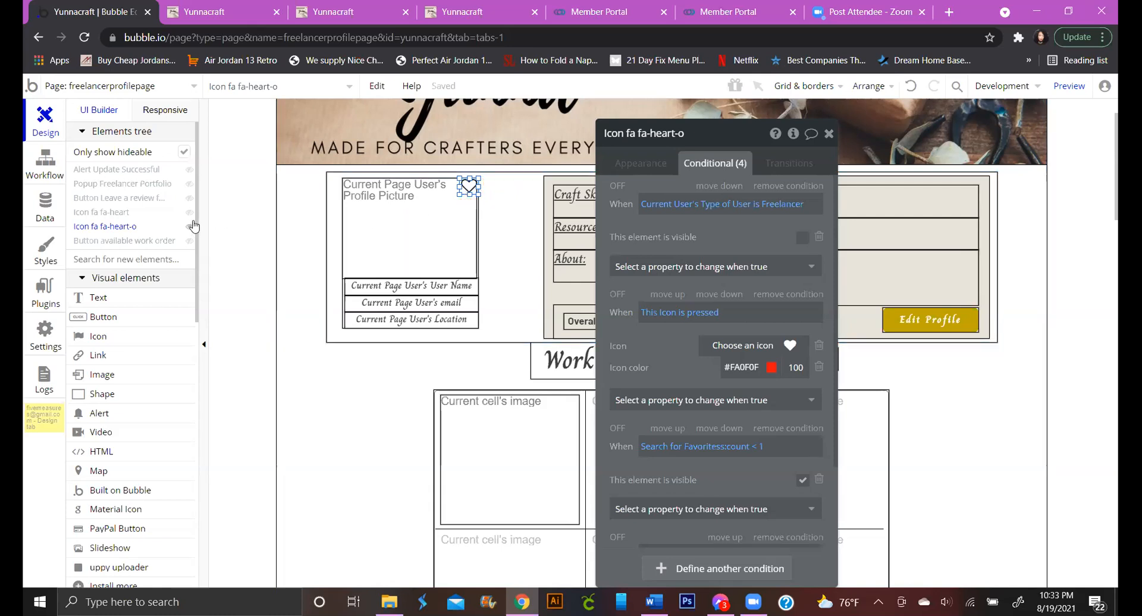
pyautogui.click(124, 213)
pyautogui.moveTo(469, 189); pyautogui.dragTo(522, 193)
# Undo the Group A move, place the red and outline hearts below the profile, and select both
pyautogui.doubleClick(509, 195)
pyautogui.click(910, 86)
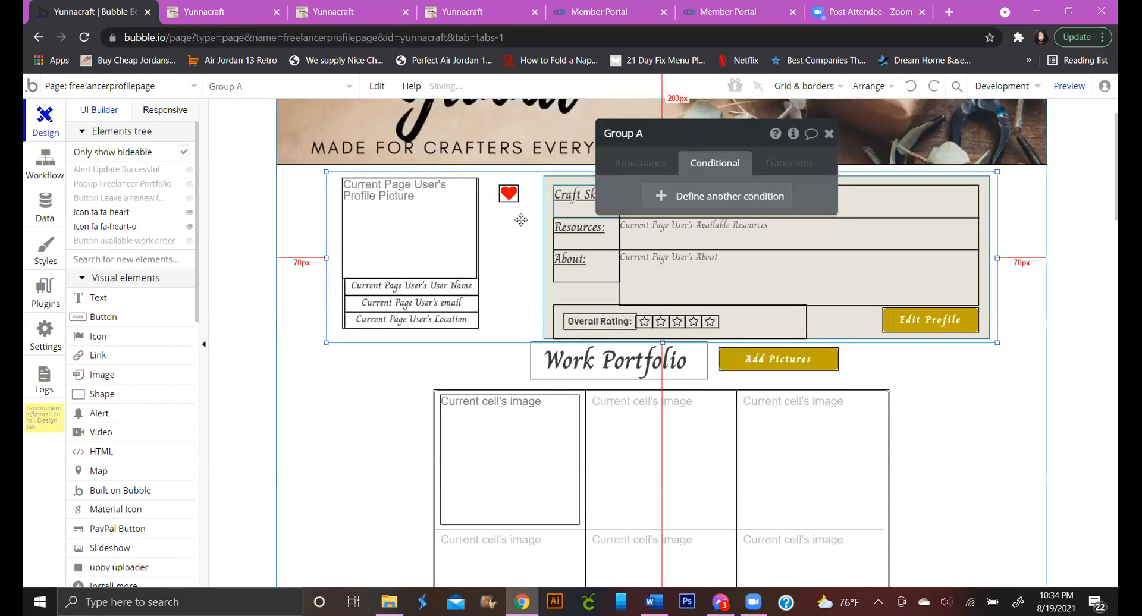
pyautogui.moveTo(510, 193); pyautogui.dragTo(335, 394)
pyautogui.click(512, 209)
pyautogui.click(359, 398)
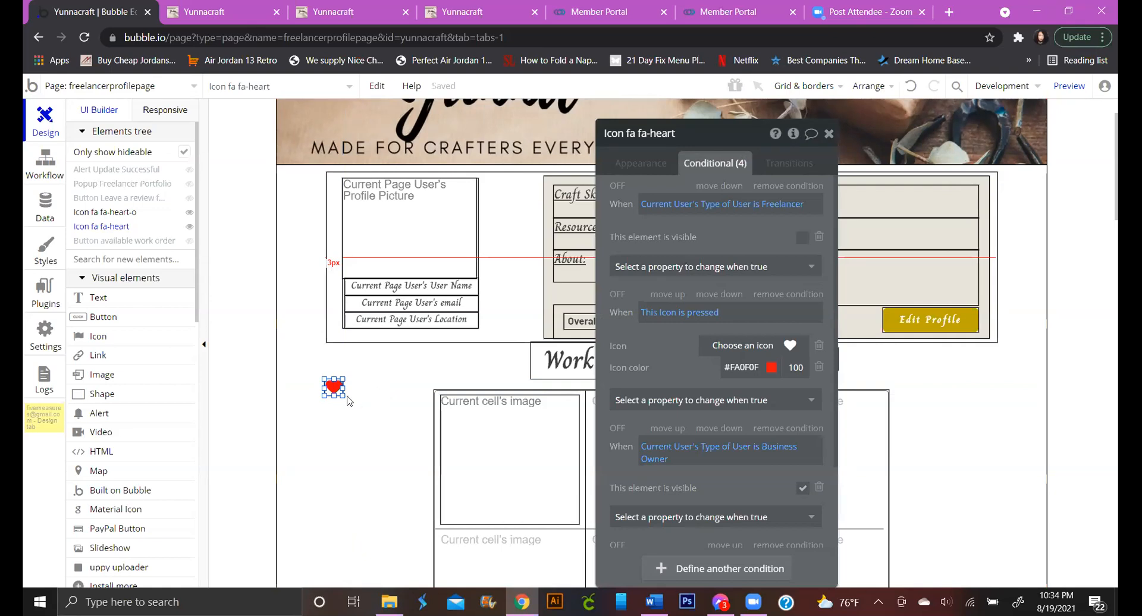
pyautogui.click(309, 378)
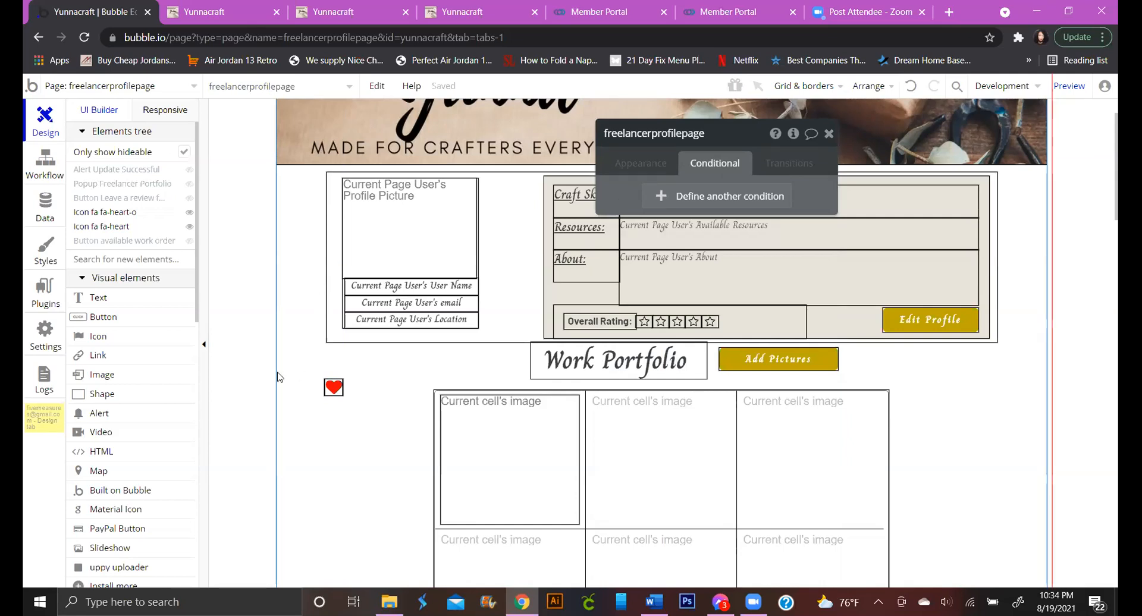
pyautogui.moveTo(265, 370); pyautogui.dragTo(364, 410)
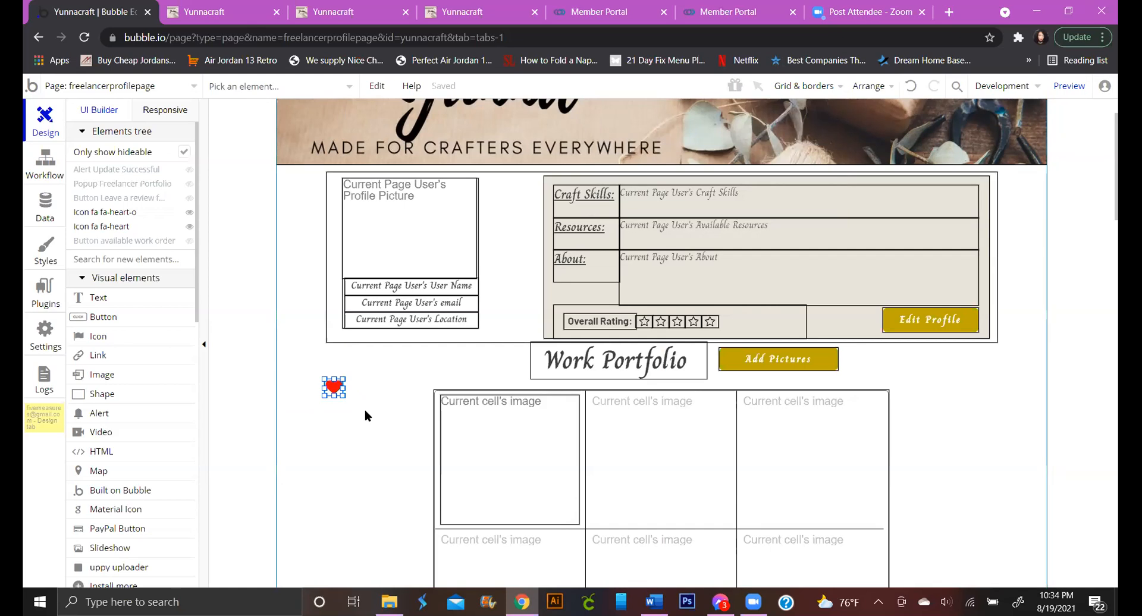
# Group the two hearts, then undo the grouping and reselect both icons
pyautogui.rightClick(333, 392)
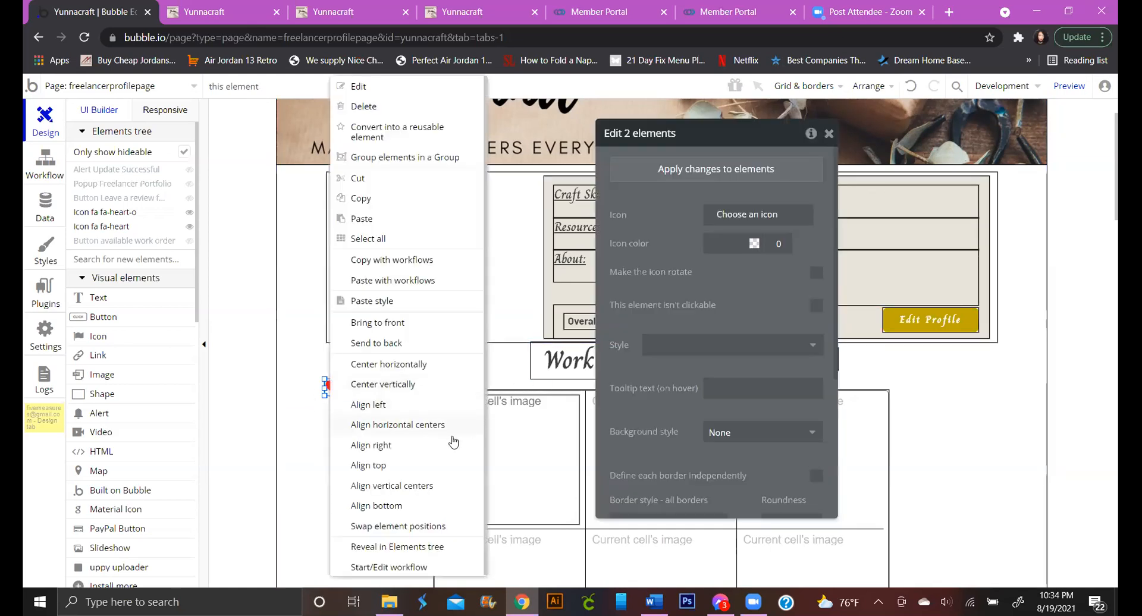
pyautogui.click(415, 156)
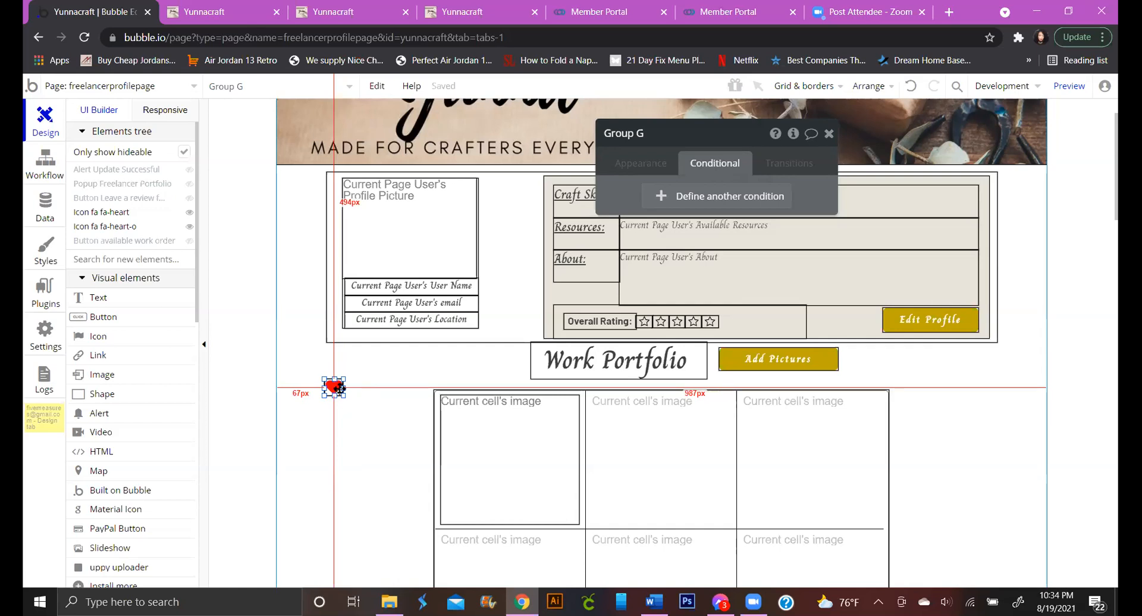
pyautogui.click(911, 86)
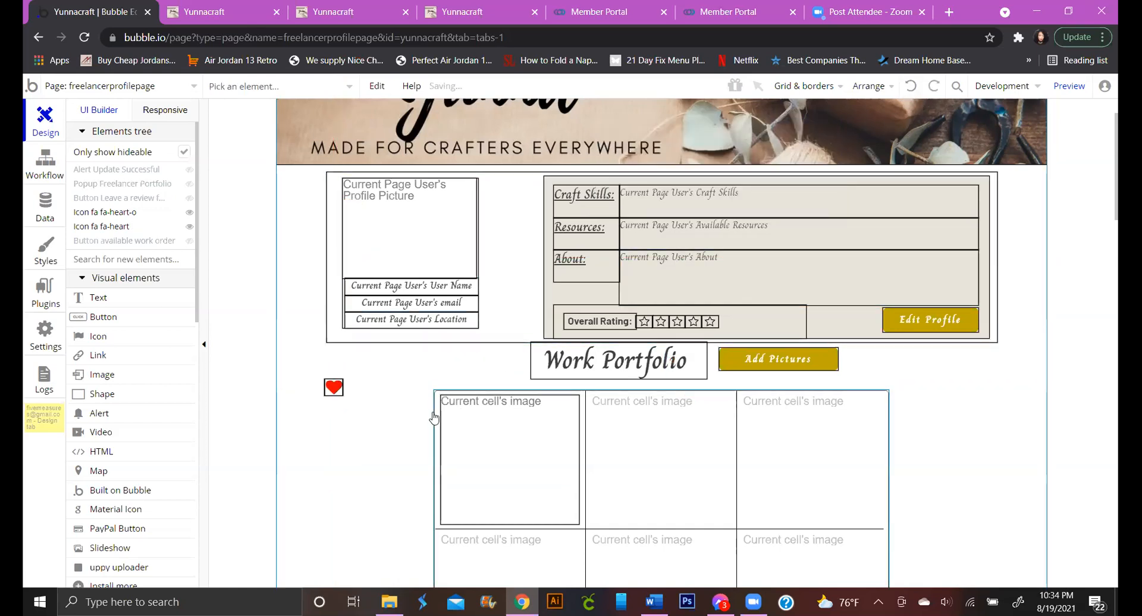
pyautogui.moveTo(262, 357); pyautogui.dragTo(367, 407)
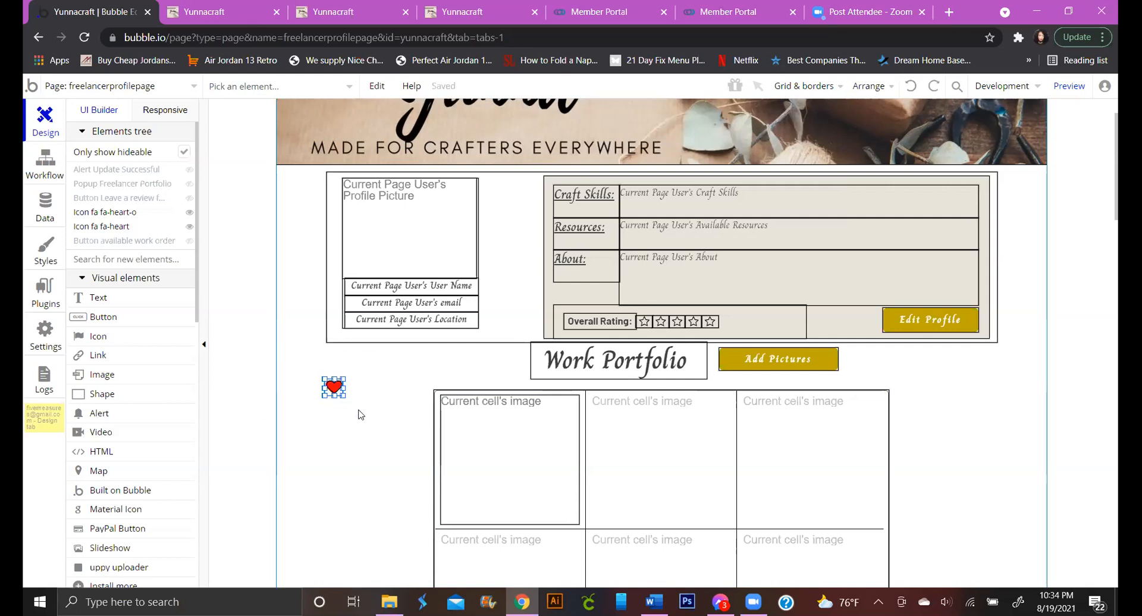
# Align the hearts' horizontal and vertical centers and group them into Group G
pyautogui.rightClick(337, 390)
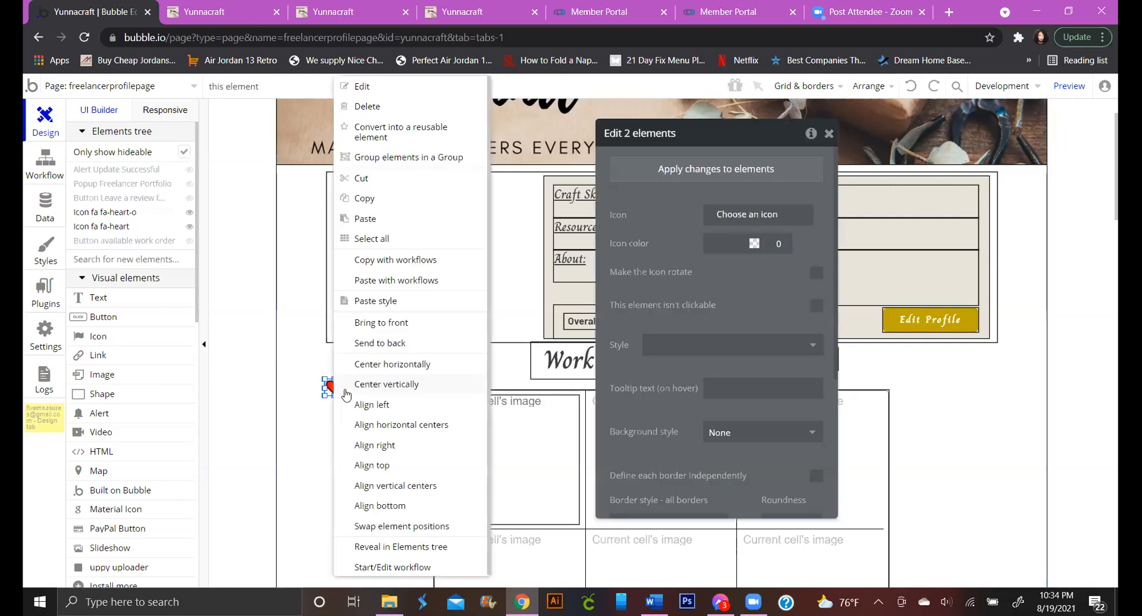
pyautogui.click(409, 426)
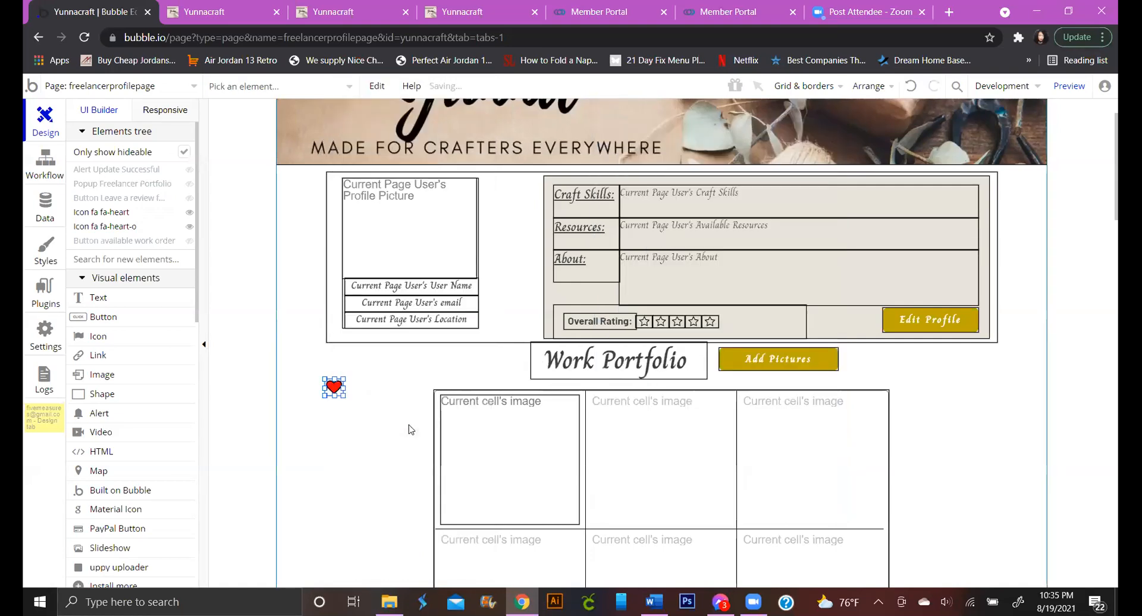
pyautogui.rightClick(334, 390)
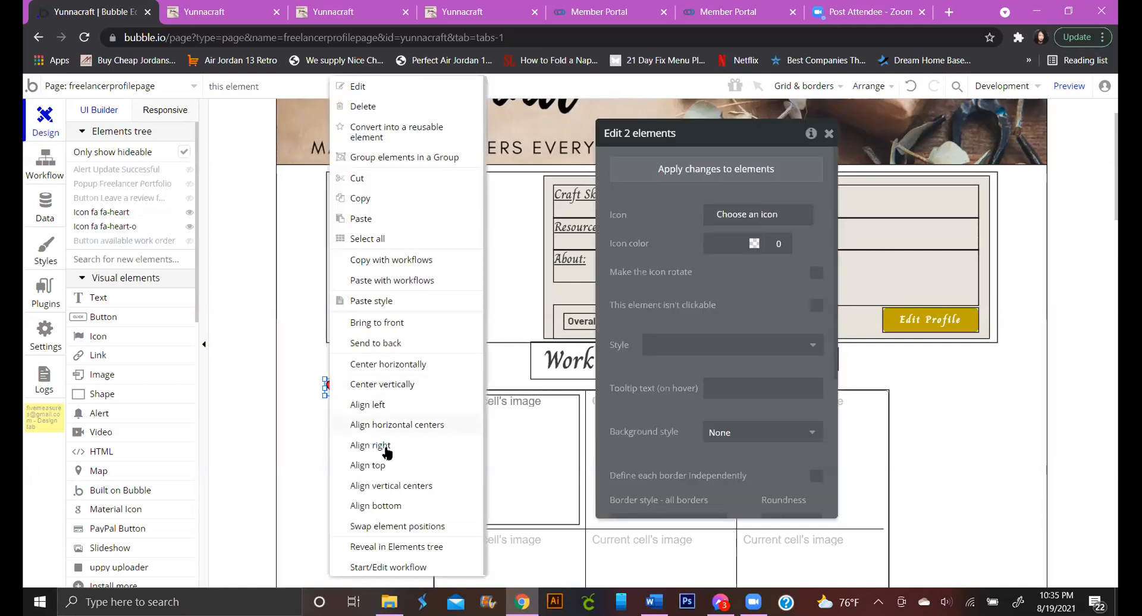
pyautogui.click(401, 496)
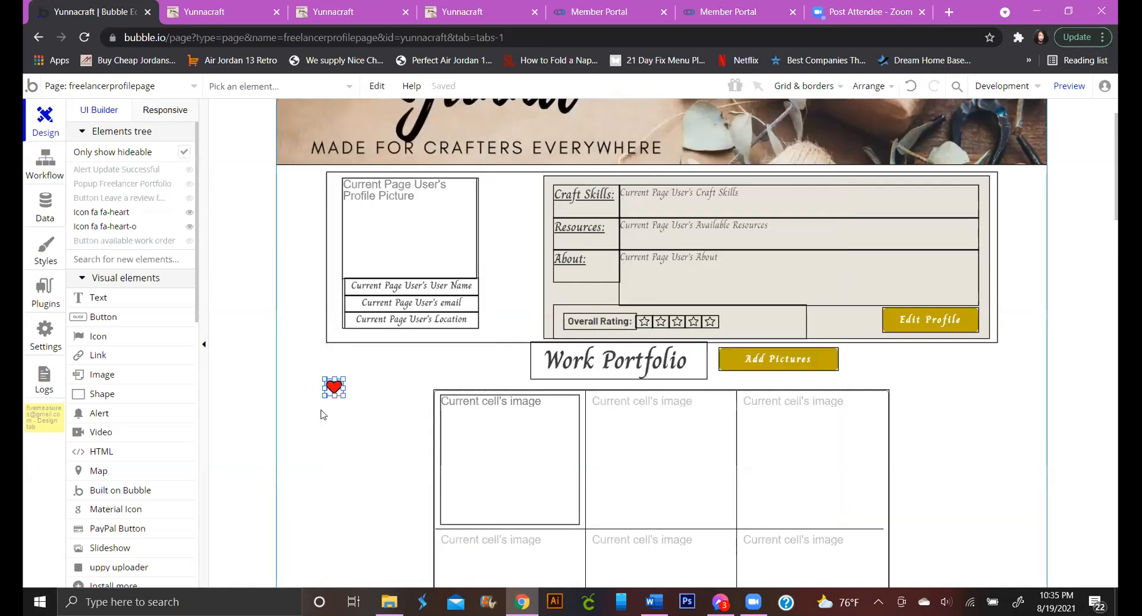
pyautogui.rightClick(333, 388)
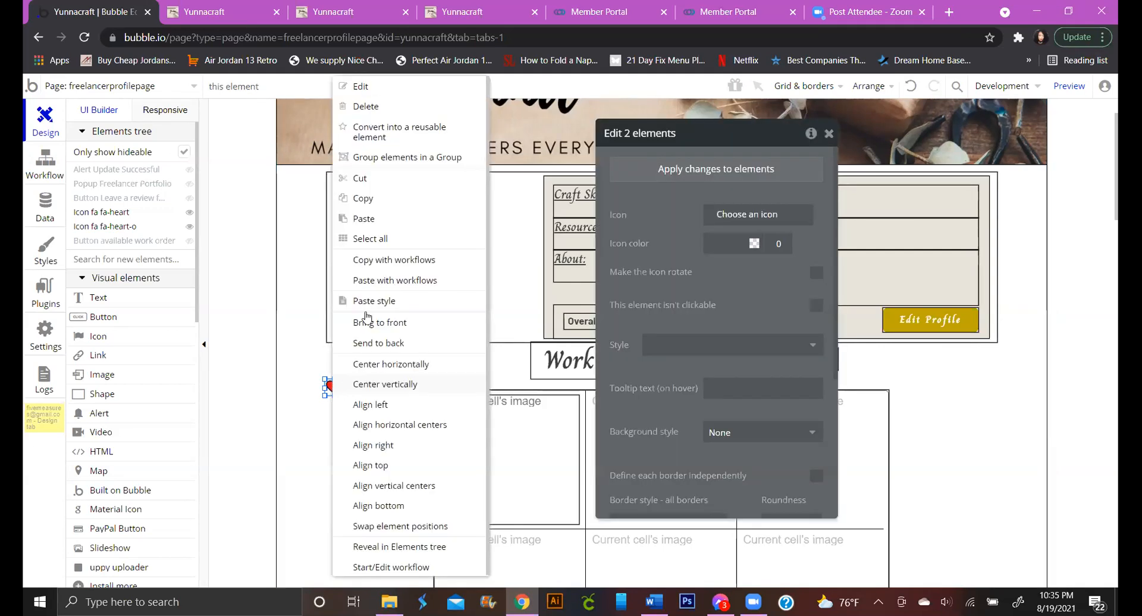
pyautogui.click(405, 162)
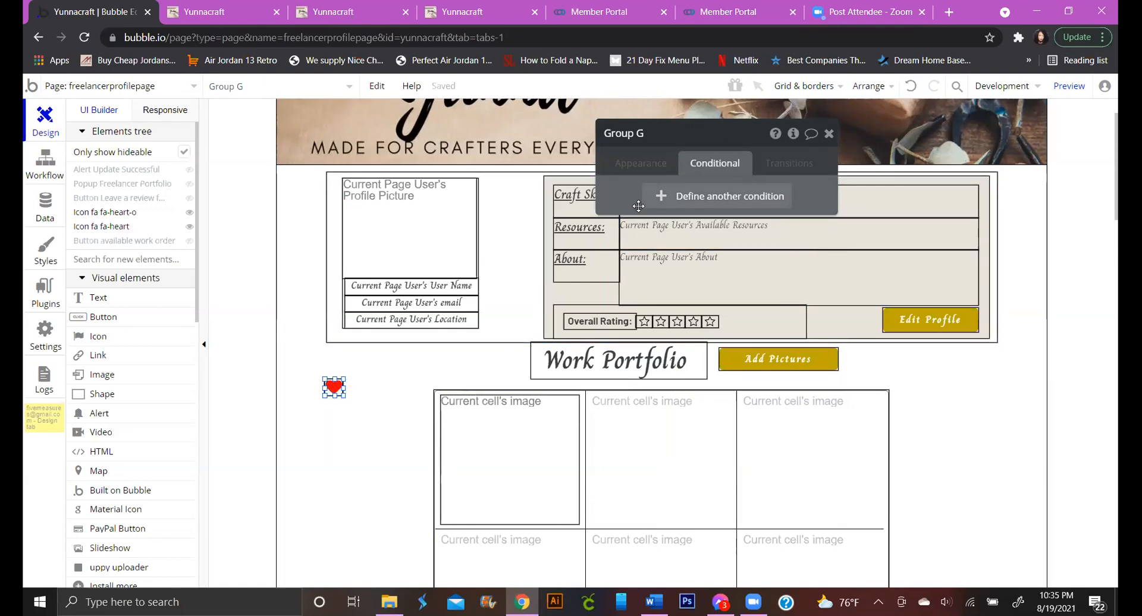
# Add a Group G condition: When Current User's Type of User is Freelancer
pyautogui.click(669, 198)
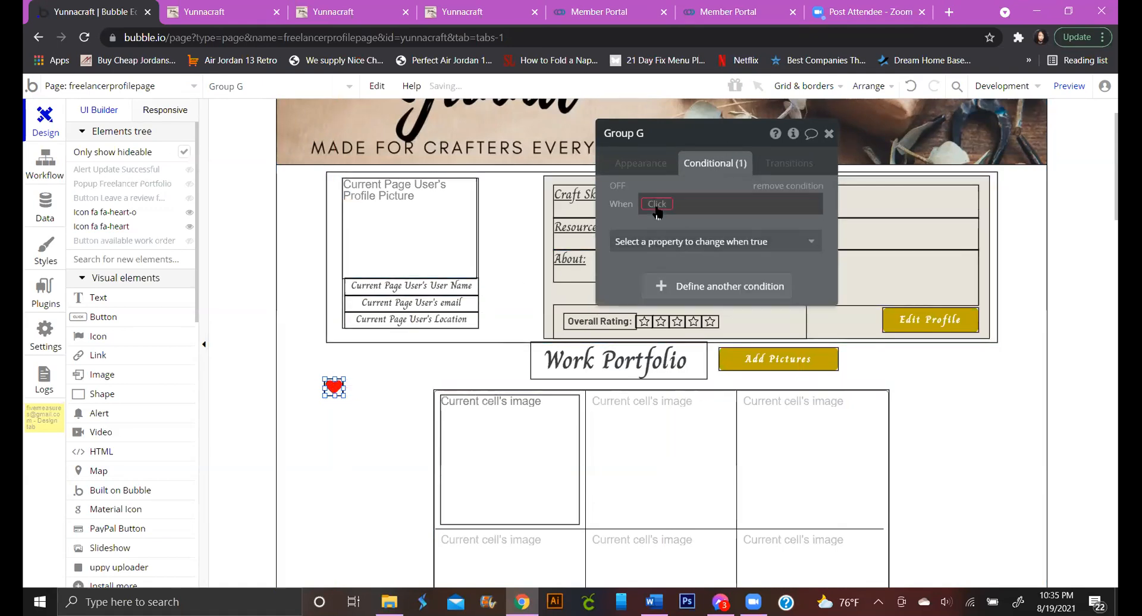
pyautogui.click(678, 206)
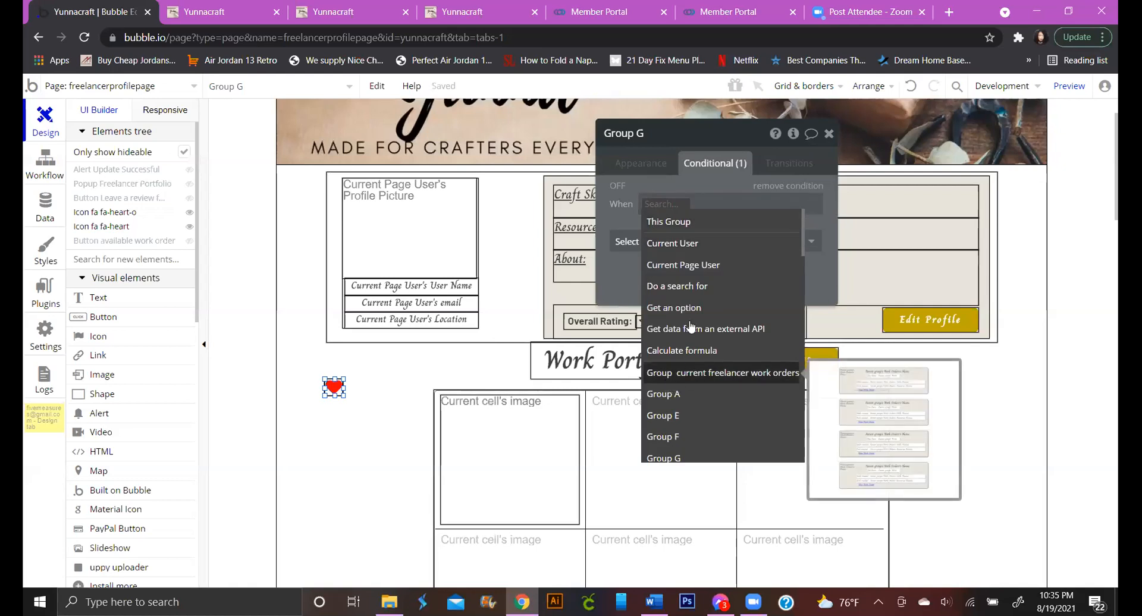
pyautogui.click(684, 243)
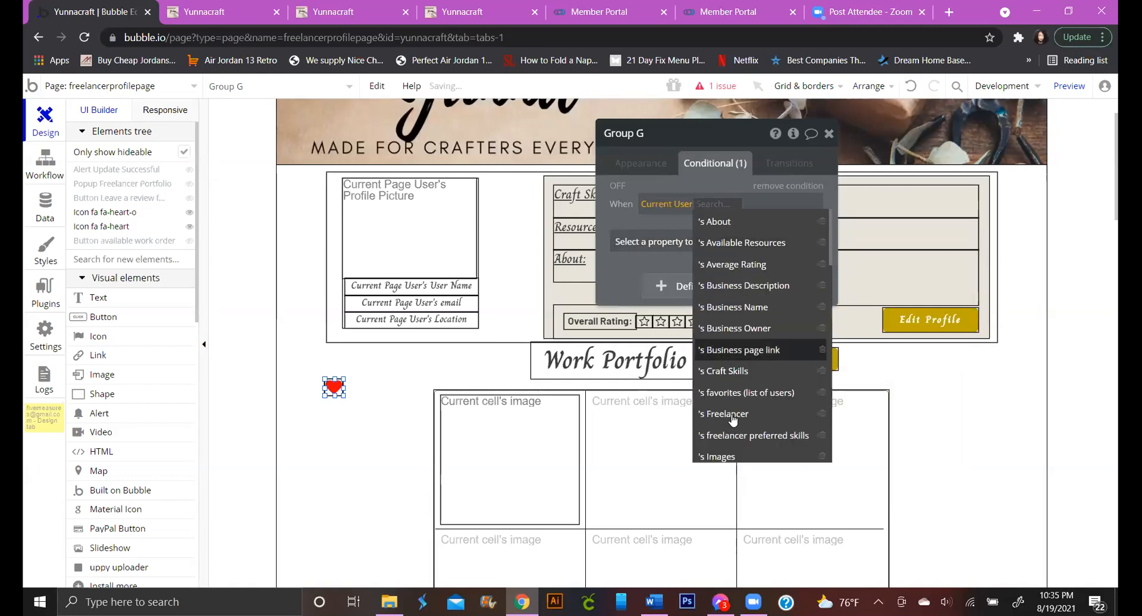
pyautogui.scroll(-4, 731, 438)
pyautogui.scroll(-4, 735, 439)
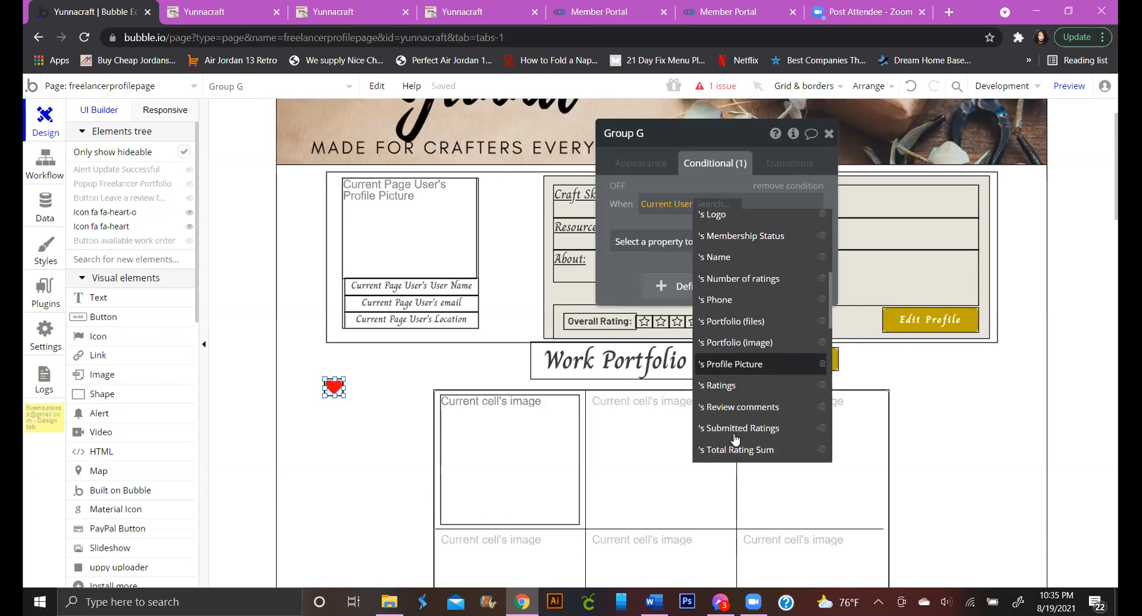
pyautogui.click(739, 331)
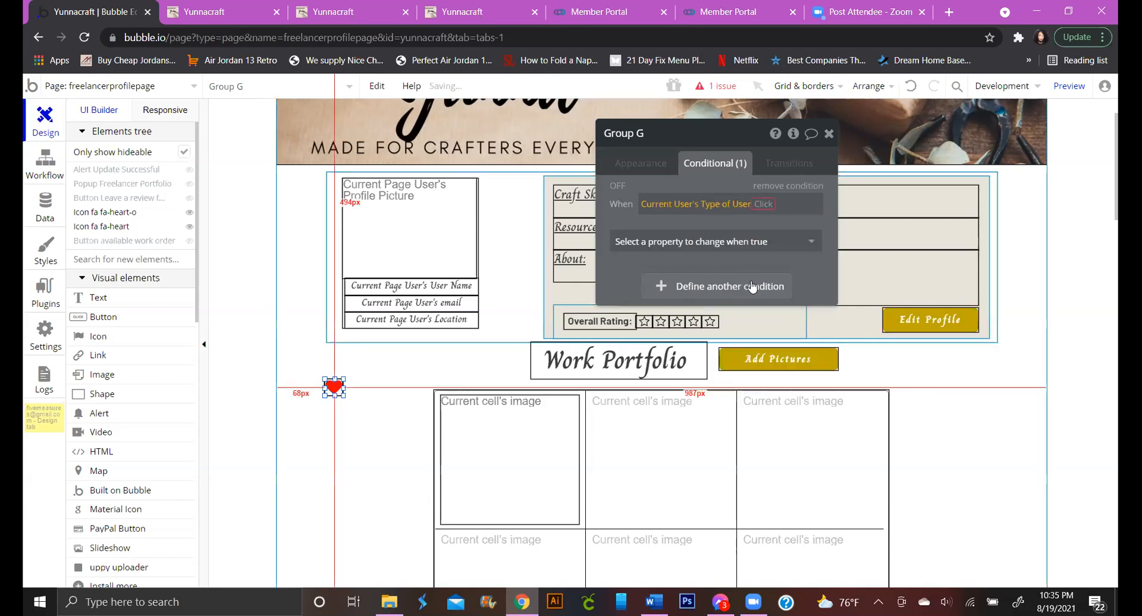
pyautogui.click(763, 204)
pyautogui.click(785, 214)
pyautogui.write('Freelancer')
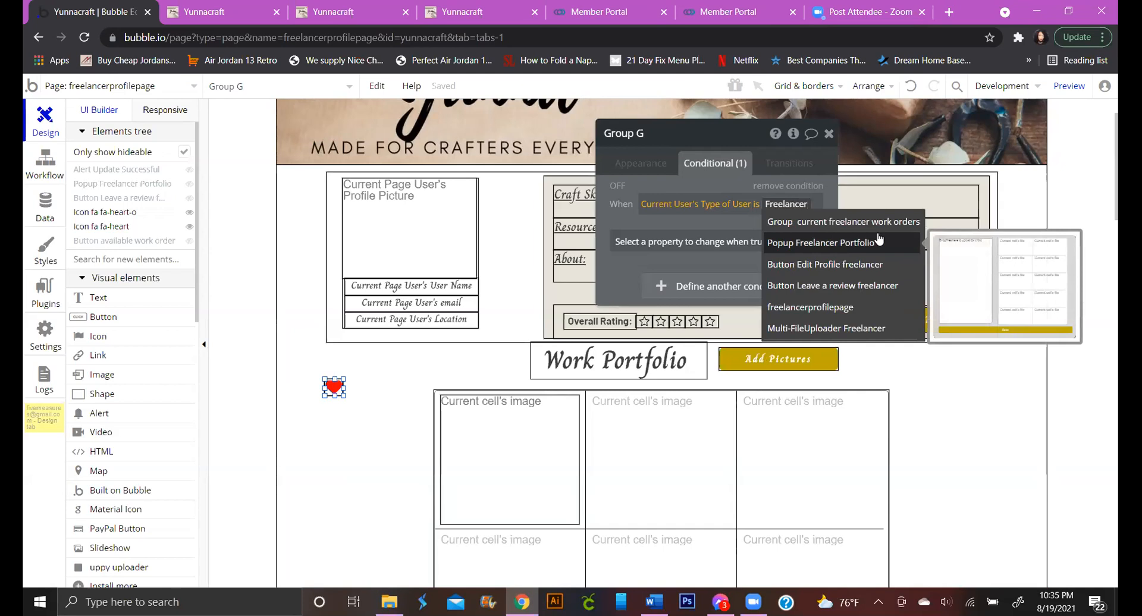
pyautogui.click(741, 224)
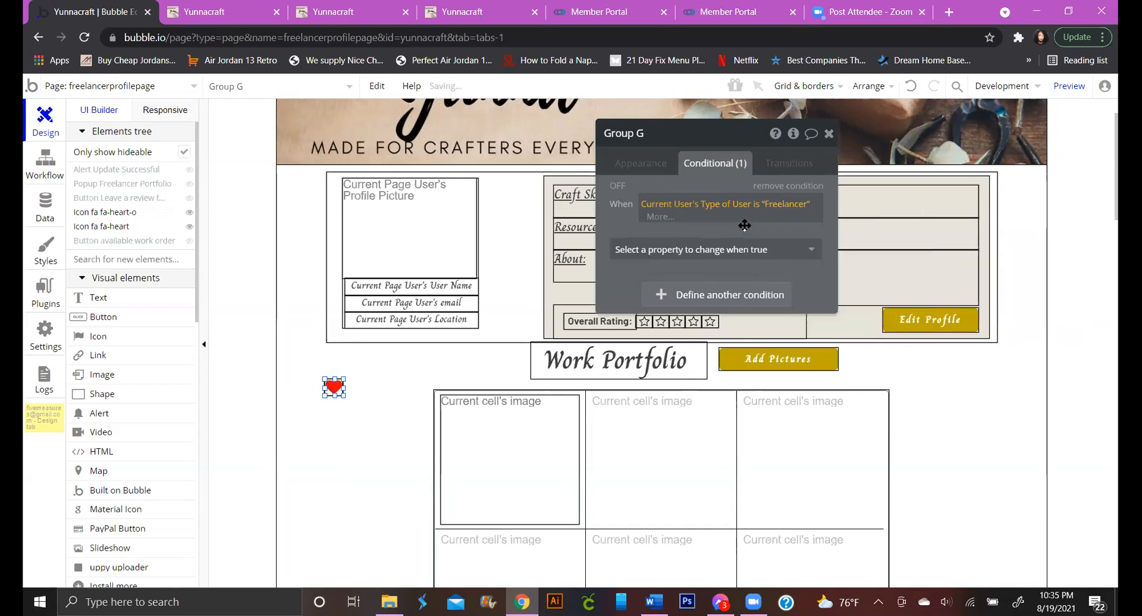
# Make the condition control Group G's visibility and review its page-load appearance setting
pyautogui.click(693, 250)
pyautogui.click(690, 283)
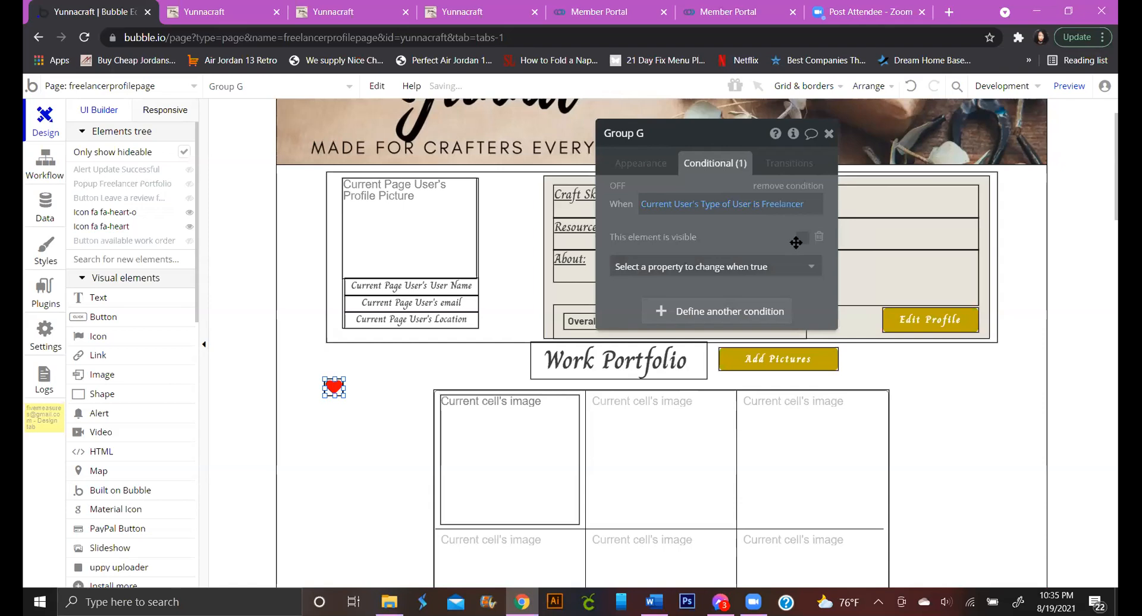
pyautogui.click(659, 169)
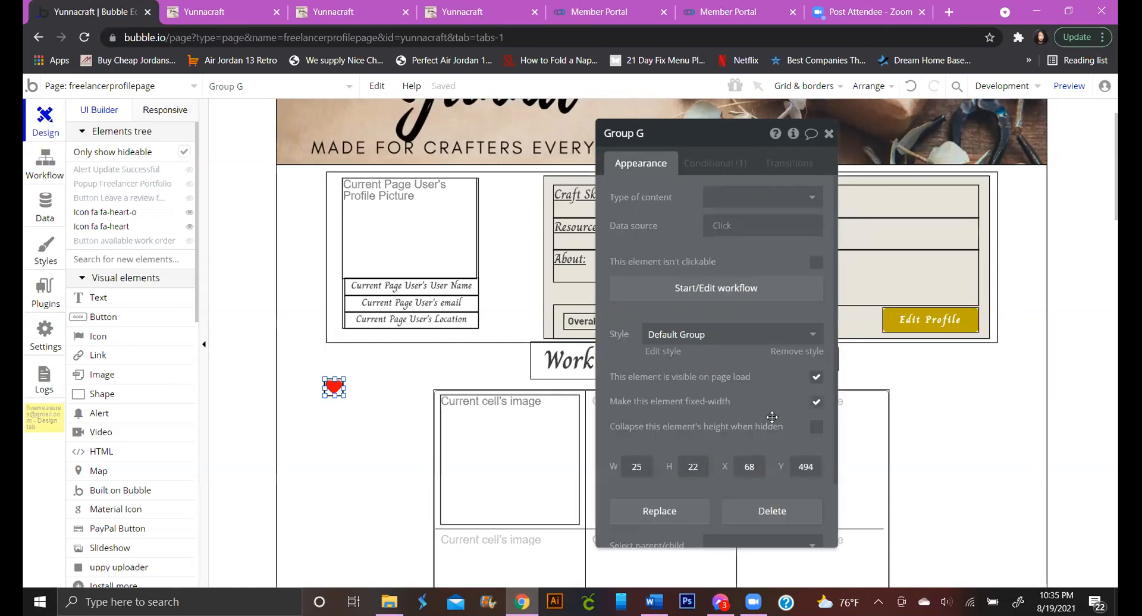
pyautogui.click(815, 403)
pyautogui.click(699, 167)
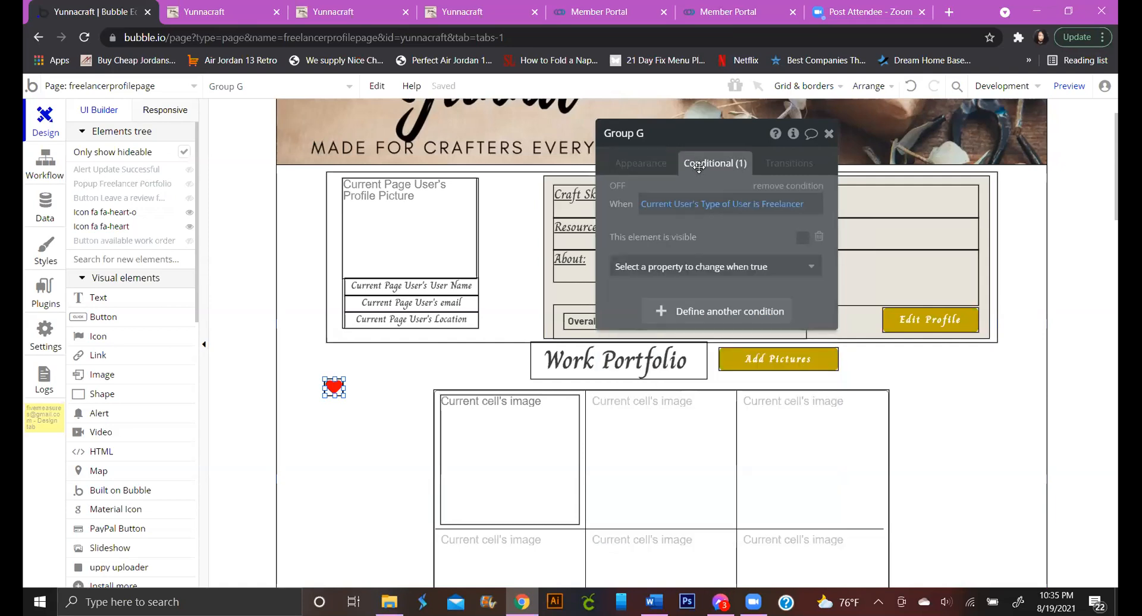
pyautogui.click(655, 166)
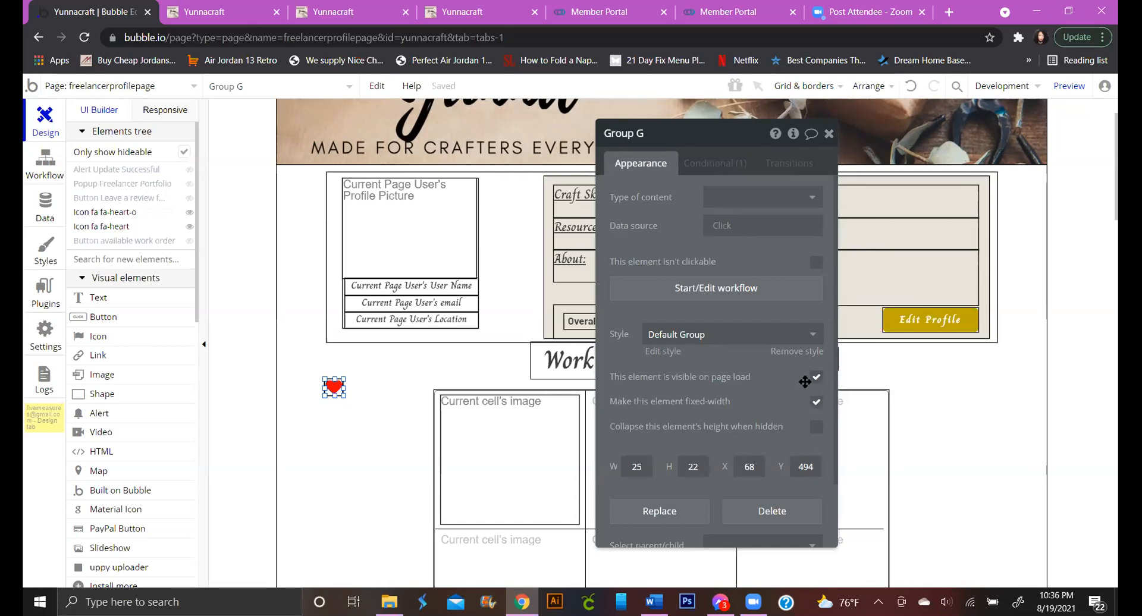
# Hide Group G on page load and change the condition's value from Freelancer to Business Owner
pyautogui.click(816, 380)
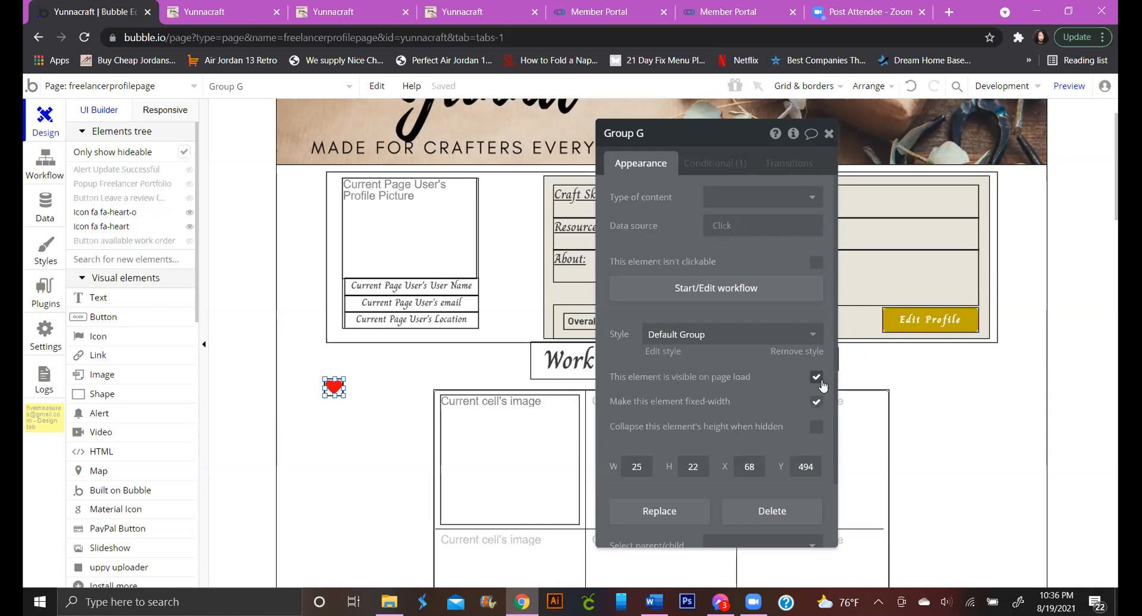
pyautogui.click(734, 174)
pyautogui.click(785, 204)
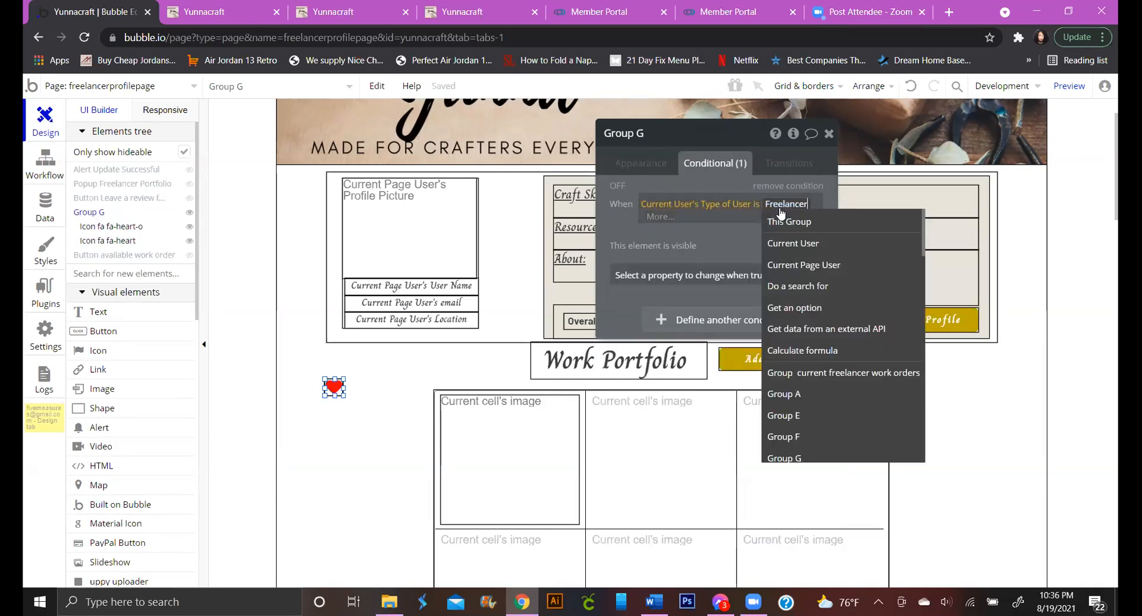
pyautogui.press('BackSpace')
pyautogui.press('BackSpace')
pyautogui.press('BackSpace')
pyautogui.press('BackSpace')
pyautogui.press('BackSpace')
pyautogui.press('BackSpace')
pyautogui.press('BackSpace')
pyautogui.press('BackSpace')
pyautogui.press('BackSpace')
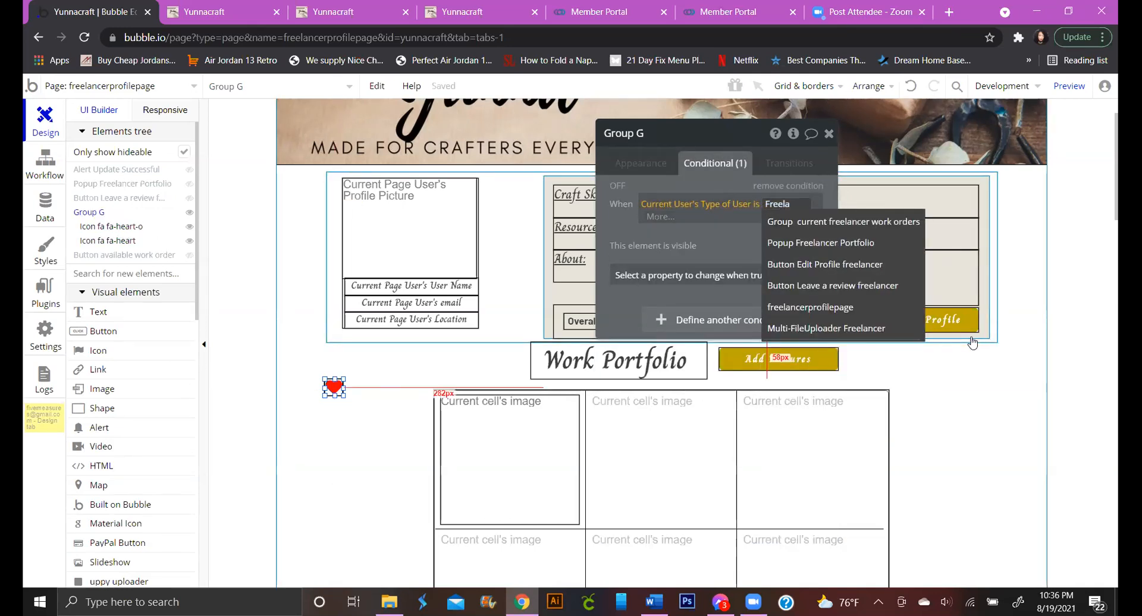
pyautogui.press('BackSpace')
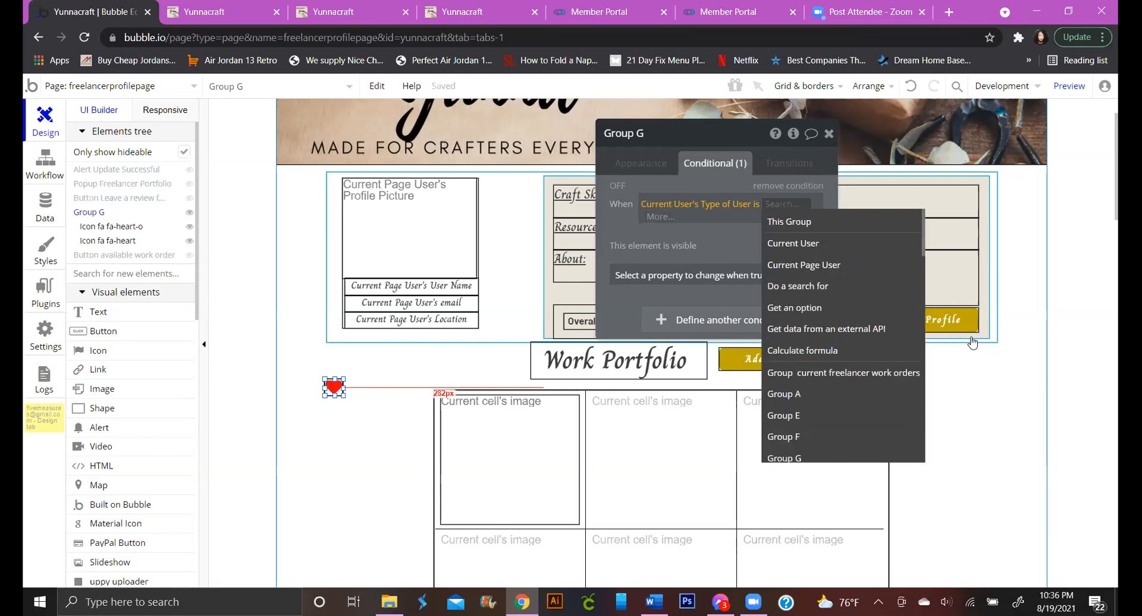
pyautogui.write('Busn')
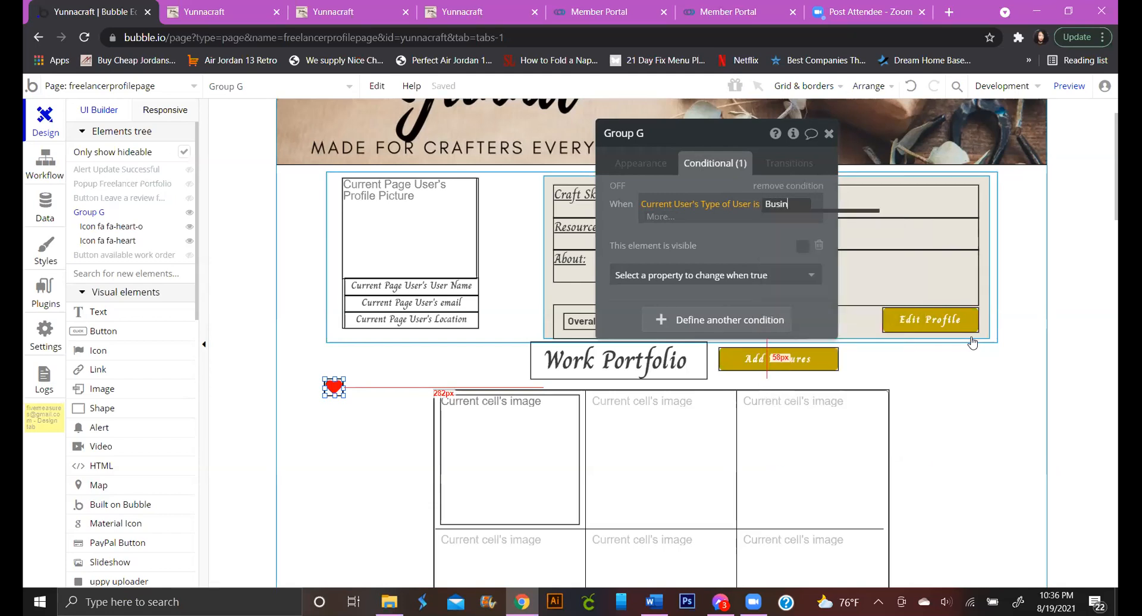
pyautogui.write('ness Owner and')
pyautogui.press('BackSpace')
pyautogui.press('BackSpace')
pyautogui.press('BackSpace')
pyautogui.press('BackSpace')
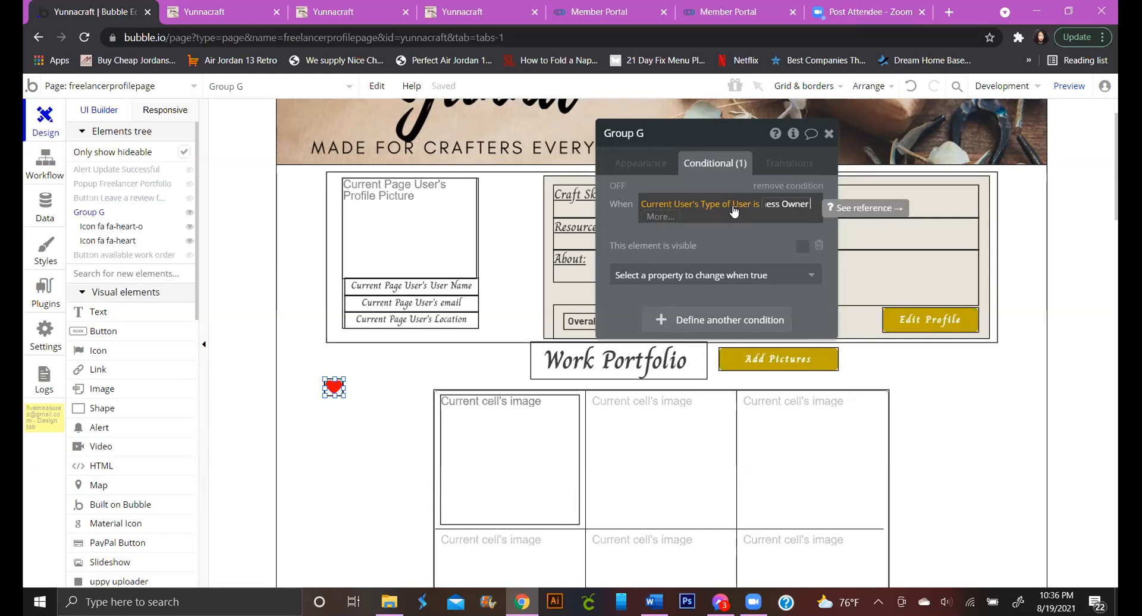
pyautogui.click(654, 232)
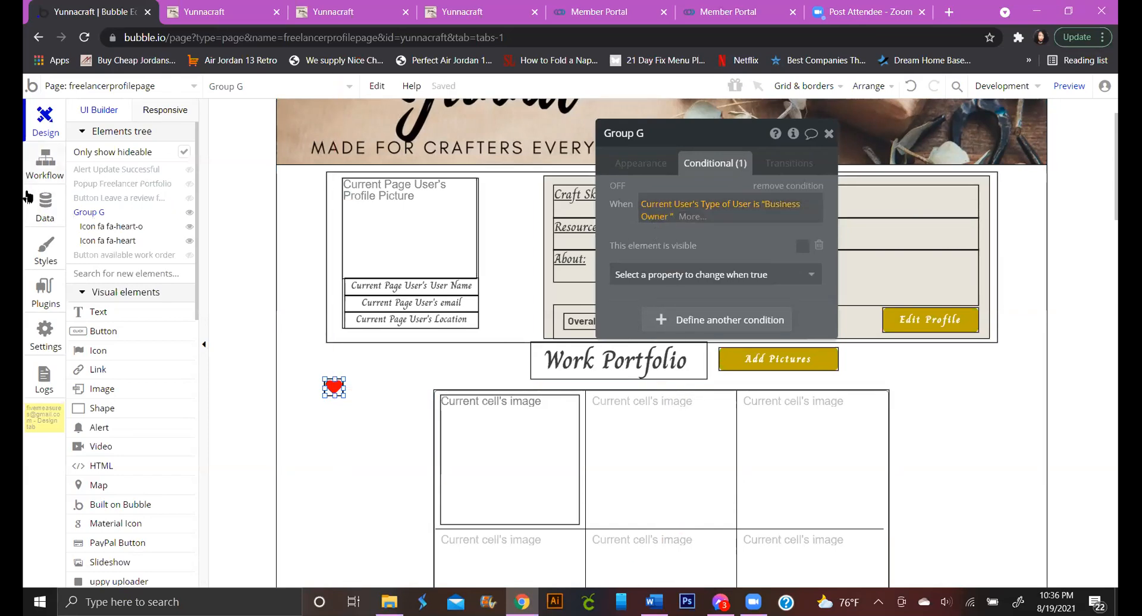
# Check the Favorites data type fields, then reopen Group G's Business Owner condition
pyautogui.click(45, 205)
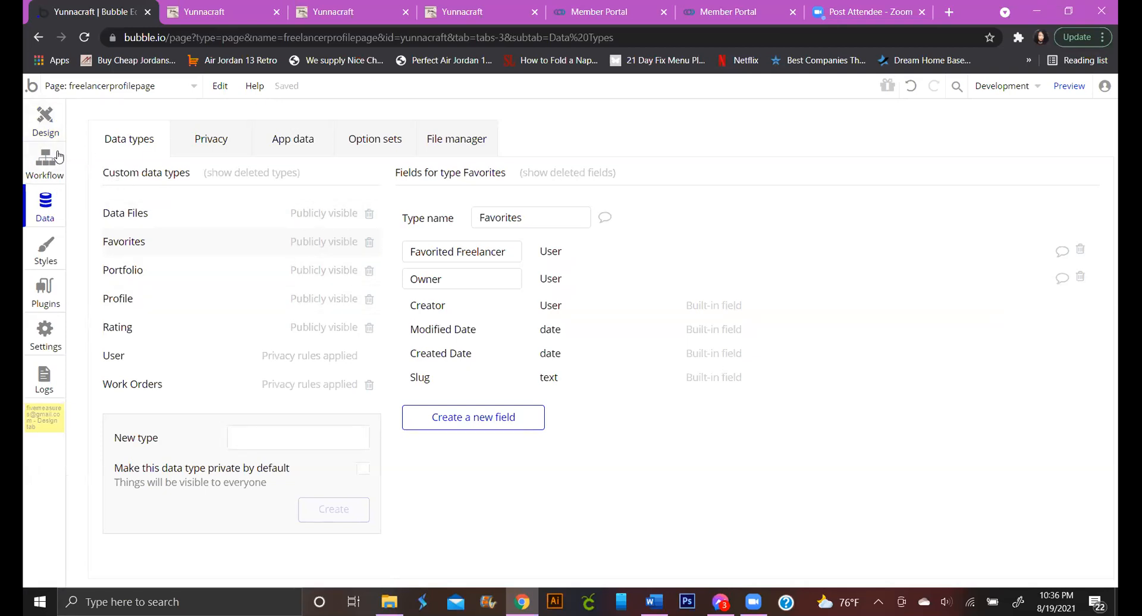
pyautogui.click(45, 119)
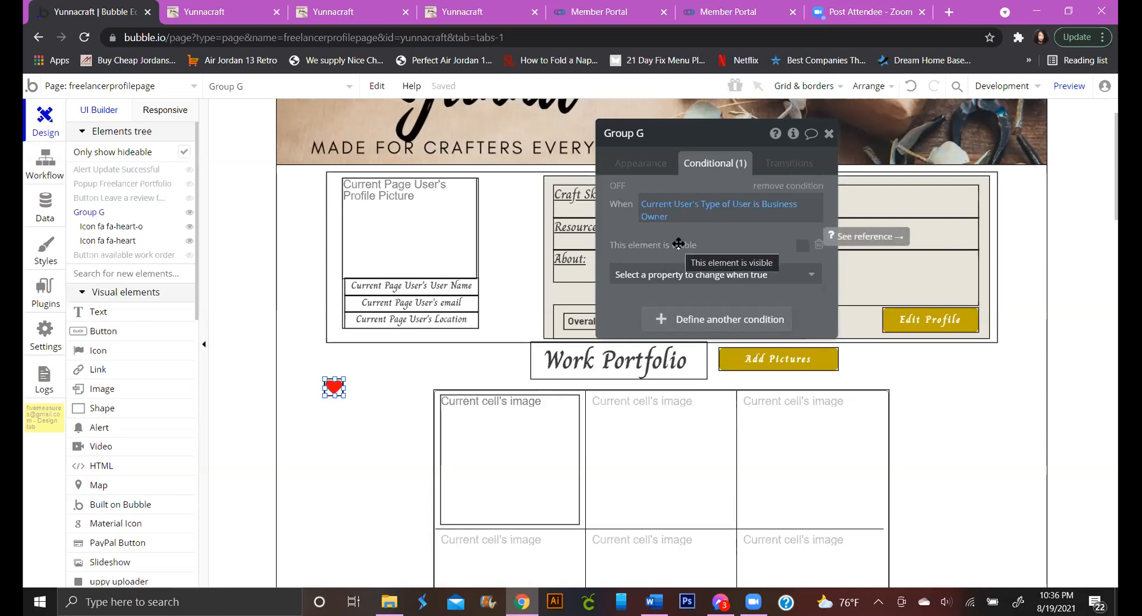
pyautogui.click(782, 204)
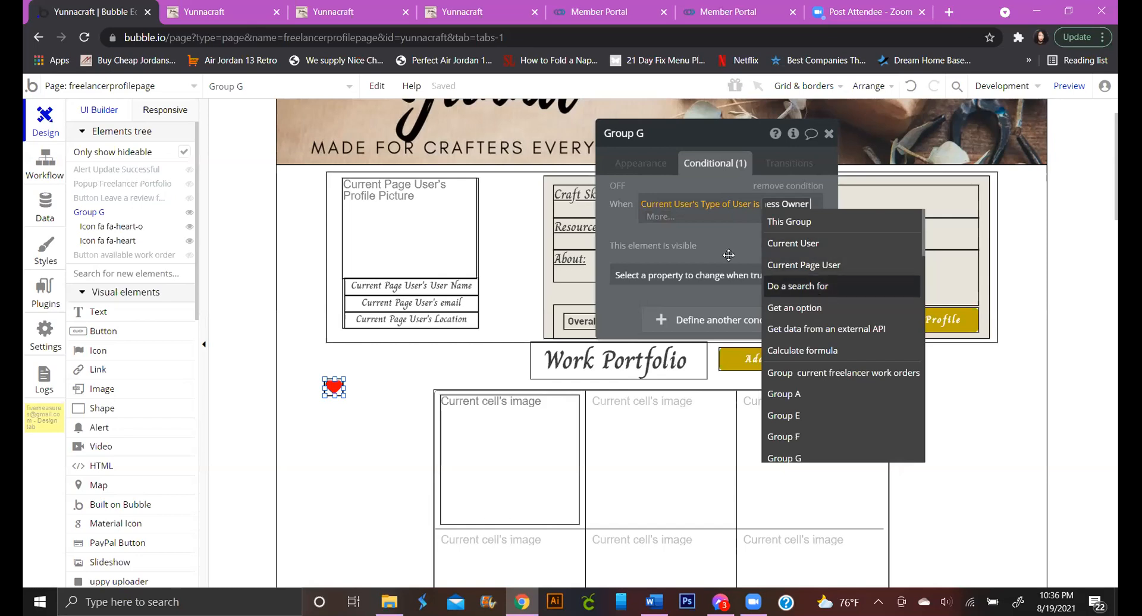
pyautogui.click(661, 219)
# Append 'and Current Page User is not Current User' to the Group G condition
pyautogui.click(721, 256)
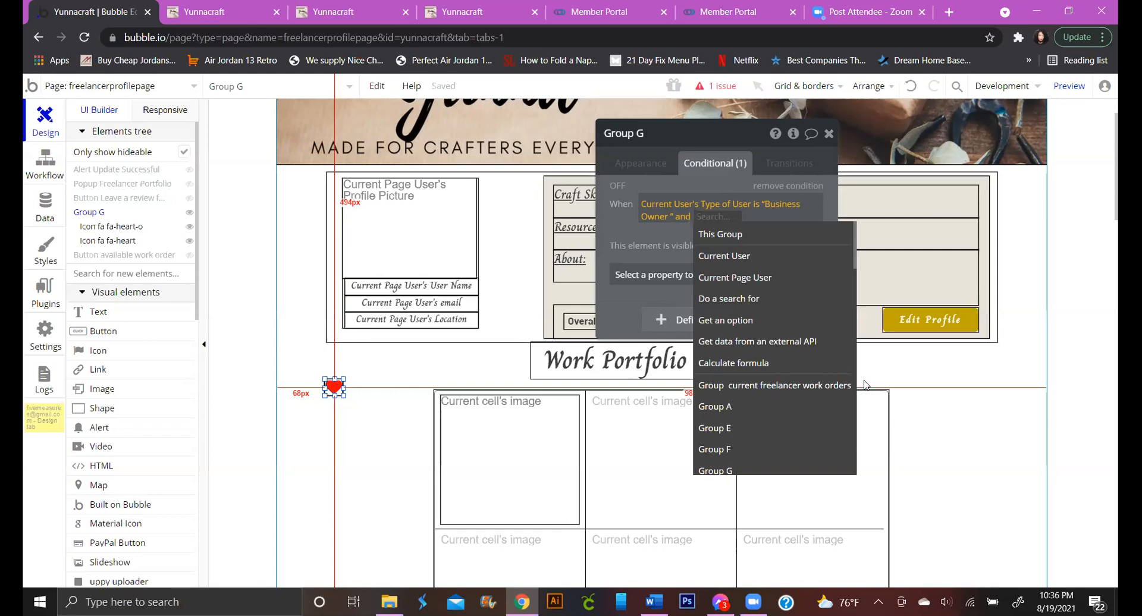
pyautogui.click(760, 279)
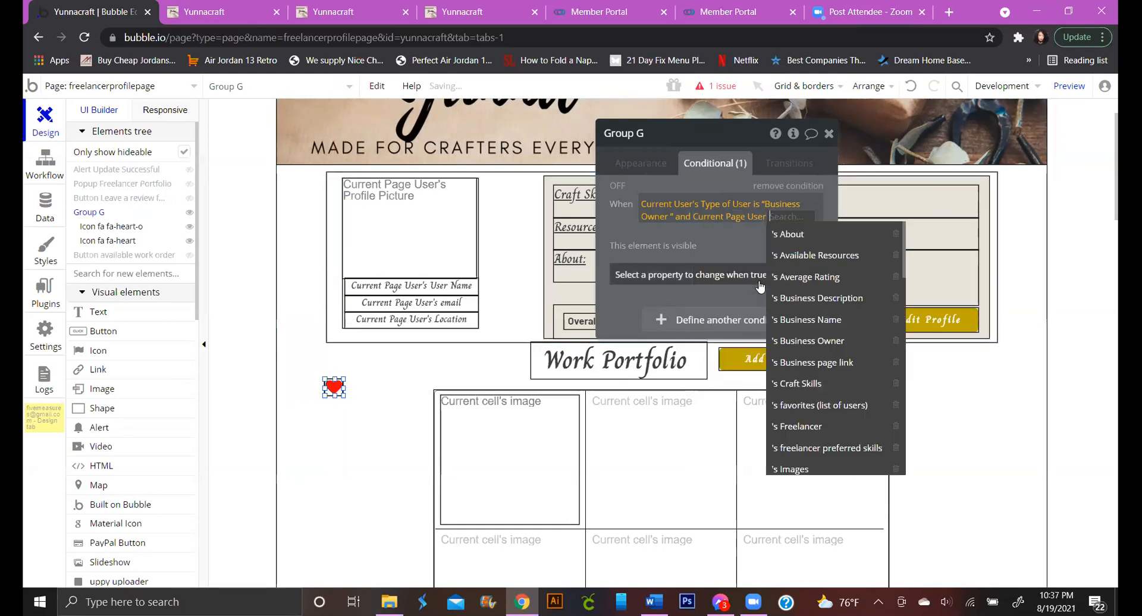
pyautogui.scroll(-5, 832, 411)
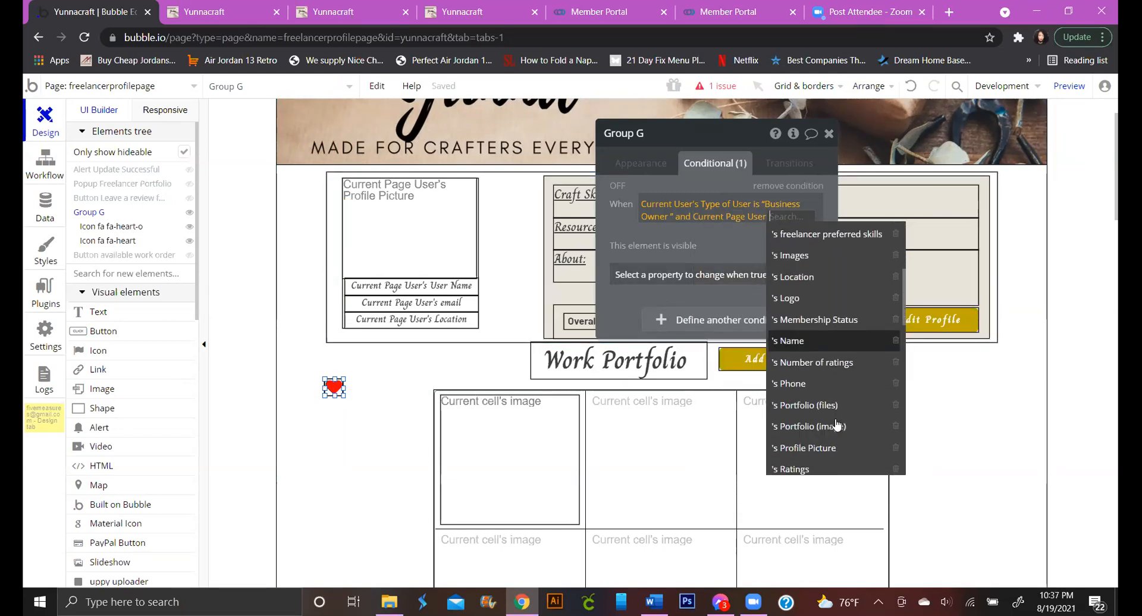
pyautogui.scroll(-5, 836, 440)
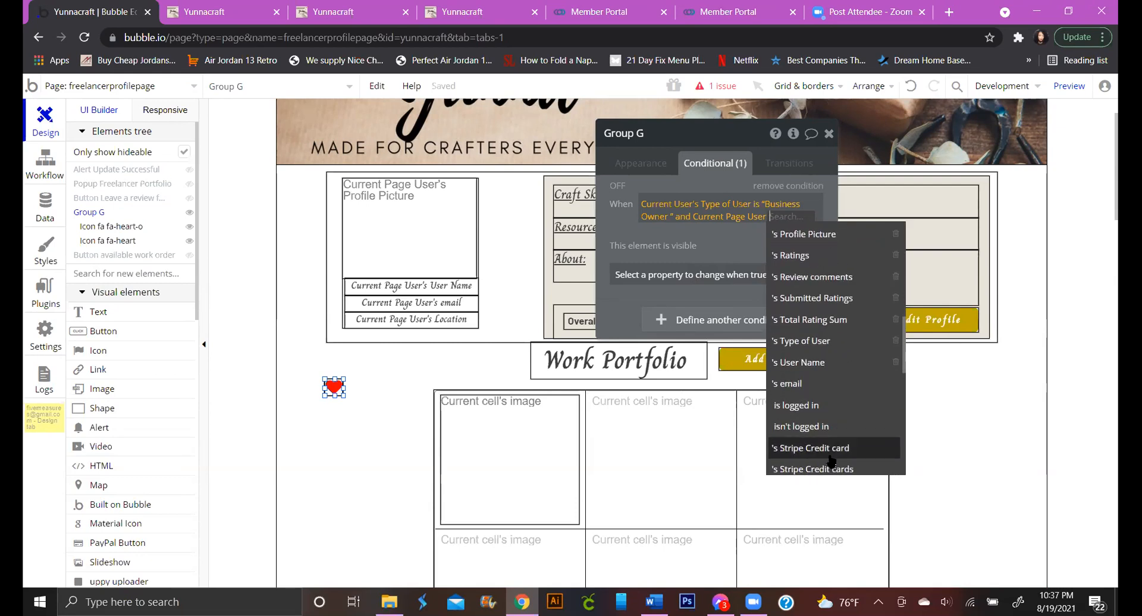
pyautogui.scroll(-3, 831, 461)
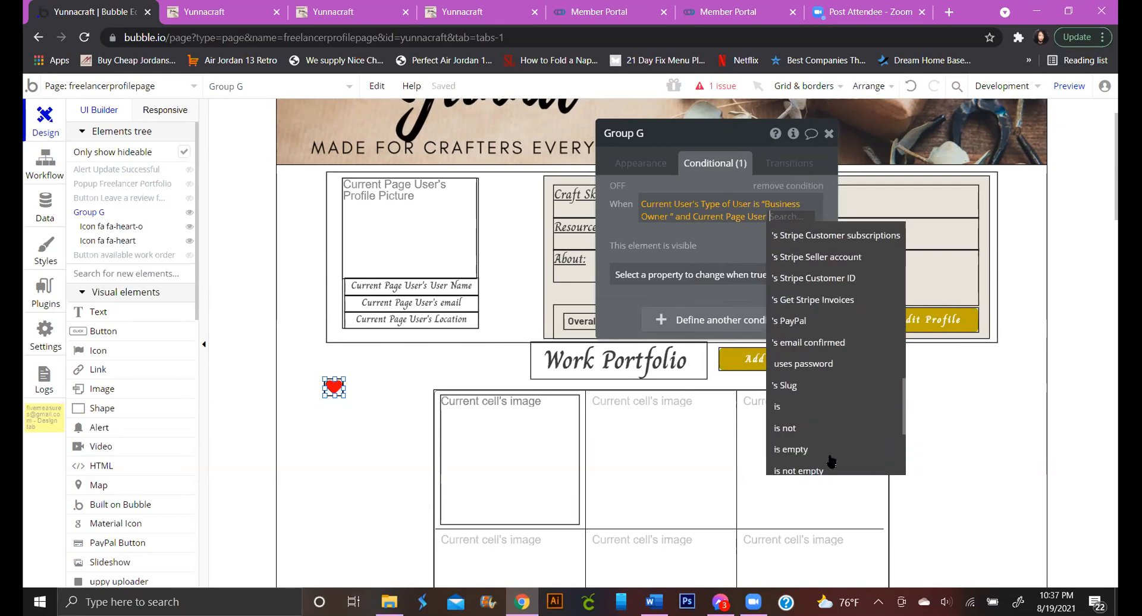
pyautogui.click(788, 420)
pyautogui.click(693, 270)
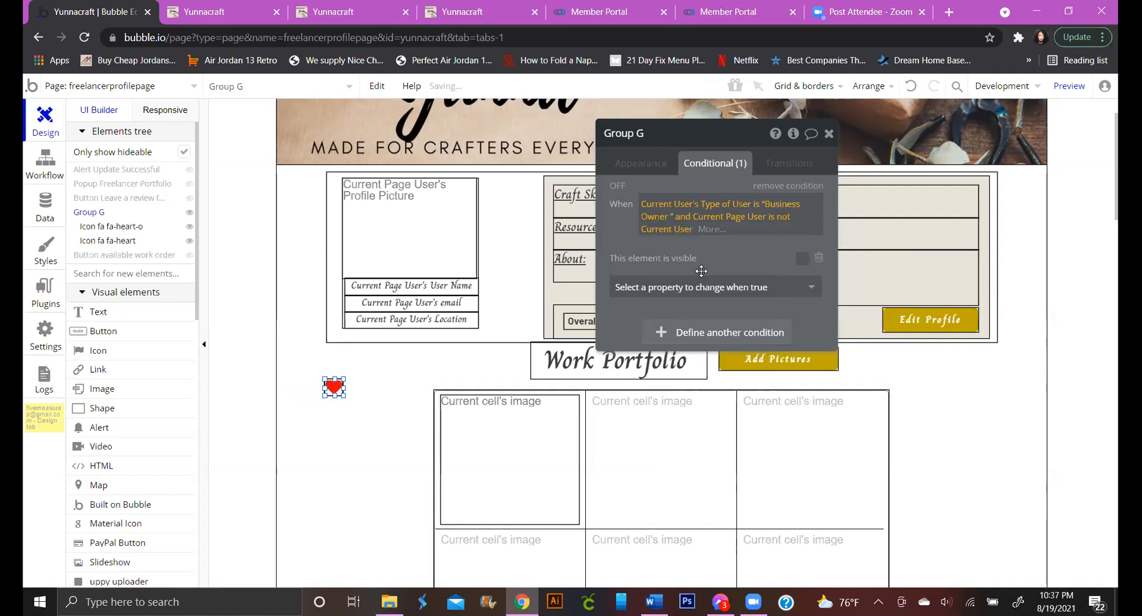
pyautogui.click(629, 241)
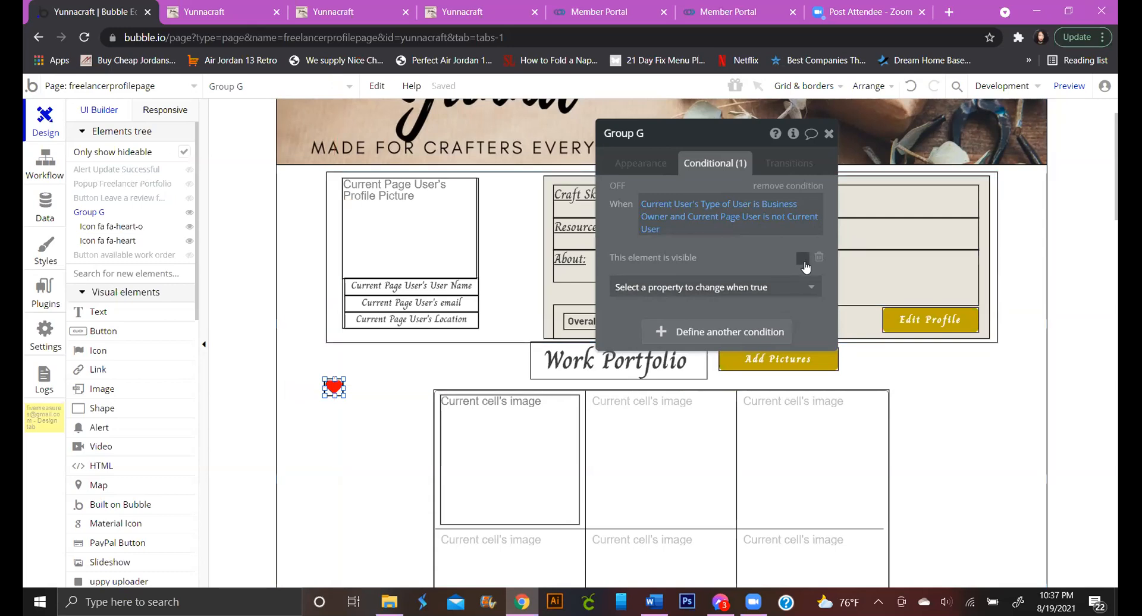
# Recheck Group G's page-load visibility setting and nudge the heart icons slightly
pyautogui.click(641, 164)
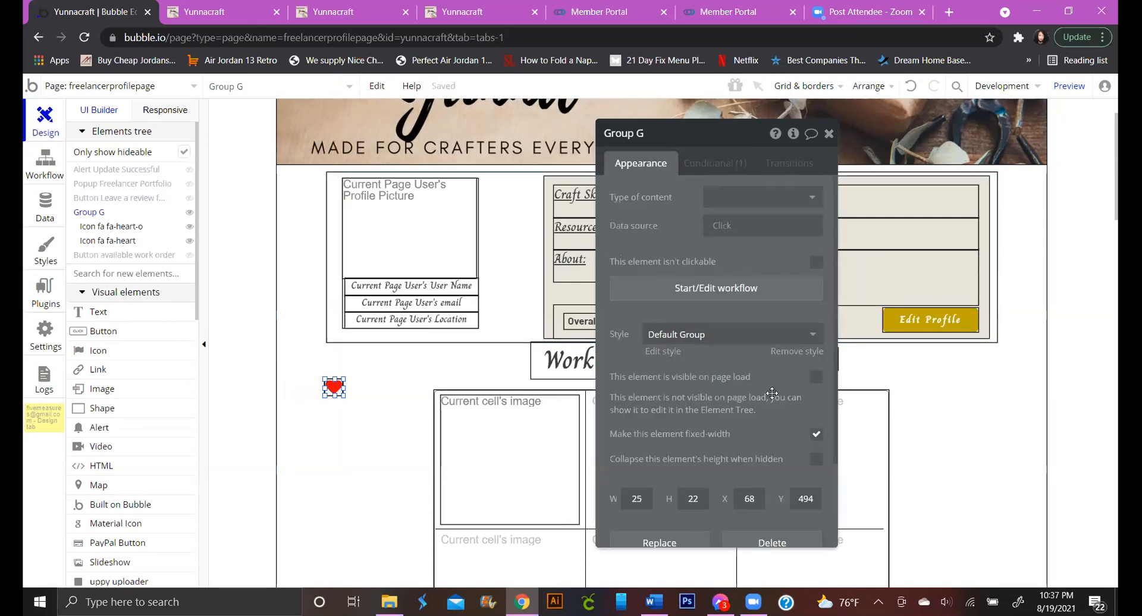
pyautogui.scroll(-1, 763, 395)
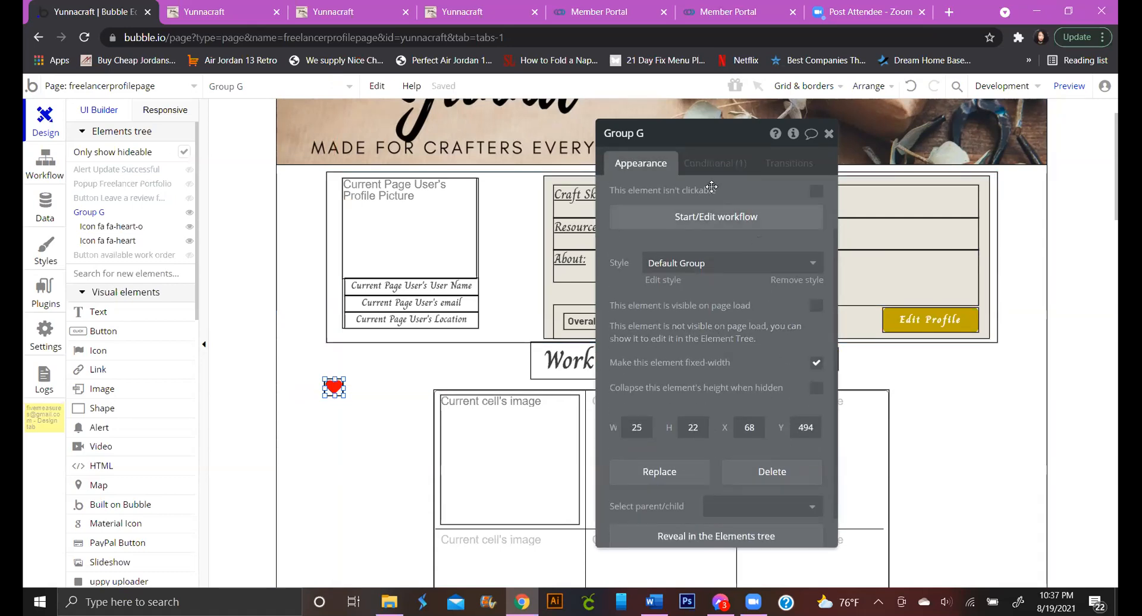
pyautogui.click(690, 168)
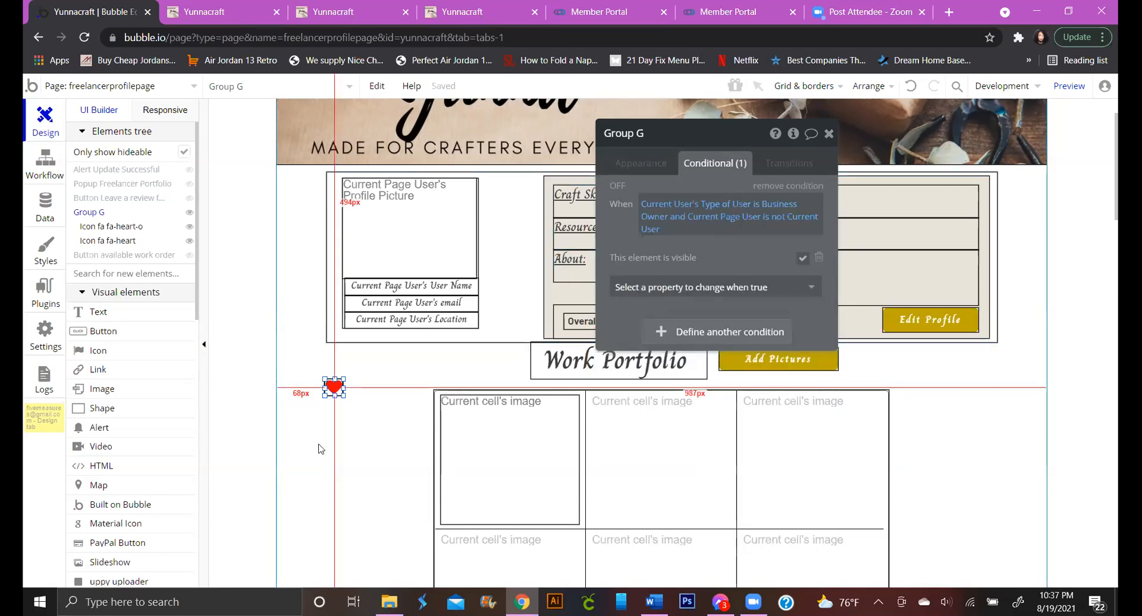
pyautogui.moveTo(333, 396); pyautogui.dragTo(334, 394)
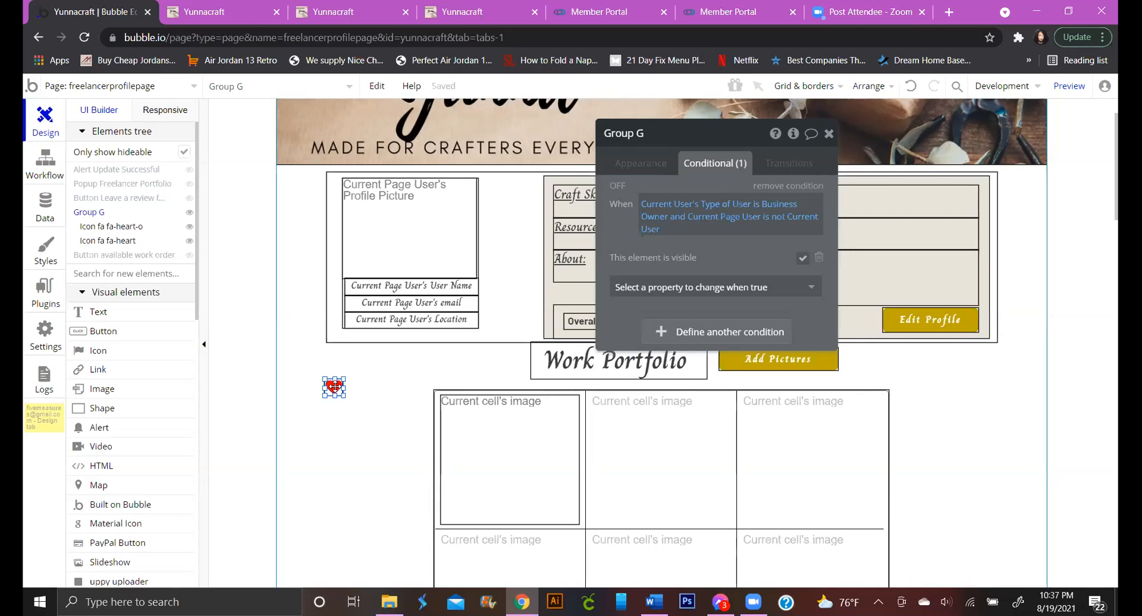
pyautogui.moveTo(334, 387)
pyautogui.mouseDown()
pyautogui.moveTo(366, 376)
pyautogui.moveTo(336, 390)
pyautogui.mouseUp()
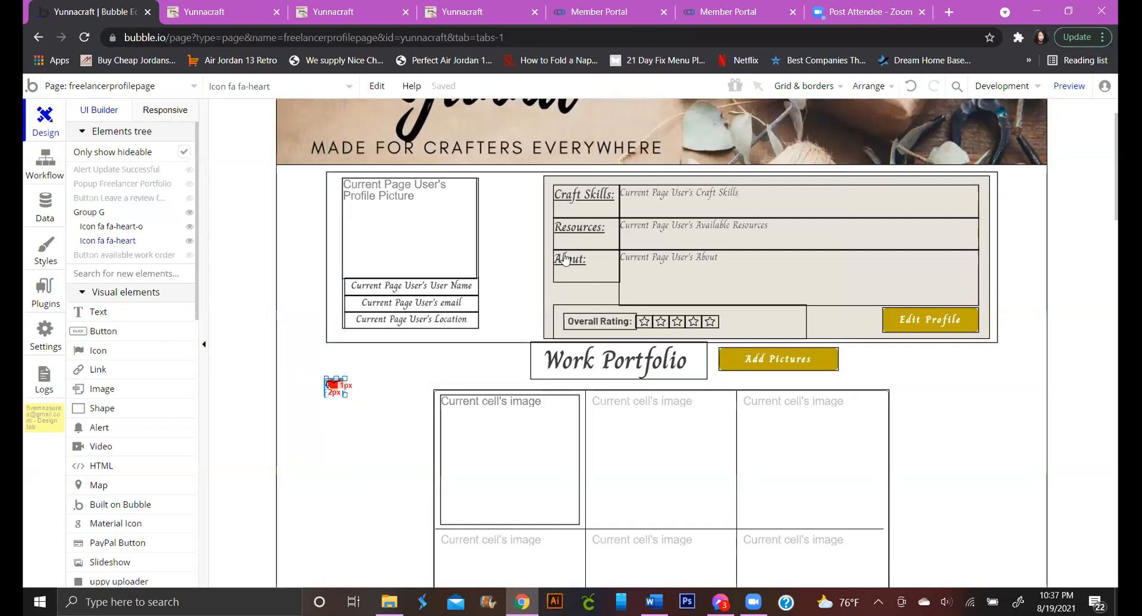
# Remove the filled heart's Freelancer and Business Owner conditions, restoring the accidentally deleted colour change
pyautogui.doubleClick(334, 388)
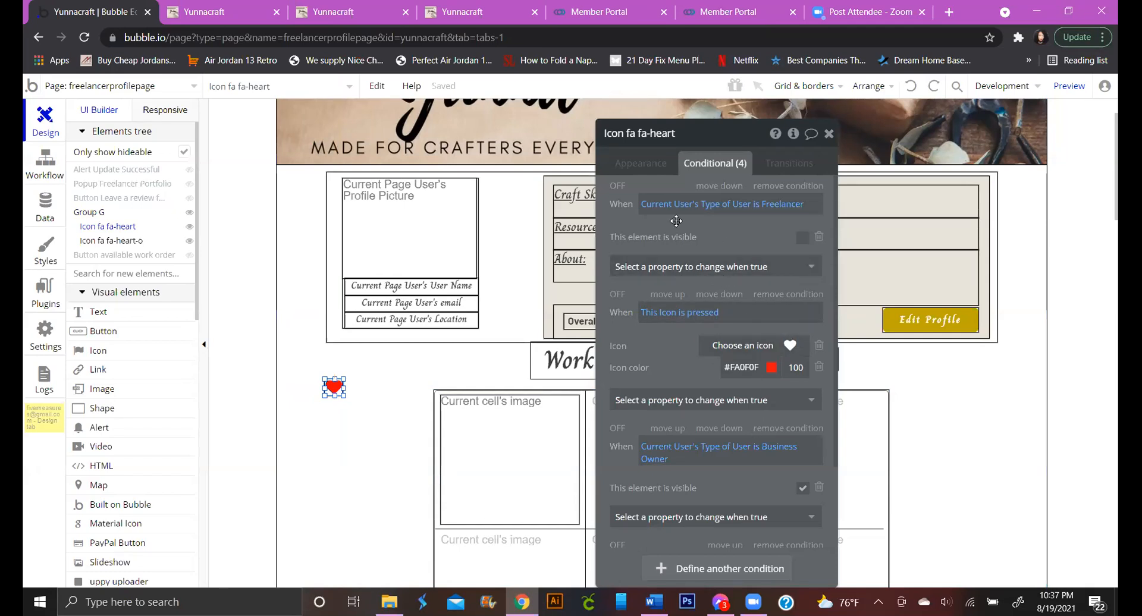
pyautogui.click(784, 186)
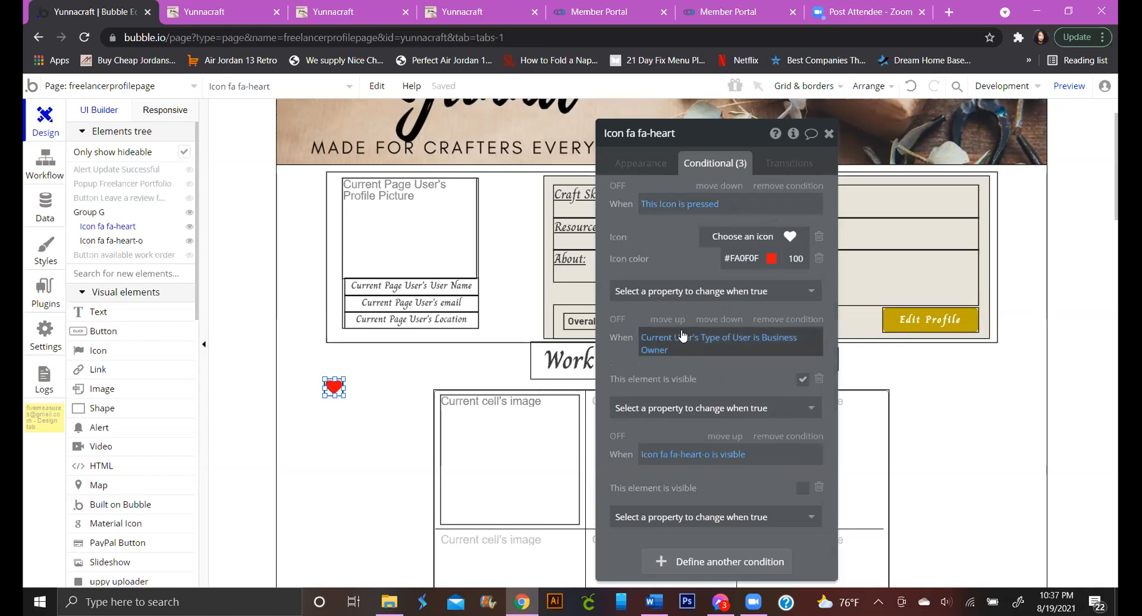
pyautogui.click(788, 319)
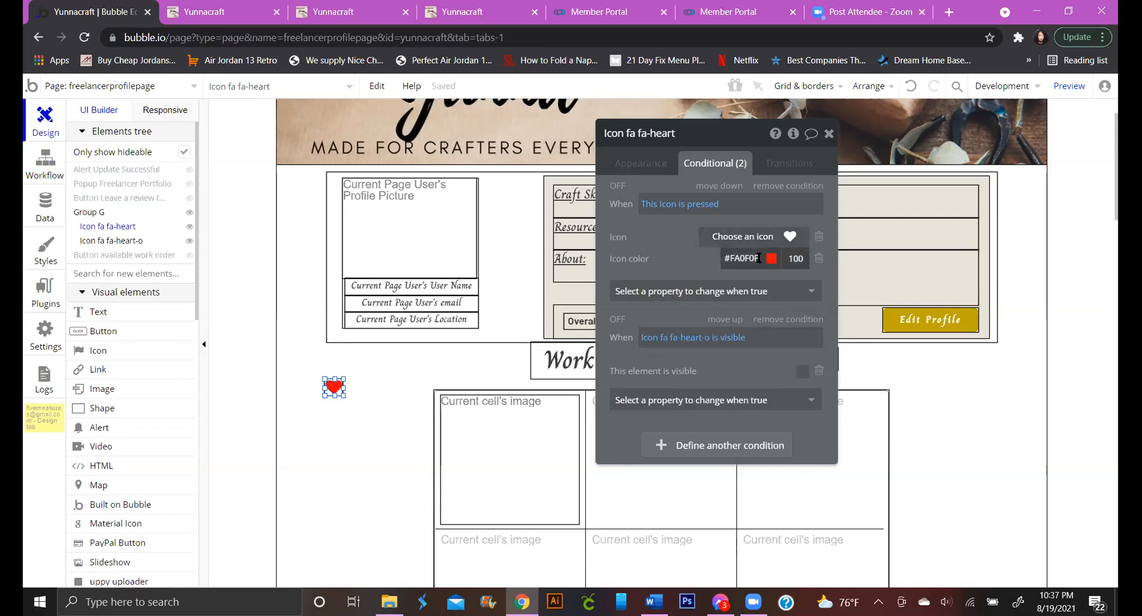
pyautogui.click(819, 260)
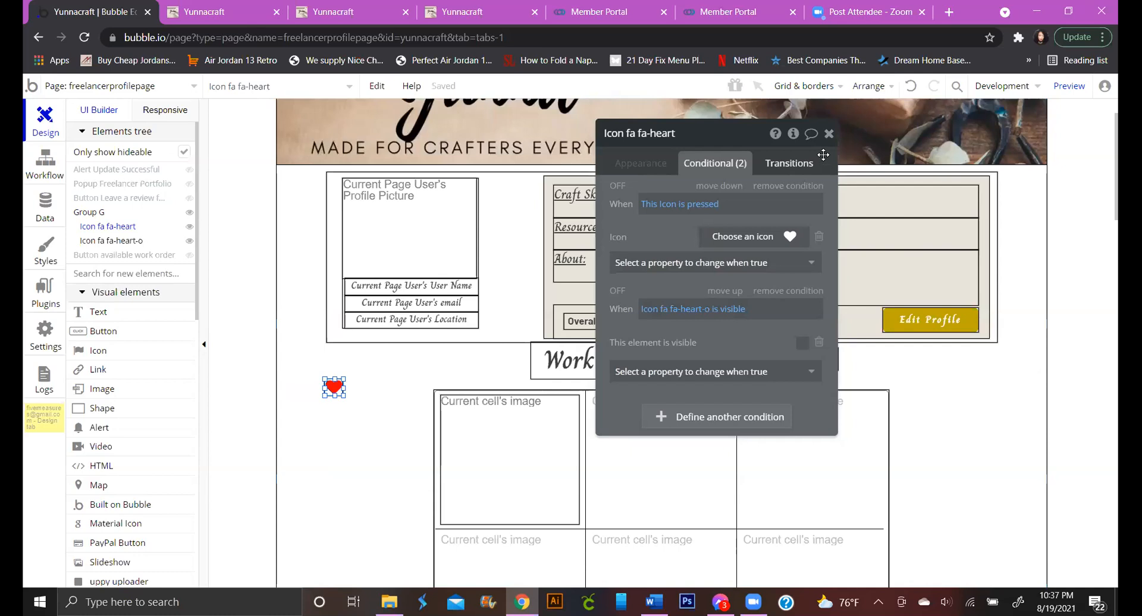
pyautogui.click(913, 87)
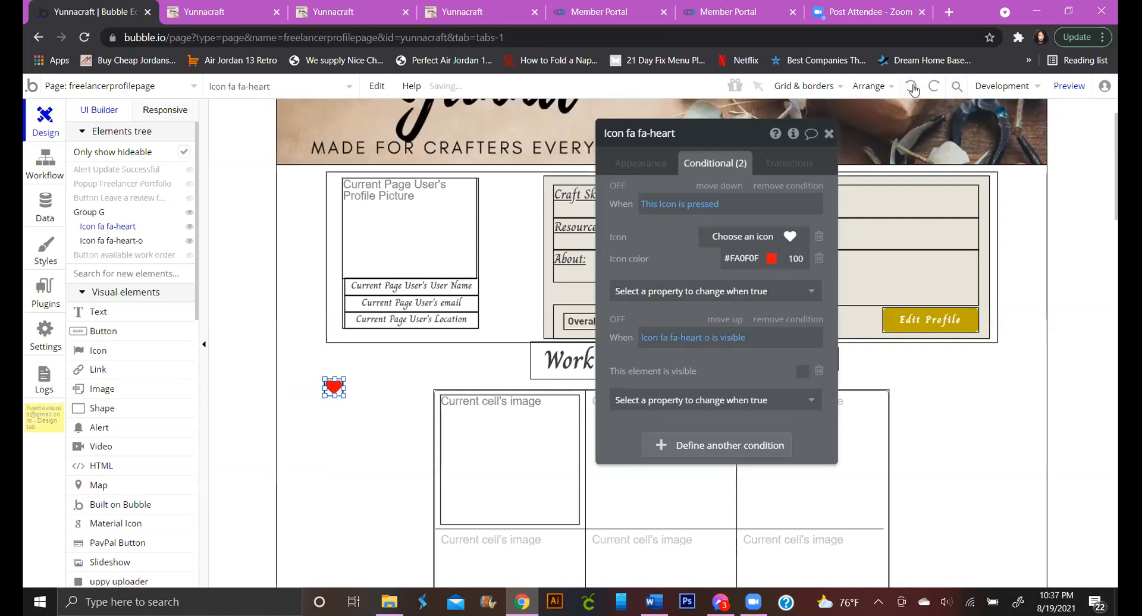
pyautogui.click(913, 88)
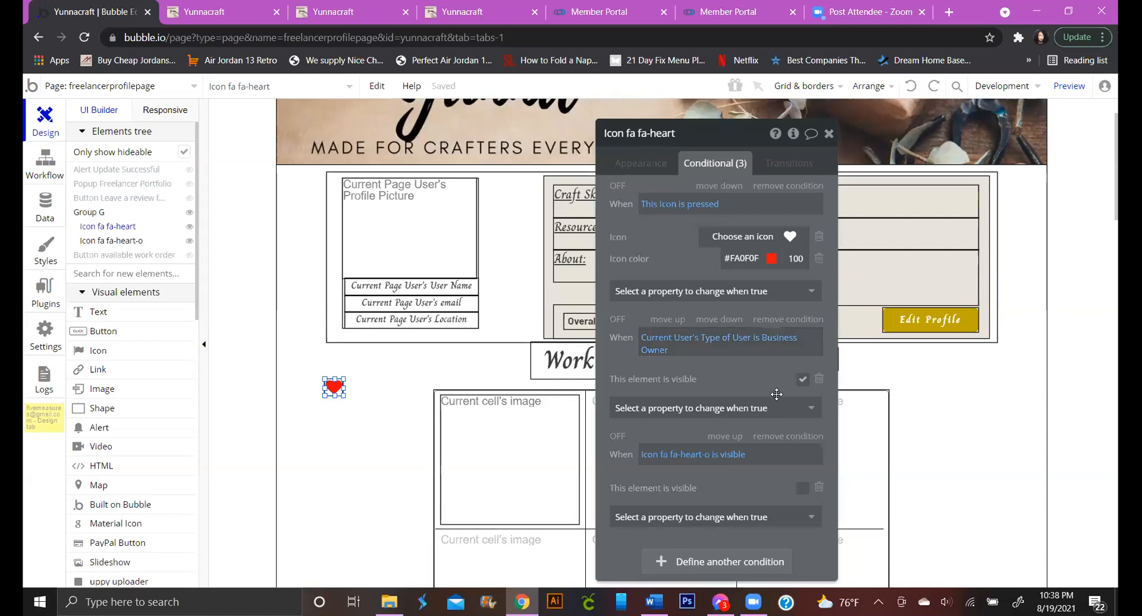
pyautogui.click(806, 320)
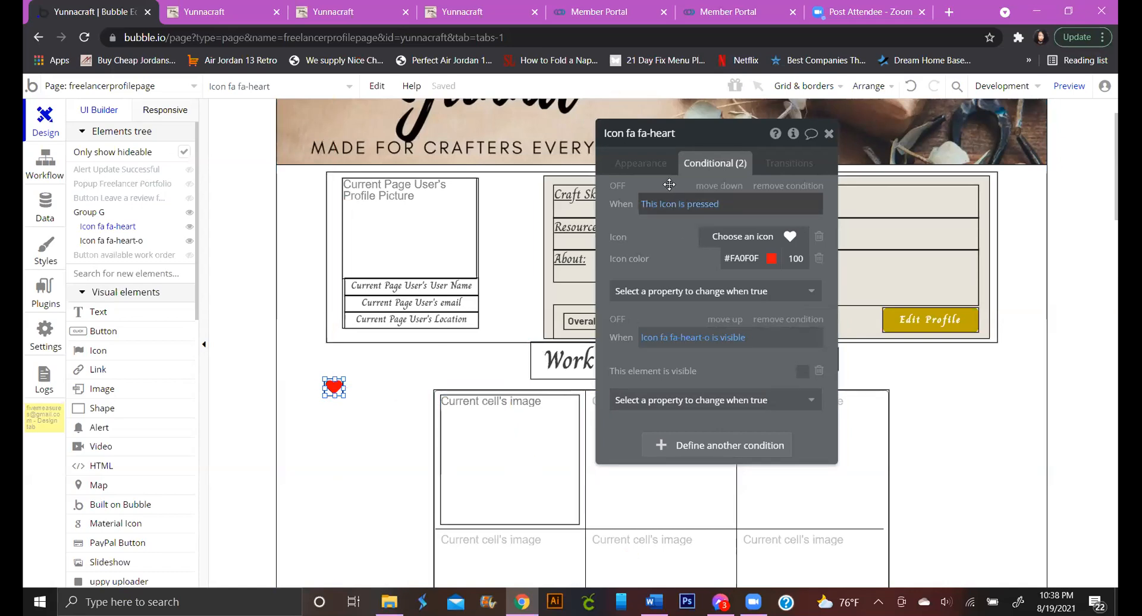
# Start a heart condition searching Favorites where Favorited Freelancer equals Current Page User
pyautogui.click(748, 450)
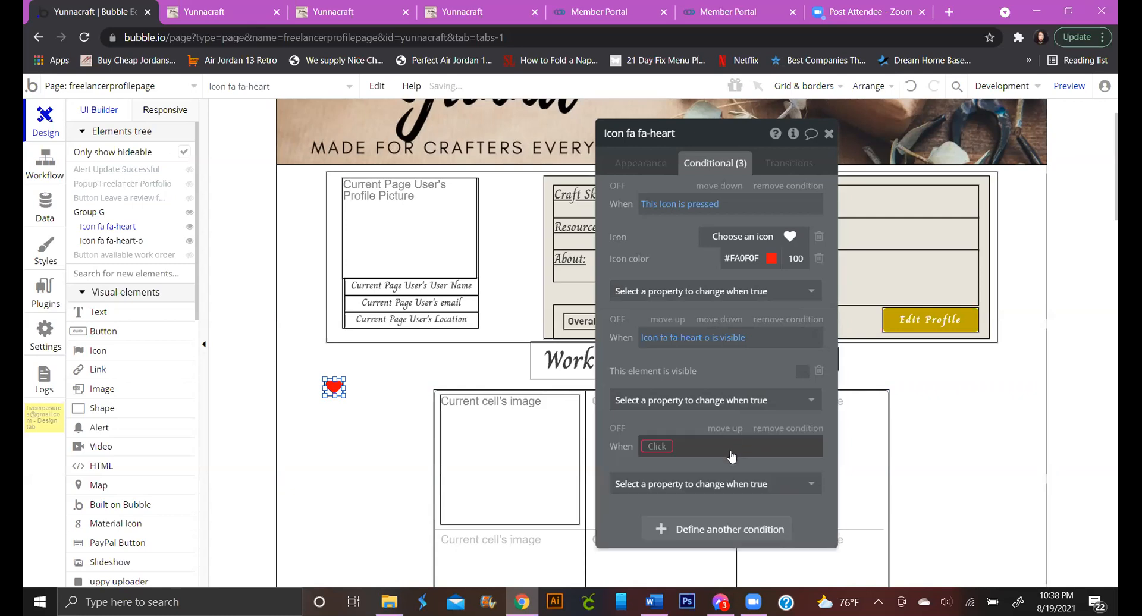
pyautogui.click(665, 446)
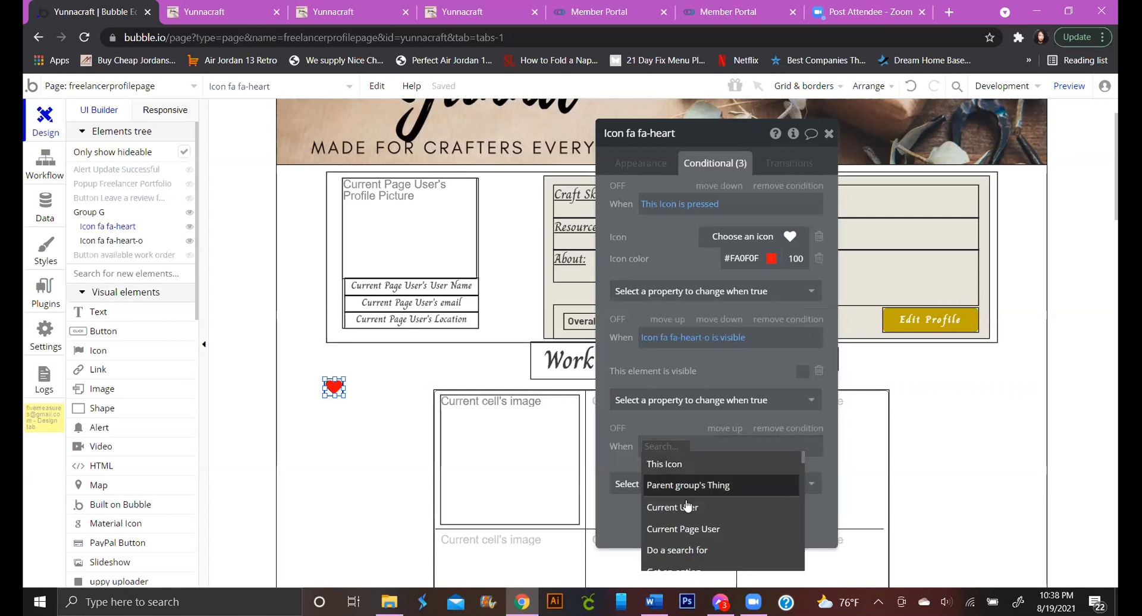
pyautogui.scroll(-1, 681, 523)
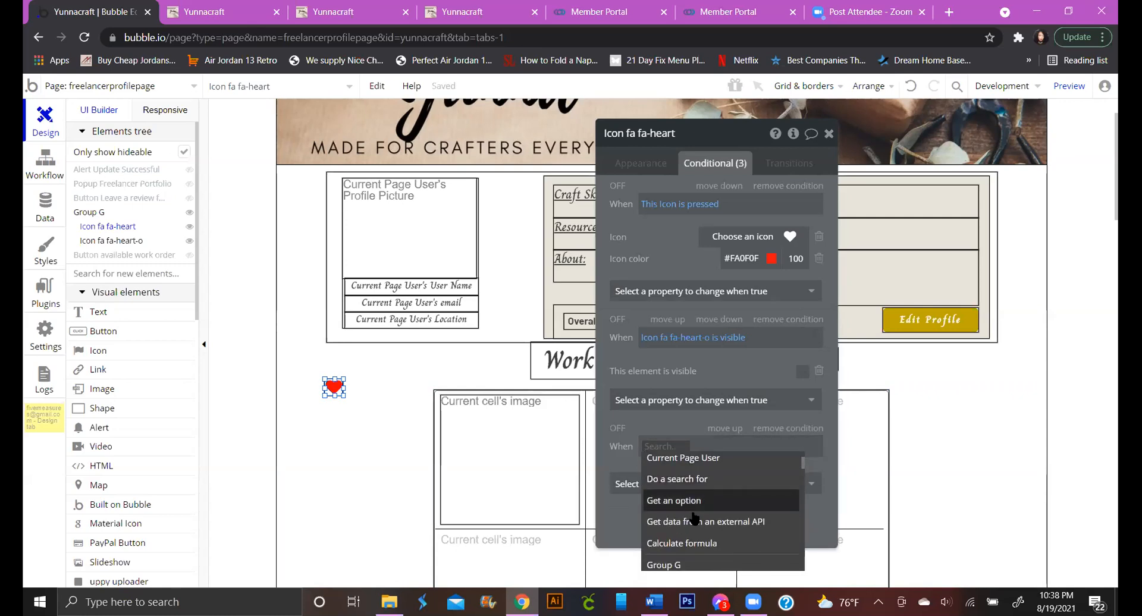
pyautogui.click(685, 488)
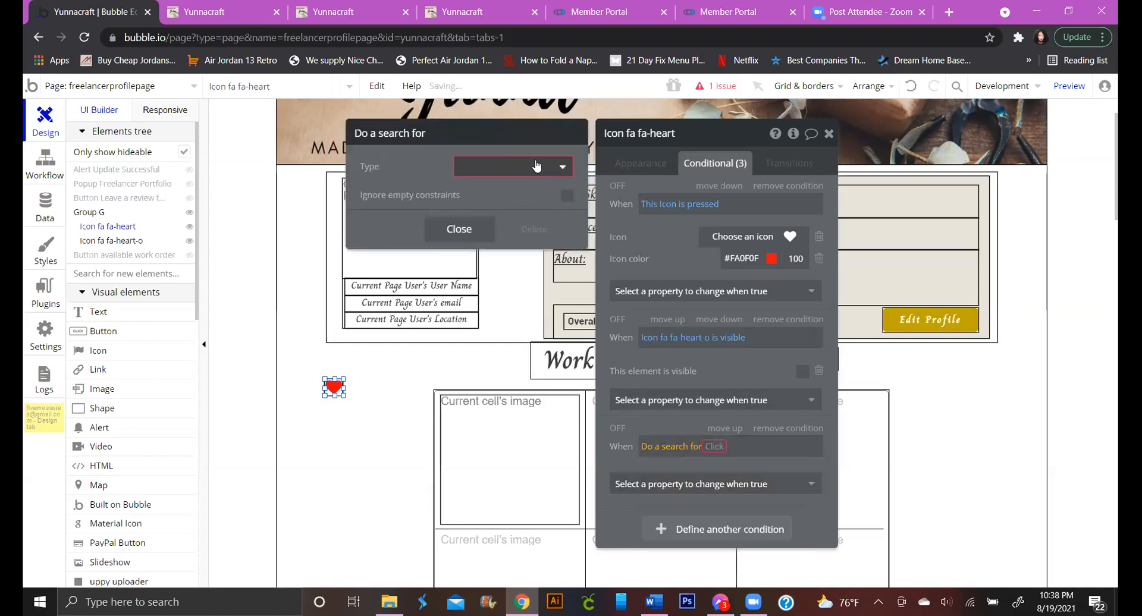
pyautogui.click(523, 167)
pyautogui.click(476, 232)
pyautogui.click(446, 207)
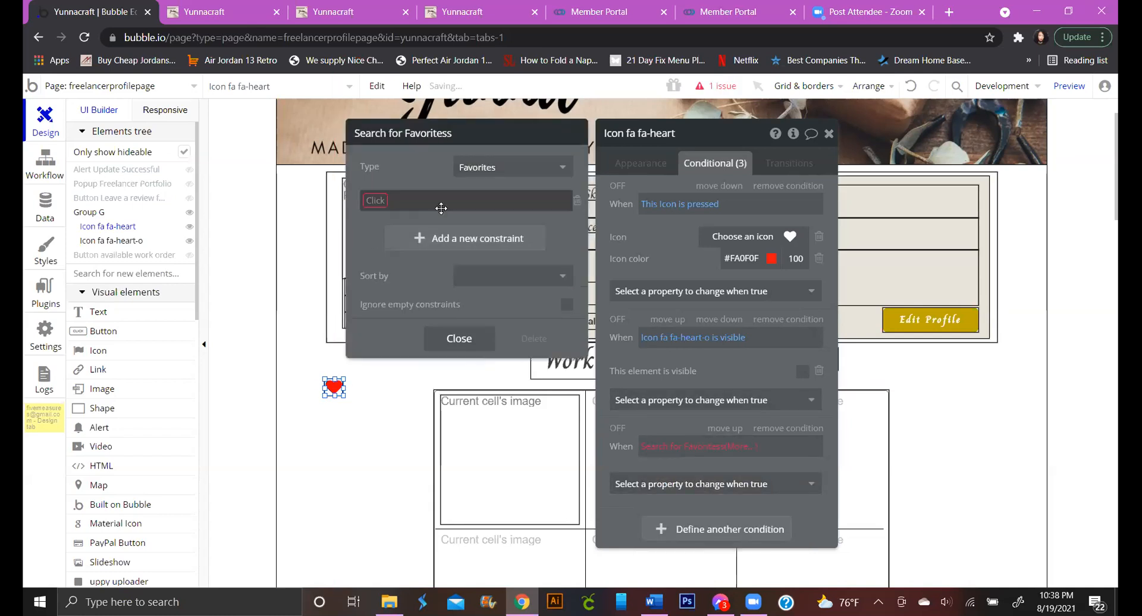
pyautogui.click(384, 203)
pyautogui.click(404, 219)
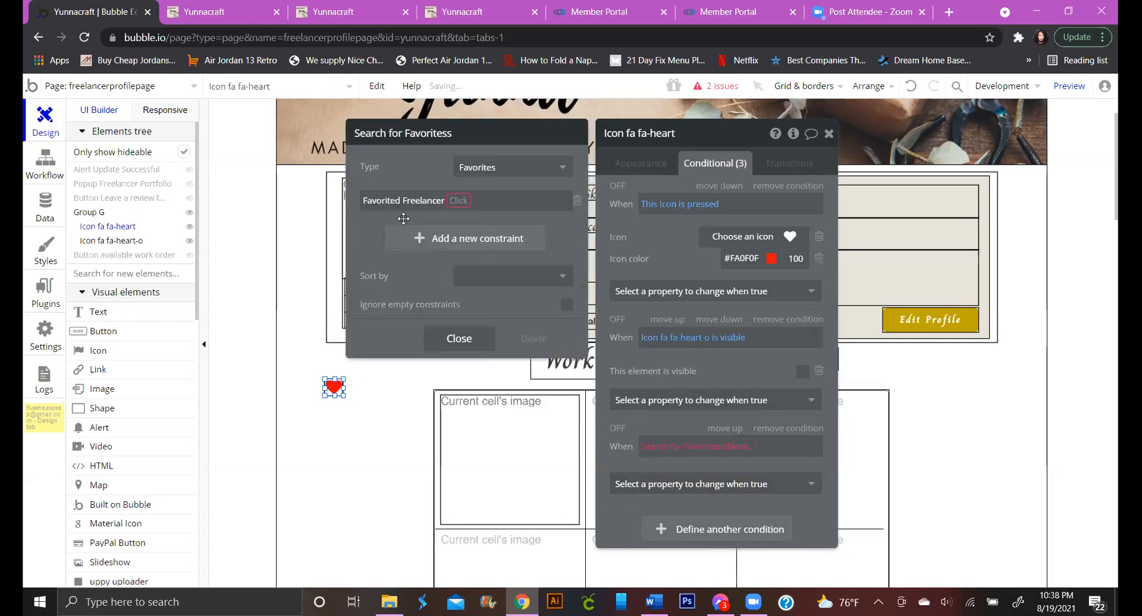
pyautogui.click(455, 217)
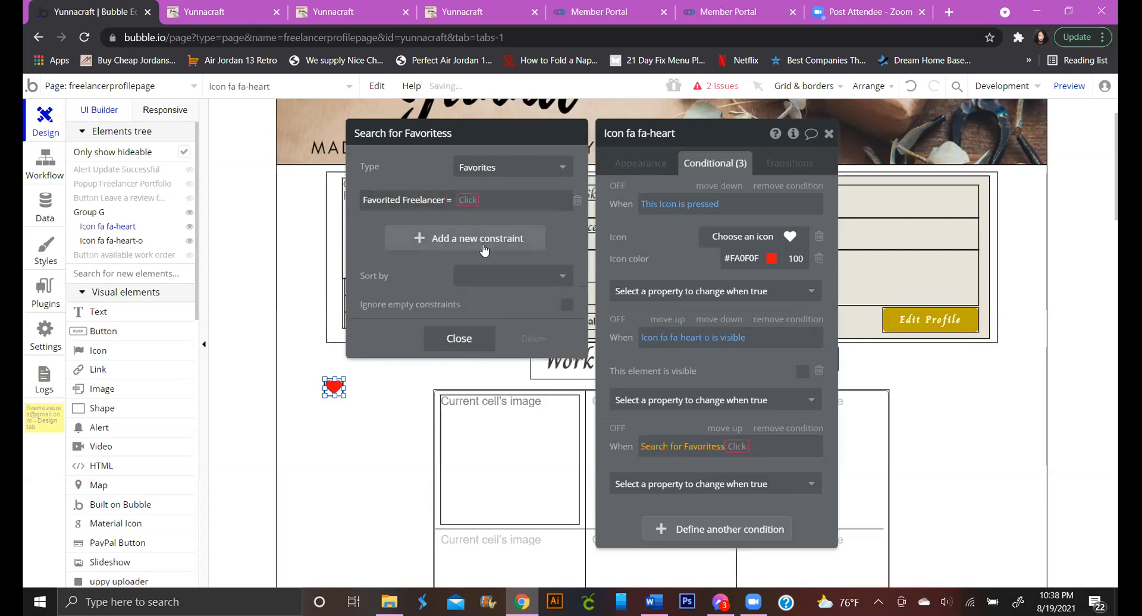
pyautogui.click(468, 200)
pyautogui.click(512, 284)
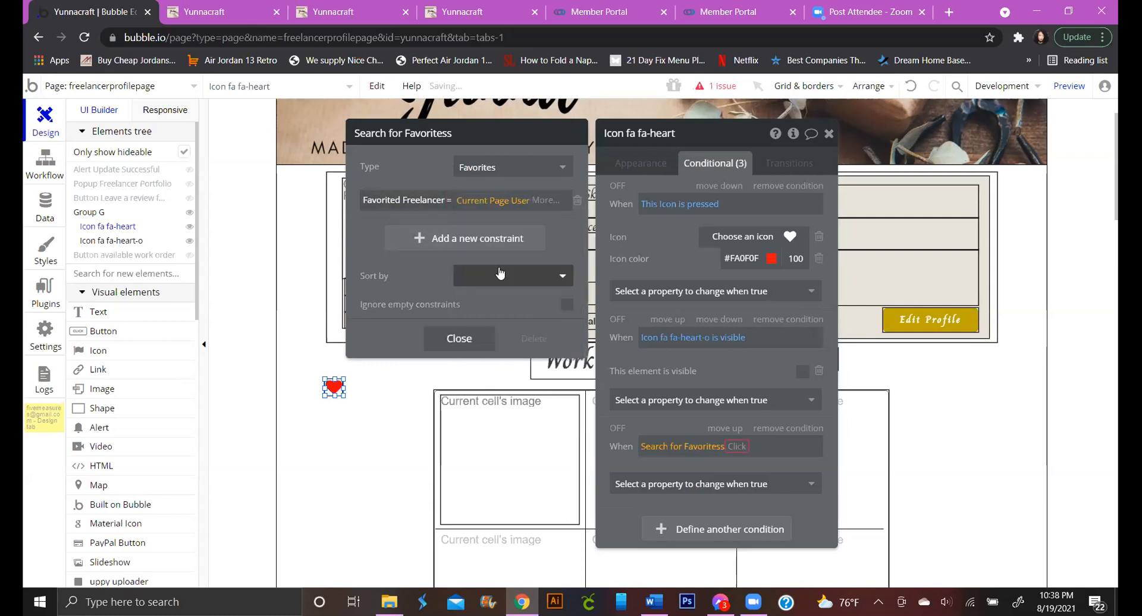
# Add the Owner = Current User constraint to the Favorites search and take its count
pyautogui.click(431, 239)
pyautogui.click(380, 232)
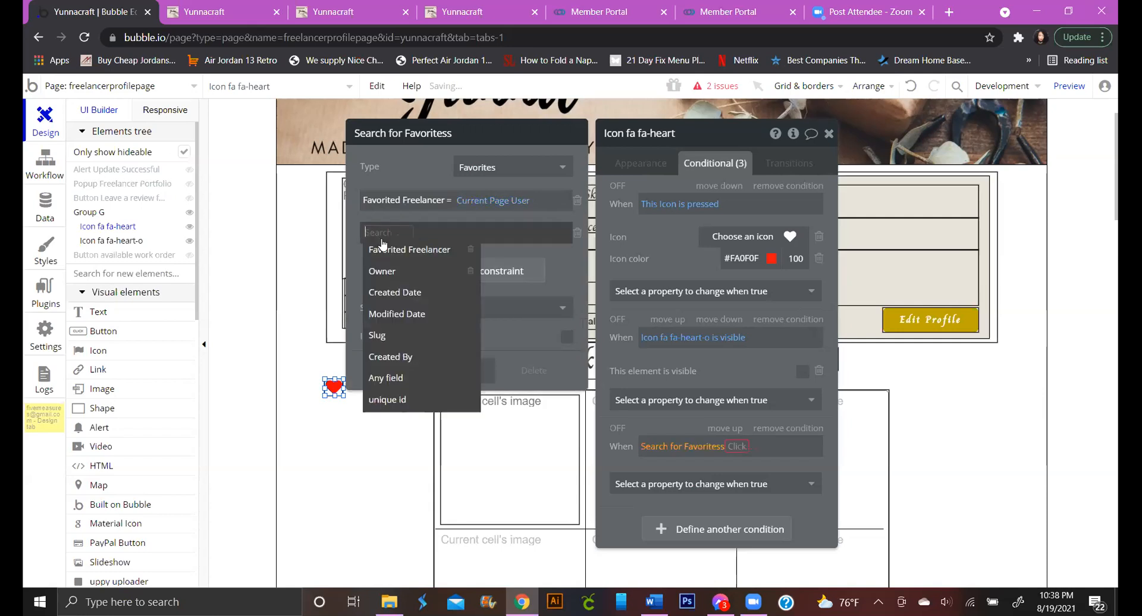
pyautogui.click(382, 272)
pyautogui.click(418, 255)
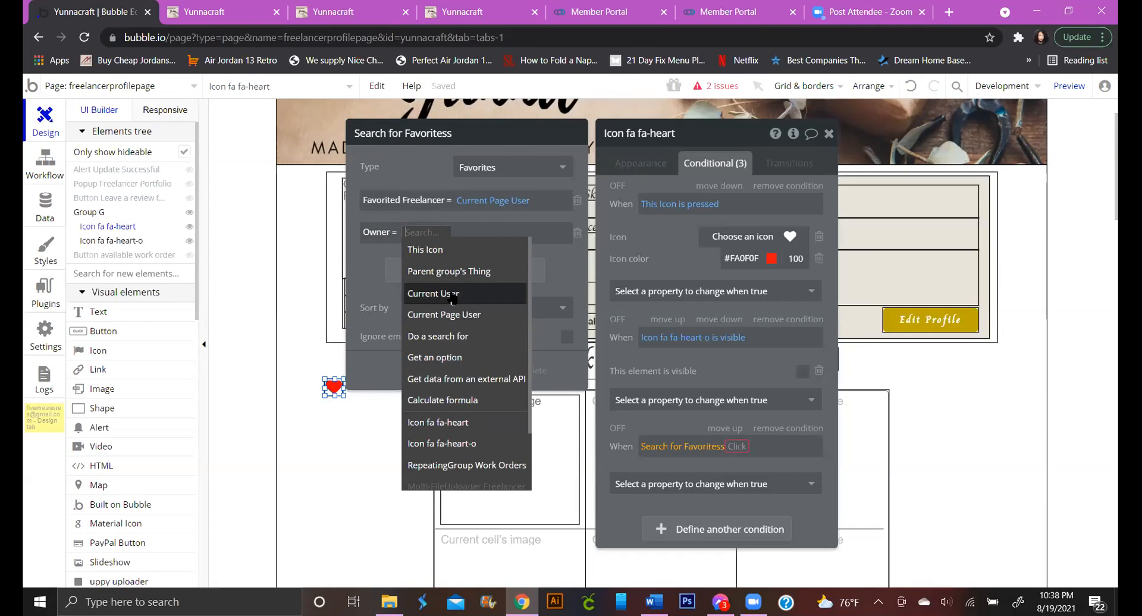
pyautogui.click(452, 294)
pyautogui.click(436, 275)
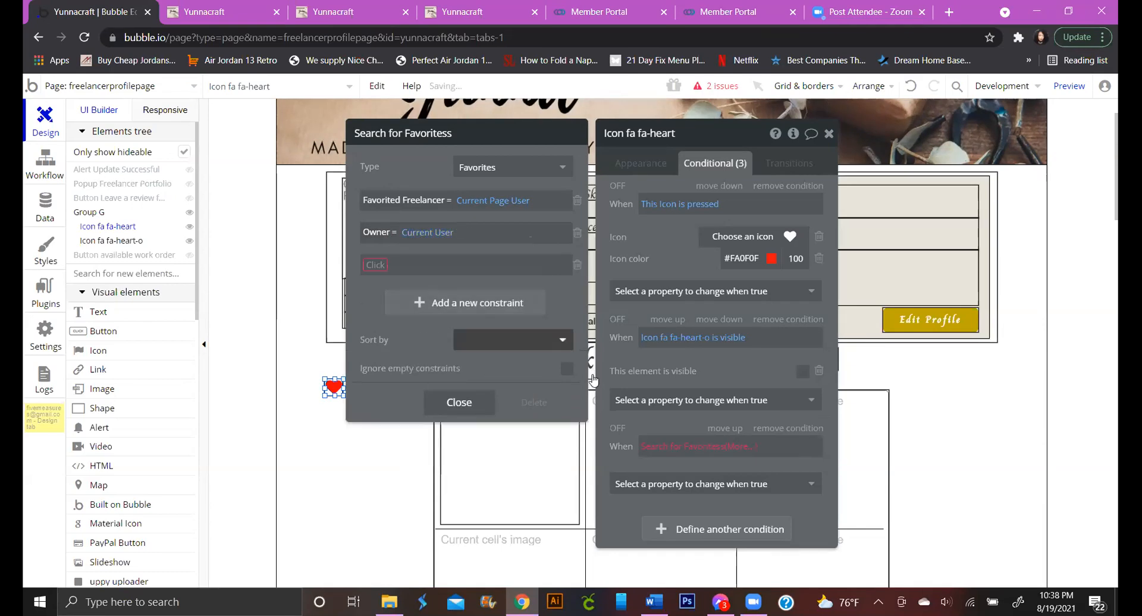
pyautogui.click(575, 264)
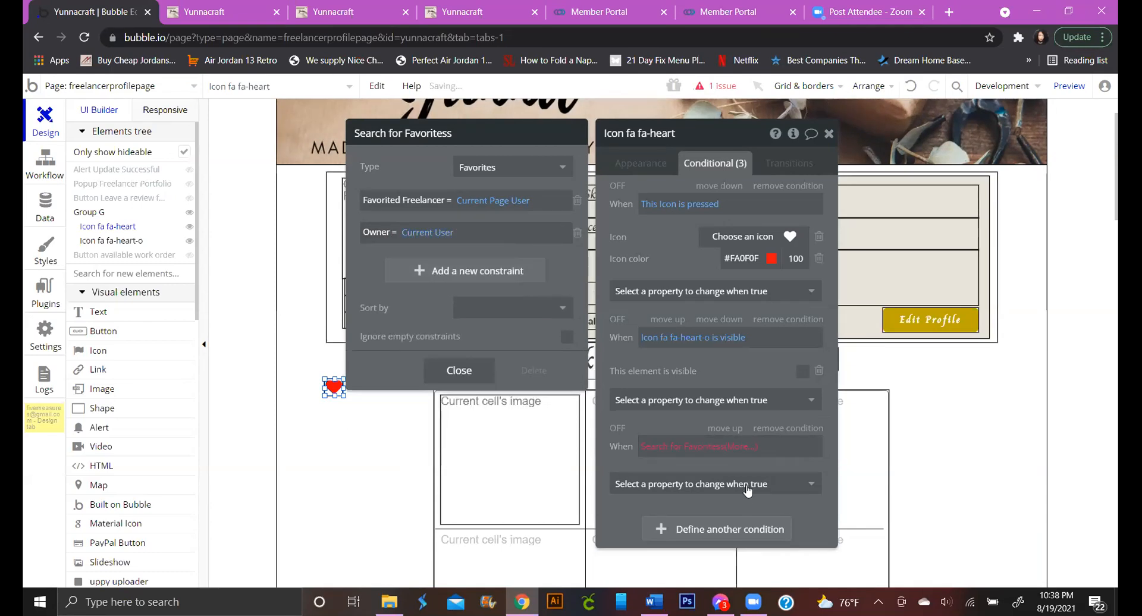
pyautogui.click(744, 446)
pyautogui.click(745, 464)
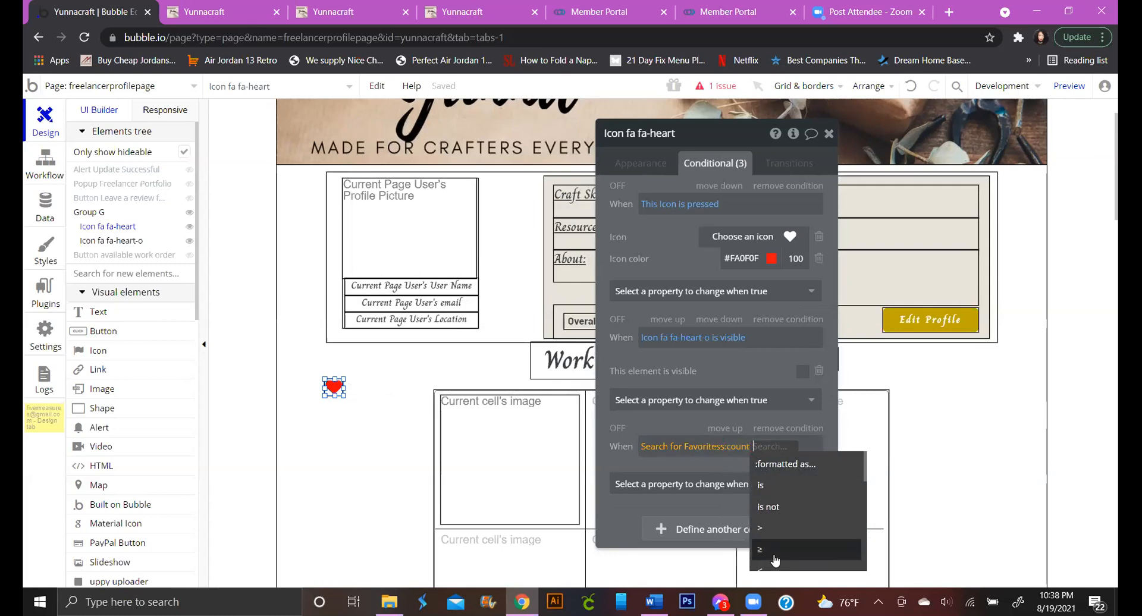
# Make the heart visible when the favorites count > 0, and remove the outline-heart condition
pyautogui.moveTo(775, 561)
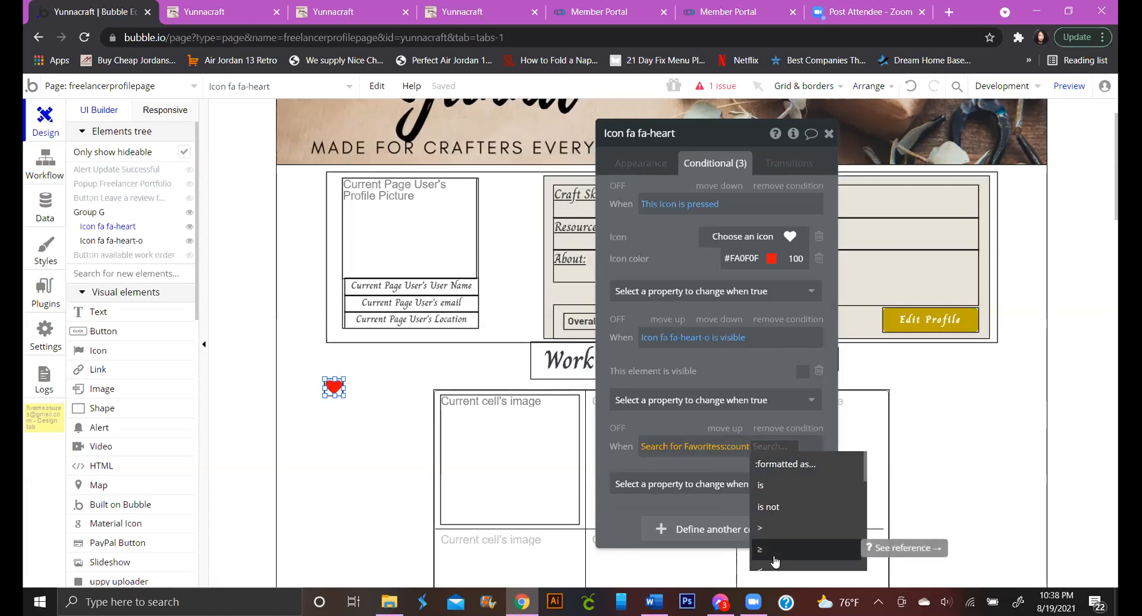
pyautogui.click(767, 528)
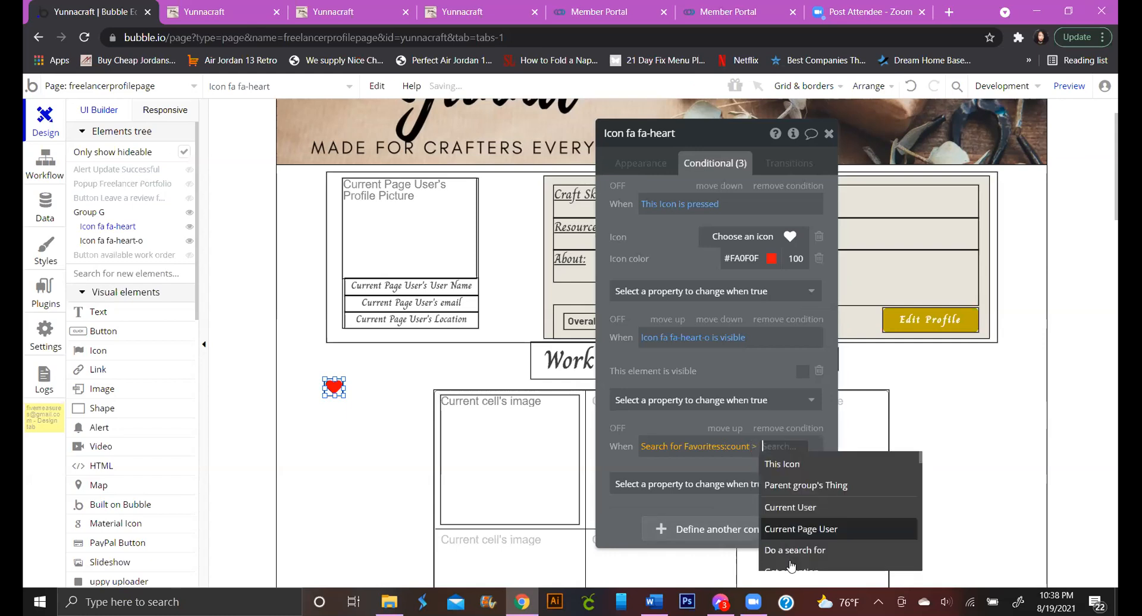
pyautogui.write('0')
pyautogui.moveTo(838, 602)
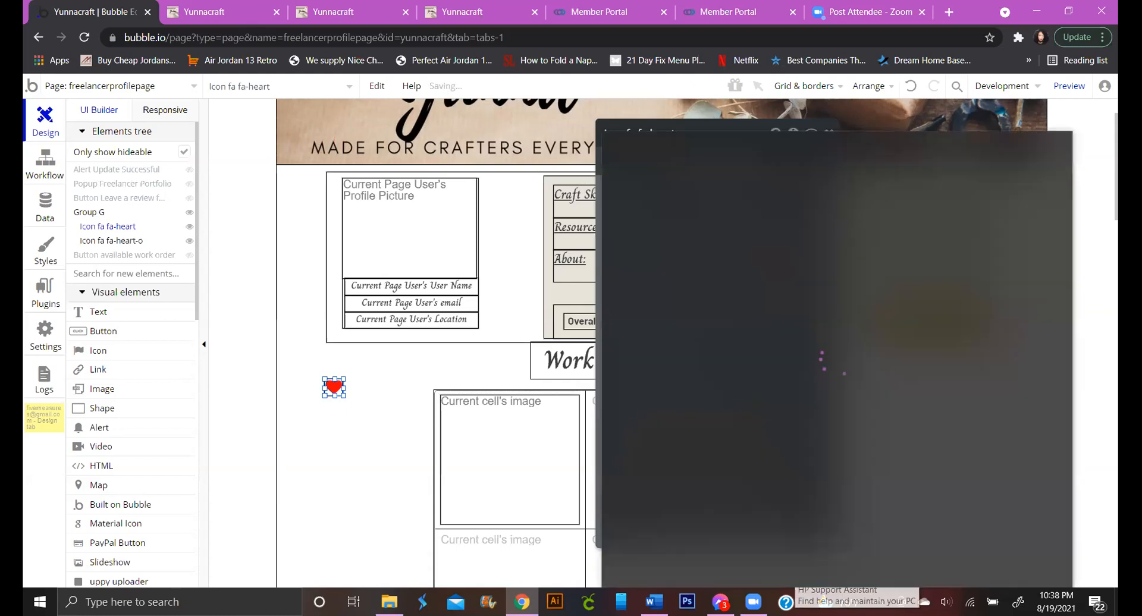
pyautogui.click(1091, 137)
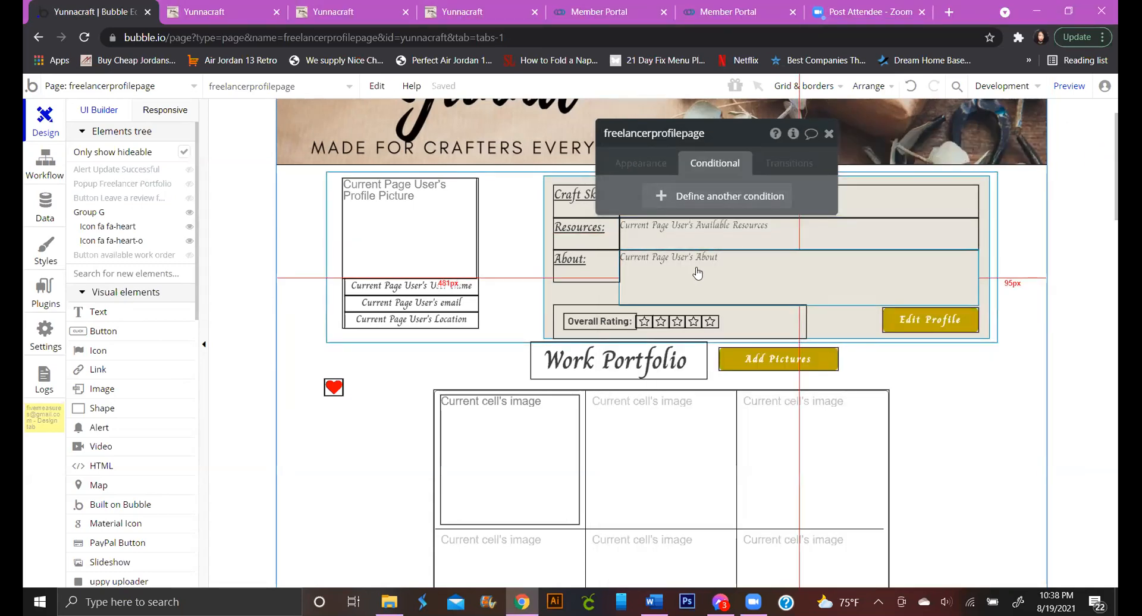
pyautogui.click(342, 392)
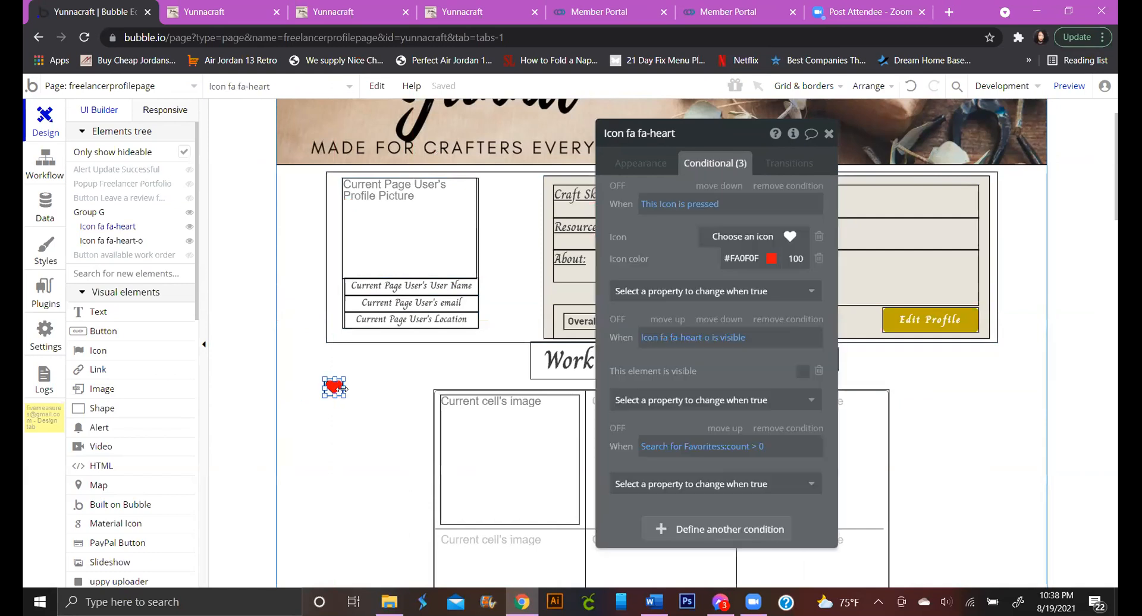
pyautogui.click(752, 482)
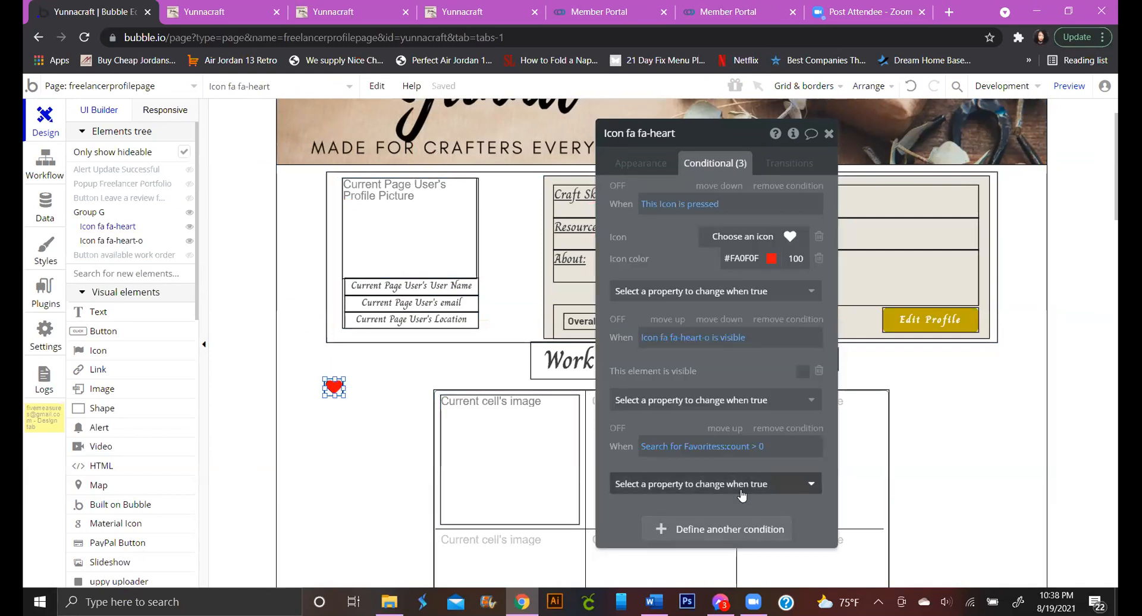
pyautogui.click(744, 528)
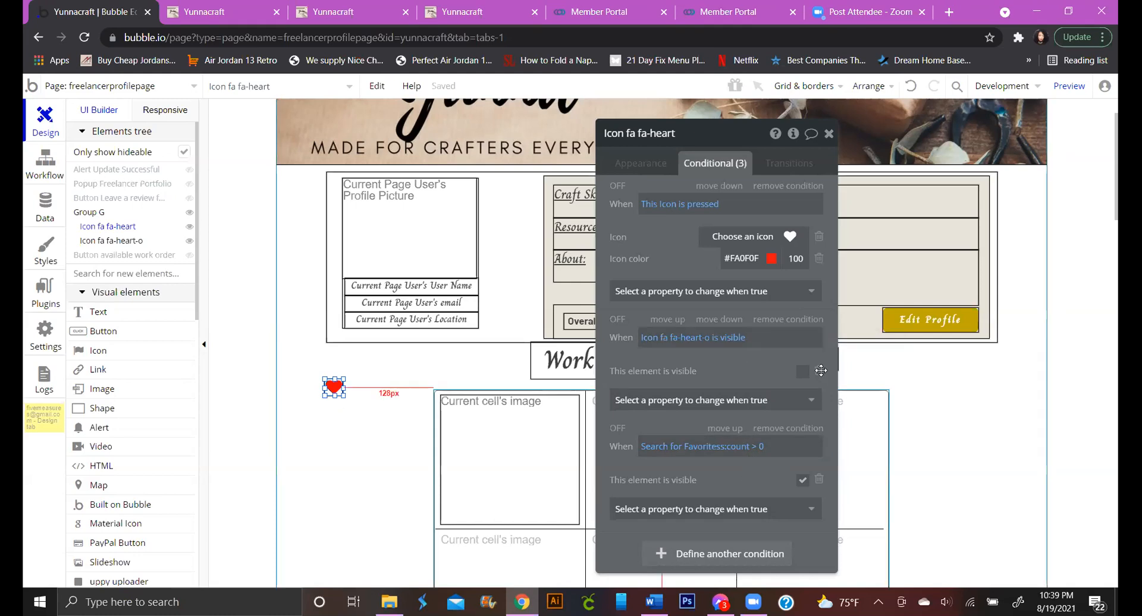
pyautogui.click(803, 321)
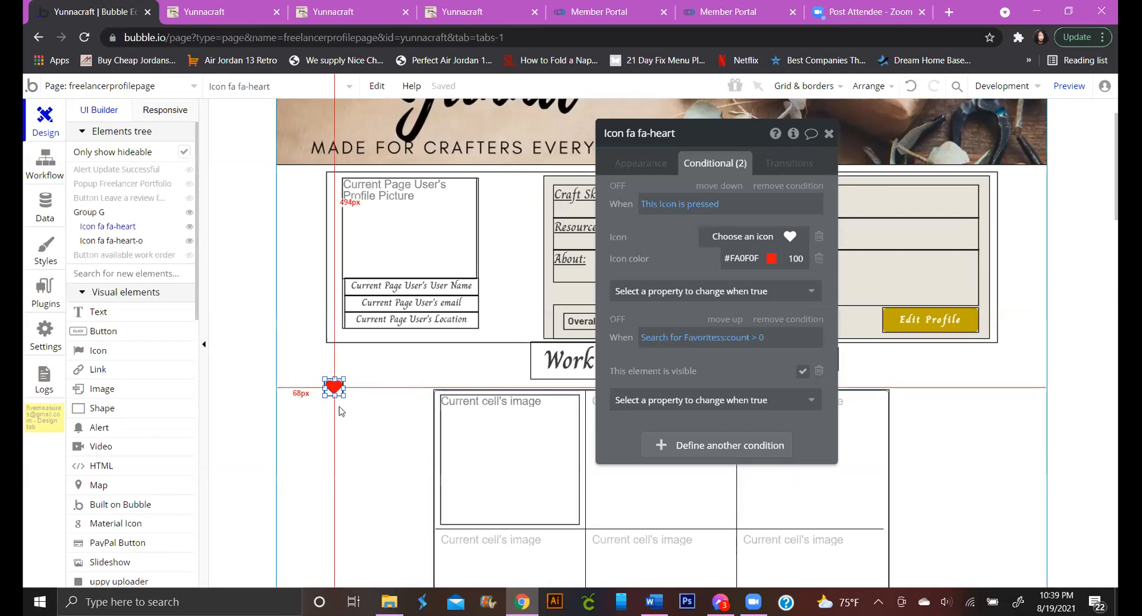
# Move the heart icon to the profile picture's top-right corner and view the Favorites data type
pyautogui.press('Escape')
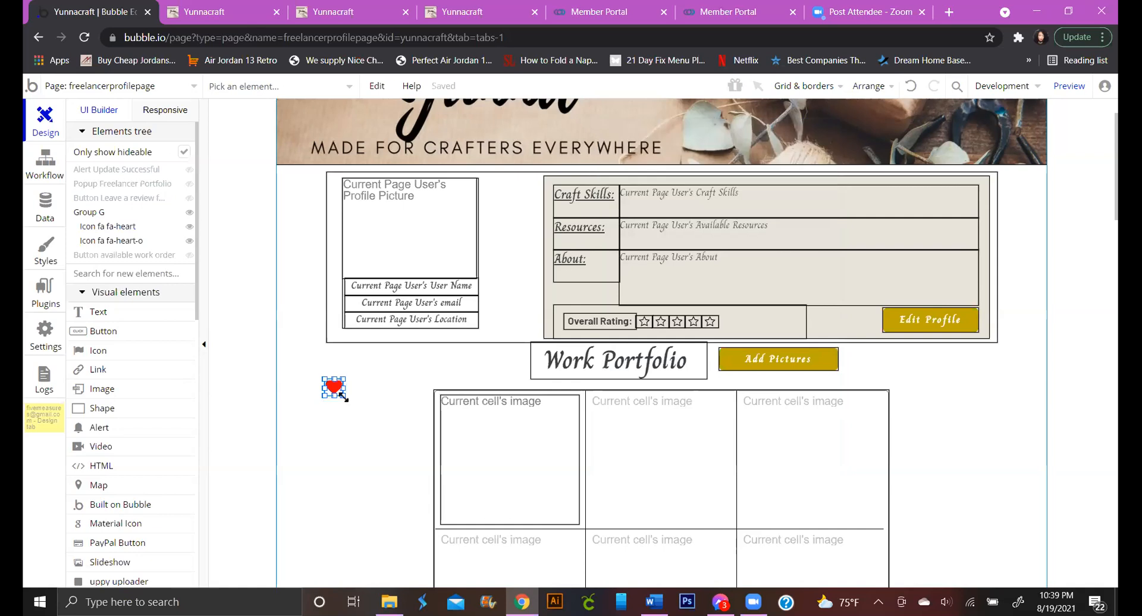
pyautogui.moveTo(334, 387); pyautogui.dragTo(464, 188)
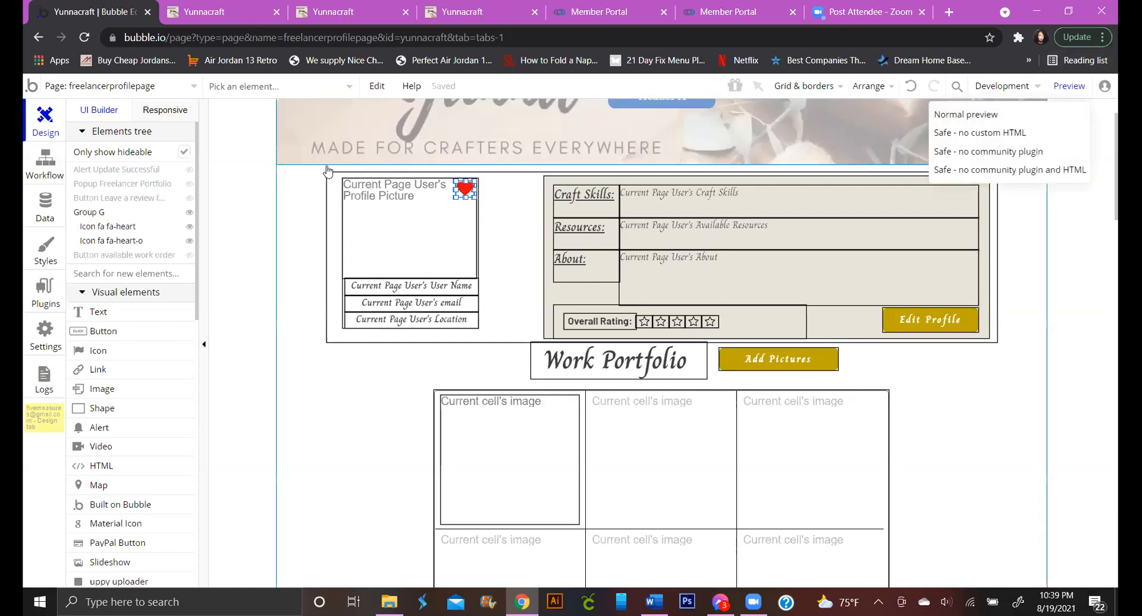
pyautogui.click(45, 215)
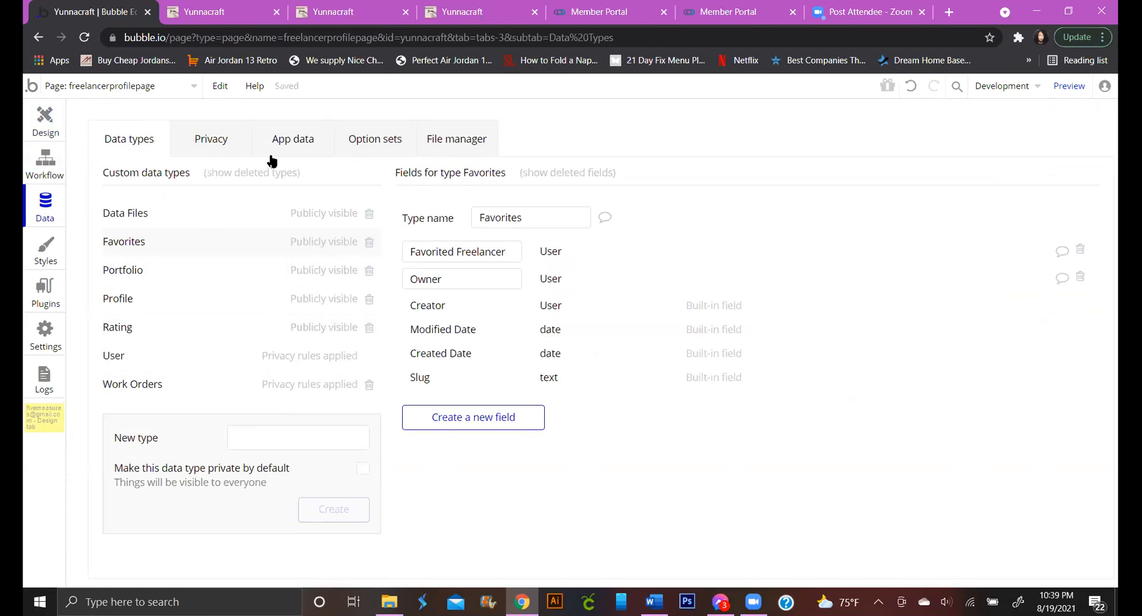
# Browse the All Users records in App data and run the app as the K&G Fashion user
pyautogui.click(300, 143)
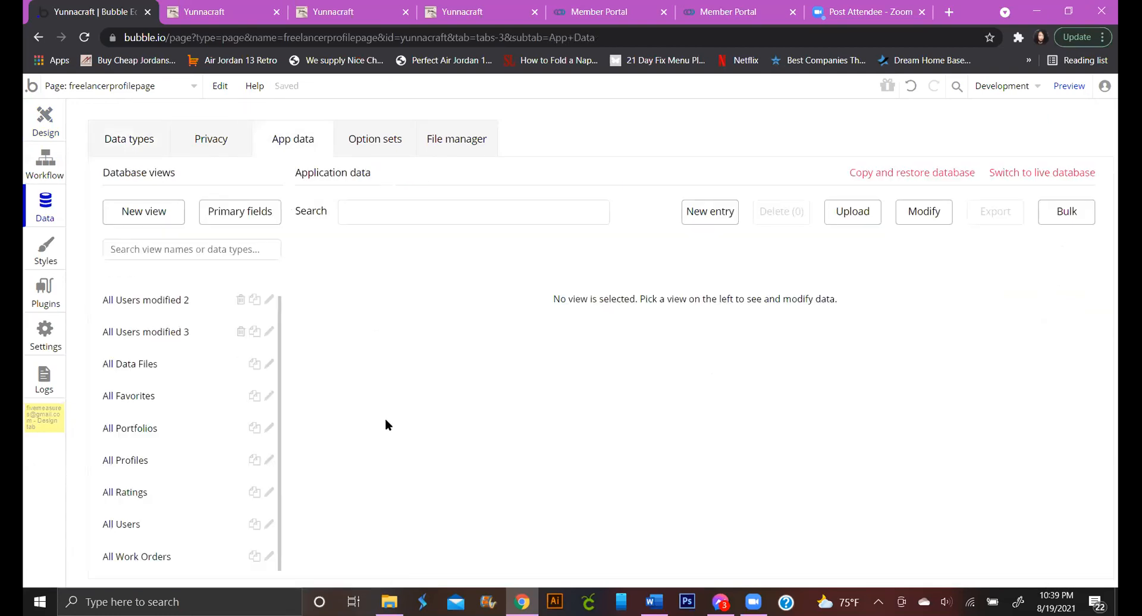
pyautogui.click(143, 524)
pyautogui.scroll(-1, 447, 450)
pyautogui.scroll(-6, 445, 447)
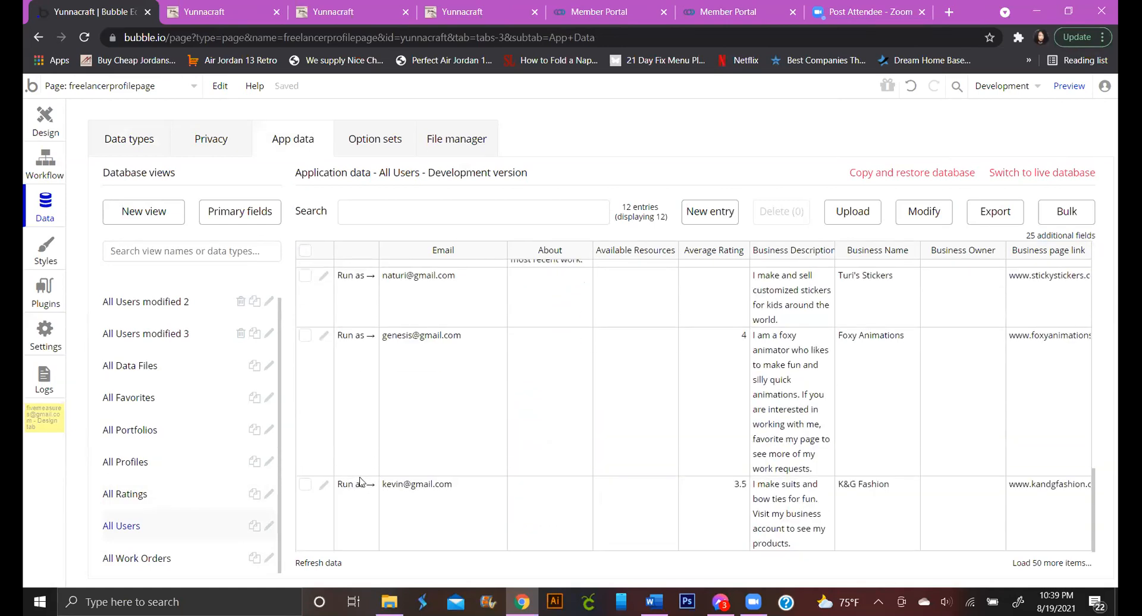
pyautogui.click(360, 483)
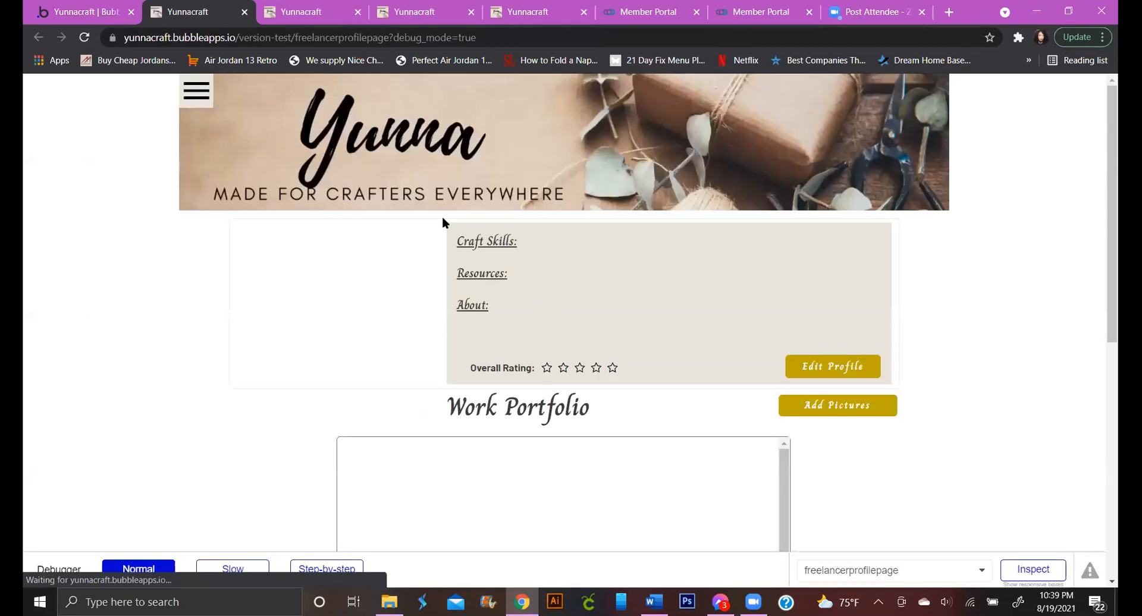
# Open My Business Profile, follow the review's Submitted by link to the freelancer's profile, and return to the editor
pyautogui.click(196, 96)
pyautogui.click(306, 93)
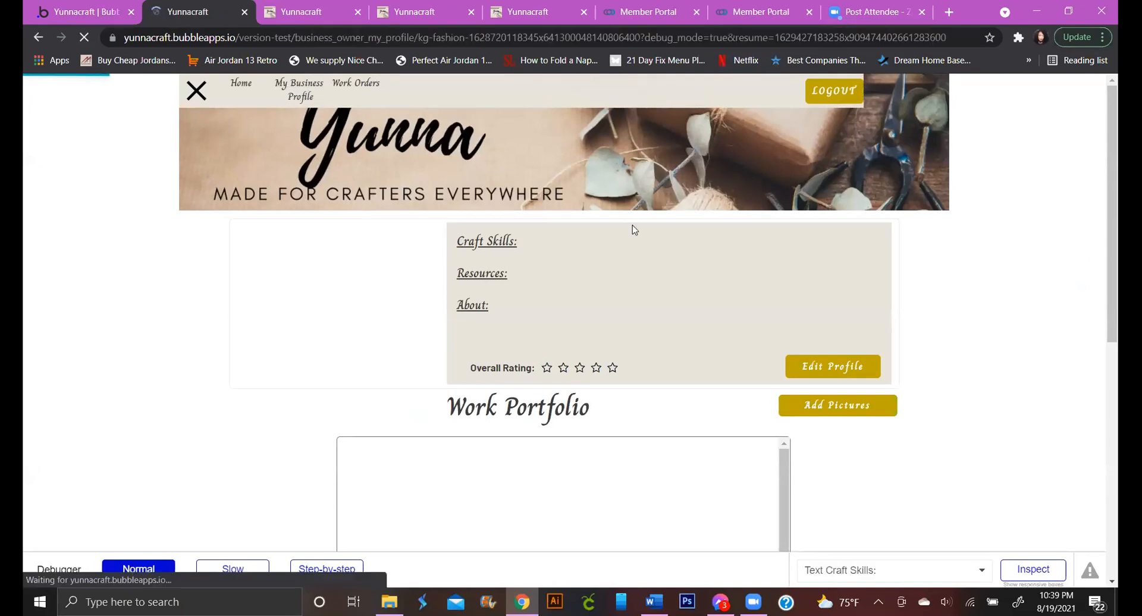
pyautogui.scroll(-6, 617, 270)
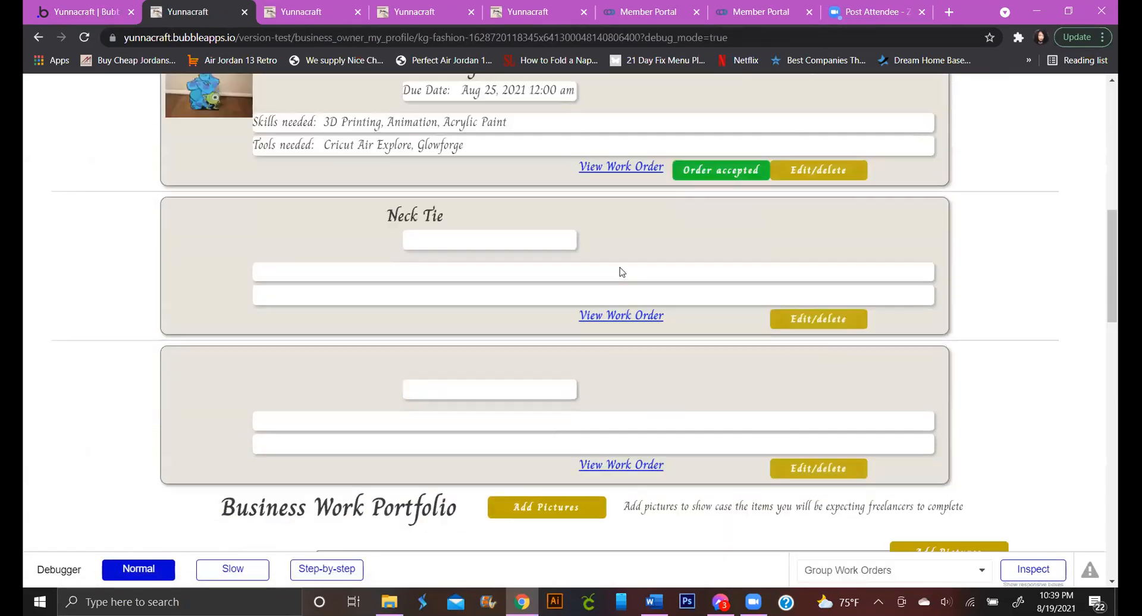
pyautogui.scroll(-3, 620, 272)
pyautogui.scroll(7, 621, 271)
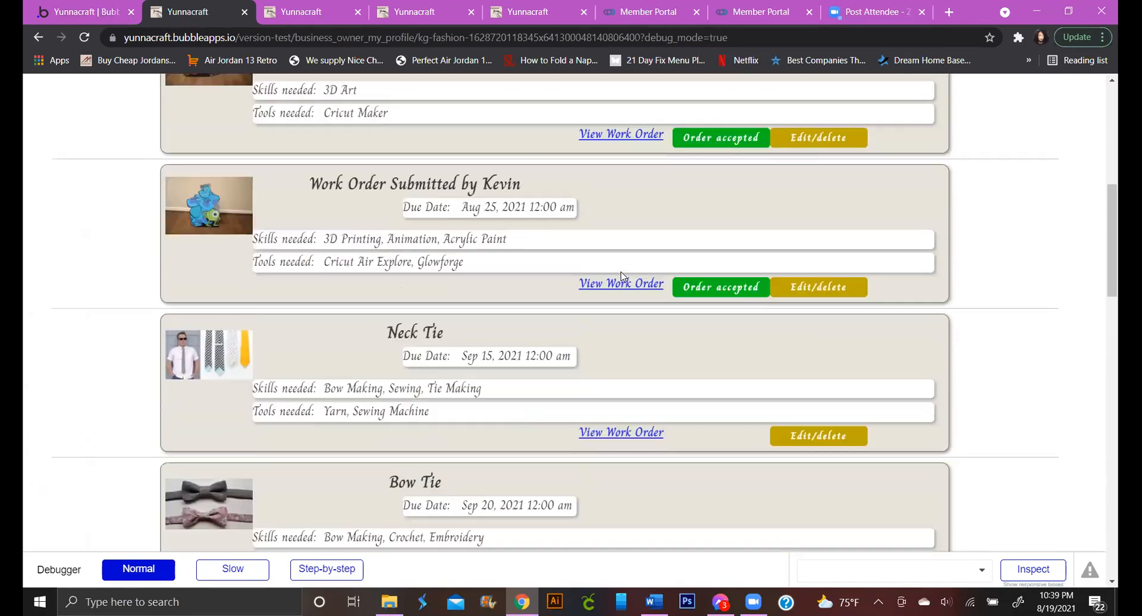
pyautogui.scroll(5, 620, 273)
pyautogui.scroll(-10, 621, 272)
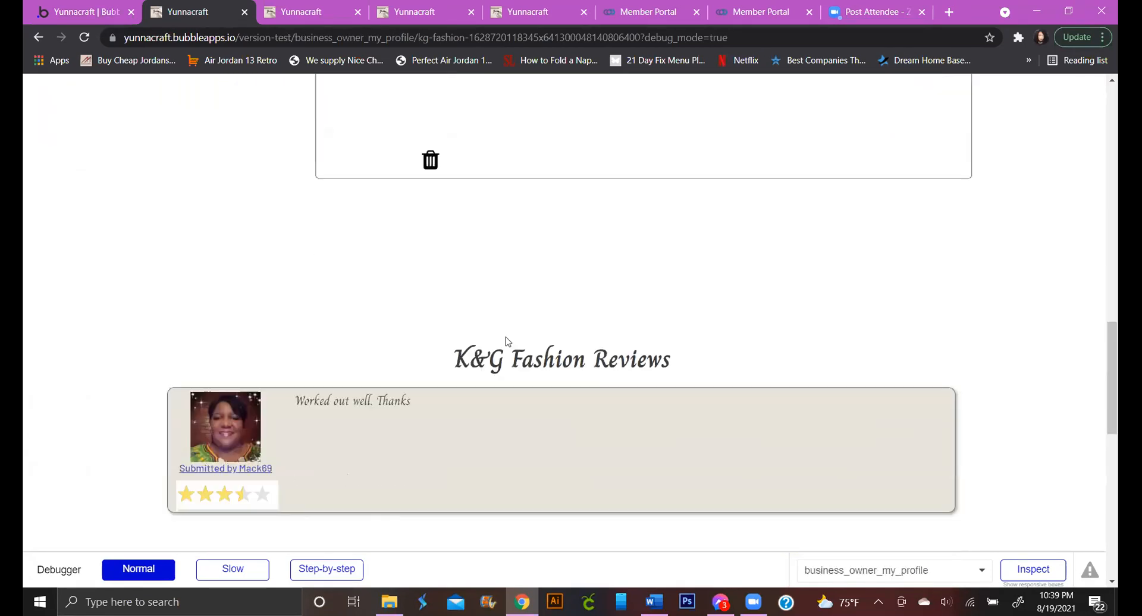
pyautogui.scroll(-3, 507, 341)
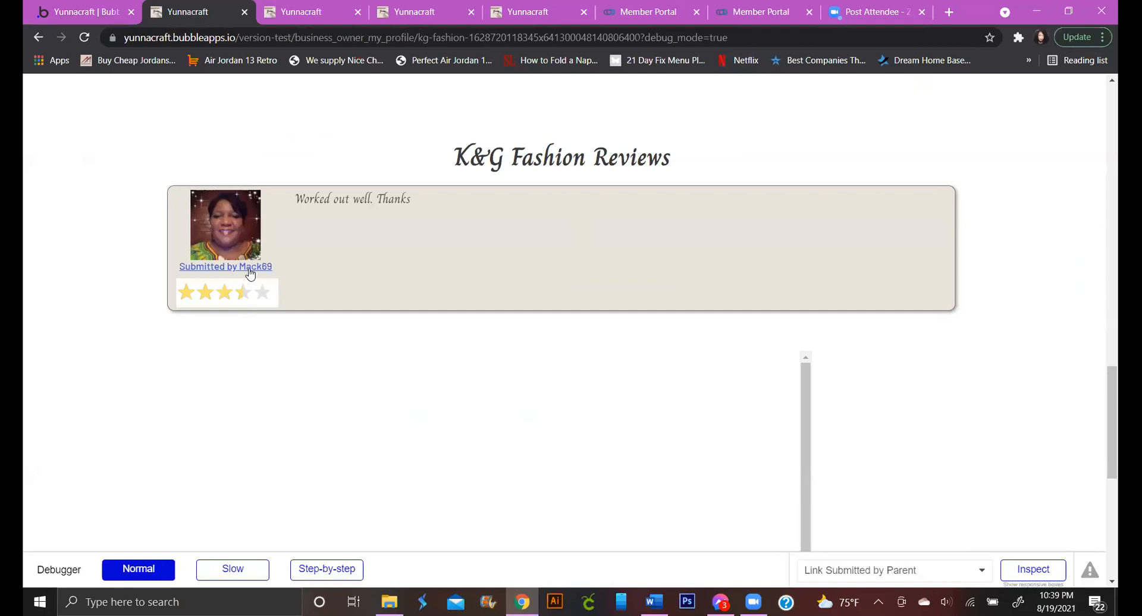
pyautogui.click(255, 267)
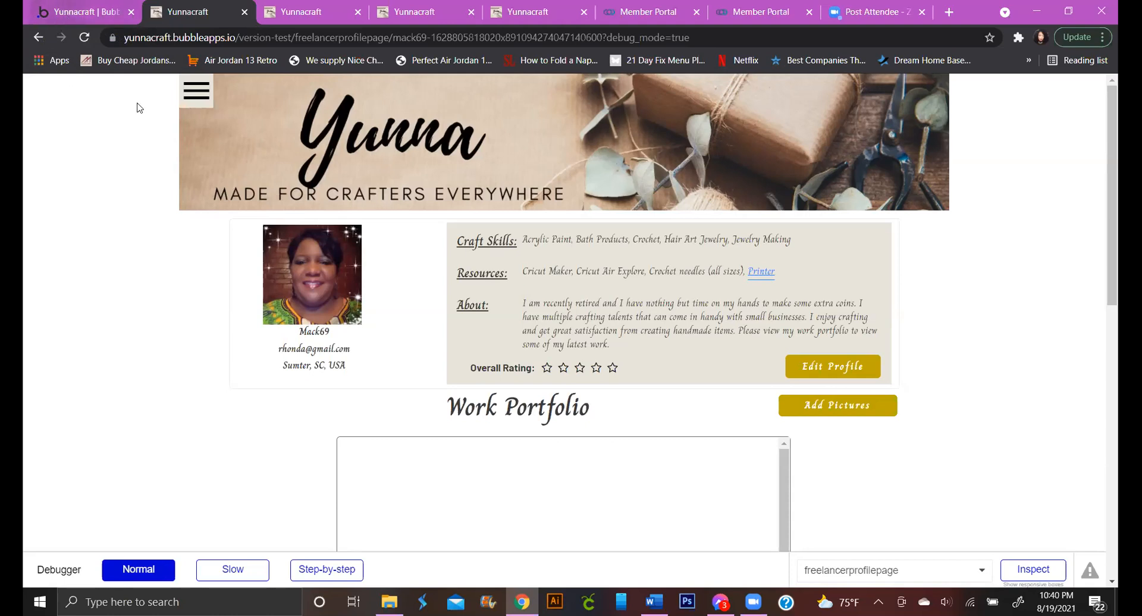
pyautogui.click(75, 12)
# Return to the editor, select the heart icon's parent Group G, and view its visibility condition
pyautogui.click(44, 128)
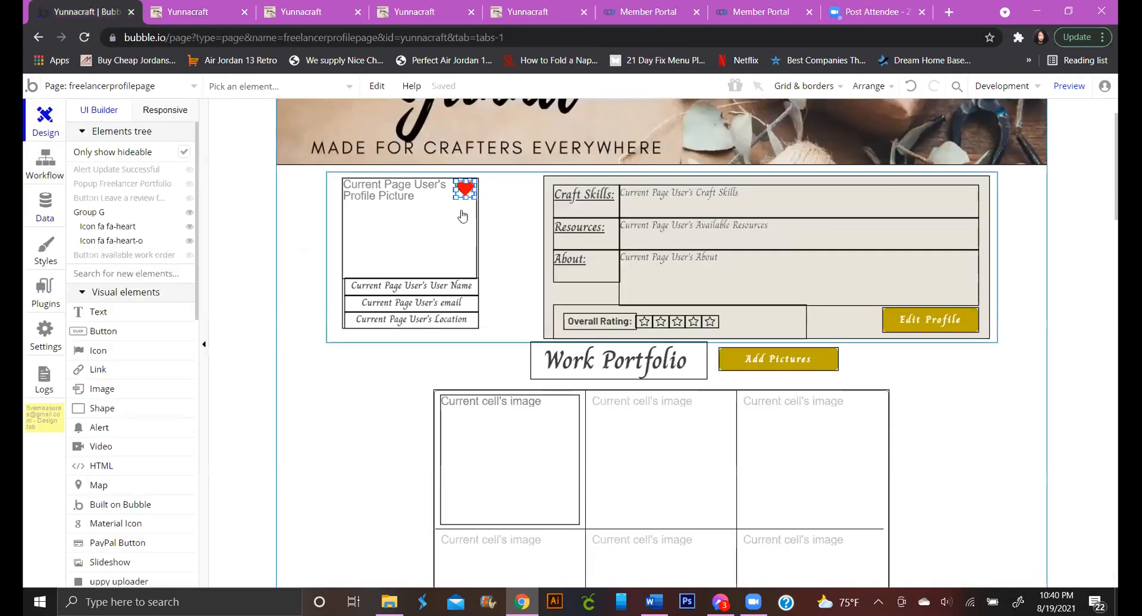
pyautogui.doubleClick(466, 191)
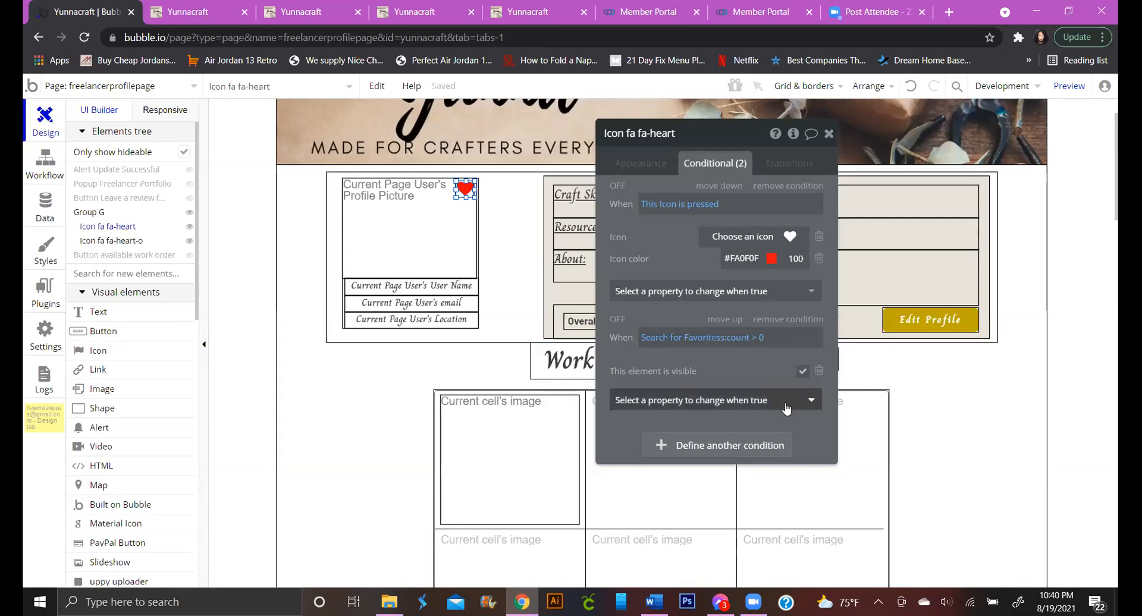
pyautogui.click(469, 201)
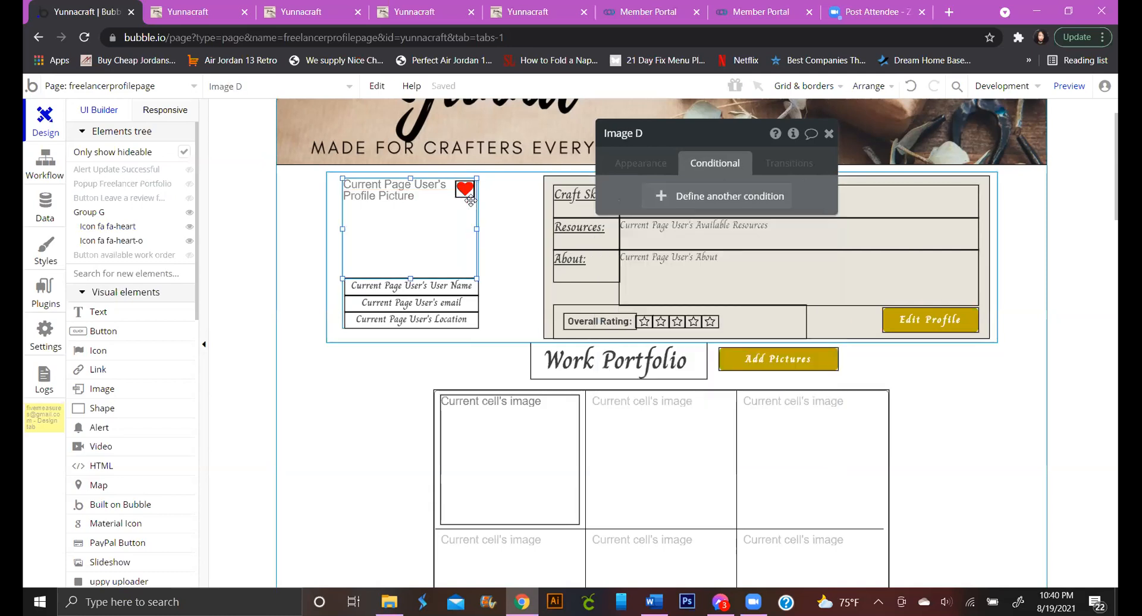
pyautogui.click(466, 190)
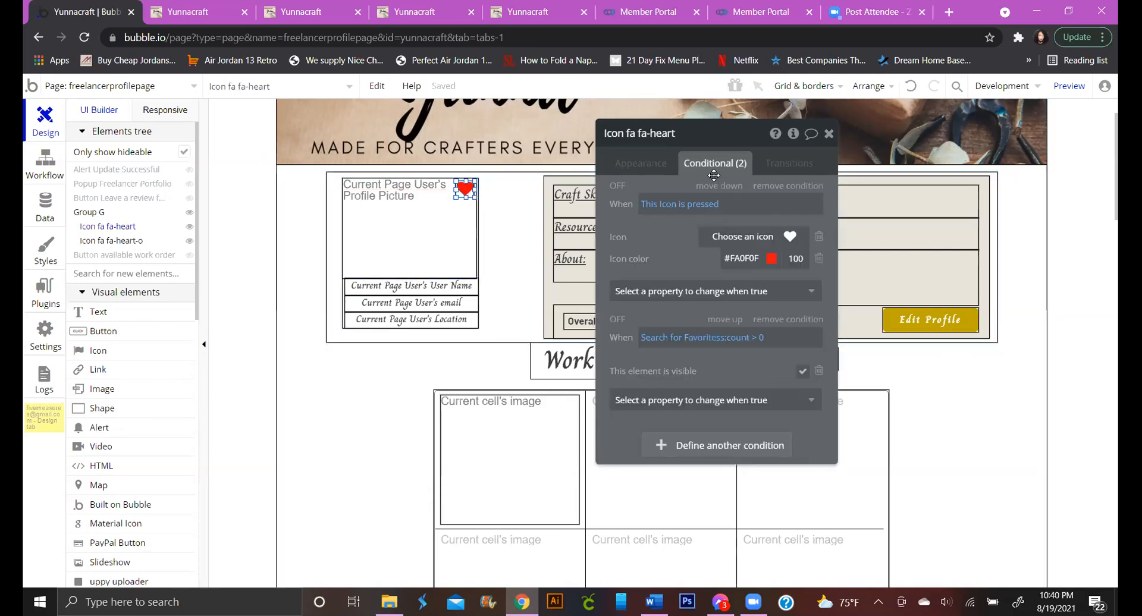
pyautogui.click(660, 170)
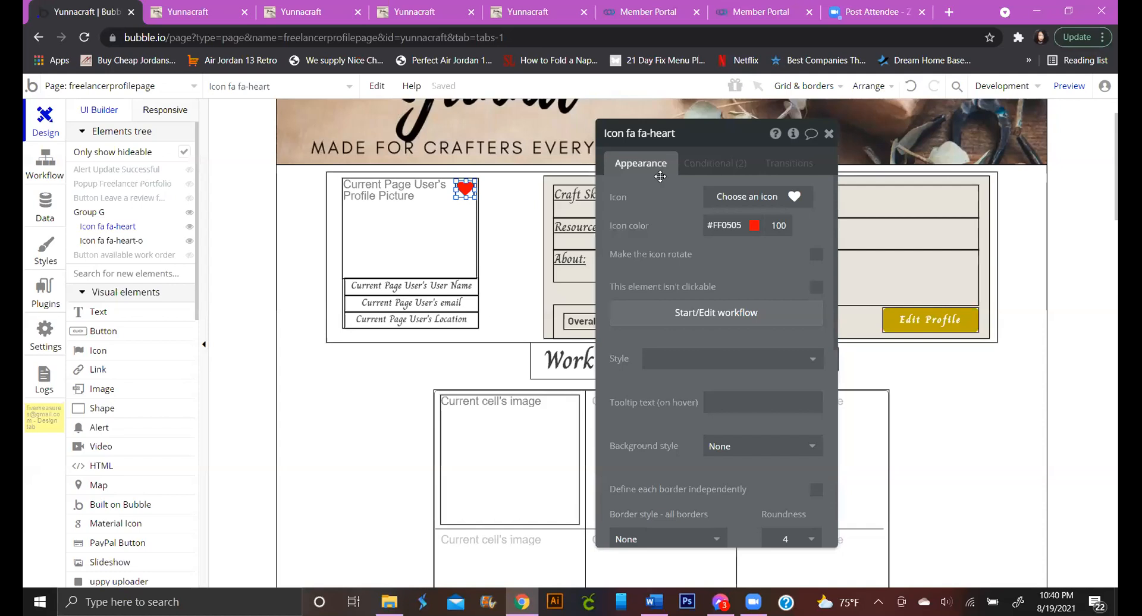
pyautogui.scroll(-6, 689, 309)
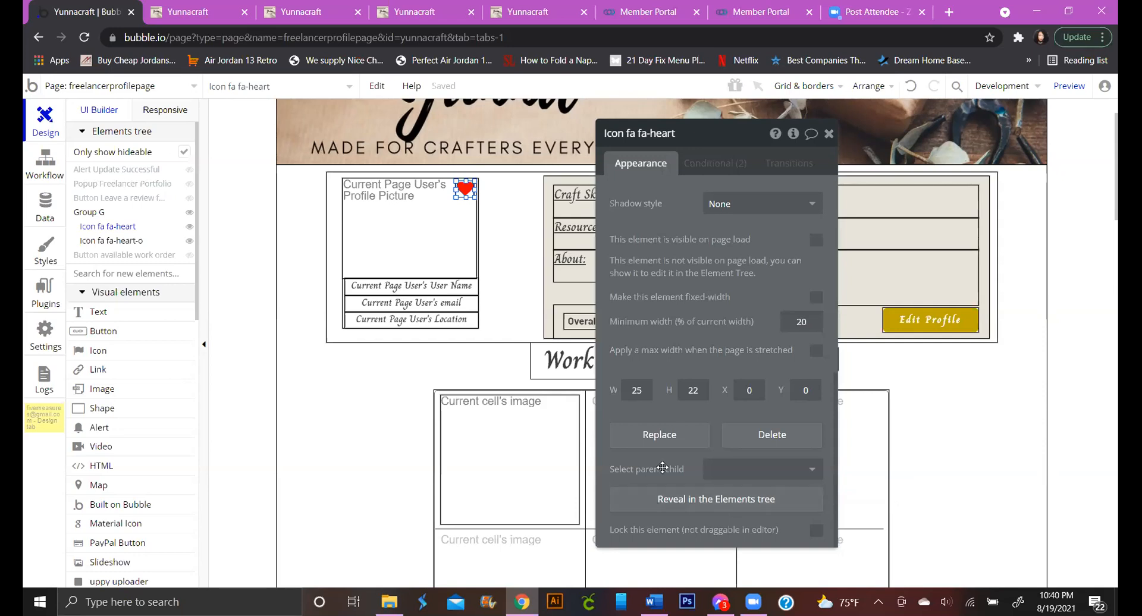
pyautogui.click(806, 471)
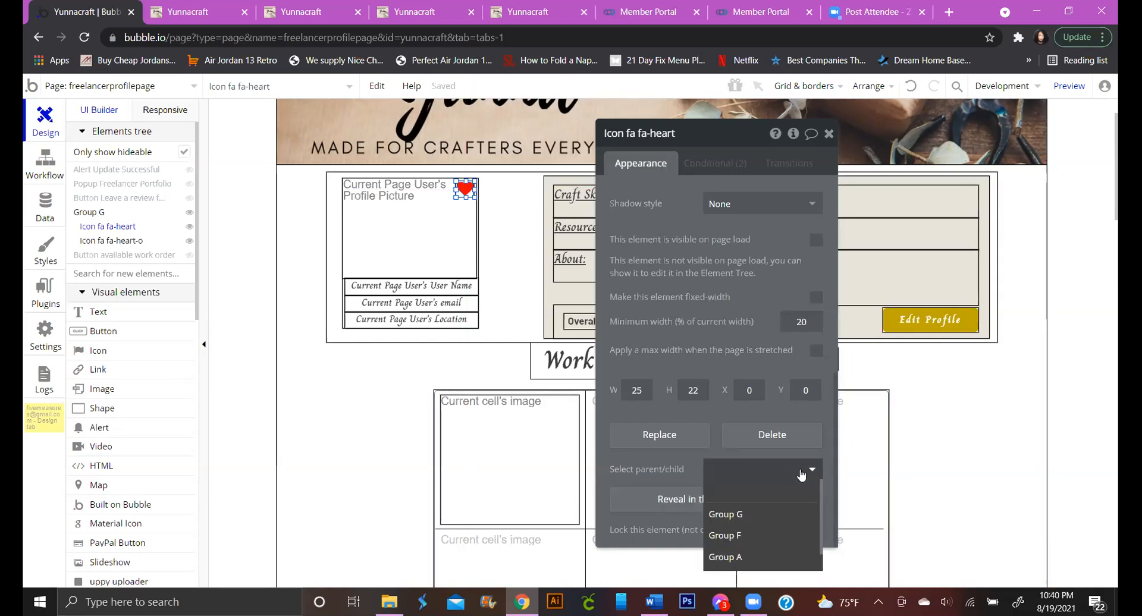
pyautogui.click(774, 521)
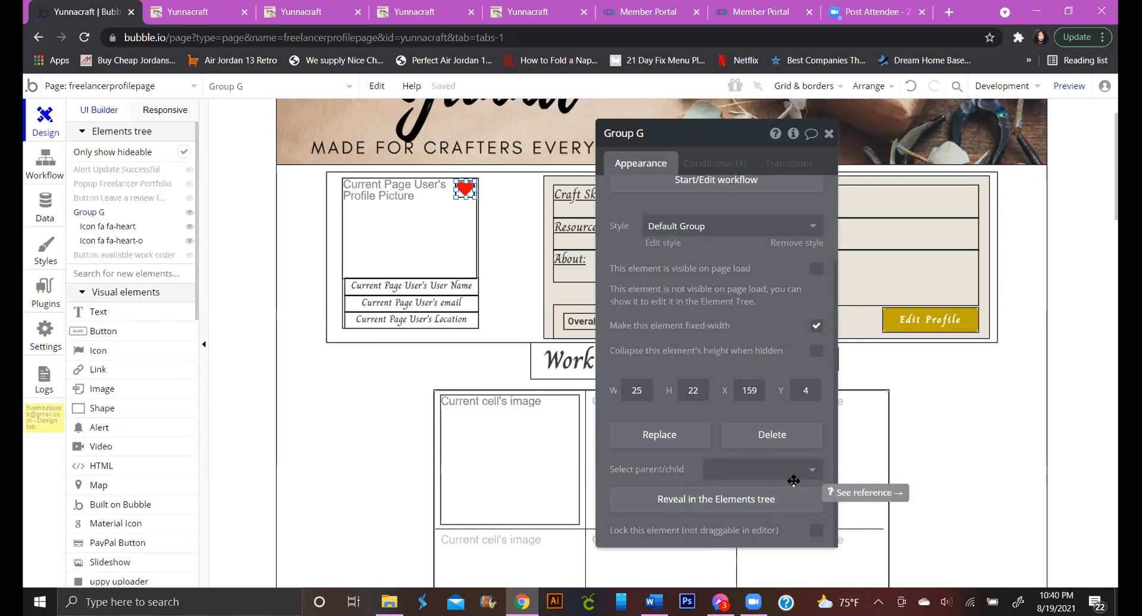
pyautogui.click(721, 166)
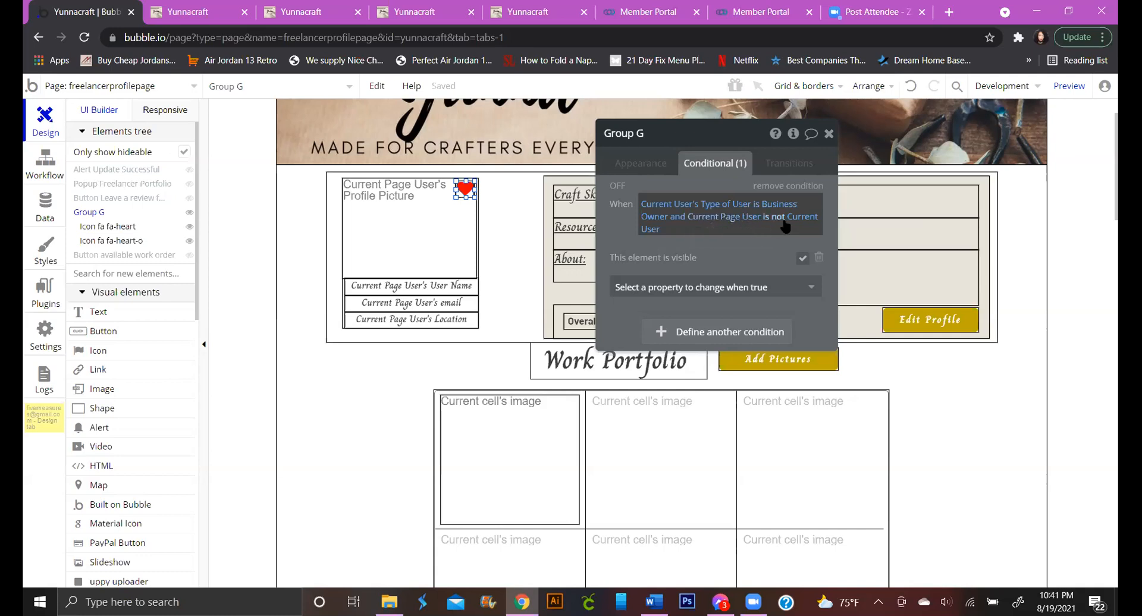
# Simplify Group G's condition to show only when Current User is a Business Owner
pyautogui.click(653, 230)
pyautogui.press('BackSpace')
pyautogui.press('BackSpace')
pyautogui.press('BackSpace')
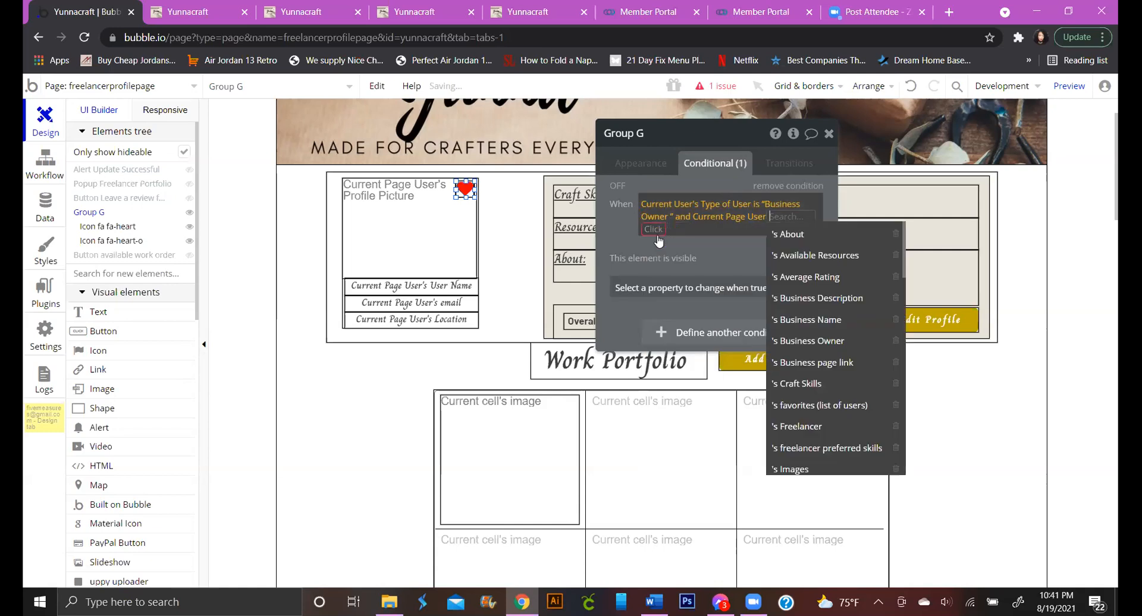
pyautogui.click(636, 225)
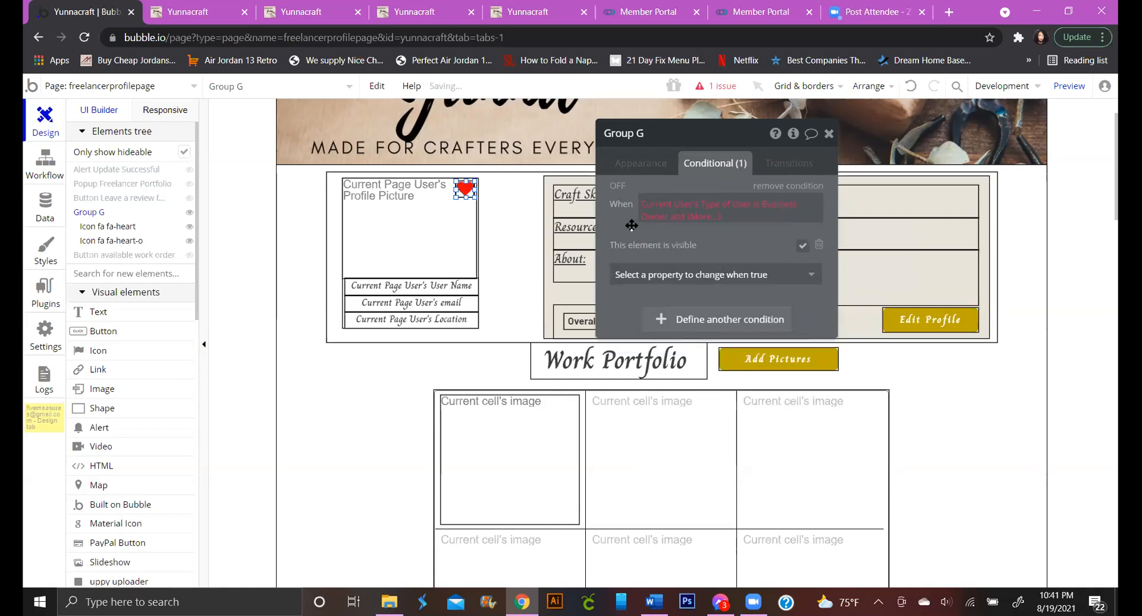
pyautogui.click(708, 224)
pyautogui.press('BackSpace')
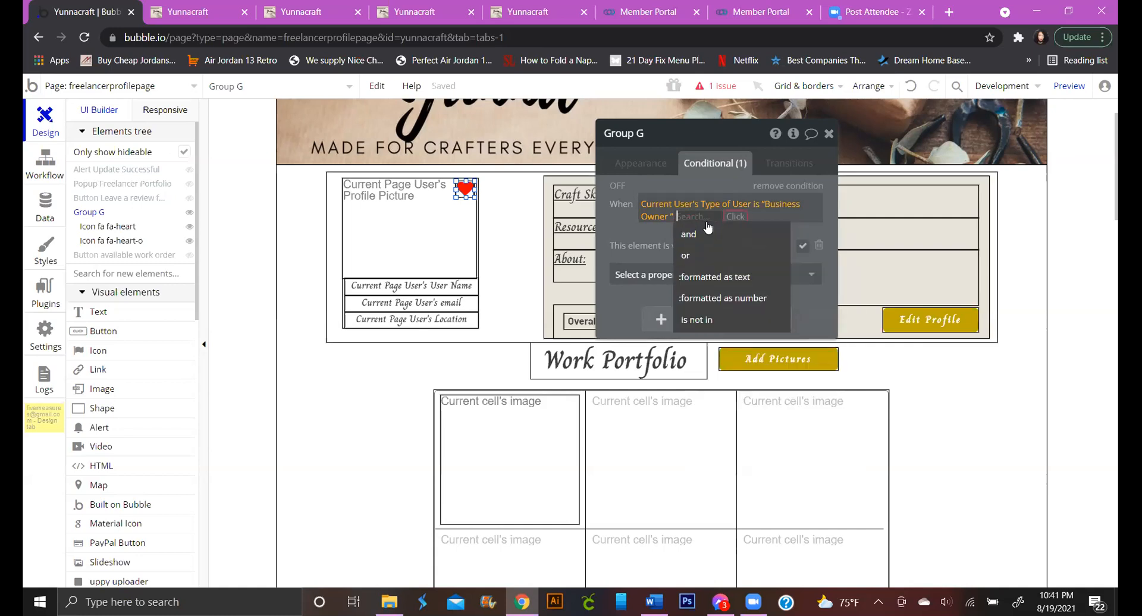
pyautogui.click(630, 224)
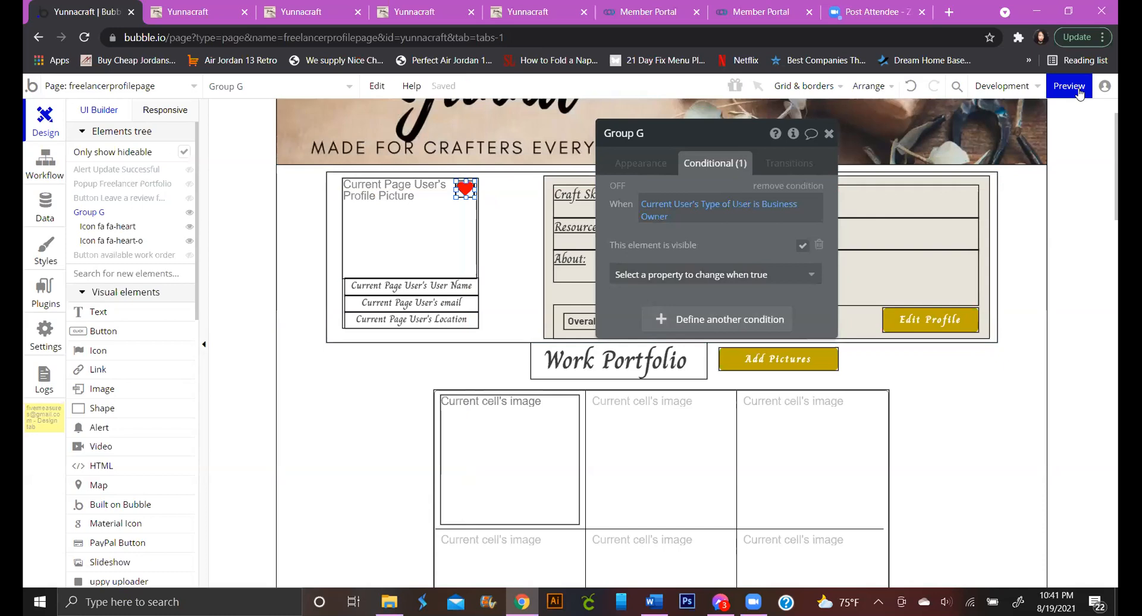
# Review Group G's visible-on-page-load setting and its revised condition
pyautogui.moveTo(1078, 93)
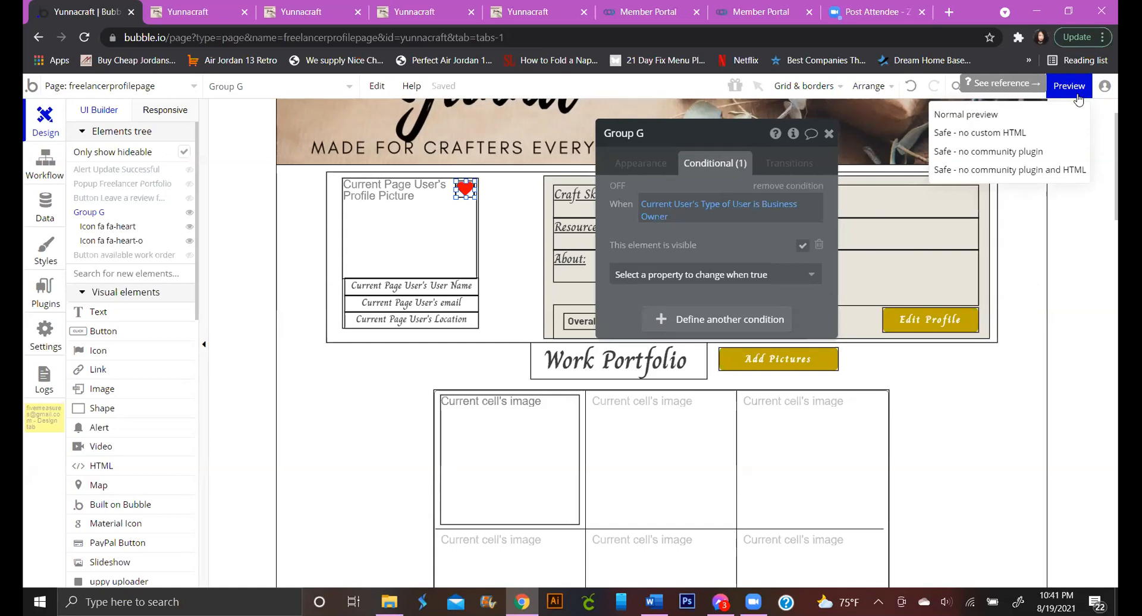
pyautogui.click(661, 169)
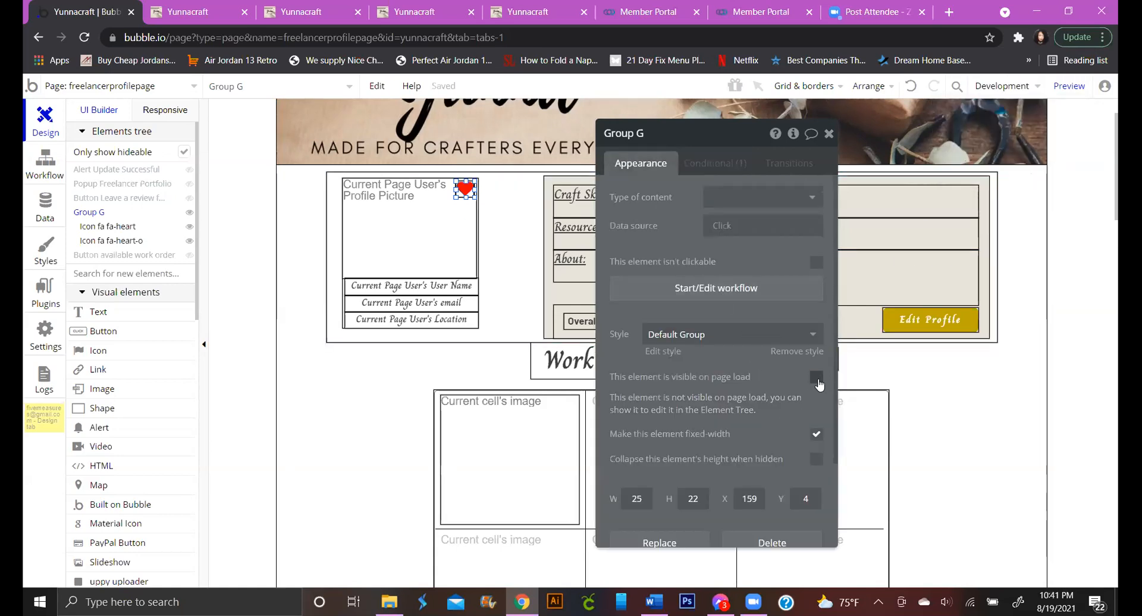
pyautogui.click(712, 166)
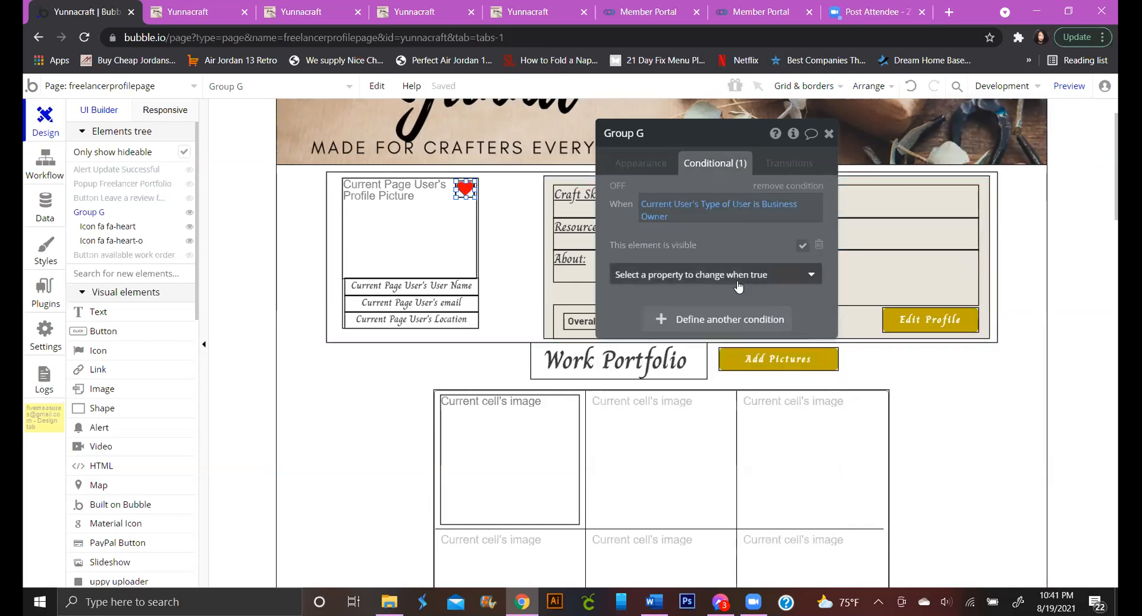
pyautogui.click(650, 163)
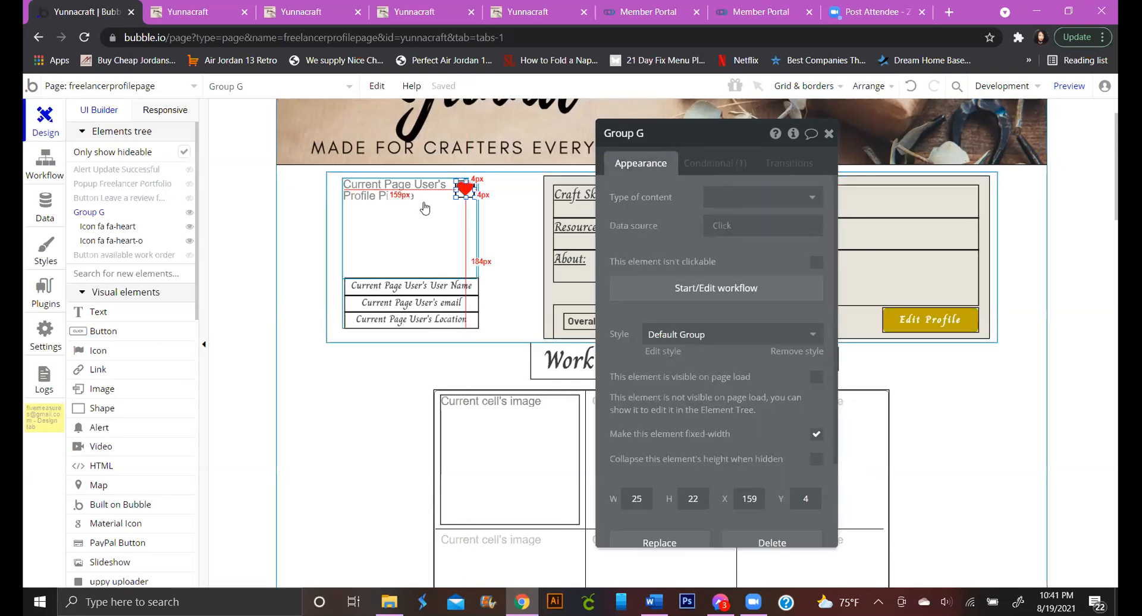
# Inspect the red filled heart's conditions and parents, then hide it in the editor
pyautogui.click(464, 189)
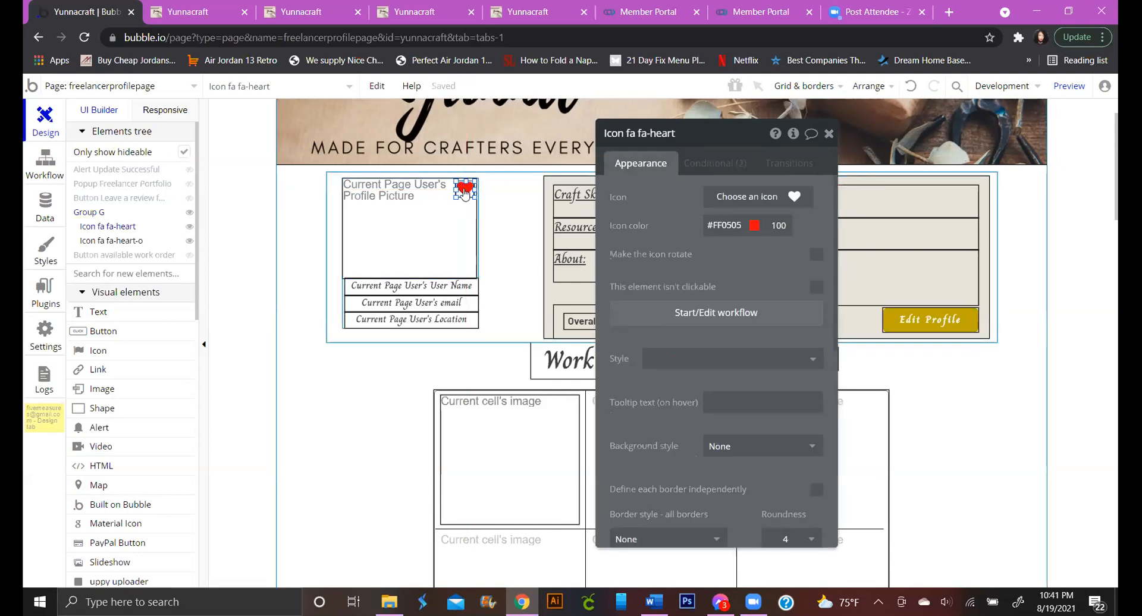
pyautogui.click(735, 169)
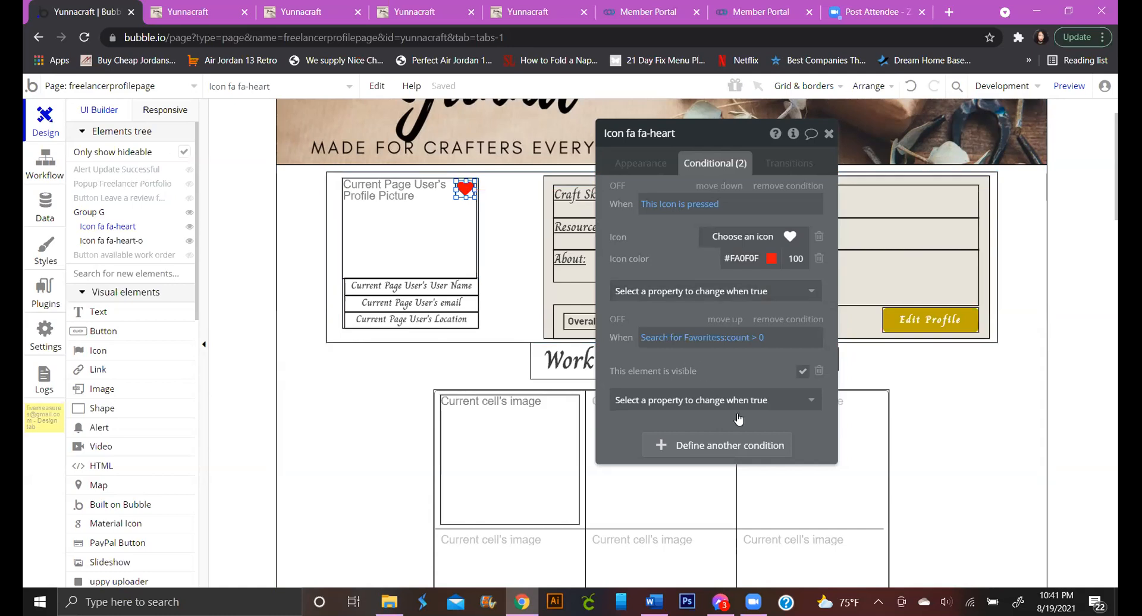
pyautogui.click(641, 165)
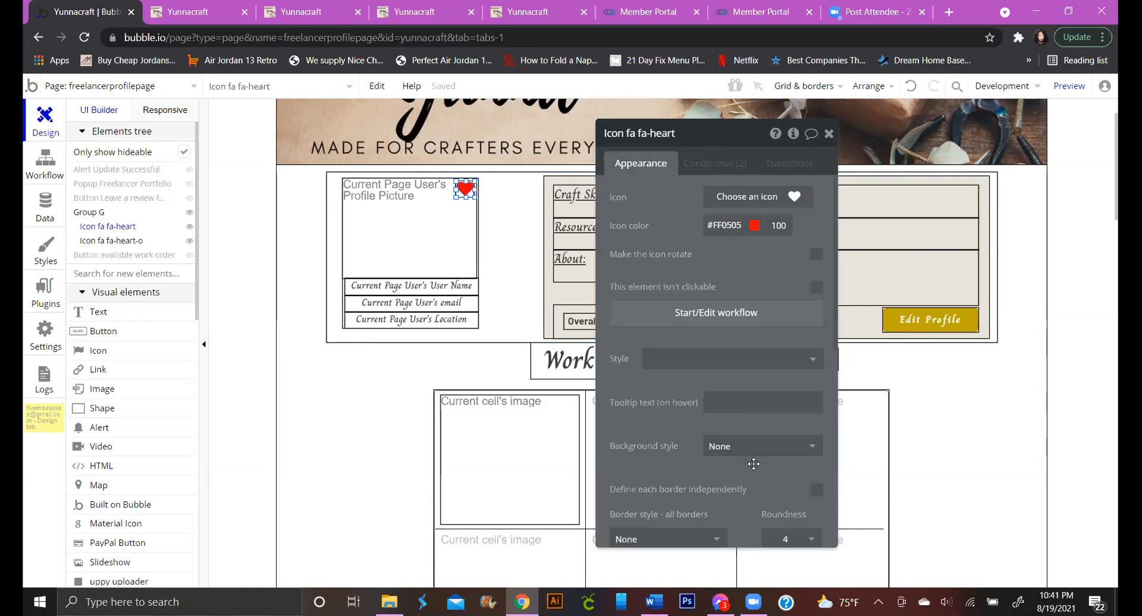
pyautogui.scroll(-8, 738, 446)
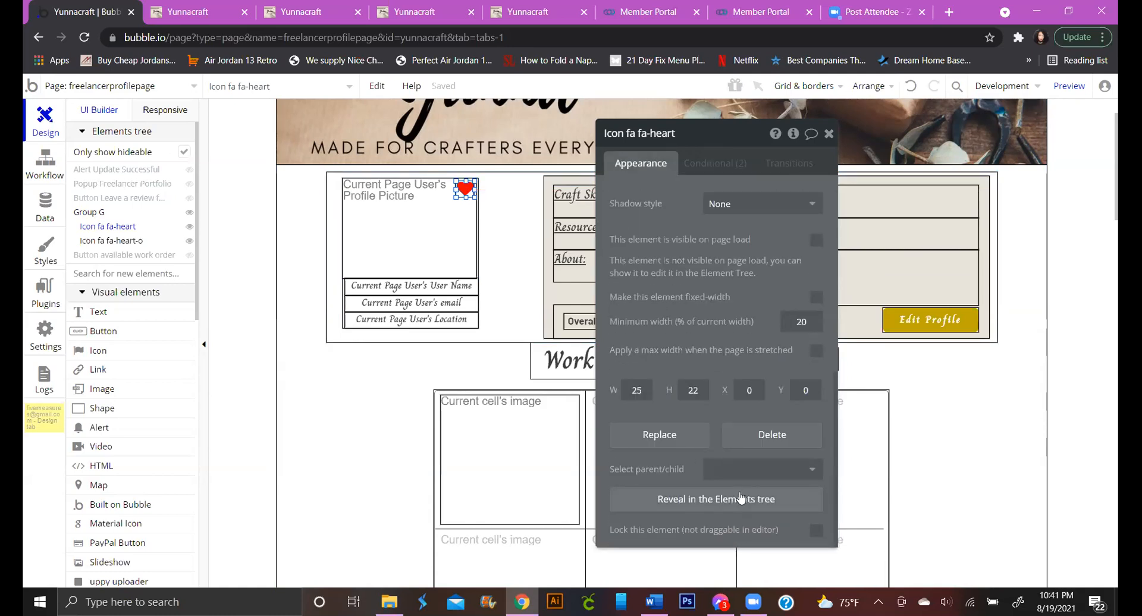
pyautogui.click(762, 476)
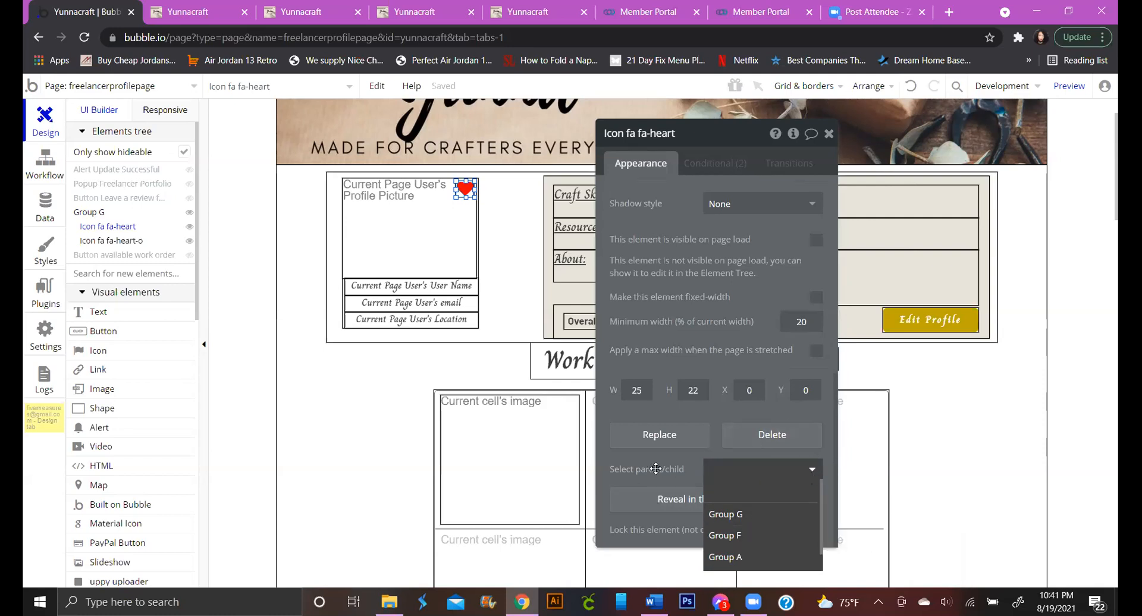
pyautogui.click(650, 223)
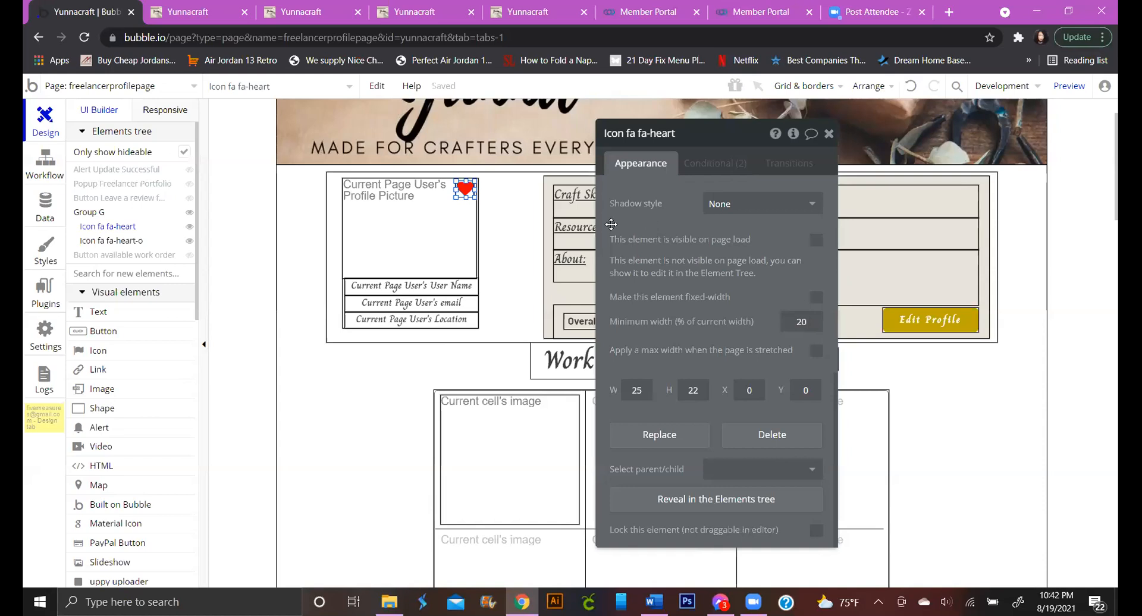
pyautogui.click(189, 226)
# Remove the Business Owner and Freelancer user-type conditions from the outlined fa-heart-o icon
pyautogui.click(466, 190)
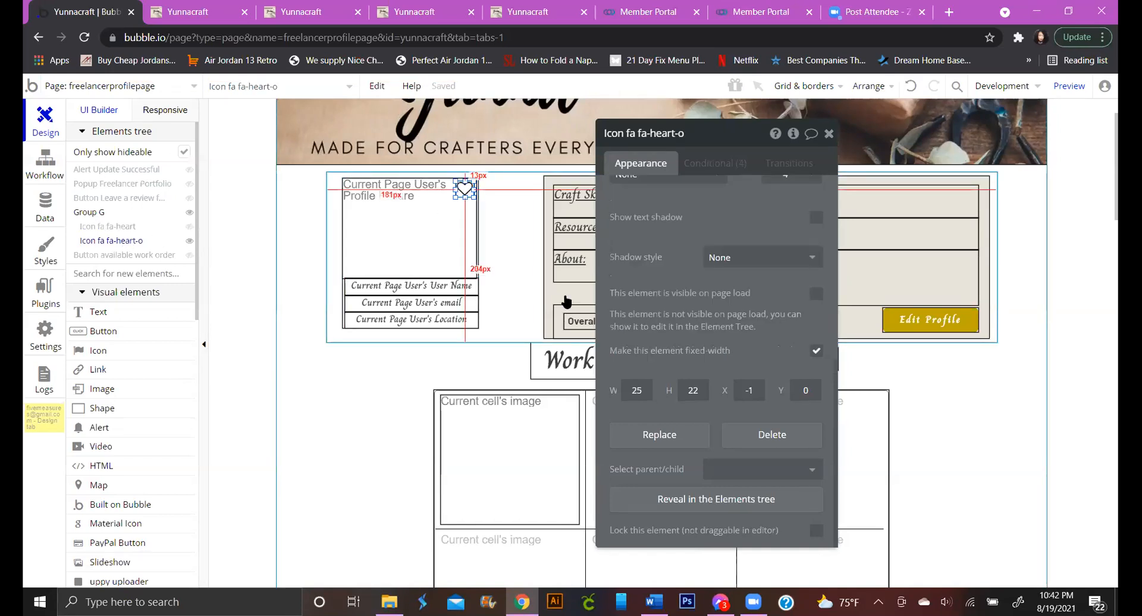
pyautogui.click(738, 164)
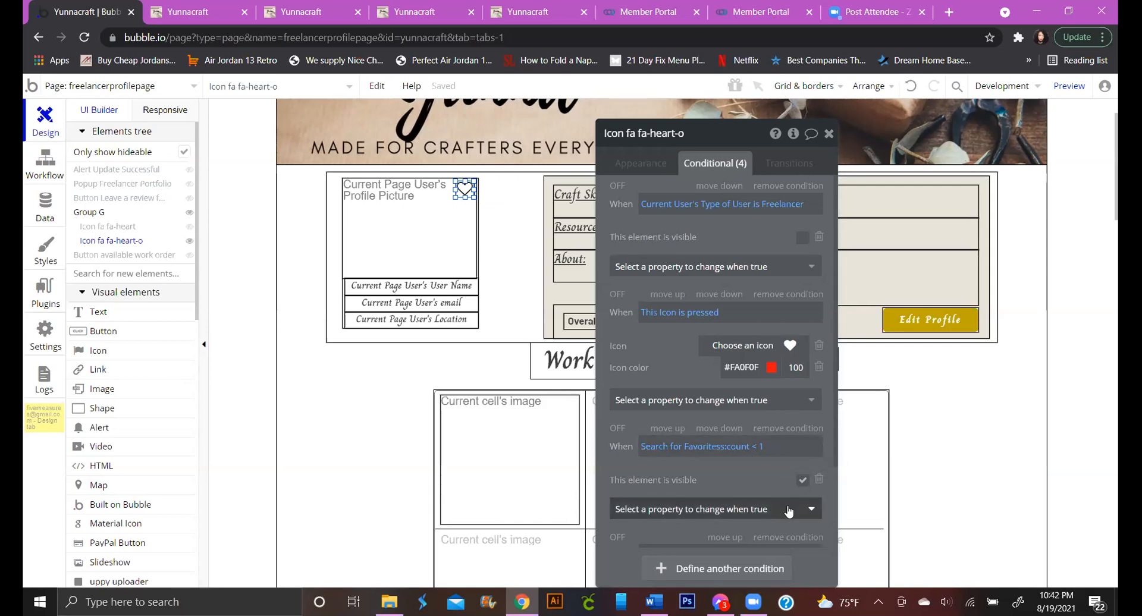
pyautogui.scroll(-2, 785, 506)
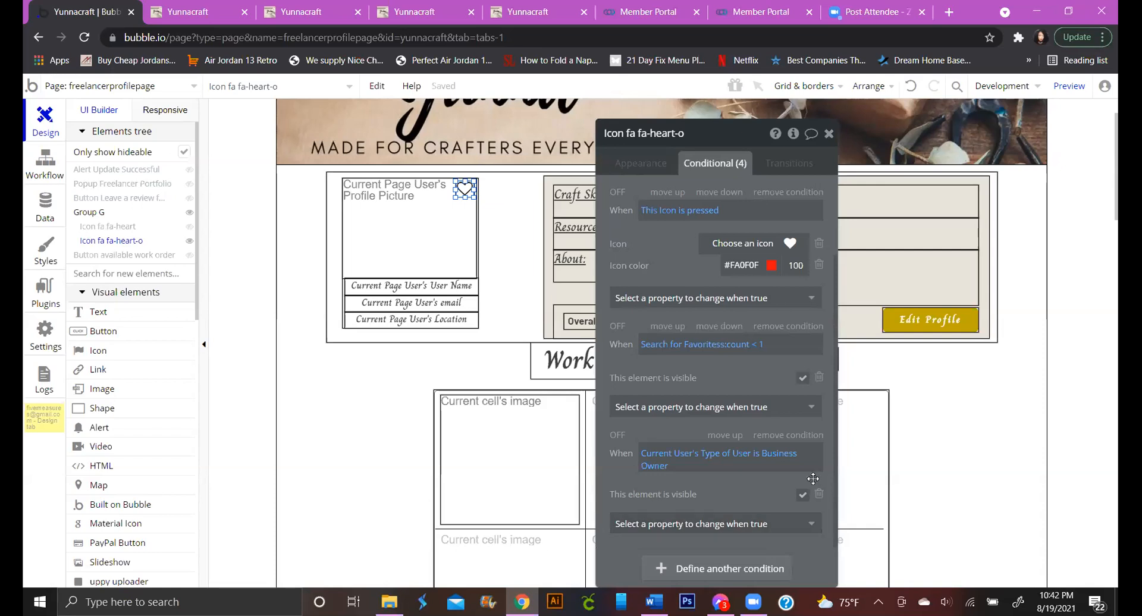
pyautogui.click(805, 435)
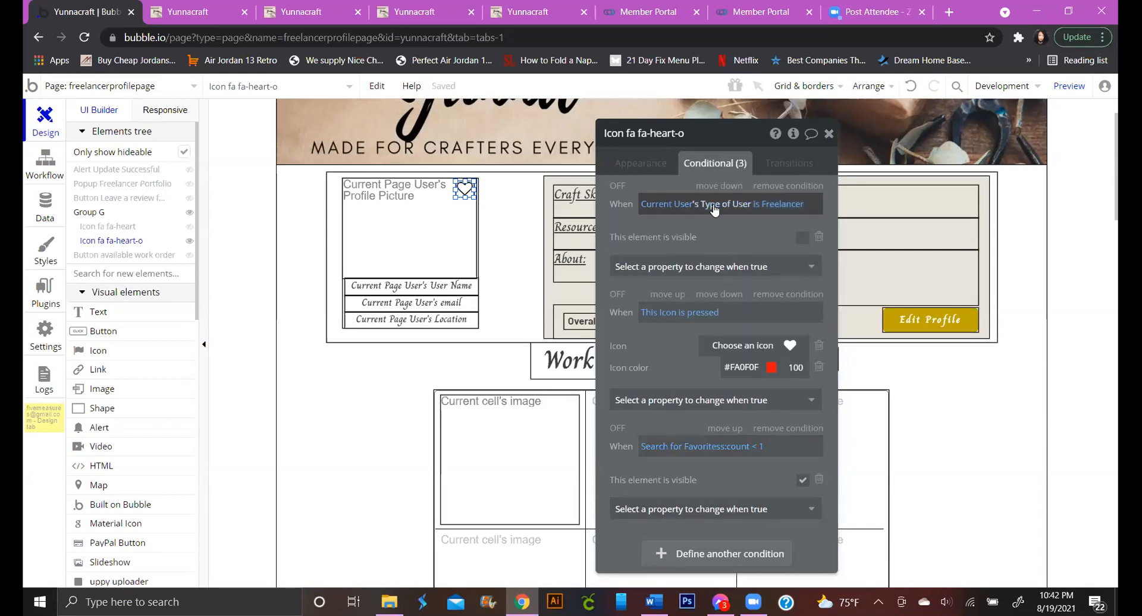
pyautogui.click(805, 186)
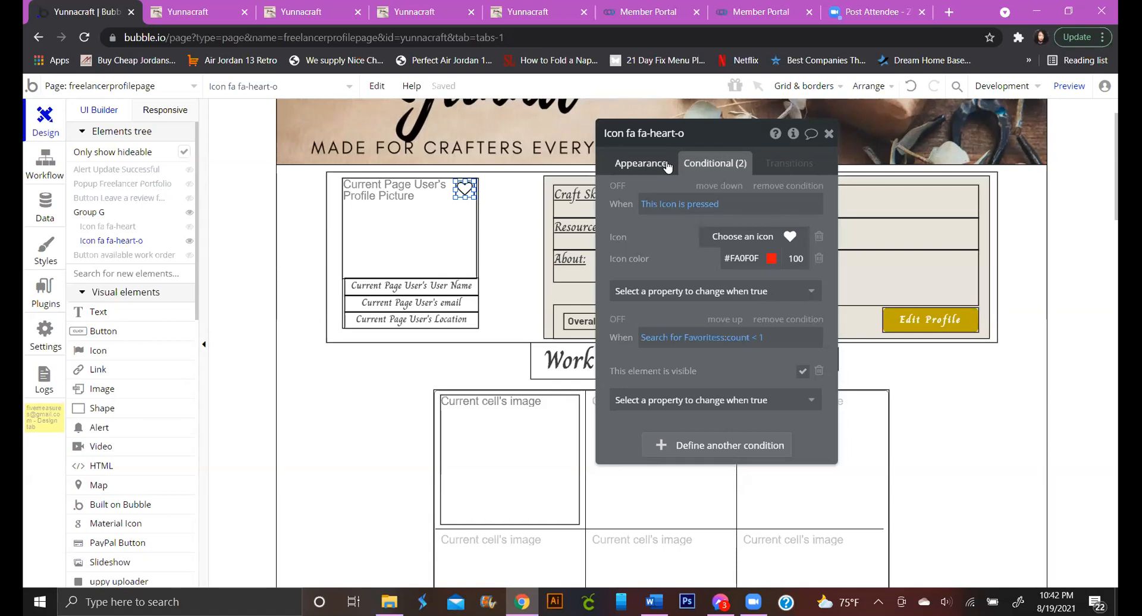
pyautogui.click(737, 317)
pyautogui.click(1068, 86)
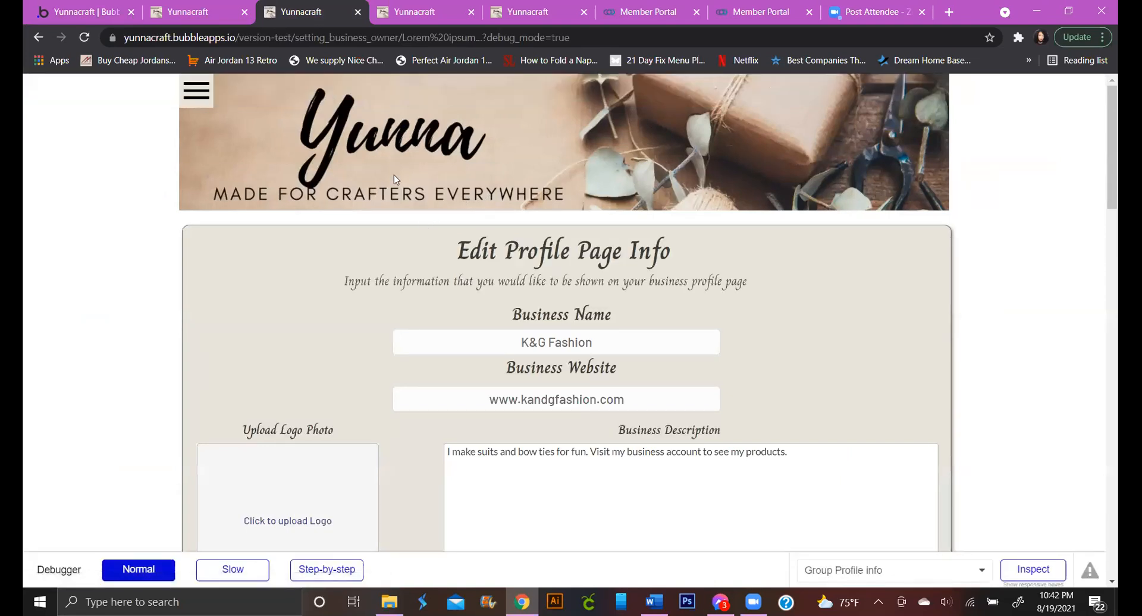
pyautogui.click(215, 5)
pyautogui.click(1042, 93)
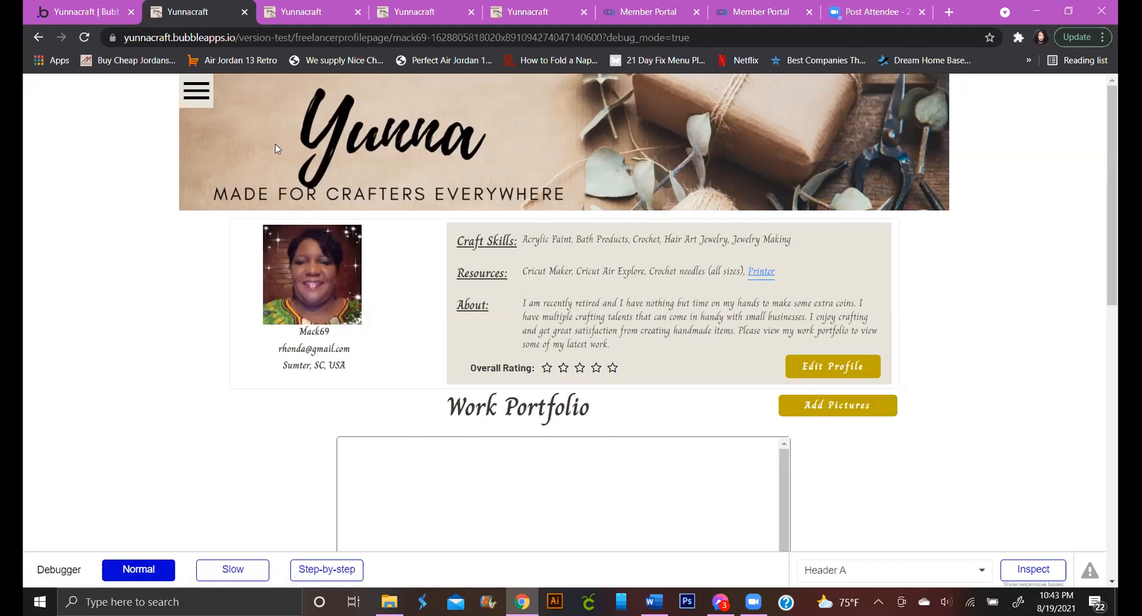
pyautogui.click(190, 96)
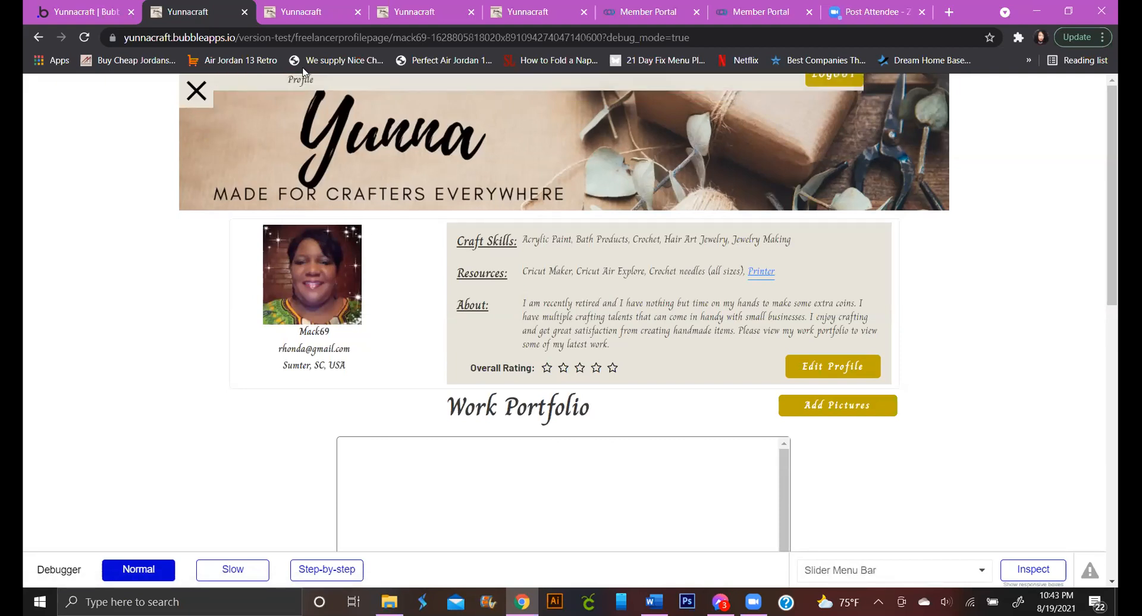
pyautogui.click(301, 97)
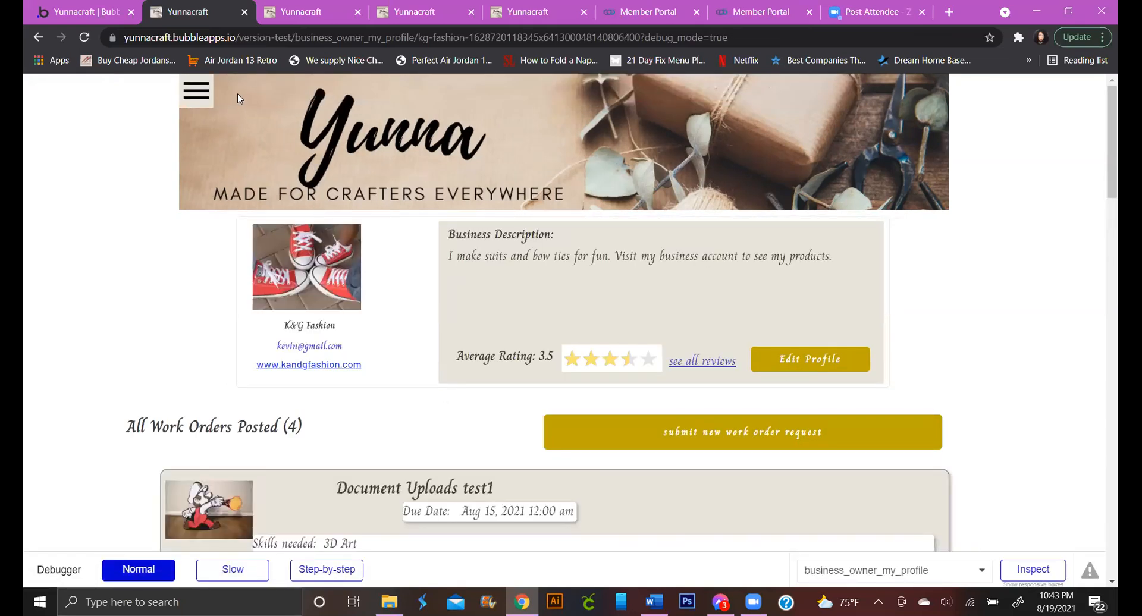
pyautogui.click(106, 13)
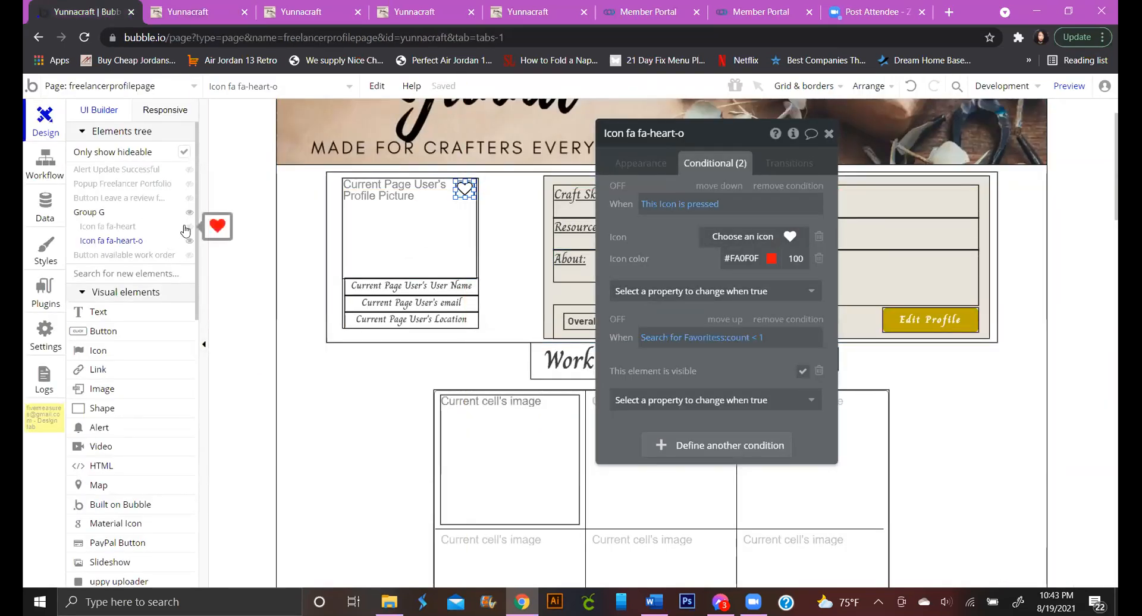
# Select the outlined heart's parent Group G and view its single Business Owner condition
pyautogui.click(640, 163)
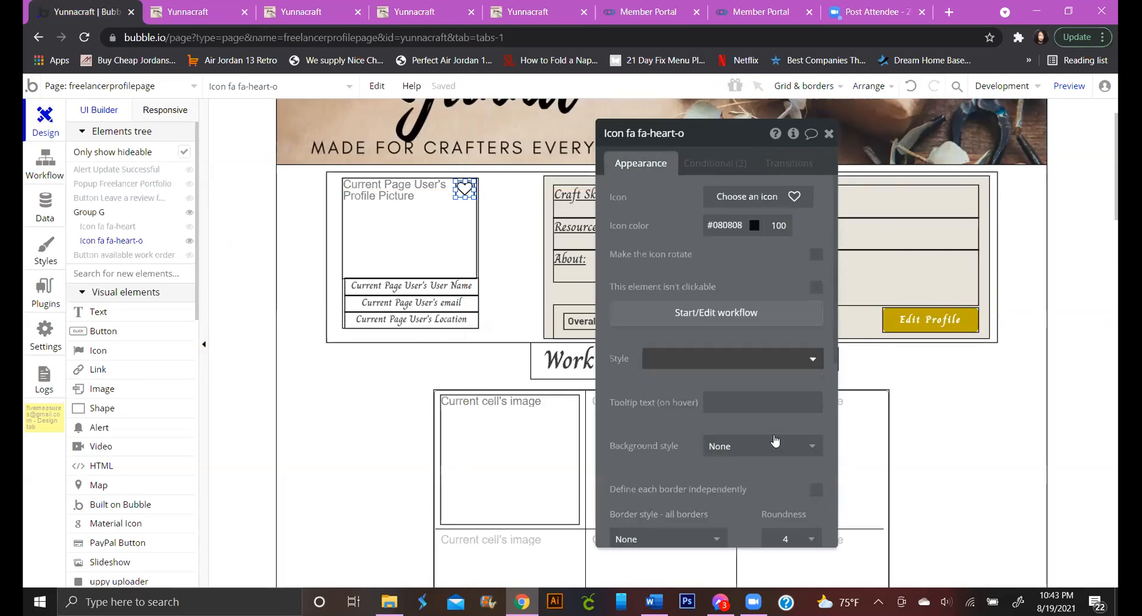
pyautogui.scroll(-3, 784, 480)
pyautogui.scroll(-4, 784, 480)
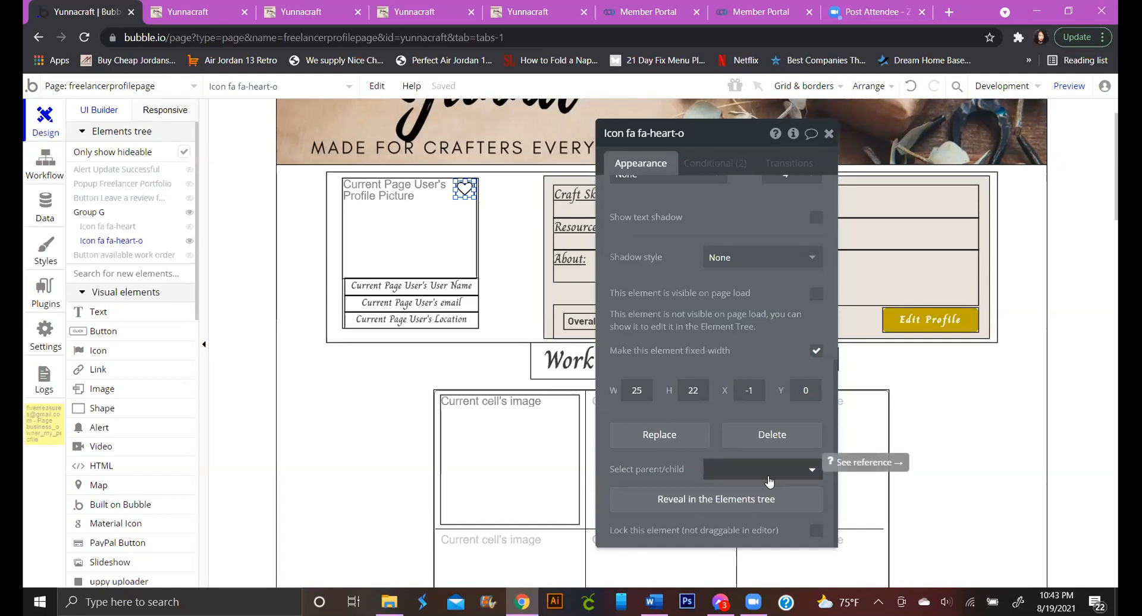
pyautogui.click(813, 471)
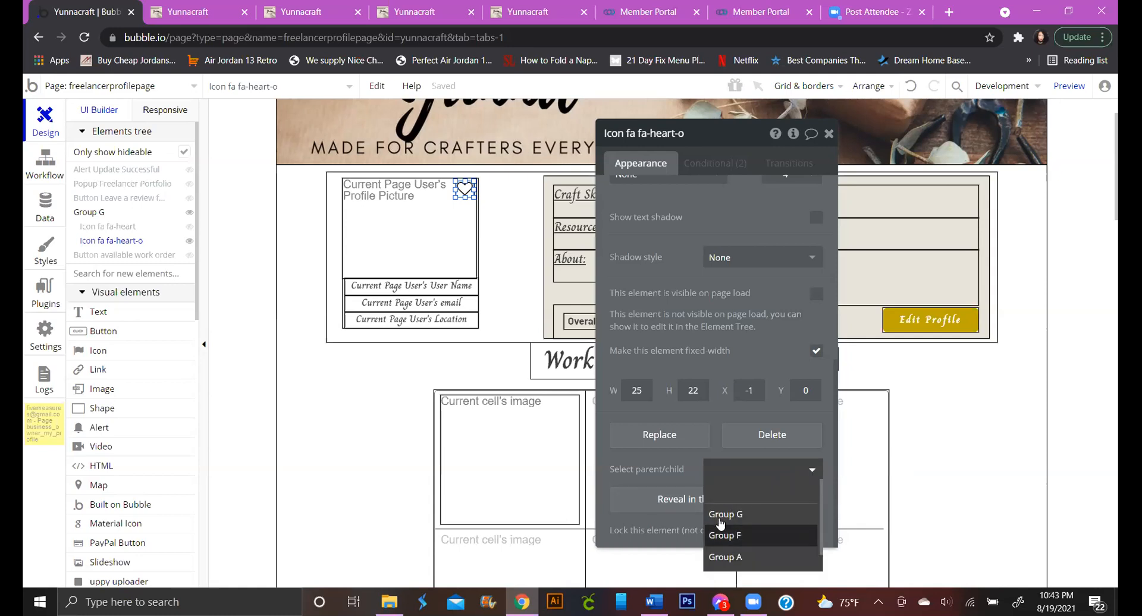
pyautogui.click(630, 460)
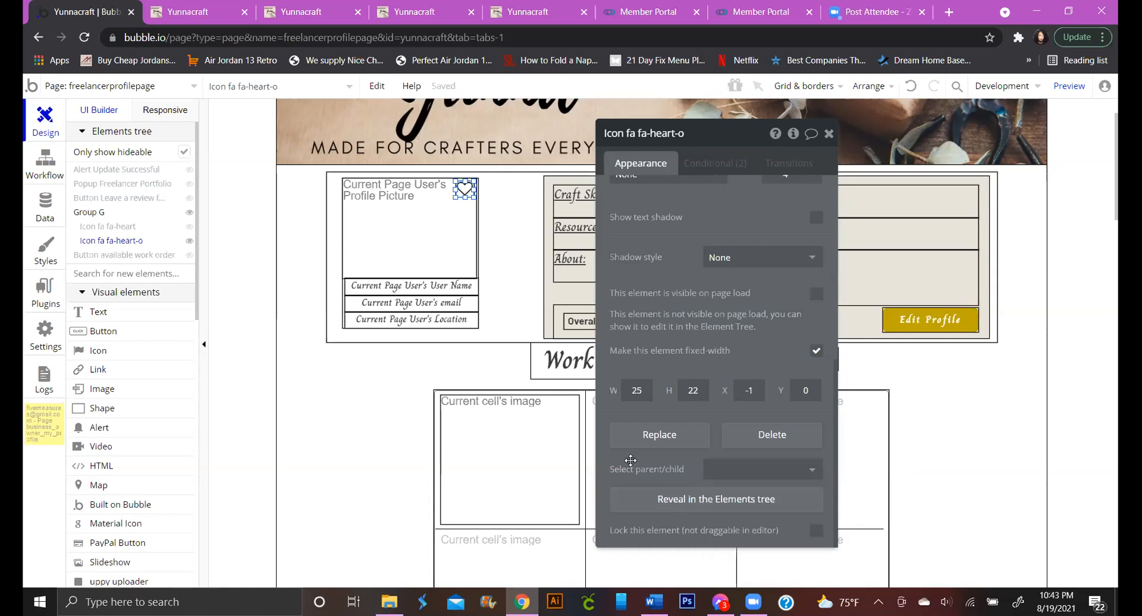
pyautogui.click(813, 471)
pyautogui.click(766, 516)
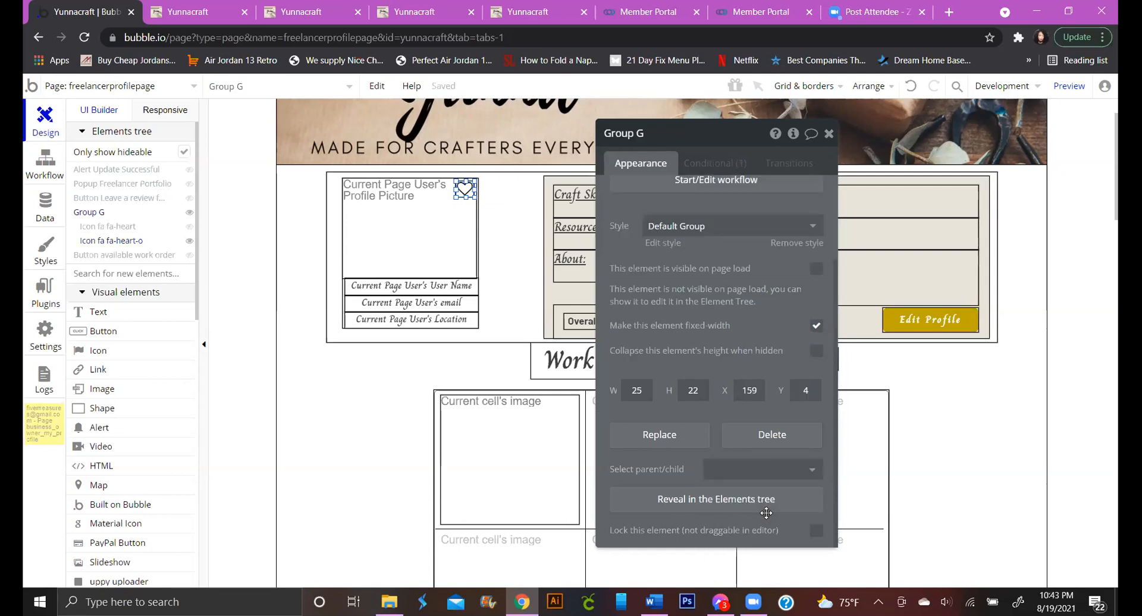
pyautogui.scroll(2, 765, 351)
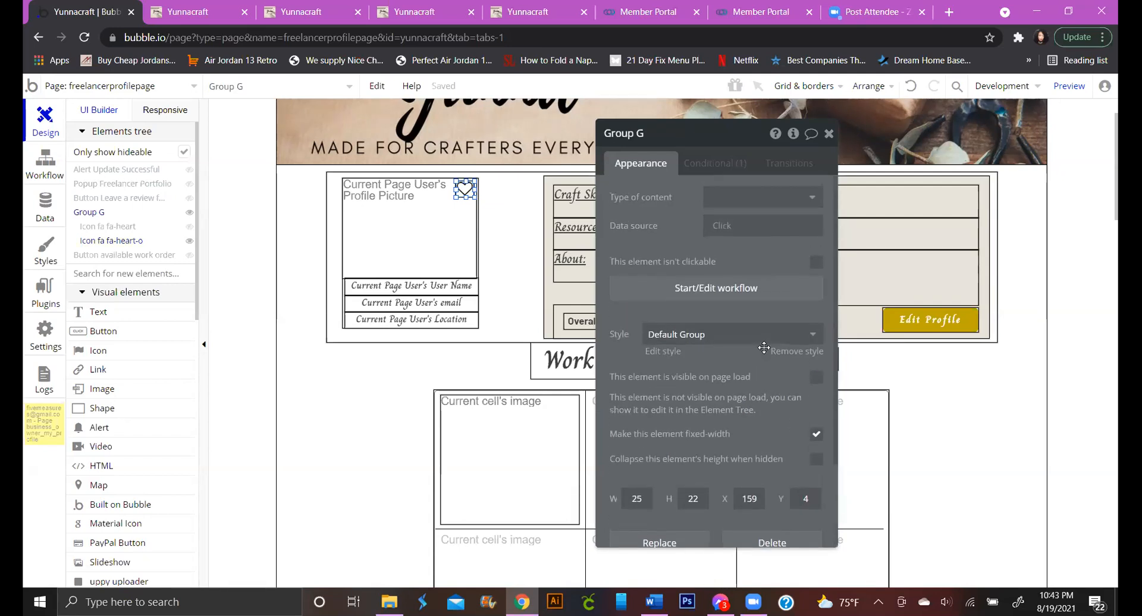
pyautogui.click(726, 168)
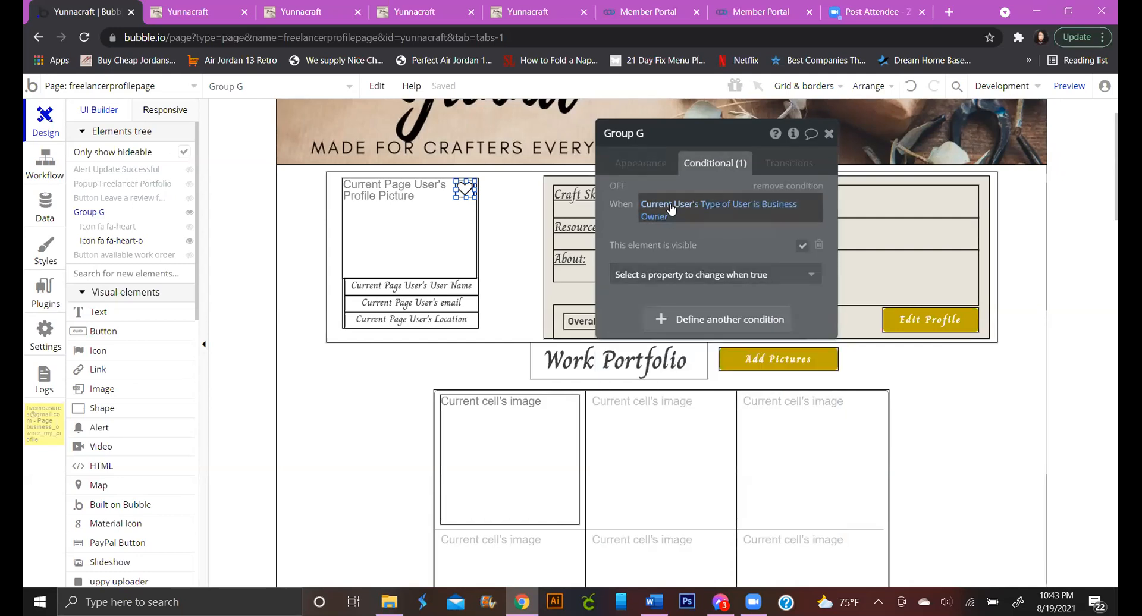
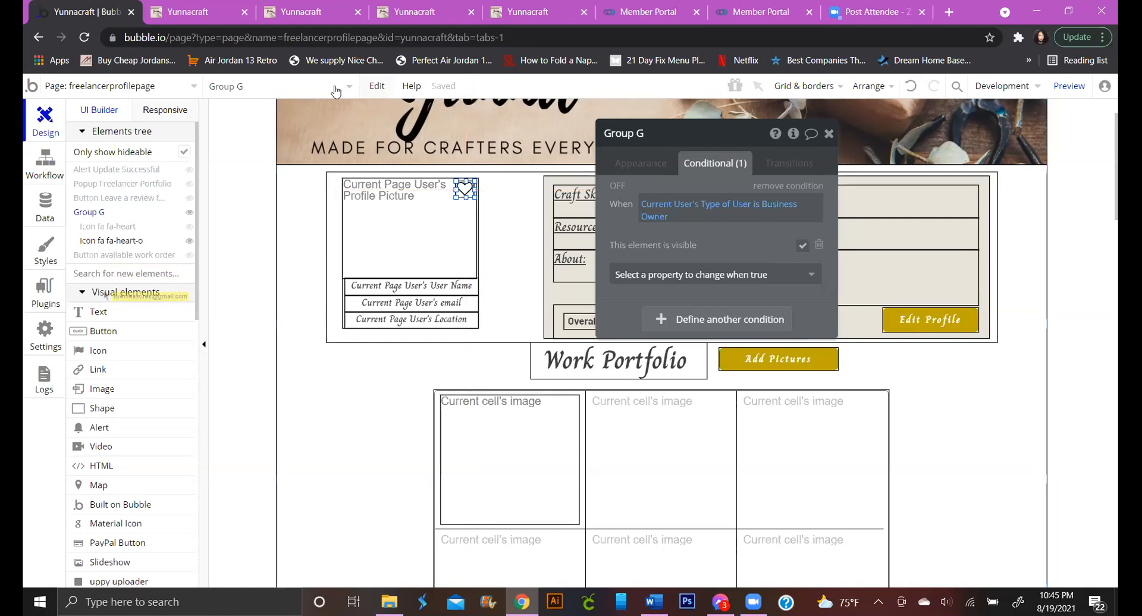
# Switch the editor to the work_orders page and scroll to its Skills Needed, Tools Needed and Instructions rows
pyautogui.click(99, 88)
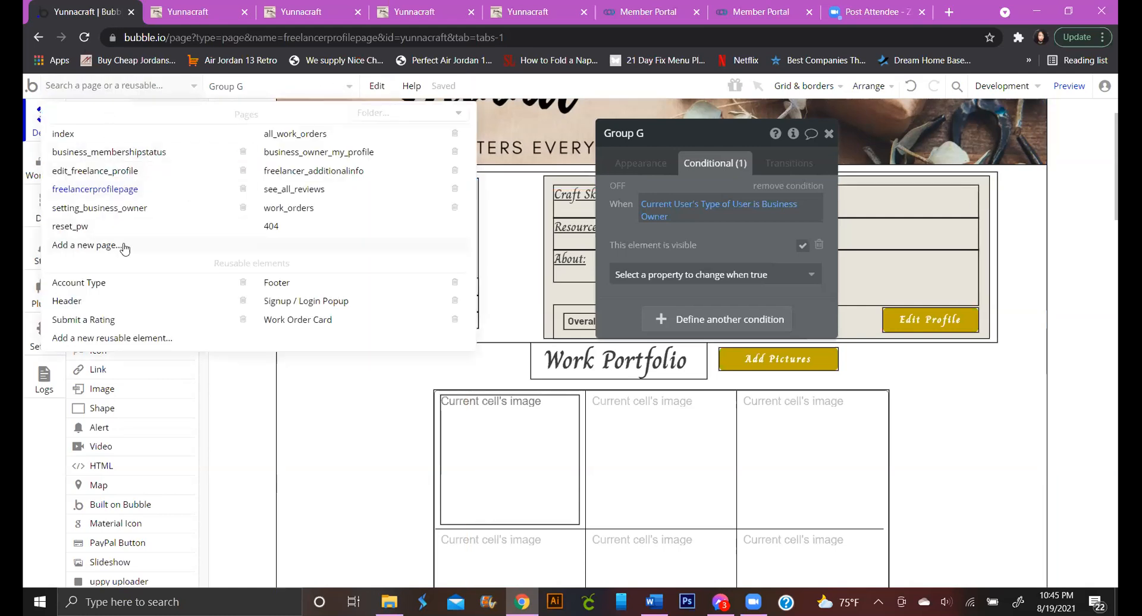
pyautogui.click(285, 210)
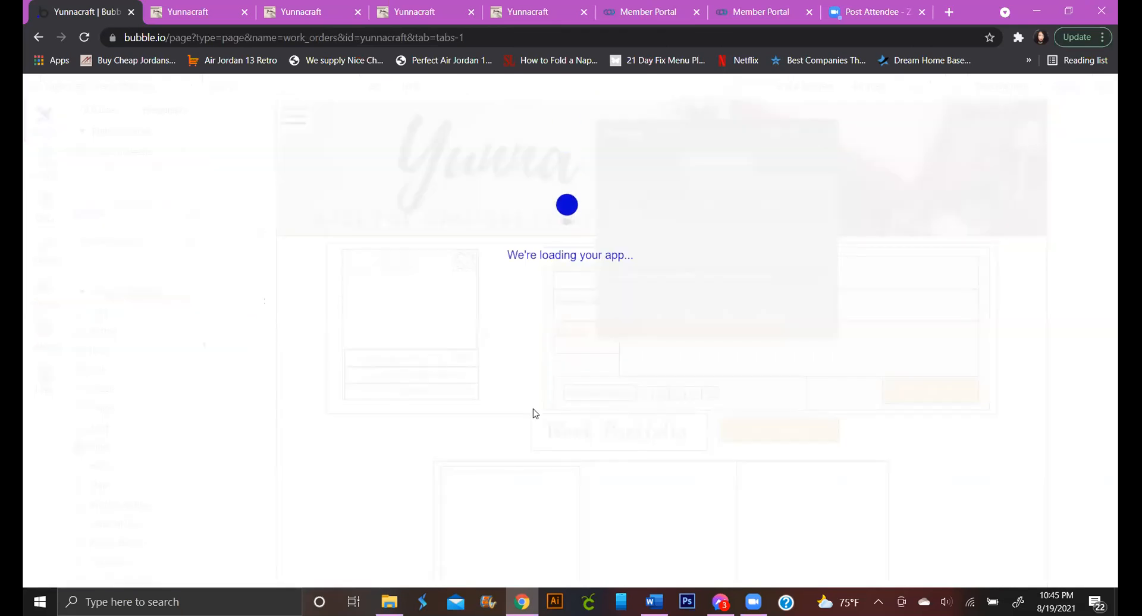
pyautogui.scroll(-5, 565, 431)
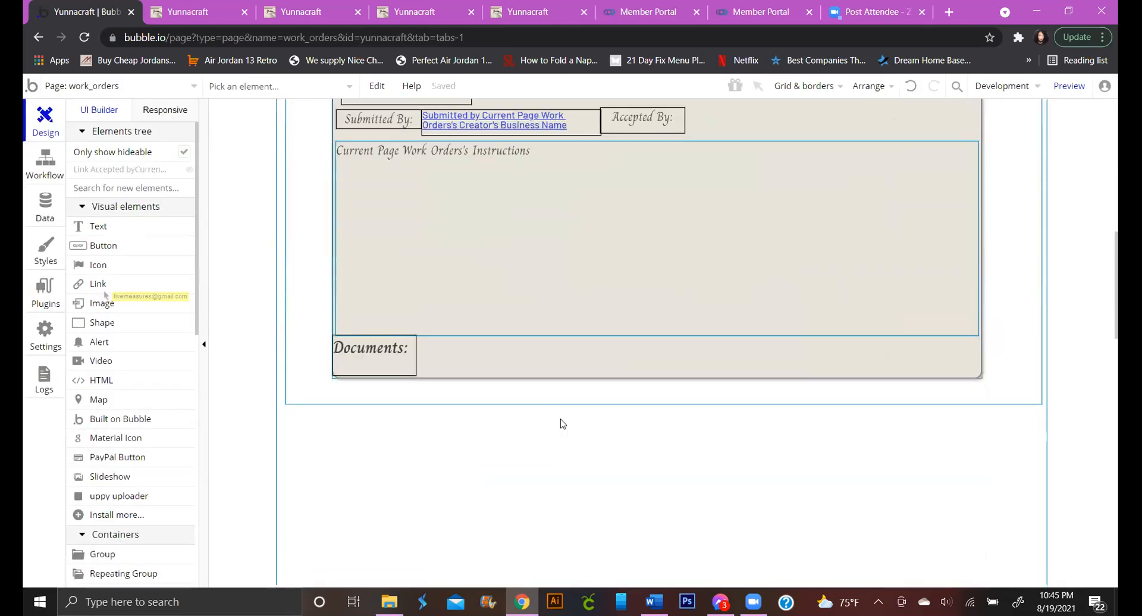
pyautogui.scroll(3, 562, 424)
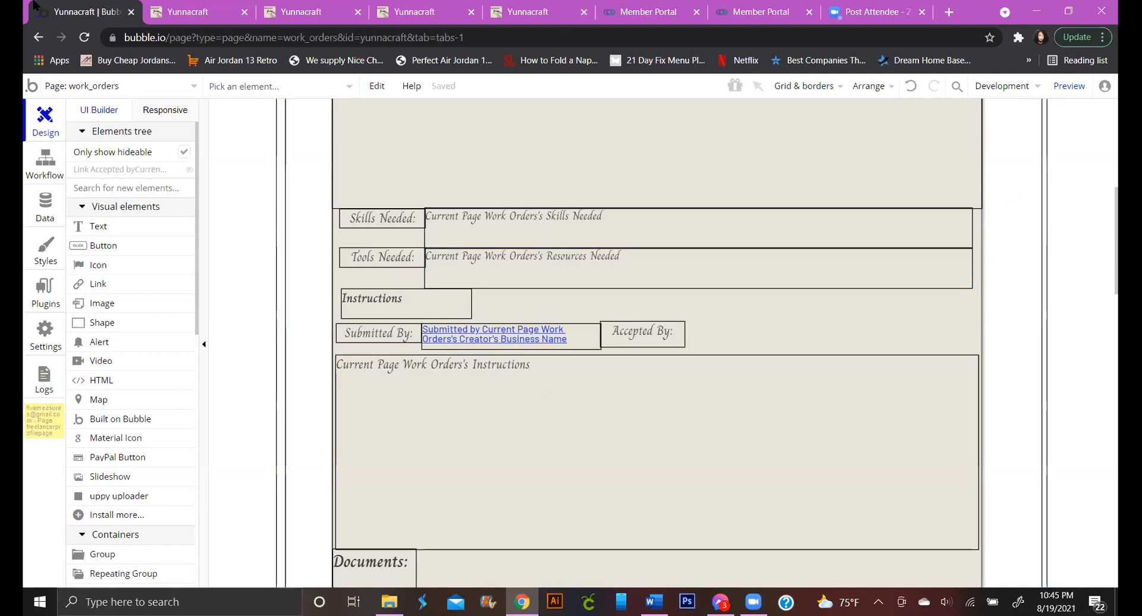
# In the preview, follow the 'Submitted by' review link to the reviewer's freelancer profile page
pyautogui.click(173, 15)
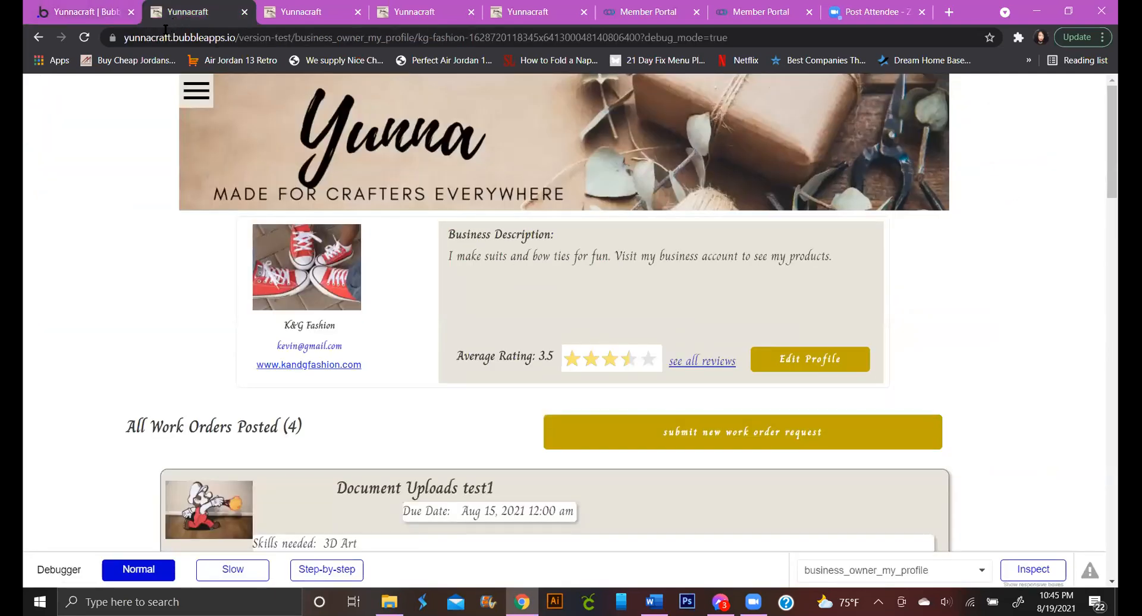
pyautogui.click(188, 102)
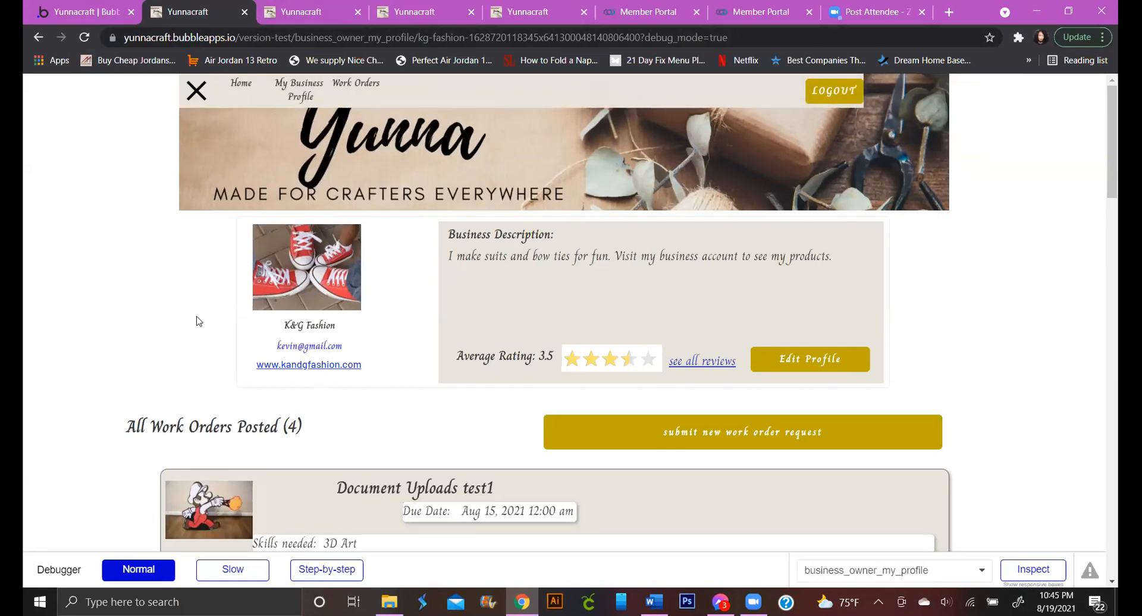
pyautogui.scroll(-15, 199, 322)
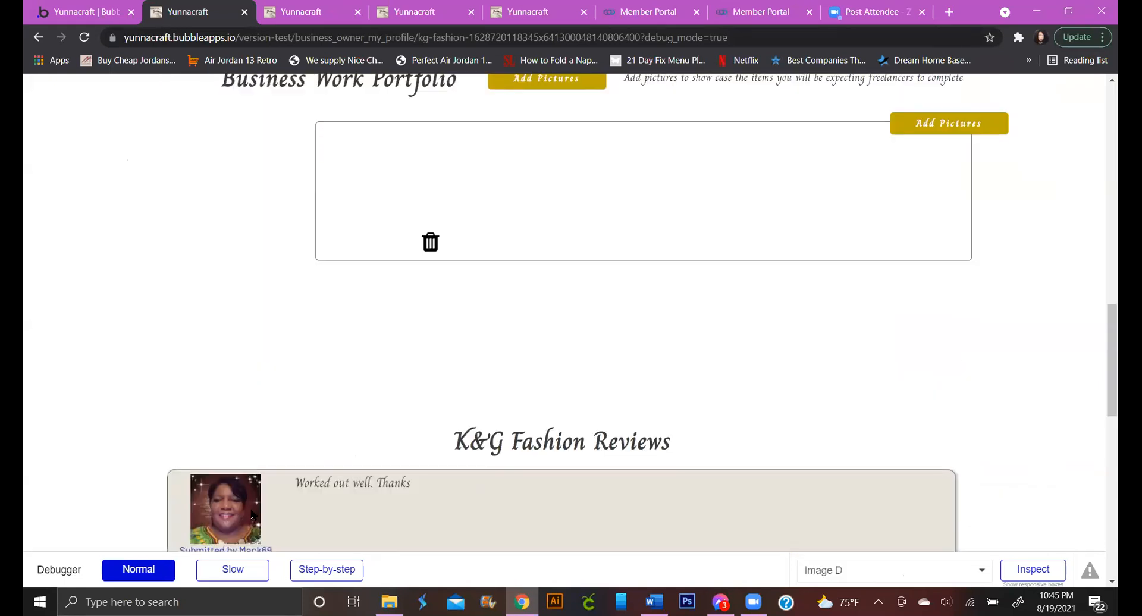
pyautogui.scroll(-3, 252, 515)
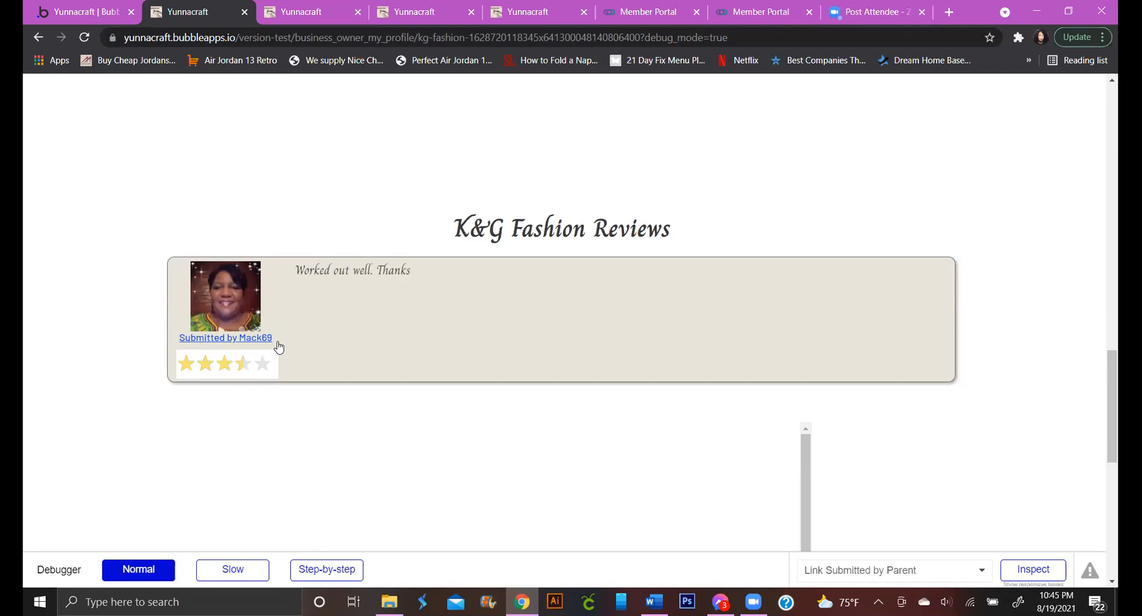
pyautogui.click(262, 338)
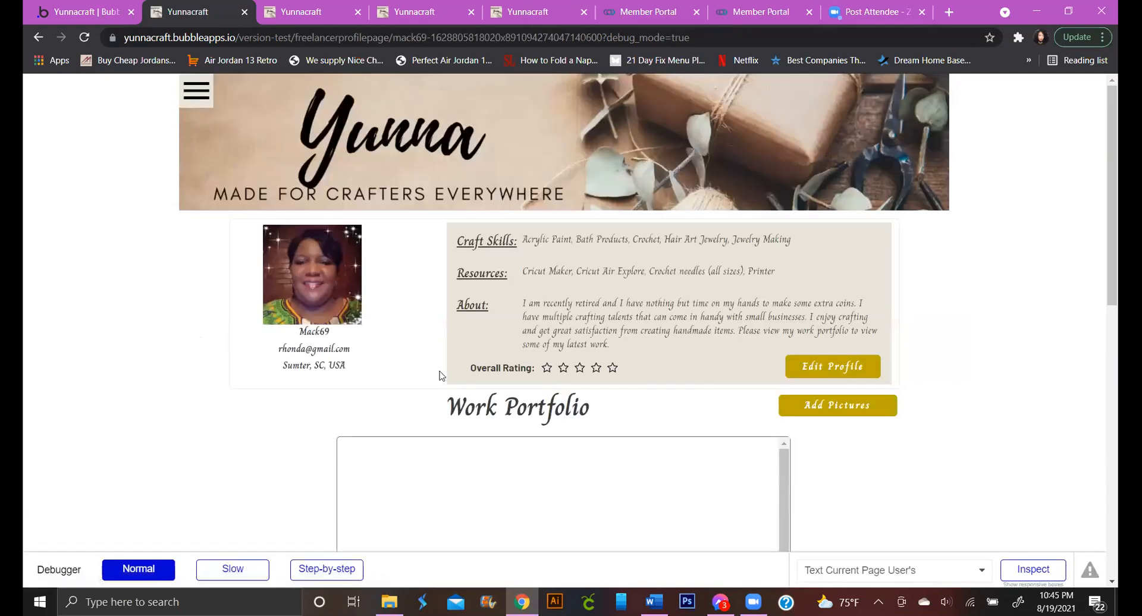
pyautogui.scroll(-1, 486, 379)
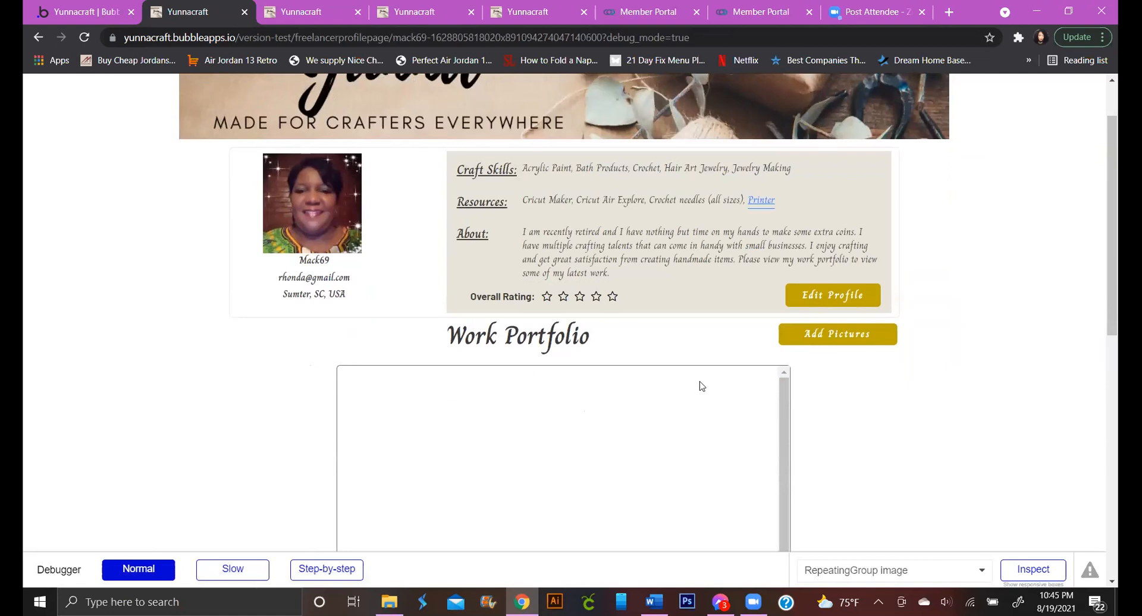
pyautogui.scroll(1, 702, 387)
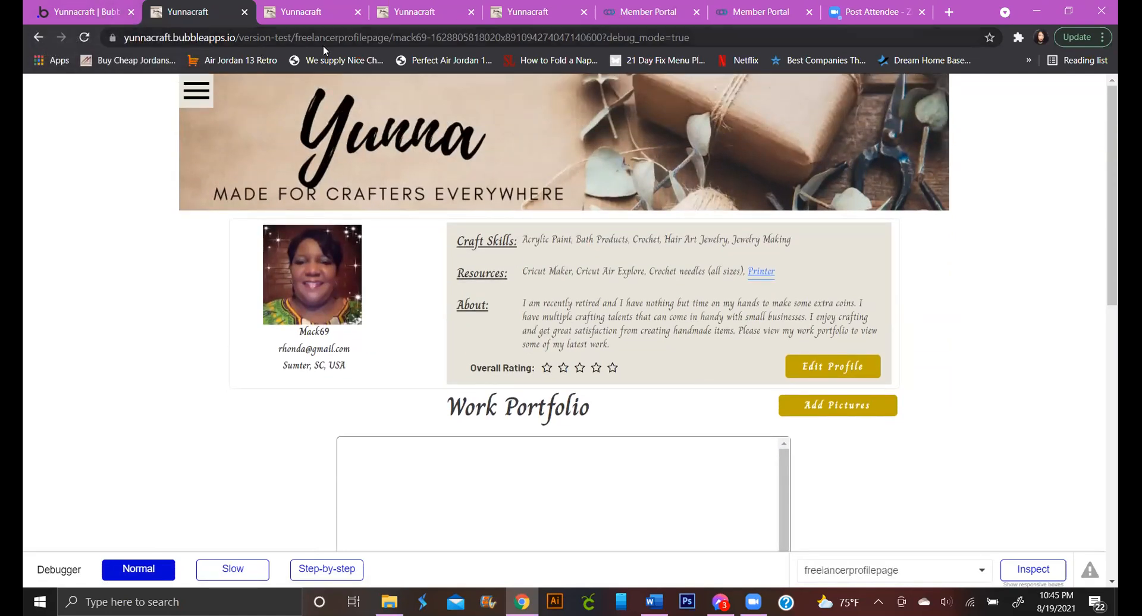
# Select the profile page's full web address and copy it
pyautogui.doubleClick(382, 37)
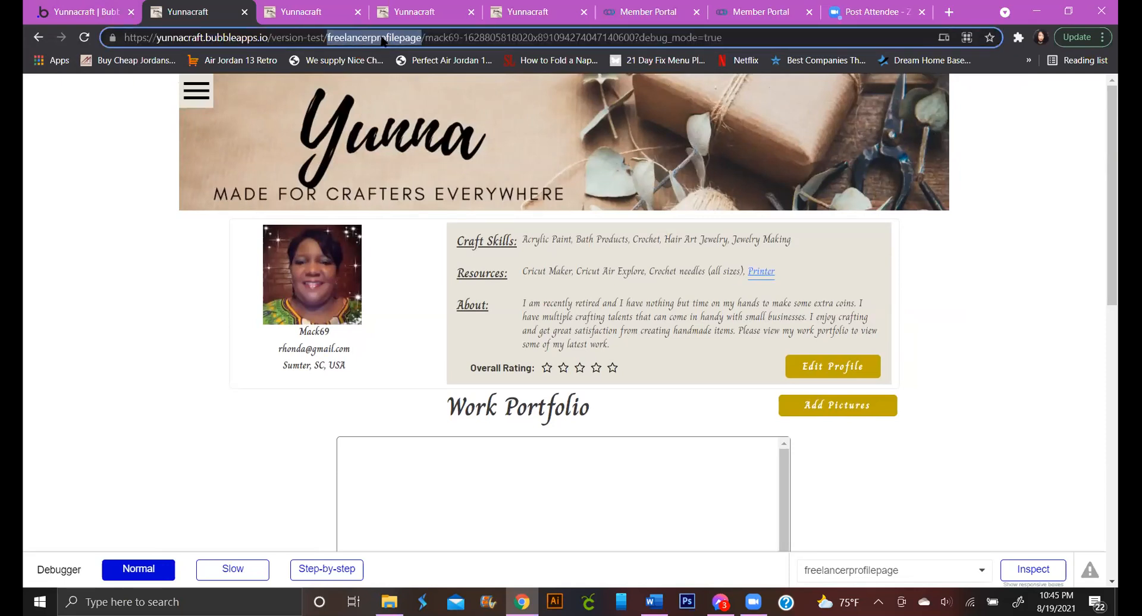
pyautogui.click(382, 38)
pyautogui.doubleClick(382, 38)
pyautogui.click(382, 39)
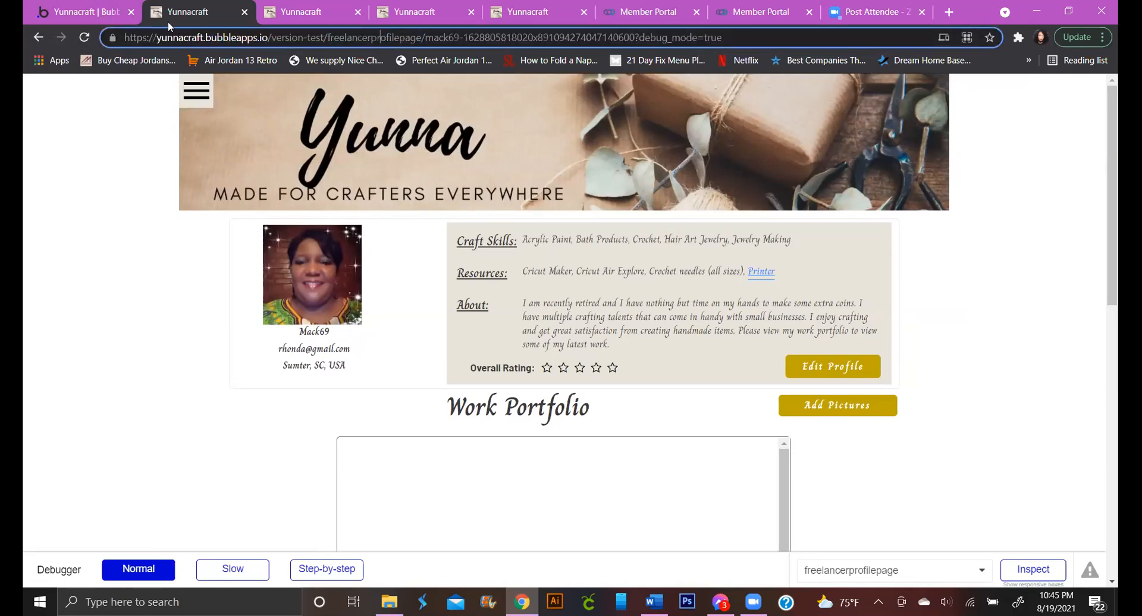
pyautogui.moveTo(125, 39); pyautogui.dragTo(773, 82)
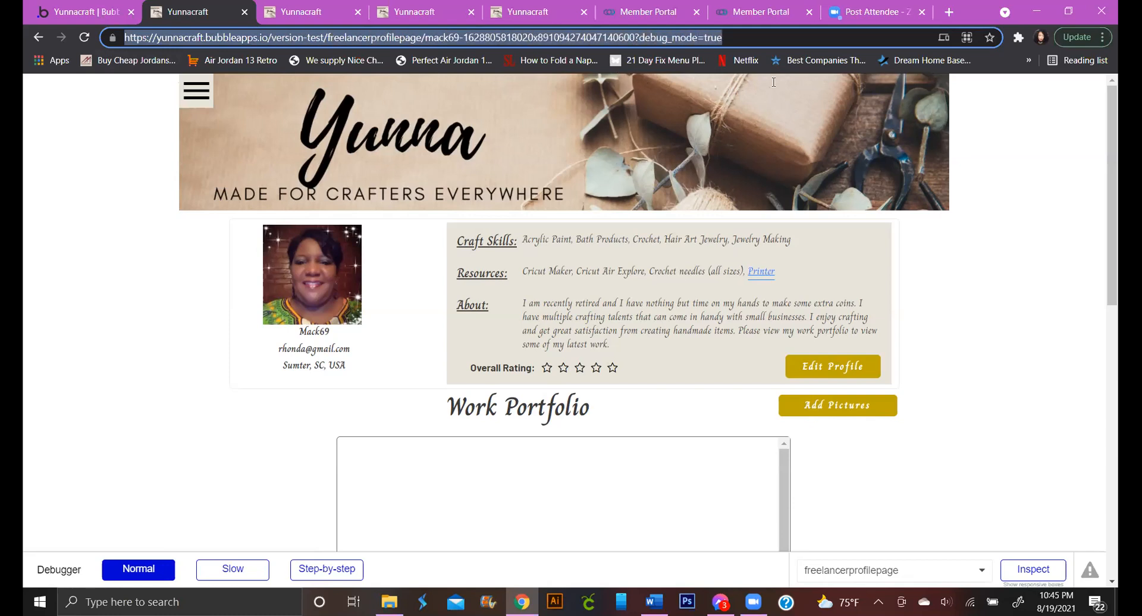
pyautogui.rightClick(318, 39)
pyautogui.click(363, 140)
pyautogui.click(797, 74)
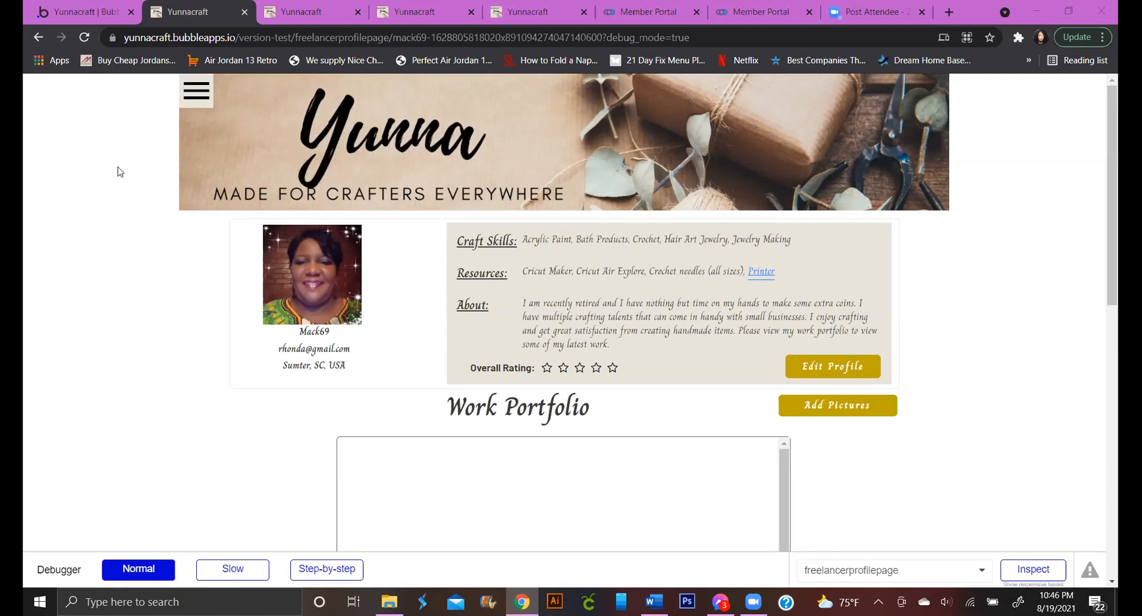
# Open My Business Profile from the menu and scroll past the work order cards to Business Work Portfolio
pyautogui.click(192, 92)
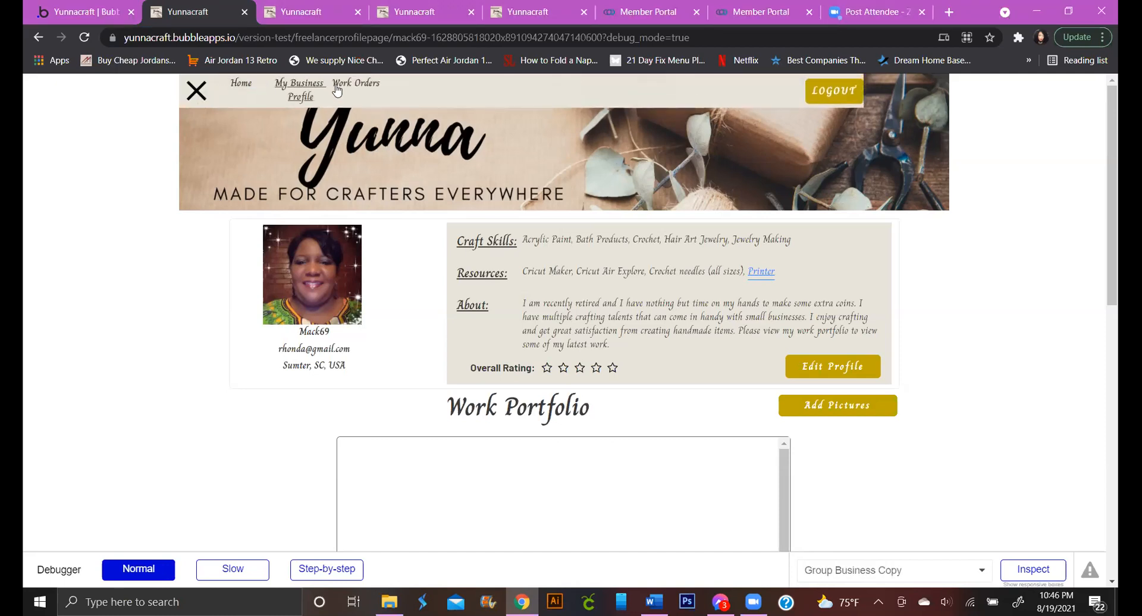
pyautogui.click(297, 100)
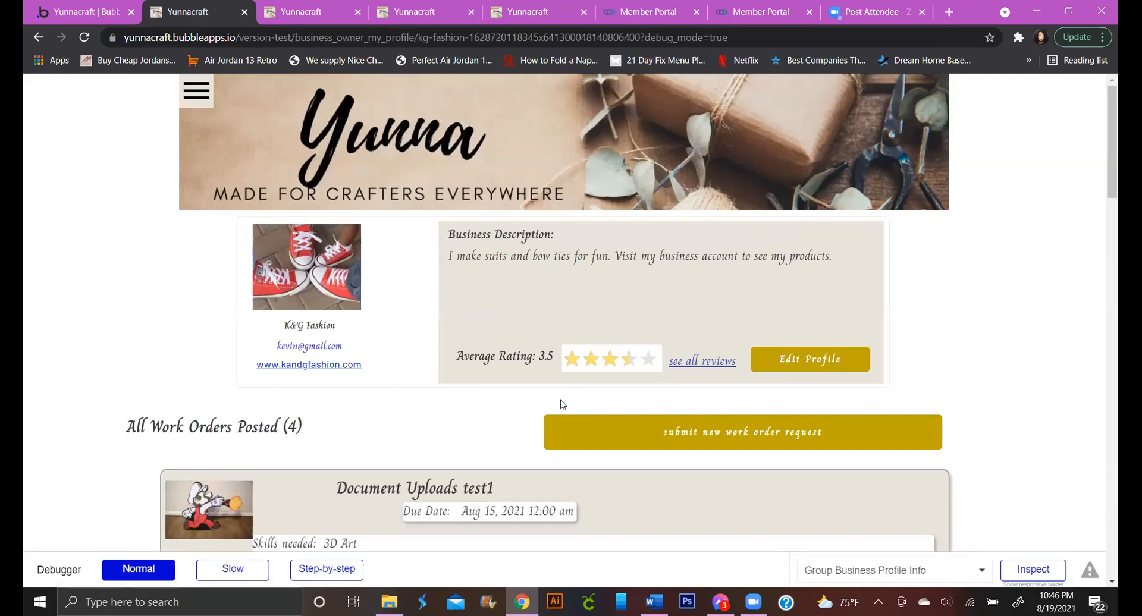
pyautogui.scroll(-6, 396, 324)
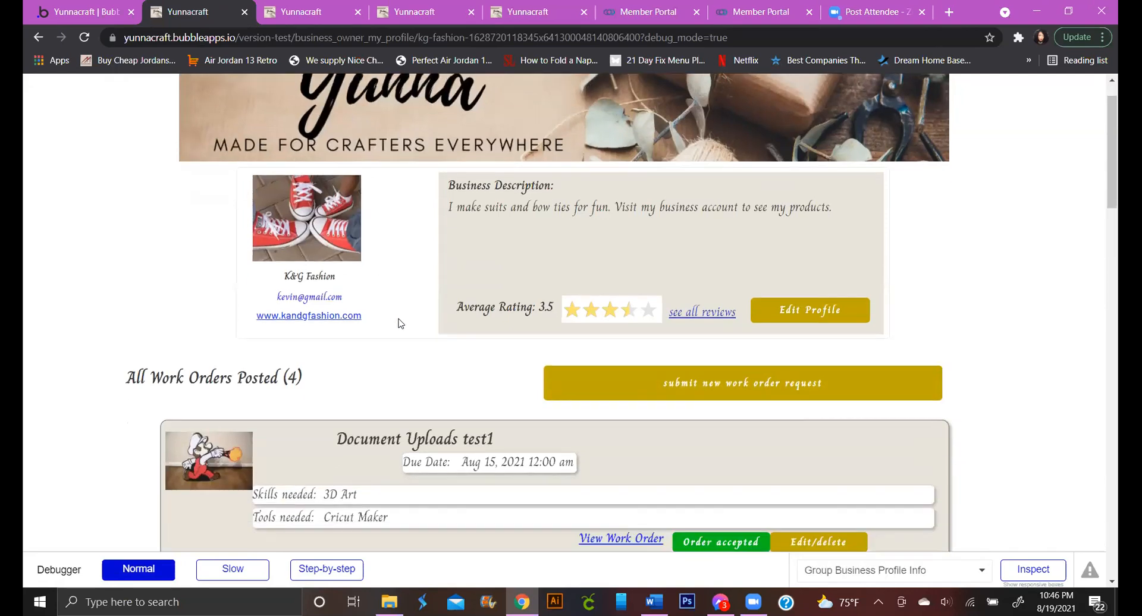
pyautogui.scroll(-13, 395, 324)
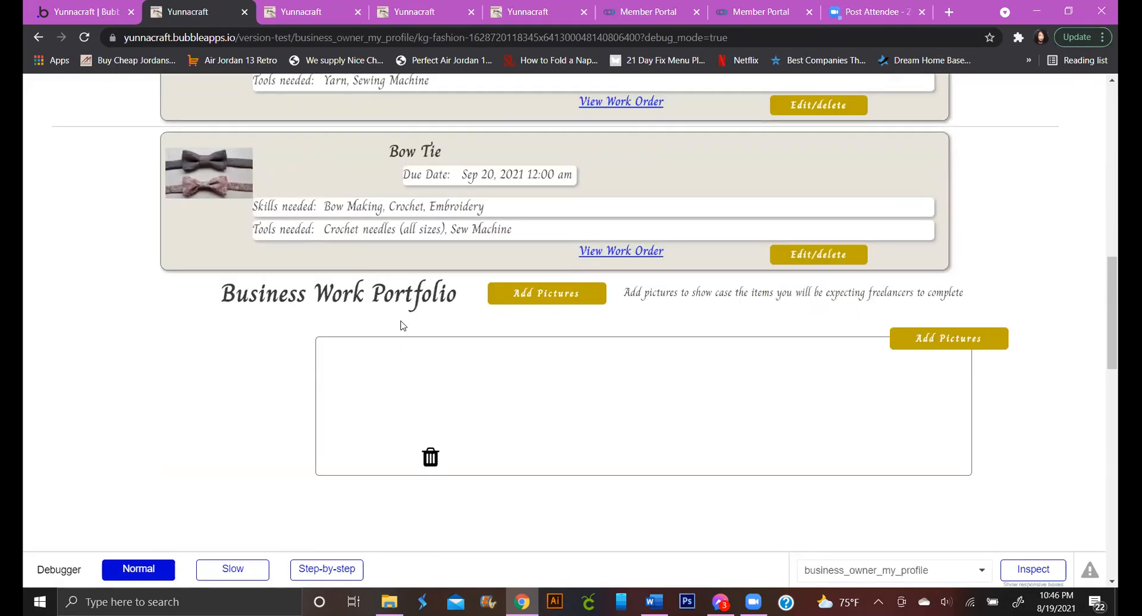
pyautogui.scroll(-2, 400, 326)
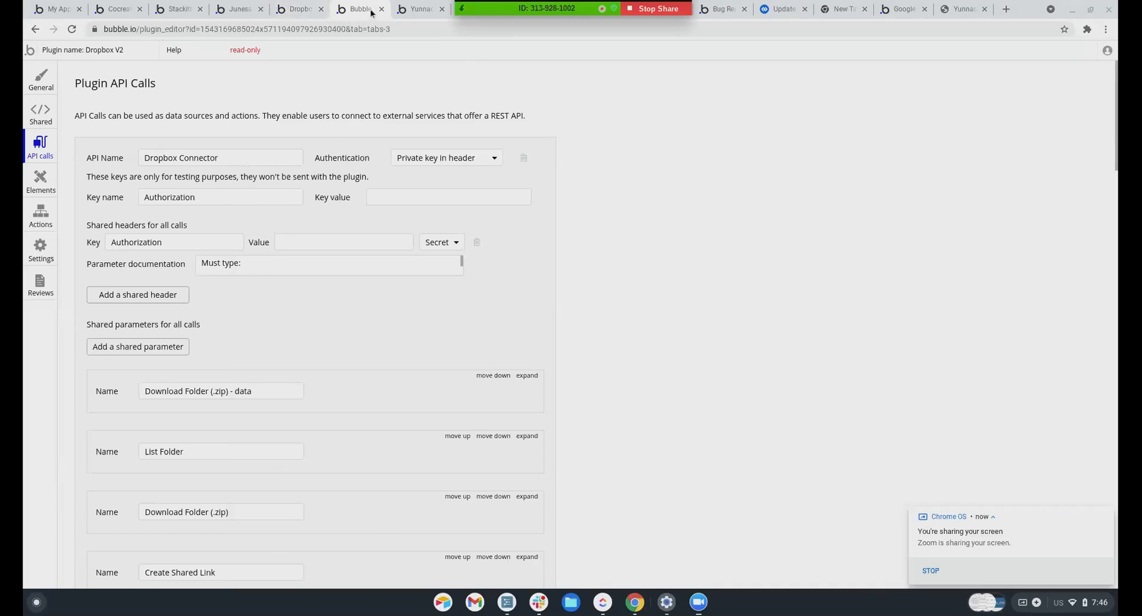
# Close the plugin editor, Dropbox plugin, Junesa, Stackit, Cocreat and app list tabs
pyautogui.scroll(-15, 318, 142)
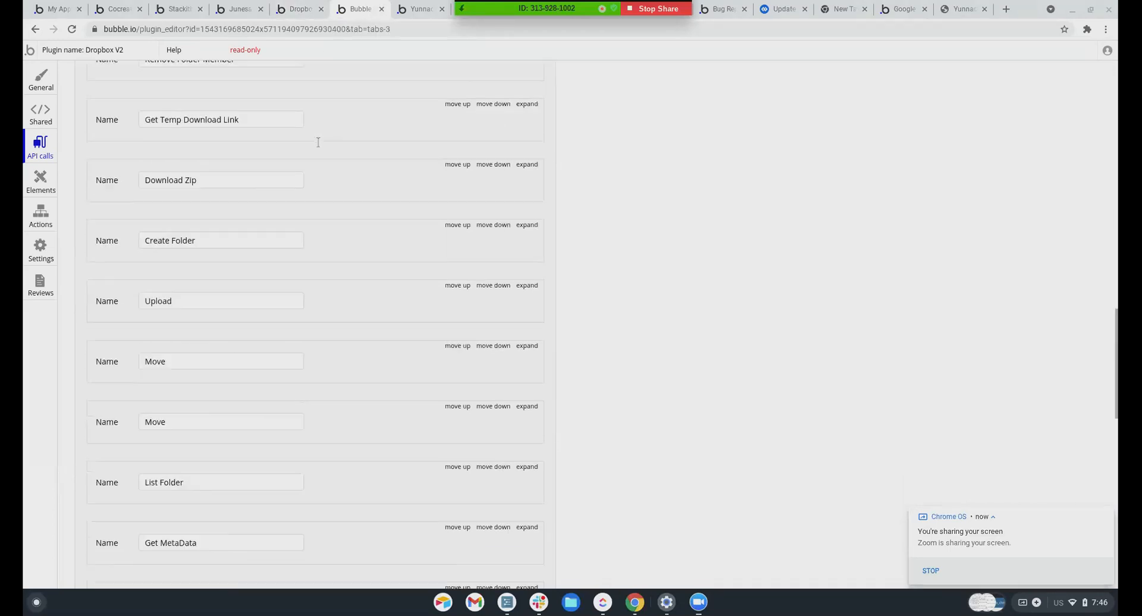
pyautogui.click(381, 9)
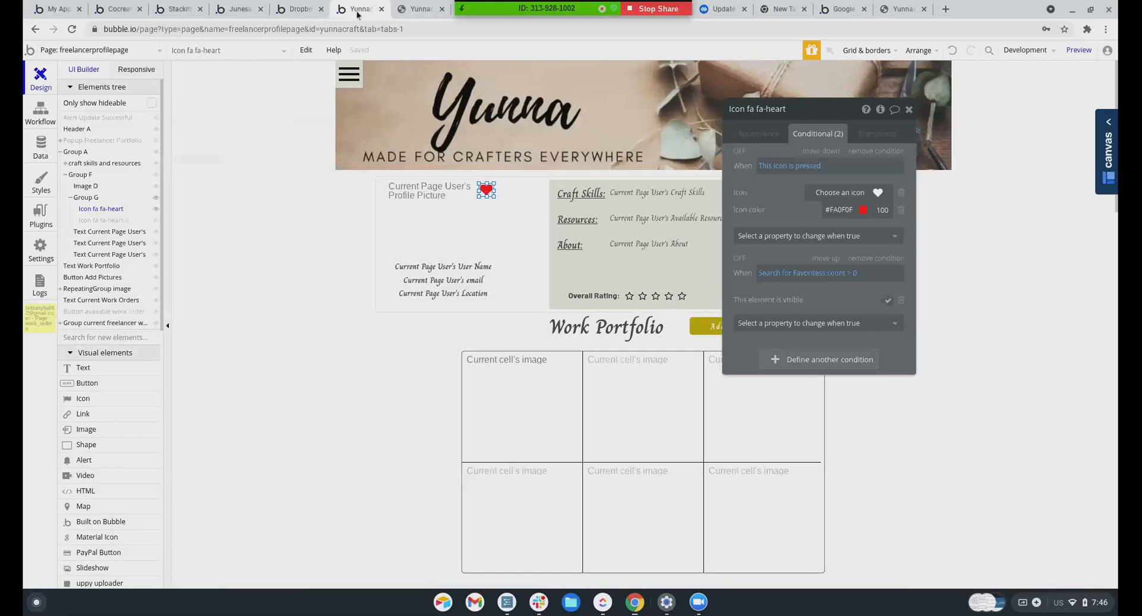
pyautogui.click(298, 10)
pyautogui.click(321, 9)
pyautogui.click(238, 9)
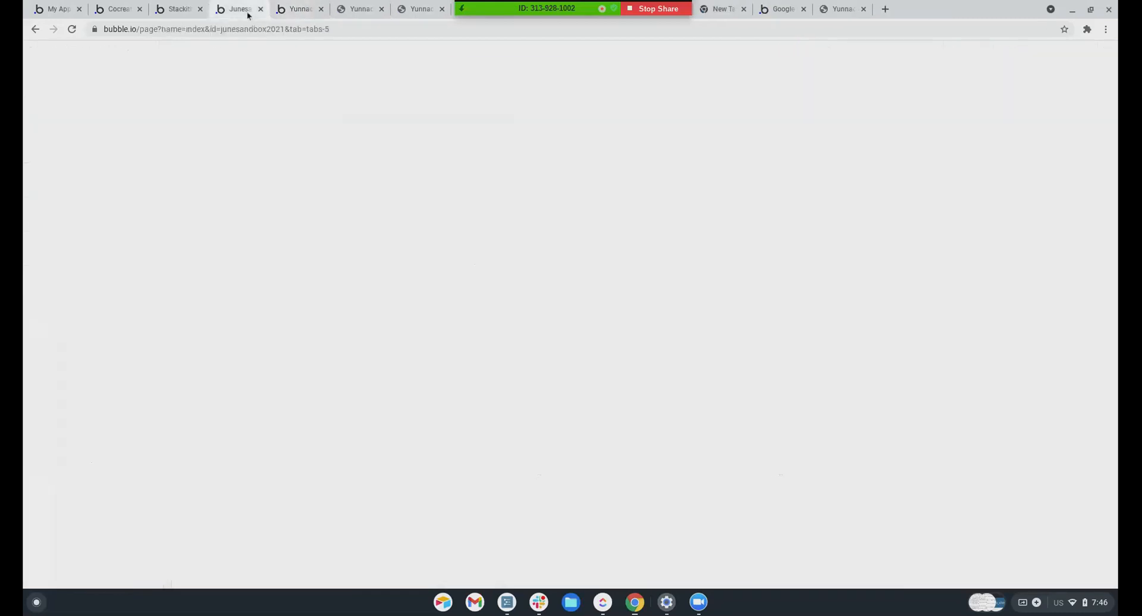
pyautogui.click(260, 9)
pyautogui.click(177, 10)
pyautogui.click(201, 9)
pyautogui.click(132, 9)
pyautogui.click(139, 9)
pyautogui.click(57, 9)
pyautogui.click(79, 9)
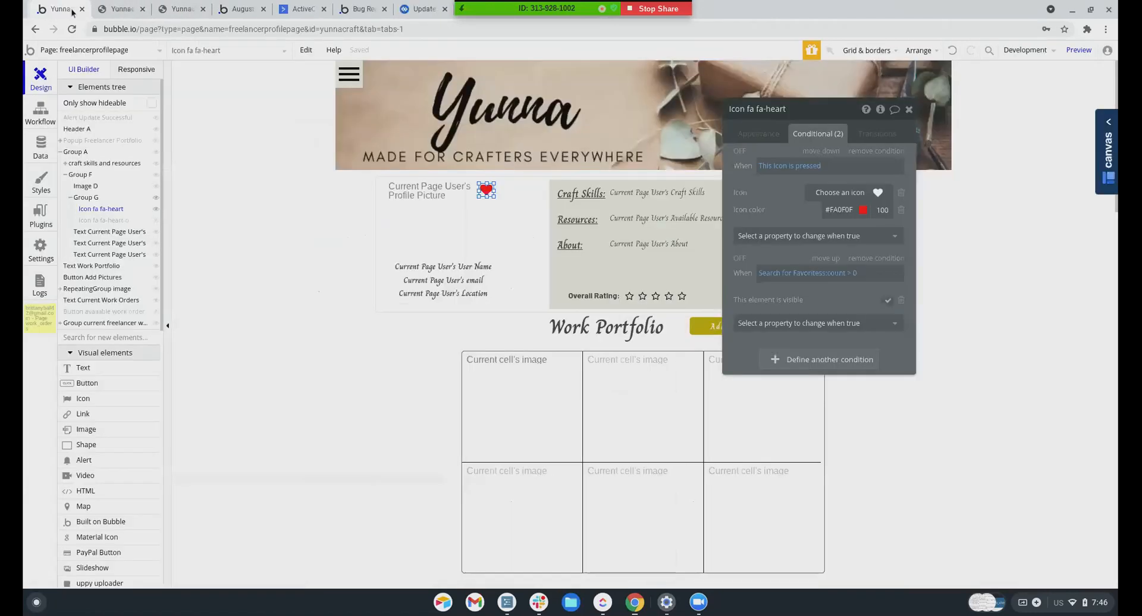
# Close the outdated and duplicate previews, sandbox, ActiveCampaign, bug report, file update, new and forum tabs
pyautogui.click(117, 13)
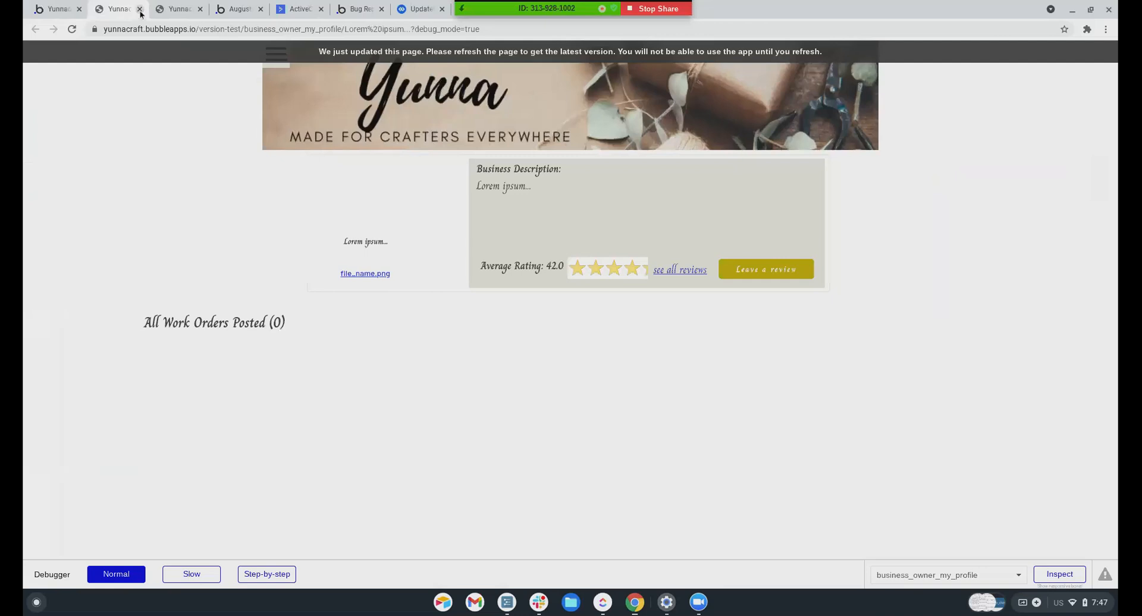
pyautogui.click(140, 10)
pyautogui.click(140, 9)
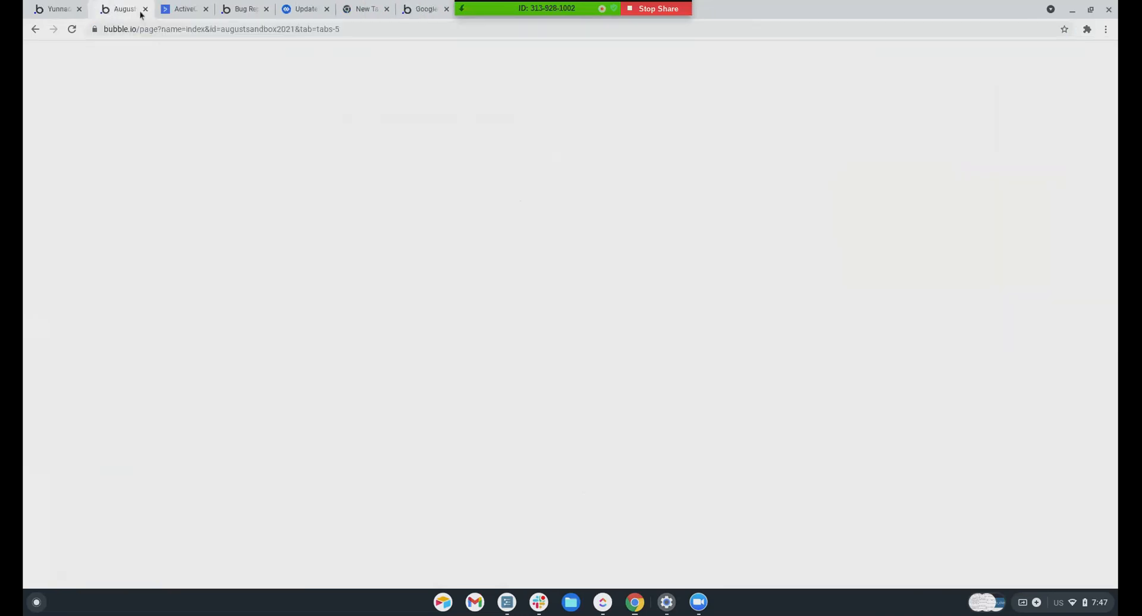
pyautogui.click(139, 9)
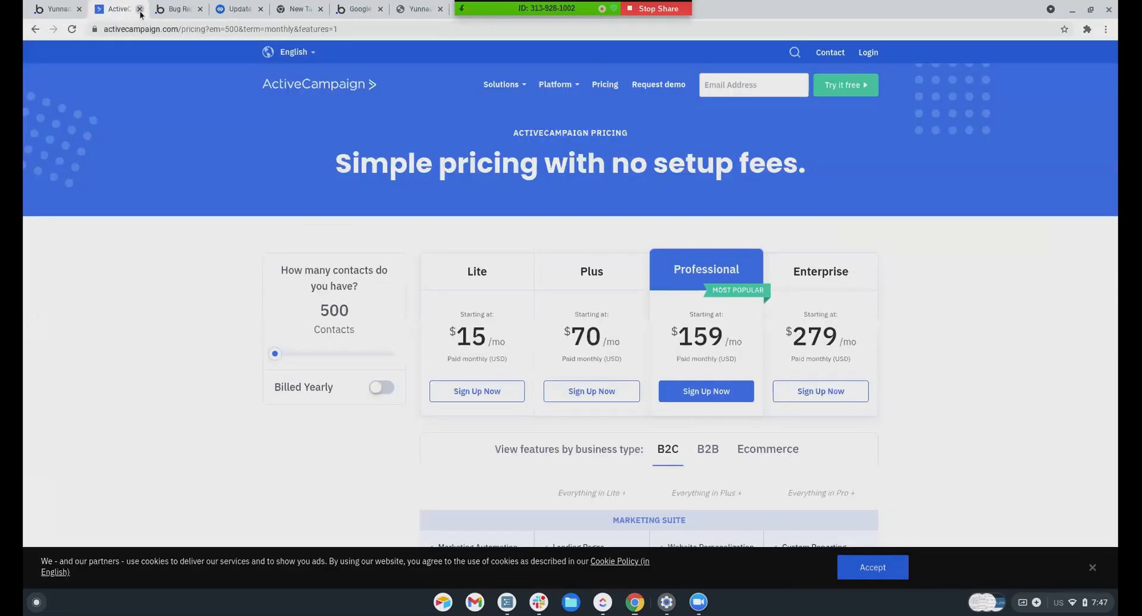
pyautogui.click(140, 9)
pyautogui.click(140, 9)
pyautogui.click(139, 10)
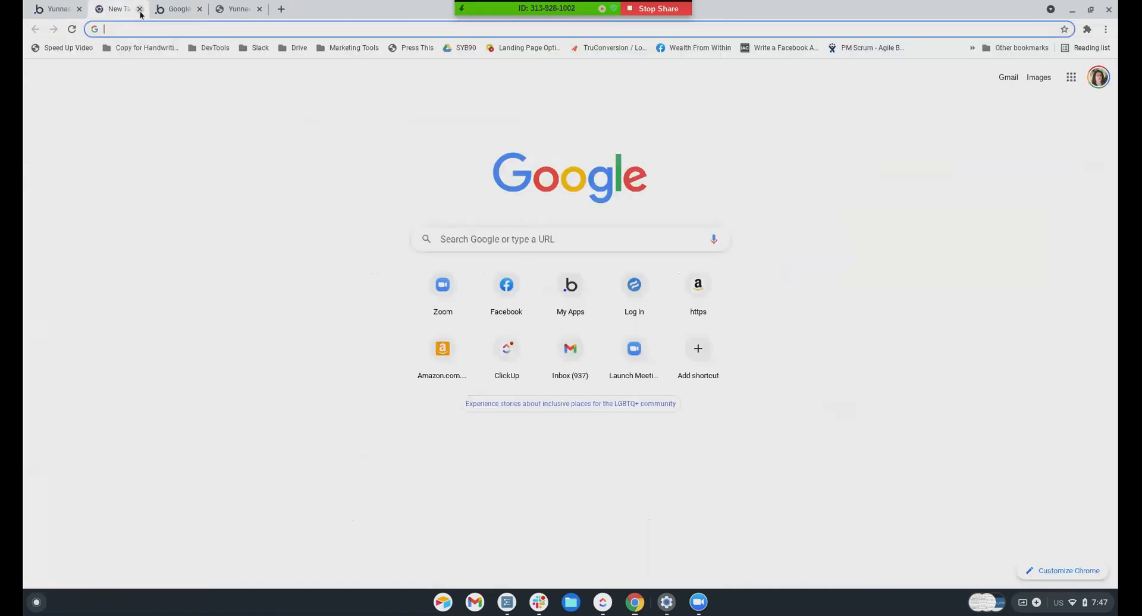
pyautogui.click(140, 10)
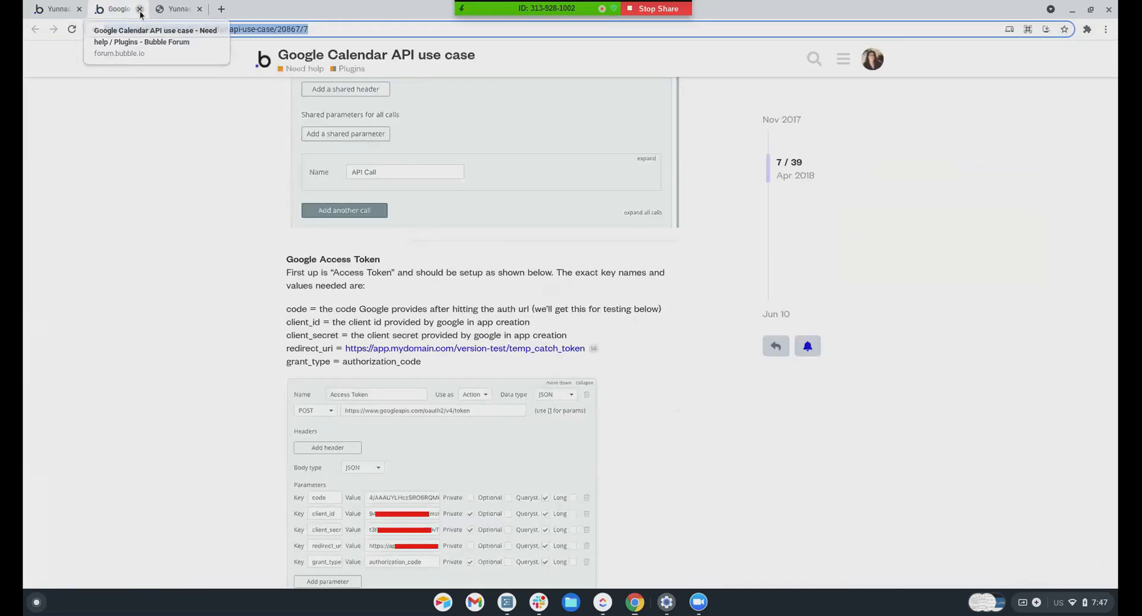
pyautogui.click(140, 10)
# Return the preview to the freelancer profile and bring Group G, holding the heart, to the front
pyautogui.scroll(-3, 203, 167)
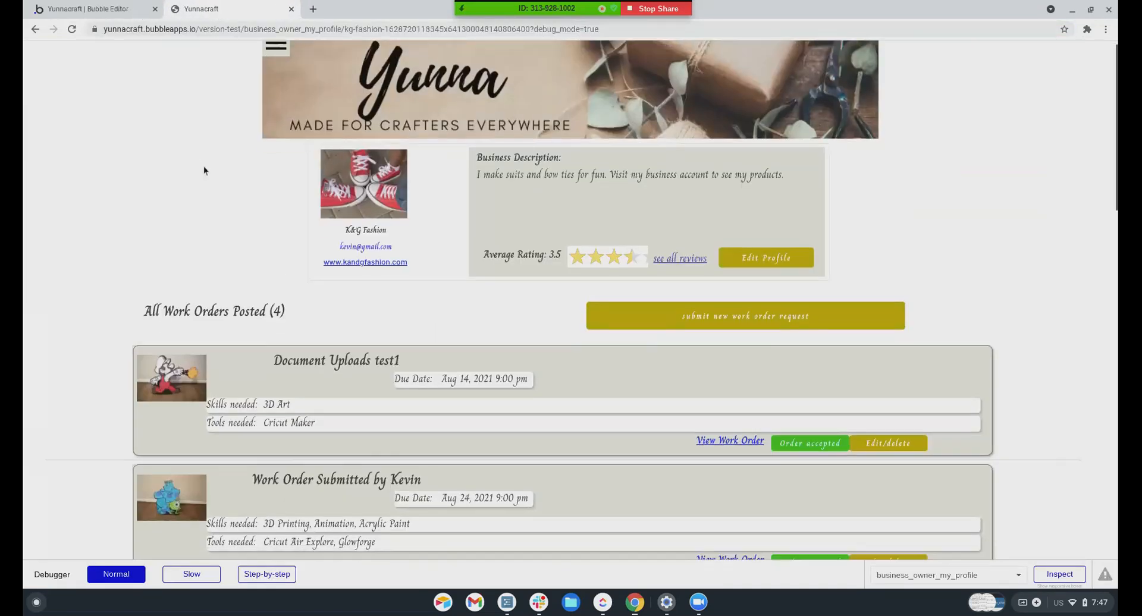
pyautogui.scroll(3, 203, 167)
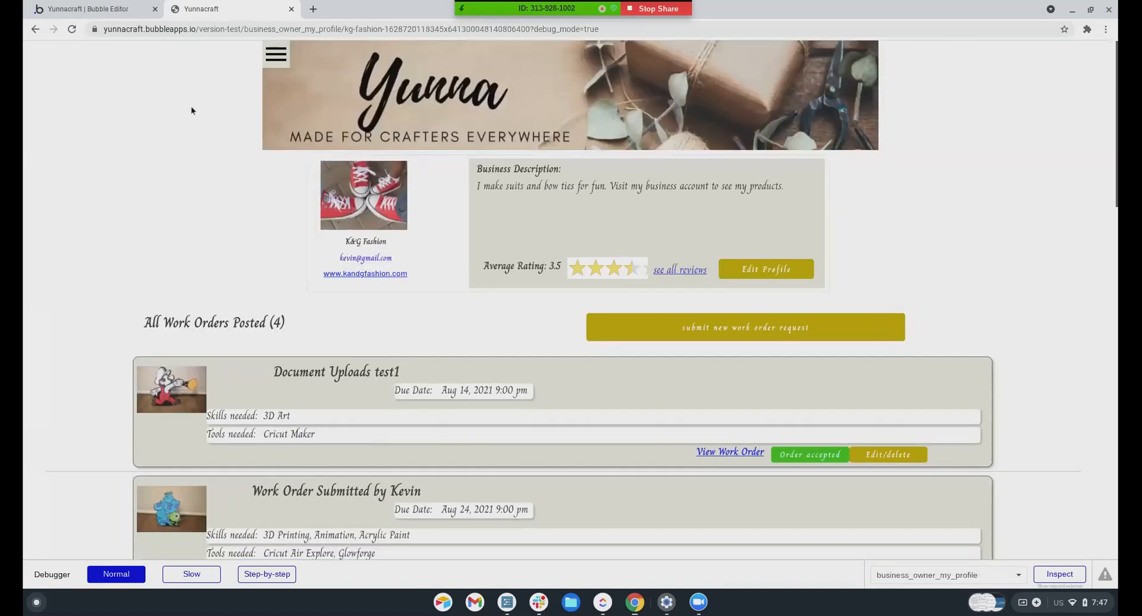
pyautogui.click(36, 31)
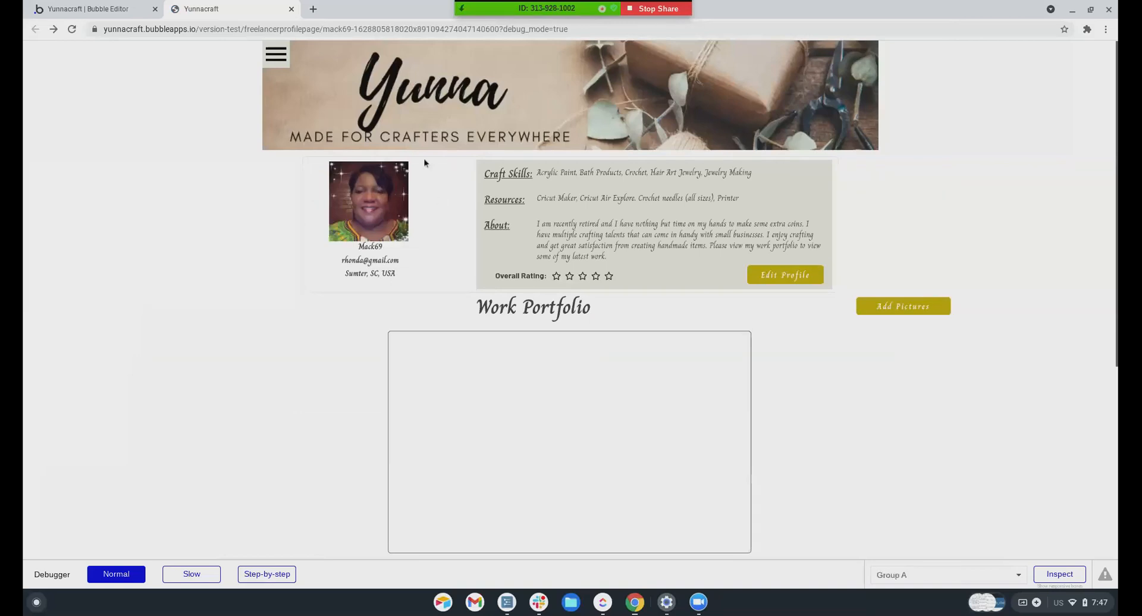
pyautogui.click(89, 9)
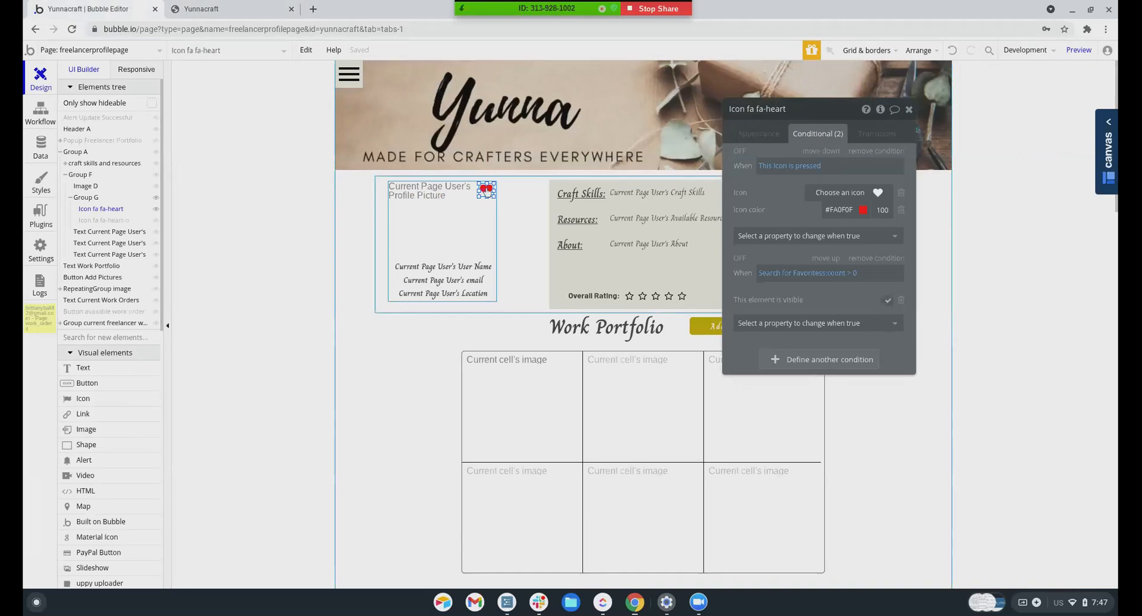
pyautogui.click(86, 197)
pyautogui.rightClick(89, 199)
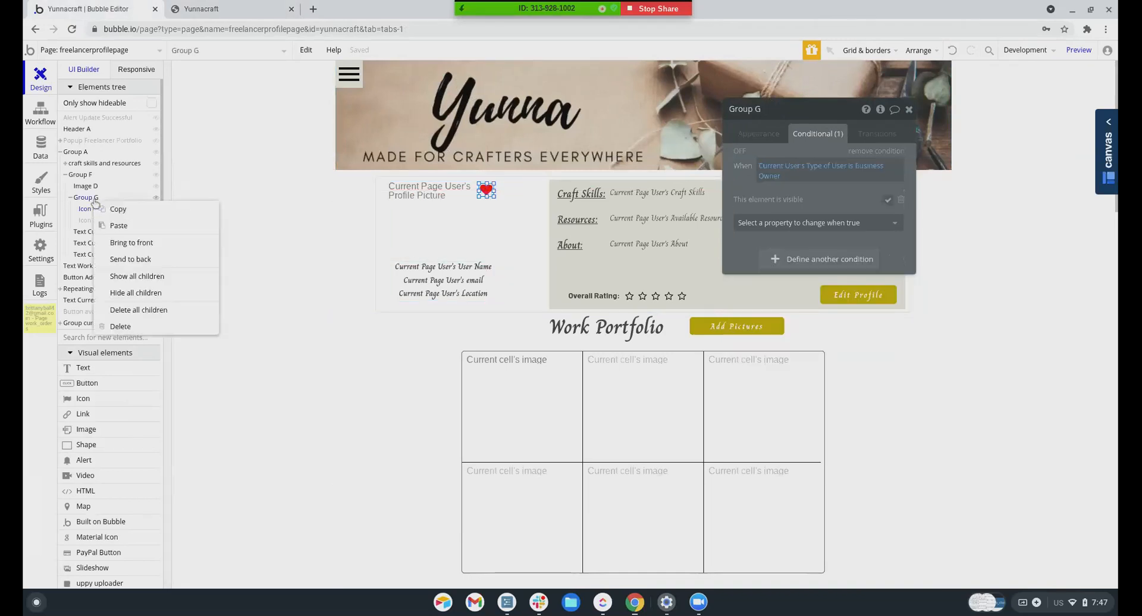
pyautogui.click(117, 249)
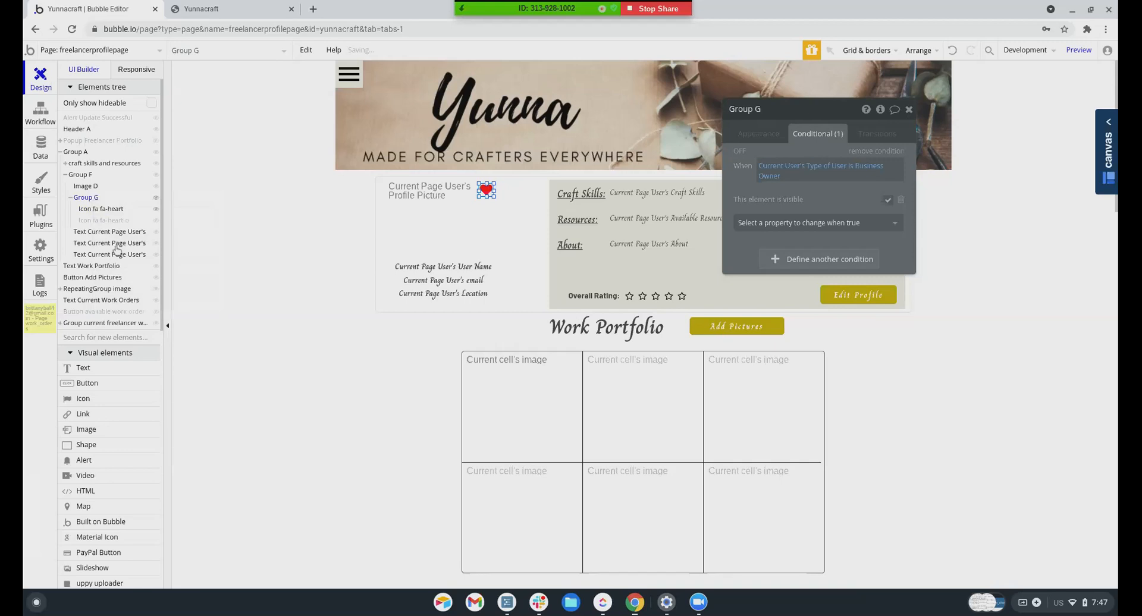
# Refresh the preview to load the change, then bring up Group G's Appearance settings
pyautogui.click(253, 12)
pyautogui.click(306, 52)
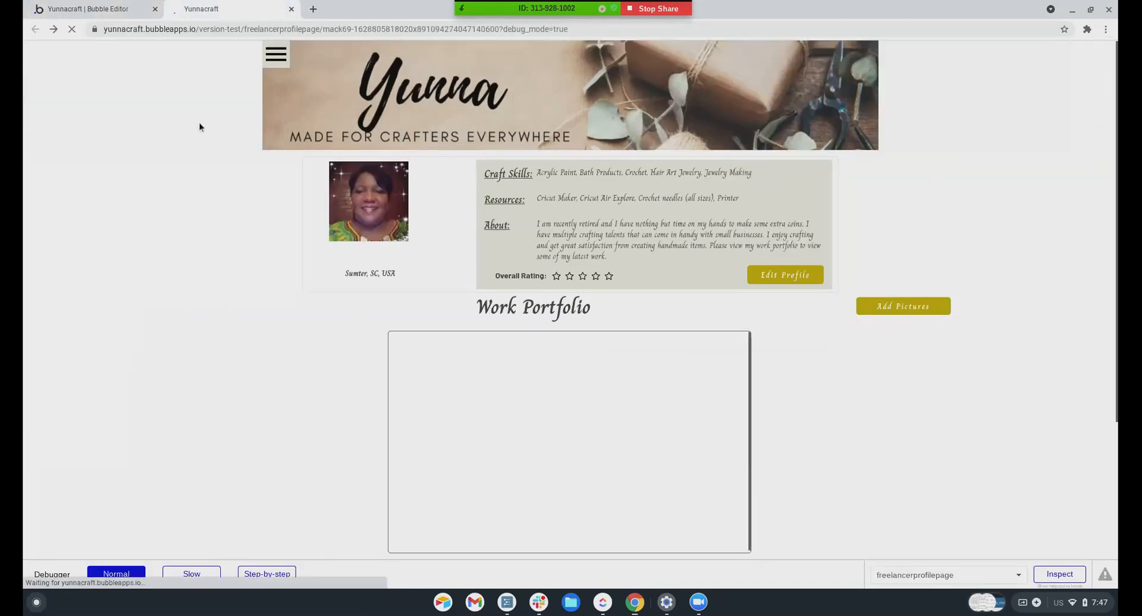
pyautogui.click(99, 9)
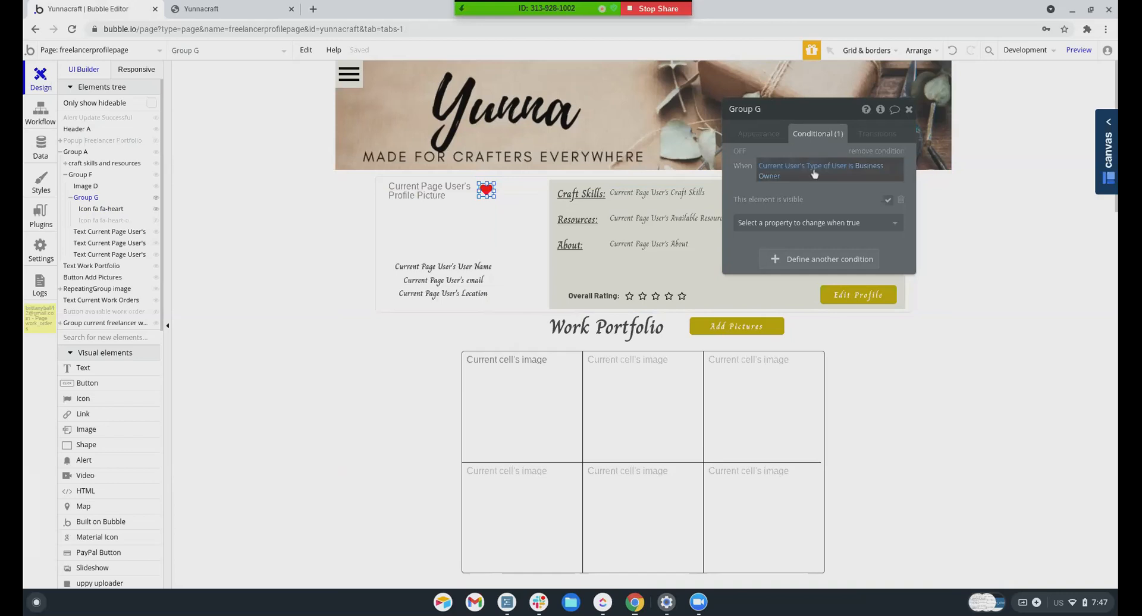
pyautogui.click(751, 137)
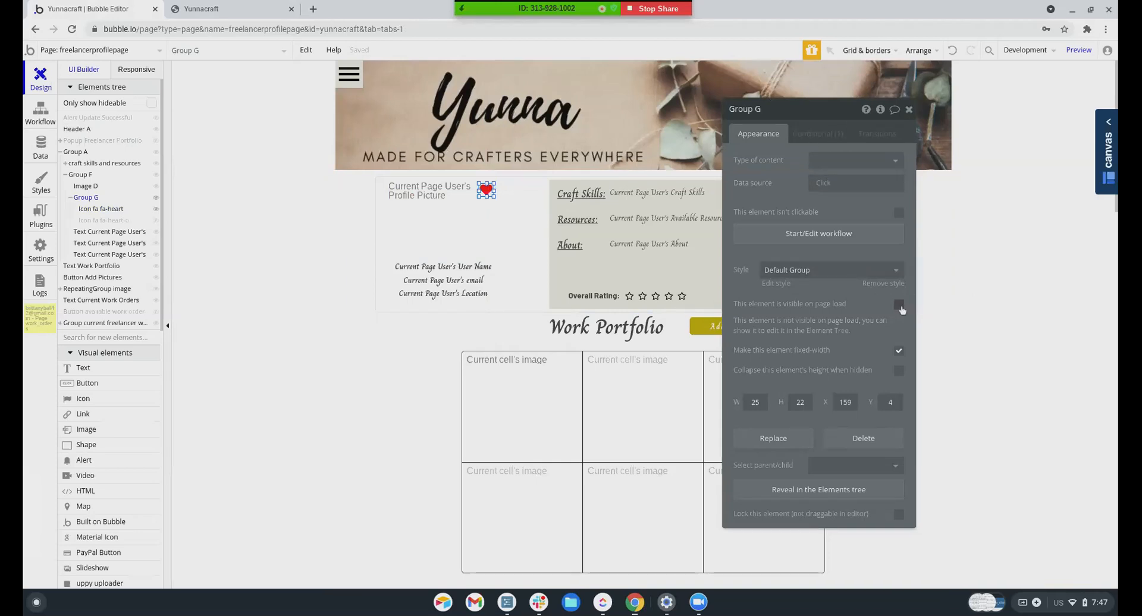
# Tick 'This element is visible on page load' for Group G and check the heart in the preview
pyautogui.click(900, 307)
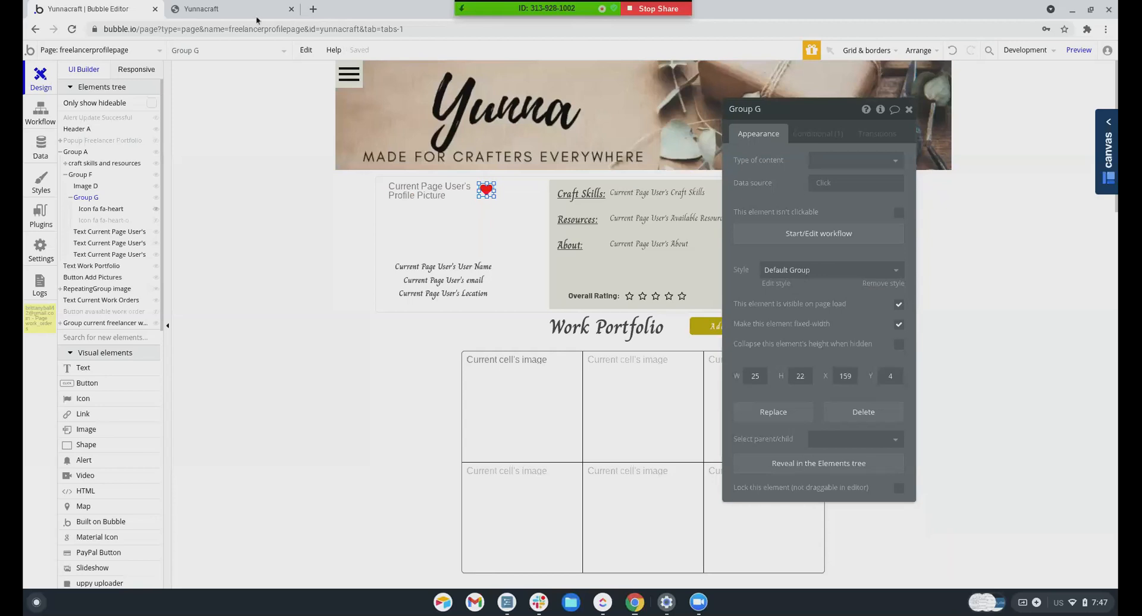
pyautogui.click(238, 11)
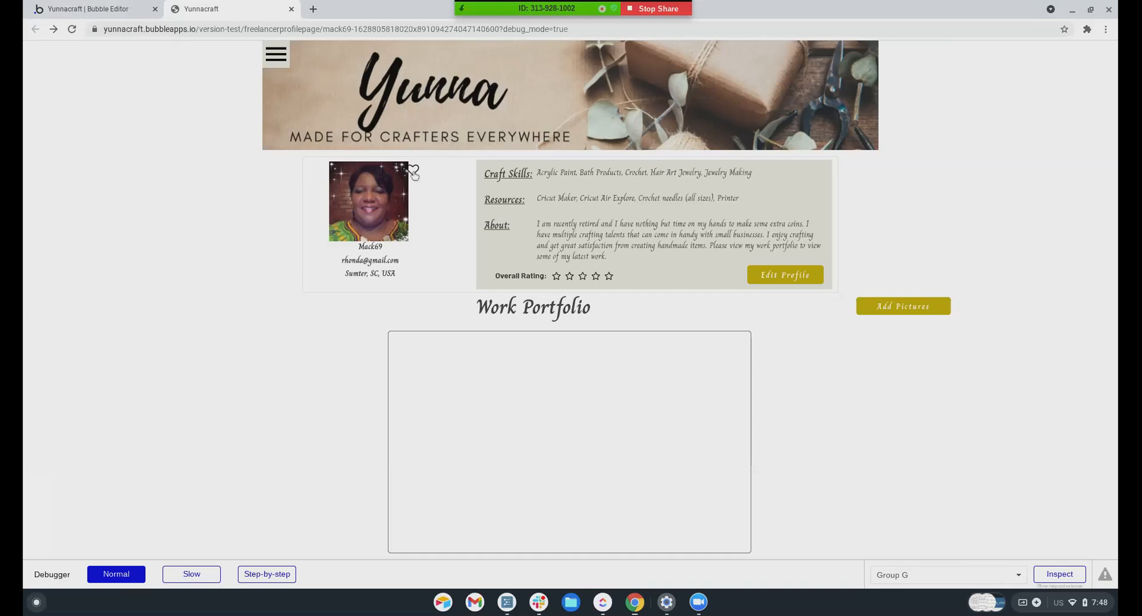
pyautogui.click(136, 12)
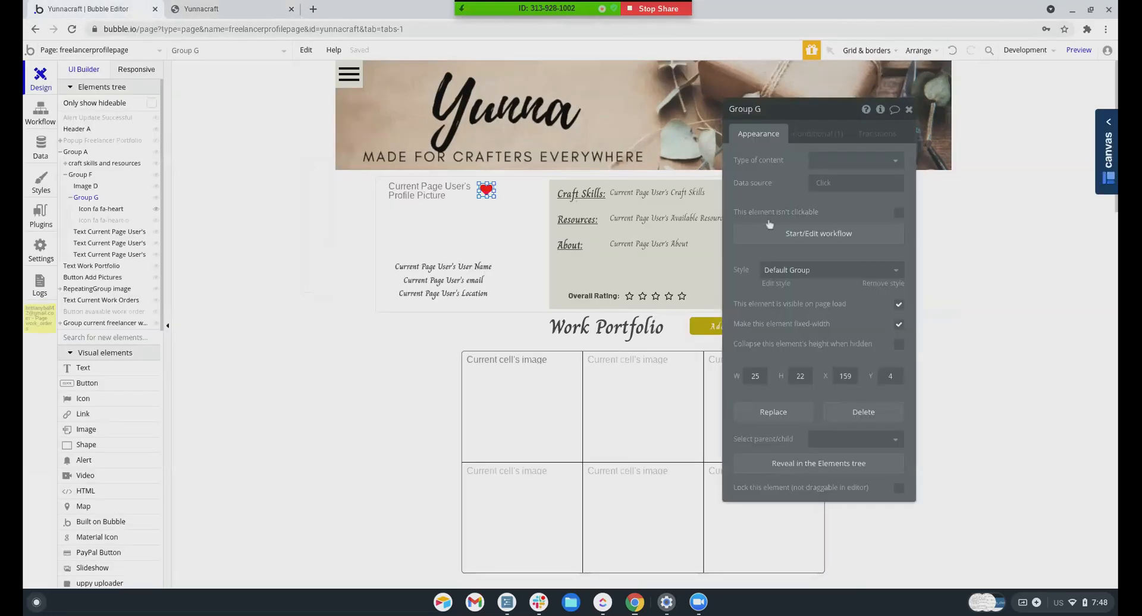
# Review Group G's visibility condition, then go to the All Users app data
pyautogui.click(800, 133)
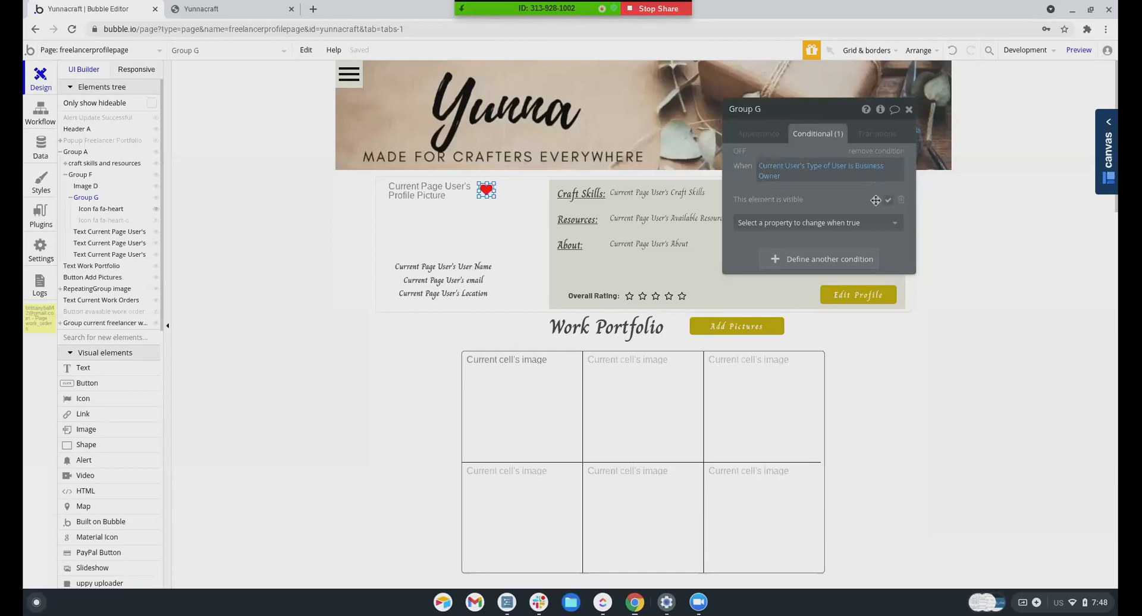
pyautogui.click(759, 133)
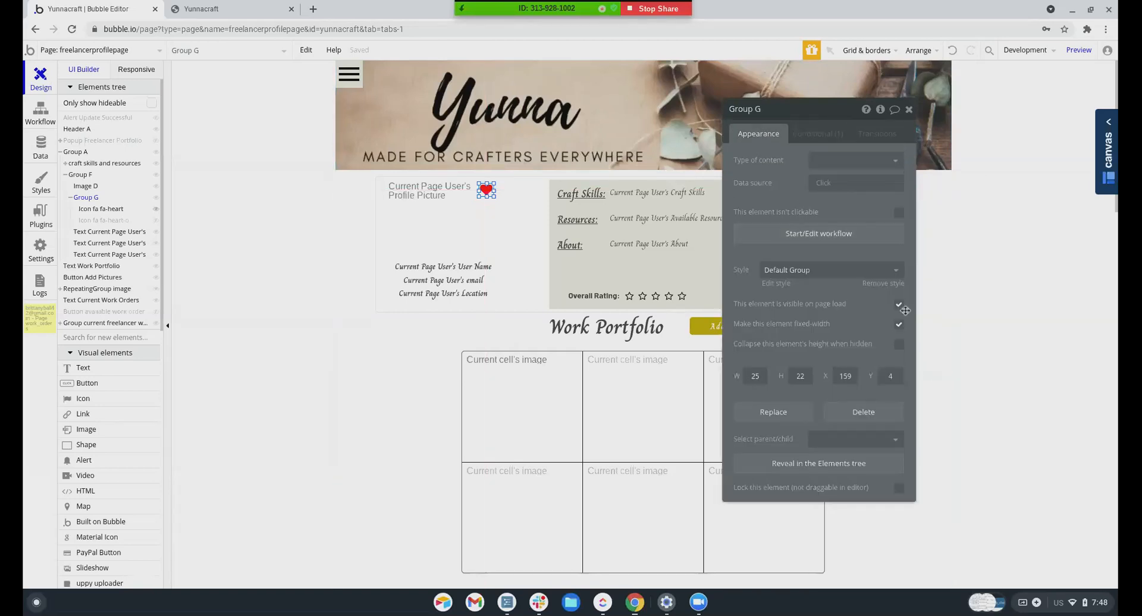
pyautogui.click(818, 134)
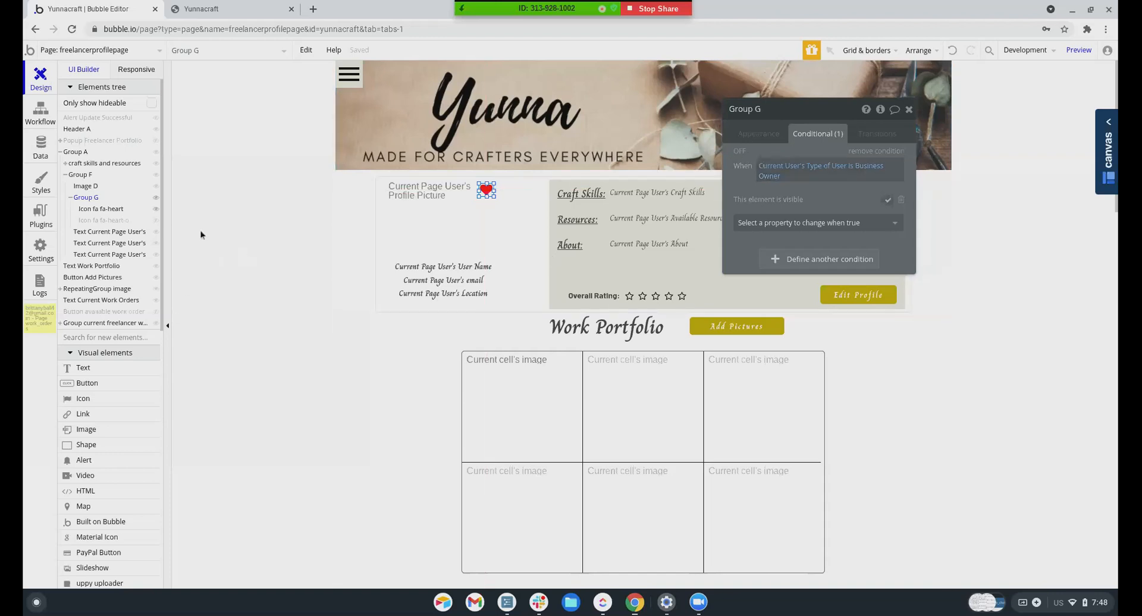
pyautogui.click(39, 146)
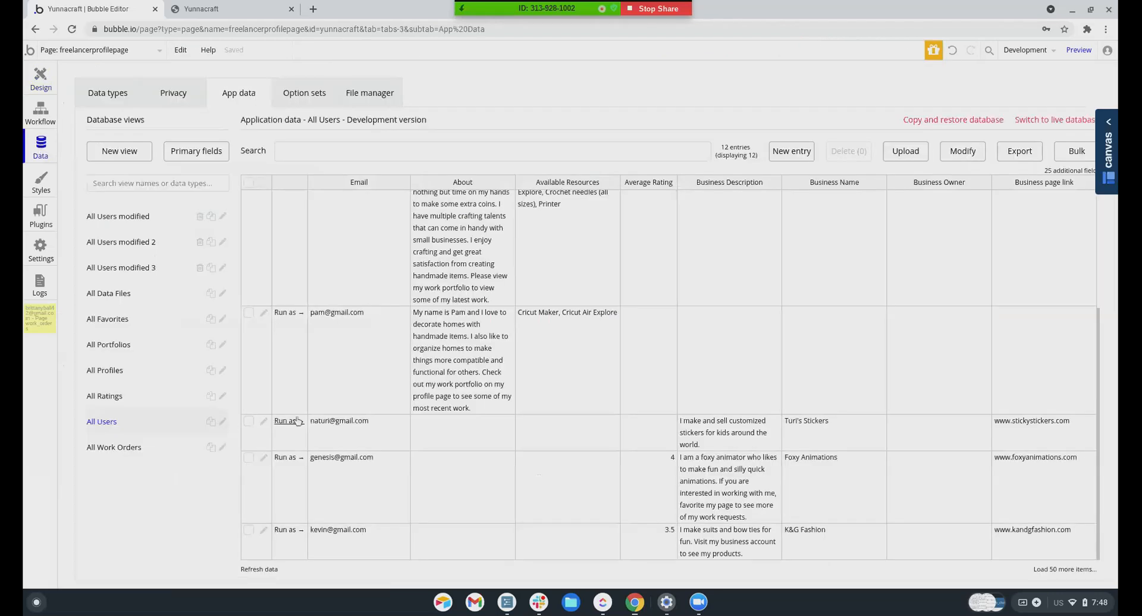
# Run the app as the K&G Fashion business owner and reload the profile page in the new preview
pyautogui.click(286, 534)
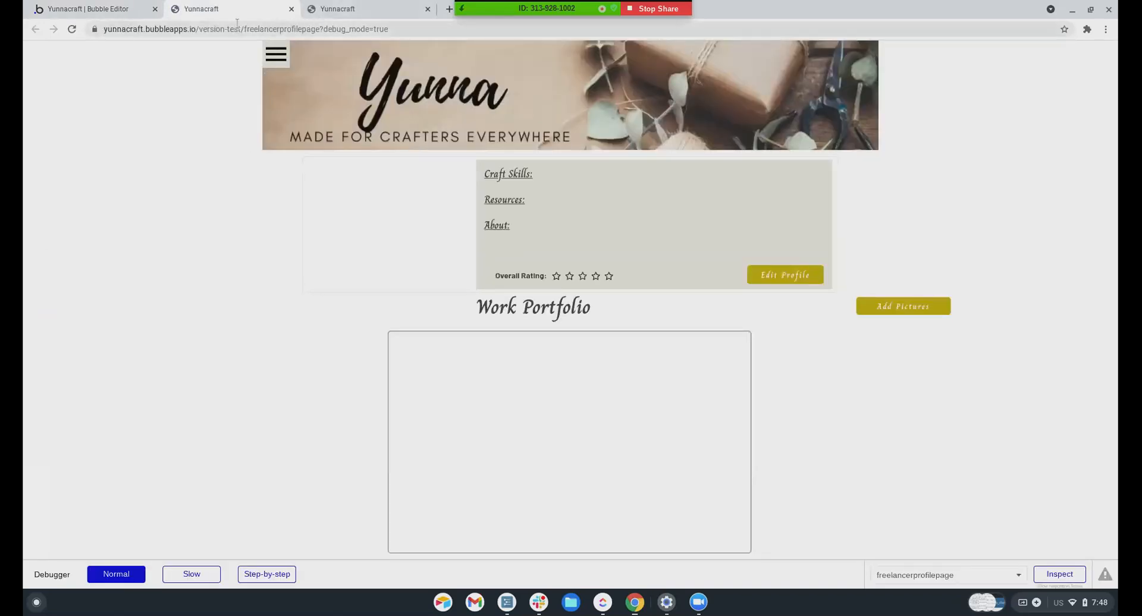
pyautogui.click(308, 10)
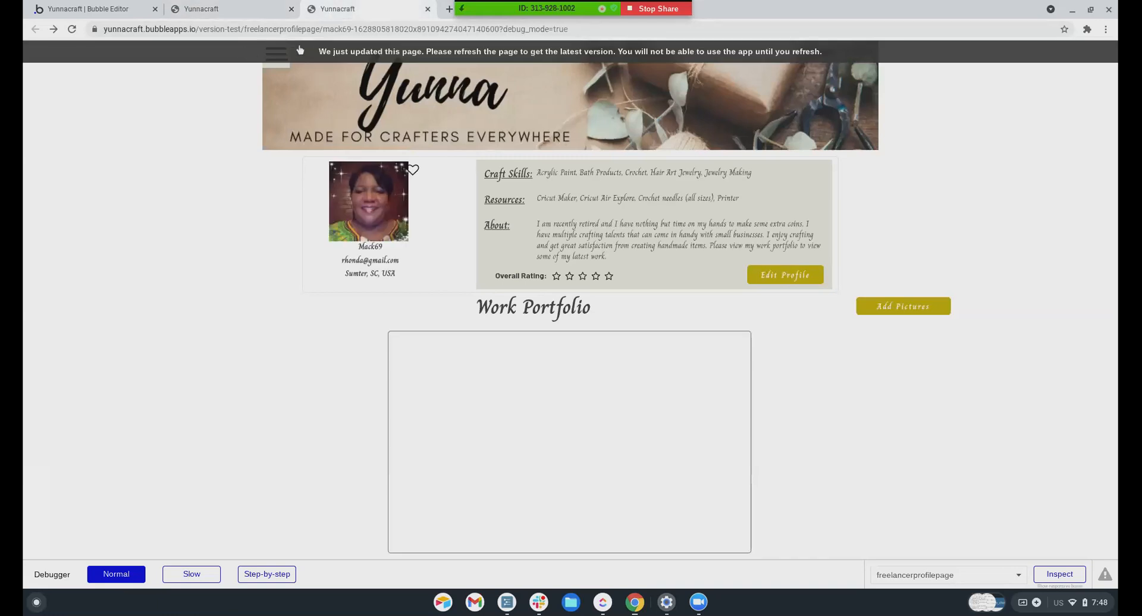
pyautogui.click(325, 51)
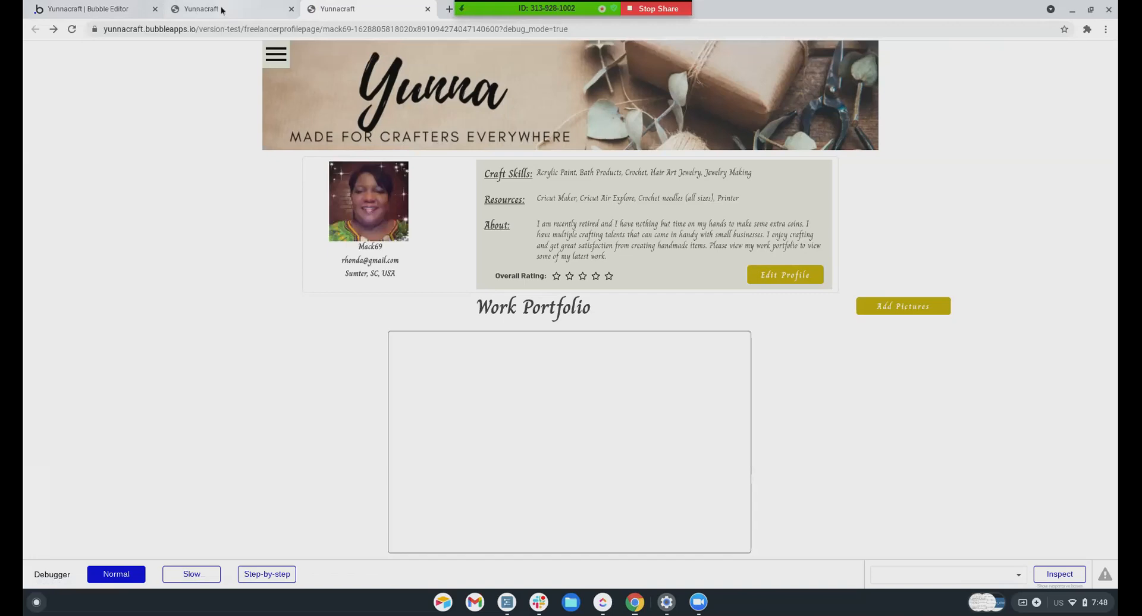
# Check the business owner's Type of User is Business Owner without saving, then return to Design
pyautogui.click(89, 9)
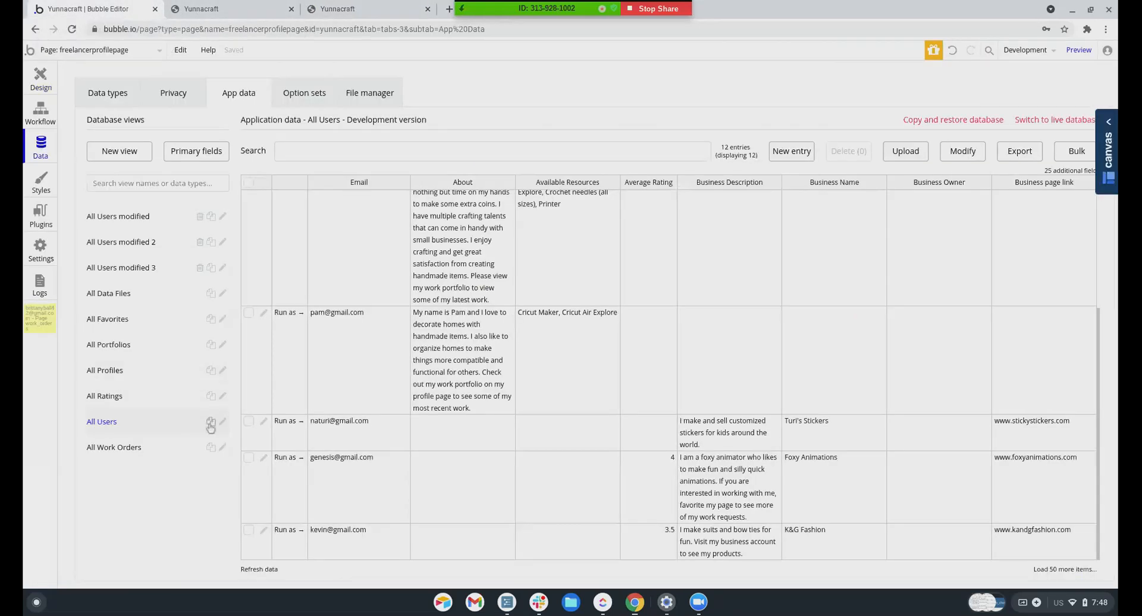
pyautogui.click(262, 532)
pyautogui.moveTo(211, 360); pyautogui.dragTo(126, 362)
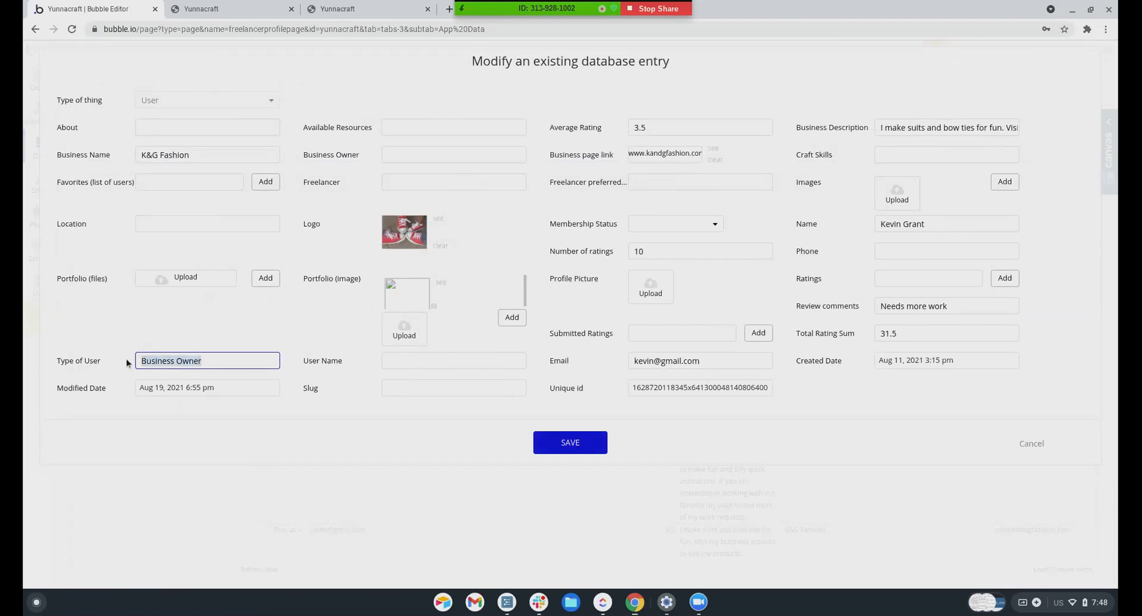
pyautogui.click(1027, 445)
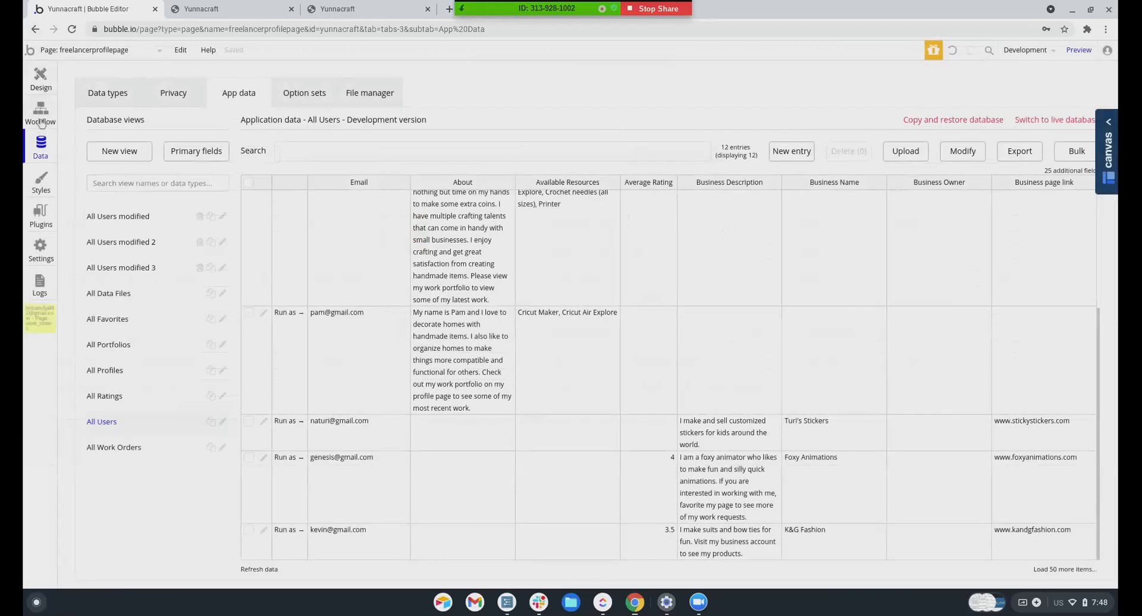
pyautogui.click(40, 116)
pyautogui.click(41, 80)
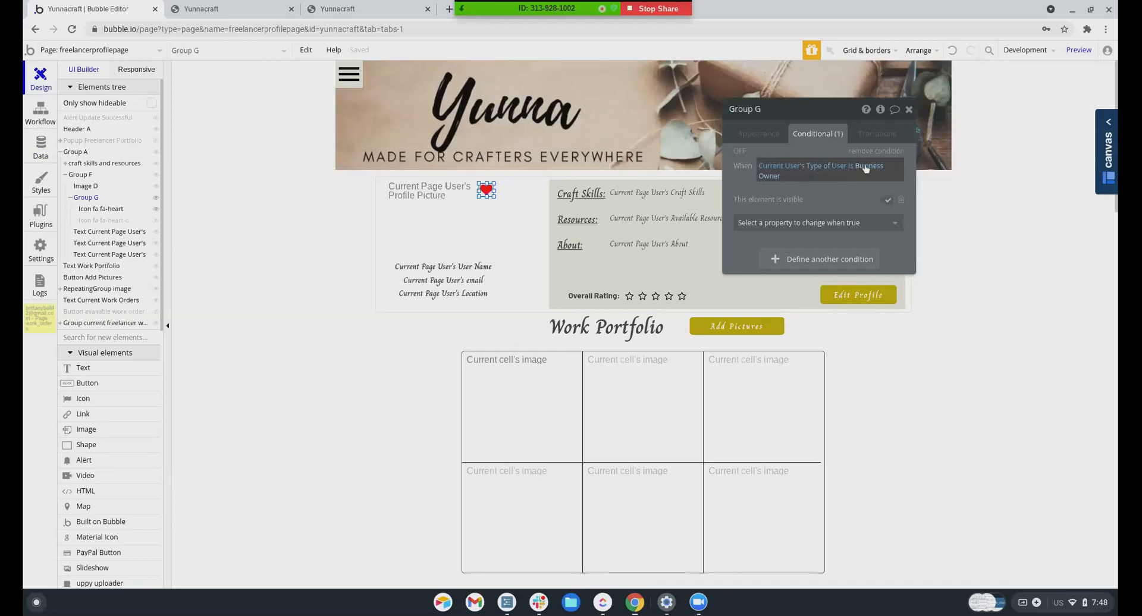
# Change Group G's condition value to 'Business Owner'
pyautogui.click(772, 179)
pyautogui.press('BackSpace')
pyautogui.press('BackSpace')
pyautogui.press('BackSpace')
pyautogui.press('BackSpace')
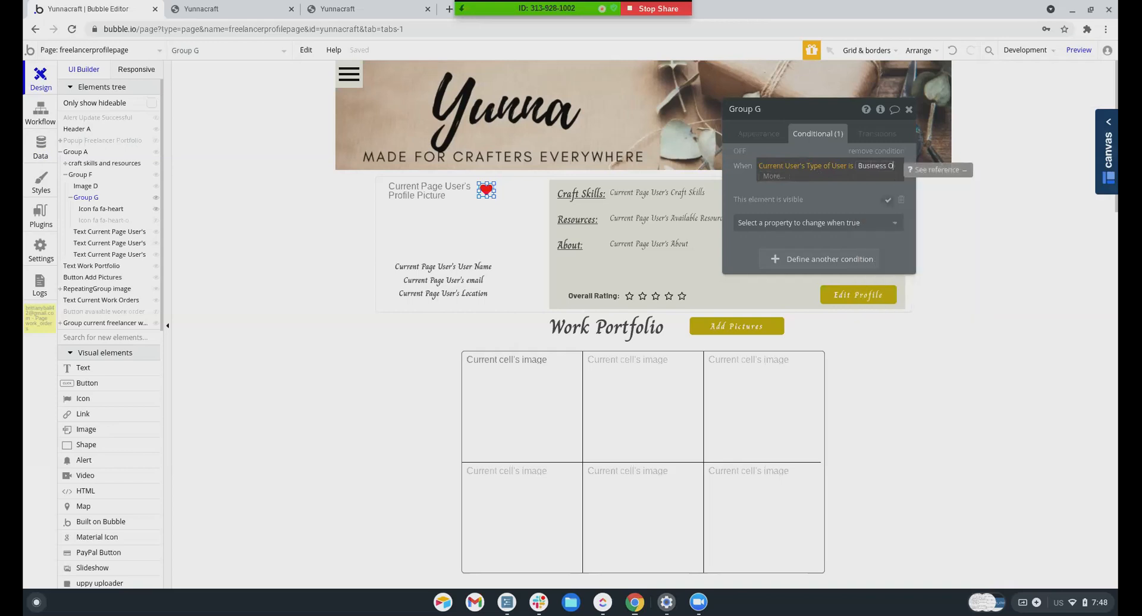
pyautogui.press('BackSpace')
pyautogui.press('BackSpace')
pyautogui.press('BackSpace')
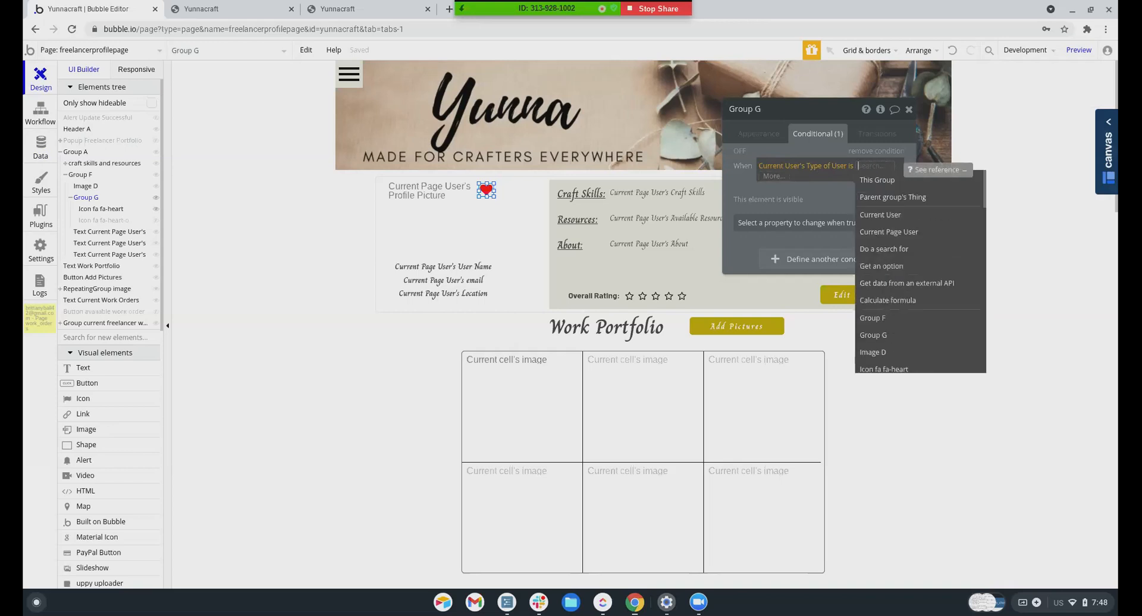
pyautogui.write('Business Owner')
pyautogui.click(742, 184)
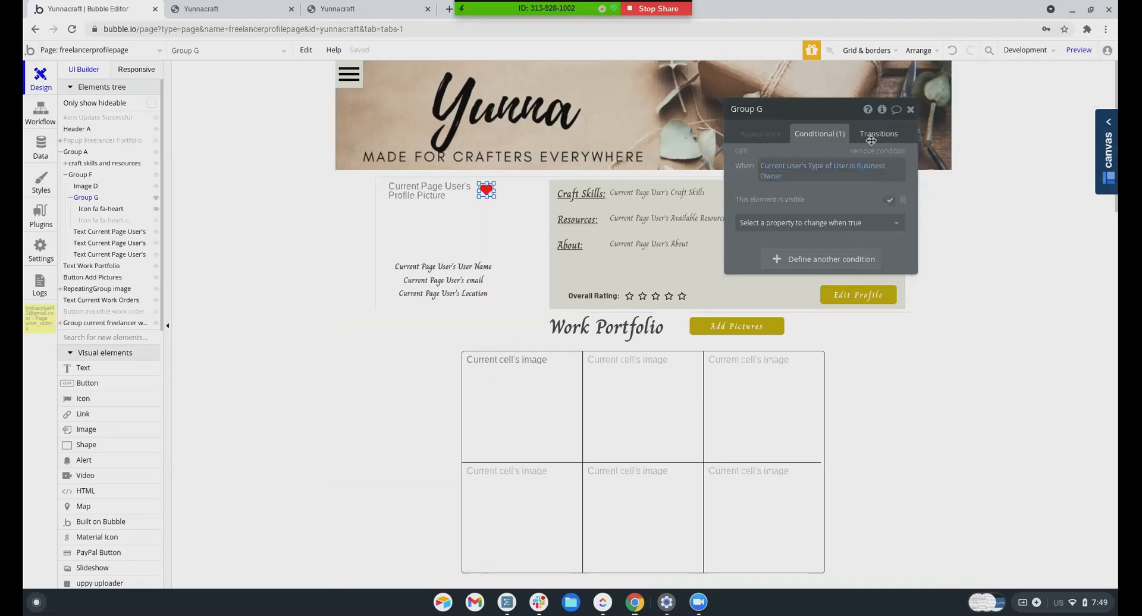
# Close the extra preview tab and favourite the freelancer by clicking the heart on the profile preview
pyautogui.click(348, 10)
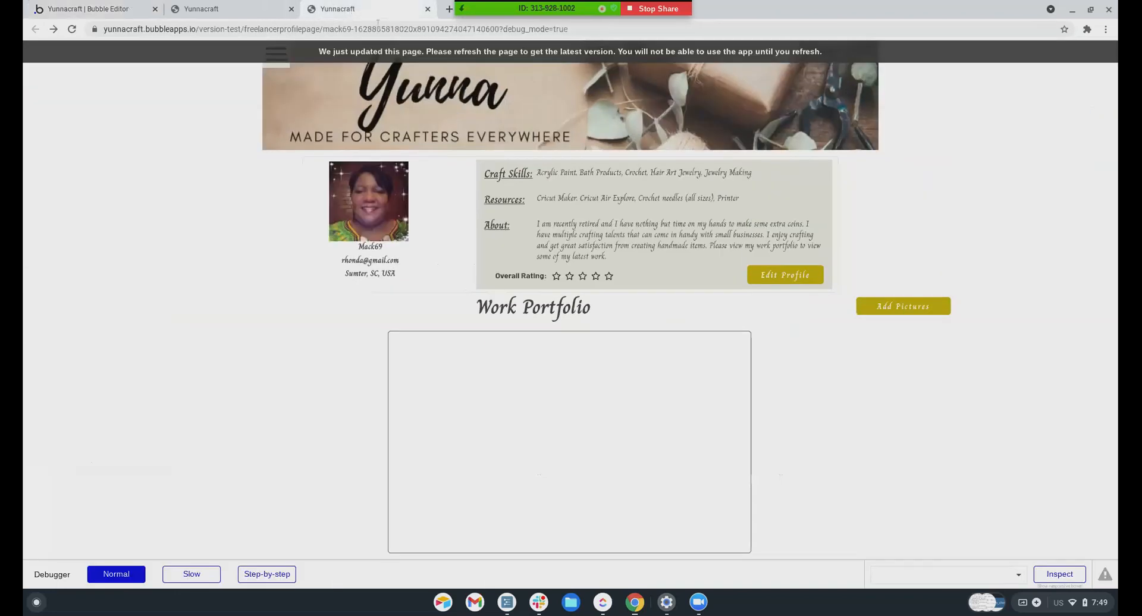
pyautogui.click(226, 9)
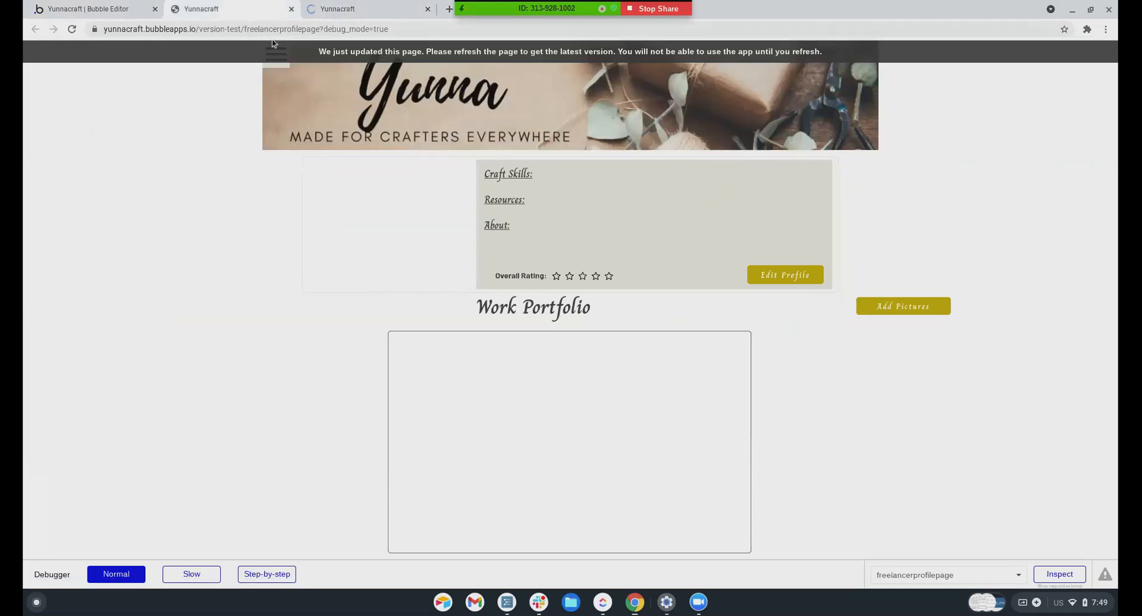
pyautogui.click(291, 9)
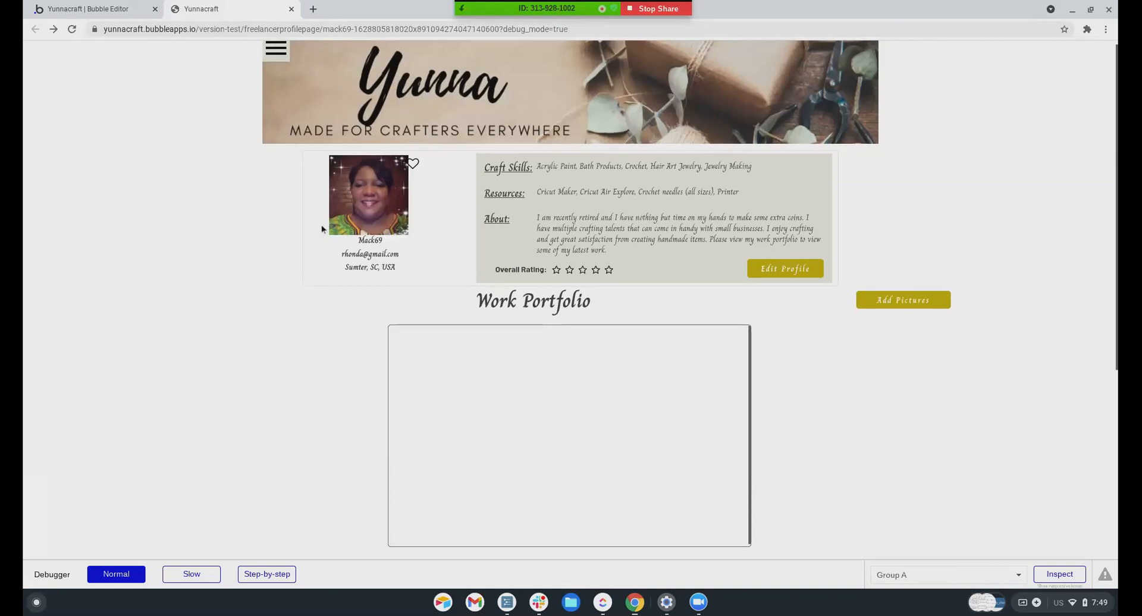
pyautogui.click(413, 171)
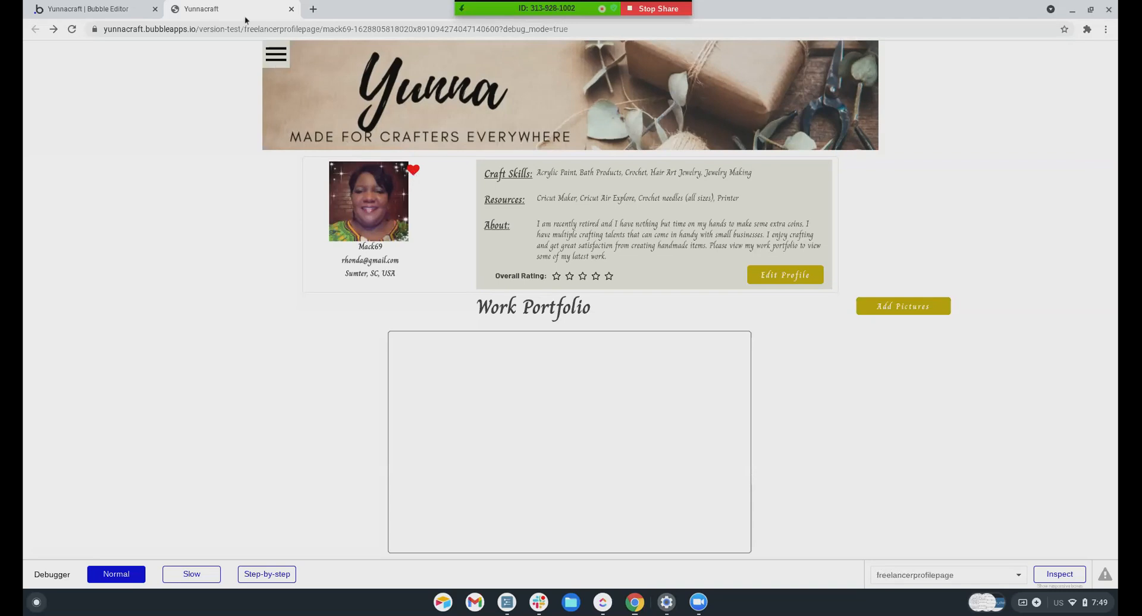
pyautogui.click(89, 10)
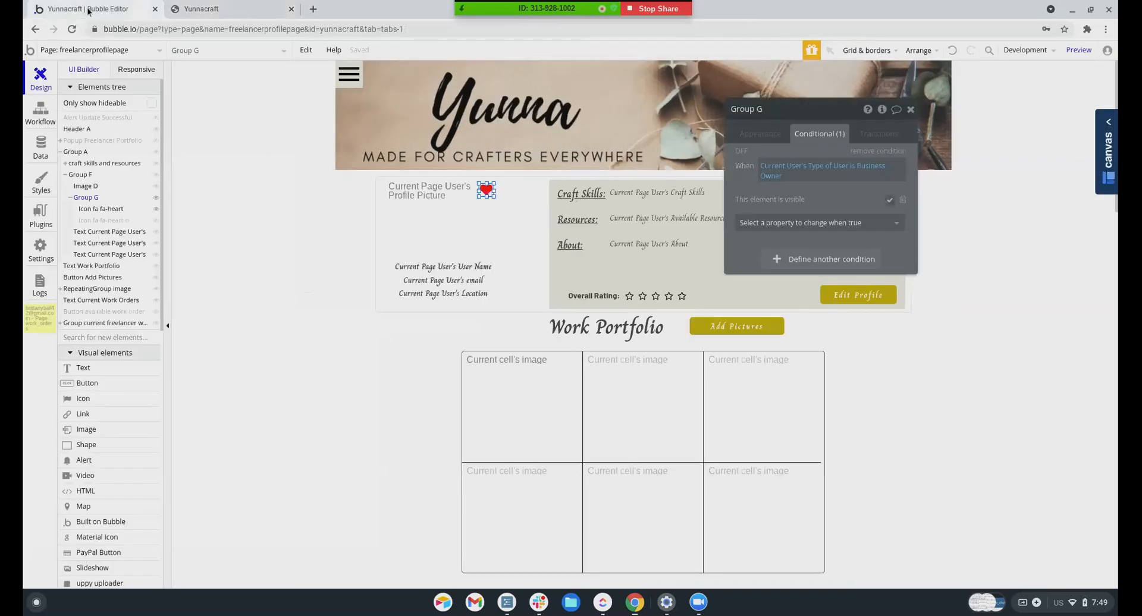
# Retarget both the create- and delete-favorite 'fa-heart-o is clicked' events to Group G
pyautogui.click(482, 196)
pyautogui.click(40, 106)
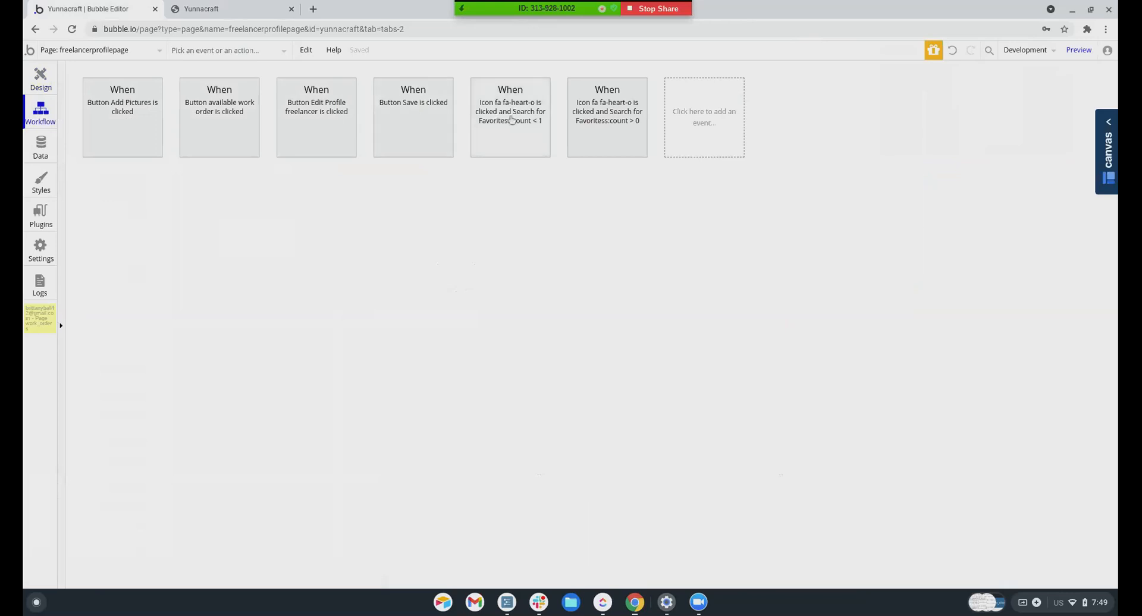
pyautogui.click(509, 143)
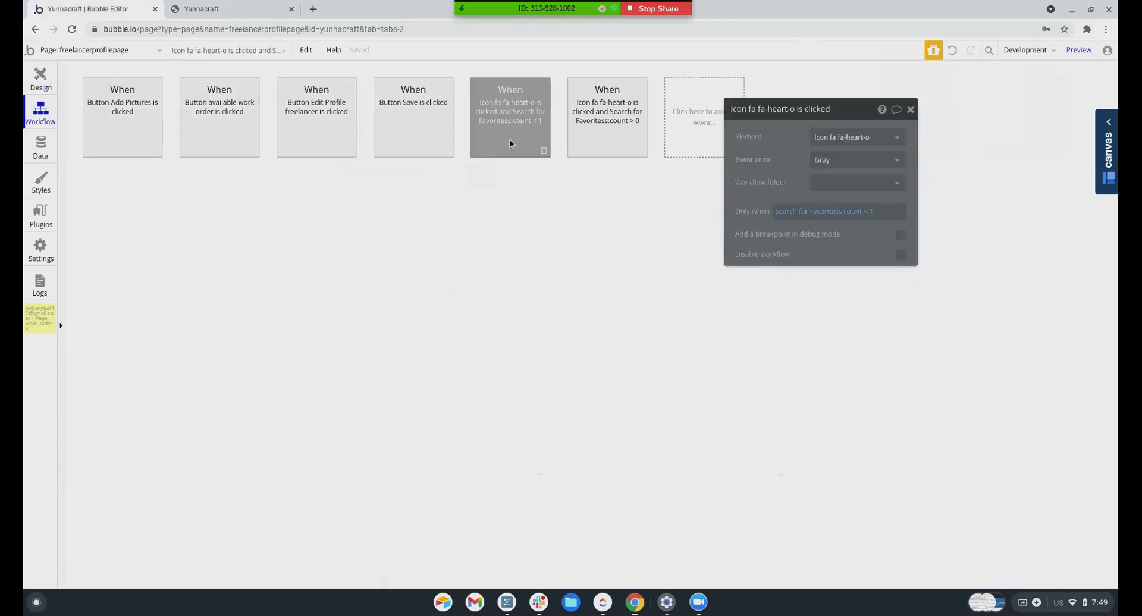
pyautogui.click(826, 141)
pyautogui.click(838, 327)
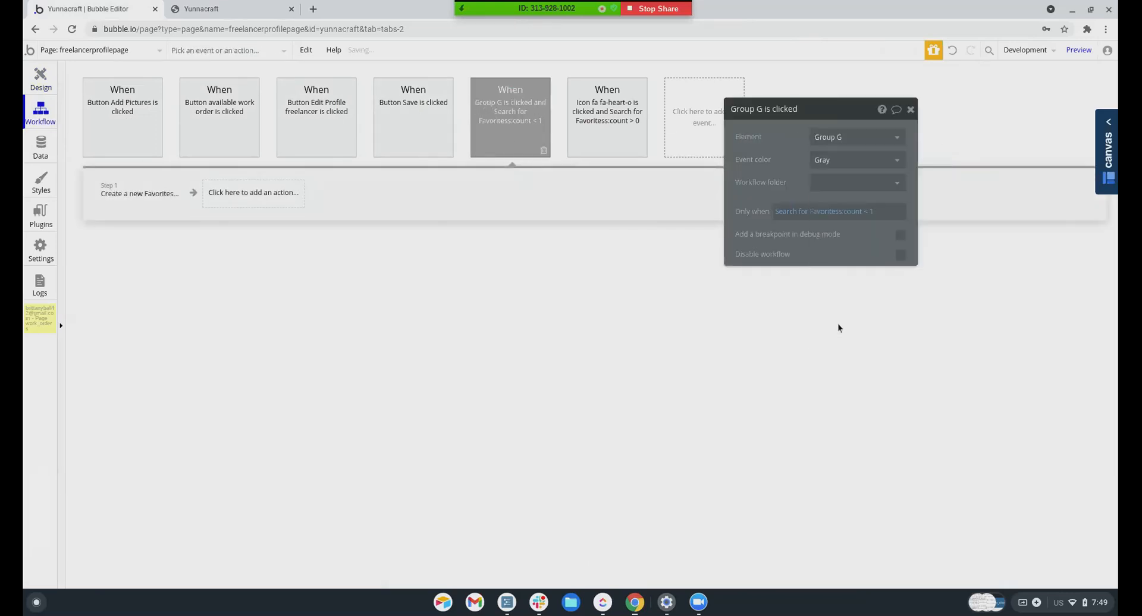
pyautogui.click(599, 114)
pyautogui.click(827, 138)
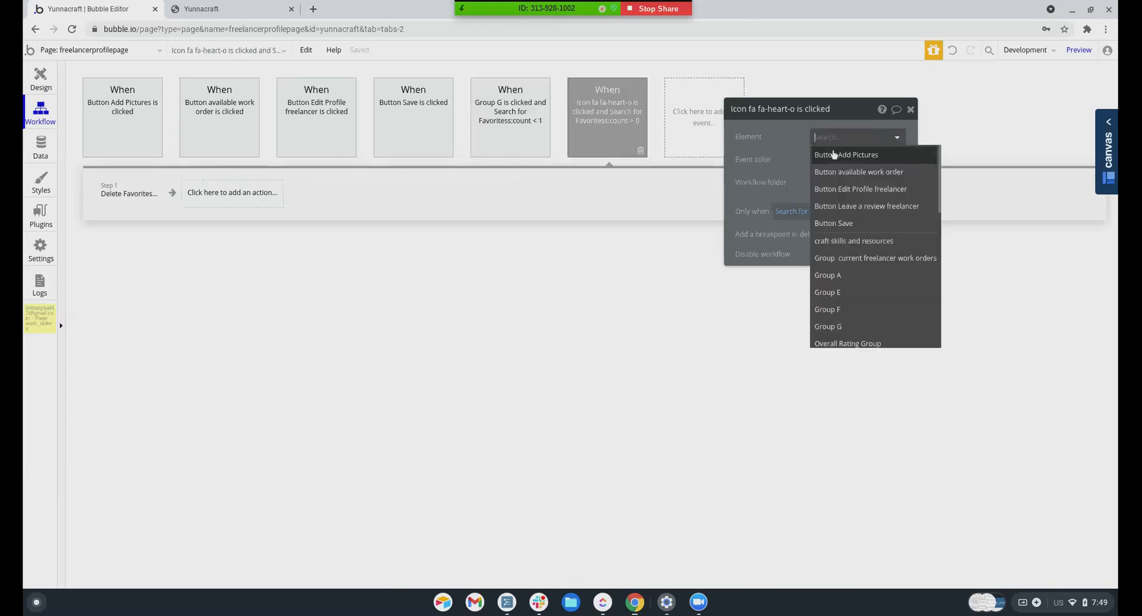
pyautogui.click(834, 326)
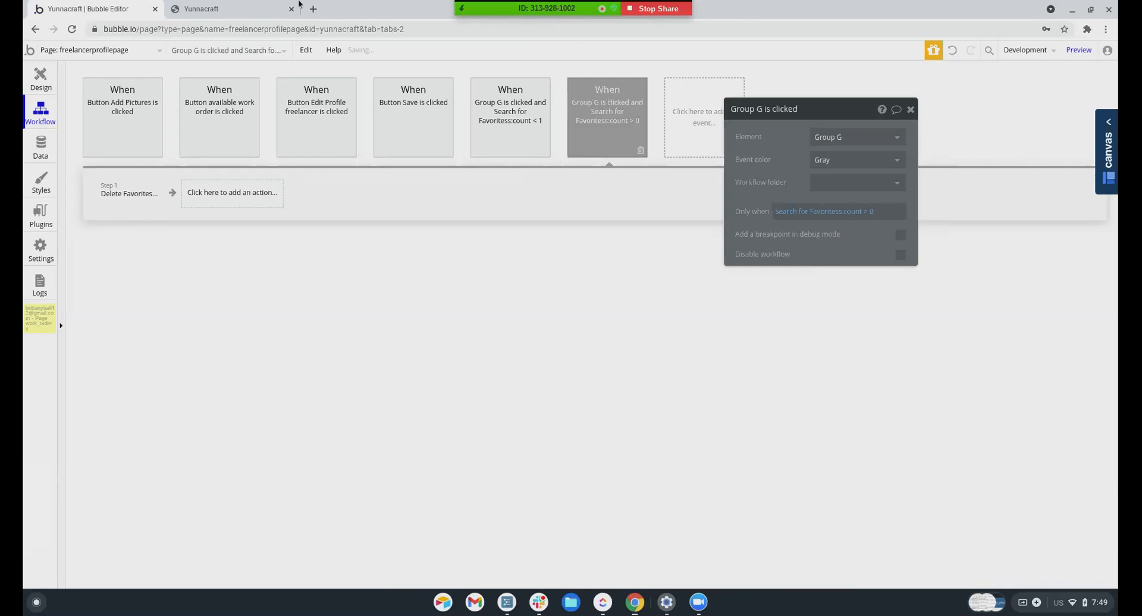
pyautogui.click(268, 9)
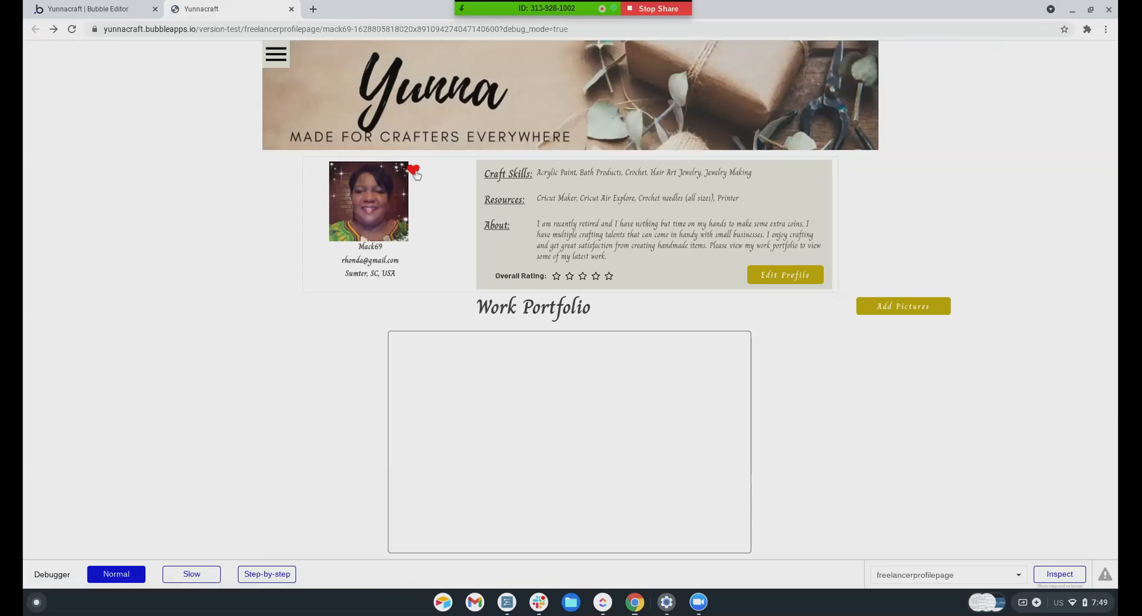
# Test the preview heart, then inspect the Create and Delete Favorites actions and the delete search
pyautogui.click(414, 174)
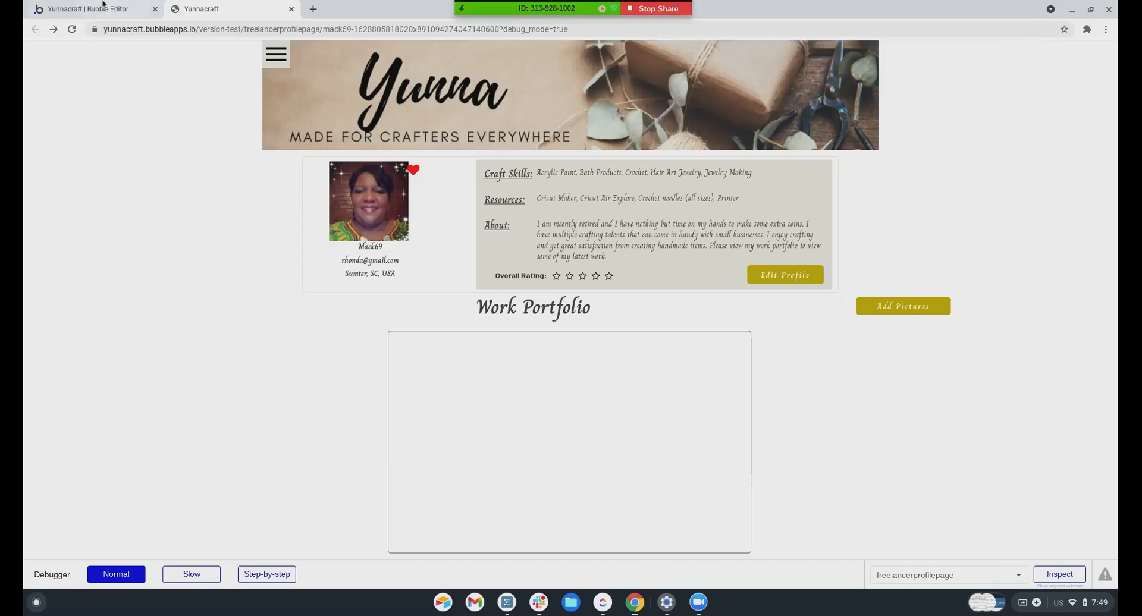
pyautogui.click(104, 9)
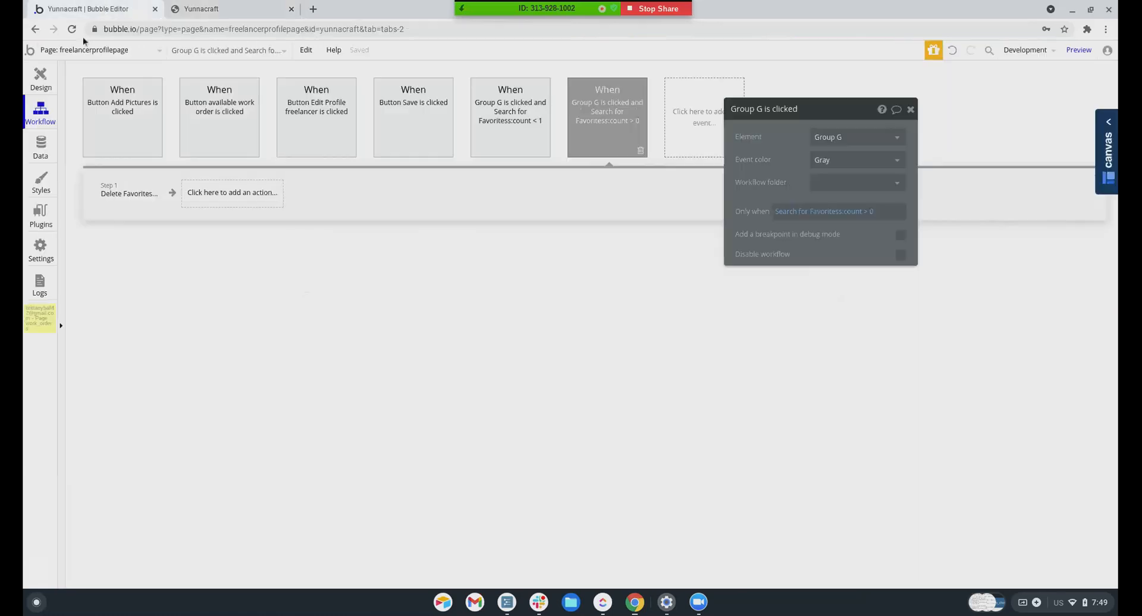
pyautogui.click(515, 119)
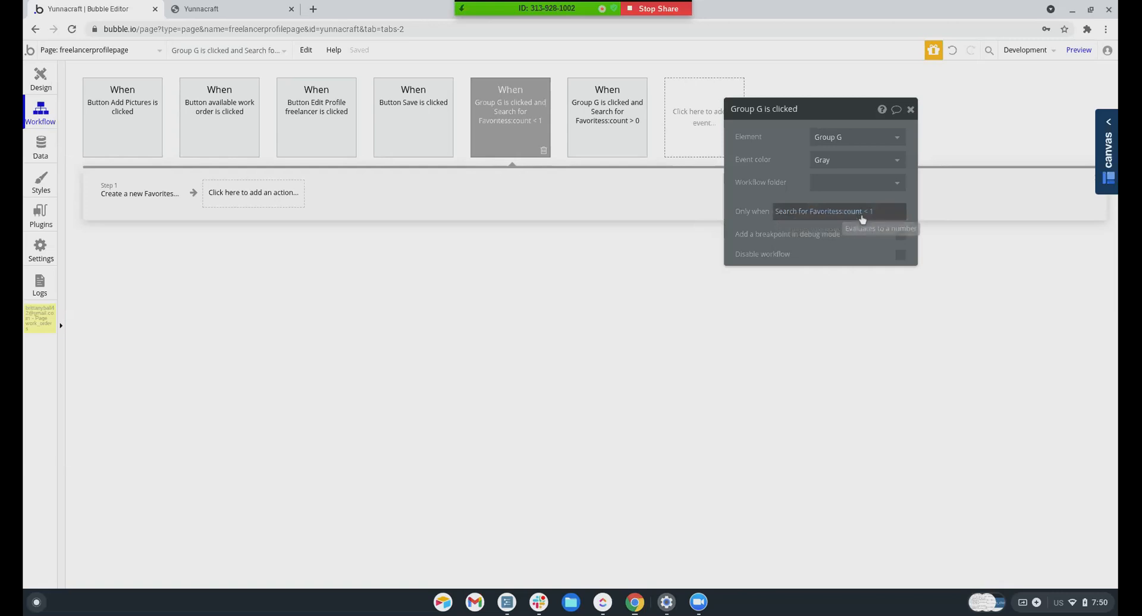
pyautogui.click(129, 206)
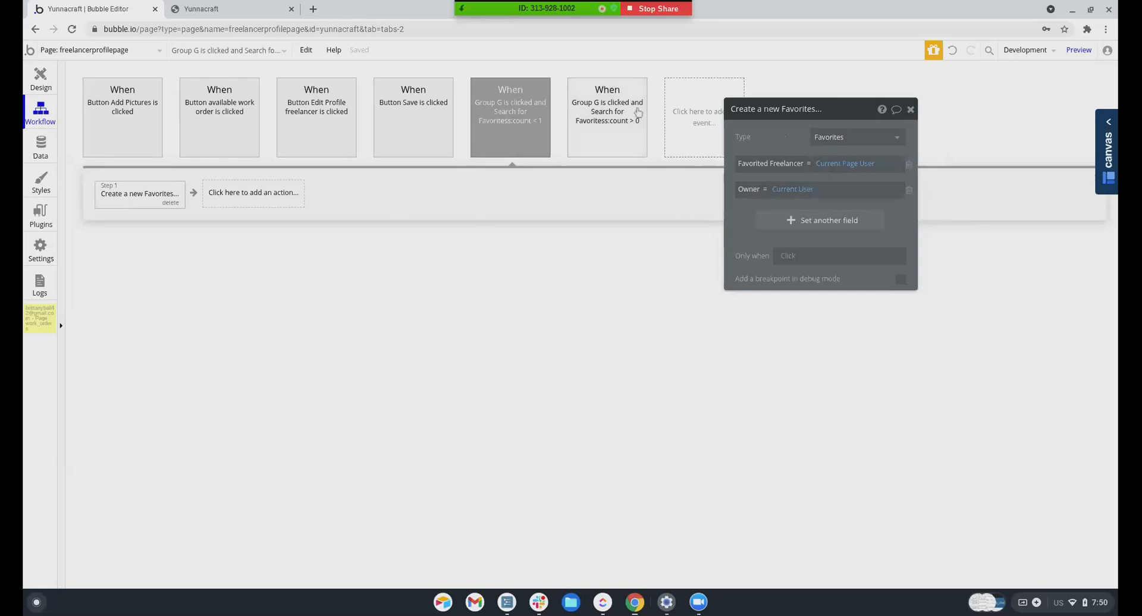
pyautogui.click(620, 113)
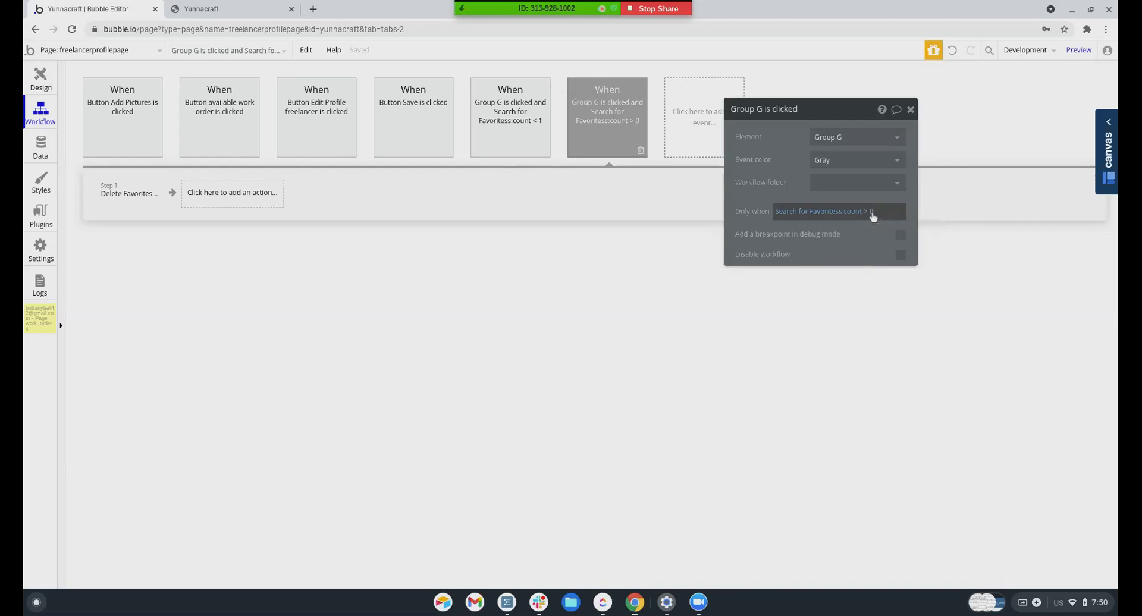
pyautogui.click(136, 197)
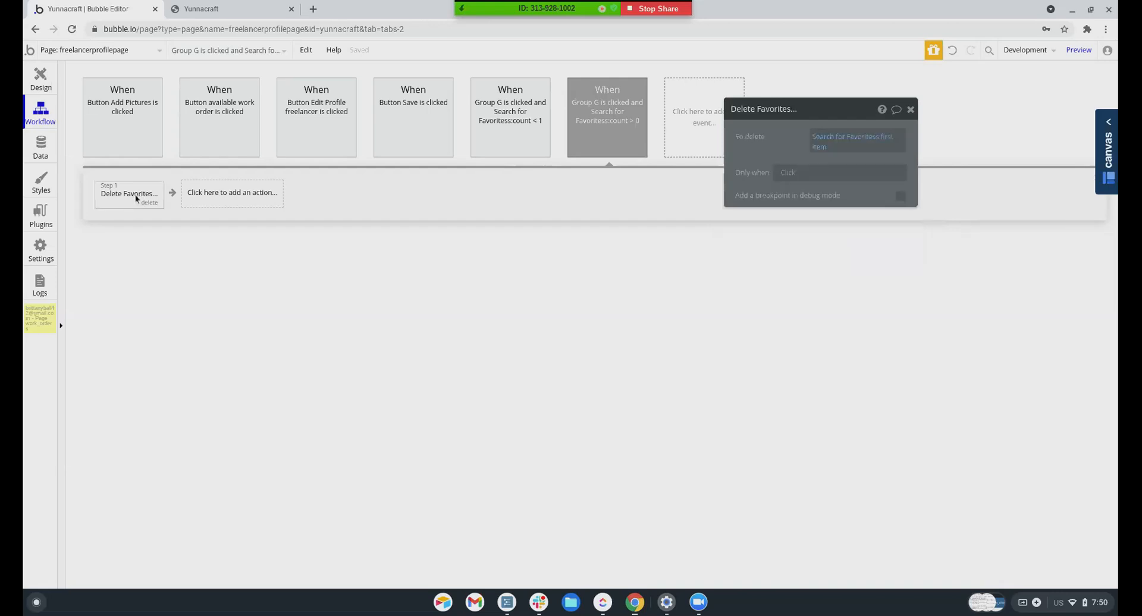
pyautogui.click(833, 140)
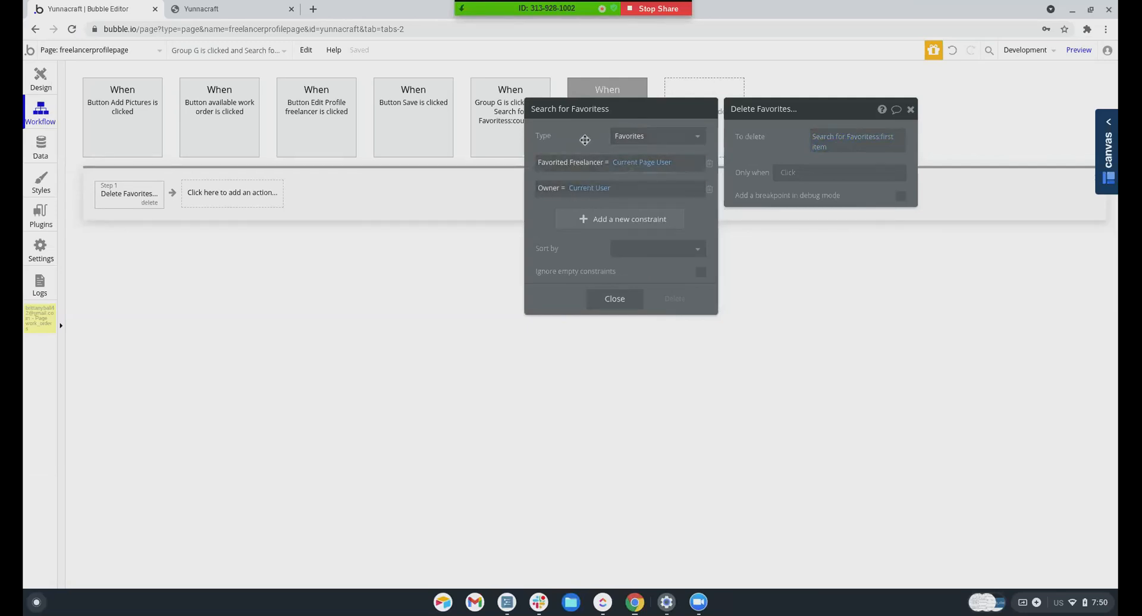
# Toggle the preview heart again and go back to the freelancerprofilepage design
pyautogui.click(171, 8)
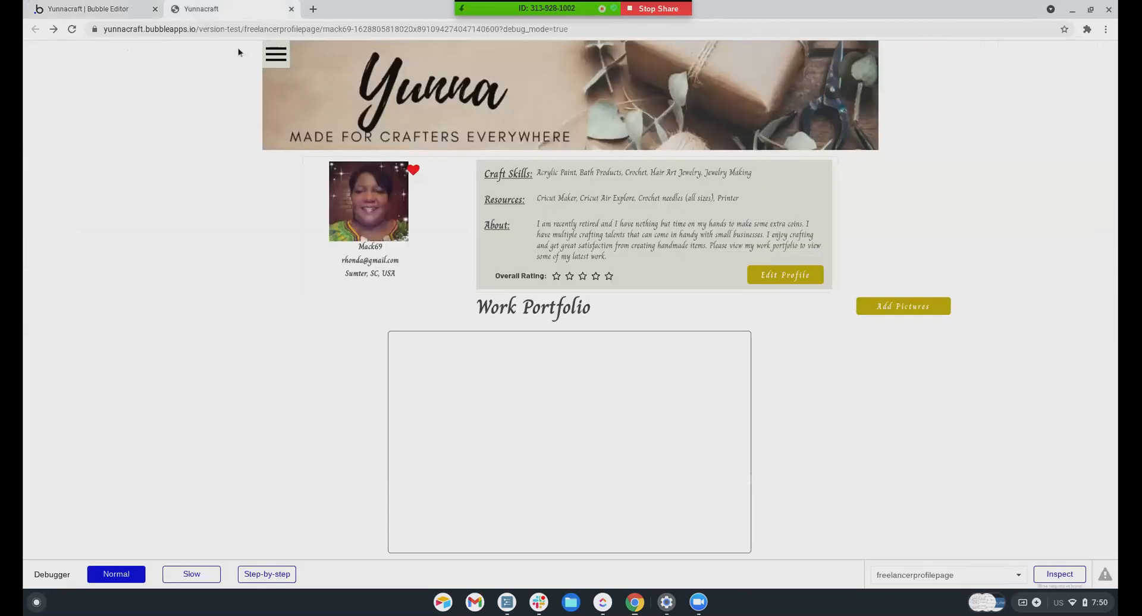
pyautogui.click(413, 171)
pyautogui.click(89, 8)
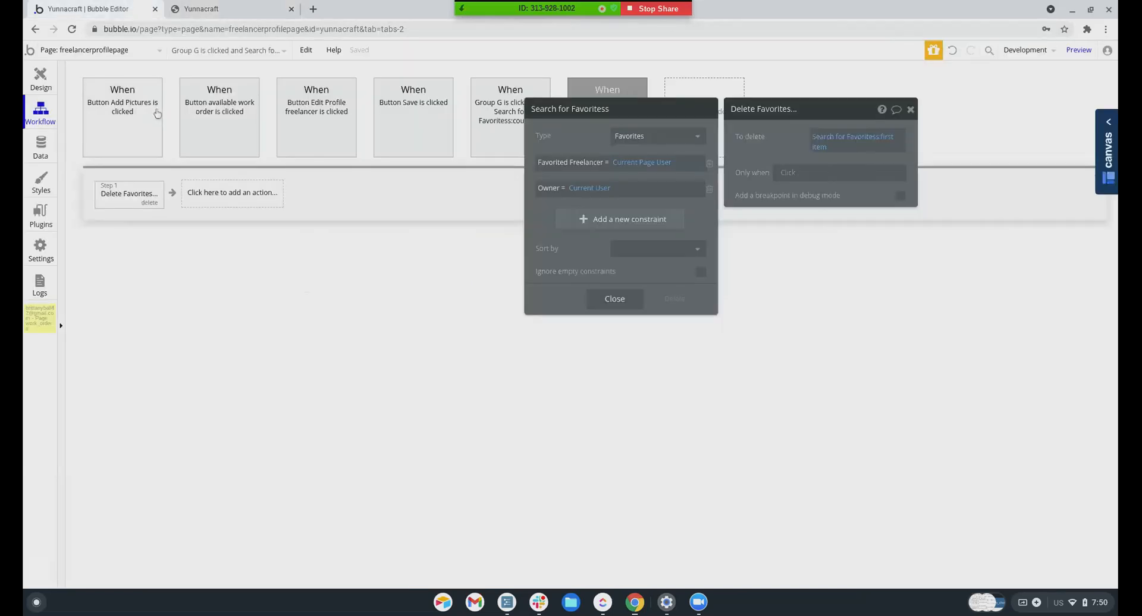
pyautogui.click(41, 77)
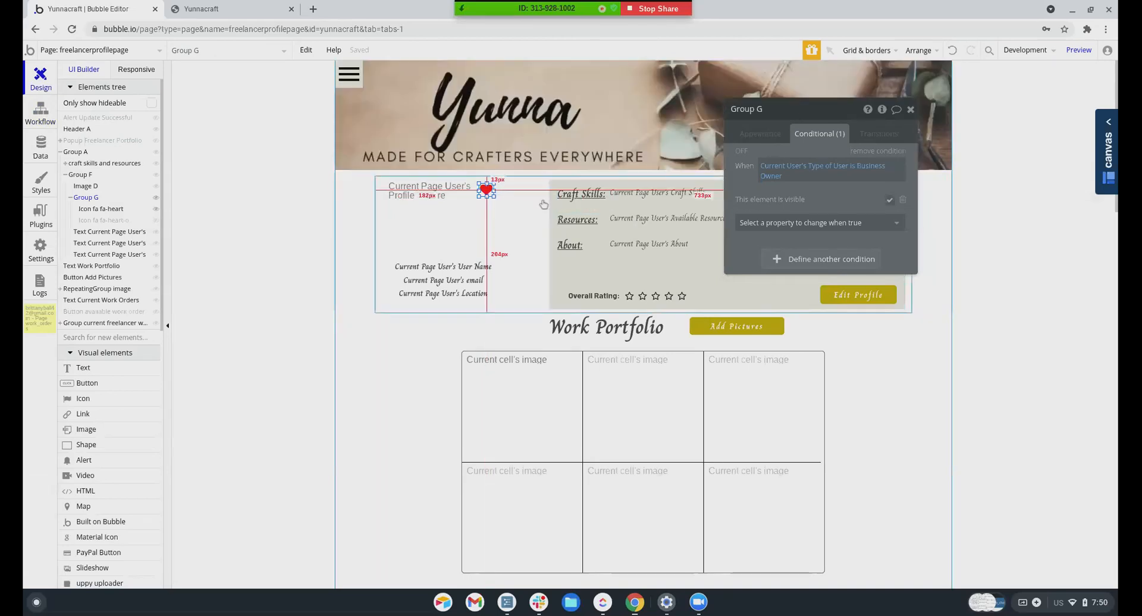
# Review Group G's appearance and Business Owner visibility condition, then select the filled fa-heart icon
pyautogui.click(88, 185)
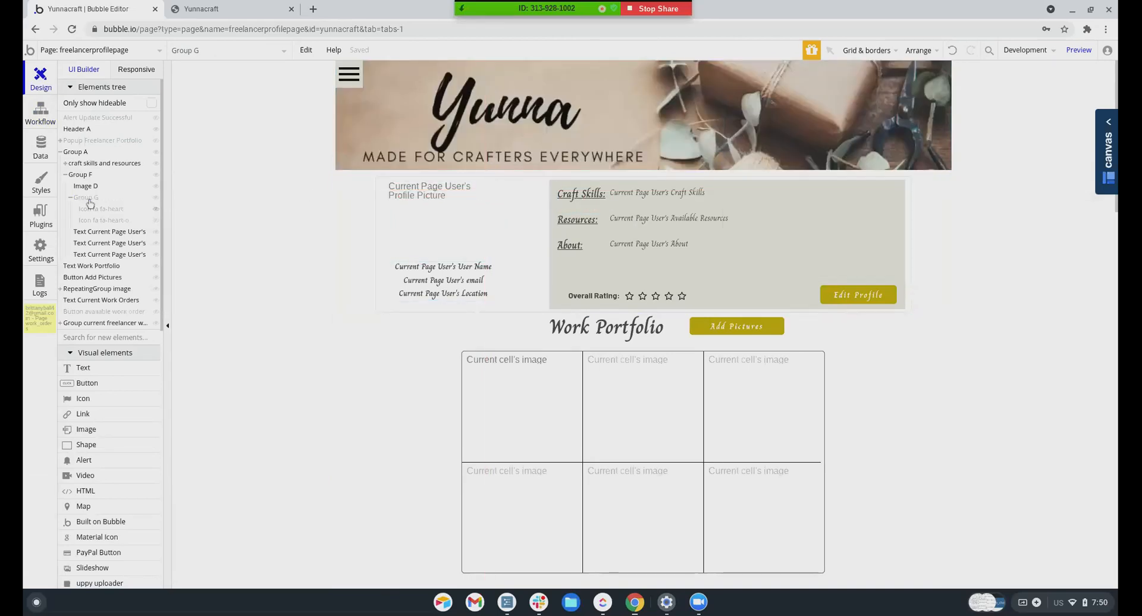
pyautogui.click(104, 197)
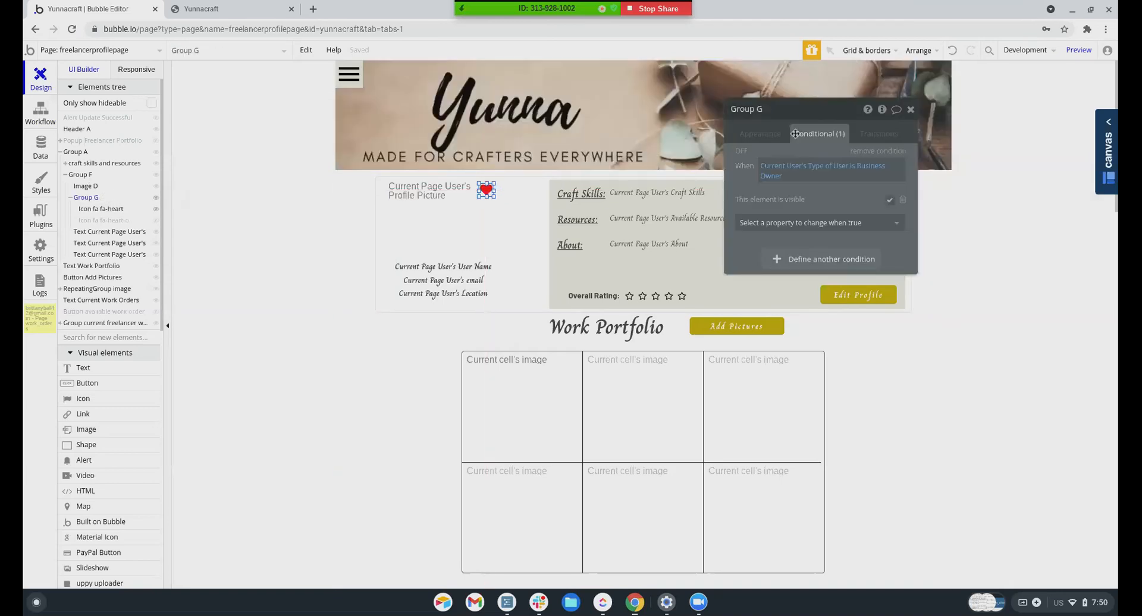
pyautogui.click(759, 135)
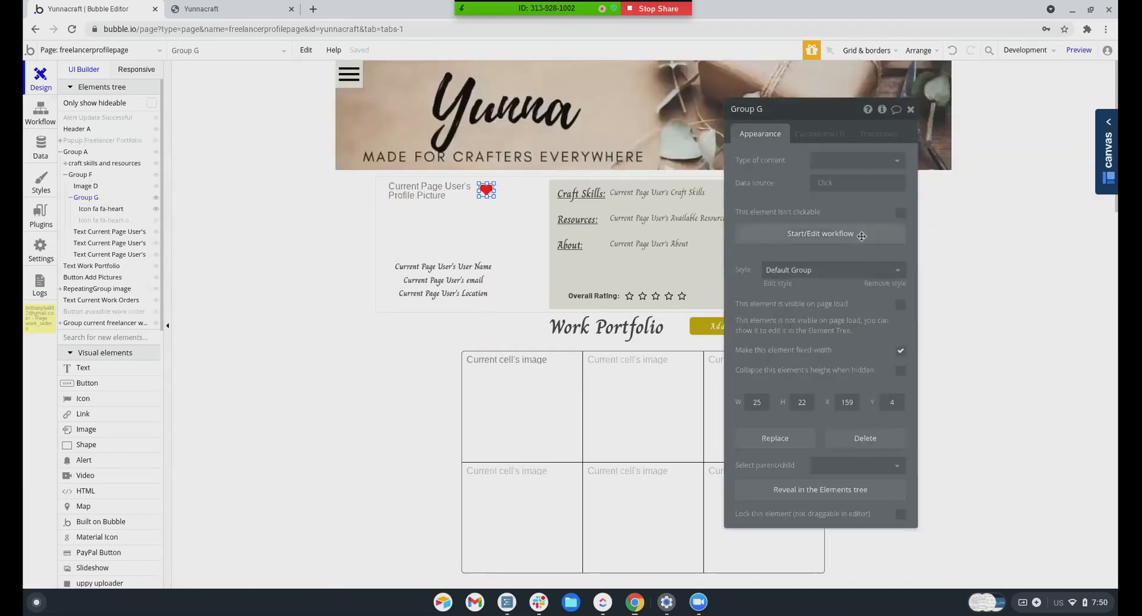
pyautogui.click(813, 143)
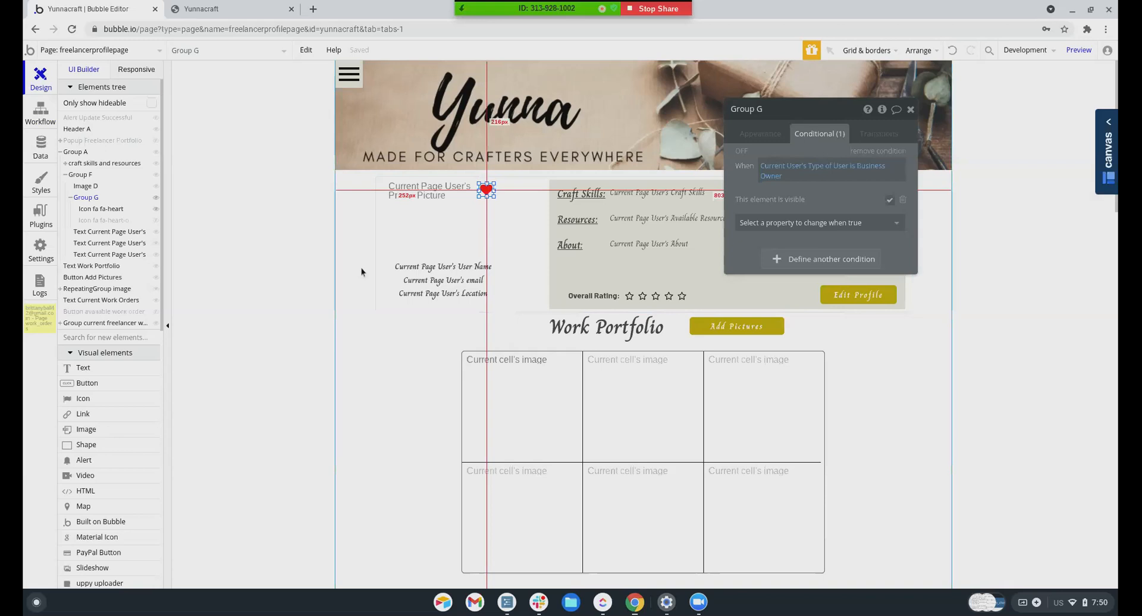
pyautogui.click(95, 210)
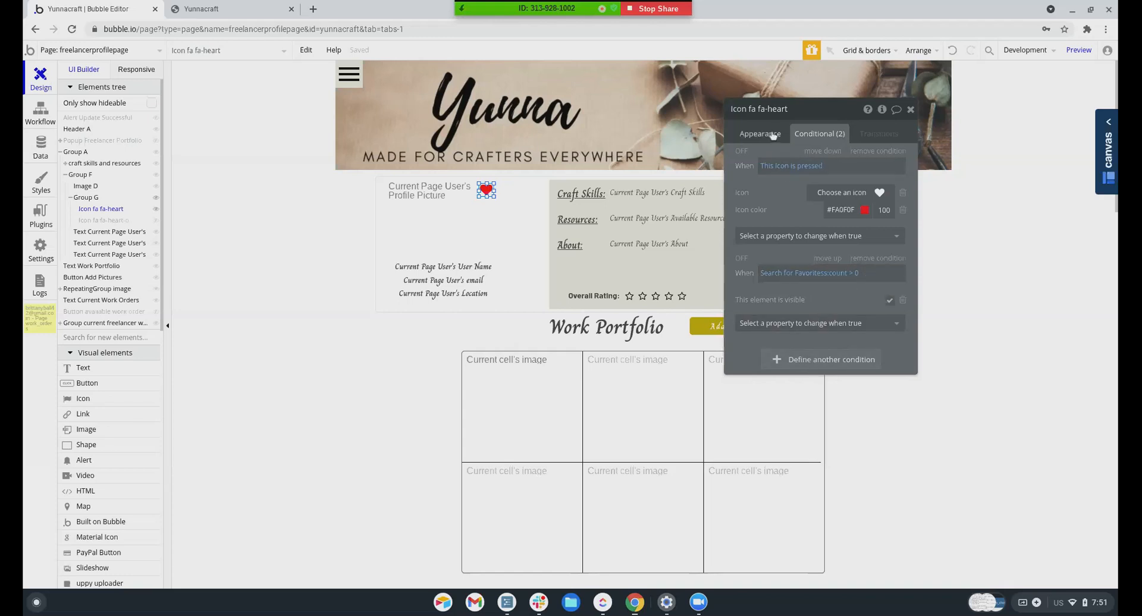
# Inspect the outline fa-heart-o icon's no-Favorites condition and its #080808, hidden-on-load appearance settings
pyautogui.click(773, 135)
pyautogui.scroll(-4, 863, 315)
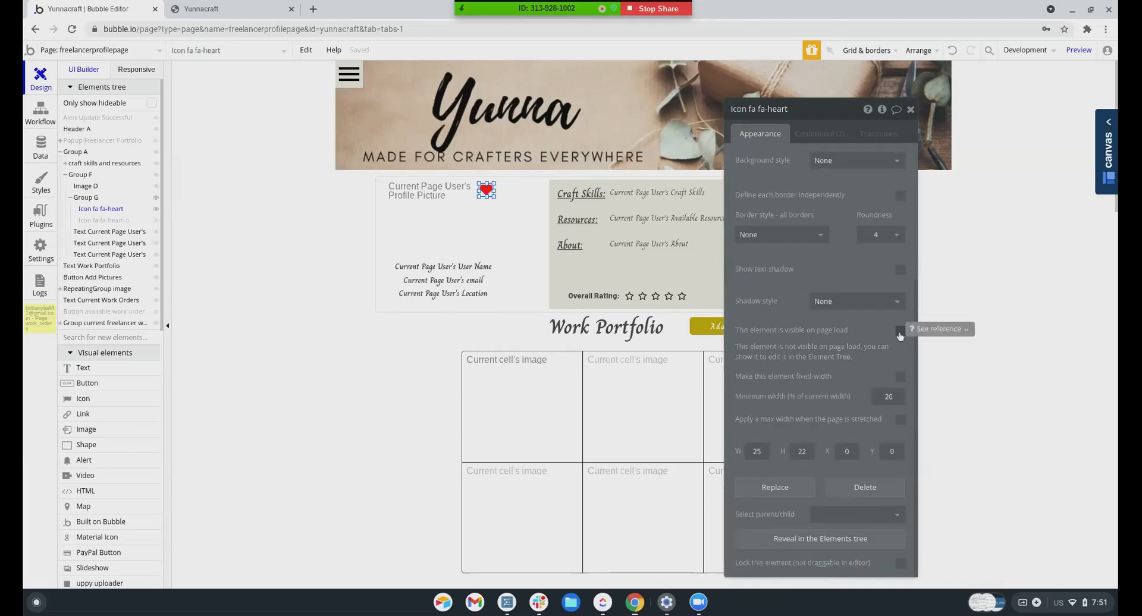
pyautogui.moveTo(115, 224)
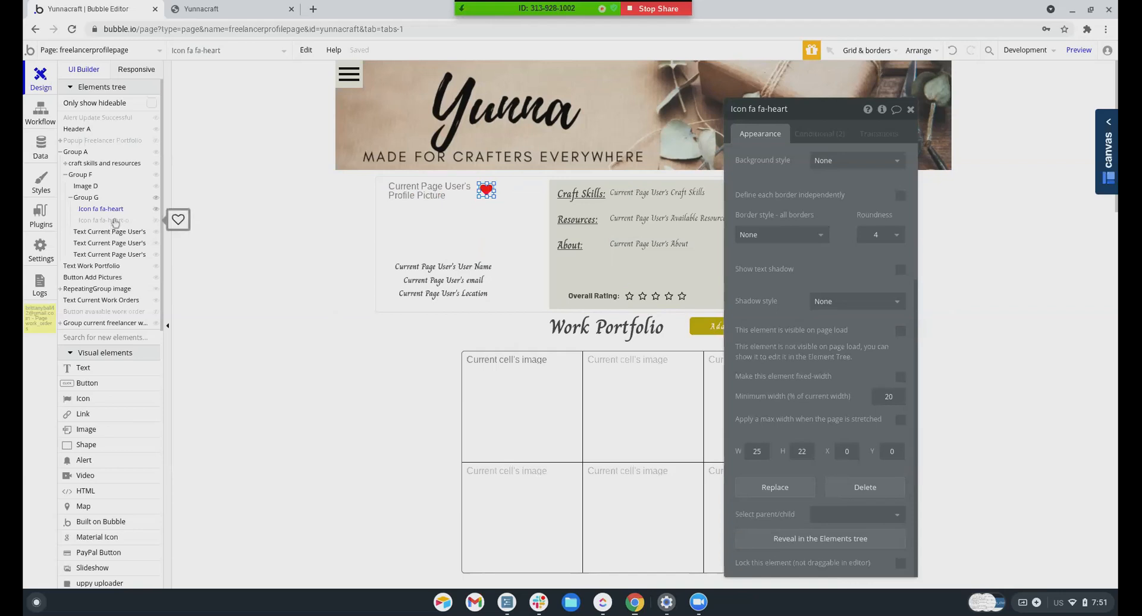
pyautogui.click(103, 220)
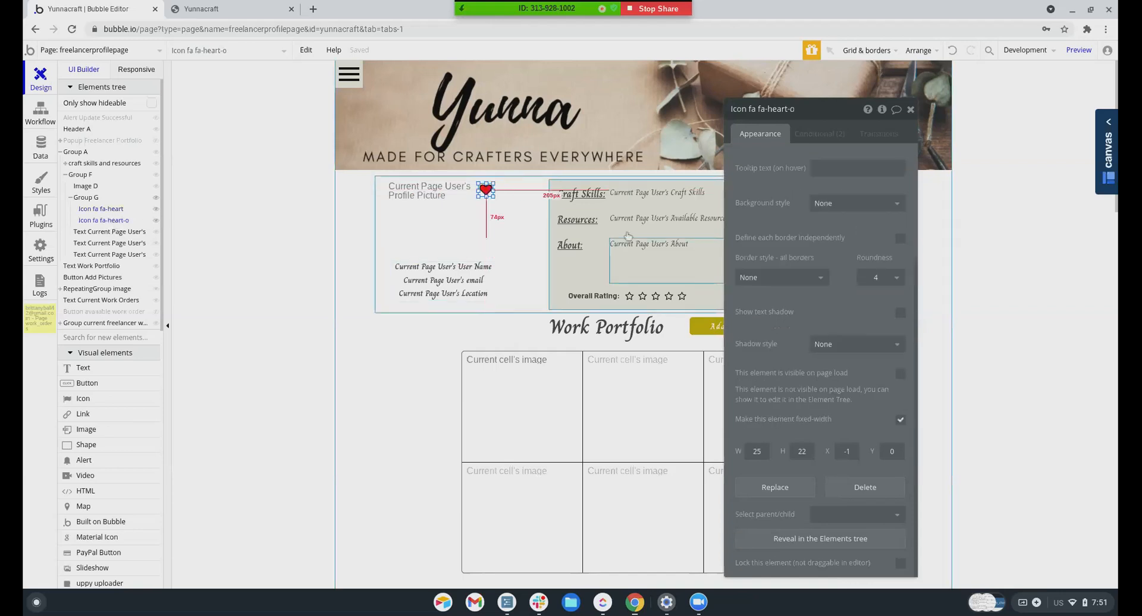
pyautogui.click(831, 137)
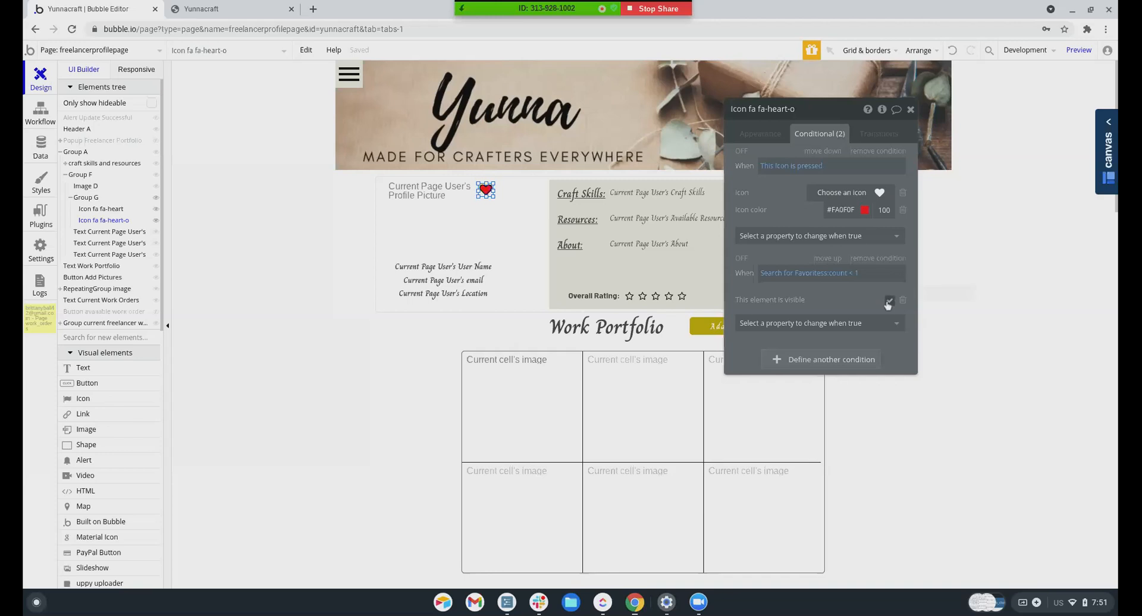
pyautogui.click(760, 133)
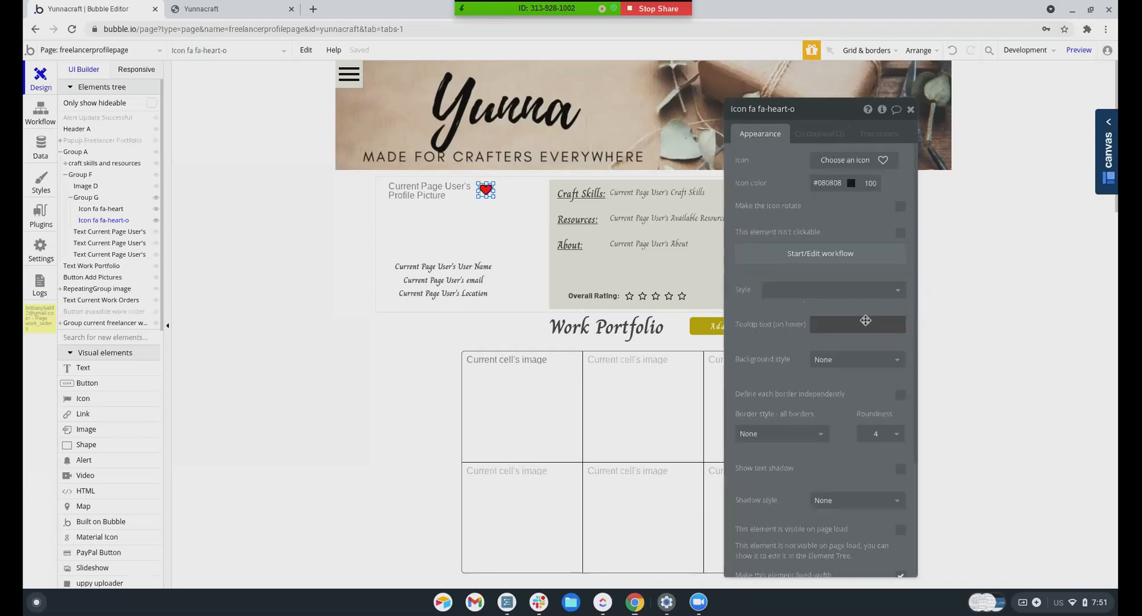
pyautogui.scroll(-3, 866, 321)
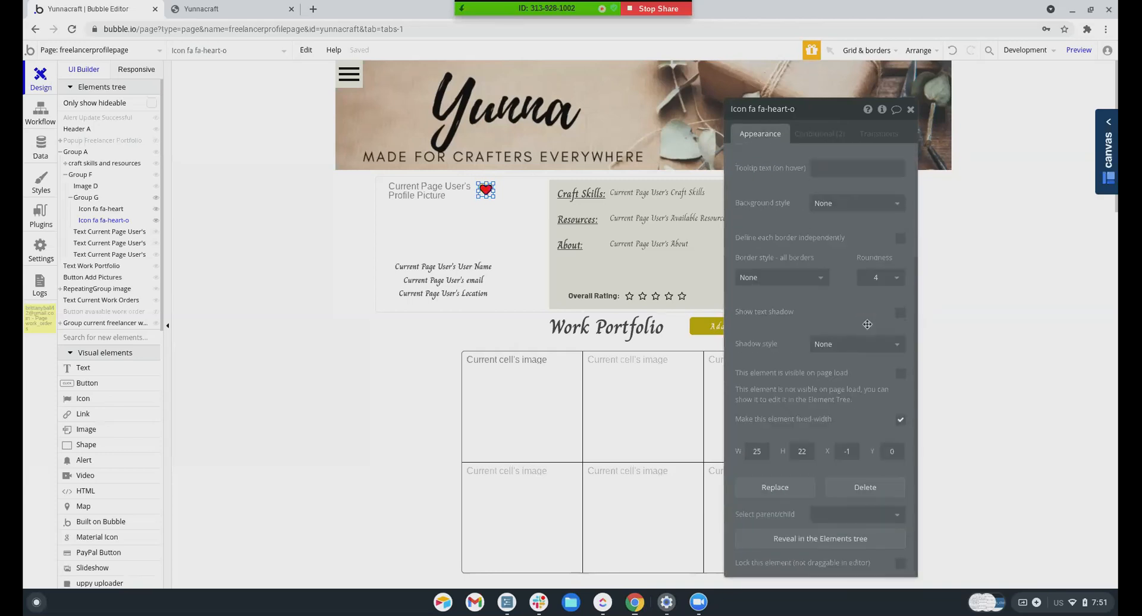
pyautogui.scroll(3, 867, 325)
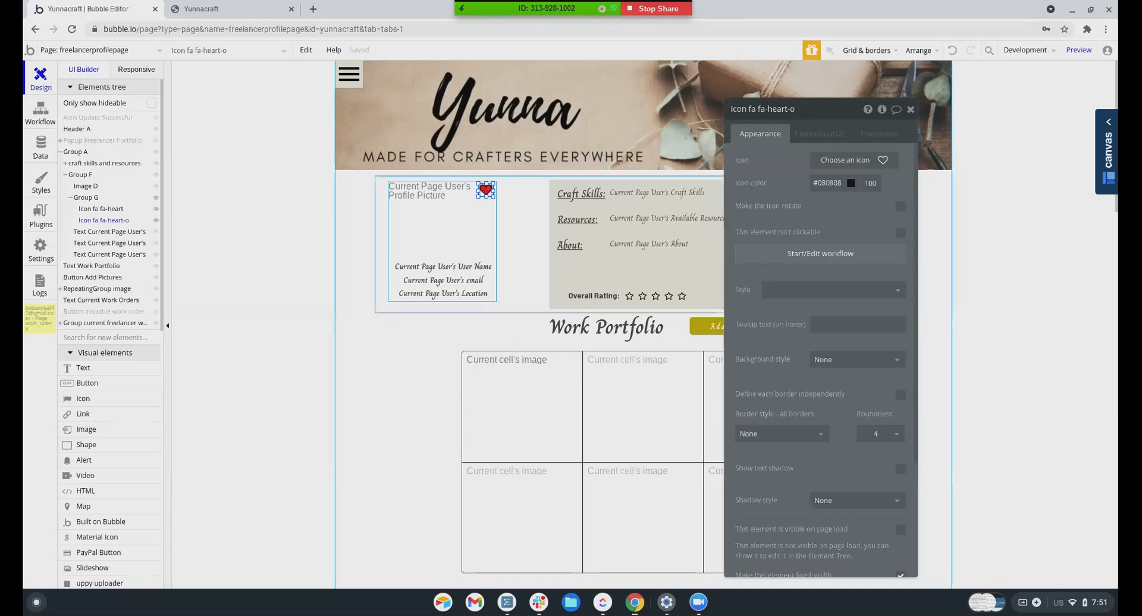
# Delete the duplicate fa-heart-o icon and review the remaining heart's conditions and appearance
pyautogui.press('Delete')
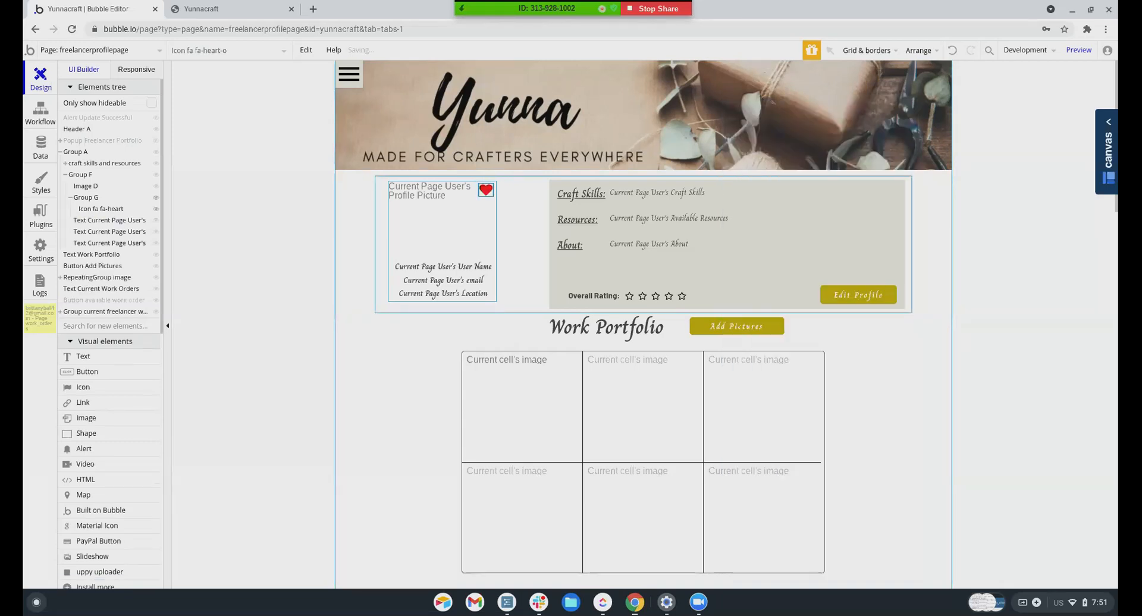
pyautogui.click(487, 190)
pyautogui.doubleClick(486, 194)
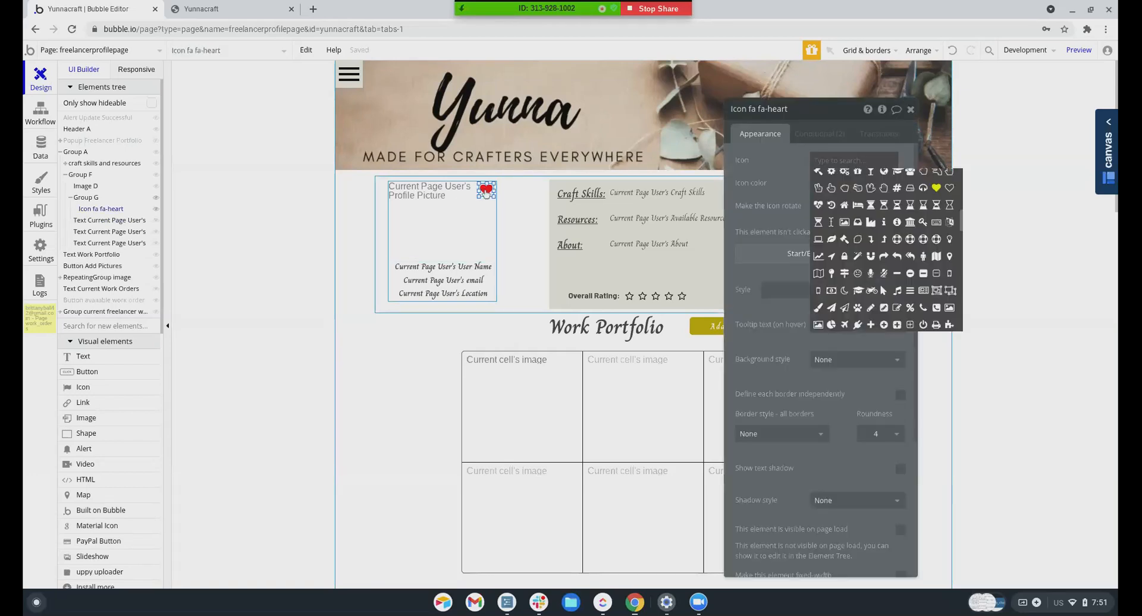
pyautogui.click(812, 145)
pyautogui.click(812, 143)
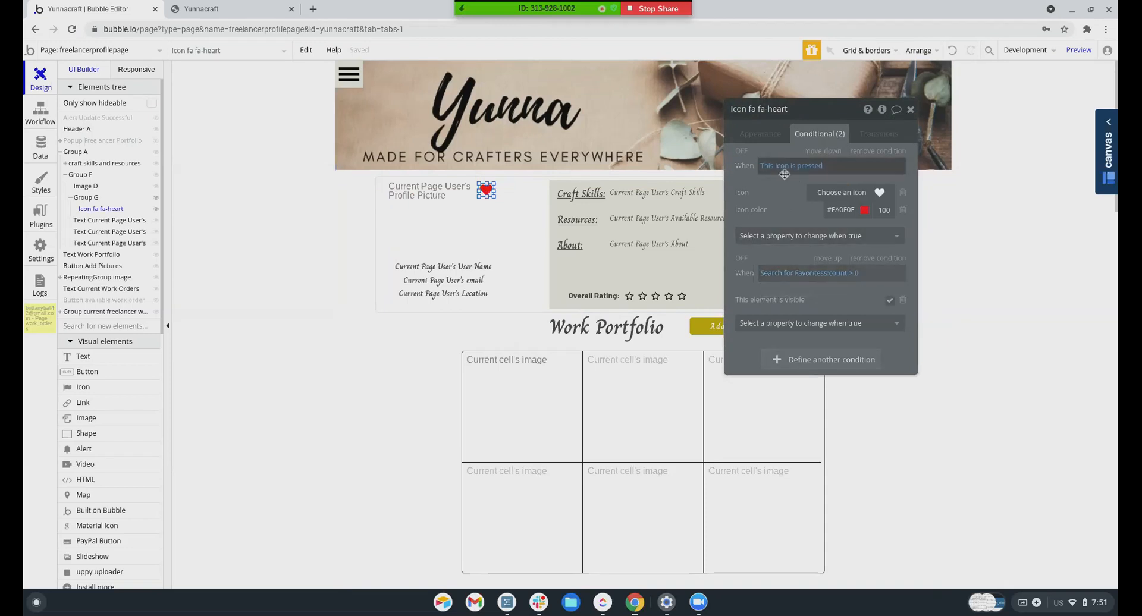
pyautogui.click(748, 130)
pyautogui.scroll(-4, 851, 417)
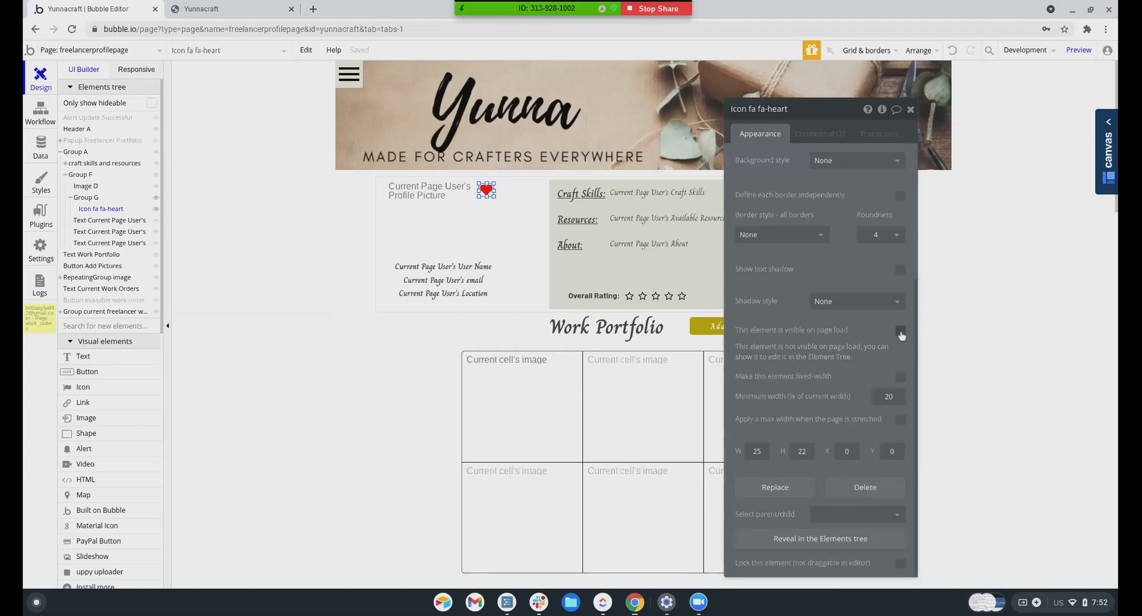
pyautogui.scroll(4, 832, 333)
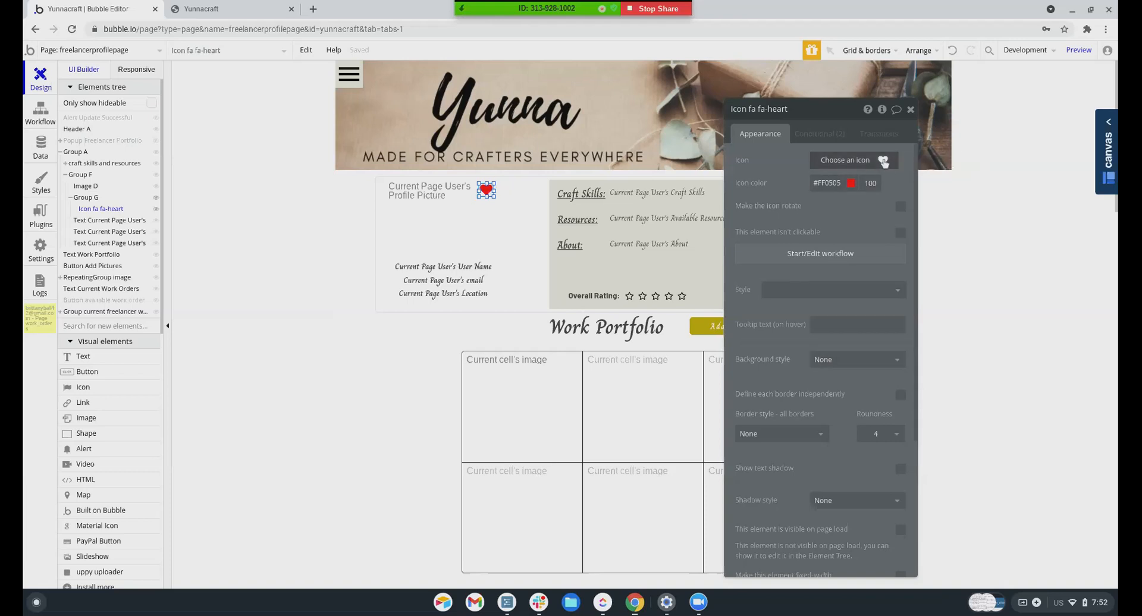
# Make the remaining heart an outline icon coloured #000000, and start editing its favourites condition
pyautogui.click(883, 162)
pyautogui.click(951, 193)
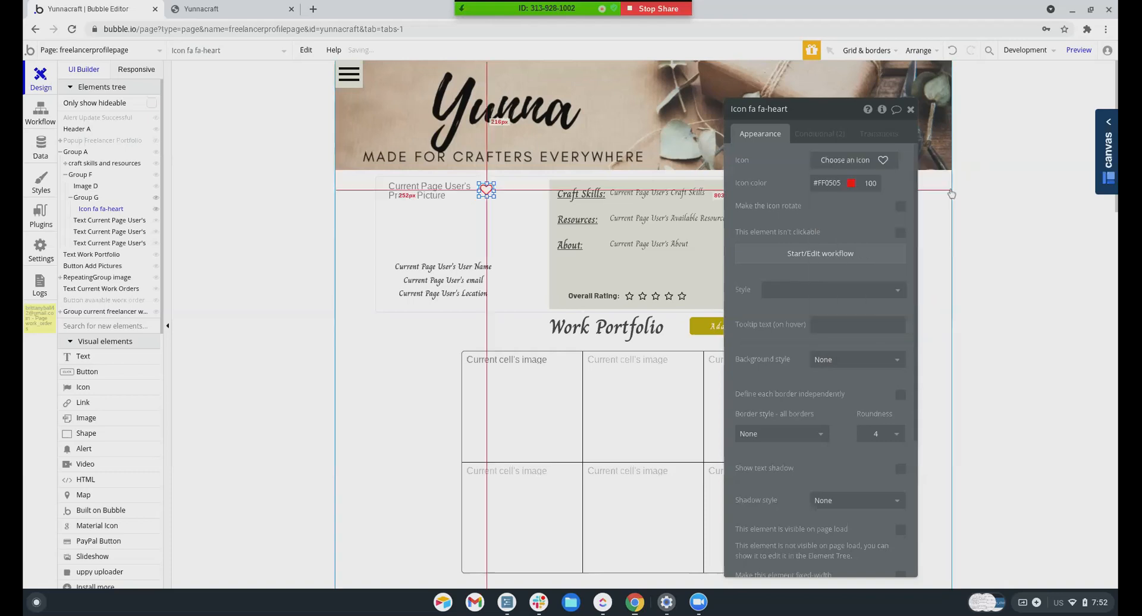
pyautogui.click(850, 182)
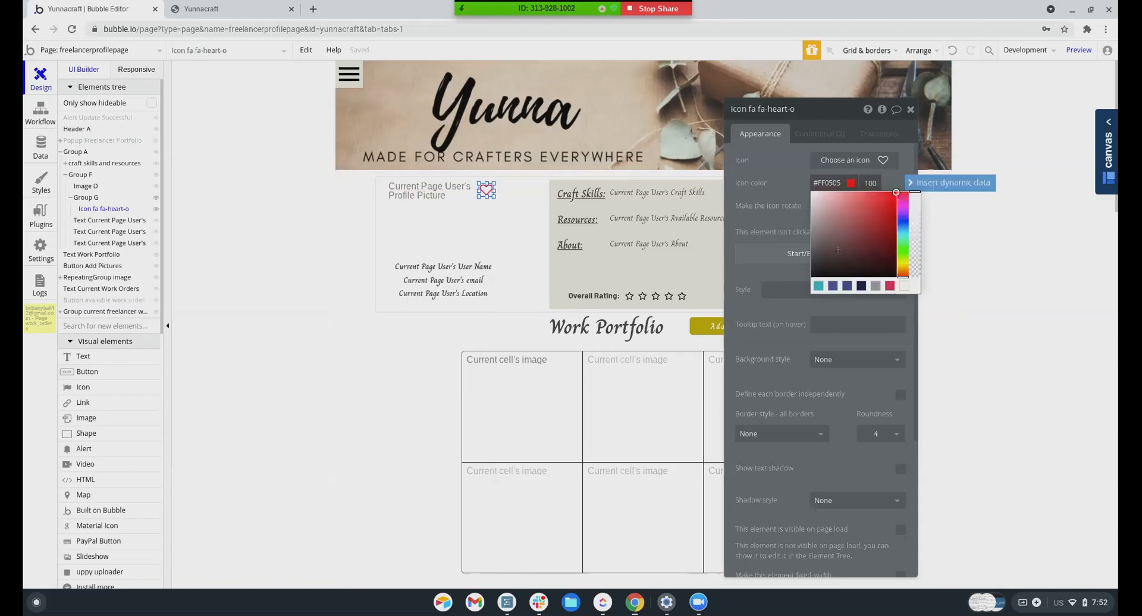
pyautogui.click(812, 274)
pyautogui.moveTo(814, 275); pyautogui.dragTo(798, 287)
pyautogui.click(784, 191)
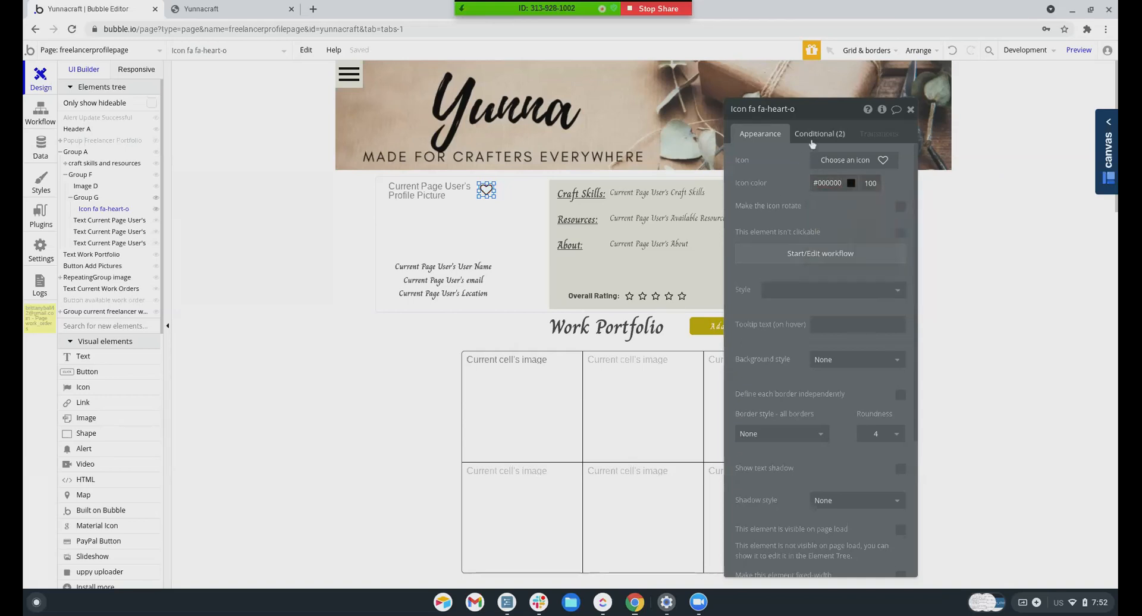
pyautogui.click(813, 134)
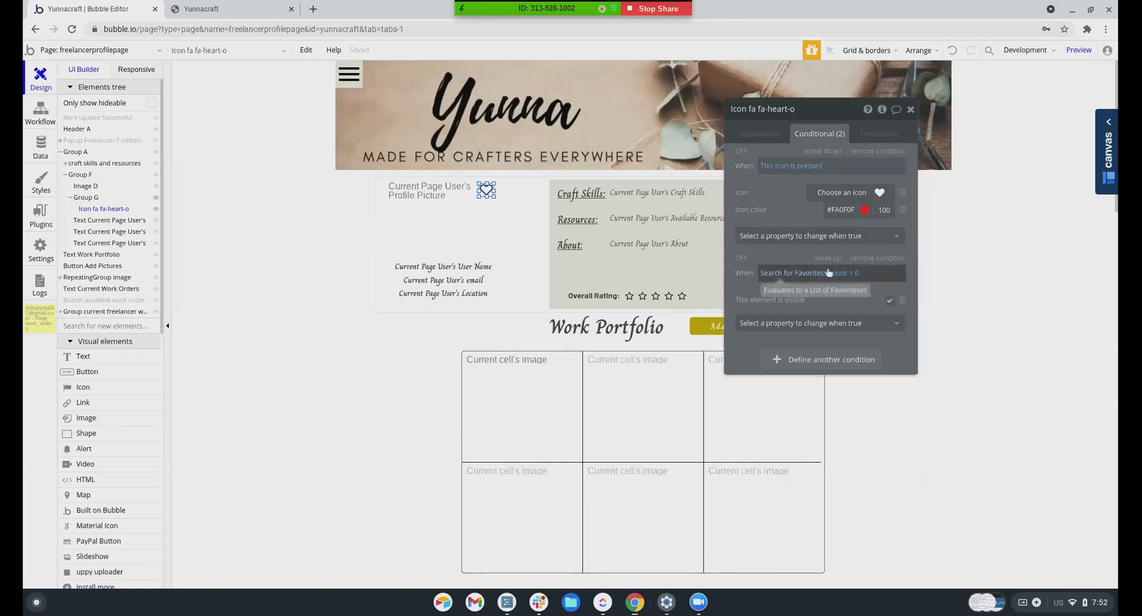
pyautogui.click(826, 326)
# Have the favourites condition switch the icon to a solid heart with colour #FA0F0F
pyautogui.click(791, 339)
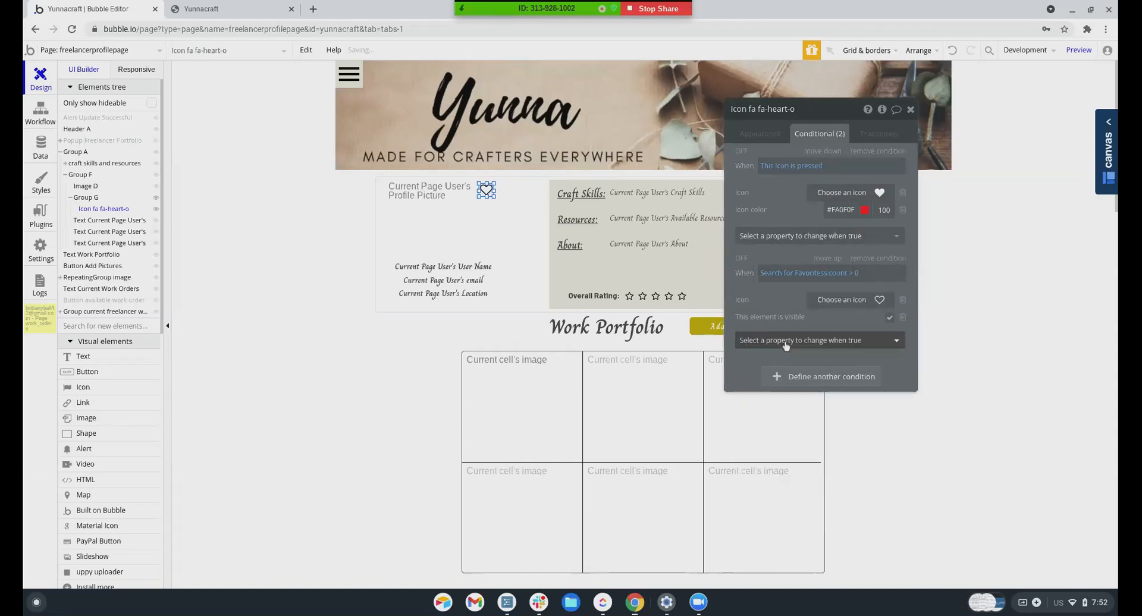
pyautogui.click(875, 302)
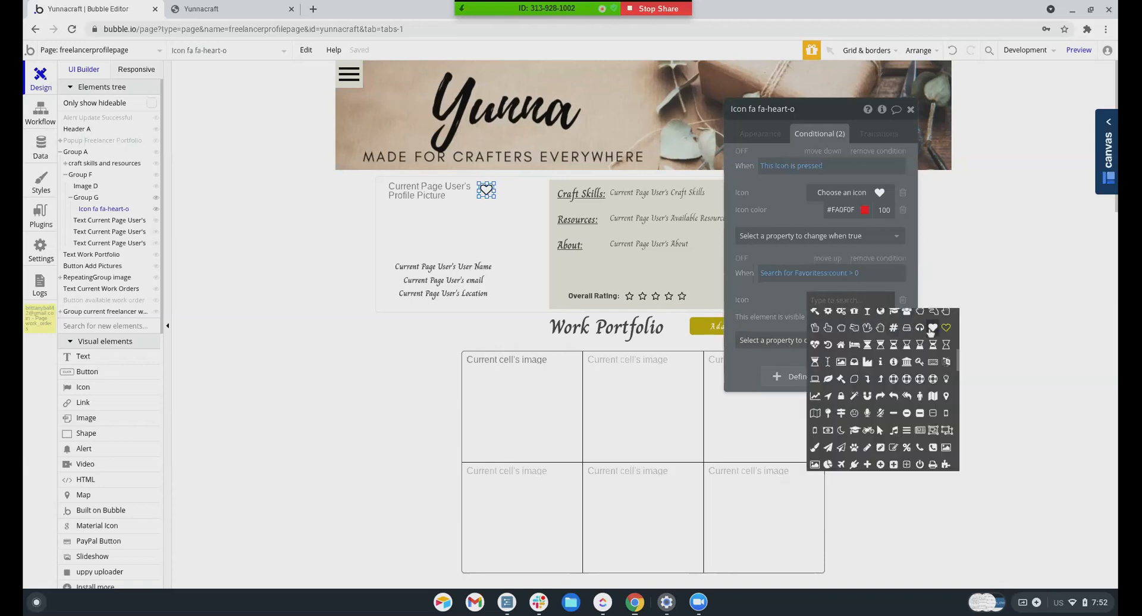
pyautogui.click(877, 338)
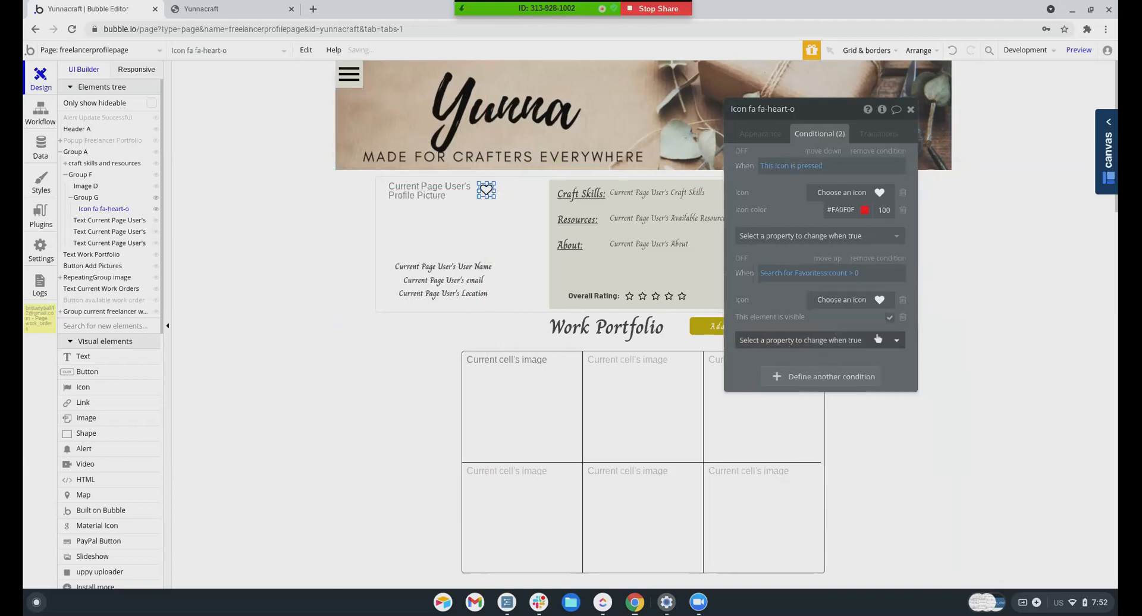
pyautogui.click(782, 339)
pyautogui.click(759, 382)
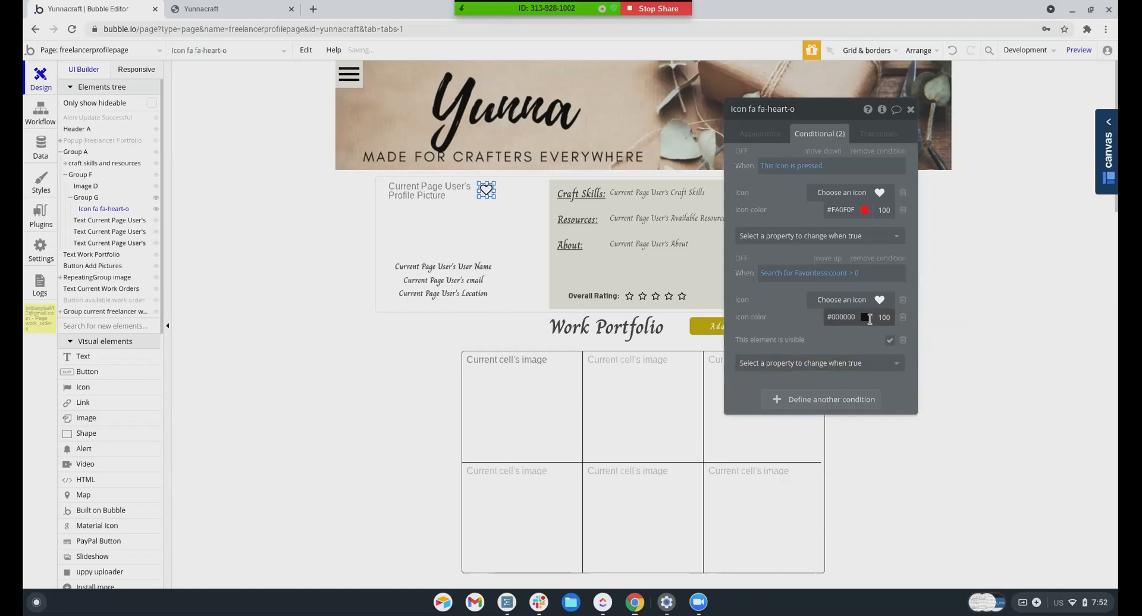
pyautogui.click(865, 318)
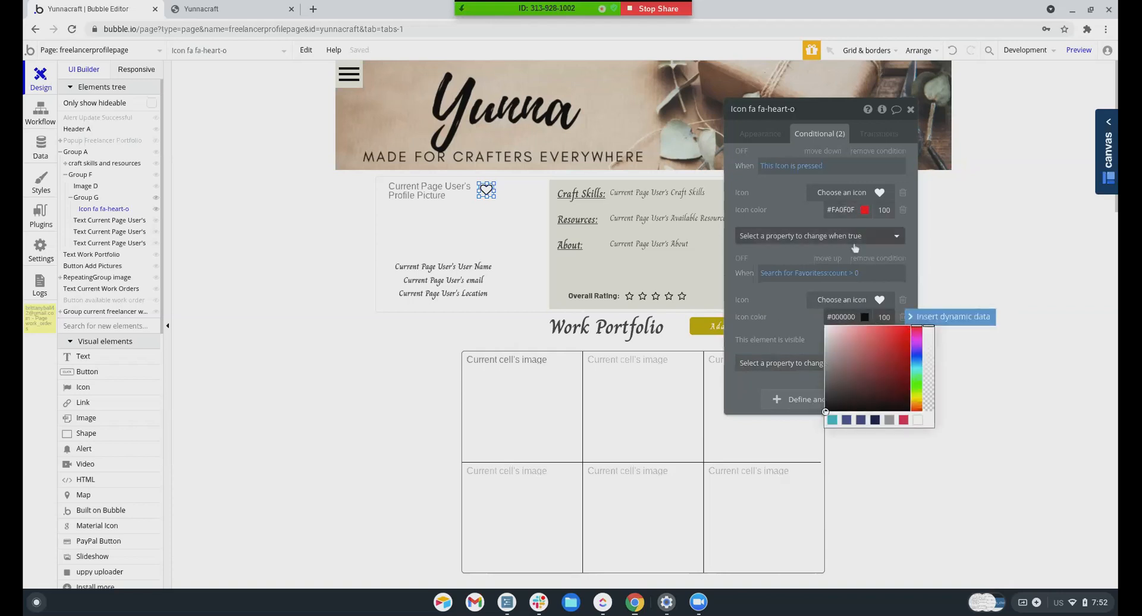
pyautogui.press('BackSpace')
pyautogui.write('FA0F0F')
pyautogui.click(780, 299)
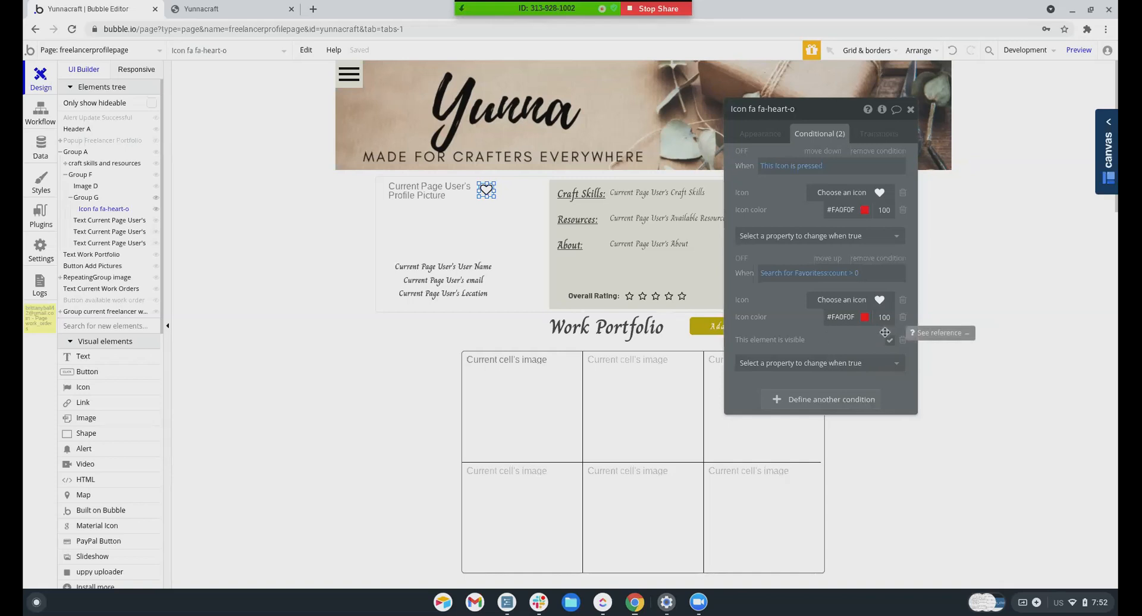
# Remove the condition's visibility rule, make the heart visible on page load, and reload the preview
pyautogui.click(902, 341)
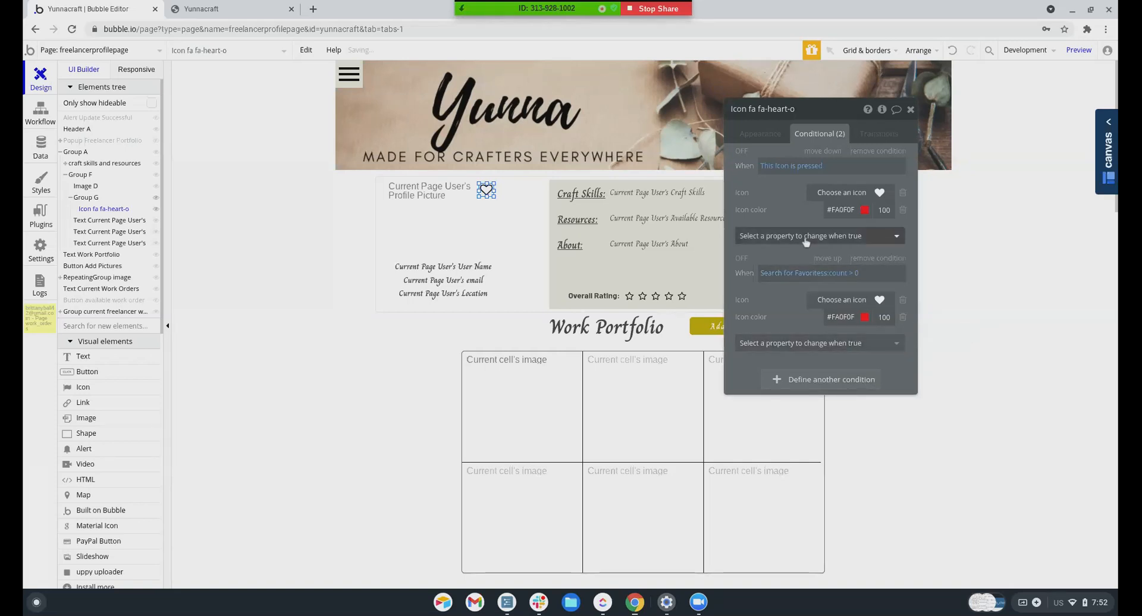
pyautogui.click(758, 136)
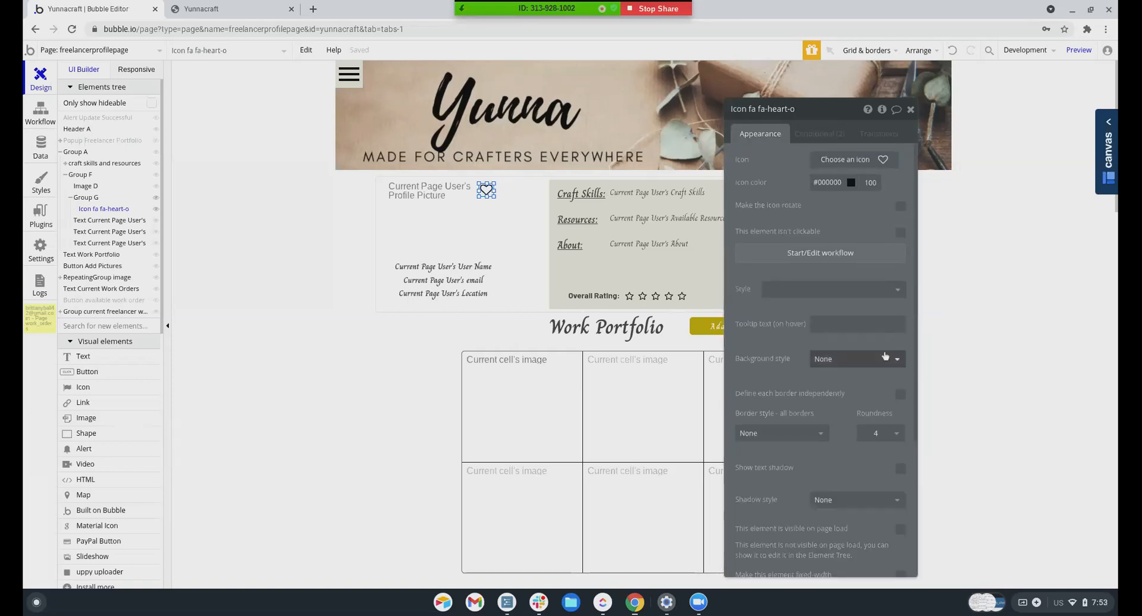
pyautogui.scroll(-3, 895, 341)
pyautogui.click(901, 330)
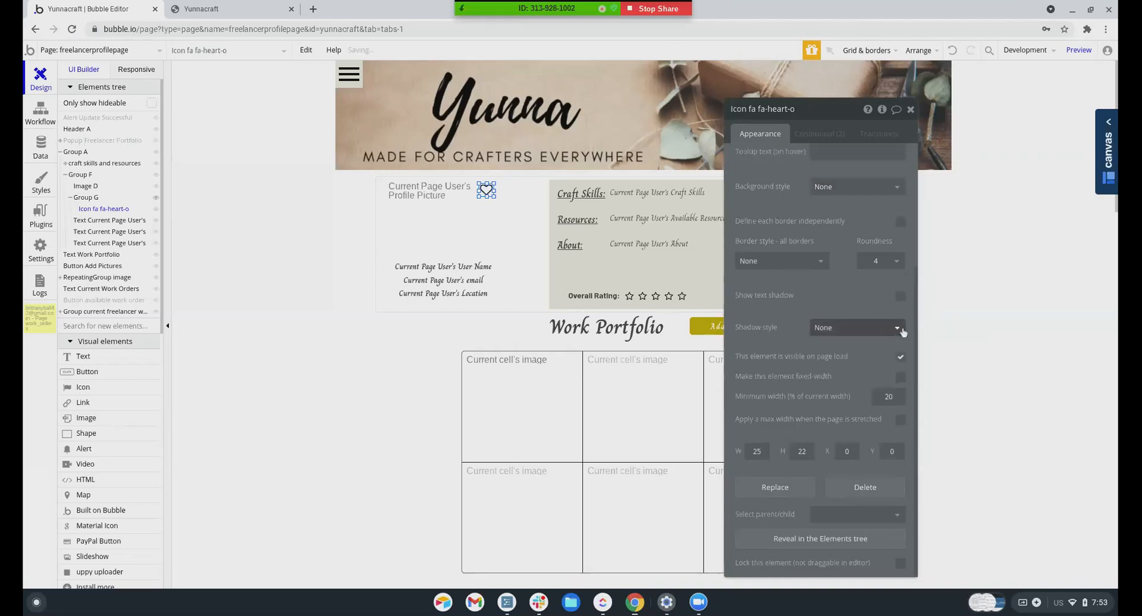
pyautogui.click(811, 133)
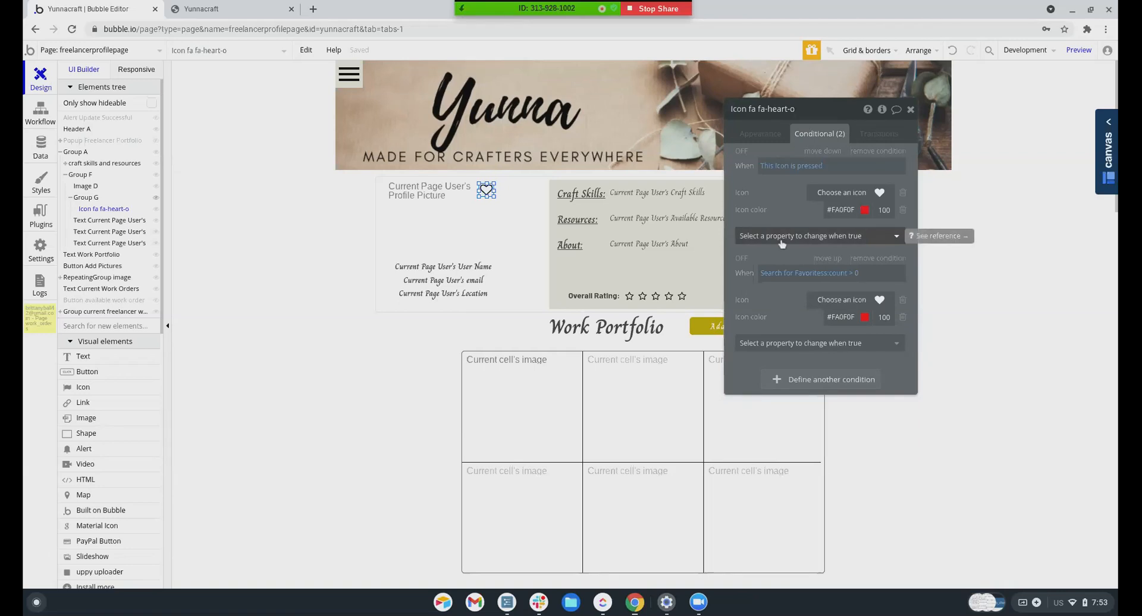
pyautogui.click(198, 8)
pyautogui.click(343, 57)
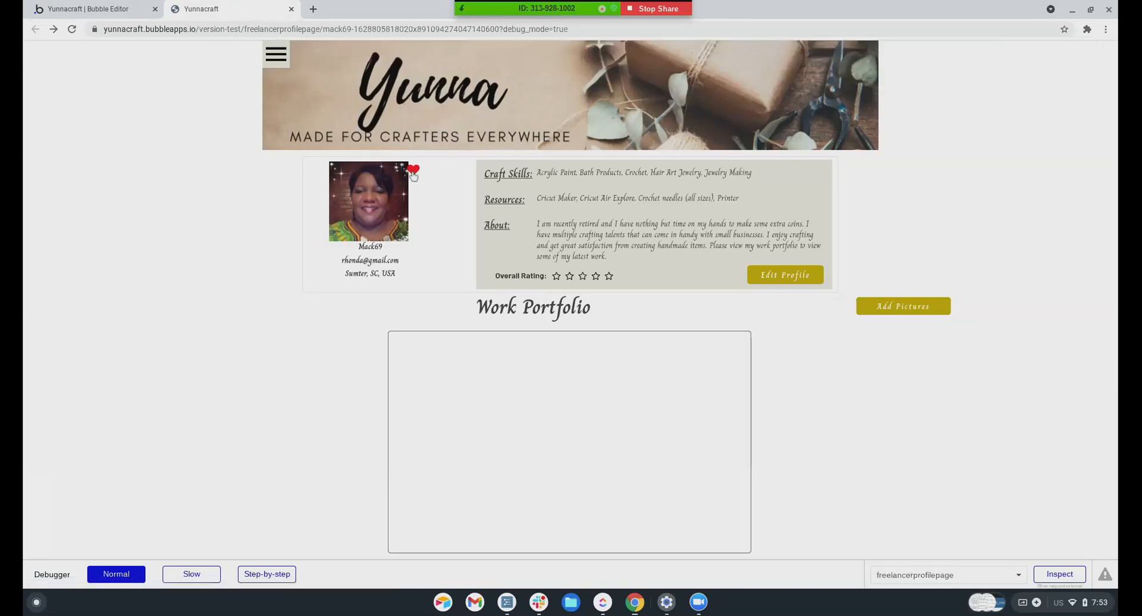
# Click the heart repeatedly to confirm it toggles between solid red and outline
pyautogui.click(413, 171)
pyautogui.click(413, 171)
pyautogui.click(414, 172)
pyautogui.scroll(-5, 516, 387)
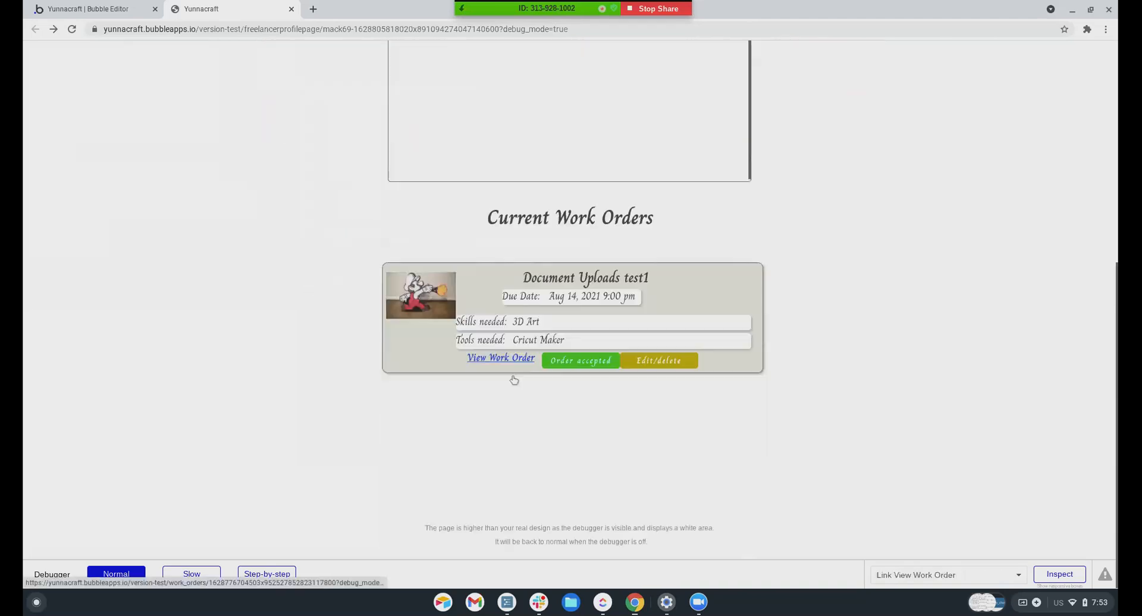
pyautogui.scroll(5, 517, 368)
pyautogui.scroll(-5, 519, 357)
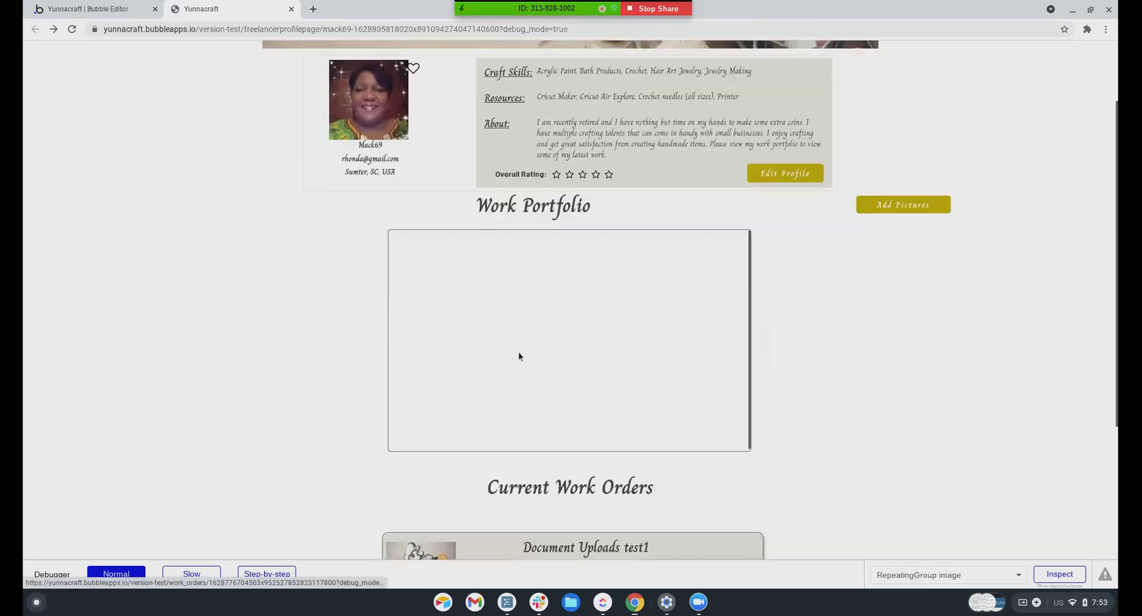
pyautogui.scroll(5, 519, 355)
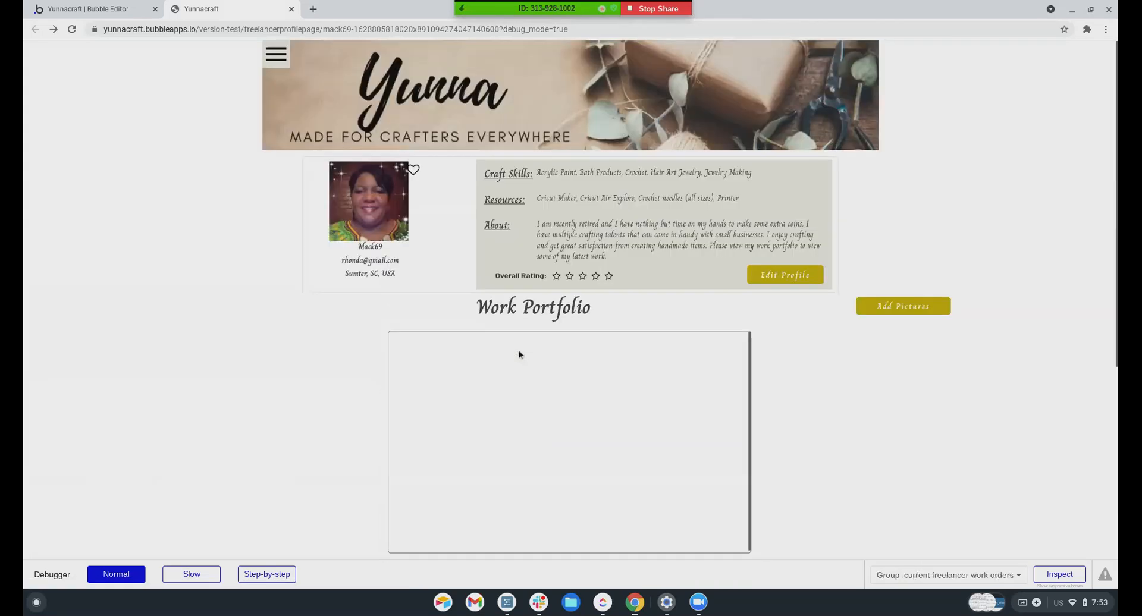
# Visit My Business Profile from the hamburger menu, then return to the Bubble editor
pyautogui.click(279, 55)
pyautogui.click(366, 55)
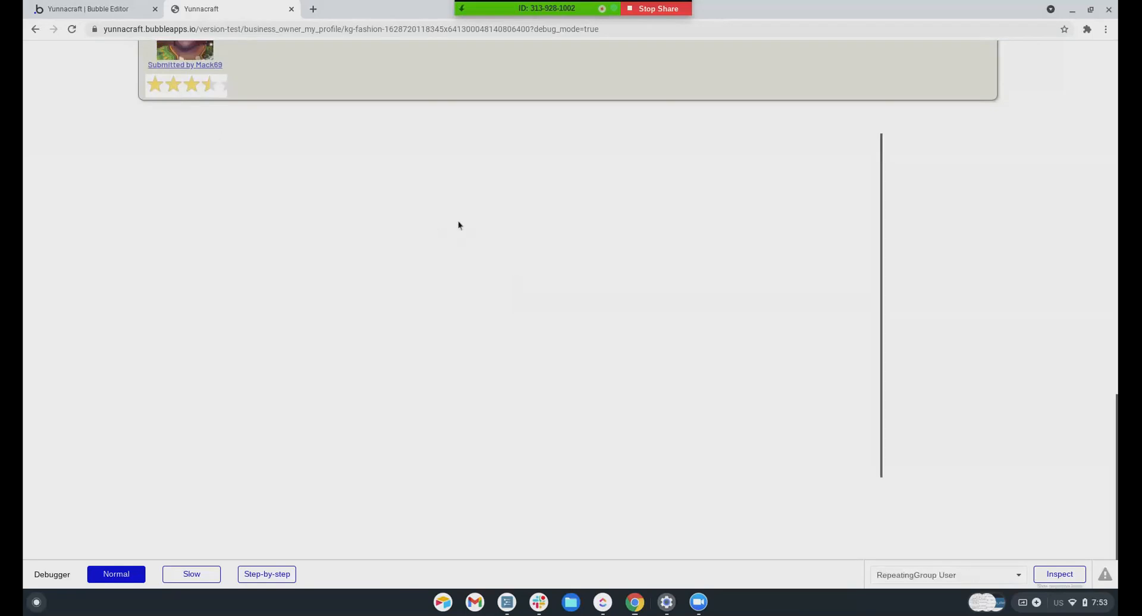
pyautogui.click(124, 11)
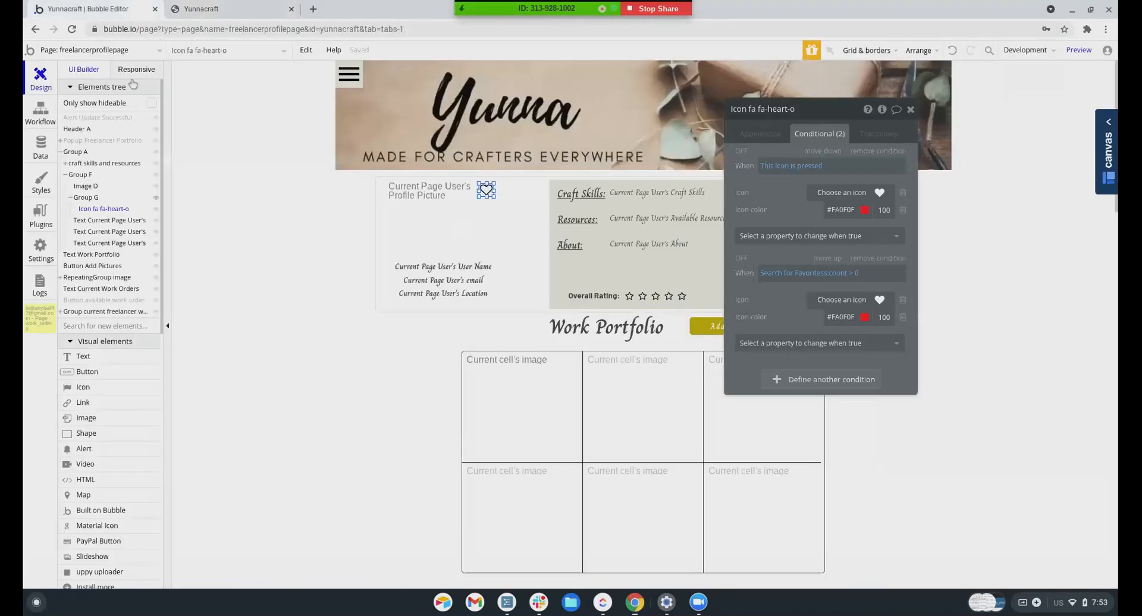
# Open the business_owner_my_profile page and select the RepeatingGroup User element
pyautogui.click(83, 55)
pyautogui.click(251, 104)
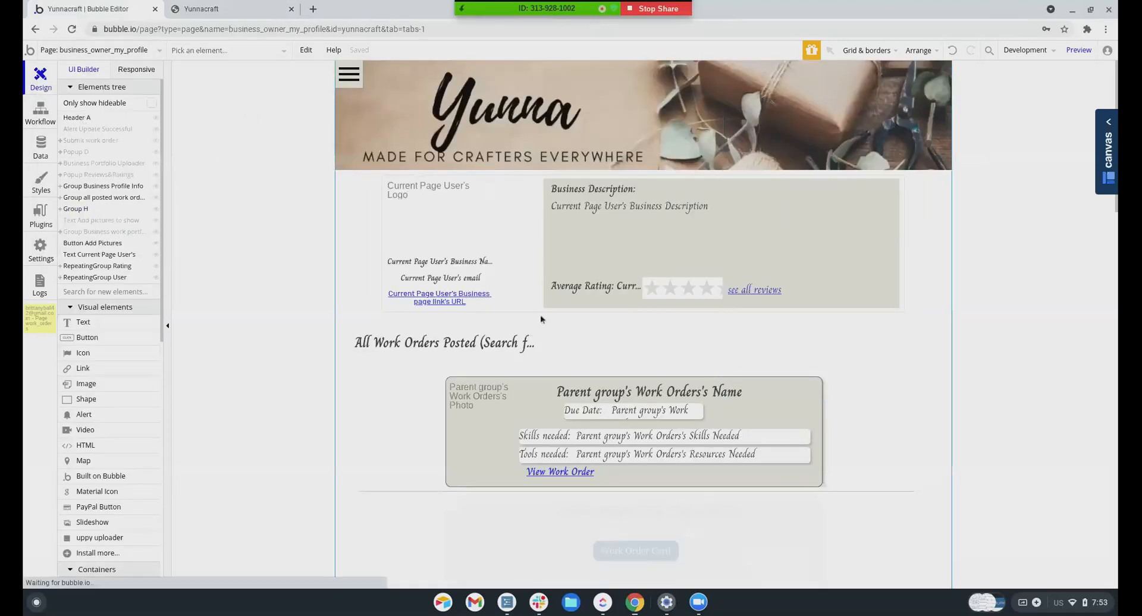
pyautogui.scroll(-5, 540, 314)
pyautogui.click(222, 51)
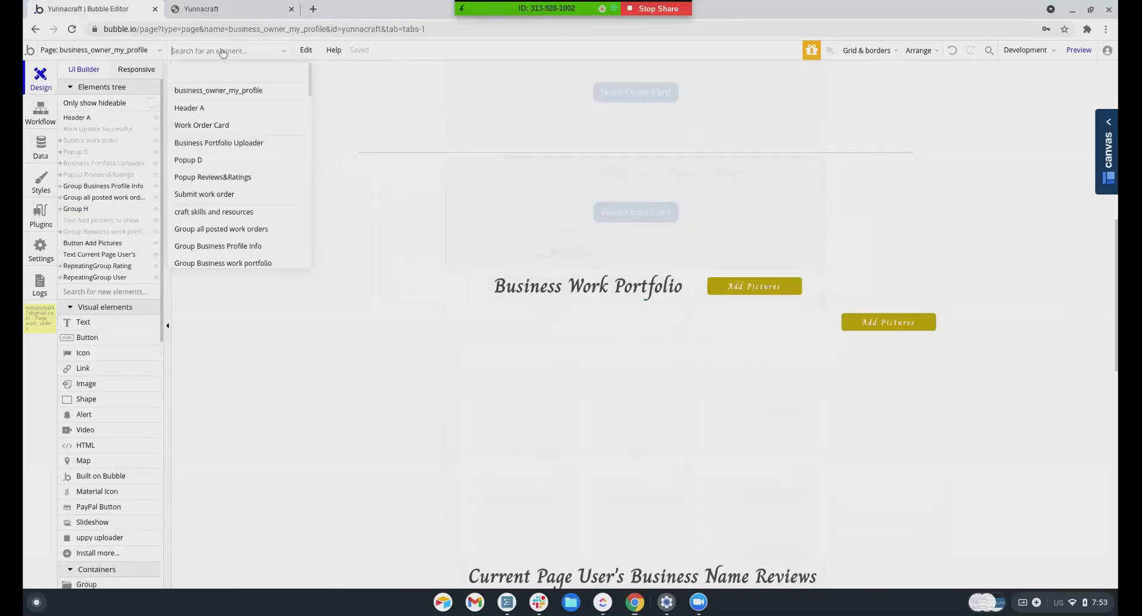
pyautogui.write('repe')
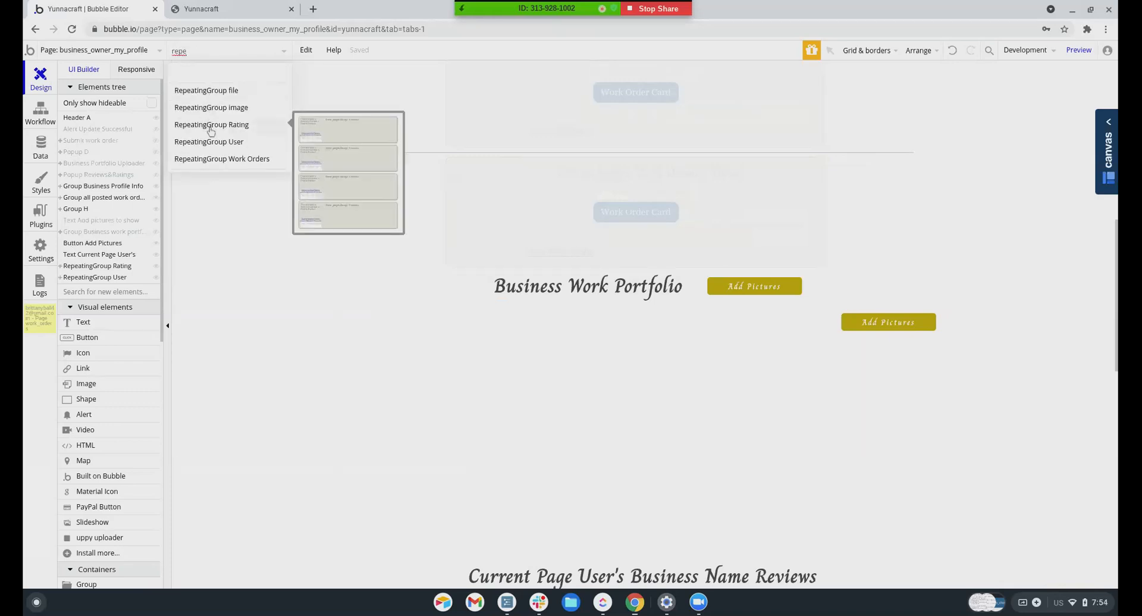
pyautogui.moveTo(210, 145)
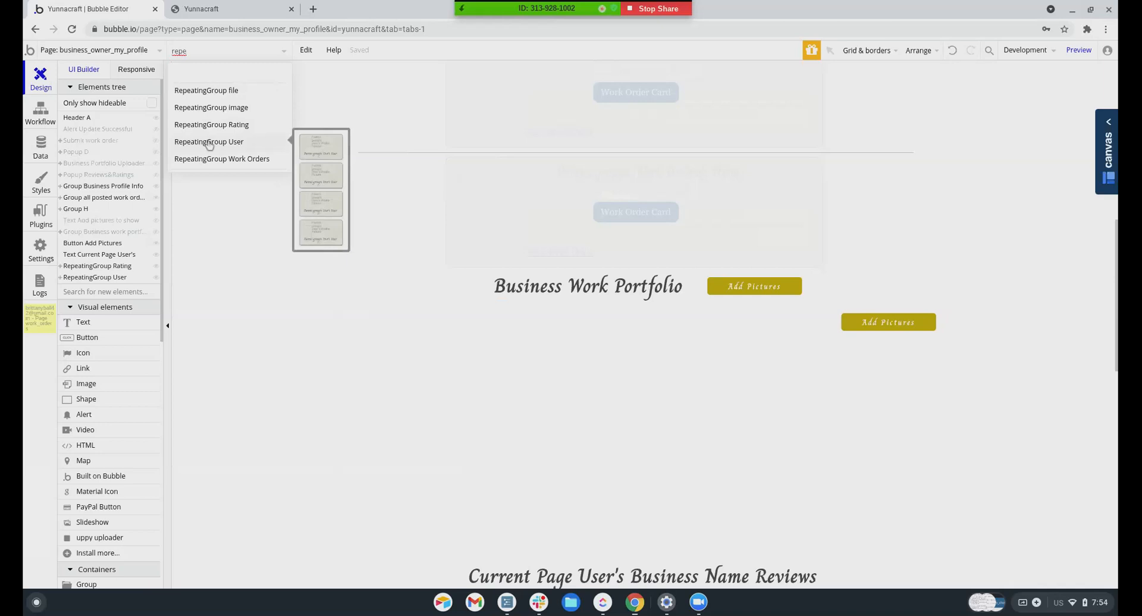
pyautogui.click(210, 146)
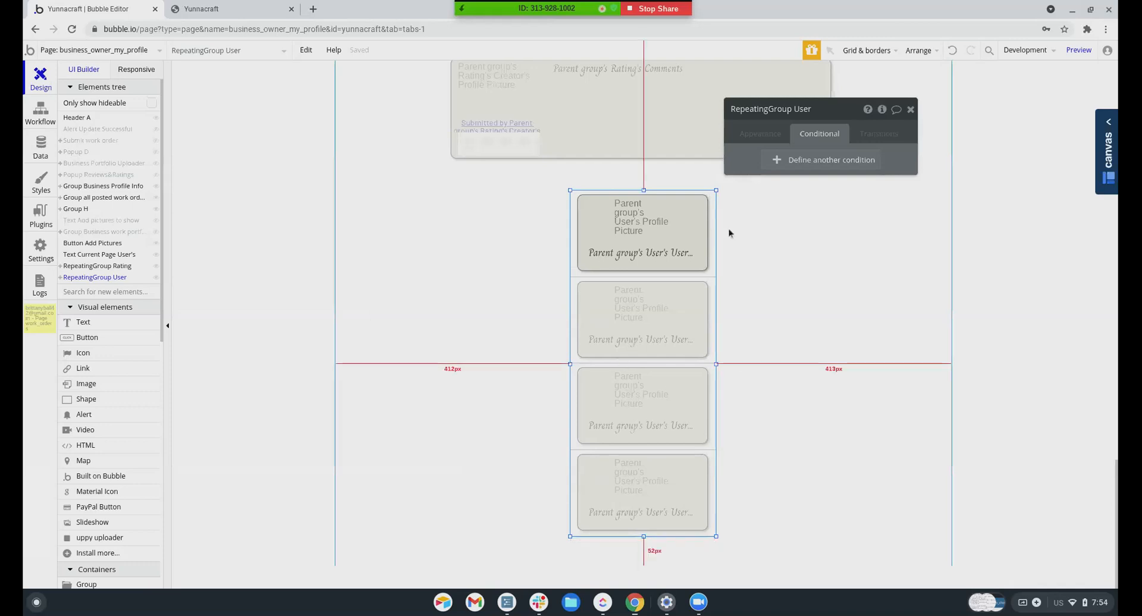
# Set its data source to Do a search for Favorites with constraint Owner = Current User
pyautogui.click(766, 135)
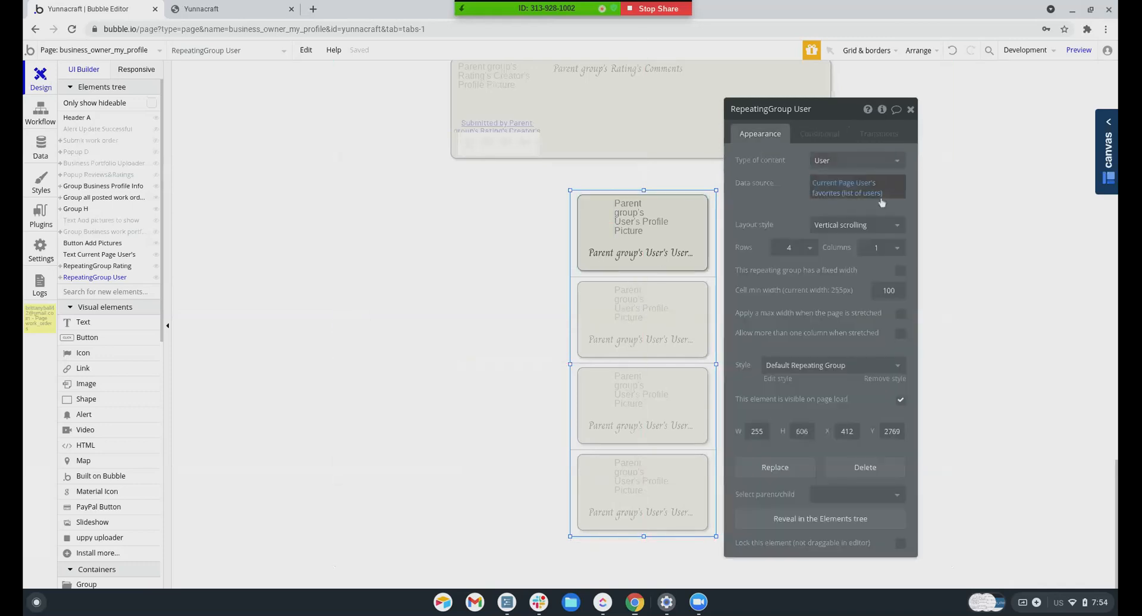
pyautogui.click(836, 186)
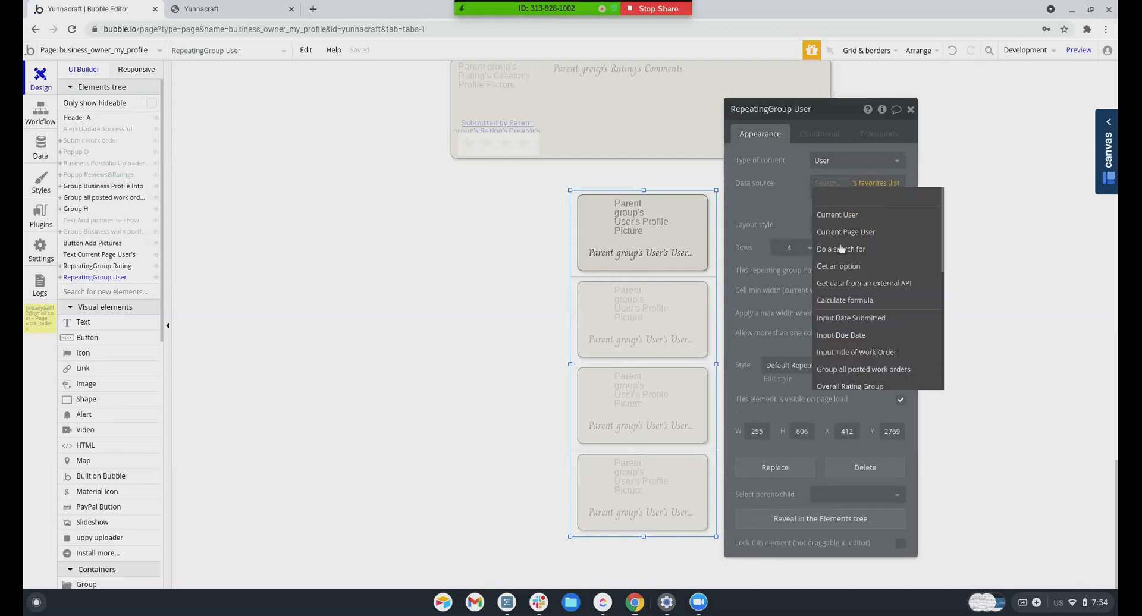
pyautogui.click(846, 250)
pyautogui.click(621, 136)
pyautogui.click(628, 187)
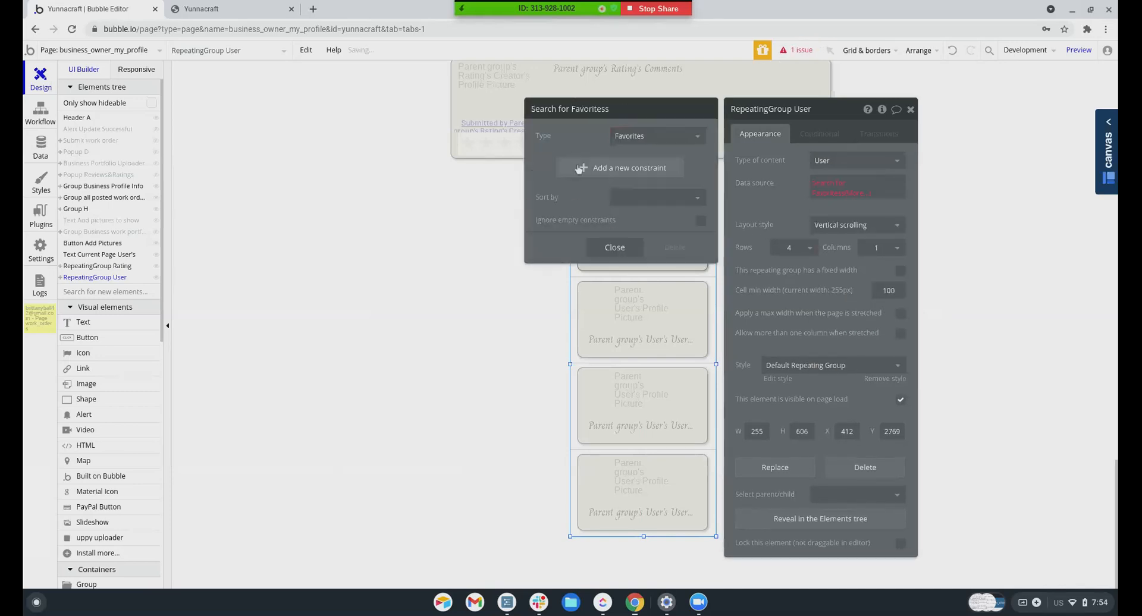
pyautogui.click(556, 158)
pyautogui.click(544, 190)
pyautogui.click(570, 164)
pyautogui.click(567, 177)
pyautogui.click(576, 163)
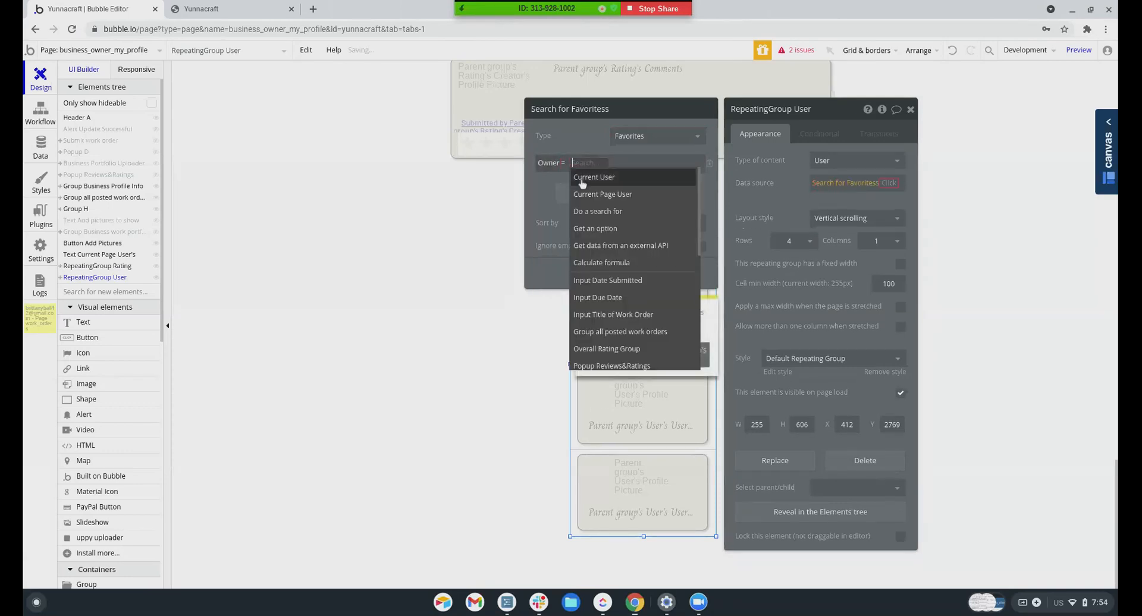
pyautogui.click(582, 179)
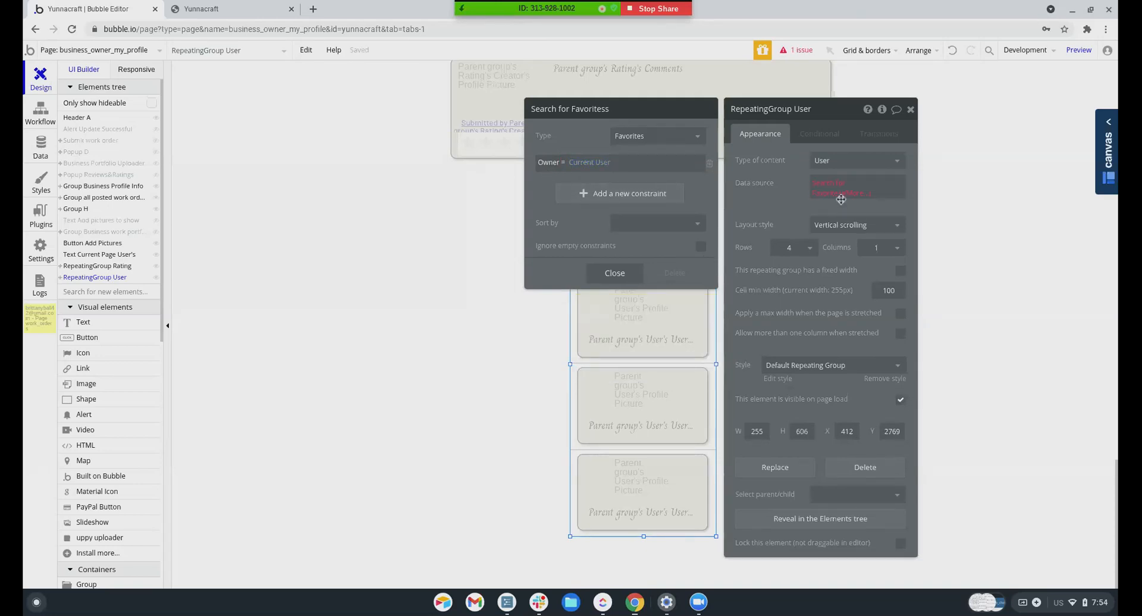
pyautogui.click(832, 160)
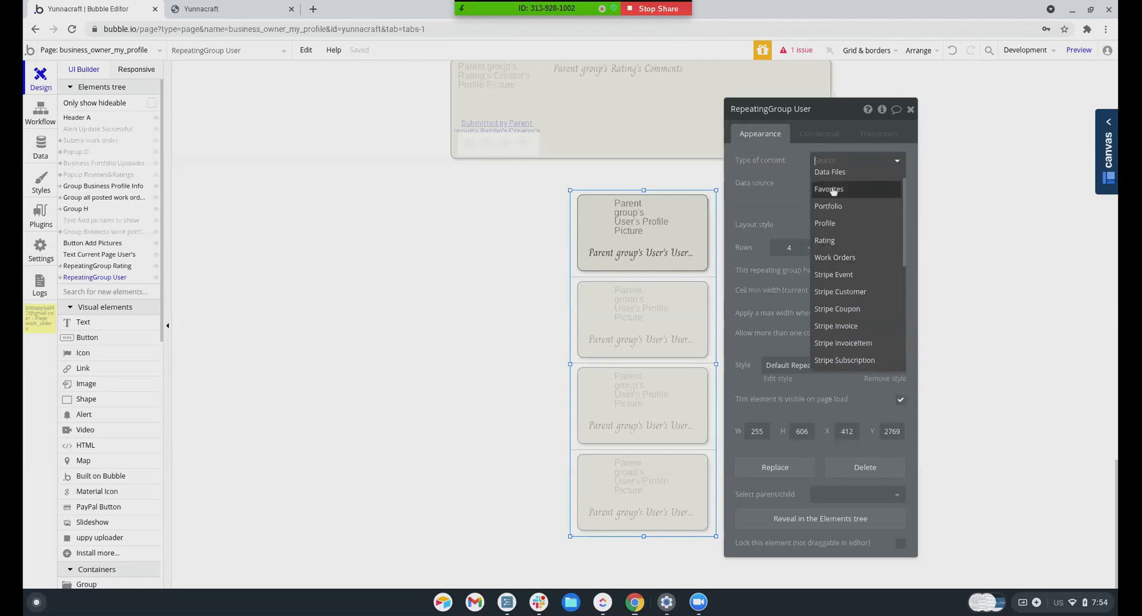
# Set Type of content to Favorites on both the repeating group and its card group
pyautogui.click(833, 189)
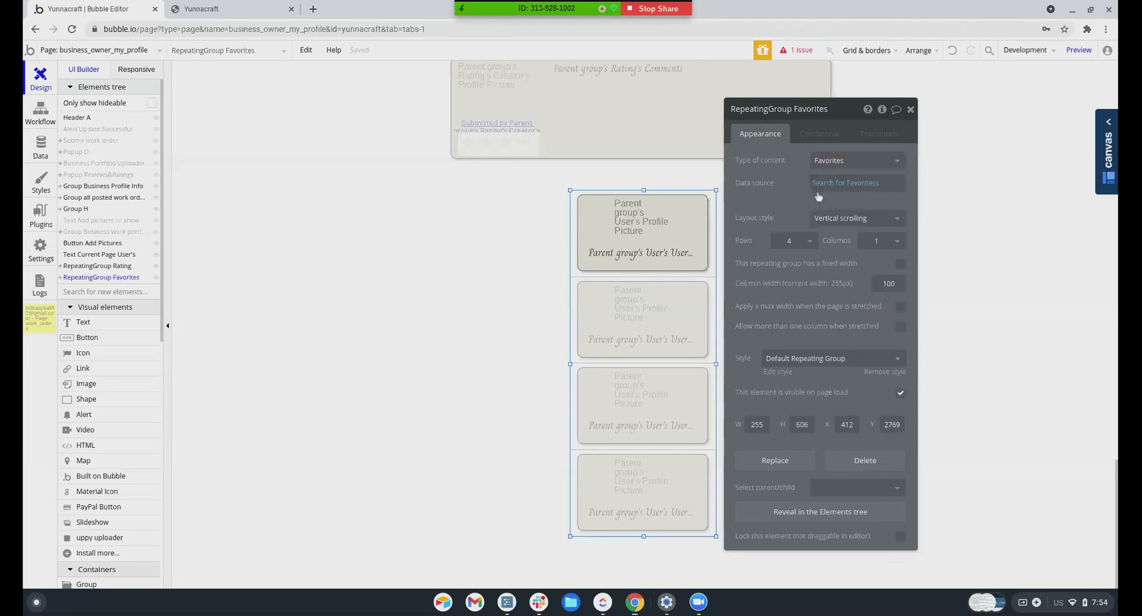
pyautogui.click(643, 221)
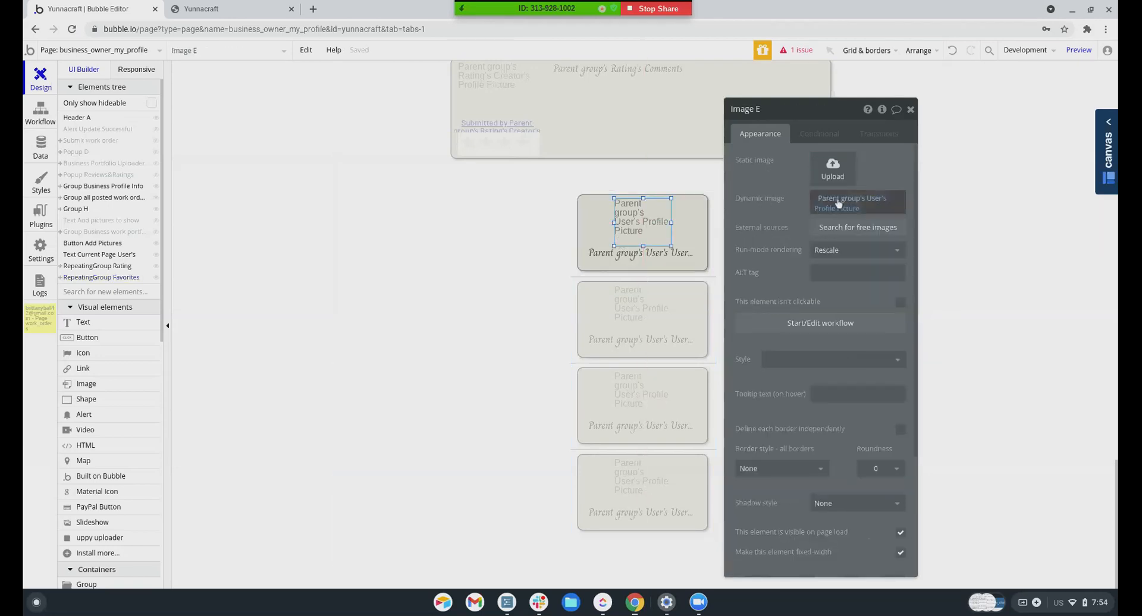
pyautogui.moveTo(842, 202)
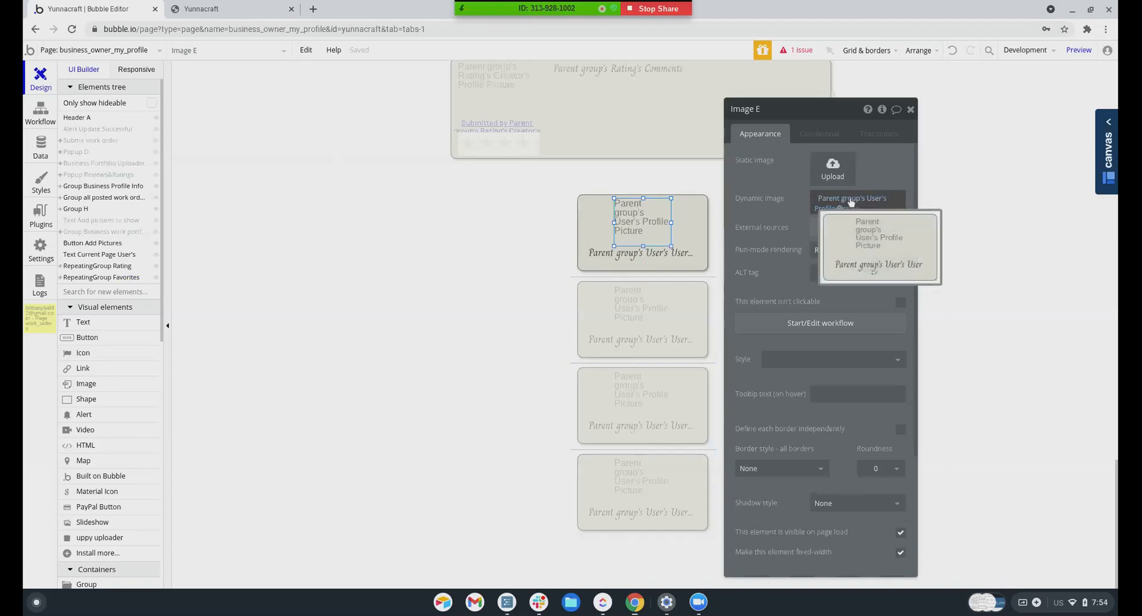
pyautogui.click(699, 211)
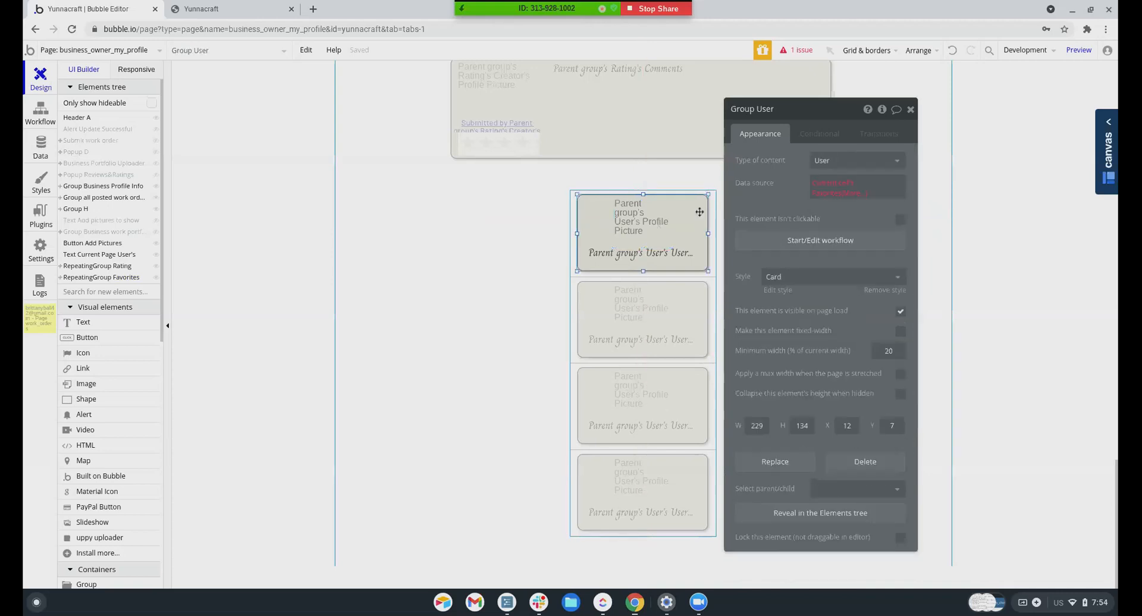
pyautogui.click(824, 162)
pyautogui.click(827, 231)
# Set the card image source to the Favorited Freelancer's Profile Picture
pyautogui.click(654, 229)
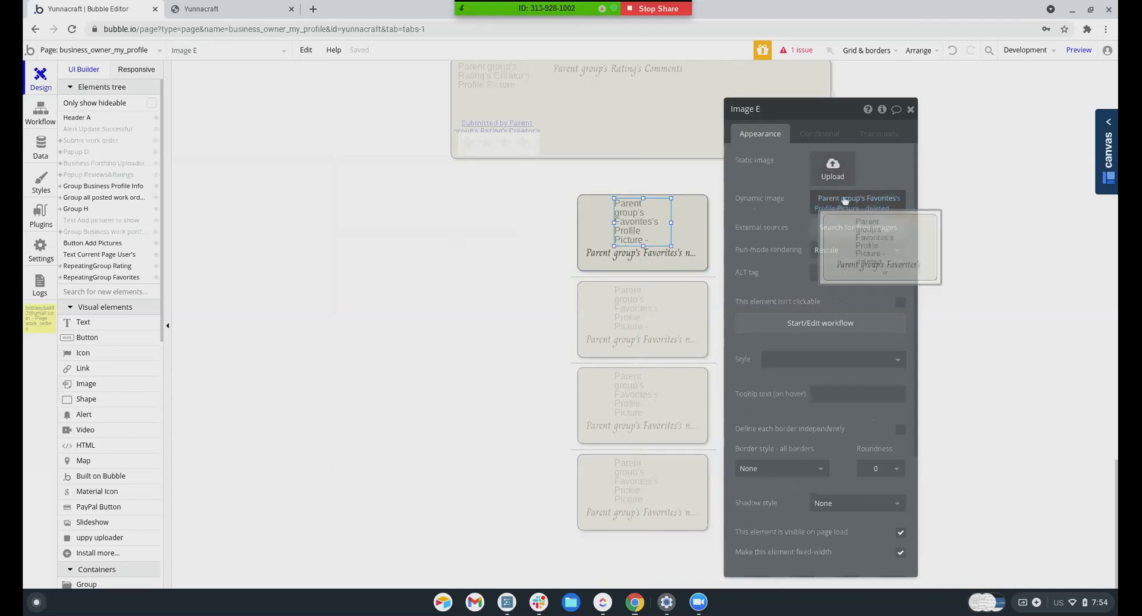
pyautogui.click(833, 208)
pyautogui.click(833, 241)
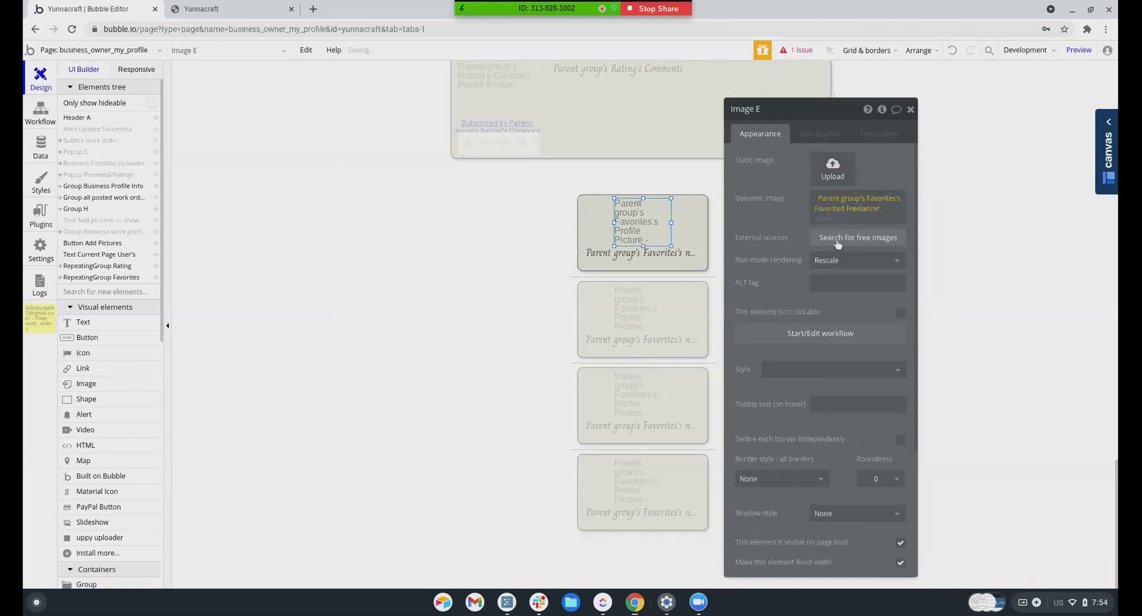
pyautogui.scroll(-5, 854, 291)
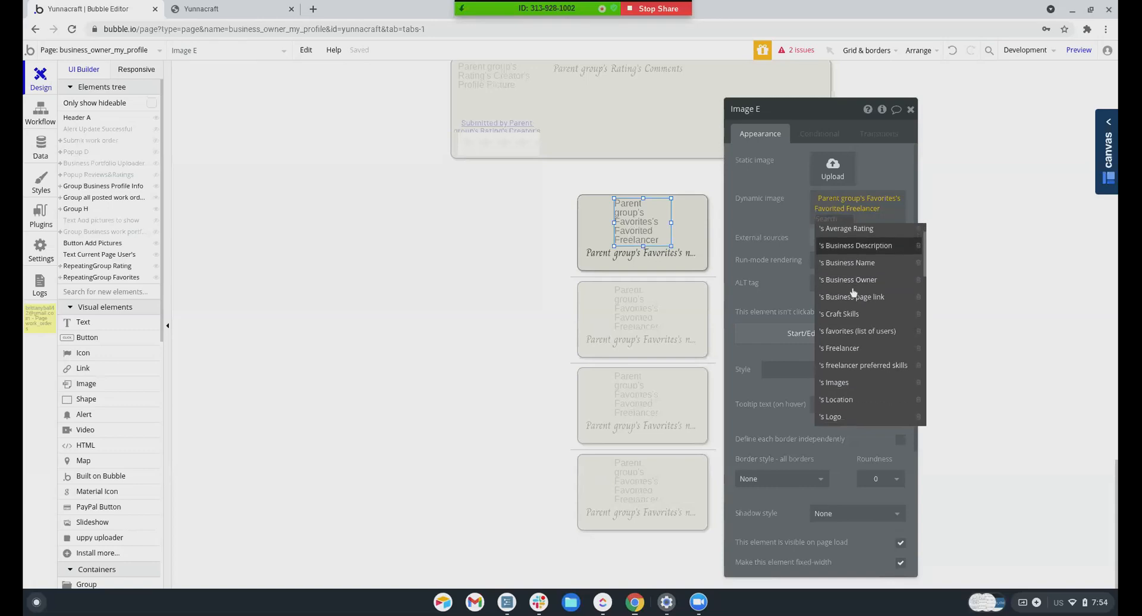
pyautogui.scroll(-4, 853, 291)
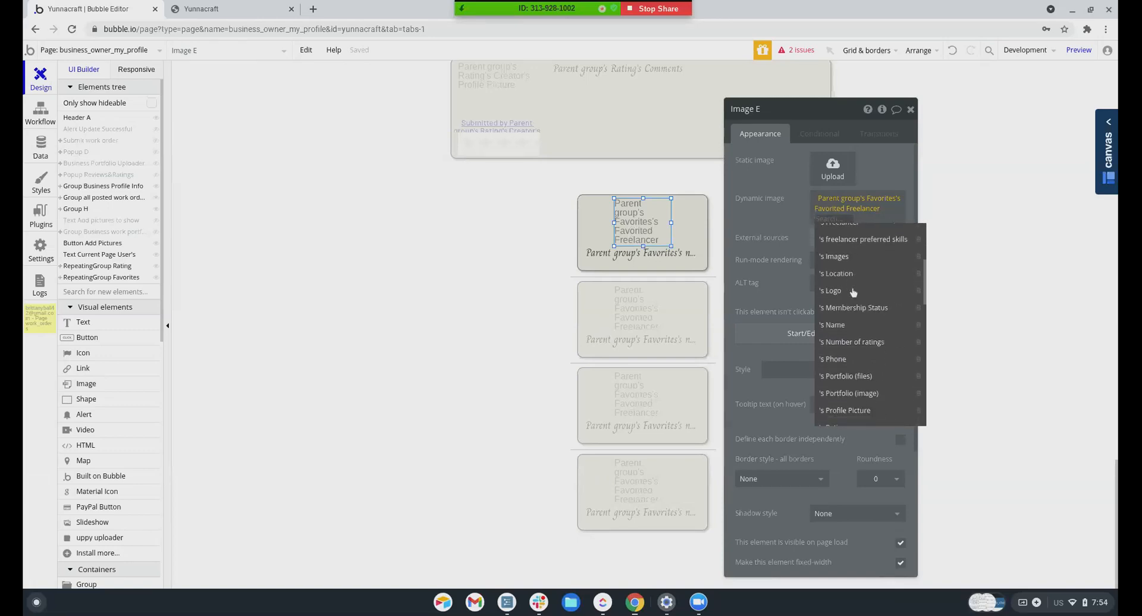
pyautogui.scroll(-1, 854, 291)
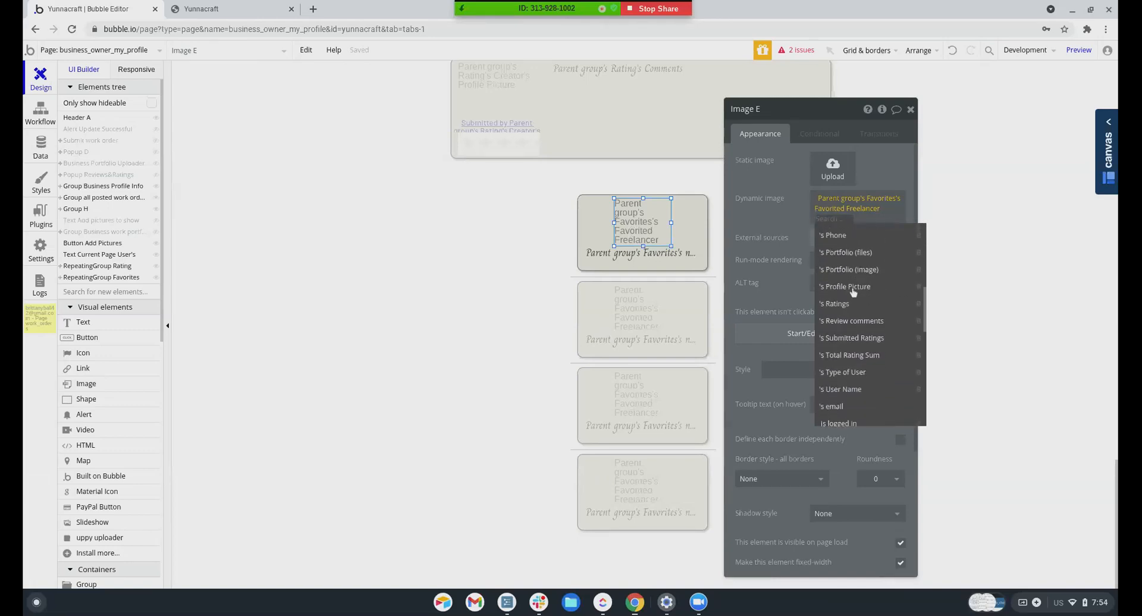
pyautogui.click(853, 294)
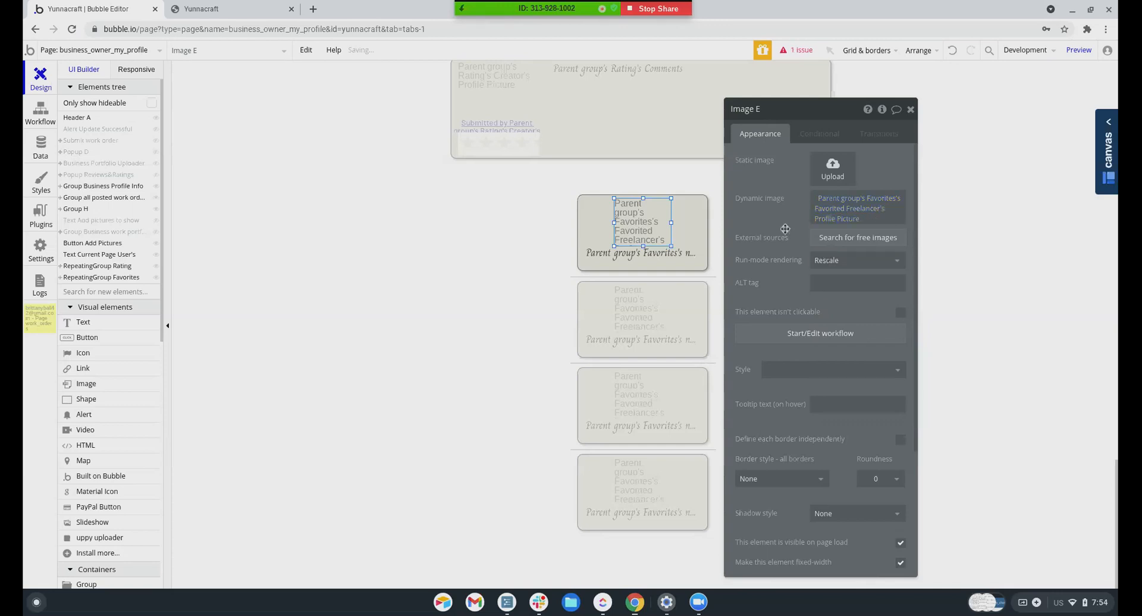
# Set the card text to the Favorited Freelancer's User Name
pyautogui.click(630, 254)
pyautogui.click(773, 160)
pyautogui.click(786, 192)
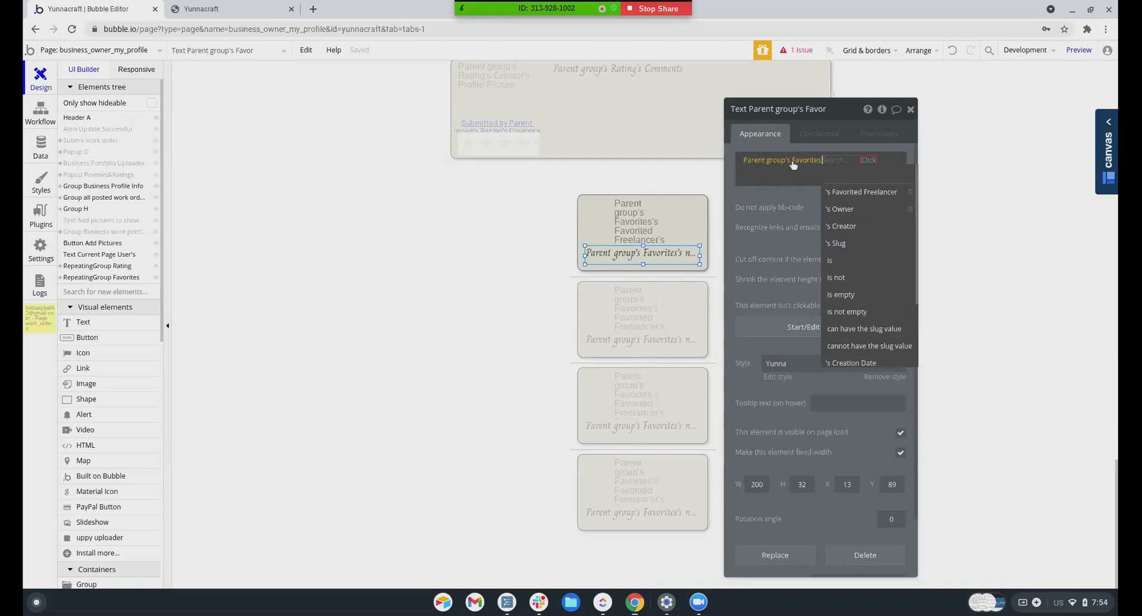
pyautogui.click(785, 191)
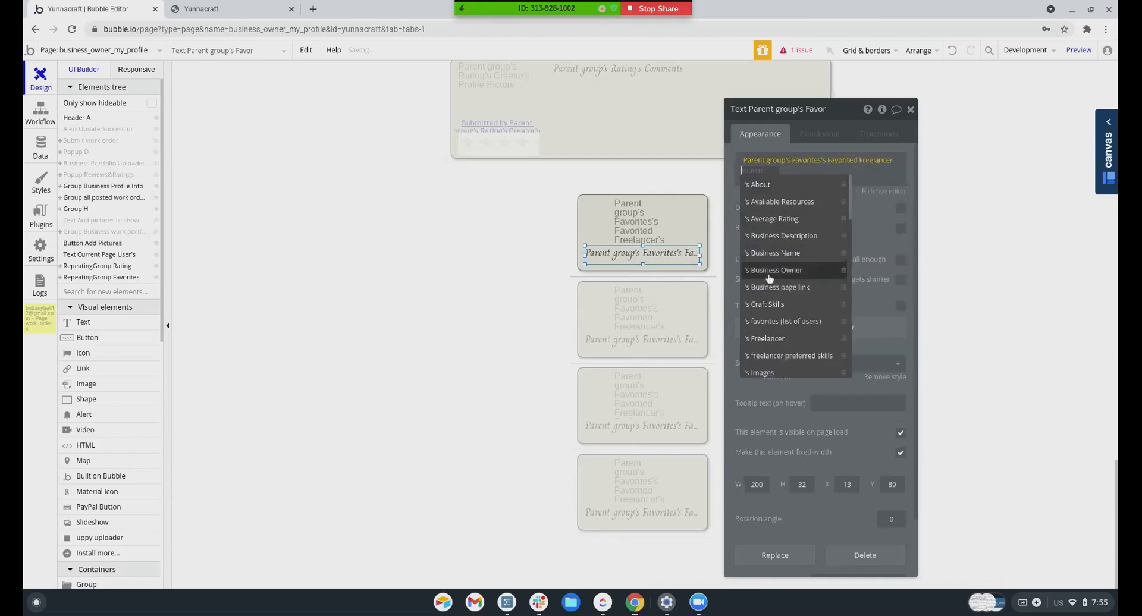
pyautogui.scroll(-3, 773, 217)
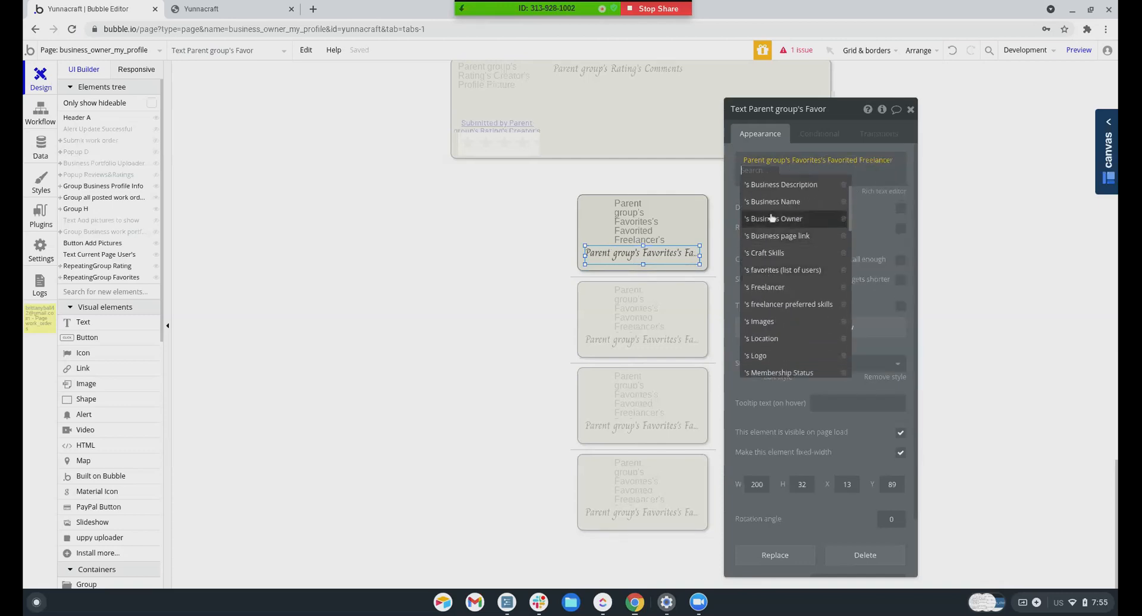
pyautogui.scroll(-2, 768, 280)
pyautogui.scroll(-5, 767, 291)
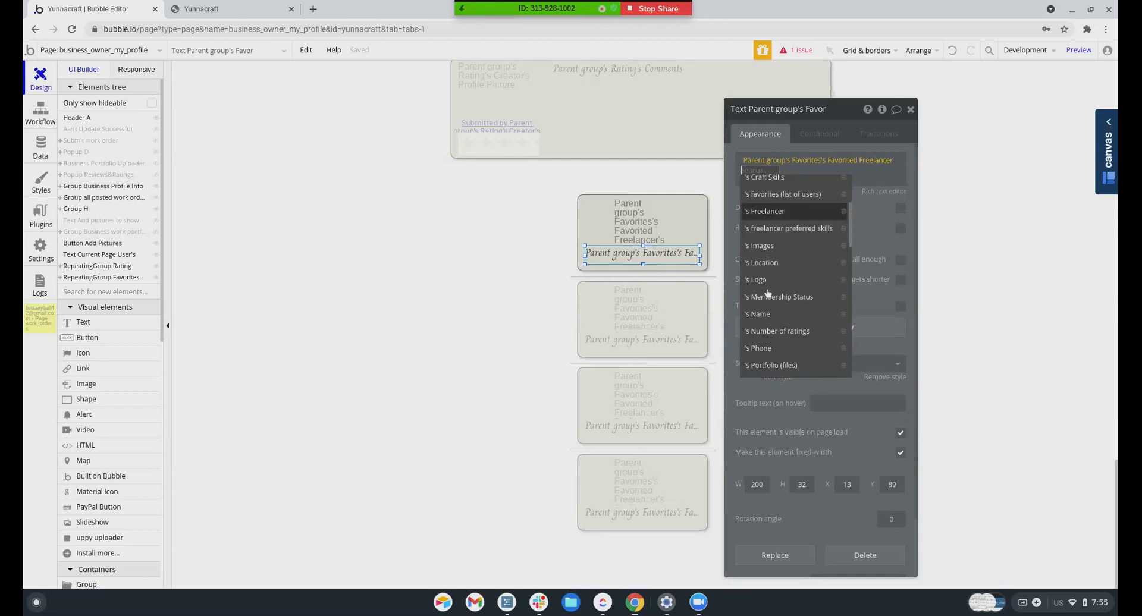
pyautogui.scroll(-20, 765, 256)
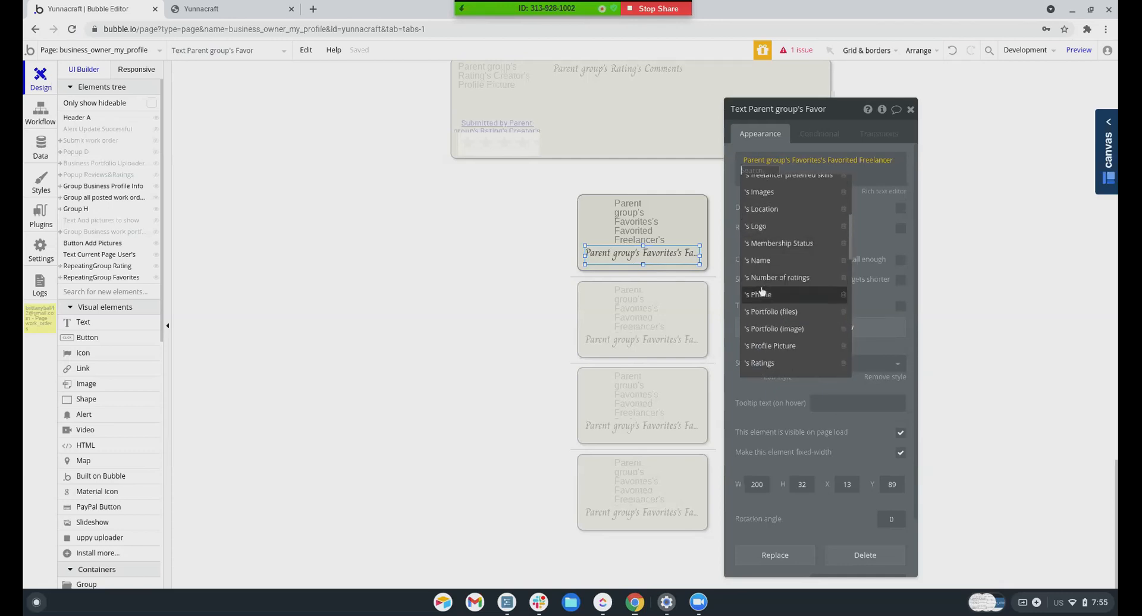
pyautogui.scroll(6, 761, 292)
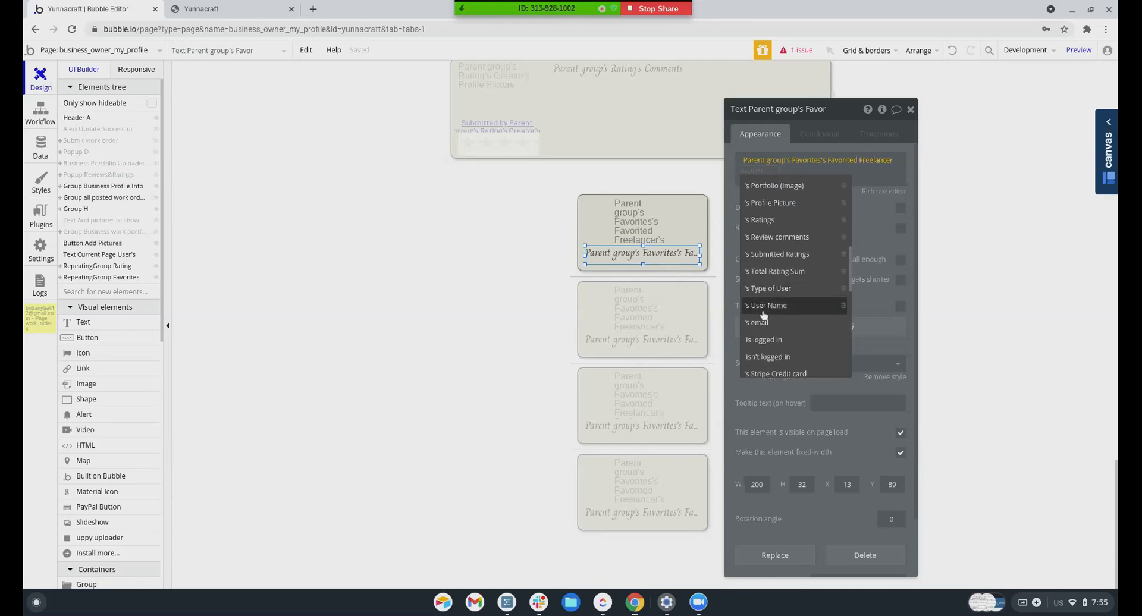
pyautogui.click(765, 305)
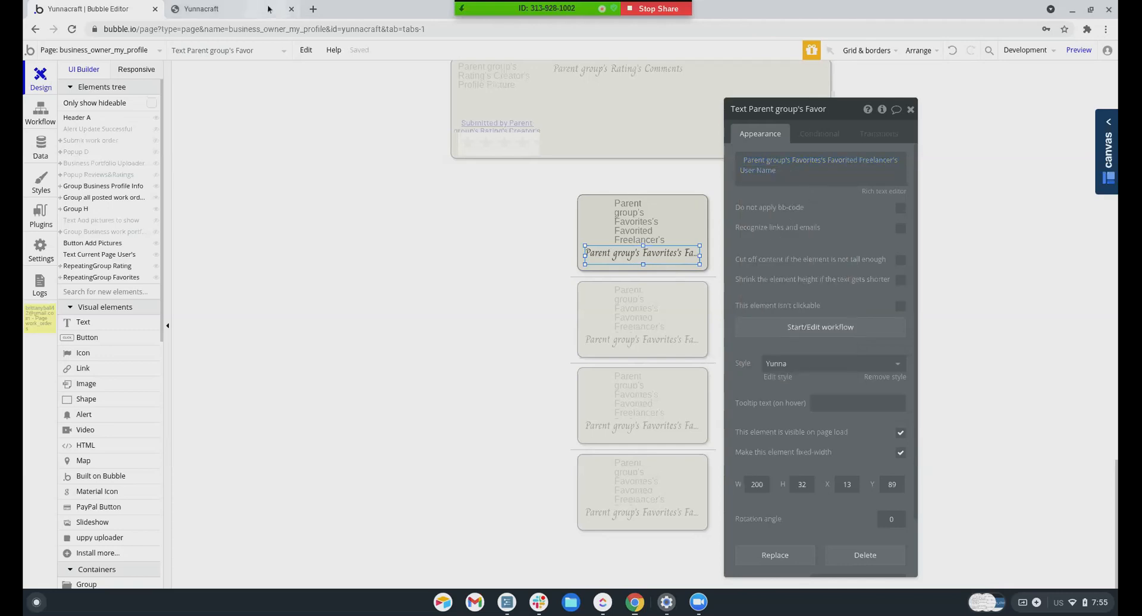
pyautogui.click(233, 9)
# Reload the preview and open the freelancer's profile page via the Zoom chat link
pyautogui.click(316, 54)
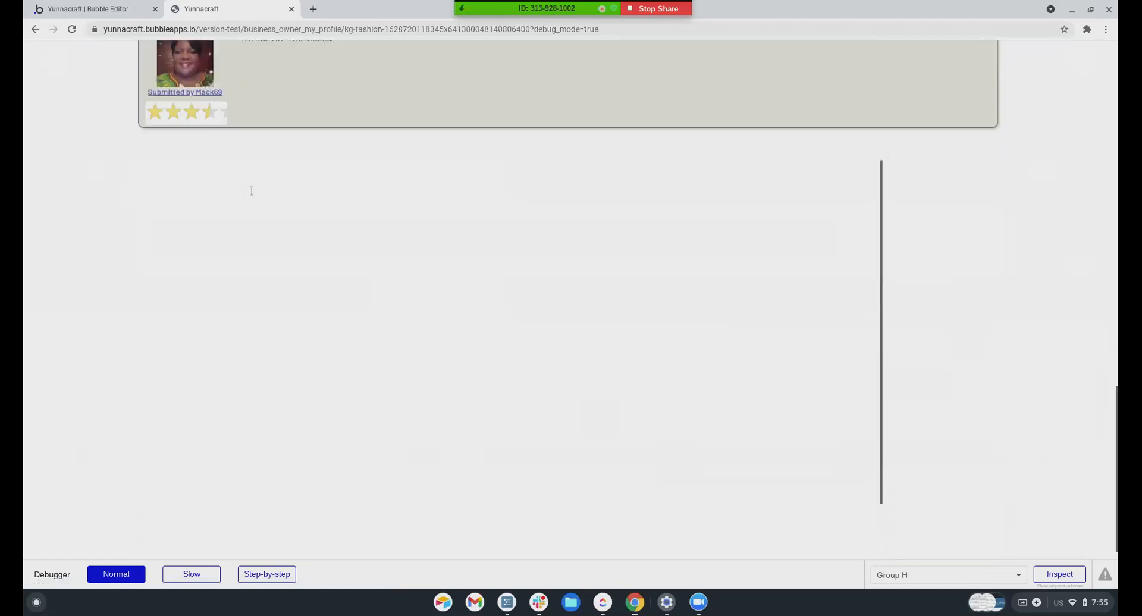
pyautogui.click(103, 13)
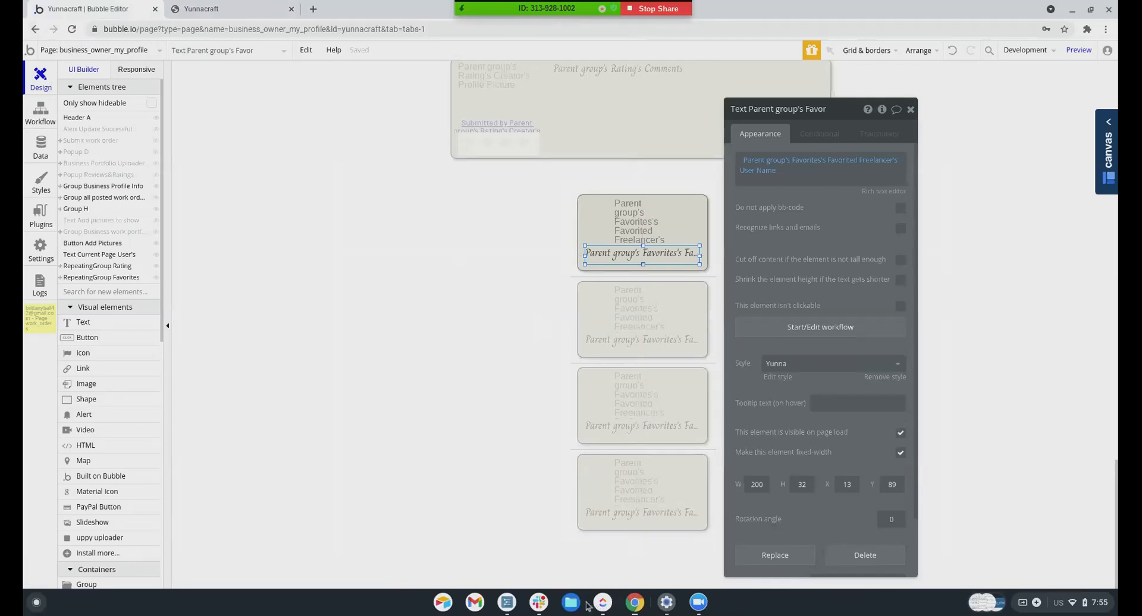
pyautogui.click(697, 604)
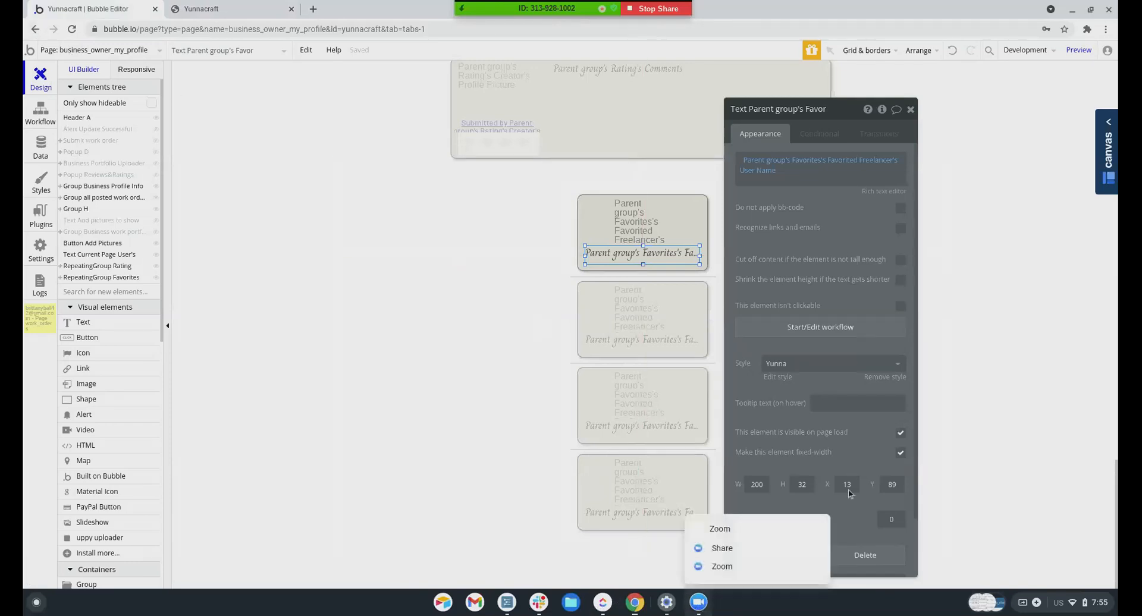
pyautogui.click(750, 567)
pyautogui.click(1022, 144)
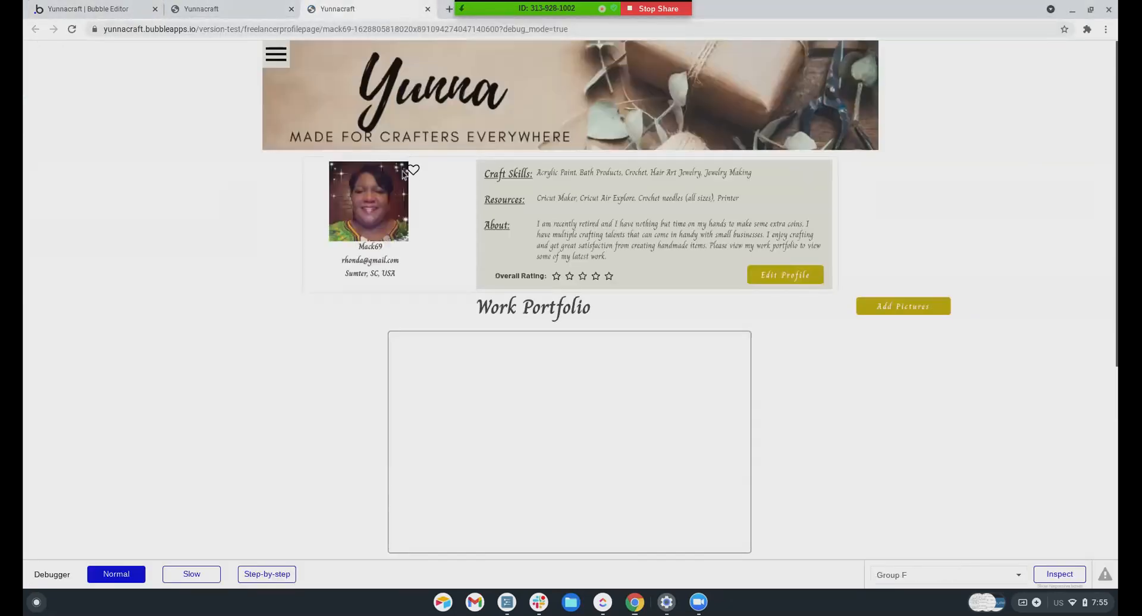
# Favorite the freelancer, then scroll the business owner profile to see their picture and username listed
pyautogui.click(414, 171)
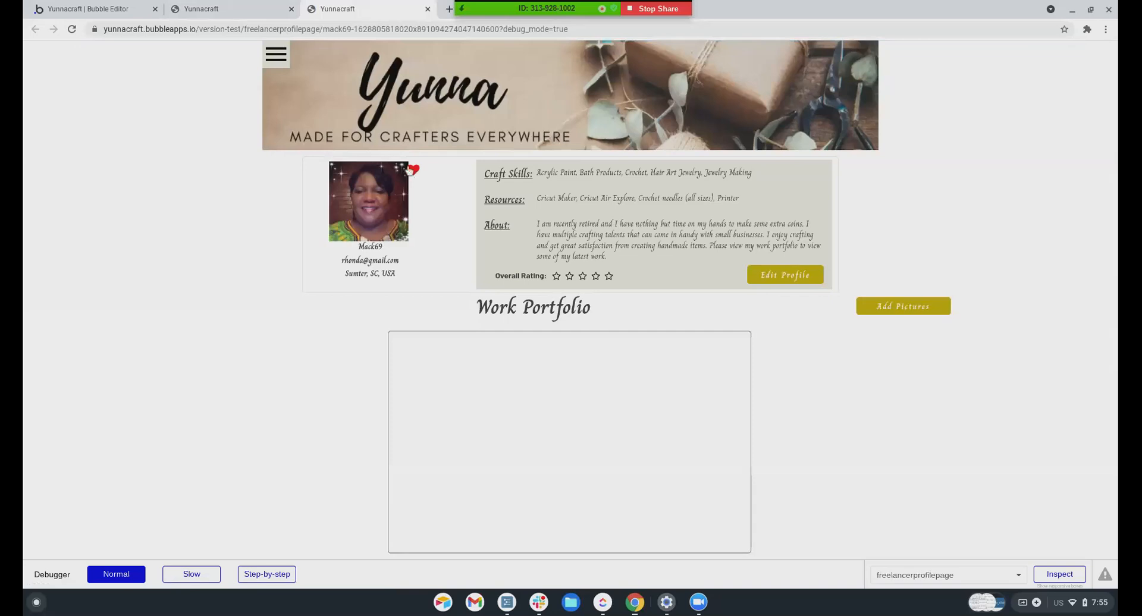
pyautogui.hotkey('ctrl', 'shift', 'Tab')
pyautogui.scroll(-4, 512, 216)
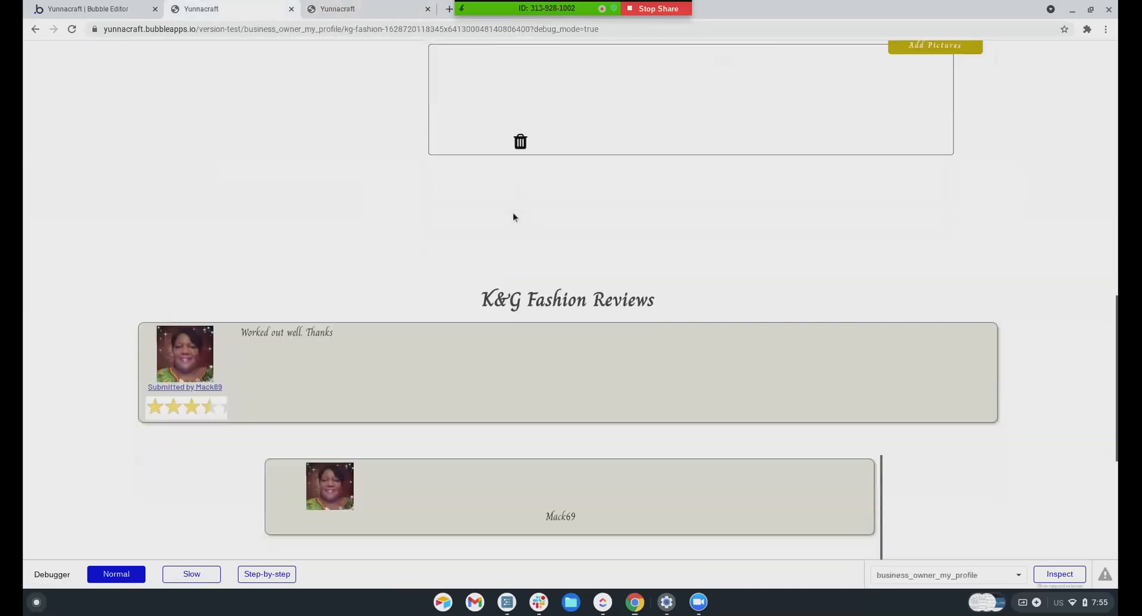
pyautogui.scroll(-1, 513, 217)
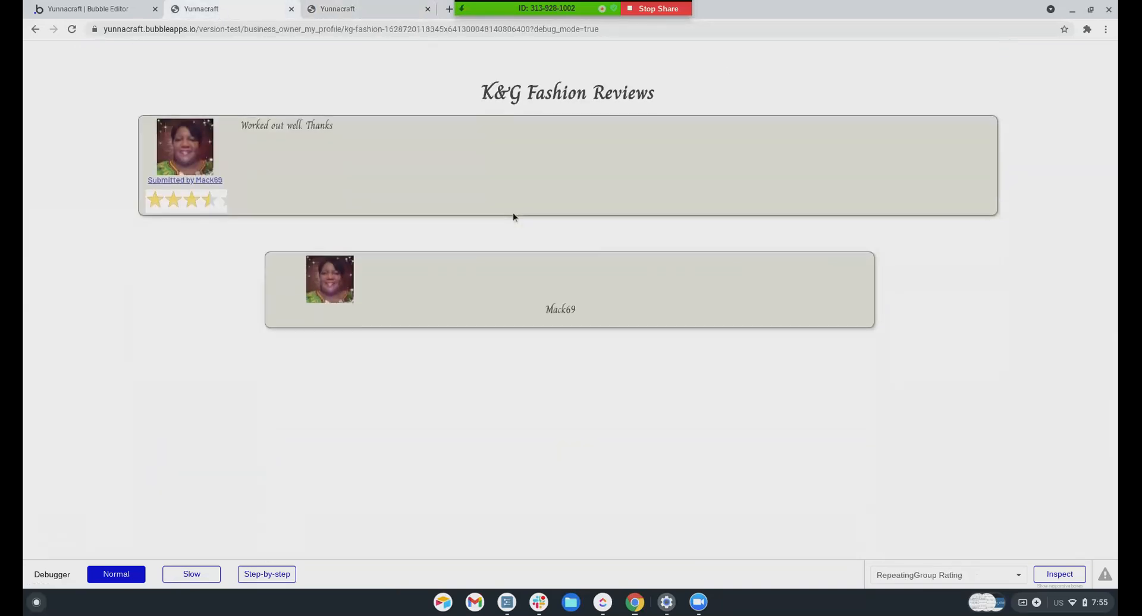